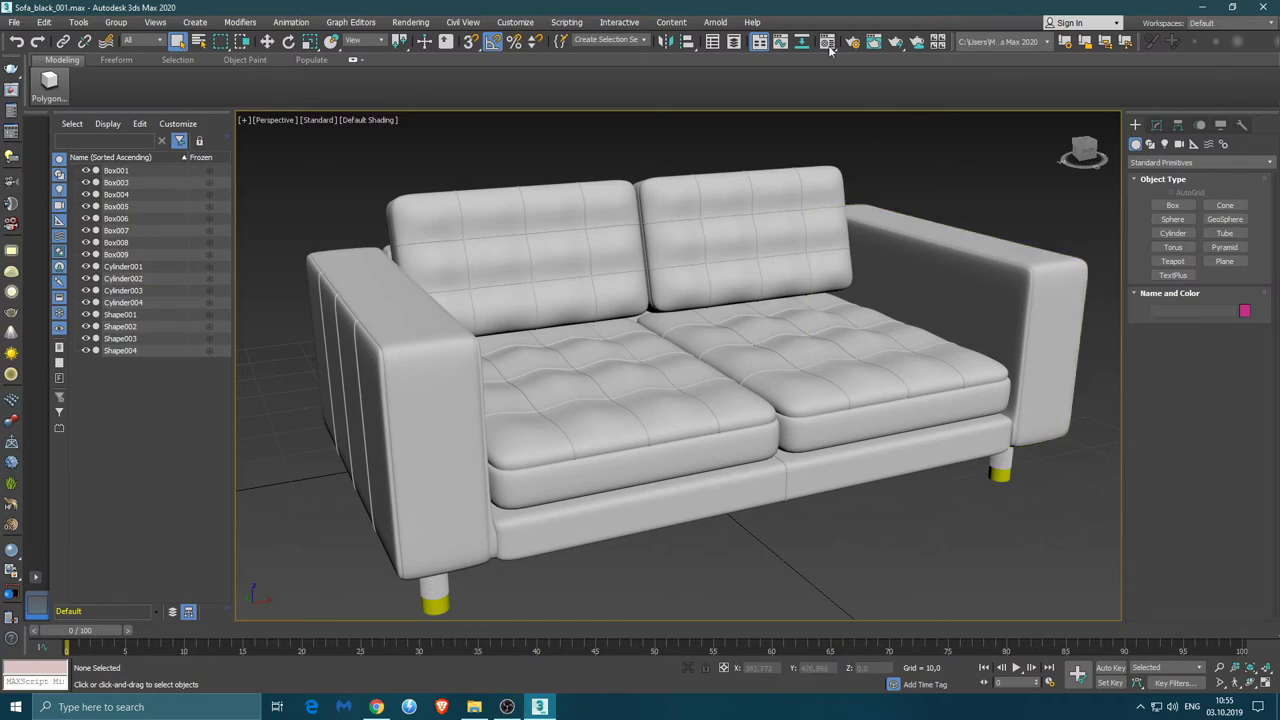
Close the Material Editor and switch to a single-viewport layout
{"action": "key", "text": "m"}
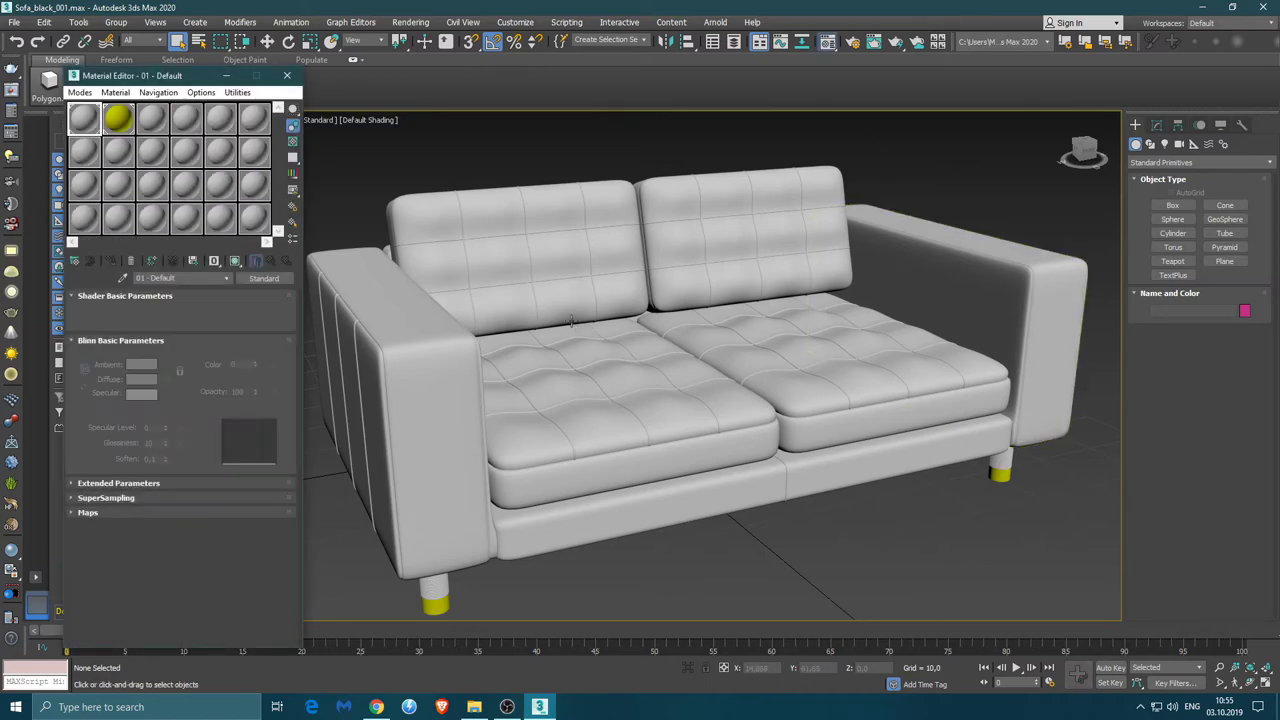
{"action": "left_click", "coordinate": [287, 76]}
{"action": "left_click", "coordinate": [37, 577]}
{"action": "left_click", "coordinate": [79, 593]}
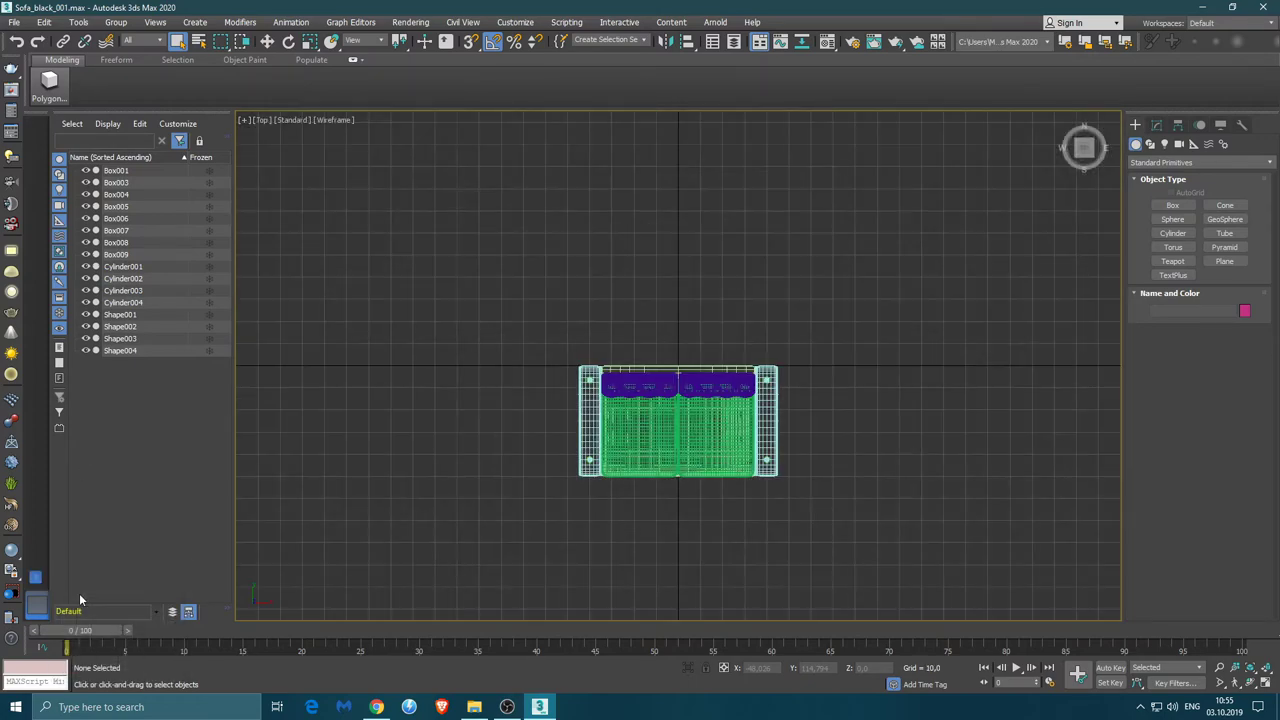
Set the viewport to Perspective, orbit to an angled view, and select all sofa objects
{"action": "left_click", "coordinate": [262, 120]}
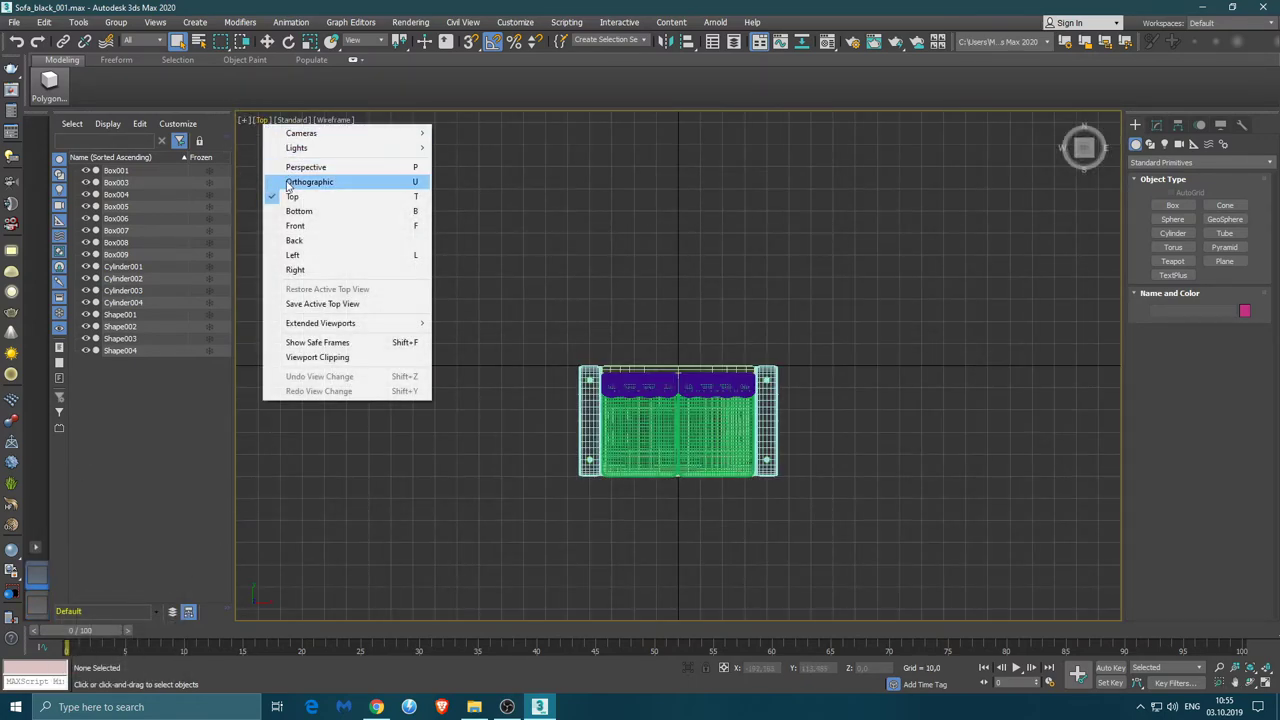
{"action": "left_click", "coordinate": [293, 166]}
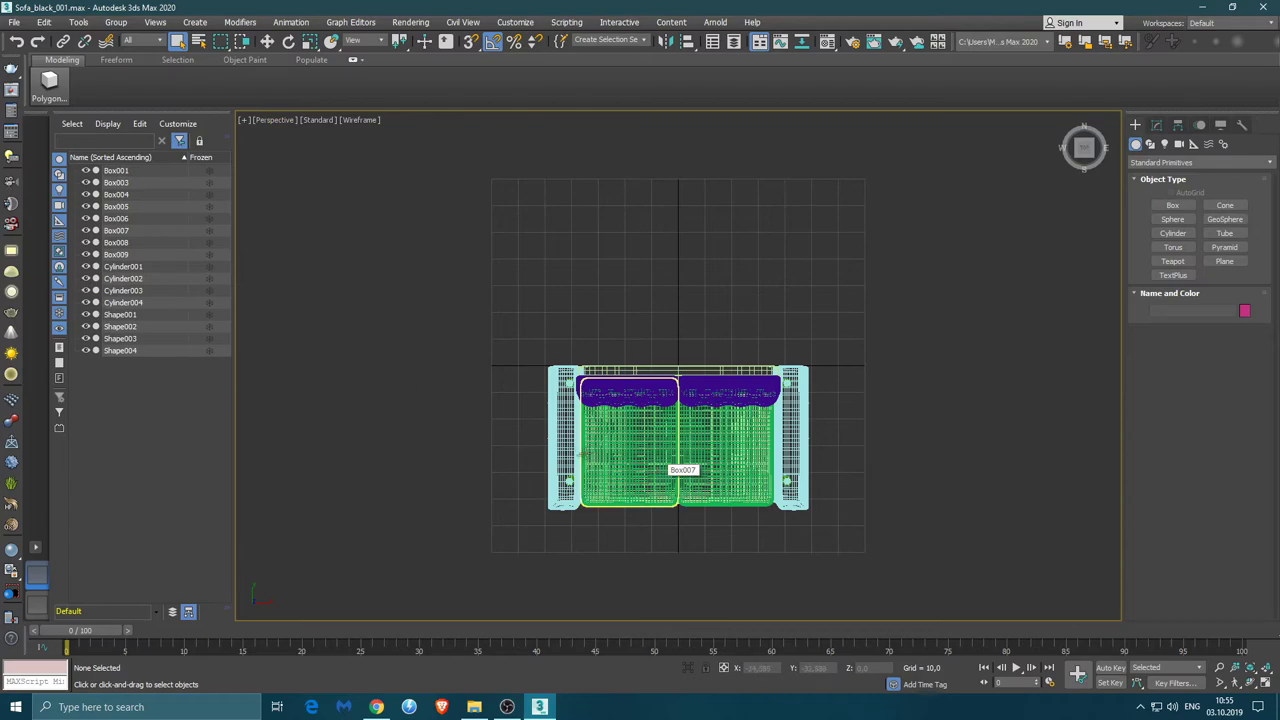
{"action": "mouse_move", "coordinate": [683, 470]}
{"action": "middle_mouse_down", "text": "alt"}
{"action": "mouse_move", "coordinate": [686, 404]}
{"action": "mouse_move", "coordinate": [727, 404]}
{"action": "middle_mouse_up", "text": "alt"}
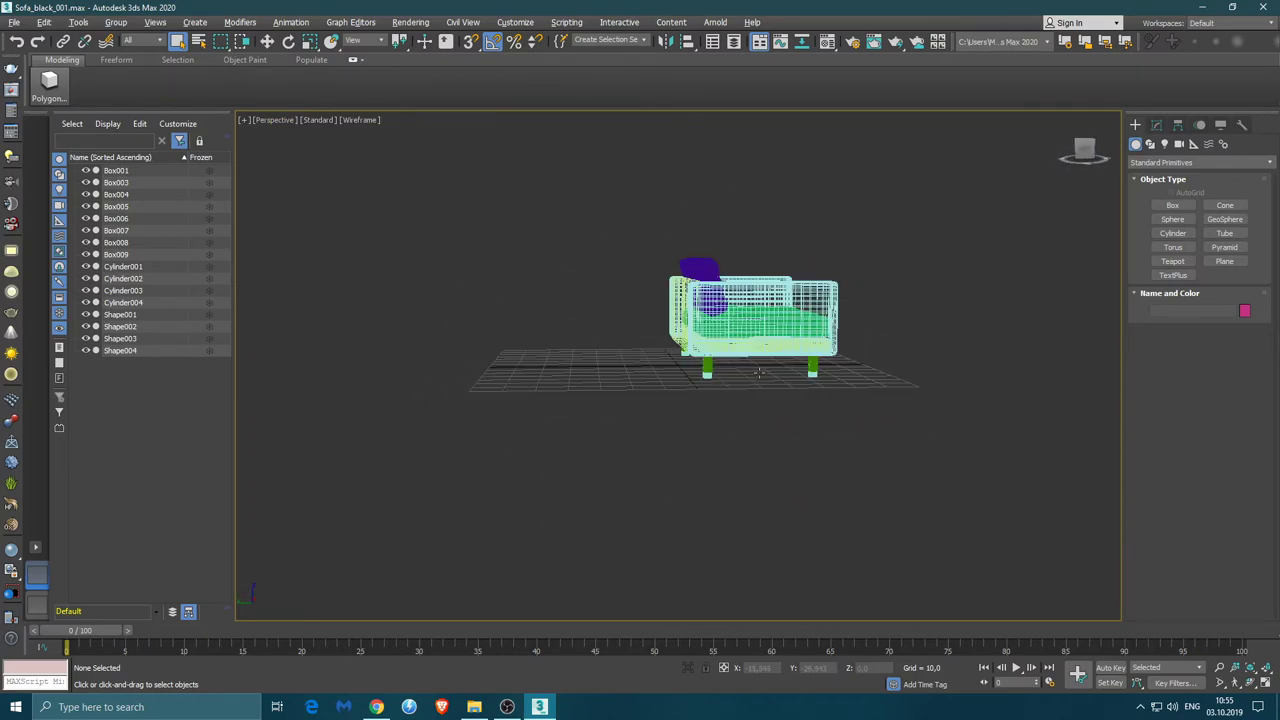
{"action": "key", "text": "ctrl+a"}
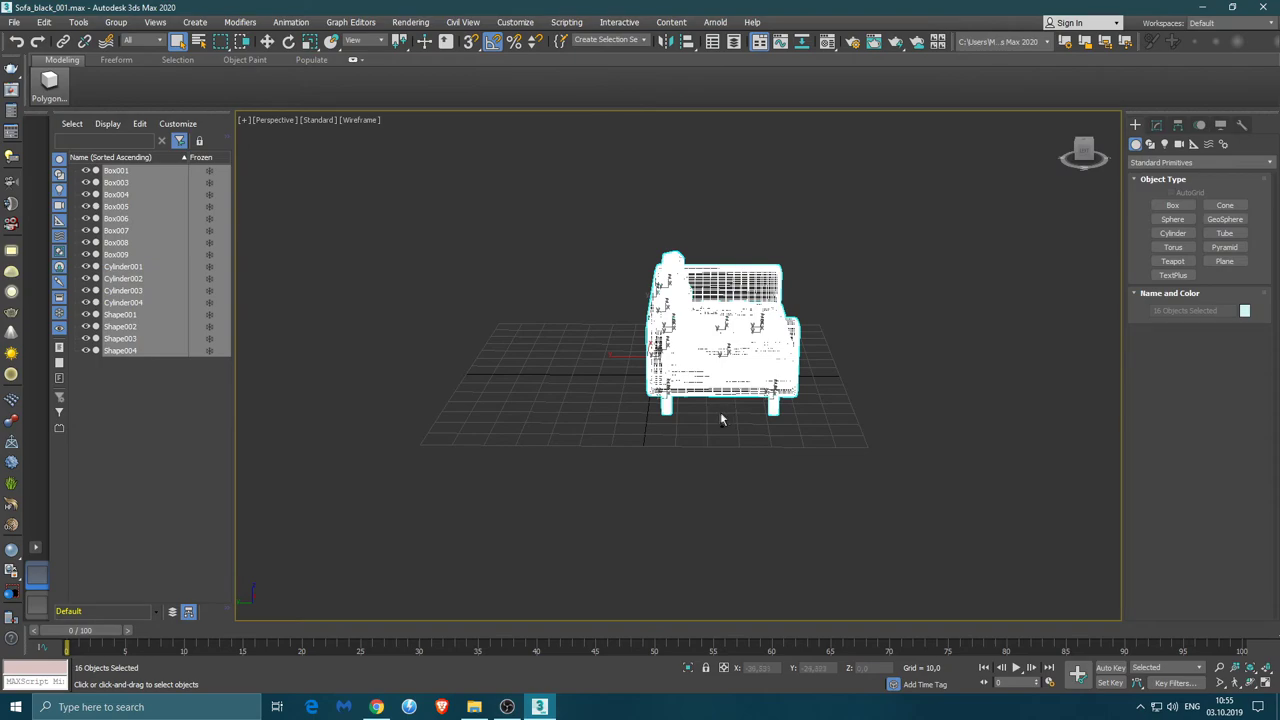
Move the whole sofa to the grid centre by entering a new coordinate, then deselect it
{"action": "key", "text": "w"}
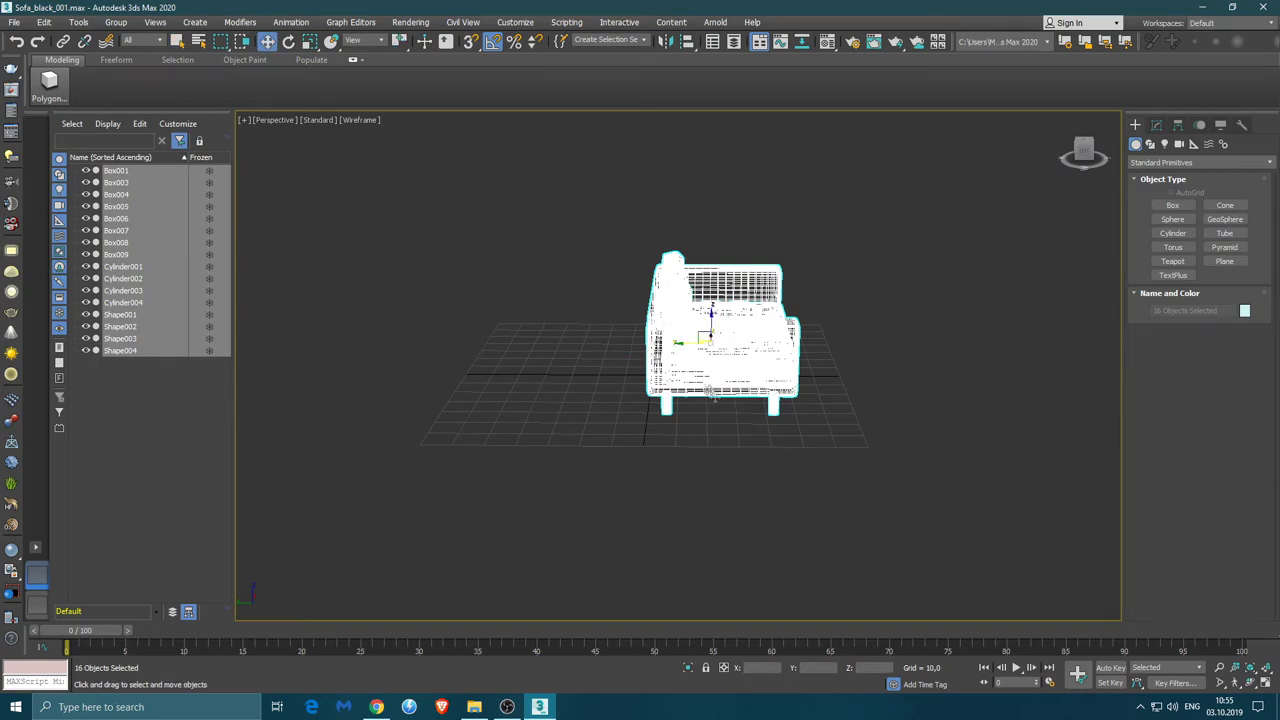
{"action": "left_click_drag", "start_coordinate": [691, 347], "coordinate": [623, 347]}
{"action": "mouse_move", "coordinate": [623, 347]}
{"action": "middle_mouse_down", "text": "alt"}
{"action": "mouse_move", "coordinate": [686, 397]}
{"action": "mouse_move", "coordinate": [609, 409]}
{"action": "mouse_move", "coordinate": [529, 451]}
{"action": "mouse_move", "coordinate": [544, 492]}
{"action": "middle_mouse_up", "text": "alt"}
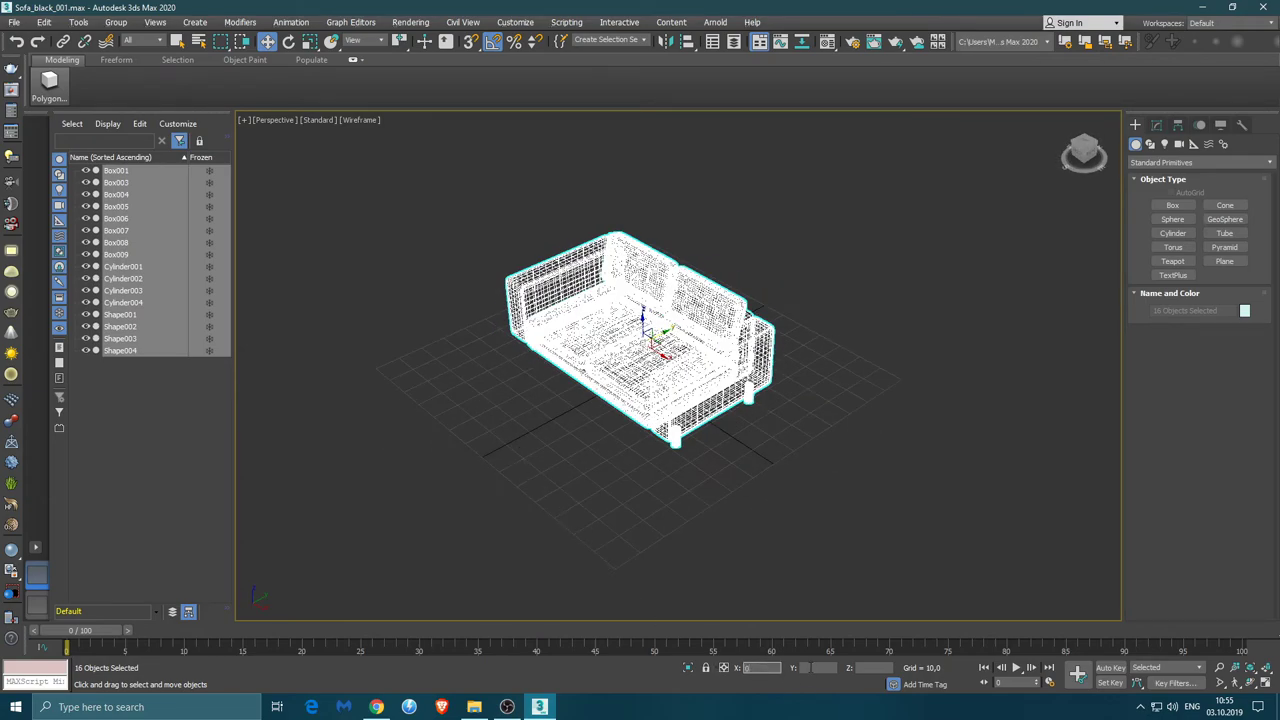
{"action": "left_click", "coordinate": [813, 668]}
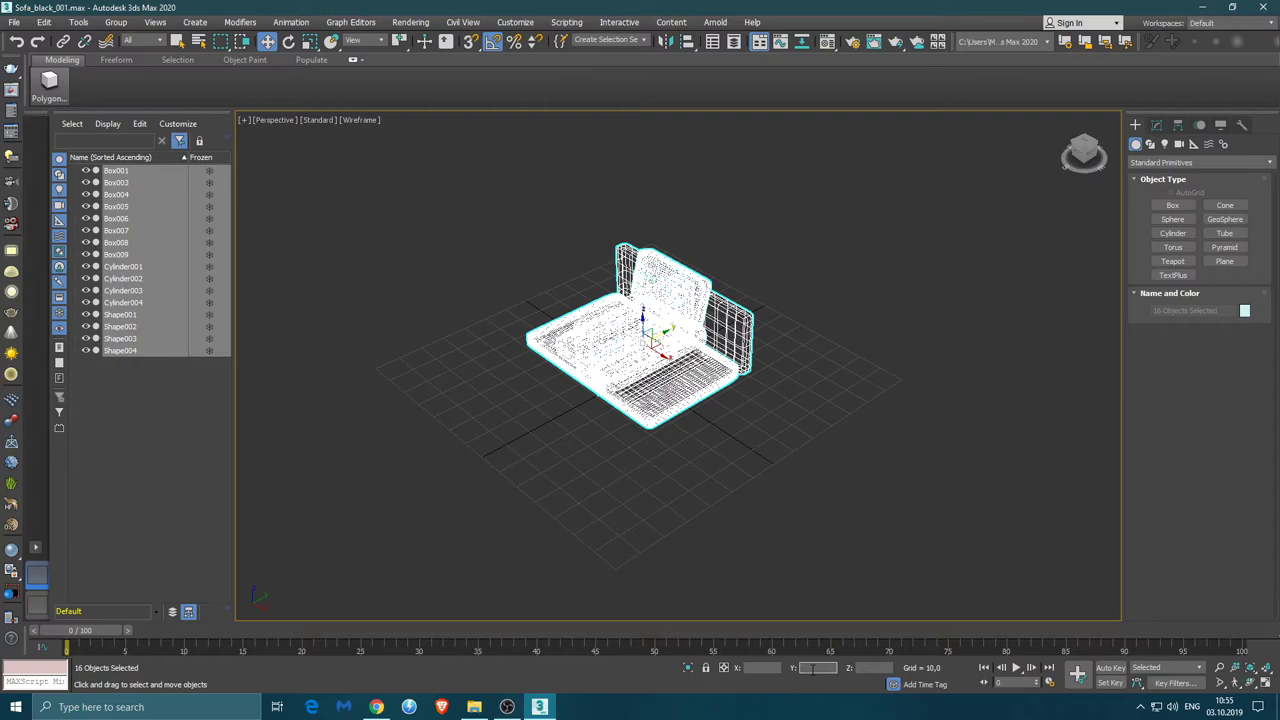
{"action": "key", "text": "Return"}
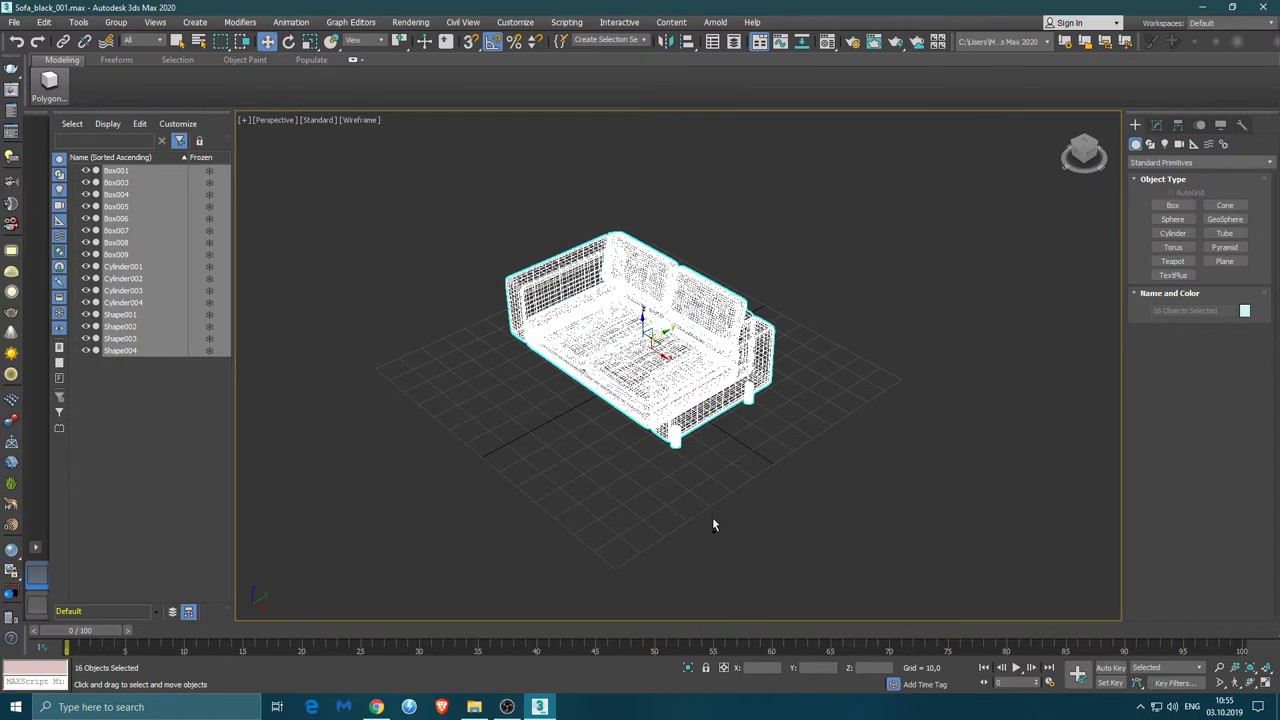
{"action": "mouse_move", "coordinate": [561, 480]}
{"action": "middle_mouse_down", "text": "alt"}
{"action": "mouse_move", "coordinate": [580, 457]}
{"action": "mouse_move", "coordinate": [671, 464]}
{"action": "middle_mouse_up", "text": "alt"}
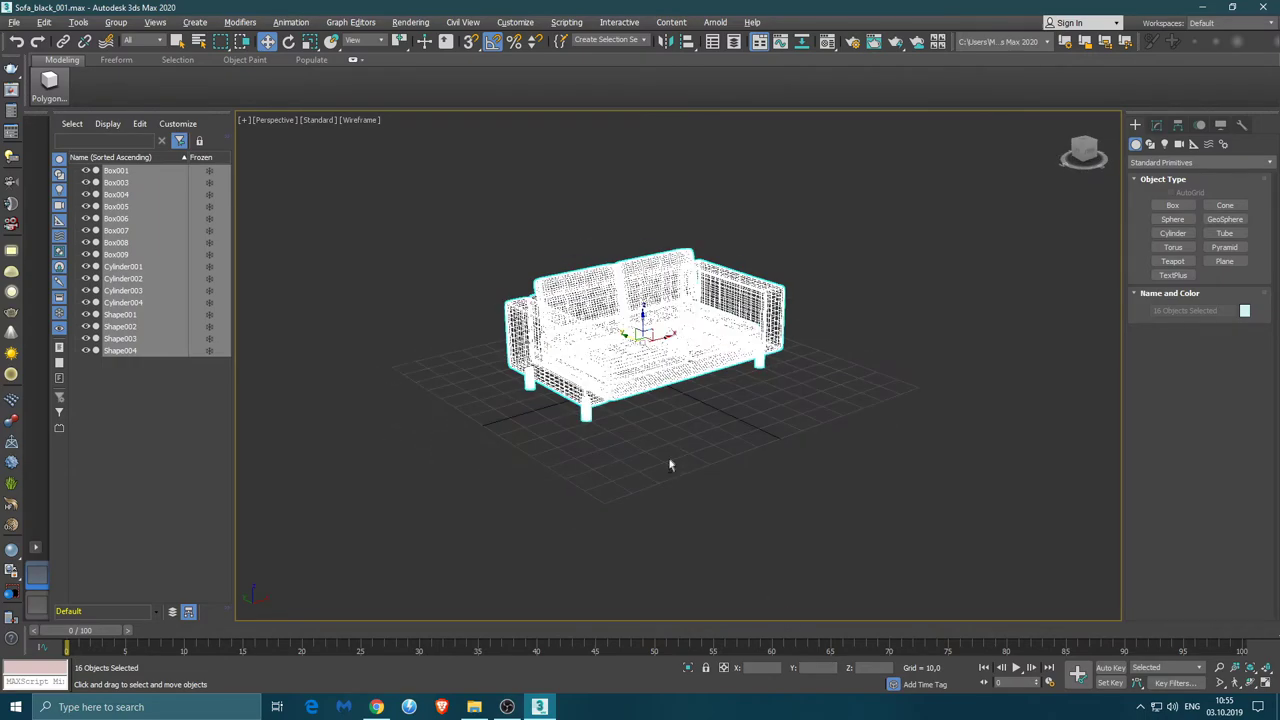
{"action": "left_click", "coordinate": [658, 437]}
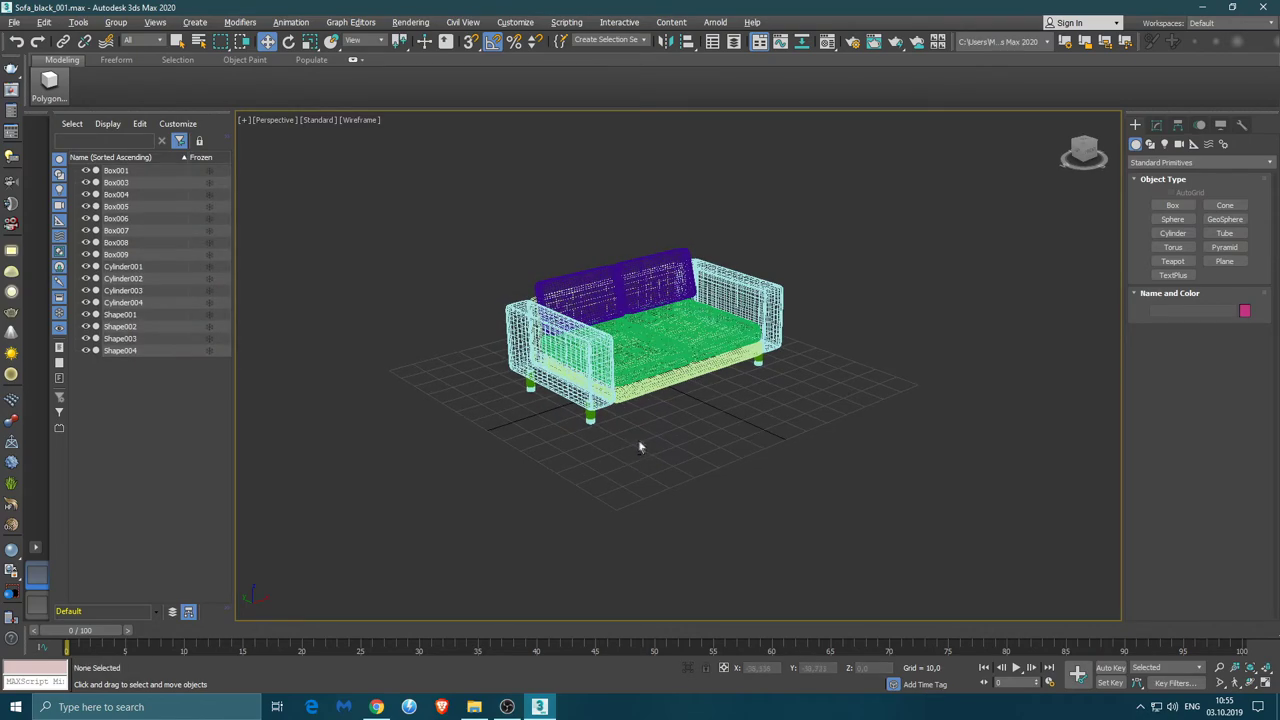
{"action": "middle_click_drag", "start_coordinate": [637, 439], "coordinate": [682, 446], "text": "alt"}
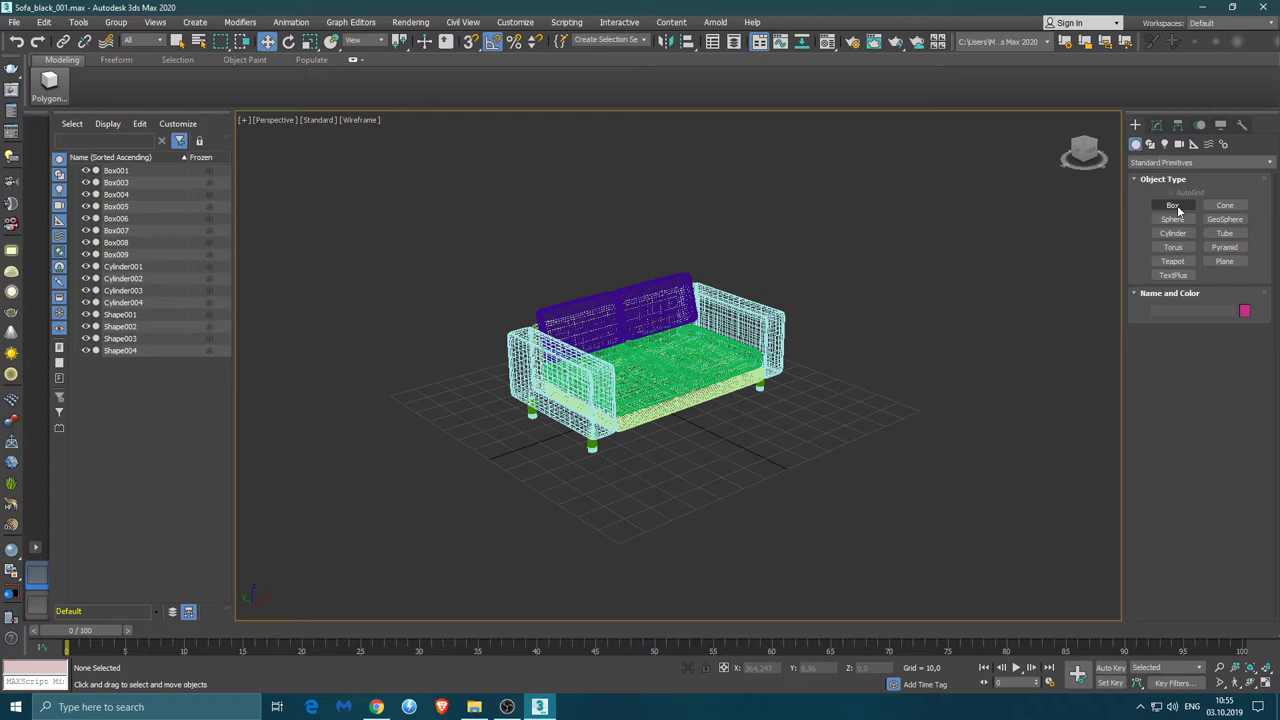
Draw Box010, about 210 × 185 × 94, around the whole sofa
{"action": "left_click", "coordinate": [1177, 205]}
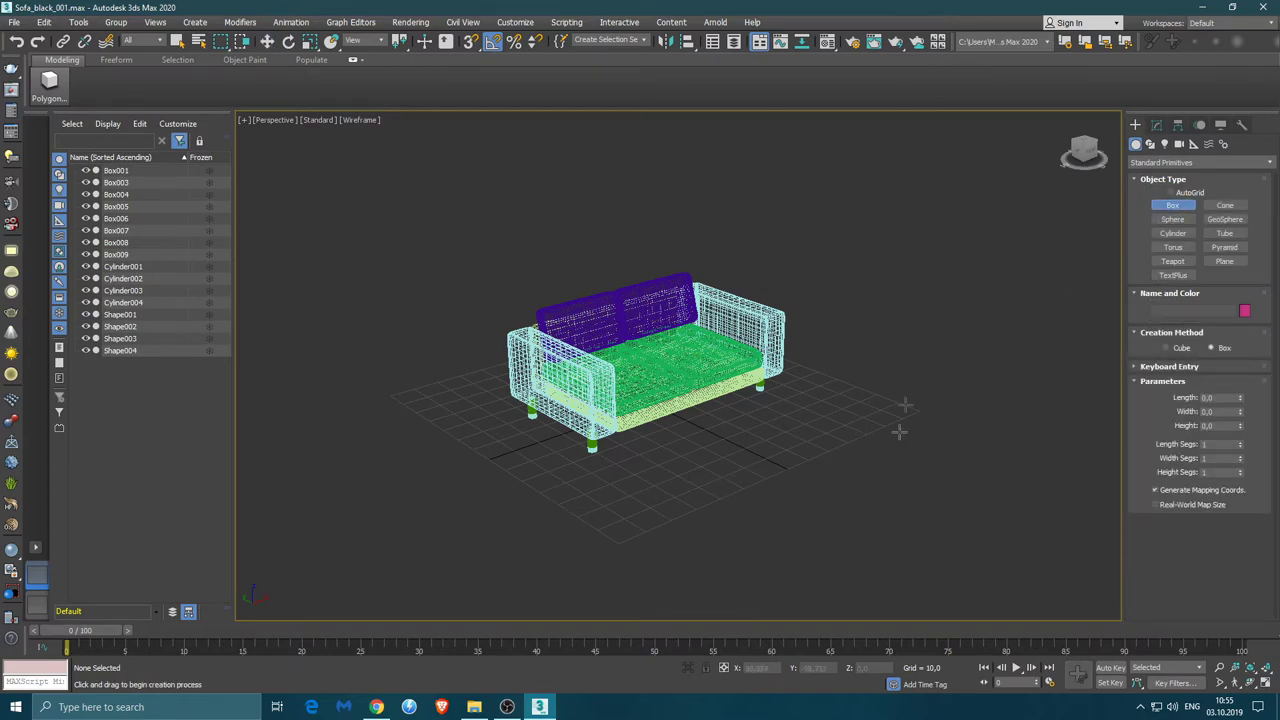
{"action": "mouse_move", "coordinate": [290, 375]}
{"action": "left_mouse_down"}
{"action": "mouse_move", "coordinate": [632, 577]}
{"action": "mouse_move", "coordinate": [1020, 412]}
{"action": "left_mouse_up"}
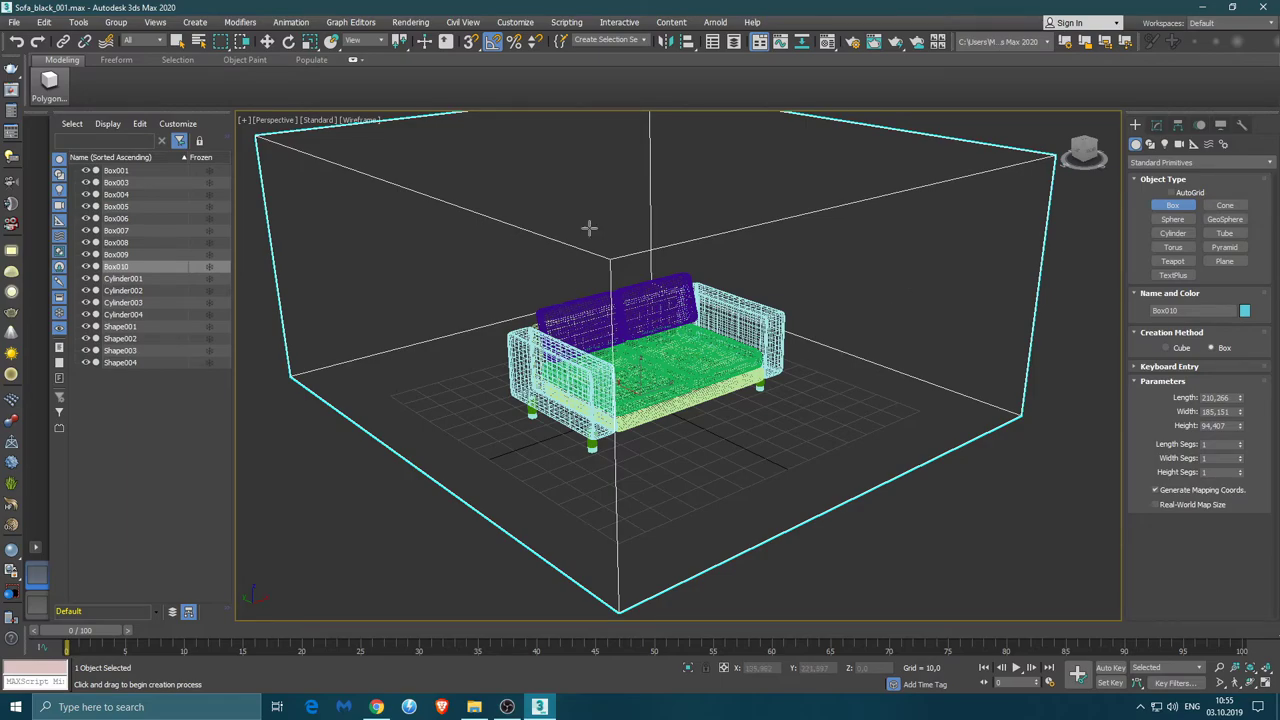
{"action": "key", "text": "w"}
{"action": "right_click", "coordinate": [631, 225]}
{"action": "mouse_move", "coordinate": [660, 360]}
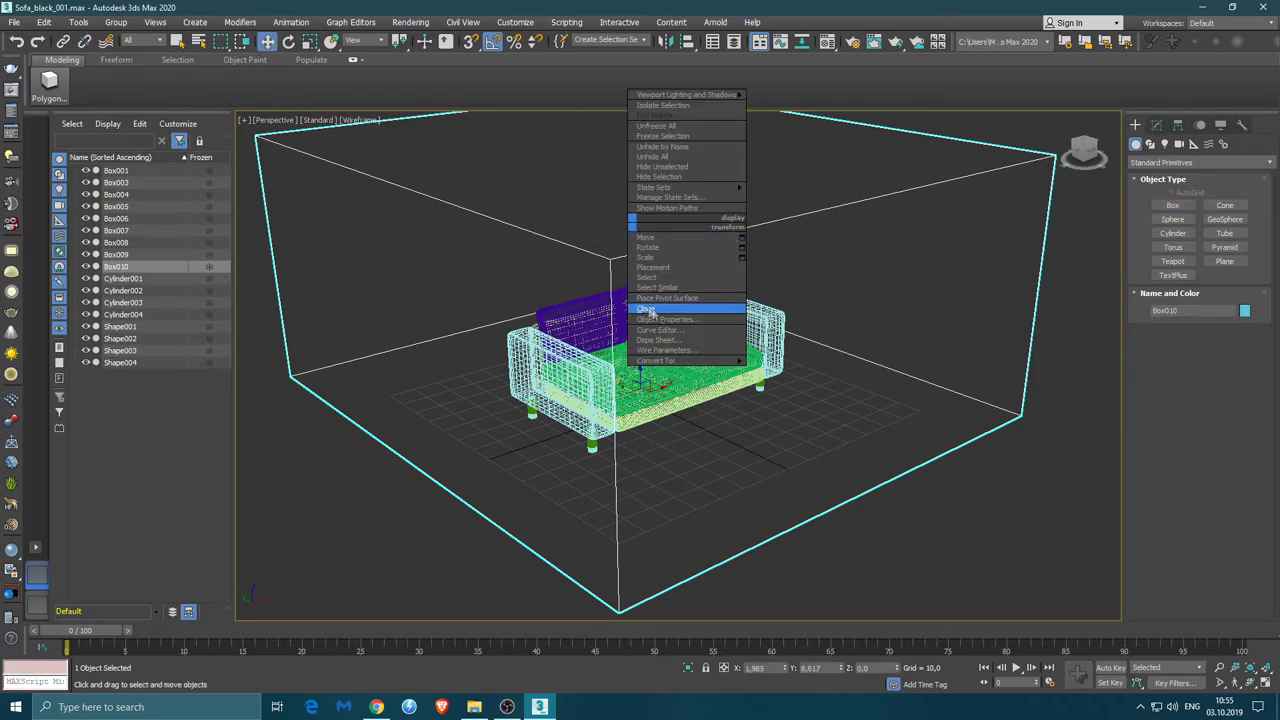
Convert the box to Editable Poly and delete its left and right side faces
{"action": "left_click", "coordinate": [795, 371]}
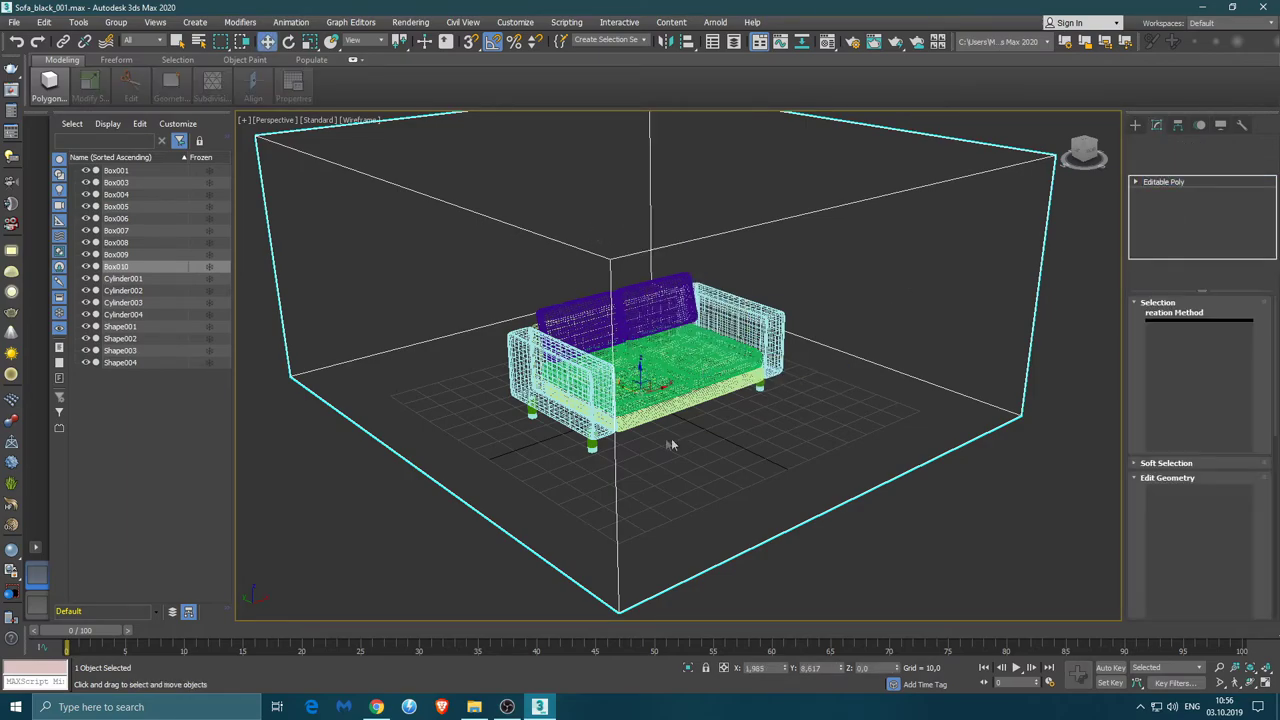
{"action": "left_click", "coordinate": [1213, 318]}
{"action": "left_click", "coordinate": [797, 350]}
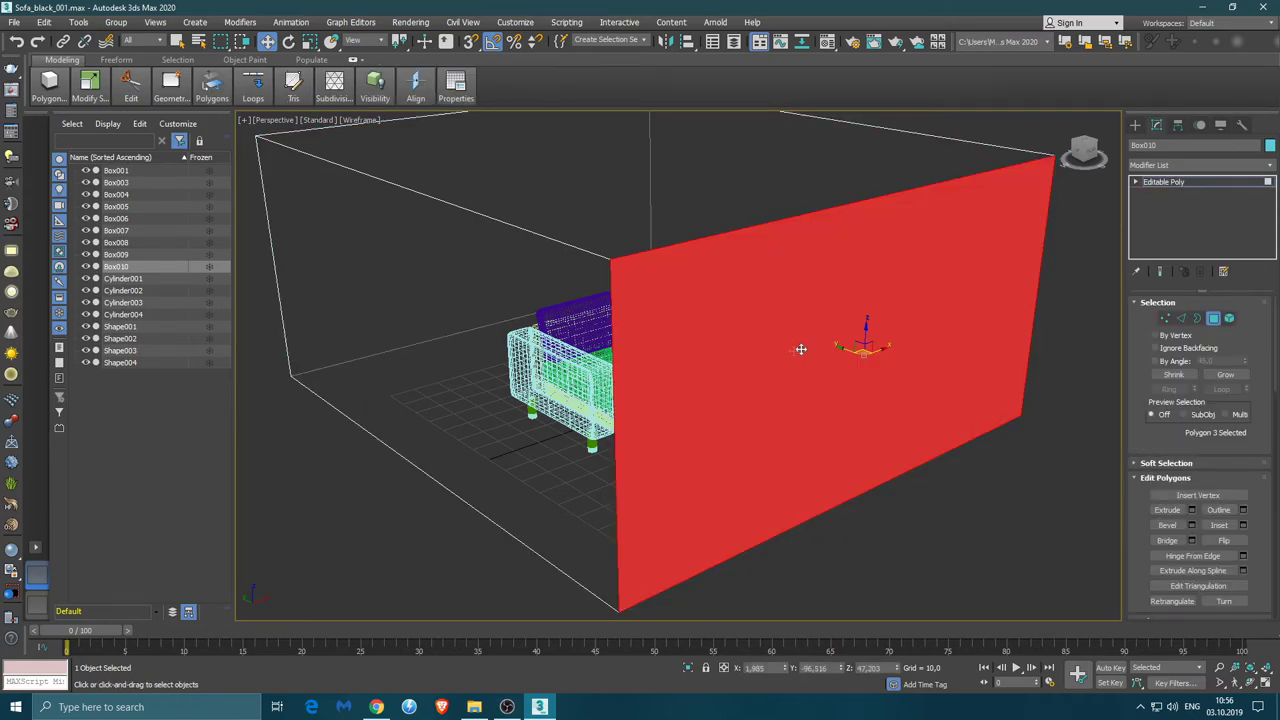
{"action": "left_click", "coordinate": [533, 346], "text": "ctrl"}
{"action": "key", "text": "Delete"}
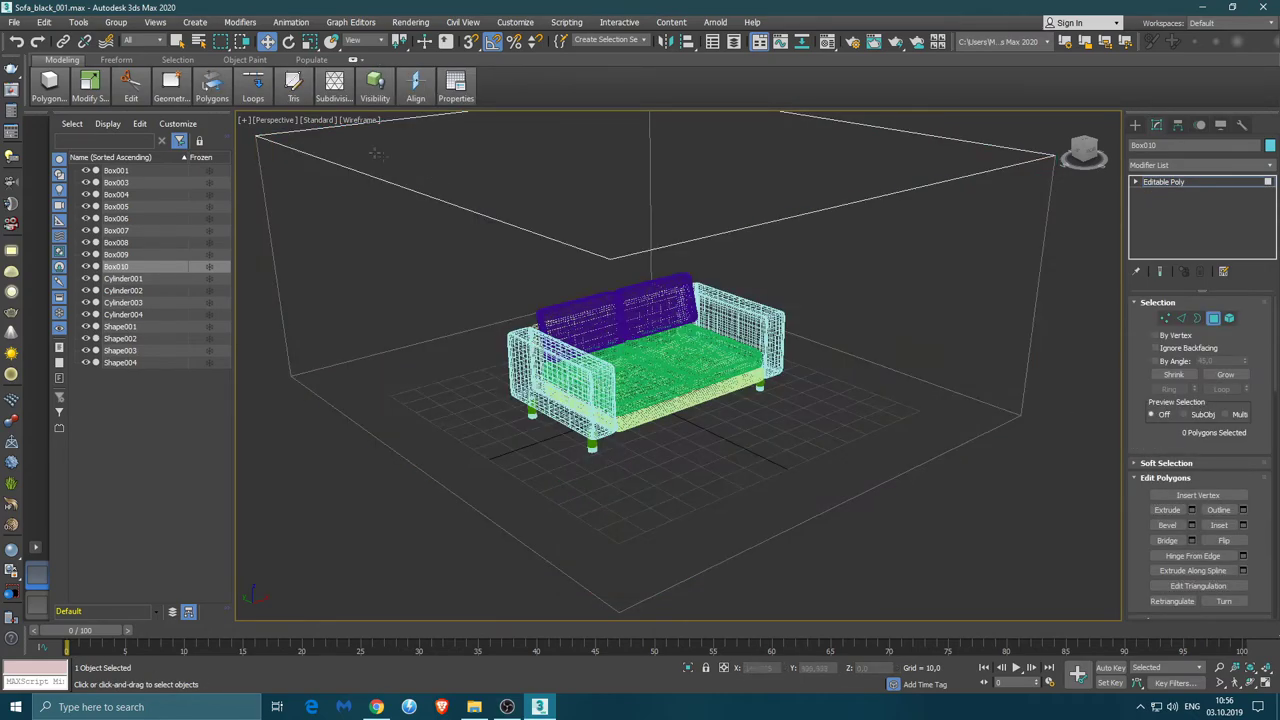
Switch to Default Shading and flip all the box's faces to point inward
{"action": "left_click", "coordinate": [368, 121]}
{"action": "left_click", "coordinate": [420, 134]}
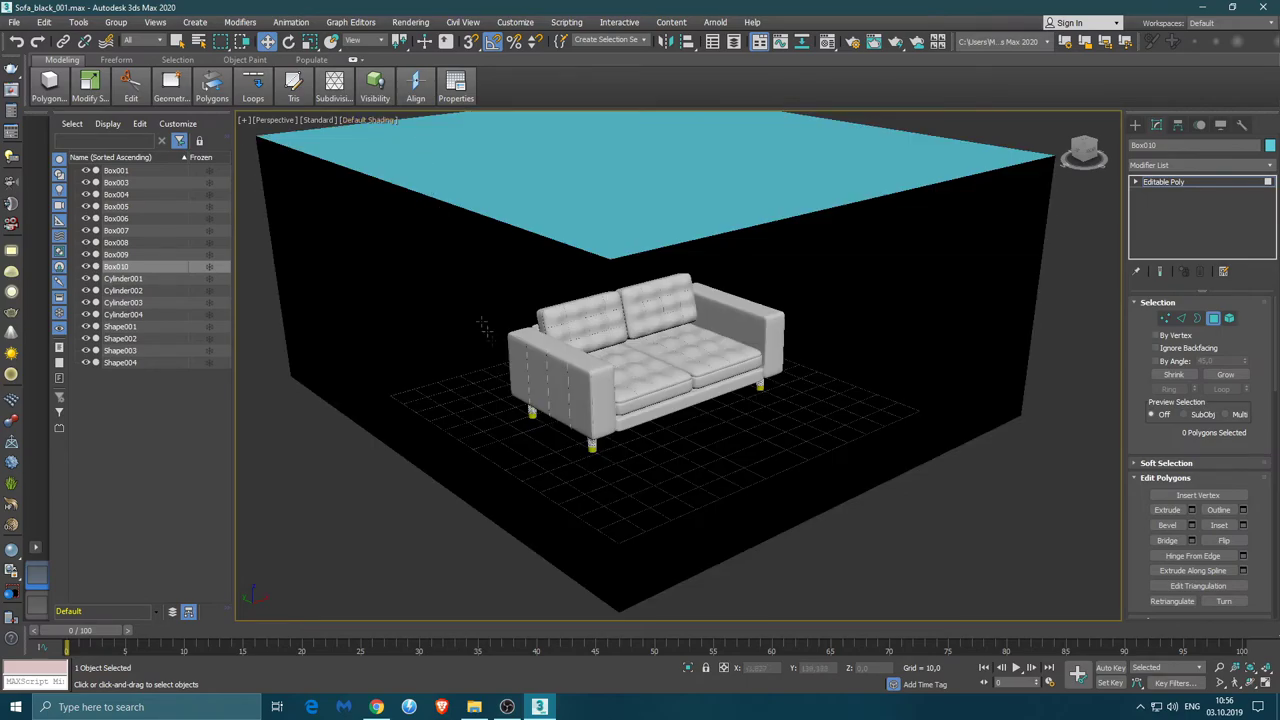
{"action": "key", "text": "ctrl+a"}
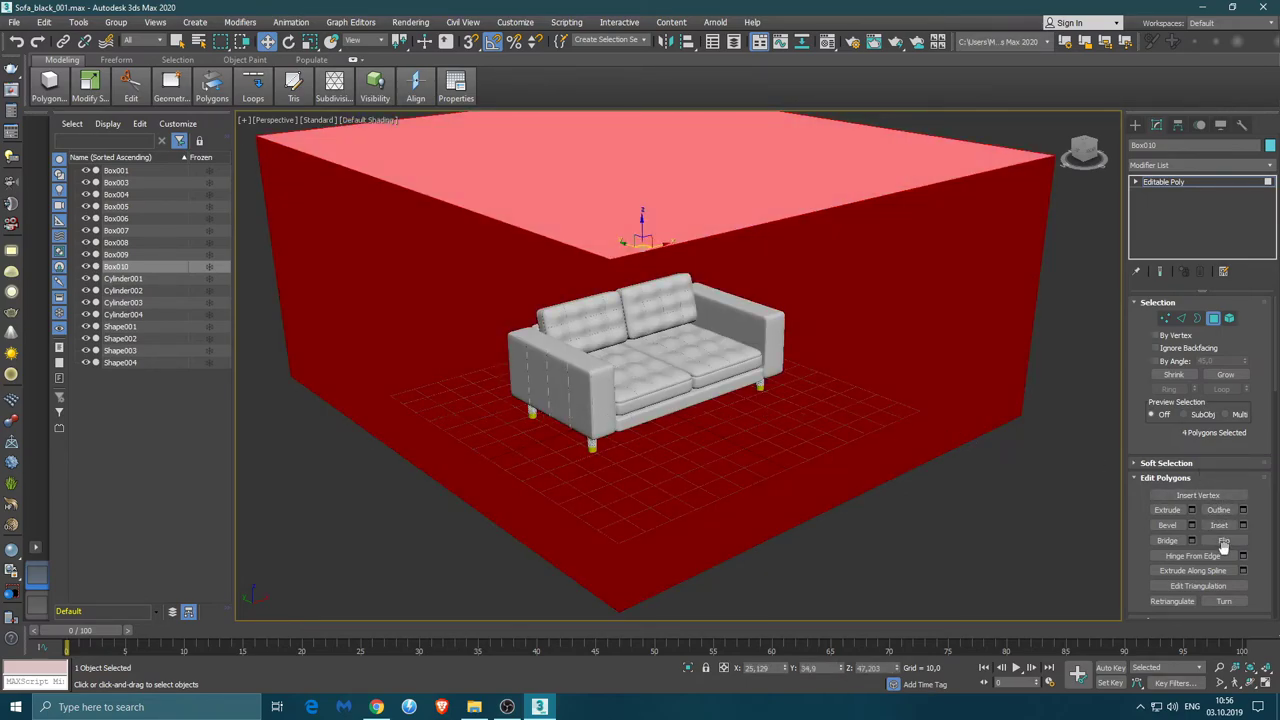
{"action": "left_click", "coordinate": [1225, 541]}
{"action": "mouse_move", "coordinate": [751, 429]}
{"action": "middle_mouse_down", "text": "alt"}
{"action": "mouse_move", "coordinate": [765, 408]}
{"action": "mouse_move", "coordinate": [821, 418]}
{"action": "middle_mouse_up", "text": "alt"}
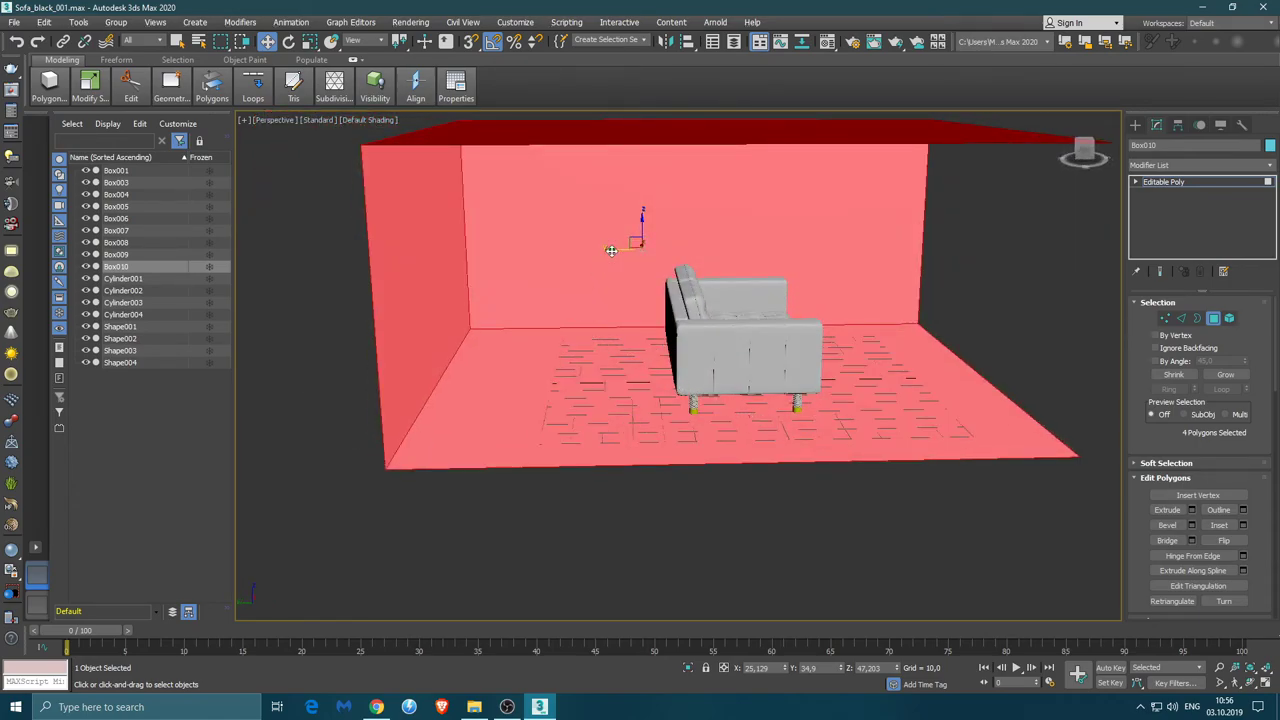
{"action": "middle_click_drag", "start_coordinate": [612, 251], "coordinate": [679, 267], "text": "alt"}
{"action": "key", "text": "shift+z"}
Zero the box's X and Y position and centre it on the sofa
{"action": "key", "text": "4"}
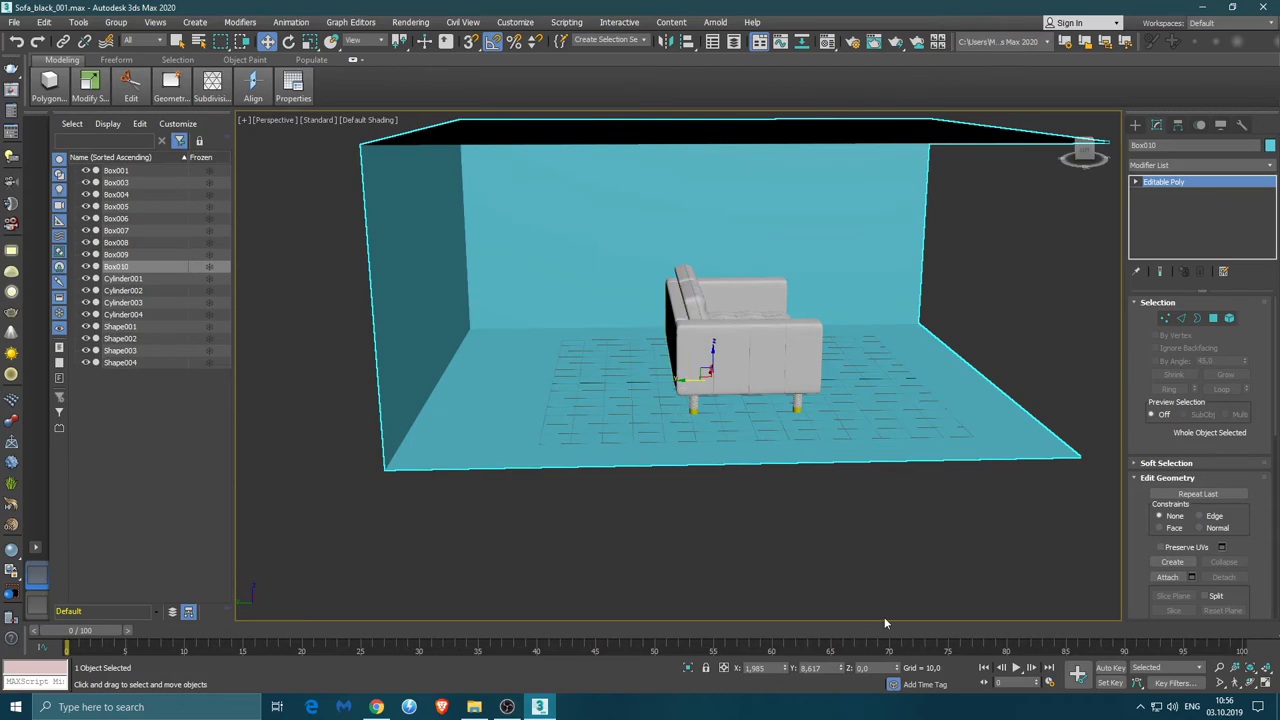
{"action": "right_click", "coordinate": [785, 669]}
{"action": "right_click", "coordinate": [843, 673]}
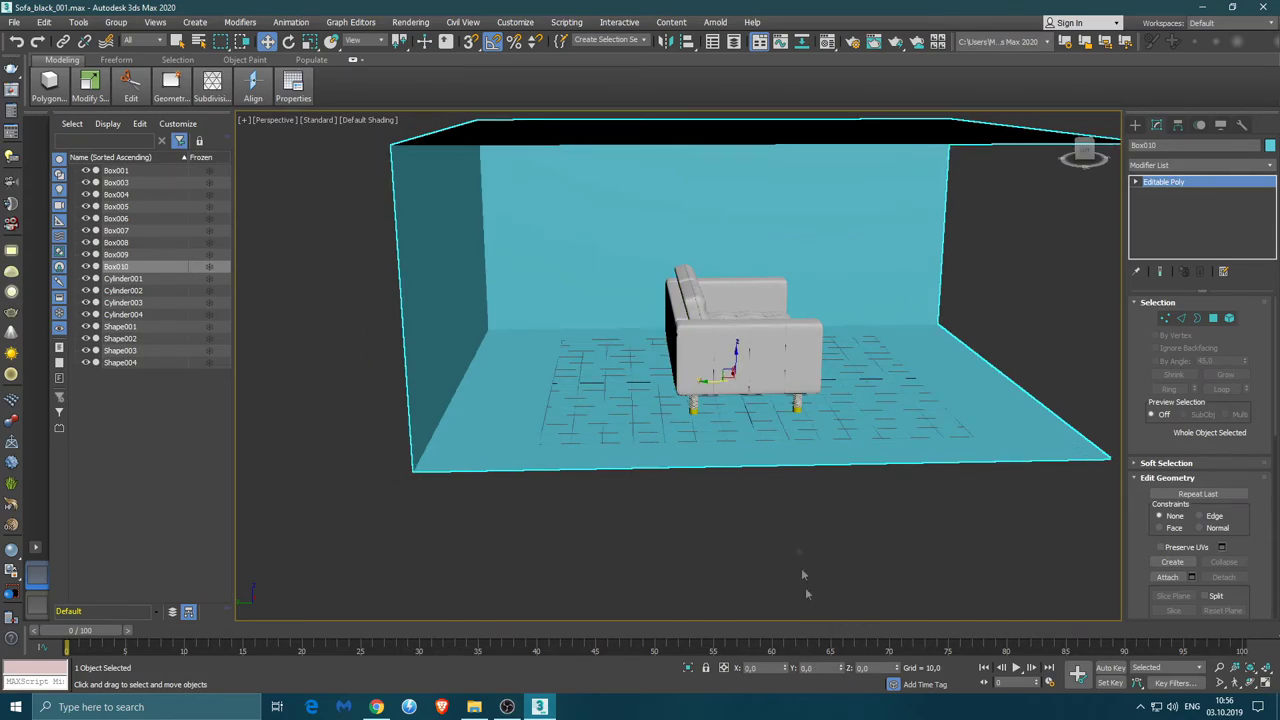
{"action": "left_click_drag", "start_coordinate": [715, 385], "coordinate": [763, 398]}
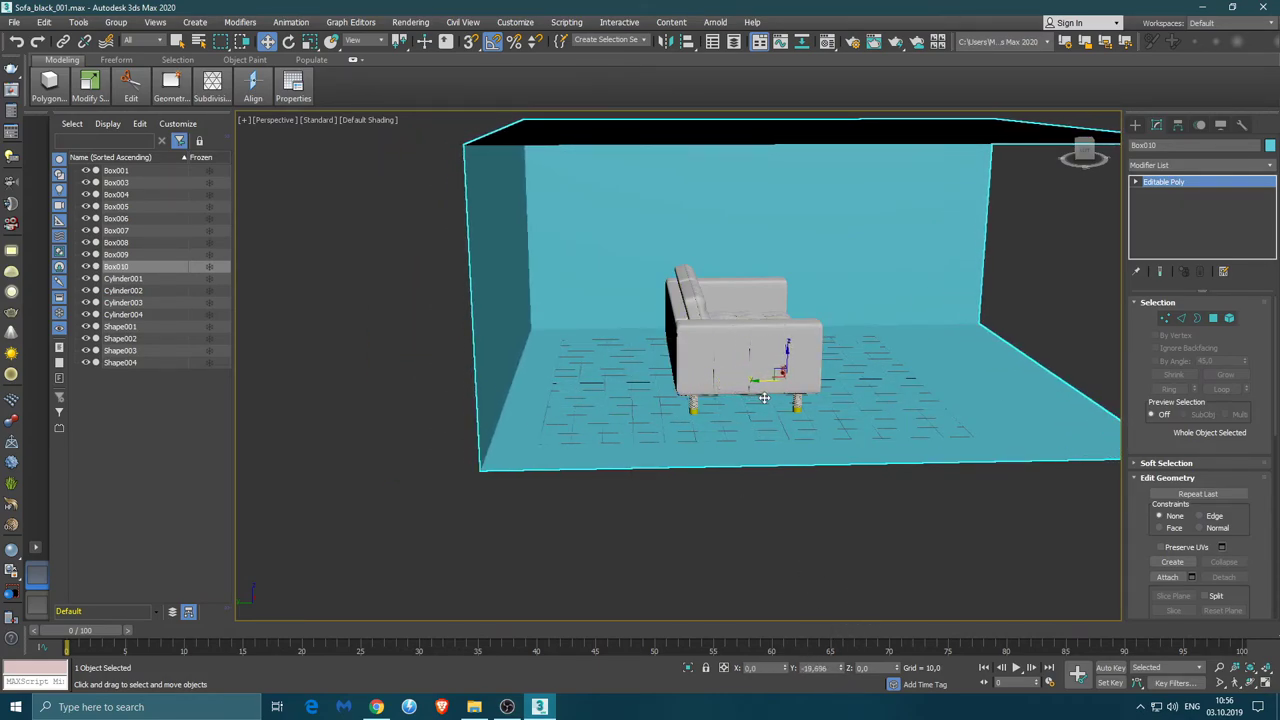
{"action": "mouse_move", "coordinate": [763, 398]}
{"action": "middle_mouse_down", "text": "alt"}
{"action": "mouse_move", "coordinate": [768, 432]}
{"action": "mouse_move", "coordinate": [754, 434]}
{"action": "middle_mouse_up", "text": "alt"}
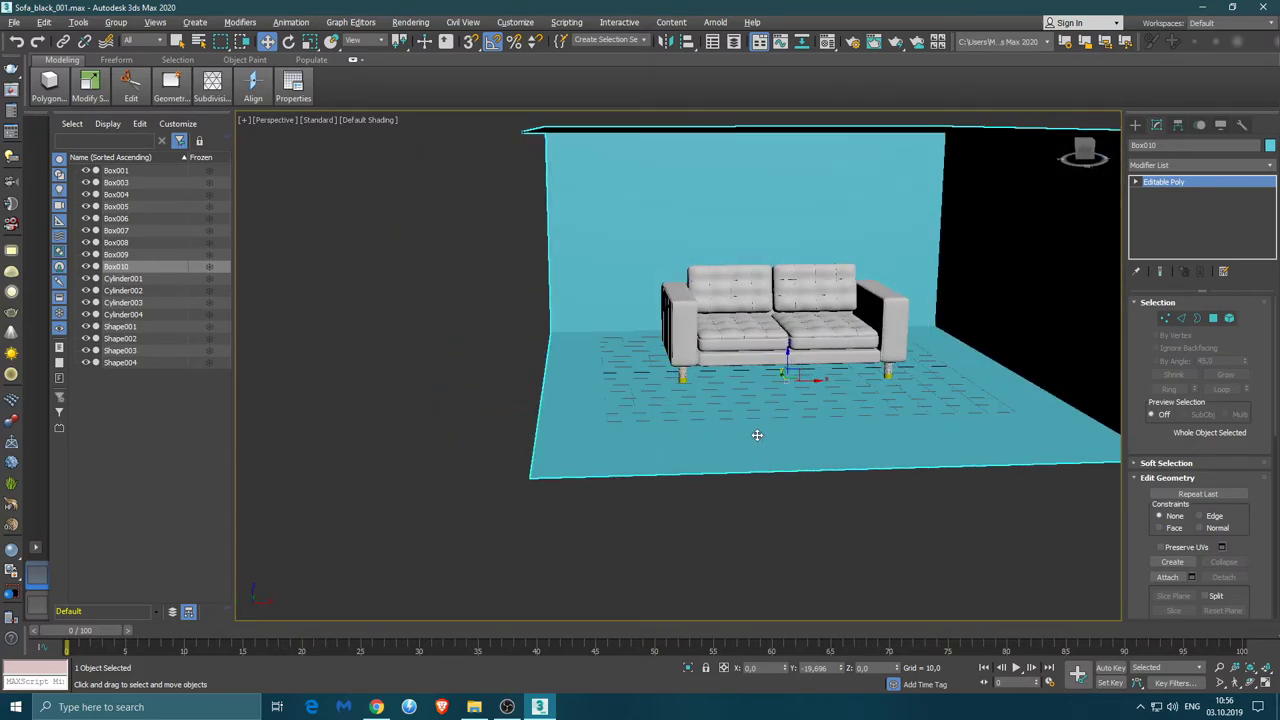
Select the four left-edge vertices and drag them left to widen the room
{"action": "key", "text": "1"}
{"action": "scroll", "coordinate": [603, 405], "scroll_direction": "down", "scroll_amount": 3}
{"action": "left_click_drag", "start_coordinate": [600, 238], "coordinate": [601, 240]}
{"action": "left_click_drag", "start_coordinate": [603, 332], "coordinate": [499, 331]}
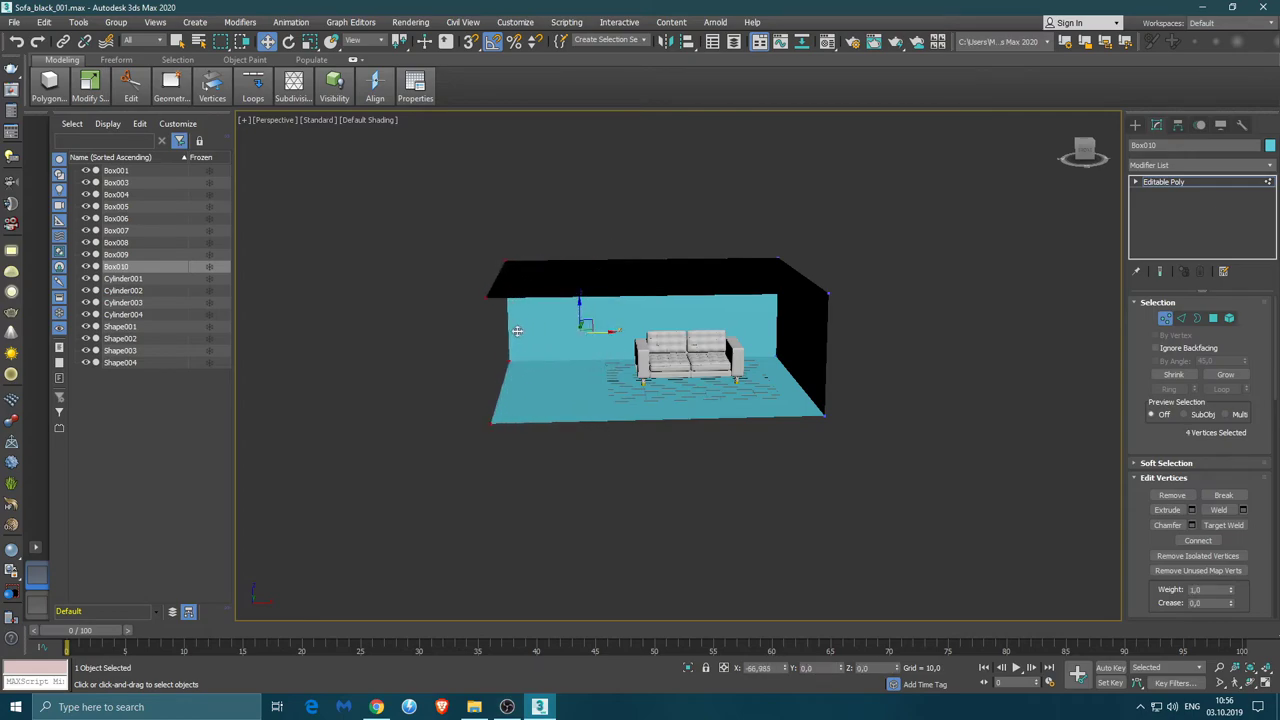
{"action": "mouse_move", "coordinate": [530, 390]}
{"action": "middle_mouse_down", "text": "alt"}
{"action": "mouse_move", "coordinate": [610, 340]}
{"action": "mouse_move", "coordinate": [579, 386]}
{"action": "middle_mouse_up", "text": "alt"}
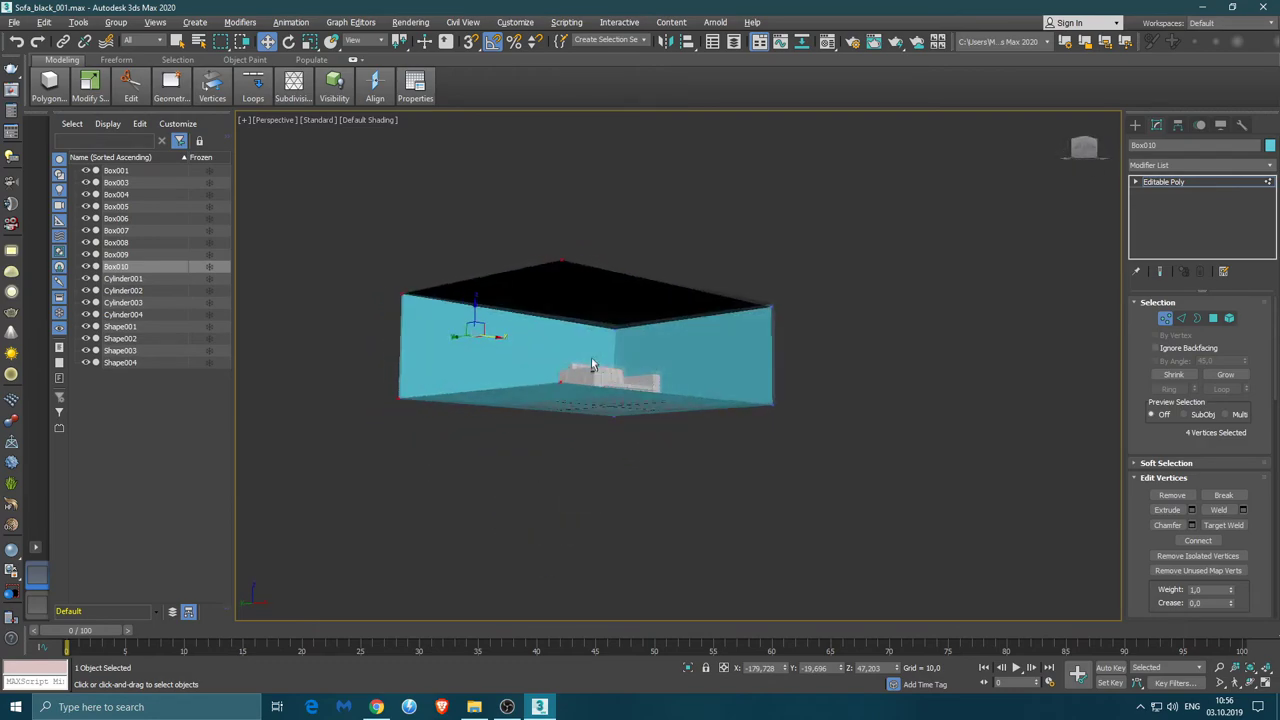
{"action": "right_click", "coordinate": [557, 380]}
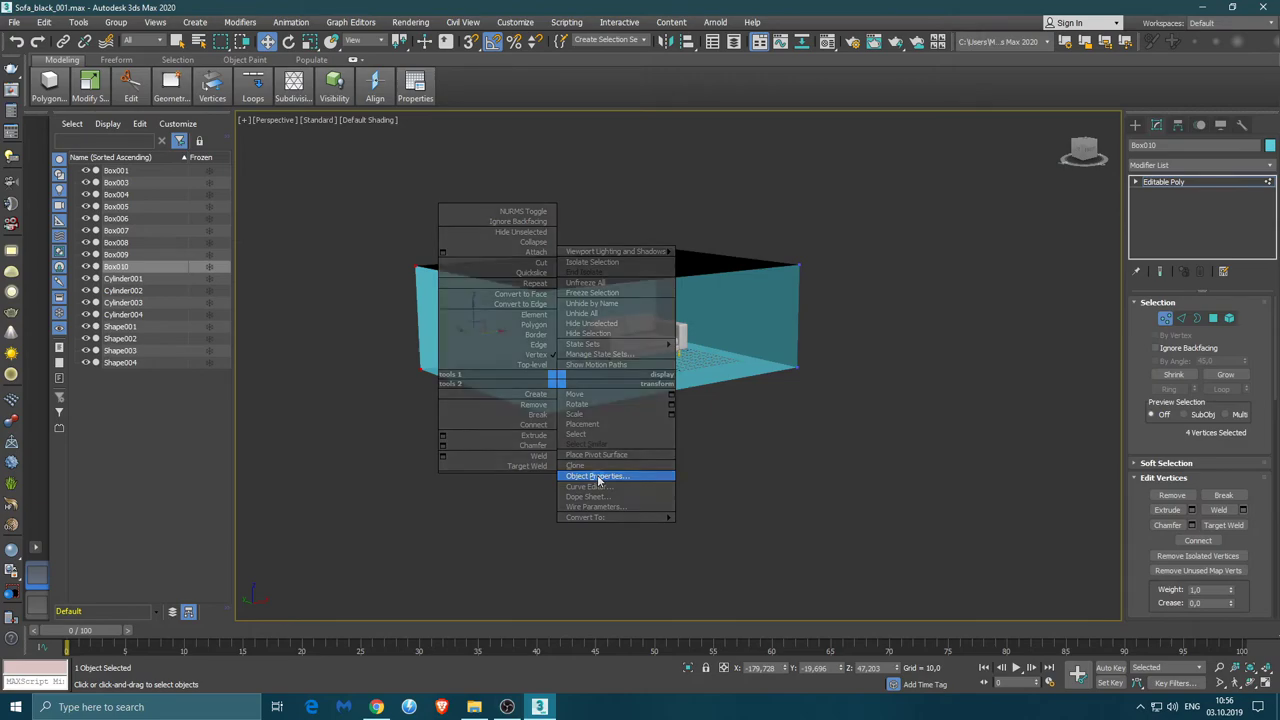
Enable Backface Cull in Box010's Object Properties, then zoom out to see the room
{"action": "left_click", "coordinate": [598, 476]}
{"action": "left_click", "coordinate": [545, 388]}
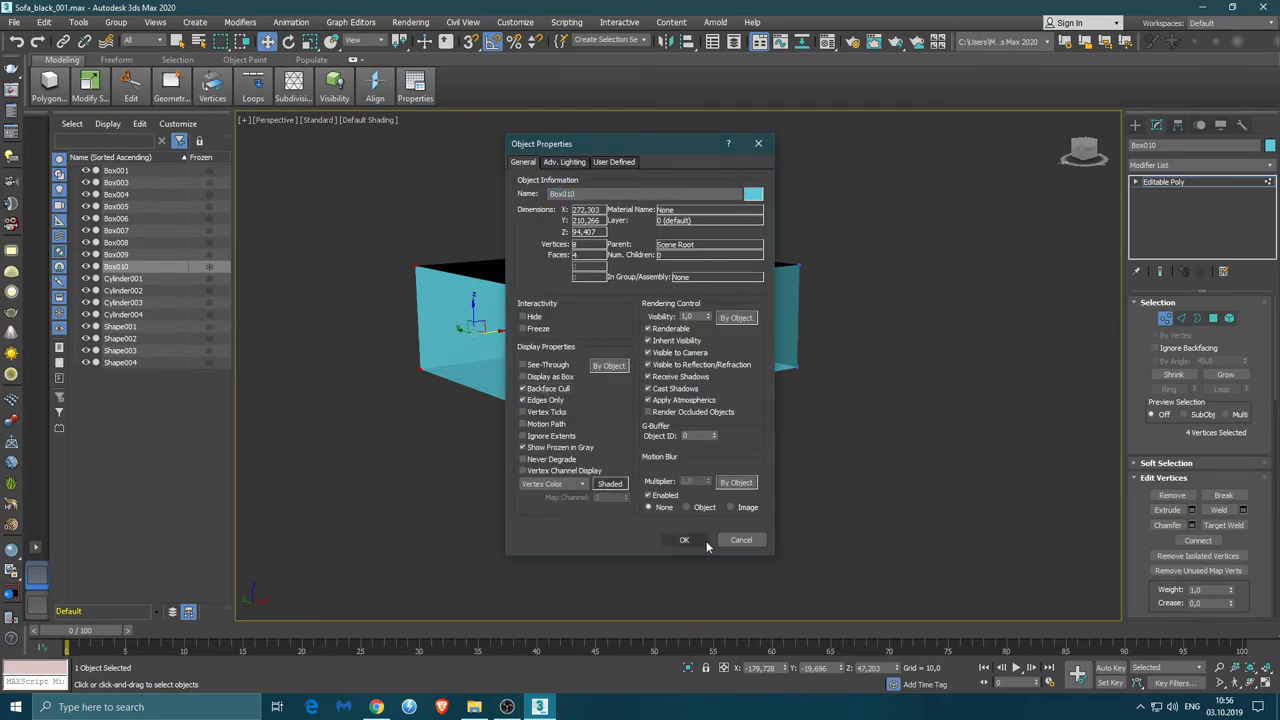
{"action": "left_click", "coordinate": [684, 539]}
{"action": "mouse_move", "coordinate": [645, 361]}
{"action": "middle_mouse_down", "text": "alt"}
{"action": "mouse_move", "coordinate": [670, 333]}
{"action": "mouse_move", "coordinate": [614, 276]}
{"action": "mouse_move", "coordinate": [650, 330]}
{"action": "mouse_move", "coordinate": [681, 329]}
{"action": "middle_mouse_up", "text": "alt"}
{"action": "scroll", "coordinate": [670, 333], "scroll_direction": "up", "scroll_amount": 5}
{"action": "scroll", "coordinate": [650, 330], "scroll_direction": "down", "scroll_amount": 4}
{"action": "scroll", "coordinate": [681, 329], "scroll_direction": "up", "scroll_amount": 3}
{"action": "scroll", "coordinate": [681, 329], "scroll_direction": "down", "scroll_amount": 8}
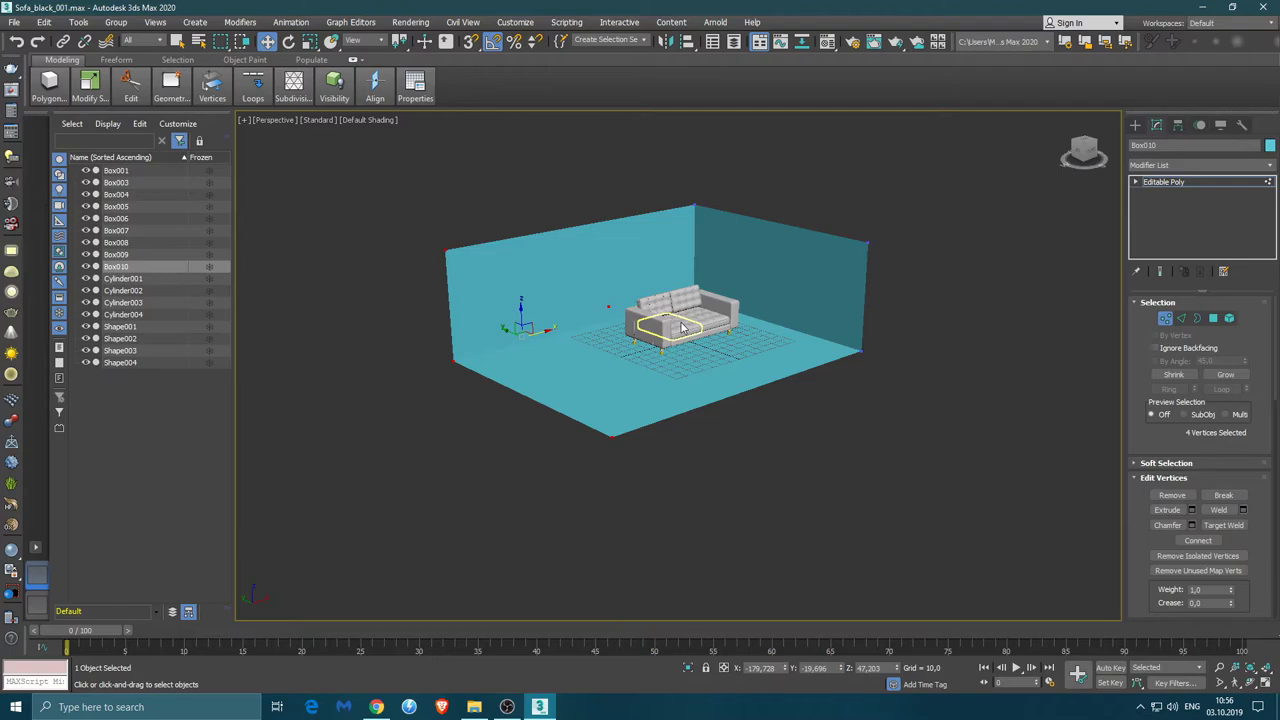
Deselect Box010 and frame the view on the left seat cushion
{"action": "key", "text": "1"}
{"action": "left_click", "coordinate": [815, 455]}
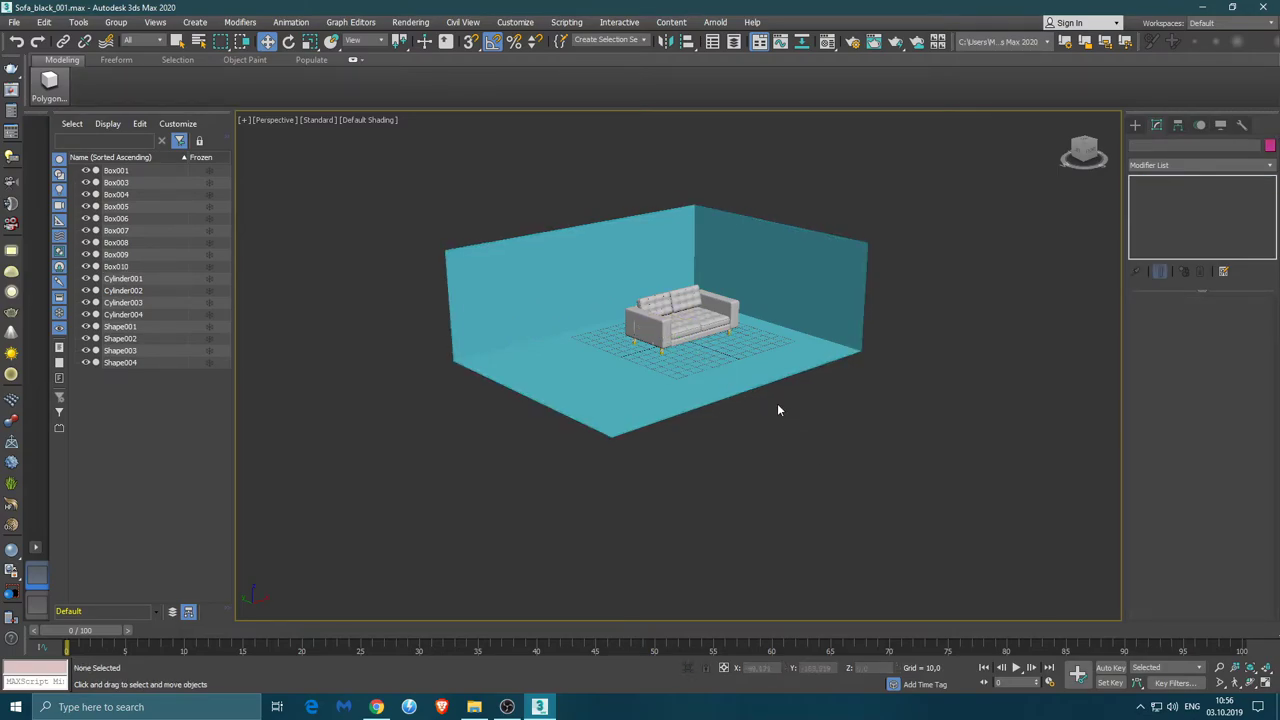
{"action": "left_click", "coordinate": [685, 328]}
{"action": "key", "text": "z"}
Orbit and zoom in close on the sofa from a front three-quarter angle
{"action": "mouse_move", "coordinate": [685, 328]}
{"action": "middle_mouse_down", "text": "alt"}
{"action": "mouse_move", "coordinate": [789, 306]}
{"action": "mouse_move", "coordinate": [711, 357]}
{"action": "mouse_move", "coordinate": [690, 336]}
{"action": "middle_mouse_up", "text": "alt"}
{"action": "scroll", "coordinate": [789, 306], "scroll_direction": "down", "scroll_amount": 3}
{"action": "scroll", "coordinate": [690, 336], "scroll_direction": "up", "scroll_amount": 2}
{"action": "scroll", "coordinate": [692, 322], "scroll_direction": "up", "scroll_amount": 2}
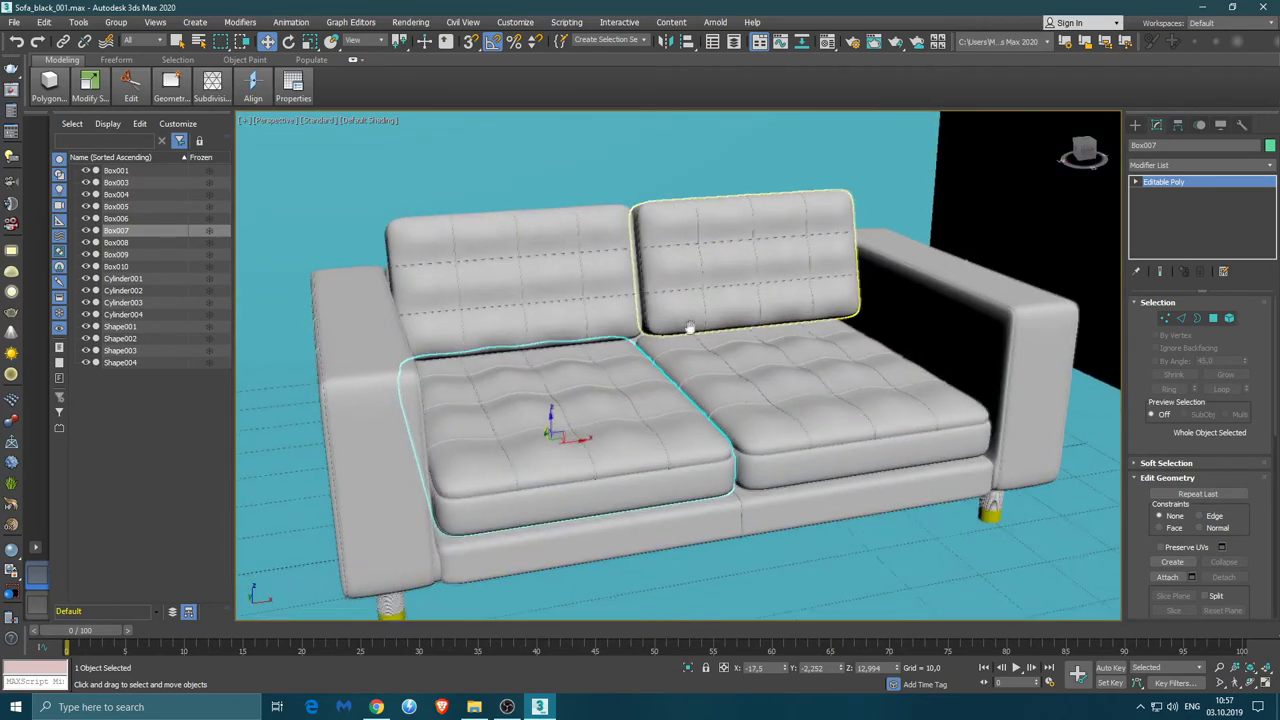
{"action": "scroll", "coordinate": [695, 307], "scroll_direction": "up", "scroll_amount": 2}
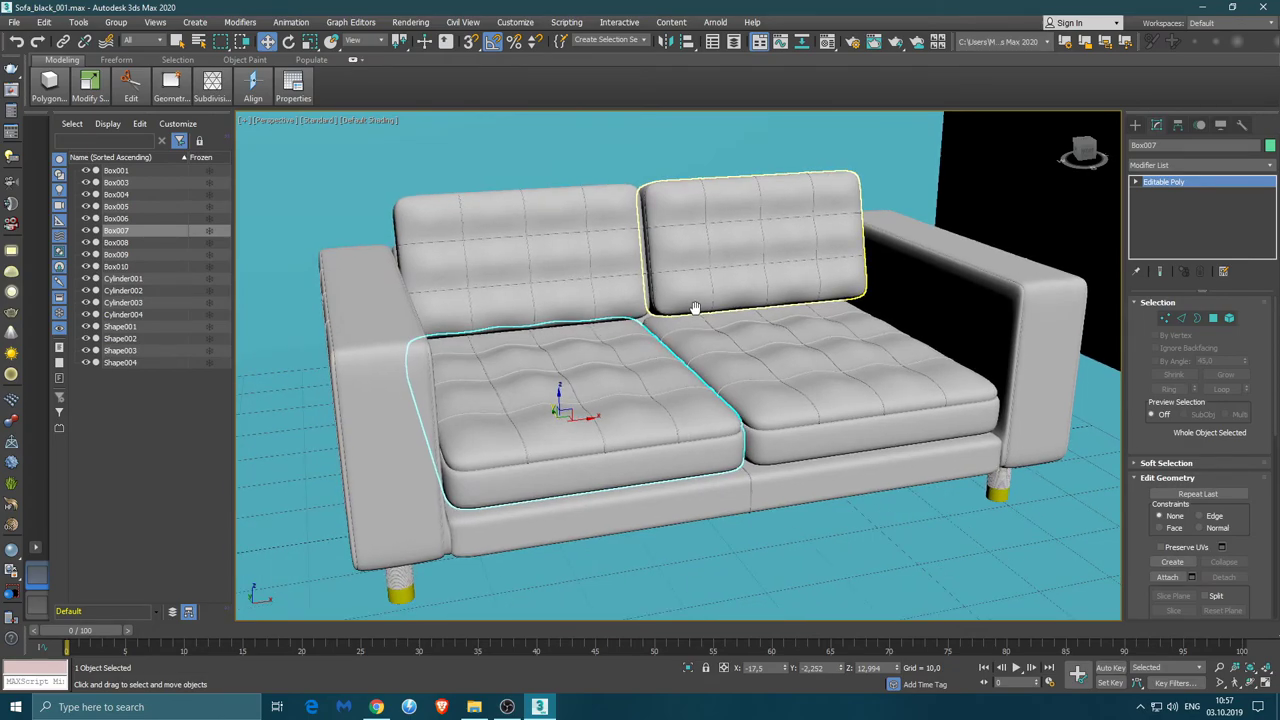
{"action": "scroll", "coordinate": [695, 307], "scroll_direction": "up", "scroll_amount": 1}
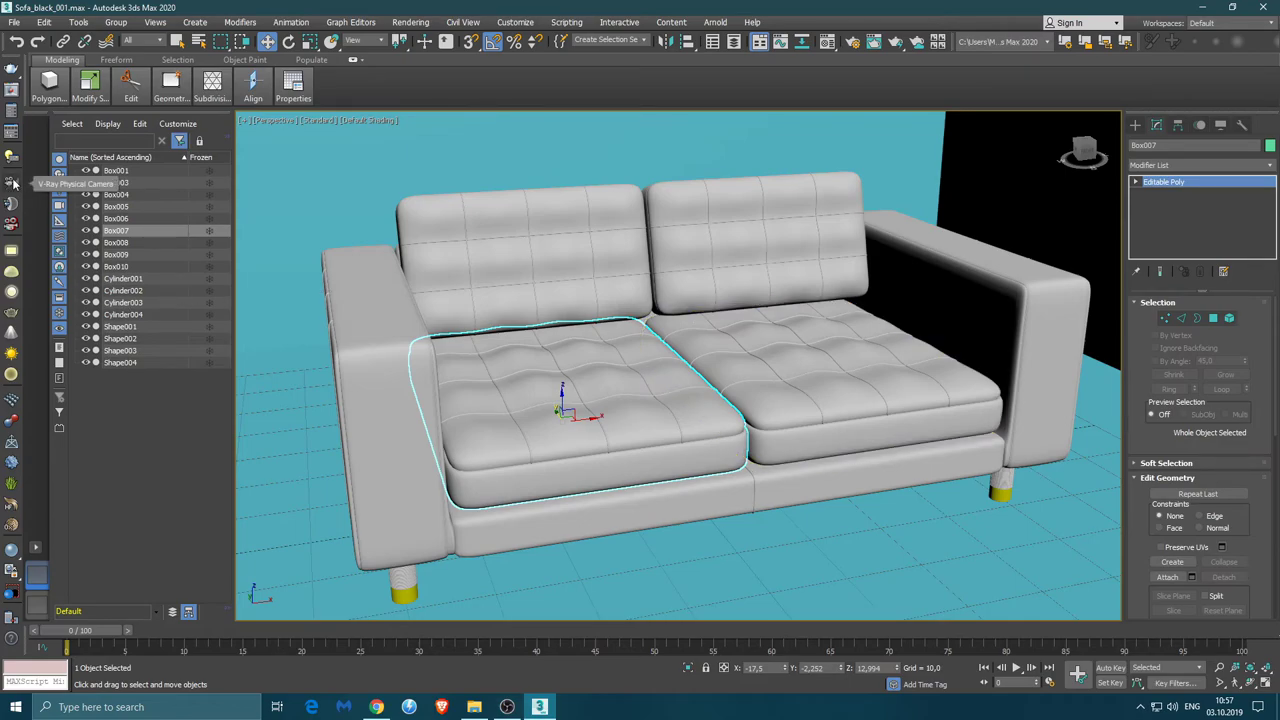
{"action": "right_click", "coordinate": [40, 575]}
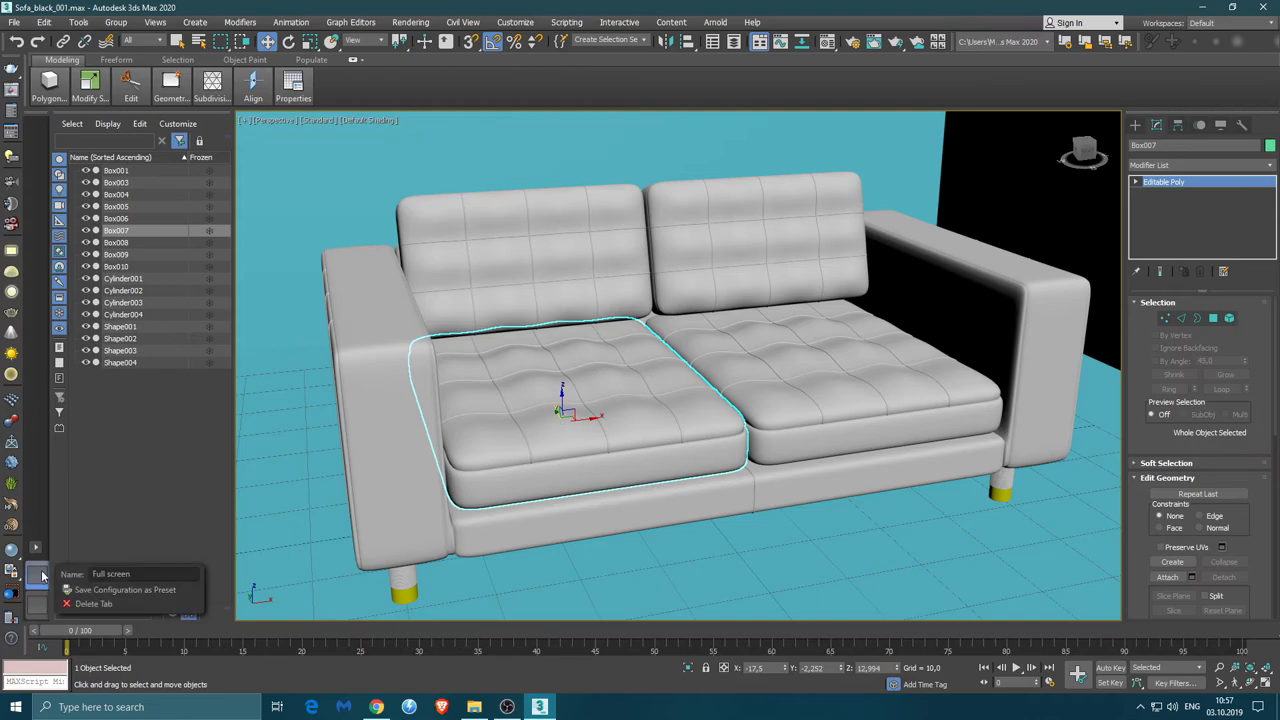
{"action": "left_click", "coordinate": [45, 567]}
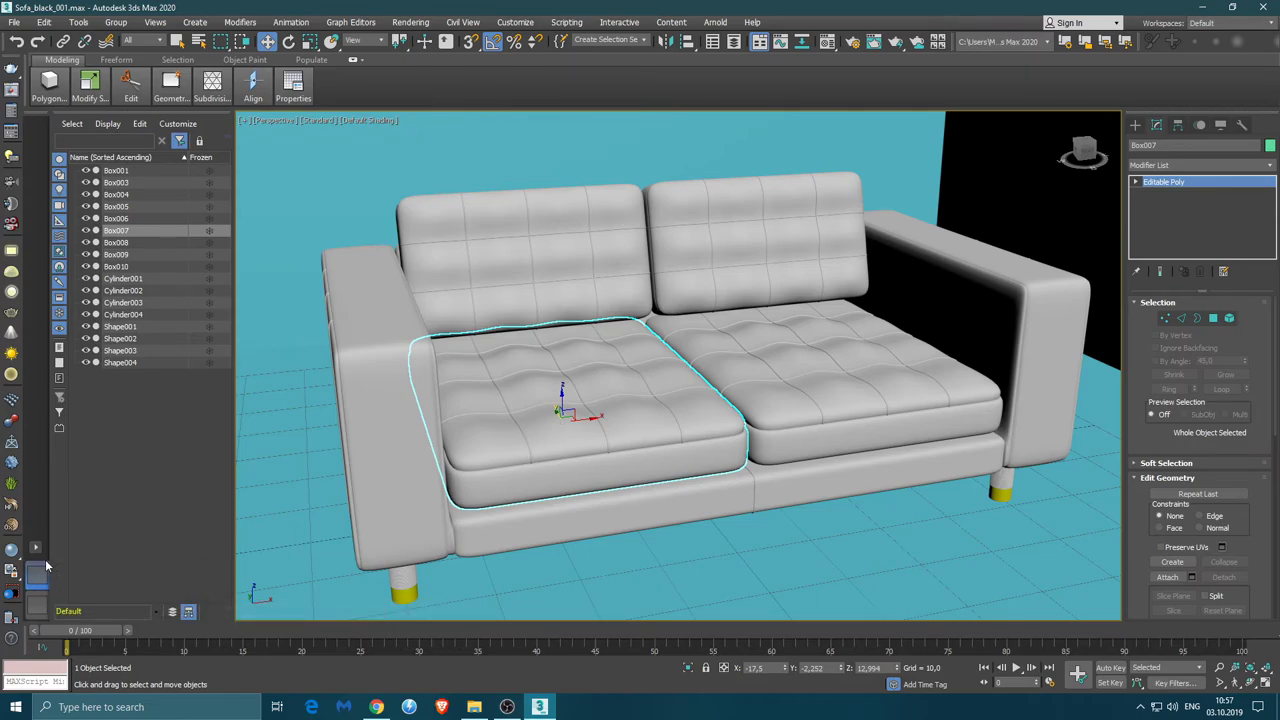
Add VRayCam001 with V-Ray as current renderer, and choose a single-viewport layout
{"action": "left_click", "coordinate": [12, 185]}
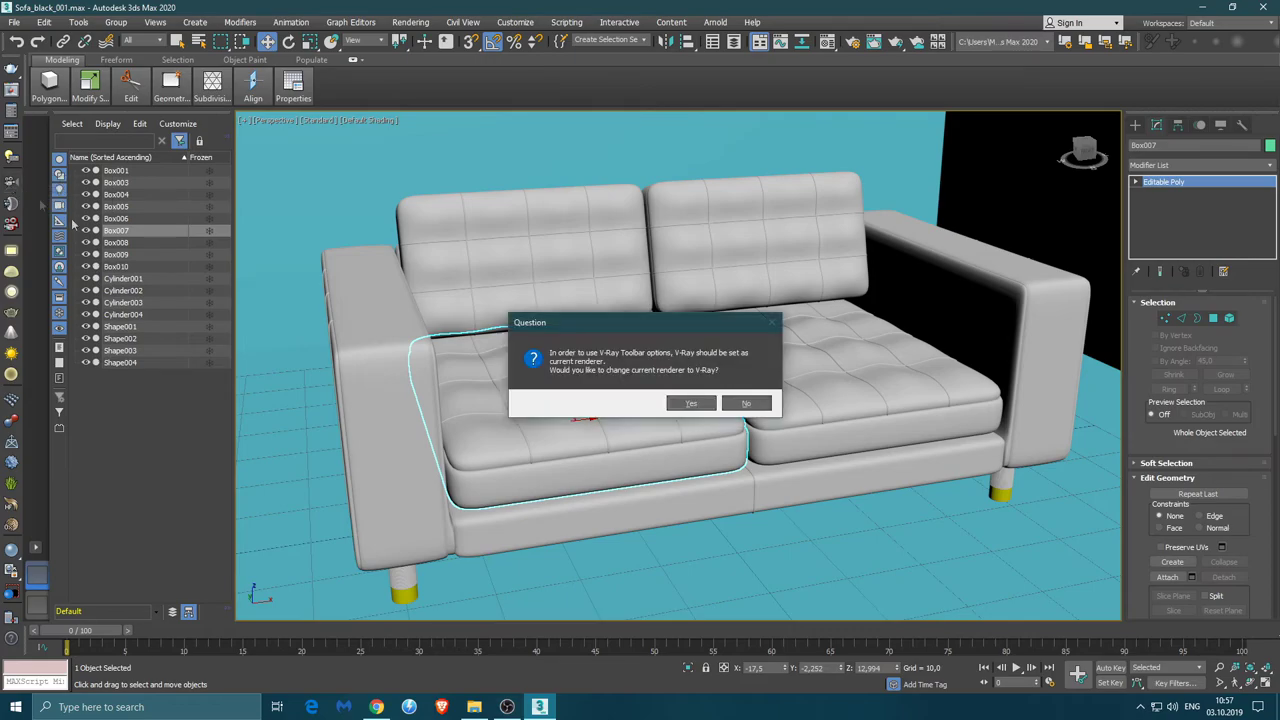
{"action": "left_click", "coordinate": [691, 404]}
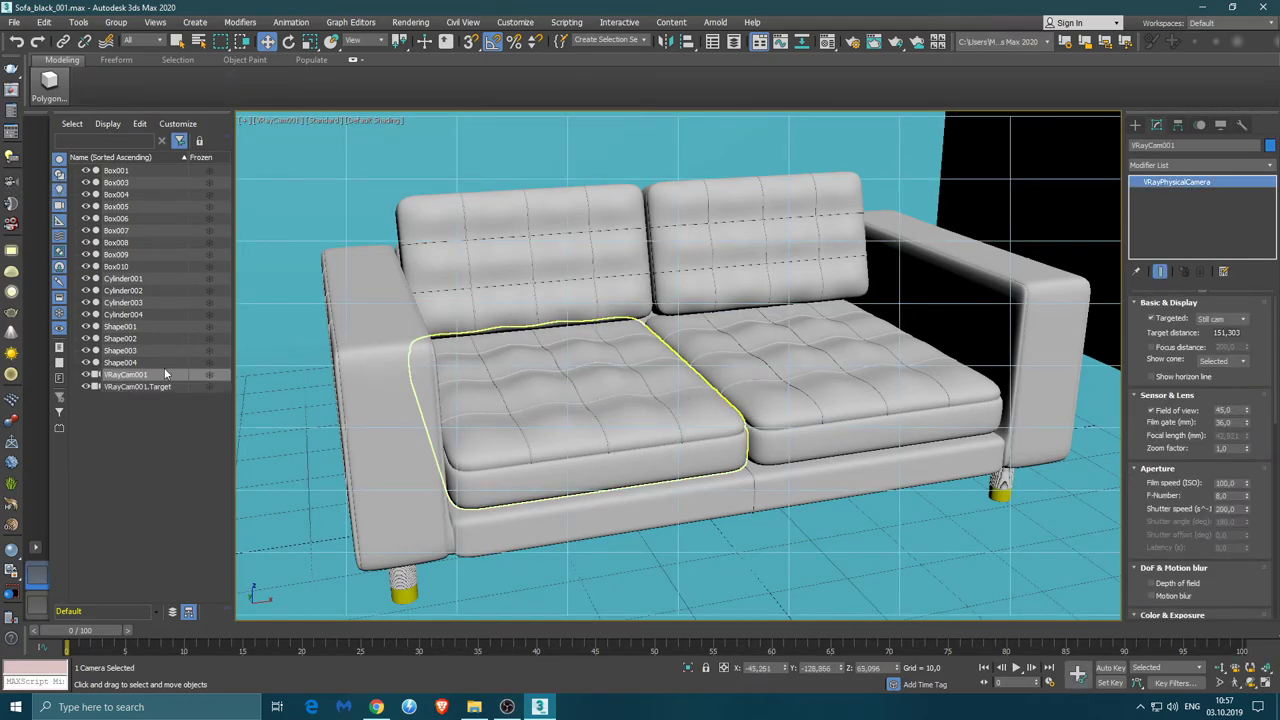
{"action": "left_click", "coordinate": [34, 549]}
{"action": "left_click", "coordinate": [82, 567]}
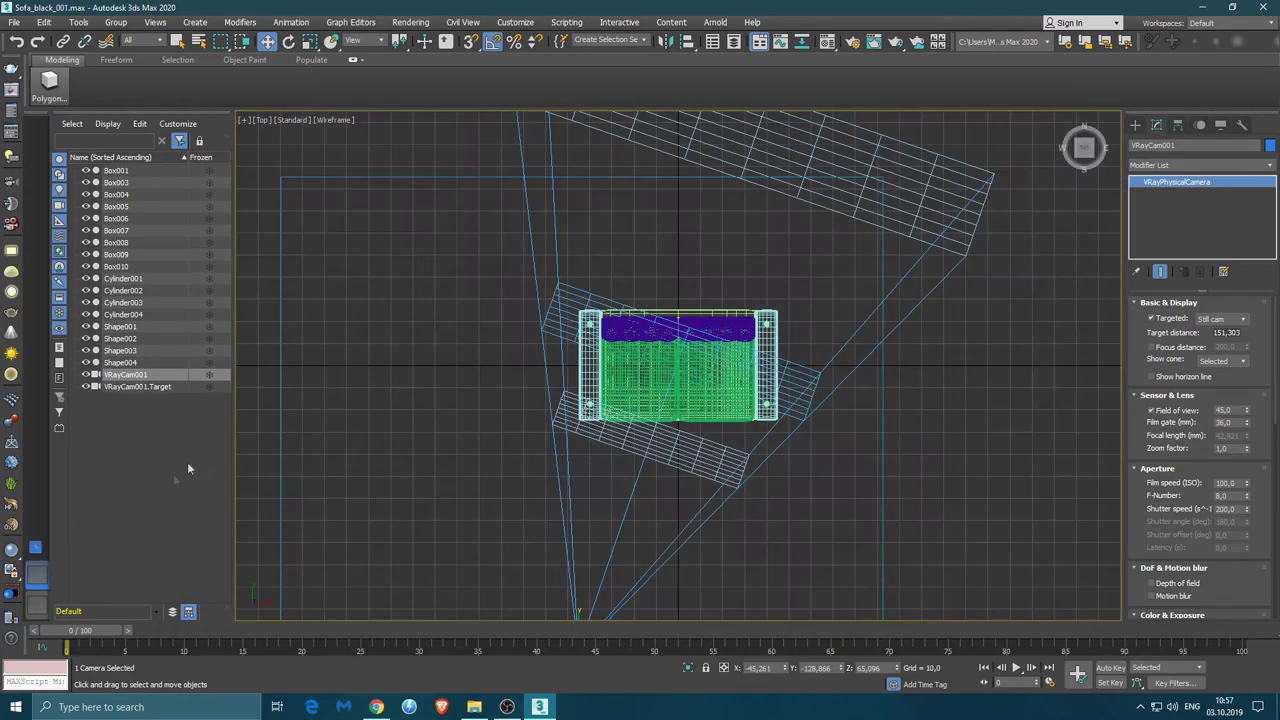
Set the viewport's view to Perspective
{"action": "left_click", "coordinate": [265, 120]}
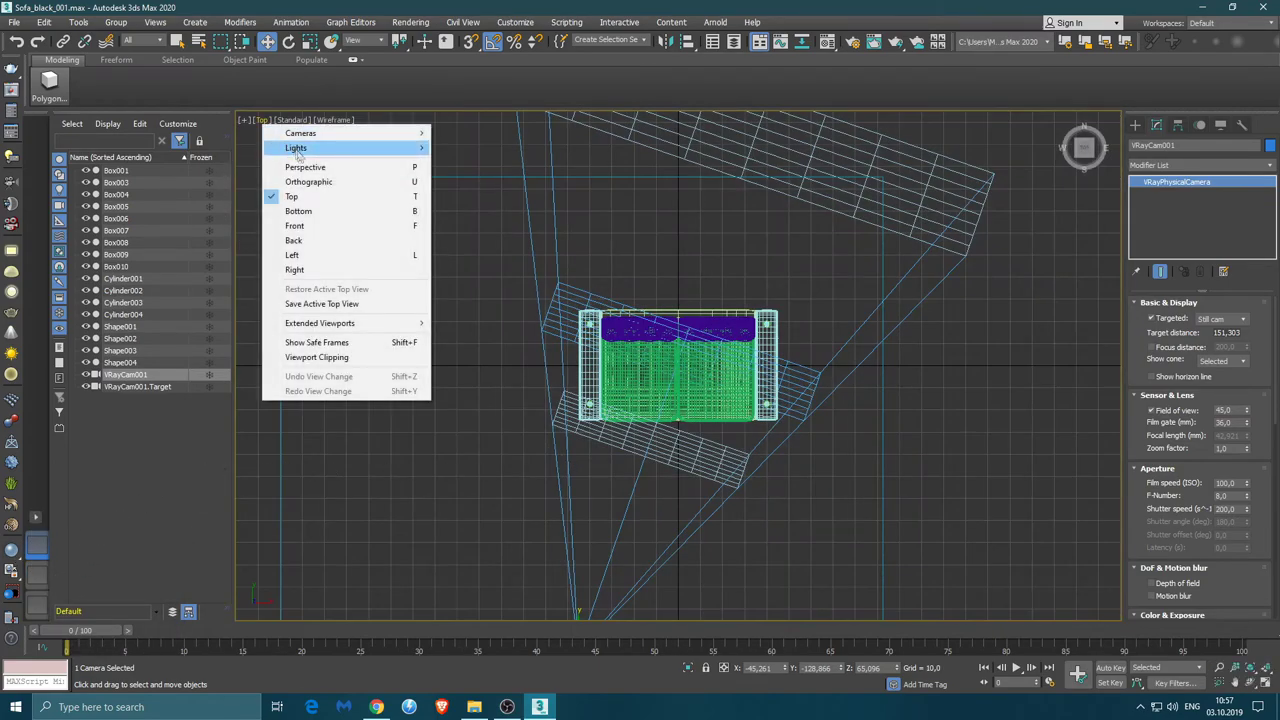
{"action": "left_click", "coordinate": [300, 163]}
{"action": "left_click", "coordinate": [358, 120]}
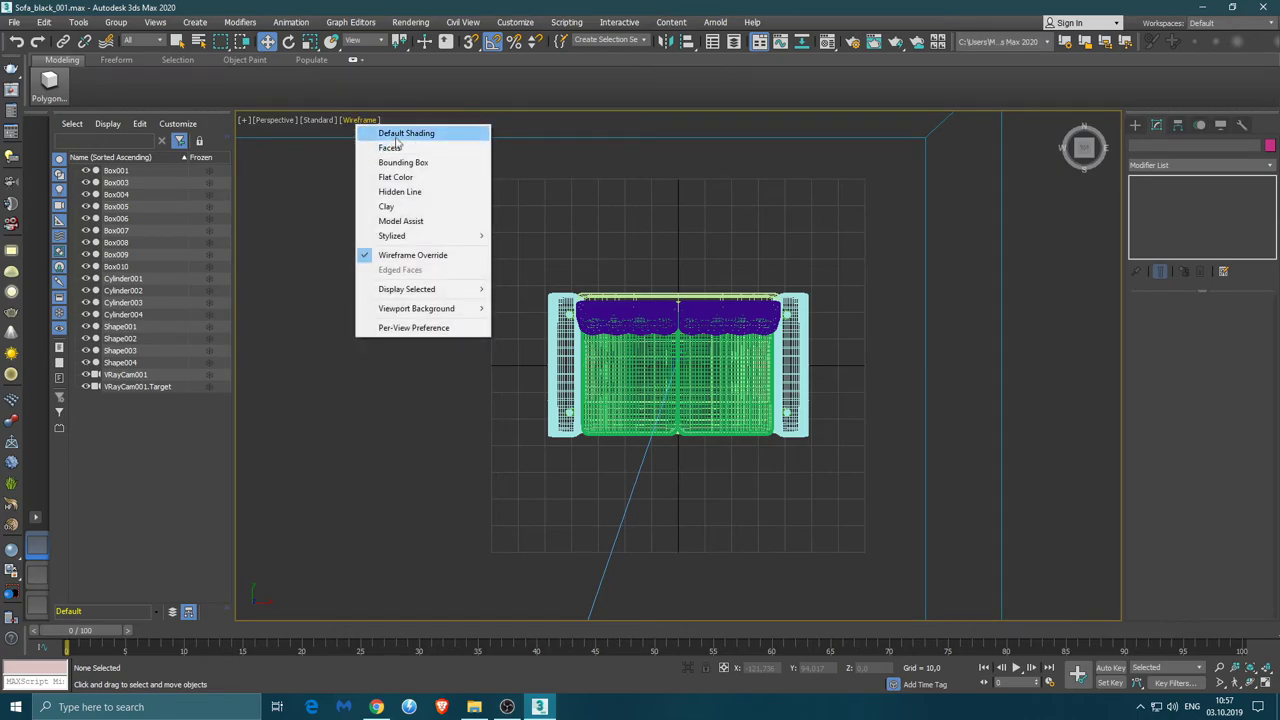
Switch to Default Shading and frame a low, near-frontal view of the sofa
{"action": "left_click", "coordinate": [400, 133]}
{"action": "mouse_move", "coordinate": [713, 452]}
{"action": "middle_mouse_down", "text": "alt"}
{"action": "mouse_move", "coordinate": [740, 443]}
{"action": "mouse_move", "coordinate": [738, 368]}
{"action": "mouse_move", "coordinate": [940, 200]}
{"action": "middle_mouse_up", "text": "alt"}
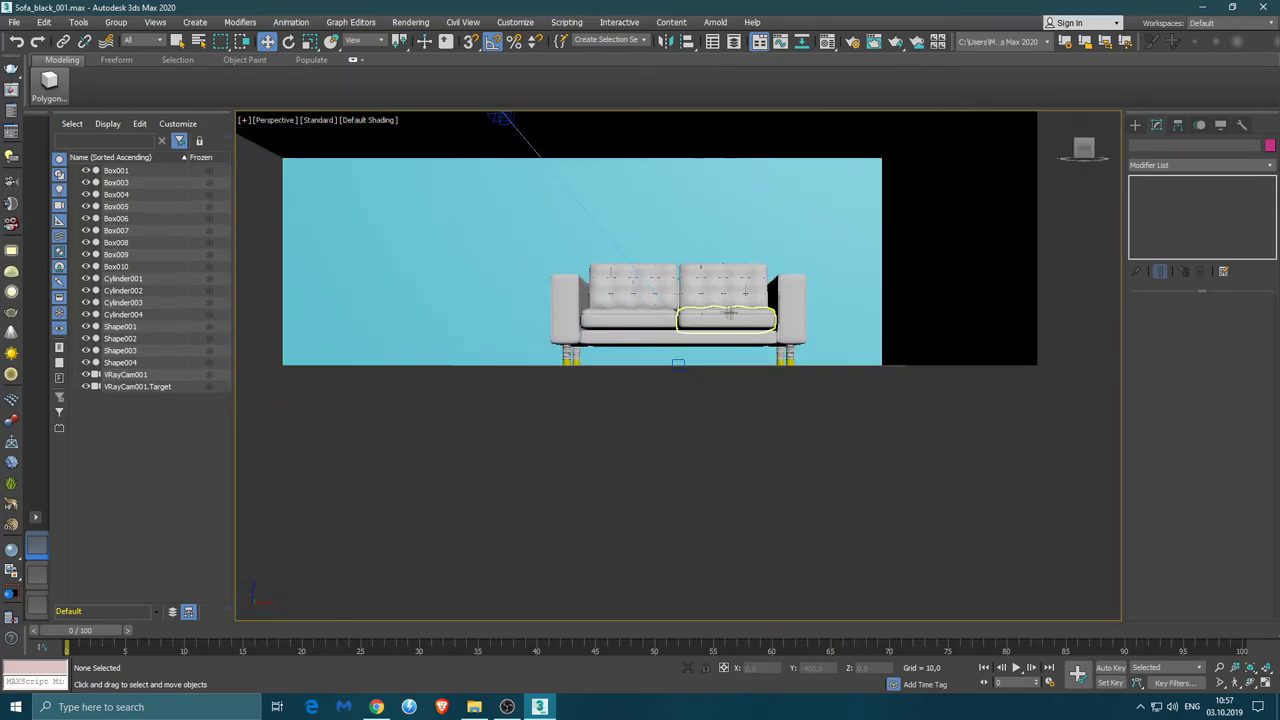
{"action": "scroll", "coordinate": [717, 320], "scroll_direction": "up", "scroll_amount": 1}
{"action": "scroll", "coordinate": [717, 320], "scroll_direction": "up", "scroll_amount": 1}
{"action": "scroll", "coordinate": [717, 340], "scroll_direction": "up", "scroll_amount": 3}
{"action": "middle_click_drag", "start_coordinate": [716, 353], "coordinate": [713, 381]}
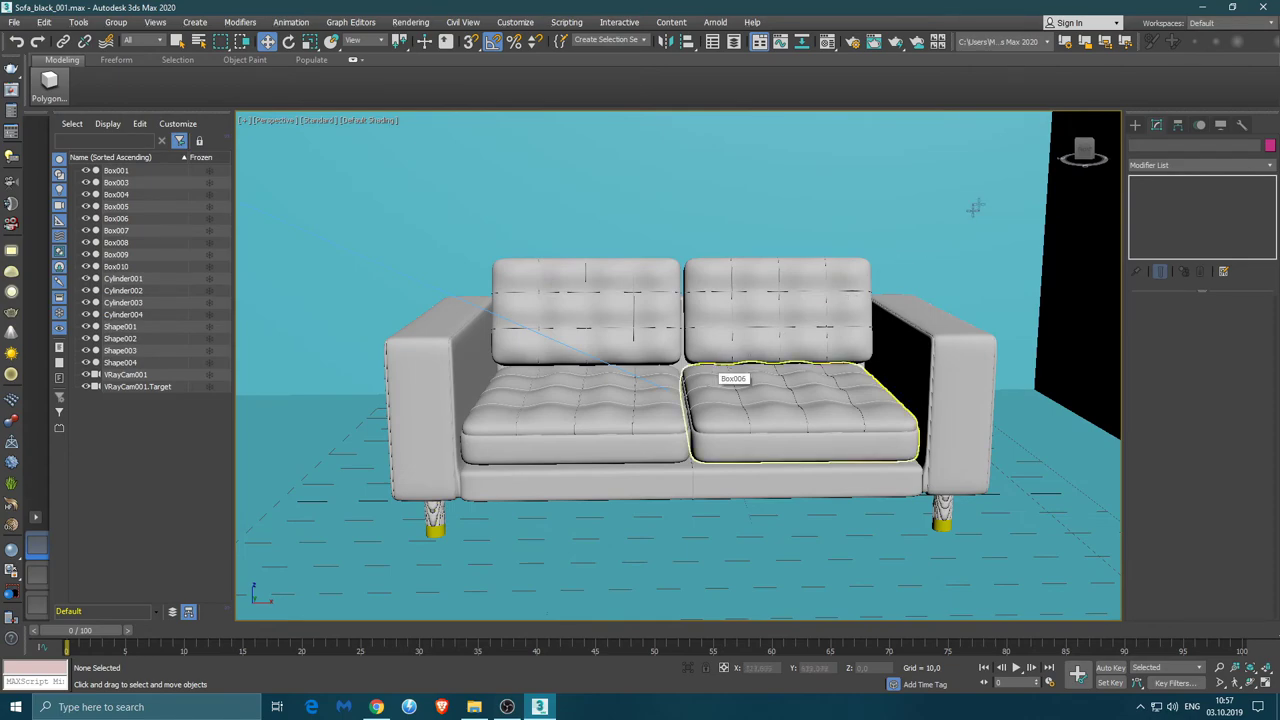
{"action": "middle_click_drag", "start_coordinate": [966, 210], "coordinate": [979, 249], "text": "alt"}
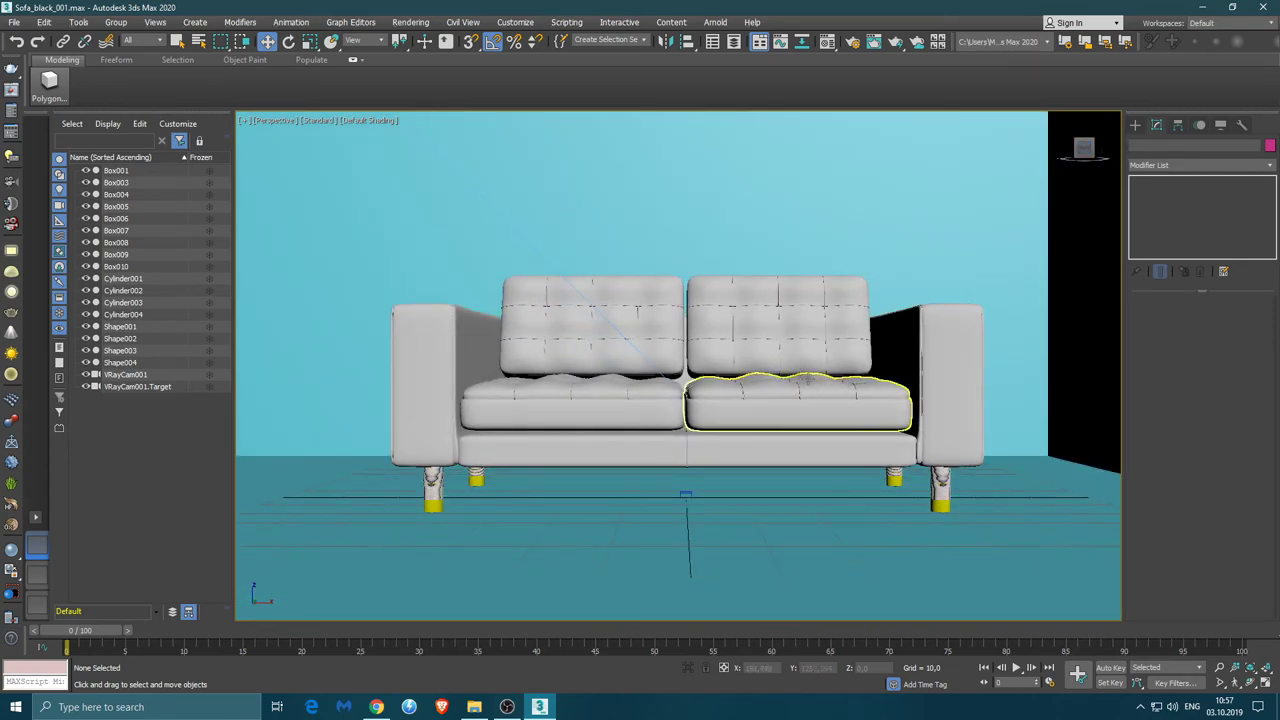
{"action": "left_click", "coordinate": [658, 330]}
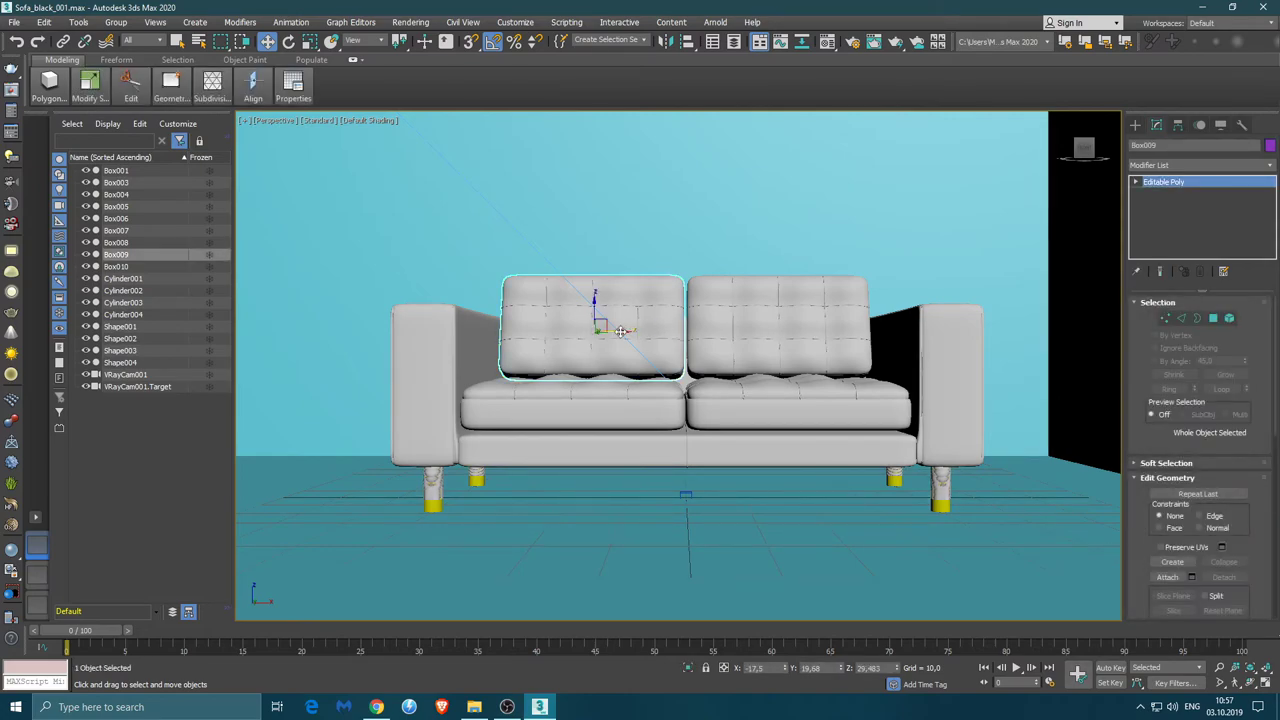
Nudge Box009 right and Box008 left to close their gap, then select both
{"action": "left_click_drag", "start_coordinate": [610, 330], "coordinate": [621, 331]}
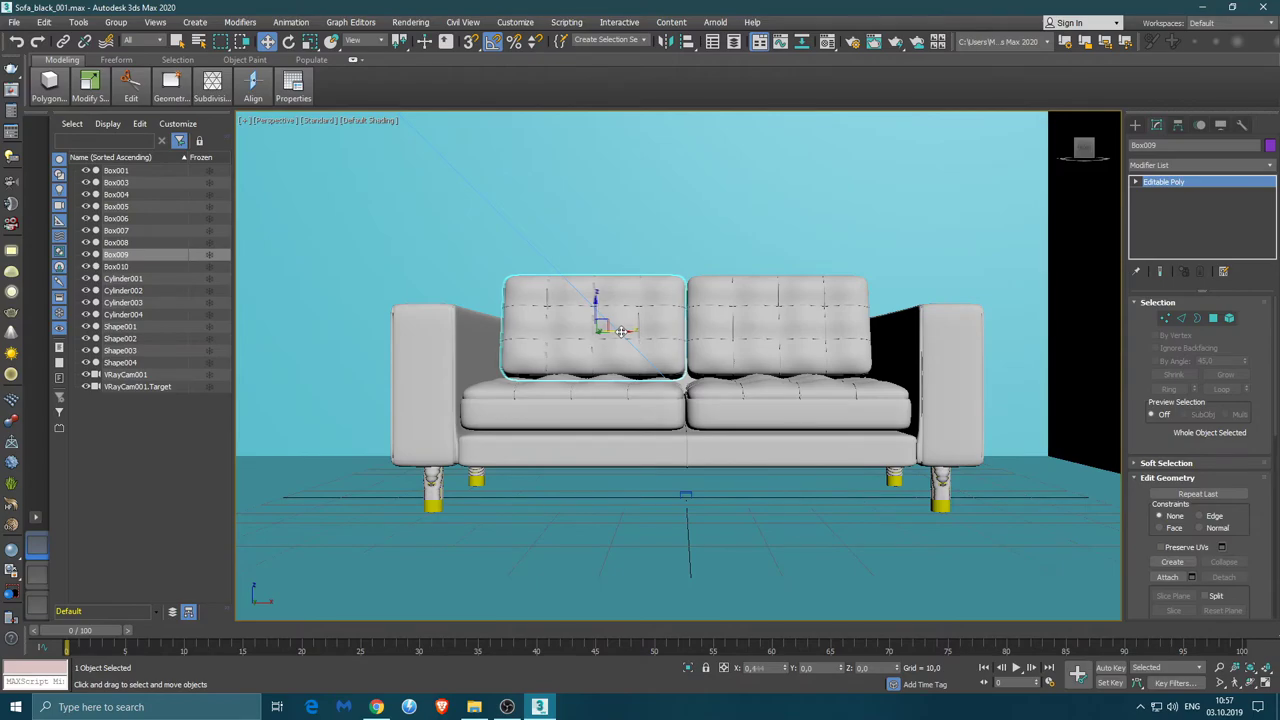
{"action": "left_click", "coordinate": [730, 335]}
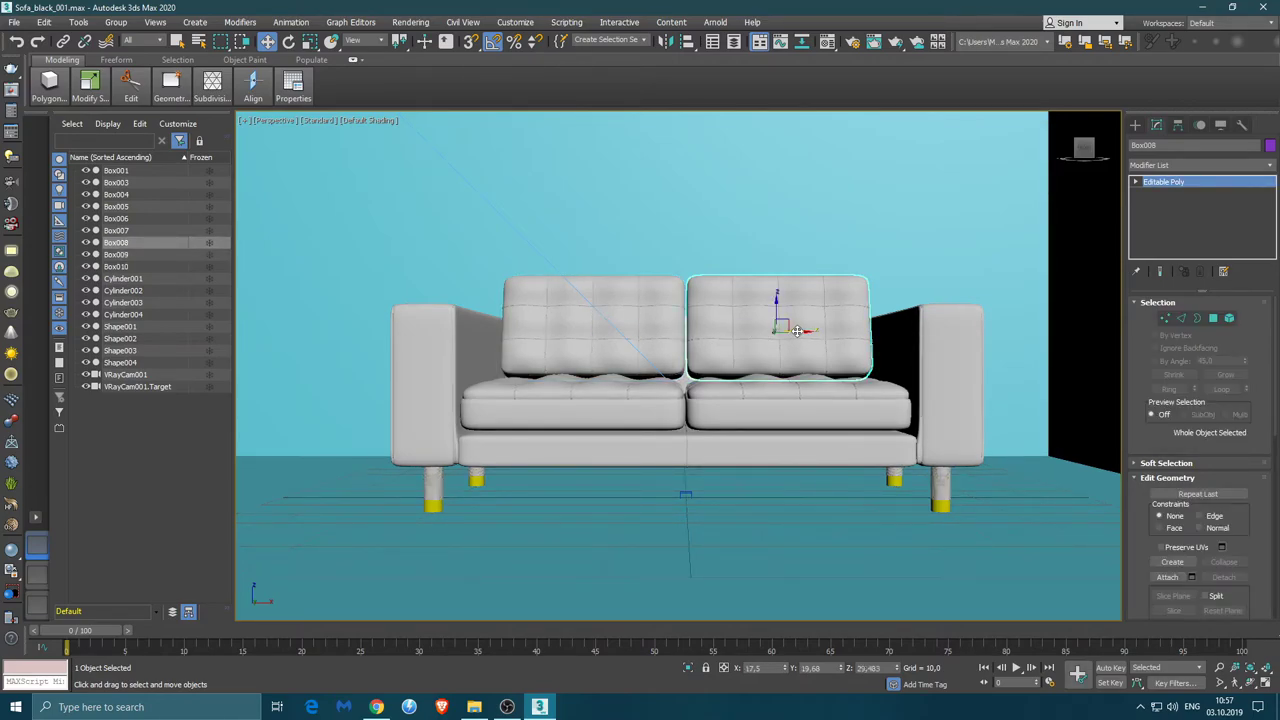
{"action": "left_click_drag", "start_coordinate": [797, 331], "coordinate": [794, 330]}
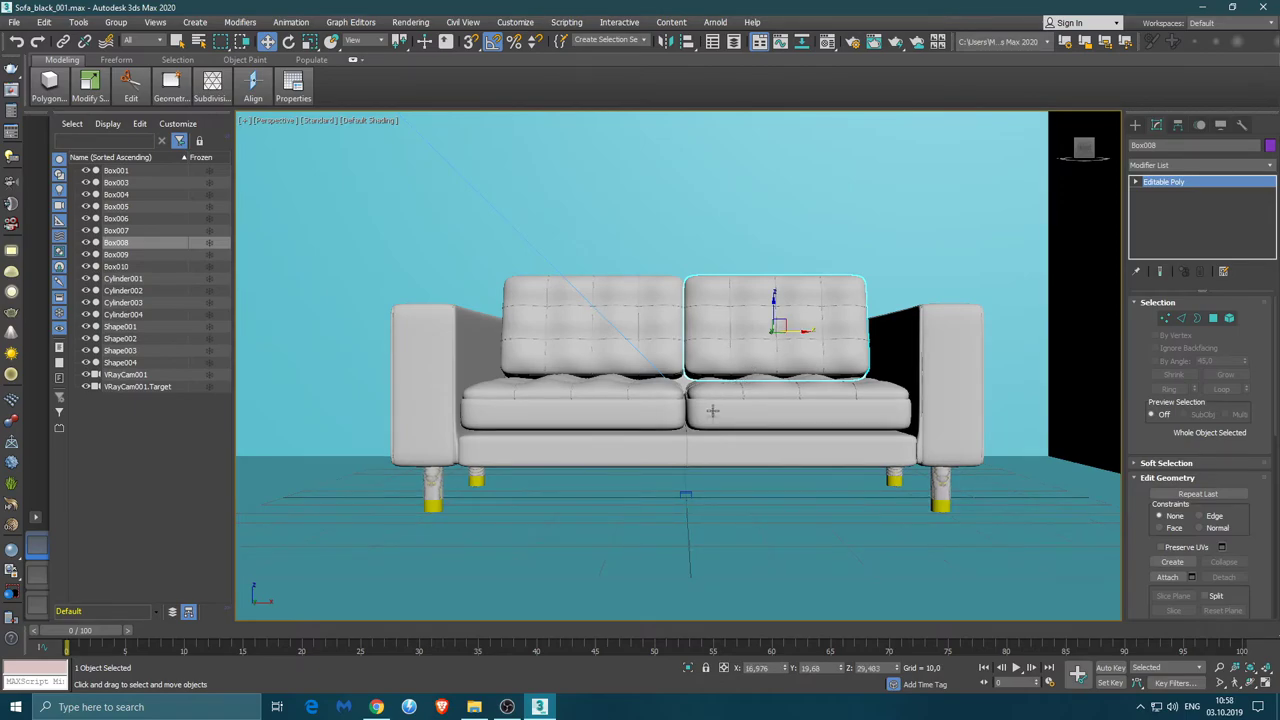
{"action": "left_click", "coordinate": [672, 355]}
{"action": "left_click", "coordinate": [706, 347], "text": "ctrl"}
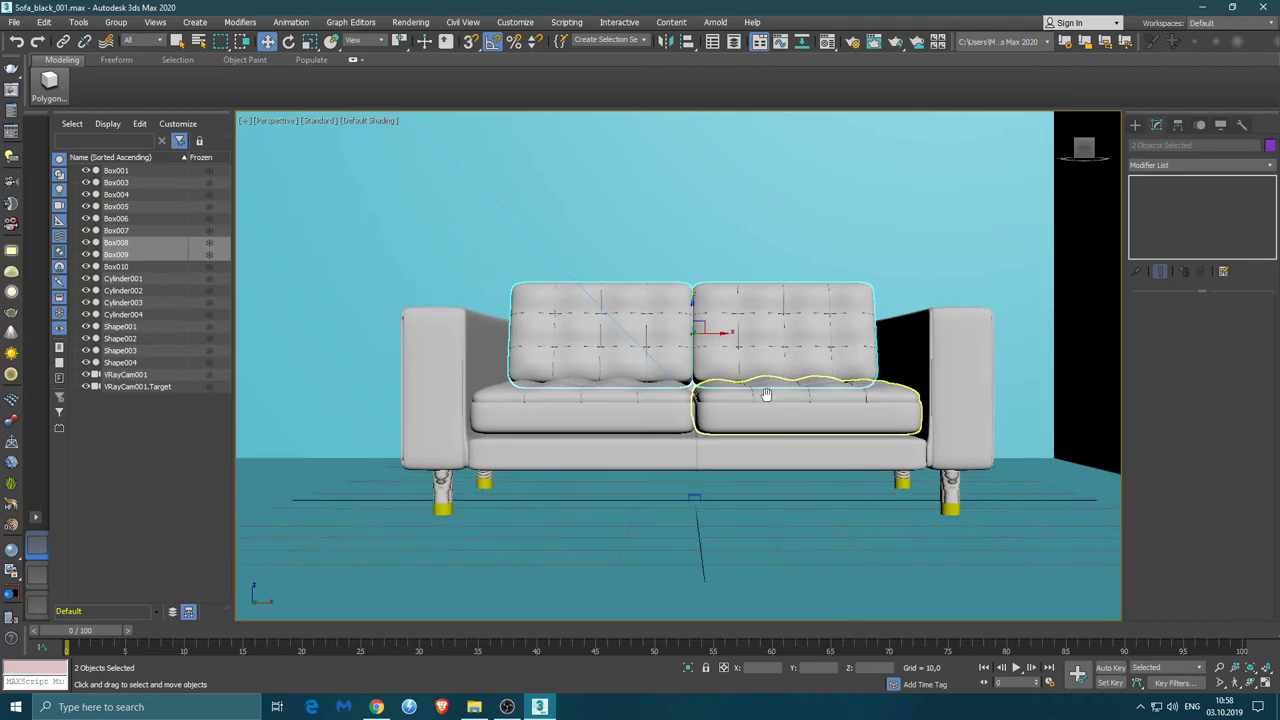
{"action": "middle_click_drag", "start_coordinate": [771, 396], "coordinate": [781, 402]}
{"action": "left_click", "coordinate": [281, 121]}
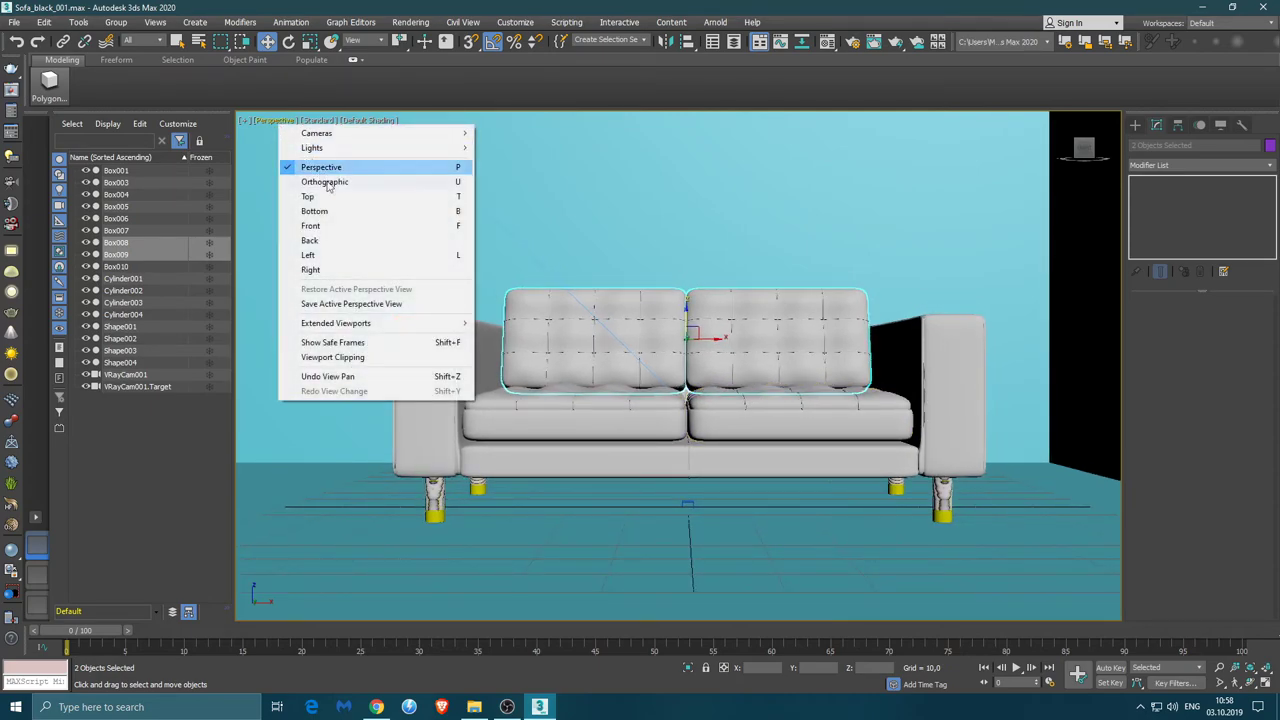
{"action": "left_click", "coordinate": [324, 224]}
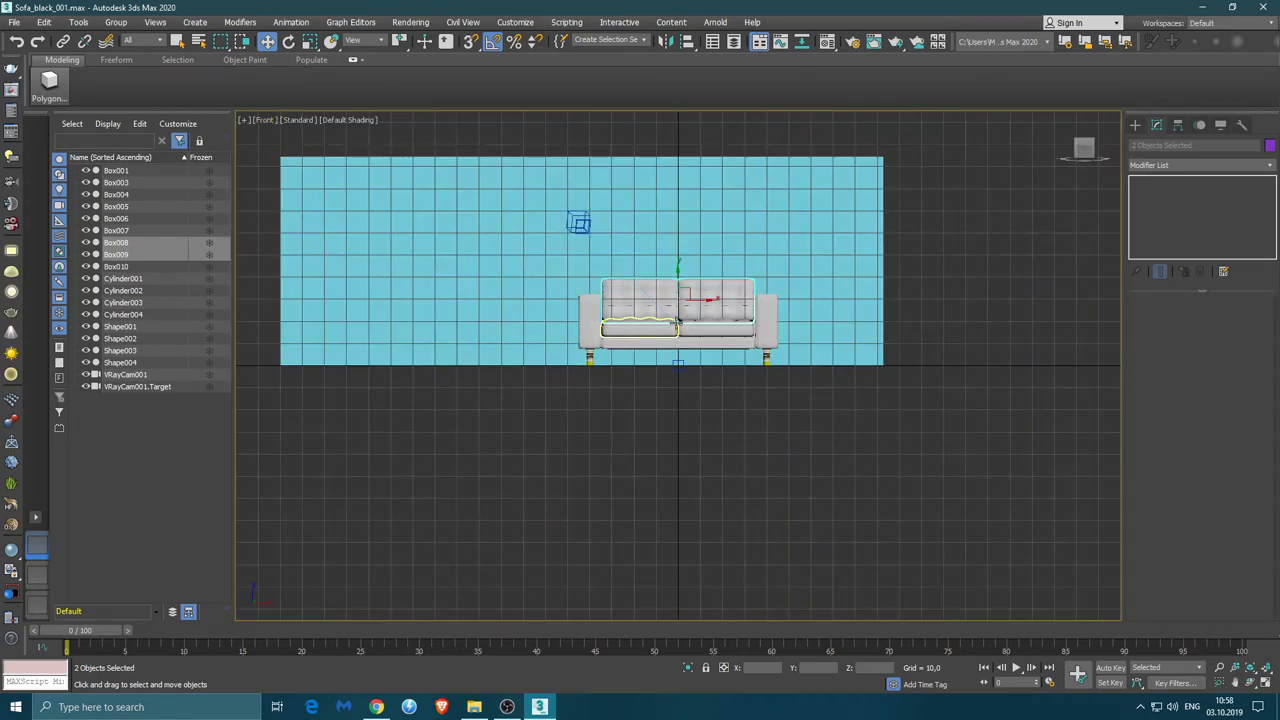
{"action": "scroll", "coordinate": [668, 345], "scroll_direction": "up", "scroll_amount": 5}
{"action": "scroll", "coordinate": [669, 338], "scroll_direction": "up", "scroll_amount": 1}
{"action": "middle_click_drag", "start_coordinate": [669, 338], "coordinate": [691, 433]}
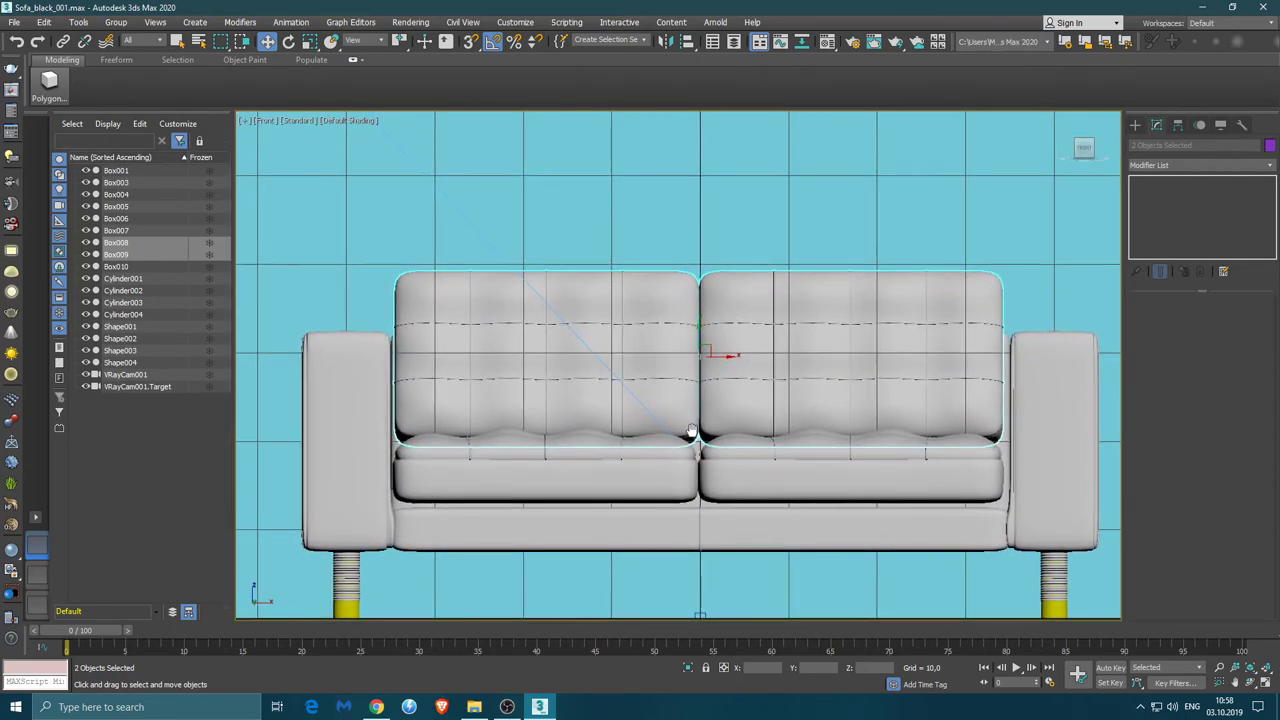
{"action": "mouse_move", "coordinate": [691, 433]}
{"action": "middle_mouse_down"}
{"action": "mouse_move", "coordinate": [692, 398]}
{"action": "mouse_move", "coordinate": [671, 380]}
{"action": "middle_mouse_up"}
{"action": "scroll", "coordinate": [692, 398], "scroll_direction": "up", "scroll_amount": 2}
{"action": "scroll", "coordinate": [668, 382], "scroll_direction": "up", "scroll_amount": 1}
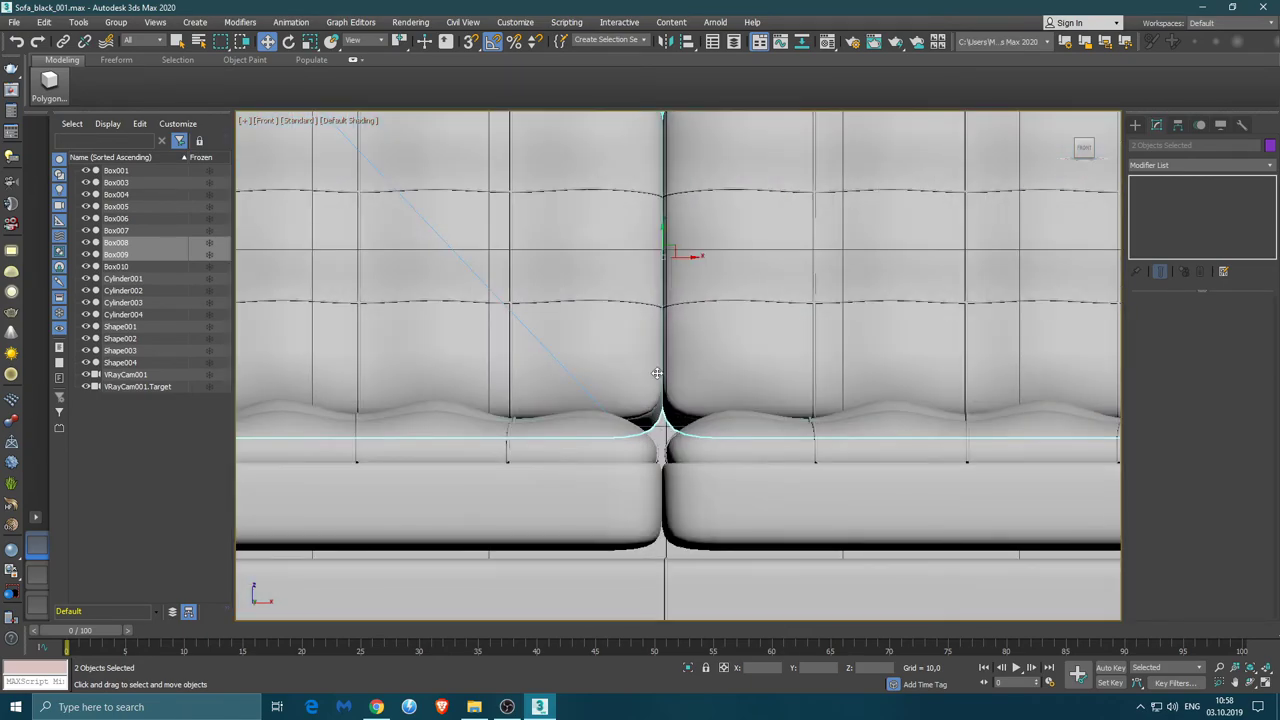
{"action": "scroll", "coordinate": [665, 385], "scroll_direction": "up", "scroll_amount": 1}
{"action": "scroll", "coordinate": [665, 385], "scroll_direction": "up", "scroll_amount": 1}
{"action": "middle_click_drag", "start_coordinate": [666, 380], "coordinate": [662, 362]}
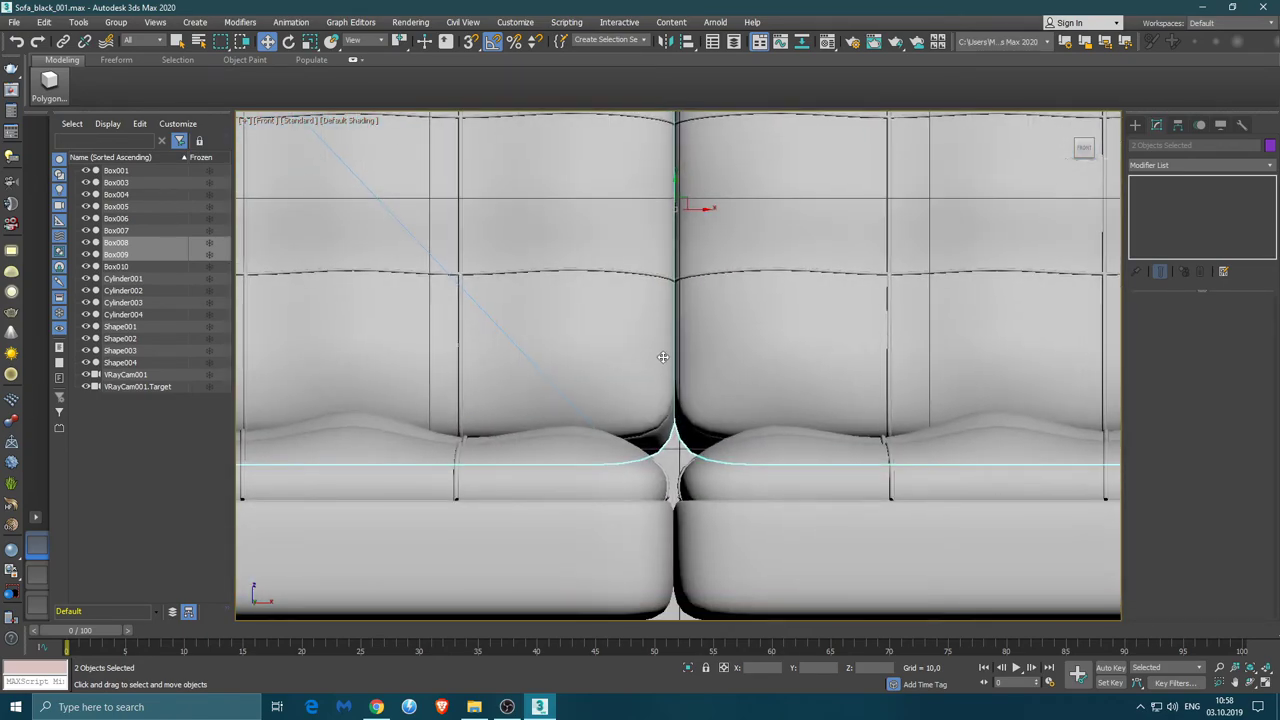
{"action": "left_click", "coordinate": [267, 121]}
{"action": "left_click", "coordinate": [308, 167]}
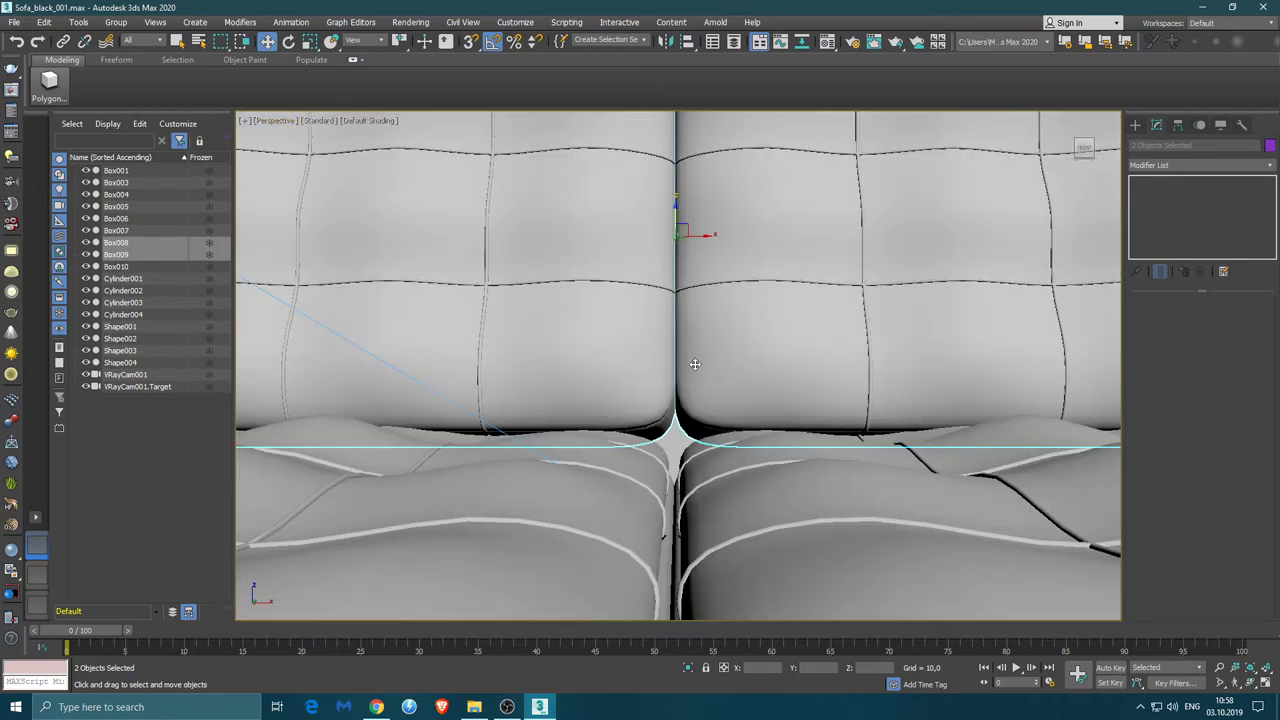
{"action": "scroll", "coordinate": [694, 364], "scroll_direction": "down", "scroll_amount": 2}
{"action": "scroll", "coordinate": [717, 359], "scroll_direction": "down", "scroll_amount": 2}
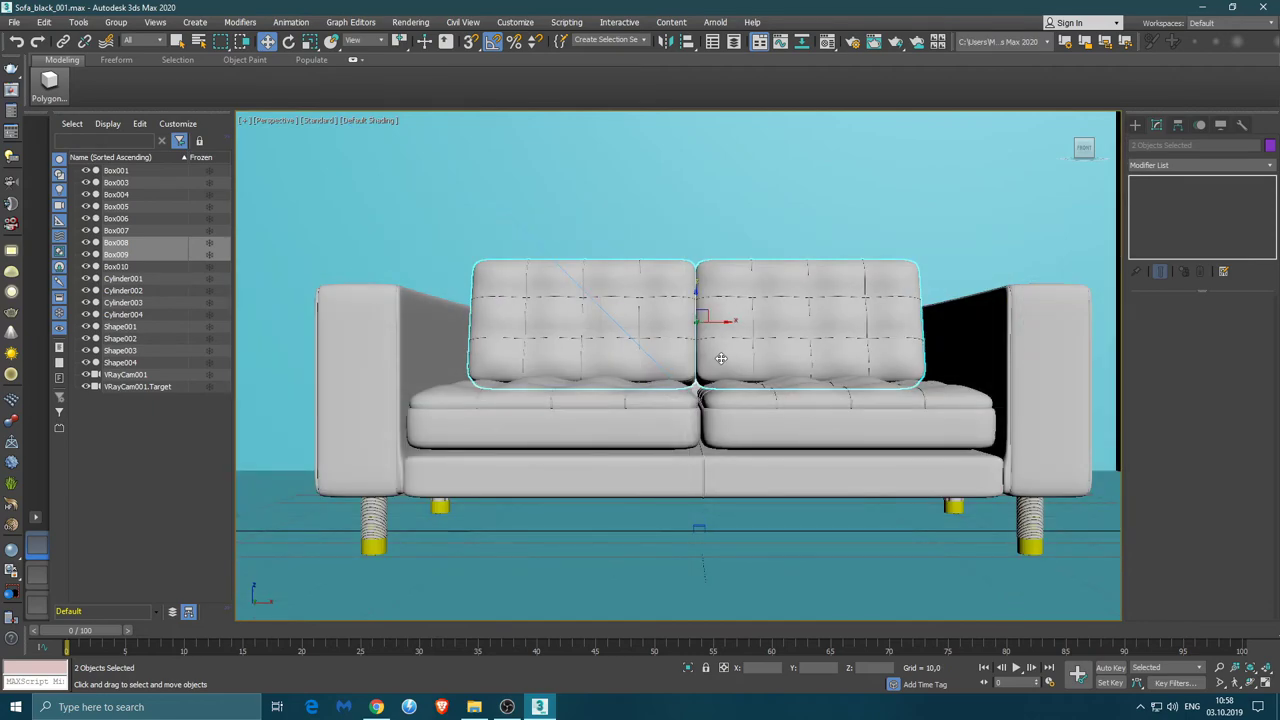
{"action": "middle_click_drag", "start_coordinate": [720, 358], "coordinate": [718, 356]}
{"action": "middle_click_drag", "start_coordinate": [716, 356], "coordinate": [704, 354]}
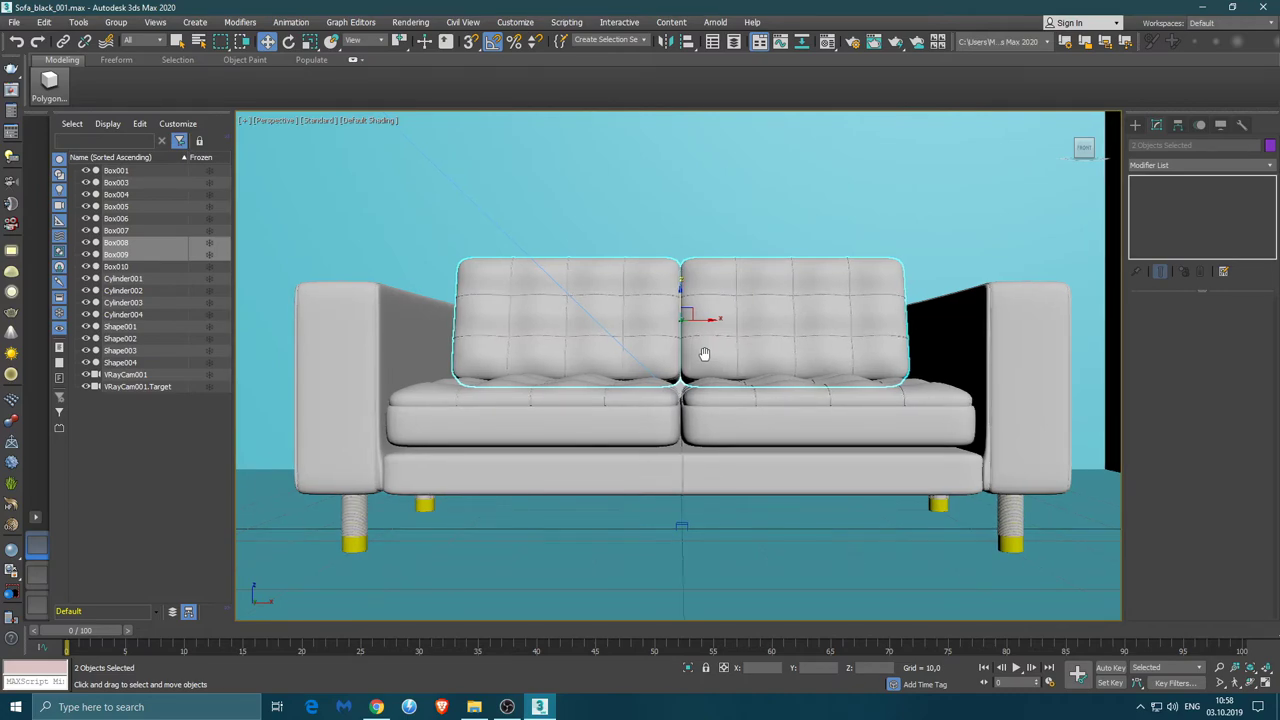
{"action": "middle_click_drag", "start_coordinate": [704, 354], "coordinate": [706, 363]}
{"action": "left_click", "coordinate": [1219, 667]}
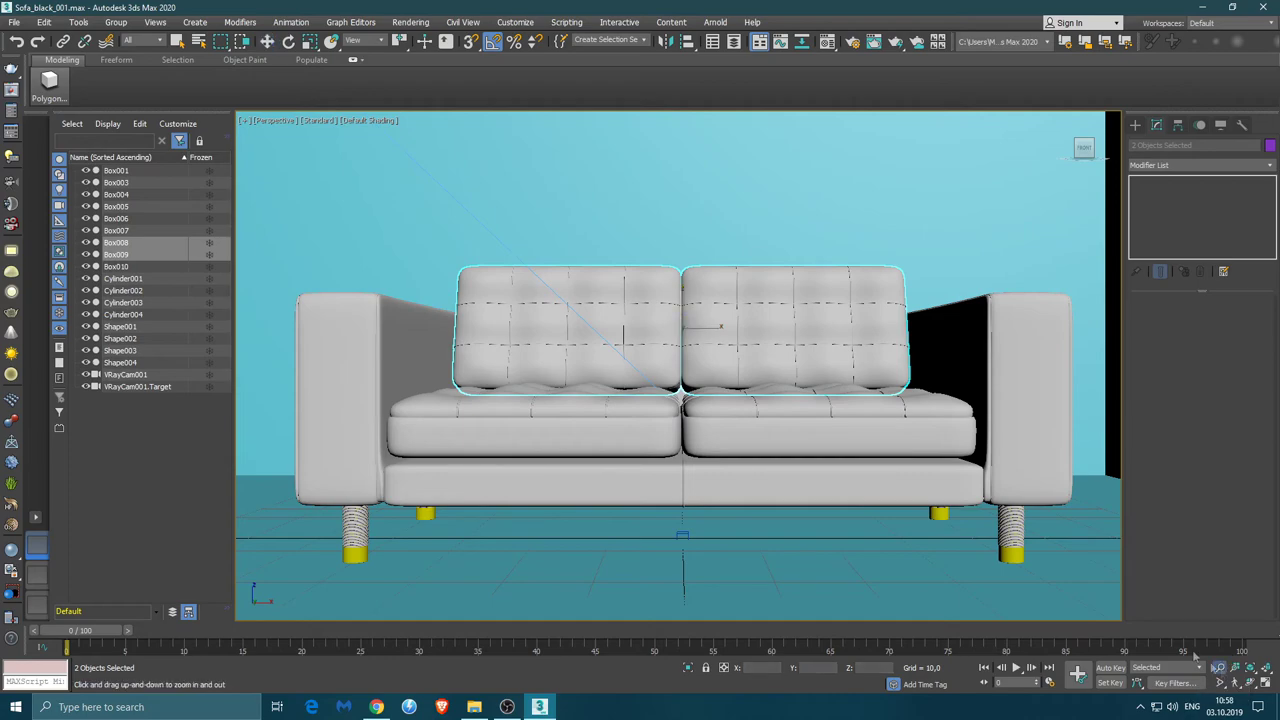
{"action": "left_click_drag", "start_coordinate": [679, 362], "coordinate": [674, 383]}
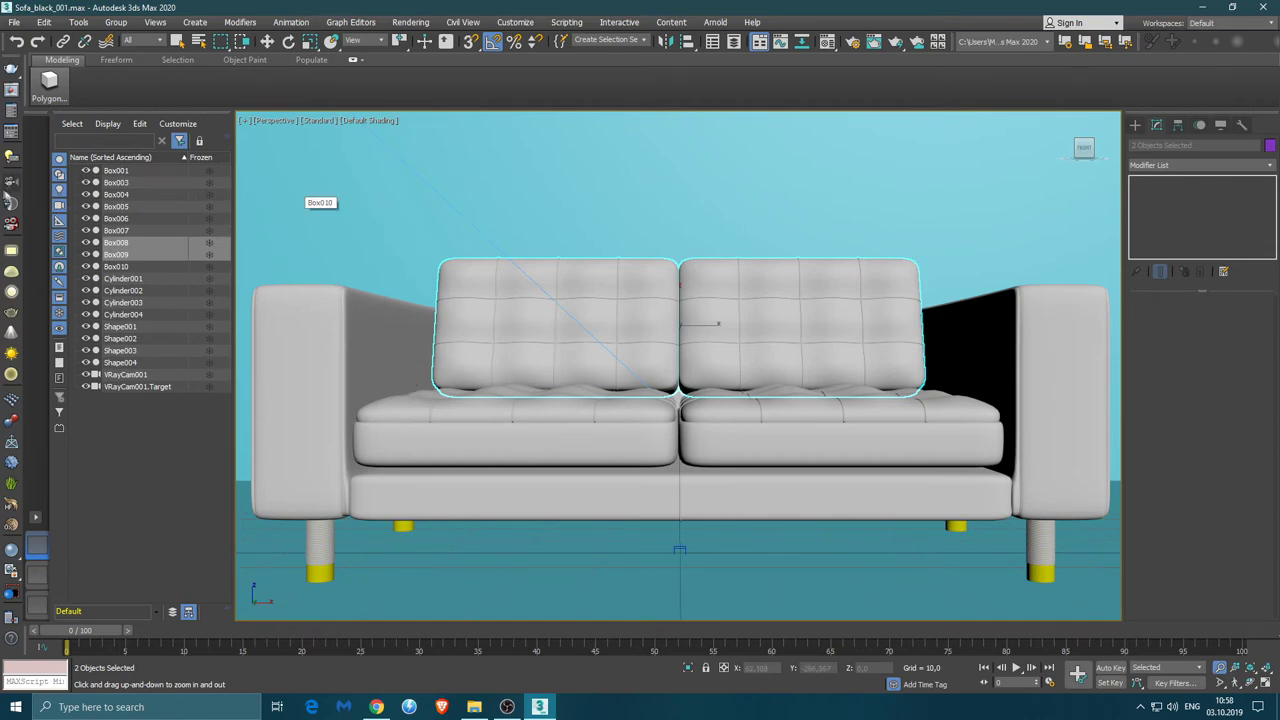
Create VRayCam002 from the front sofa view, then zoom Perspective out and select Box010
{"action": "key", "text": "ctrl+c"}
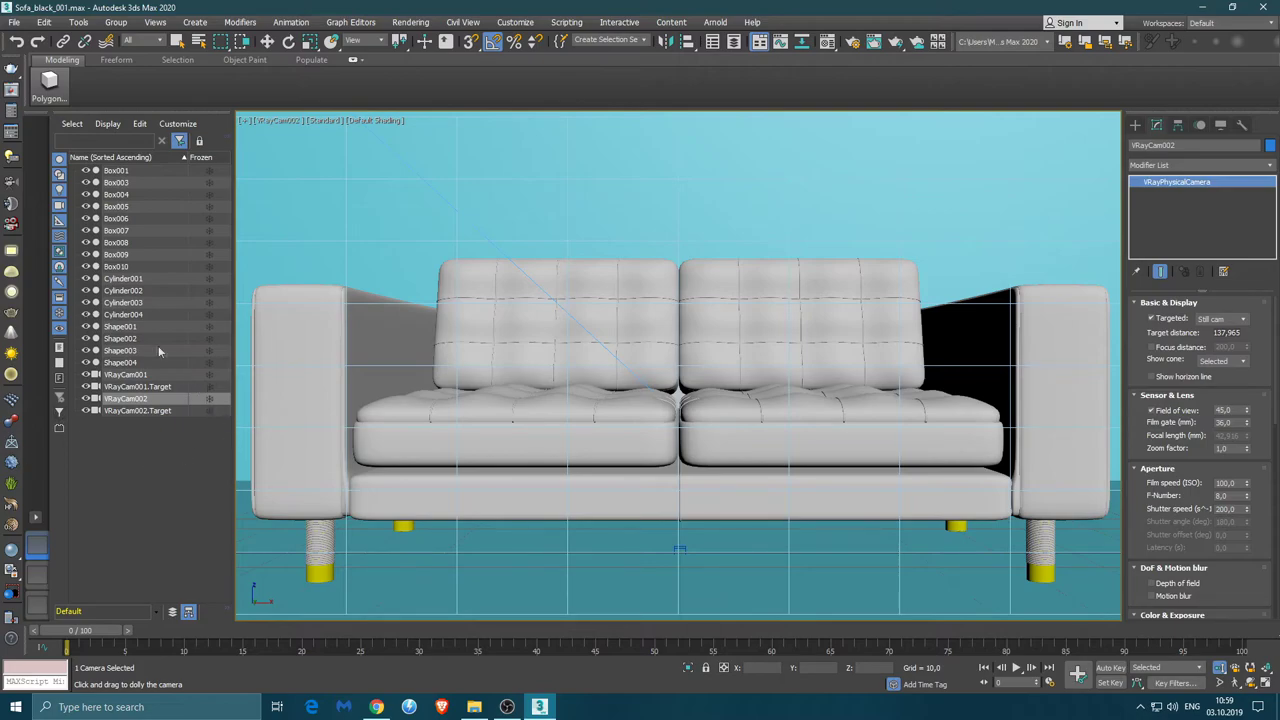
{"action": "left_click", "coordinate": [36, 603]}
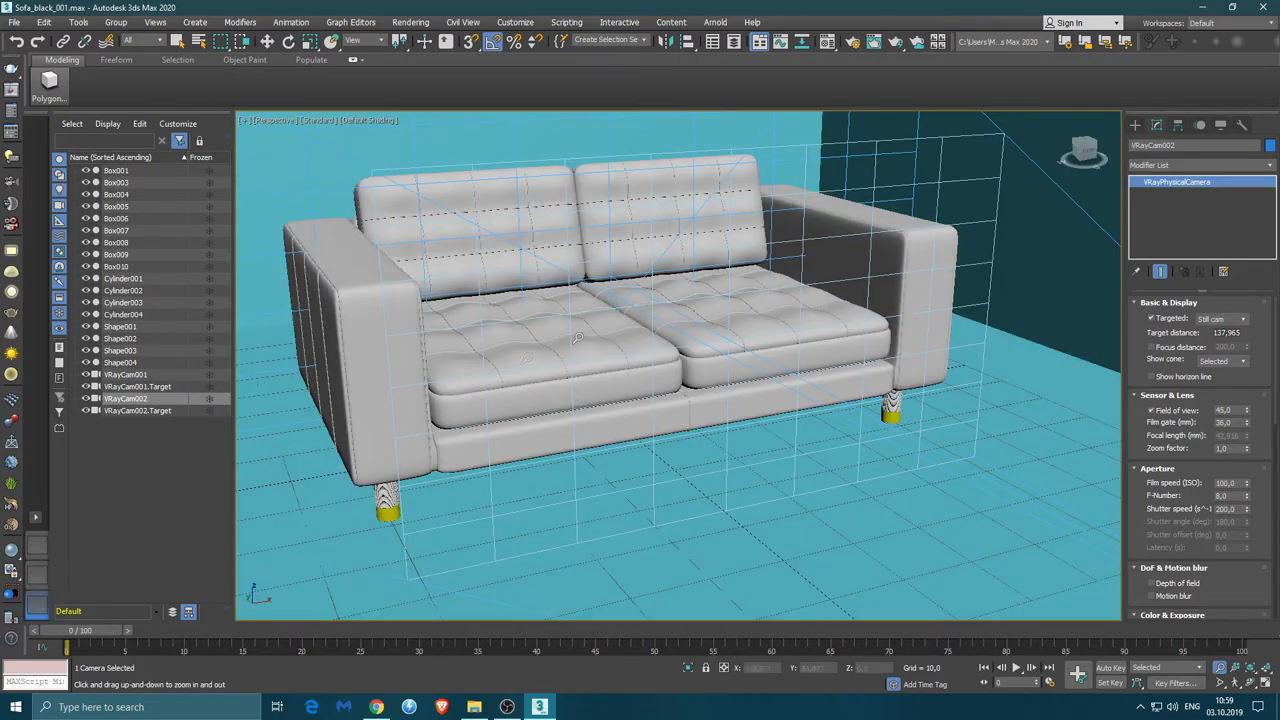
{"action": "scroll", "coordinate": [705, 265], "scroll_direction": "down", "scroll_amount": 10}
{"action": "mouse_move", "coordinate": [718, 288]}
{"action": "middle_mouse_down", "text": "alt"}
{"action": "mouse_move", "coordinate": [808, 275]}
{"action": "mouse_move", "coordinate": [700, 272]}
{"action": "middle_mouse_up", "text": "alt"}
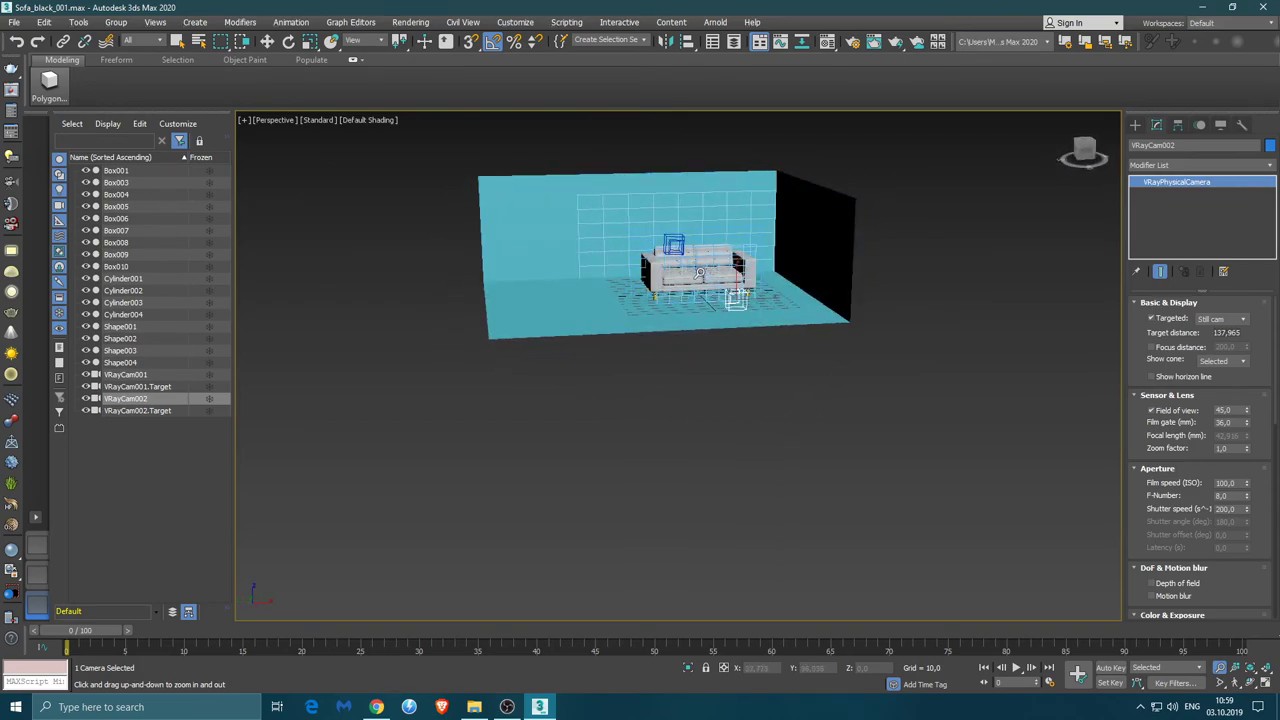
{"action": "key", "text": "w"}
{"action": "left_click", "coordinate": [541, 230]}
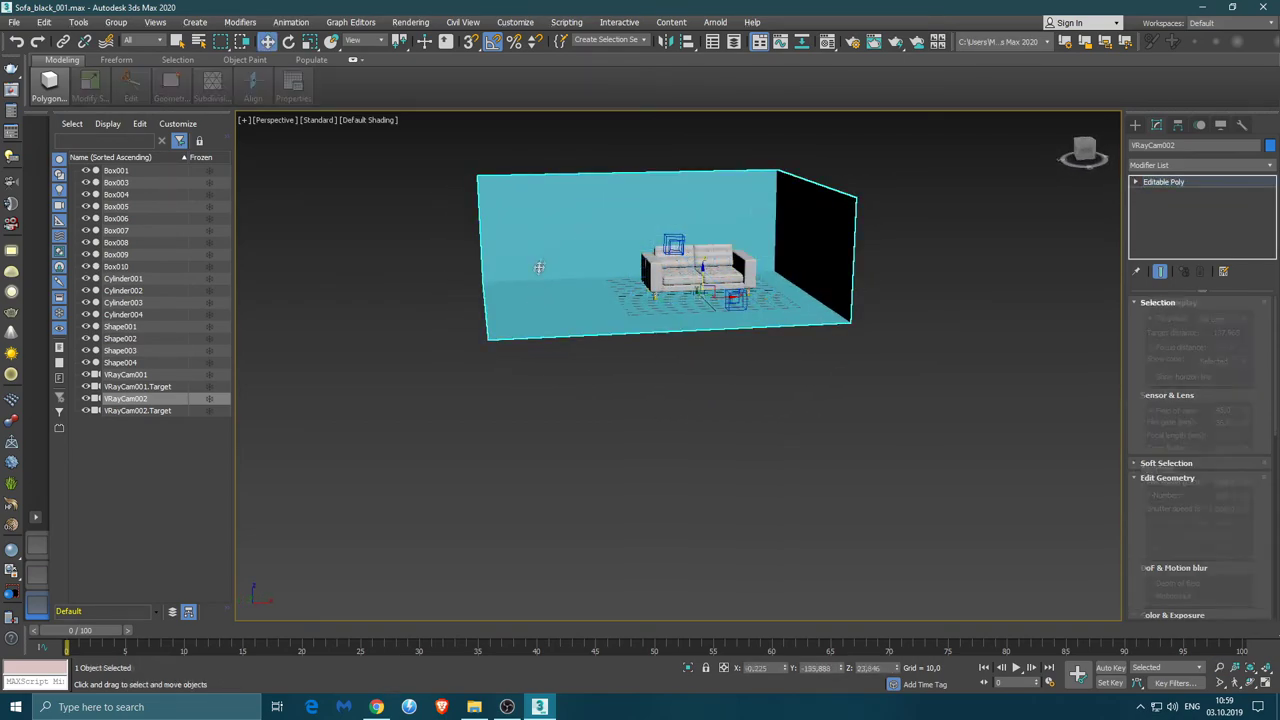
Select Box010's top vertices and drag them up along Z to make the walls taller
{"action": "key", "text": "1"}
{"action": "left_click_drag", "start_coordinate": [460, 160], "coordinate": [522, 244]}
{"action": "middle_click_drag", "start_coordinate": [474, 214], "coordinate": [577, 219], "text": "alt"}
{"action": "left_click_drag", "start_coordinate": [720, 208], "coordinate": [323, 134]}
{"action": "middle_click_drag", "start_coordinate": [587, 227], "coordinate": [582, 268]}
{"action": "left_click_drag", "start_coordinate": [504, 210], "coordinate": [527, 122]}
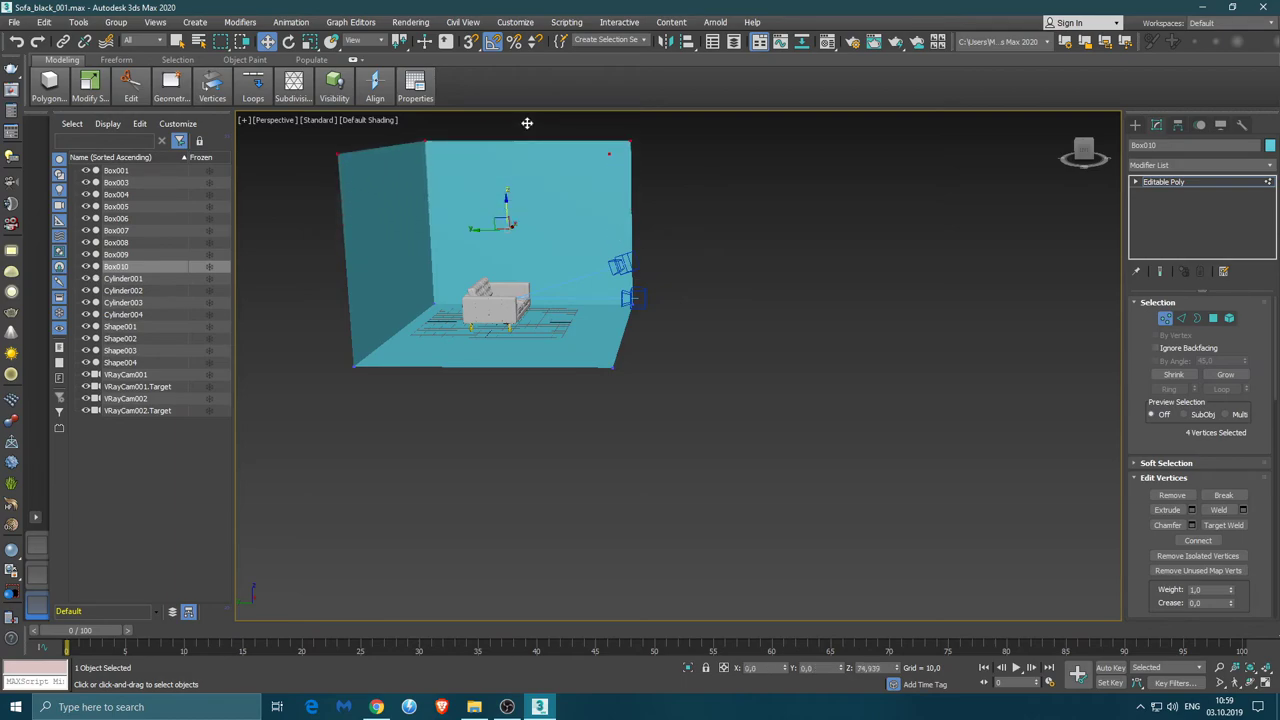
{"action": "mouse_move", "coordinate": [580, 200]}
{"action": "middle_mouse_down", "text": "alt"}
{"action": "mouse_move", "coordinate": [614, 228]}
{"action": "mouse_move", "coordinate": [520, 235]}
{"action": "middle_mouse_up", "text": "alt"}
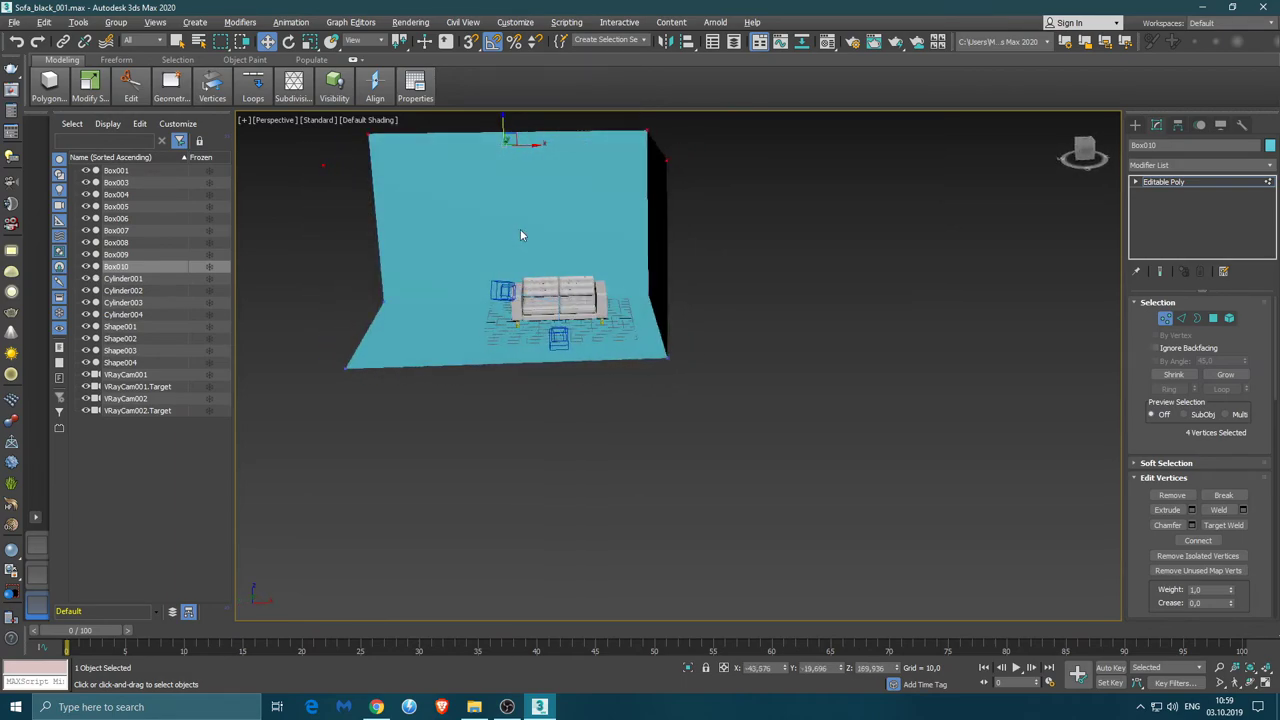
{"action": "left_click", "coordinate": [600, 395]}
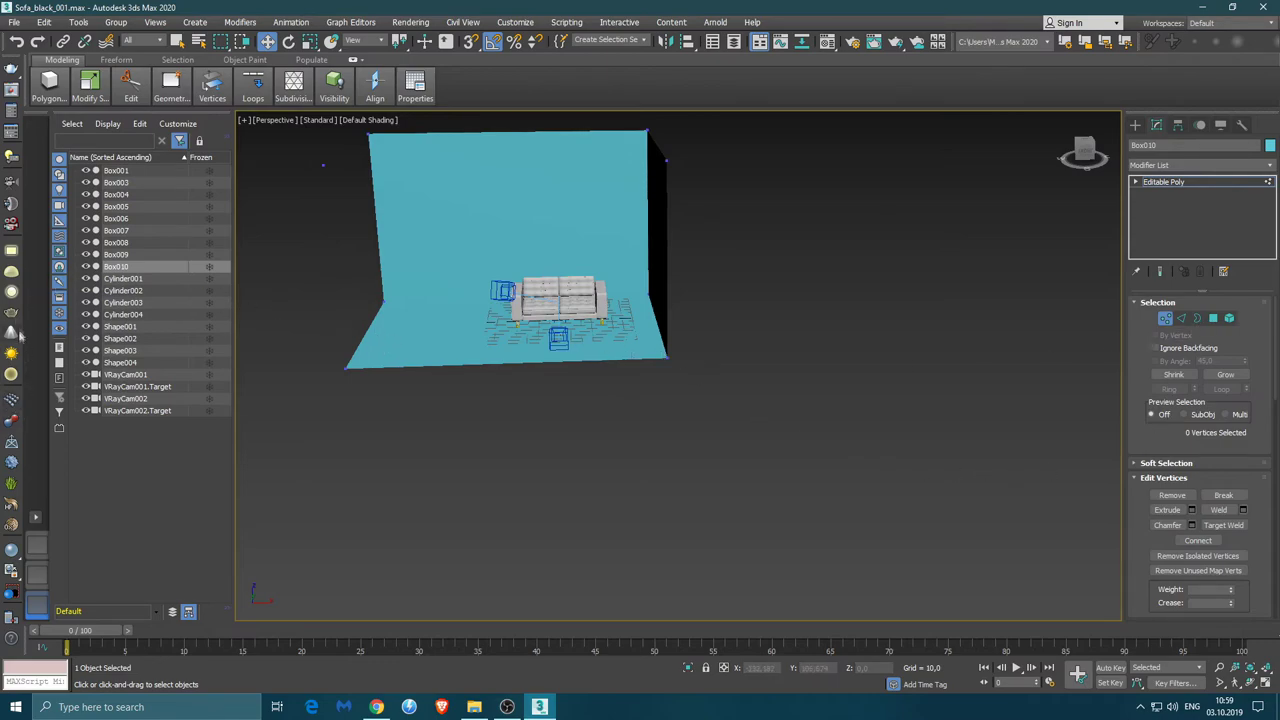
{"action": "left_click", "coordinate": [10, 252]}
Draw the plane light VRayLight001 and set its Length and Width to 100
{"action": "left_click_drag", "start_coordinate": [520, 433], "coordinate": [621, 394]}
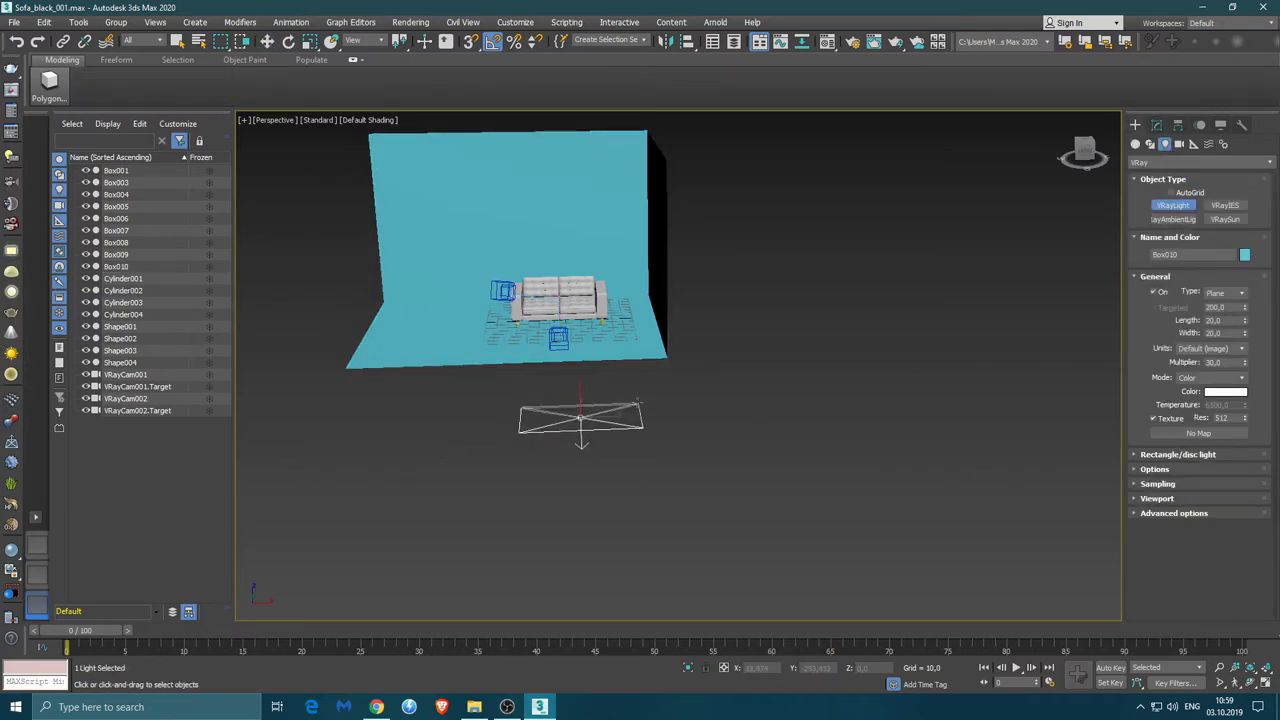
{"action": "left_click_drag", "start_coordinate": [621, 394], "coordinate": [637, 390]}
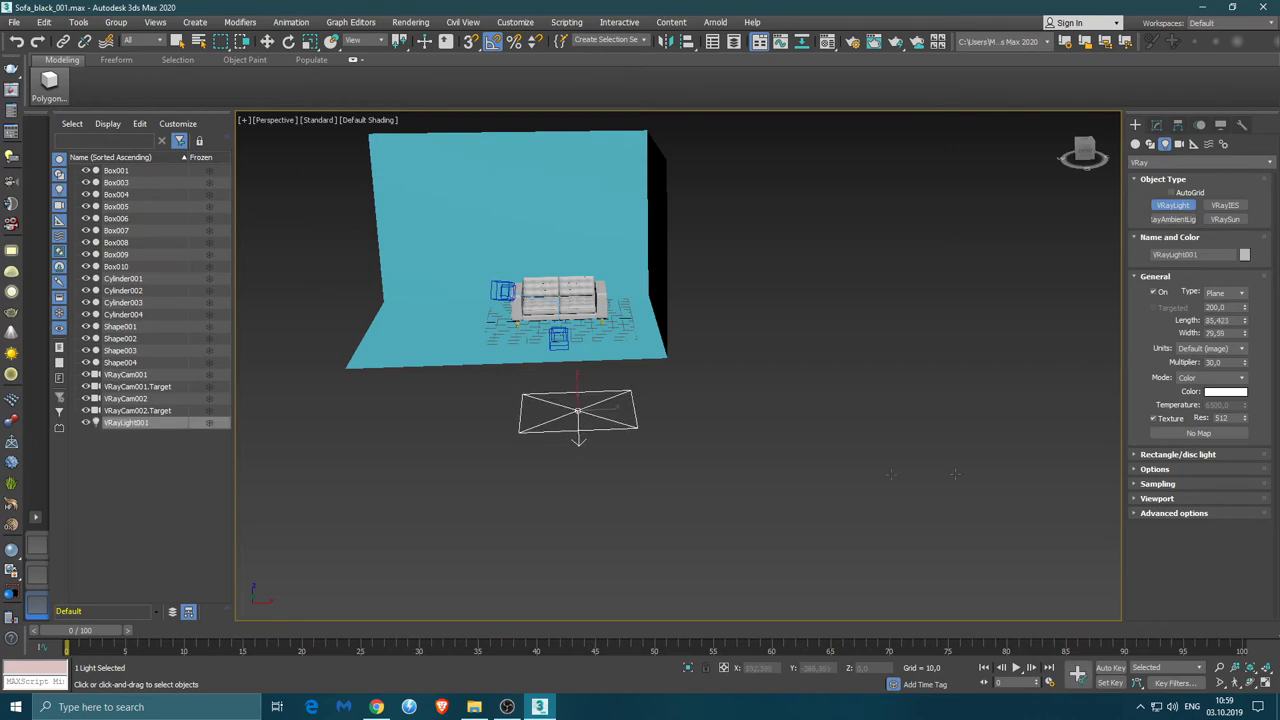
{"action": "left_click", "coordinate": [1236, 319]}
{"action": "type", "text": "0"}
{"action": "key", "text": "Tab"}
{"action": "key", "text": "Return"}
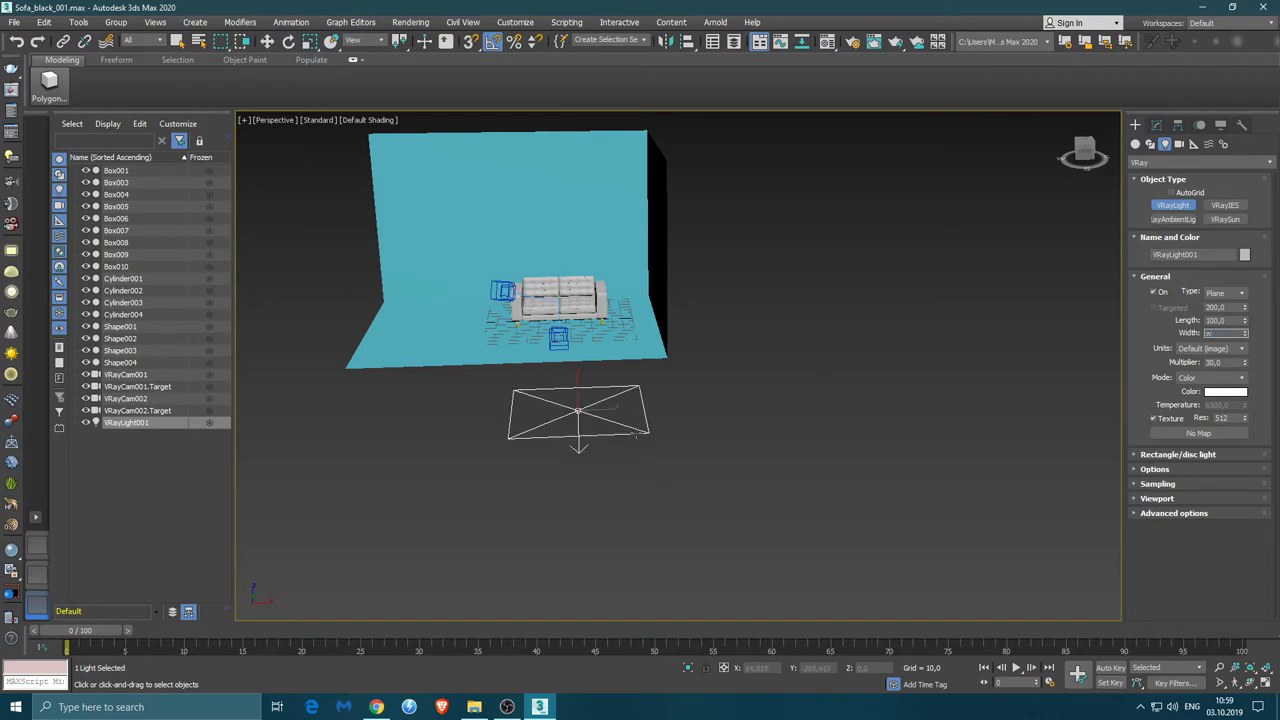
Raise VRayLight001 high above the sofa inside the room box
{"action": "mouse_move", "coordinate": [637, 434]}
{"action": "middle_mouse_down", "text": "alt"}
{"action": "mouse_move", "coordinate": [688, 457]}
{"action": "mouse_move", "coordinate": [690, 401]}
{"action": "middle_mouse_up", "text": "alt"}
{"action": "key", "text": "w"}
{"action": "mouse_move", "coordinate": [691, 401]}
{"action": "left_mouse_down"}
{"action": "mouse_move", "coordinate": [543, 208]}
{"action": "mouse_move", "coordinate": [543, 178]}
{"action": "left_mouse_up"}
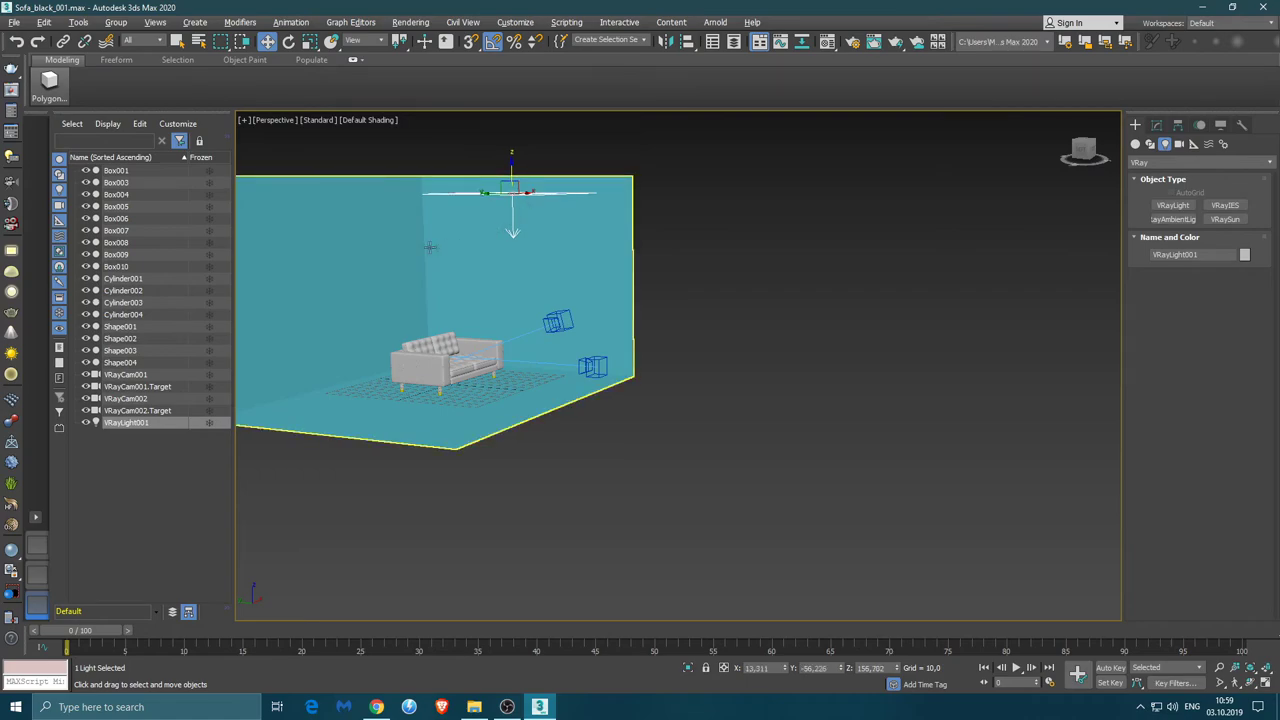
Move VRayLight001 left across the ceiling and set its Width to 30
{"action": "middle_click_drag", "start_coordinate": [429, 247], "coordinate": [456, 232], "text": "alt"}
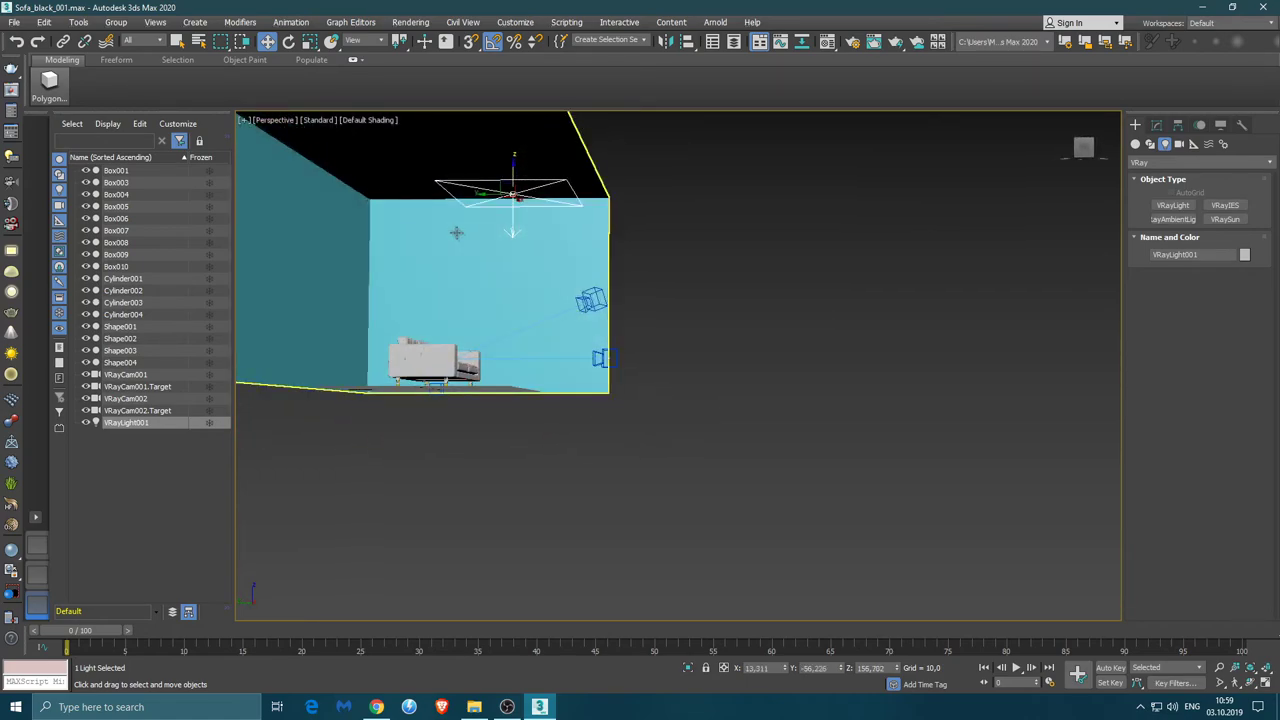
{"action": "mouse_move", "coordinate": [493, 212]}
{"action": "left_mouse_down"}
{"action": "mouse_move", "coordinate": [376, 198]}
{"action": "mouse_move", "coordinate": [441, 204]}
{"action": "left_mouse_up"}
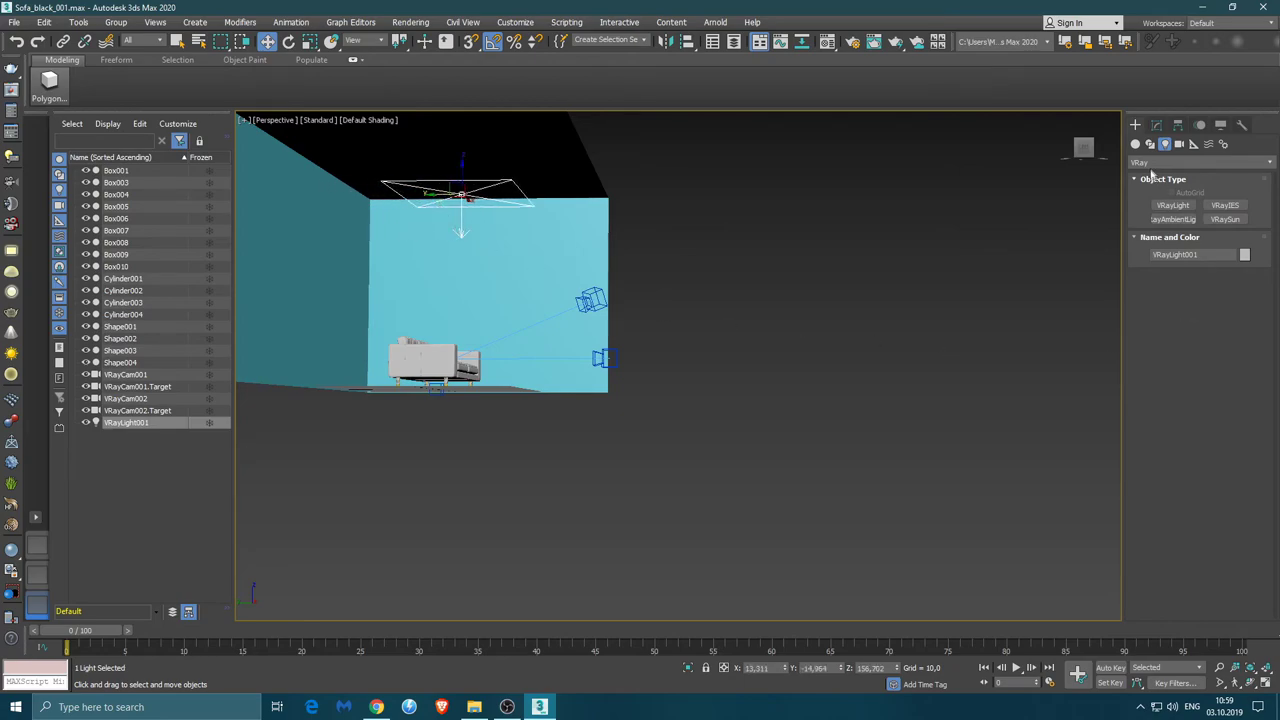
{"action": "left_click", "coordinate": [1156, 124]}
{"action": "left_click_drag", "start_coordinate": [1246, 361], "coordinate": [1244, 397]}
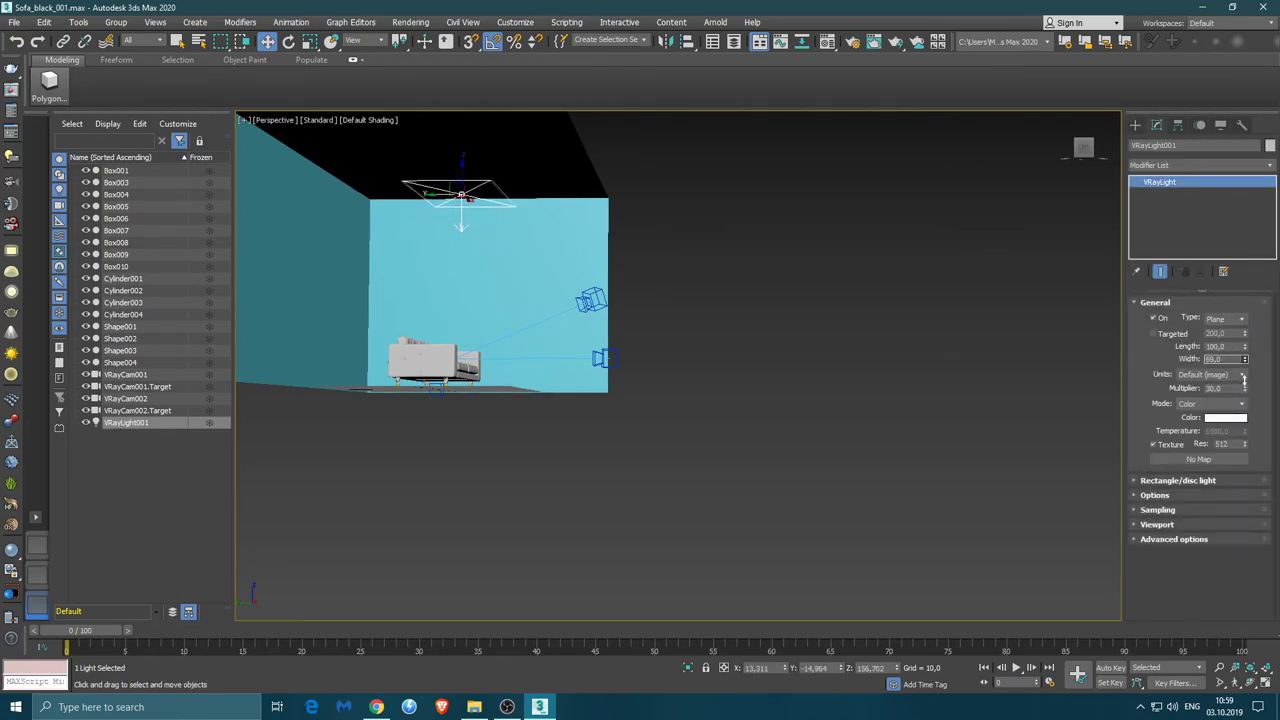
{"action": "double_click", "coordinate": [1215, 359]}
{"action": "type", "text": "30"}
{"action": "key", "text": "Return"}
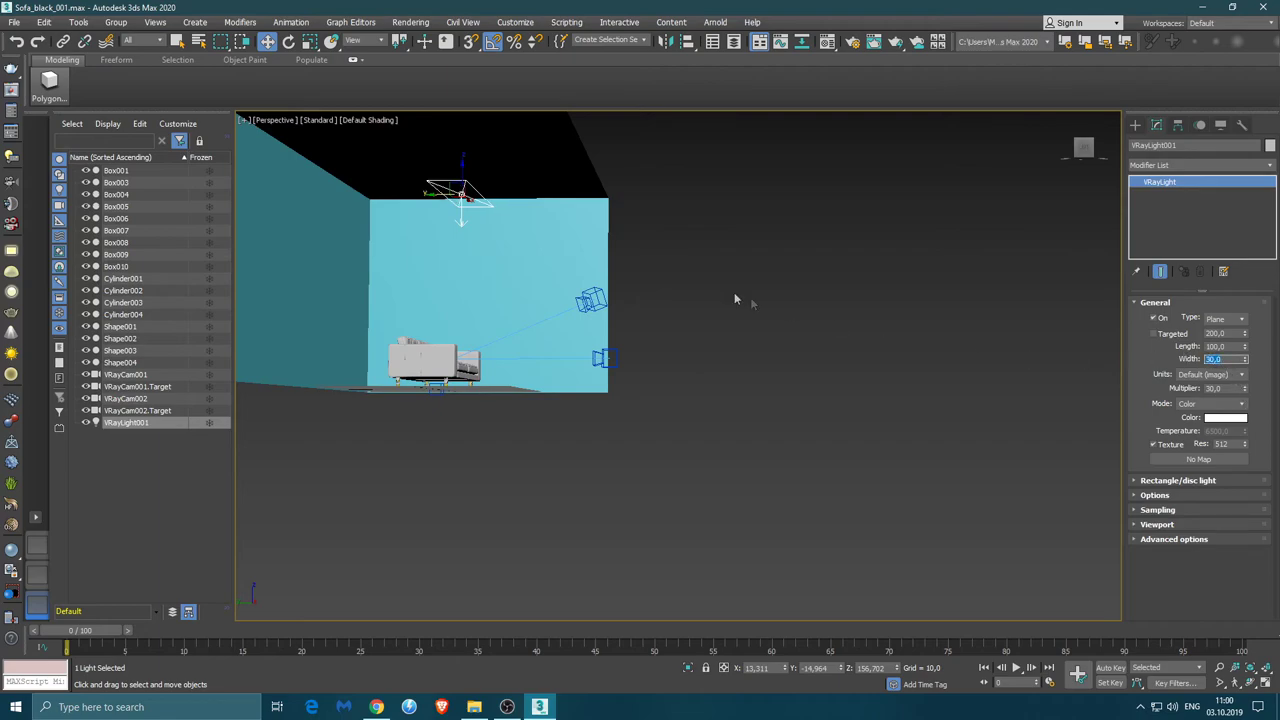
Position VRayLight001 high along the back wall
{"action": "middle_click_drag", "start_coordinate": [750, 297], "coordinate": [444, 222], "text": "alt"}
{"action": "left_click_drag", "start_coordinate": [435, 192], "coordinate": [330, 190]}
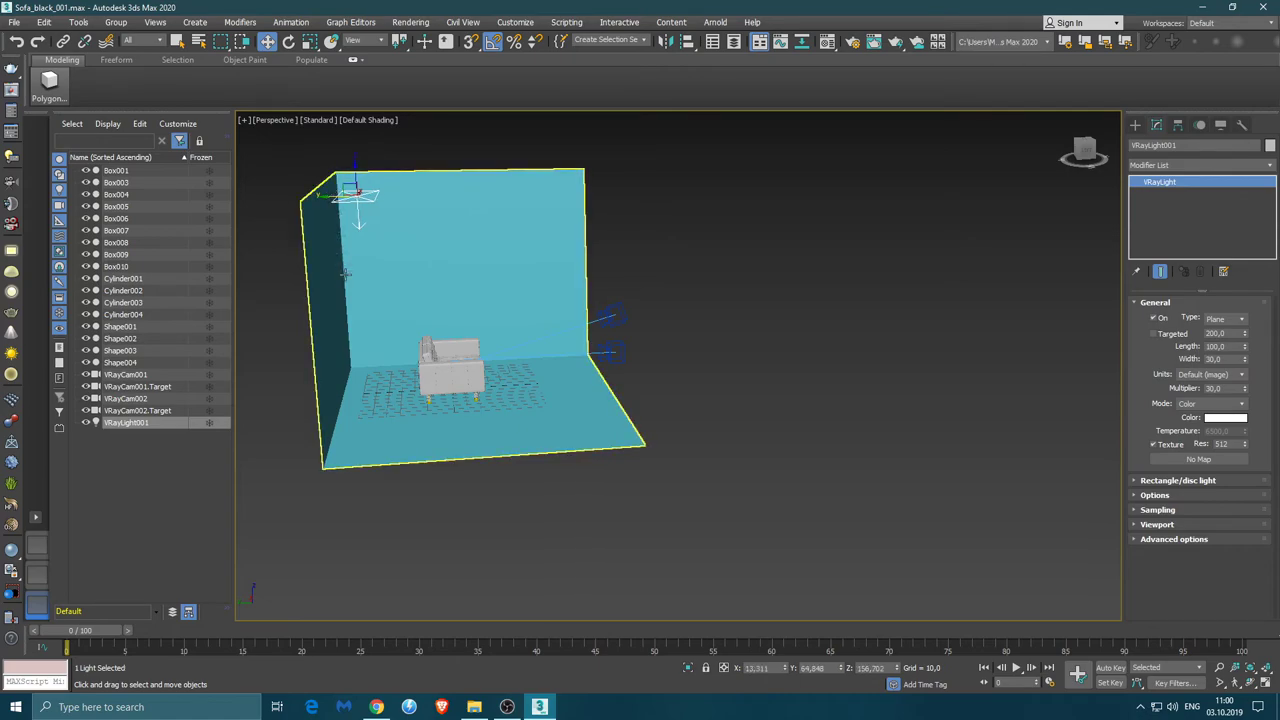
{"action": "middle_click_drag", "start_coordinate": [352, 194], "coordinate": [366, 220], "text": "alt"}
{"action": "scroll", "coordinate": [380, 205], "scroll_direction": "up", "scroll_amount": 2}
{"action": "scroll", "coordinate": [398, 204], "scroll_direction": "up", "scroll_amount": 2}
{"action": "left_click_drag", "start_coordinate": [383, 180], "coordinate": [408, 174]}
Make VRayLight001 Targeted and move its target up and left along the wall
{"action": "left_click", "coordinate": [1156, 336]}
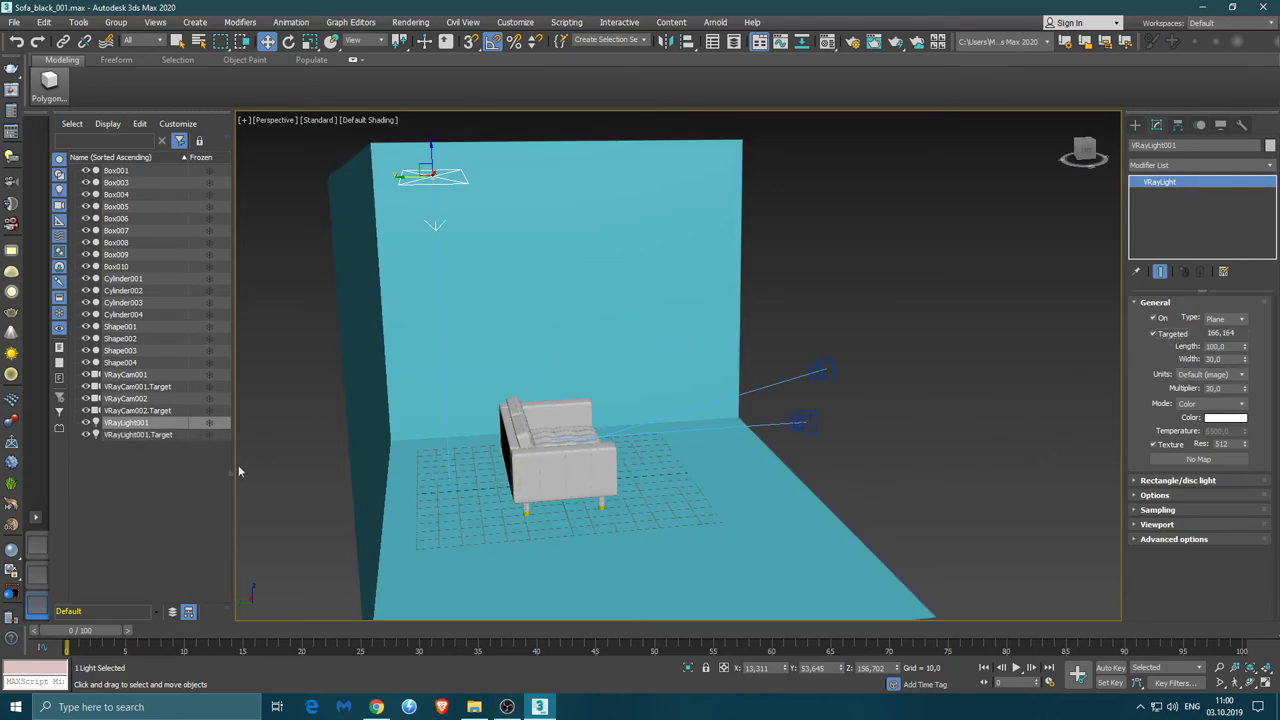
{"action": "left_click", "coordinate": [140, 435]}
{"action": "left_click_drag", "start_coordinate": [443, 460], "coordinate": [487, 206]}
{"action": "left_click_drag", "start_coordinate": [437, 303], "coordinate": [364, 299]}
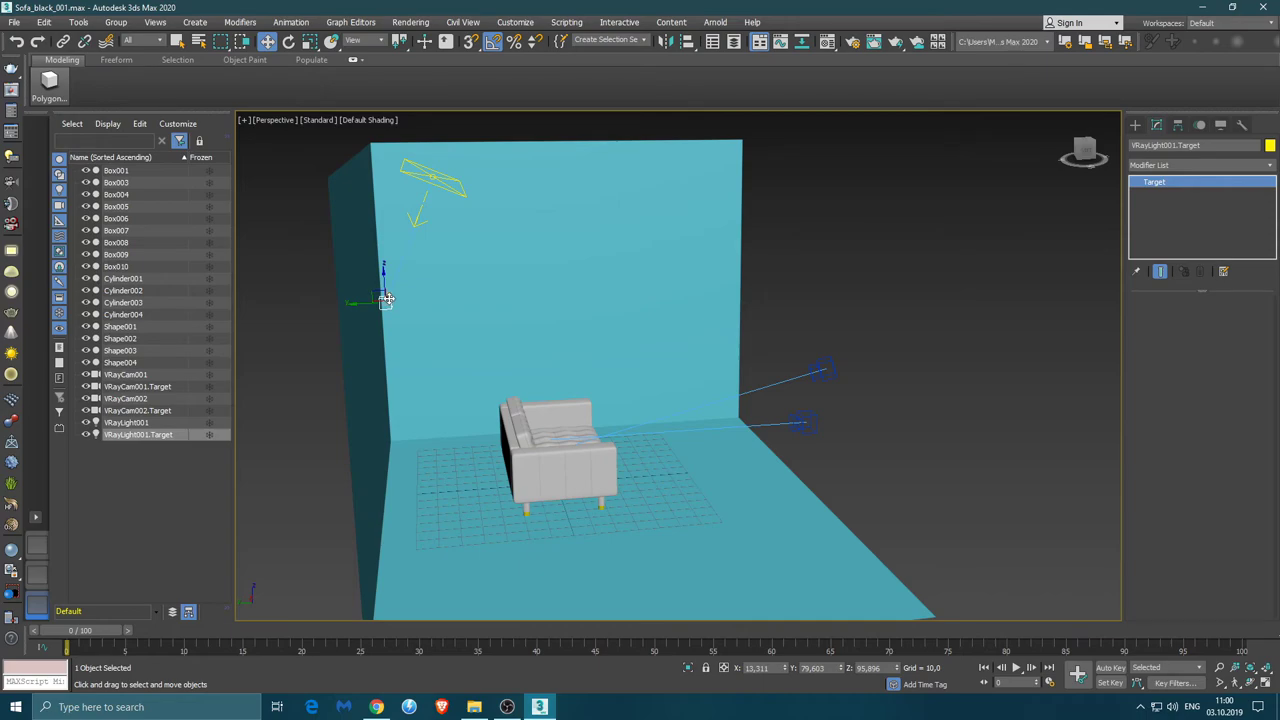
Draw a second plane light, VRayLight002, zero its Y position and raise it near the wall top
{"action": "left_click", "coordinate": [11, 251]}
{"action": "left_click_drag", "start_coordinate": [653, 565], "coordinate": [697, 492]}
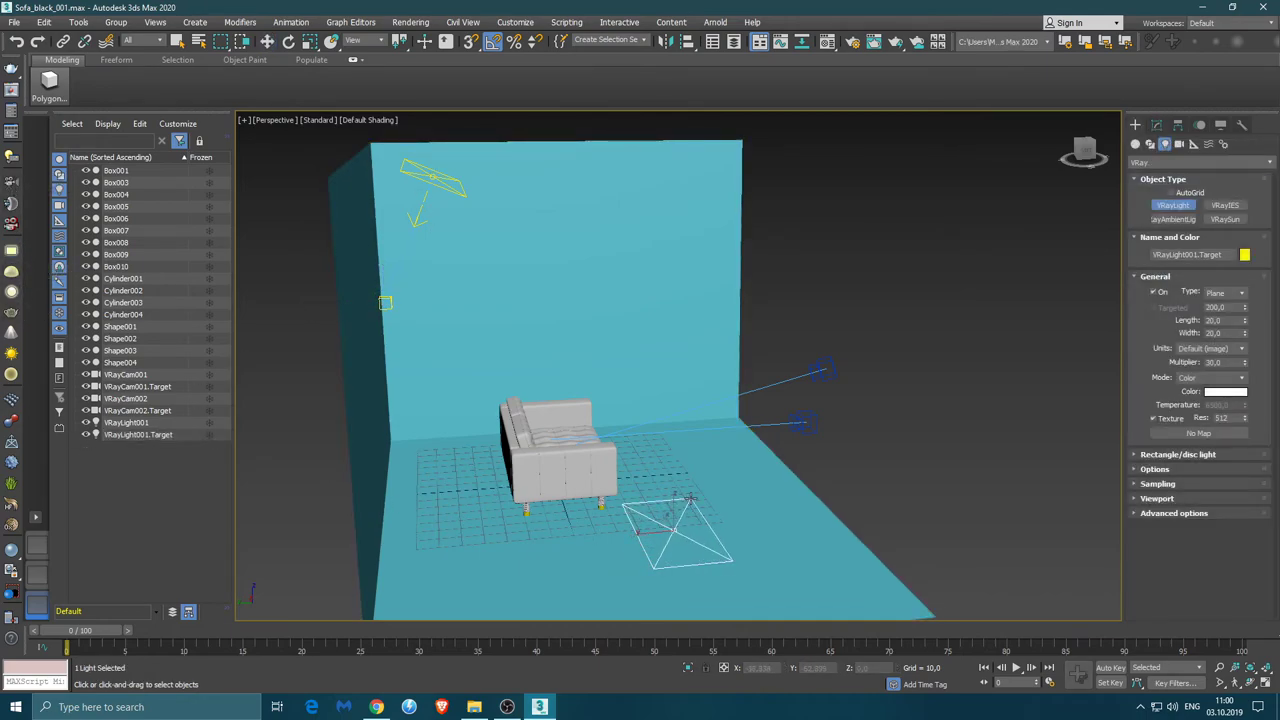
{"action": "key", "text": "w"}
{"action": "right_click", "coordinate": [842, 673]}
{"action": "left_click_drag", "start_coordinate": [555, 460], "coordinate": [547, 140]}
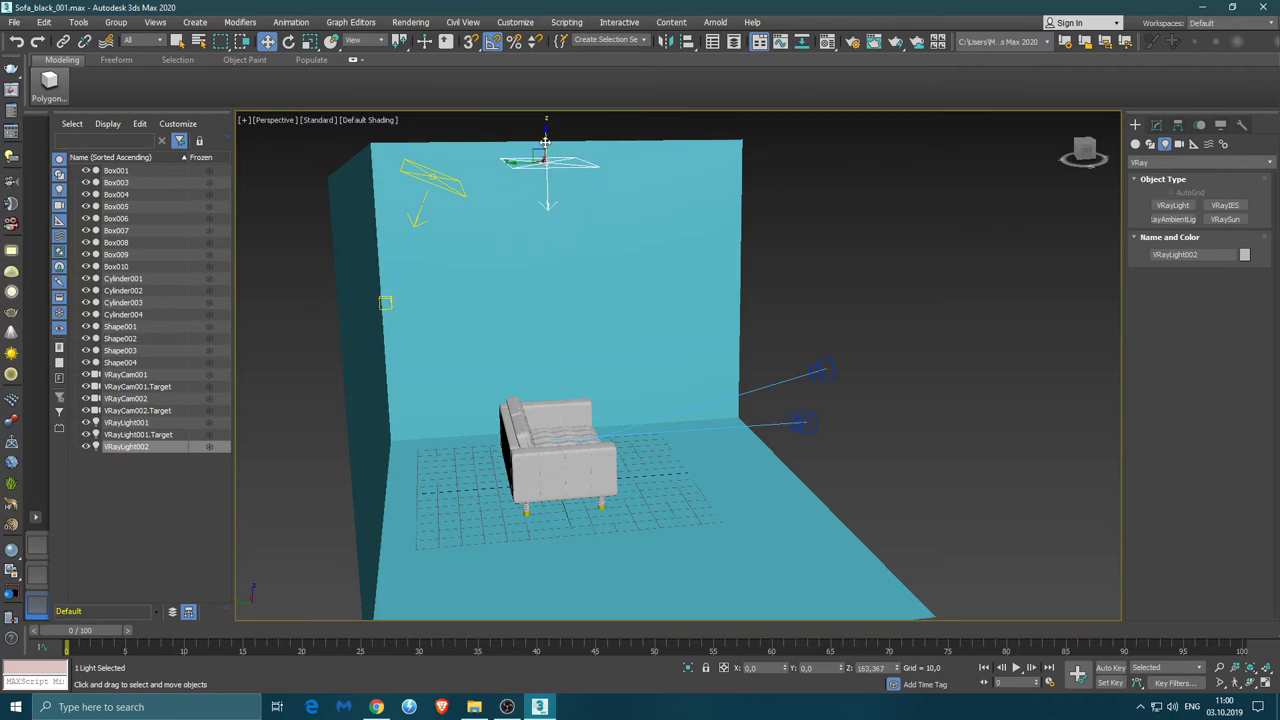
Set VRayLight002's Length and Width to 80 and make it Targeted
{"action": "left_click", "coordinate": [1157, 125]}
{"action": "double_click", "coordinate": [1228, 346]}
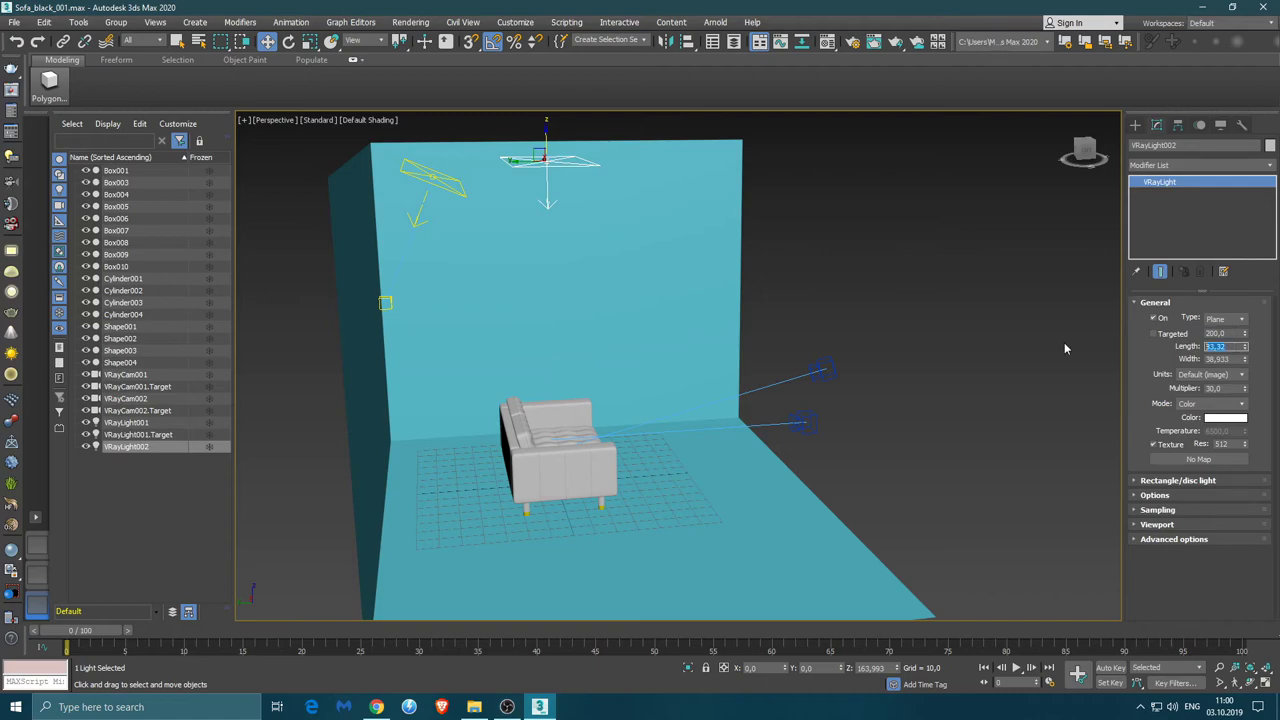
{"action": "type", "text": "80"}
{"action": "key", "text": "Tab"}
{"action": "key", "text": "Return"}
{"action": "middle_click_drag", "start_coordinate": [660, 400], "coordinate": [673, 215], "text": "alt"}
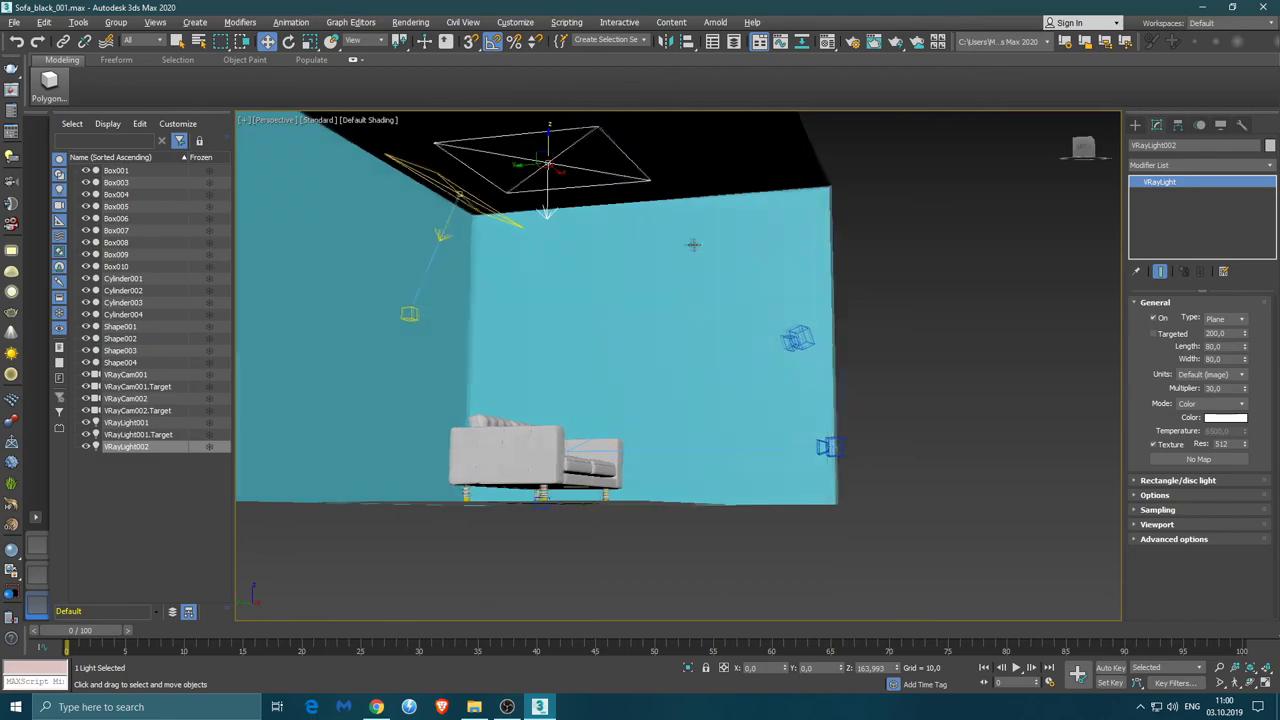
{"action": "key", "text": "shift+z"}
{"action": "key", "text": "shift+z"}
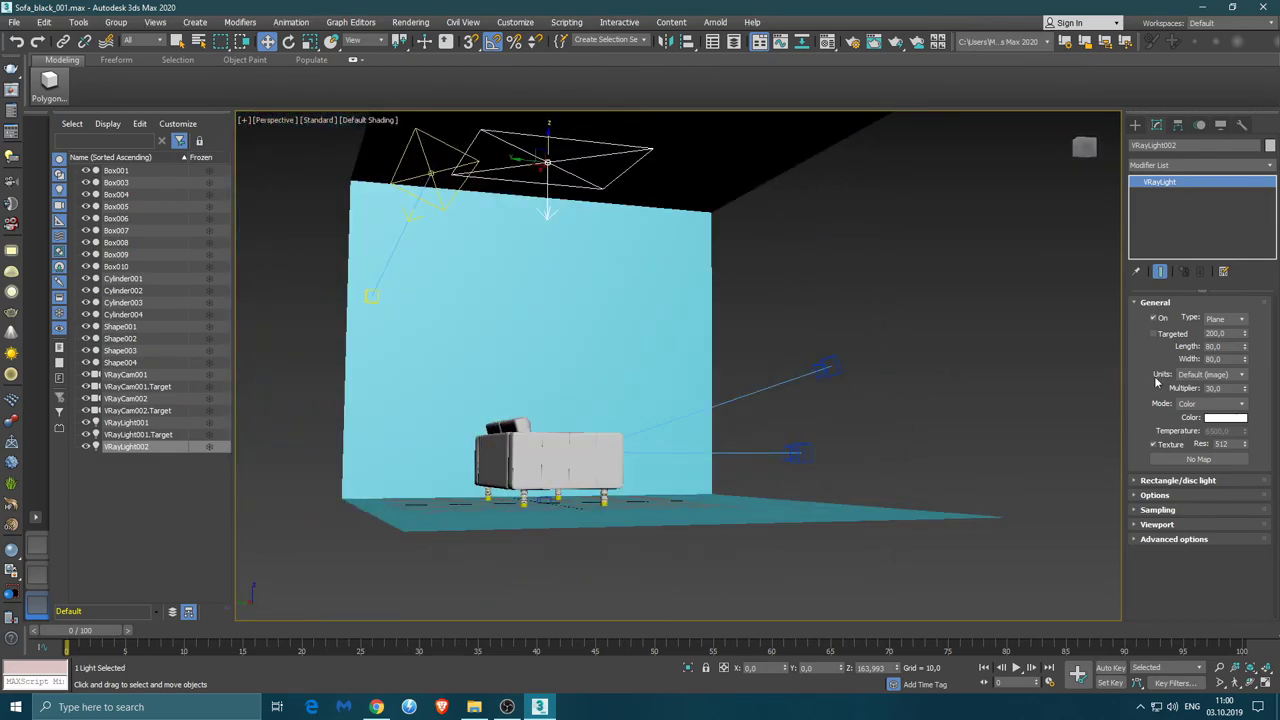
{"action": "left_click", "coordinate": [1159, 333]}
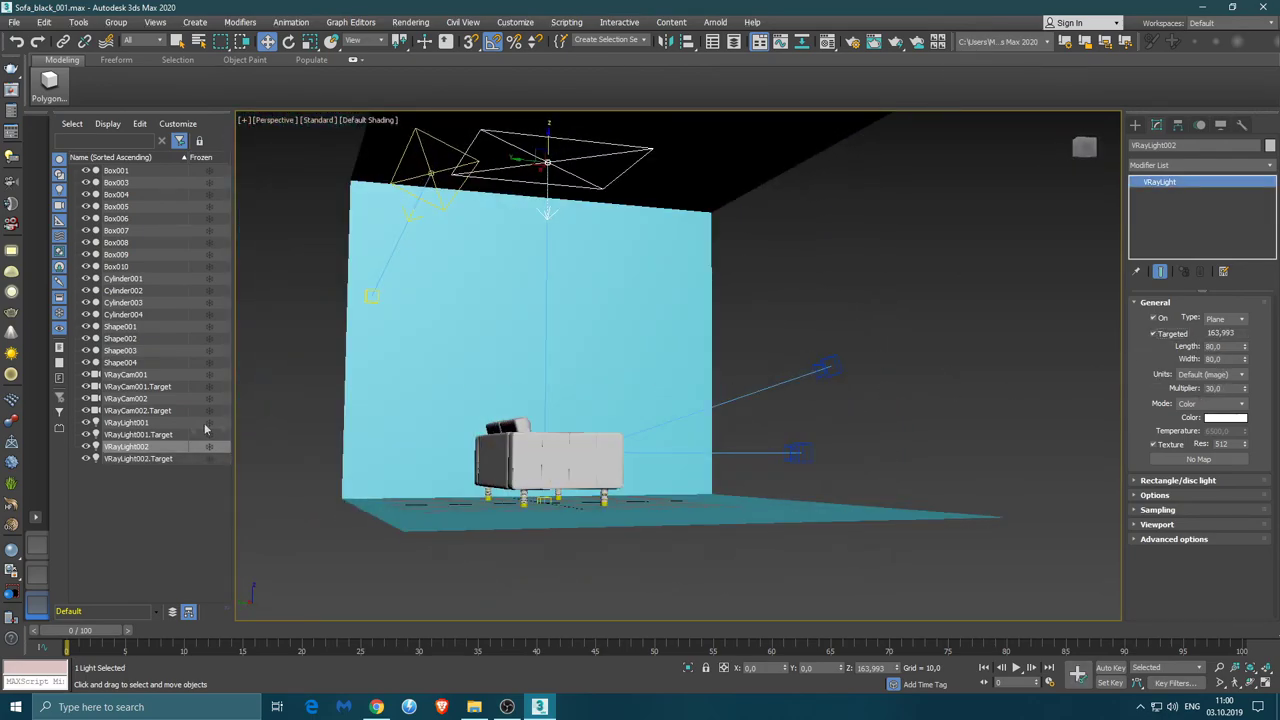
Select VRayLight002's target and raise it
{"action": "left_click", "coordinate": [138, 458]}
{"action": "key", "text": "z"}
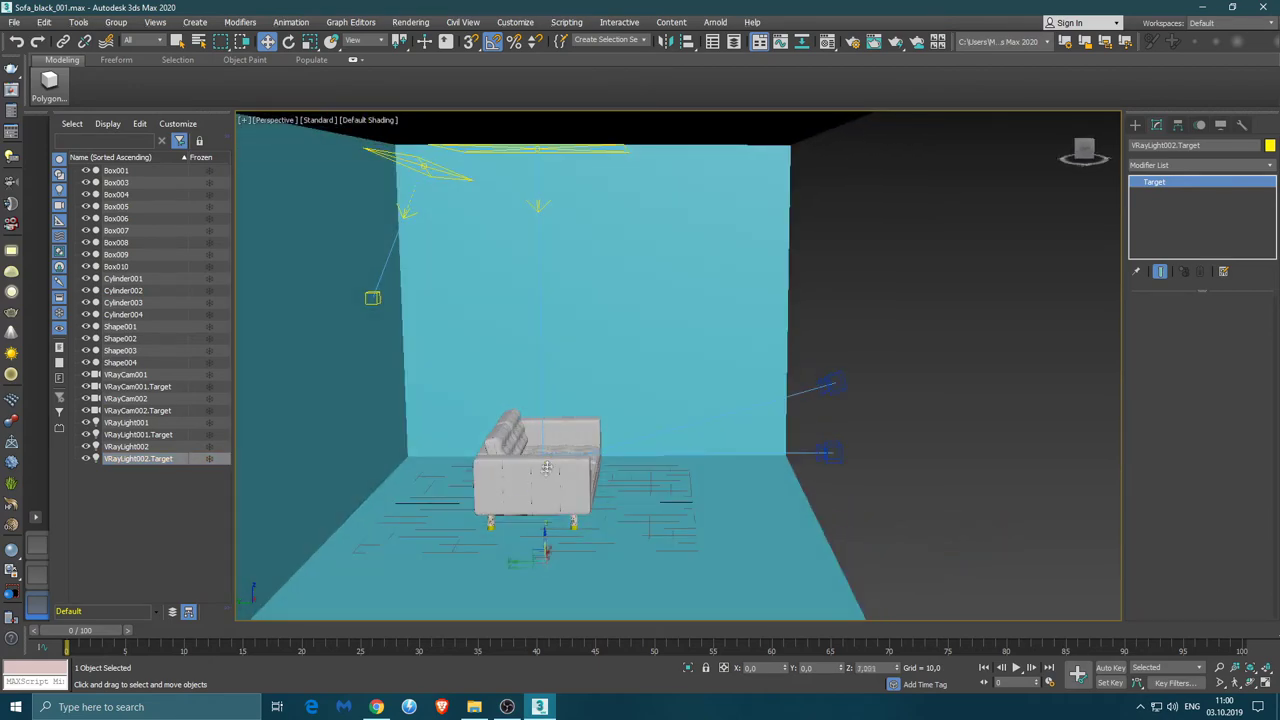
{"action": "mouse_move", "coordinate": [542, 395]}
{"action": "left_mouse_down"}
{"action": "mouse_move", "coordinate": [541, 352]}
{"action": "mouse_move", "coordinate": [616, 386]}
{"action": "left_mouse_up"}
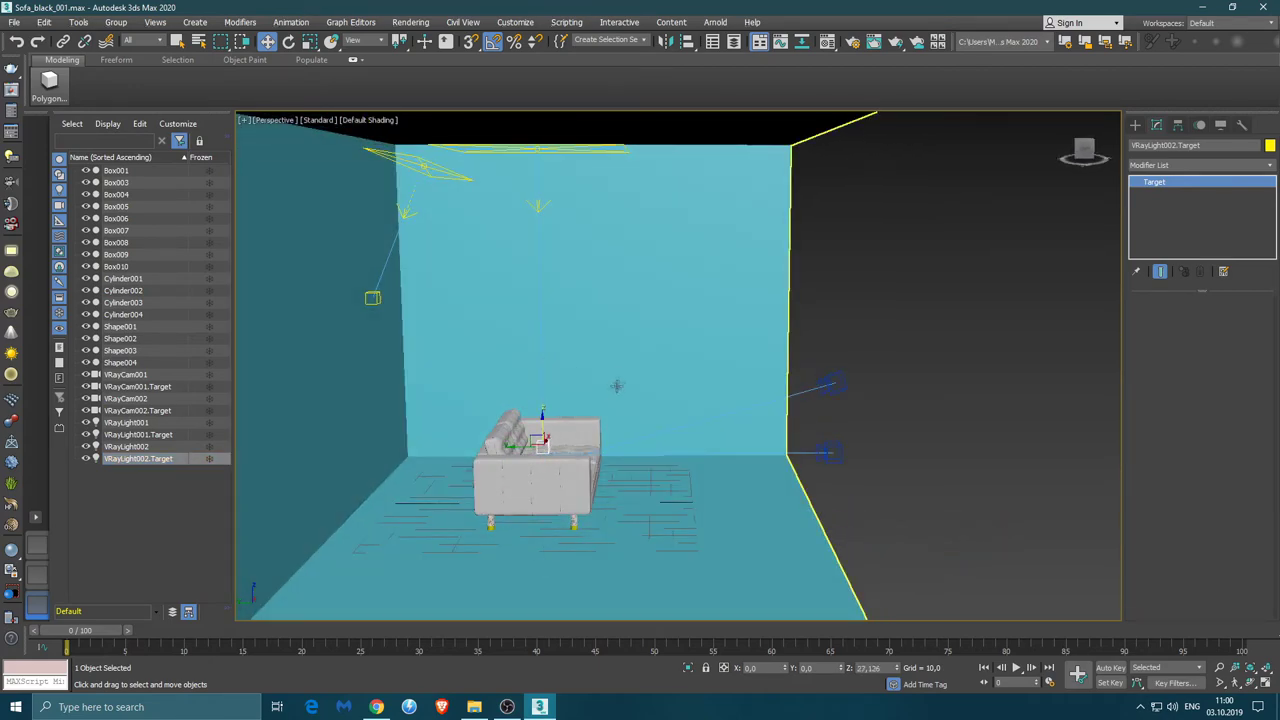
Copy VRayLight002 to the upper right as VRayLight003, width 60, then view through VRayCam001
{"action": "left_click", "coordinate": [538, 150]}
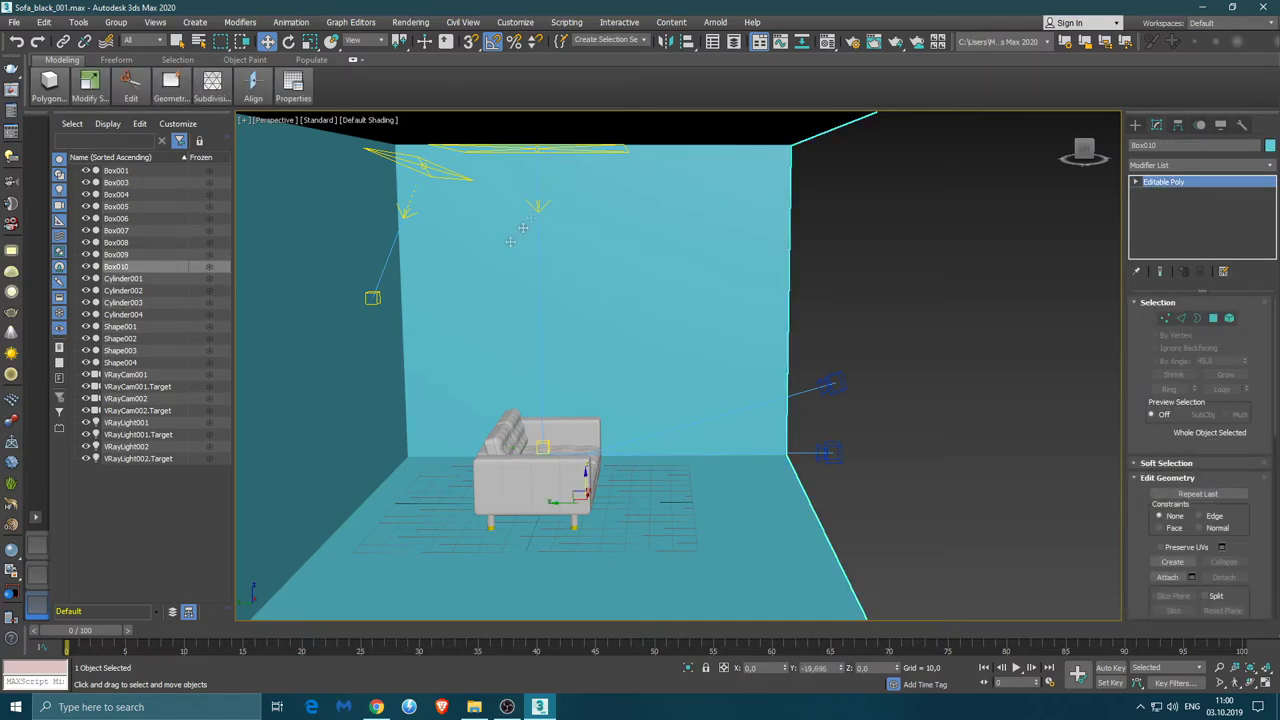
{"action": "left_click", "coordinate": [130, 447]}
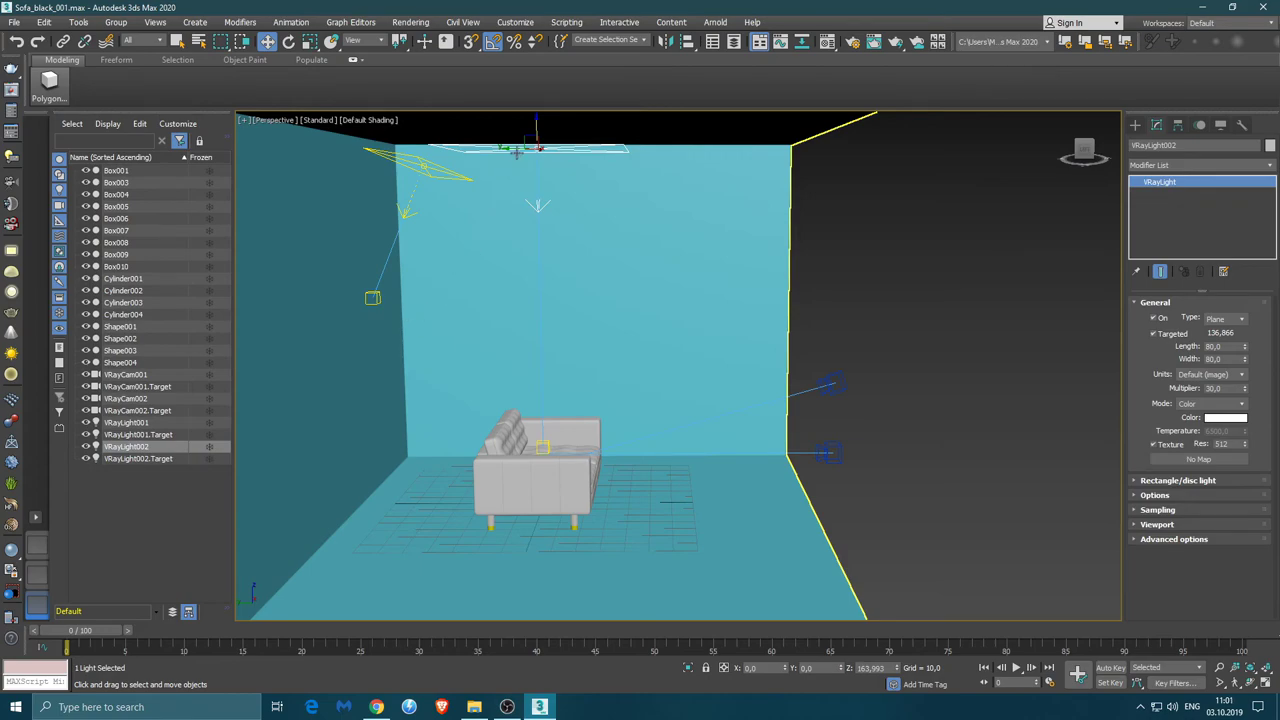
{"action": "mouse_move", "coordinate": [516, 152]}
{"action": "left_mouse_down"}
{"action": "mouse_move", "coordinate": [716, 201]}
{"action": "mouse_move", "coordinate": [749, 130]}
{"action": "mouse_move", "coordinate": [747, 176]}
{"action": "left_mouse_up"}
{"action": "left_click", "coordinate": [630, 409]}
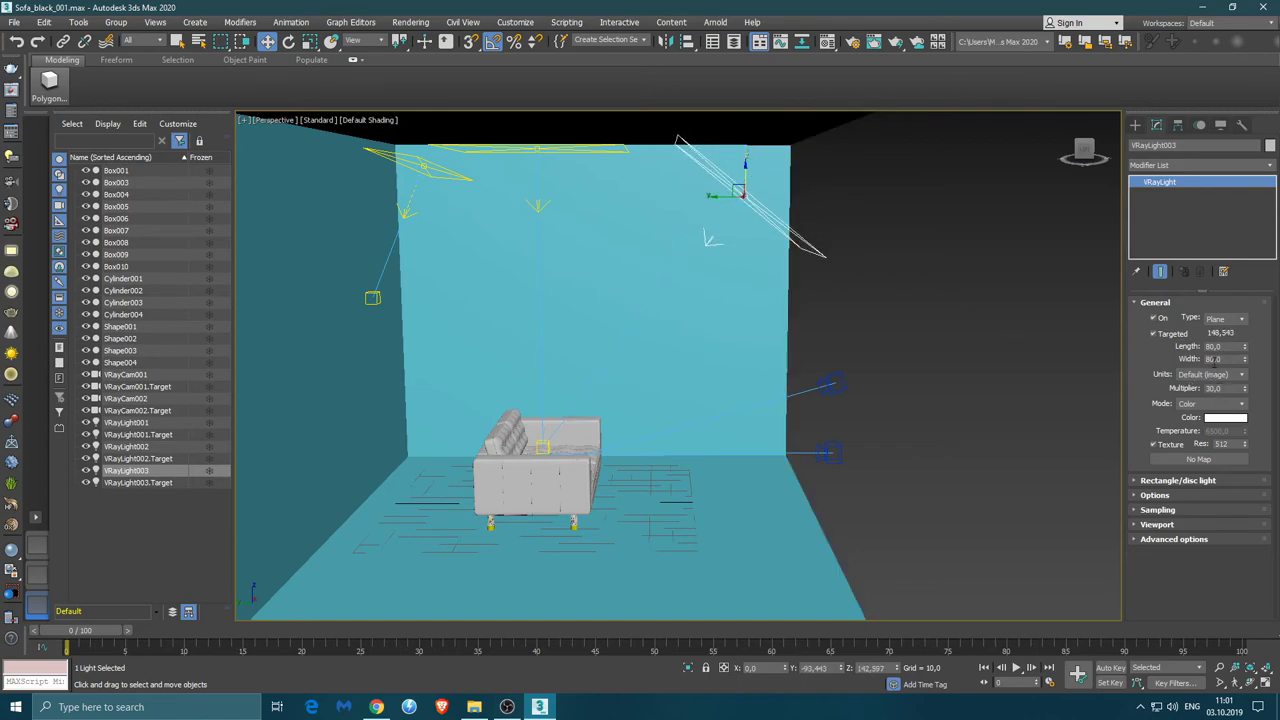
{"action": "left_click_drag", "start_coordinate": [1247, 360], "coordinate": [1246, 374]}
{"action": "left_click", "coordinate": [36, 575]}
Run a production render from VRayCam001, move the frame buffer aside, and close it when finished
{"action": "left_click", "coordinate": [895, 43]}
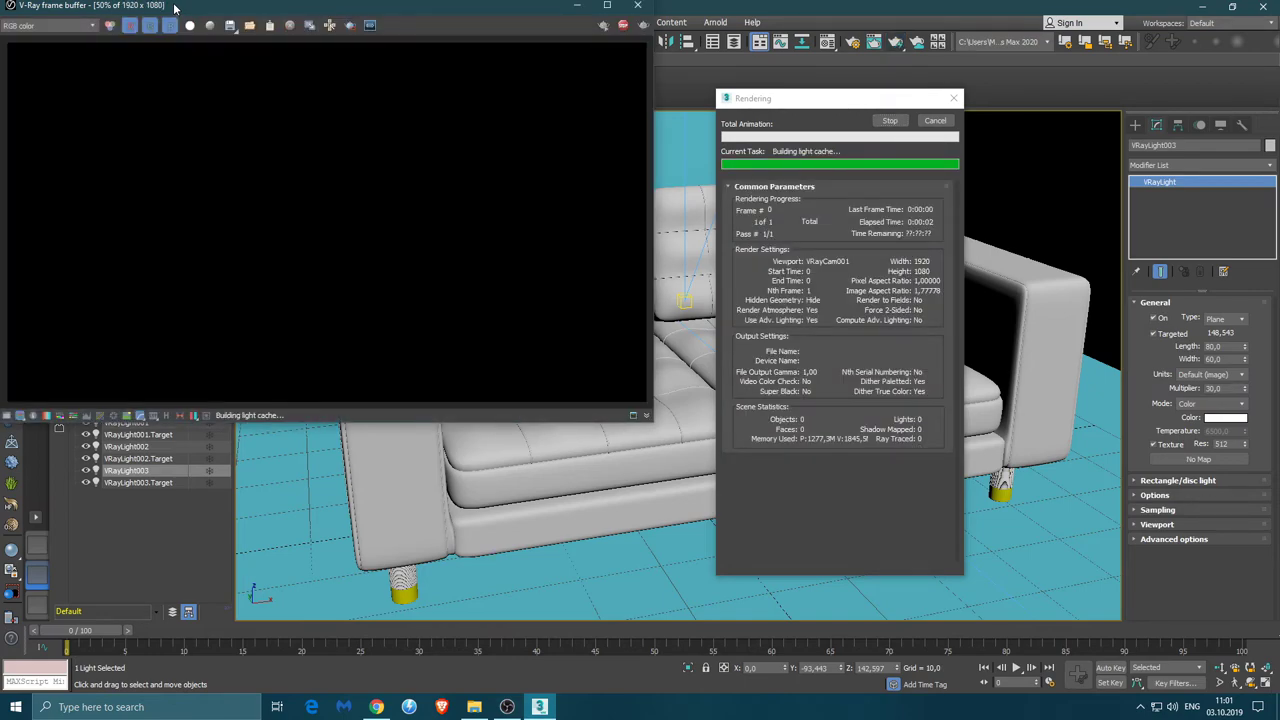
{"action": "left_click_drag", "start_coordinate": [174, 8], "coordinate": [258, 36]}
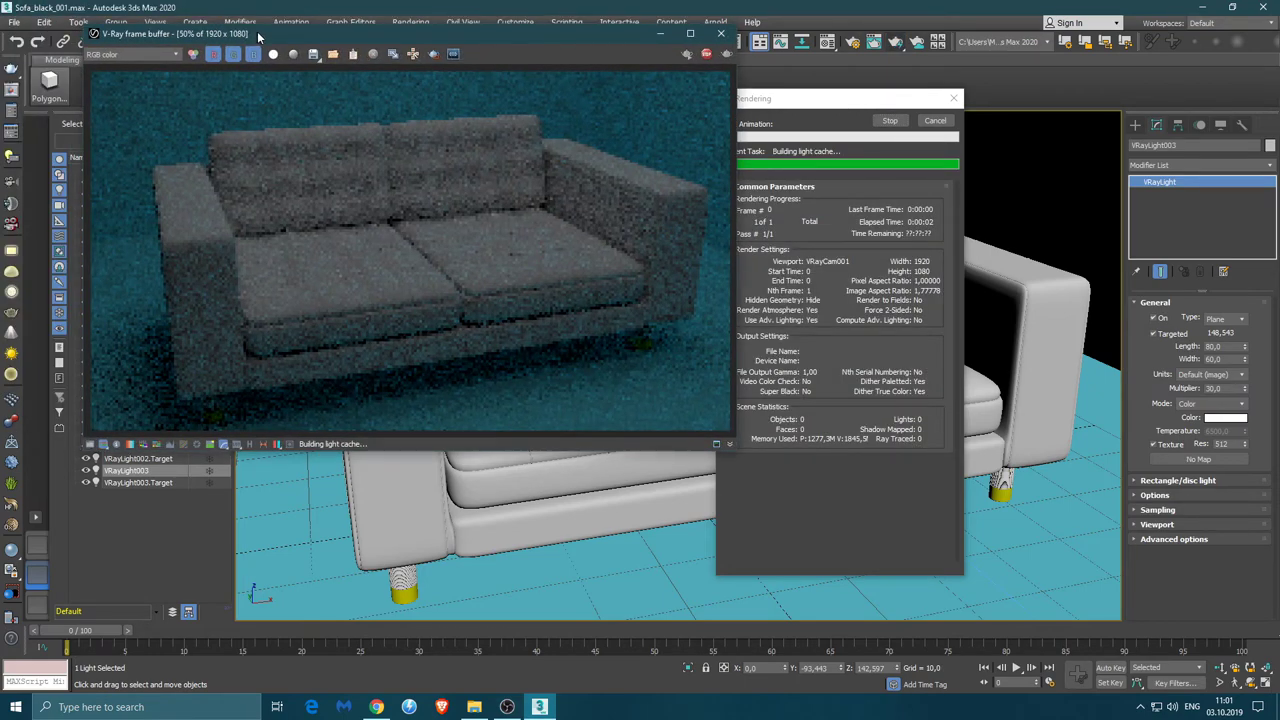
{"action": "left_click_drag", "start_coordinate": [258, 36], "coordinate": [393, 50]}
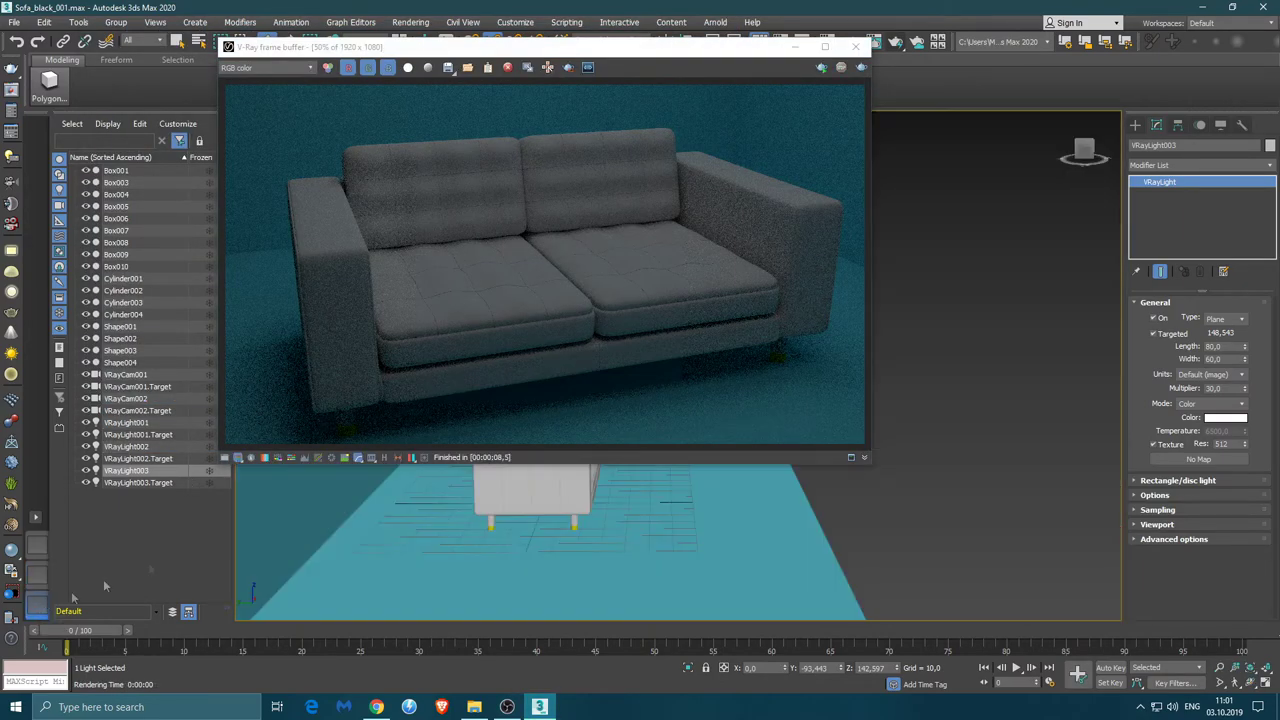
{"action": "left_click", "coordinate": [855, 47]}
{"action": "mouse_move", "coordinate": [756, 193]}
{"action": "left_mouse_down"}
{"action": "mouse_move", "coordinate": [752, 234]}
{"action": "mouse_move", "coordinate": [757, 182]}
{"action": "left_mouse_up"}
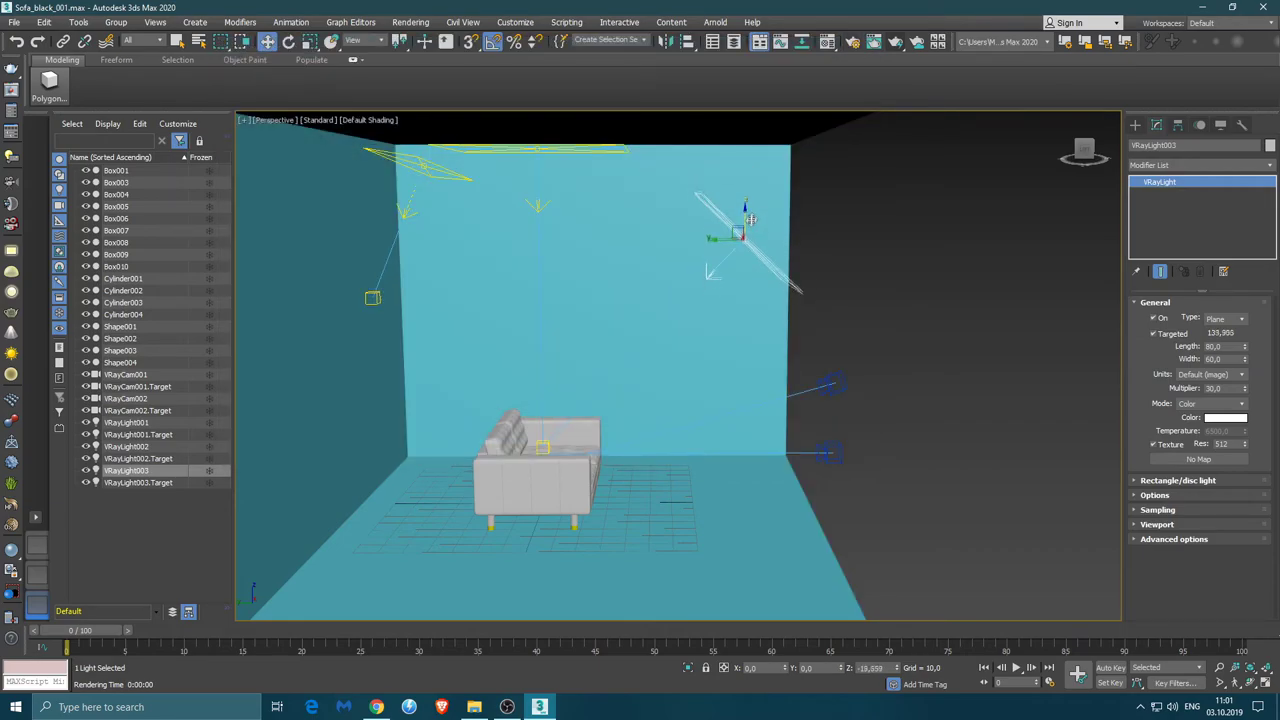
Clone VRayLight003 as the copy VRayLight004, then switch the viewport to VRayCam001
{"action": "mouse_move", "coordinate": [757, 182]}
{"action": "left_mouse_down", "text": "shift"}
{"action": "mouse_move", "coordinate": [867, 187]}
{"action": "mouse_move", "coordinate": [808, 370]}
{"action": "mouse_move", "coordinate": [890, 345]}
{"action": "mouse_move", "coordinate": [886, 378]}
{"action": "left_mouse_up", "text": "shift"}
{"action": "left_click", "coordinate": [641, 410]}
{"action": "left_click", "coordinate": [38, 547]}
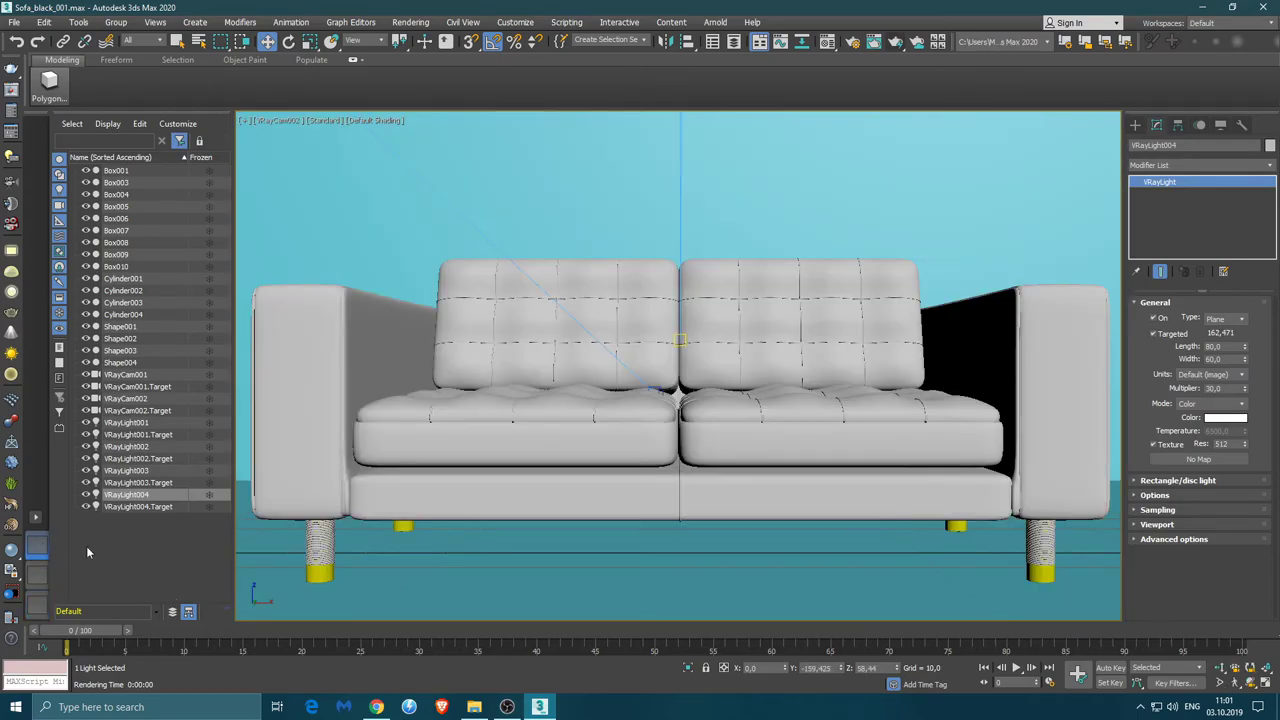
{"action": "left_click", "coordinate": [36, 572]}
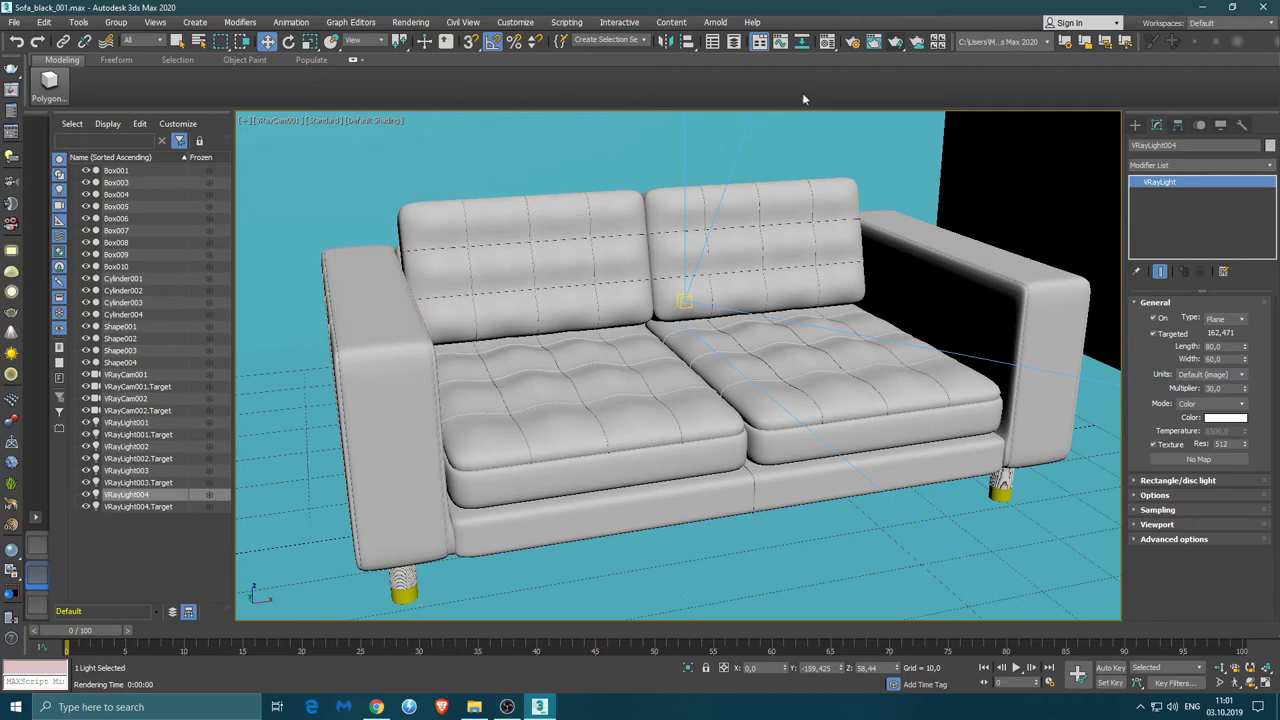
{"action": "left_click", "coordinate": [896, 46]}
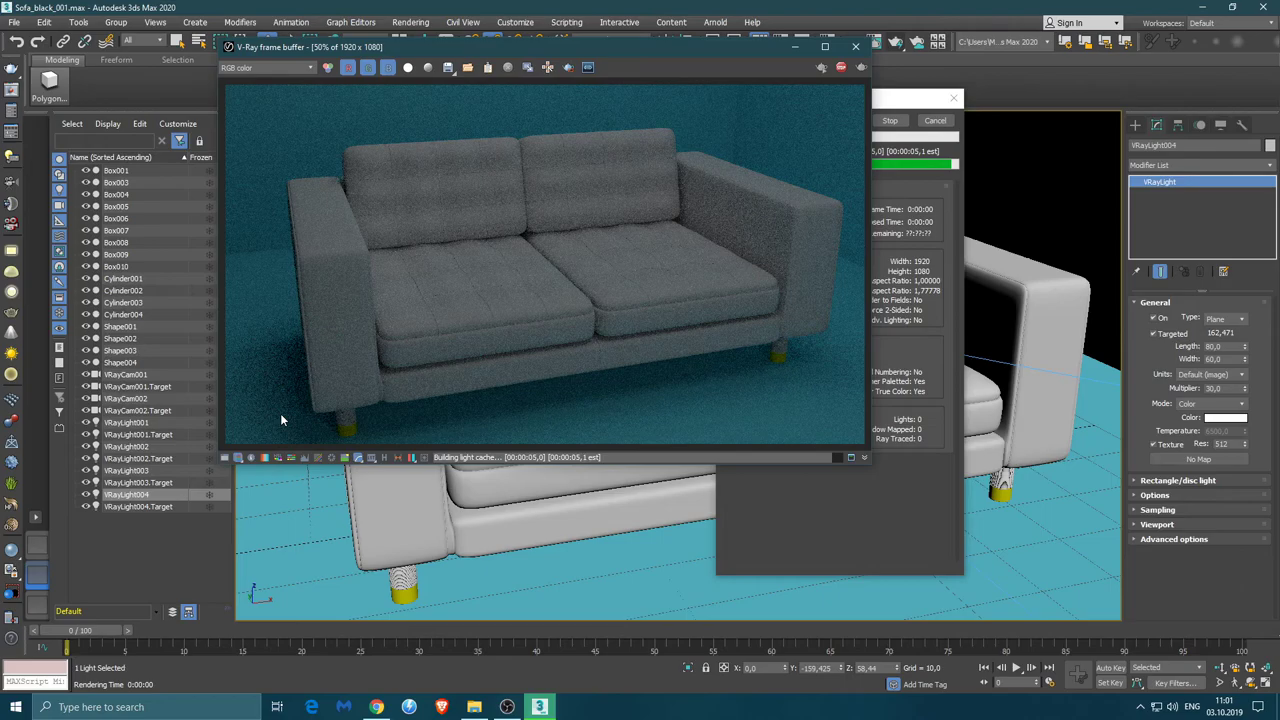
Close the V-Ray frame buffer after checking the render with the added light
{"action": "left_click", "coordinate": [855, 46]}
Make the third material slot, 03 - Default, pure white and assign it to the room box Box010
{"action": "key", "text": "m"}
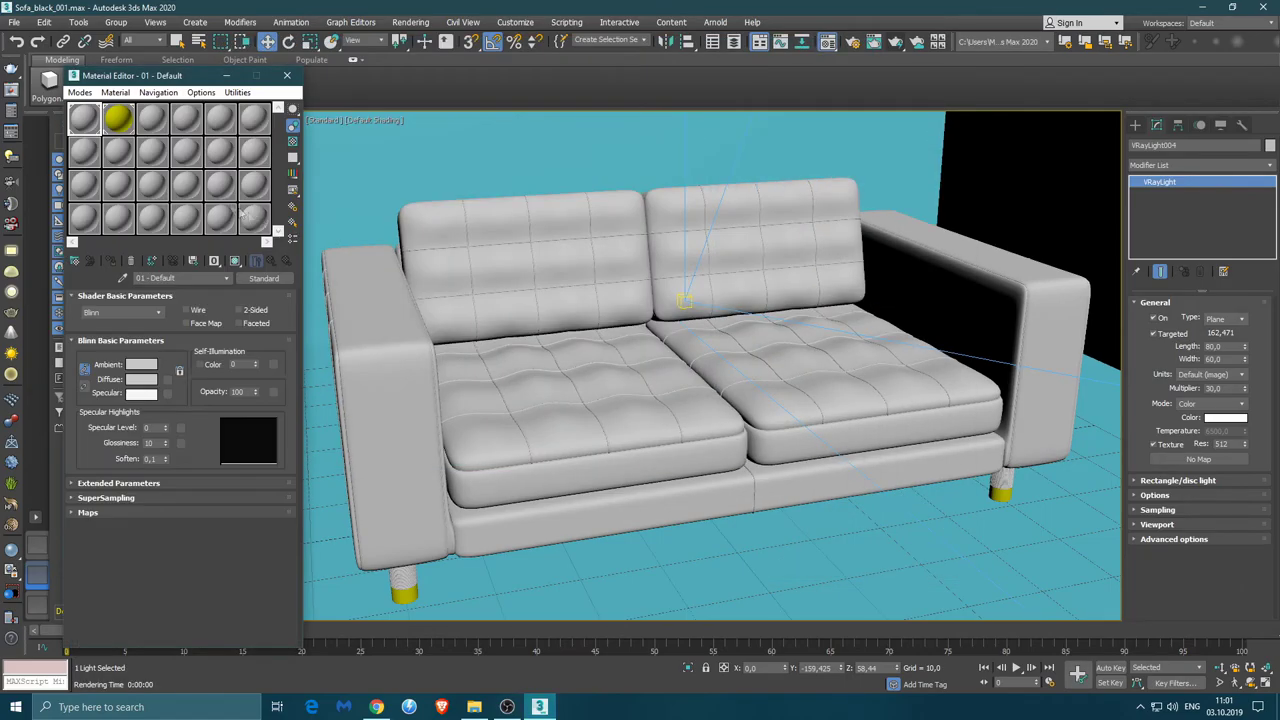
{"action": "left_click", "coordinate": [115, 120]}
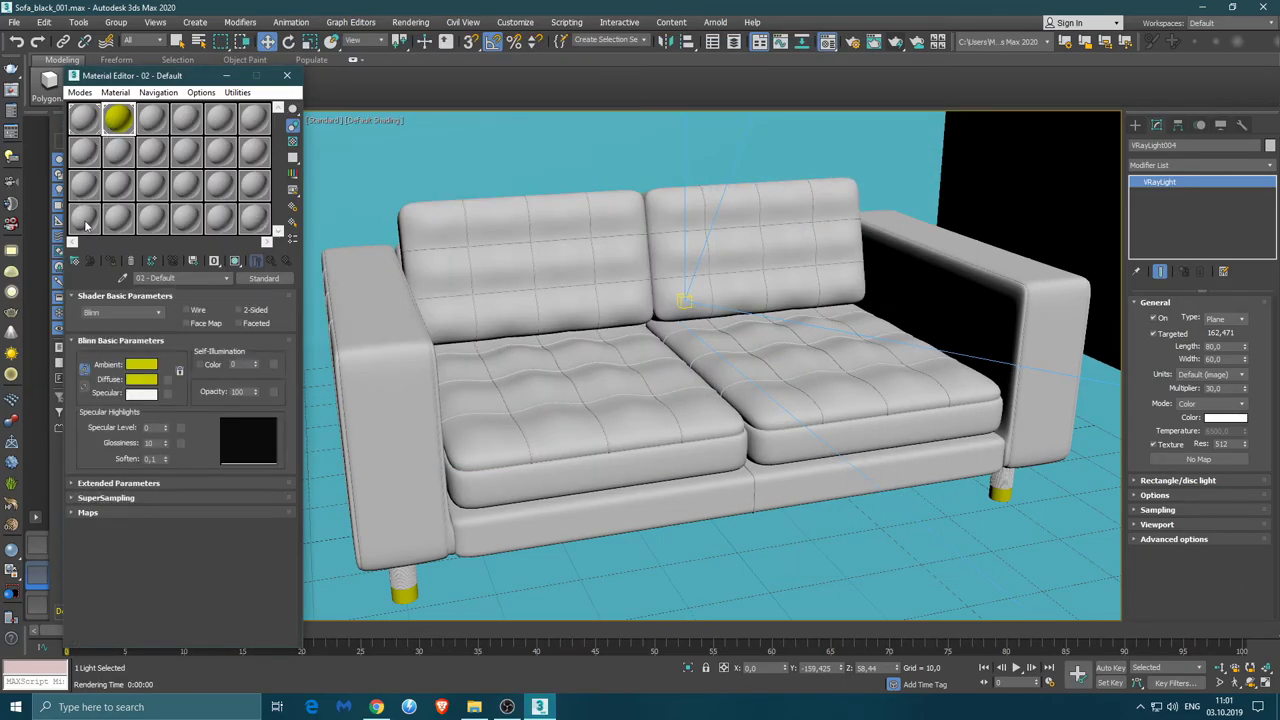
{"action": "left_click", "coordinate": [158, 126]}
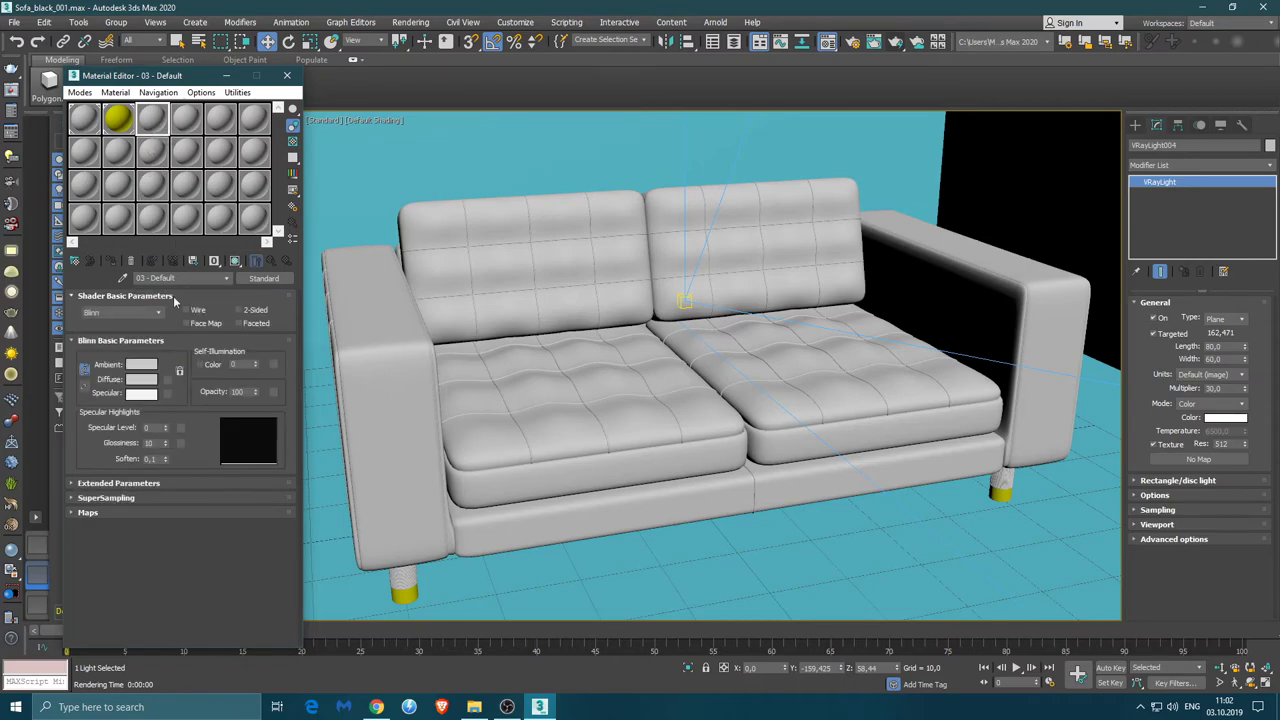
{"action": "left_click", "coordinate": [151, 366]}
{"action": "left_click_drag", "start_coordinate": [393, 150], "coordinate": [393, 189]}
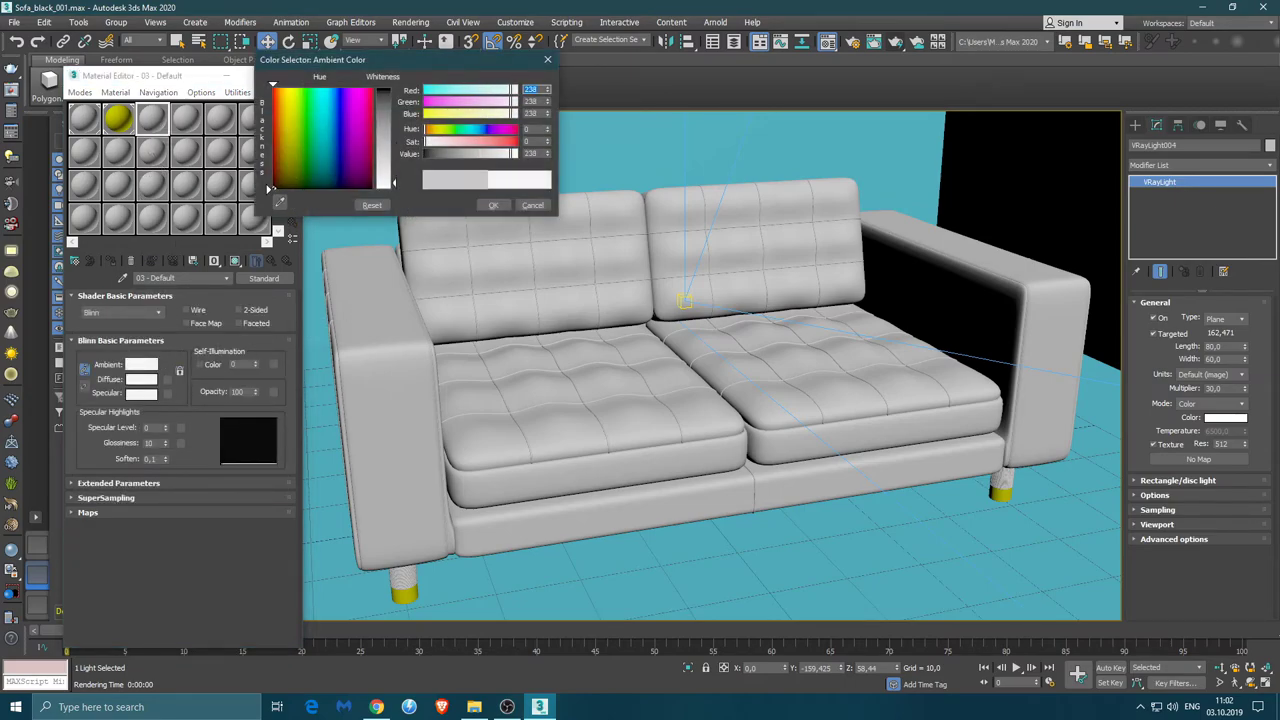
{"action": "left_click", "coordinate": [493, 205]}
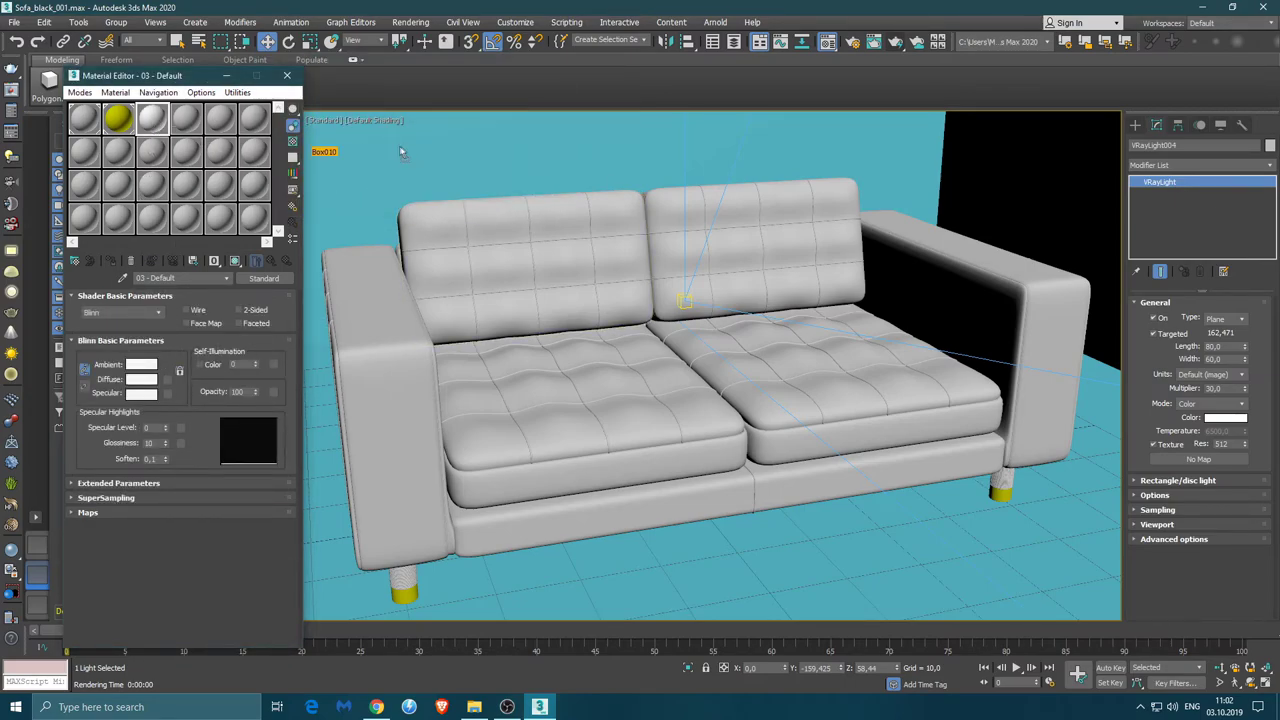
{"action": "left_click", "coordinate": [287, 75]}
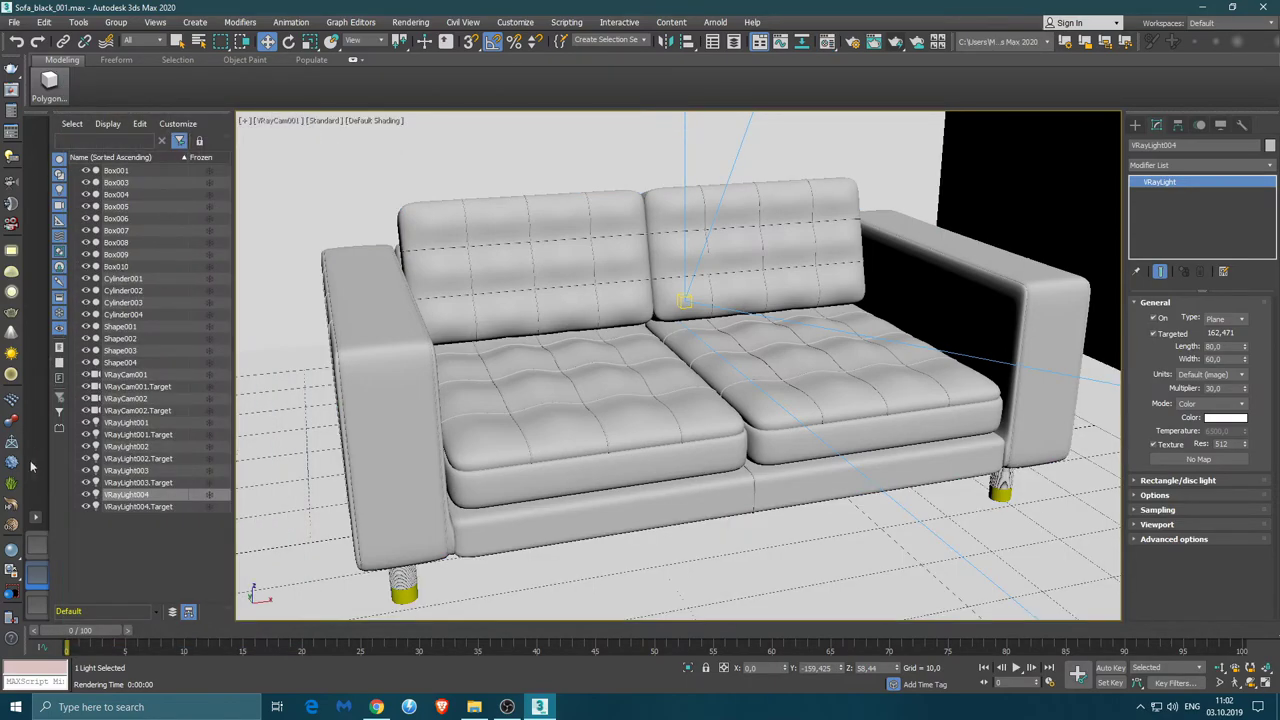
{"action": "left_click", "coordinate": [895, 41]}
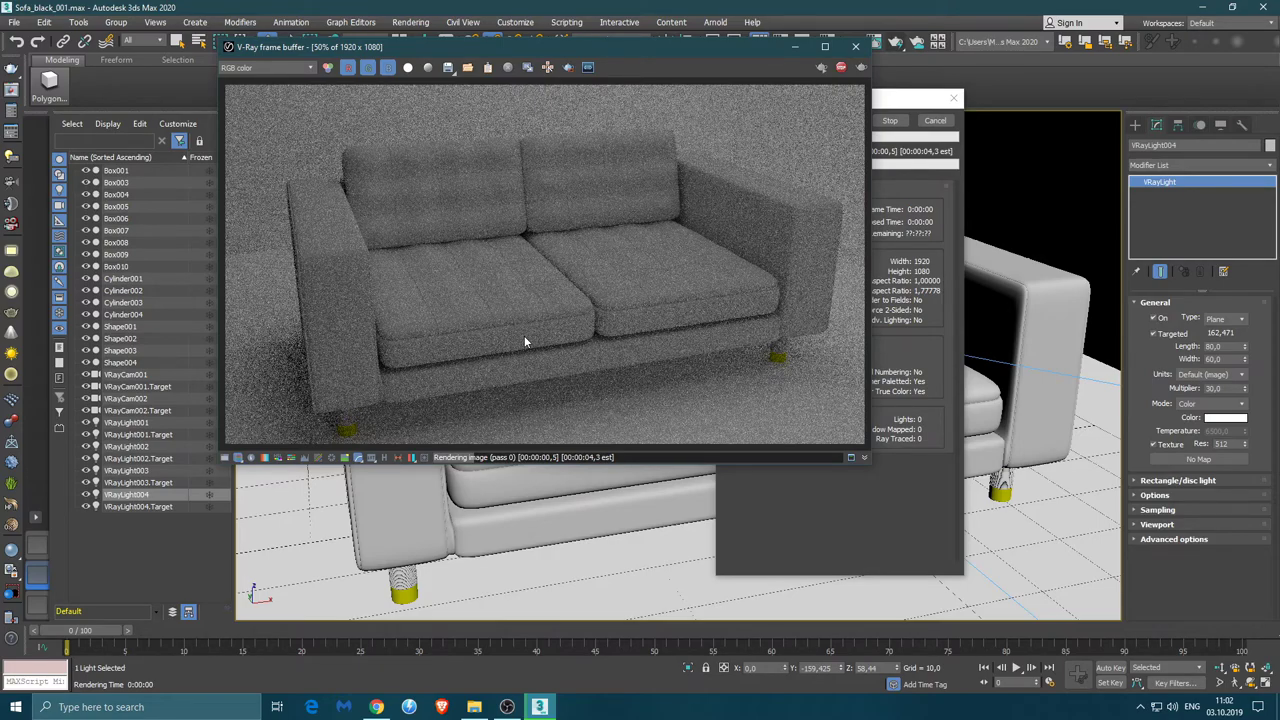
Stop and close the test render, then give the white room material specular level 30
{"action": "left_click", "coordinate": [890, 120]}
{"action": "left_click", "coordinate": [855, 46]}
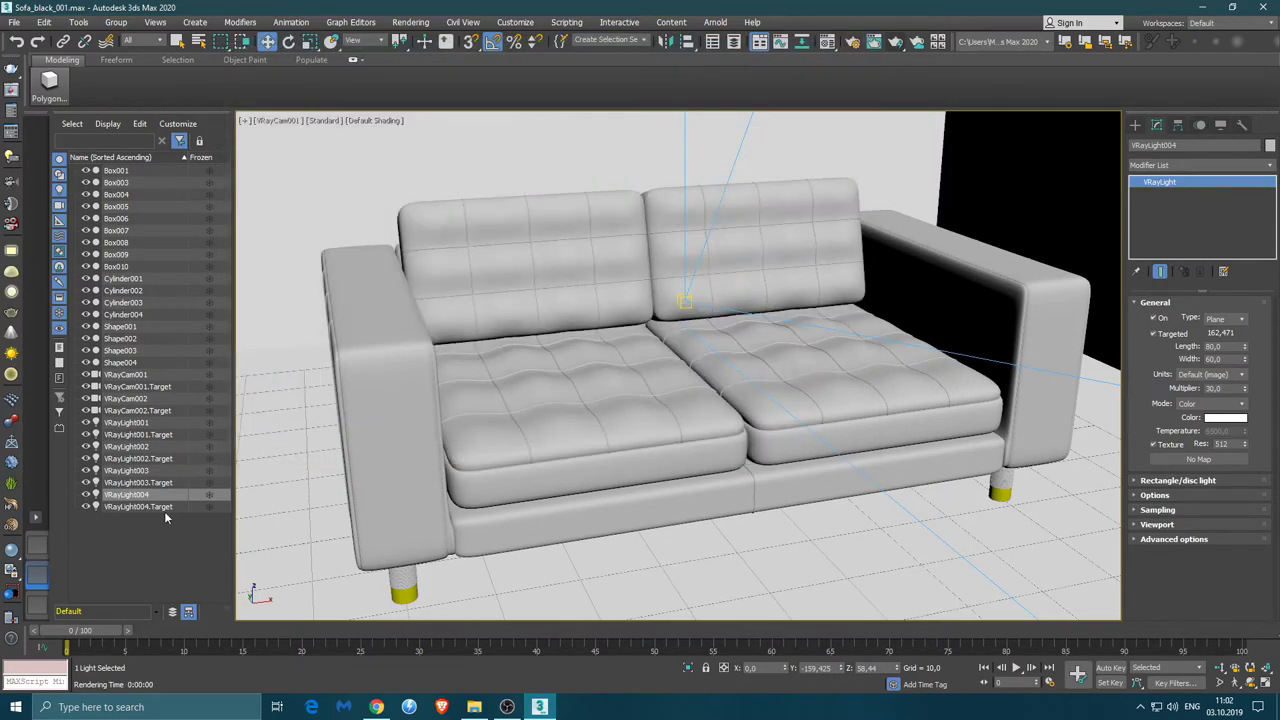
{"action": "left_click", "coordinate": [827, 41]}
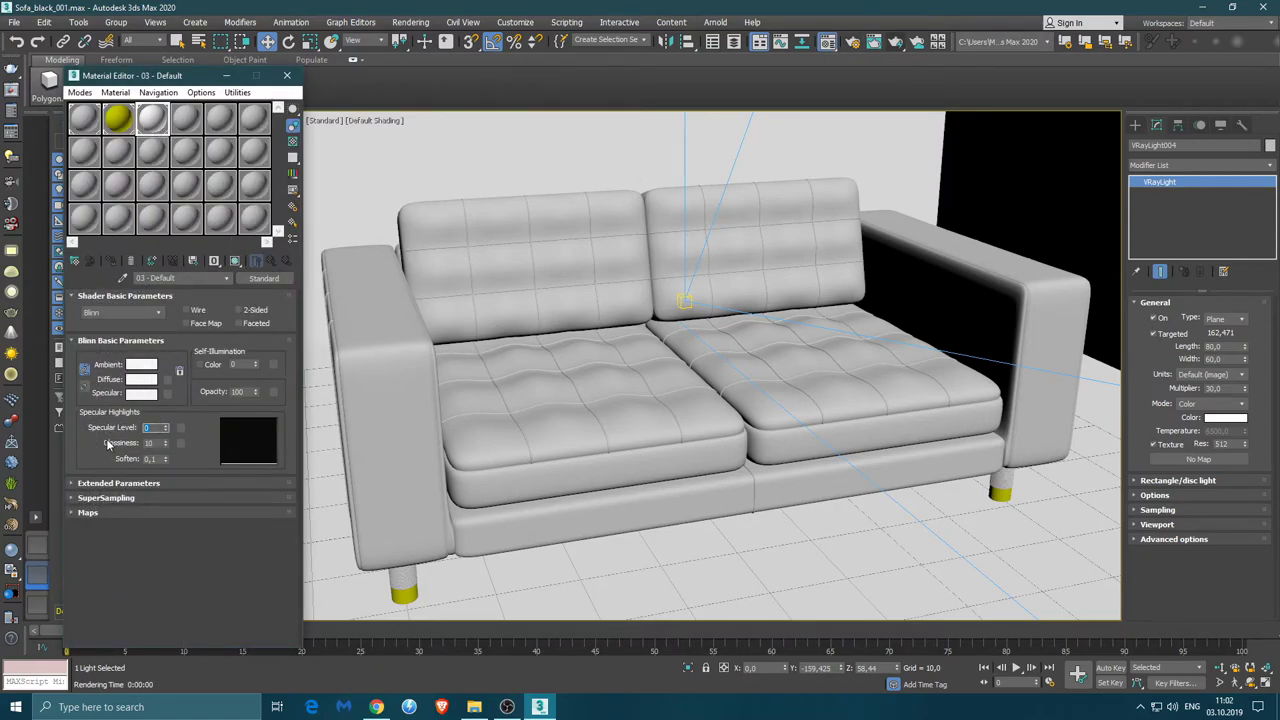
{"action": "type", "text": "30"}
{"action": "key", "text": "Return"}
{"action": "double_click", "coordinate": [152, 120]}
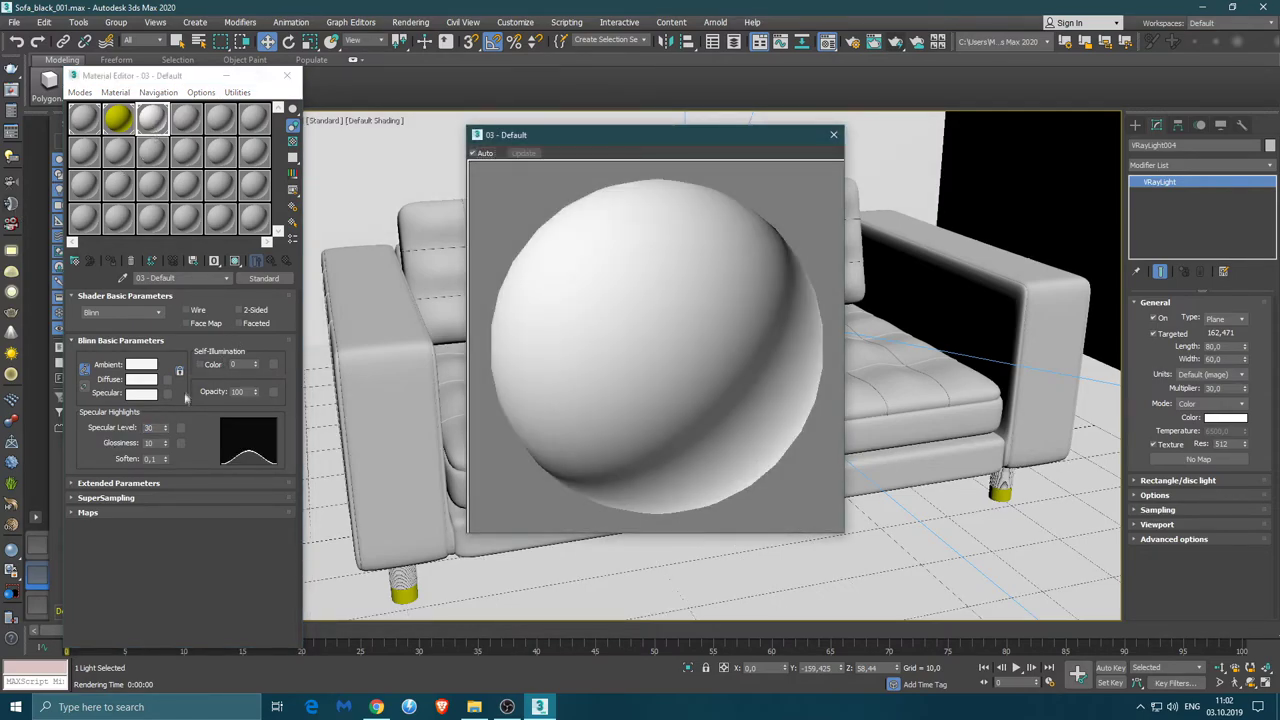
Raise the room material's self-illumination to 30 and its glossiness, then re-render
{"action": "left_click", "coordinate": [144, 392]}
{"action": "left_click", "coordinate": [530, 207]}
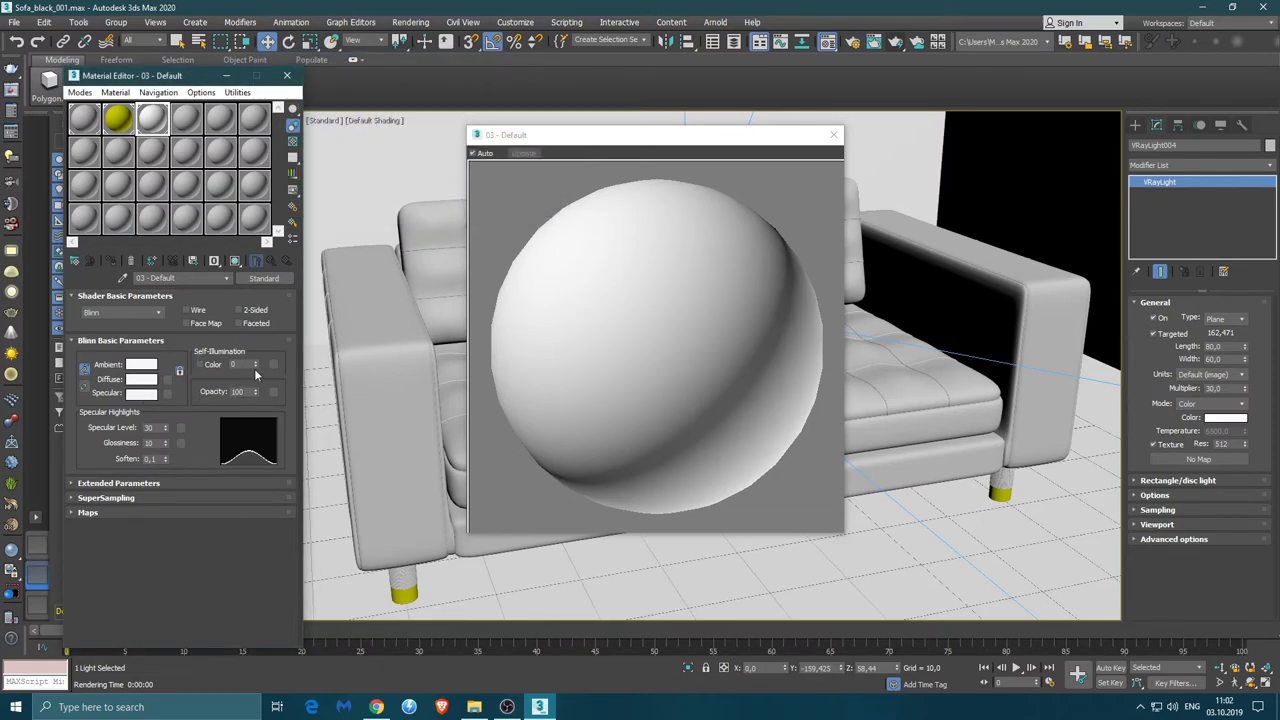
{"action": "left_click_drag", "start_coordinate": [256, 363], "coordinate": [256, 365]}
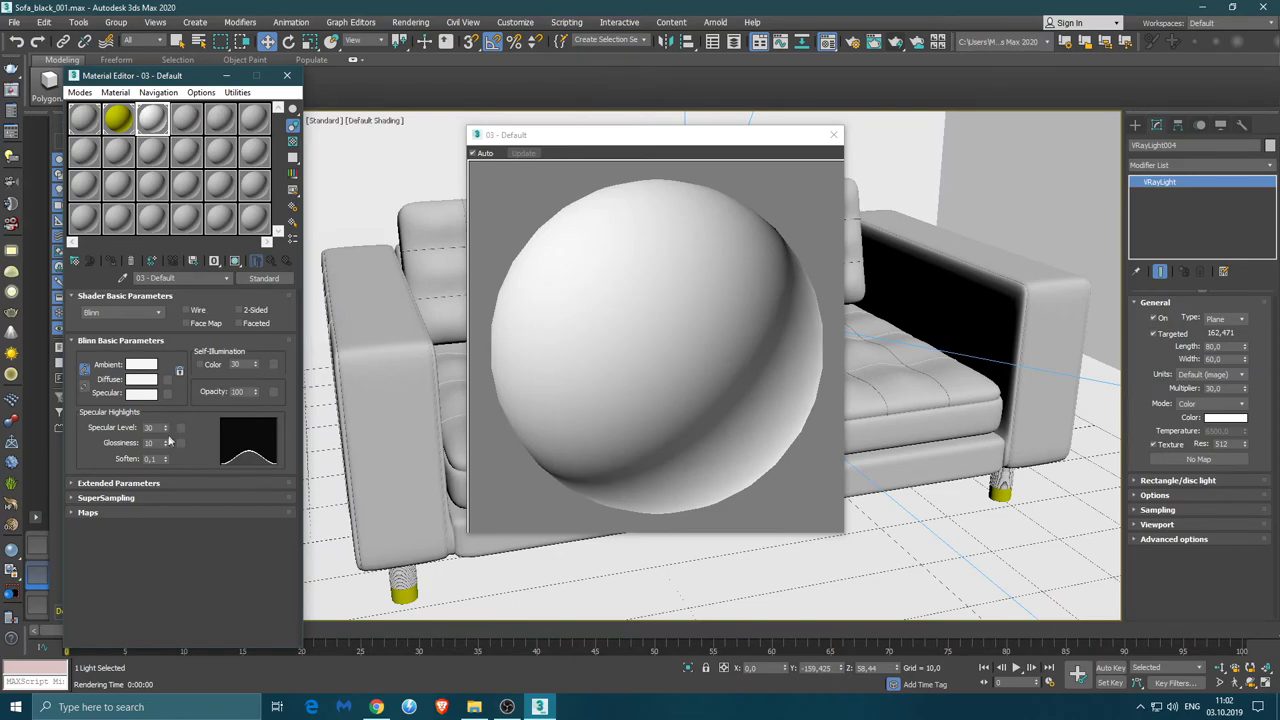
{"action": "left_click_drag", "start_coordinate": [165, 443], "coordinate": [172, 430]}
{"action": "left_click", "coordinate": [287, 76]}
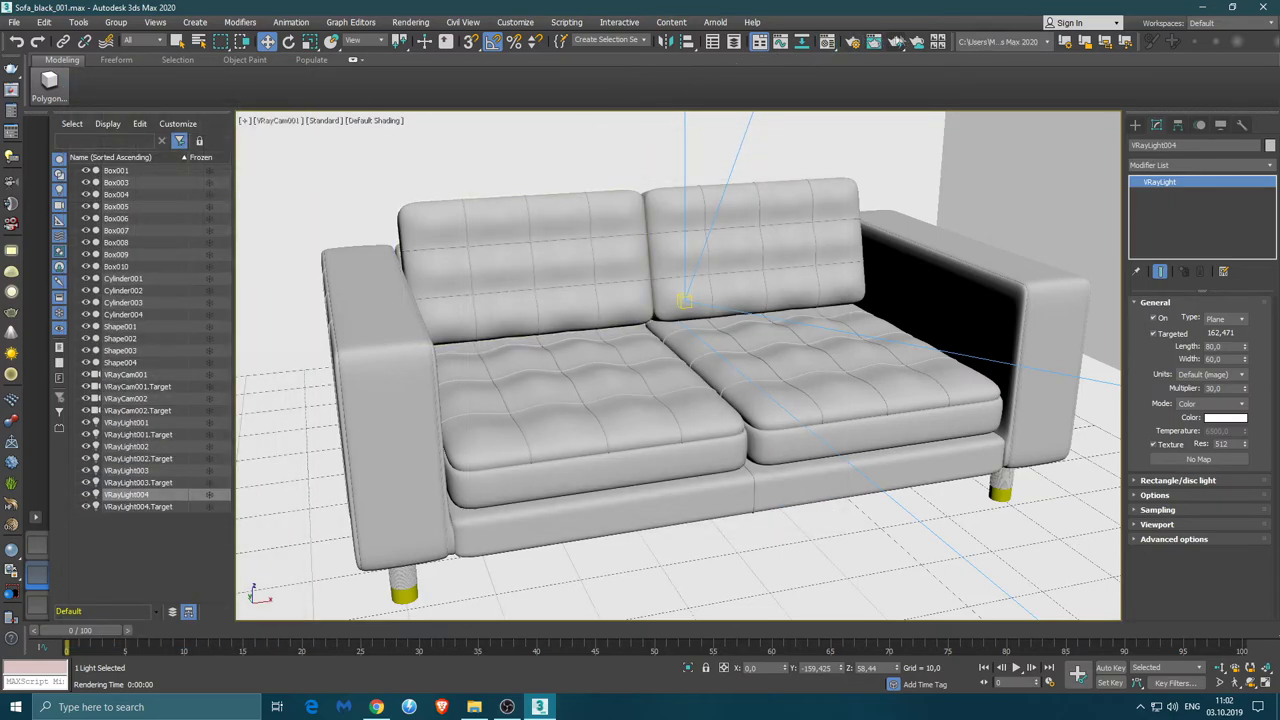
{"action": "left_click", "coordinate": [898, 42]}
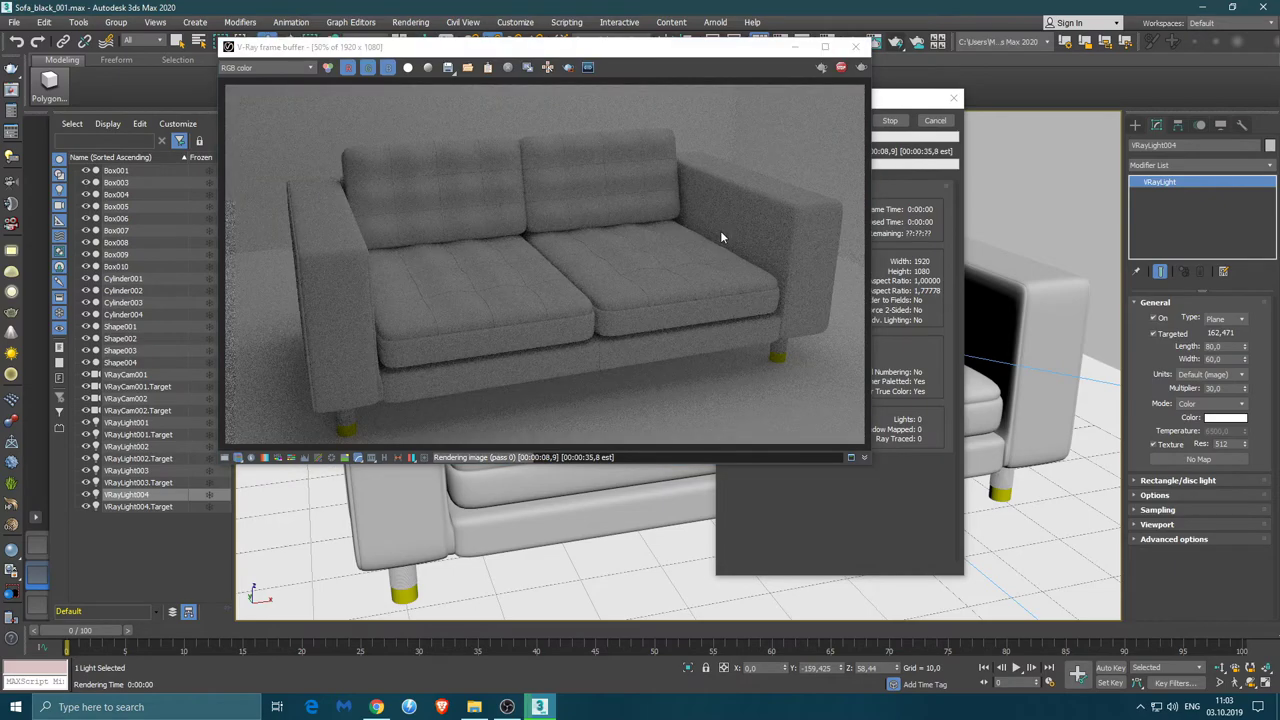
Start interactive rendering in the V-Ray frame buffer and view it at 100% (960 × 540)
{"action": "left_click", "coordinate": [821, 67]}
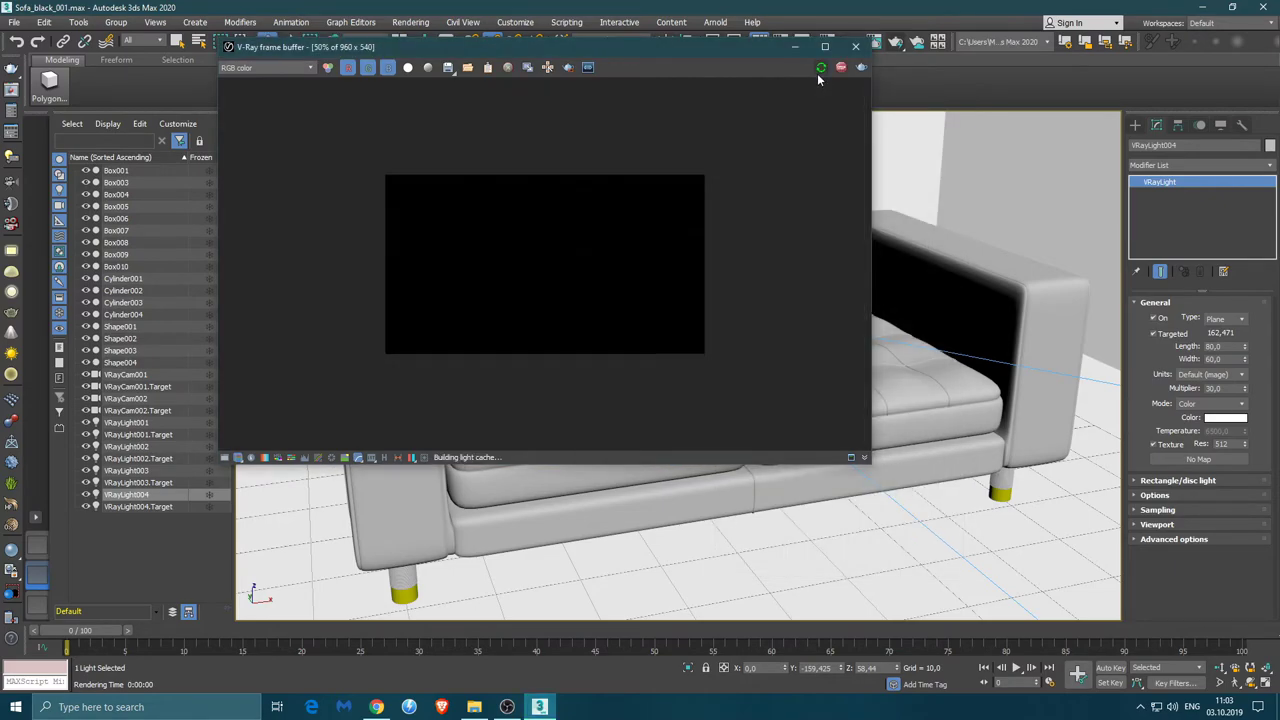
{"action": "double_click", "coordinate": [550, 277]}
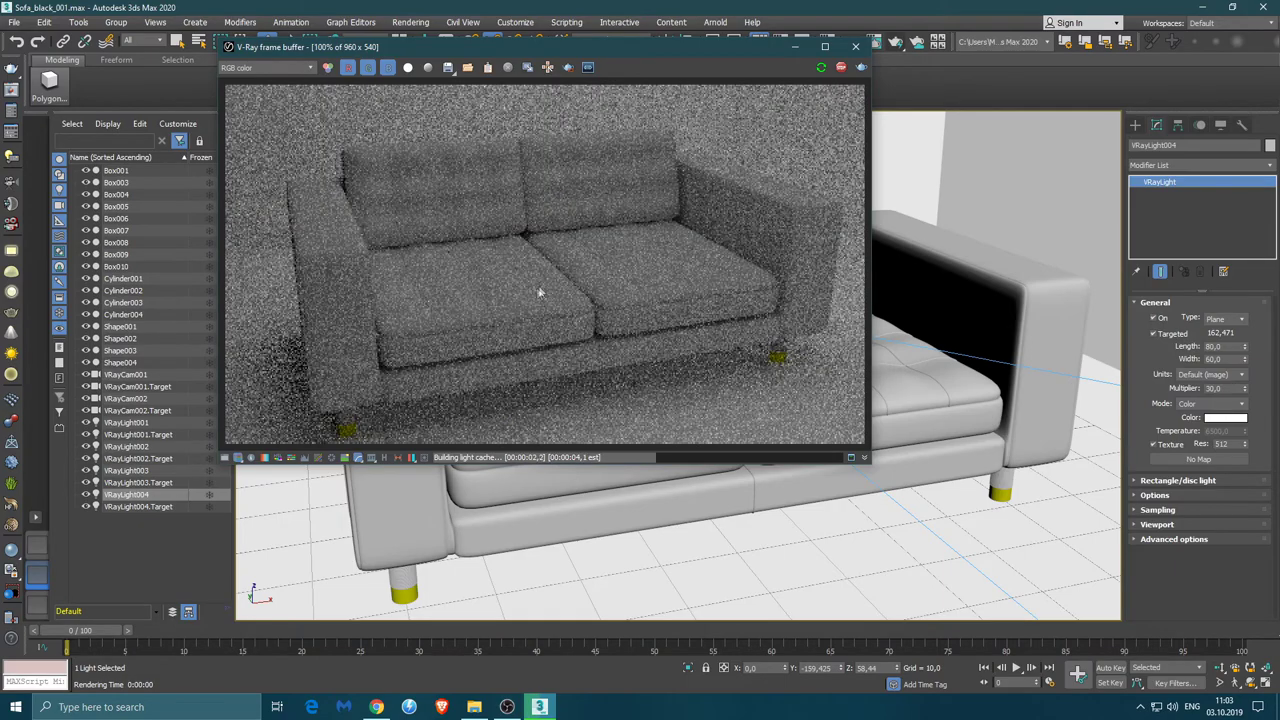
Check the VRayLights and set VRayLight004's multiplier to 50, then deselect all
{"action": "left_click", "coordinate": [125, 422]}
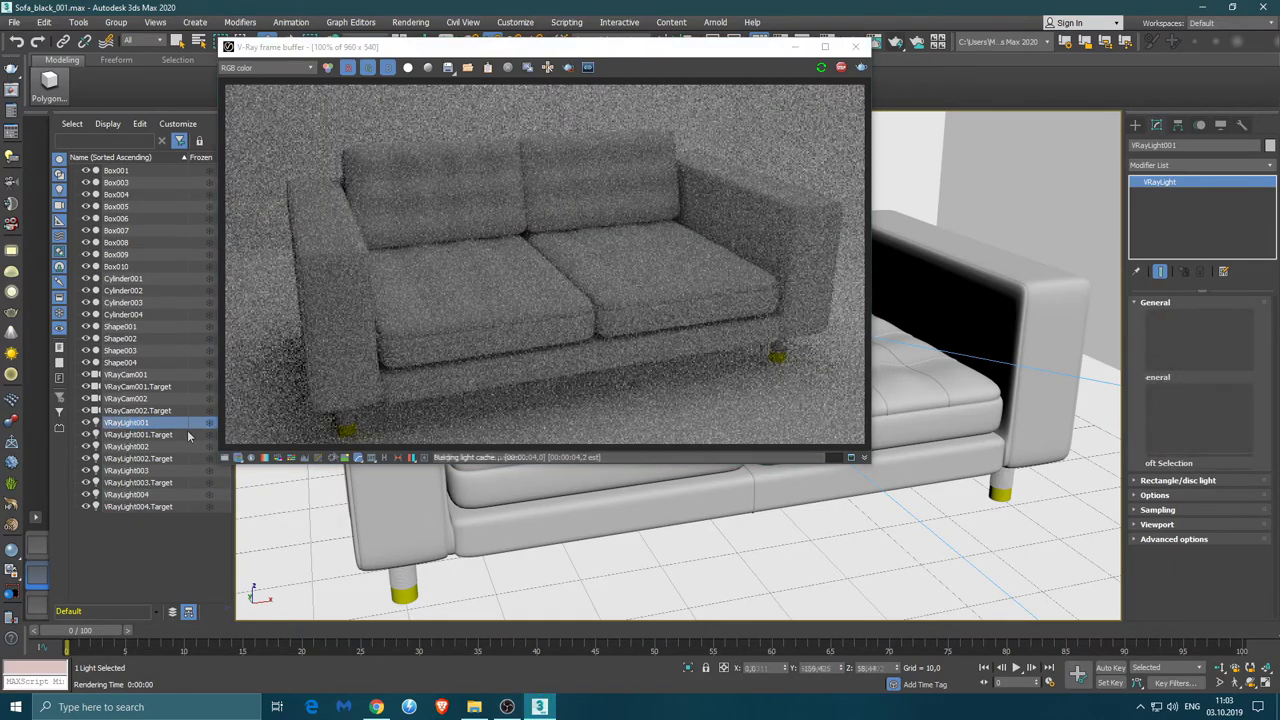
{"action": "double_click", "coordinate": [1214, 388]}
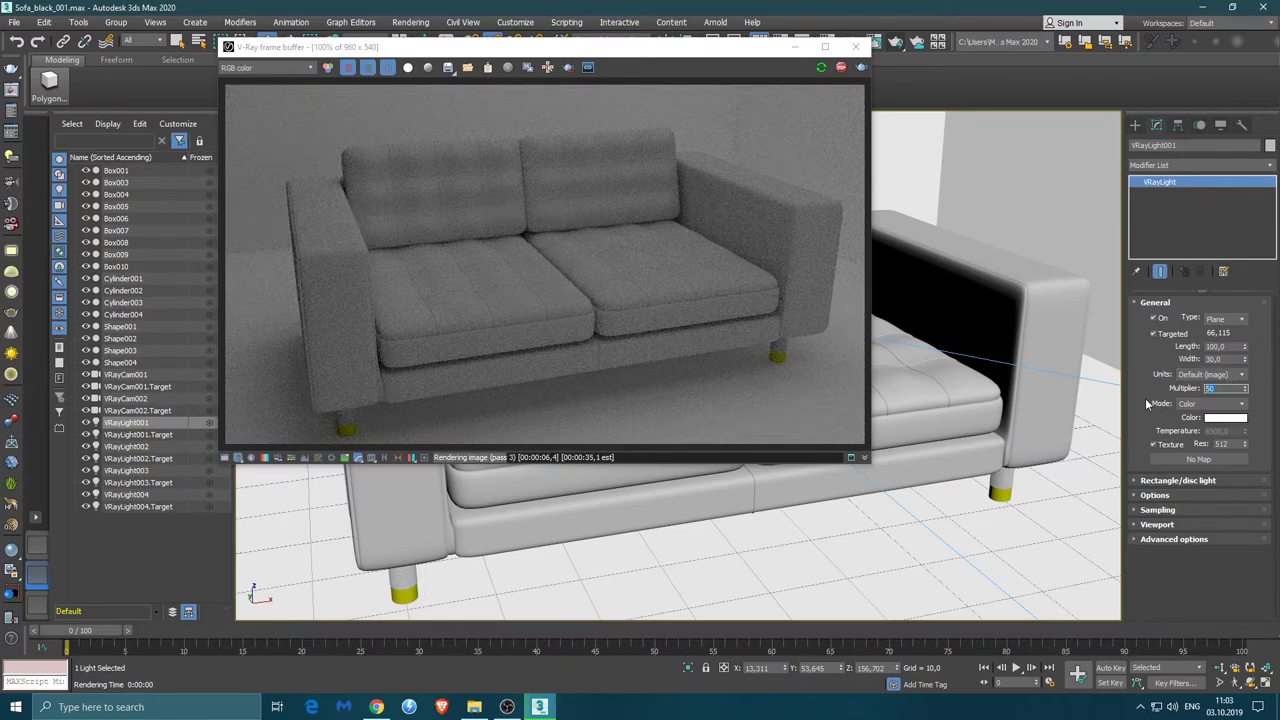
{"action": "left_click", "coordinate": [128, 447]}
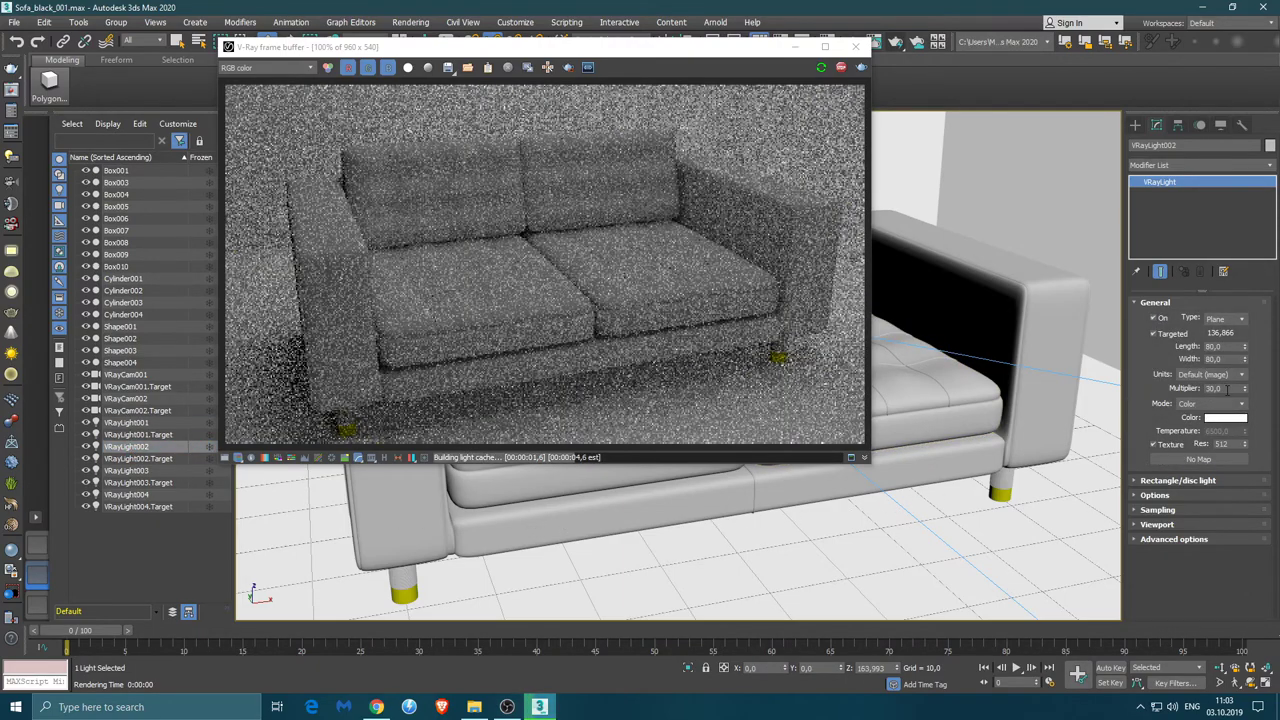
{"action": "left_click", "coordinate": [128, 470]}
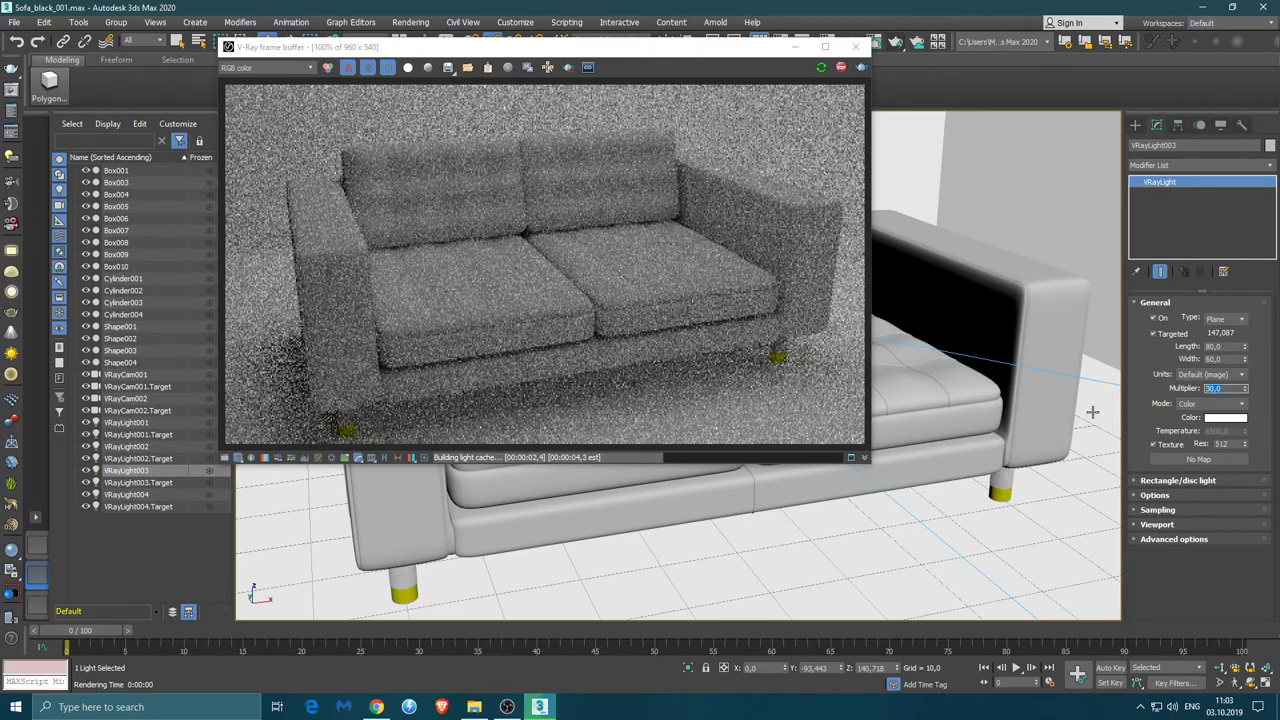
{"action": "type", "text": "50"}
{"action": "left_click", "coordinate": [1007, 440]}
{"action": "double_click", "coordinate": [1220, 388]}
{"action": "type", "text": "50"}
{"action": "key", "text": "Return"}
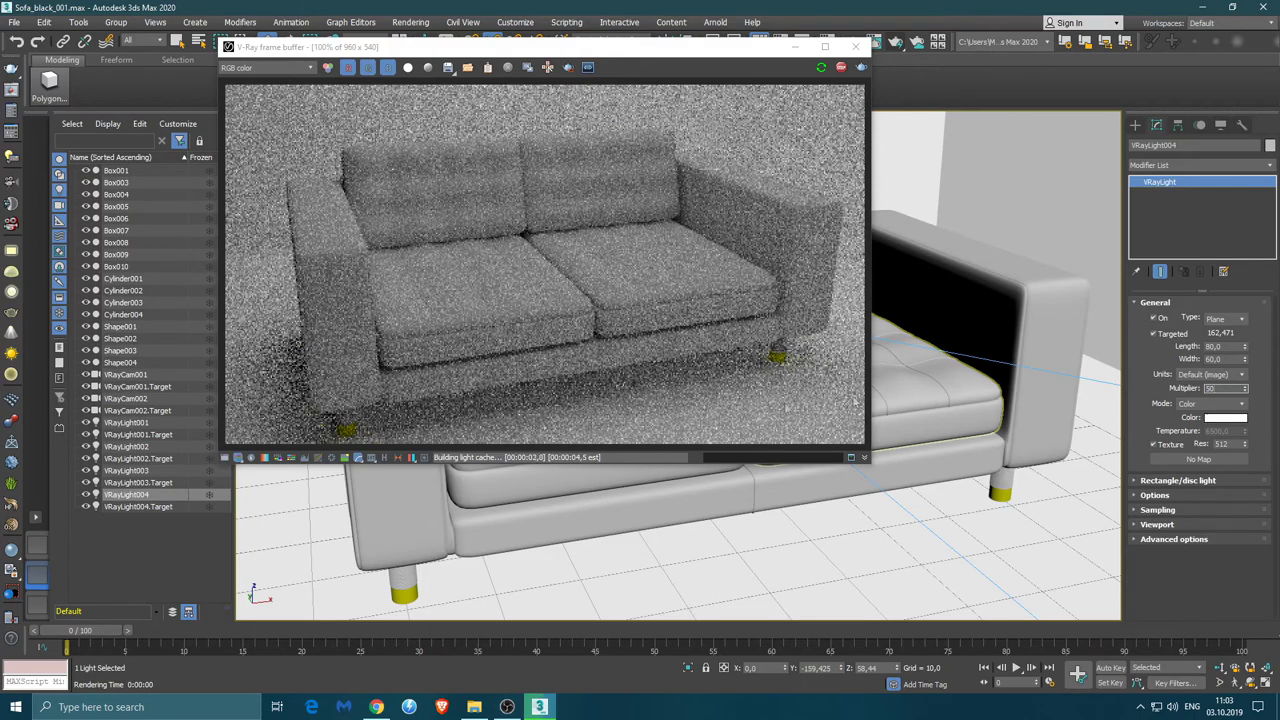
{"action": "left_click", "coordinate": [199, 530]}
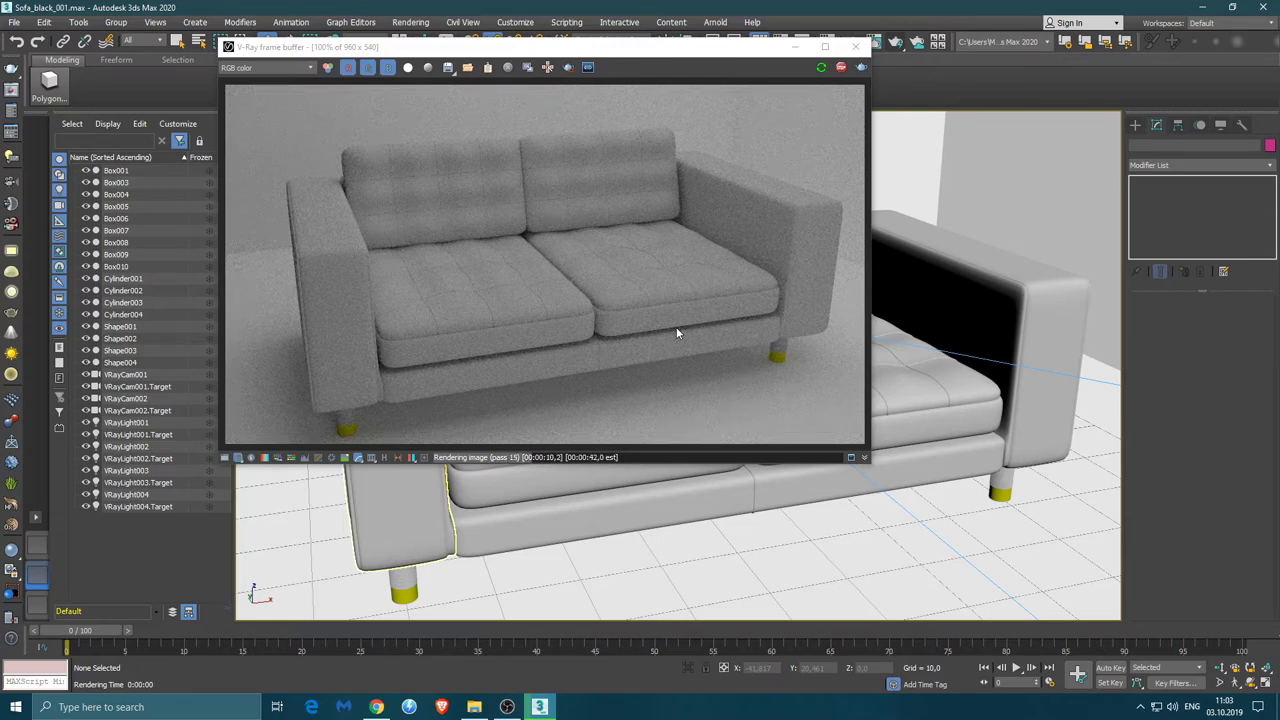
Set the multipliers of VRayLight001 and VRayLight003 to 70, then select VRayLight002's colour
{"action": "left_click", "coordinate": [825, 46]}
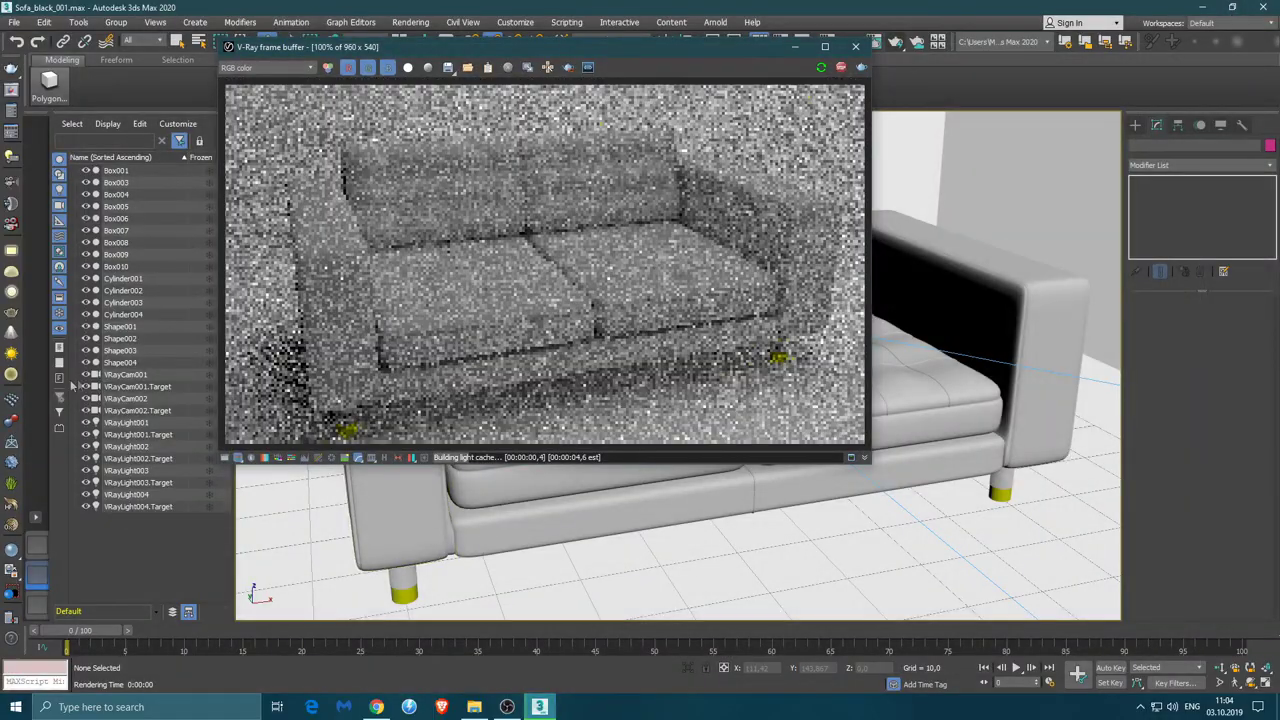
{"action": "left_click", "coordinate": [126, 422]}
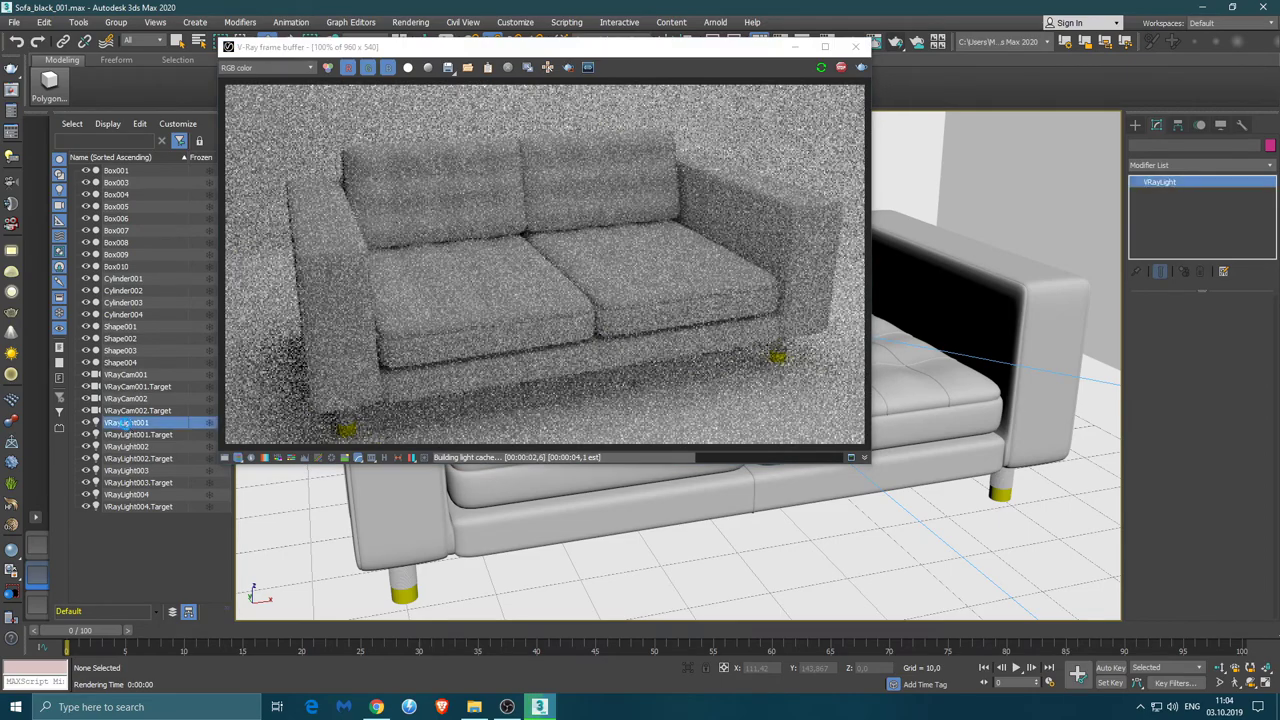
{"action": "double_click", "coordinate": [1215, 388]}
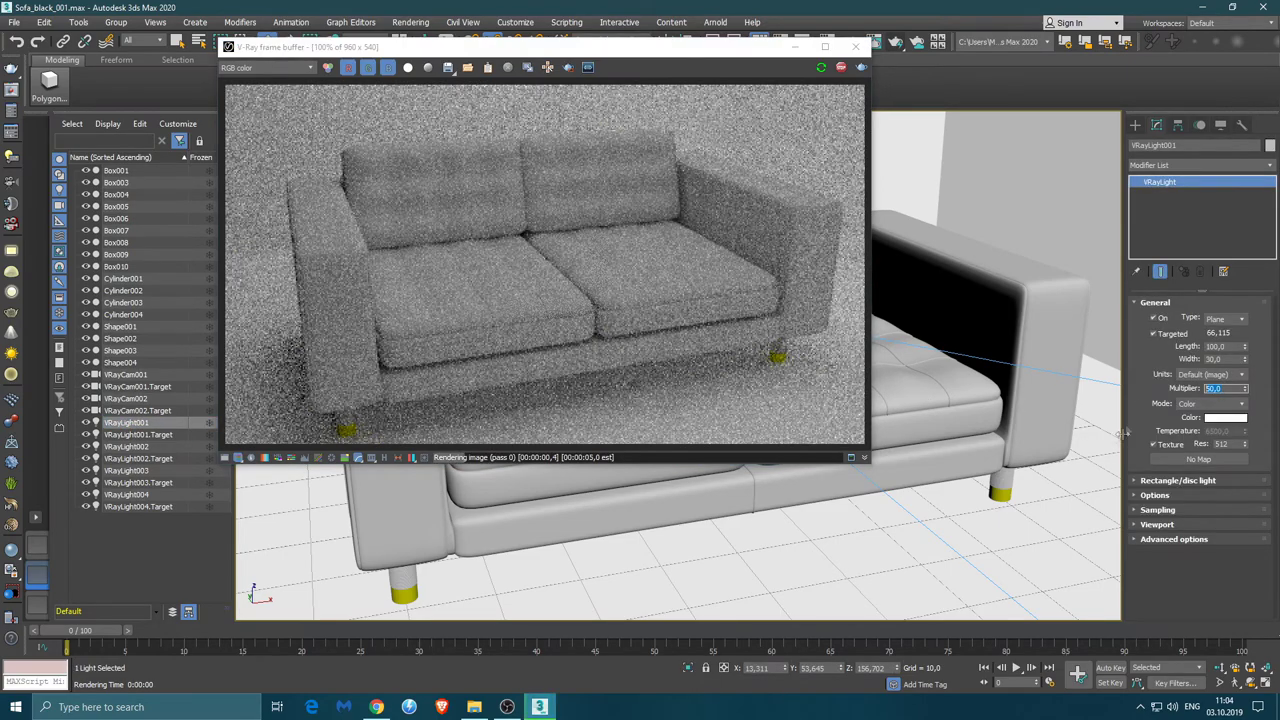
{"action": "type", "text": "70"}
{"action": "key", "text": "Return"}
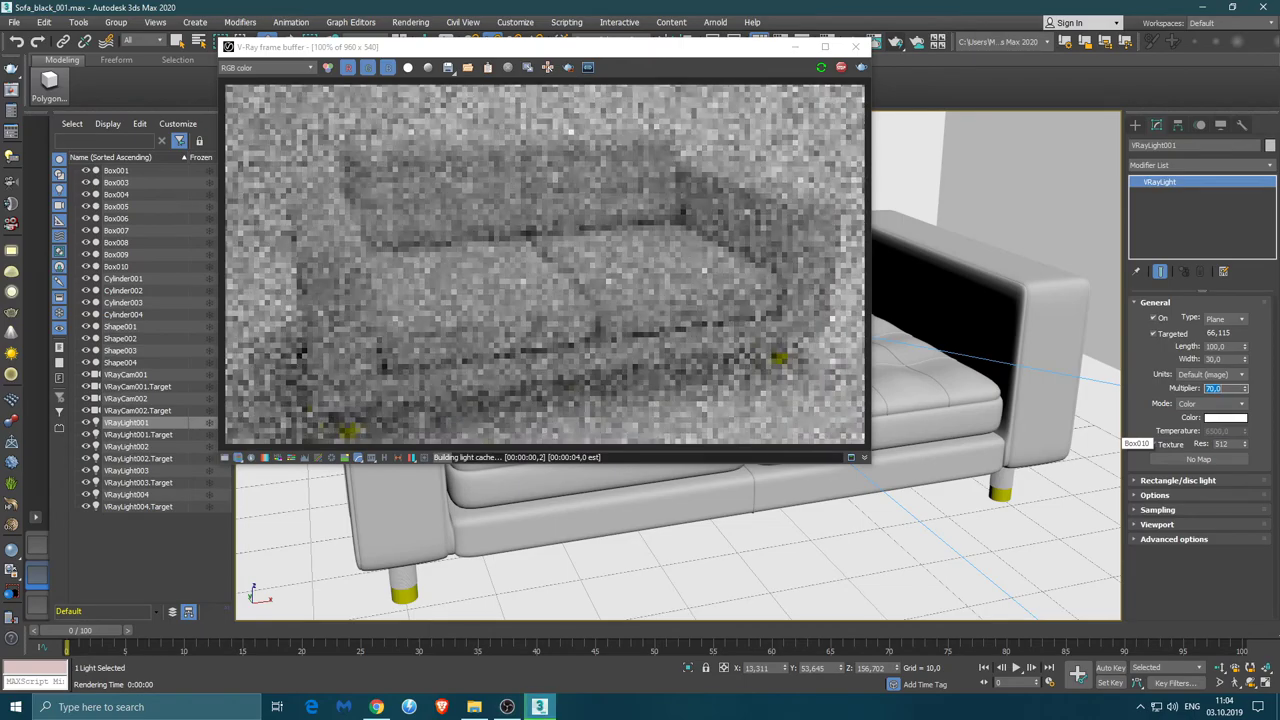
{"action": "left_click", "coordinate": [127, 471]}
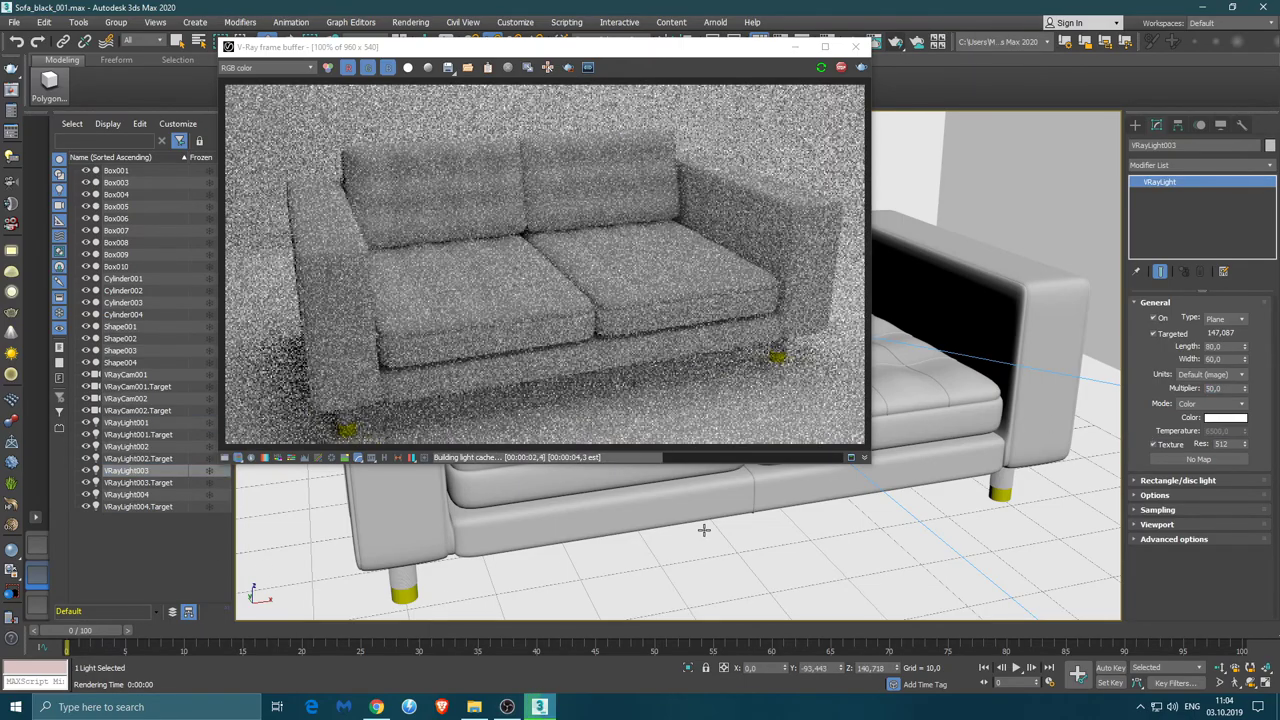
{"action": "double_click", "coordinate": [1215, 388]}
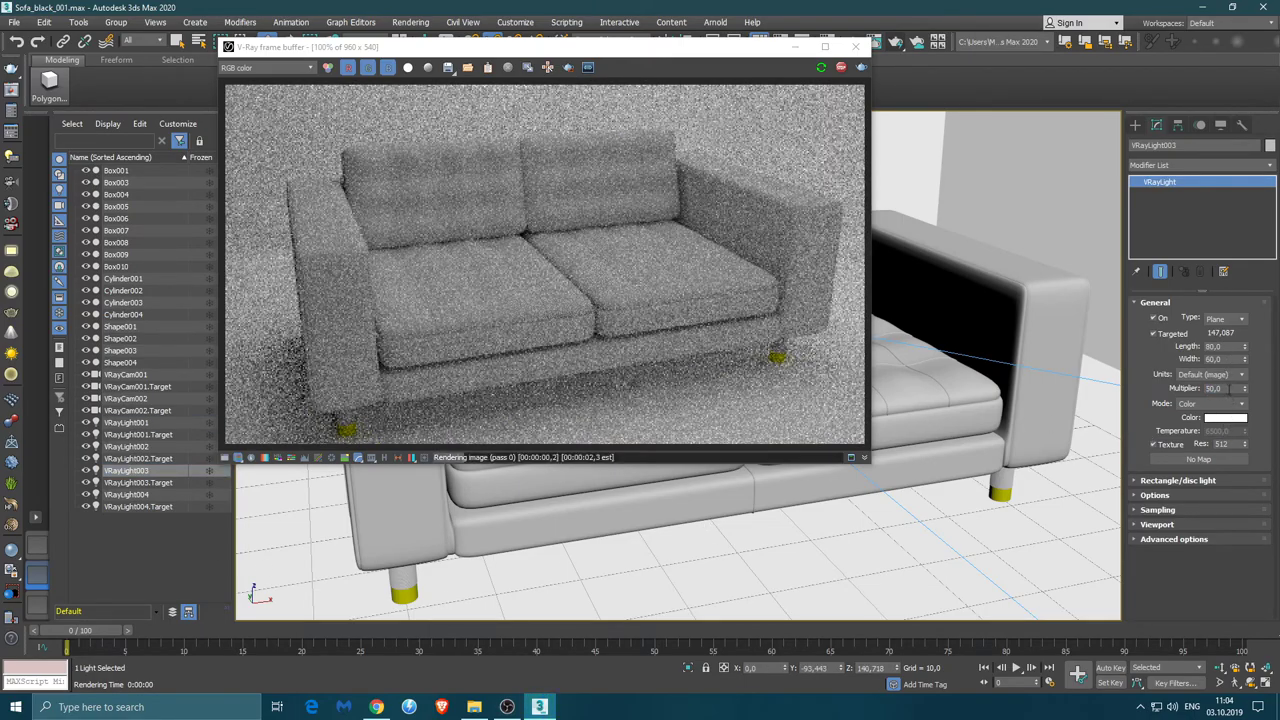
{"action": "type", "text": "70"}
{"action": "key", "text": "Return"}
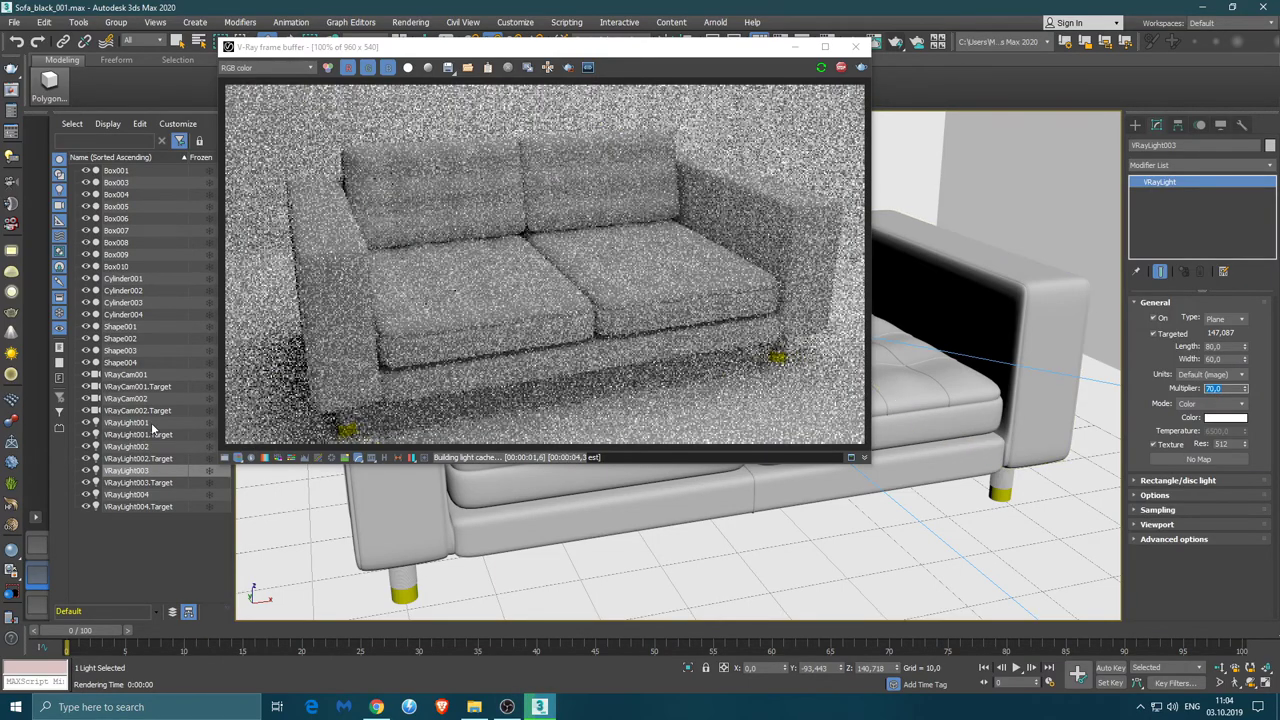
{"action": "left_click", "coordinate": [126, 446]}
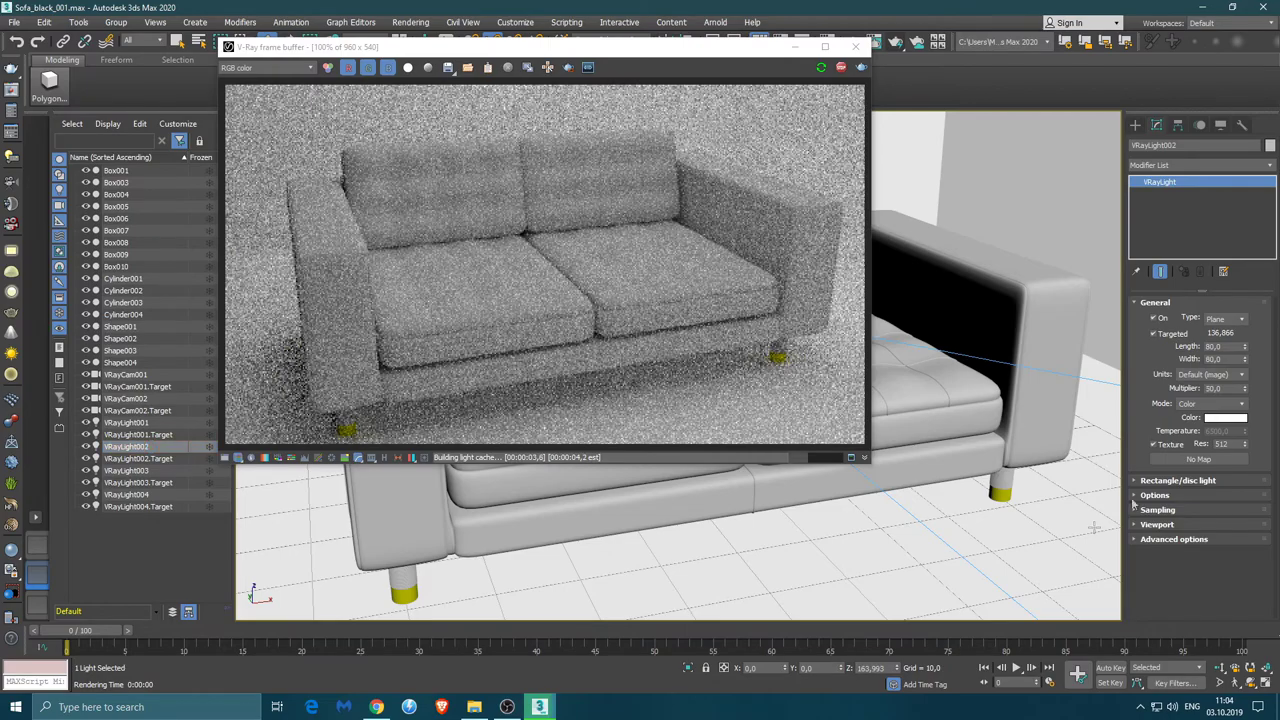
{"action": "left_click", "coordinate": [1226, 417]}
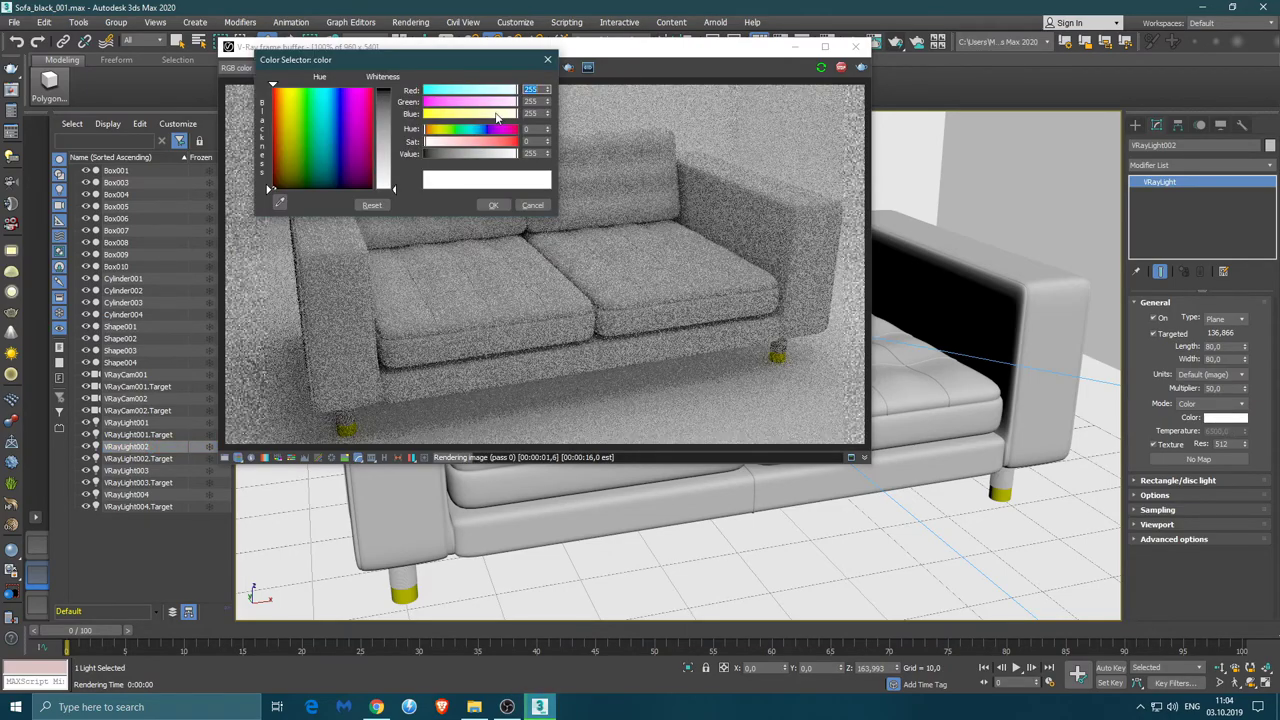
Tint VRayLight002 pale yellow and VRayLight003 a slightly whitened pale cyan
{"action": "left_click", "coordinate": [289, 88]}
{"action": "left_click_drag", "start_coordinate": [394, 188], "coordinate": [394, 160]}
{"action": "left_click", "coordinate": [494, 206]}
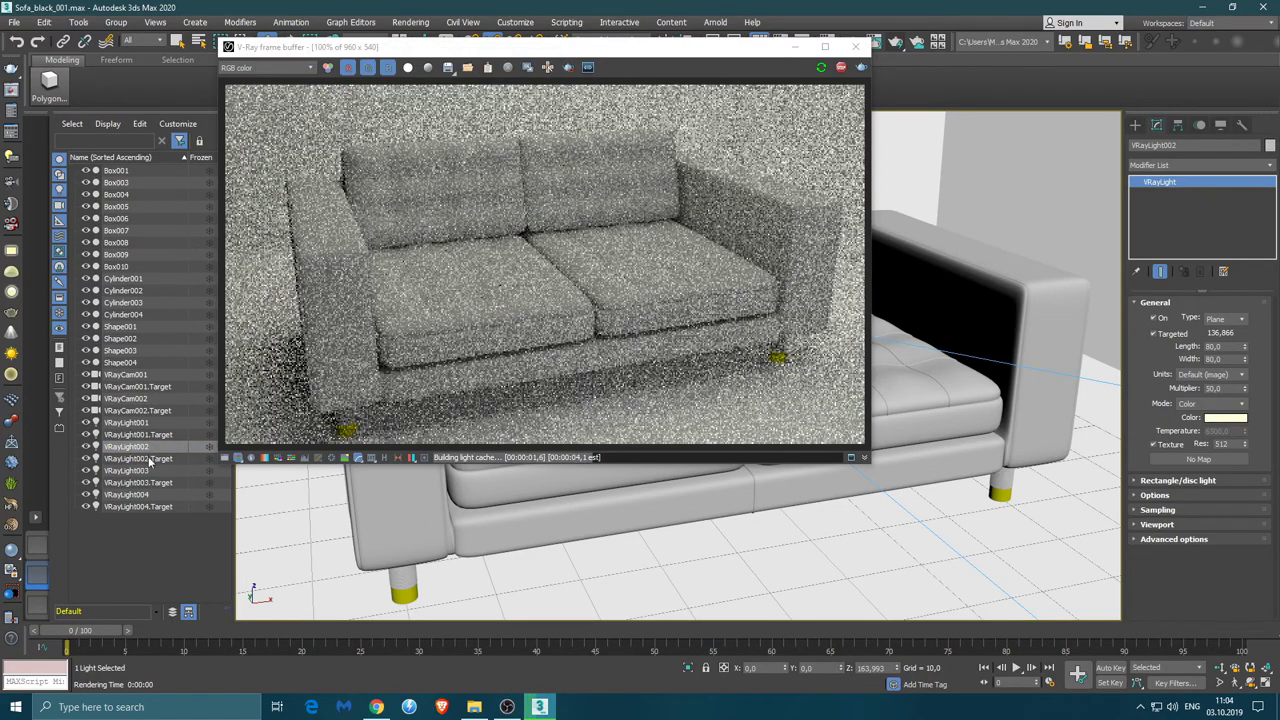
{"action": "left_click", "coordinate": [128, 470]}
{"action": "left_click", "coordinate": [1226, 417]}
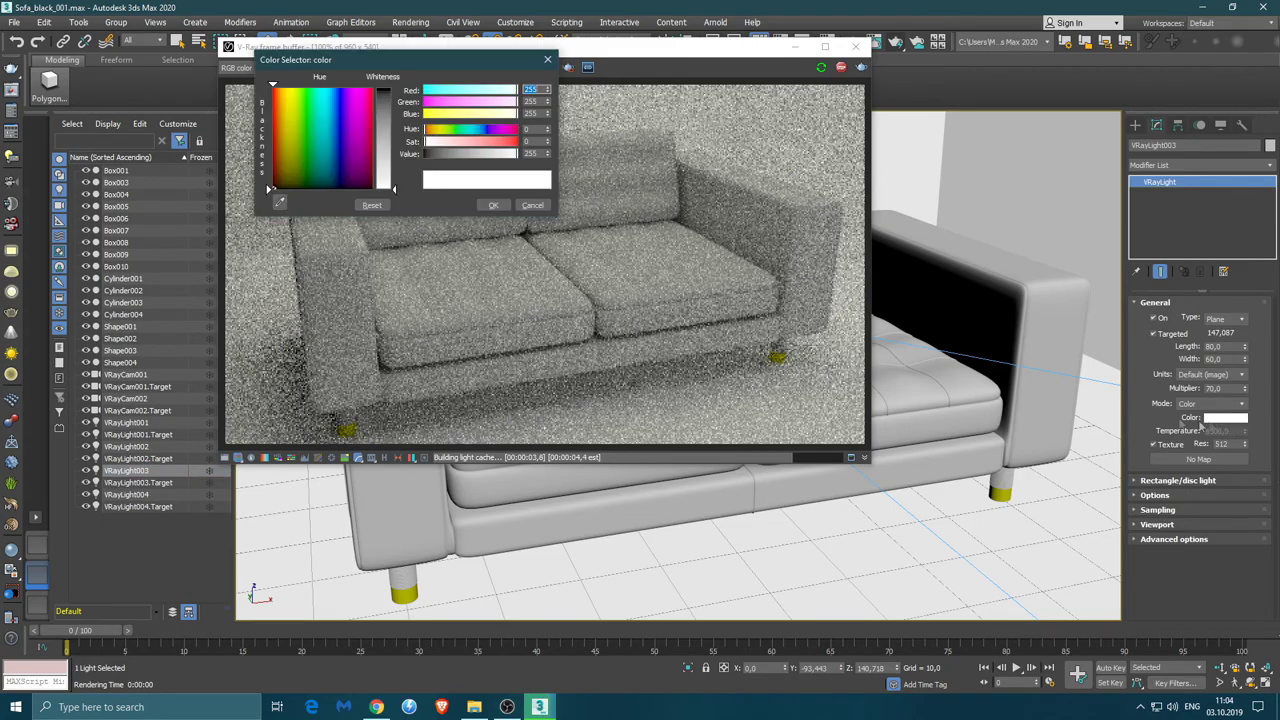
{"action": "left_click_drag", "start_coordinate": [394, 188], "coordinate": [394, 160]}
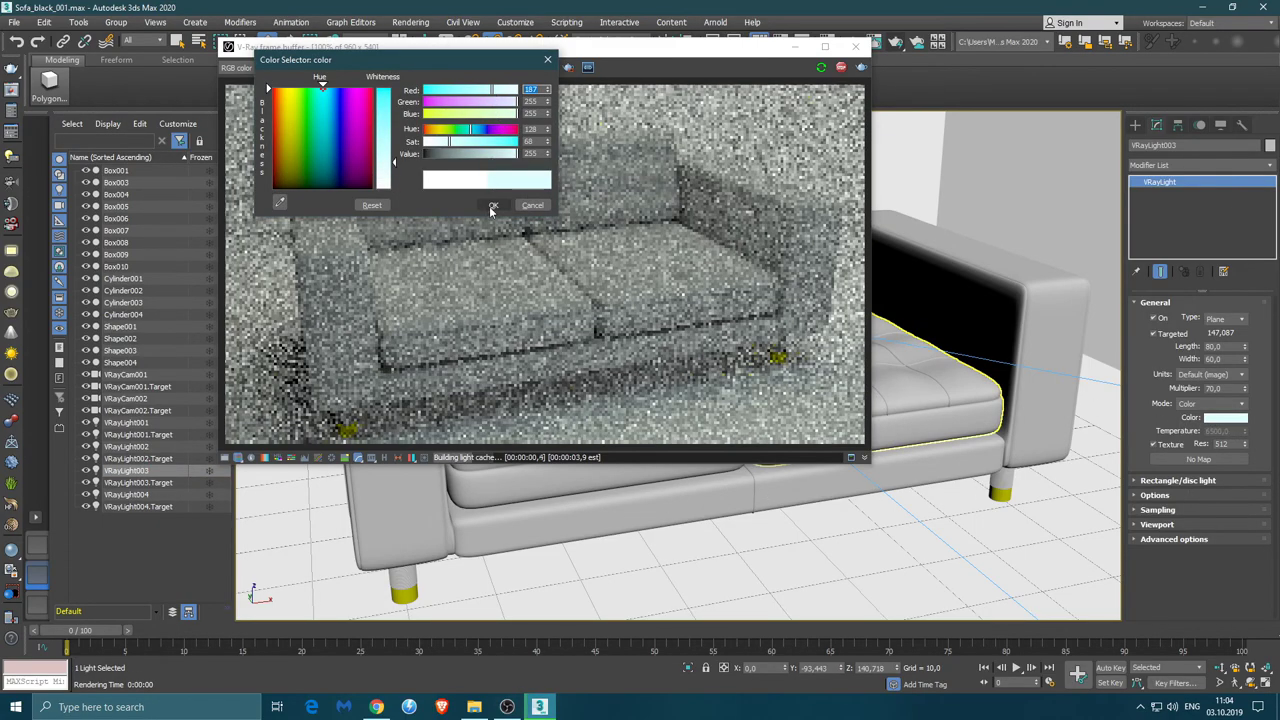
{"action": "left_click", "coordinate": [321, 84]}
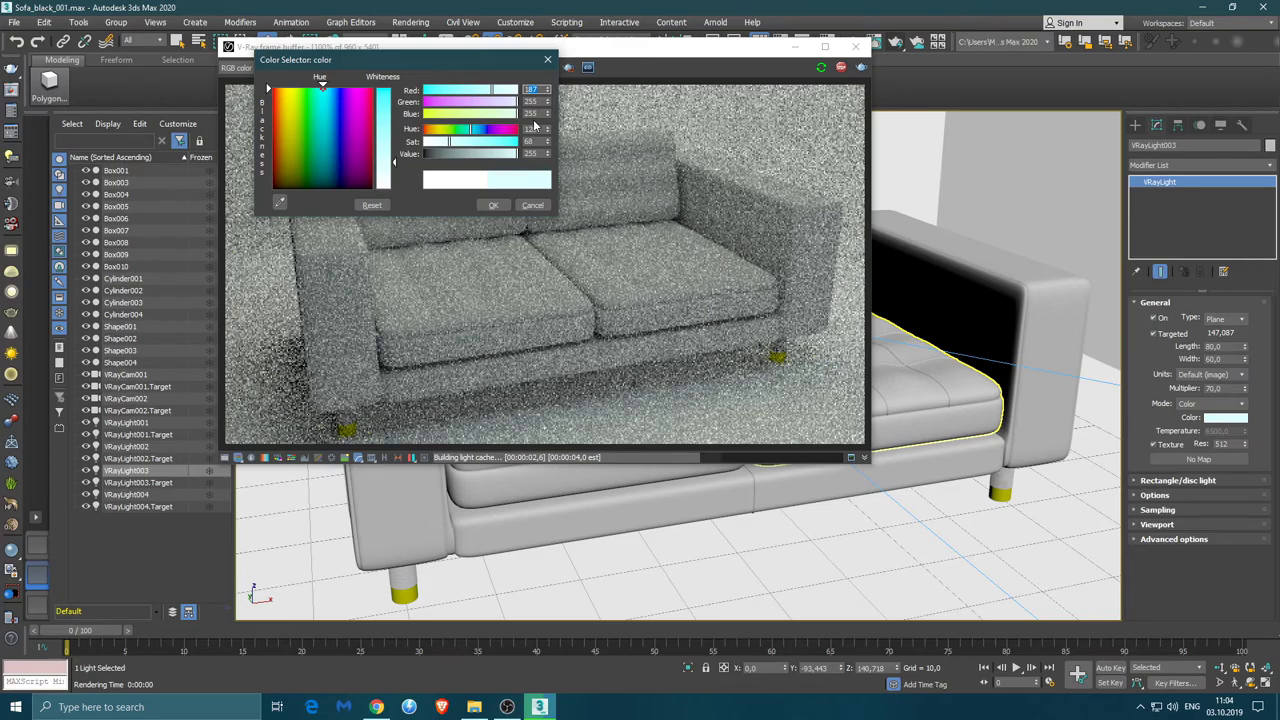
{"action": "left_click_drag", "start_coordinate": [394, 160], "coordinate": [394, 163]}
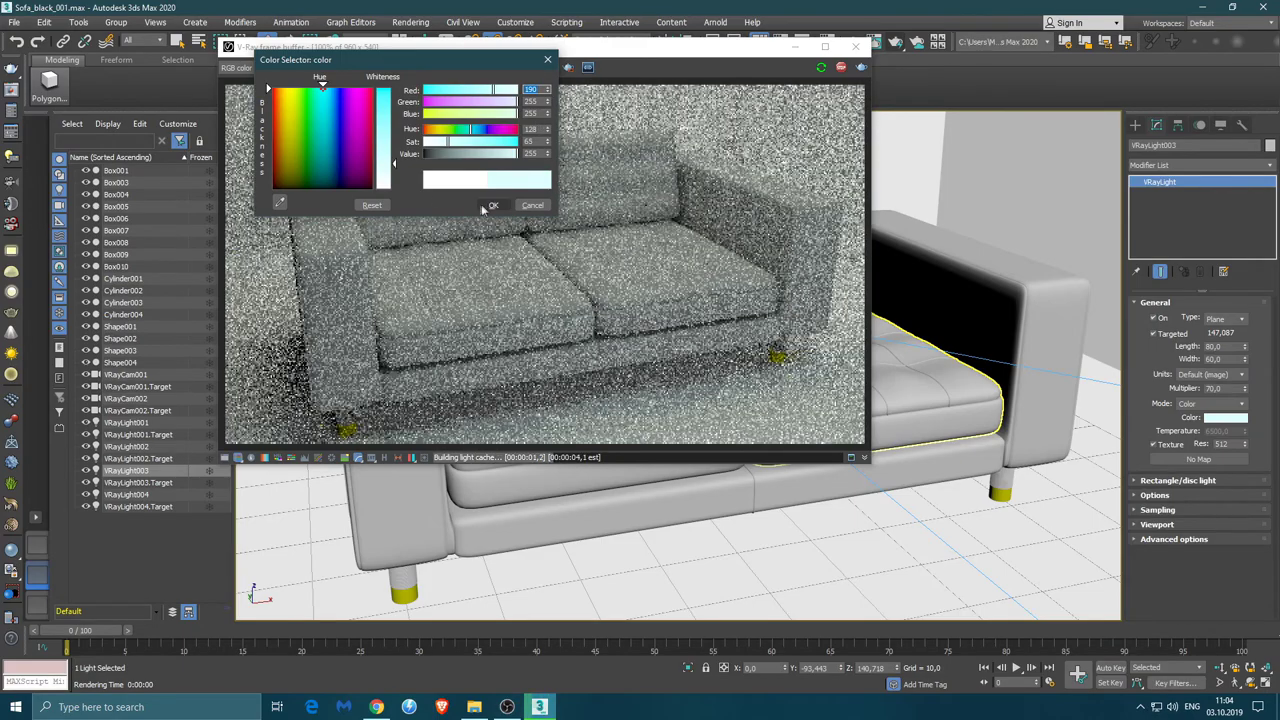
{"action": "left_click", "coordinate": [493, 204]}
Give VRayLight004 the same pale cyan and VRayLight001 a pale warm yellow
{"action": "left_click", "coordinate": [126, 494]}
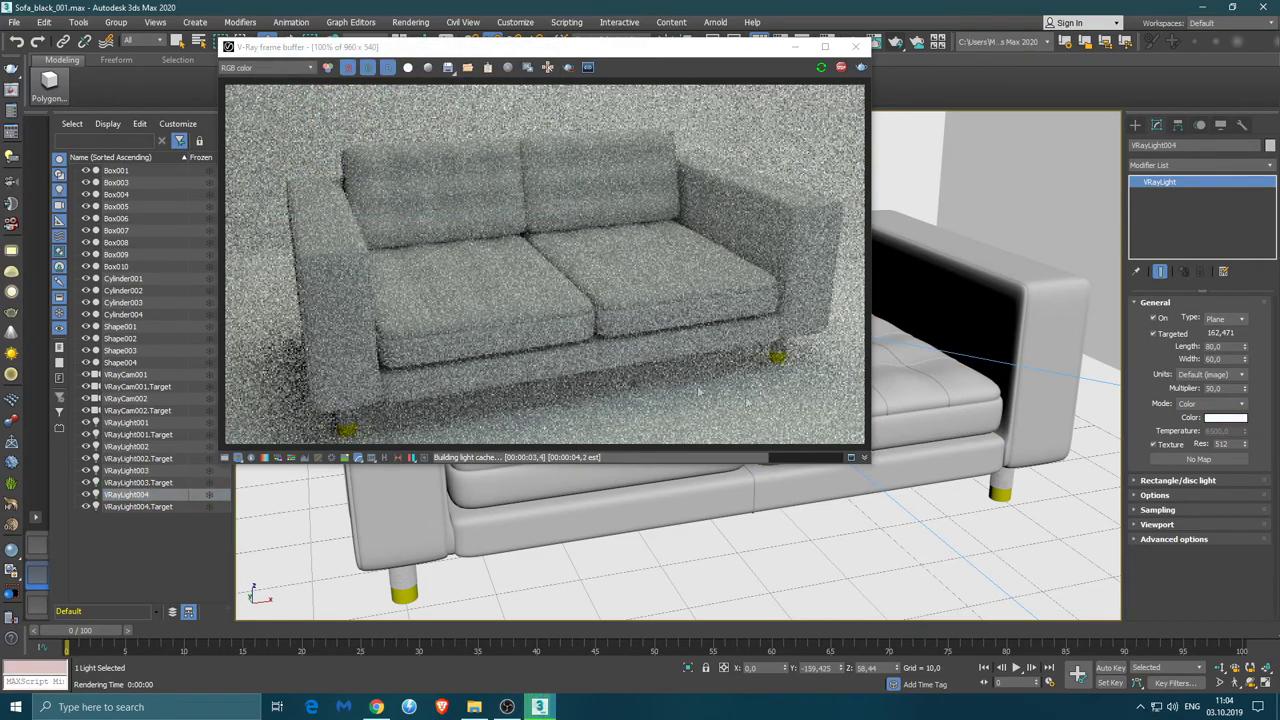
{"action": "left_click", "coordinate": [1217, 418]}
{"action": "type", "text": "190"}
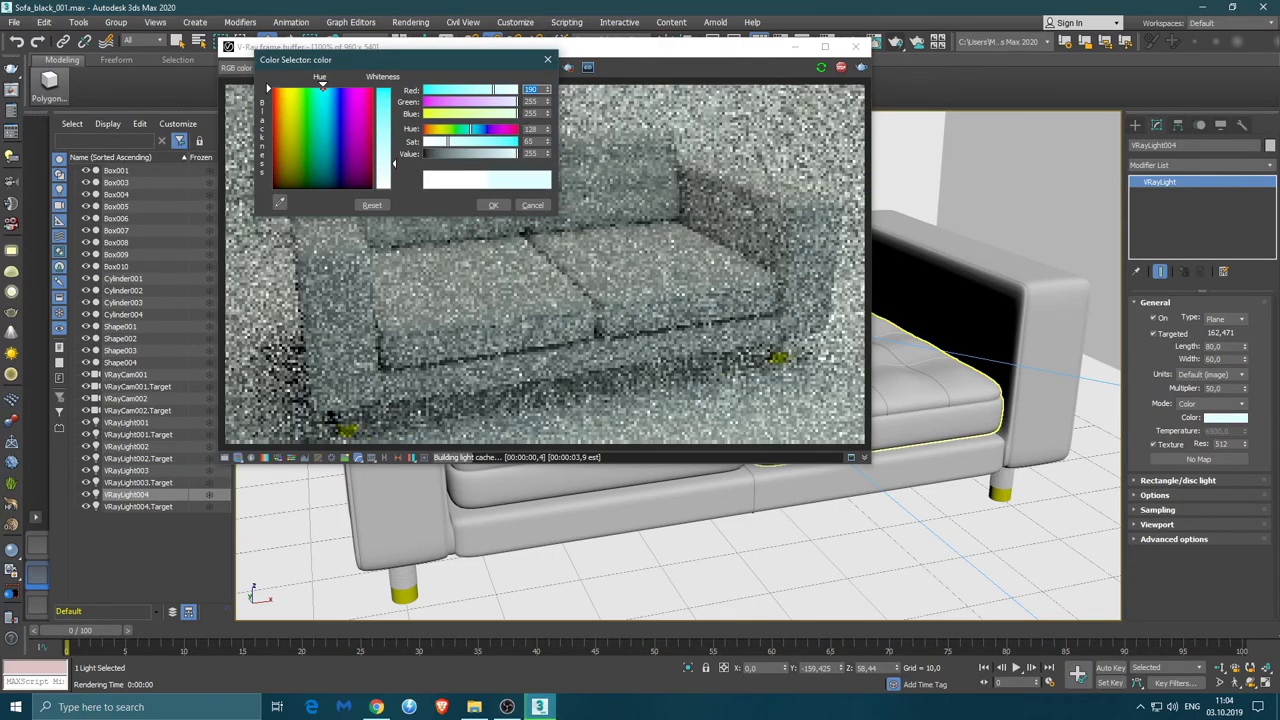
{"action": "left_click", "coordinate": [493, 204]}
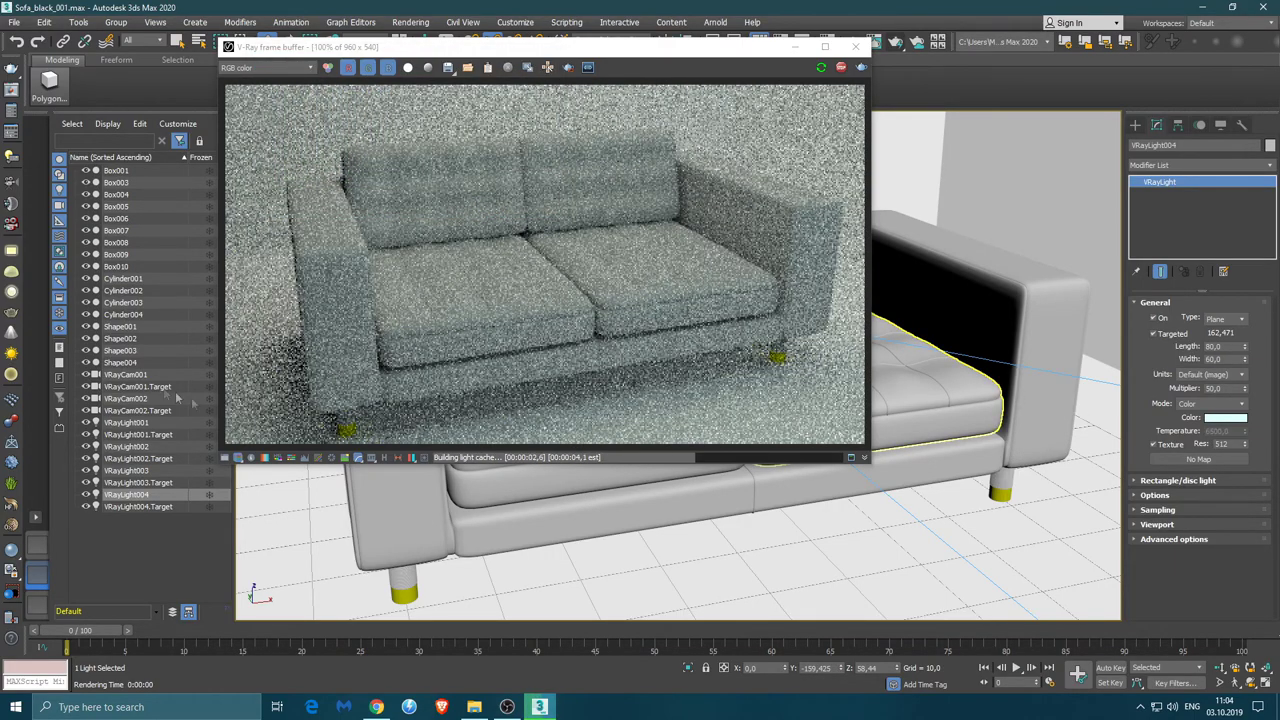
{"action": "left_click", "coordinate": [128, 424]}
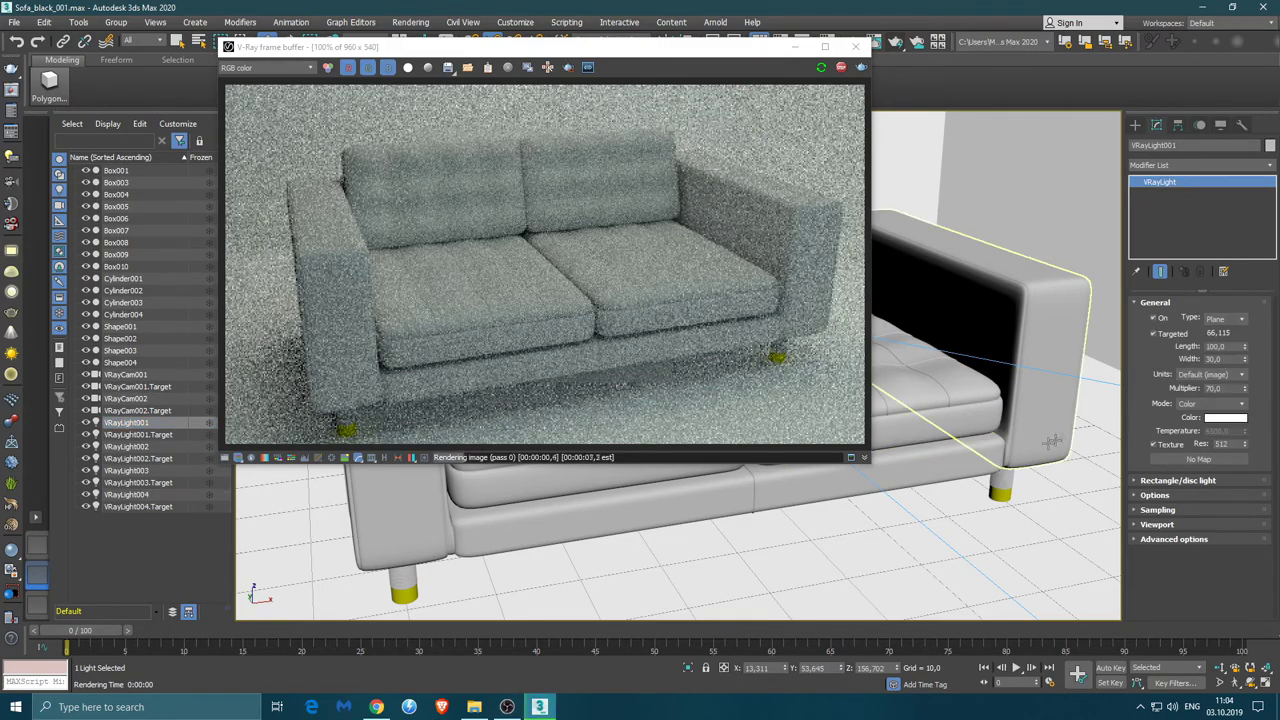
{"action": "left_click", "coordinate": [1226, 417]}
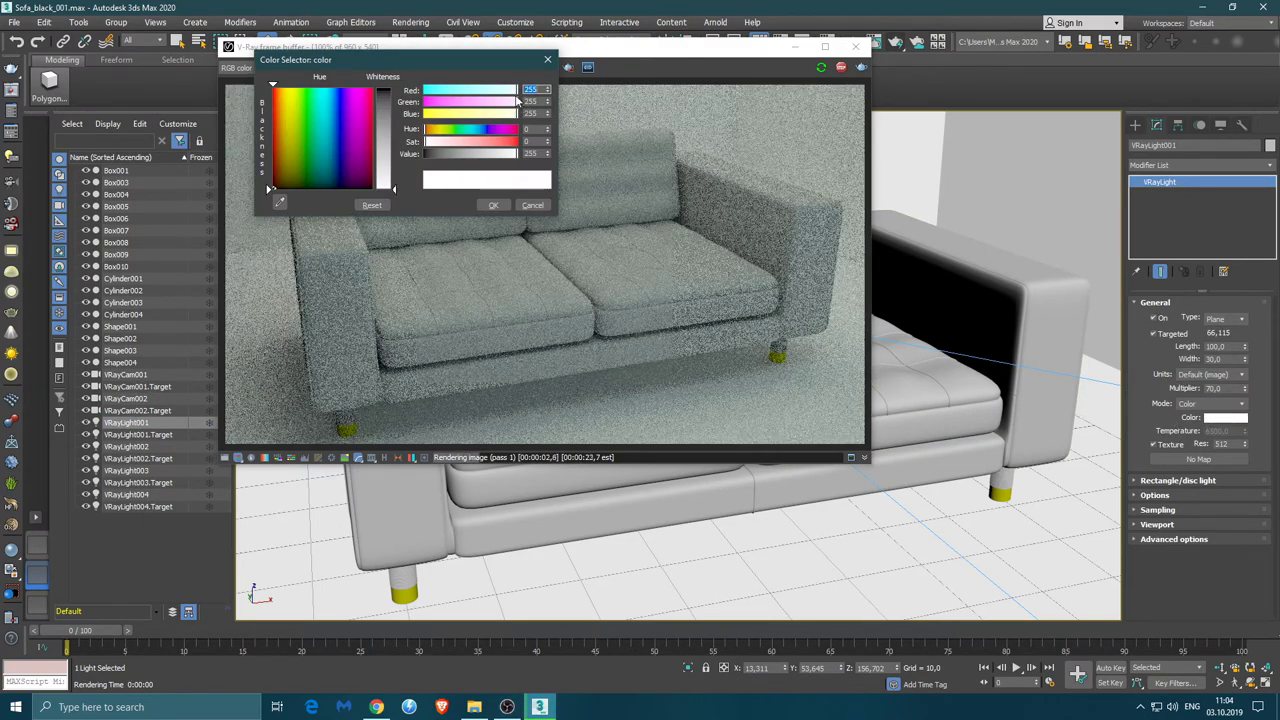
{"action": "left_click_drag", "start_coordinate": [509, 120], "coordinate": [499, 116]}
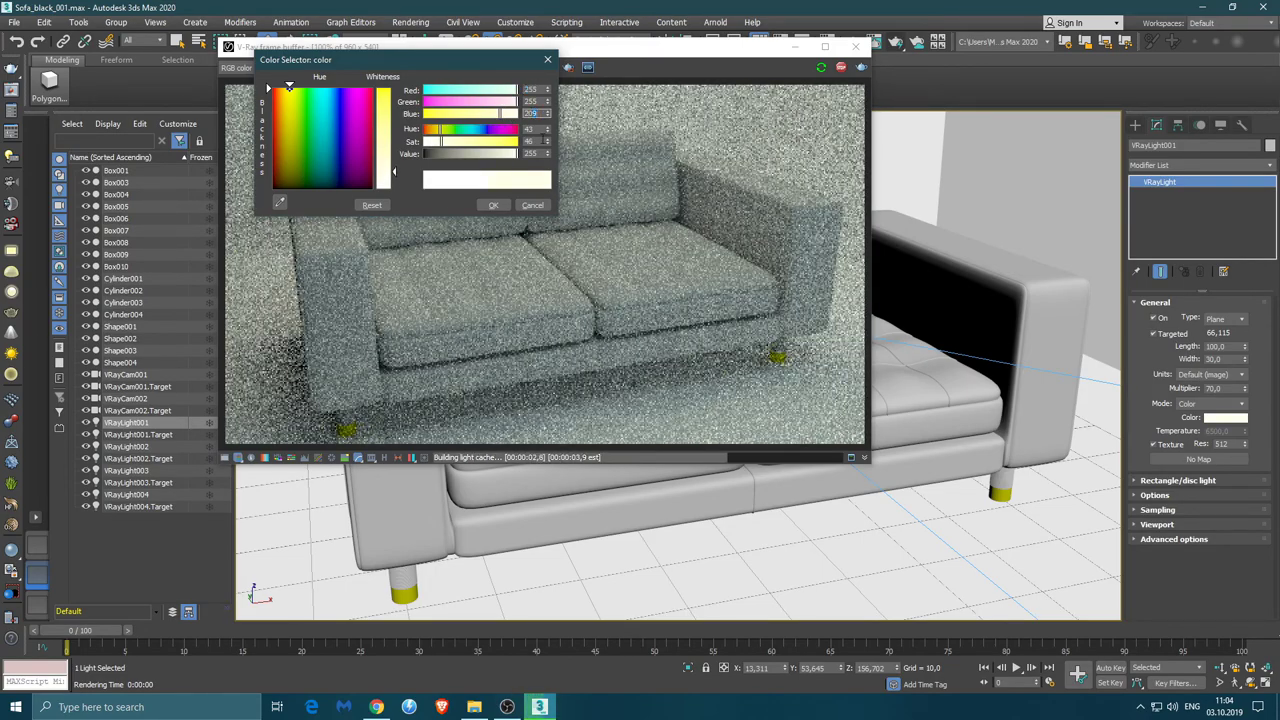
{"action": "left_click", "coordinate": [545, 143]}
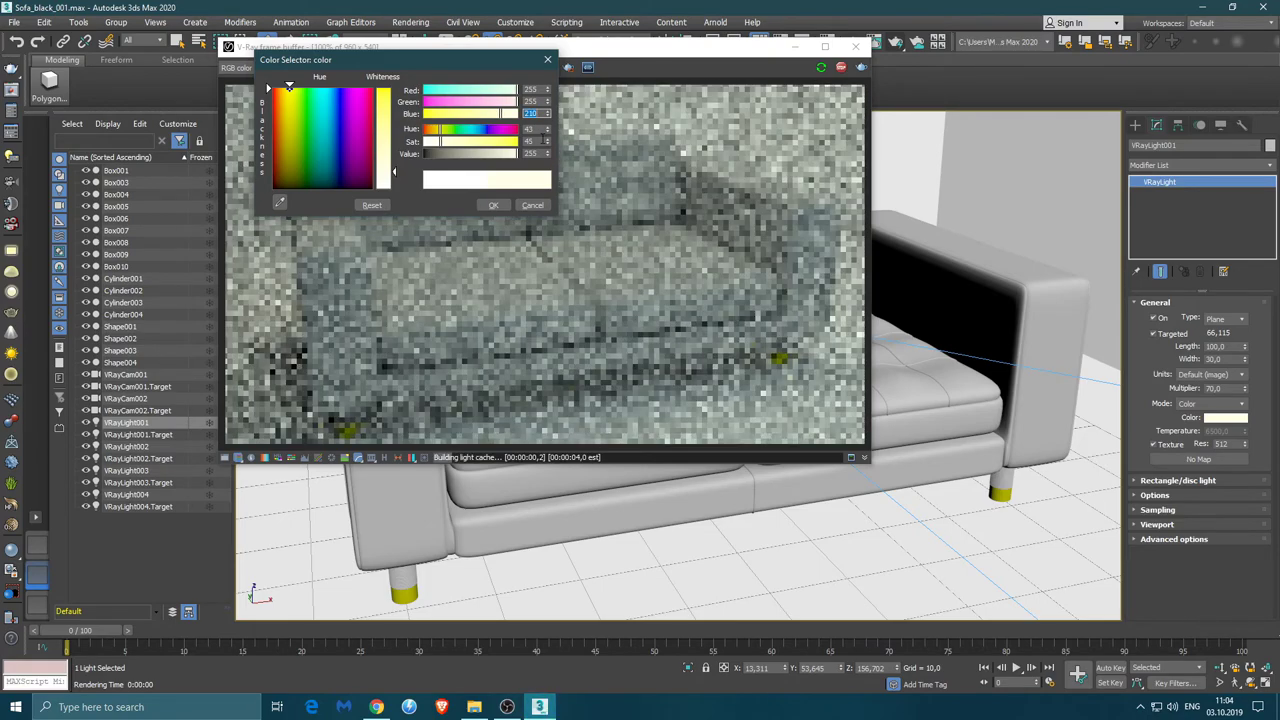
{"action": "left_click", "coordinate": [493, 205]}
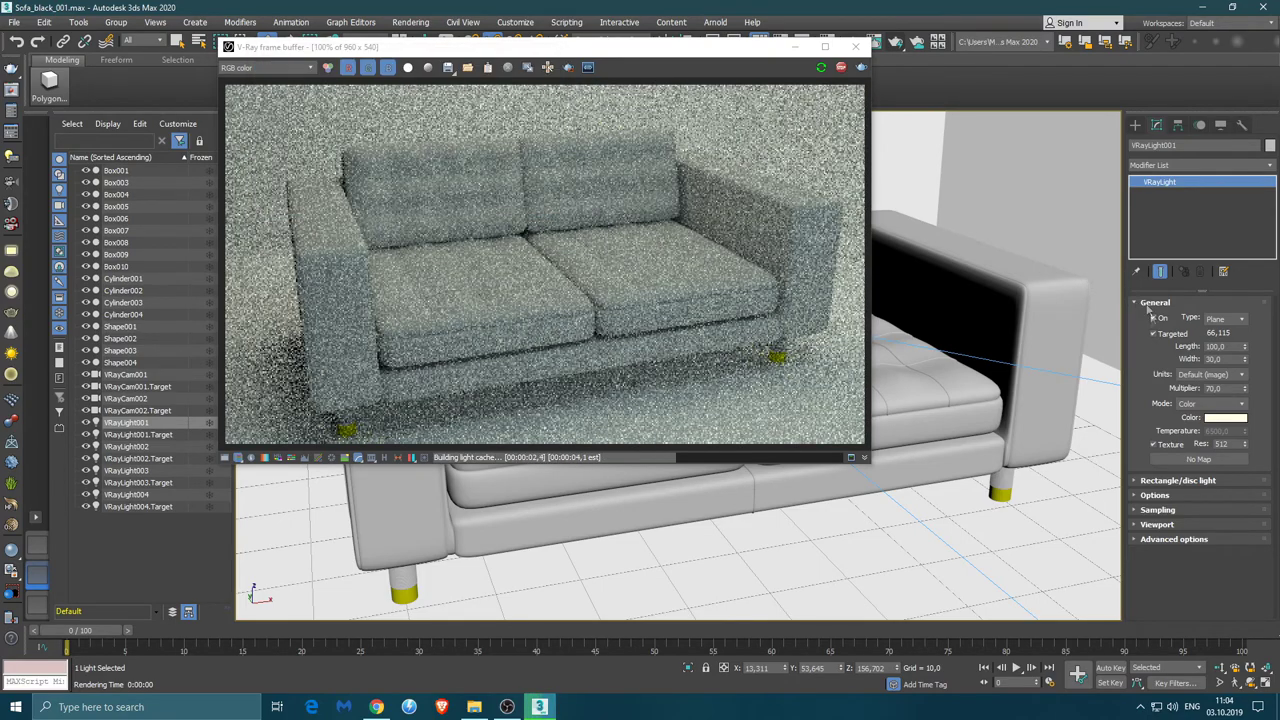
Make VRayLight002's yellow slightly paler and enlarge the render to full screen
{"action": "left_click", "coordinate": [136, 496]}
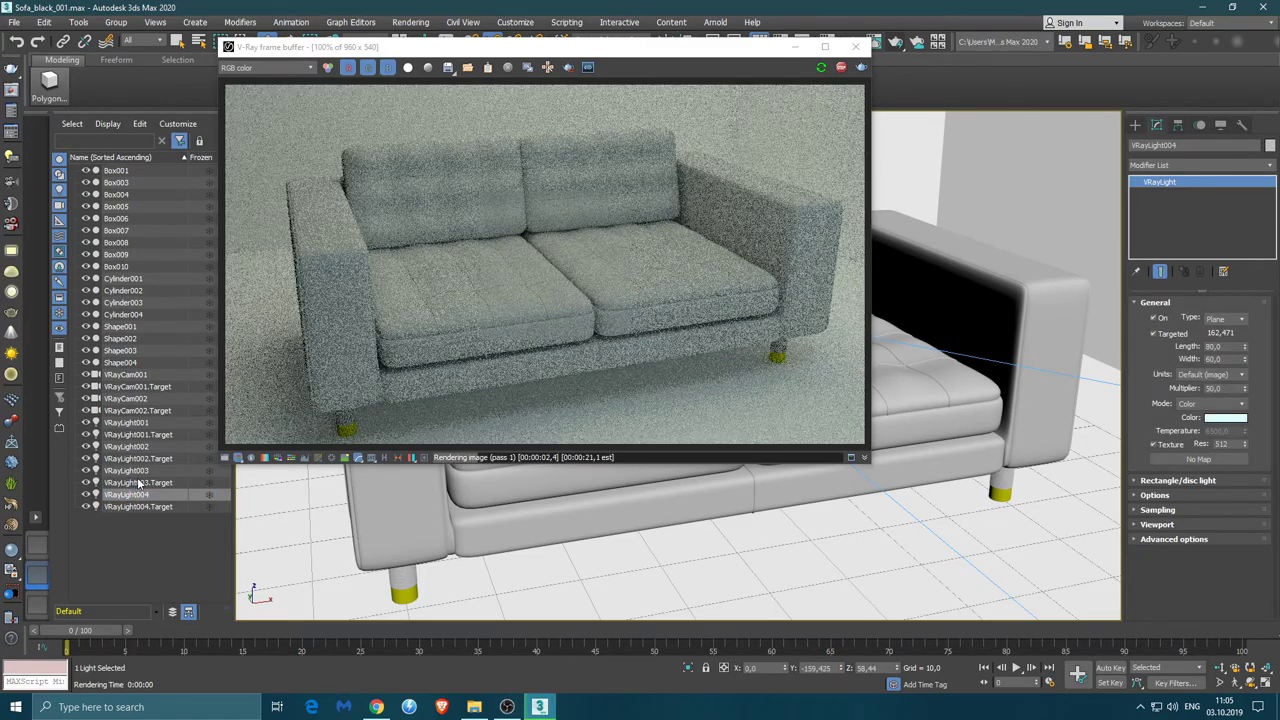
{"action": "left_click", "coordinate": [136, 472]}
{"action": "left_click", "coordinate": [145, 446]}
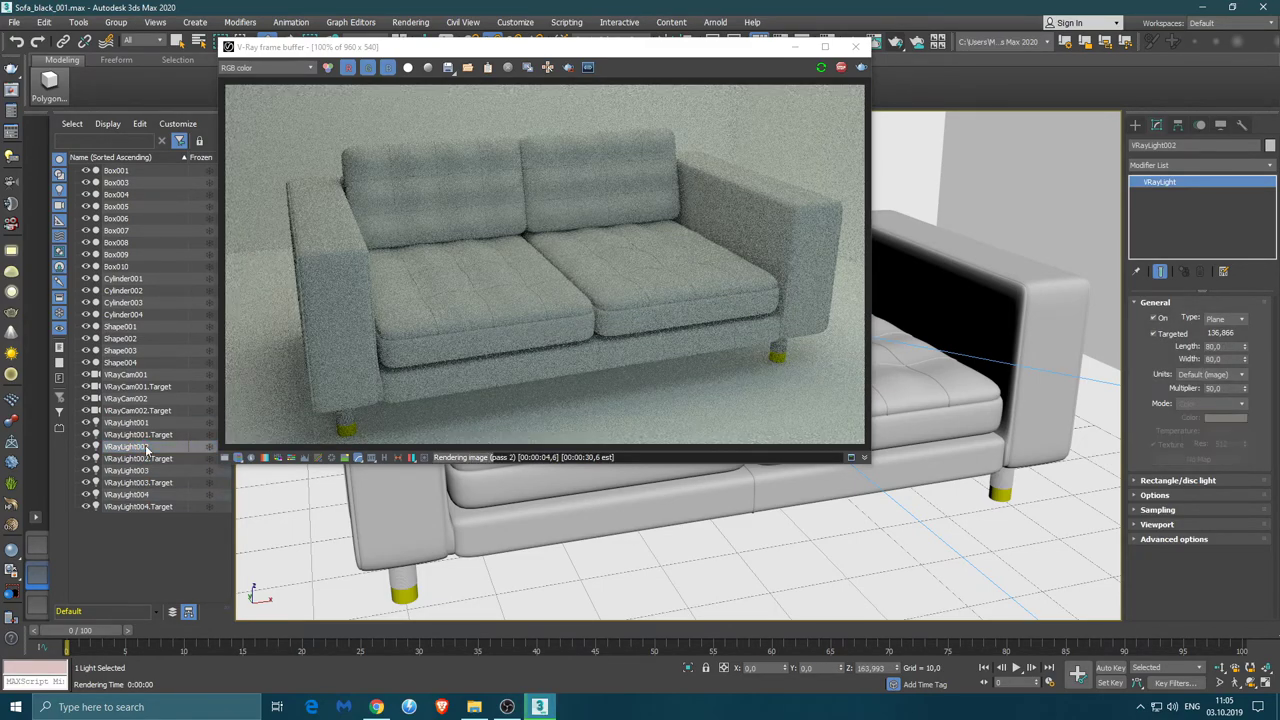
{"action": "left_click", "coordinate": [1234, 418]}
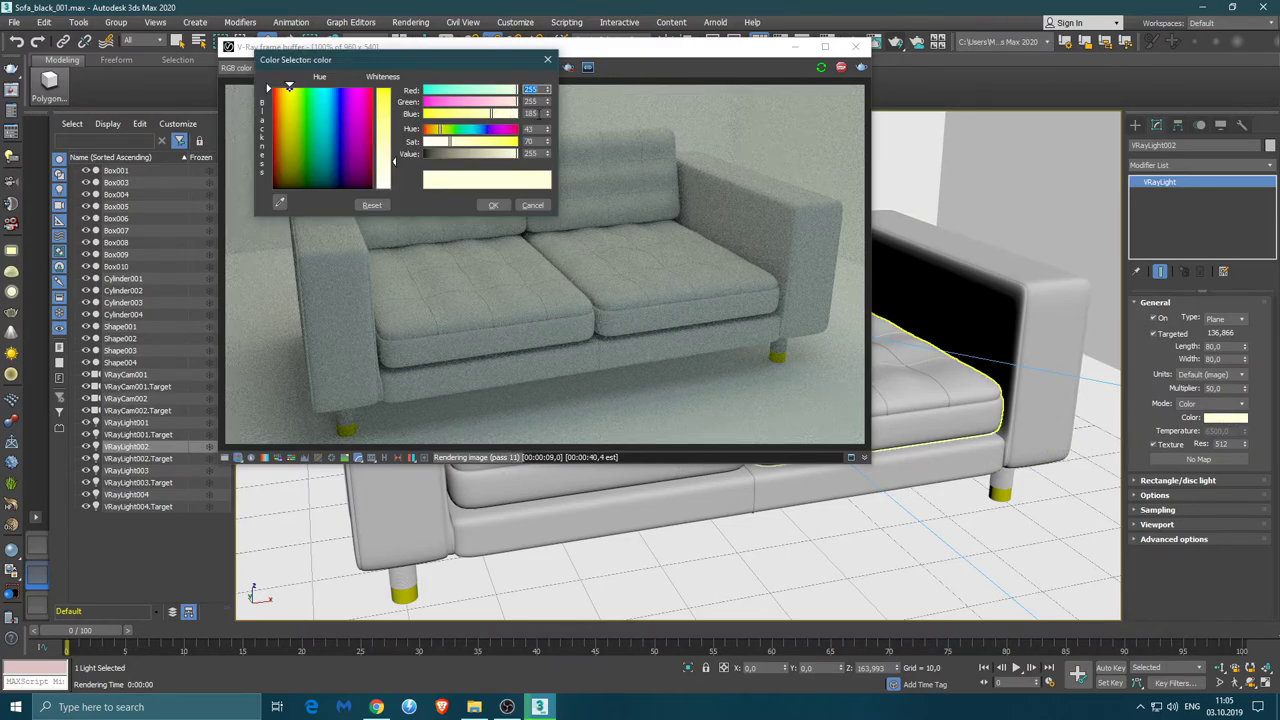
{"action": "left_click", "coordinate": [547, 112]}
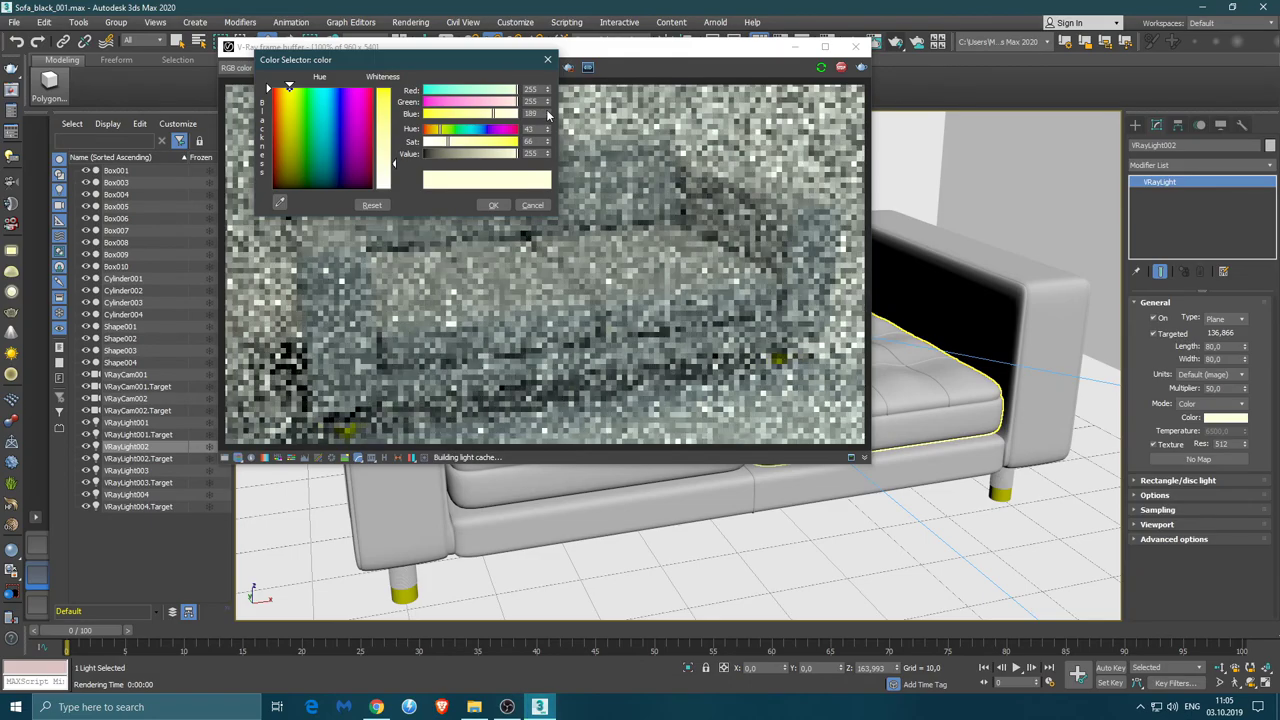
{"action": "left_click", "coordinate": [496, 205]}
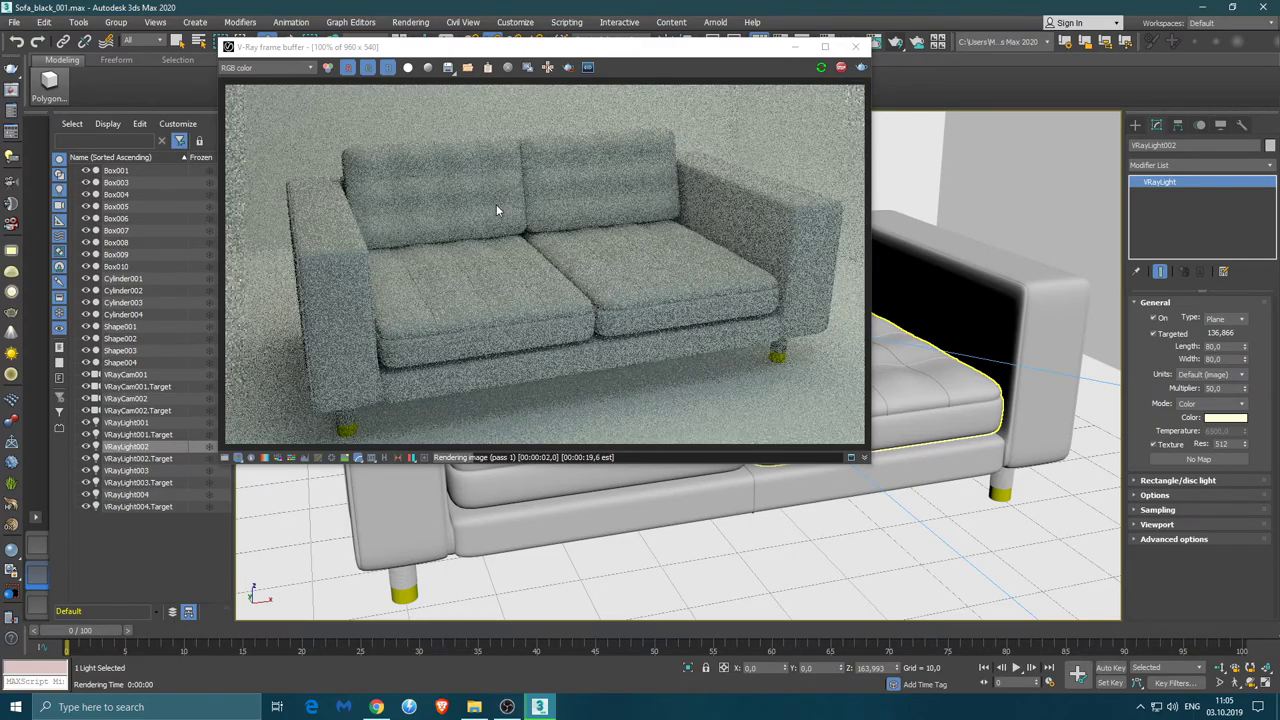
{"action": "left_click", "coordinate": [824, 46]}
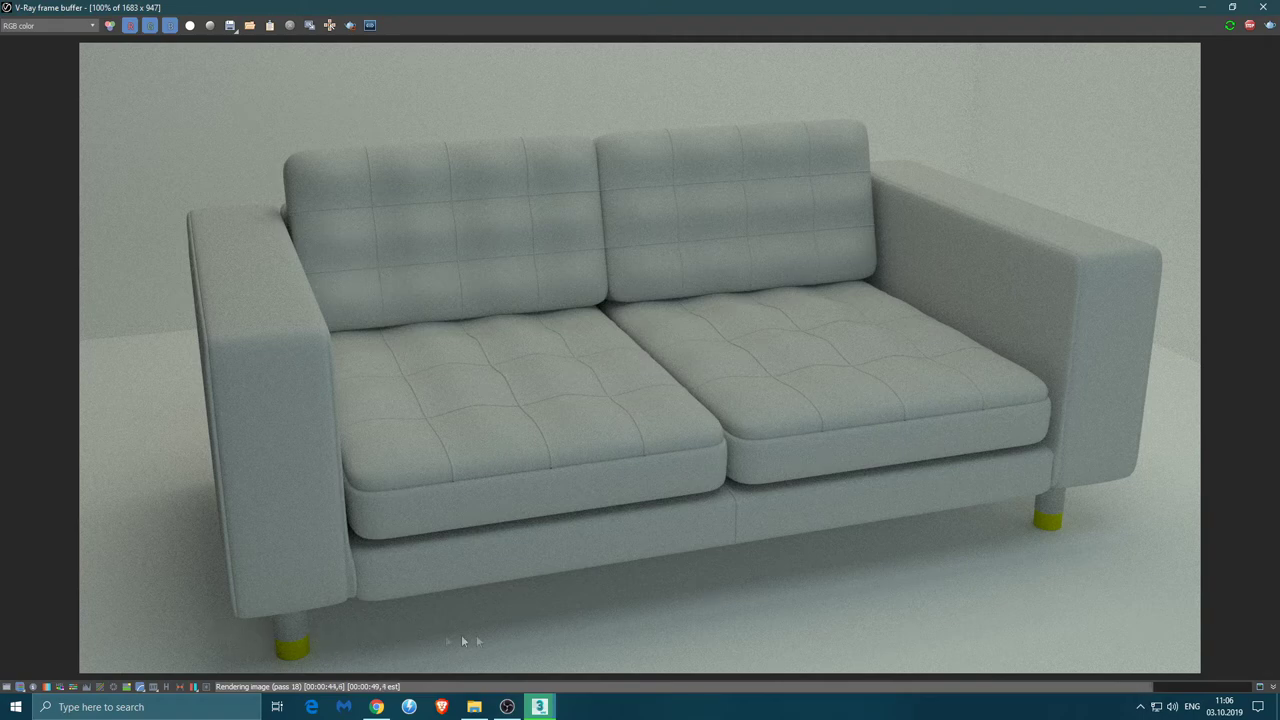
Stop the full-size 1683×947 interactive render and close the V-Ray frame buffer
{"action": "left_click", "coordinate": [1249, 25]}
{"action": "left_click", "coordinate": [1263, 7]}
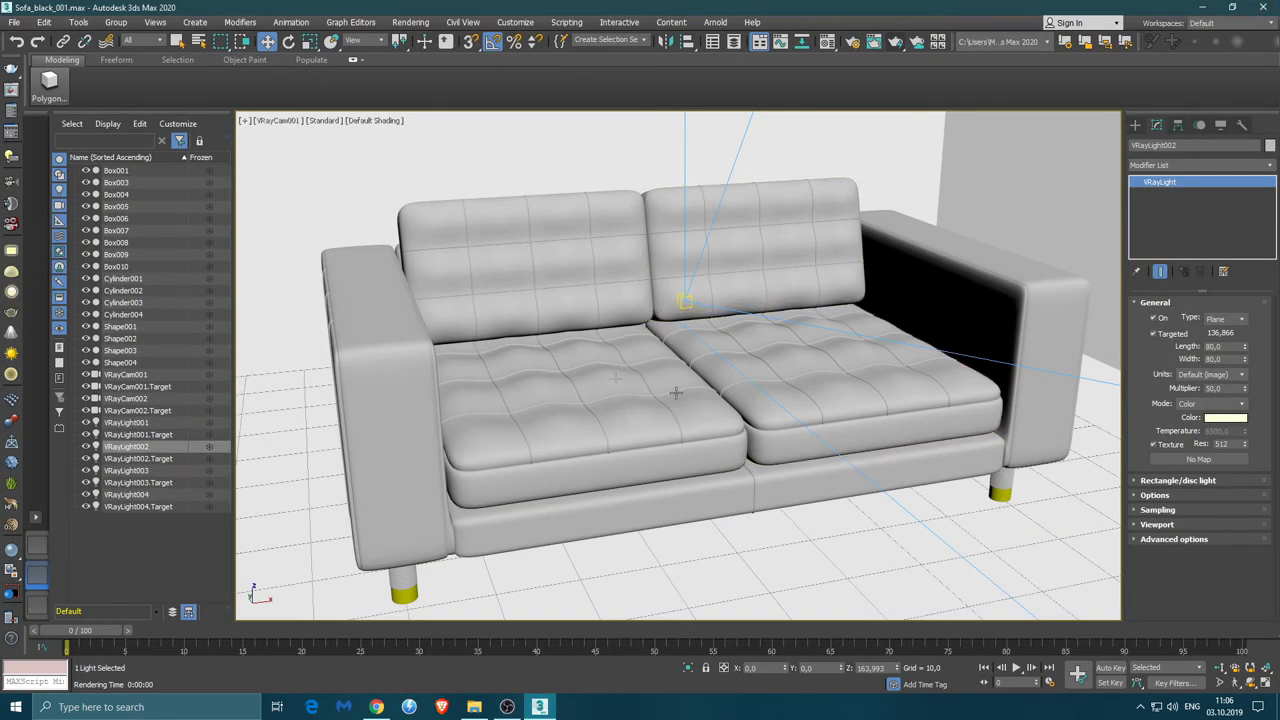
Pick an unused material slot and browse to the 37_Sofa002 folder to open a material library
{"action": "left_click", "coordinate": [828, 41]}
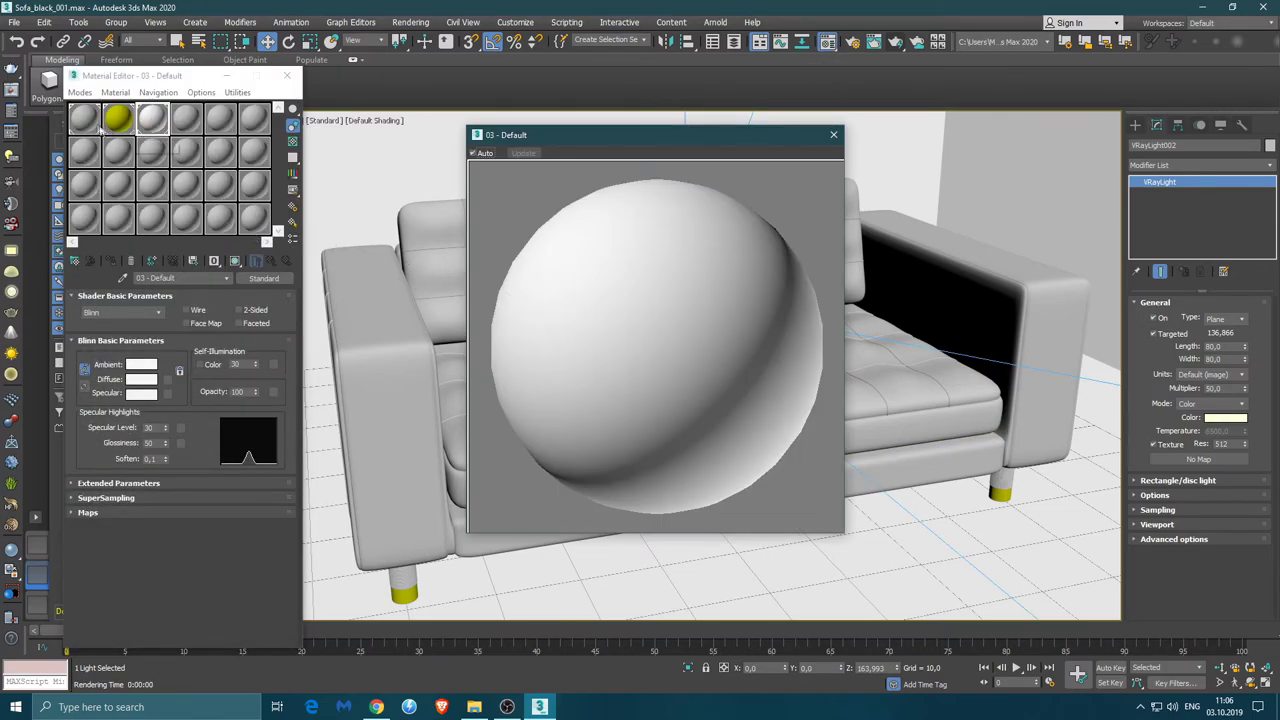
{"action": "left_click", "coordinate": [84, 160]}
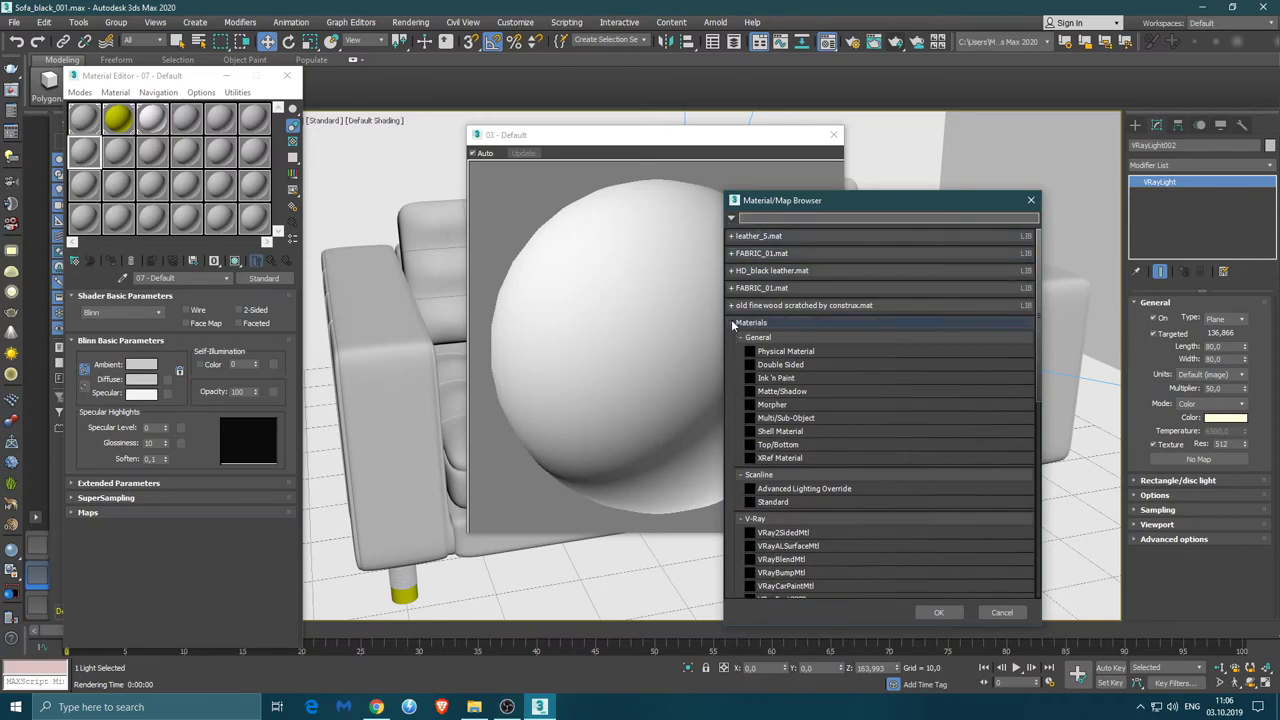
{"action": "left_click", "coordinate": [731, 217]}
{"action": "left_click", "coordinate": [779, 253]}
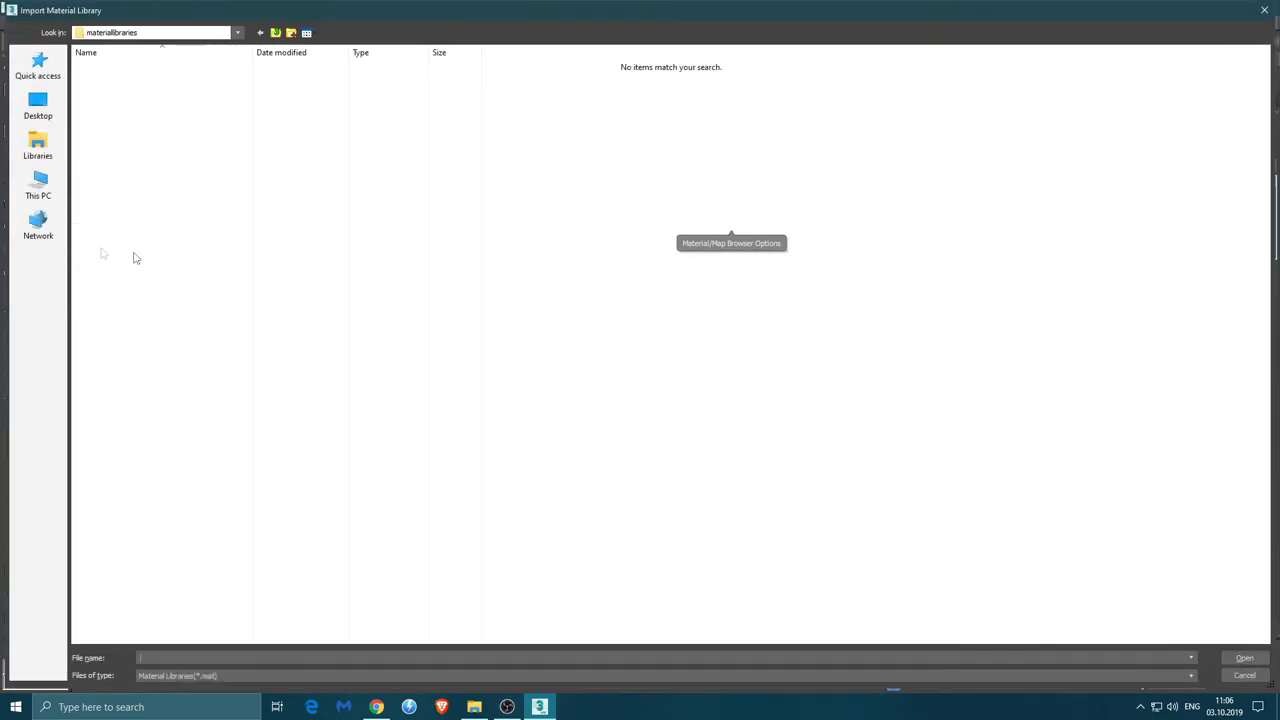
{"action": "left_click", "coordinate": [40, 190]}
{"action": "double_click", "coordinate": [585, 148]}
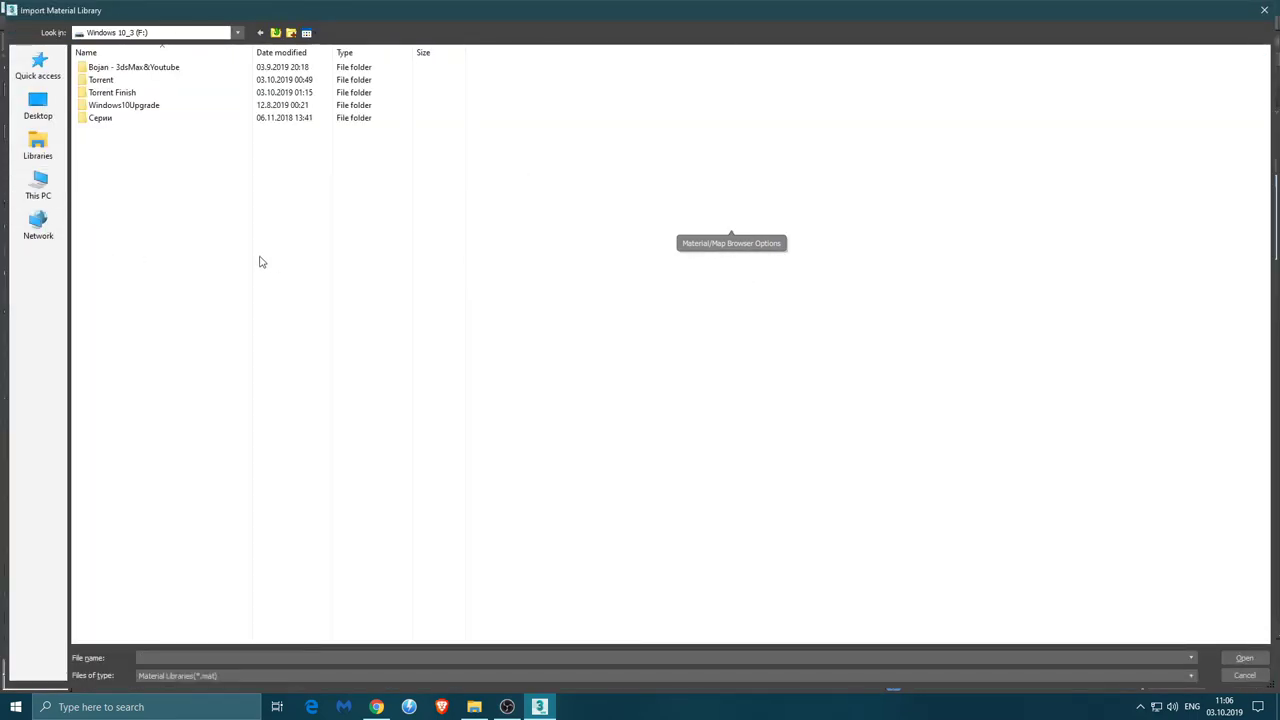
{"action": "double_click", "coordinate": [157, 72]}
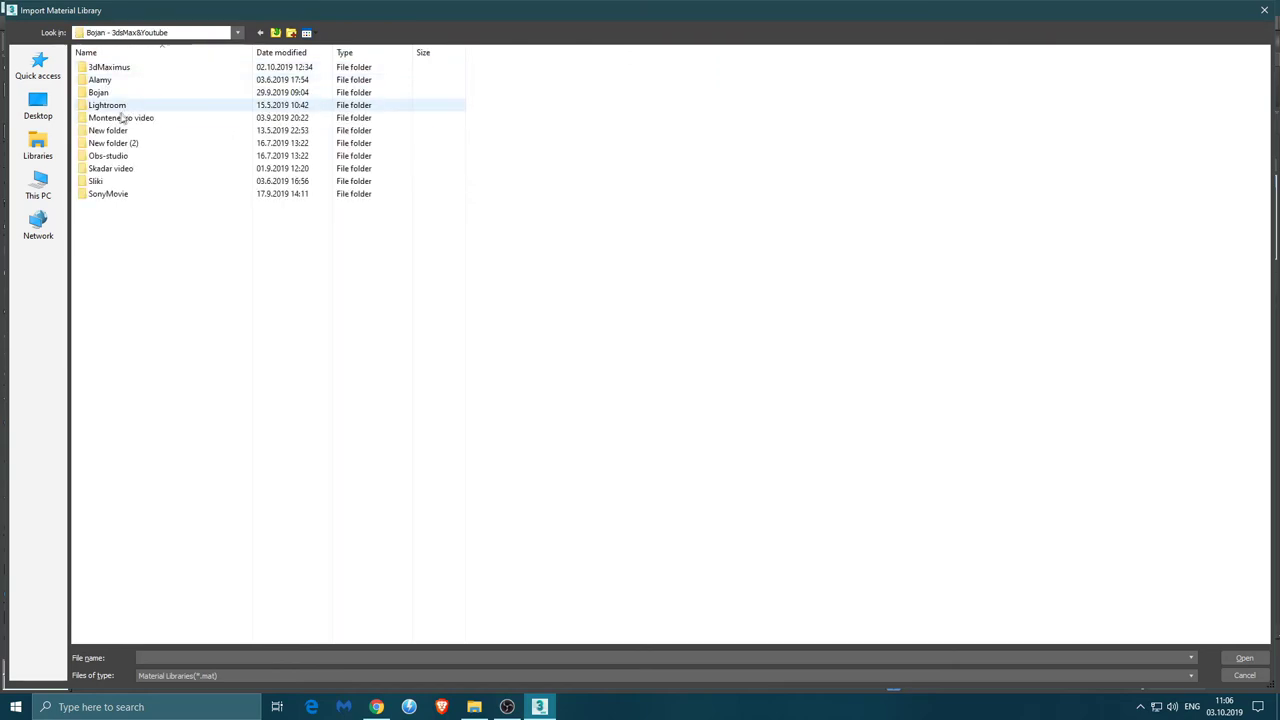
{"action": "double_click", "coordinate": [117, 93]}
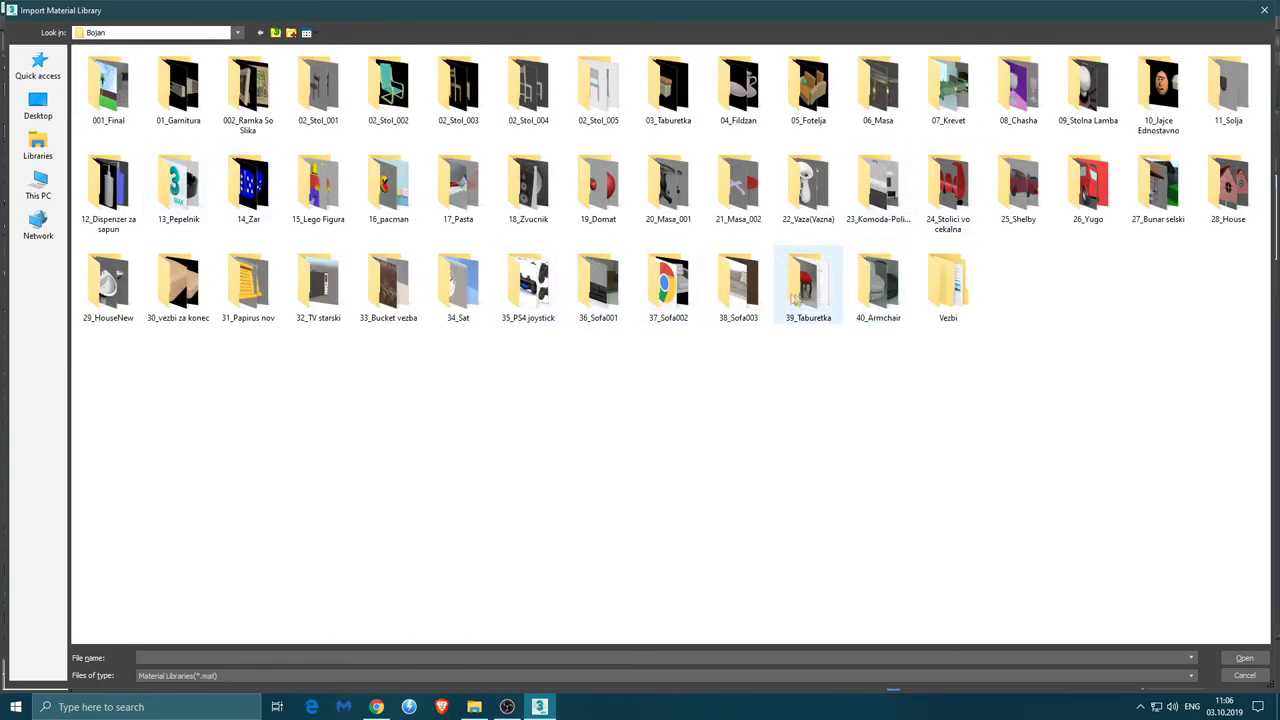
{"action": "double_click", "coordinate": [655, 290]}
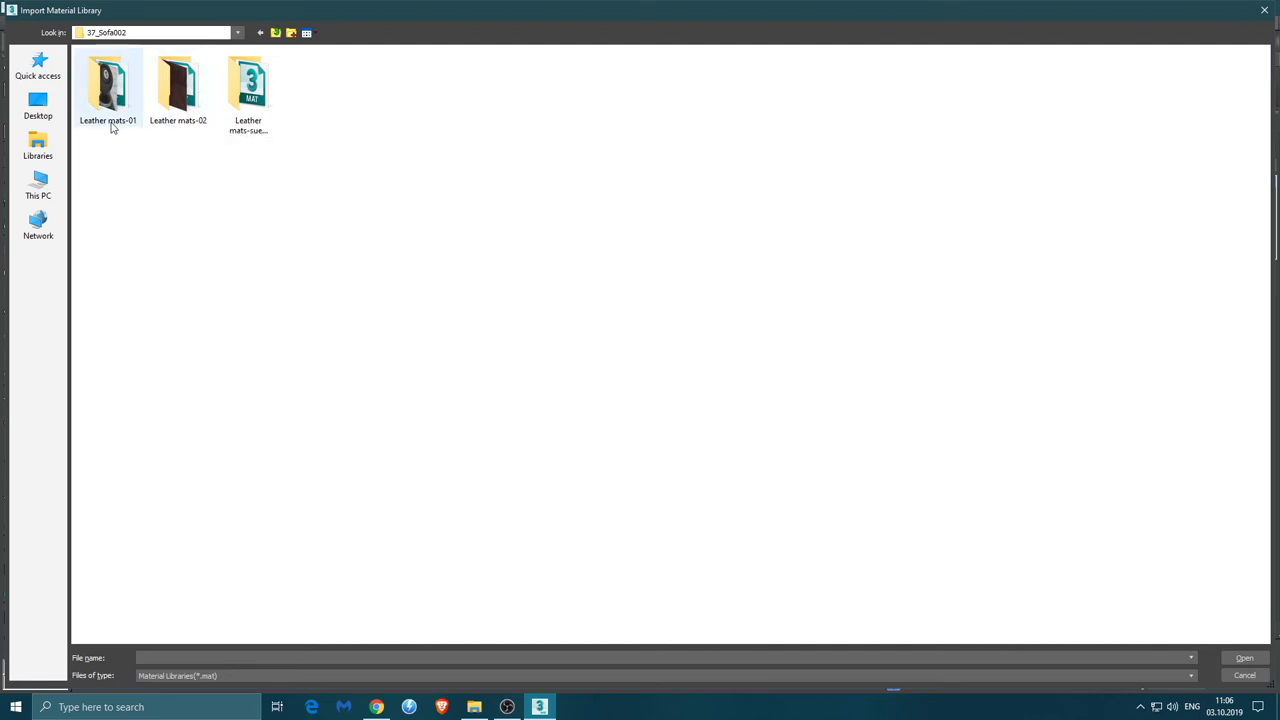
Load Leather.mat from Leather mats-01 and put its Leather VRayMtl into the slot
{"action": "double_click", "coordinate": [165, 95]}
{"action": "left_click", "coordinate": [277, 33]}
{"action": "double_click", "coordinate": [105, 85]}
{"action": "left_click", "coordinate": [108, 88]}
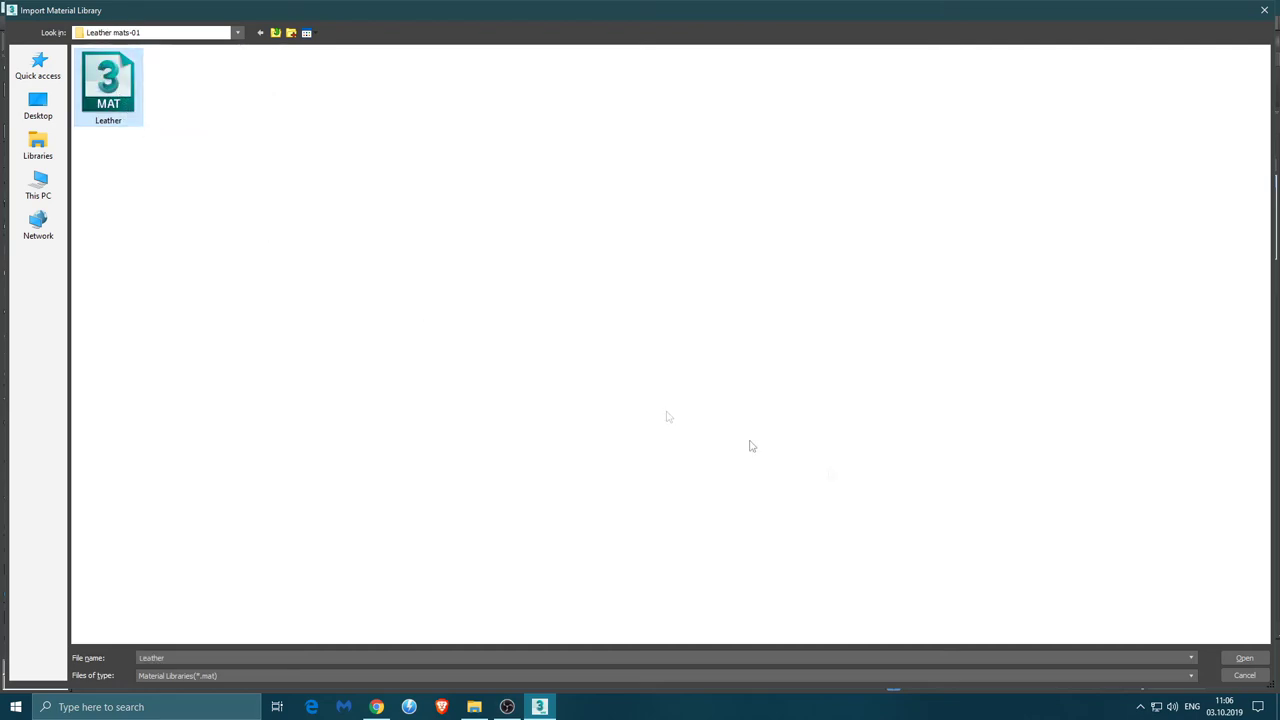
{"action": "left_click", "coordinate": [1244, 657]}
{"action": "left_click", "coordinate": [781, 236]}
{"action": "left_click", "coordinate": [940, 613]}
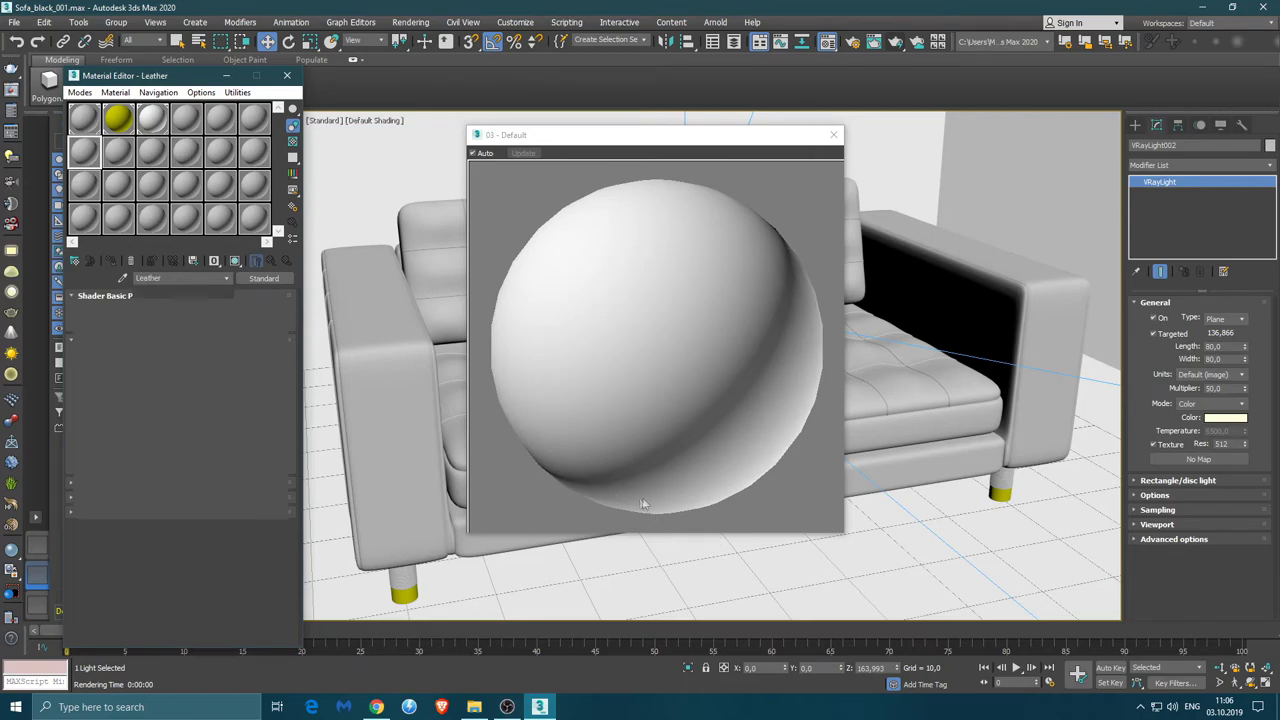
Enlarge the Leather sample preview and open the bitmap feeding its bump map
{"action": "double_click", "coordinate": [85, 152]}
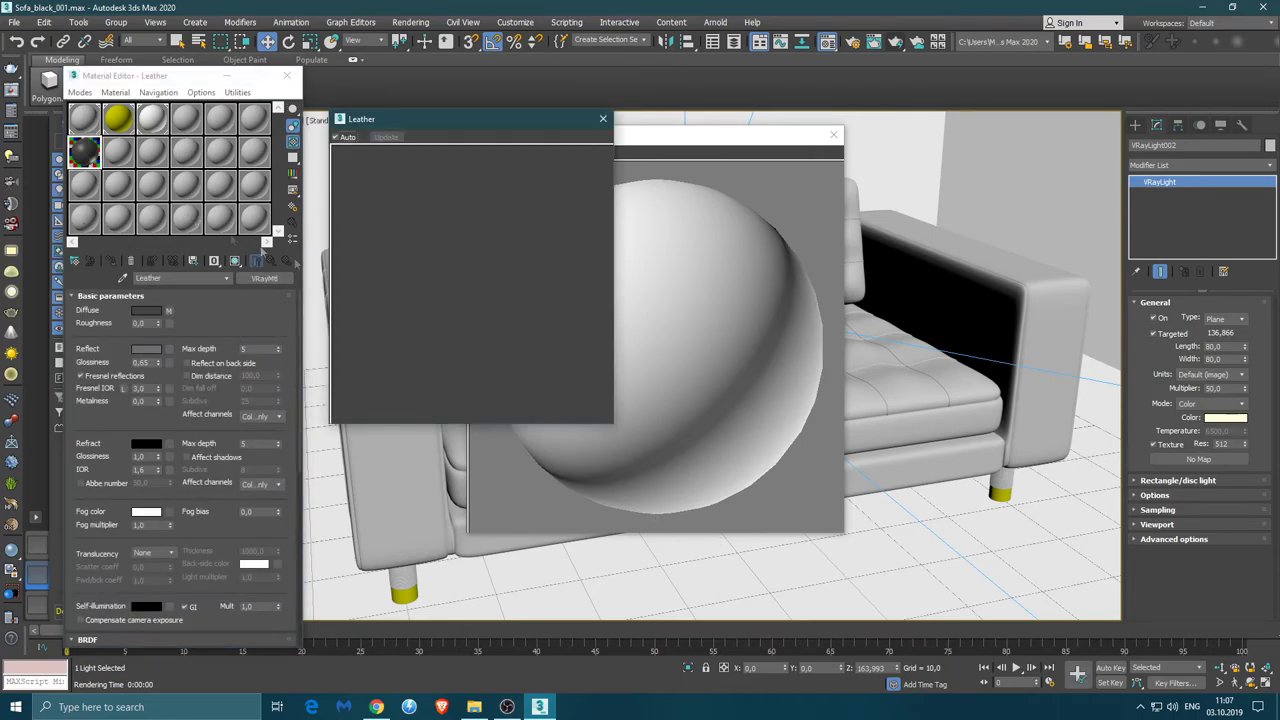
{"action": "left_click", "coordinate": [834, 135]}
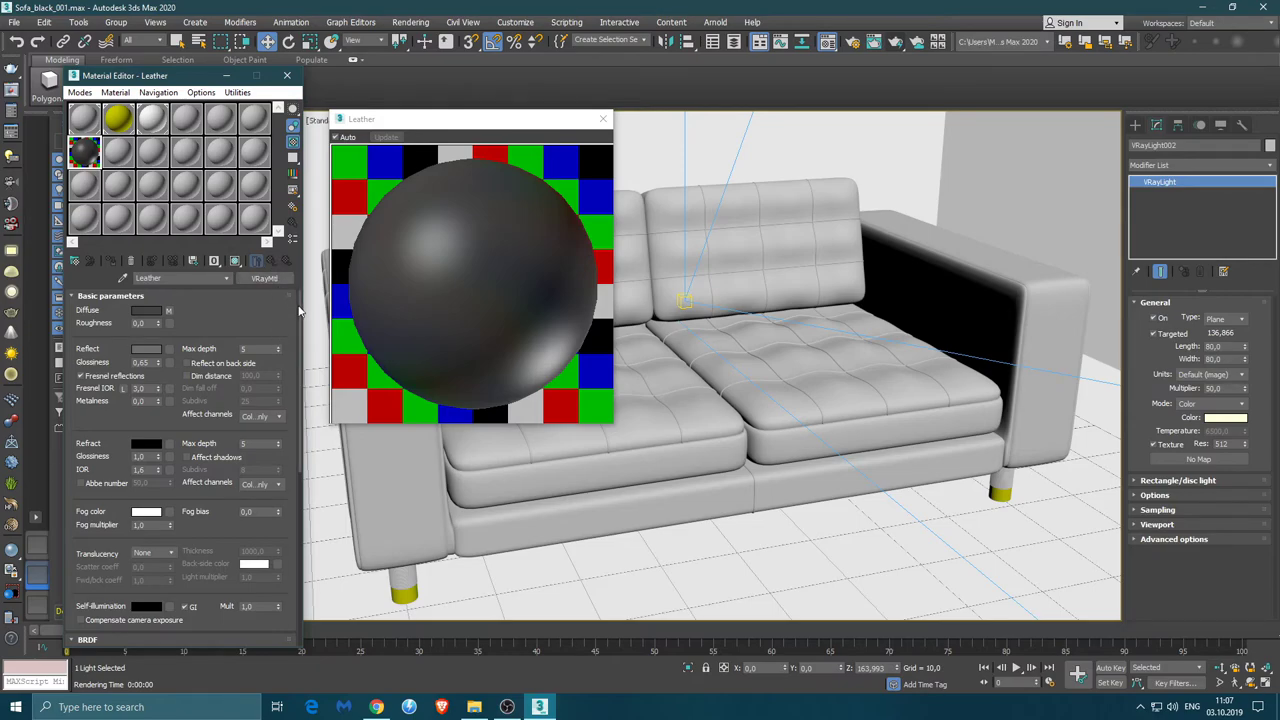
{"action": "scroll", "coordinate": [240, 380], "scroll_direction": "down", "scroll_amount": 5}
{"action": "scroll", "coordinate": [240, 380], "scroll_direction": "down", "scroll_amount": 5}
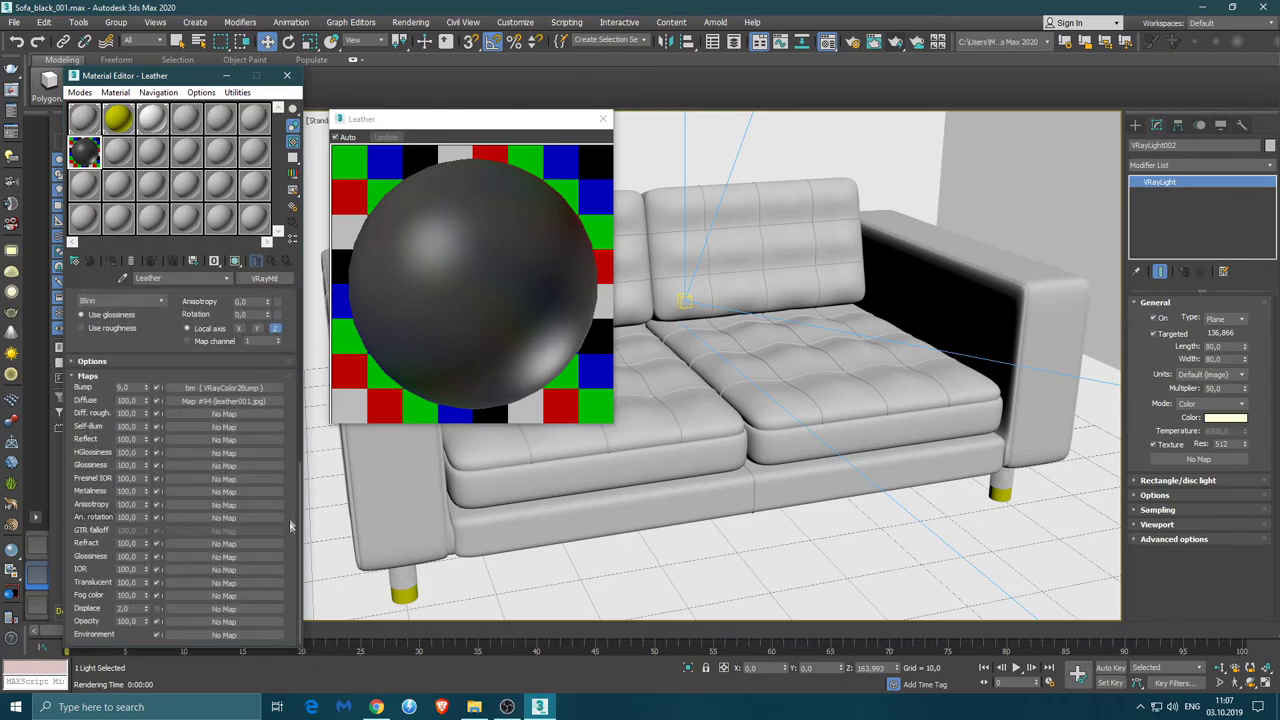
{"action": "left_click", "coordinate": [241, 388]}
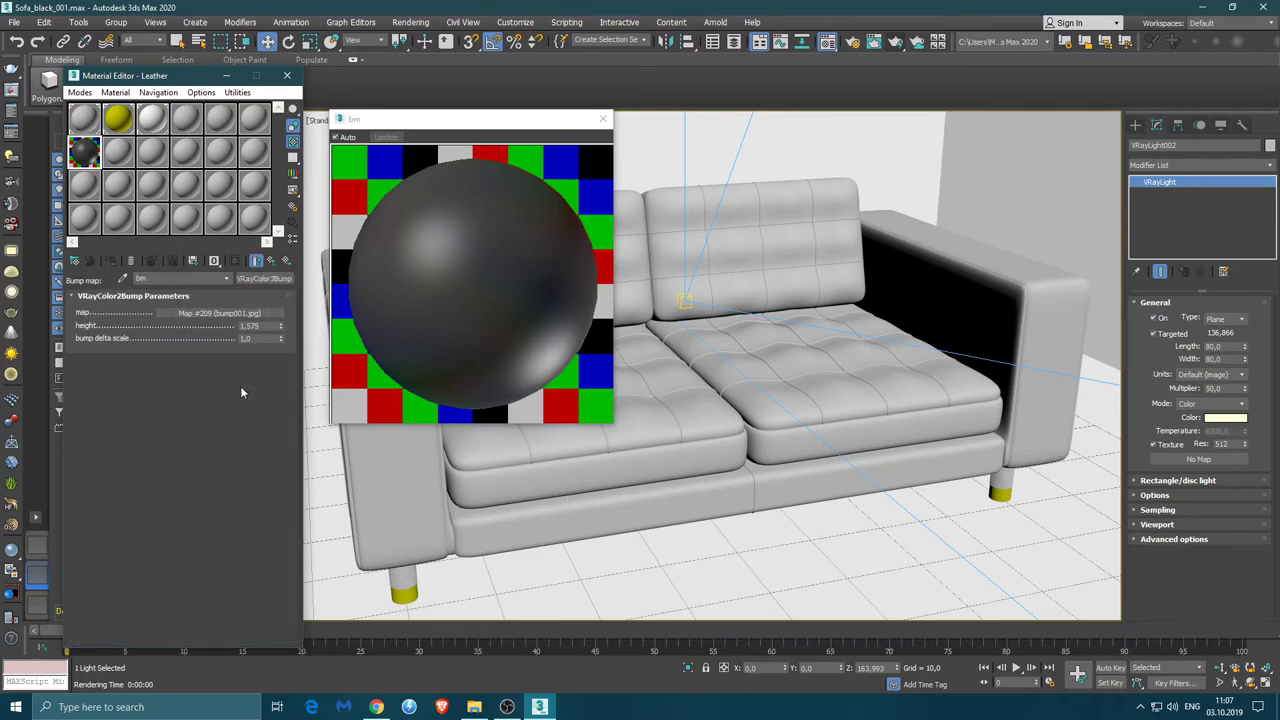
{"action": "left_click", "coordinate": [225, 316]}
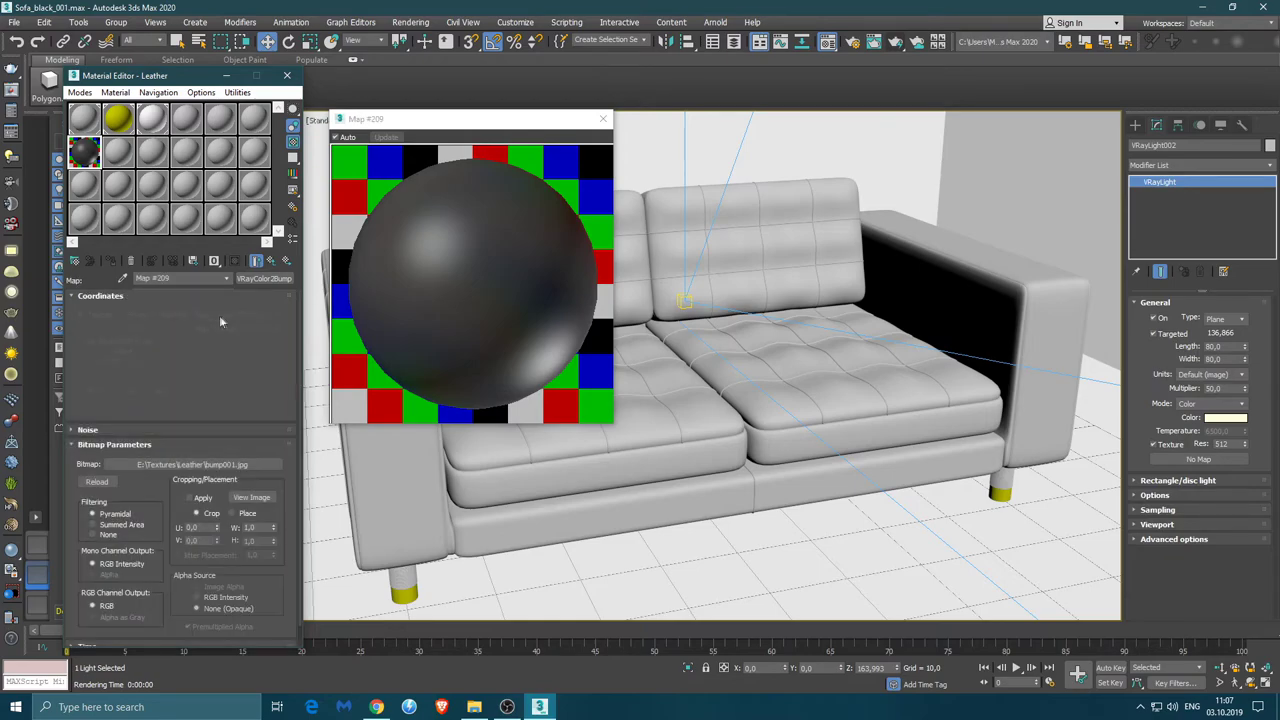
Relink the bump bitmap to bump001.jpg in 37_Sofa002\Leather mats-01
{"action": "left_click", "coordinate": [226, 466]}
{"action": "left_click", "coordinate": [46, 207]}
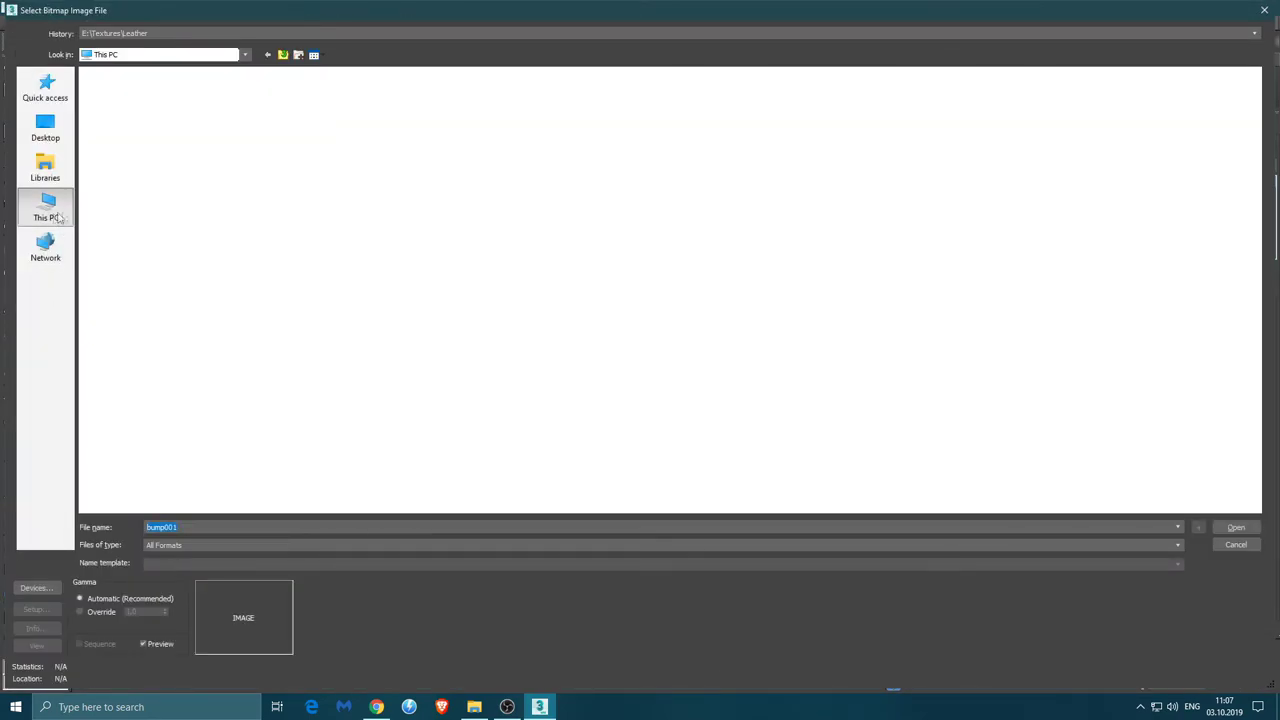
{"action": "double_click", "coordinate": [575, 157]}
{"action": "double_click", "coordinate": [163, 89]}
{"action": "double_click", "coordinate": [166, 115]}
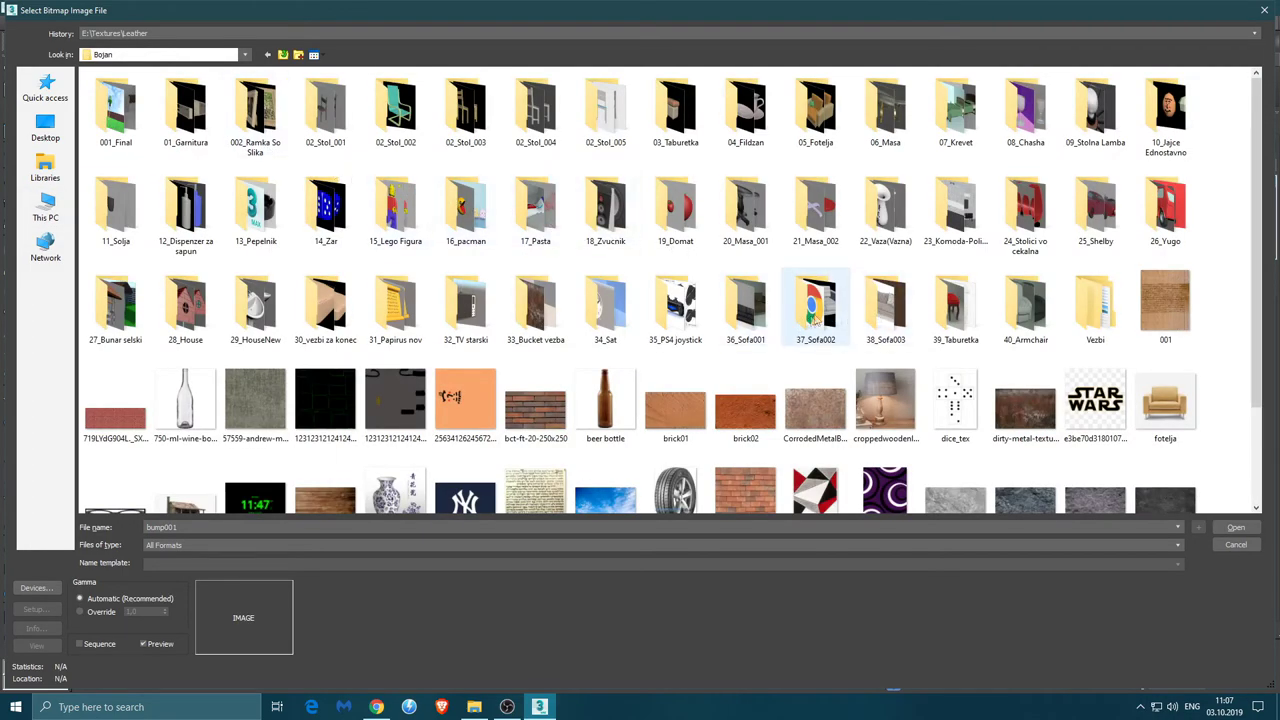
{"action": "double_click", "coordinate": [815, 305]}
{"action": "double_click", "coordinate": [140, 135]}
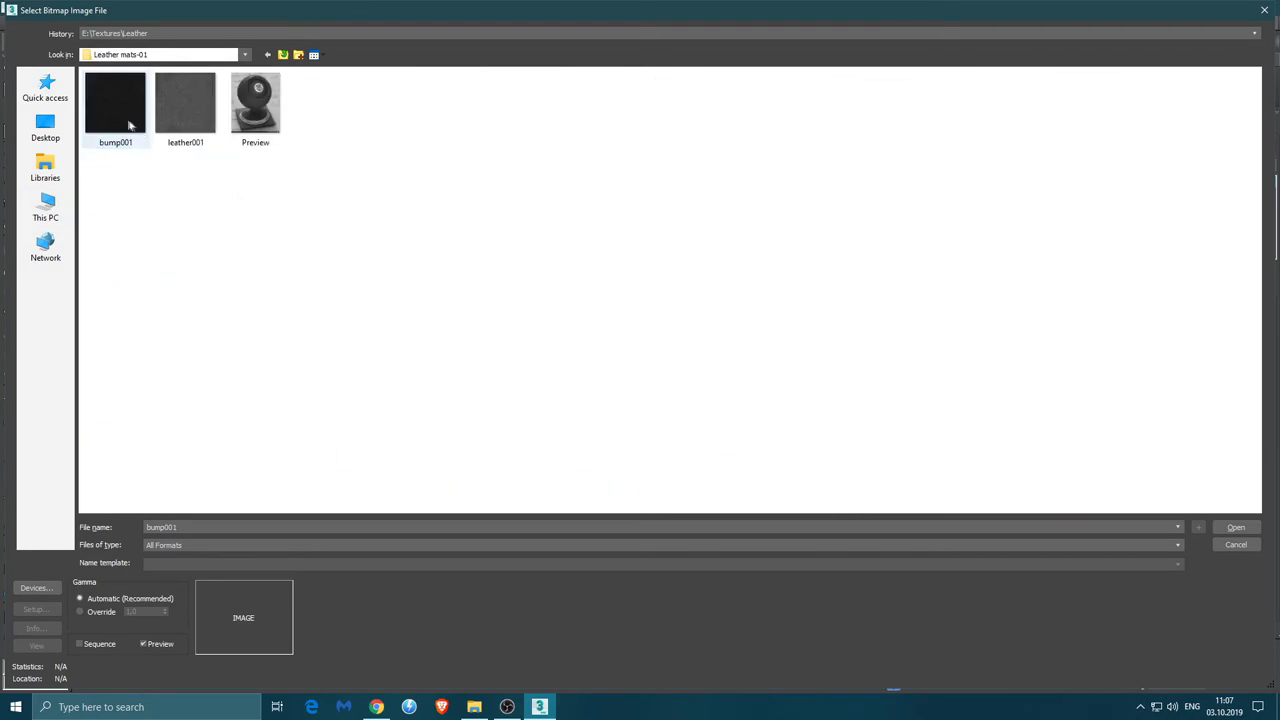
{"action": "left_click", "coordinate": [130, 125]}
{"action": "left_click", "coordinate": [1236, 527]}
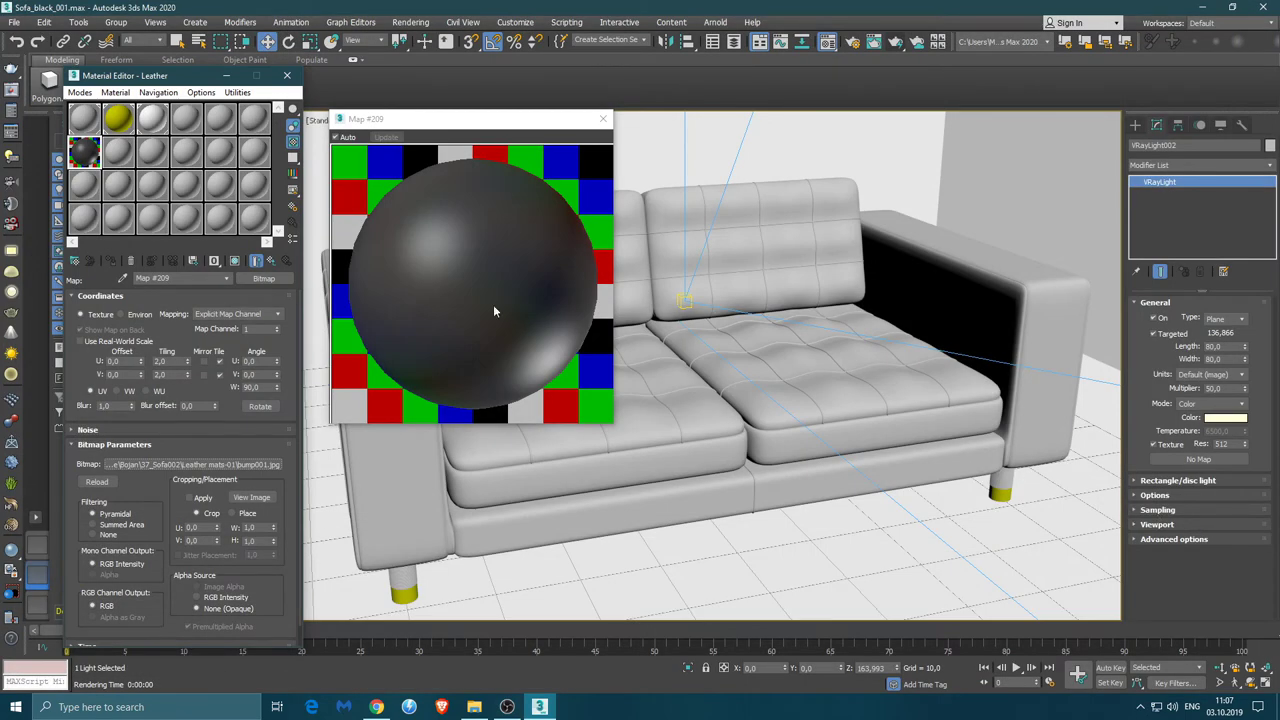
{"action": "left_click", "coordinate": [270, 261]}
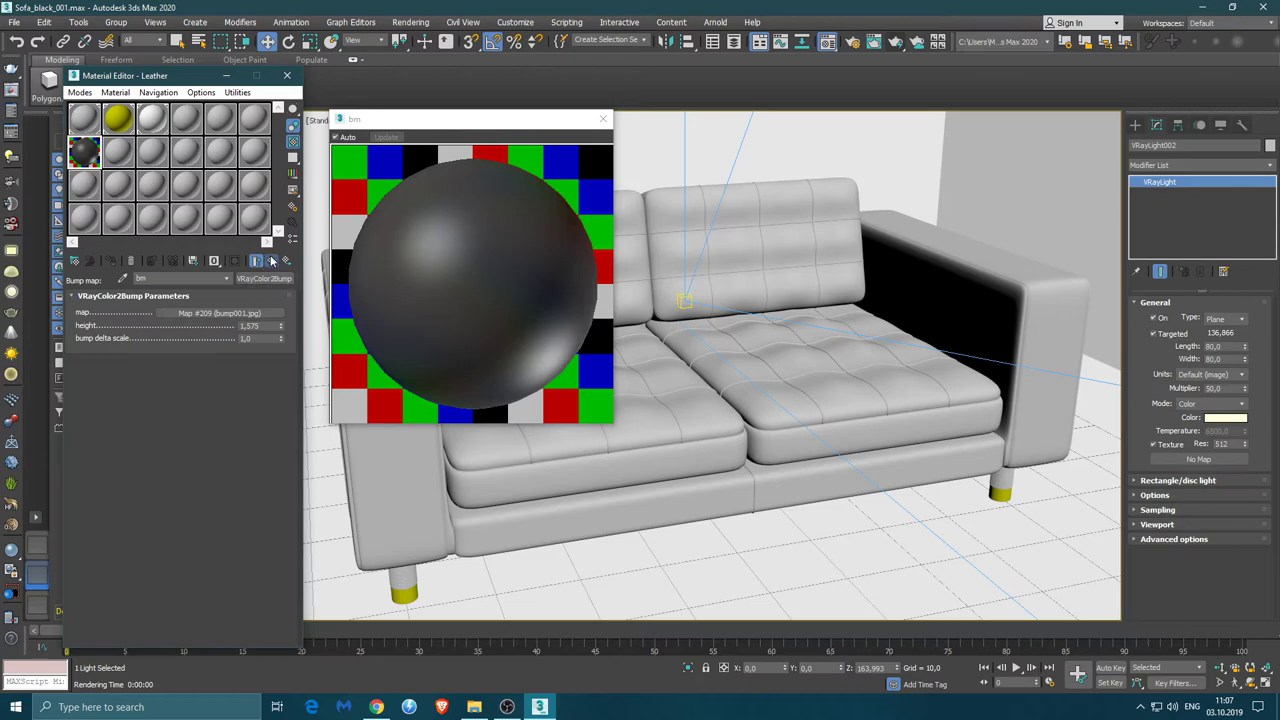
{"action": "left_click", "coordinate": [271, 261]}
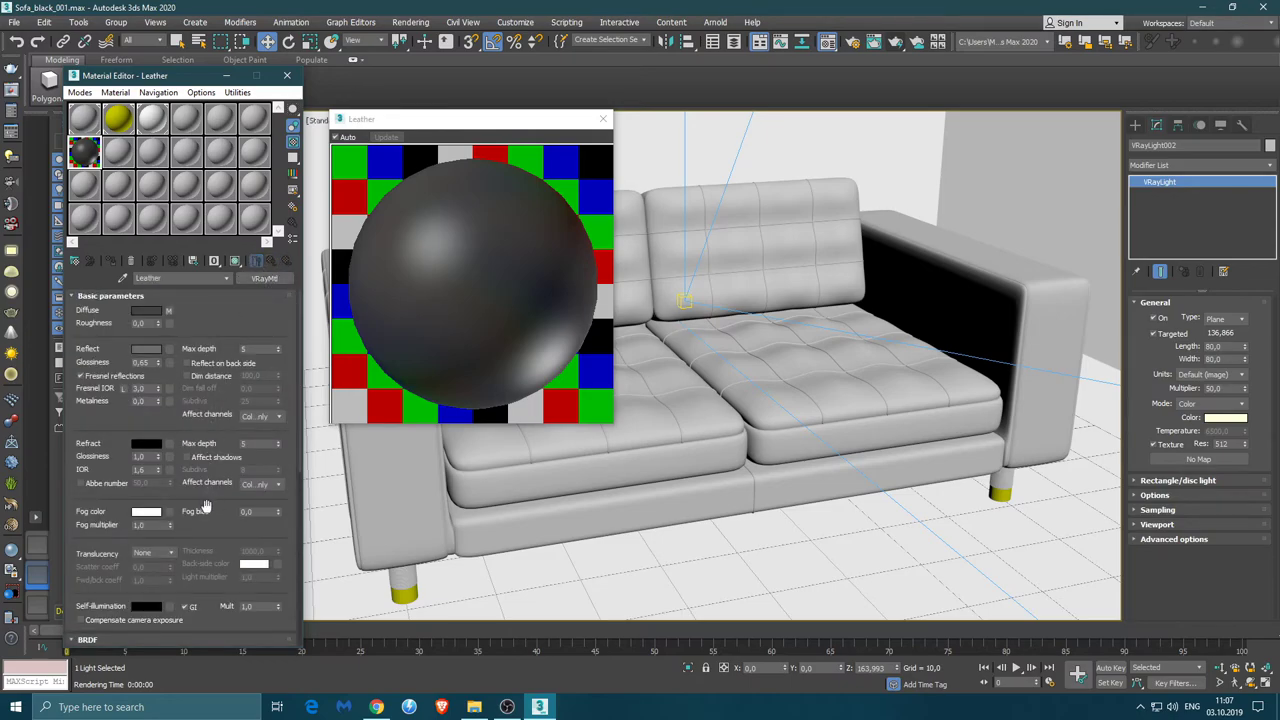
Relink the diffuse bitmap to leather001.jpg in the same Leather mats-01 folder
{"action": "left_click_drag", "start_coordinate": [299, 382], "coordinate": [299, 560]}
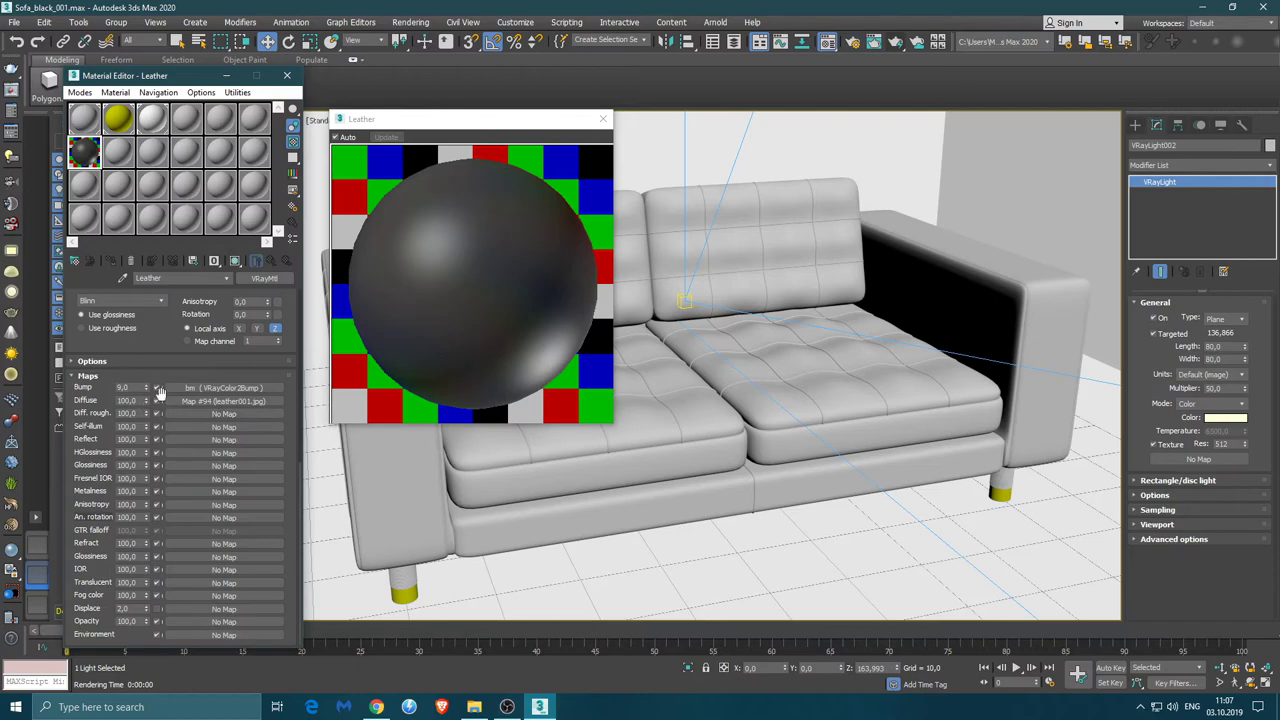
{"action": "left_click", "coordinate": [181, 403]}
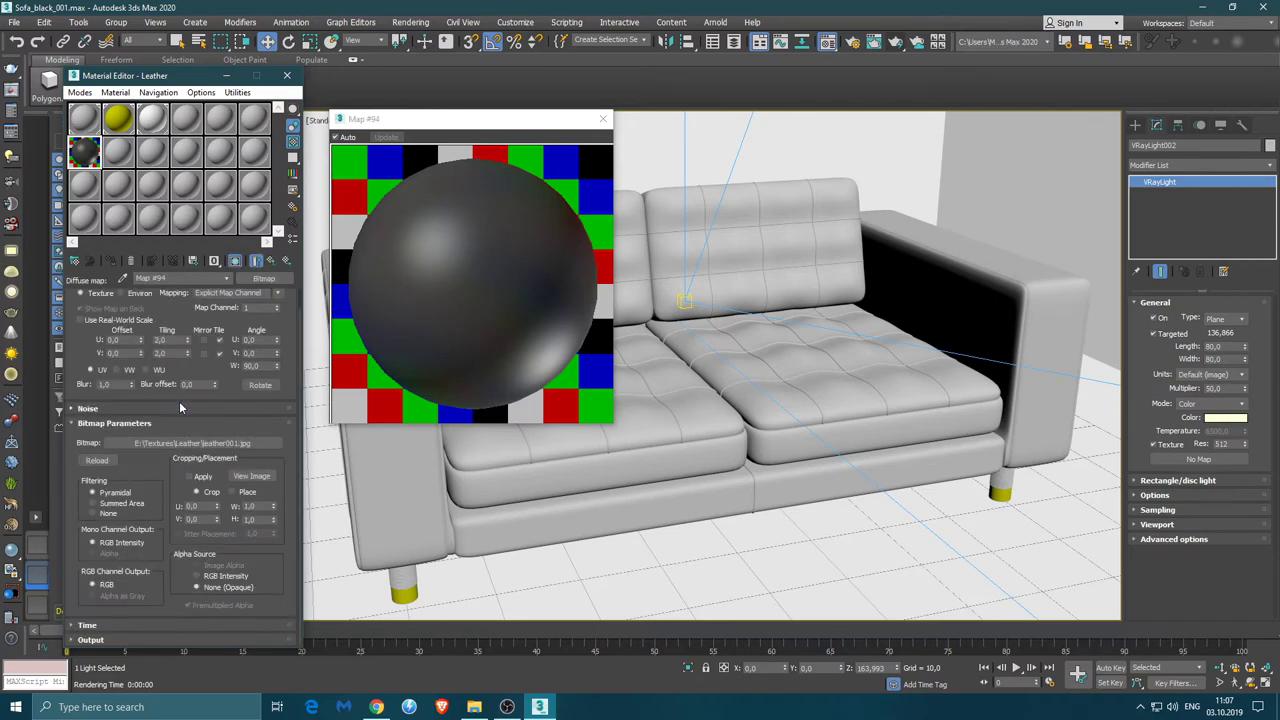
{"action": "left_click", "coordinate": [243, 447]}
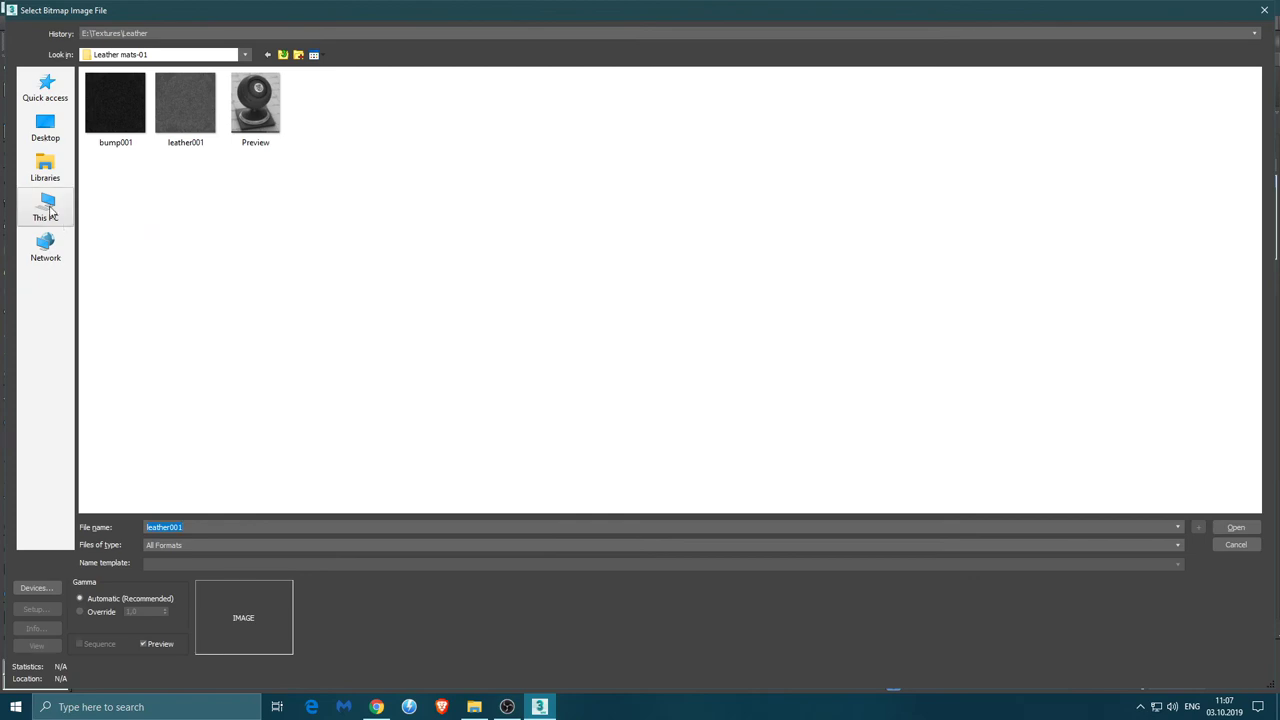
{"action": "left_click", "coordinate": [52, 212]}
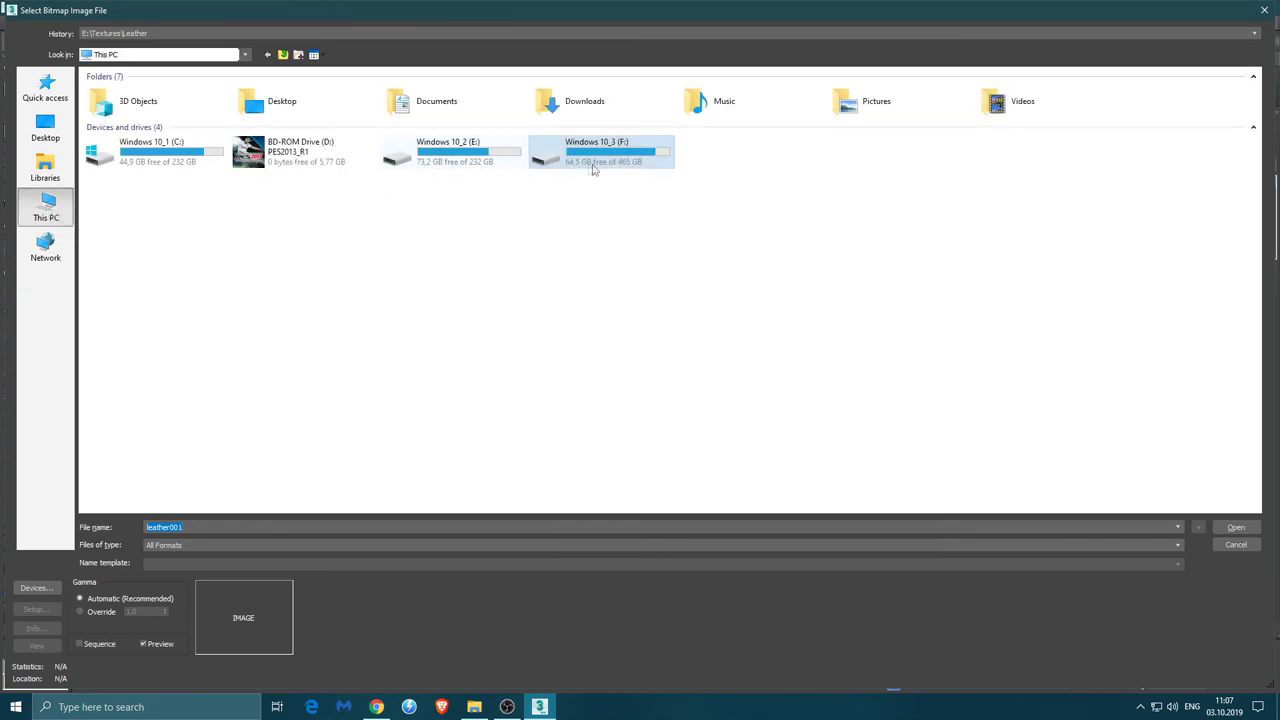
{"action": "double_click", "coordinate": [596, 170]}
{"action": "left_click", "coordinate": [181, 95]}
{"action": "double_click", "coordinate": [181, 95]}
{"action": "double_click", "coordinate": [177, 115]}
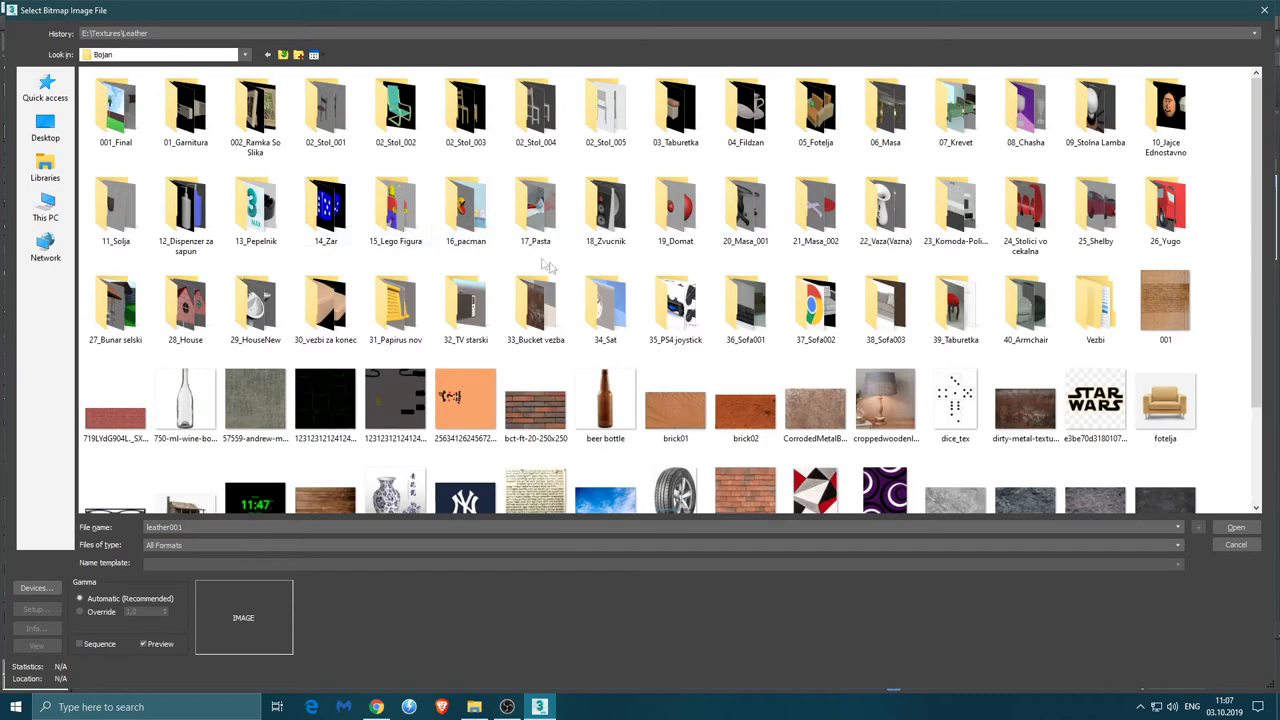
{"action": "double_click", "coordinate": [800, 323]}
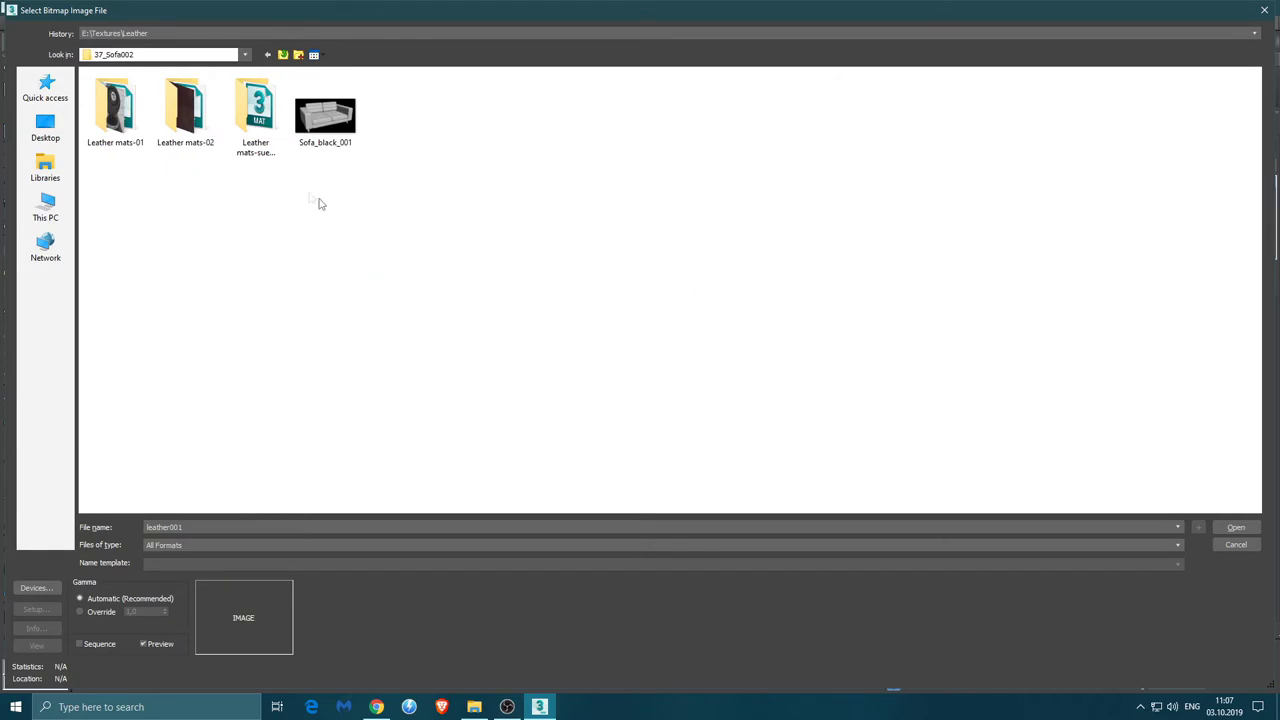
{"action": "double_click", "coordinate": [115, 105]}
{"action": "left_click", "coordinate": [185, 105]}
{"action": "left_click", "coordinate": [1236, 527]}
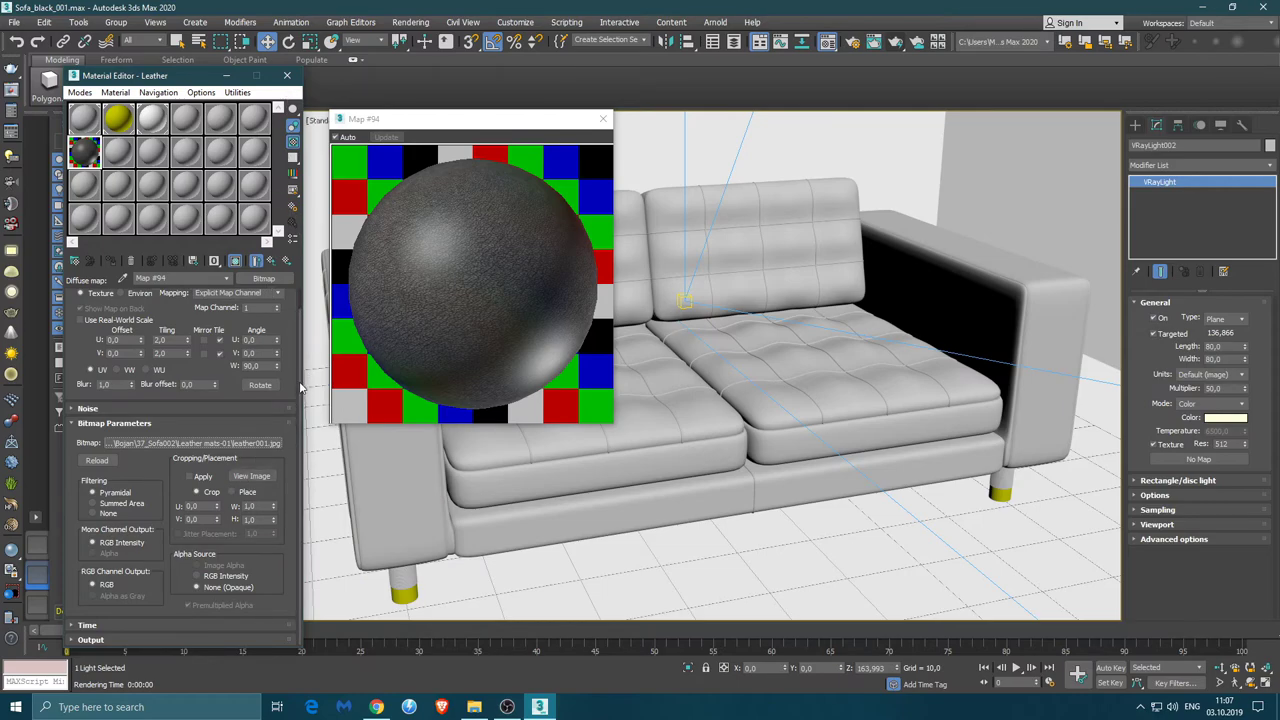
Select the sofa's seat base, back, armrests and remaining frame part and assign the Leather material
{"action": "left_click", "coordinate": [270, 260]}
{"action": "scroll", "coordinate": [160, 420], "scroll_direction": "down", "scroll_amount": 8}
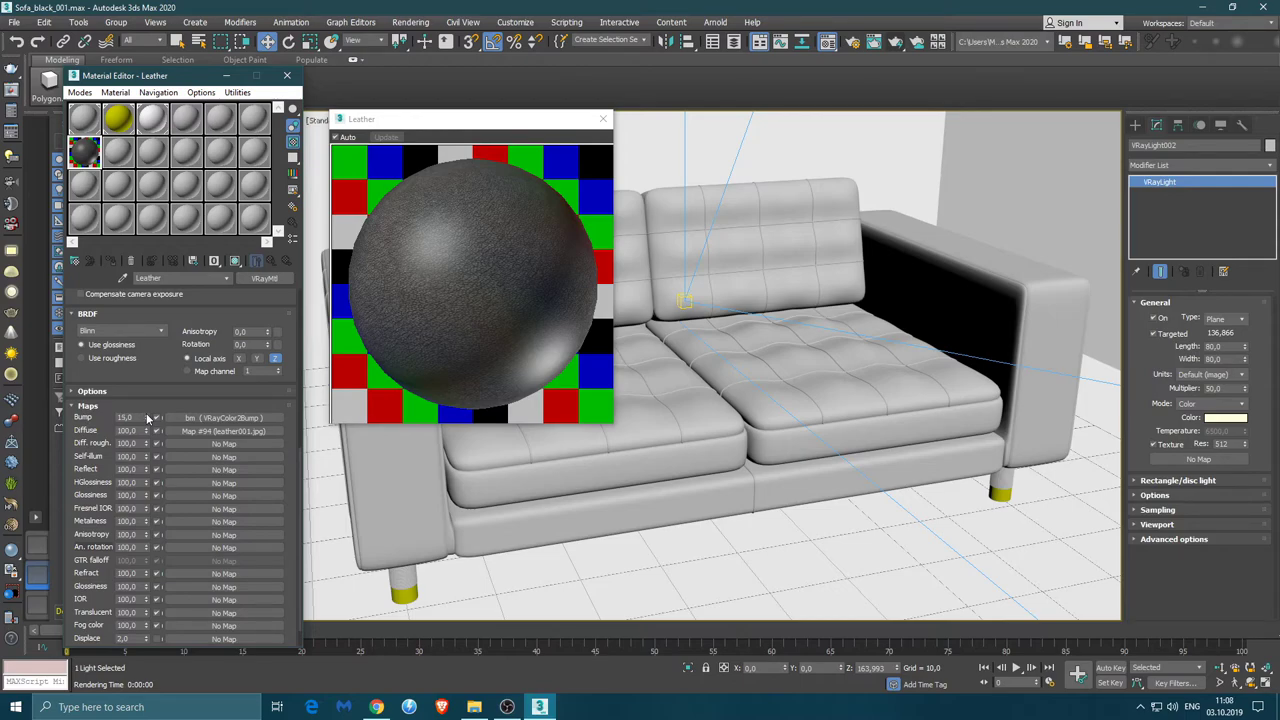
{"action": "left_click", "coordinate": [505, 535]}
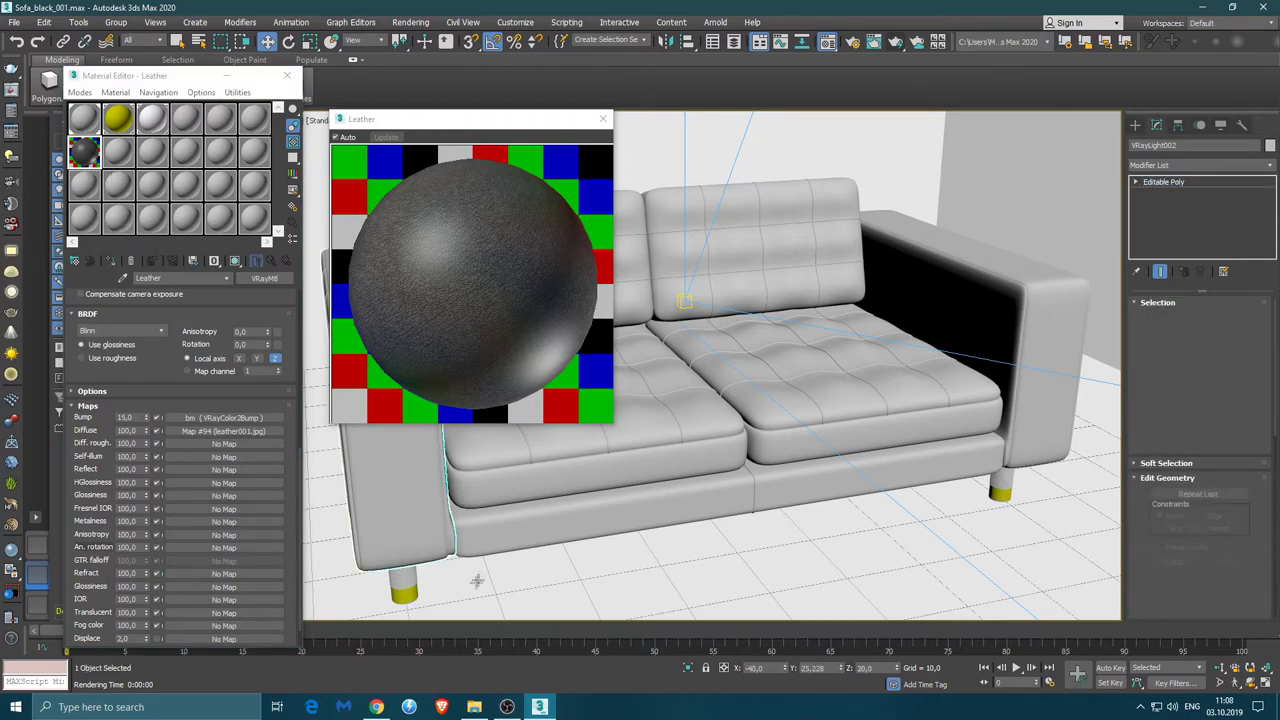
{"action": "left_click", "coordinate": [1049, 416], "text": "ctrl"}
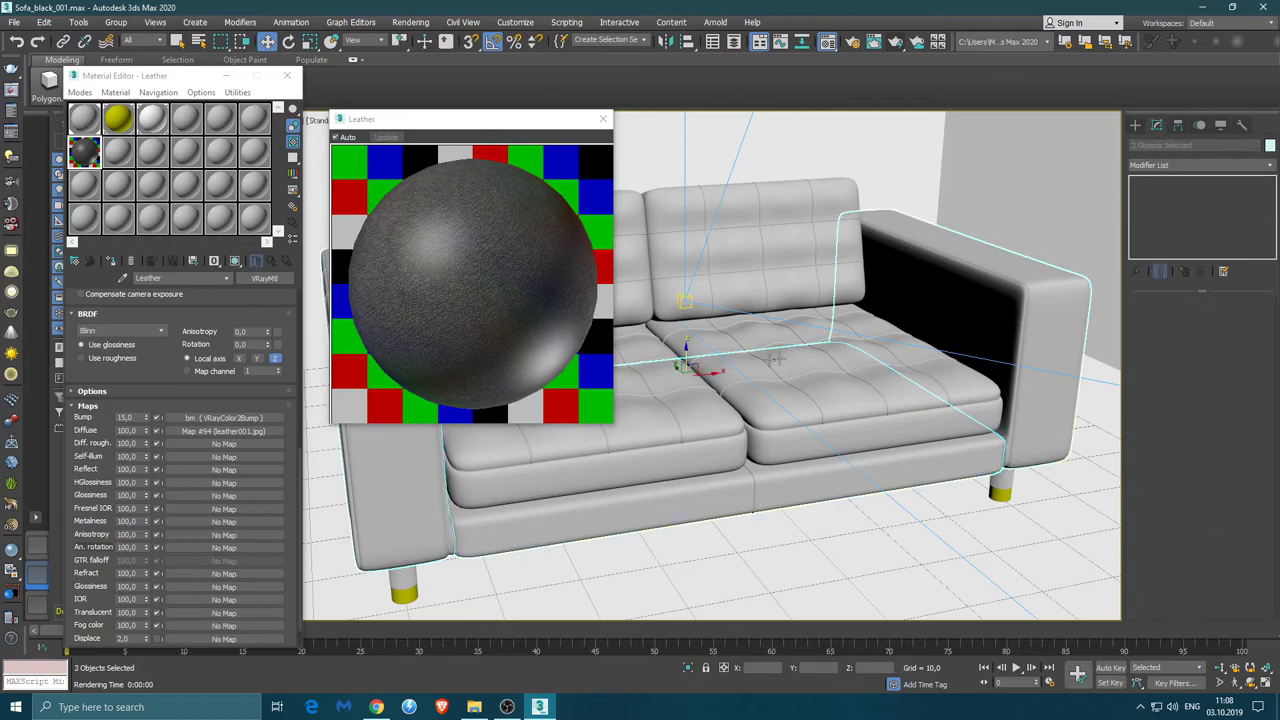
{"action": "left_click", "coordinate": [36, 601]}
{"action": "middle_click_drag", "start_coordinate": [512, 488], "coordinate": [500, 458]}
{"action": "left_click", "coordinate": [488, 454], "text": "ctrl"}
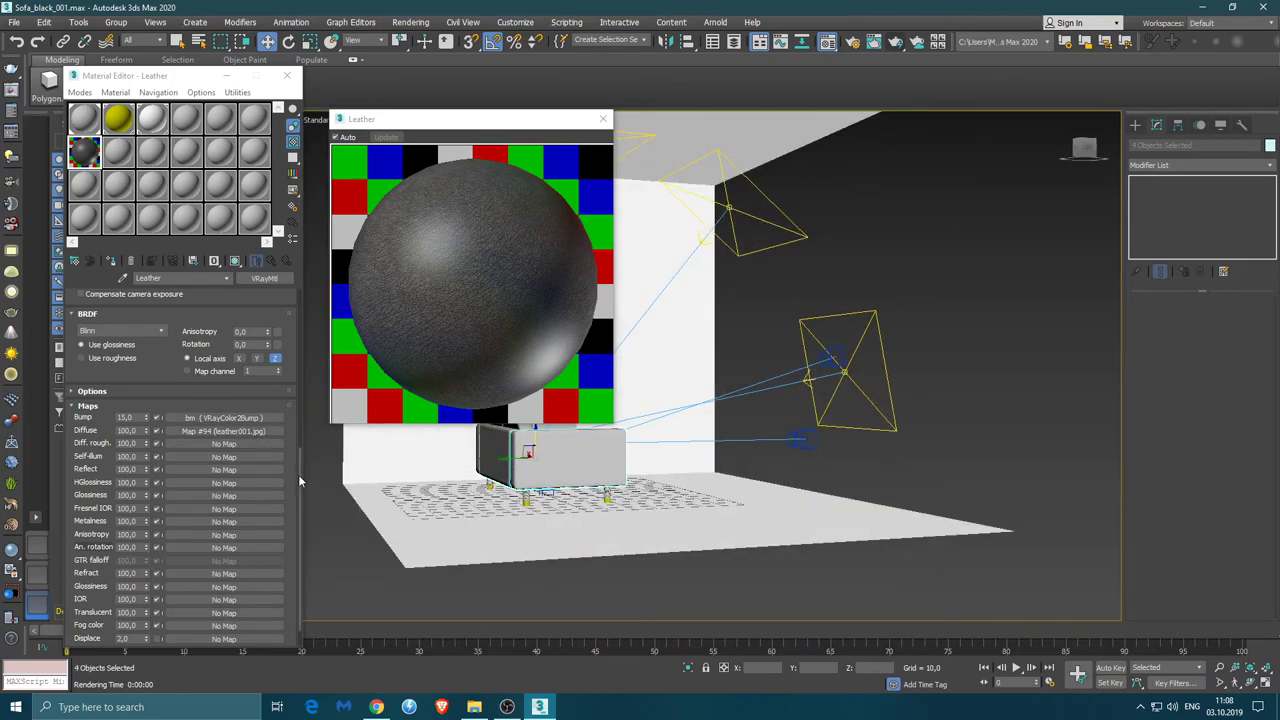
{"action": "left_click_drag", "start_coordinate": [298, 481], "coordinate": [298, 320]}
{"action": "left_click", "coordinate": [109, 262]}
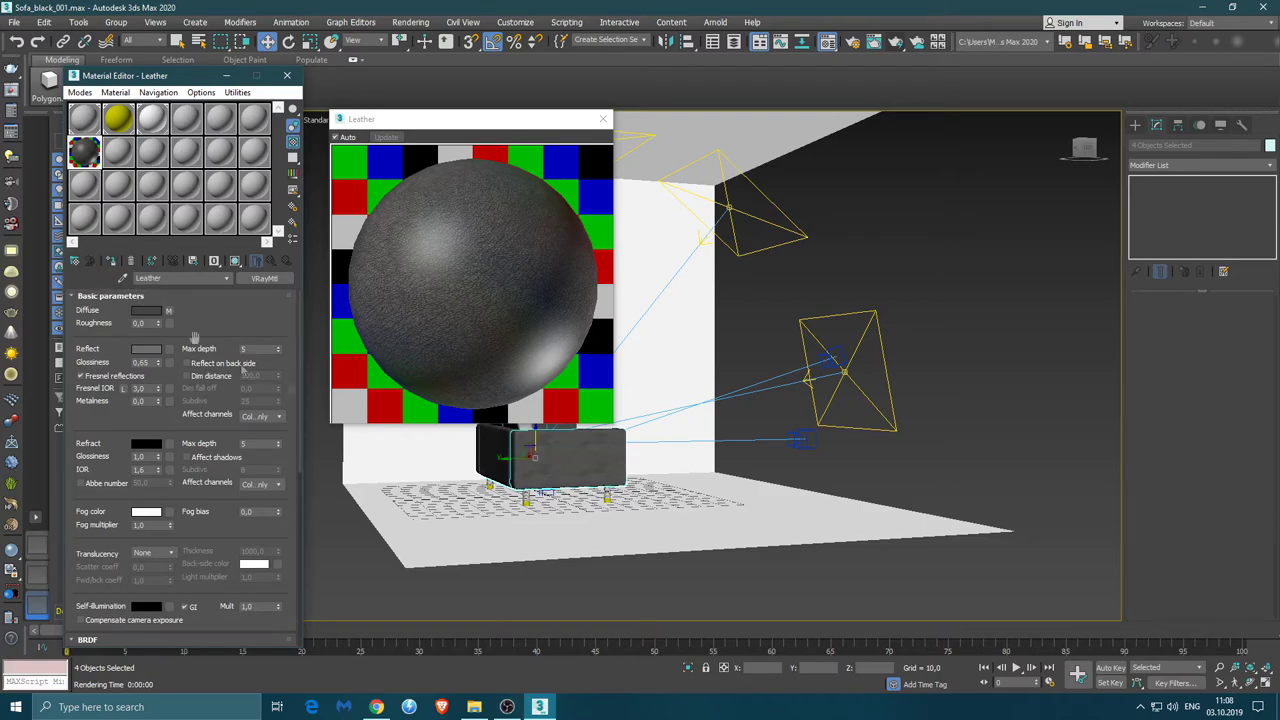
Switch to Perspective view and zoom in on the leather armrest, then back out to the whole sofa
{"action": "key", "text": "p"}
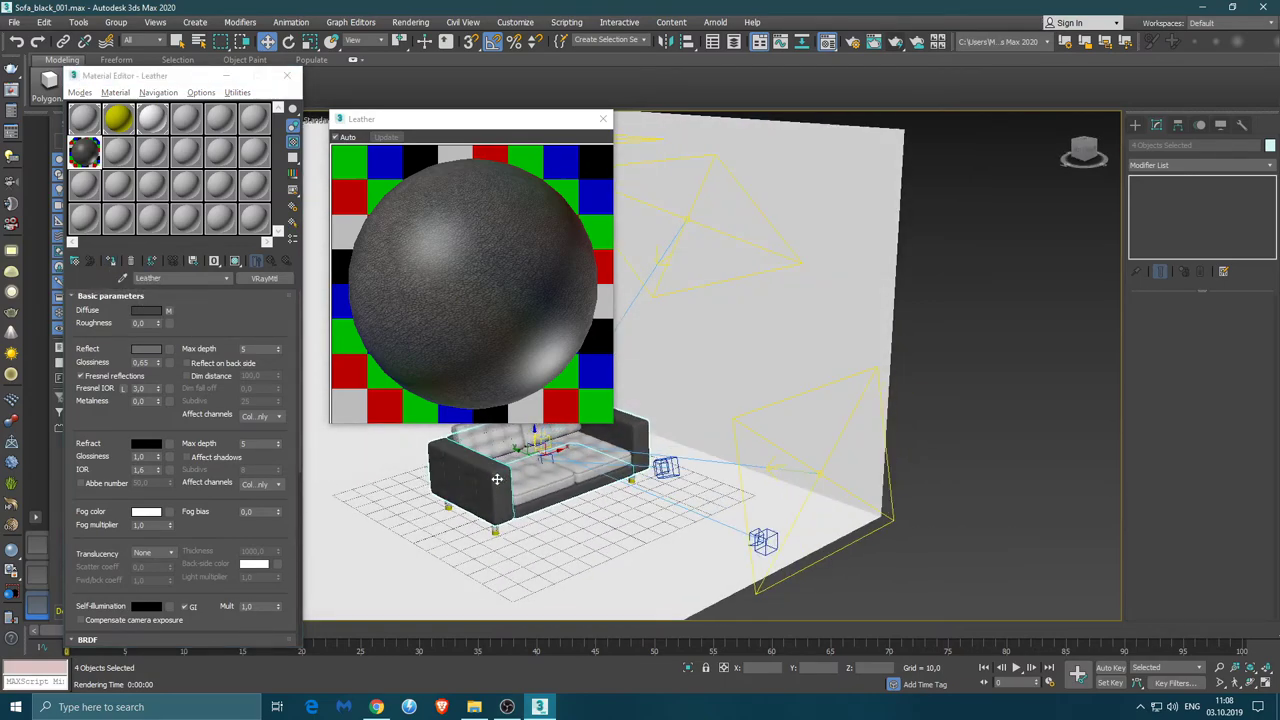
{"action": "scroll", "coordinate": [496, 479], "scroll_direction": "up", "scroll_amount": 3}
{"action": "scroll", "coordinate": [496, 479], "scroll_direction": "up", "scroll_amount": 2}
{"action": "scroll", "coordinate": [491, 486], "scroll_direction": "up", "scroll_amount": 2}
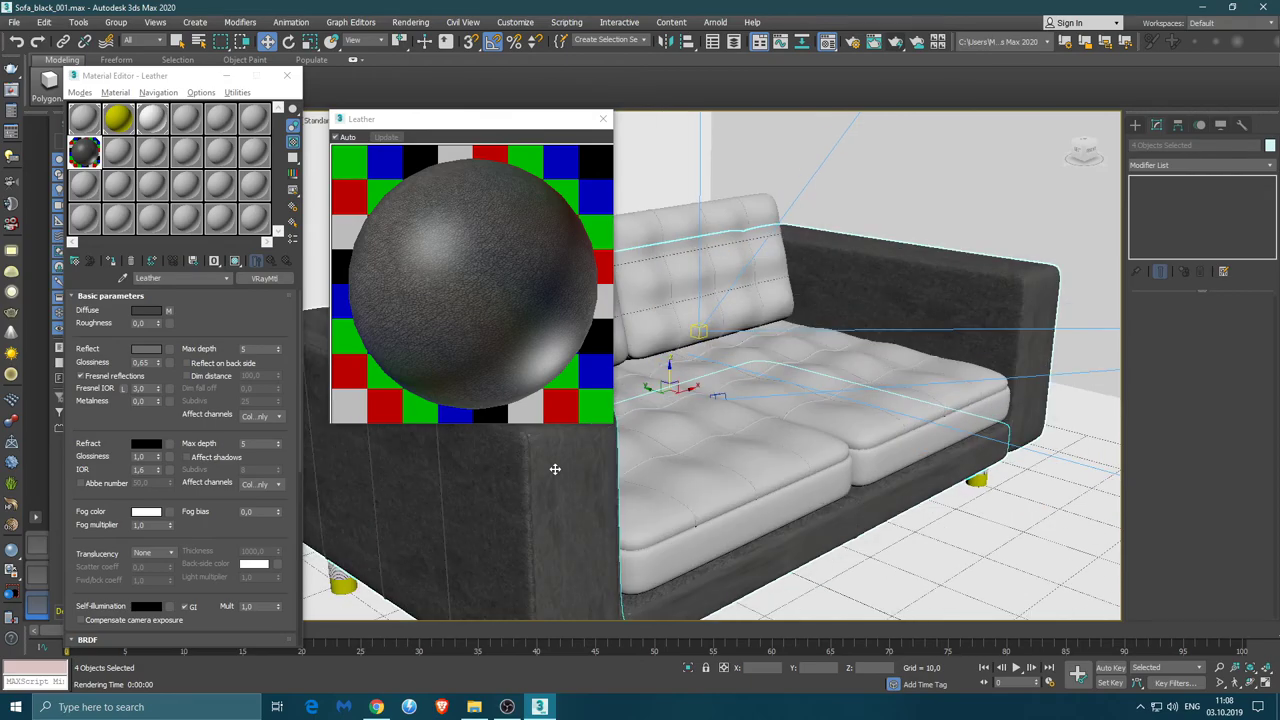
{"action": "scroll", "coordinate": [557, 466], "scroll_direction": "up", "scroll_amount": 2}
{"action": "scroll", "coordinate": [656, 512], "scroll_direction": "up", "scroll_amount": 2}
{"action": "scroll", "coordinate": [656, 512], "scroll_direction": "up", "scroll_amount": 2}
{"action": "scroll", "coordinate": [657, 514], "scroll_direction": "up", "scroll_amount": 2}
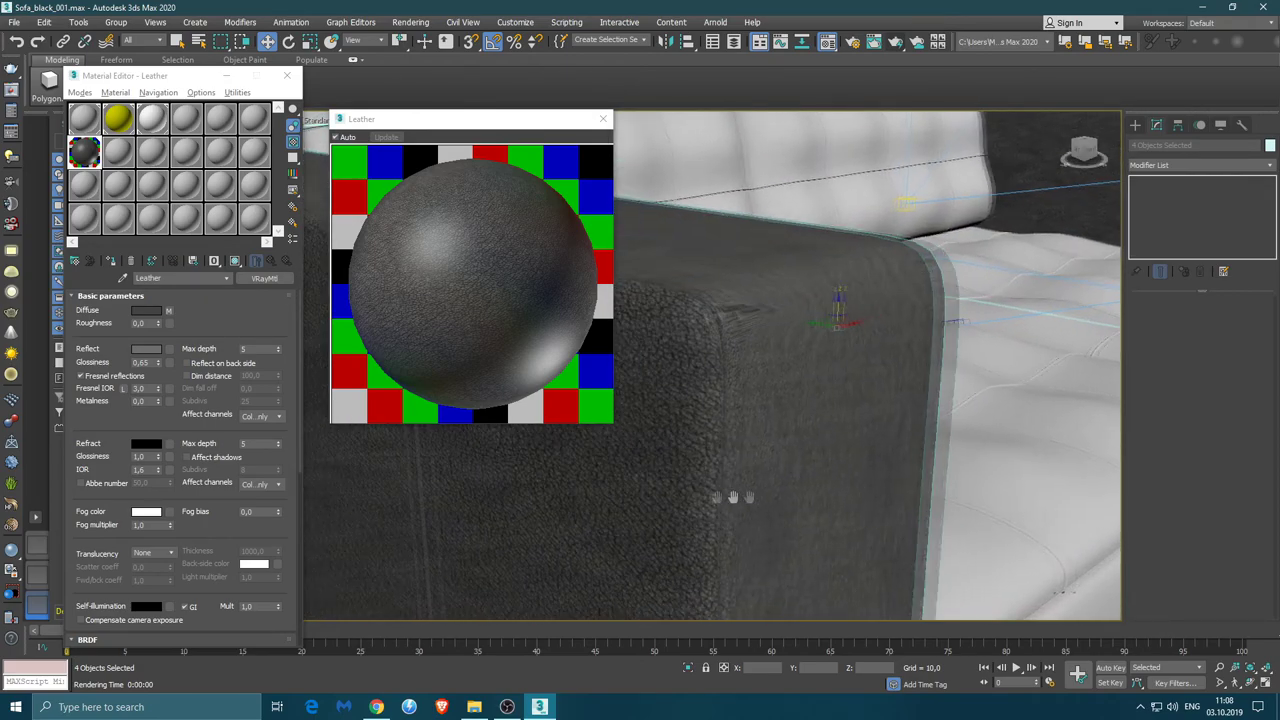
{"action": "scroll", "coordinate": [737, 503], "scroll_direction": "up", "scroll_amount": 2}
{"action": "scroll", "coordinate": [782, 452], "scroll_direction": "up", "scroll_amount": 1}
{"action": "scroll", "coordinate": [782, 452], "scroll_direction": "down", "scroll_amount": 4}
{"action": "scroll", "coordinate": [814, 449], "scroll_direction": "down", "scroll_amount": 2}
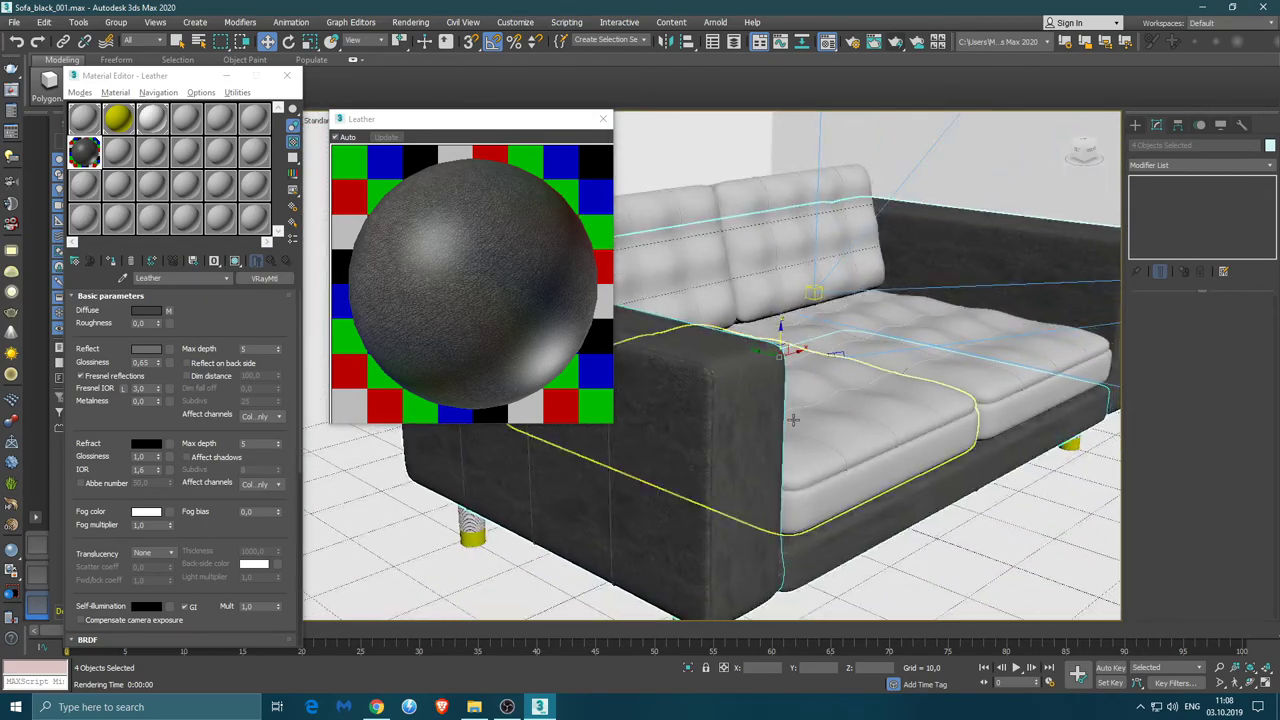
{"action": "scroll", "coordinate": [780, 451], "scroll_direction": "up", "scroll_amount": 2}
{"action": "scroll", "coordinate": [777, 477], "scroll_direction": "up", "scroll_amount": 1}
{"action": "scroll", "coordinate": [744, 480], "scroll_direction": "down", "scroll_amount": 2}
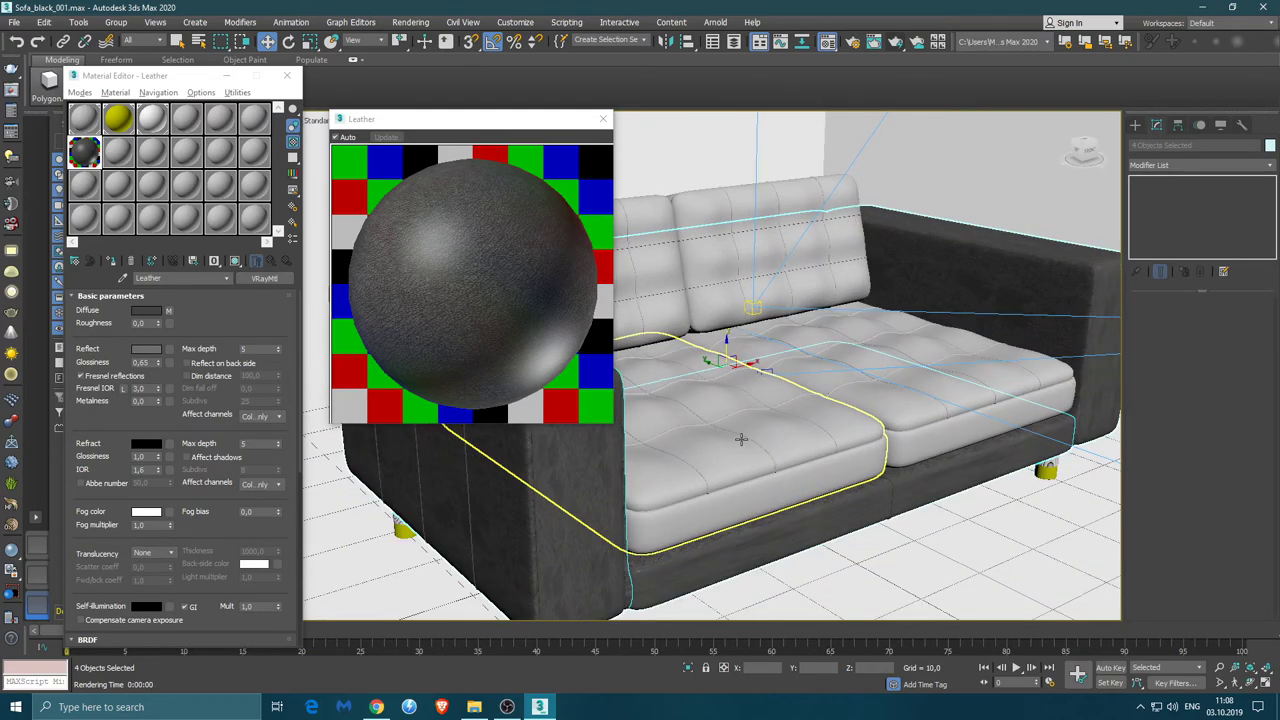
{"action": "scroll", "coordinate": [660, 462], "scroll_direction": "down", "scroll_amount": 2}
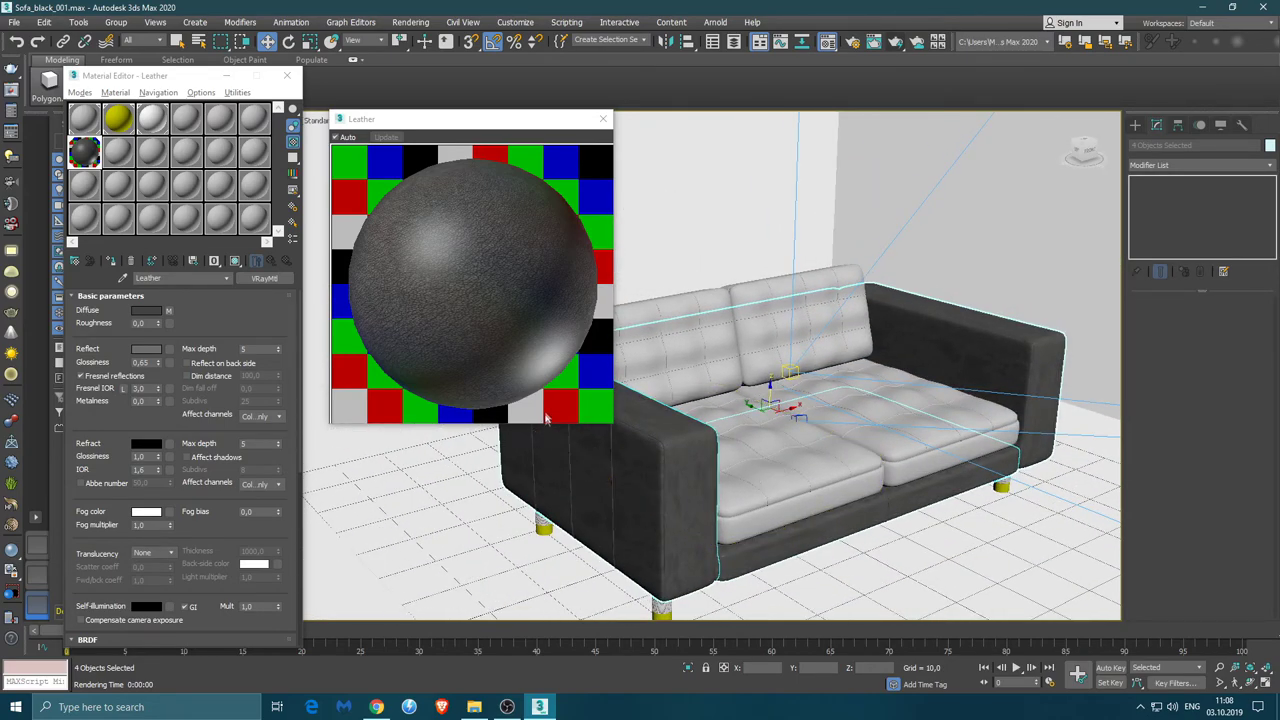
Close the Leather preview, pick an unused slot, and start opening a material library from the browser
{"action": "left_click", "coordinate": [603, 120]}
{"action": "left_click", "coordinate": [117, 150]}
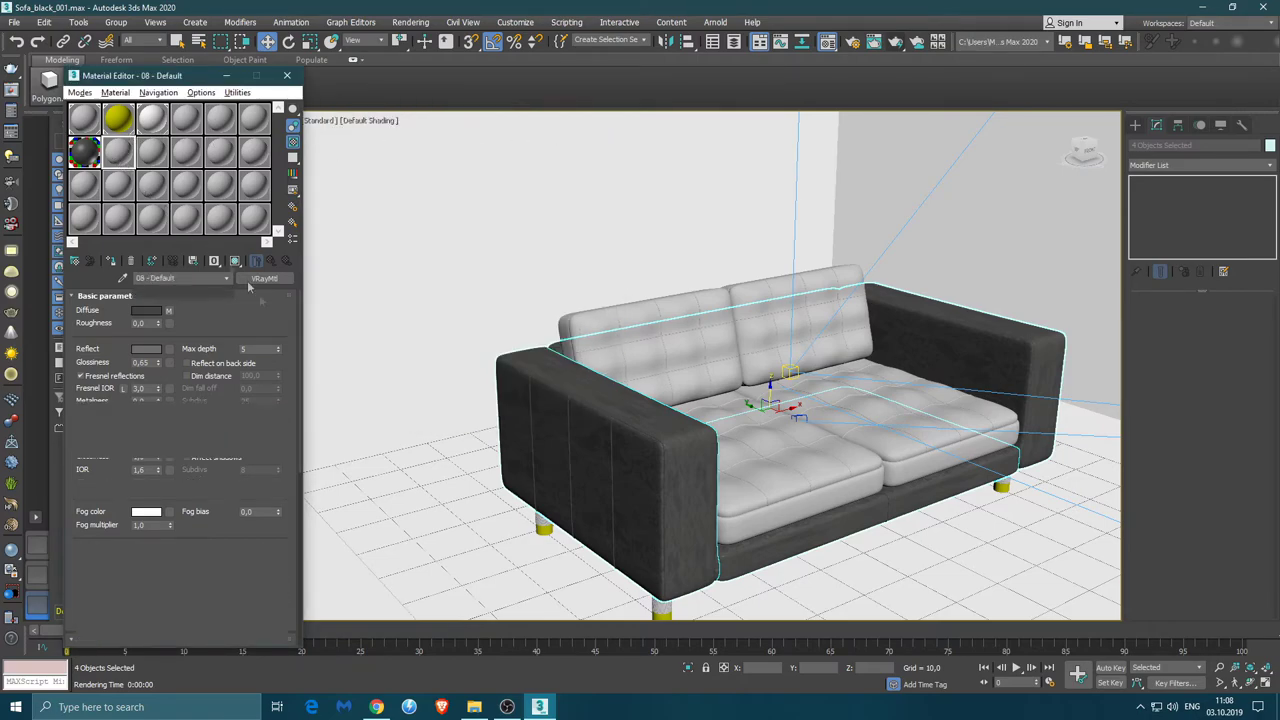
{"action": "left_click", "coordinate": [275, 280]}
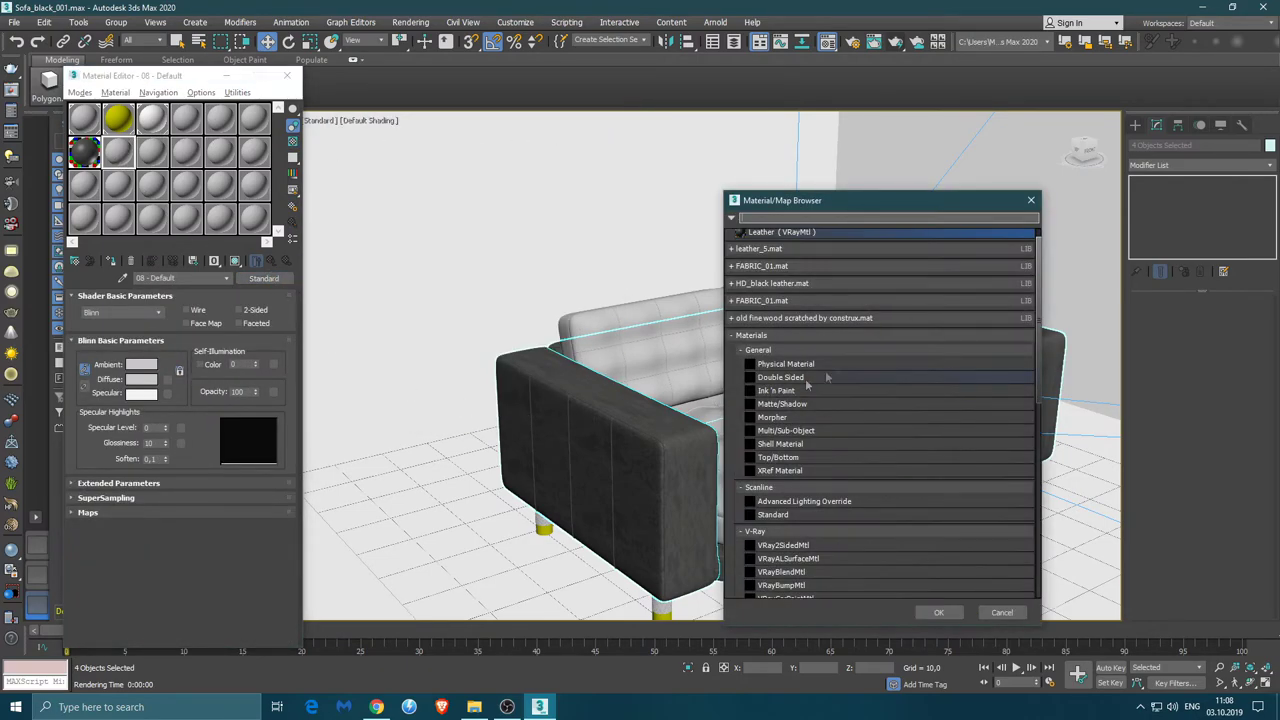
{"action": "left_click", "coordinate": [755, 240]}
{"action": "left_click", "coordinate": [733, 236]}
{"action": "left_click", "coordinate": [731, 217]}
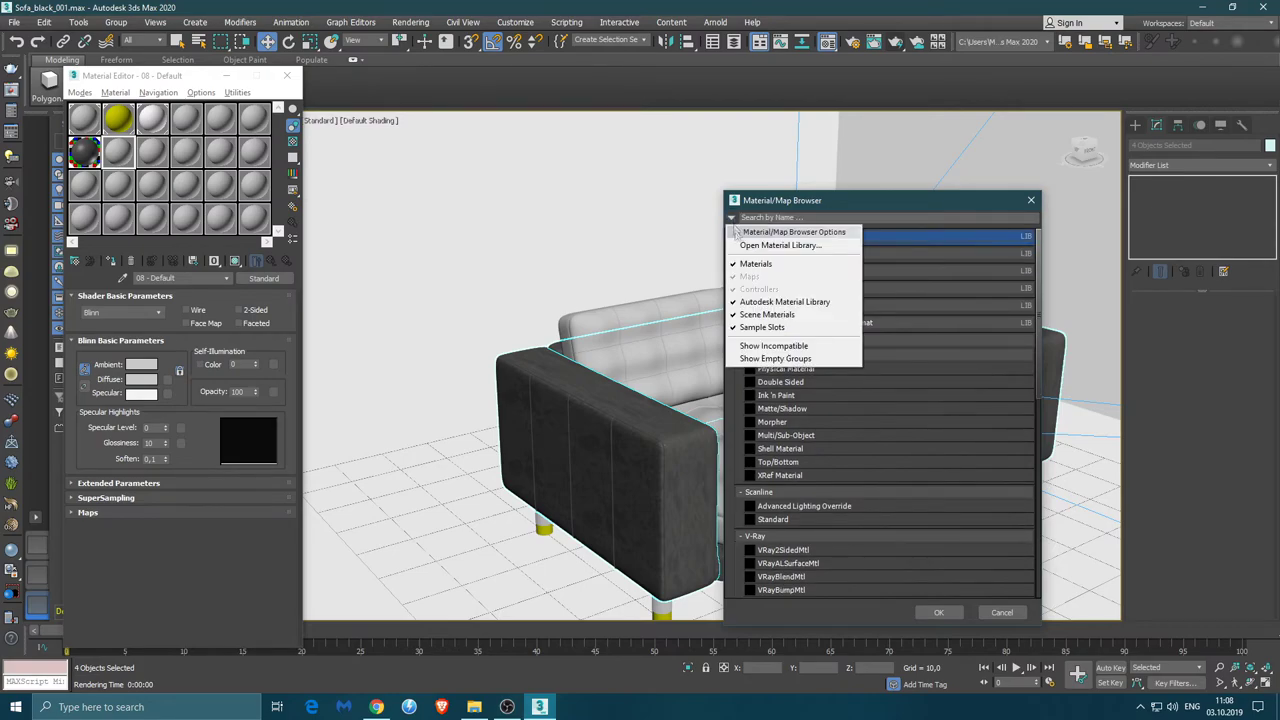
{"action": "left_click", "coordinate": [784, 247]}
Load suede_black.mat from F:\...\37_Sofa002\Leather mats-suede black-03 into the browser
{"action": "left_click", "coordinate": [39, 188]}
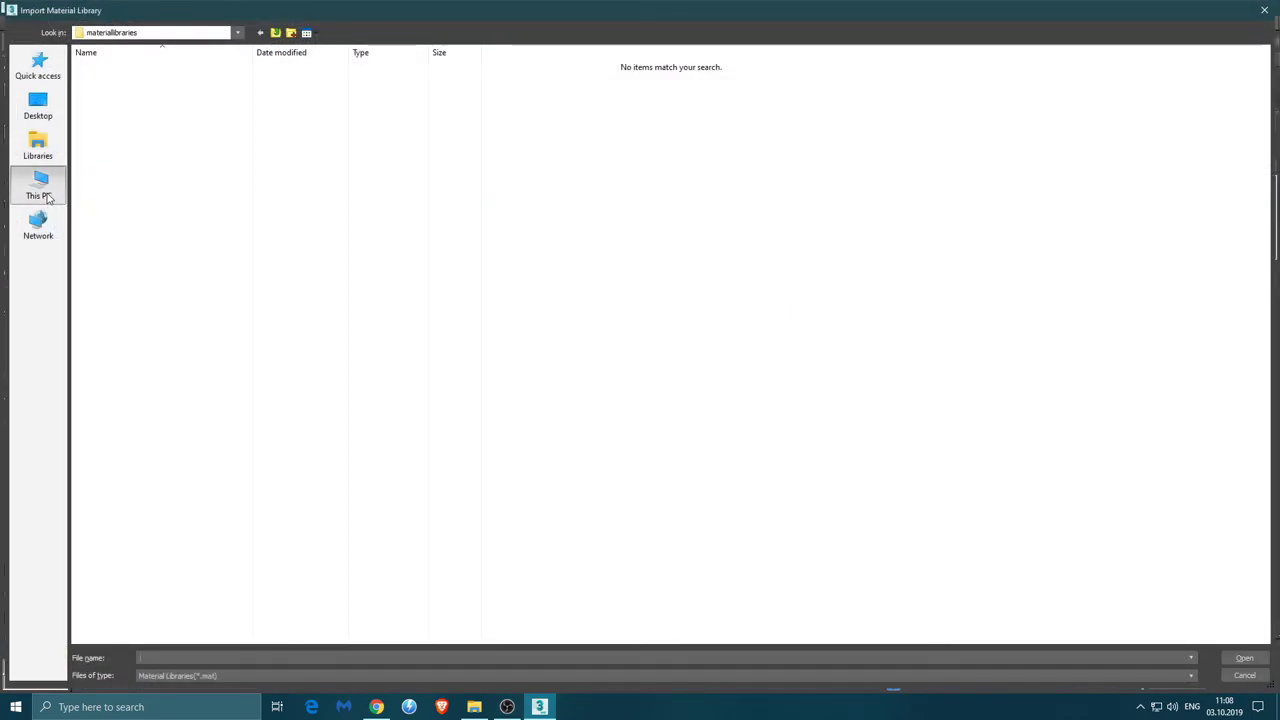
{"action": "double_click", "coordinate": [592, 133]}
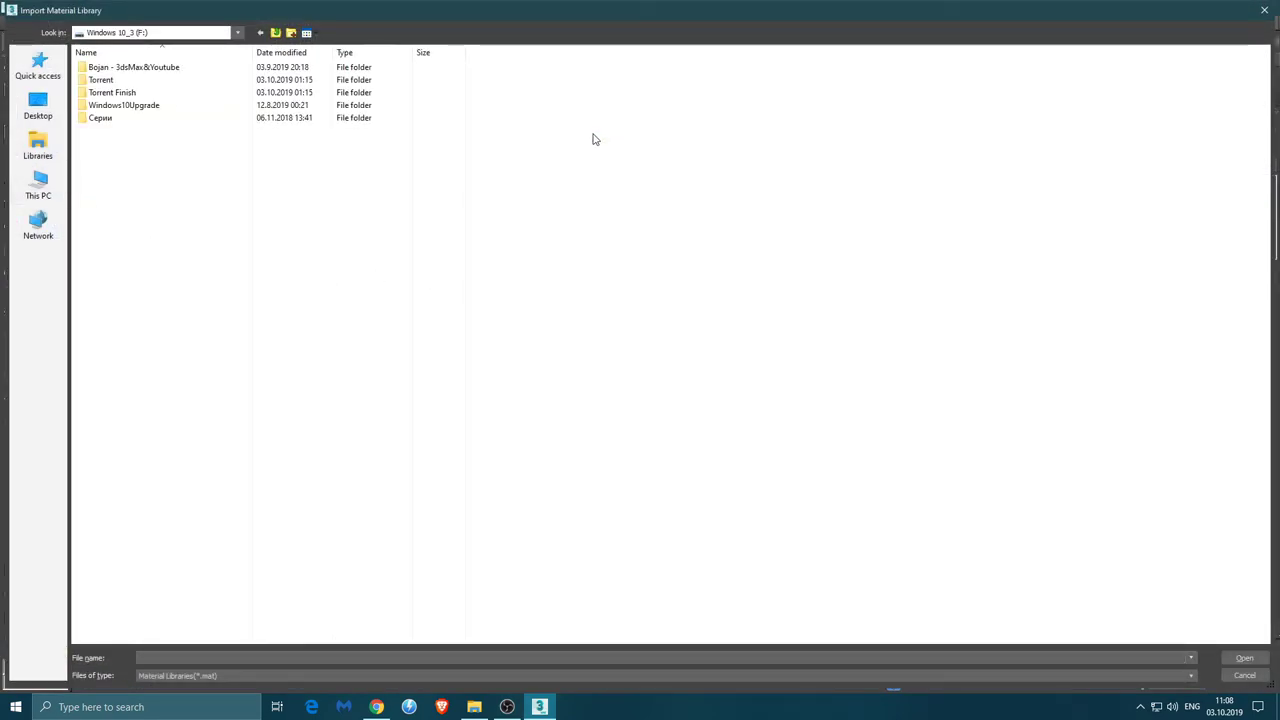
{"action": "double_click", "coordinate": [135, 72]}
{"action": "left_click", "coordinate": [103, 93]}
{"action": "double_click", "coordinate": [103, 94]}
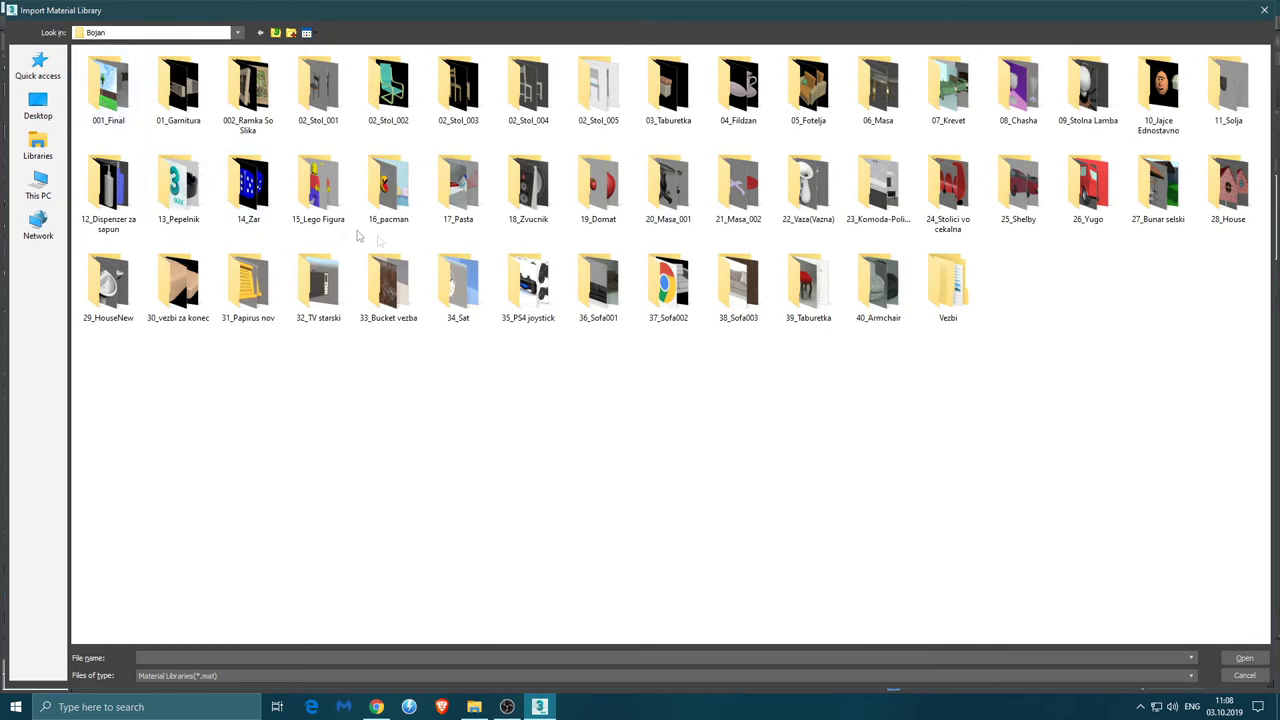
{"action": "double_click", "coordinate": [677, 305]}
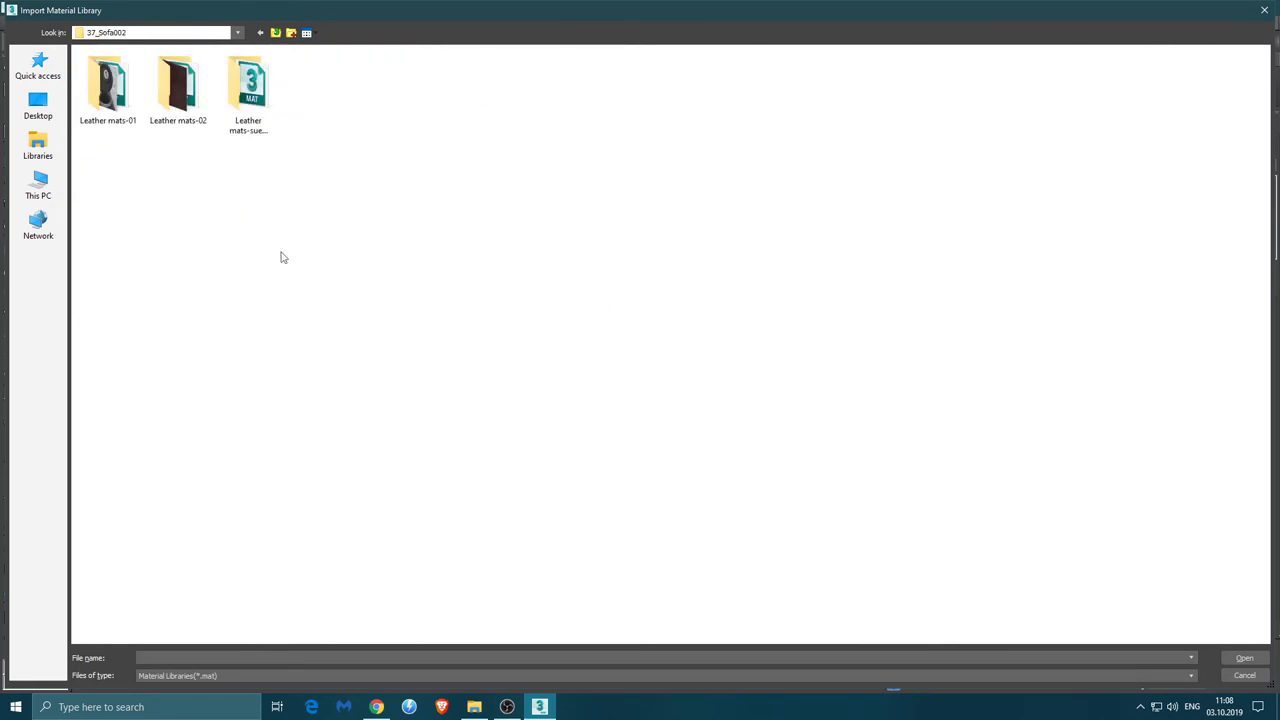
{"action": "left_click", "coordinate": [256, 135]}
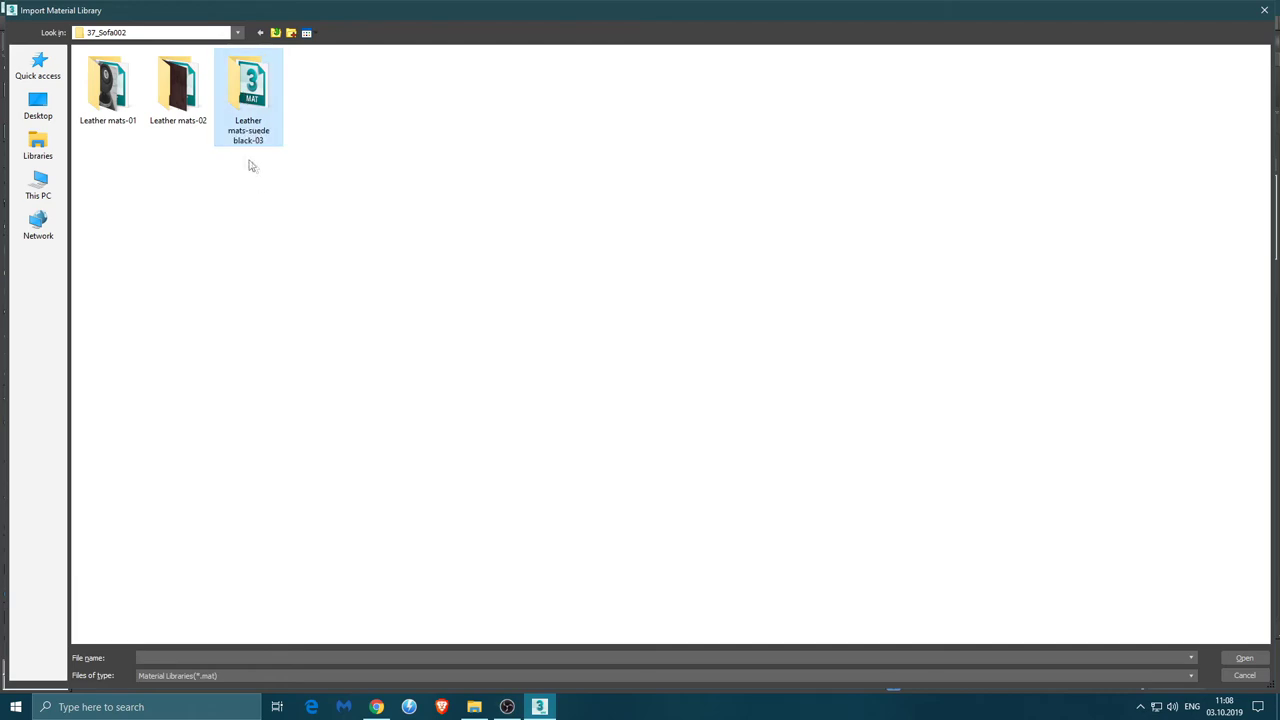
{"action": "double_click", "coordinate": [242, 95]}
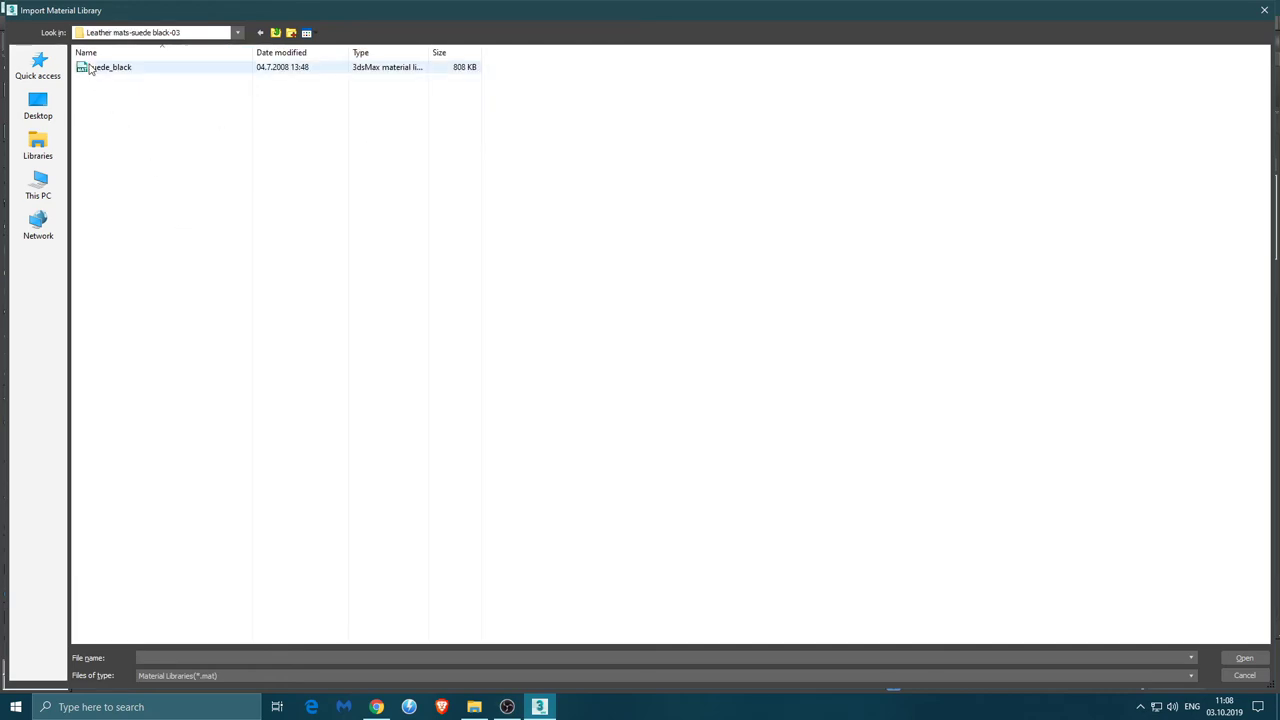
{"action": "mouse_move", "coordinate": [109, 67]}
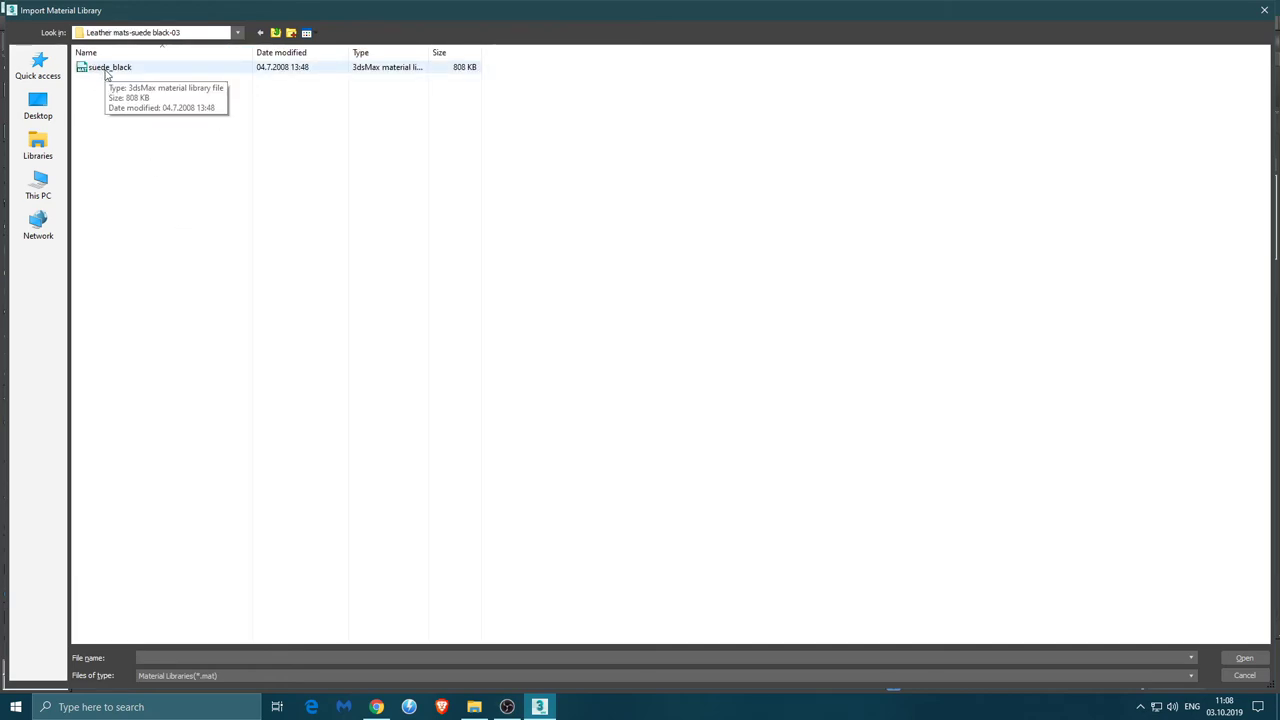
{"action": "left_click", "coordinate": [106, 70]}
{"action": "left_click", "coordinate": [1244, 658]}
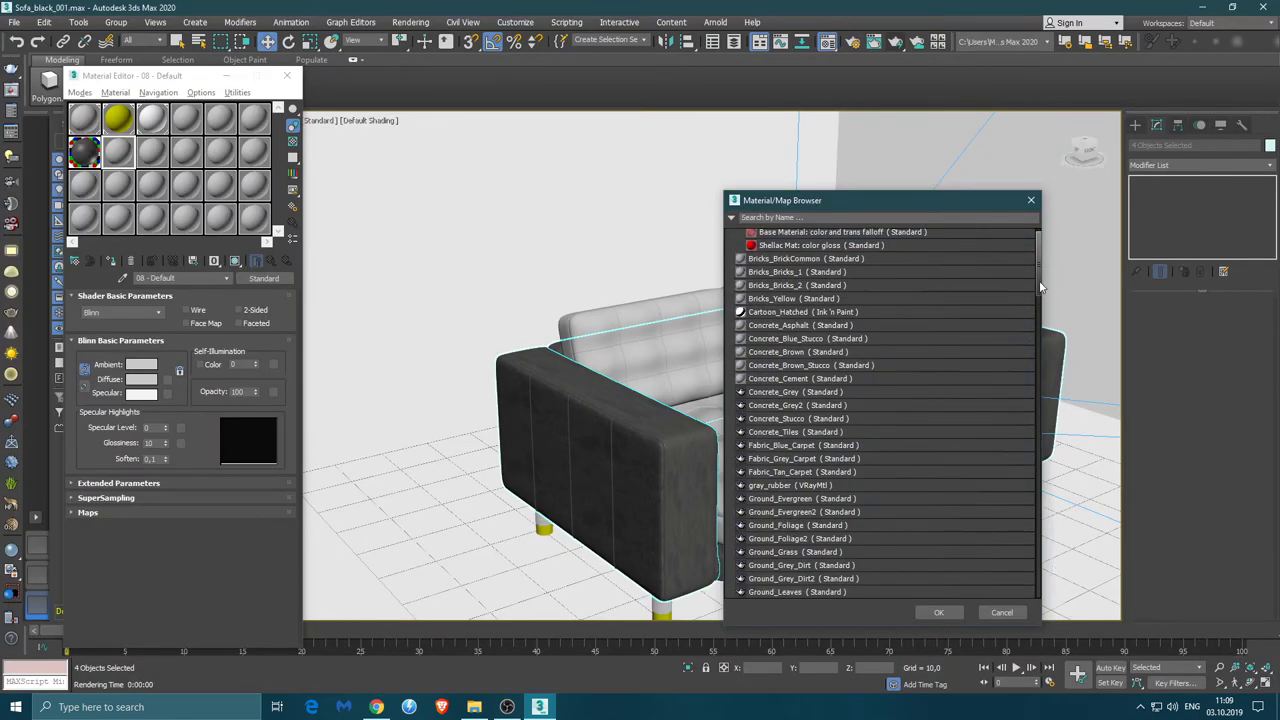
{"action": "scroll", "coordinate": [1040, 288], "scroll_direction": "up", "scroll_amount": 1}
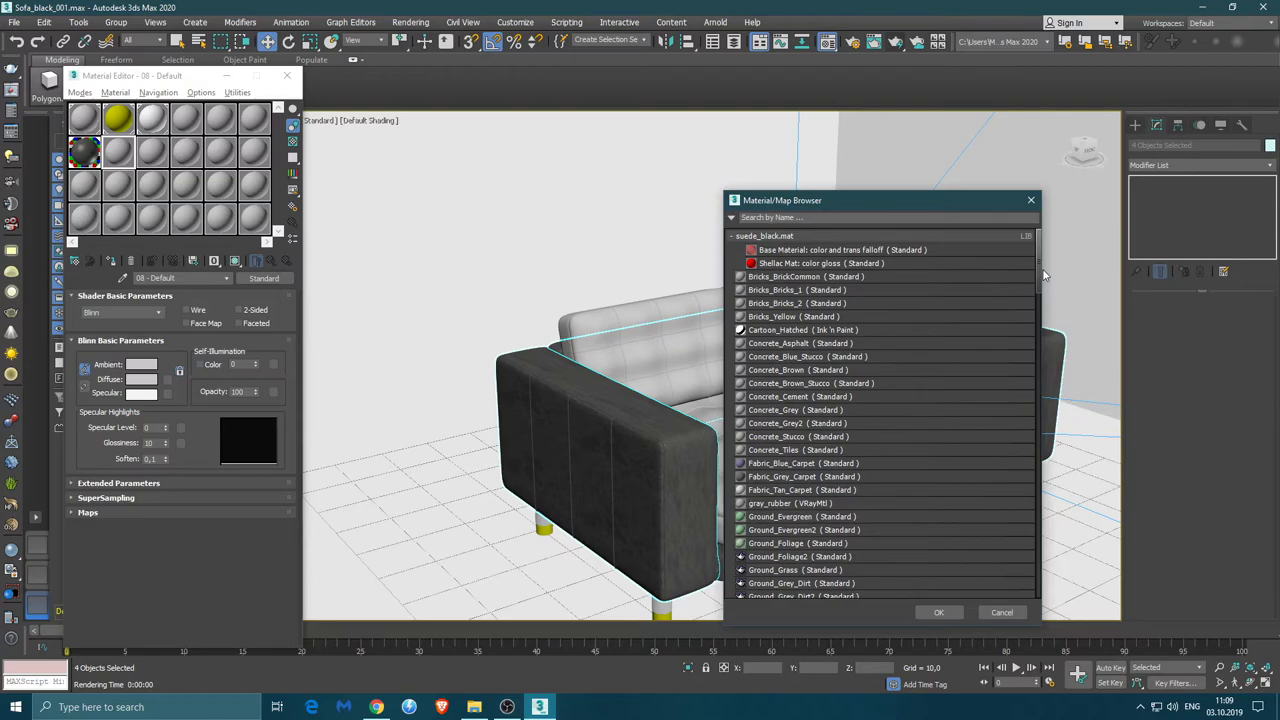
{"action": "left_click_drag", "start_coordinate": [1043, 274], "coordinate": [1058, 486]}
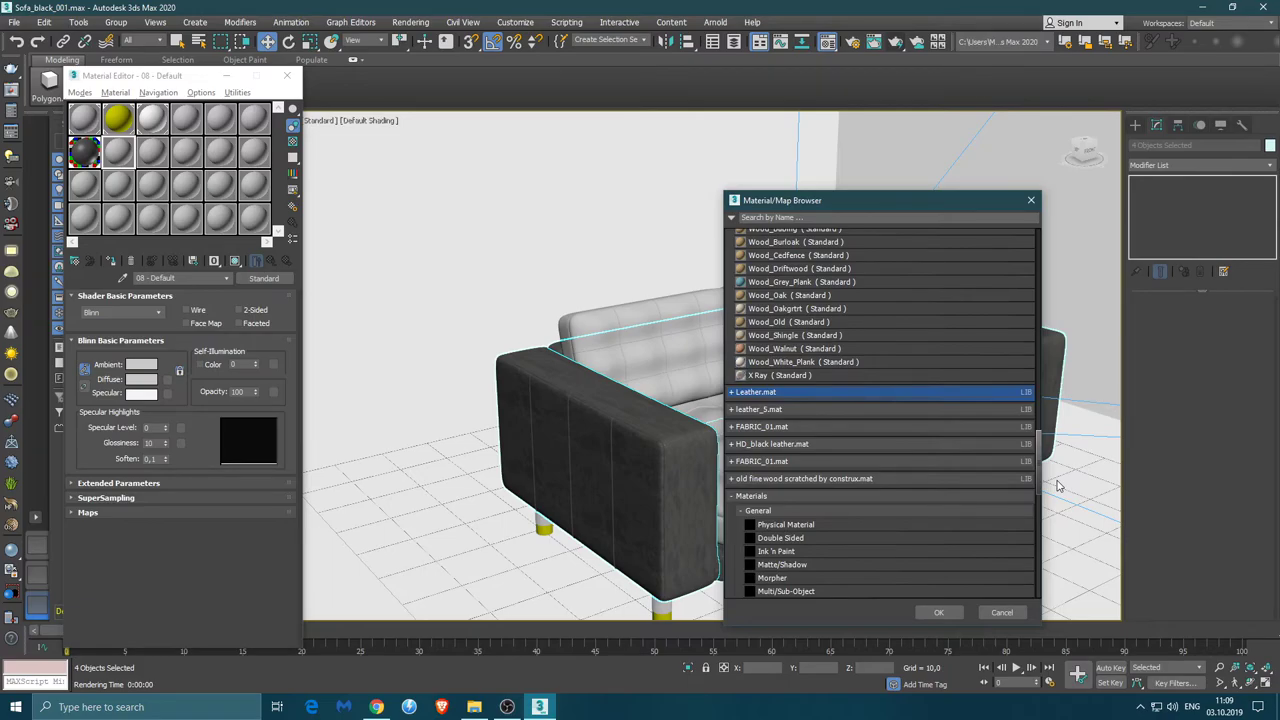
{"action": "left_click_drag", "start_coordinate": [1058, 486], "coordinate": [1074, 264]}
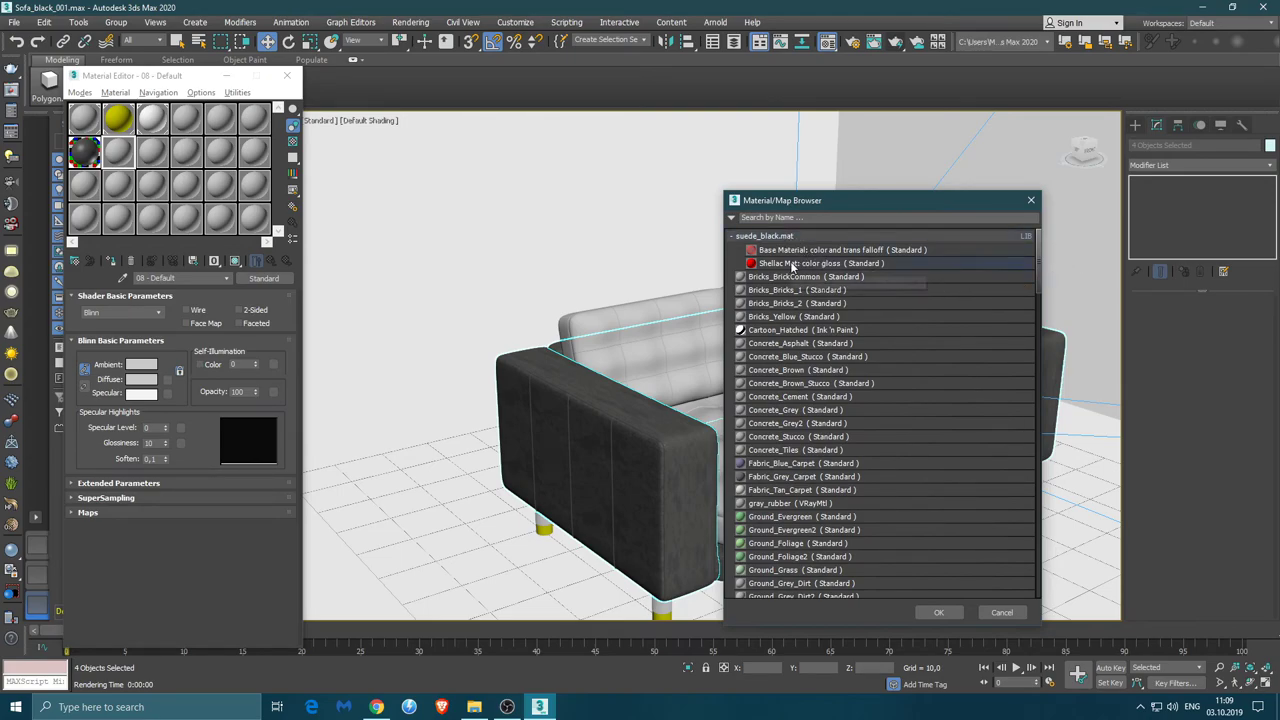
{"action": "left_click", "coordinate": [771, 332]}
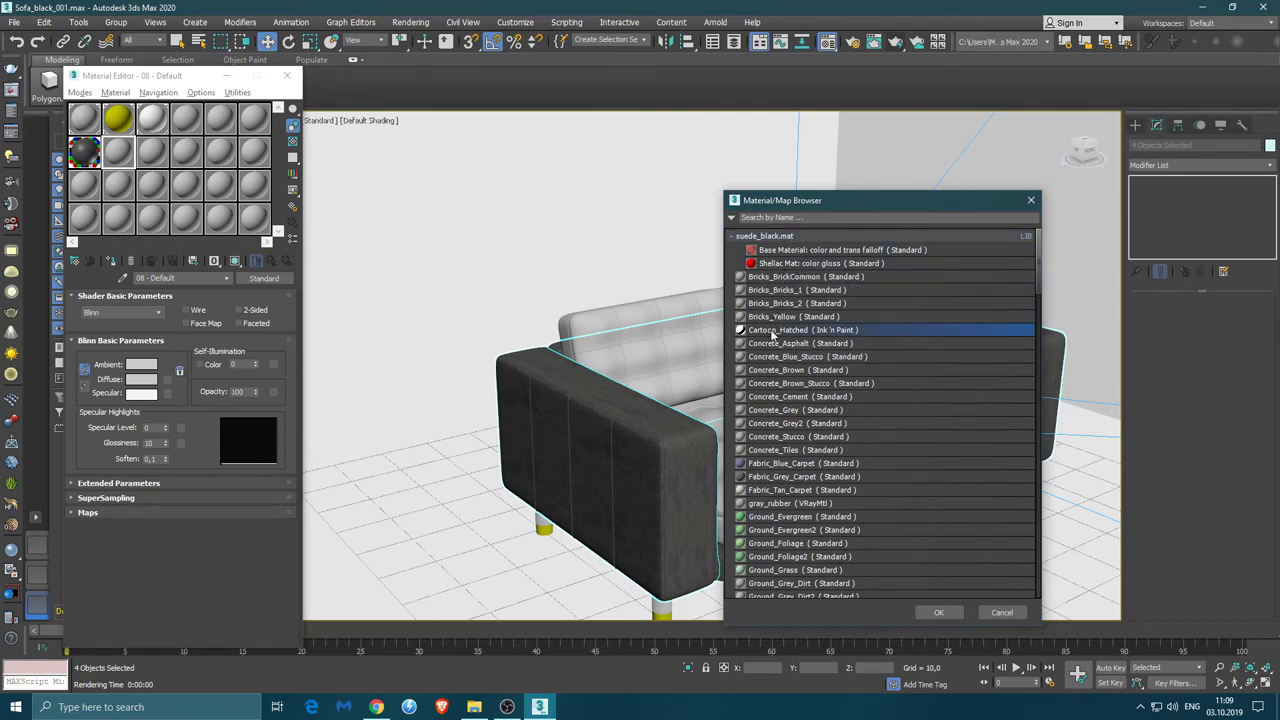
{"action": "scroll", "coordinate": [773, 349], "scroll_direction": "down", "scroll_amount": 3}
{"action": "scroll", "coordinate": [773, 349], "scroll_direction": "down", "scroll_amount": 2}
{"action": "scroll", "coordinate": [774, 350], "scroll_direction": "down", "scroll_amount": 2}
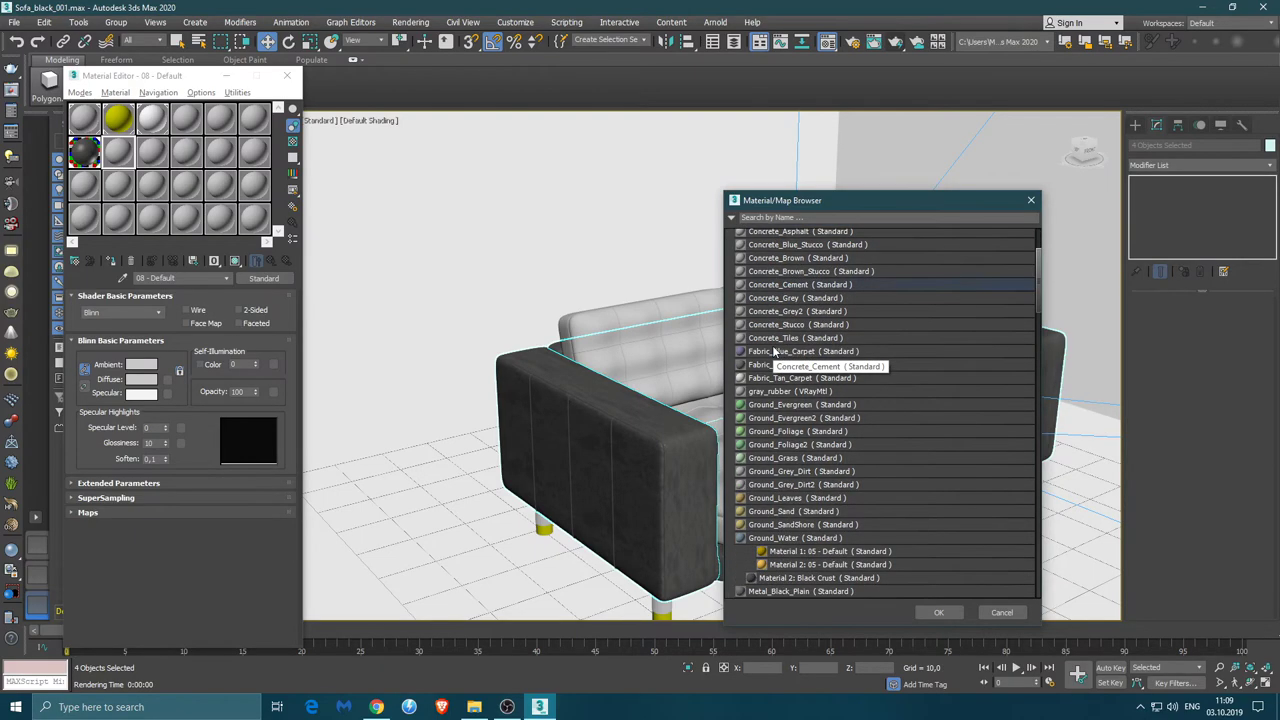
{"action": "scroll", "coordinate": [775, 352], "scroll_direction": "down", "scroll_amount": 2}
{"action": "scroll", "coordinate": [785, 410], "scroll_direction": "down", "scroll_amount": 2}
{"action": "scroll", "coordinate": [791, 434], "scroll_direction": "down", "scroll_amount": 2}
{"action": "scroll", "coordinate": [795, 448], "scroll_direction": "down", "scroll_amount": 1}
{"action": "left_click", "coordinate": [818, 482]}
{"action": "scroll", "coordinate": [818, 482], "scroll_direction": "down", "scroll_amount": 2}
{"action": "scroll", "coordinate": [818, 482], "scroll_direction": "down", "scroll_amount": 2}
{"action": "scroll", "coordinate": [818, 482], "scroll_direction": "down", "scroll_amount": 3}
{"action": "scroll", "coordinate": [816, 481], "scroll_direction": "down", "scroll_amount": 2}
{"action": "left_click", "coordinate": [818, 508]}
{"action": "scroll", "coordinate": [818, 459], "scroll_direction": "down", "scroll_amount": 3}
{"action": "scroll", "coordinate": [818, 459], "scroll_direction": "down", "scroll_amount": 2}
{"action": "scroll", "coordinate": [815, 470], "scroll_direction": "down", "scroll_amount": 2}
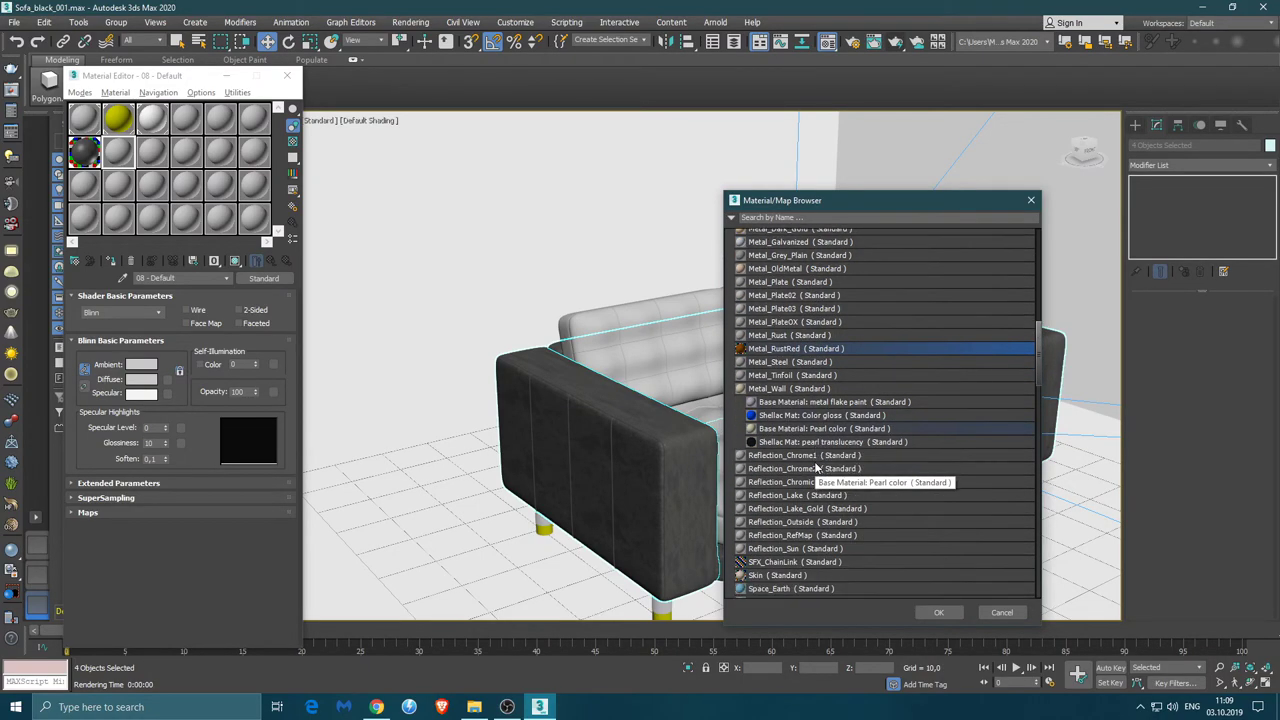
{"action": "scroll", "coordinate": [800, 510], "scroll_direction": "down", "scroll_amount": 1}
{"action": "scroll", "coordinate": [800, 510], "scroll_direction": "down", "scroll_amount": 1}
{"action": "left_click", "coordinate": [782, 526]}
{"action": "scroll", "coordinate": [790, 468], "scroll_direction": "down", "scroll_amount": 1}
{"action": "scroll", "coordinate": [790, 468], "scroll_direction": "down", "scroll_amount": 1}
{"action": "left_click", "coordinate": [802, 526]}
{"action": "scroll", "coordinate": [805, 490], "scroll_direction": "down", "scroll_amount": 1}
{"action": "scroll", "coordinate": [808, 446], "scroll_direction": "down", "scroll_amount": 1}
{"action": "scroll", "coordinate": [808, 440], "scroll_direction": "down", "scroll_amount": 1}
{"action": "scroll", "coordinate": [808, 442], "scroll_direction": "down", "scroll_amount": 2}
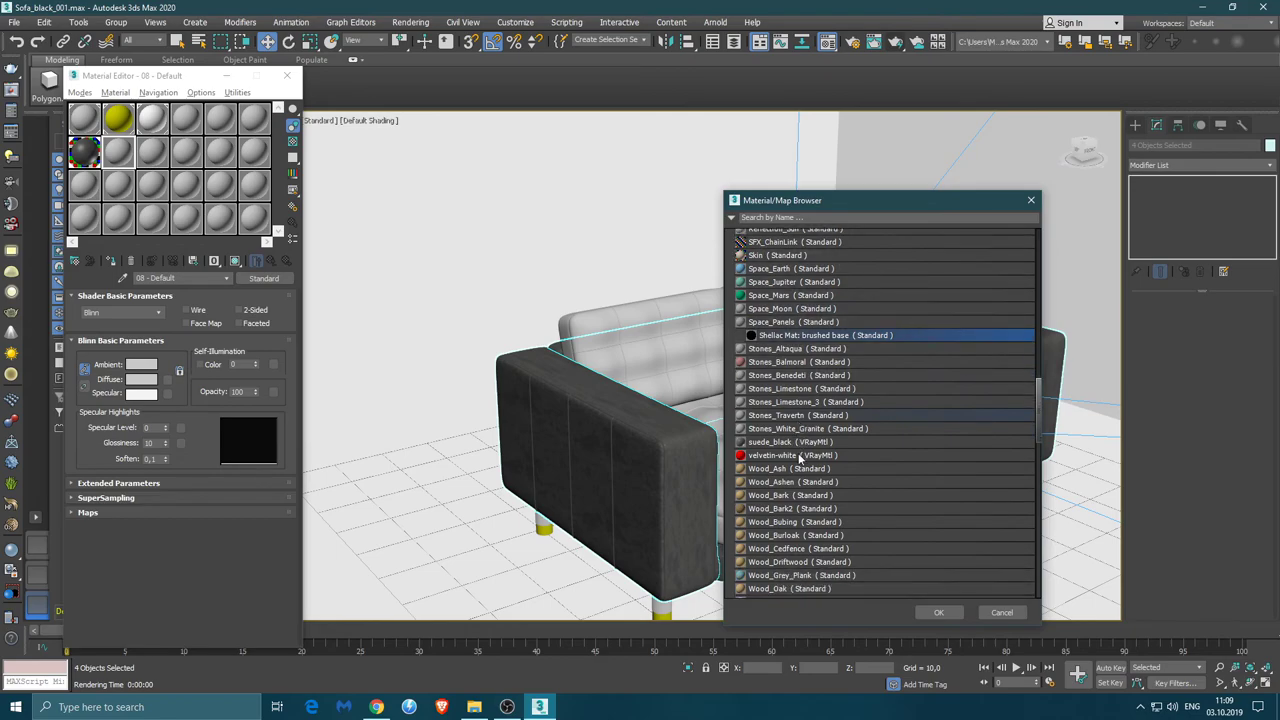
{"action": "scroll", "coordinate": [805, 448], "scroll_direction": "down", "scroll_amount": 1}
{"action": "scroll", "coordinate": [802, 453], "scroll_direction": "down", "scroll_amount": 1}
{"action": "scroll", "coordinate": [800, 458], "scroll_direction": "down", "scroll_amount": 1}
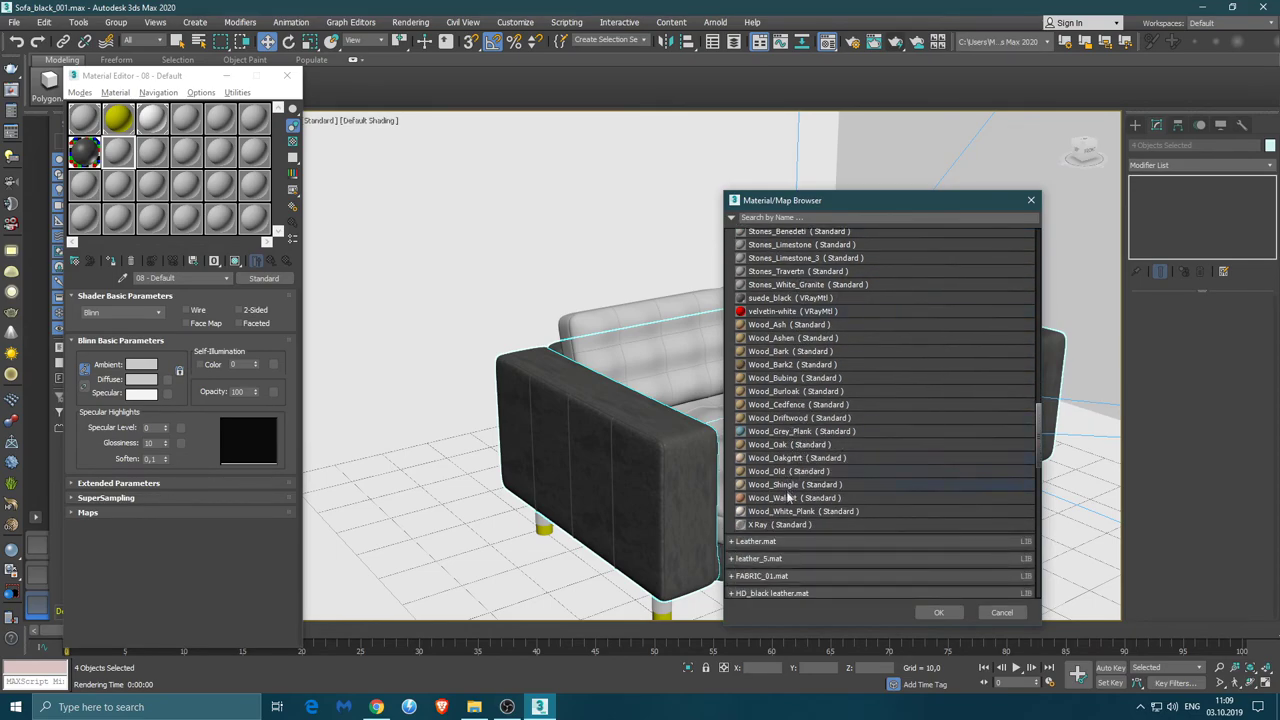
{"action": "left_click", "coordinate": [800, 526]}
{"action": "scroll", "coordinate": [807, 454], "scroll_direction": "down", "scroll_amount": 2}
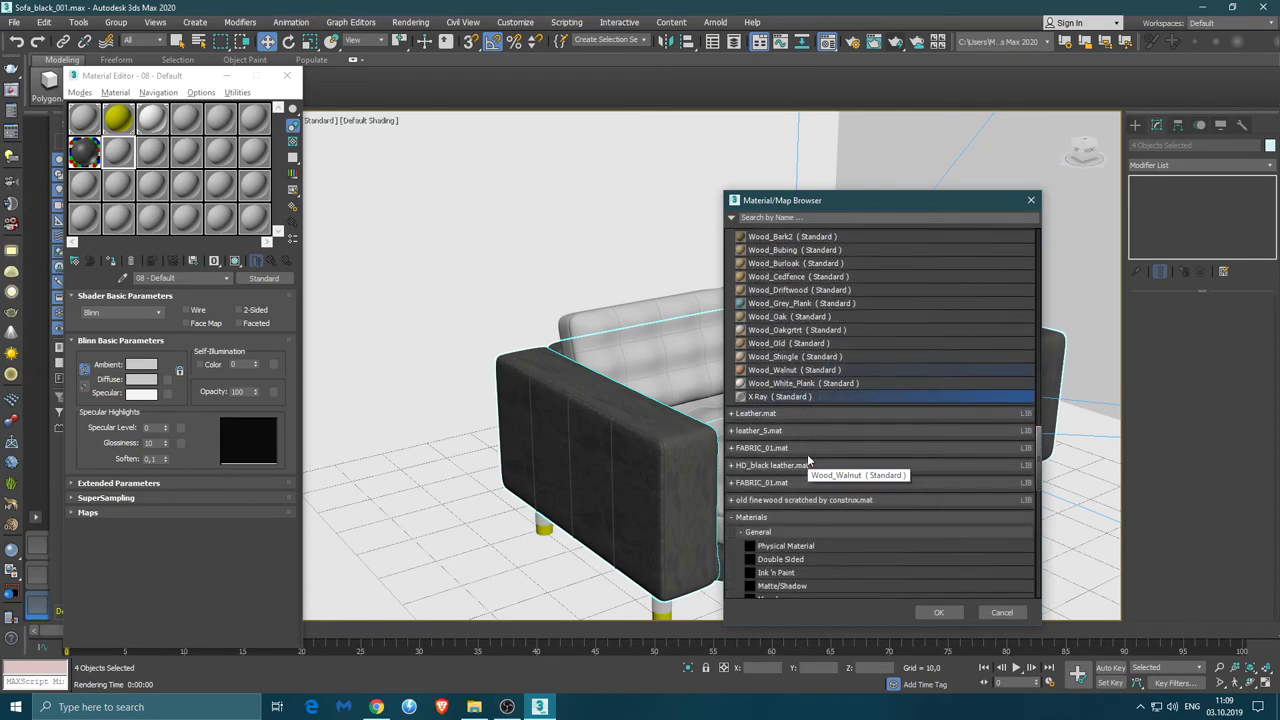
{"action": "scroll", "coordinate": [807, 454], "scroll_direction": "down", "scroll_amount": 2}
{"action": "scroll", "coordinate": [807, 454], "scroll_direction": "down", "scroll_amount": 2}
{"action": "scroll", "coordinate": [807, 454], "scroll_direction": "down", "scroll_amount": 3}
{"action": "scroll", "coordinate": [808, 459], "scroll_direction": "down", "scroll_amount": 3}
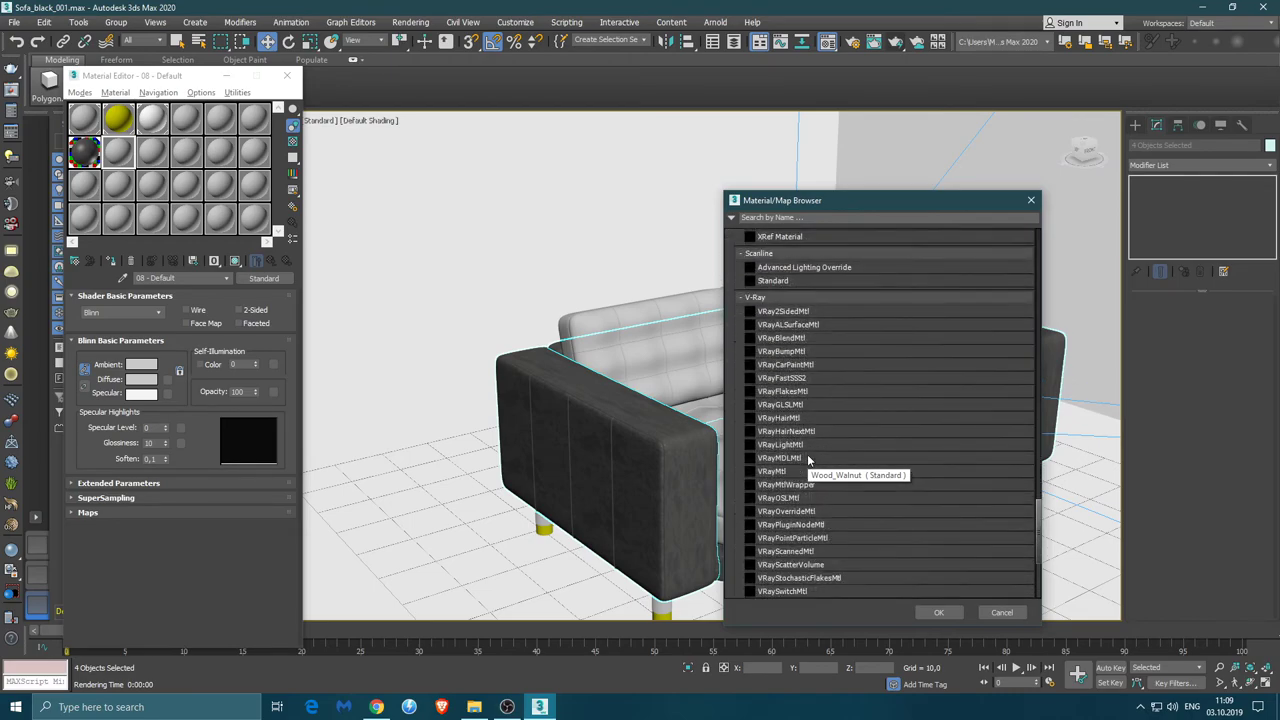
{"action": "scroll", "coordinate": [795, 495], "scroll_direction": "down", "scroll_amount": 3}
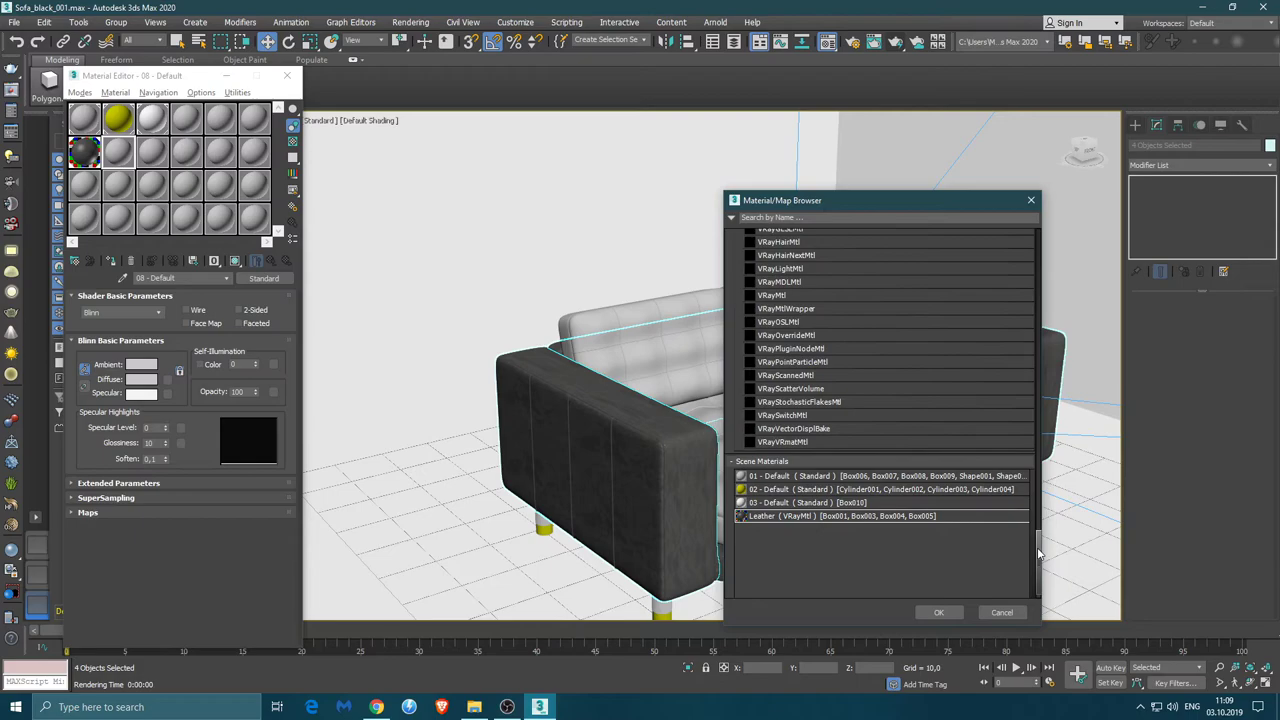
{"action": "left_click_drag", "start_coordinate": [1037, 547], "coordinate": [1053, 228]}
{"action": "left_click", "coordinate": [743, 237]}
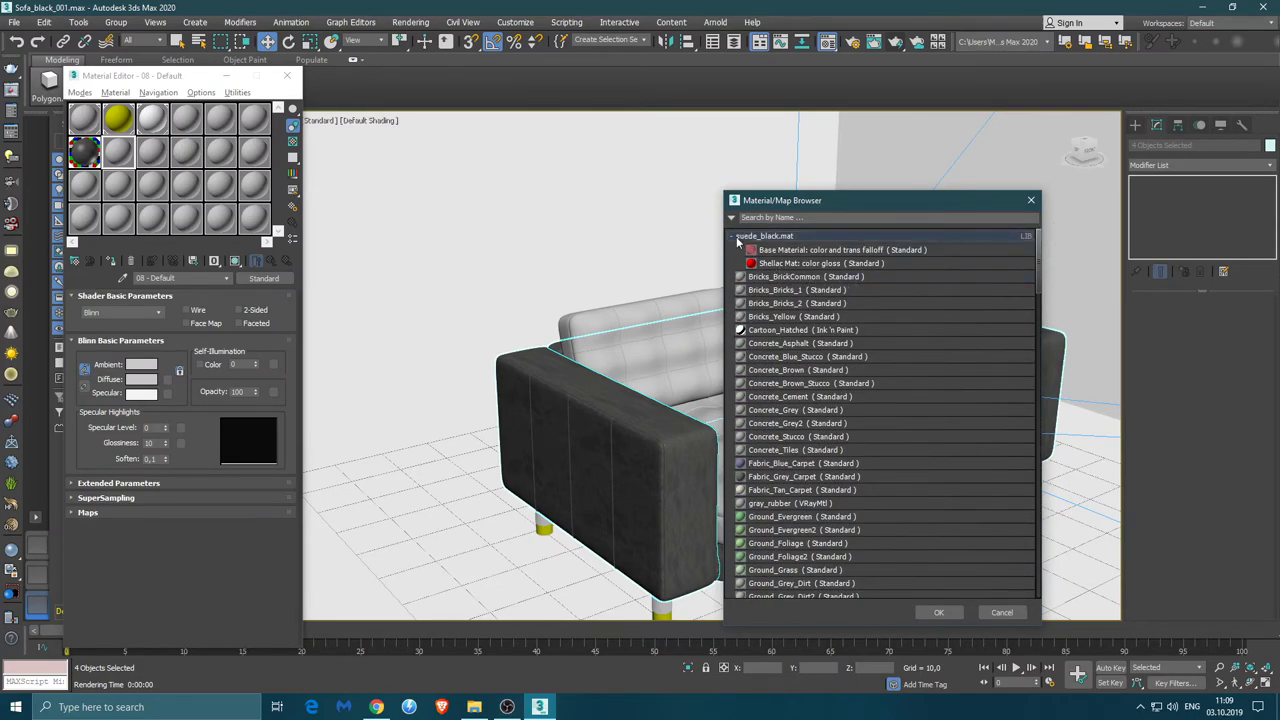
{"action": "left_click", "coordinate": [744, 237]}
{"action": "left_click", "coordinate": [733, 237]}
{"action": "left_click", "coordinate": [791, 251]}
{"action": "left_click", "coordinate": [756, 240]}
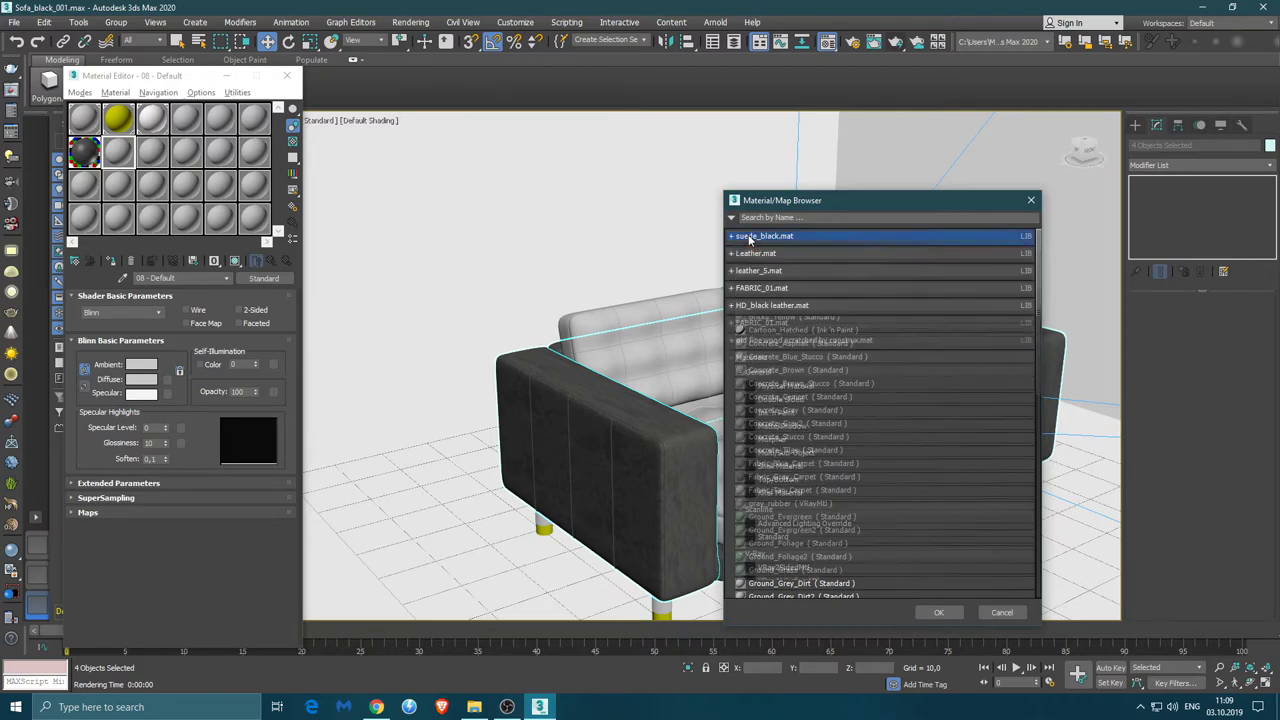
{"action": "left_click", "coordinate": [954, 618]}
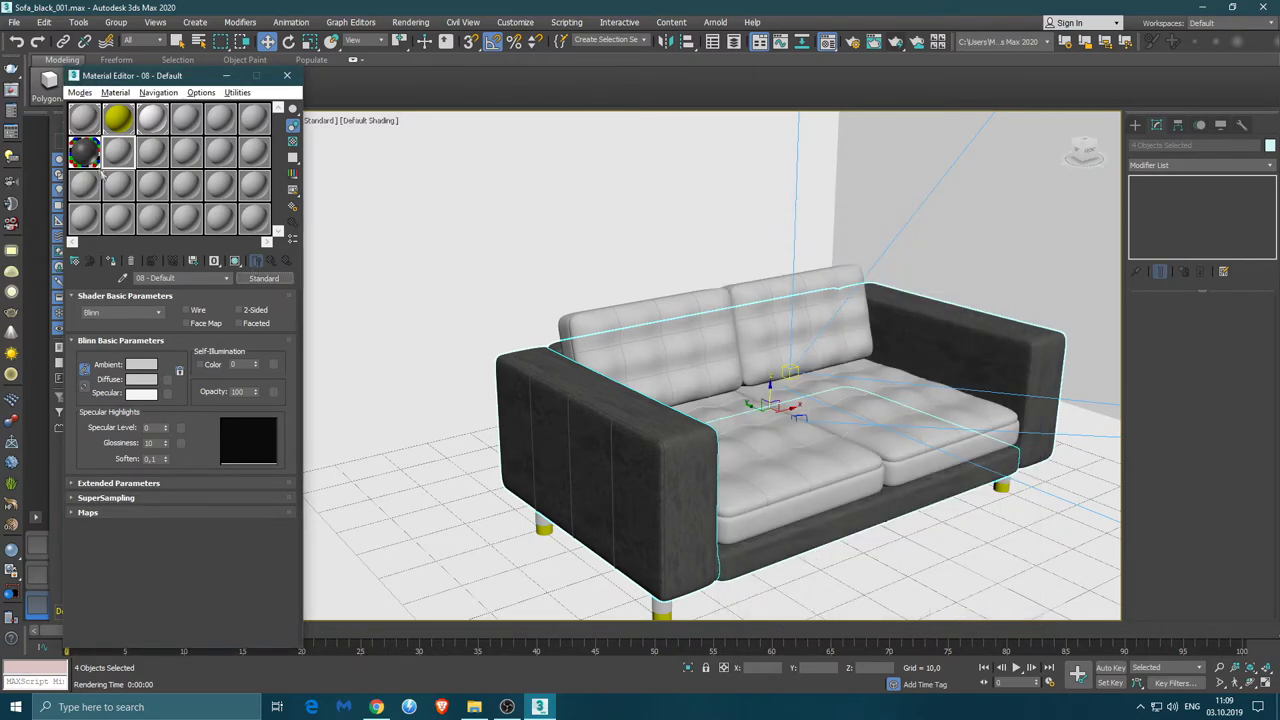
Load Metal_RustRed from the expanded suede_black.mat library into the active sample slot
{"action": "left_click", "coordinate": [262, 278]}
{"action": "left_click", "coordinate": [751, 237]}
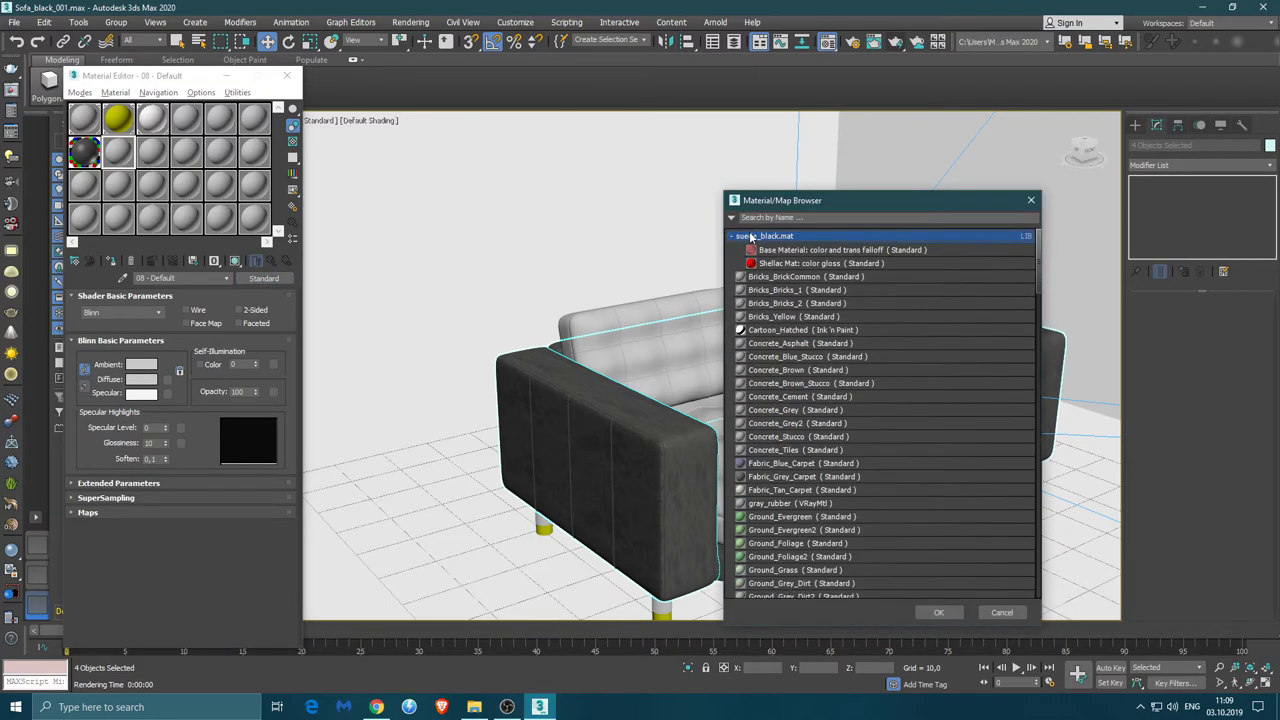
{"action": "scroll", "coordinate": [790, 264], "scroll_direction": "down", "scroll_amount": 1}
{"action": "scroll", "coordinate": [810, 286], "scroll_direction": "down", "scroll_amount": 1}
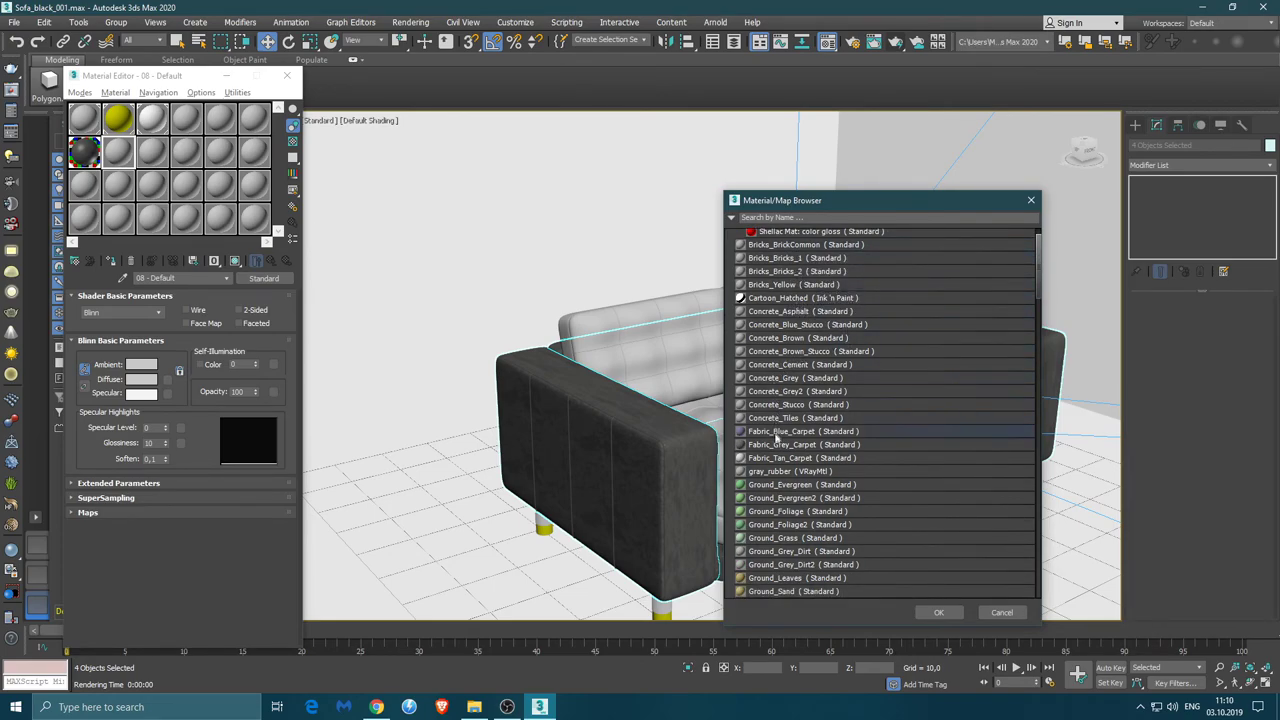
{"action": "scroll", "coordinate": [779, 479], "scroll_direction": "down", "scroll_amount": 1}
{"action": "scroll", "coordinate": [779, 482], "scroll_direction": "down", "scroll_amount": 1}
{"action": "scroll", "coordinate": [778, 388], "scroll_direction": "down", "scroll_amount": 1}
{"action": "scroll", "coordinate": [776, 395], "scroll_direction": "down", "scroll_amount": 1}
{"action": "scroll", "coordinate": [785, 415], "scroll_direction": "down", "scroll_amount": 2}
{"action": "scroll", "coordinate": [777, 462], "scroll_direction": "down", "scroll_amount": 1}
{"action": "scroll", "coordinate": [790, 455], "scroll_direction": "down", "scroll_amount": 2}
{"action": "scroll", "coordinate": [797, 465], "scroll_direction": "down", "scroll_amount": 1}
{"action": "scroll", "coordinate": [797, 465], "scroll_direction": "down", "scroll_amount": 1}
{"action": "left_click", "coordinate": [792, 494]}
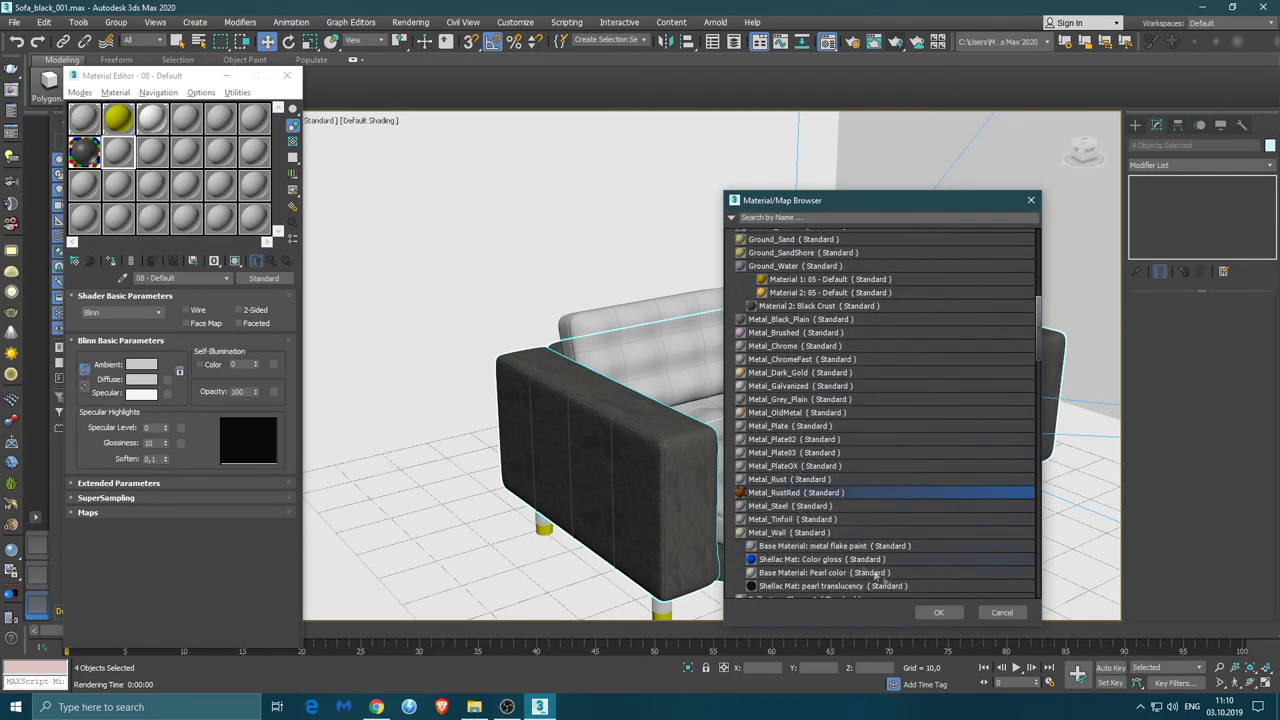
{"action": "left_click", "coordinate": [937, 613]}
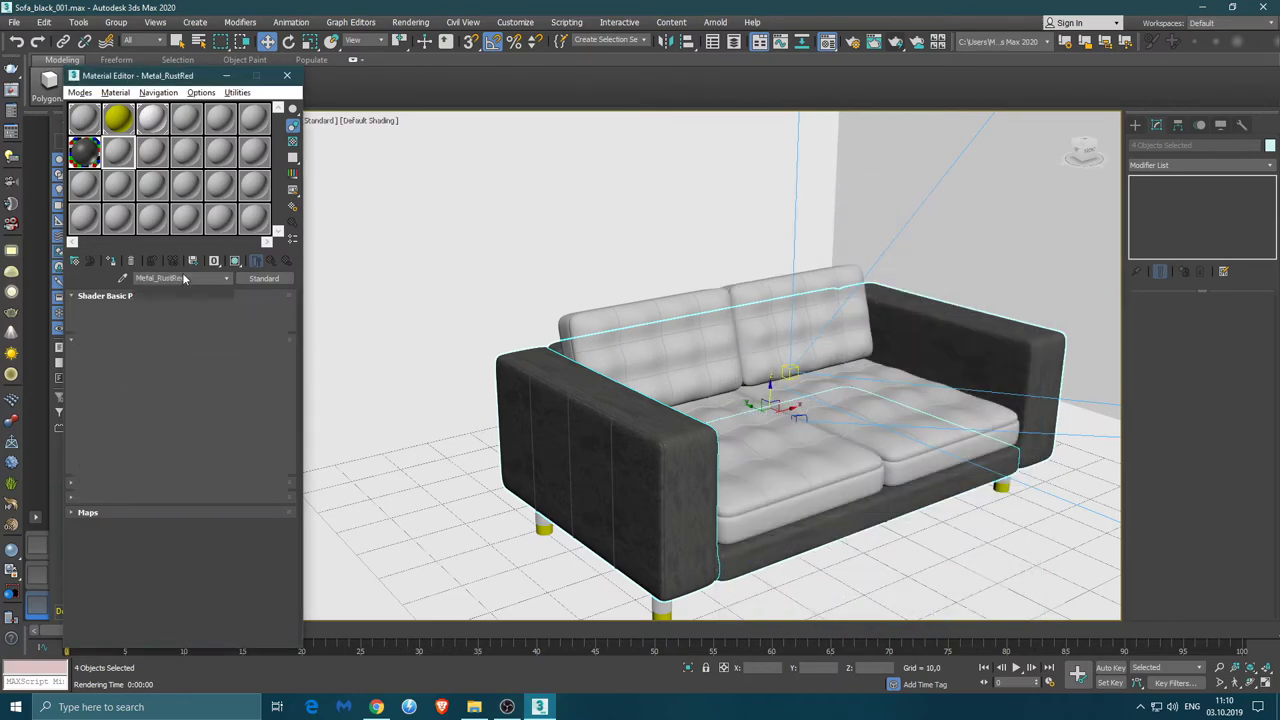
Inspect the rust material's diffuse bitmap, cancelling the file browser so REDRUST2.JPG stays
{"action": "double_click", "coordinate": [118, 152]}
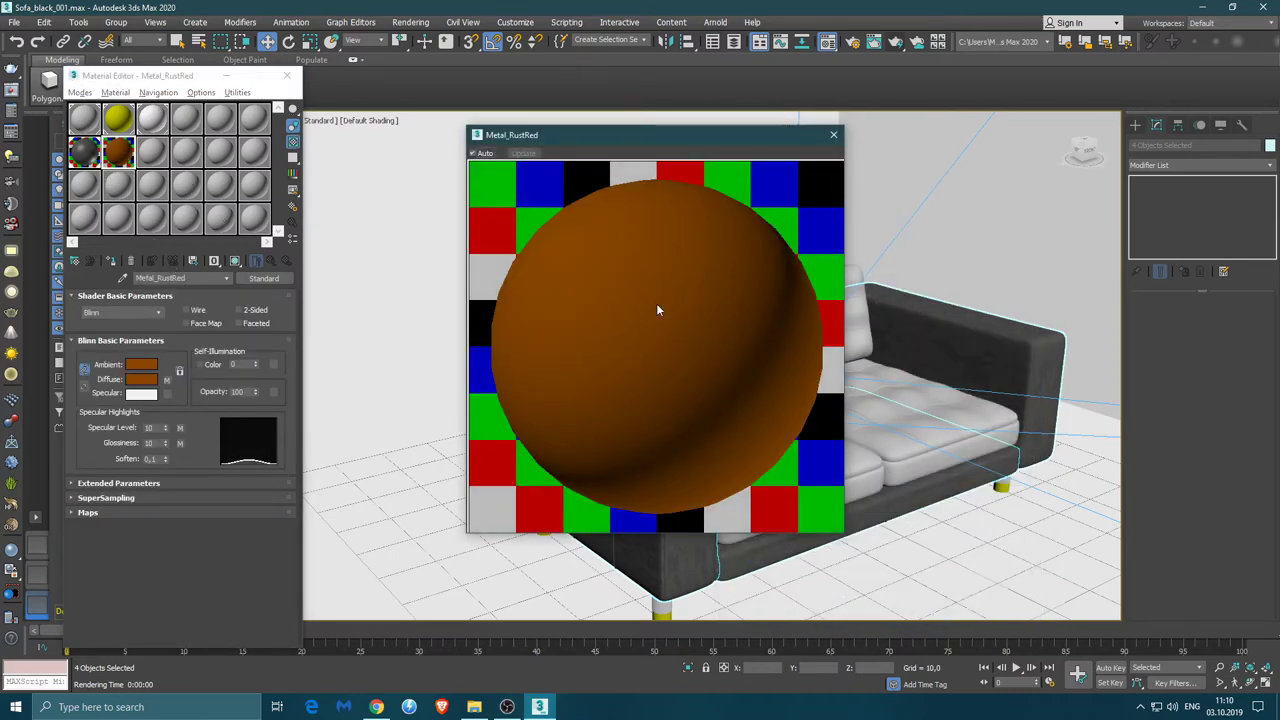
{"action": "left_click", "coordinate": [167, 379]}
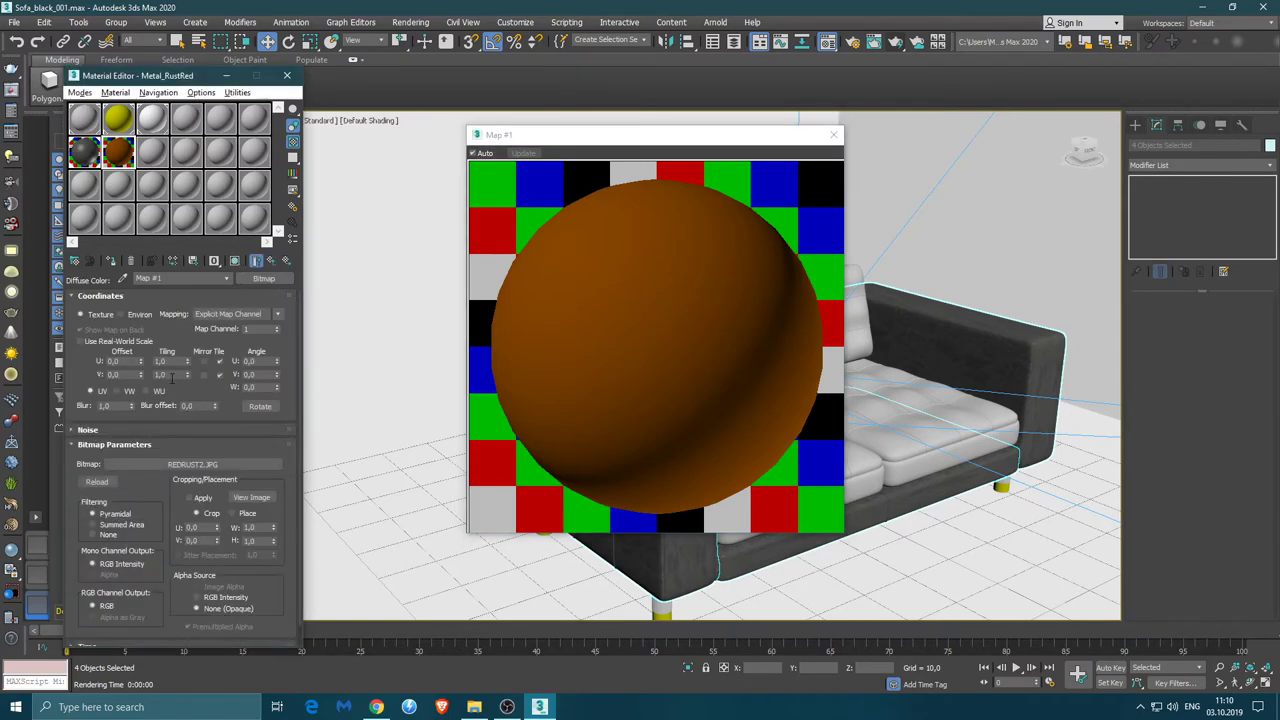
{"action": "left_click", "coordinate": [203, 466]}
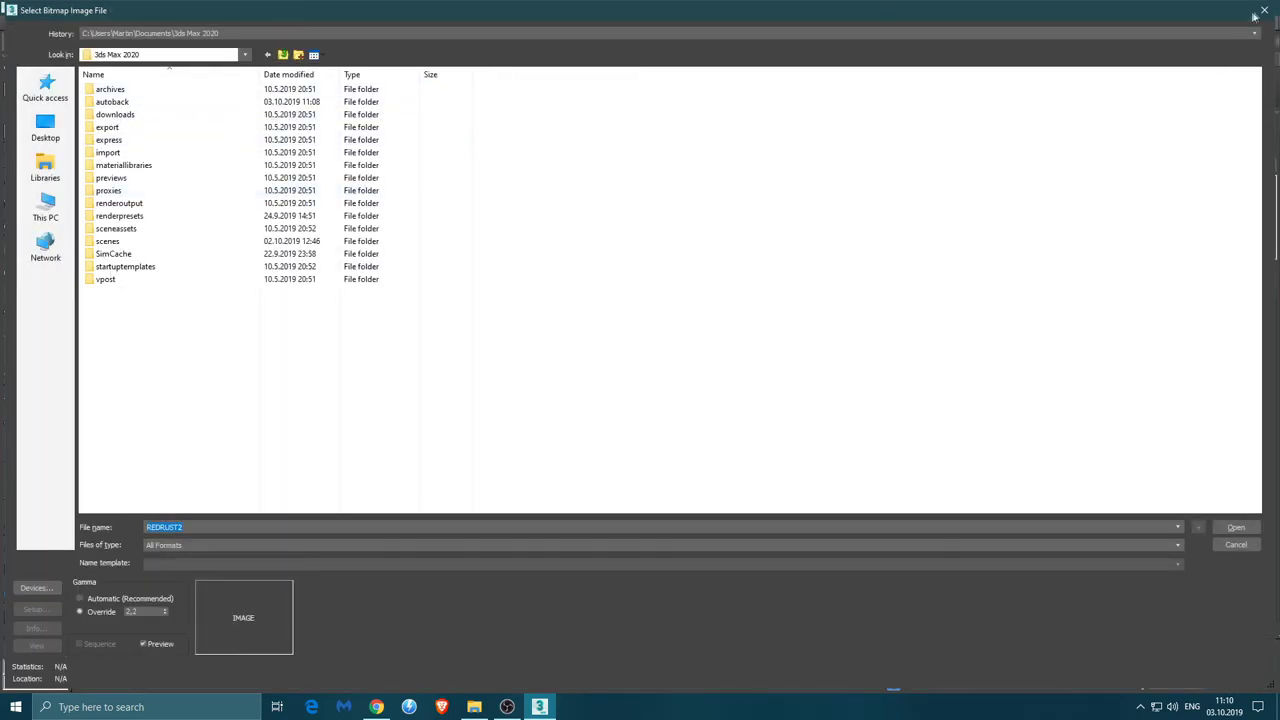
{"action": "key", "text": "Escape"}
Close the enlarged preview, activate empty slot 09 - Default and bring up the Material/Map Browser
{"action": "left_click", "coordinate": [838, 141]}
{"action": "left_click", "coordinate": [152, 150]}
{"action": "left_click", "coordinate": [263, 278]}
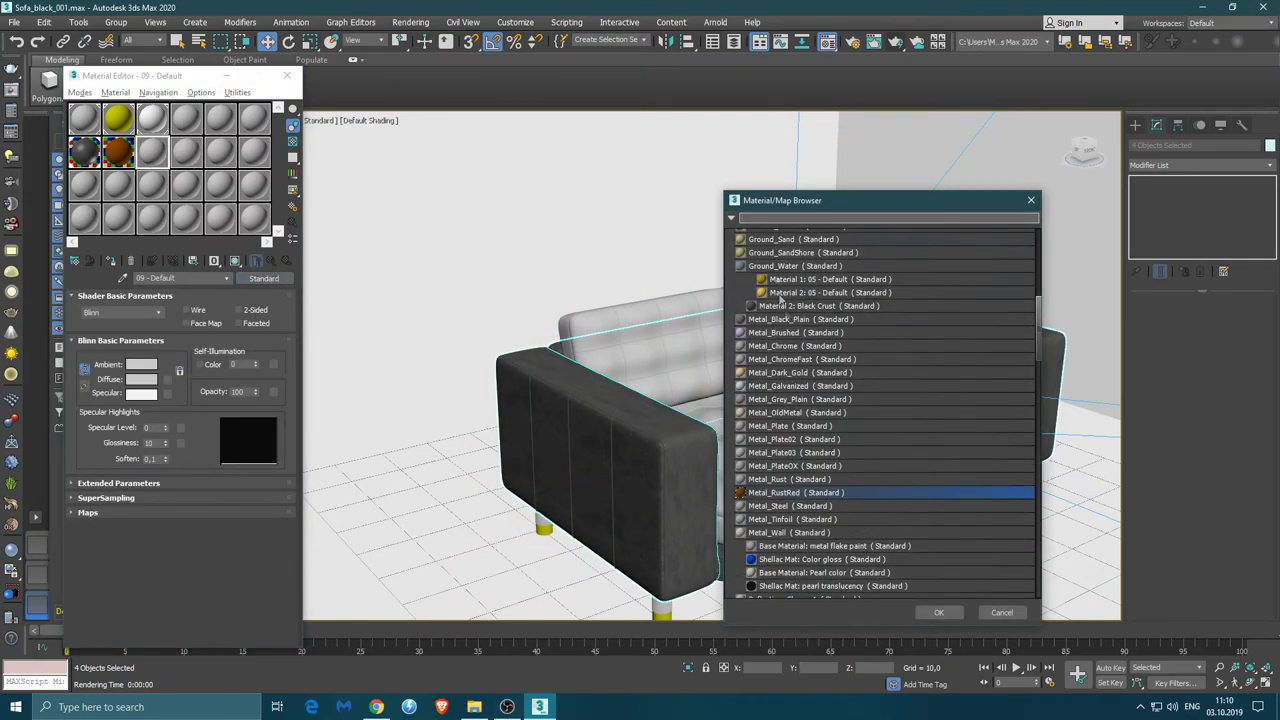
Load the suede_black VRayMtl from the library into slot 9
{"action": "scroll", "coordinate": [910, 380], "scroll_direction": "down", "scroll_amount": 2}
{"action": "scroll", "coordinate": [902, 452], "scroll_direction": "down", "scroll_amount": 1}
{"action": "scroll", "coordinate": [784, 465], "scroll_direction": "down", "scroll_amount": 1}
{"action": "scroll", "coordinate": [784, 462], "scroll_direction": "down", "scroll_amount": 1}
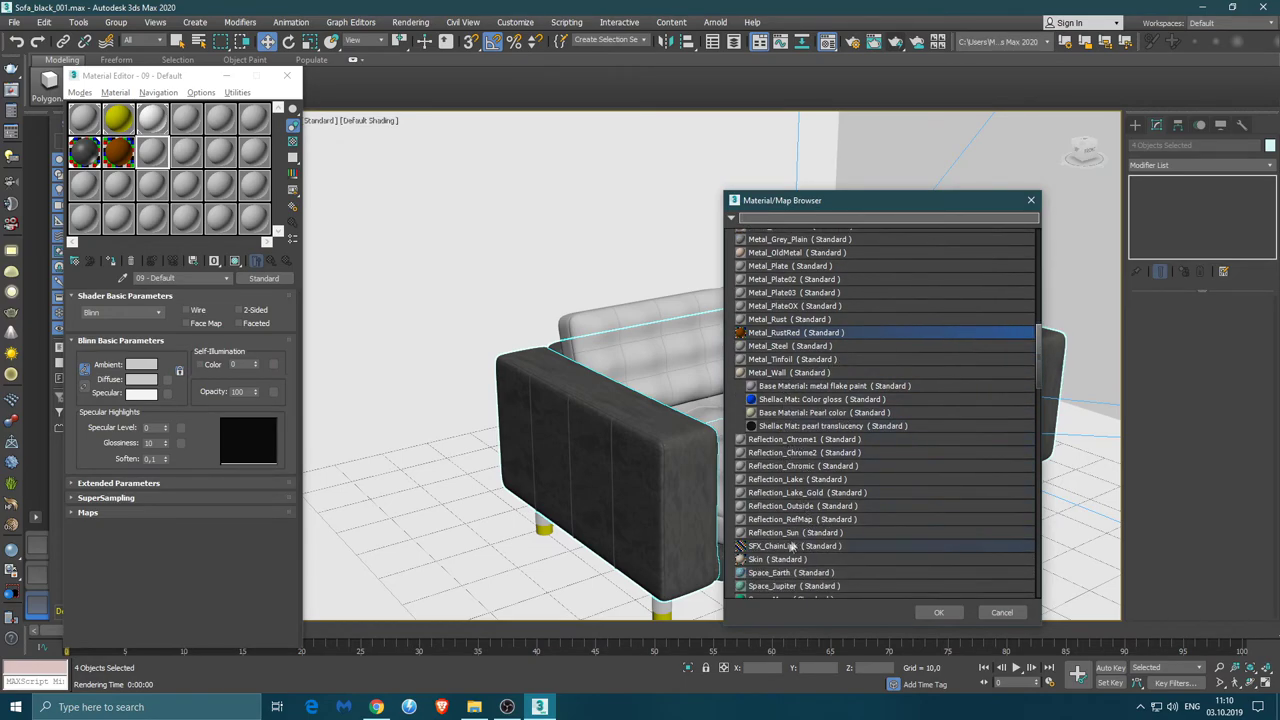
{"action": "left_click", "coordinate": [786, 560]}
{"action": "scroll", "coordinate": [786, 555], "scroll_direction": "down", "scroll_amount": 2}
{"action": "scroll", "coordinate": [783, 537], "scroll_direction": "down", "scroll_amount": 1}
{"action": "scroll", "coordinate": [785, 537], "scroll_direction": "down", "scroll_amount": 1}
{"action": "scroll", "coordinate": [784, 530], "scroll_direction": "down", "scroll_amount": 1}
{"action": "scroll", "coordinate": [784, 518], "scroll_direction": "down", "scroll_amount": 2}
{"action": "left_click", "coordinate": [786, 476]}
{"action": "left_click", "coordinate": [938, 612]}
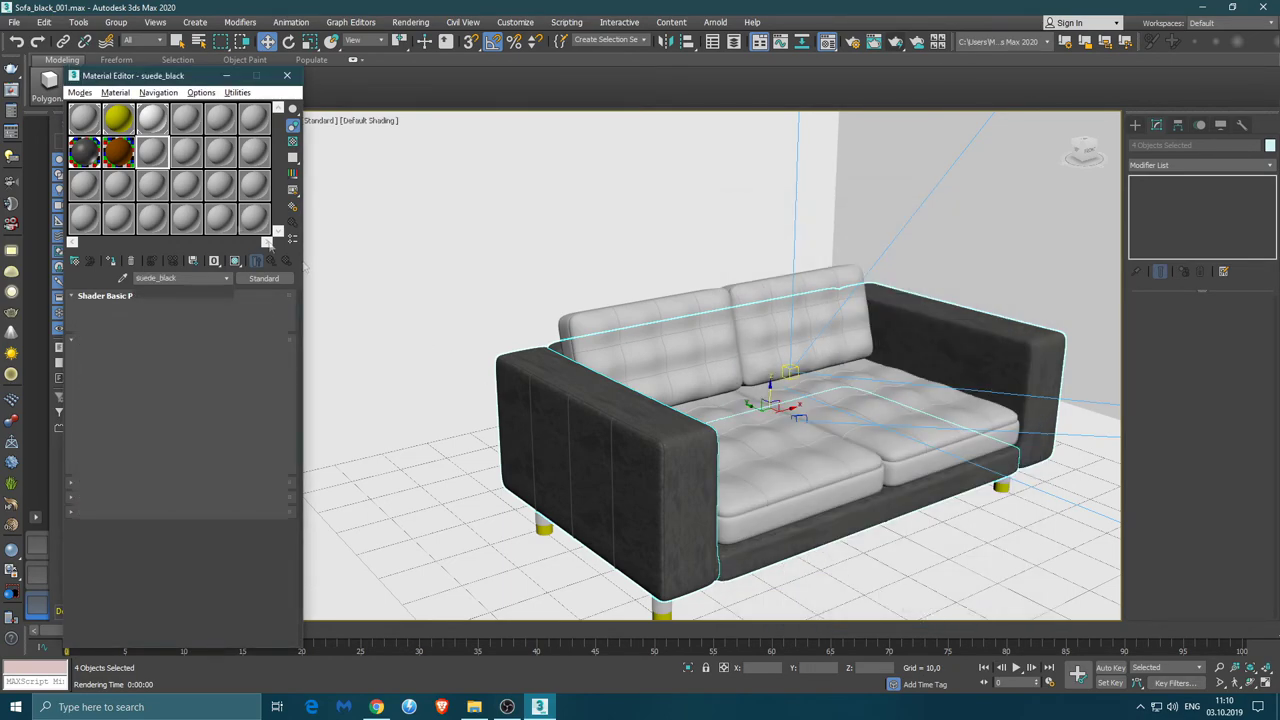
Examine suede_black's diffuse Mix map, its Noise in Color #1 and Falloff in Color #2
{"action": "double_click", "coordinate": [150, 152]}
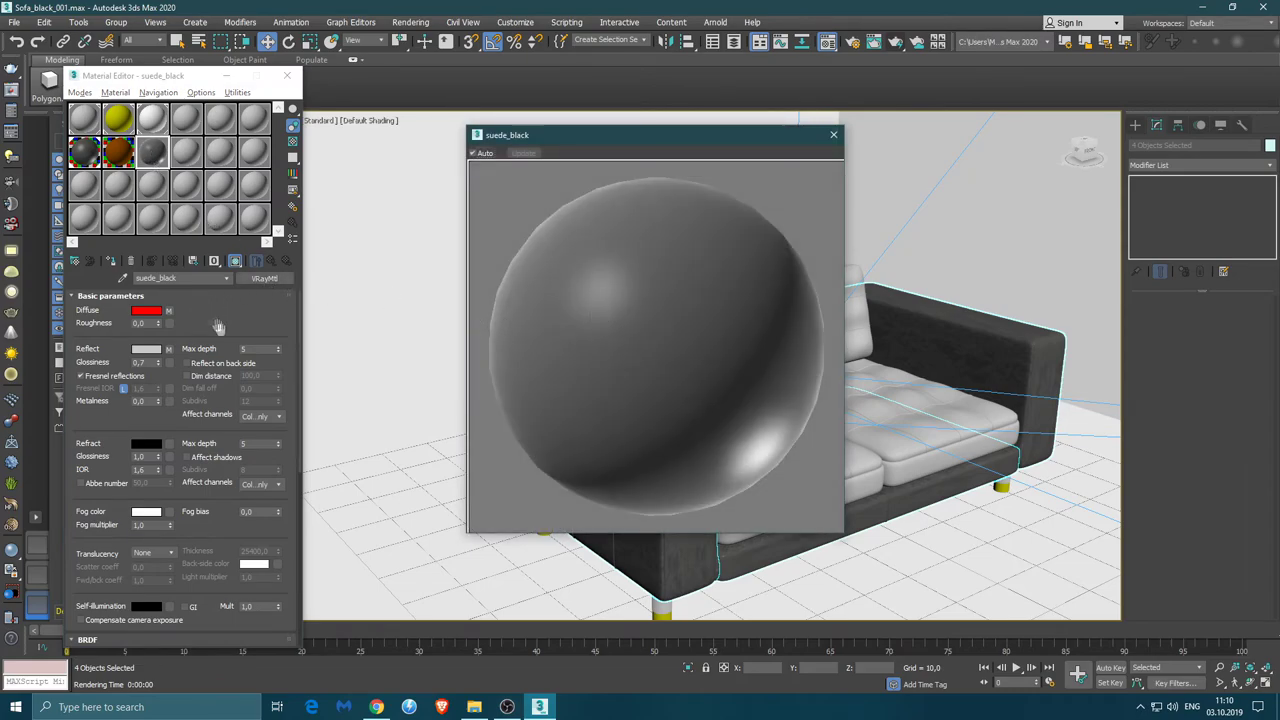
{"action": "left_click", "coordinate": [169, 312]}
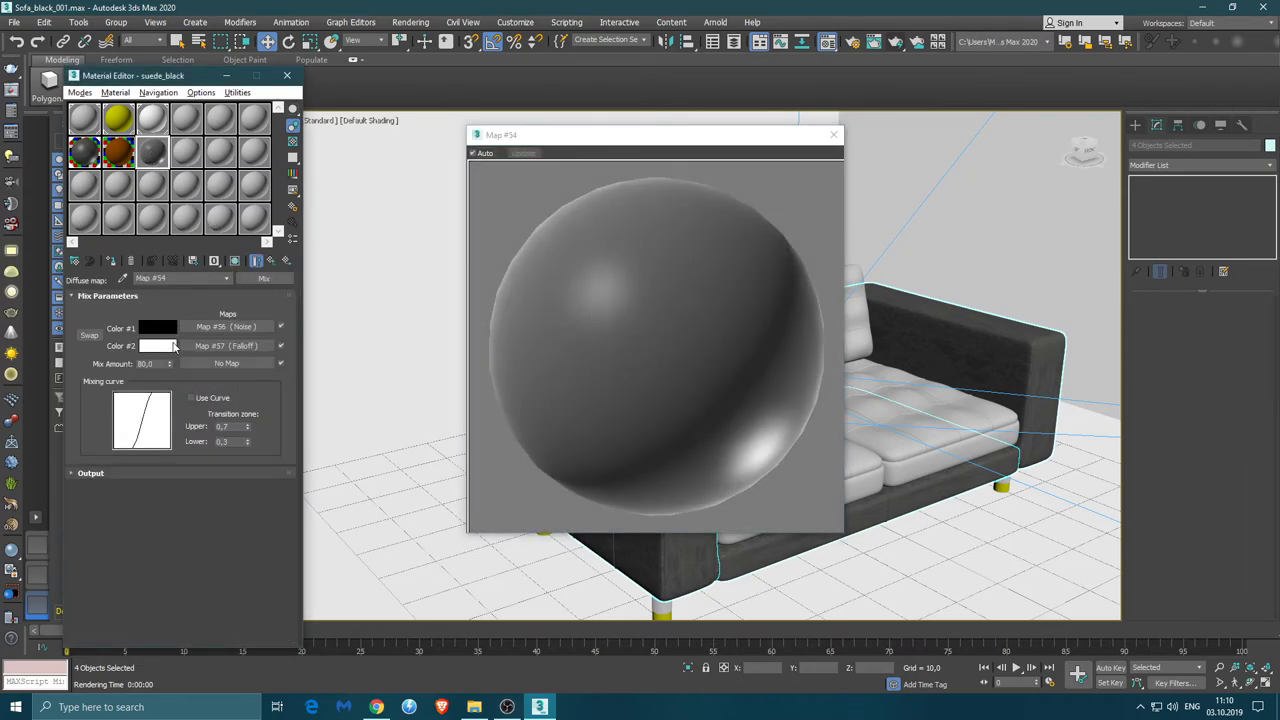
{"action": "left_click", "coordinate": [242, 326]}
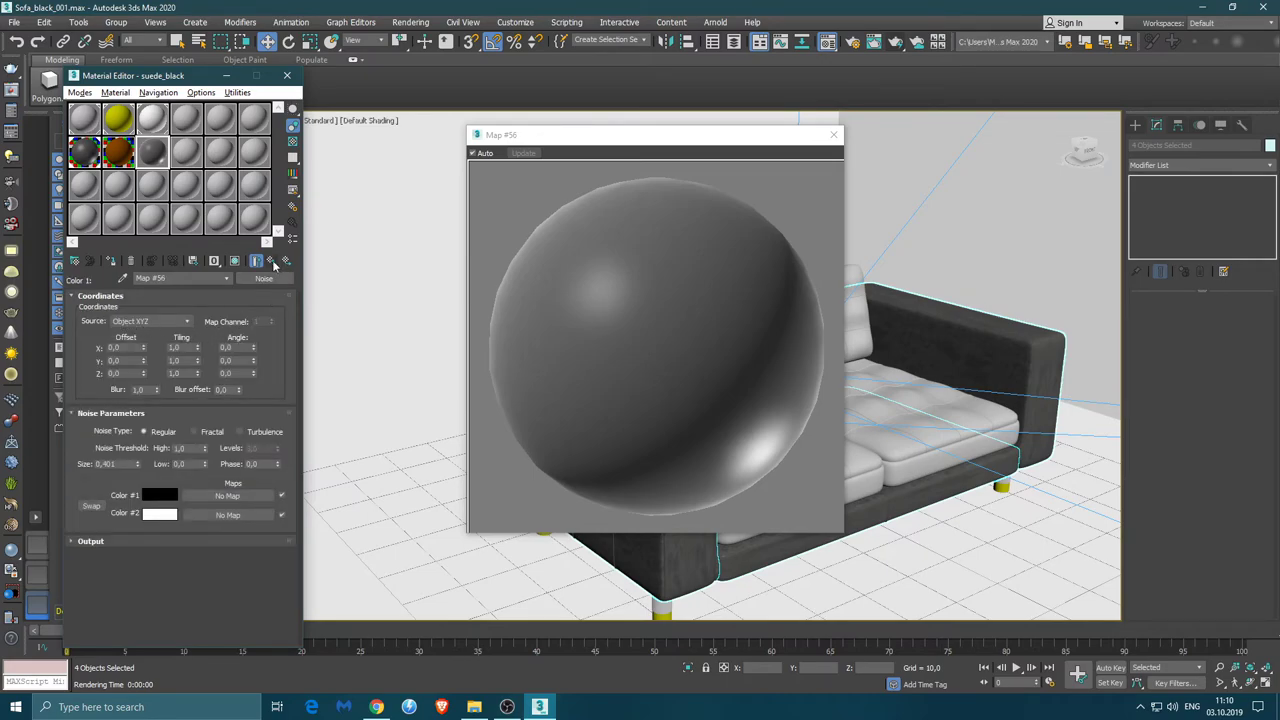
{"action": "left_click", "coordinate": [271, 260]}
{"action": "left_click", "coordinate": [185, 345]}
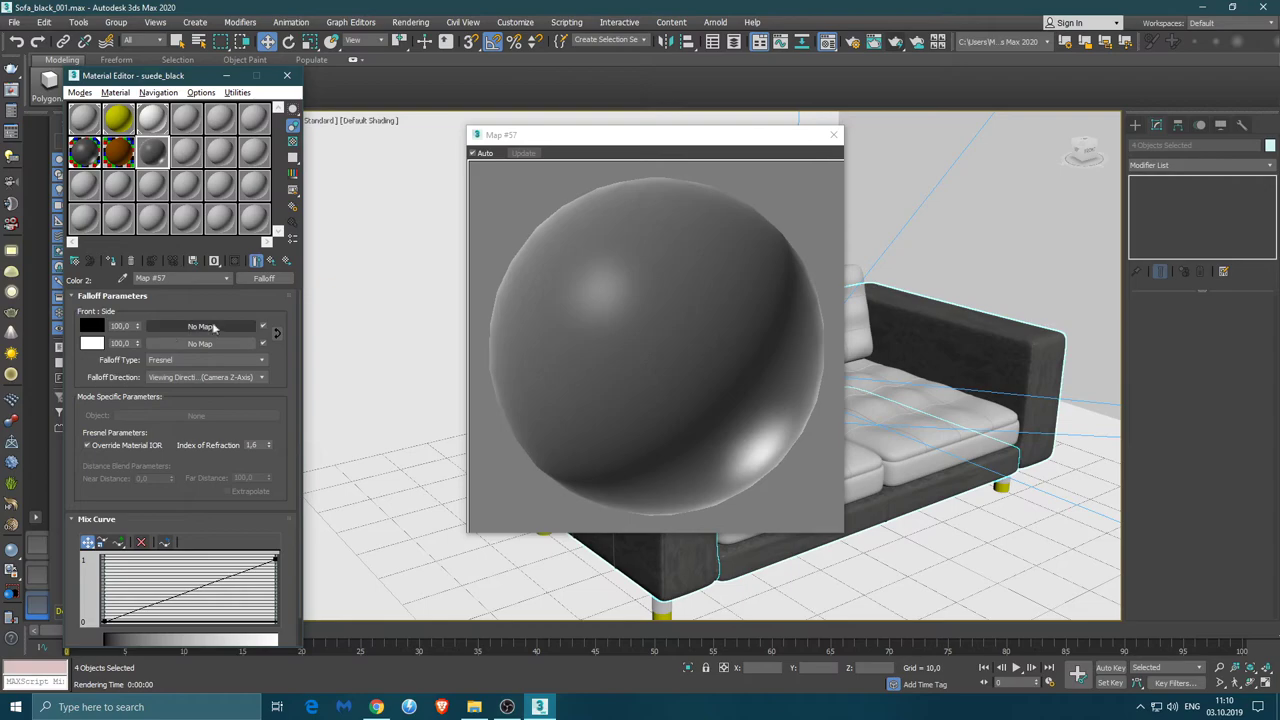
{"action": "left_click_drag", "start_coordinate": [137, 326], "coordinate": [137, 318]}
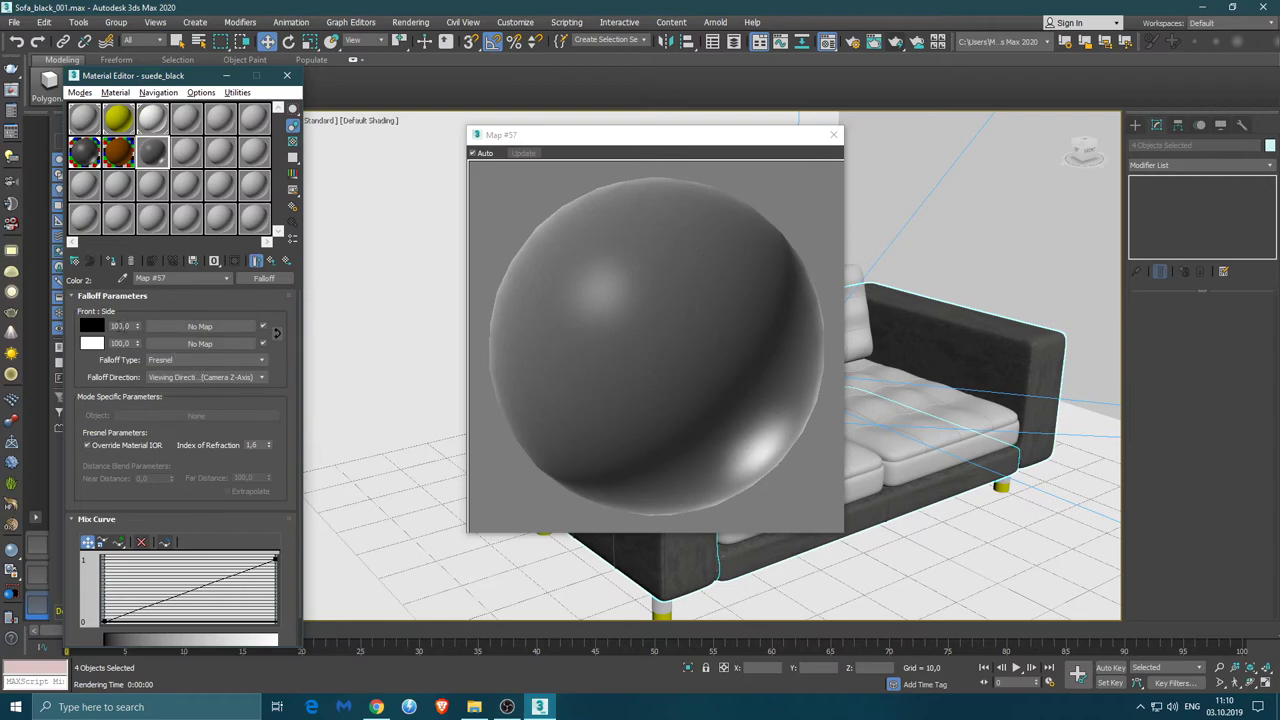
{"action": "left_click", "coordinate": [271, 260]}
{"action": "left_click", "coordinate": [271, 260]}
Review the diffuse Mix map and the Falloff map on the reflection channel
{"action": "scroll", "coordinate": [294, 506], "scroll_direction": "down", "scroll_amount": 5}
{"action": "scroll", "coordinate": [294, 506], "scroll_direction": "down", "scroll_amount": 5}
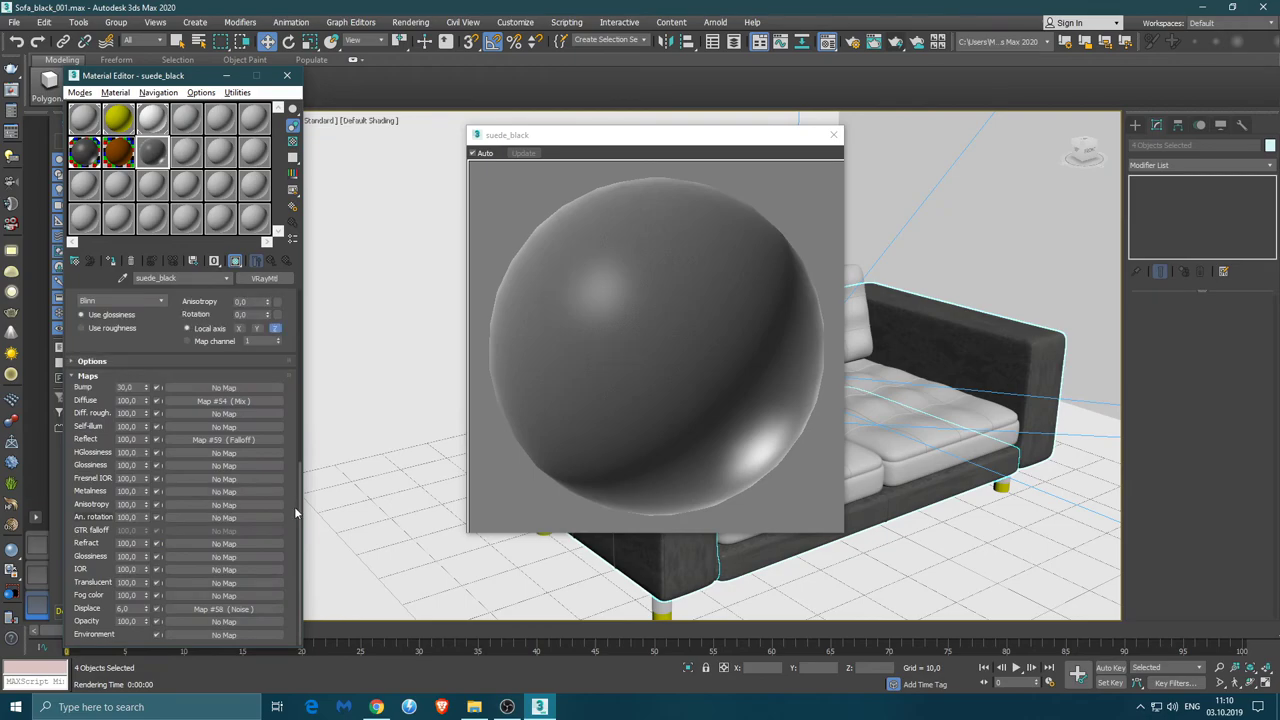
{"action": "left_click", "coordinate": [232, 400]}
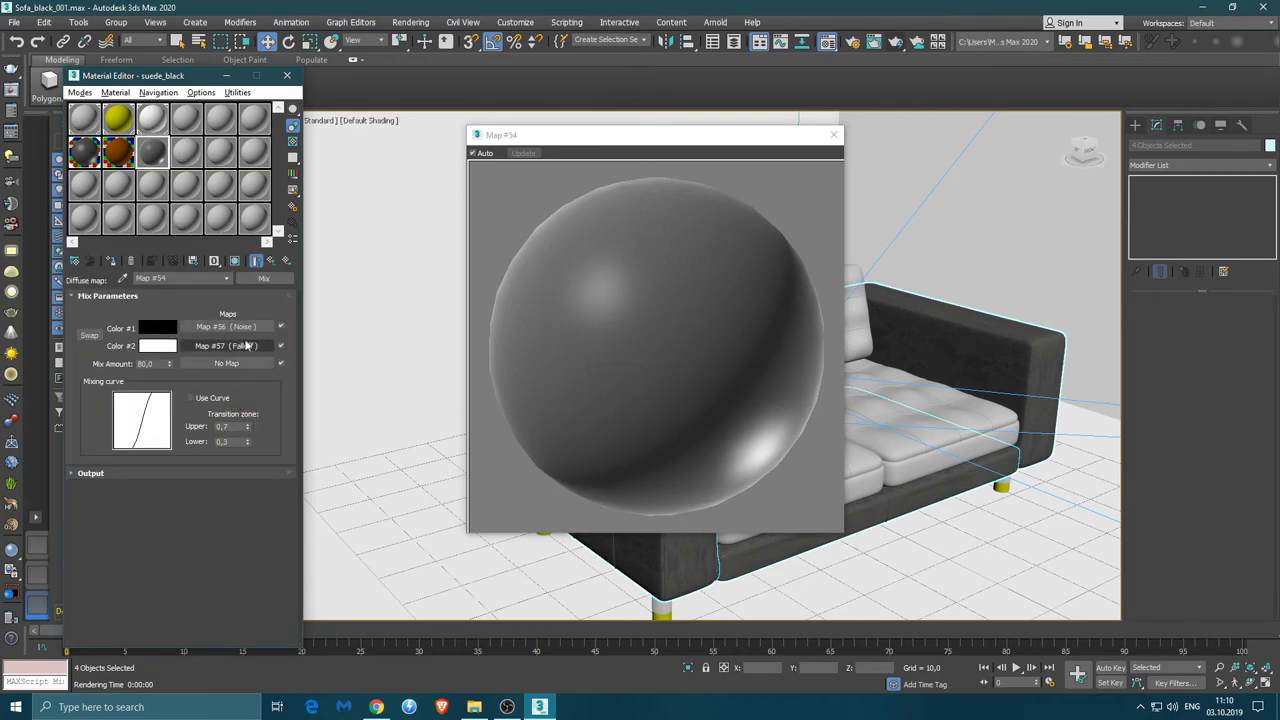
{"action": "left_click", "coordinate": [271, 260]}
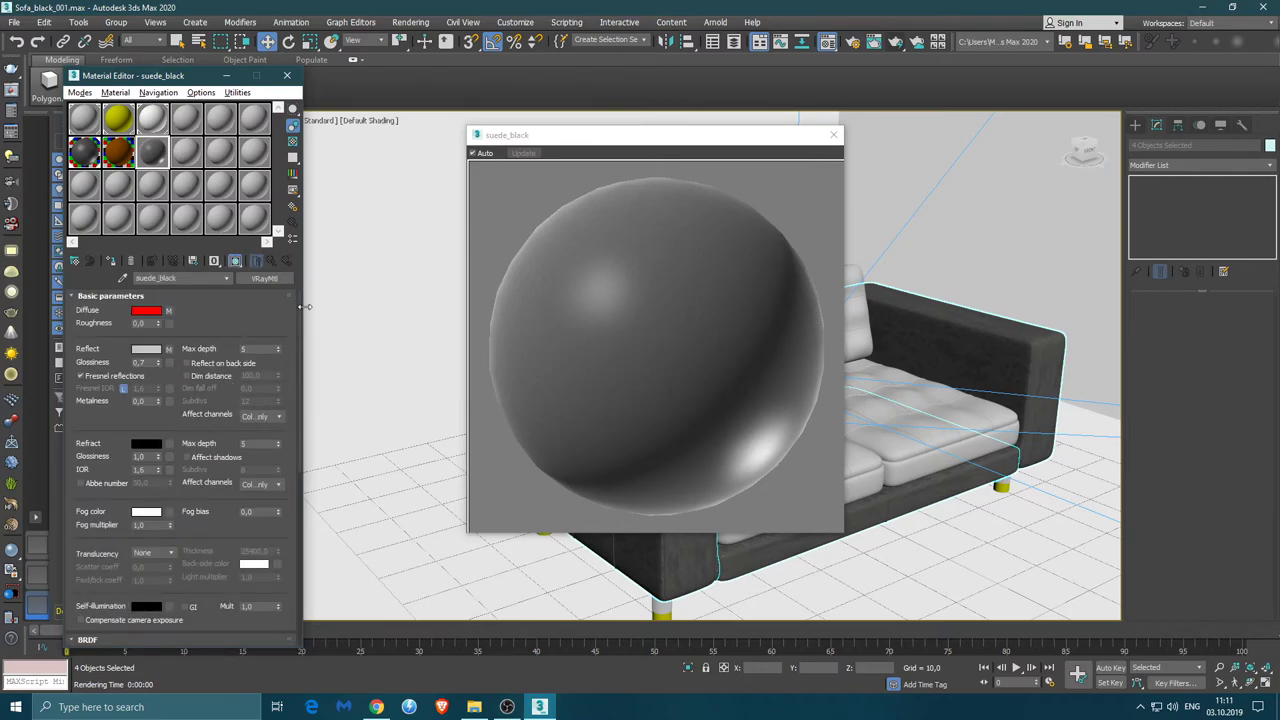
{"action": "scroll", "coordinate": [299, 348], "scroll_direction": "down", "scroll_amount": 3}
{"action": "scroll", "coordinate": [290, 420], "scroll_direction": "down", "scroll_amount": 5}
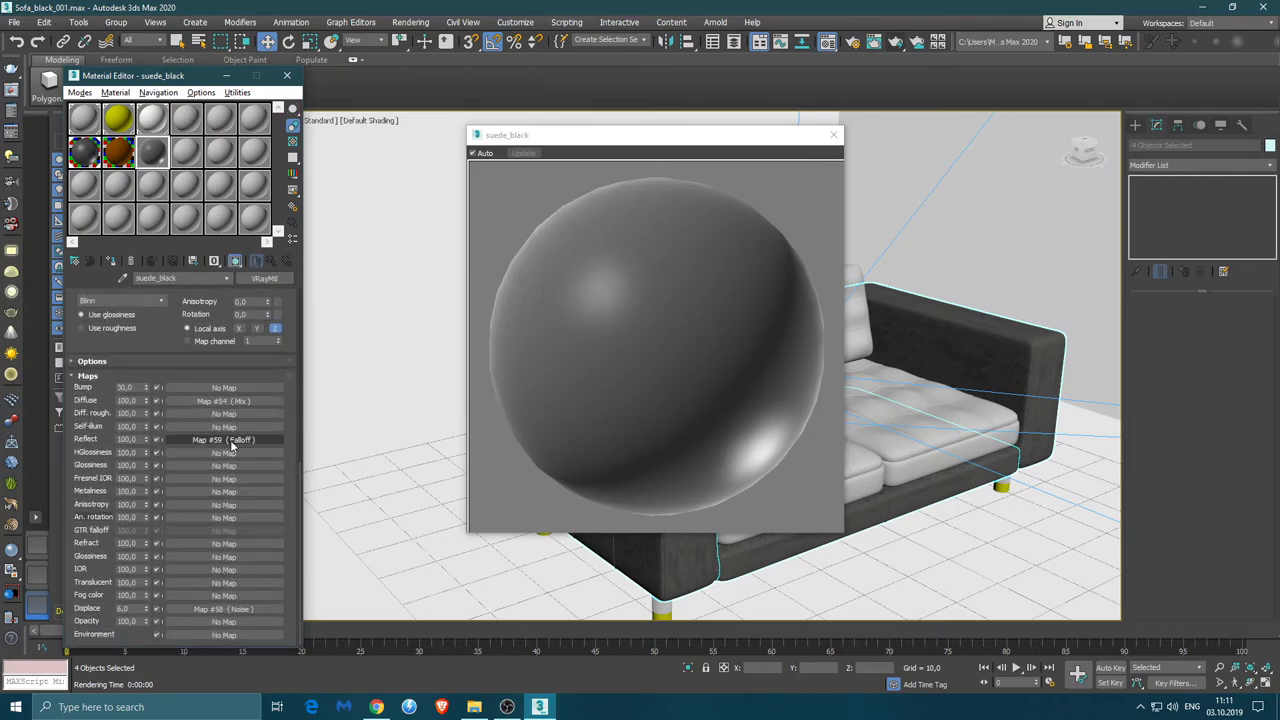
{"action": "left_click", "coordinate": [230, 441]}
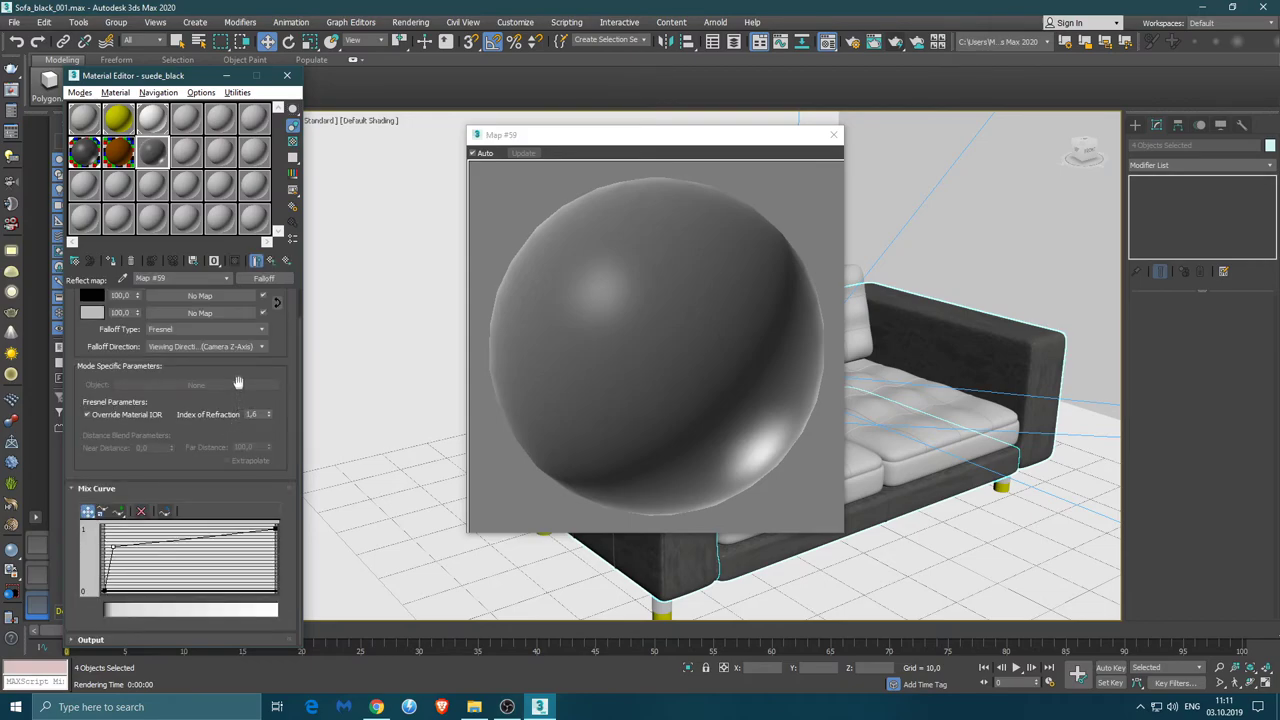
{"action": "scroll", "coordinate": [290, 380], "scroll_direction": "up", "scroll_amount": 1}
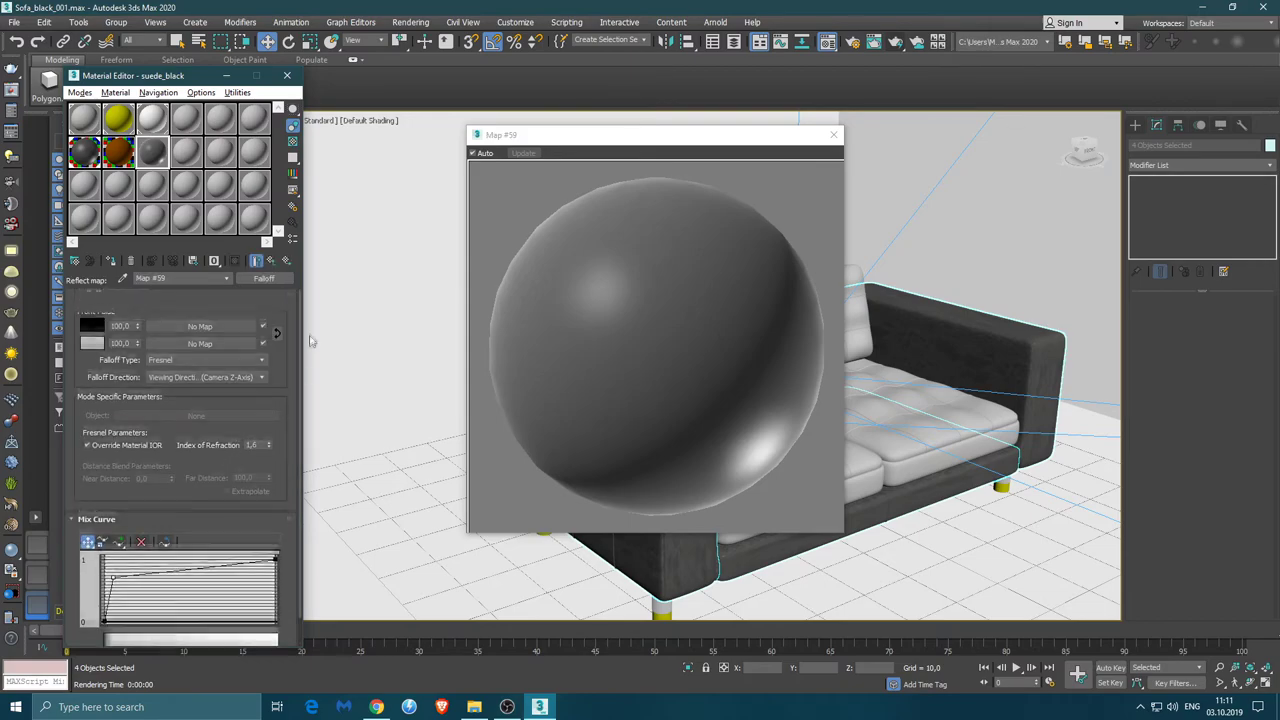
{"action": "left_click", "coordinate": [270, 260]}
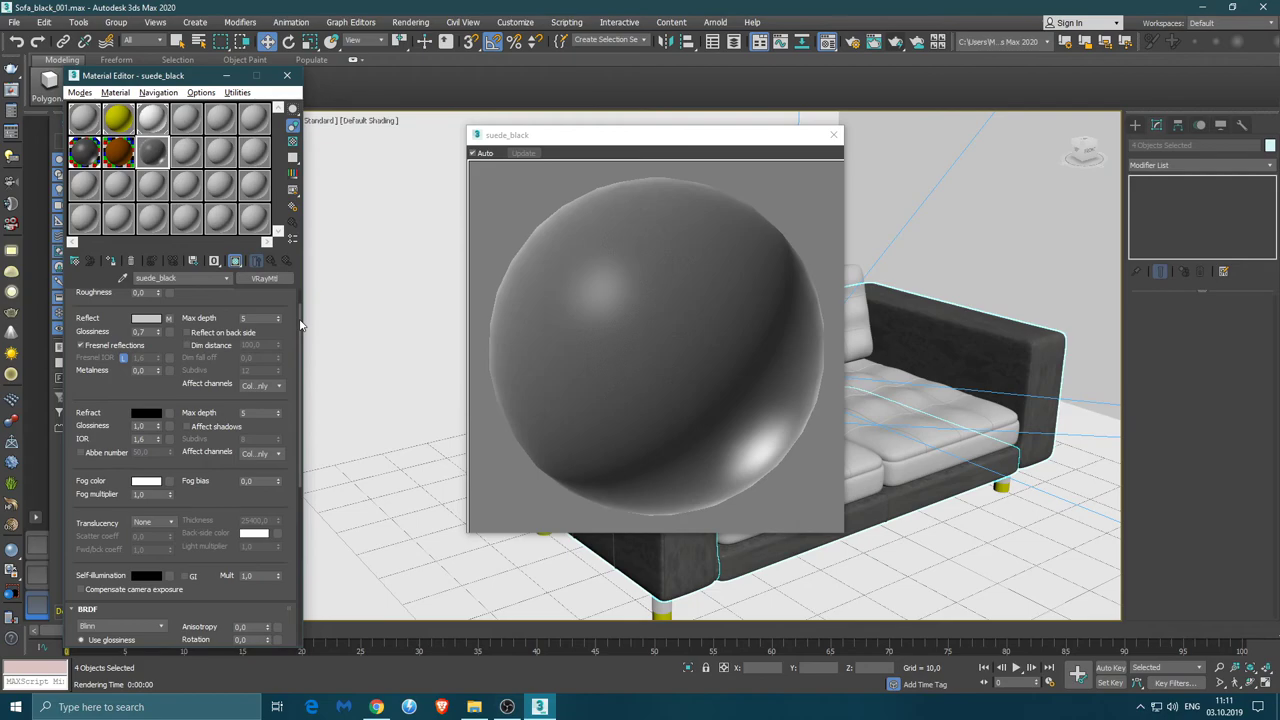
Go through the Mix map's Noise and into its Color #2 Falloff, picking a map for an empty slot
{"action": "scroll", "coordinate": [228, 426], "scroll_direction": "down", "scroll_amount": 6}
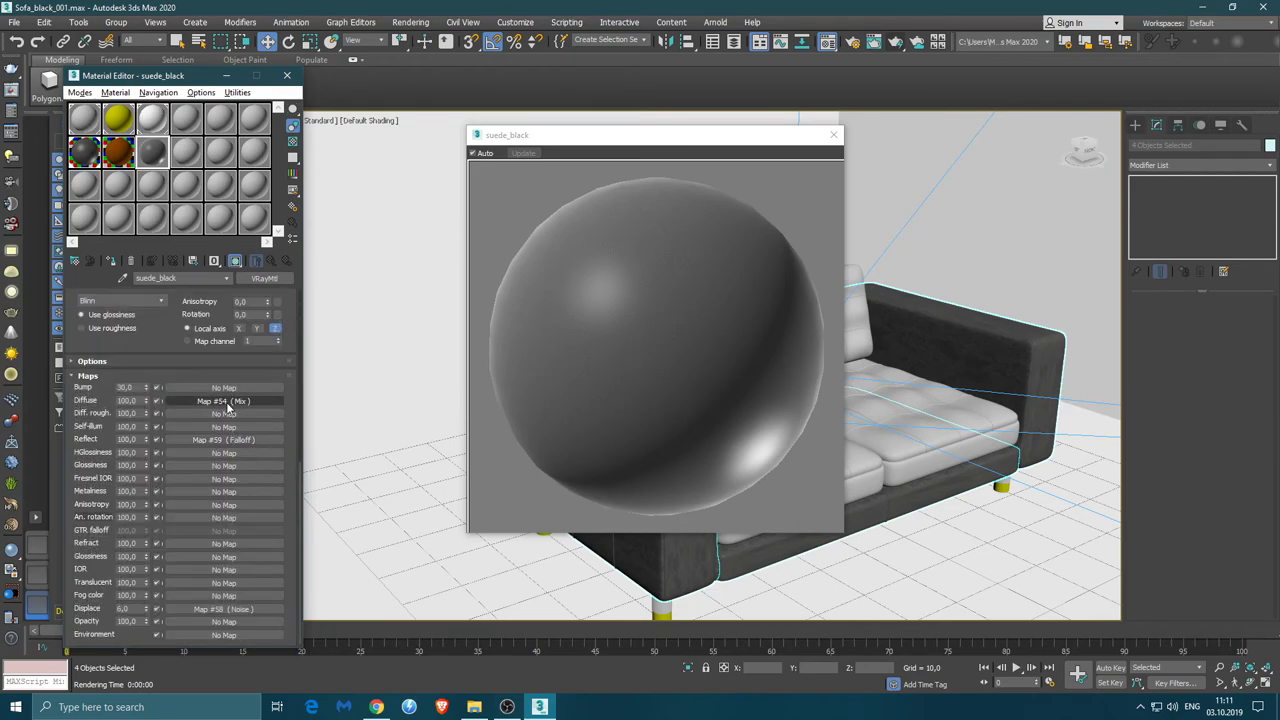
{"action": "left_click", "coordinate": [224, 400]}
{"action": "left_click", "coordinate": [216, 327]}
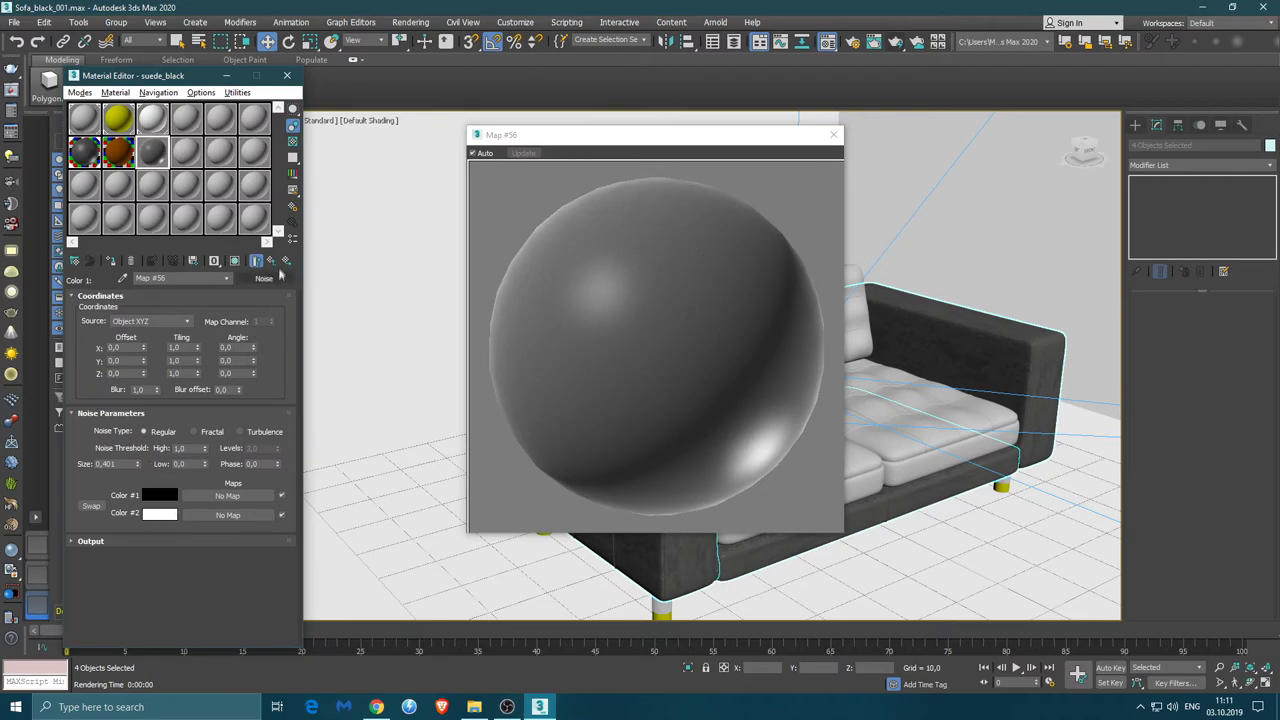
{"action": "left_click", "coordinate": [270, 260]}
{"action": "left_click", "coordinate": [190, 343]}
{"action": "left_click", "coordinate": [192, 343]}
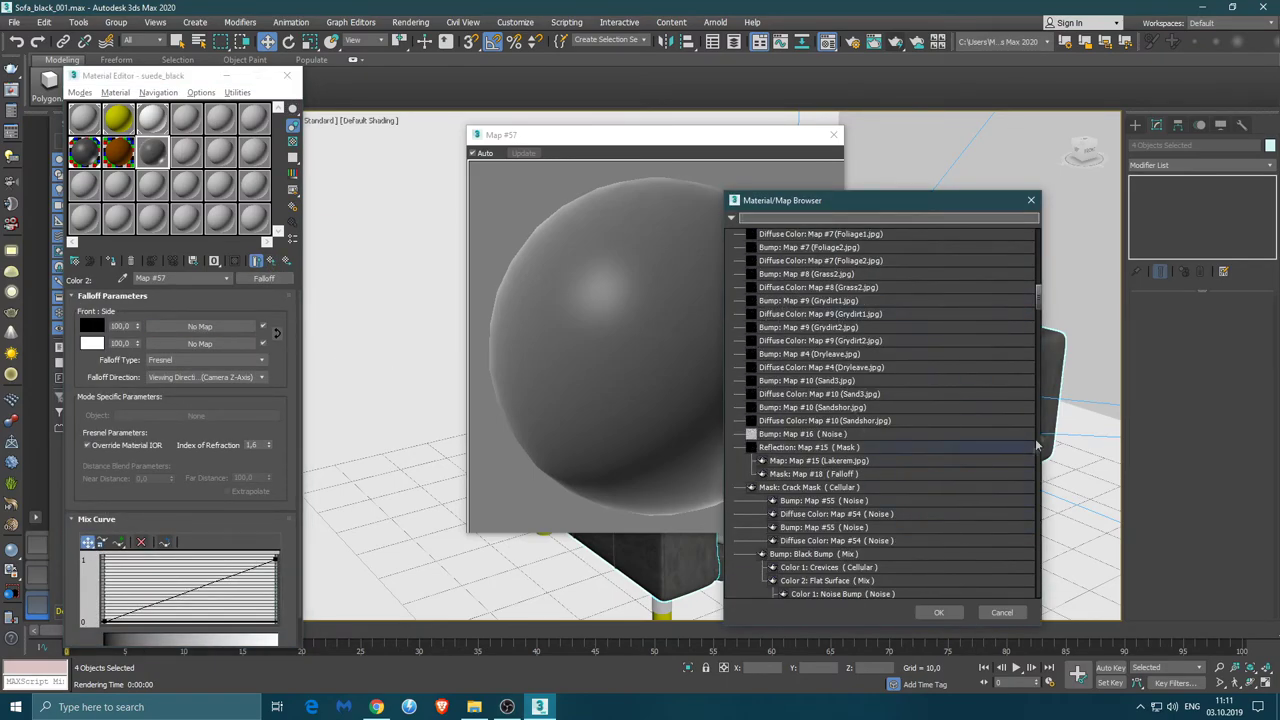
Assign Paint Map: color (Falloff) from the browser to the empty Falloff slot
{"action": "left_click_drag", "start_coordinate": [1040, 303], "coordinate": [1036, 340]}
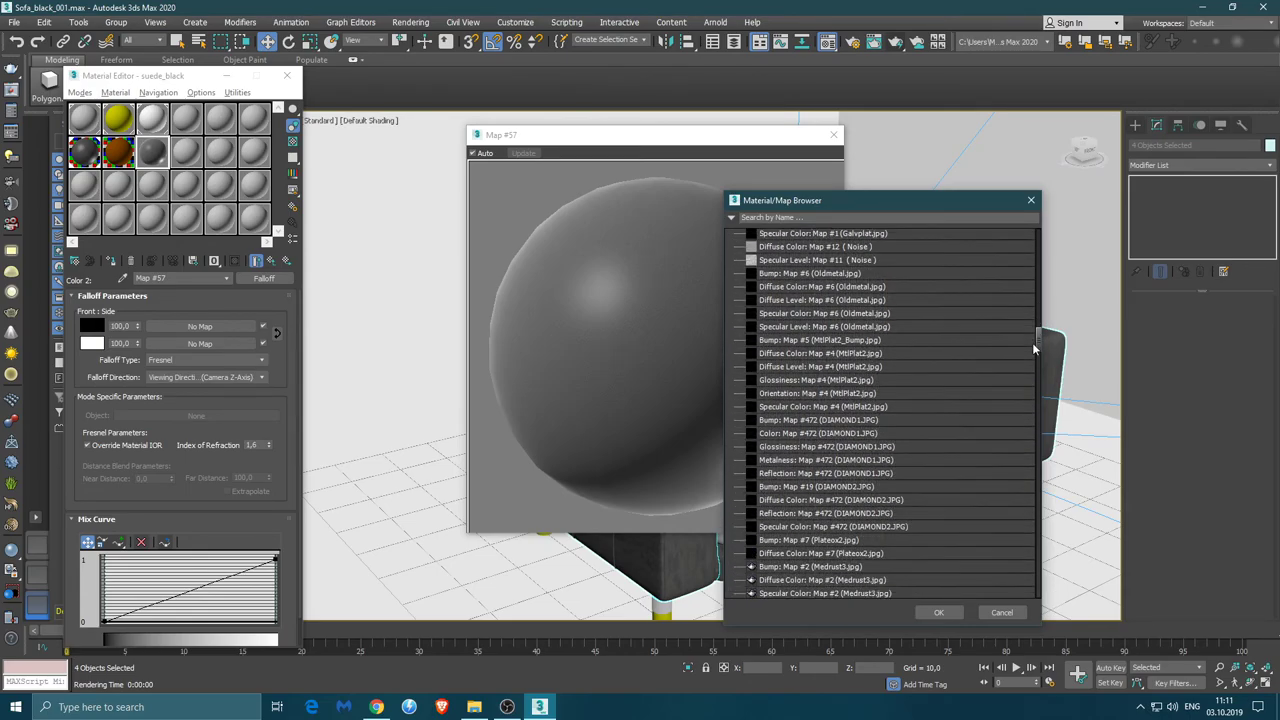
{"action": "left_click_drag", "start_coordinate": [1034, 336], "coordinate": [1038, 242]}
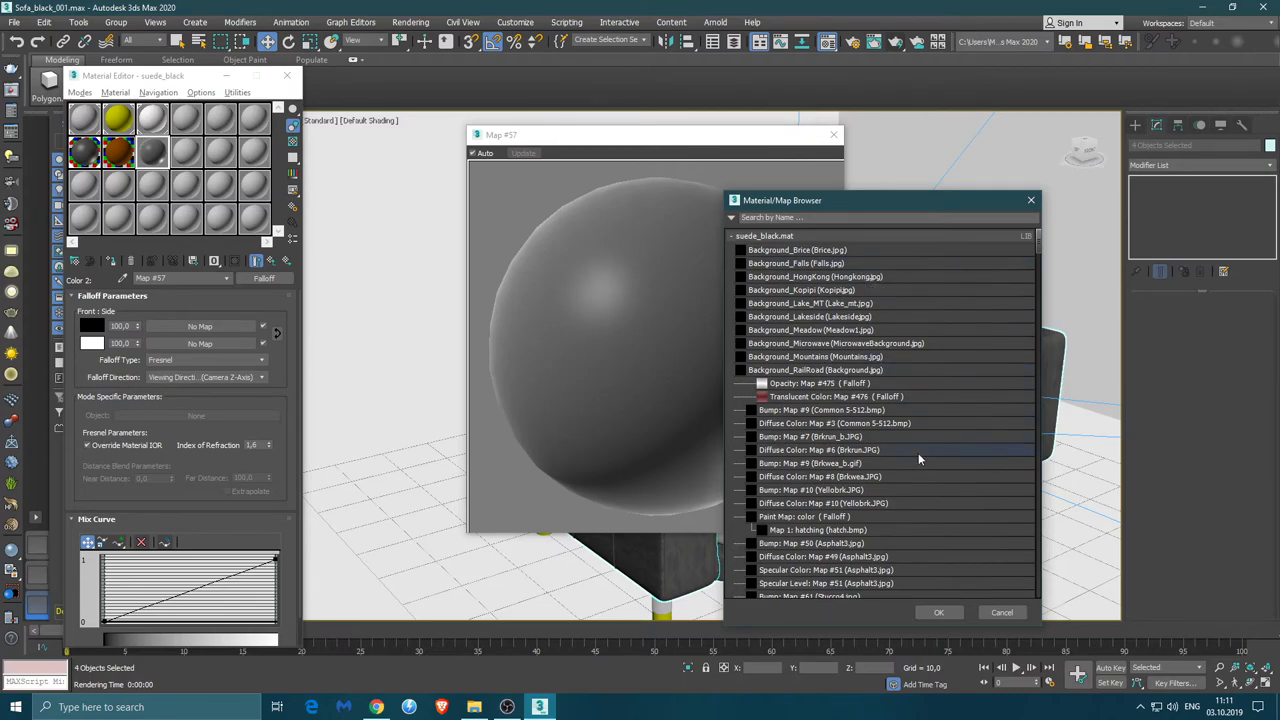
{"action": "scroll", "coordinate": [857, 467], "scroll_direction": "down", "scroll_amount": 2}
{"action": "scroll", "coordinate": [850, 468], "scroll_direction": "down", "scroll_amount": 1}
{"action": "left_click", "coordinate": [841, 470]}
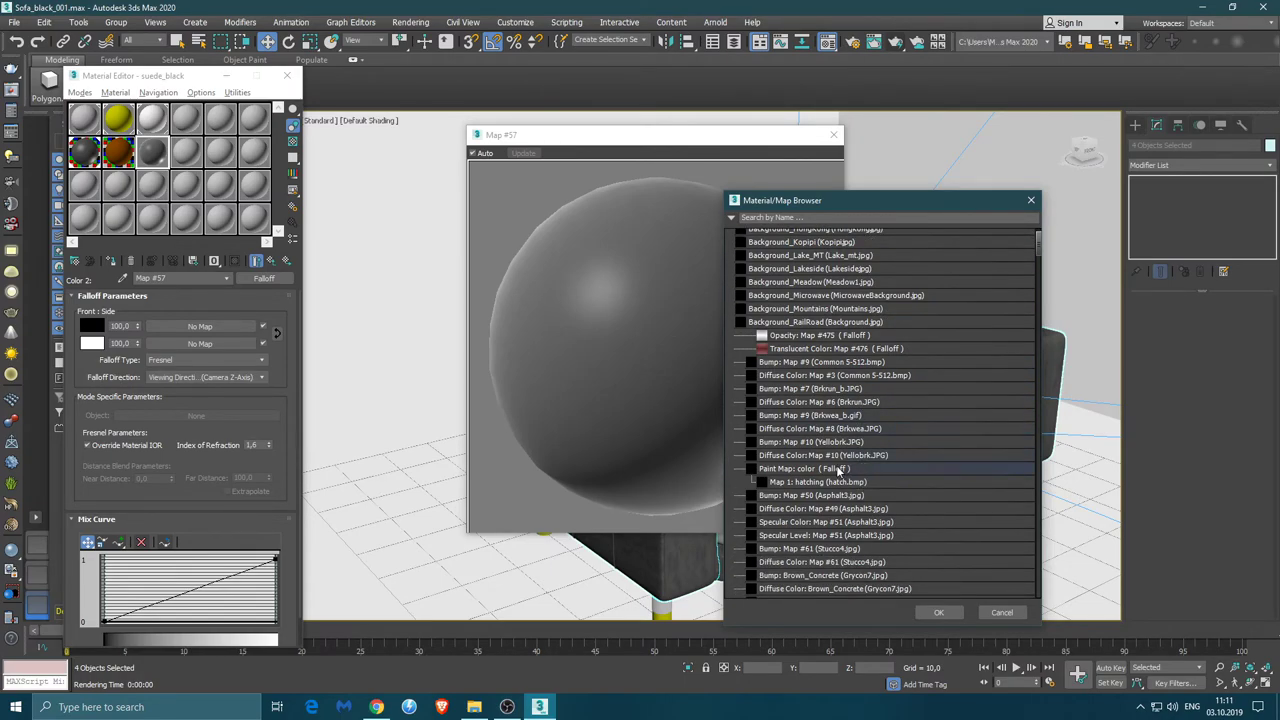
{"action": "left_click", "coordinate": [938, 612]}
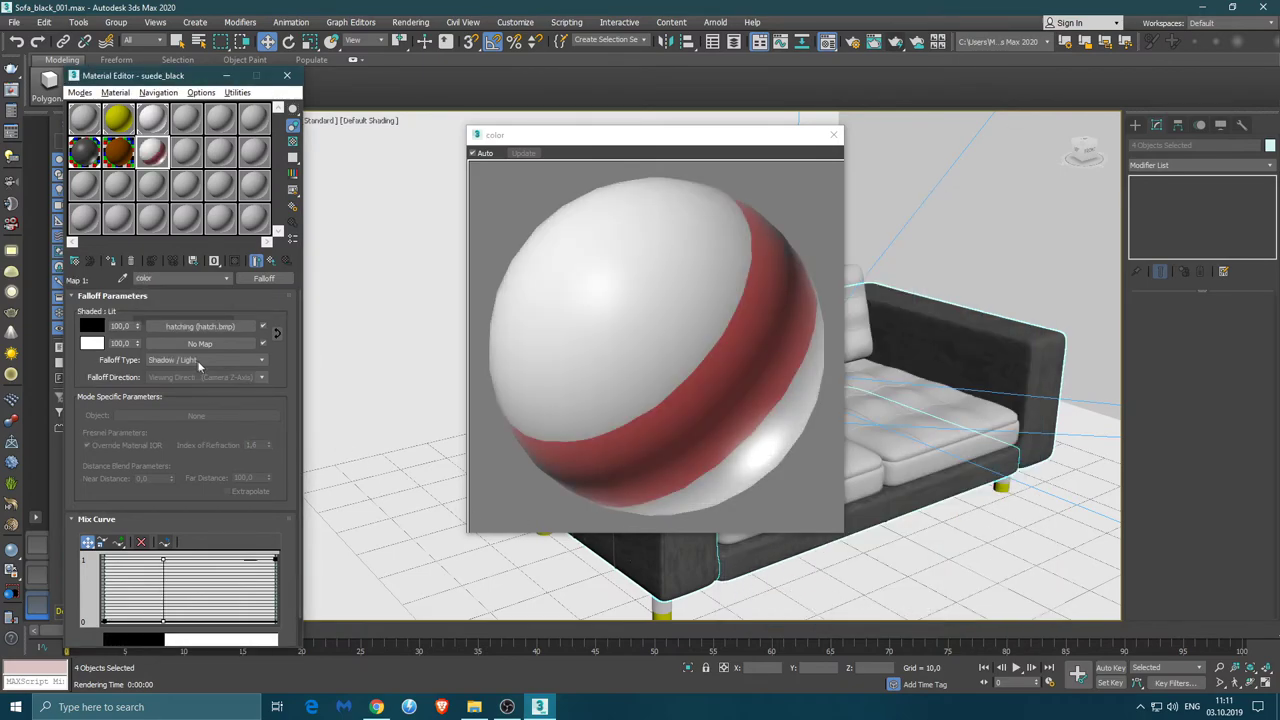
Browse from the hatching bitmap to the F:\...\37_Sofa002\Leather mats-suede black-03 folder
{"action": "left_click", "coordinate": [248, 326]}
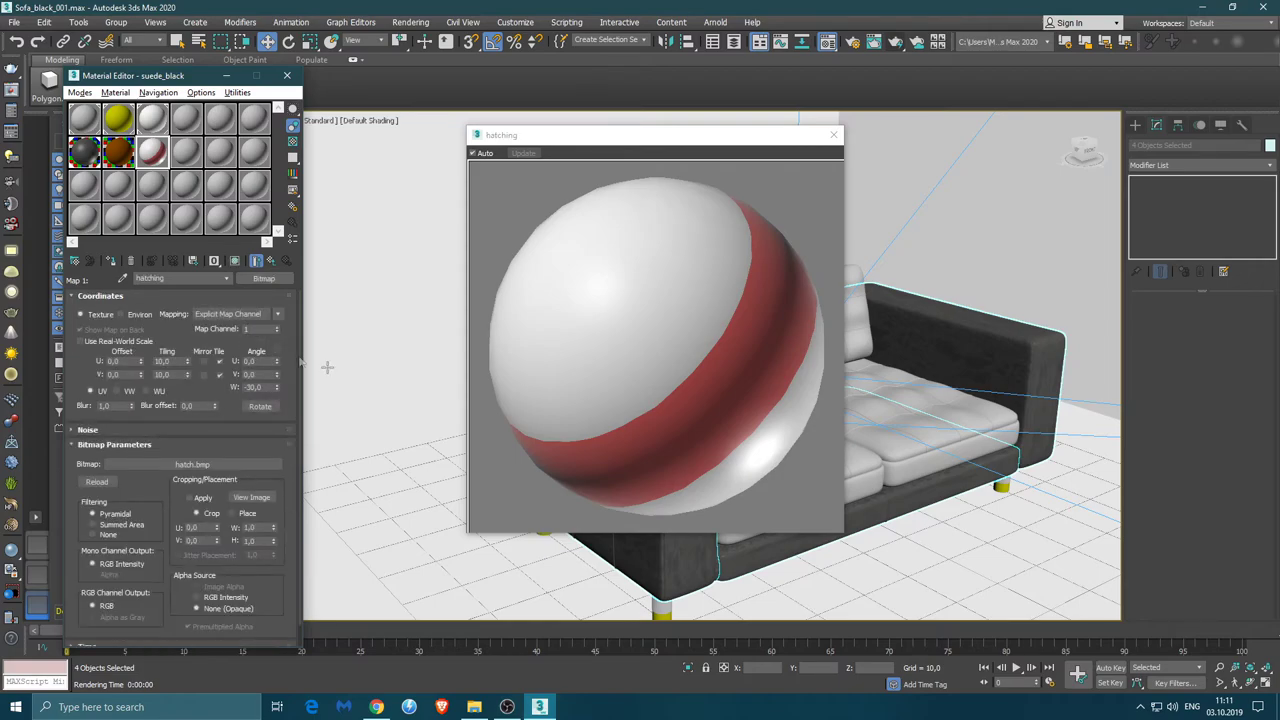
{"action": "left_click", "coordinate": [198, 466]}
{"action": "left_click", "coordinate": [45, 207]}
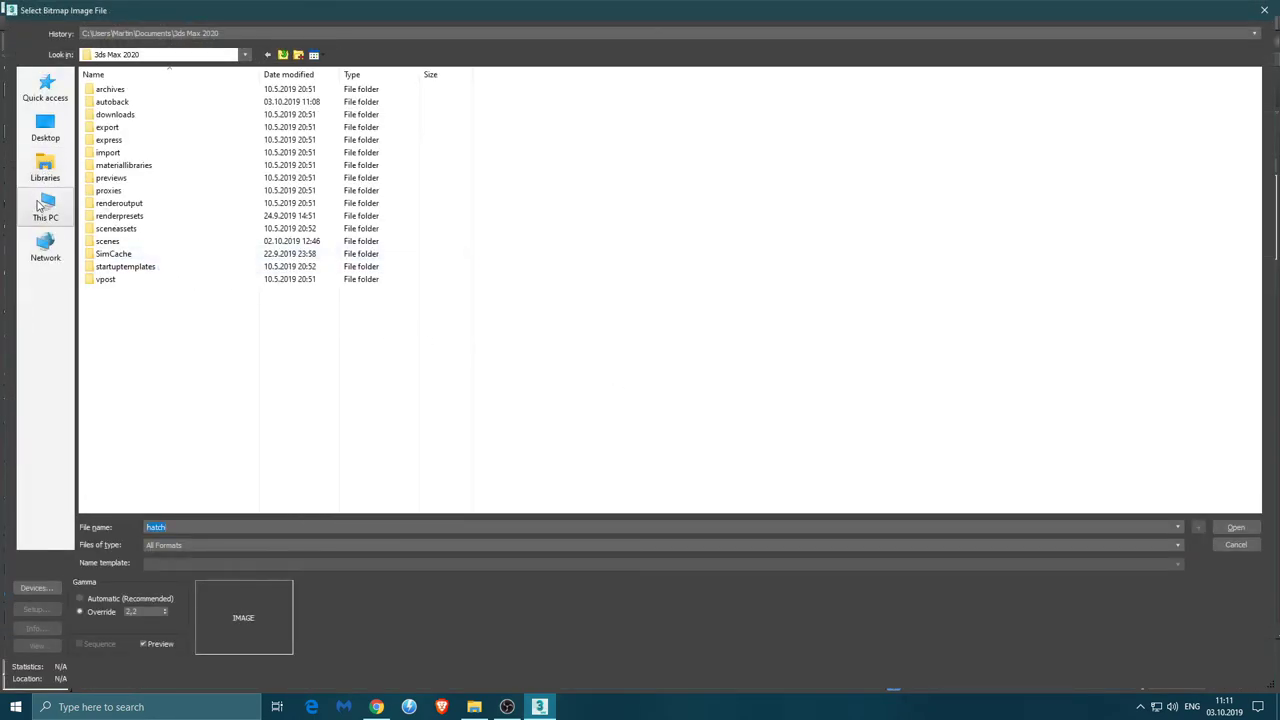
{"action": "double_click", "coordinate": [588, 163]}
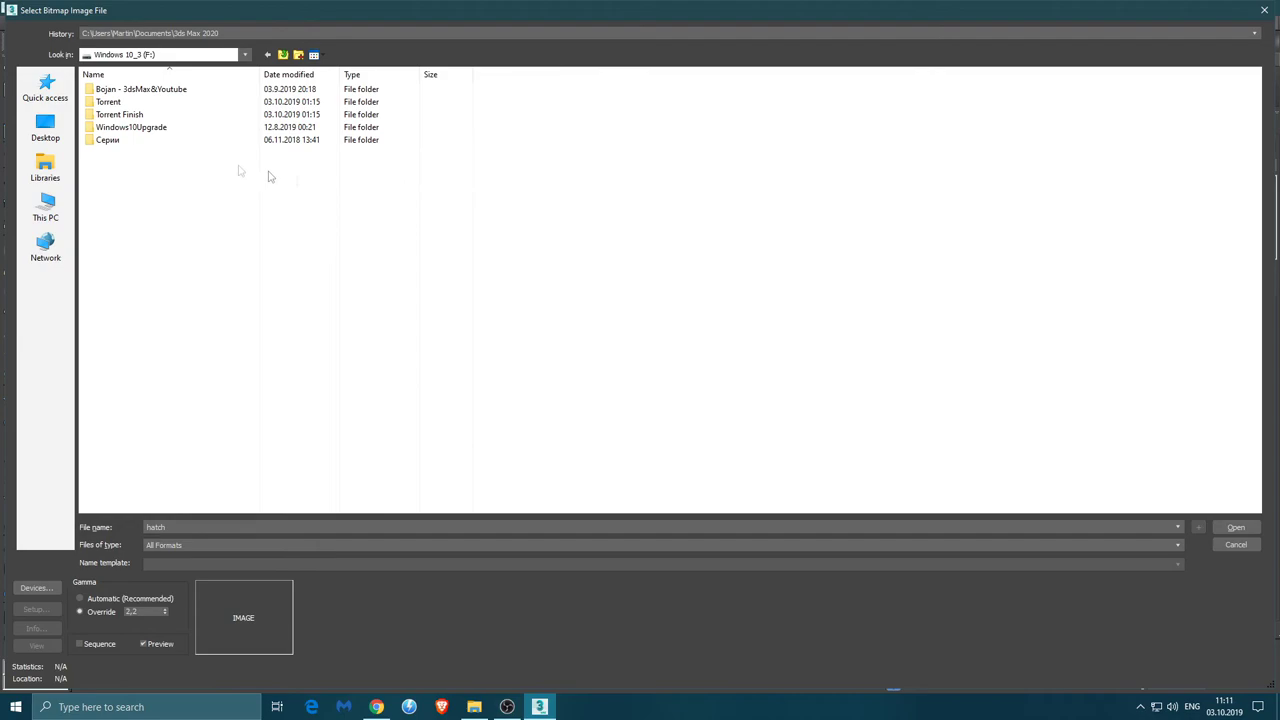
{"action": "double_click", "coordinate": [160, 90]}
{"action": "double_click", "coordinate": [126, 116]}
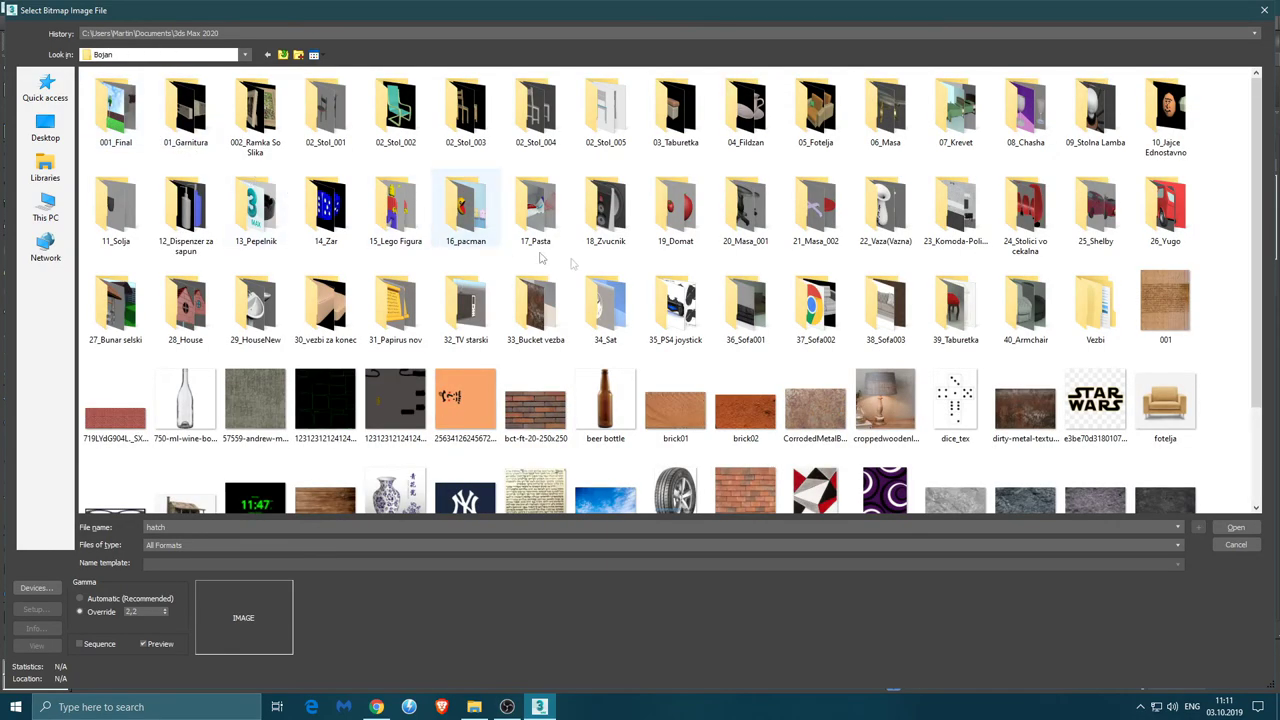
{"action": "double_click", "coordinate": [816, 306]}
{"action": "double_click", "coordinate": [115, 110]}
{"action": "left_click", "coordinate": [284, 54]}
{"action": "left_click", "coordinate": [268, 120]}
{"action": "double_click", "coordinate": [268, 121]}
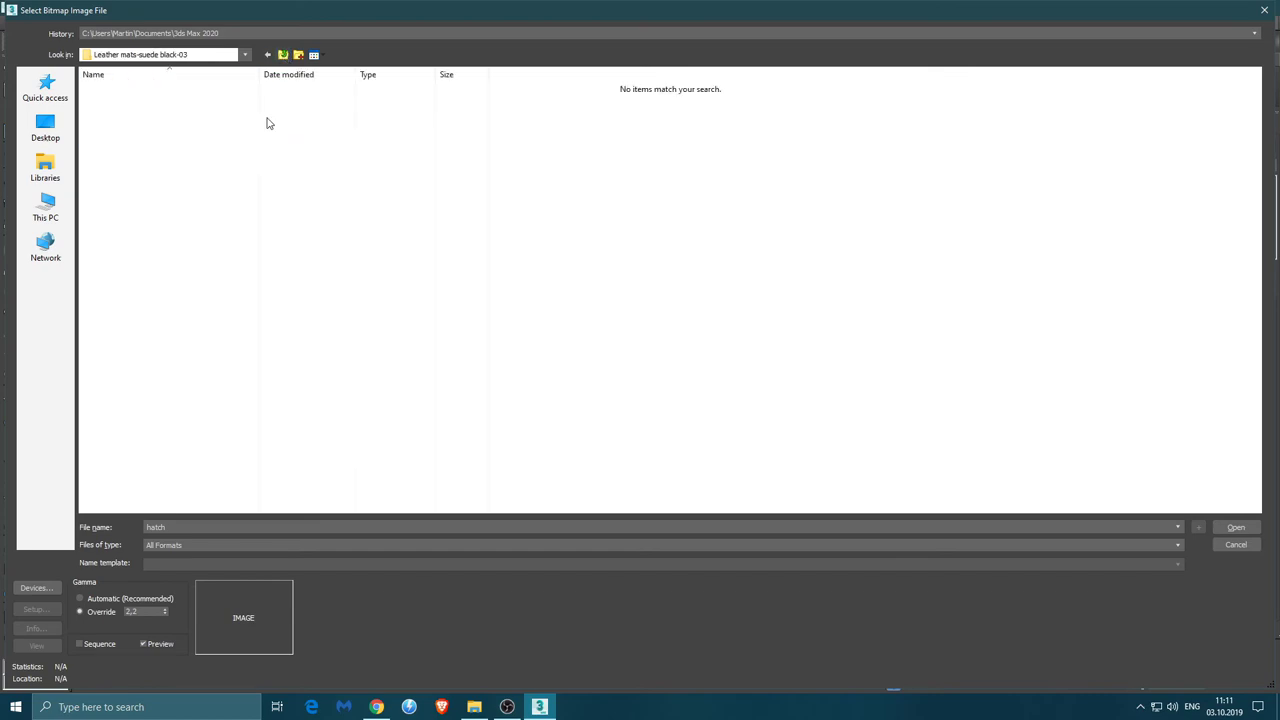
Try loading suede_black under All Files, then cancel, keeping hatch.bmp, and close the preview
{"action": "left_click", "coordinate": [172, 544]}
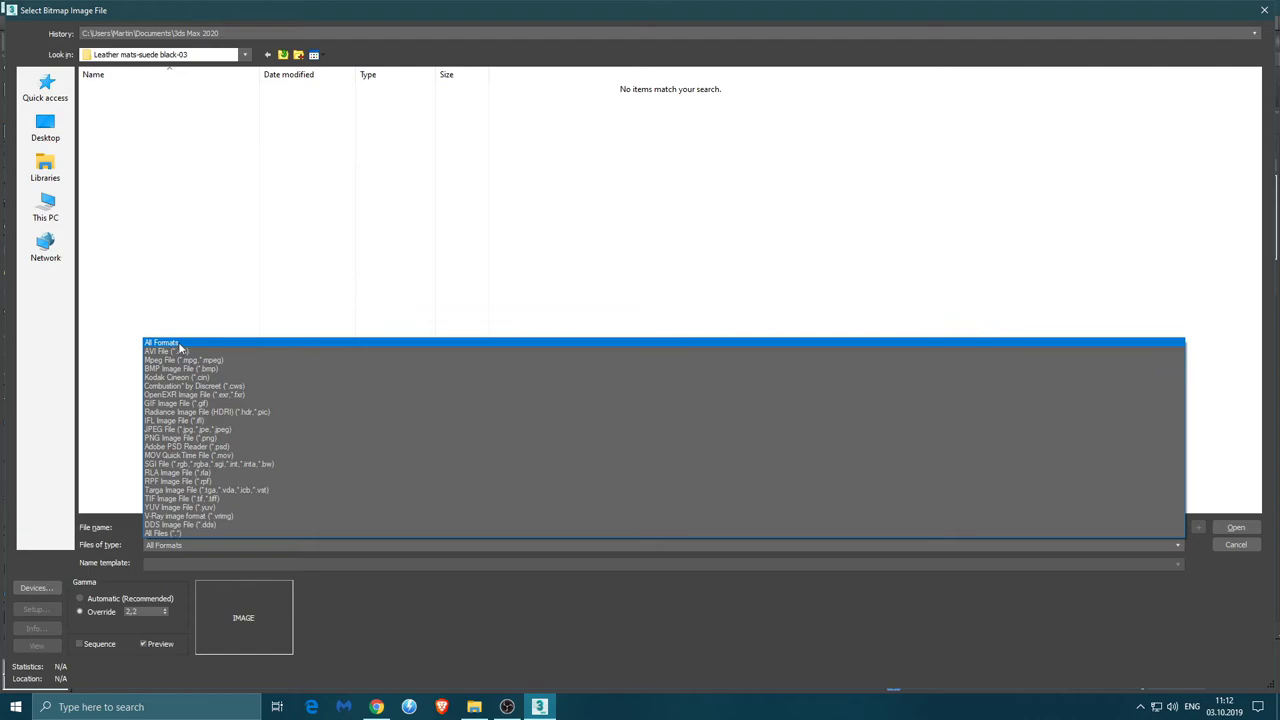
{"action": "left_click", "coordinate": [160, 541]}
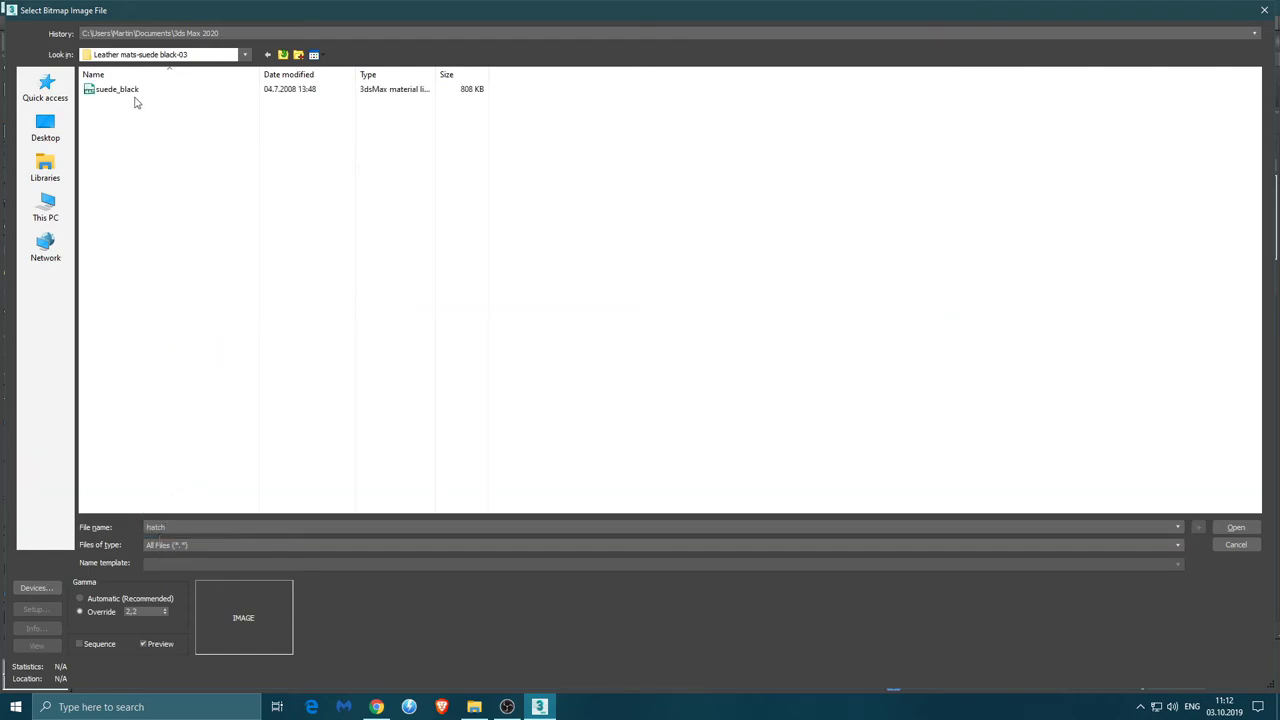
{"action": "left_click", "coordinate": [132, 92]}
{"action": "left_click", "coordinate": [1236, 527]}
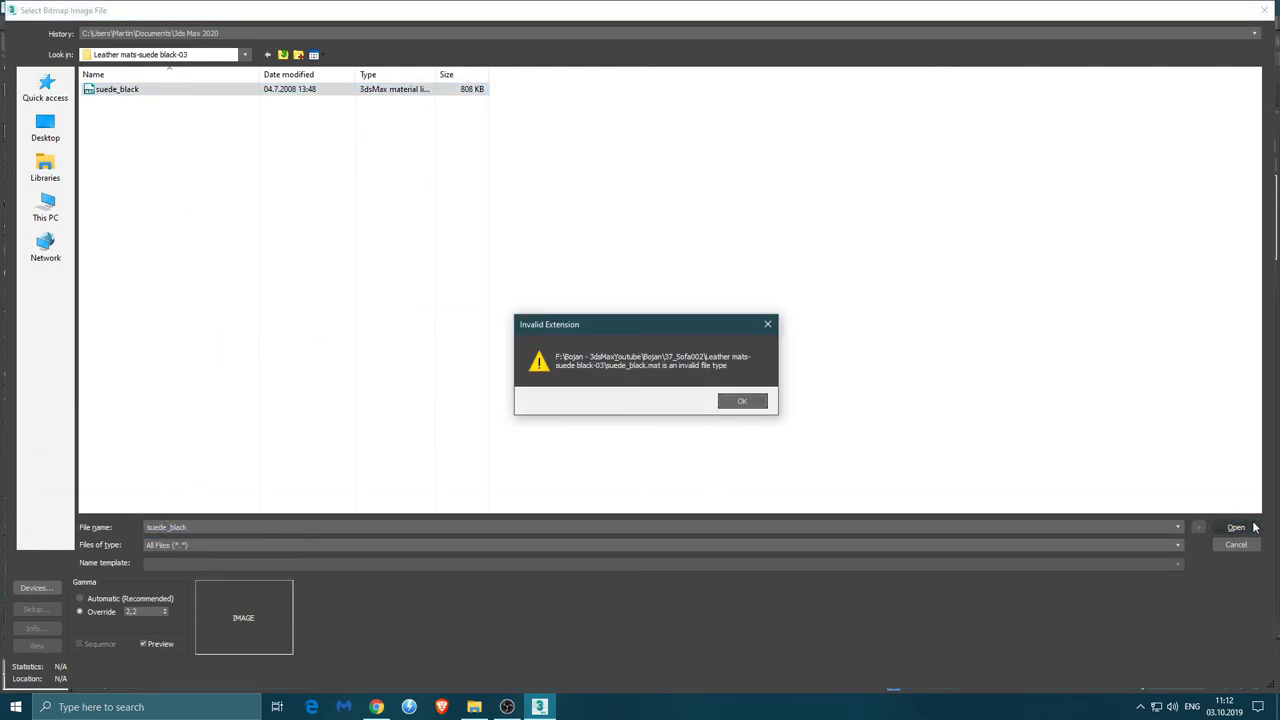
{"action": "left_click", "coordinate": [742, 402]}
{"action": "left_click", "coordinate": [1245, 546]}
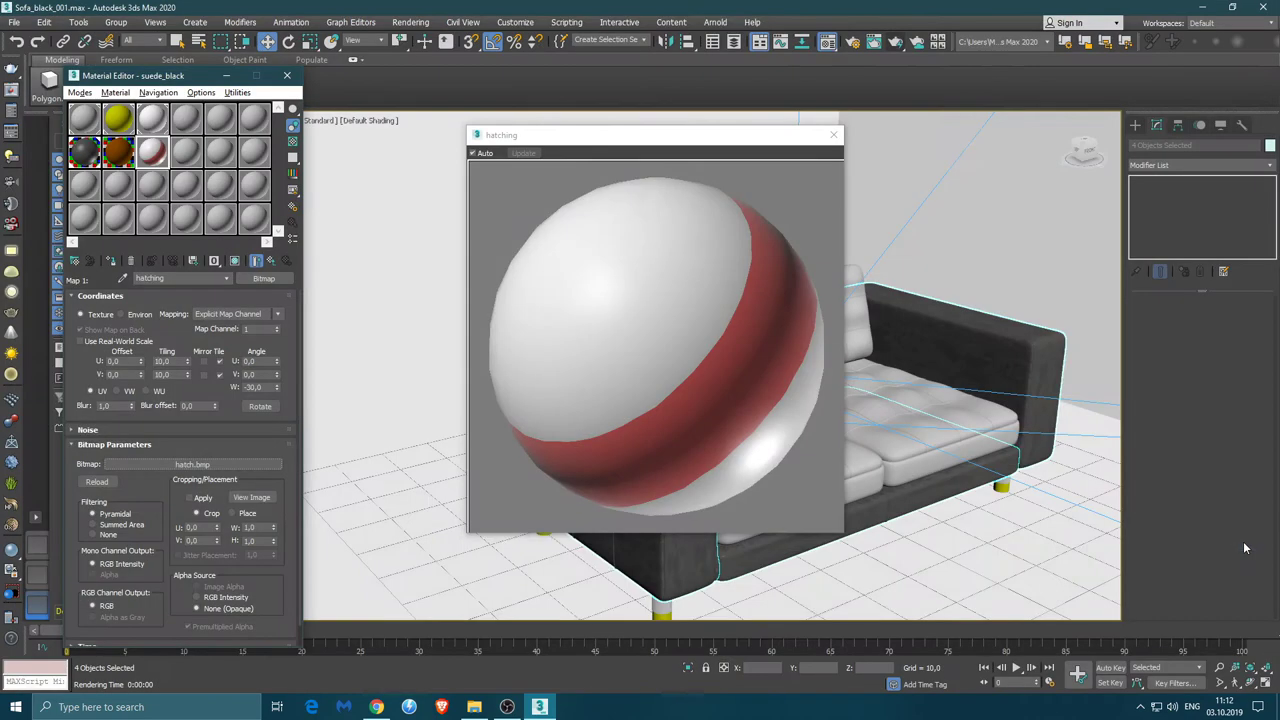
{"action": "left_click", "coordinate": [833, 134]}
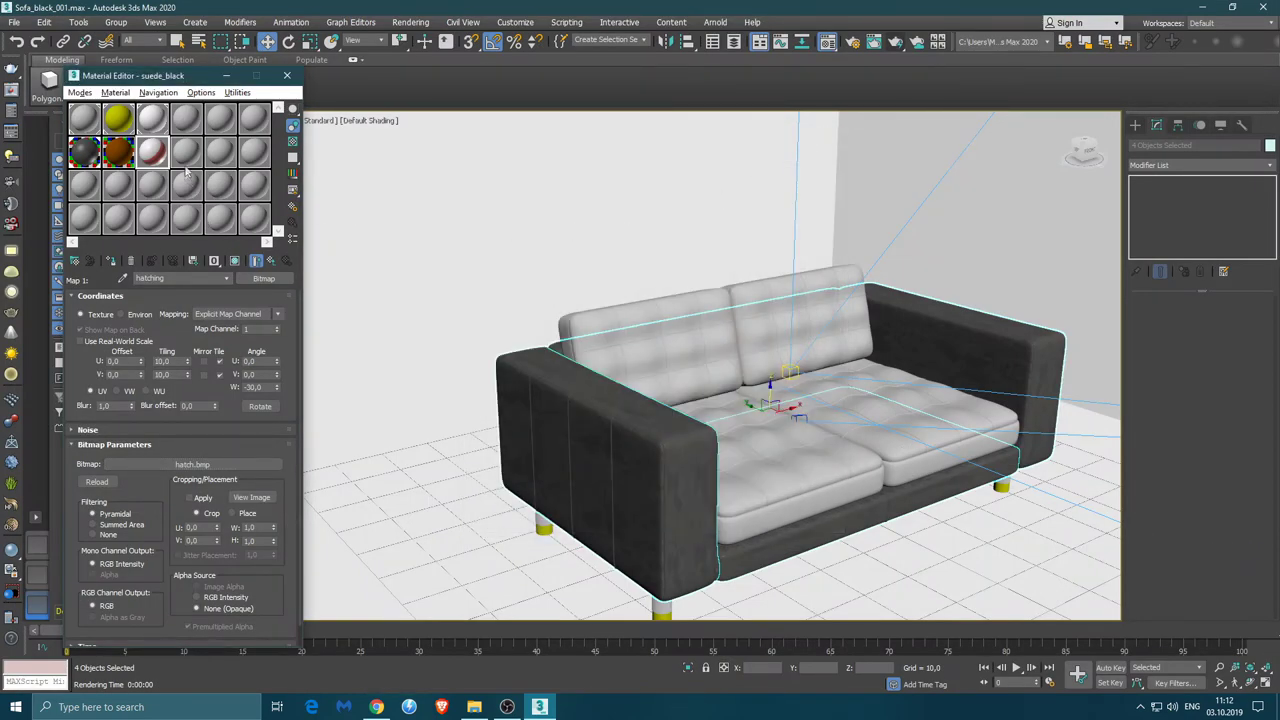
{"action": "left_click", "coordinate": [474, 707]}
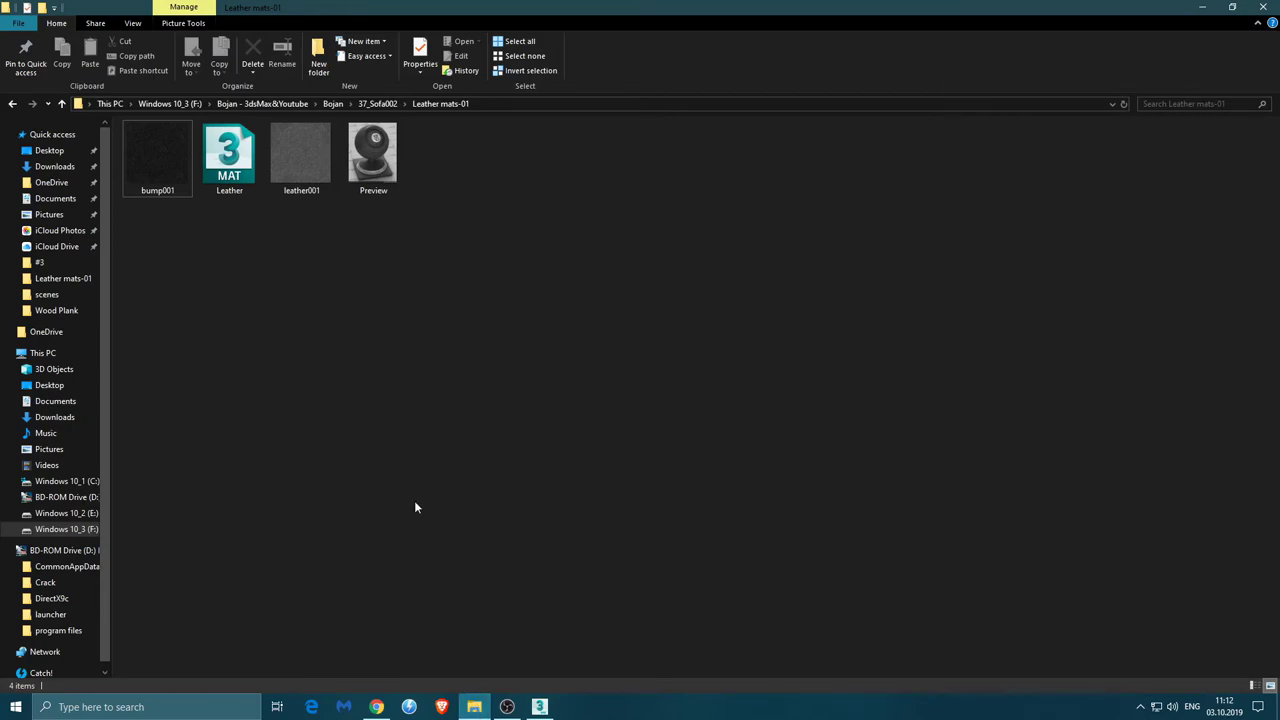
Confirm in Explorer that Leather mats-suede black-03 holds only suede_black, then return to 3ds Max
{"action": "left_click", "coordinate": [378, 103]}
{"action": "double_click", "coordinate": [305, 185]}
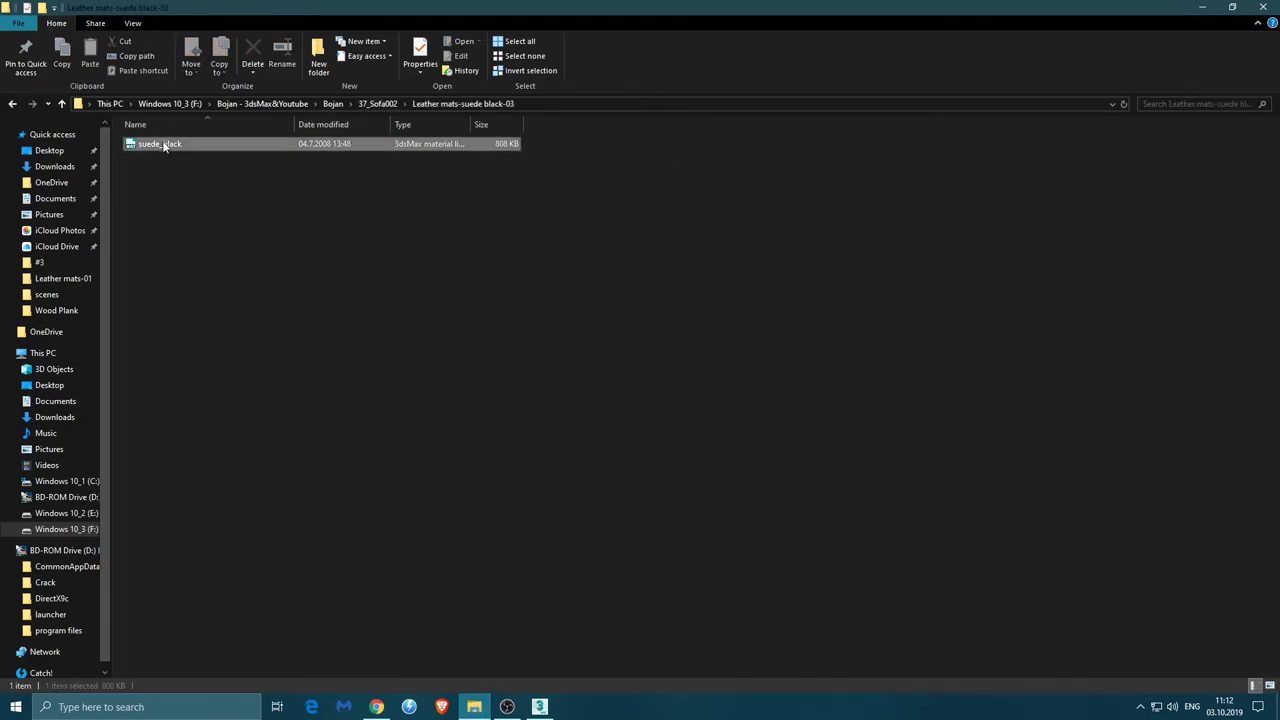
{"action": "right_click", "coordinate": [164, 146]}
{"action": "left_click", "coordinate": [146, 192]}
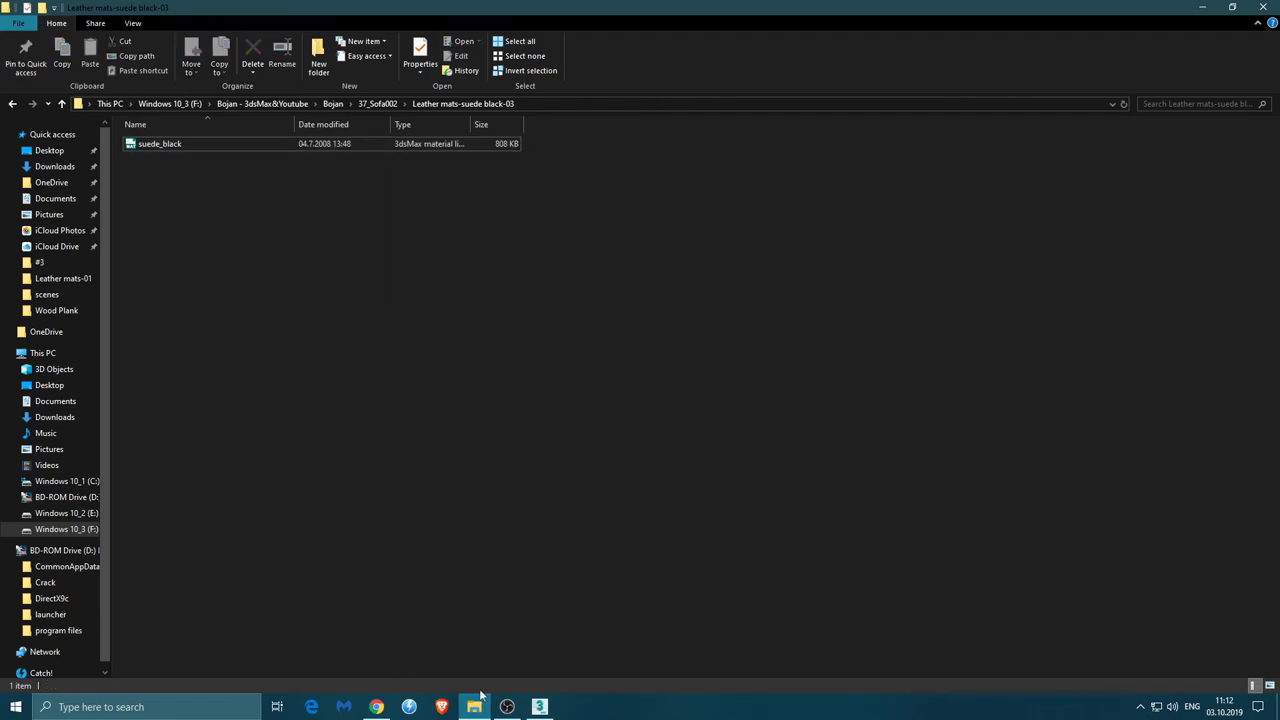
{"action": "left_click", "coordinate": [539, 707]}
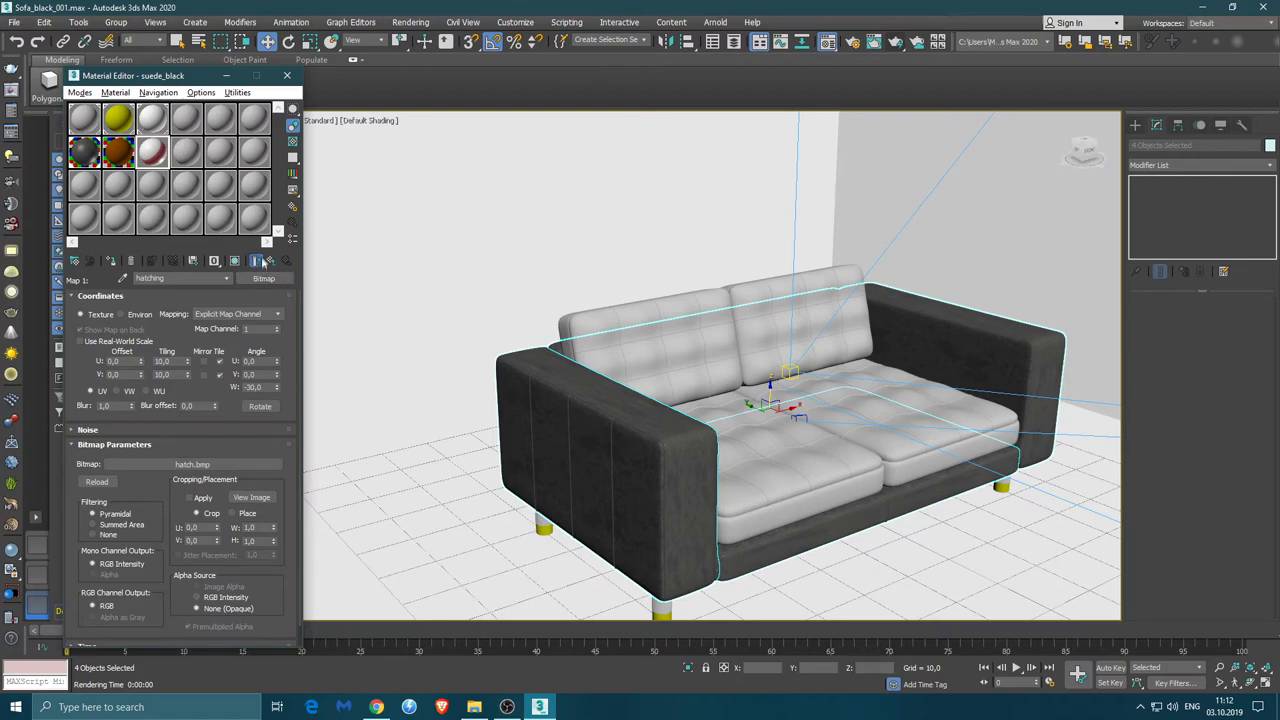
Replace the hatching bitmap with Paint Map: color (Falloff), keeping the old map as sub-map
{"action": "left_click", "coordinate": [263, 278]}
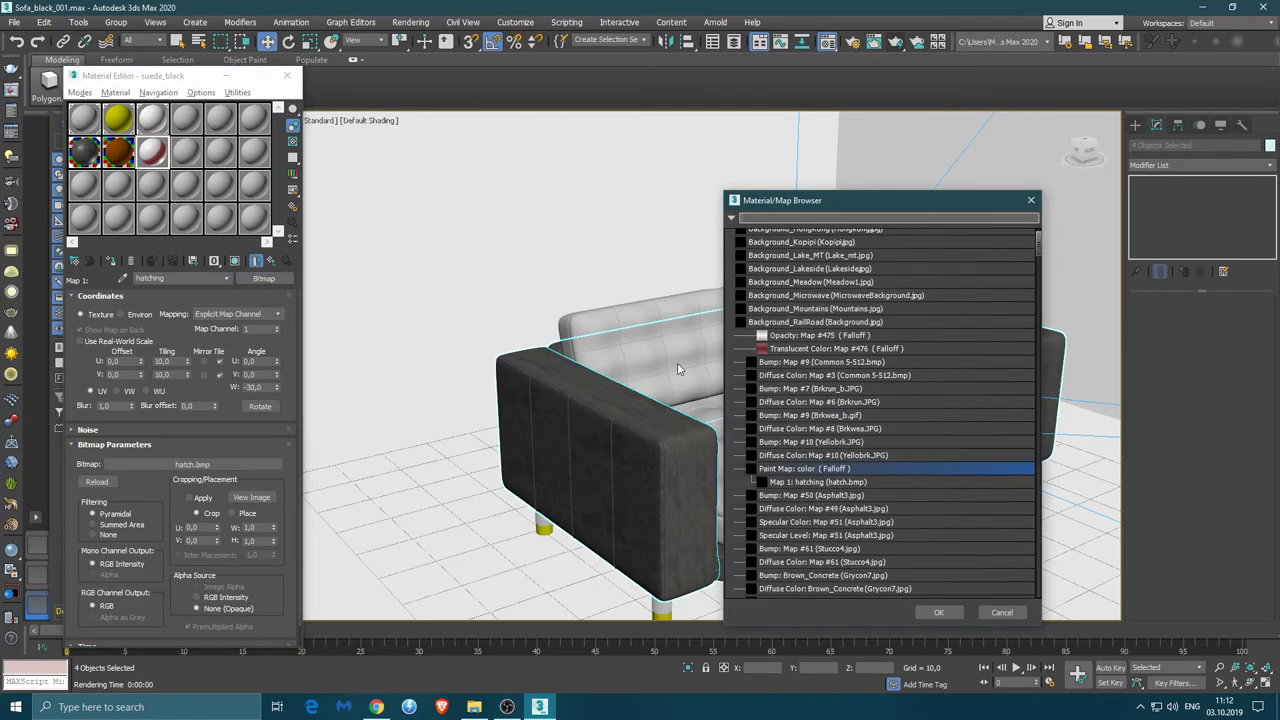
{"action": "left_click", "coordinate": [827, 483]}
{"action": "left_click", "coordinate": [821, 469]}
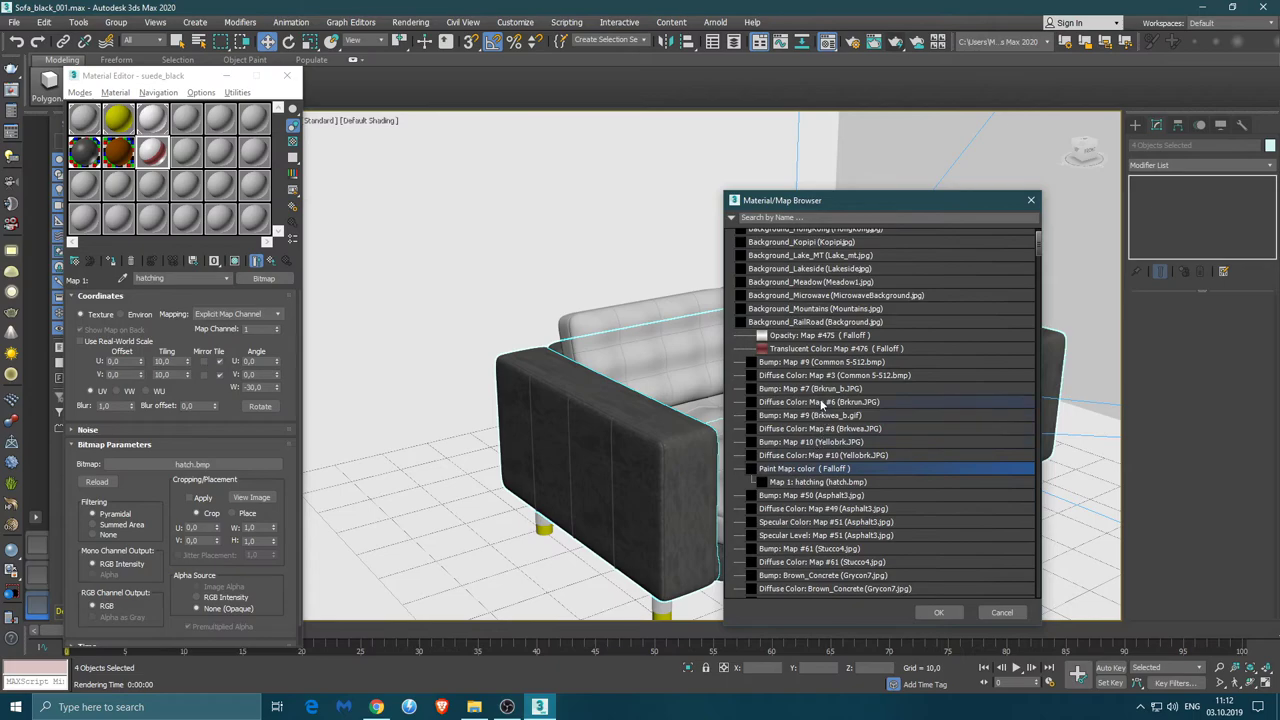
{"action": "scroll", "coordinate": [822, 405], "scroll_direction": "up", "scroll_amount": 2}
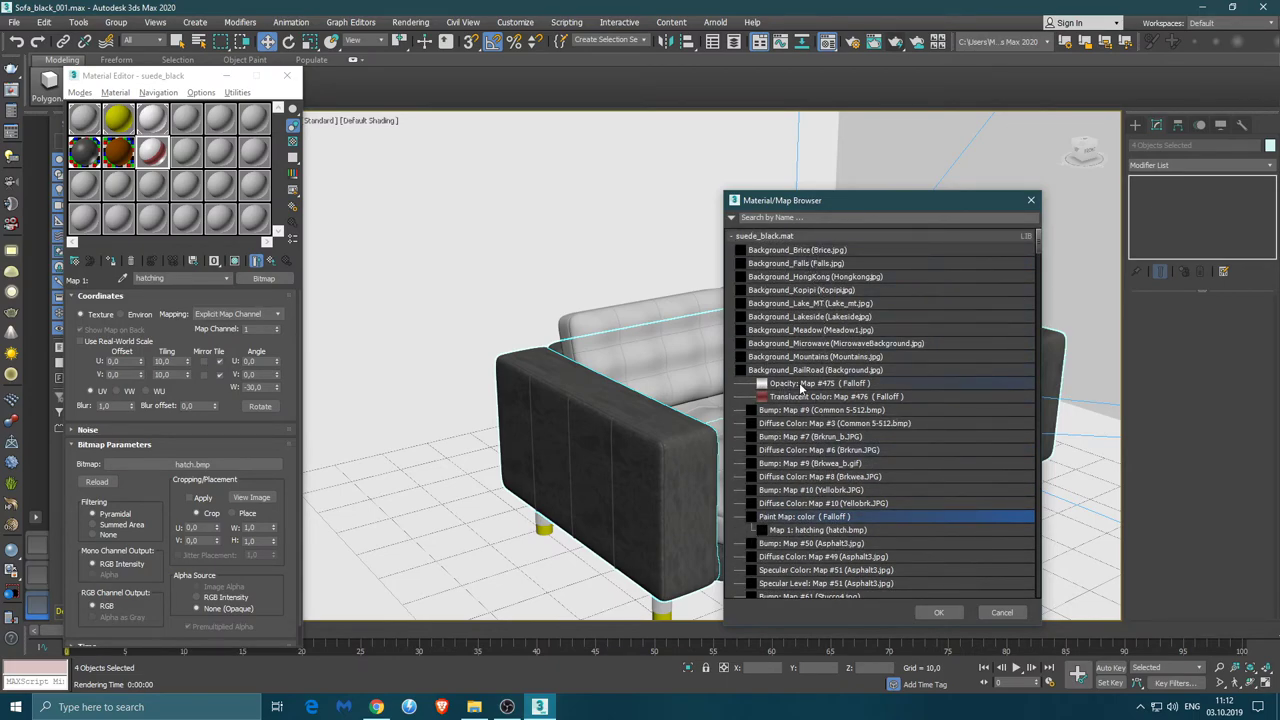
{"action": "left_click", "coordinate": [936, 612]}
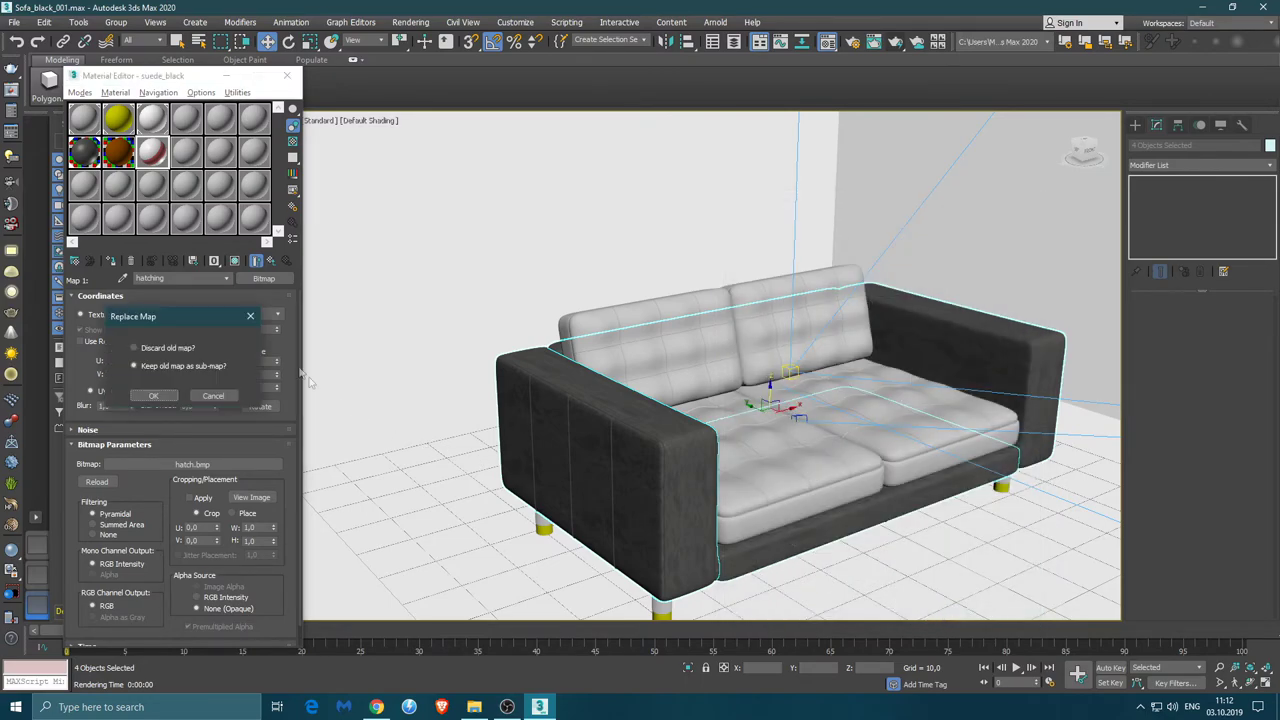
{"action": "left_click", "coordinate": [155, 396]}
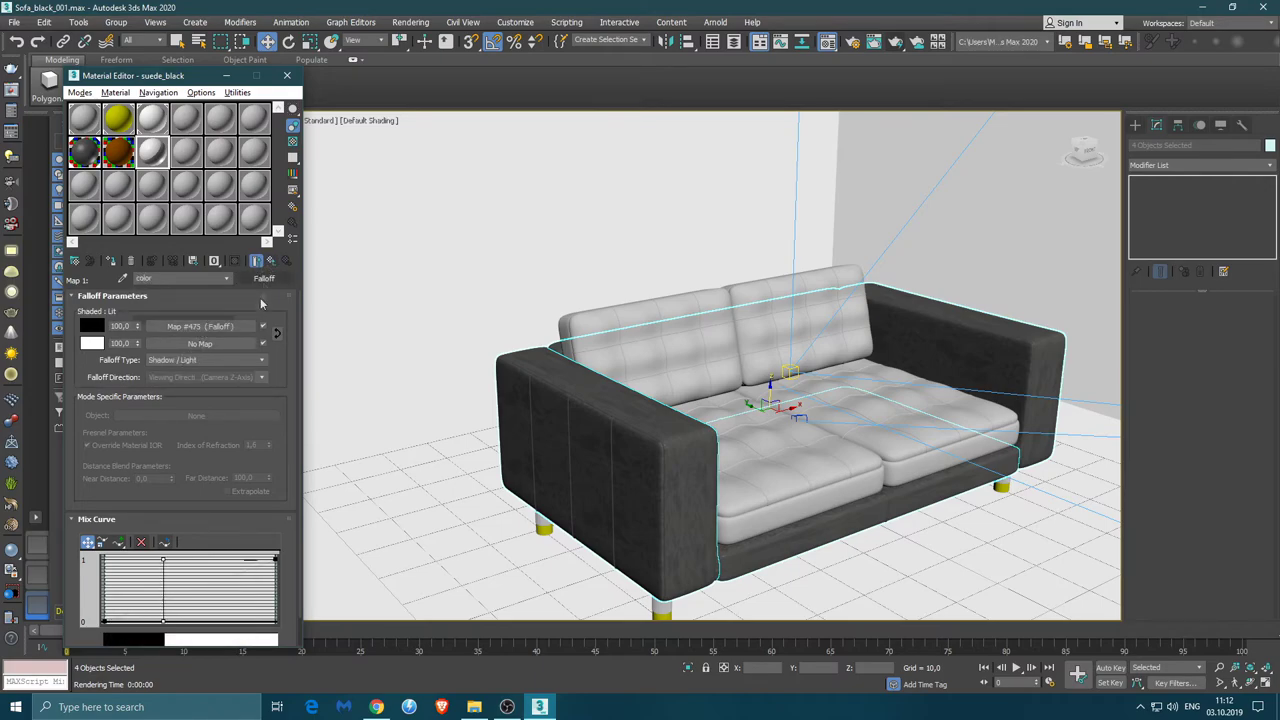
Leave the second falloff colour empty and return up the map tree to suede_black's top level
{"action": "left_click", "coordinate": [232, 343]}
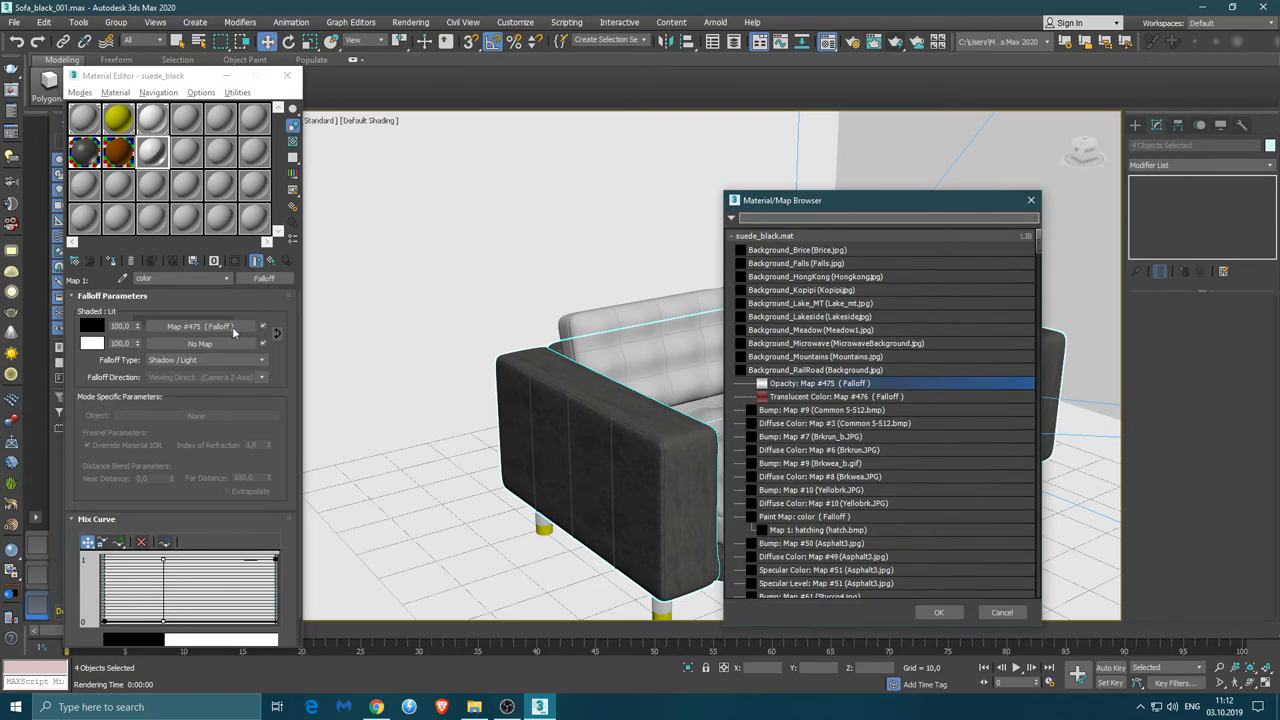
{"action": "left_click", "coordinate": [1002, 612]}
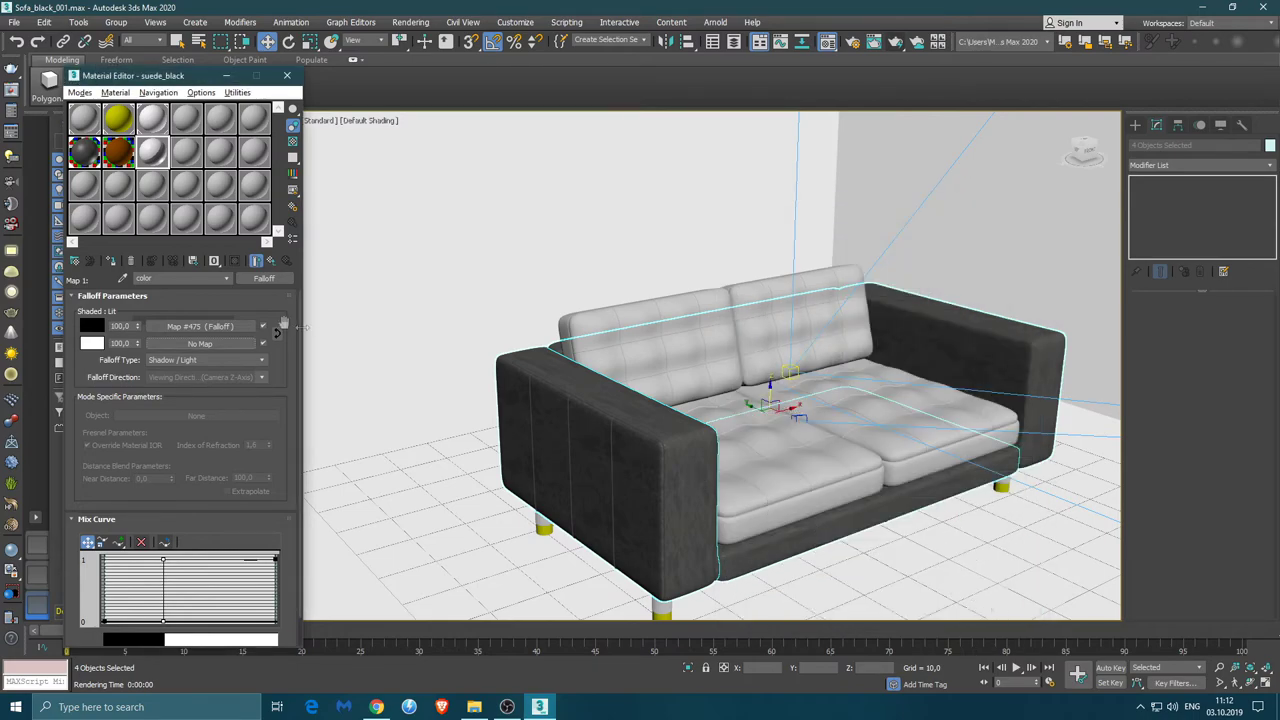
{"action": "left_click", "coordinate": [270, 260]}
{"action": "left_click", "coordinate": [270, 260]}
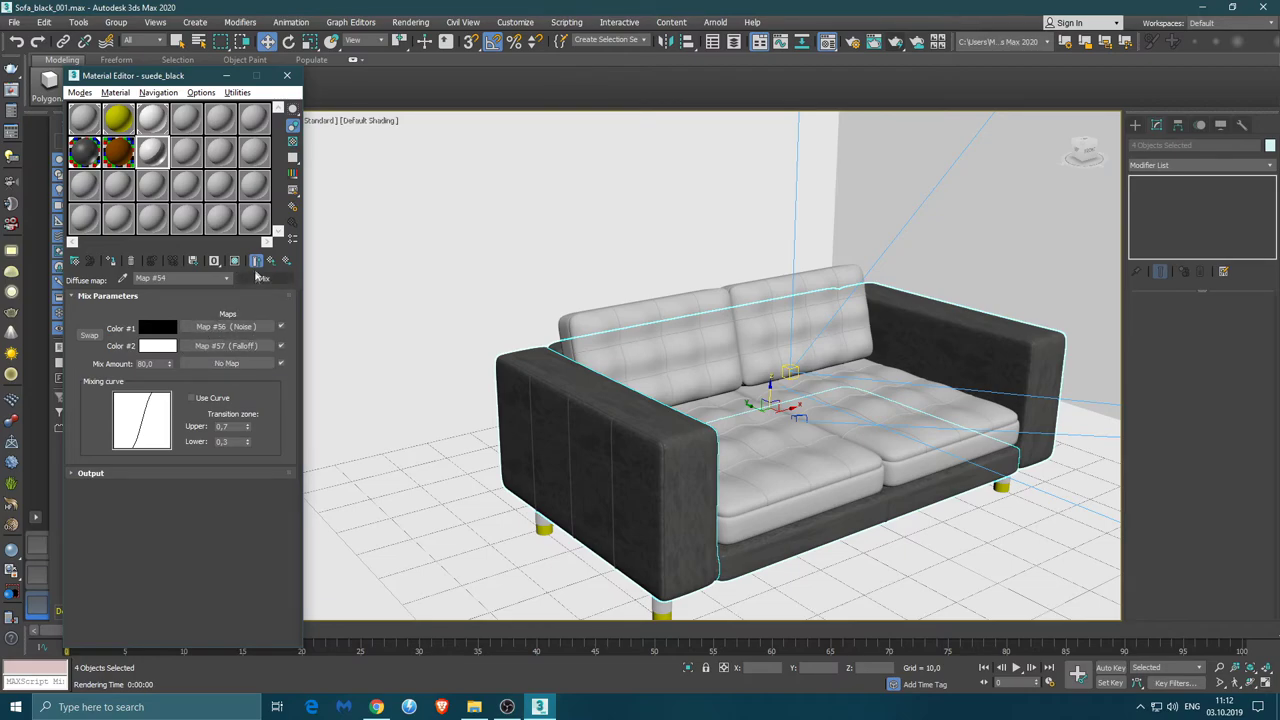
{"action": "left_click", "coordinate": [270, 260]}
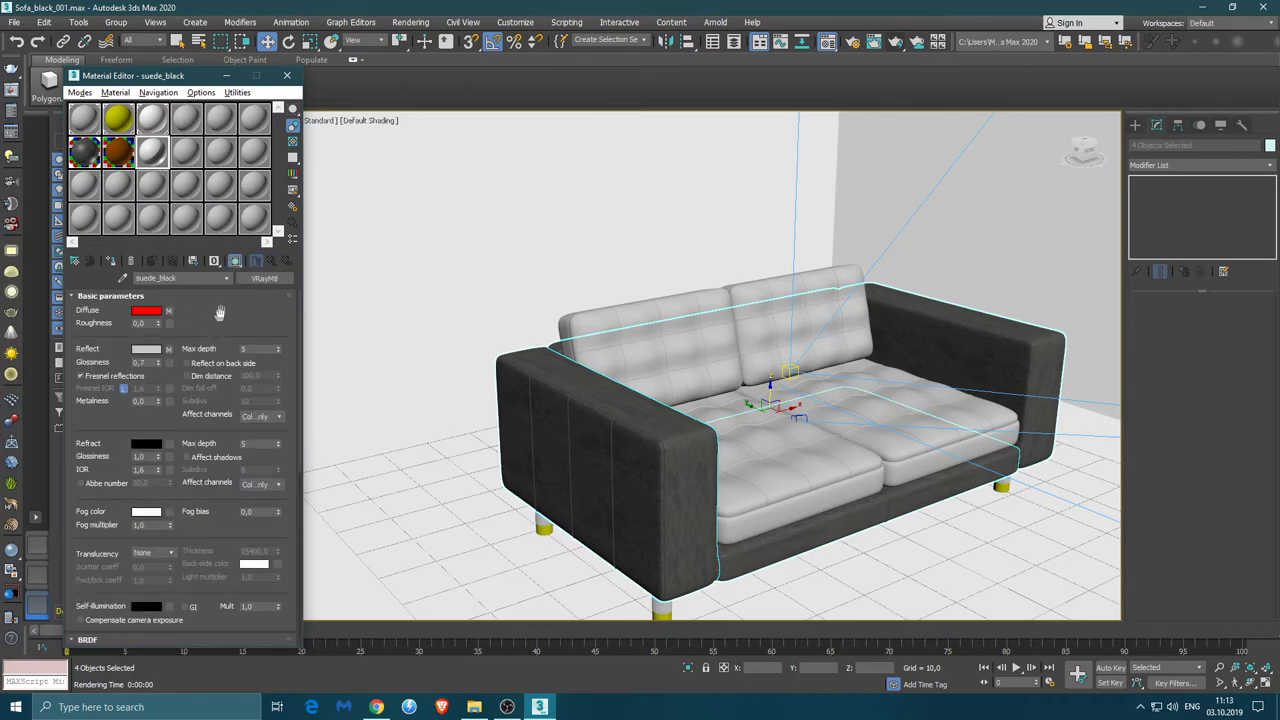
{"action": "right_click", "coordinate": [153, 157]}
{"action": "left_click", "coordinate": [190, 192]}
{"action": "right_click", "coordinate": [157, 153]}
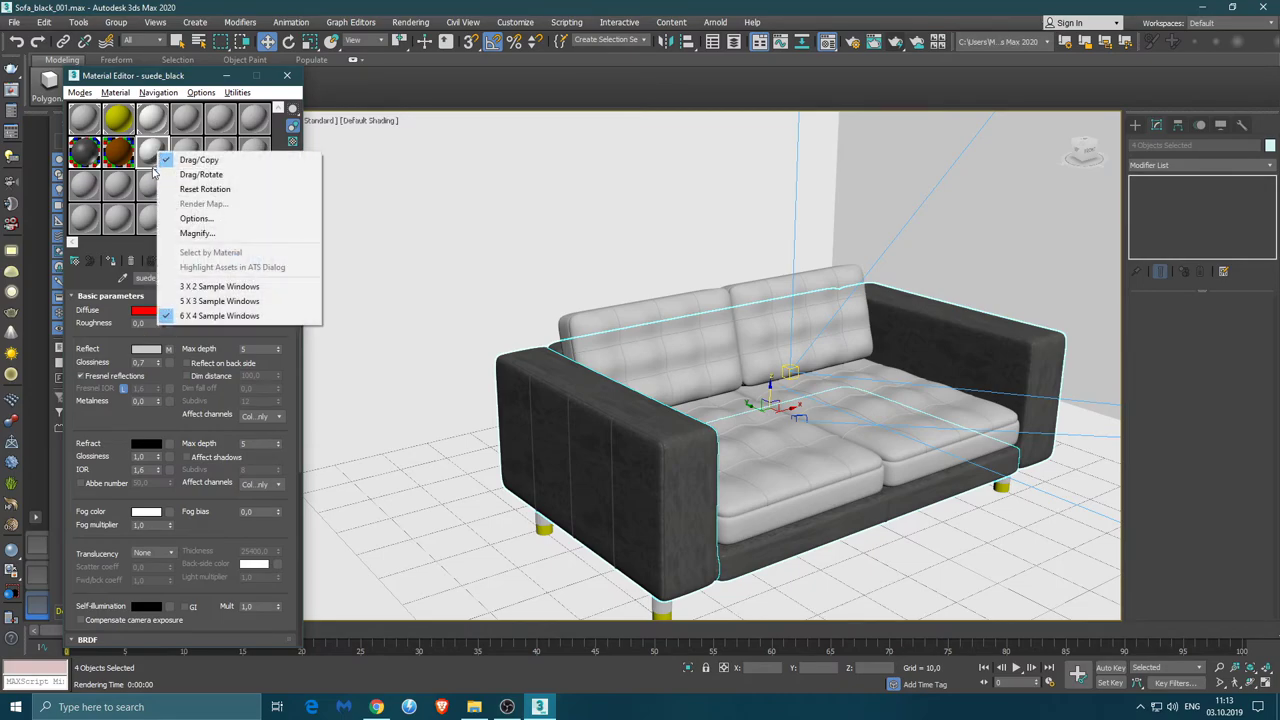
Activate empty slot 10 - Default and scroll the material library via Get Material
{"action": "left_click", "coordinate": [150, 210]}
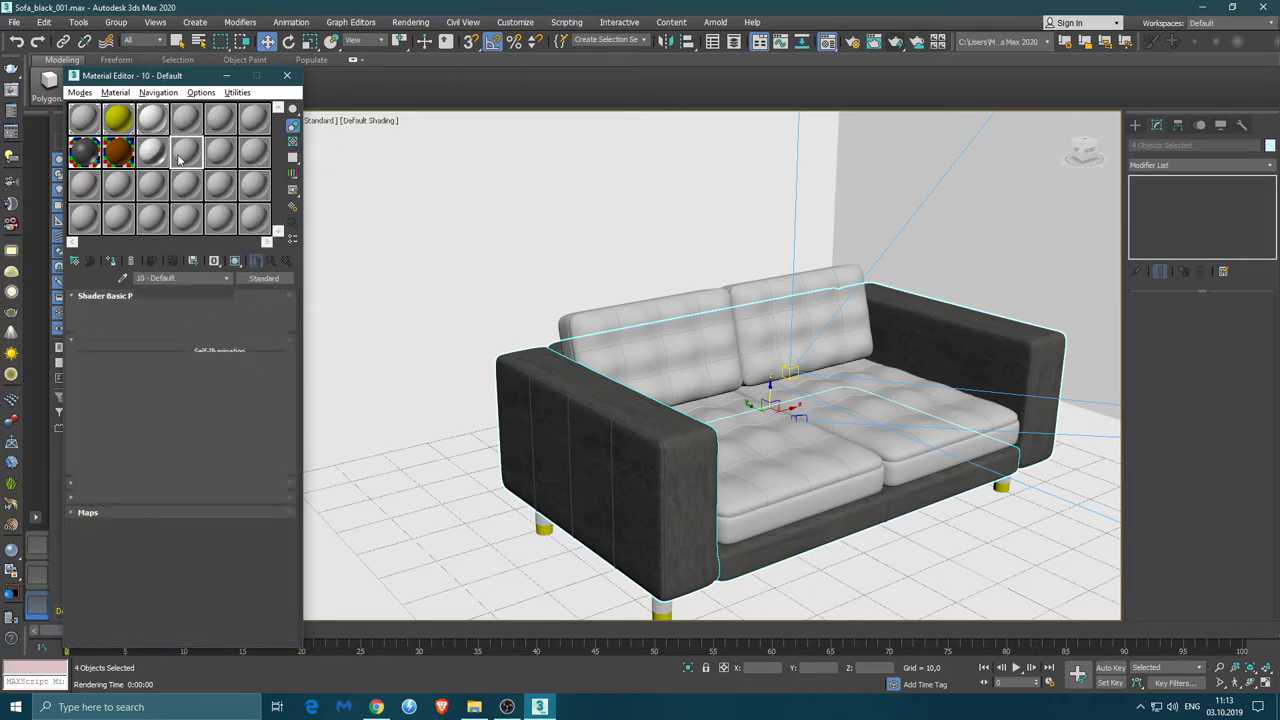
{"action": "left_click", "coordinate": [263, 278]}
{"action": "scroll", "coordinate": [808, 286], "scroll_direction": "down", "scroll_amount": 3}
{"action": "scroll", "coordinate": [840, 400], "scroll_direction": "down", "scroll_amount": 2}
{"action": "scroll", "coordinate": [848, 420], "scroll_direction": "down", "scroll_amount": 3}
{"action": "scroll", "coordinate": [845, 422], "scroll_direction": "down", "scroll_amount": 3}
{"action": "scroll", "coordinate": [845, 422], "scroll_direction": "down", "scroll_amount": 3}
{"action": "scroll", "coordinate": [843, 415], "scroll_direction": "down", "scroll_amount": 3}
{"action": "scroll", "coordinate": [842, 412], "scroll_direction": "down", "scroll_amount": 3}
Load the suede_black VRayMtl into the slot and check its dark enlarged preview
{"action": "left_click", "coordinate": [823, 449]}
{"action": "left_click", "coordinate": [771, 370]}
{"action": "scroll", "coordinate": [788, 455], "scroll_direction": "down", "scroll_amount": 2}
{"action": "left_click", "coordinate": [774, 476]}
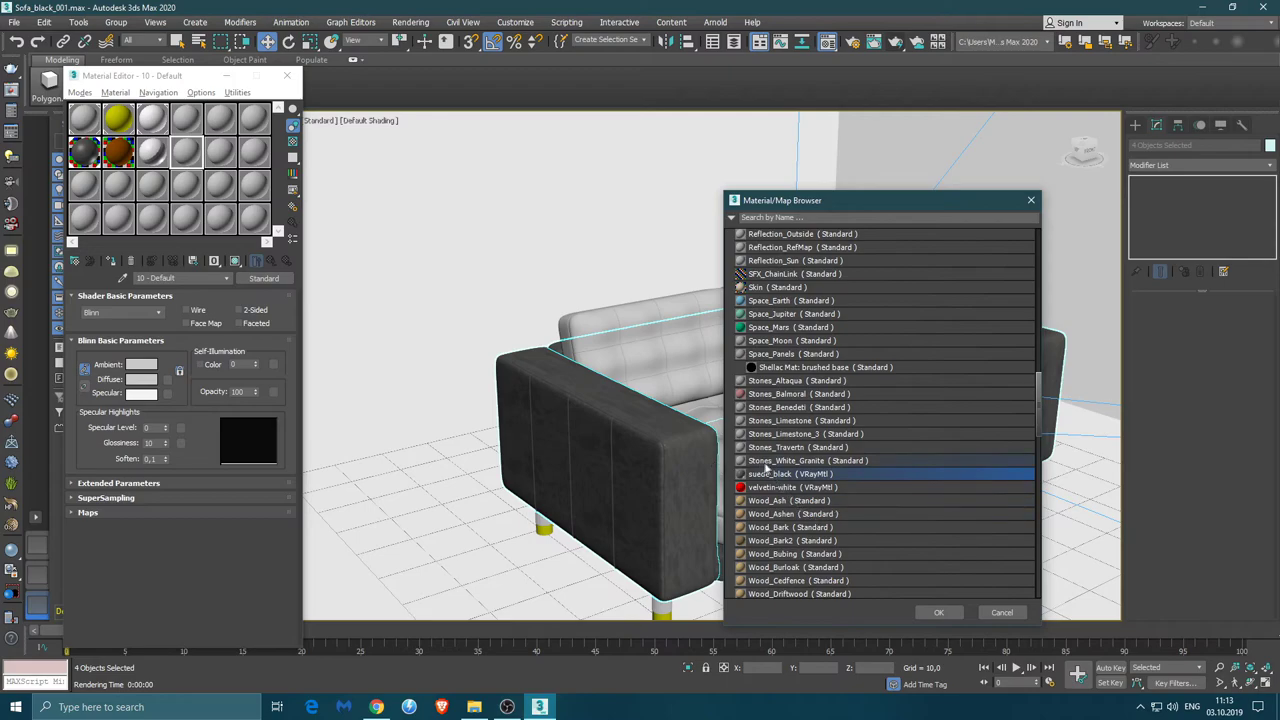
{"action": "left_click", "coordinate": [938, 612]}
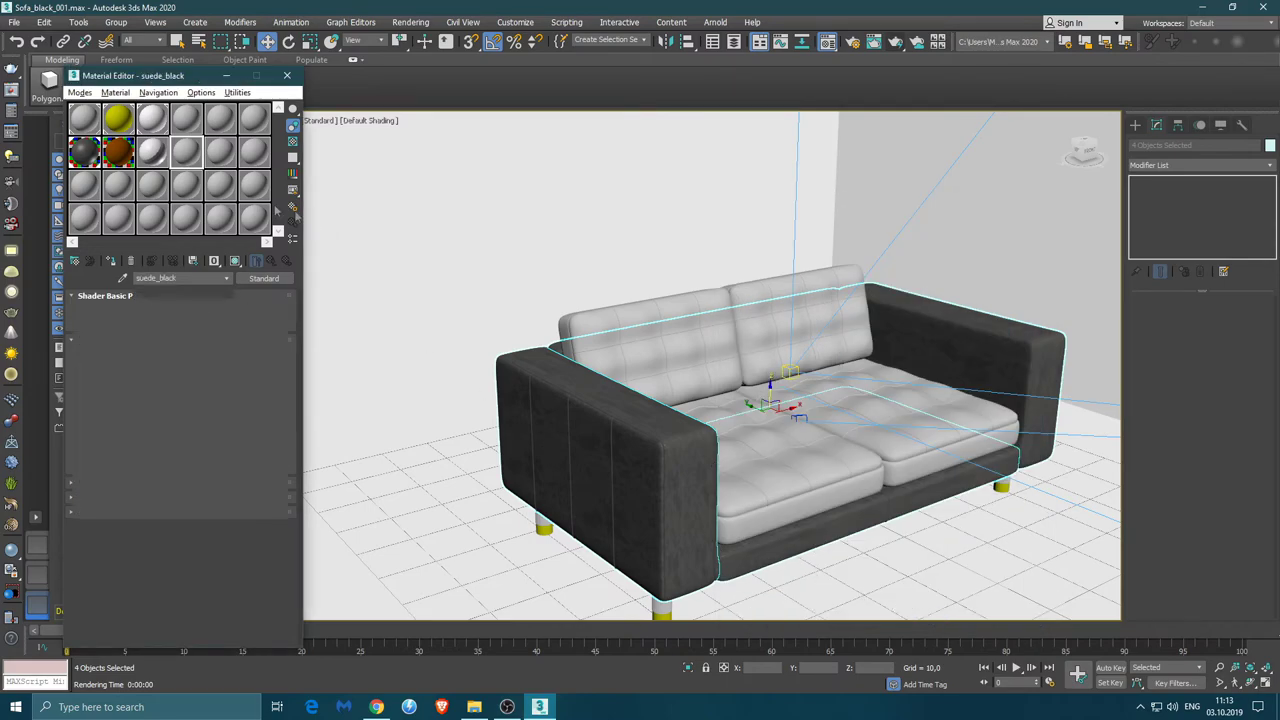
{"action": "double_click", "coordinate": [188, 152]}
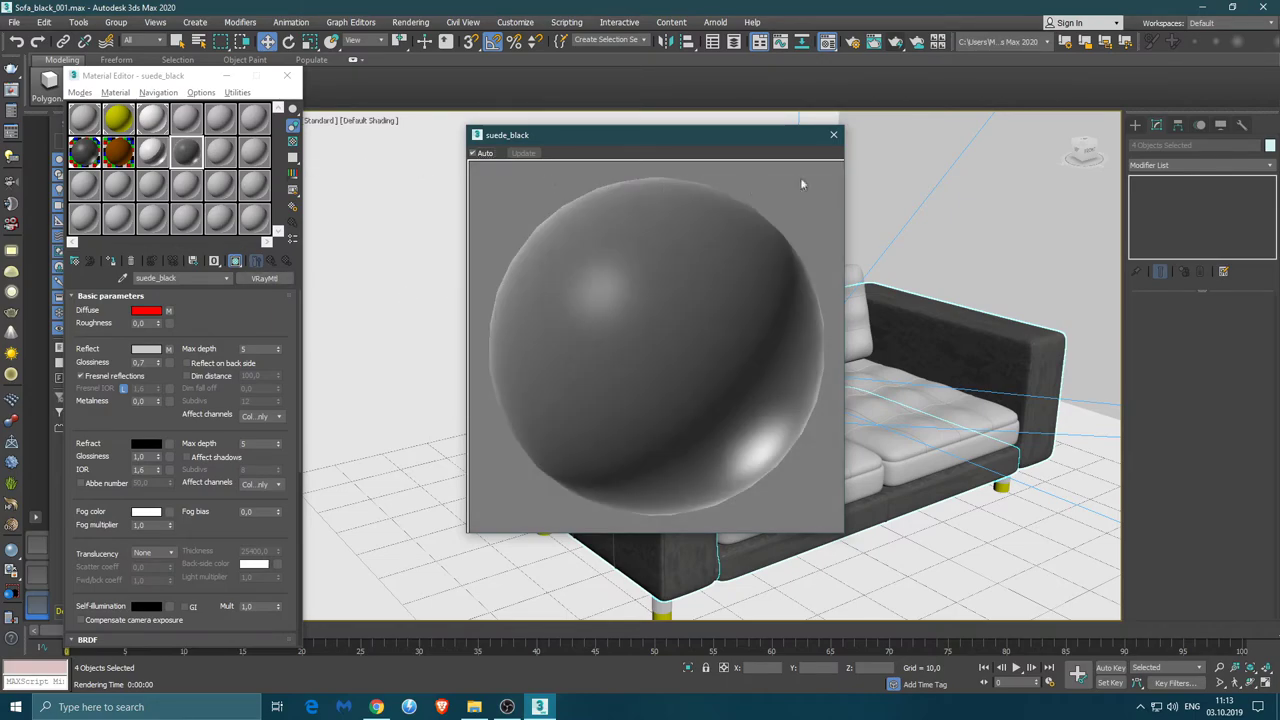
{"action": "left_click", "coordinate": [833, 134]}
Apply the suede_black material to the left seat cushion
{"action": "left_click_drag", "start_coordinate": [198, 155], "coordinate": [762, 455]}
{"action": "left_click", "coordinate": [762, 455]}
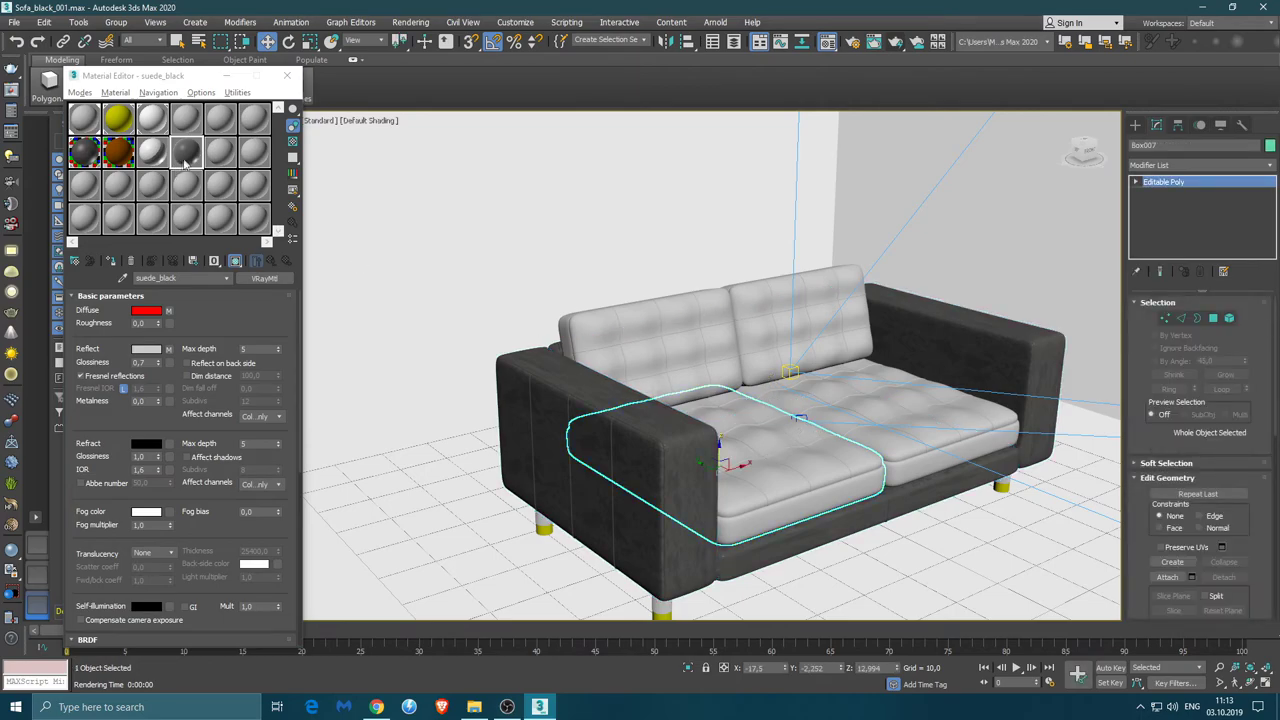
{"action": "left_click_drag", "start_coordinate": [185, 152], "coordinate": [765, 472]}
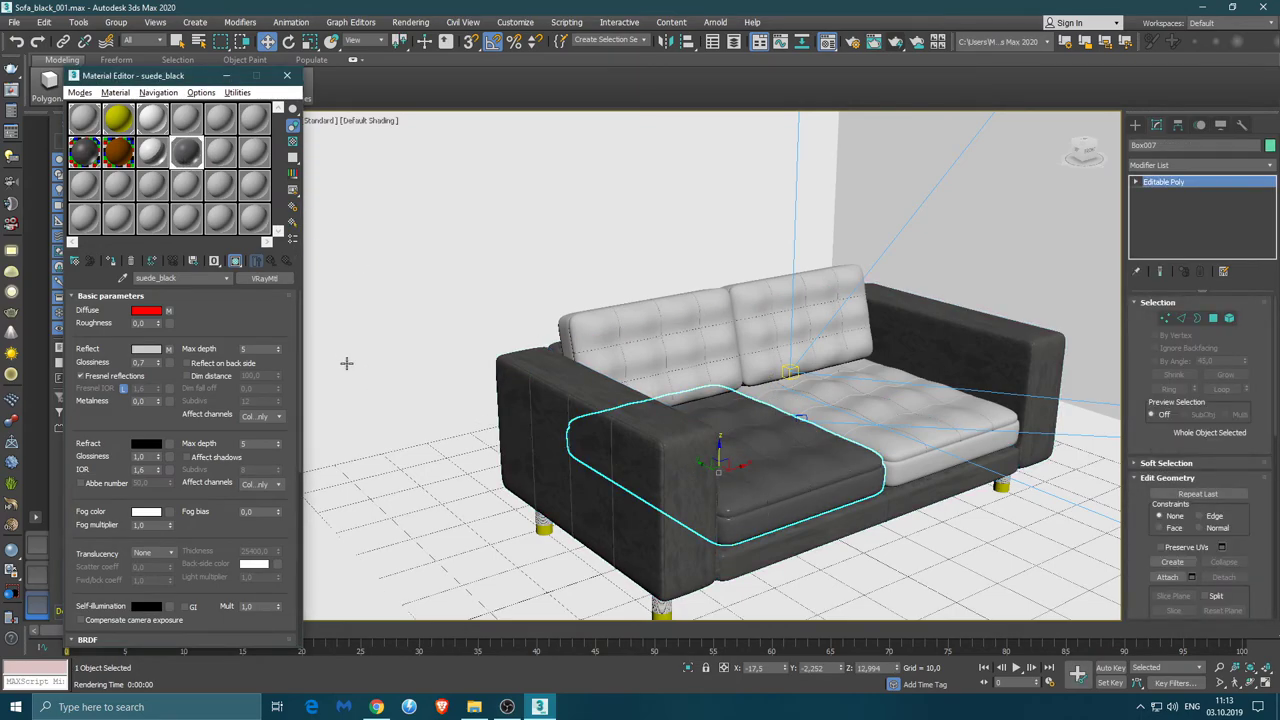
Assign suede_black to the other cushions with Assign to Selection, then select Box010
{"action": "left_click", "coordinate": [860, 432], "text": "ctrl"}
{"action": "left_click", "coordinate": [722, 345], "text": "ctrl"}
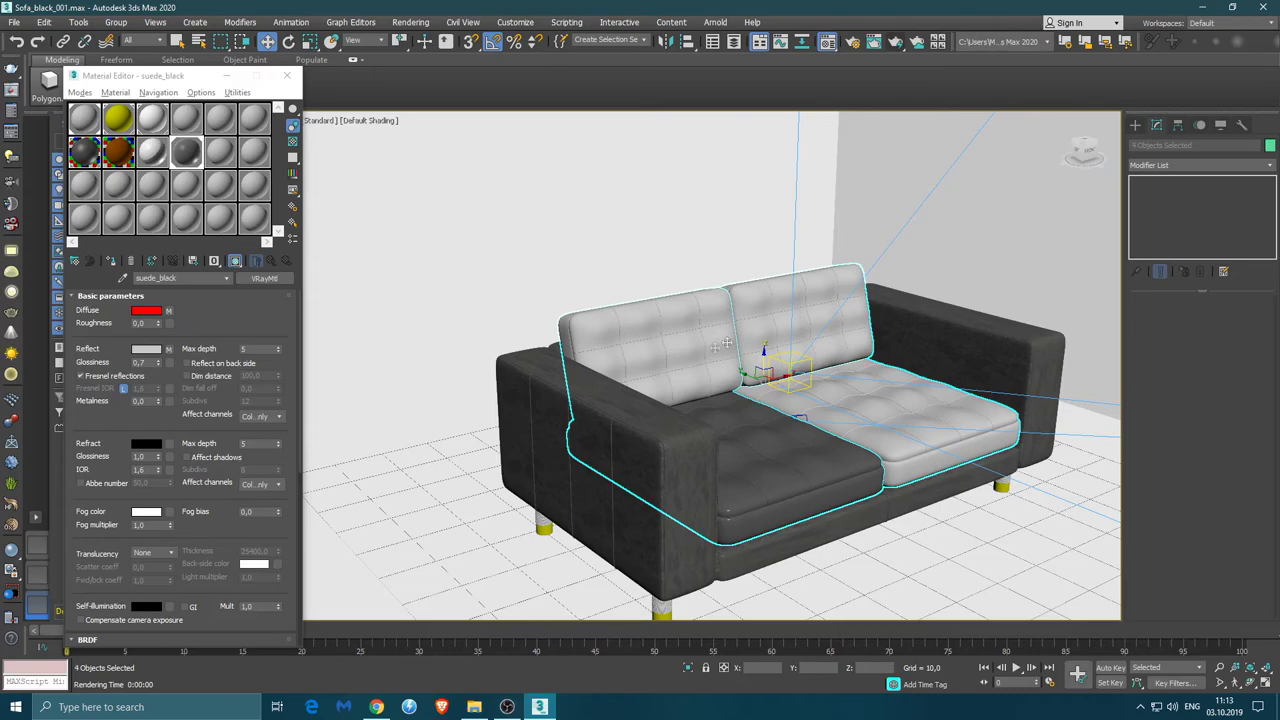
{"action": "left_click_drag", "start_coordinate": [187, 152], "coordinate": [694, 360]}
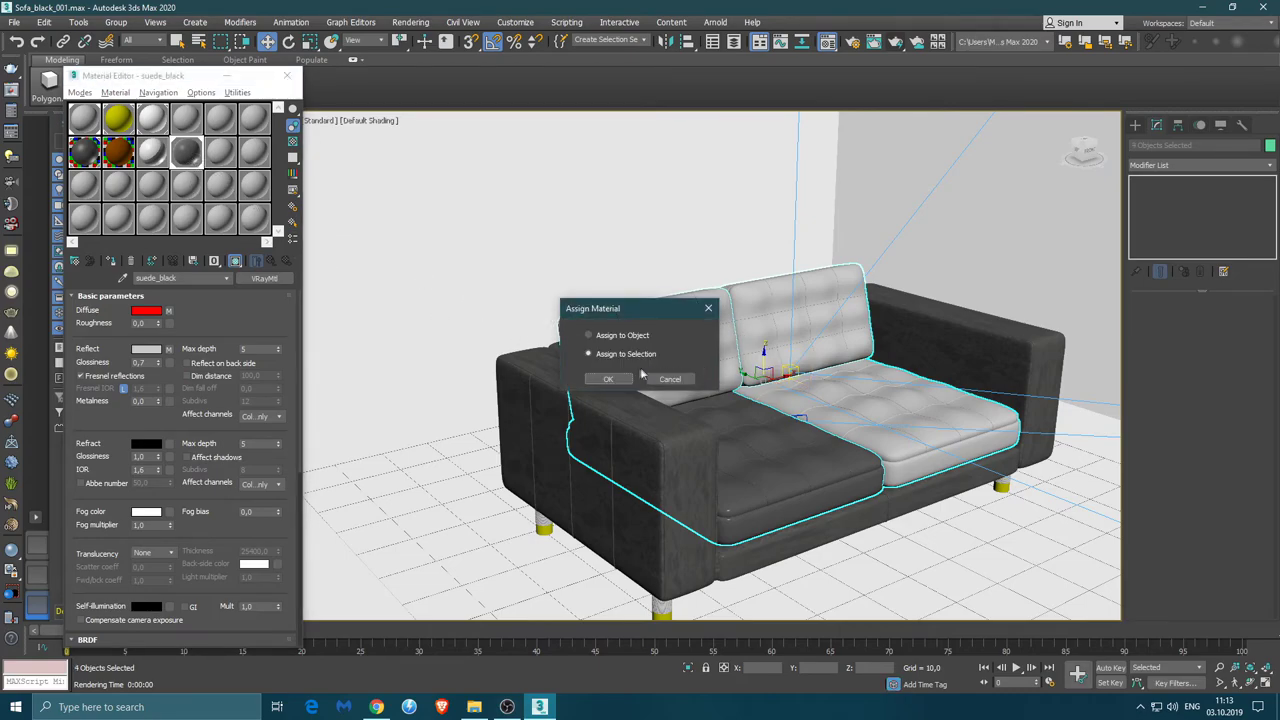
{"action": "left_click", "coordinate": [590, 380]}
{"action": "left_click", "coordinate": [749, 449]}
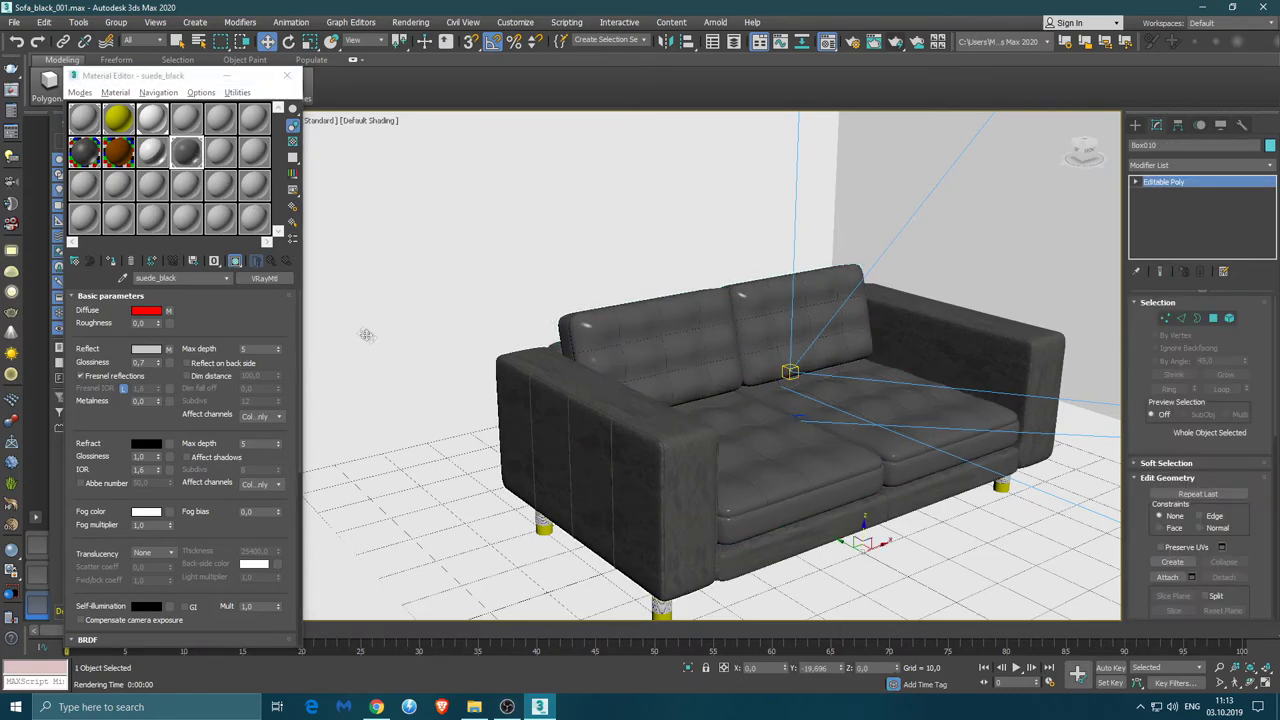
{"action": "left_click", "coordinate": [168, 311]}
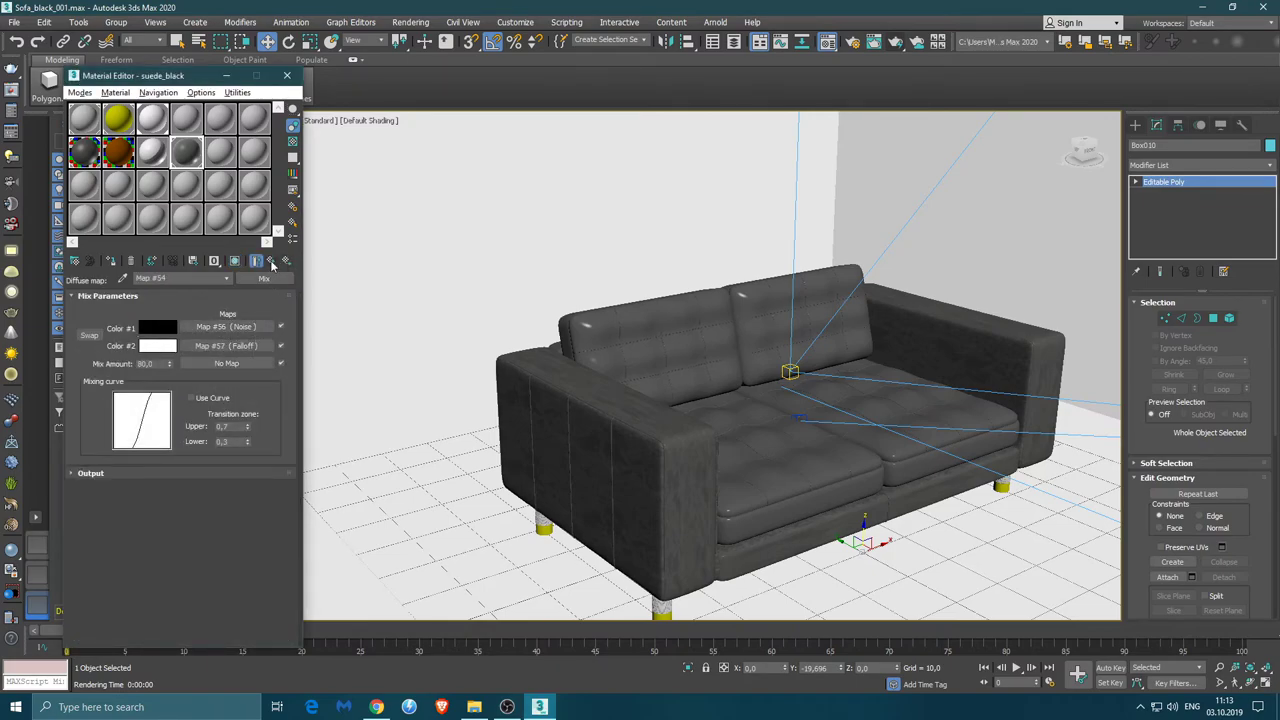
Review suede_black's Diffuse Mix map and Reflect Falloff map settings
{"action": "left_click", "coordinate": [181, 344]}
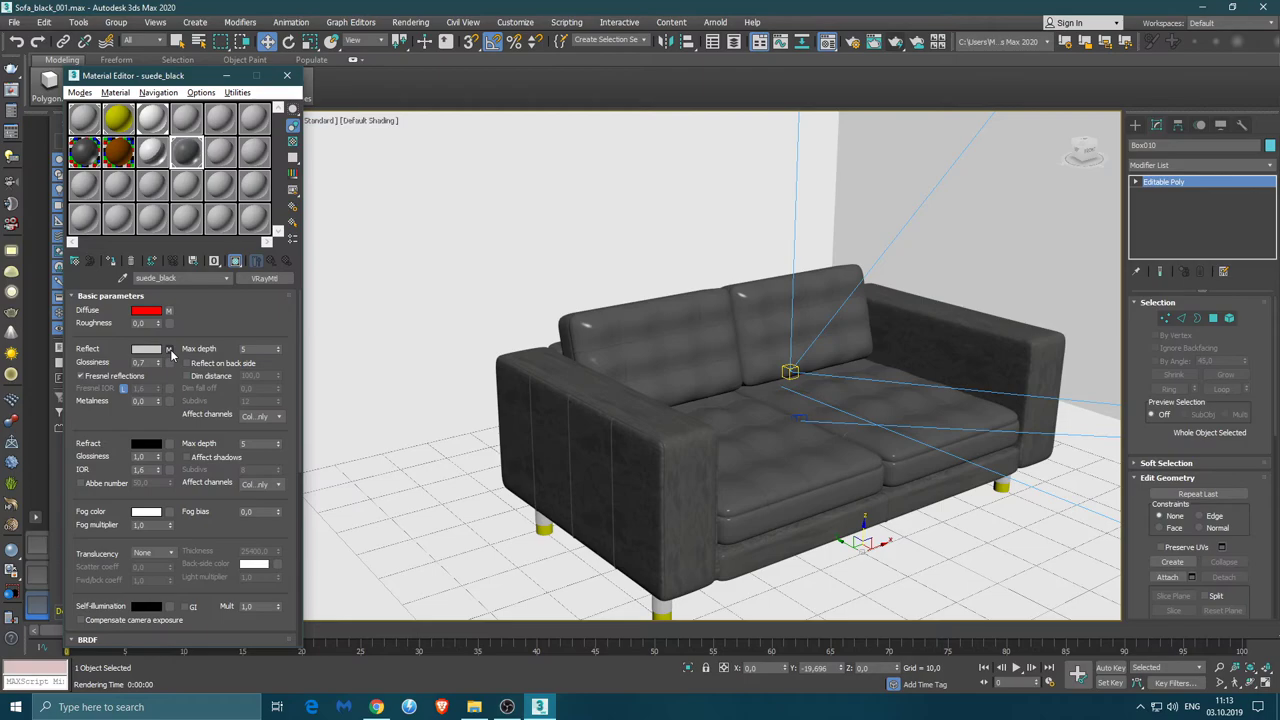
{"action": "left_click", "coordinate": [168, 349]}
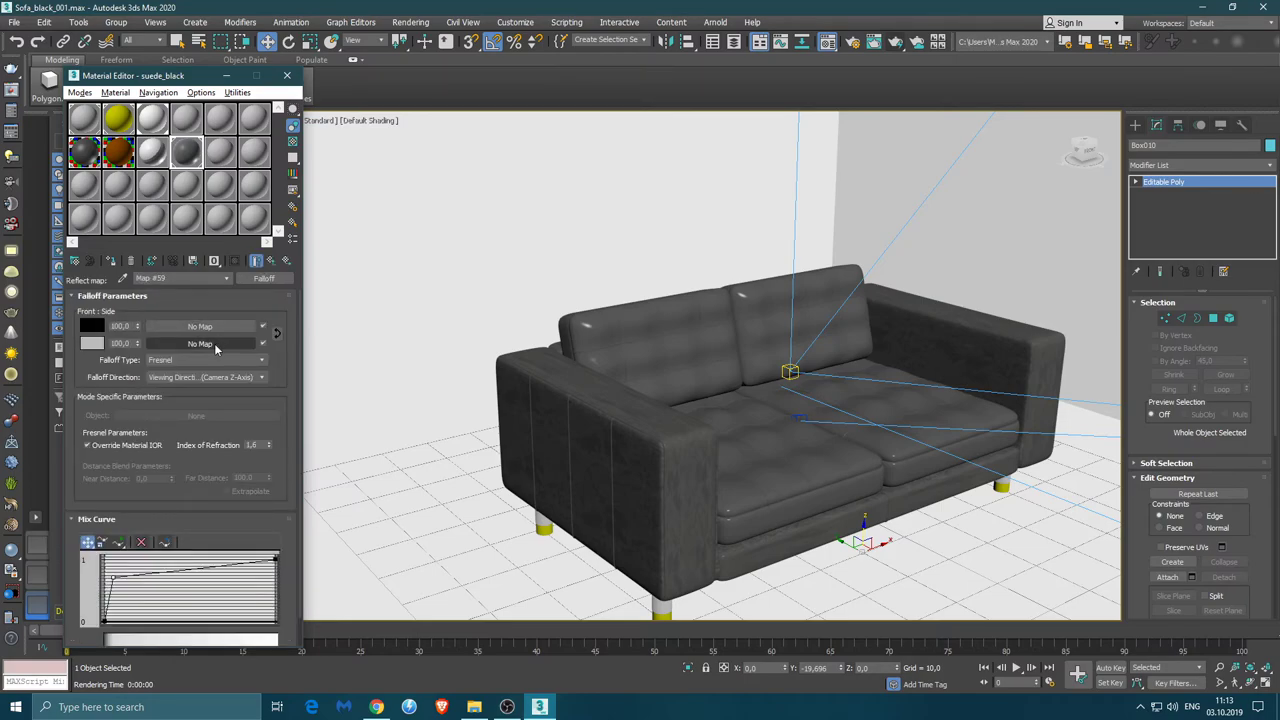
{"action": "left_click", "coordinate": [270, 260]}
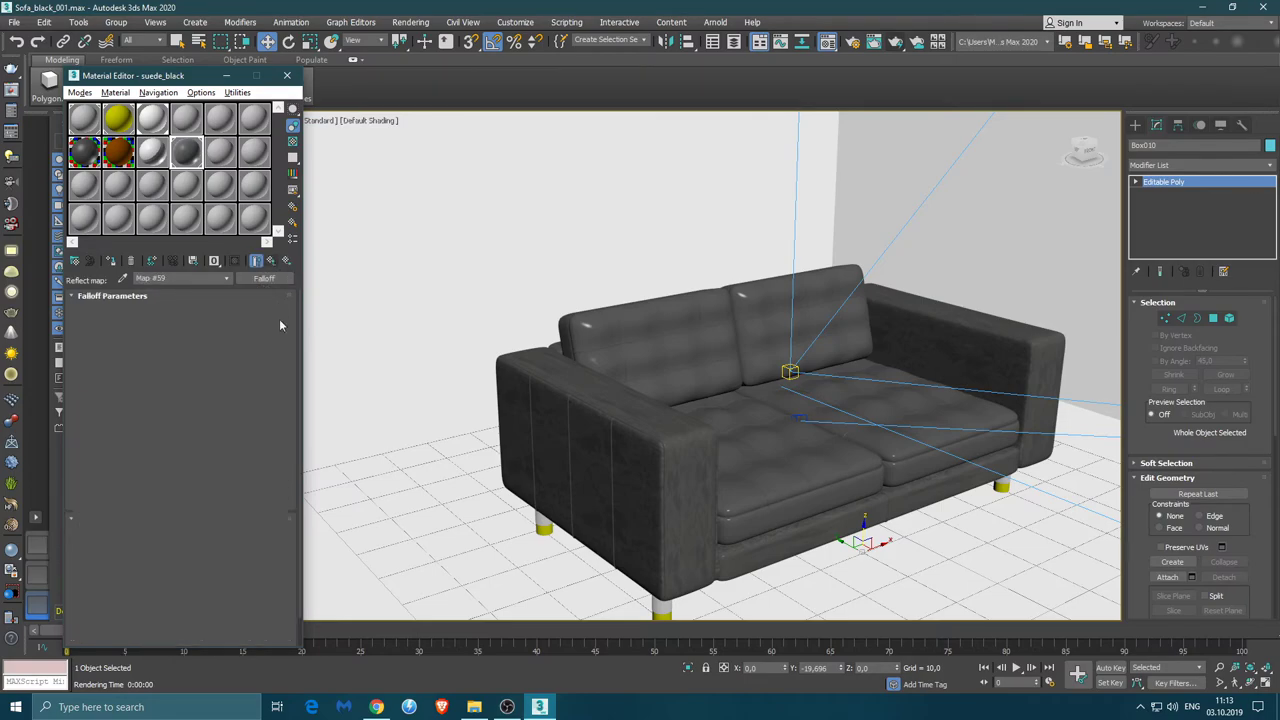
{"action": "scroll", "coordinate": [240, 330], "scroll_direction": "down", "scroll_amount": 3}
{"action": "scroll", "coordinate": [240, 330], "scroll_direction": "up", "scroll_amount": 3}
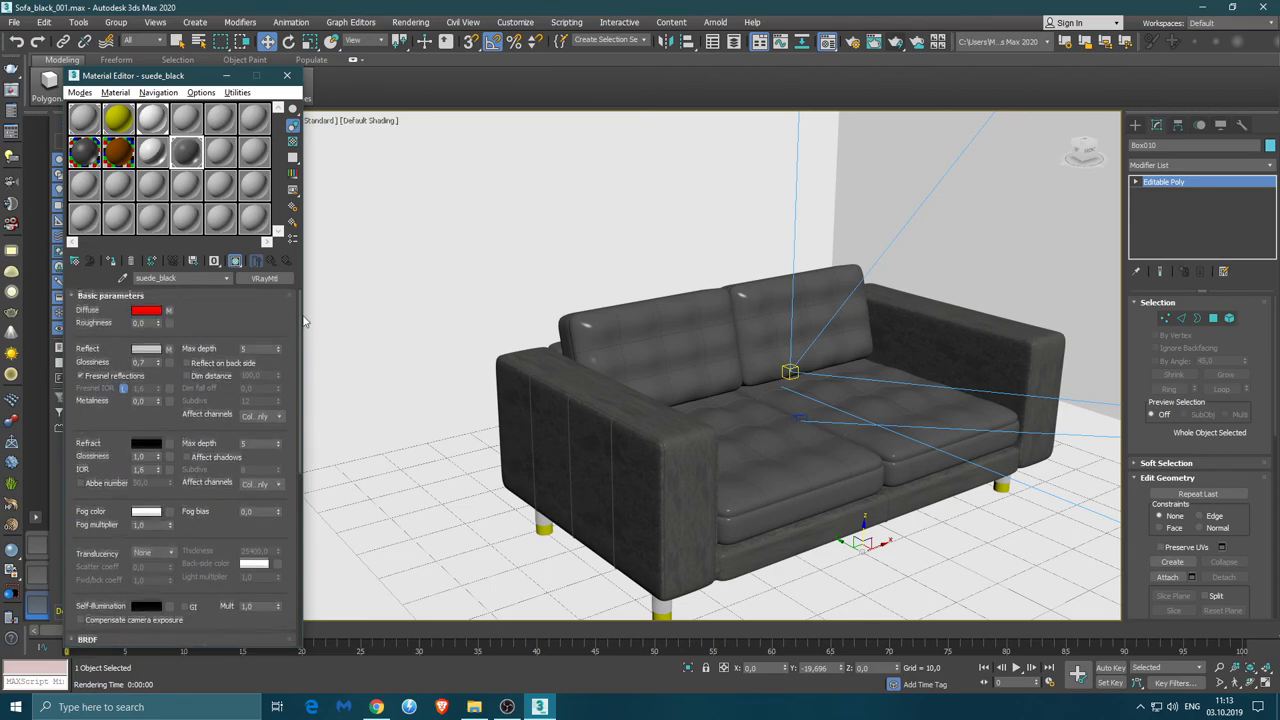
Set suede_black's Reflect colour to mid-grey 79 and open an enlarged sample-sphere preview
{"action": "left_click", "coordinate": [155, 349]}
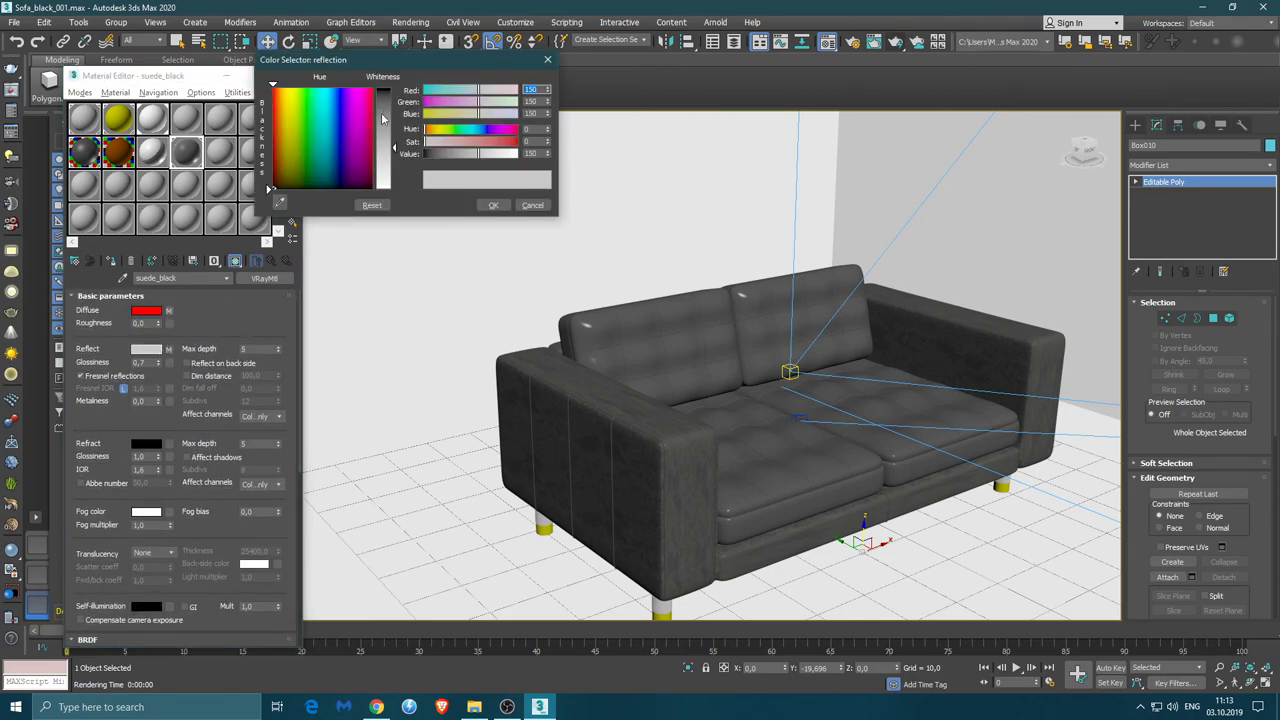
{"action": "left_click", "coordinate": [493, 205]}
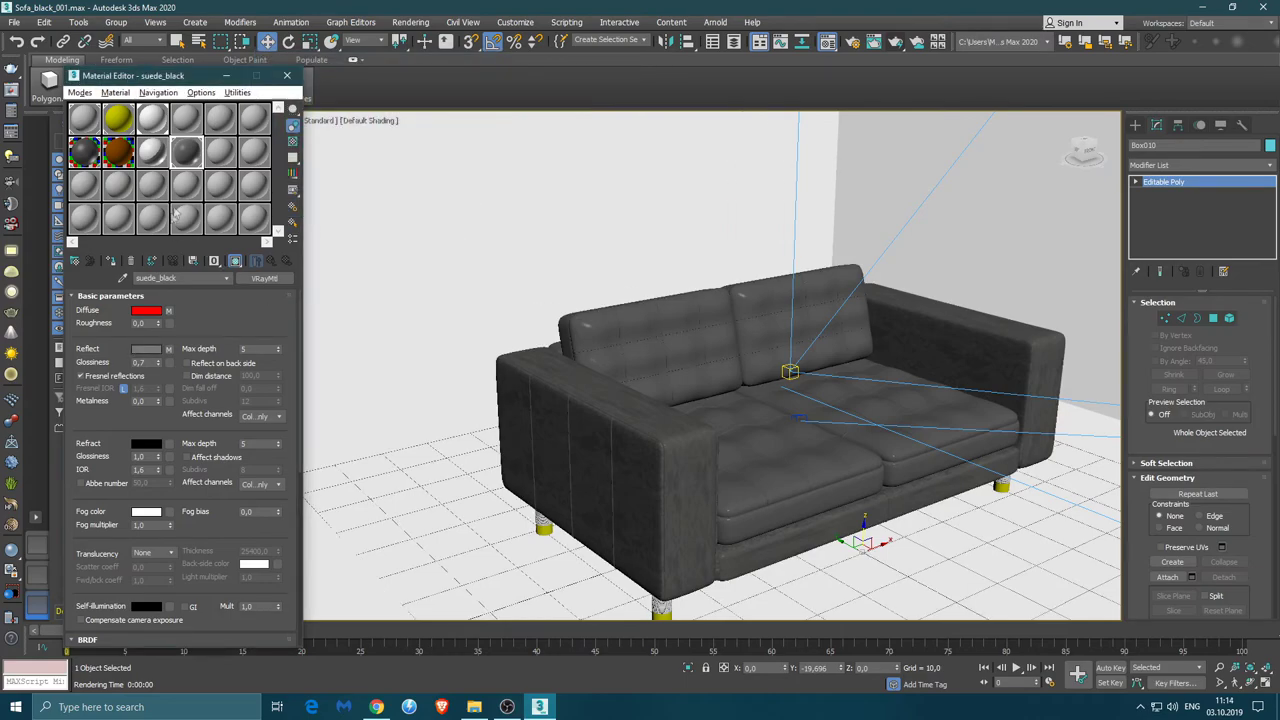
{"action": "double_click", "coordinate": [195, 150]}
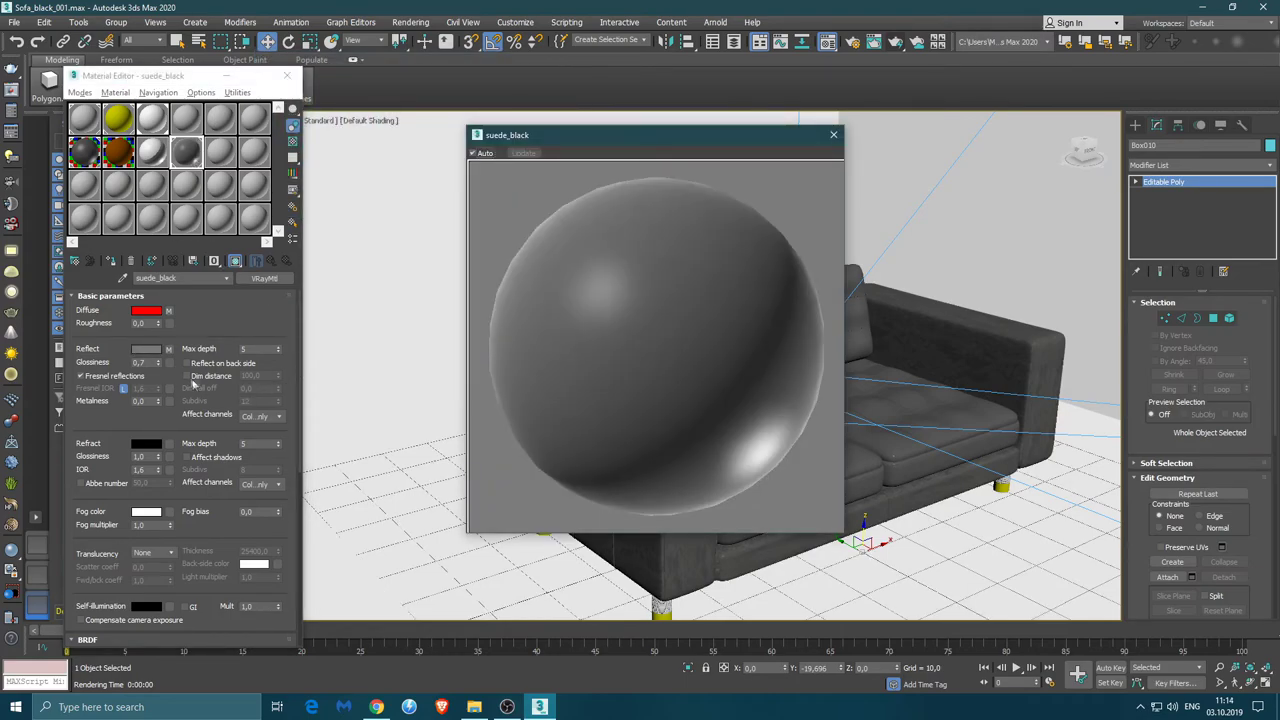
{"action": "left_click", "coordinate": [155, 351]}
{"action": "left_click_drag", "start_coordinate": [390, 113], "coordinate": [391, 103]}
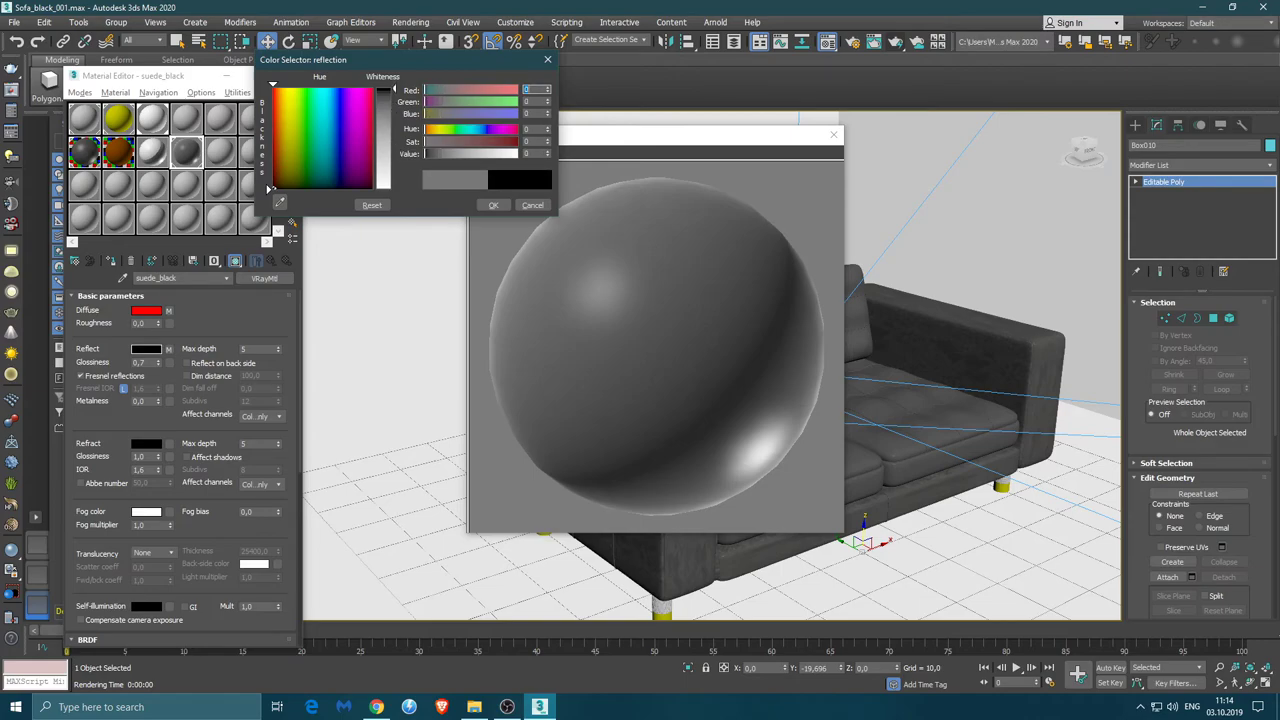
{"action": "mouse_move", "coordinate": [392, 95]}
{"action": "left_mouse_down"}
{"action": "mouse_move", "coordinate": [394, 191]}
{"action": "mouse_move", "coordinate": [394, 143]}
{"action": "left_mouse_up"}
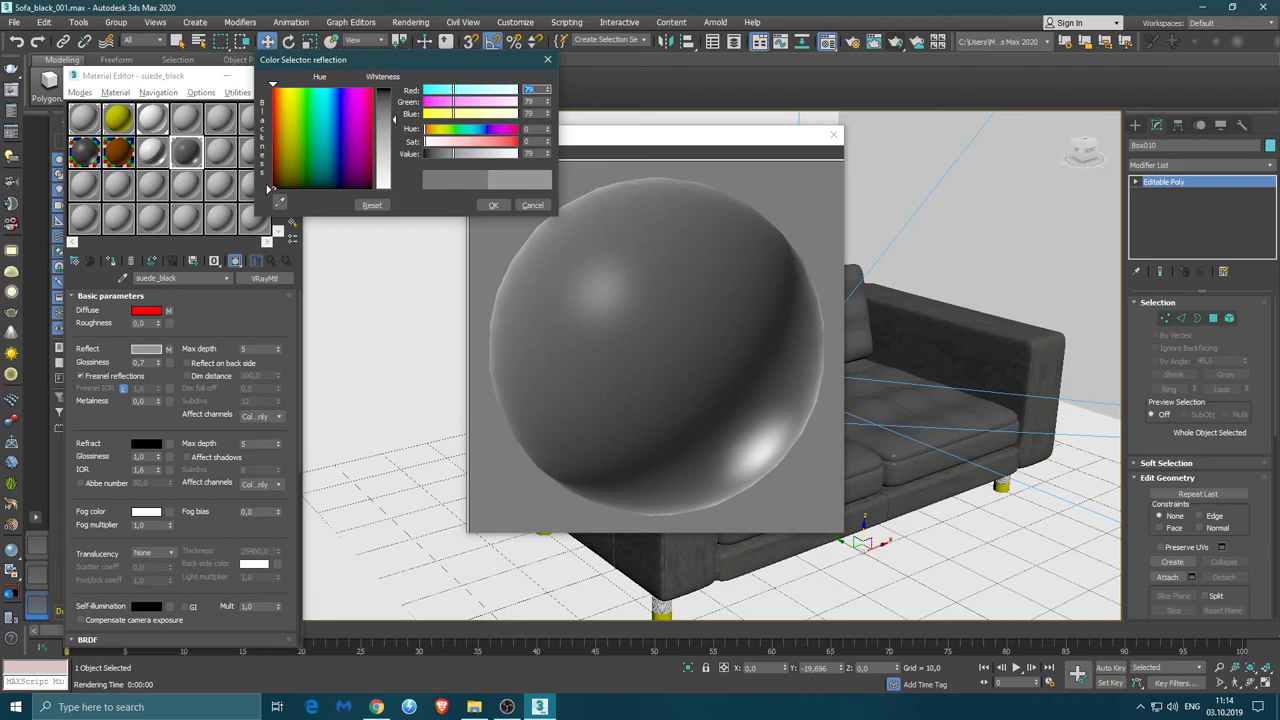
{"action": "left_click", "coordinate": [493, 205]}
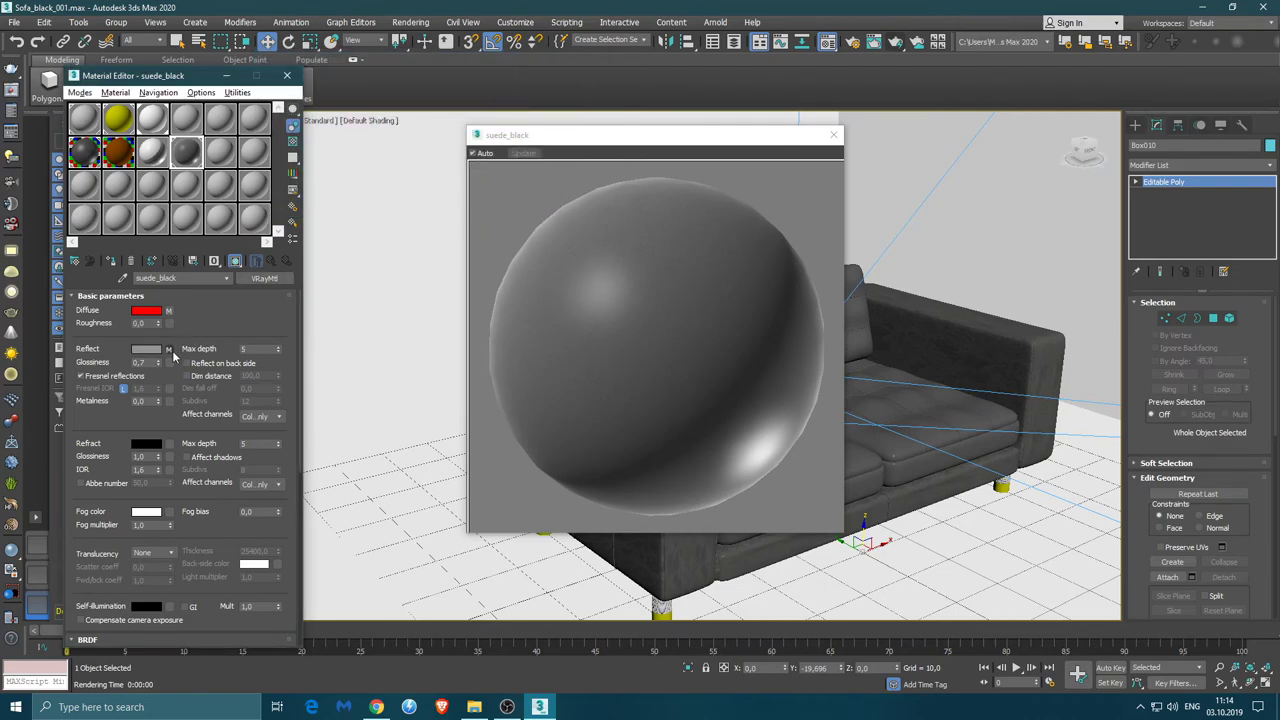
{"action": "left_click", "coordinate": [170, 349]}
Darken the Reflect Falloff side colour (Color 2) to dark grey 22
{"action": "left_click", "coordinate": [92, 345]}
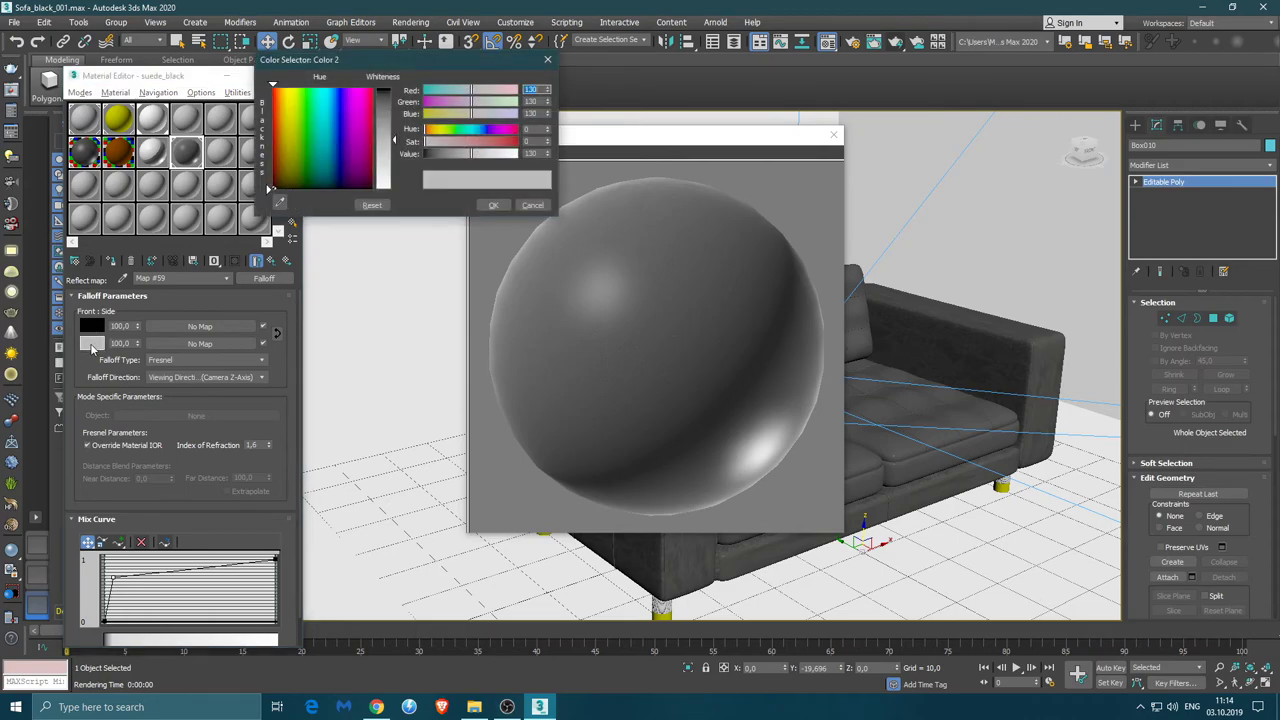
{"action": "left_click_drag", "start_coordinate": [394, 143], "coordinate": [394, 97]}
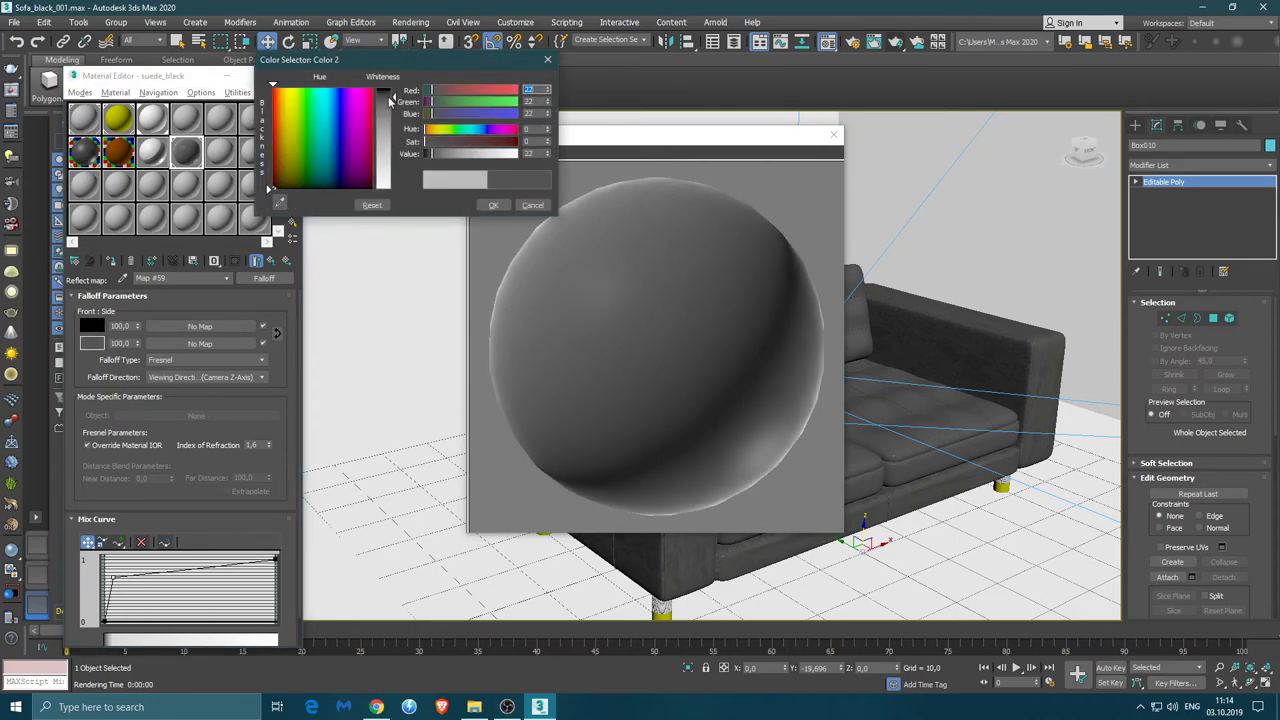
{"action": "left_click", "coordinate": [493, 205]}
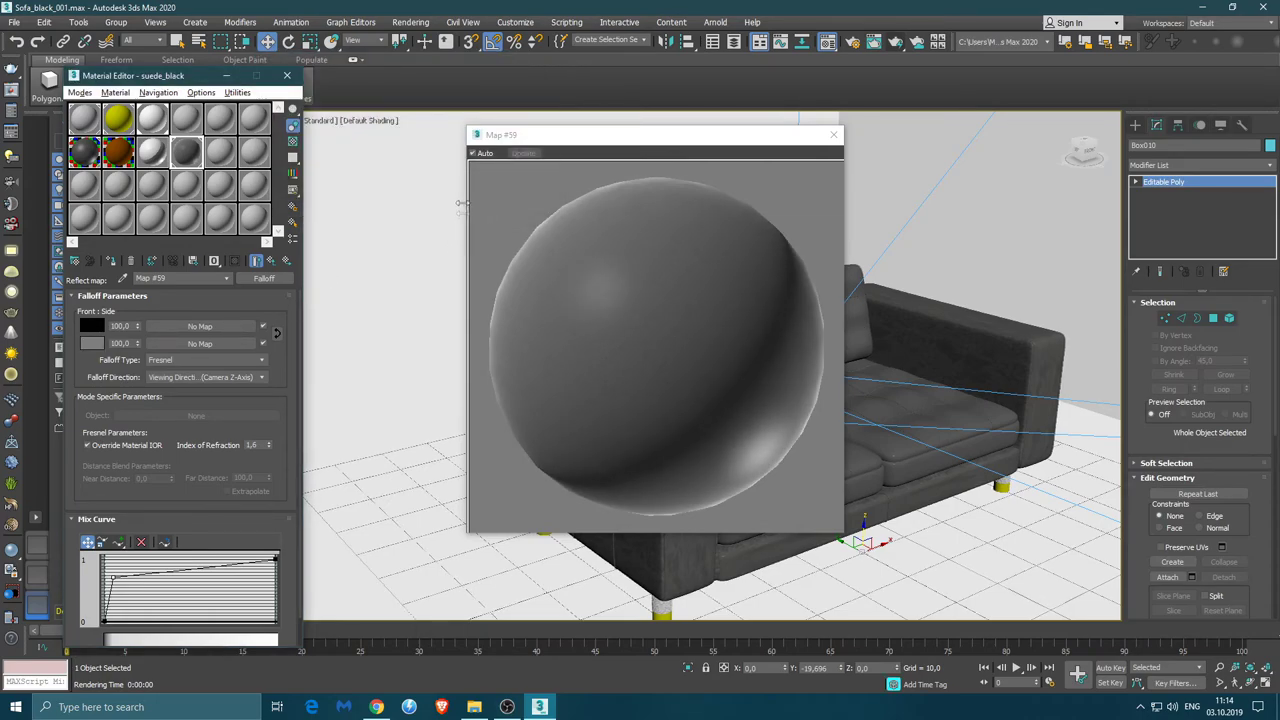
{"action": "left_click", "coordinate": [268, 260]}
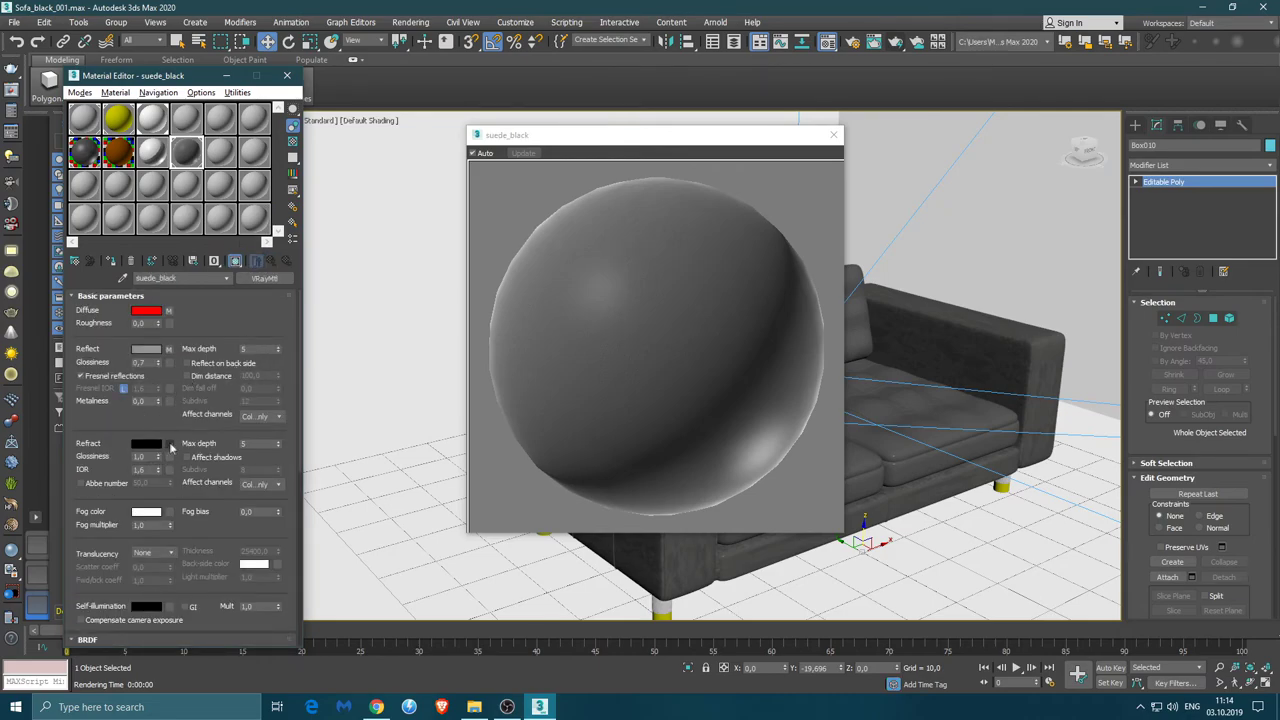
Check the Fractal Noise displacement map (size 0.5) and close the Material Editor
{"action": "scroll", "coordinate": [298, 422], "scroll_direction": "down", "scroll_amount": 10}
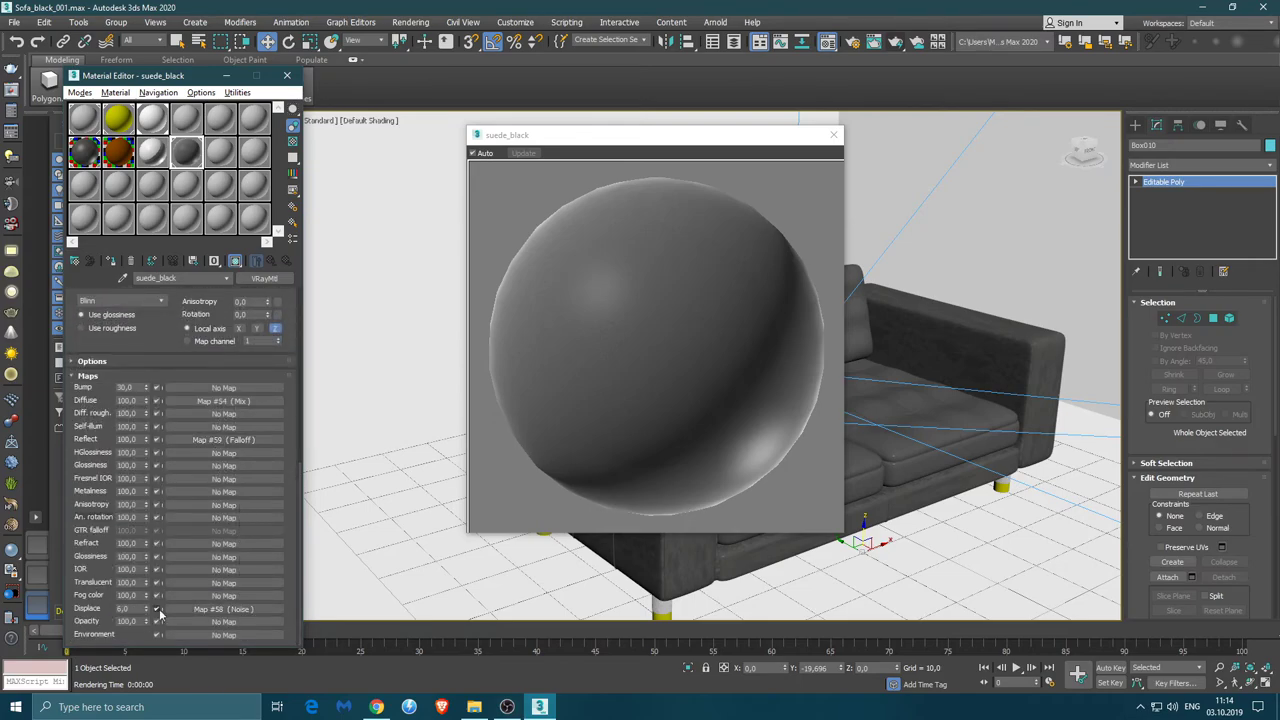
{"action": "left_click", "coordinate": [205, 609]}
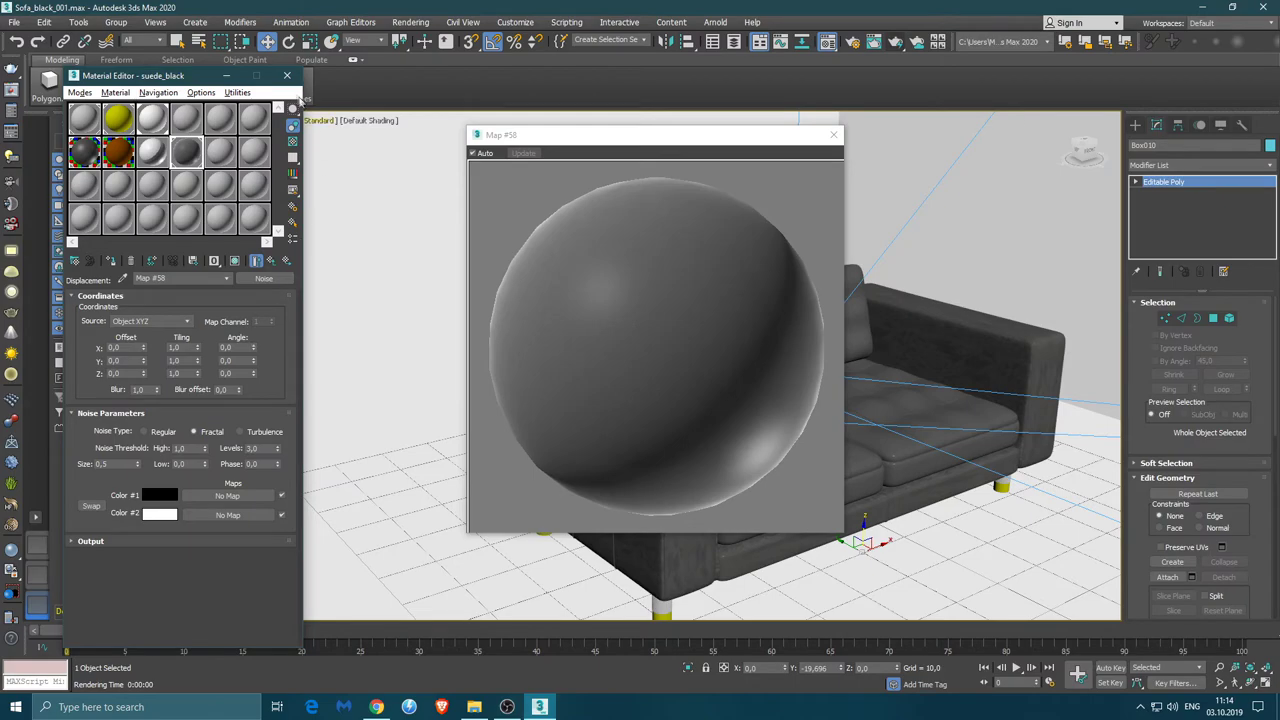
{"action": "left_click", "coordinate": [287, 75]}
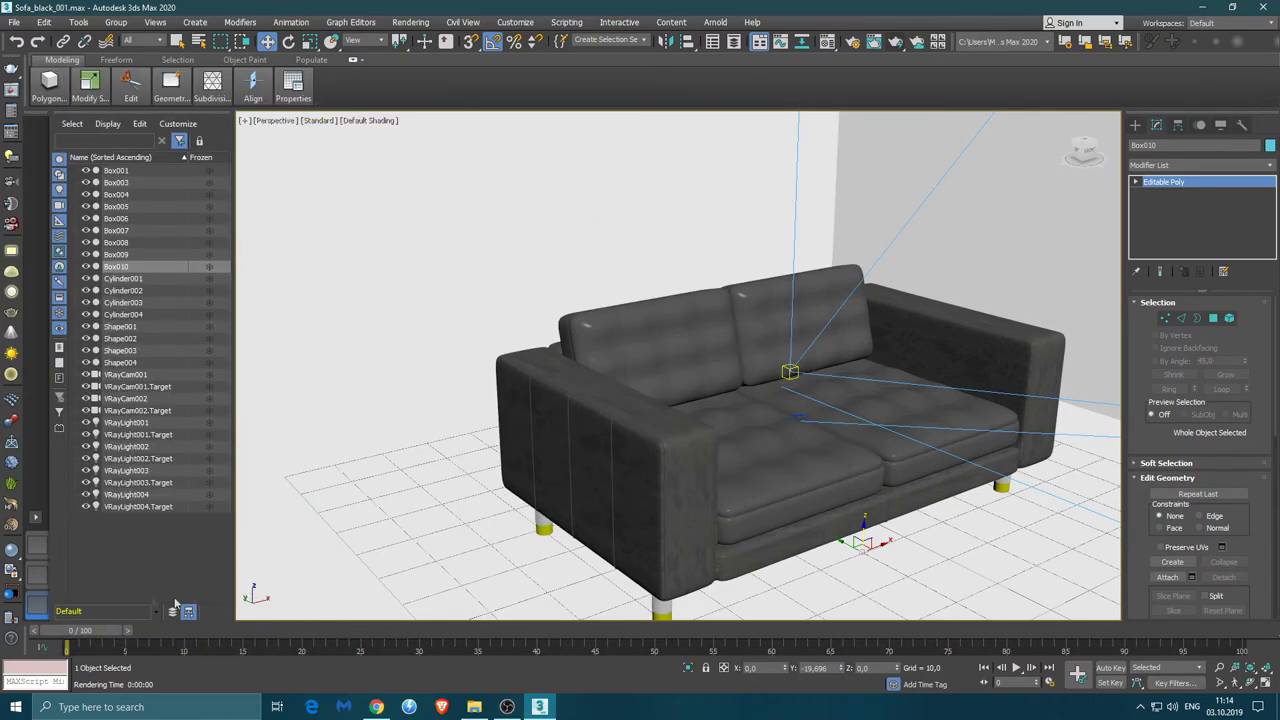
Render the VRayCam001 view and maximize the V-Ray frame buffer
{"action": "left_click", "coordinate": [39, 582]}
{"action": "left_click", "coordinate": [897, 42]}
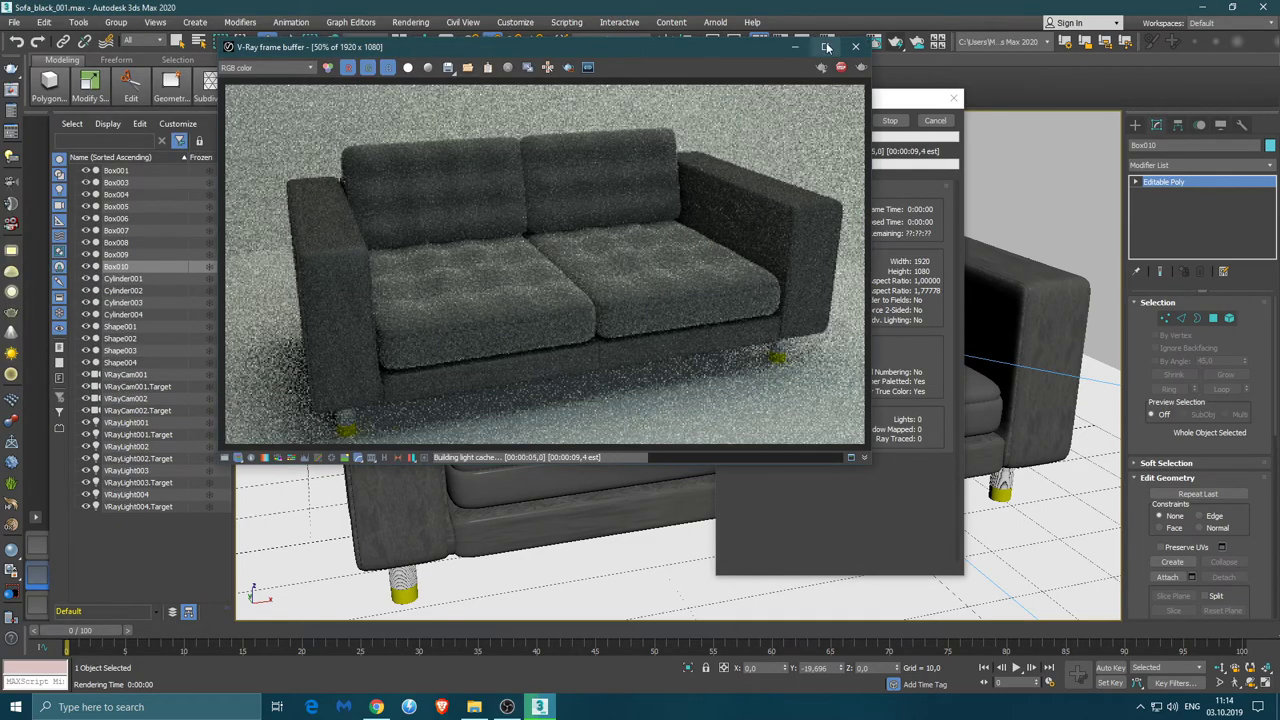
{"action": "left_click", "coordinate": [824, 46]}
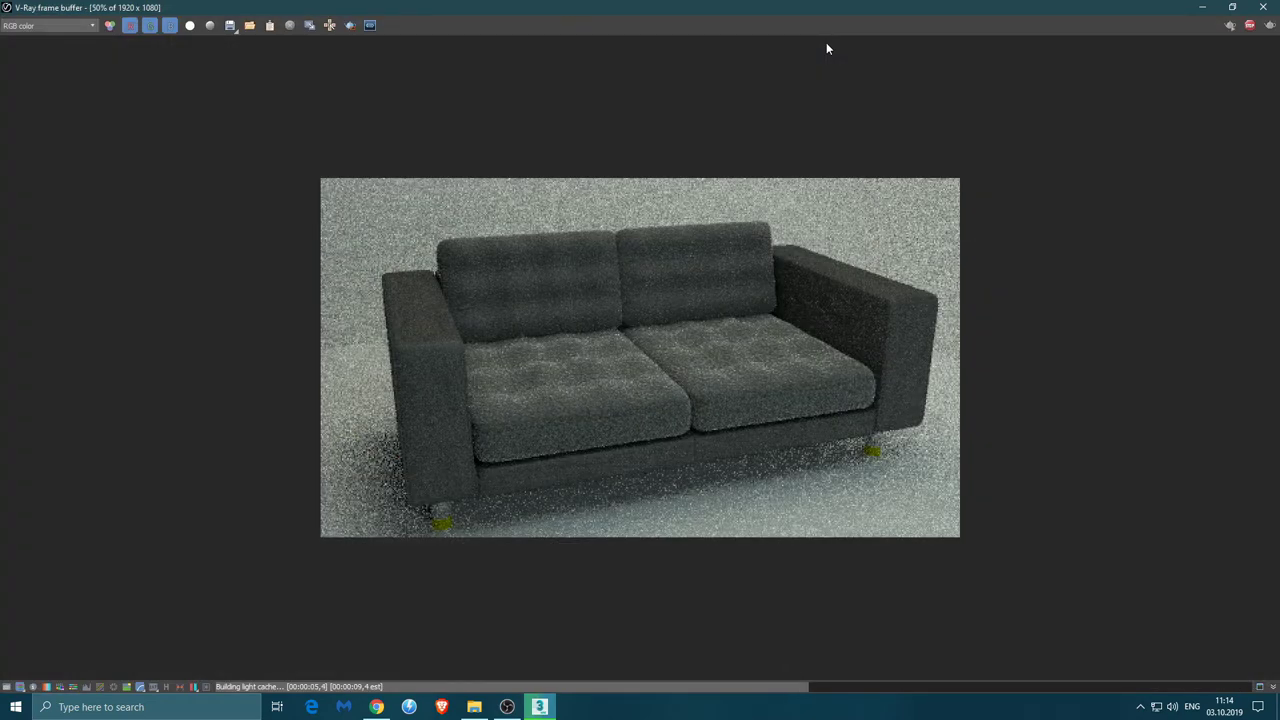
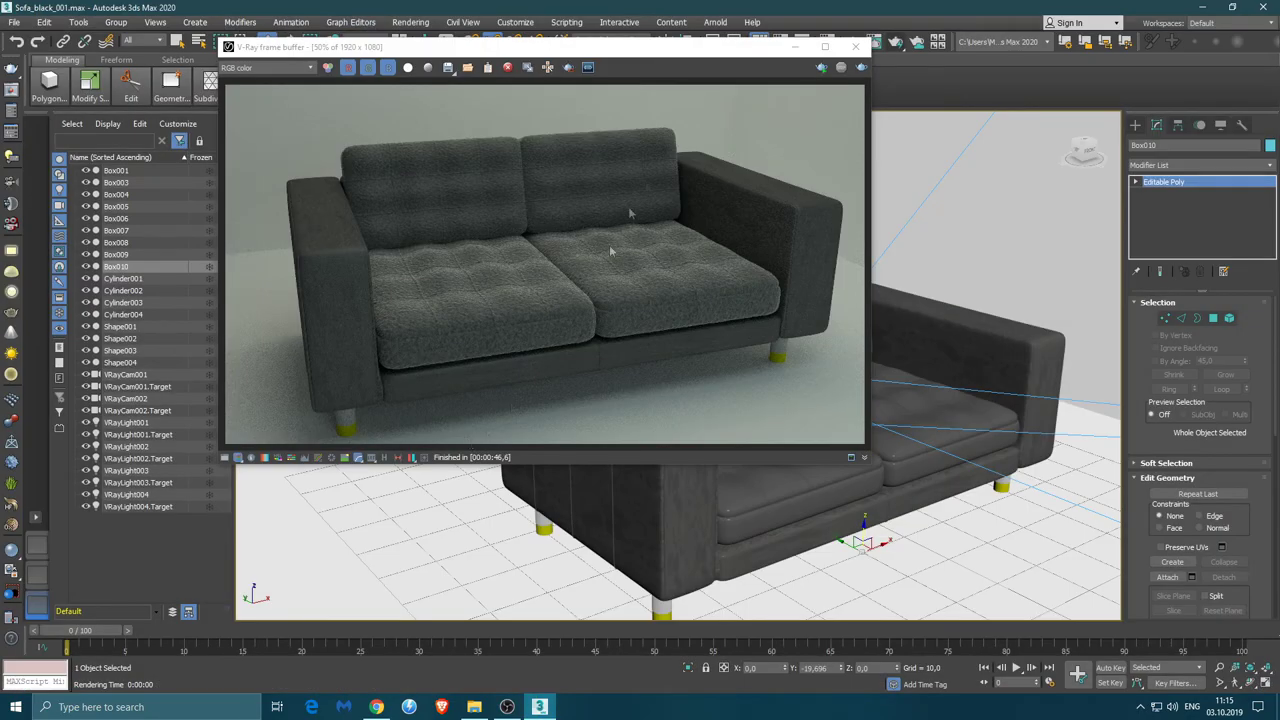
Raise VRayLight002's target higher on the sofa backrest
{"action": "left_click", "coordinate": [115, 423]}
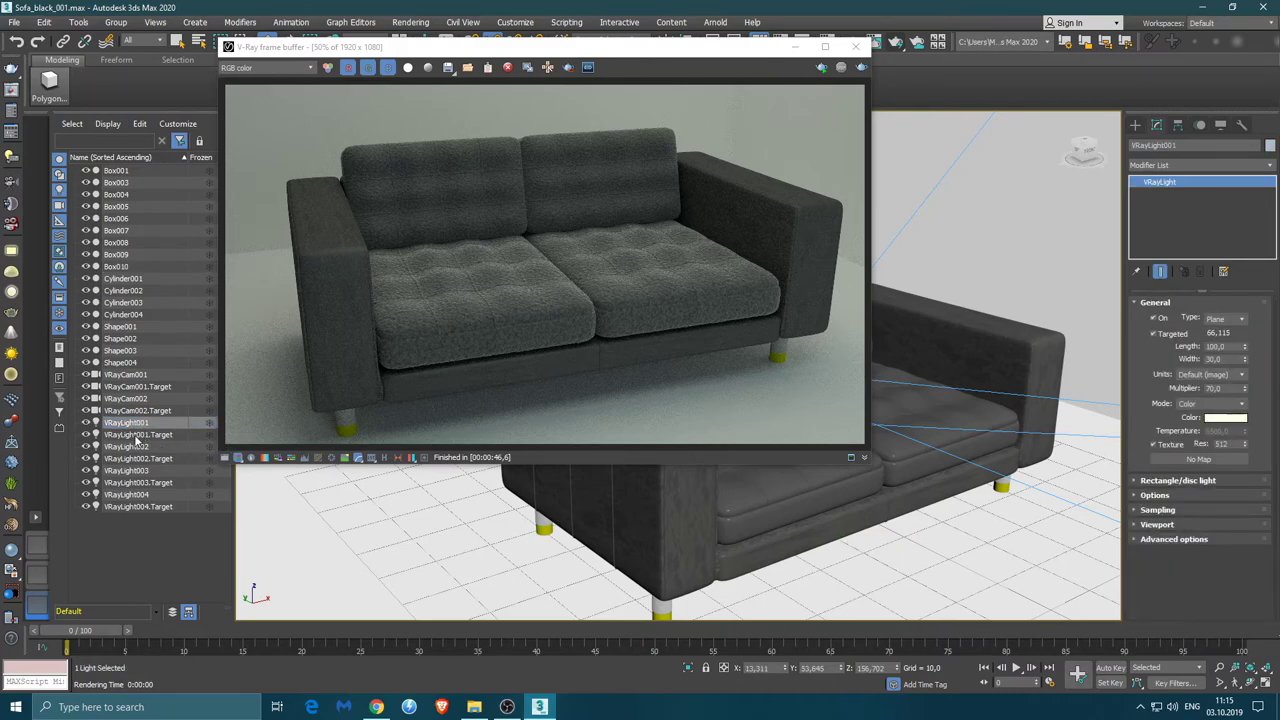
{"action": "left_click", "coordinate": [137, 435]}
{"action": "left_click", "coordinate": [795, 46]}
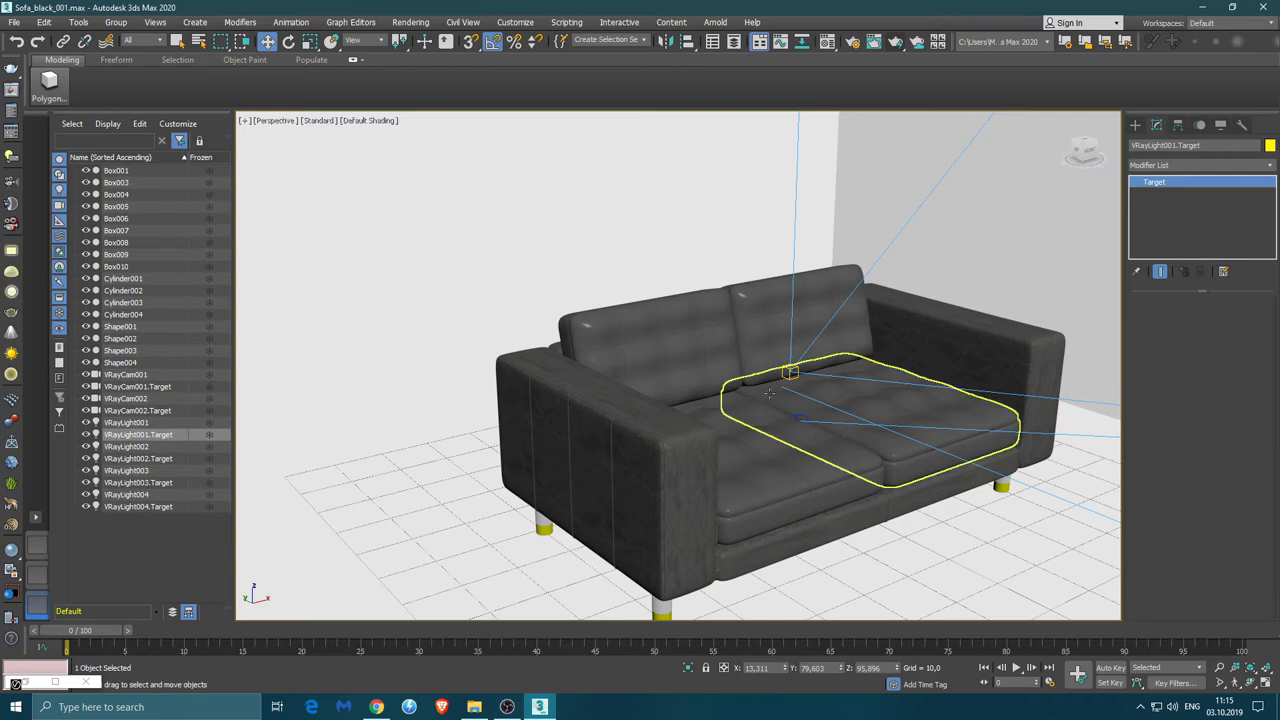
{"action": "left_click", "coordinate": [145, 459]}
{"action": "left_click_drag", "start_coordinate": [762, 362], "coordinate": [729, 339]}
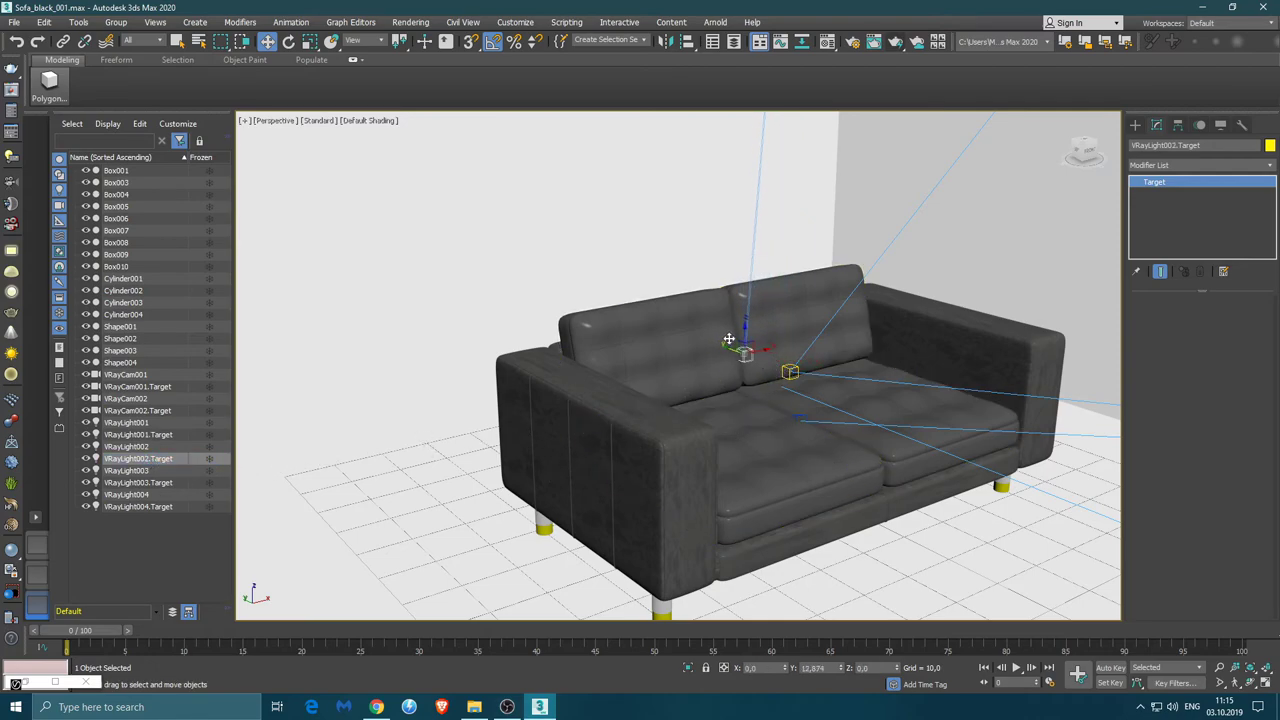
{"action": "left_click_drag", "start_coordinate": [729, 339], "coordinate": [738, 316]}
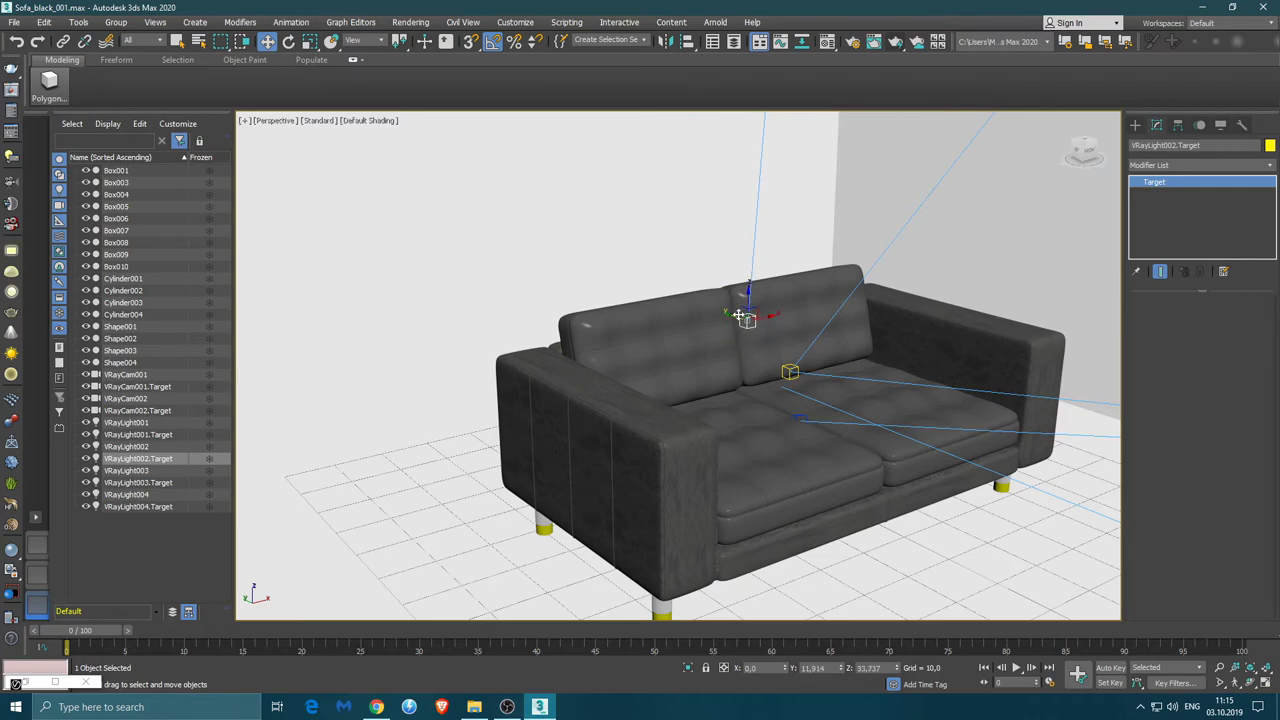
{"action": "left_click_drag", "start_coordinate": [735, 318], "coordinate": [732, 318]}
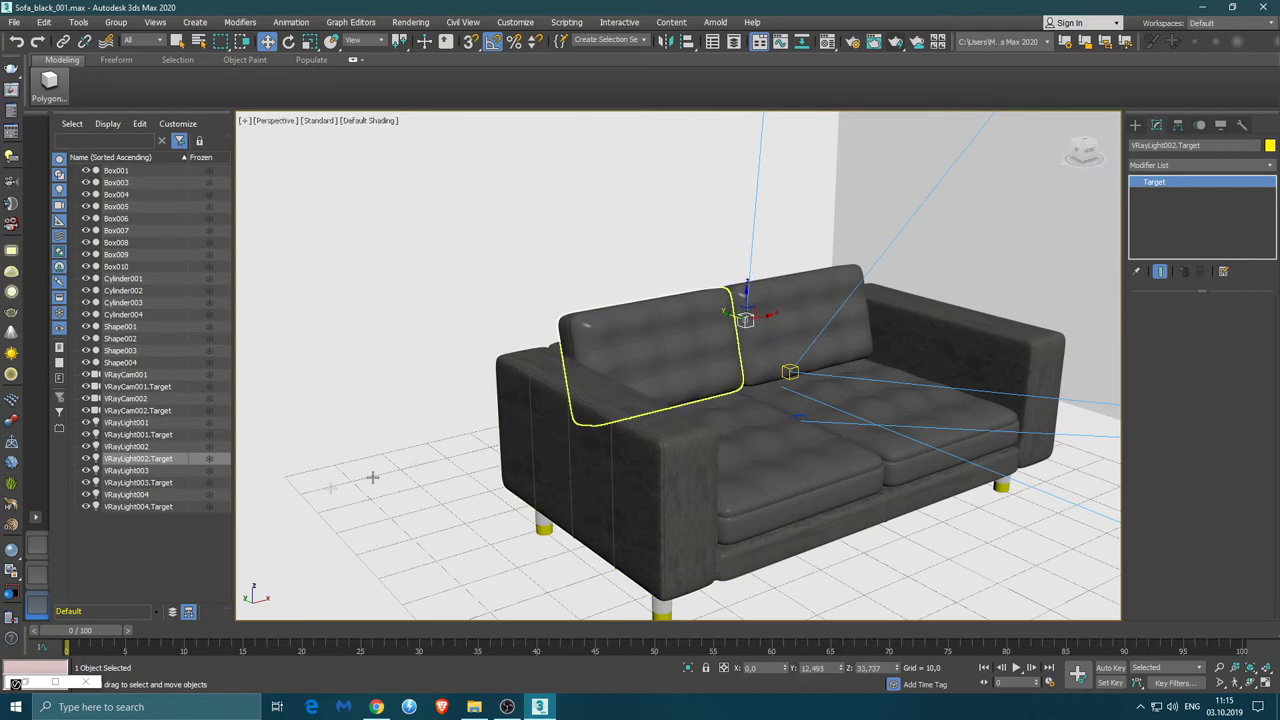
Move VRayLight003's target up and left, then render the VRayCam001 view
{"action": "left_click", "coordinate": [134, 484]}
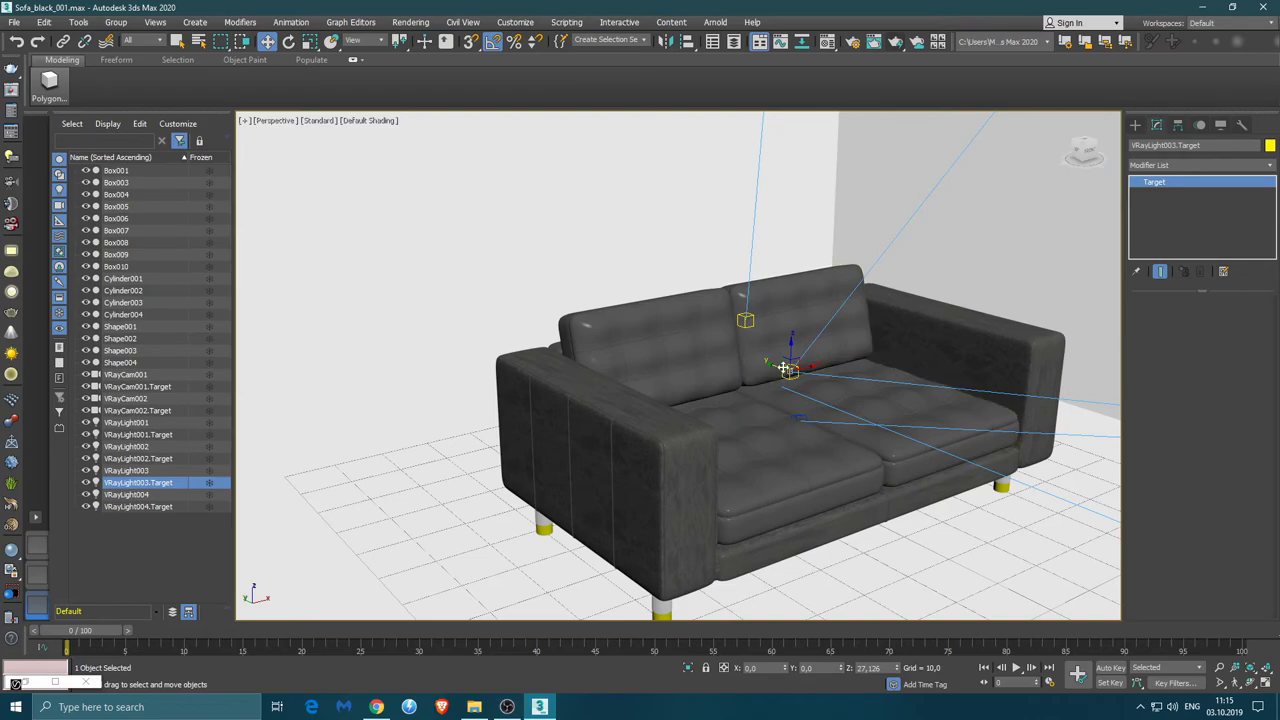
{"action": "left_click_drag", "start_coordinate": [775, 350], "coordinate": [762, 350]}
{"action": "middle_click_drag", "start_coordinate": [763, 350], "coordinate": [790, 372], "text": "alt"}
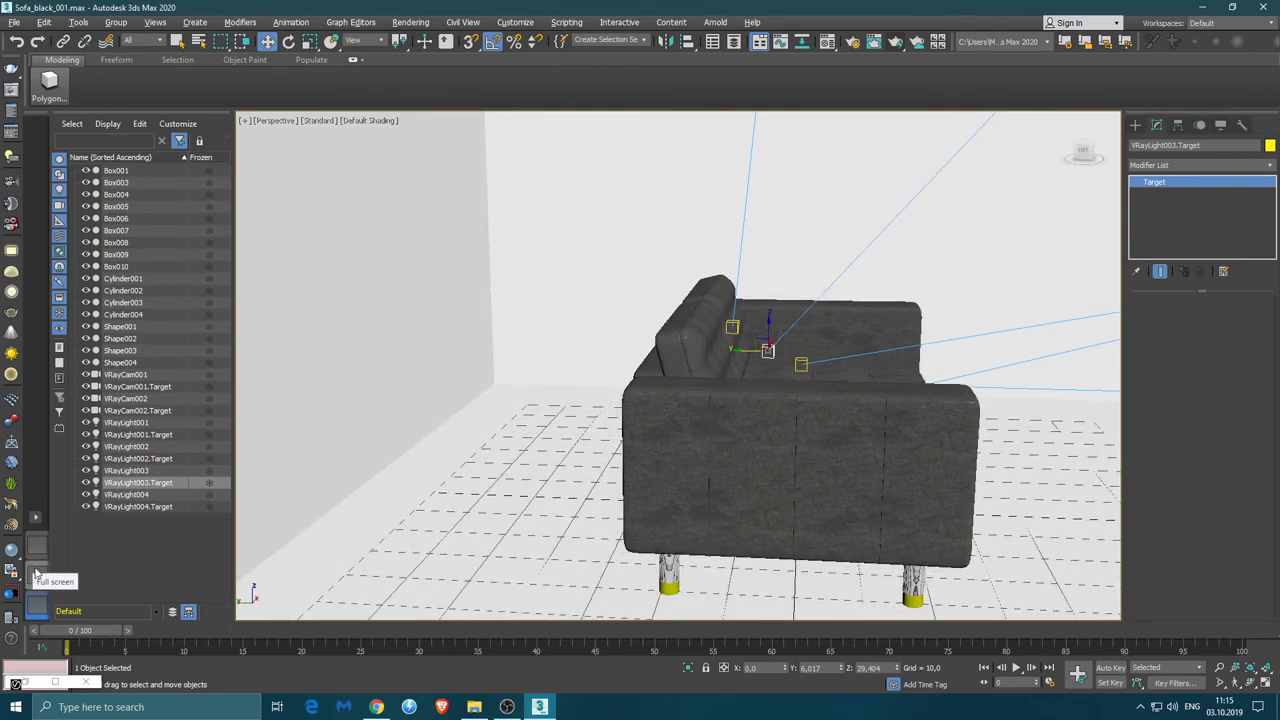
{"action": "key", "text": "c"}
{"action": "left_click", "coordinate": [893, 42]}
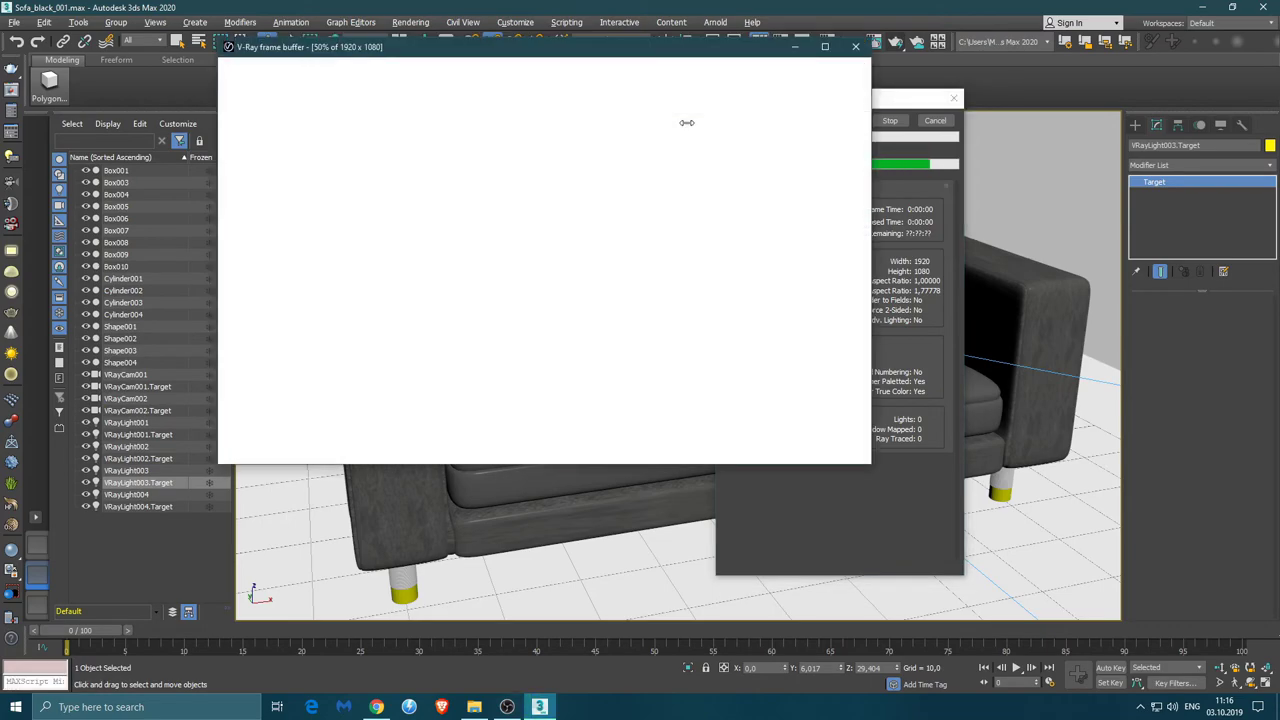
Lower VRayLight004's target onto the seat cushion, re-render, and close the frame buffer
{"action": "left_click", "coordinate": [823, 44]}
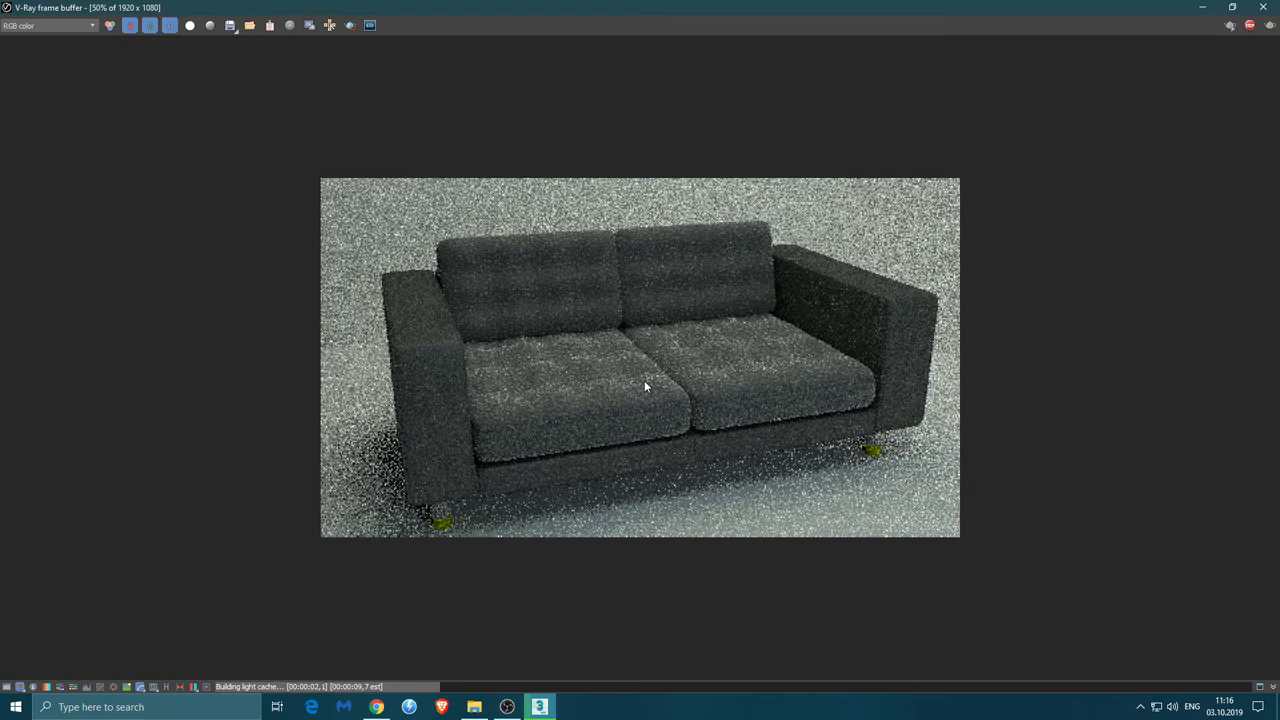
{"action": "left_click", "coordinate": [1202, 7]}
{"action": "left_click", "coordinate": [686, 300]}
{"action": "mouse_move", "coordinate": [686, 300]}
{"action": "left_mouse_down"}
{"action": "mouse_move", "coordinate": [680, 400]}
{"action": "mouse_move", "coordinate": [651, 333]}
{"action": "mouse_move", "coordinate": [651, 391]}
{"action": "left_mouse_up"}
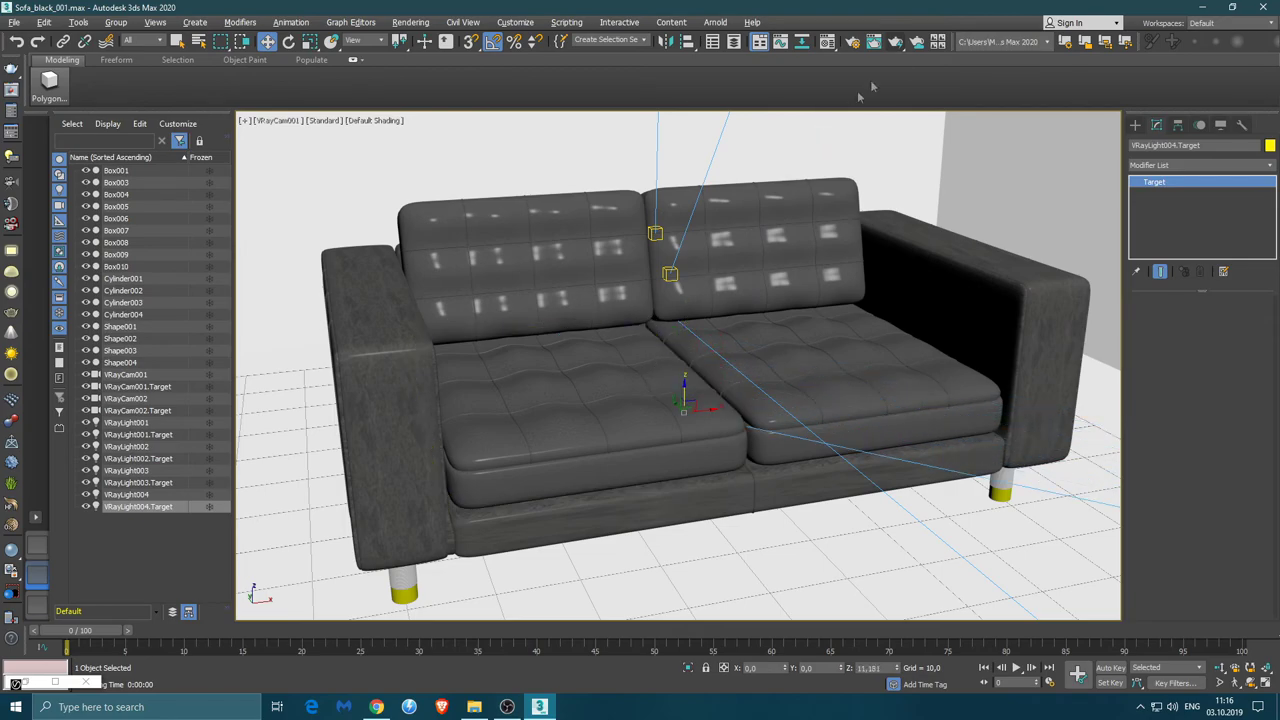
{"action": "left_click", "coordinate": [895, 46]}
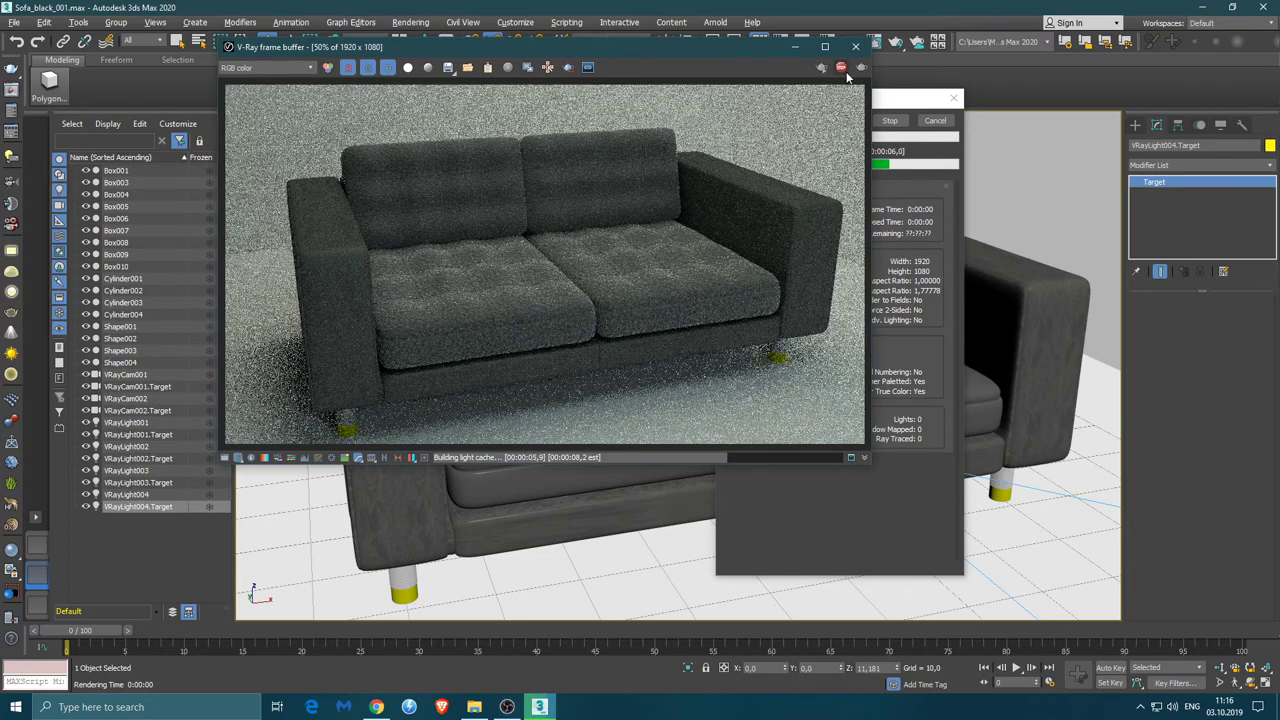
{"action": "left_click", "coordinate": [528, 438]}
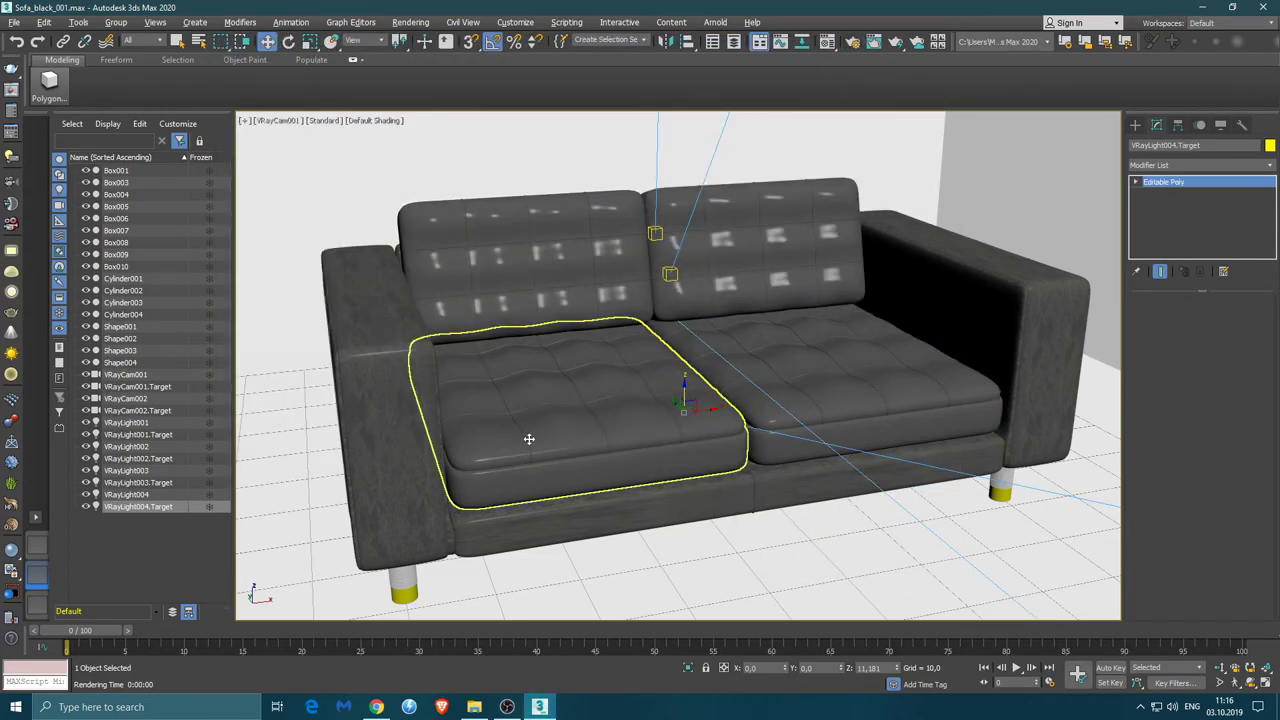
Add an Unwrap UVW modifier to the seat cushion Box007 and open its UV editor
{"action": "left_click", "coordinate": [528, 438]}
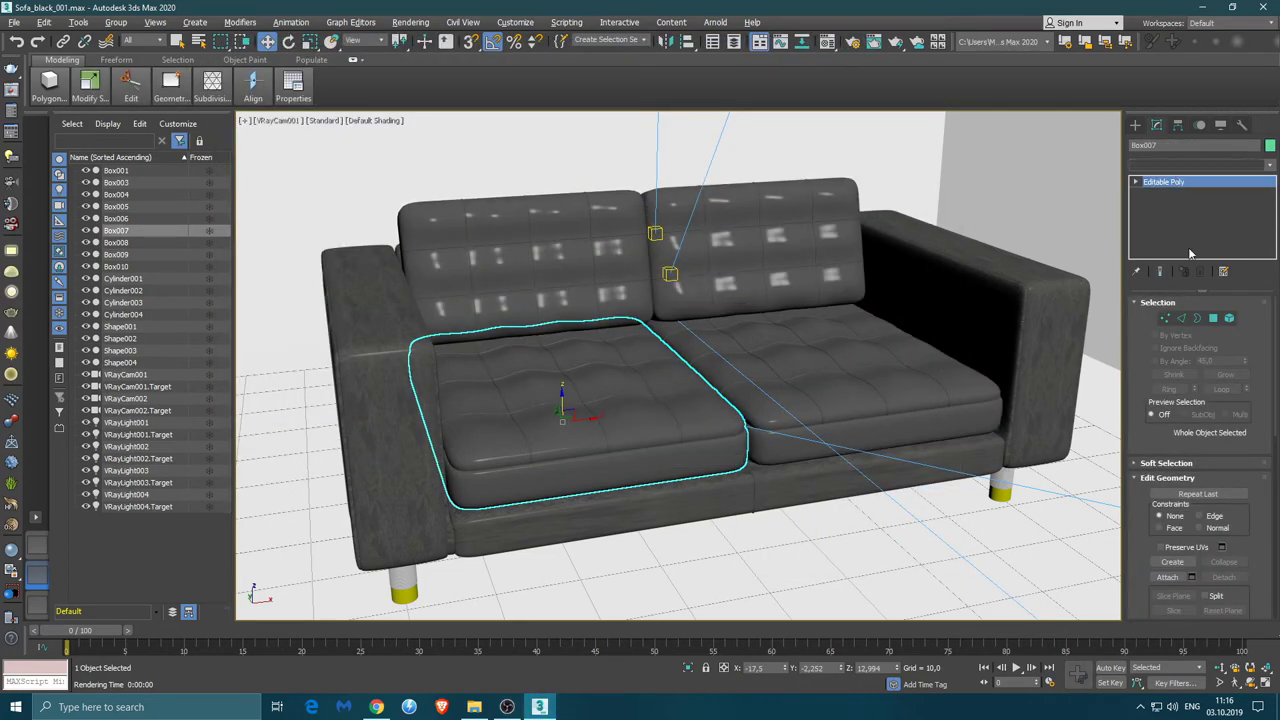
{"action": "left_click", "coordinate": [1200, 165]}
{"action": "scroll", "coordinate": [1200, 390], "scroll_direction": "down", "scroll_amount": 10}
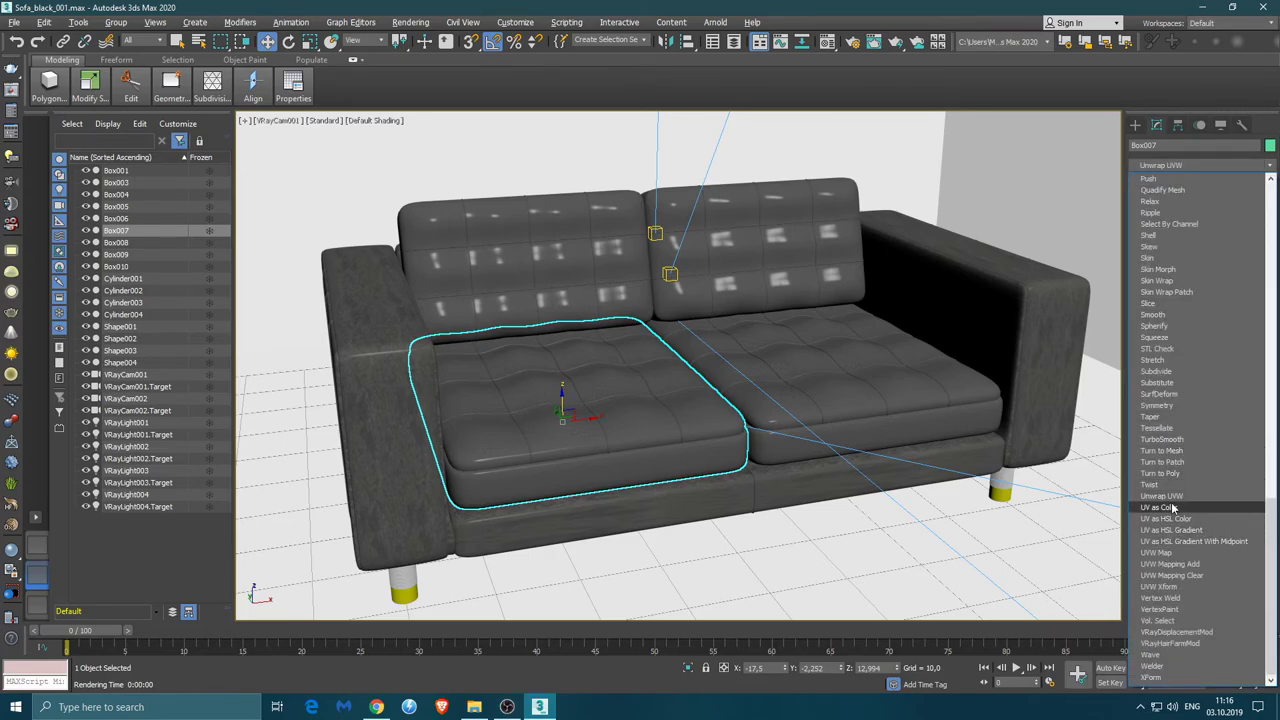
{"action": "left_click", "coordinate": [1100, 518]}
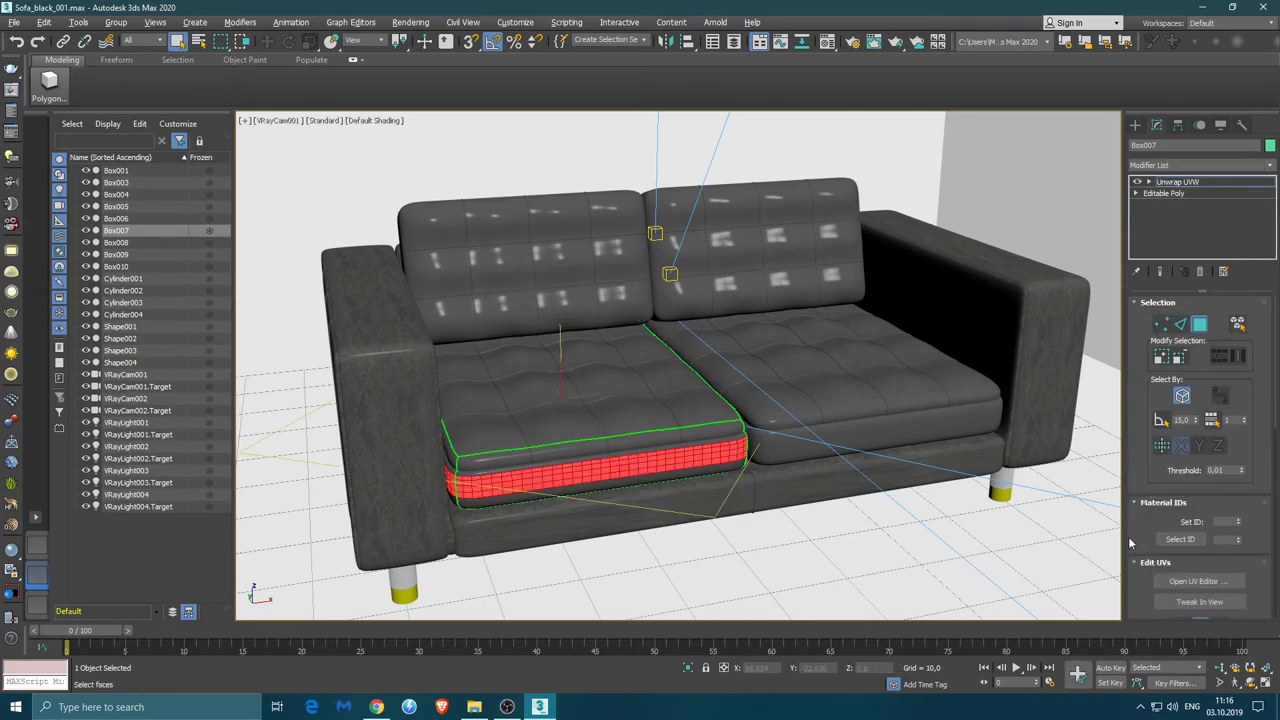
{"action": "left_click", "coordinate": [1194, 578]}
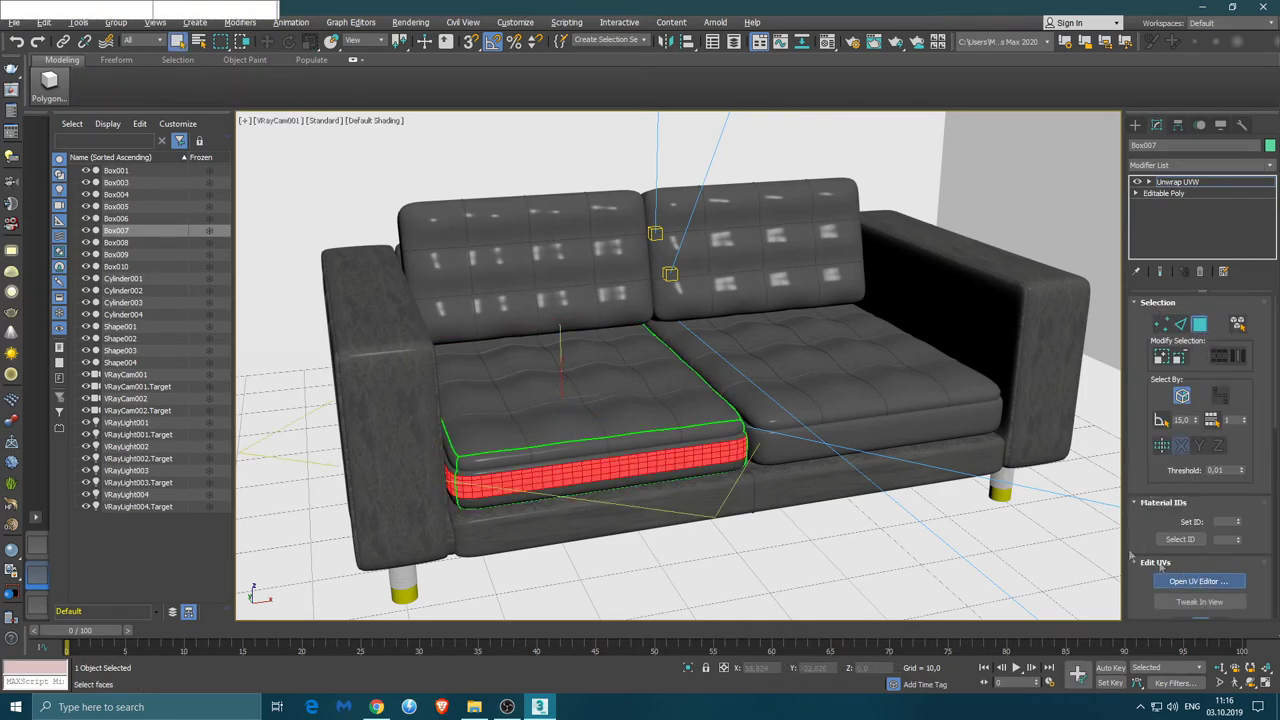
Select all of the cushion's UVs and split them into separate islands
{"action": "left_click", "coordinate": [275, 126]}
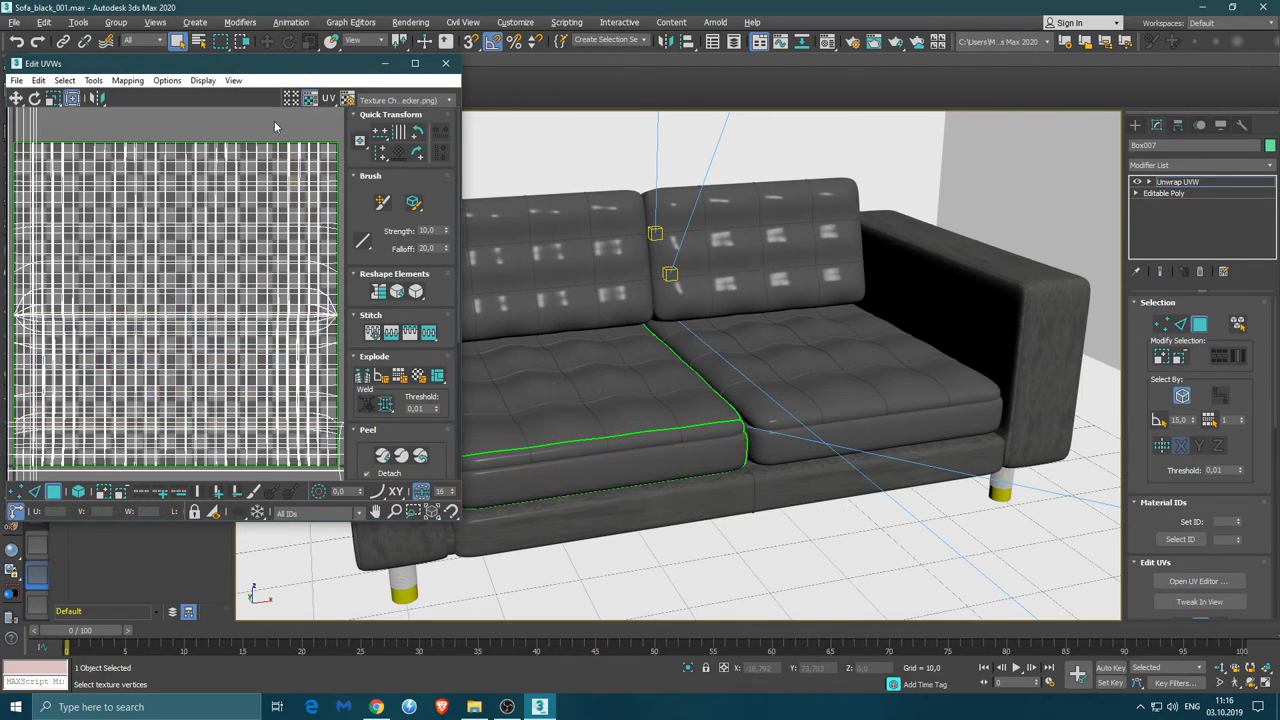
{"action": "scroll", "coordinate": [238, 272], "scroll_direction": "up", "scroll_amount": 3}
{"action": "scroll", "coordinate": [238, 272], "scroll_direction": "up", "scroll_amount": 3}
{"action": "scroll", "coordinate": [238, 272], "scroll_direction": "up", "scroll_amount": 2}
{"action": "scroll", "coordinate": [238, 272], "scroll_direction": "up", "scroll_amount": 1}
{"action": "scroll", "coordinate": [238, 272], "scroll_direction": "down", "scroll_amount": 1}
{"action": "scroll", "coordinate": [238, 280], "scroll_direction": "down", "scroll_amount": 2}
{"action": "scroll", "coordinate": [236, 296], "scroll_direction": "down", "scroll_amount": 2}
{"action": "scroll", "coordinate": [236, 296], "scroll_direction": "up", "scroll_amount": 2}
{"action": "left_click", "coordinate": [236, 296]}
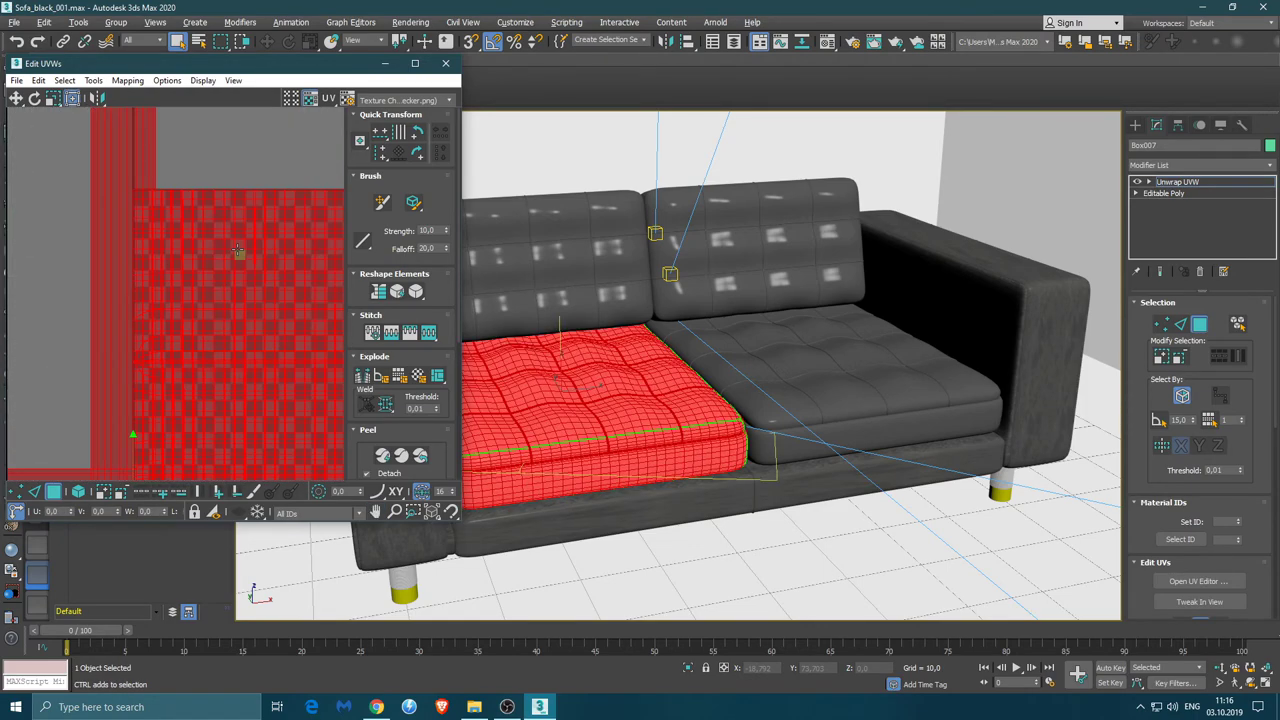
{"action": "left_click", "coordinate": [362, 377]}
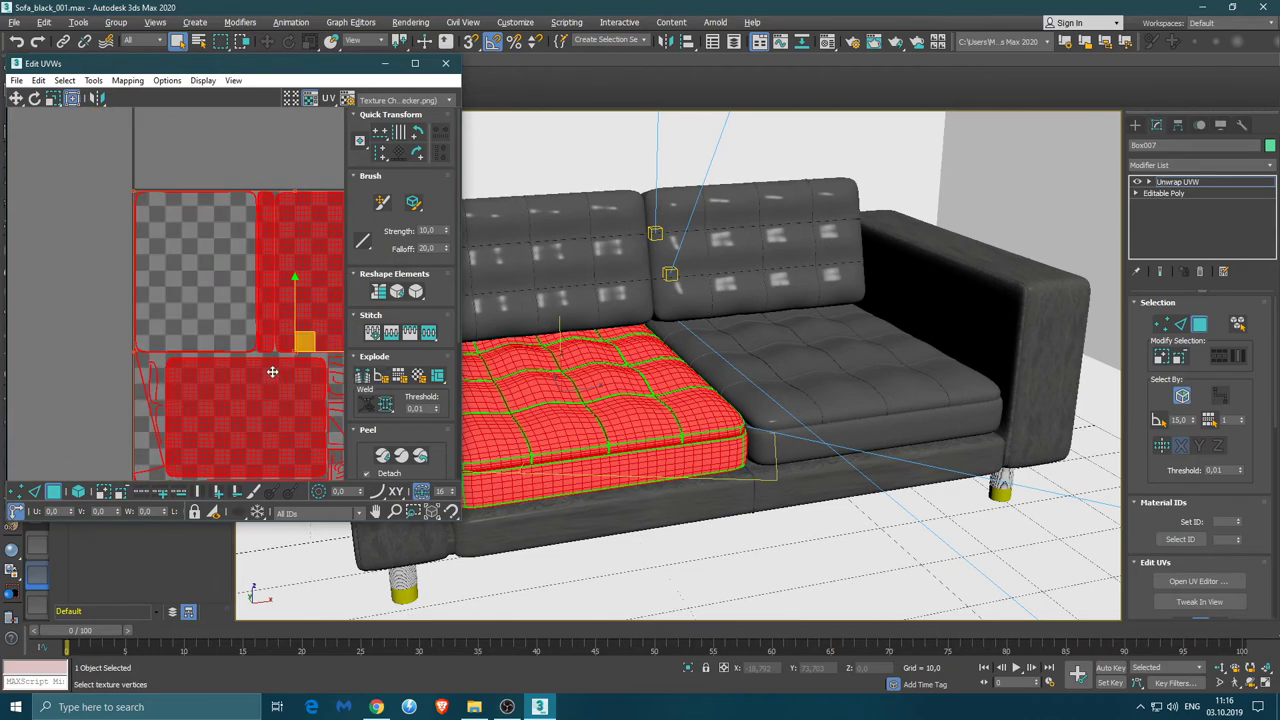
{"action": "left_click", "coordinate": [517, 510]}
{"action": "left_click", "coordinate": [516, 508]}
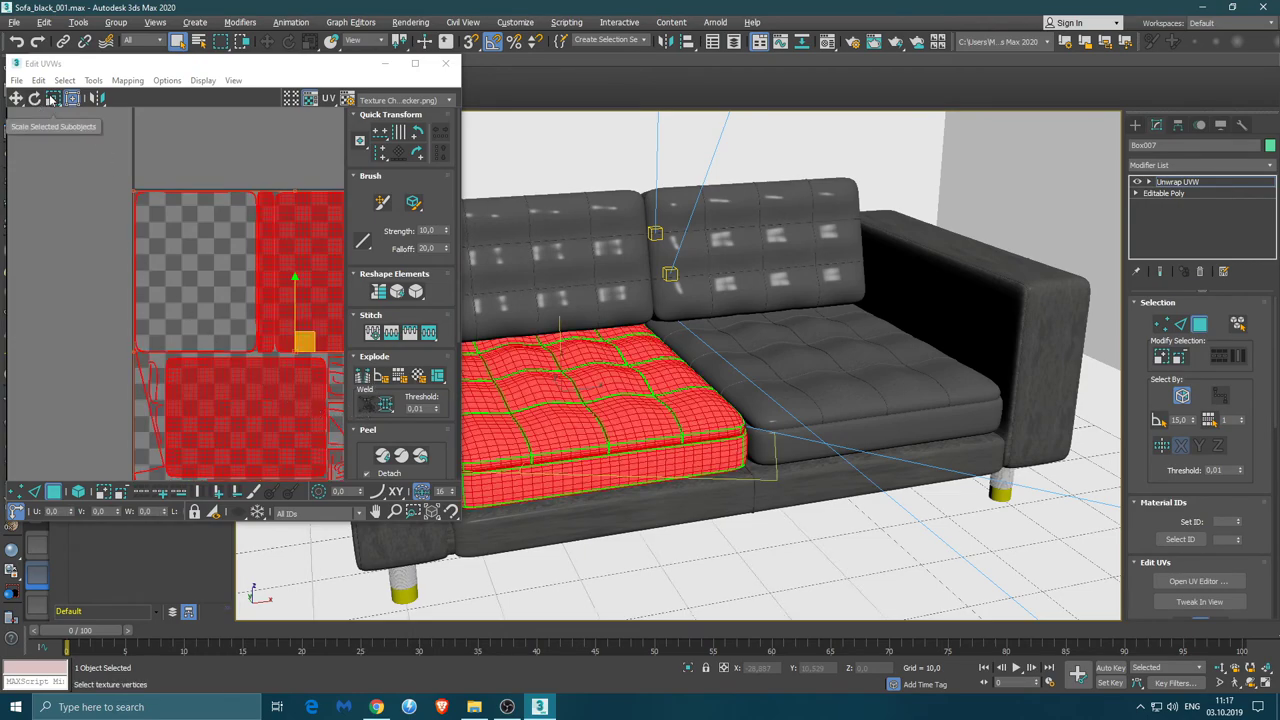
{"action": "left_click_drag", "start_coordinate": [232, 403], "coordinate": [214, 314]}
{"action": "key", "text": "ctrl+z"}
Select and inspect the cushion's individual UV shells in the editor
{"action": "scroll", "coordinate": [238, 383], "scroll_direction": "up", "scroll_amount": 3}
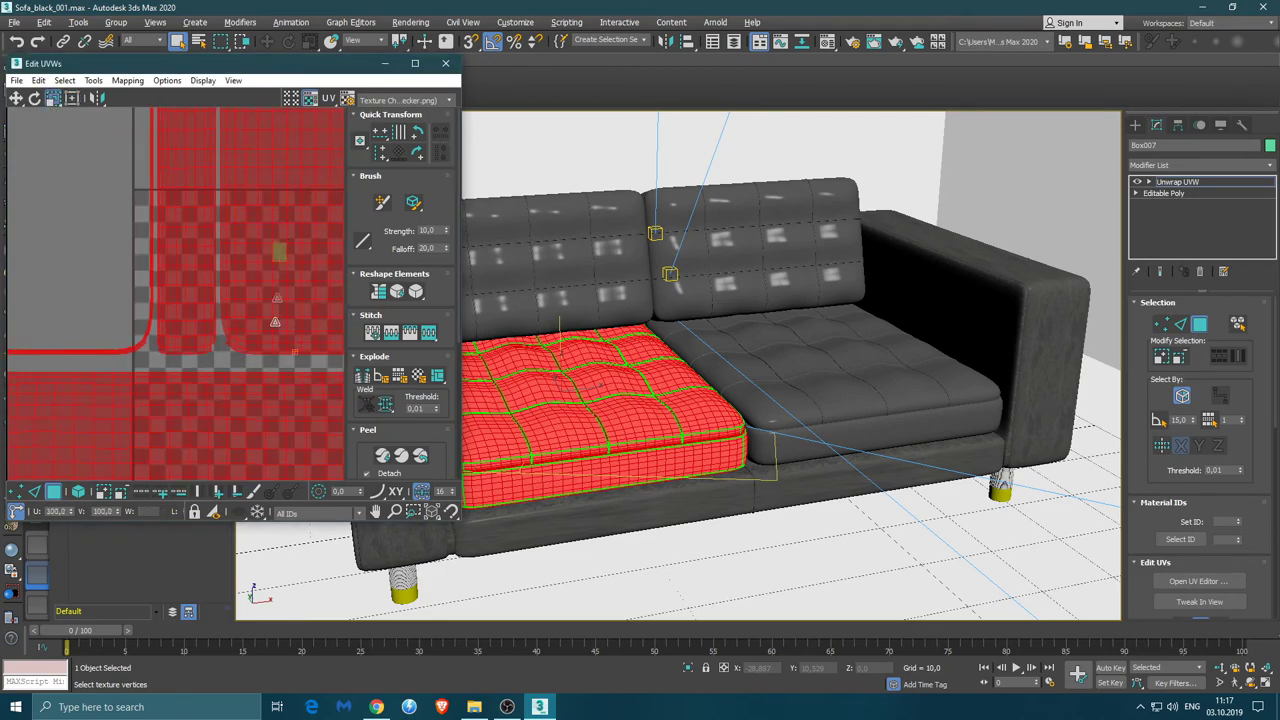
{"action": "scroll", "coordinate": [263, 379], "scroll_direction": "down", "scroll_amount": 5}
{"action": "left_click", "coordinate": [253, 327]}
{"action": "left_click", "coordinate": [228, 404]}
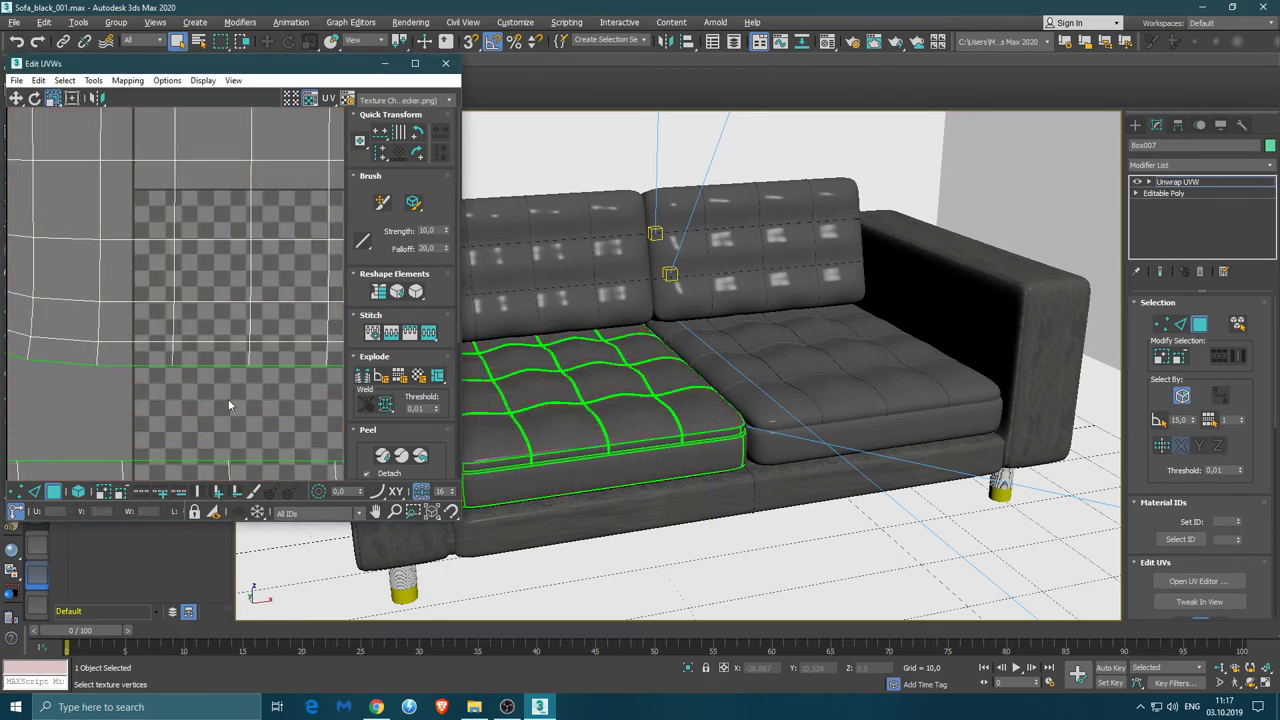
{"action": "double_click", "coordinate": [257, 297]}
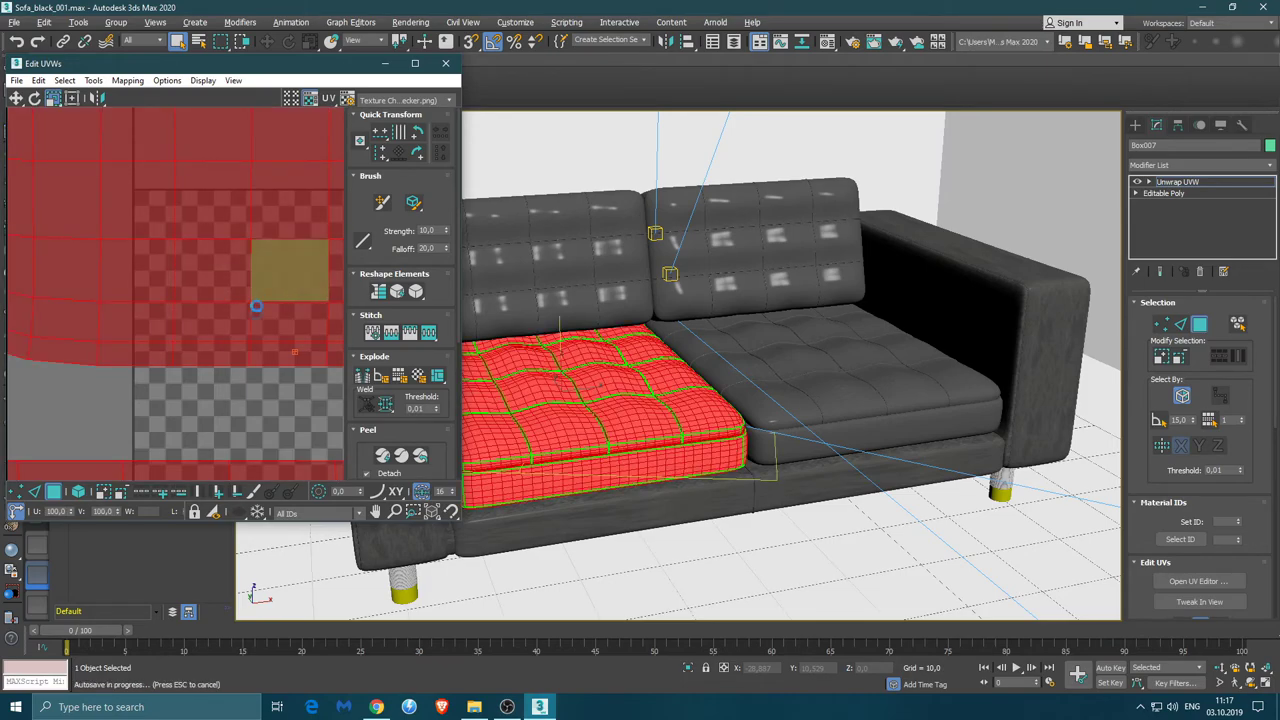
{"action": "middle_click_drag", "start_coordinate": [254, 423], "coordinate": [245, 364]}
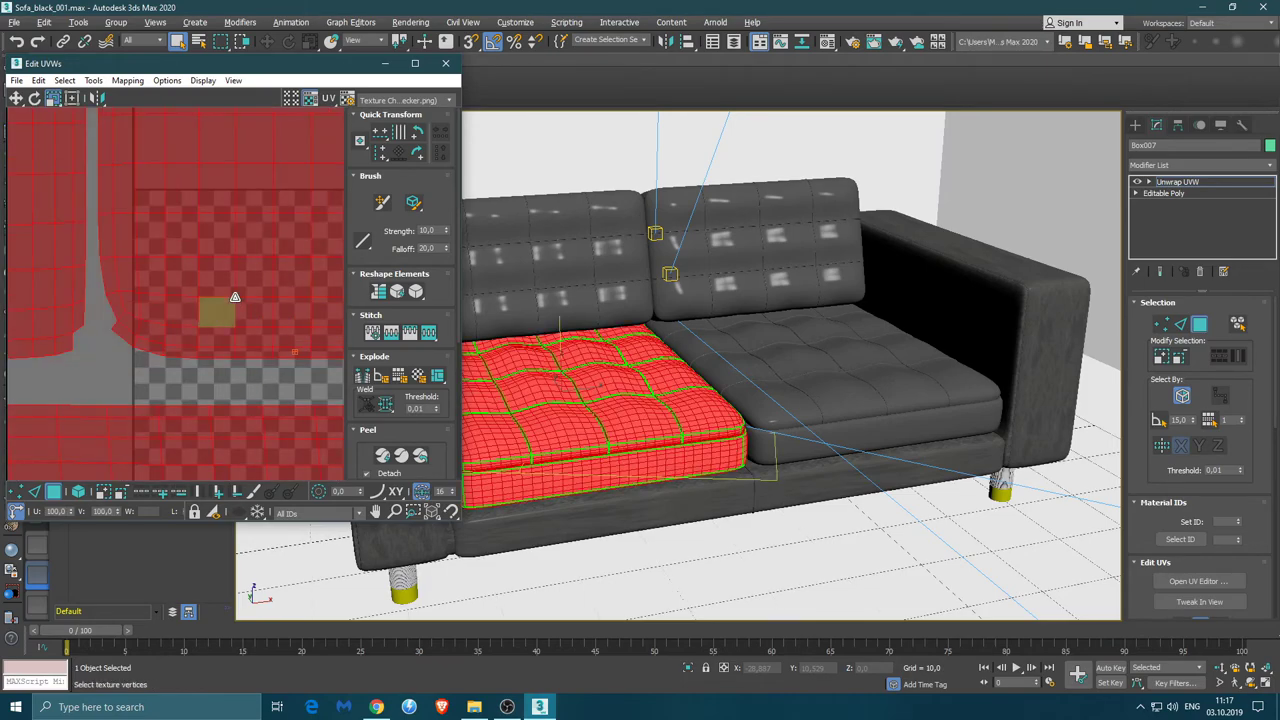
{"action": "left_click", "coordinate": [245, 364]}
{"action": "double_click", "coordinate": [245, 358]}
{"action": "middle_click_drag", "start_coordinate": [245, 358], "coordinate": [263, 374]}
{"action": "left_click", "coordinate": [254, 368]}
{"action": "double_click", "coordinate": [254, 368]}
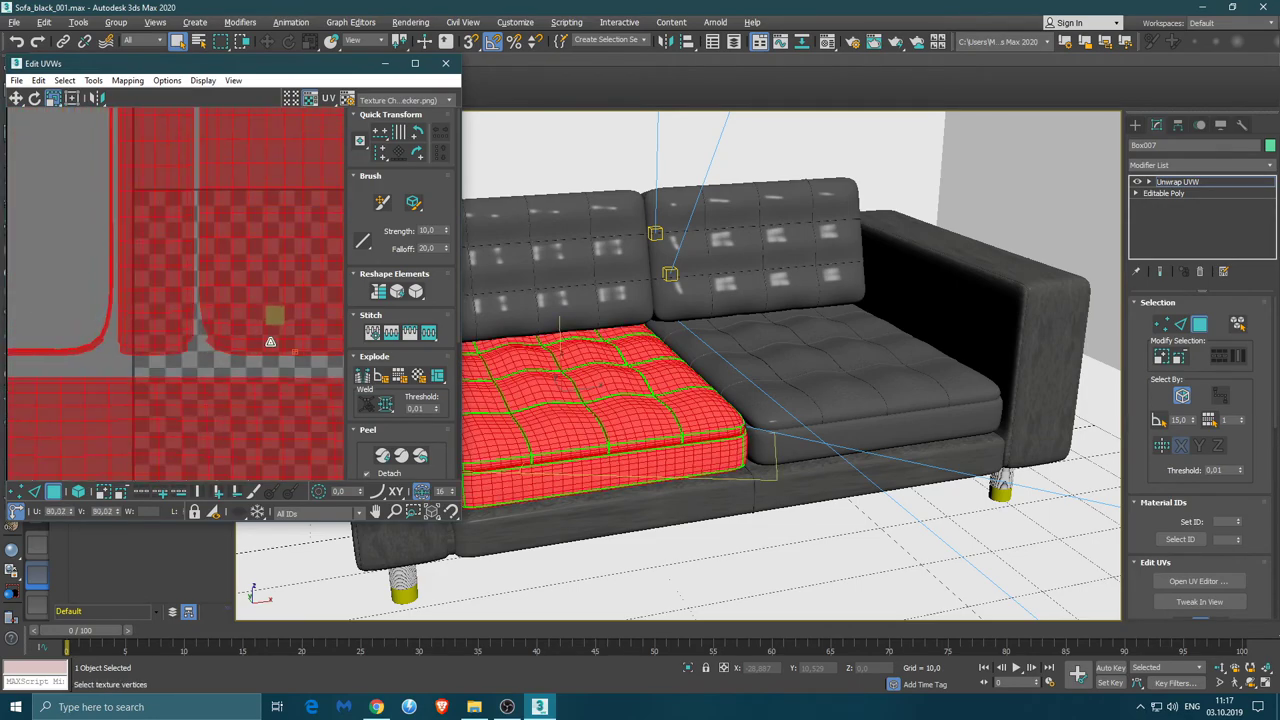
{"action": "left_click", "coordinate": [263, 374]}
Orbit around the seat cushion to check its green seams from several angles
{"action": "left_click", "coordinate": [572, 375]}
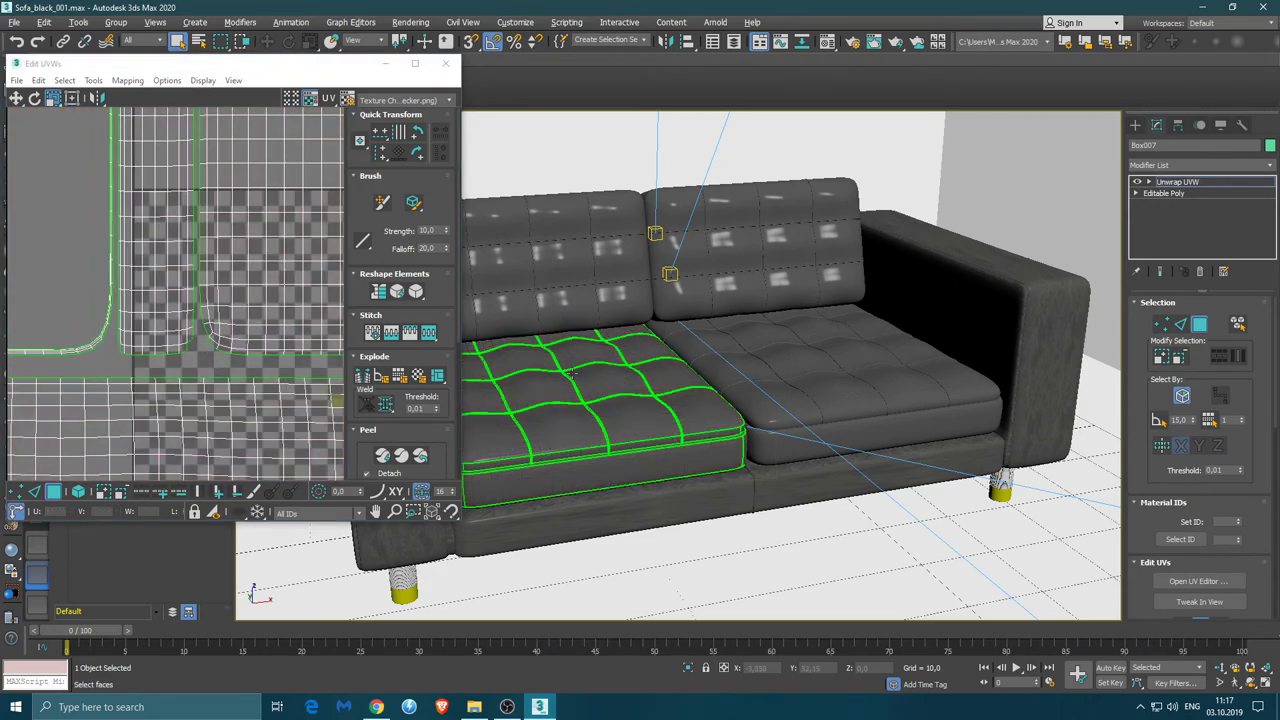
{"action": "middle_click_drag", "start_coordinate": [340, 520], "coordinate": [650, 418], "text": "alt"}
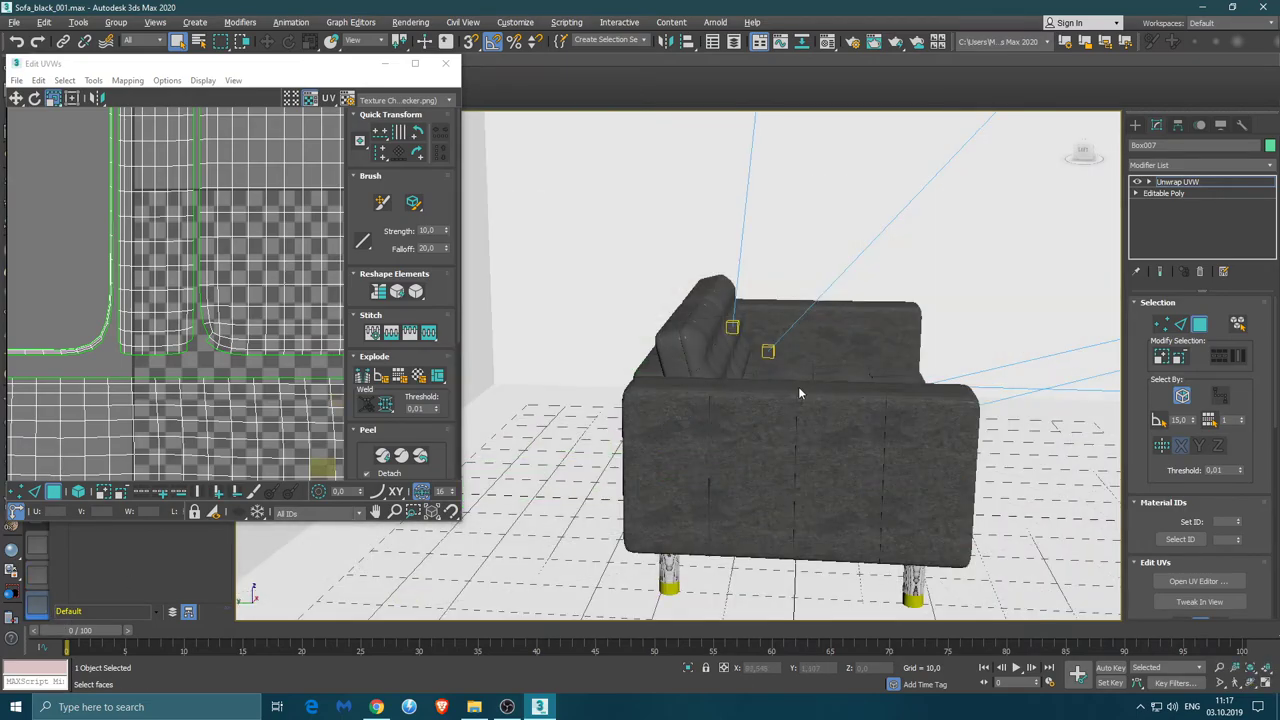
{"action": "middle_click_drag", "start_coordinate": [800, 393], "coordinate": [798, 405], "text": "alt"}
{"action": "scroll", "coordinate": [798, 405], "scroll_direction": "up", "scroll_amount": 5}
{"action": "scroll", "coordinate": [797, 410], "scroll_direction": "up", "scroll_amount": 4}
{"action": "scroll", "coordinate": [796, 412], "scroll_direction": "up", "scroll_amount": 3}
{"action": "scroll", "coordinate": [797, 412], "scroll_direction": "down", "scroll_amount": 2}
{"action": "middle_click_drag", "start_coordinate": [797, 412], "coordinate": [743, 429], "text": "alt"}
{"action": "scroll", "coordinate": [790, 362], "scroll_direction": "up", "scroll_amount": 3}
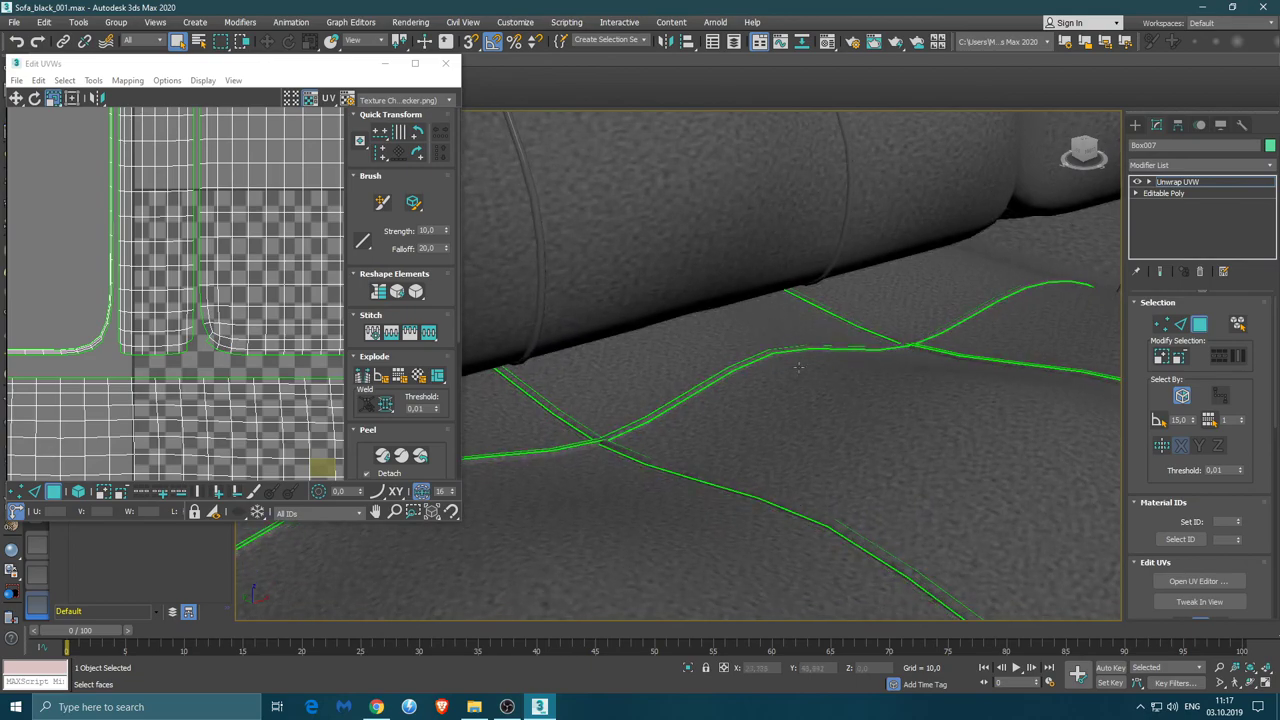
{"action": "scroll", "coordinate": [790, 362], "scroll_direction": "down", "scroll_amount": 3}
{"action": "mouse_move", "coordinate": [790, 362]}
{"action": "middle_mouse_down", "text": "alt"}
{"action": "mouse_move", "coordinate": [524, 444]}
{"action": "mouse_move", "coordinate": [508, 412]}
{"action": "middle_mouse_up", "text": "alt"}
{"action": "scroll", "coordinate": [524, 444], "scroll_direction": "up", "scroll_amount": 2}
Select all cushion faces, clear the selection, and close the Edit UVWs window
{"action": "key", "text": "ctrl+a"}
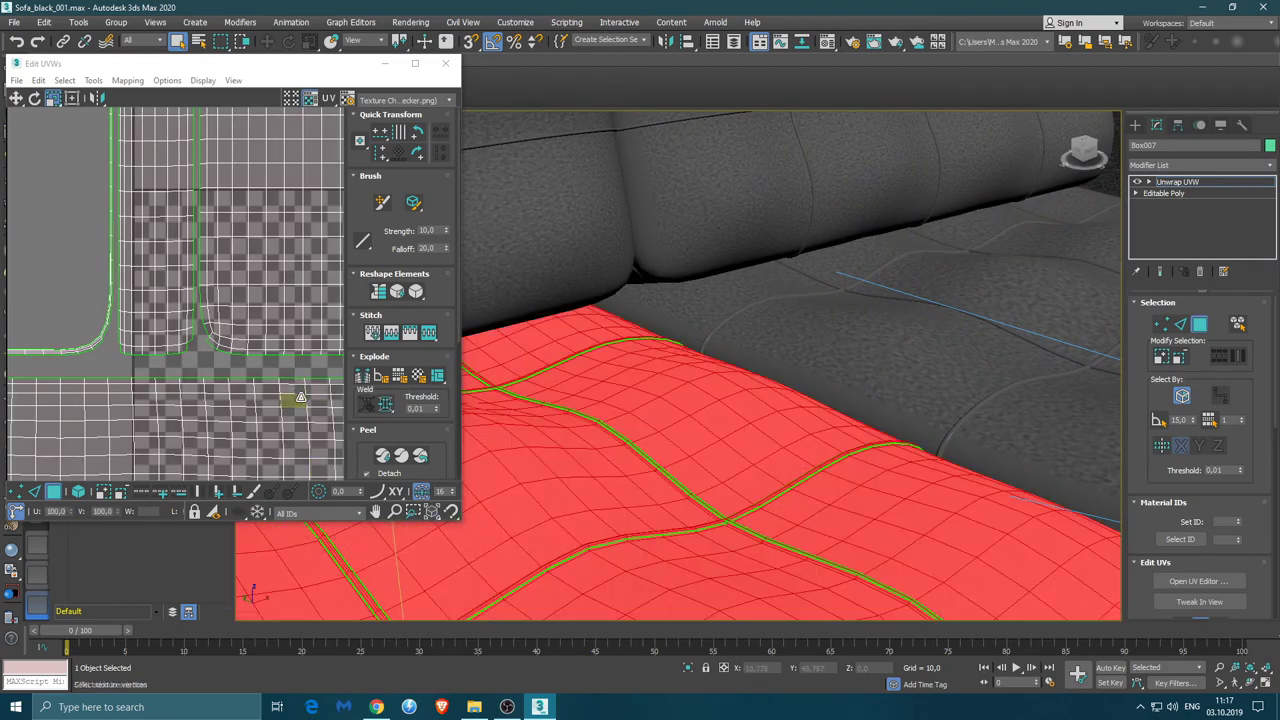
{"action": "left_click", "coordinate": [553, 377]}
{"action": "left_click", "coordinate": [571, 263]}
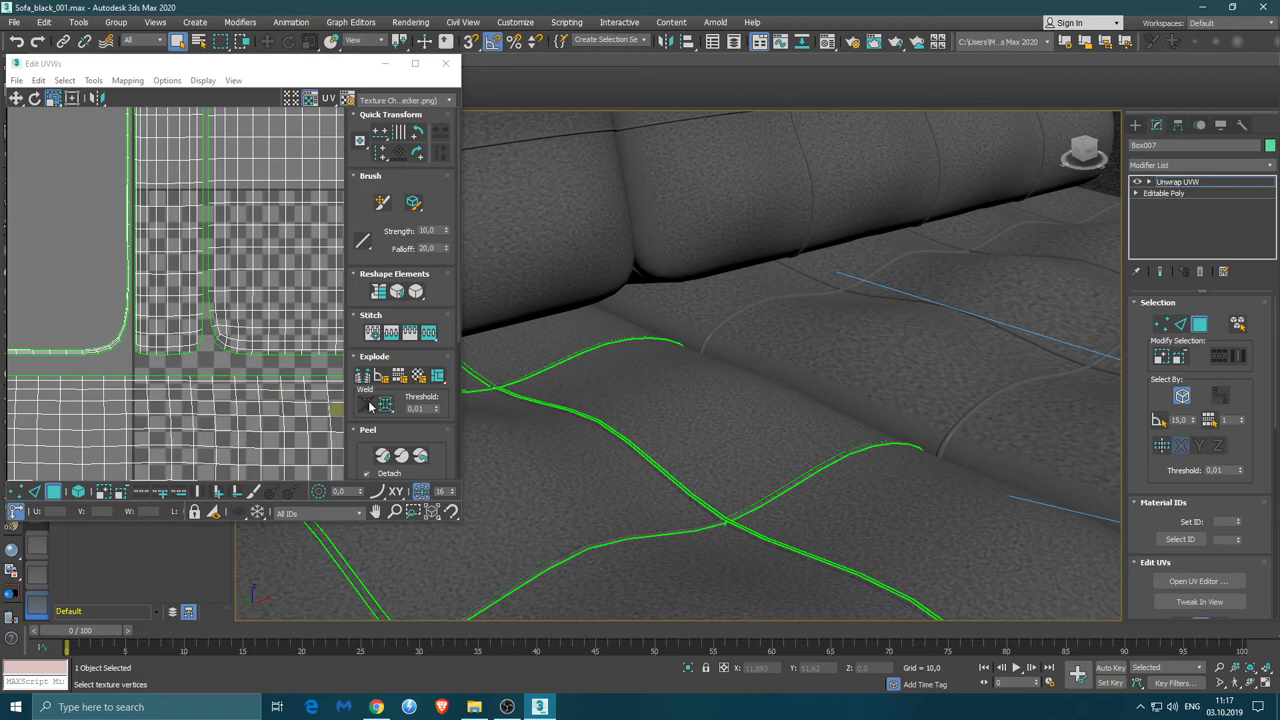
{"action": "left_click", "coordinate": [445, 63]}
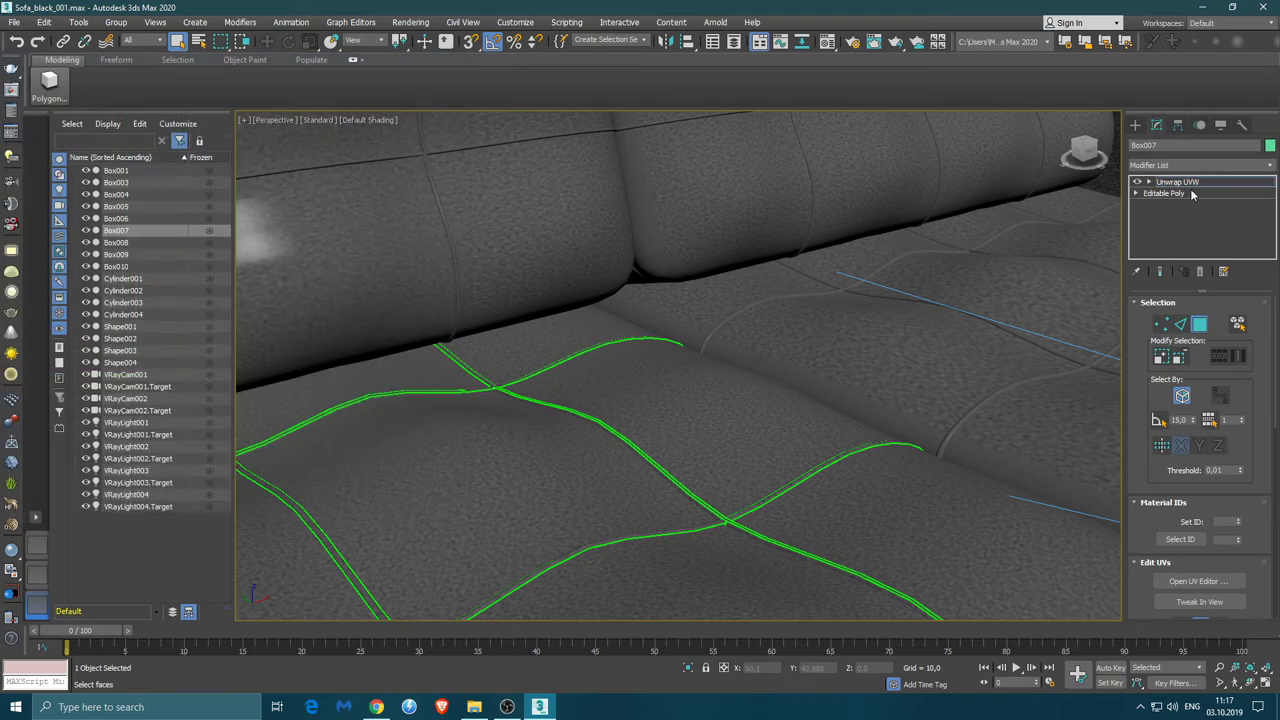
Copy Box007's Unwrap UVW modifier and paste it onto Box006
{"action": "right_click", "coordinate": [1190, 183]}
{"action": "left_click", "coordinate": [1130, 240]}
{"action": "left_click", "coordinate": [1112, 235]}
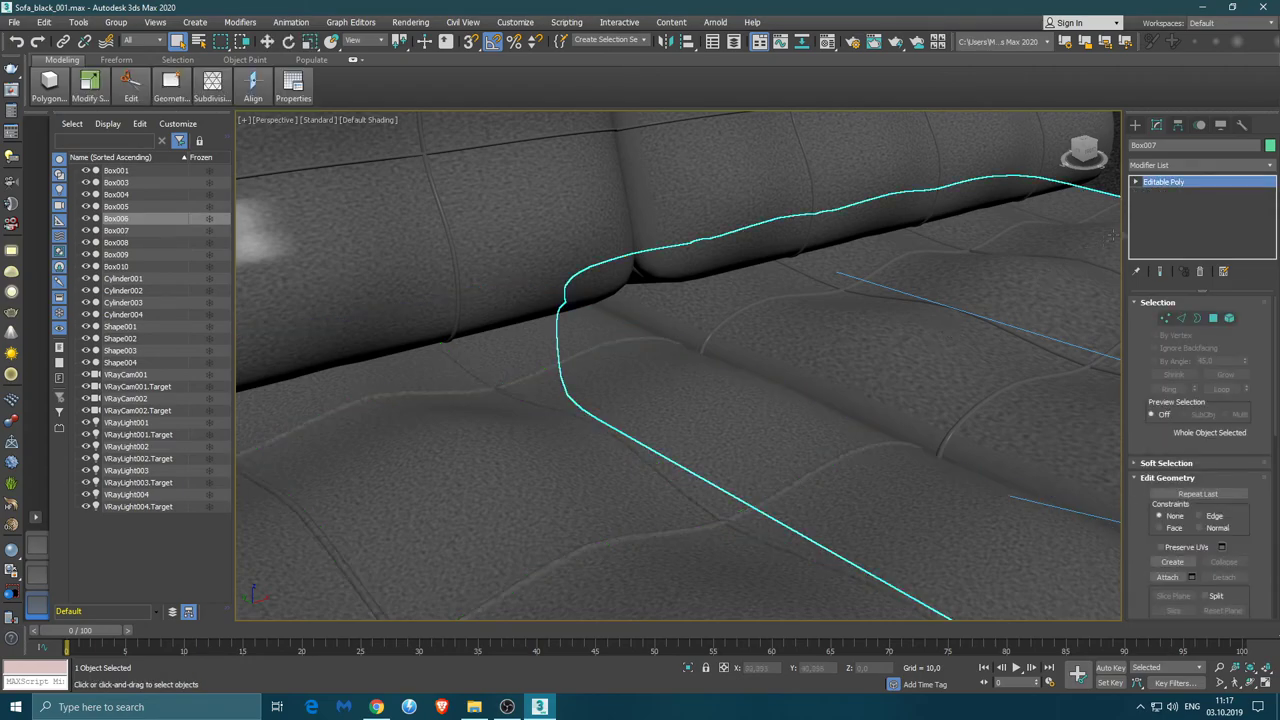
{"action": "right_click", "coordinate": [1174, 208]}
{"action": "left_click", "coordinate": [1170, 211]}
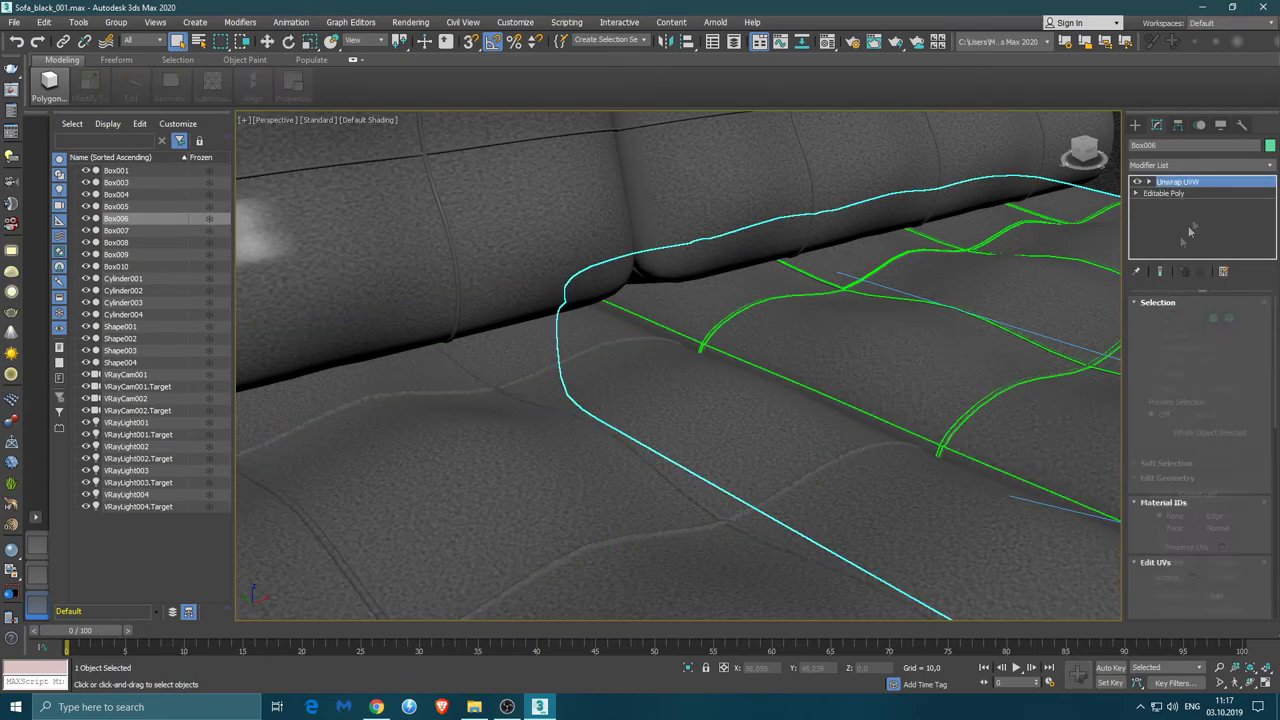
Switch to the VRayCam001 view and start a V-Ray render
{"action": "right_click", "coordinate": [1201, 229]}
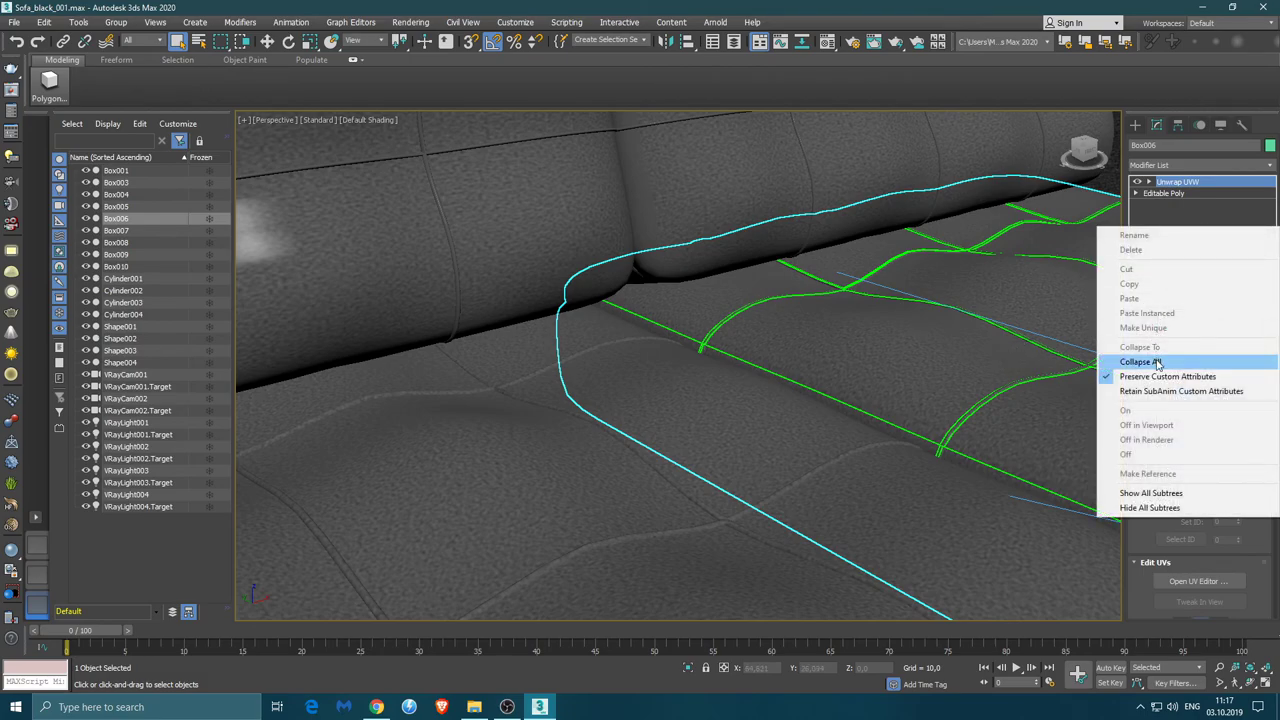
{"action": "left_click", "coordinate": [1186, 222]}
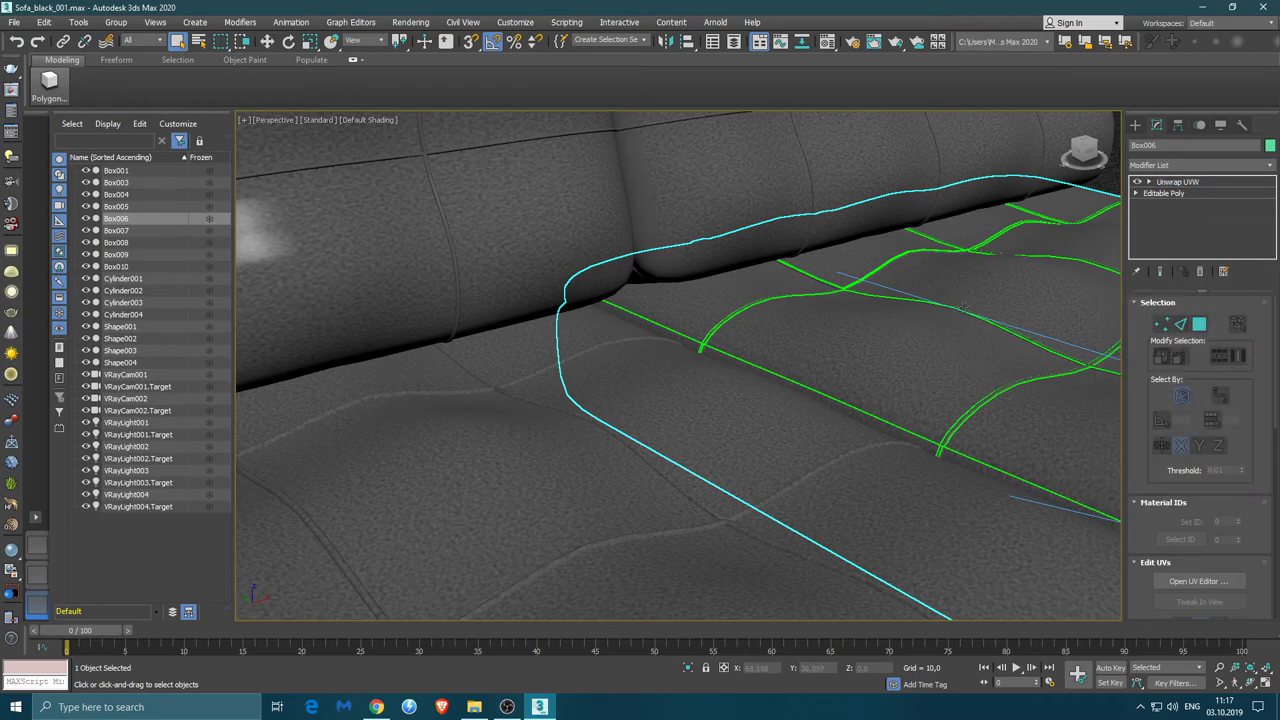
{"action": "key", "text": "c"}
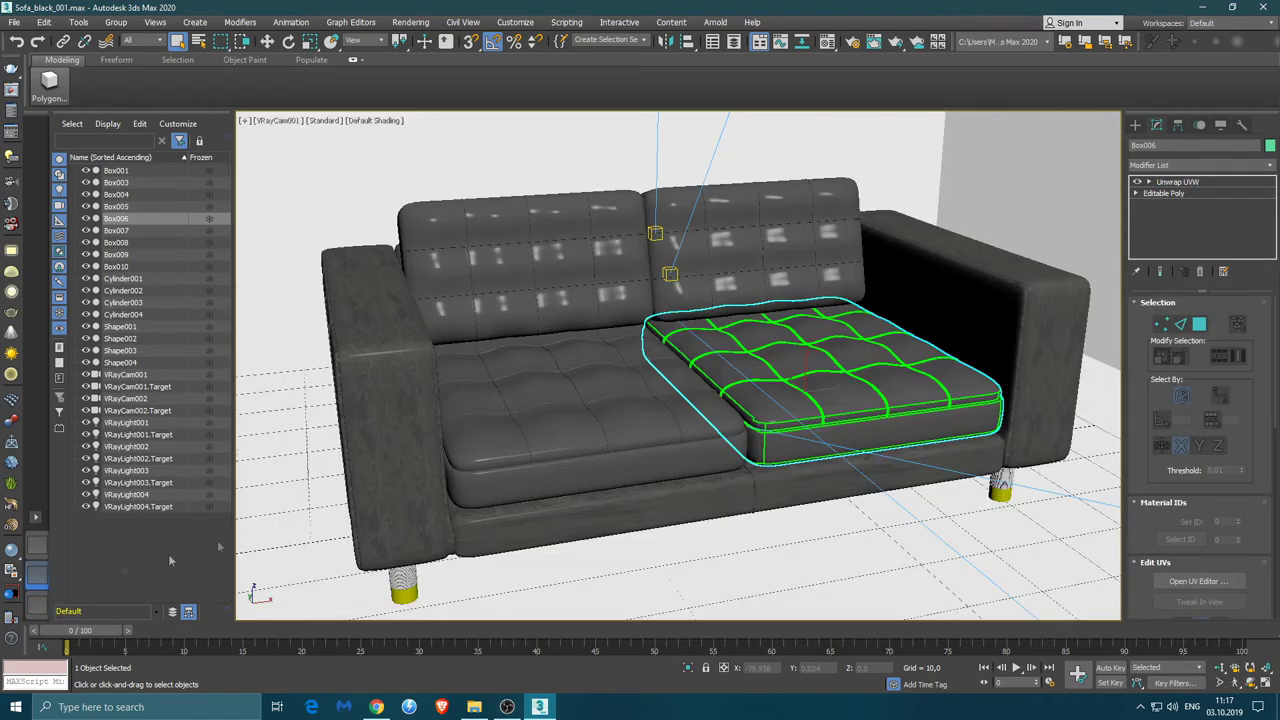
{"action": "left_click", "coordinate": [916, 42]}
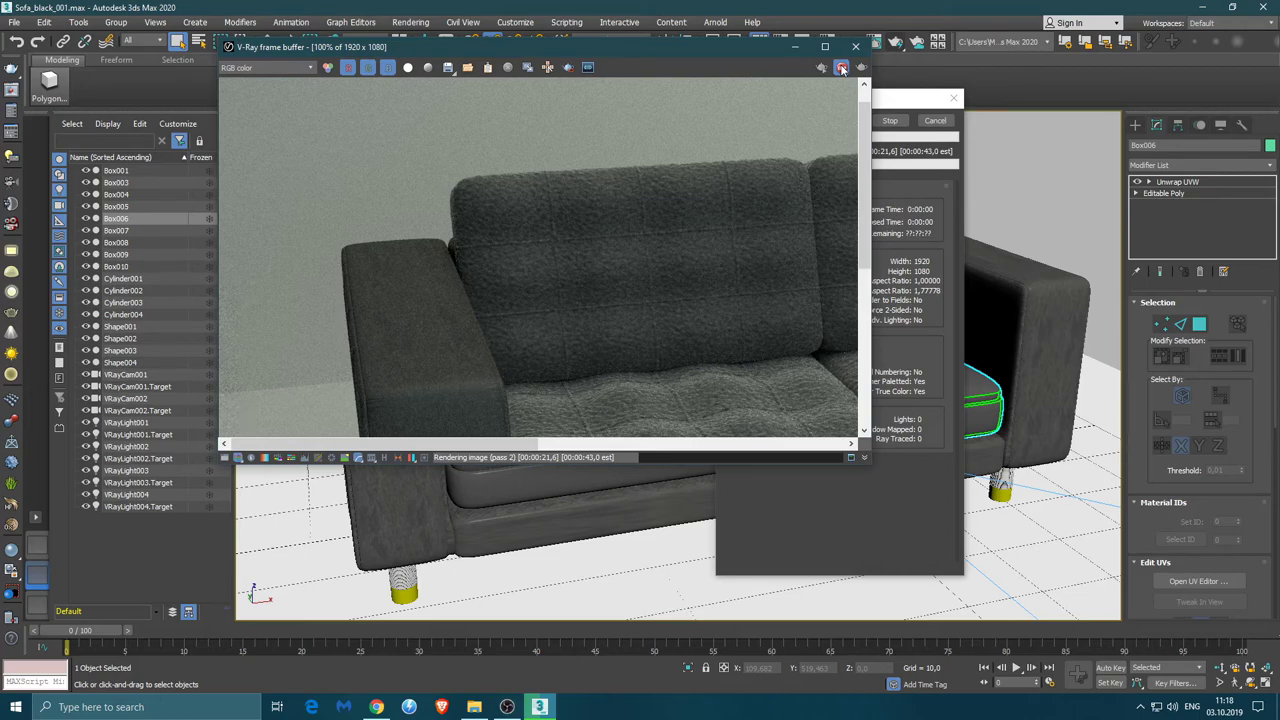
Restart the render at 960x540, zoom in, and region-render the backrest cushion seam
{"action": "left_click", "coordinate": [842, 68]}
{"action": "left_click", "coordinate": [820, 68]}
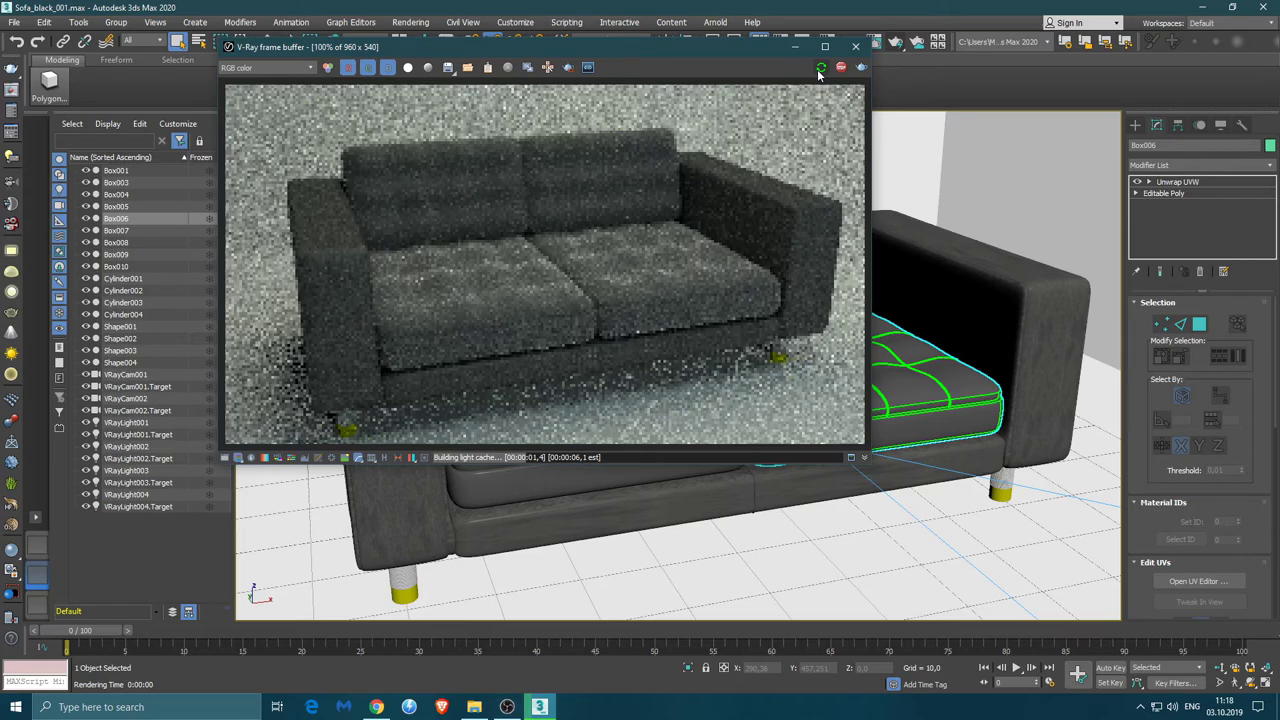
{"action": "scroll", "coordinate": [607, 239], "scroll_direction": "up", "scroll_amount": 1}
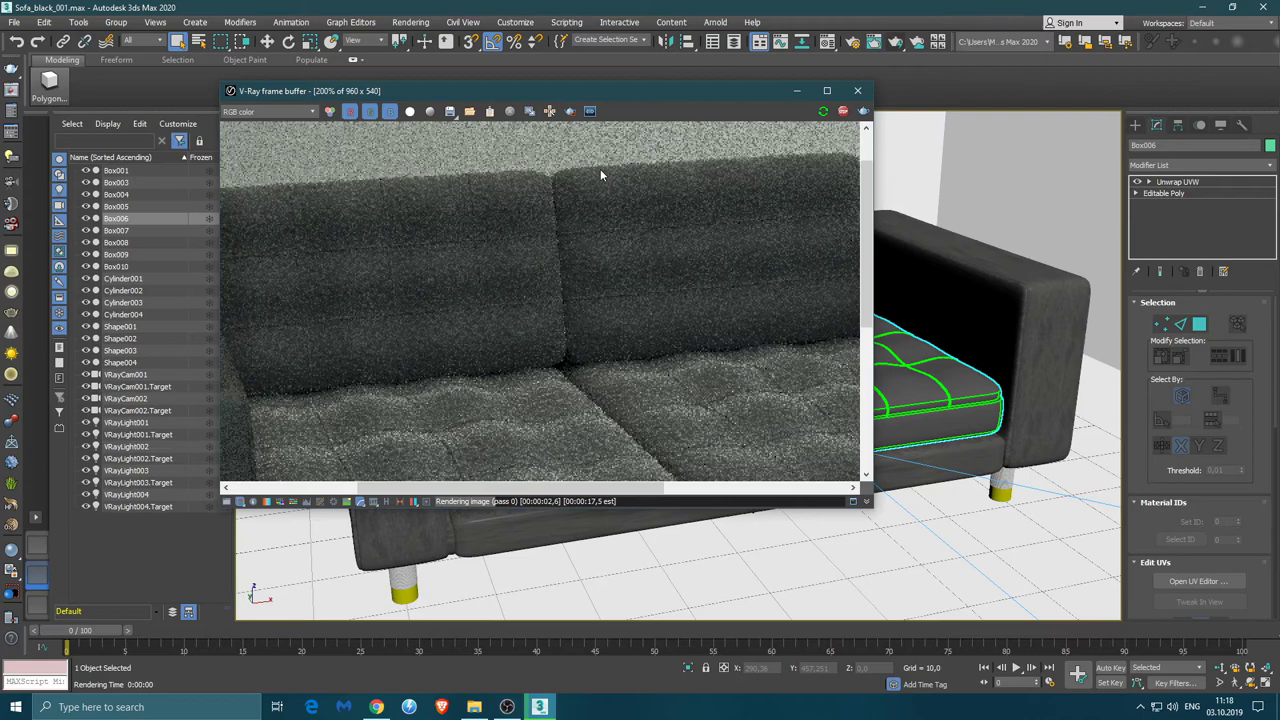
{"action": "left_click_drag", "start_coordinate": [524, 160], "coordinate": [722, 445]}
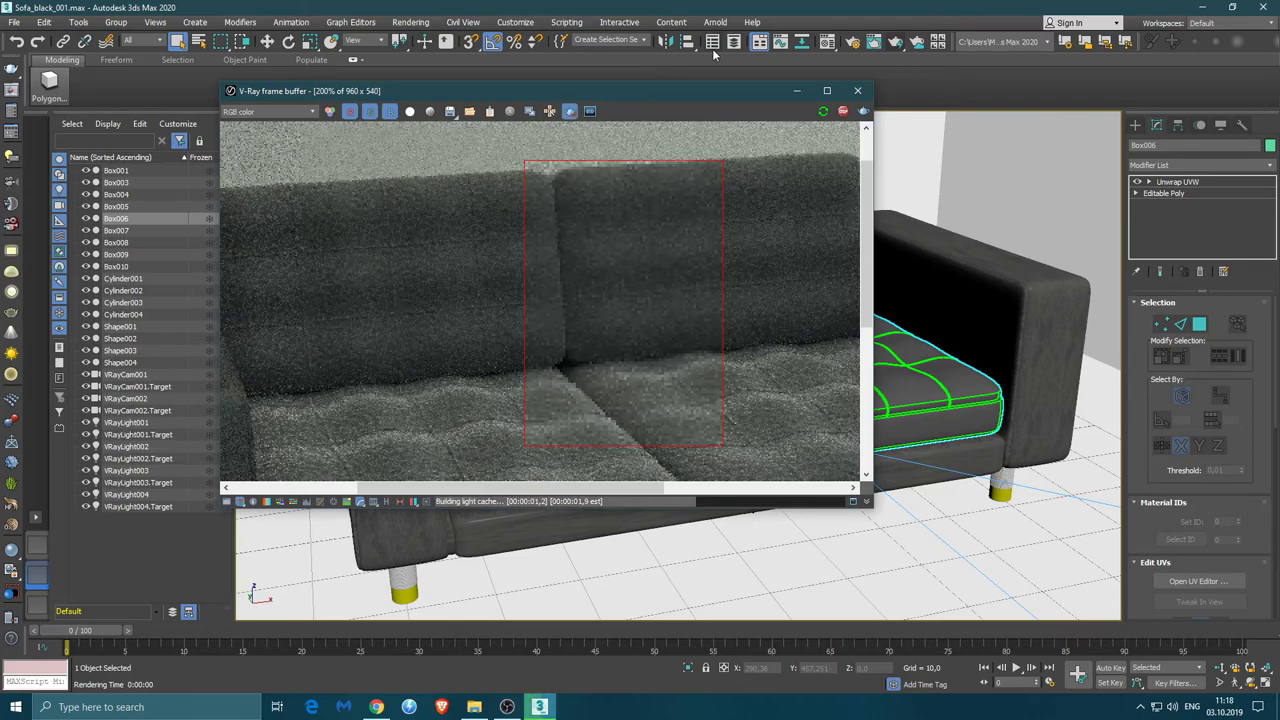
Try lower Diffuse map amounts on suede_black, then return the amount to 100
{"action": "key", "text": "m"}
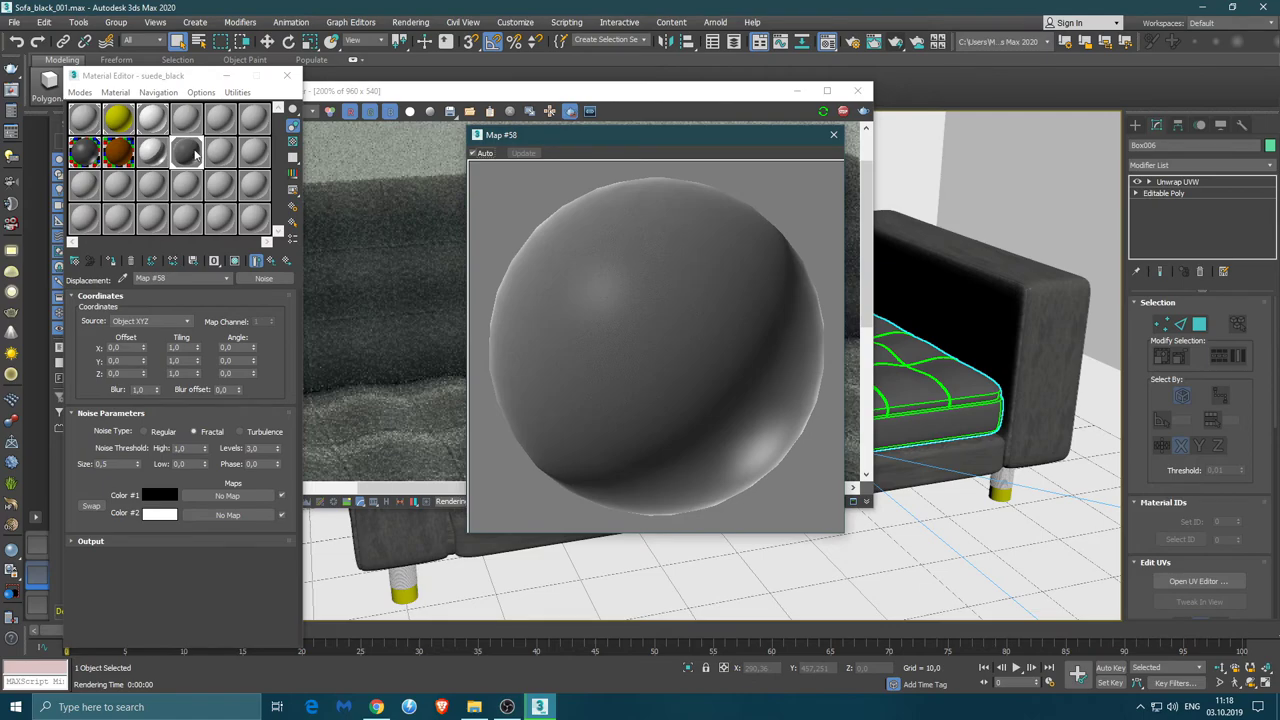
{"action": "left_click", "coordinate": [833, 134]}
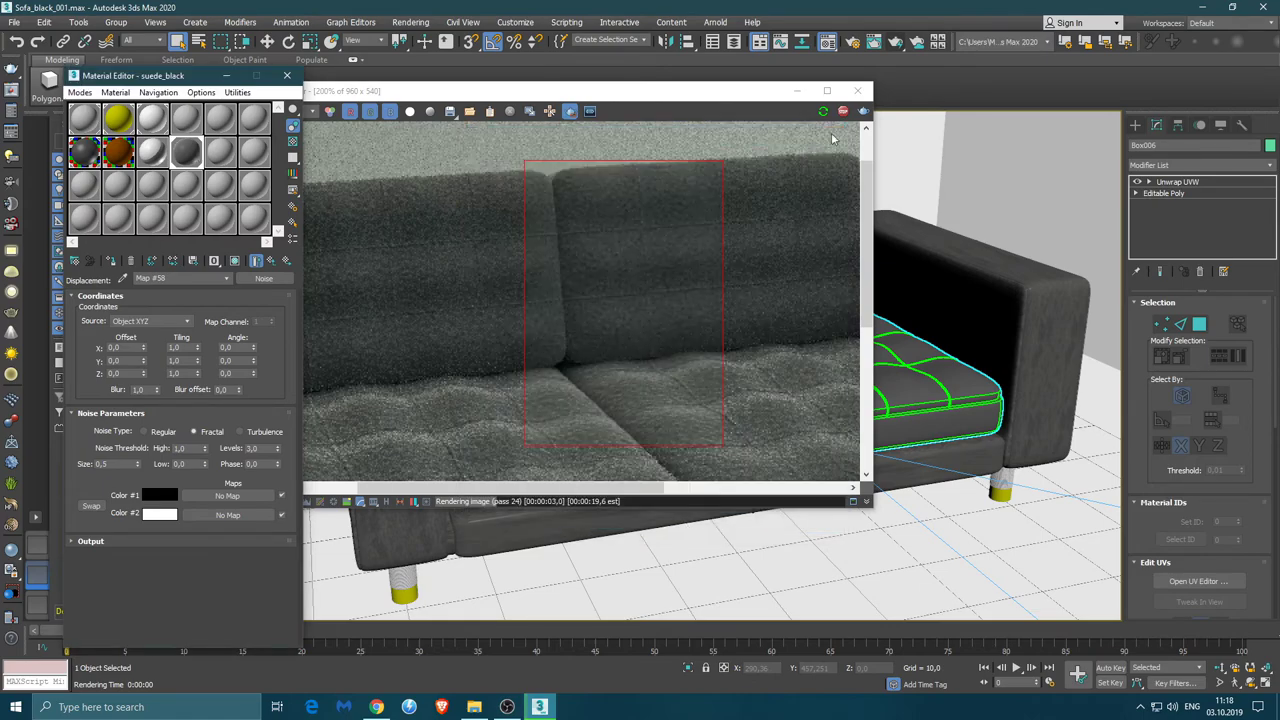
{"action": "left_click", "coordinate": [274, 261]}
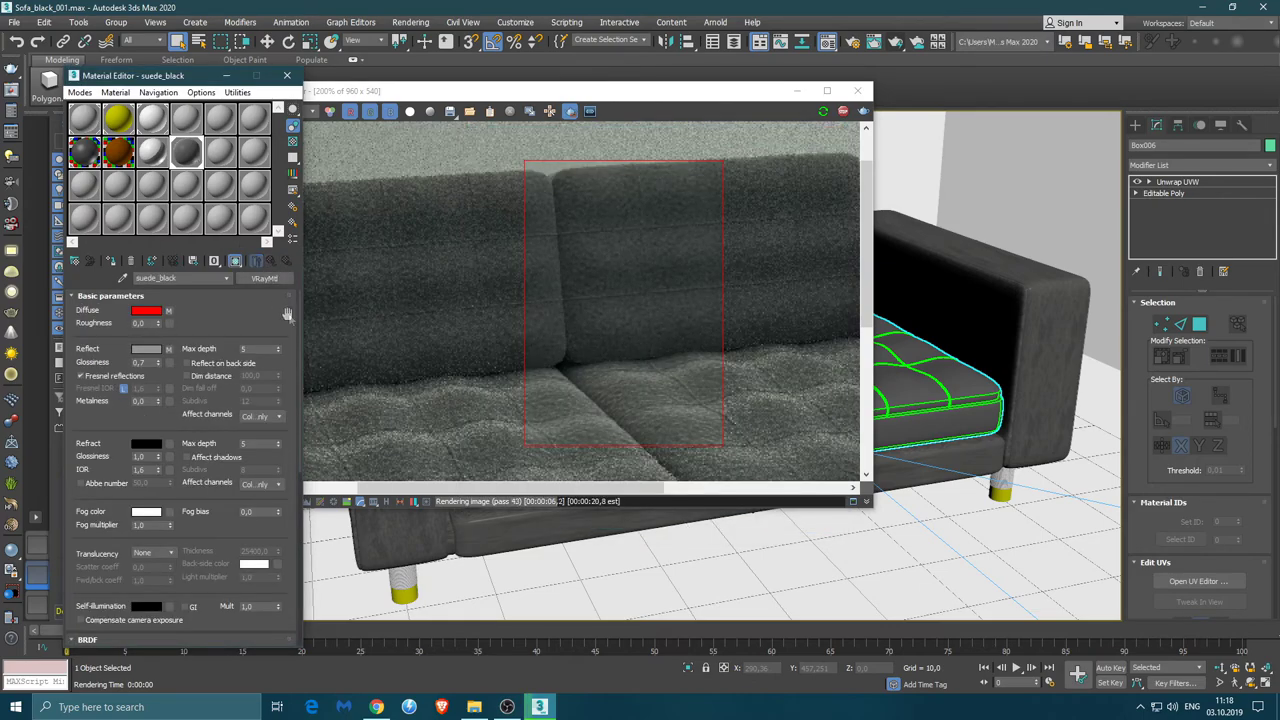
{"action": "scroll", "coordinate": [284, 510], "scroll_direction": "down", "scroll_amount": 5}
{"action": "scroll", "coordinate": [284, 510], "scroll_direction": "down", "scroll_amount": 5}
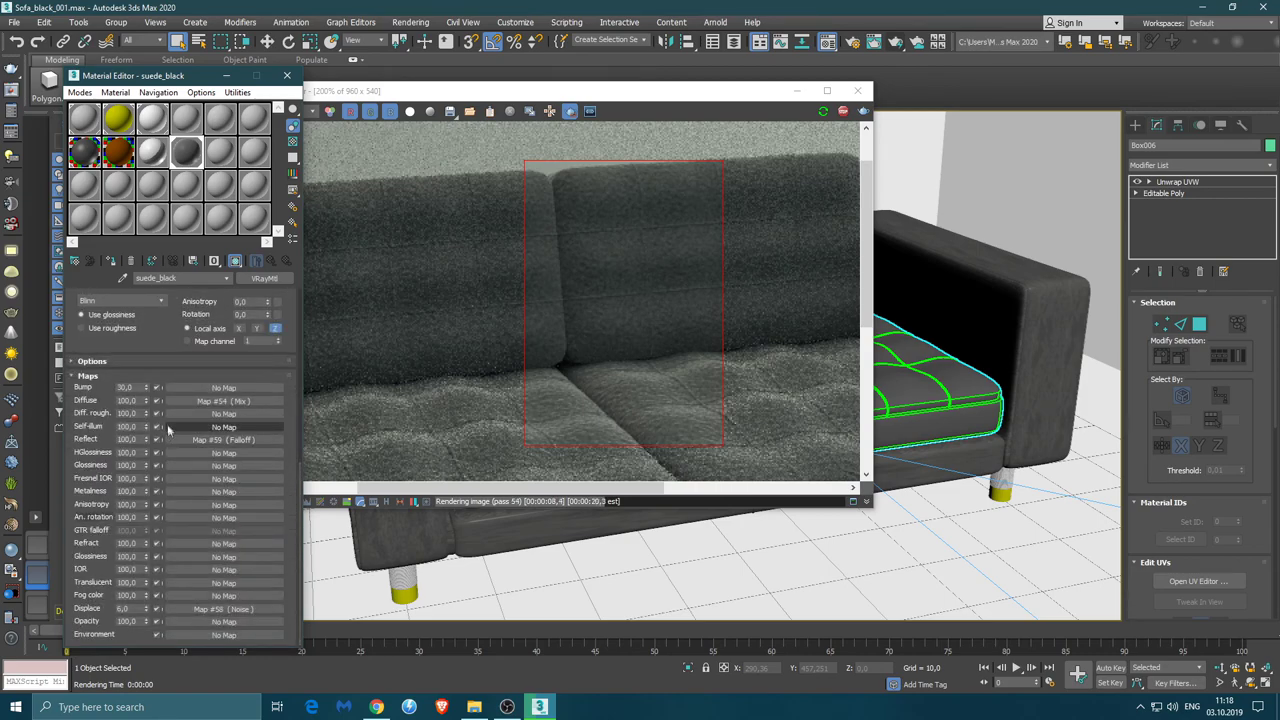
{"action": "left_click", "coordinate": [146, 403]}
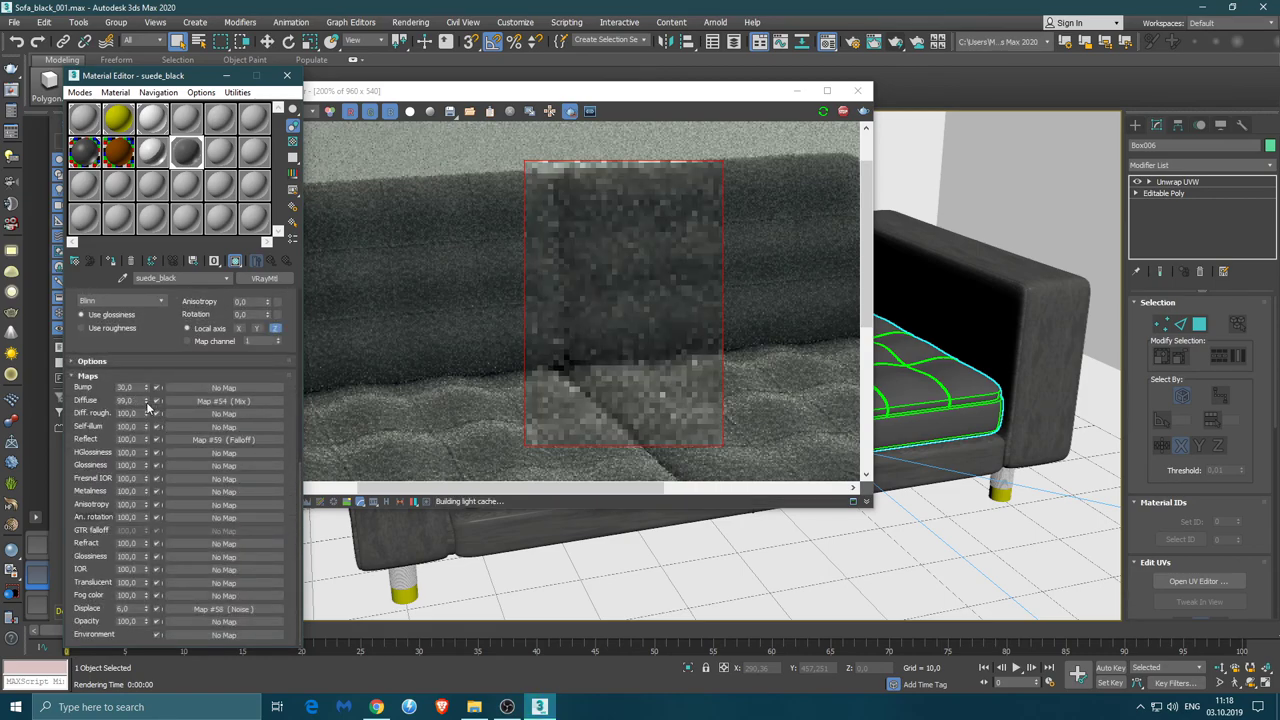
{"action": "left_click", "coordinate": [146, 404]}
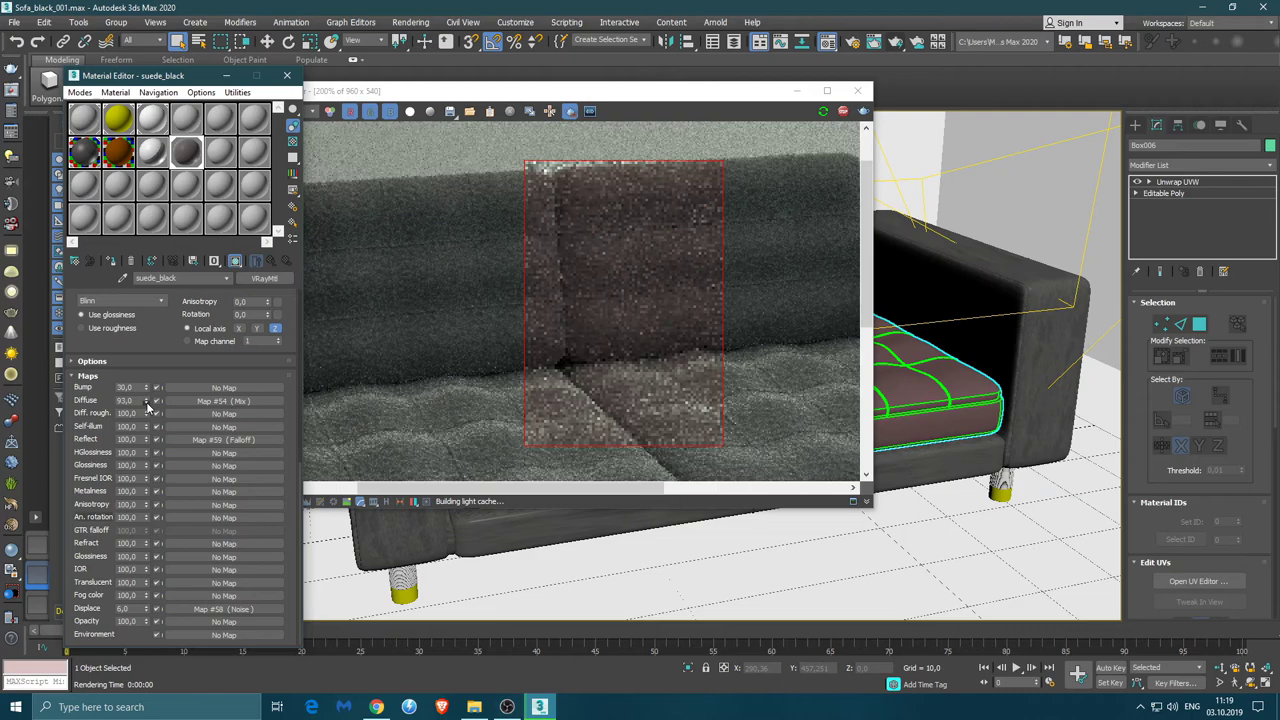
{"action": "left_click", "coordinate": [146, 404]}
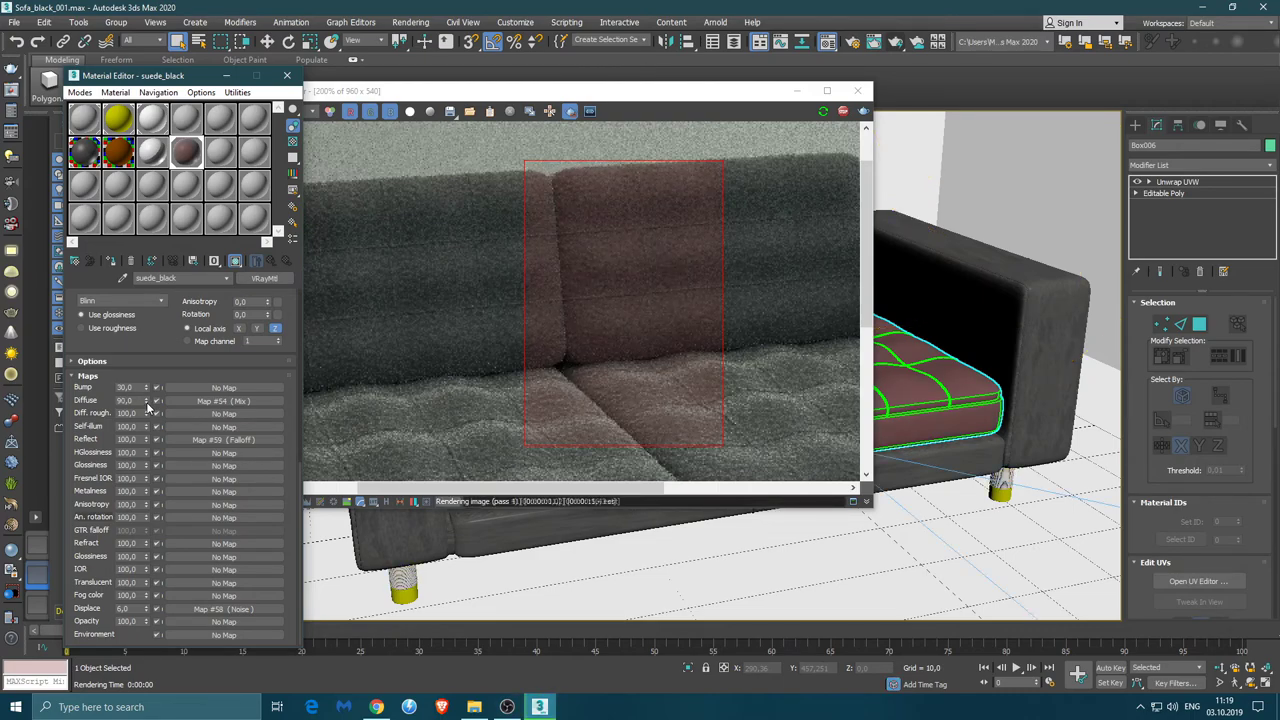
{"action": "left_click", "coordinate": [147, 401]}
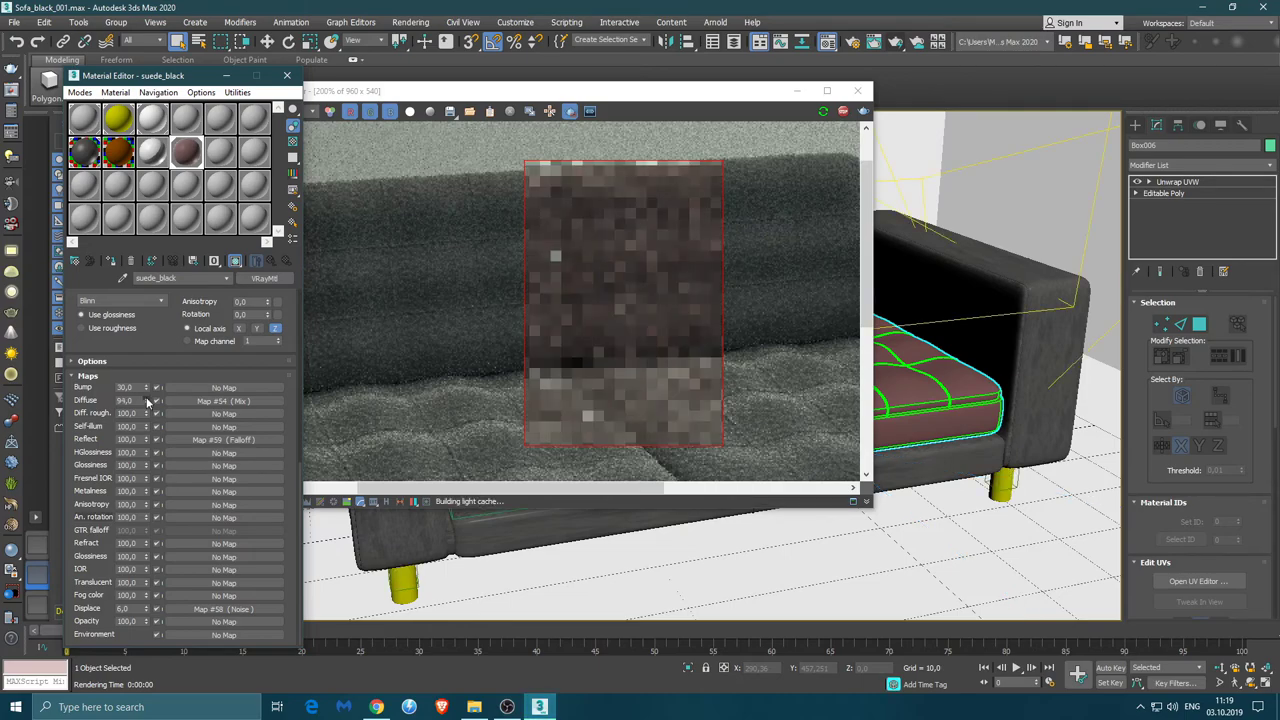
{"action": "left_click", "coordinate": [147, 400]}
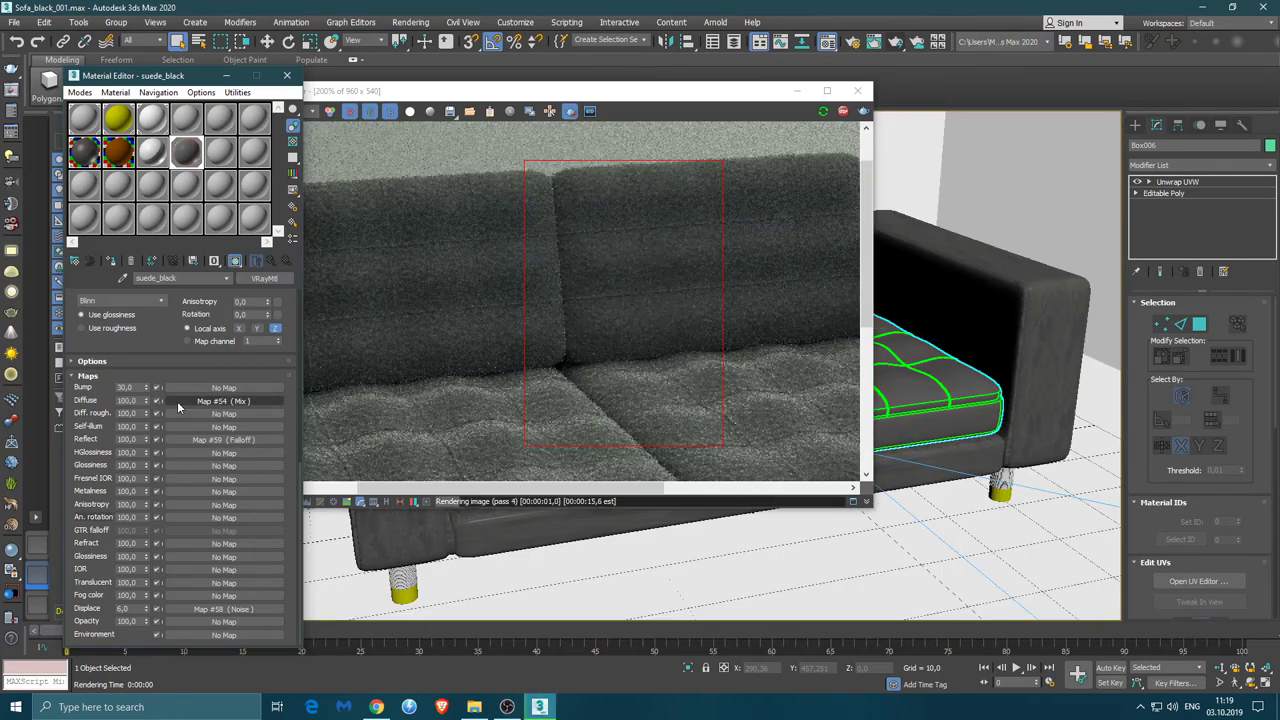
Set Color #2 of suede_black's diffuse Mix map to black
{"action": "left_click", "coordinate": [177, 401]}
{"action": "left_click", "coordinate": [157, 345]}
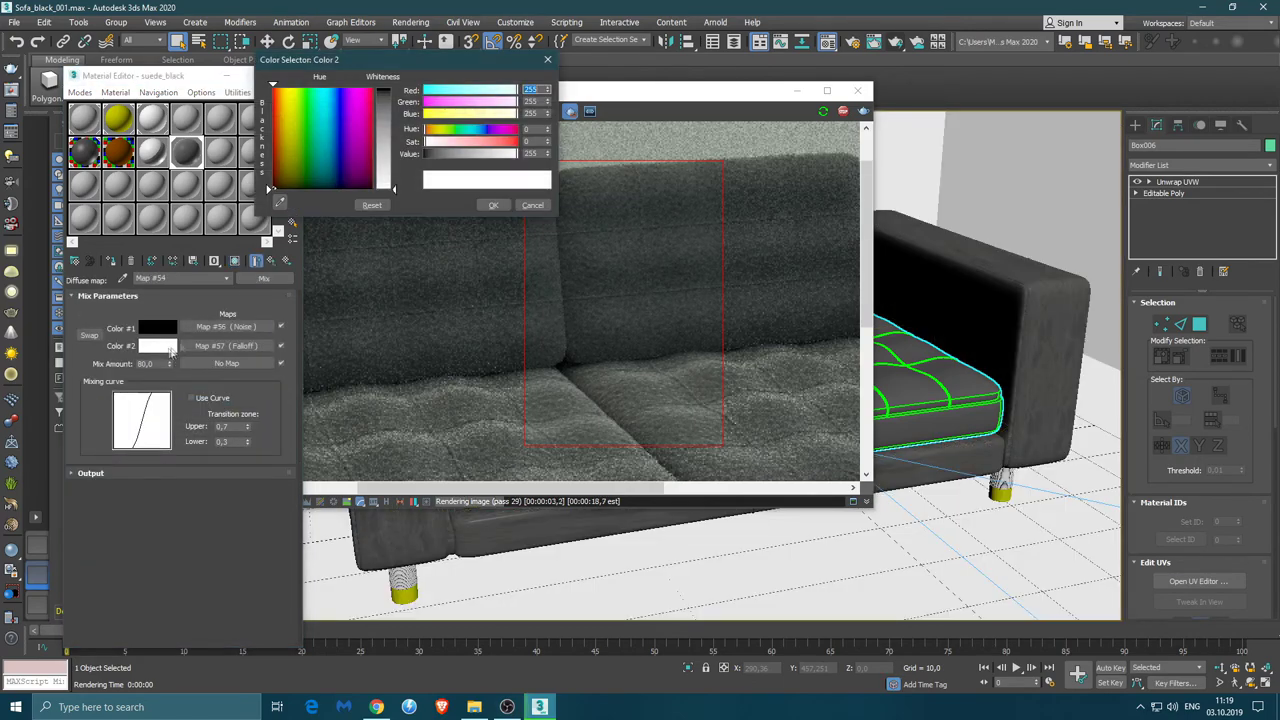
{"action": "left_click_drag", "start_coordinate": [379, 145], "coordinate": [383, 130]}
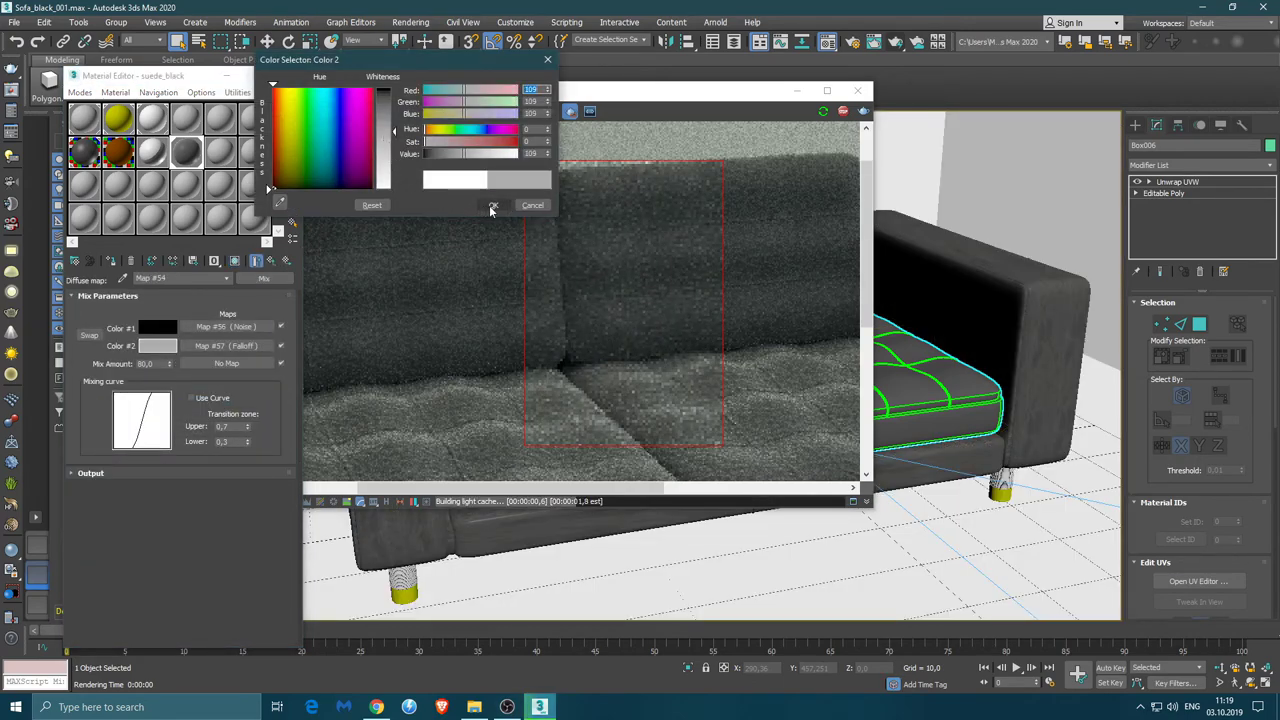
{"action": "left_click_drag", "start_coordinate": [383, 130], "coordinate": [383, 90]}
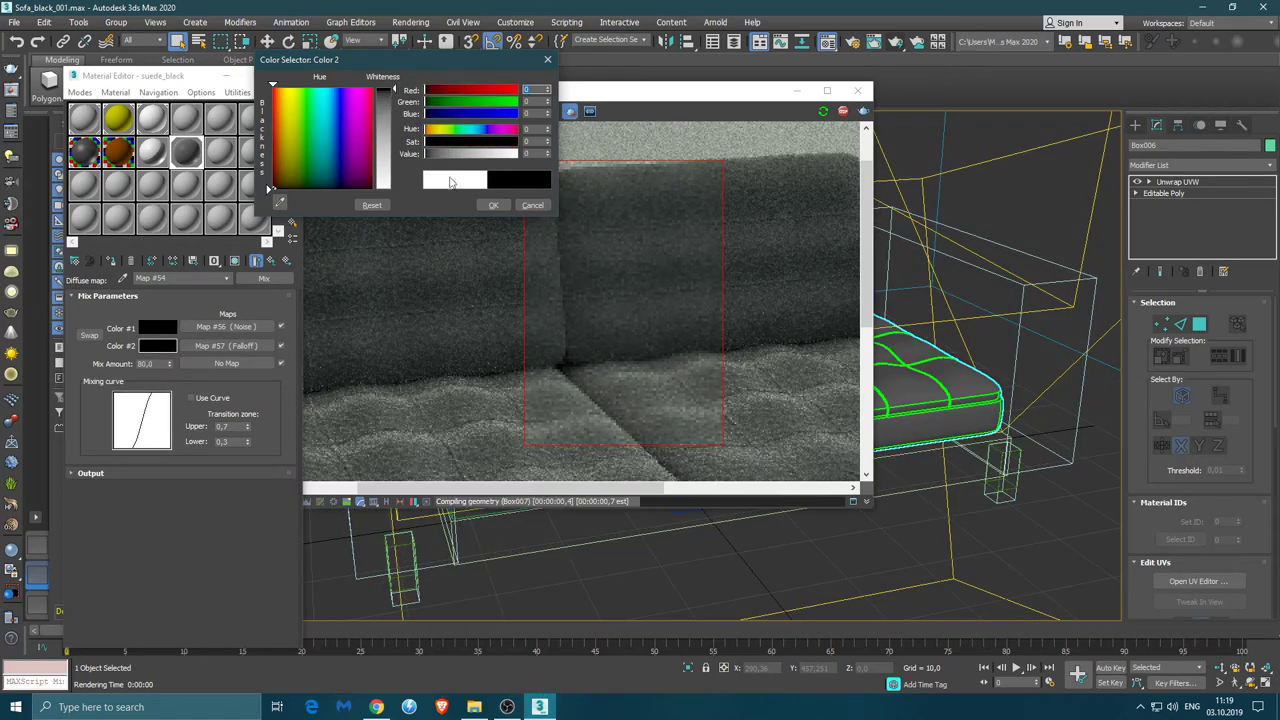
{"action": "left_click", "coordinate": [493, 207]}
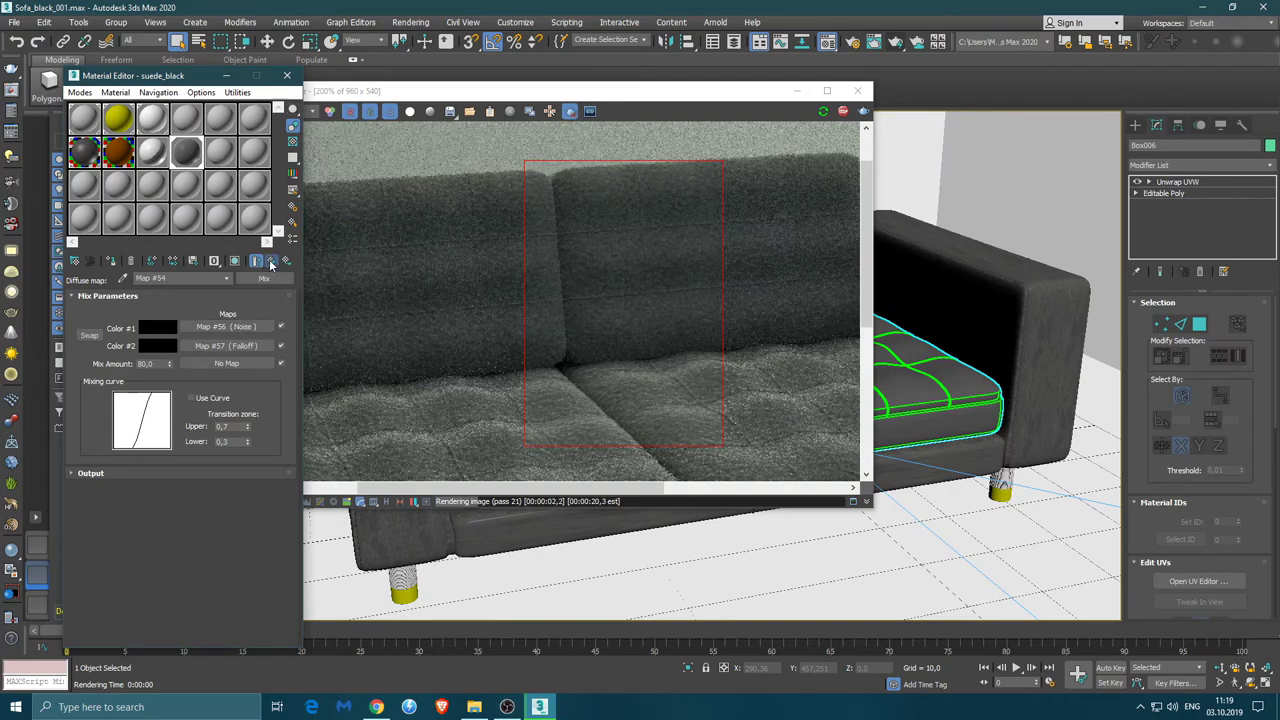
{"action": "left_click", "coordinate": [264, 279]}
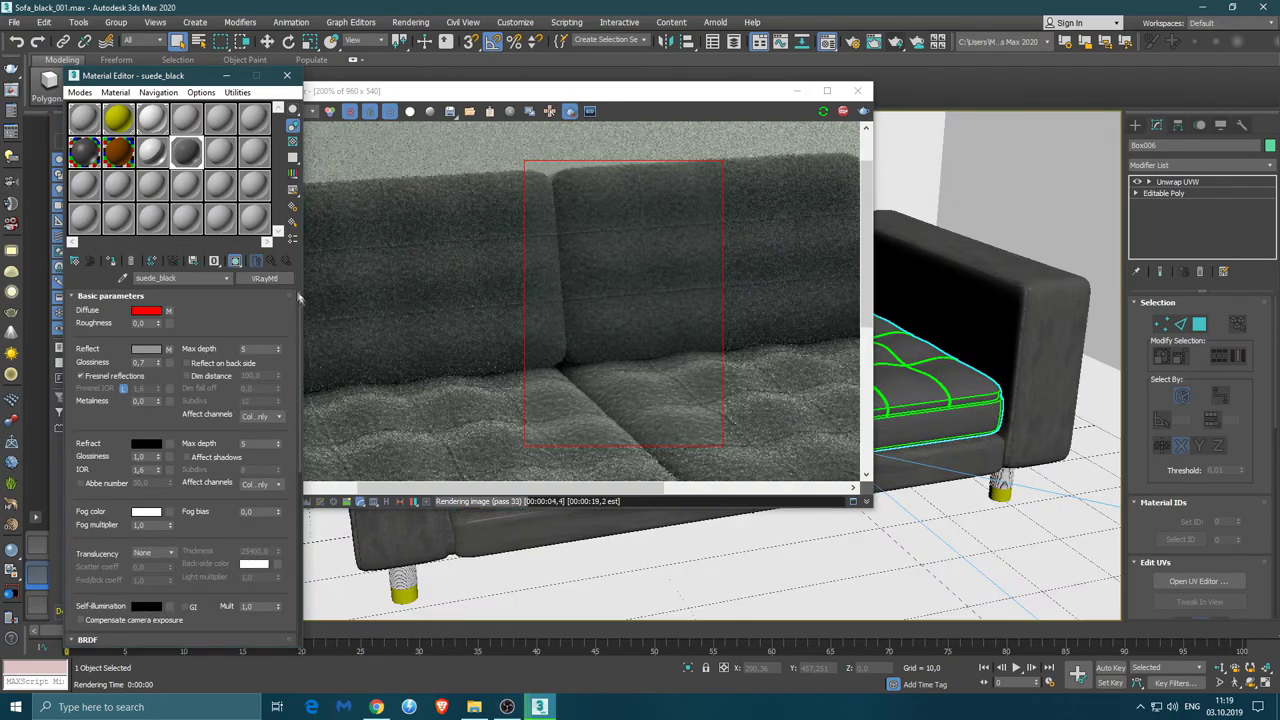
Lower suede_black's Displace amount from 6 to 1 in the Maps rollout
{"action": "left_click_drag", "start_coordinate": [291, 300], "coordinate": [288, 428]}
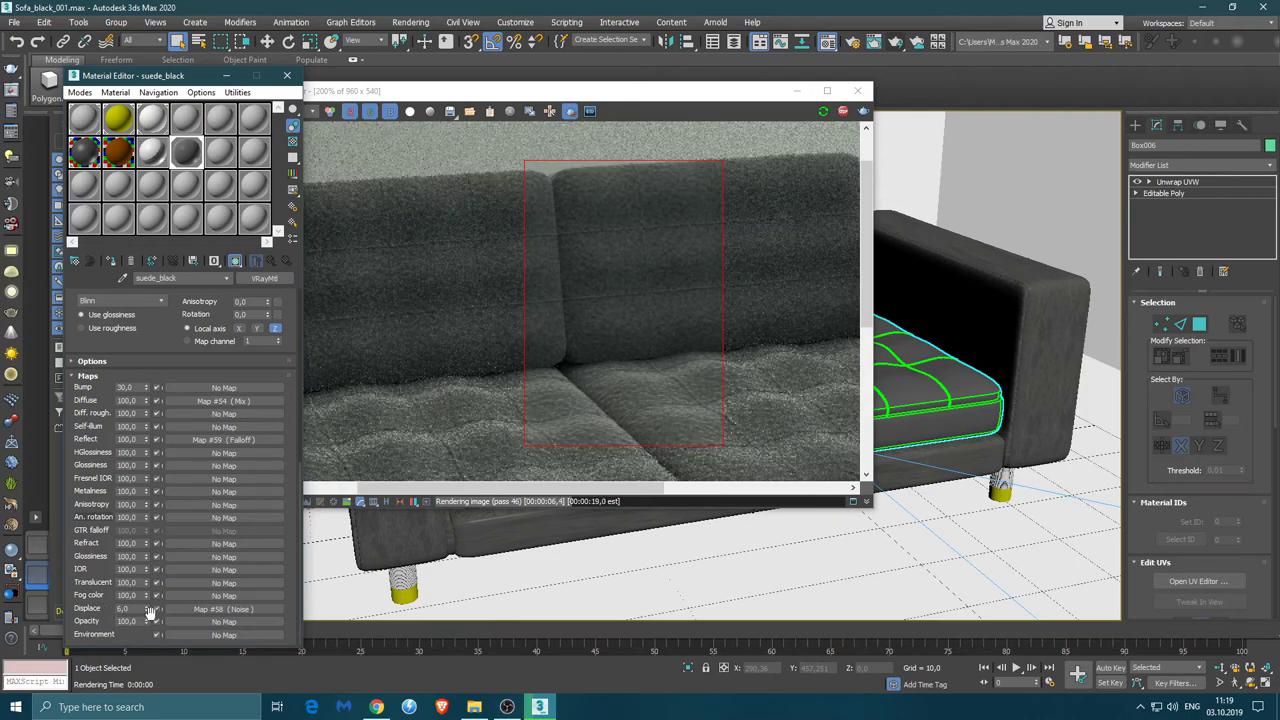
{"action": "left_click", "coordinate": [146, 612]}
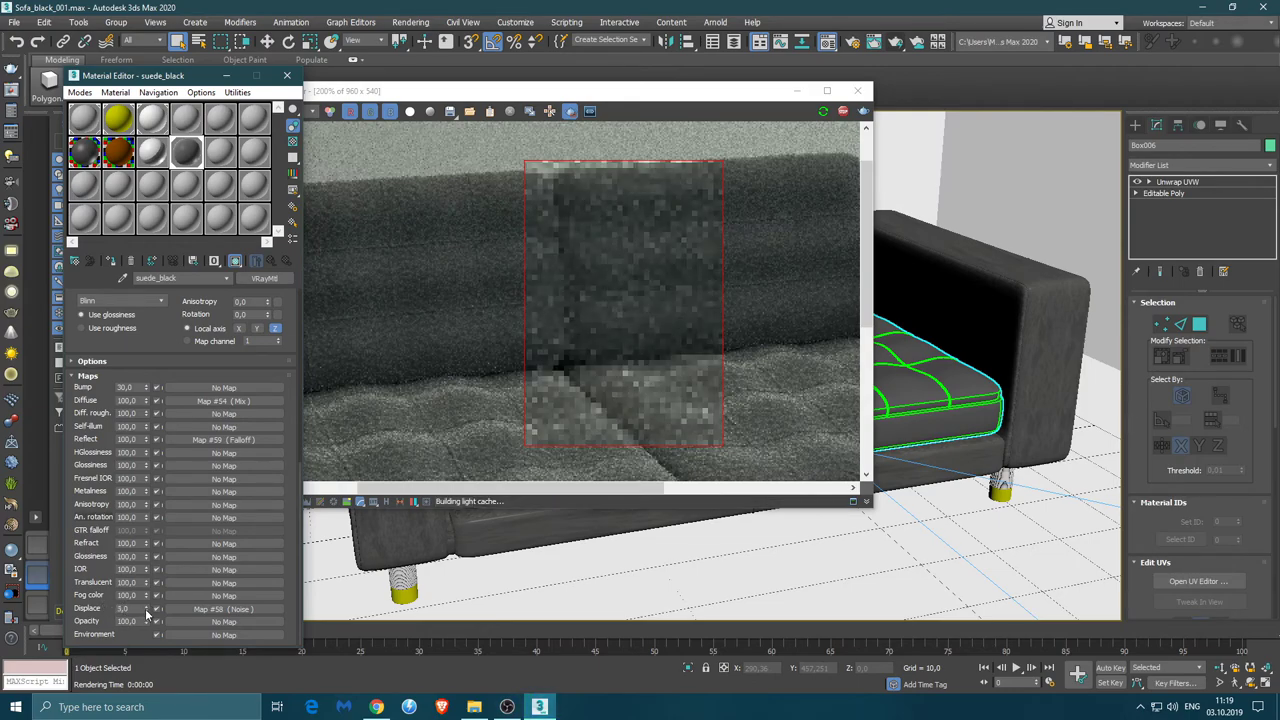
{"action": "left_click", "coordinate": [146, 613]}
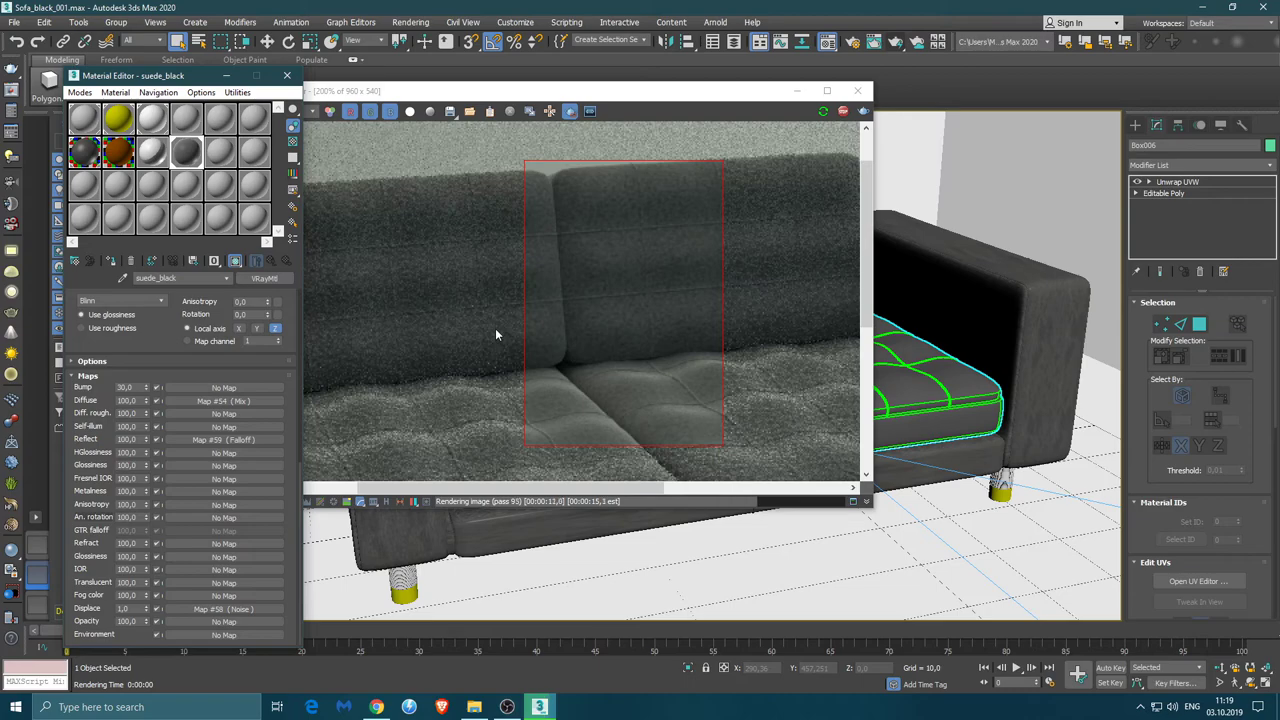
Select the left backrest cushion and pick the suede_black material slot
{"action": "left_click", "coordinate": [857, 91]}
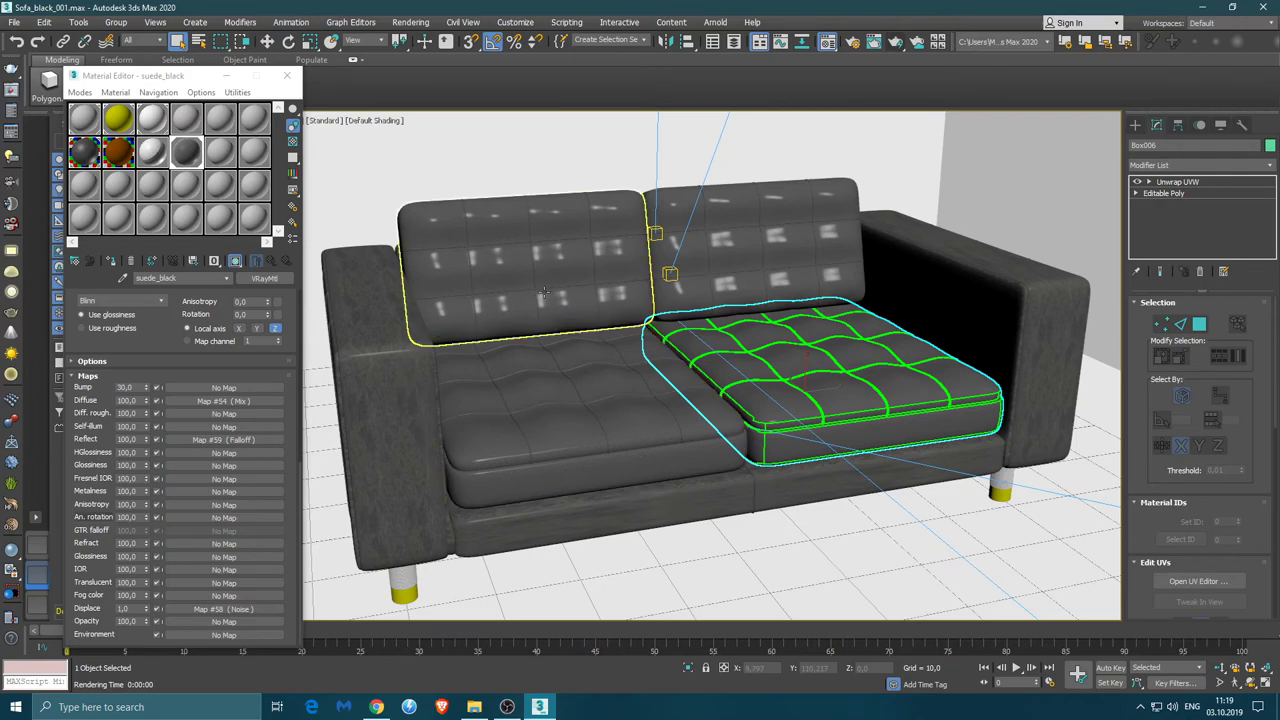
{"action": "left_click", "coordinate": [458, 280]}
{"action": "left_click", "coordinate": [184, 153]}
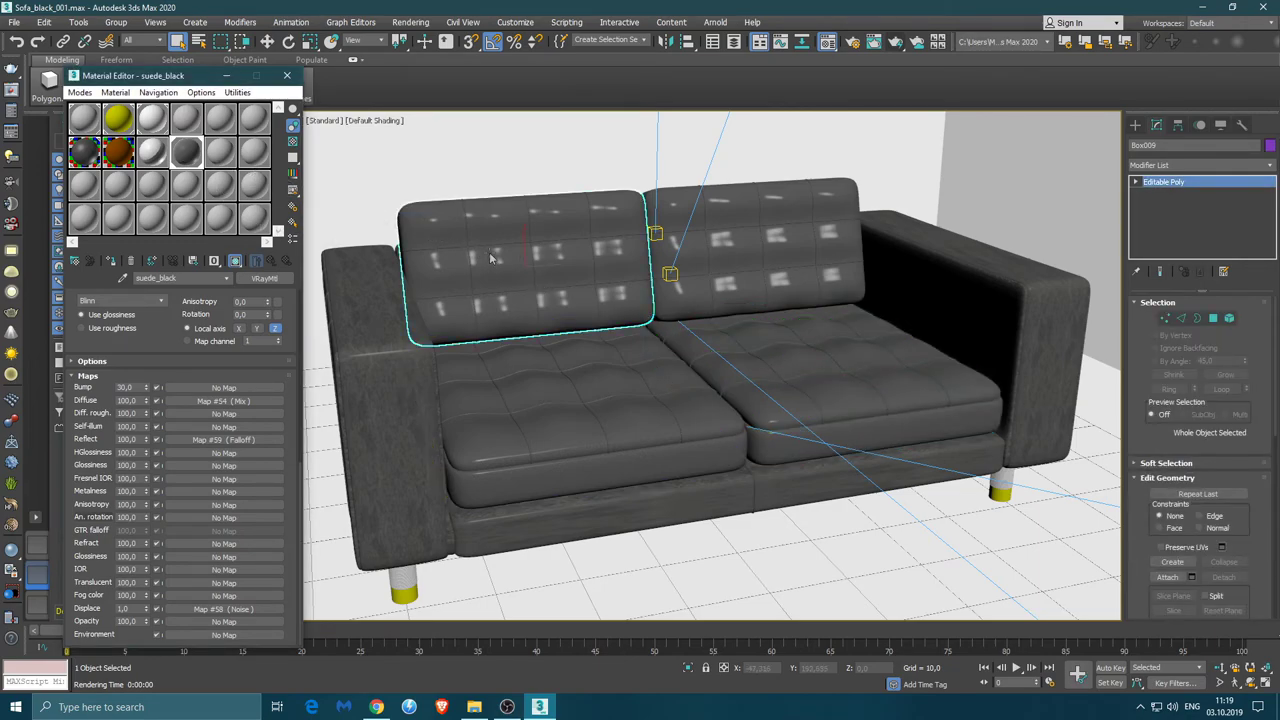
{"action": "left_click", "coordinate": [488, 275]}
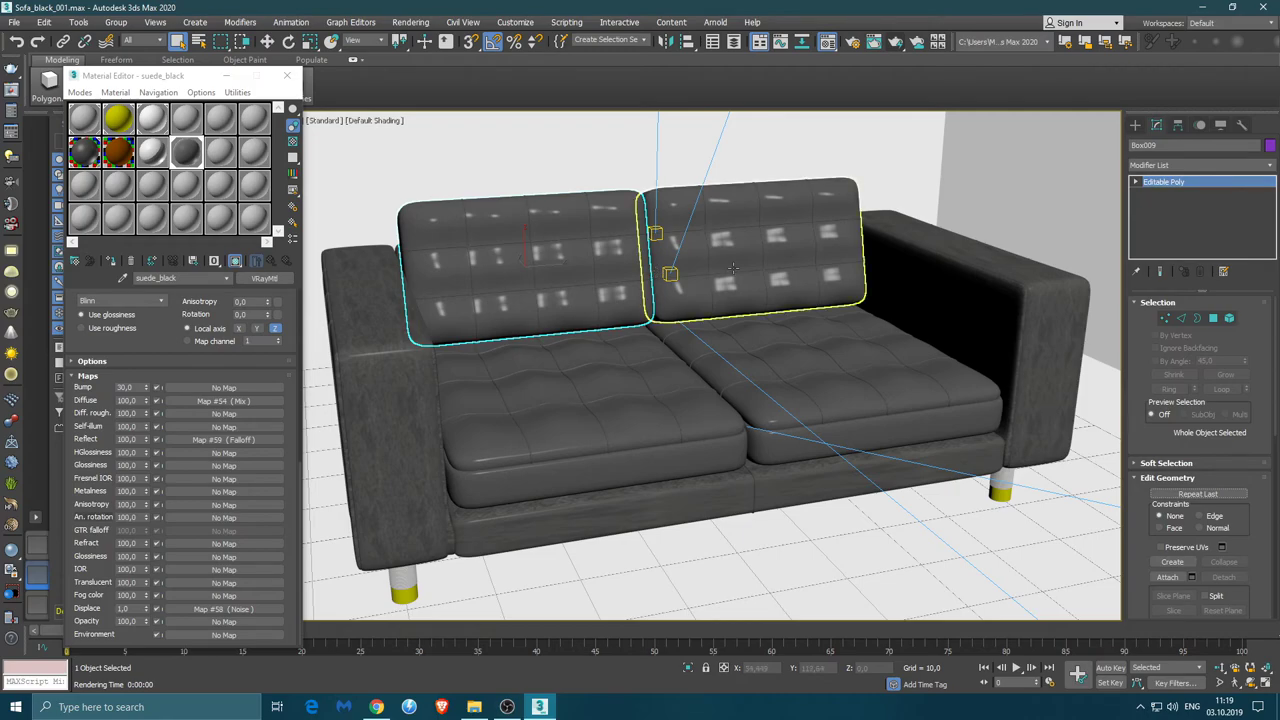
{"action": "left_click", "coordinate": [528, 310]}
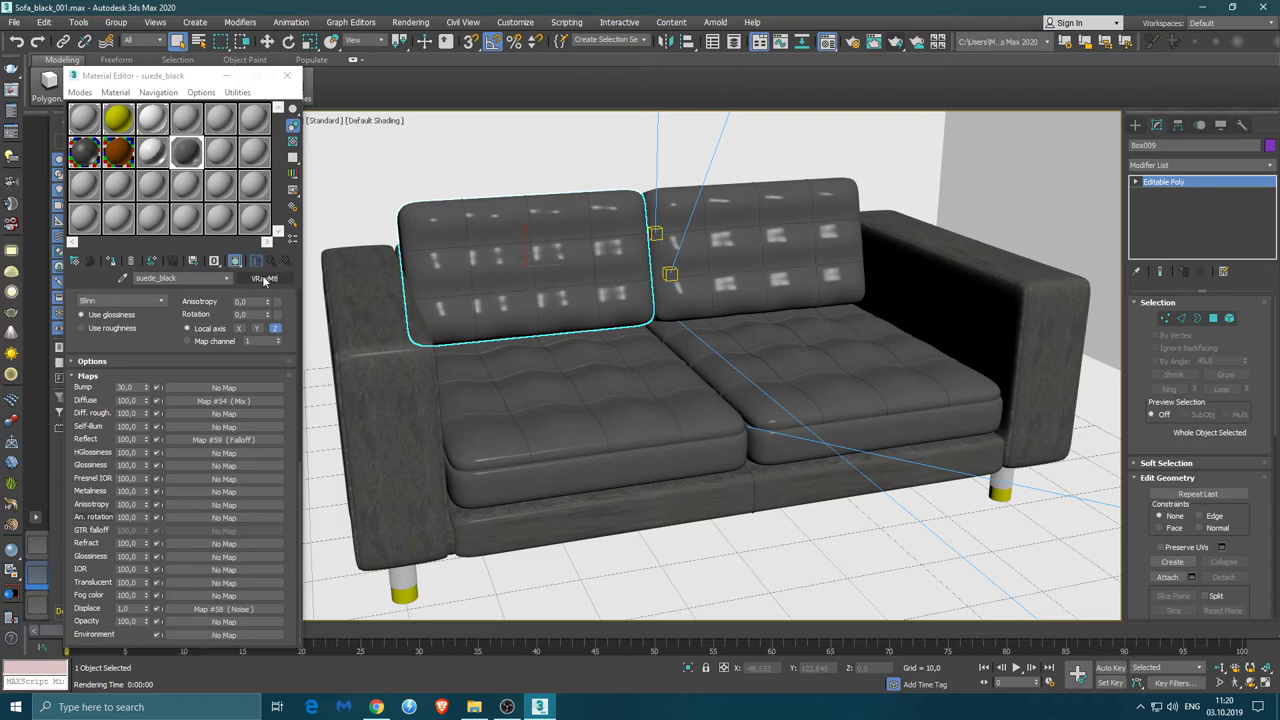
{"action": "left_click", "coordinate": [220, 170]}
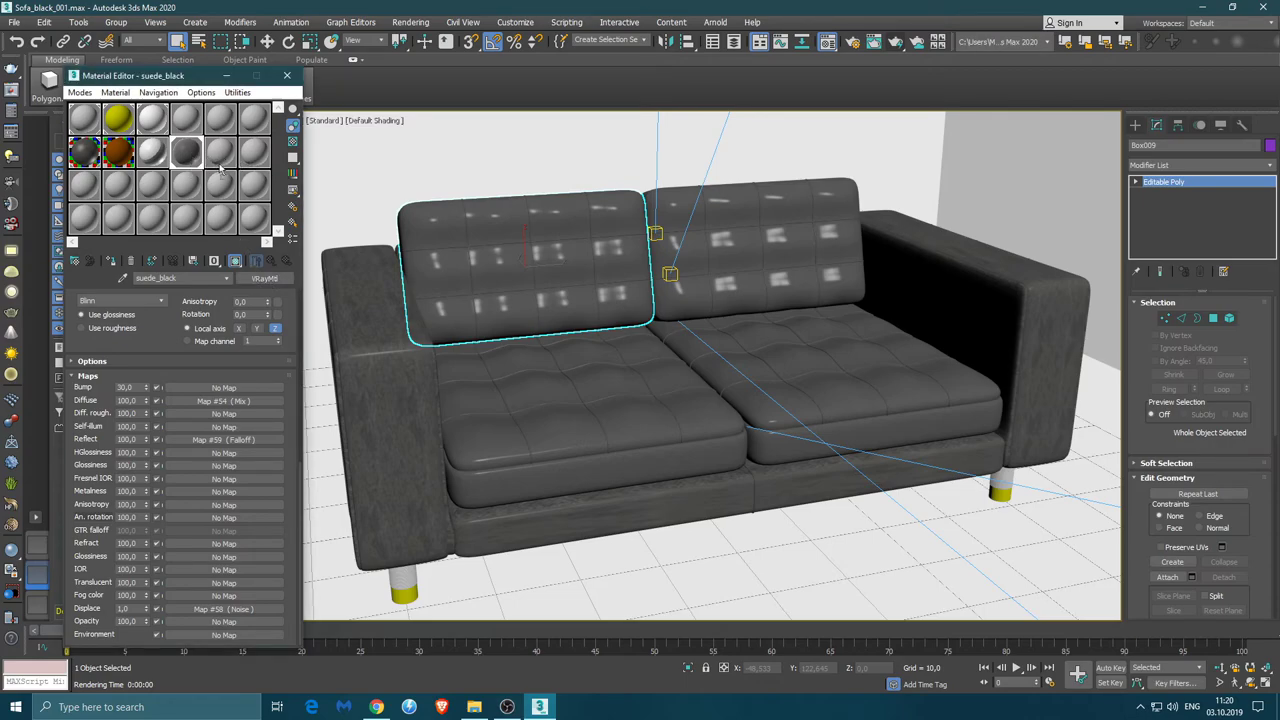
{"action": "left_click", "coordinate": [220, 150]}
Copy suede_black to a new slot with black reflection and assign it to the left backrest as suede_black 2
{"action": "left_click_drag", "start_coordinate": [185, 150], "coordinate": [222, 152]}
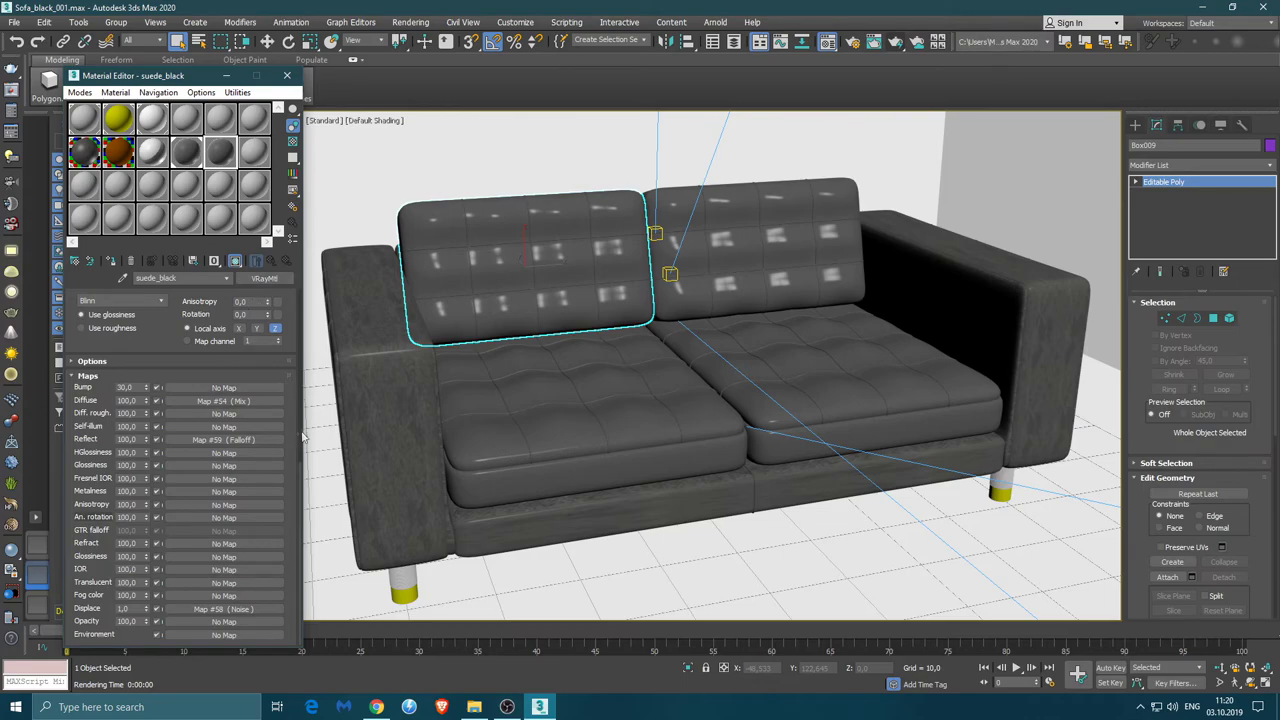
{"action": "left_click_drag", "start_coordinate": [303, 472], "coordinate": [296, 298]}
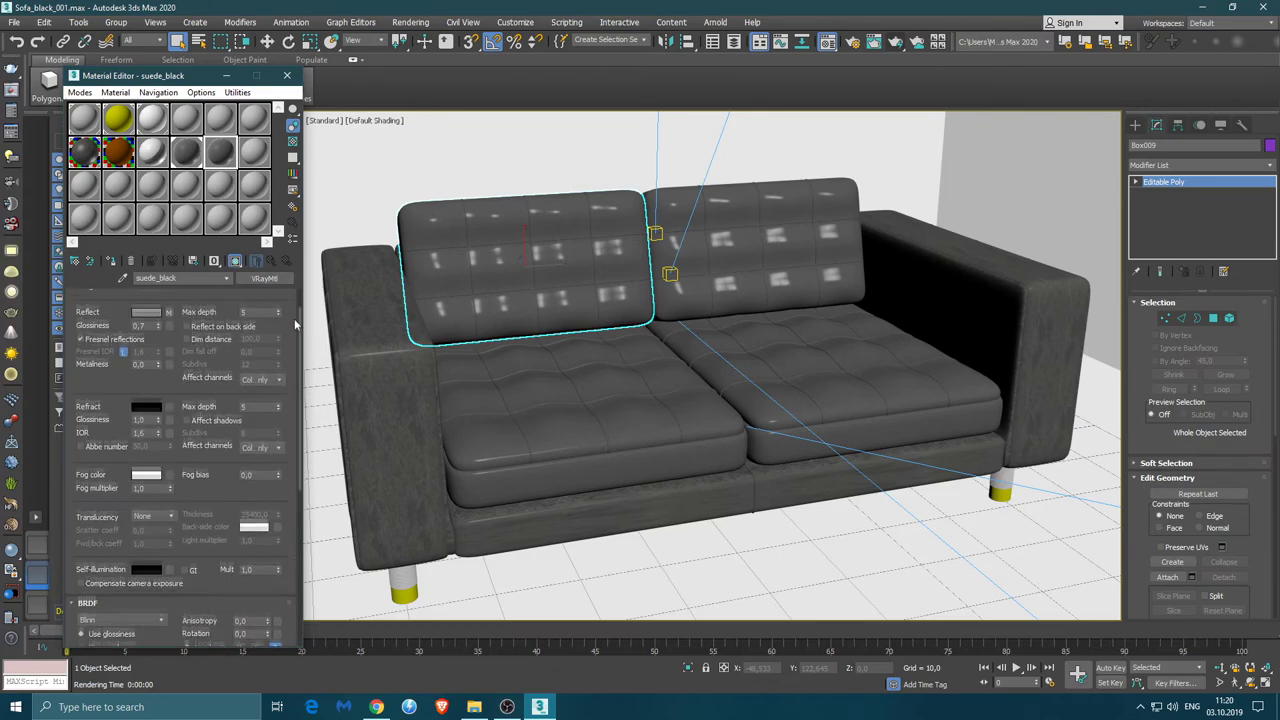
{"action": "left_click", "coordinate": [152, 349]}
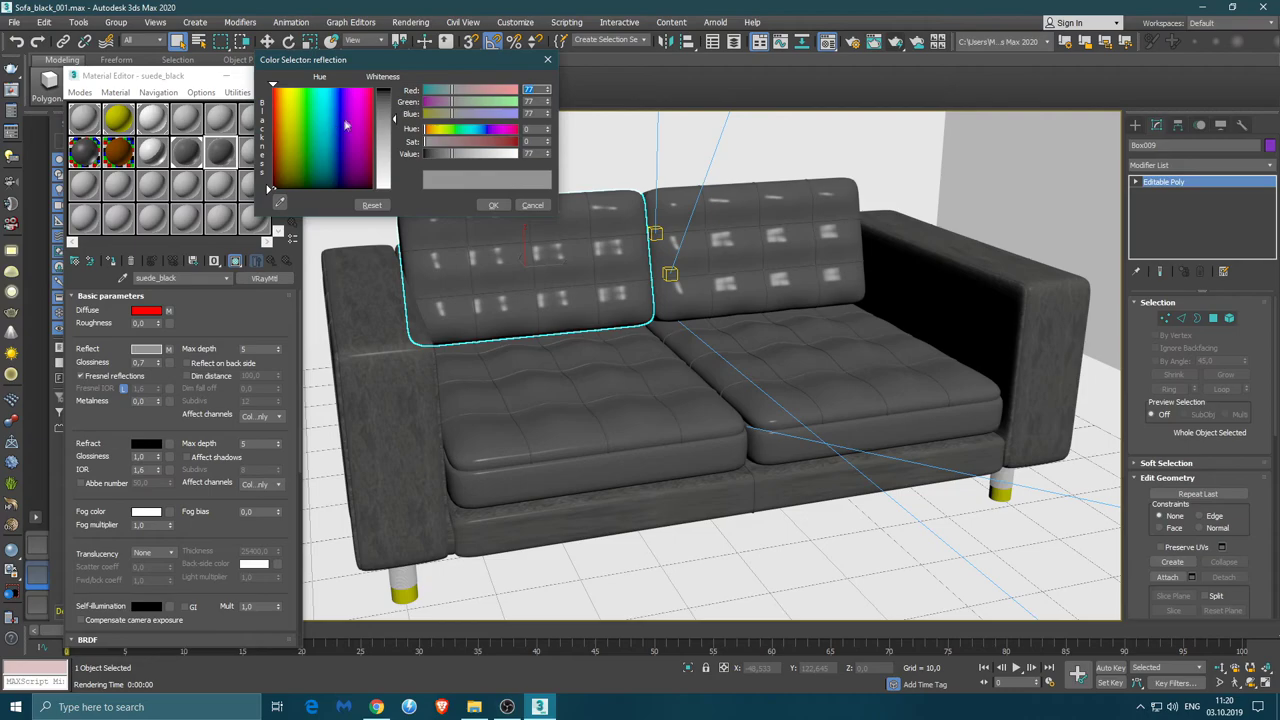
{"action": "left_click_drag", "start_coordinate": [395, 120], "coordinate": [395, 89]}
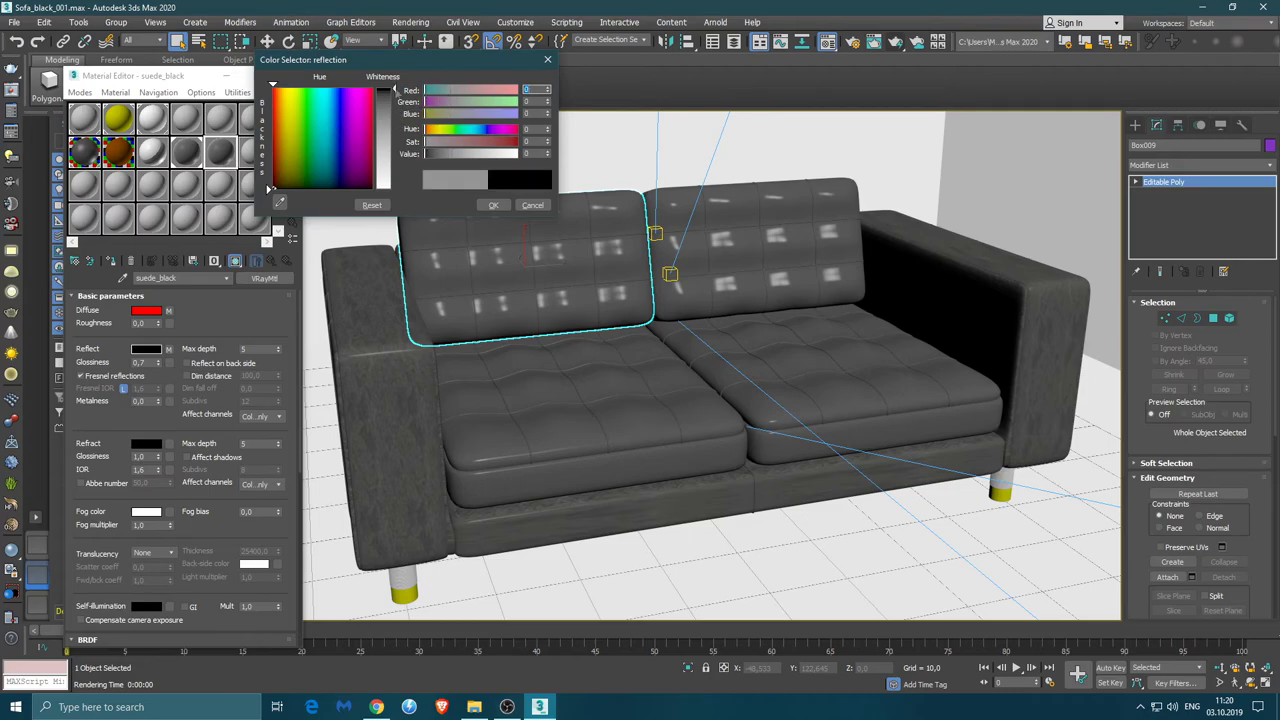
{"action": "left_click", "coordinate": [493, 205]}
{"action": "left_click_drag", "start_coordinate": [222, 155], "coordinate": [449, 256]}
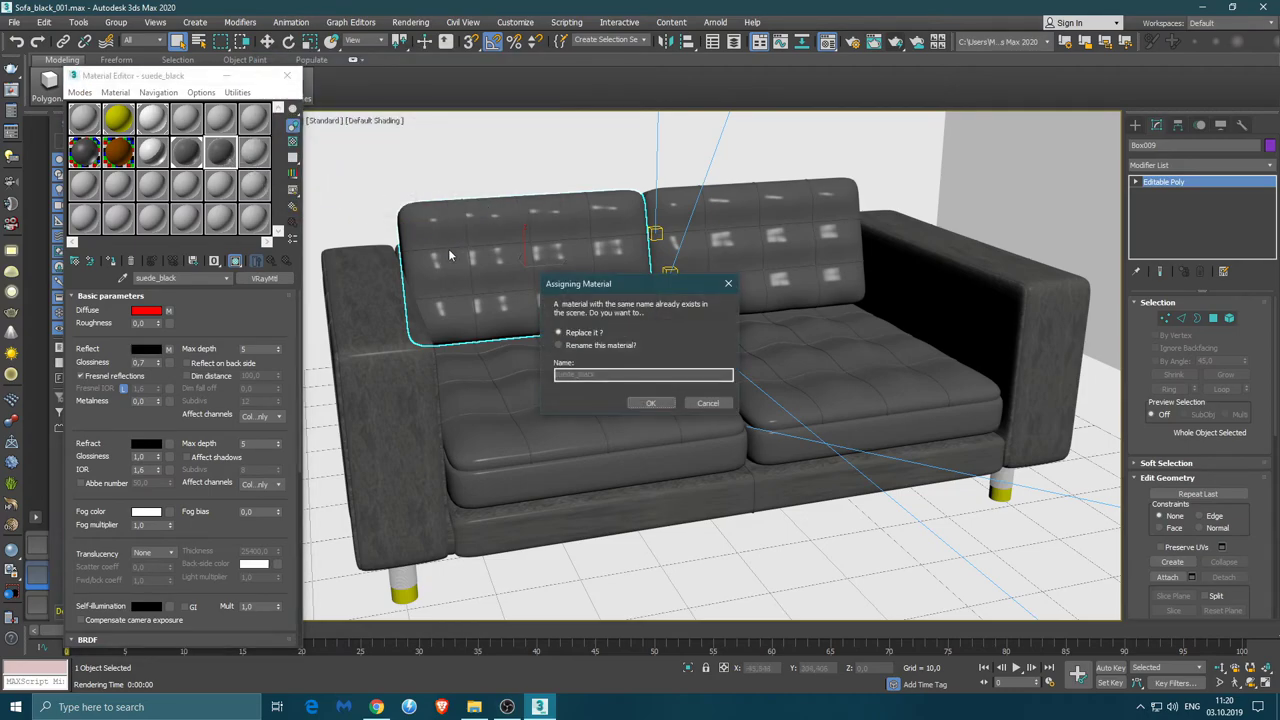
{"action": "left_click", "coordinate": [648, 403]}
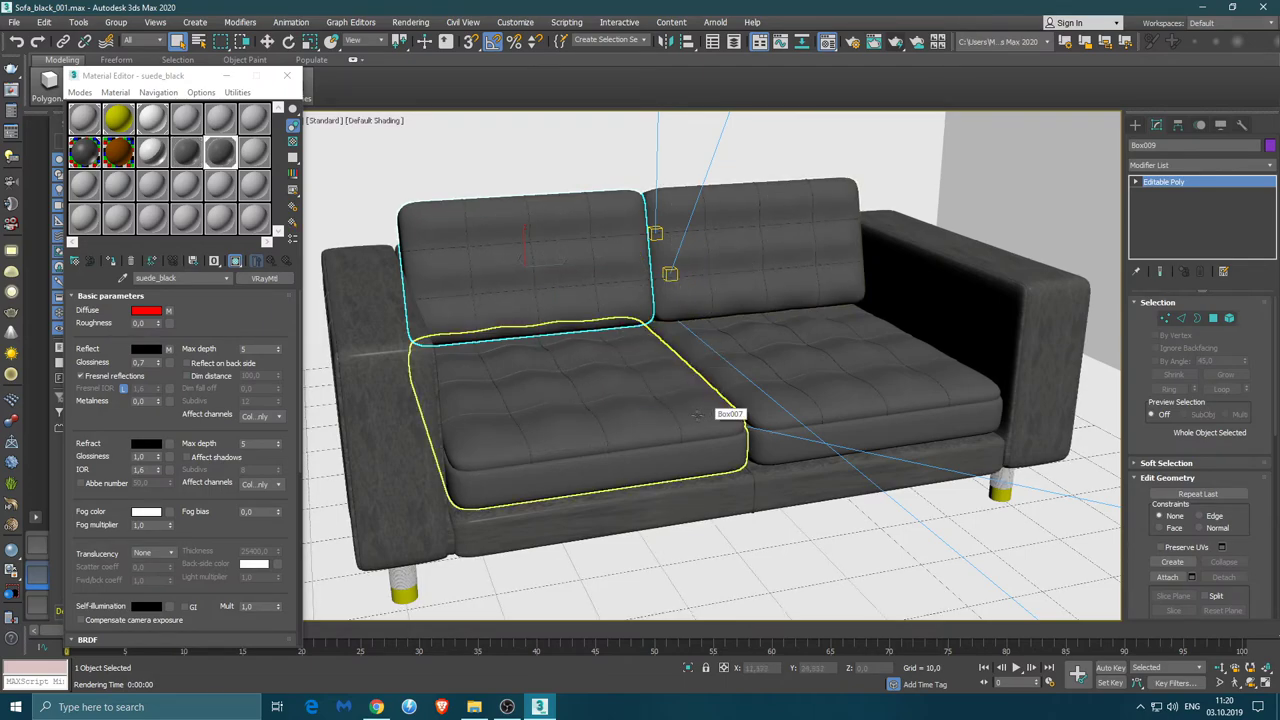
Switch back to the suede_black material and select both seat cushions
{"action": "left_click", "coordinate": [189, 157]}
{"action": "scroll", "coordinate": [189, 157], "scroll_direction": "down", "scroll_amount": 5}
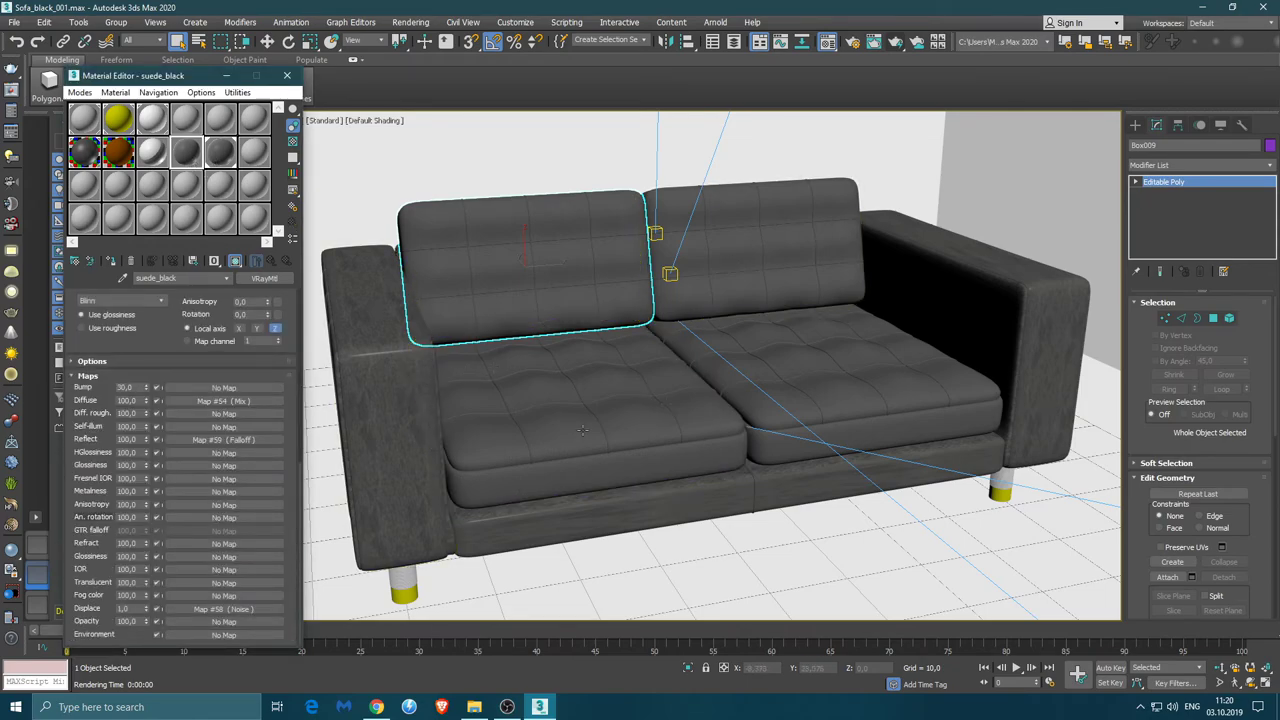
{"action": "left_click_drag", "start_coordinate": [300, 470], "coordinate": [301, 276]}
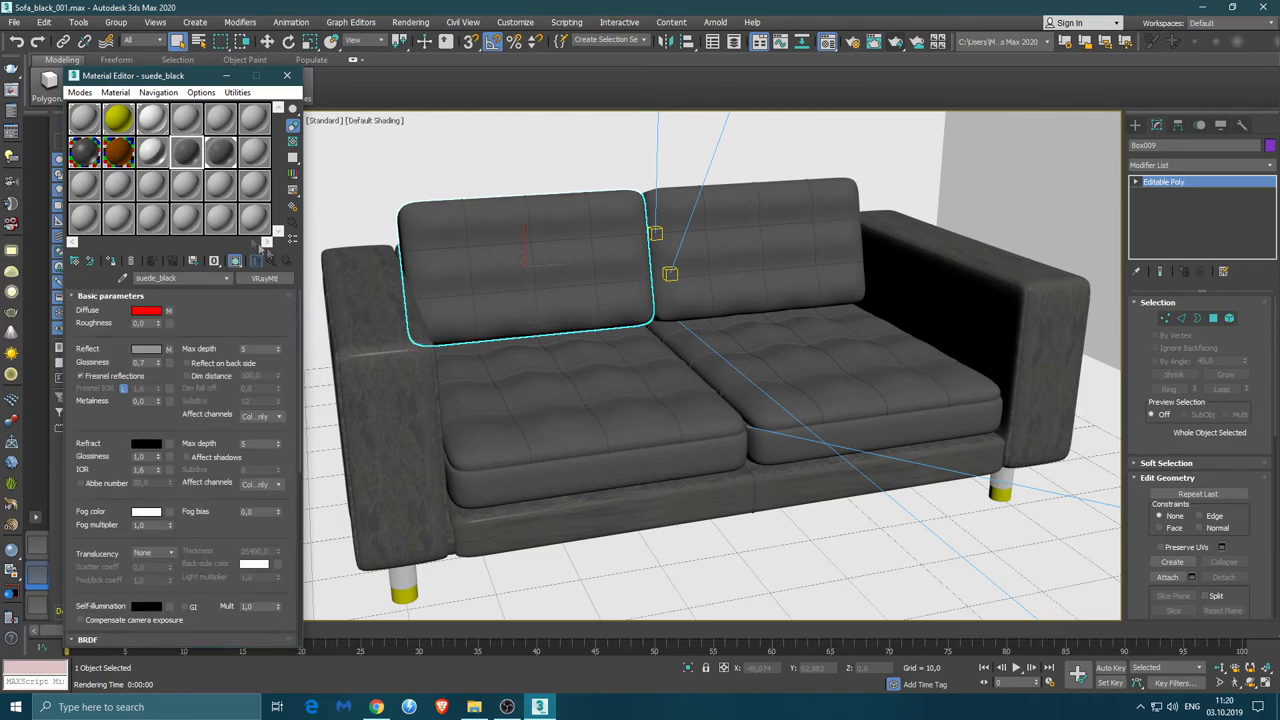
{"action": "key", "text": "F3"}
{"action": "key", "text": "F3"}
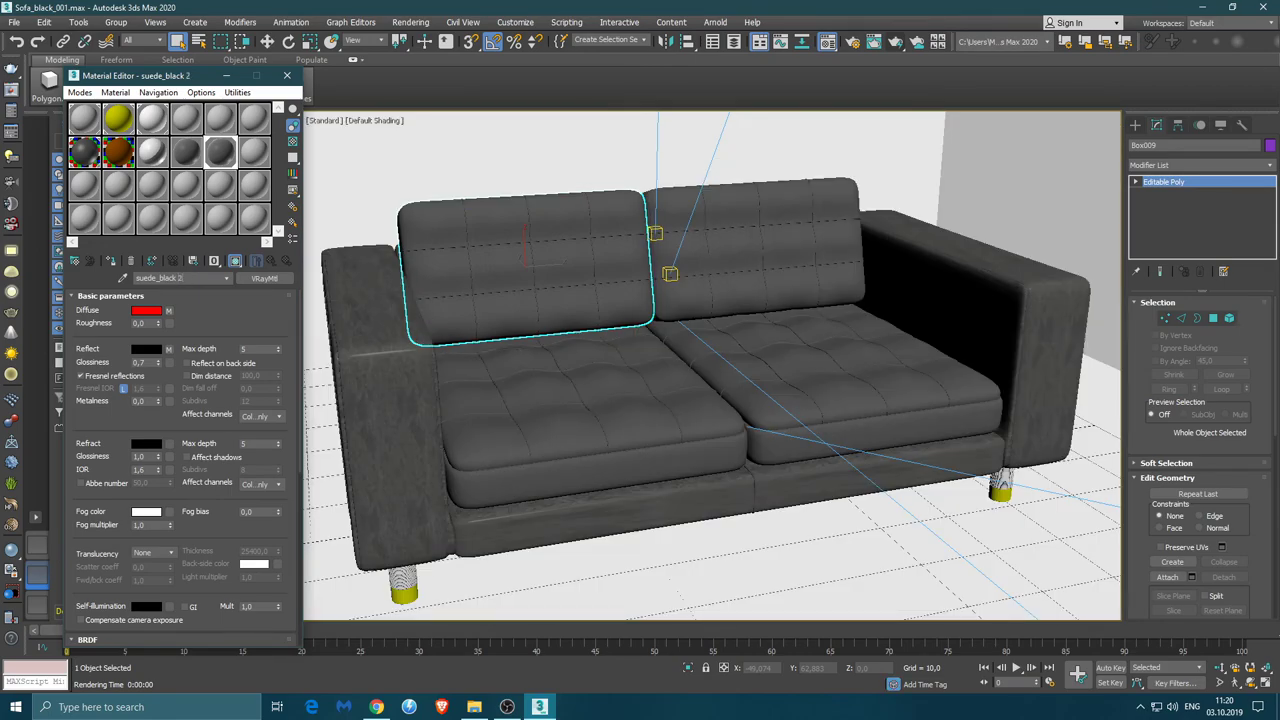
{"action": "left_click", "coordinate": [198, 155]}
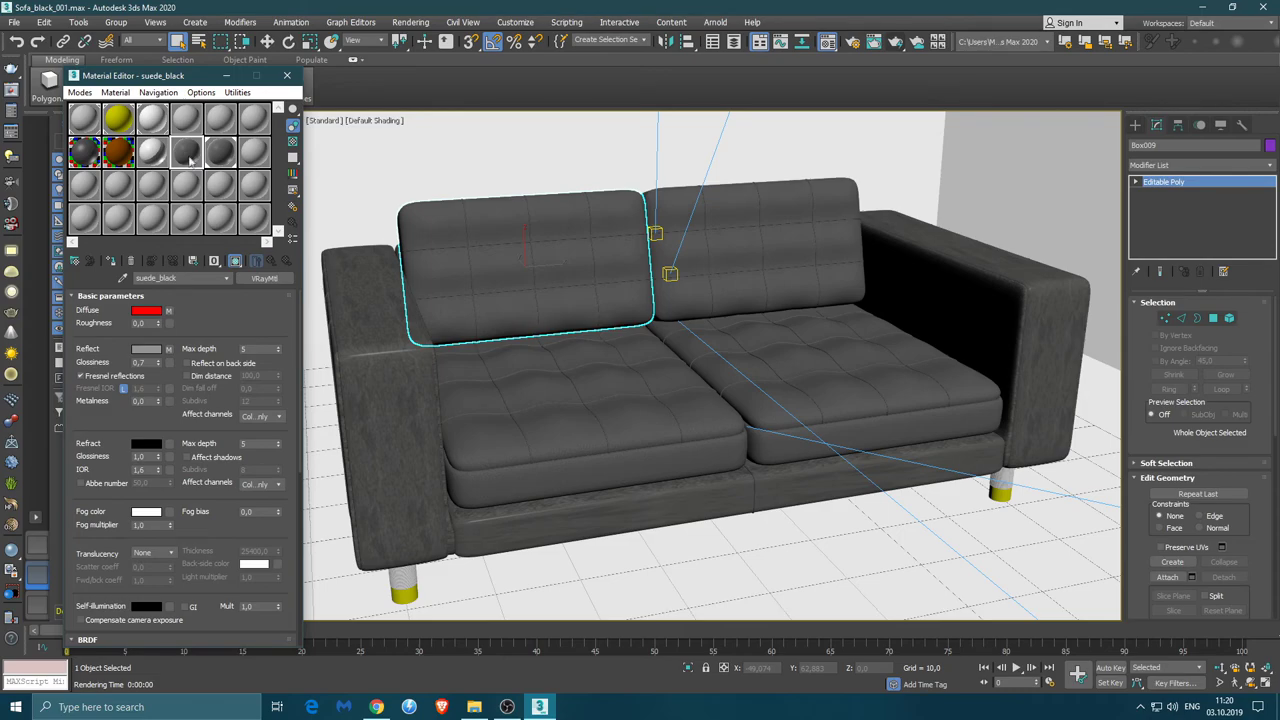
{"action": "left_click", "coordinate": [590, 410]}
{"action": "left_click", "coordinate": [745, 362], "text": "ctrl"}
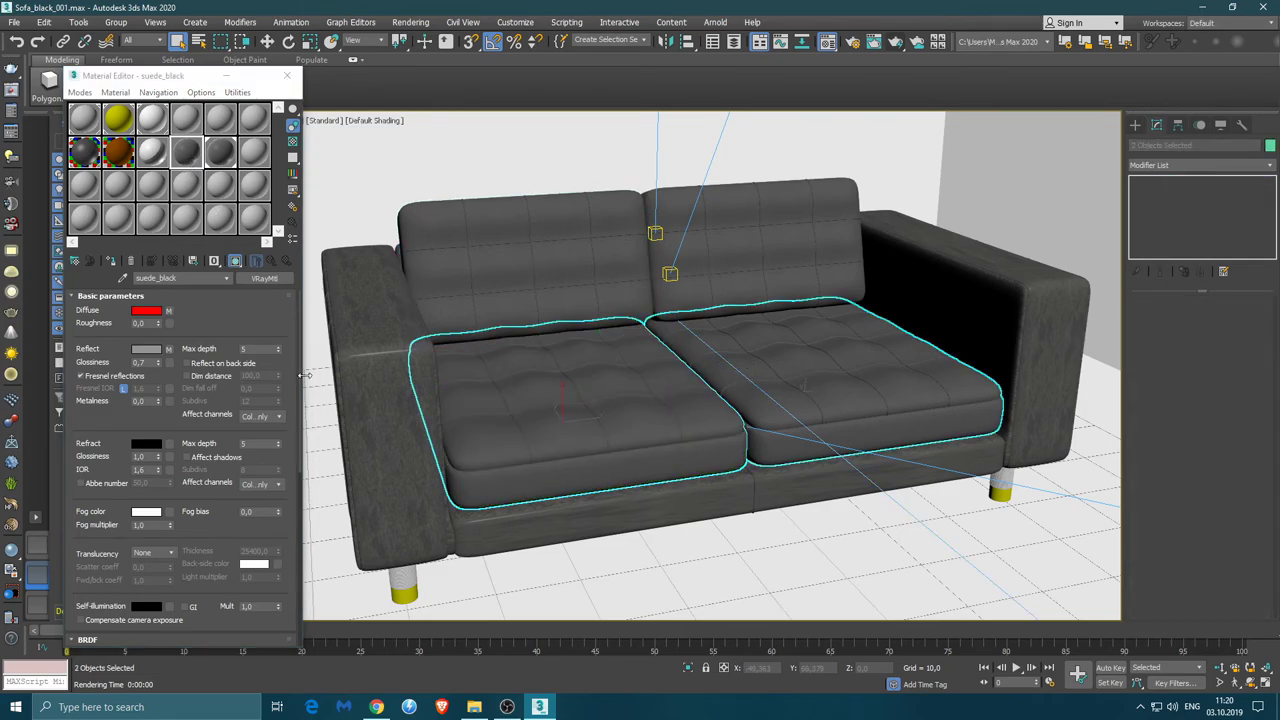
Assign suede_black to both seat cushions and suede_black 2 to both backrests
{"action": "left_click", "coordinate": [116, 261]}
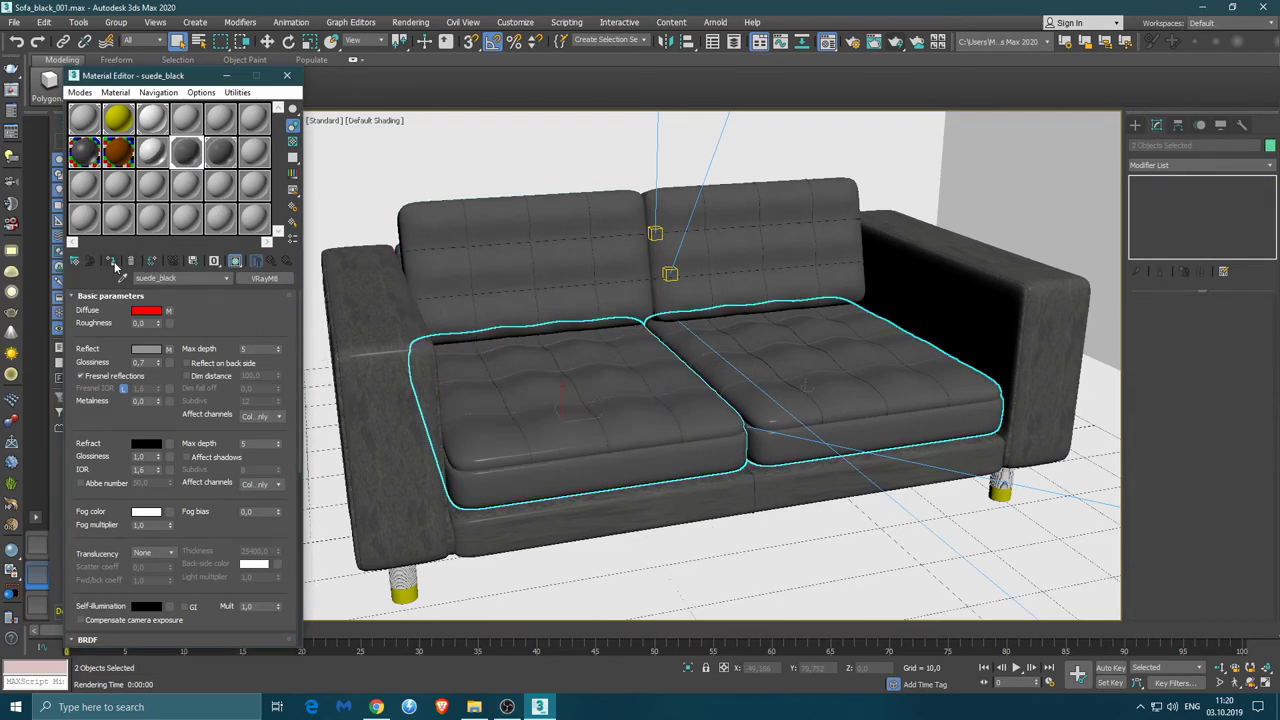
{"action": "left_click", "coordinate": [220, 152]}
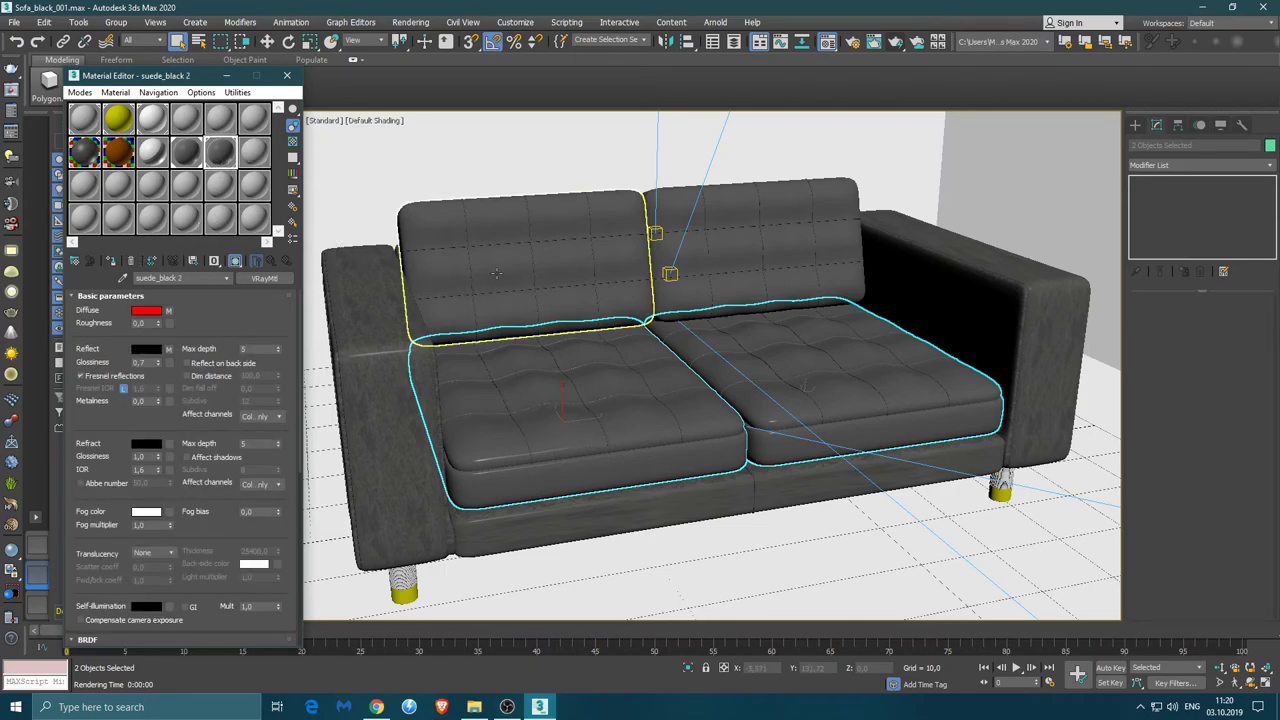
{"action": "left_click", "coordinate": [560, 265]}
{"action": "left_click", "coordinate": [744, 258], "text": "ctrl"}
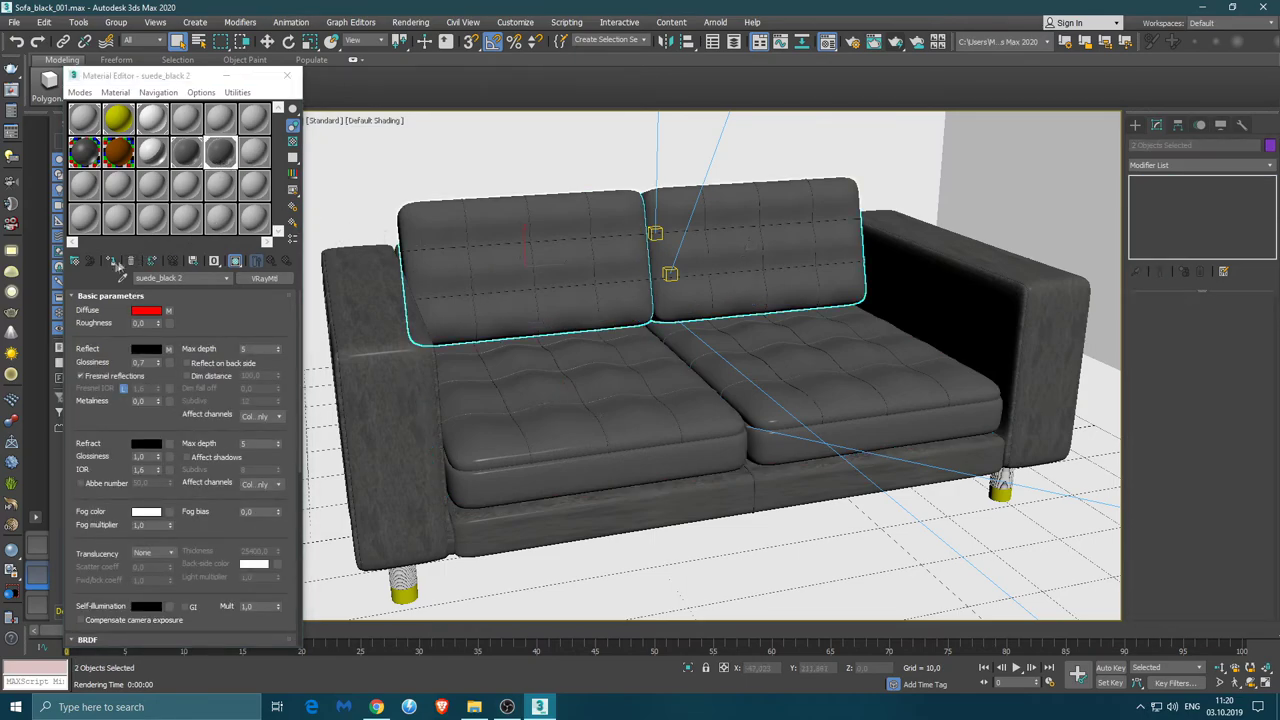
{"action": "left_click", "coordinate": [116, 261]}
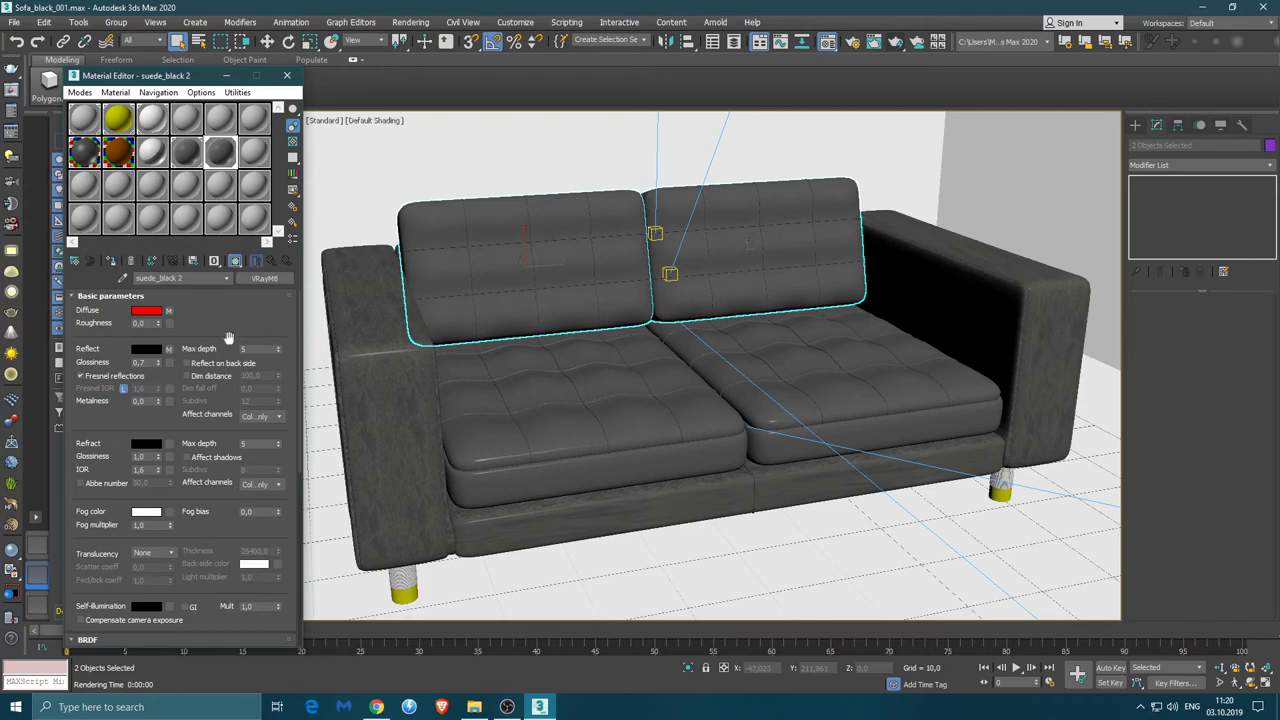
Set suede_black 2's reflection colour to dark grey 20,20,20 and close the Material Editor
{"action": "left_click", "coordinate": [157, 352]}
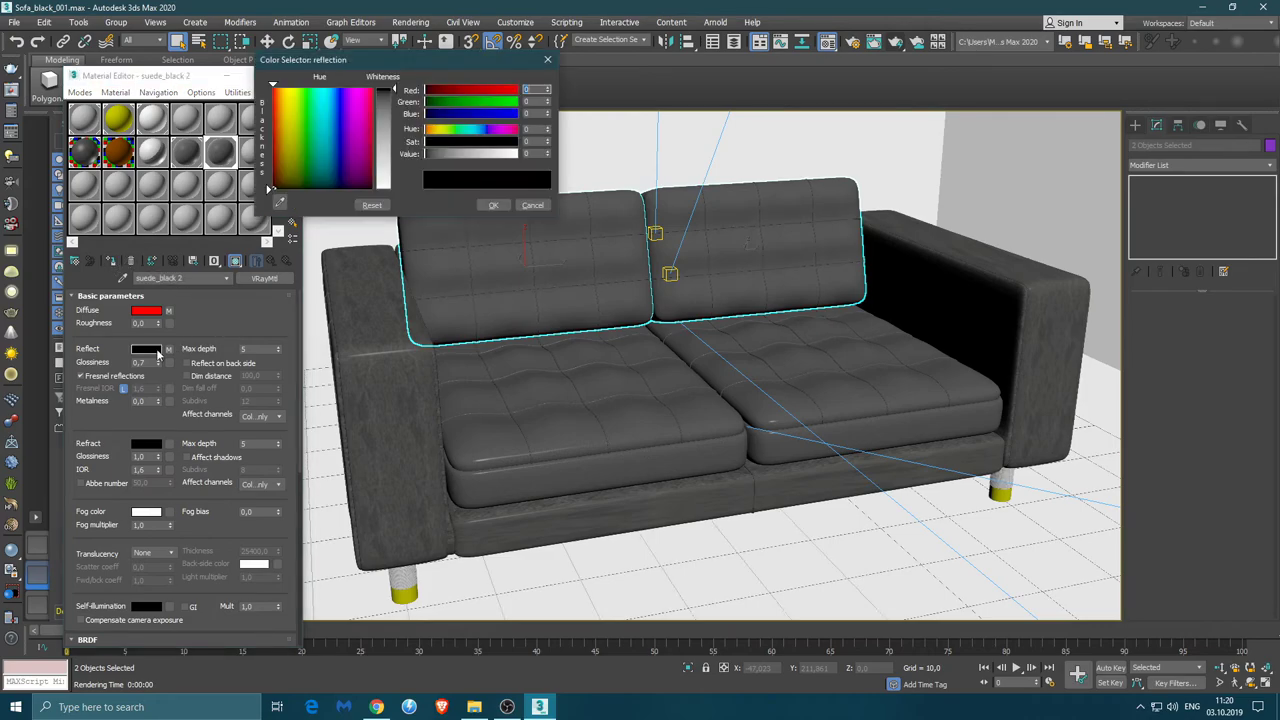
{"action": "left_click_drag", "start_coordinate": [394, 103], "coordinate": [390, 99]}
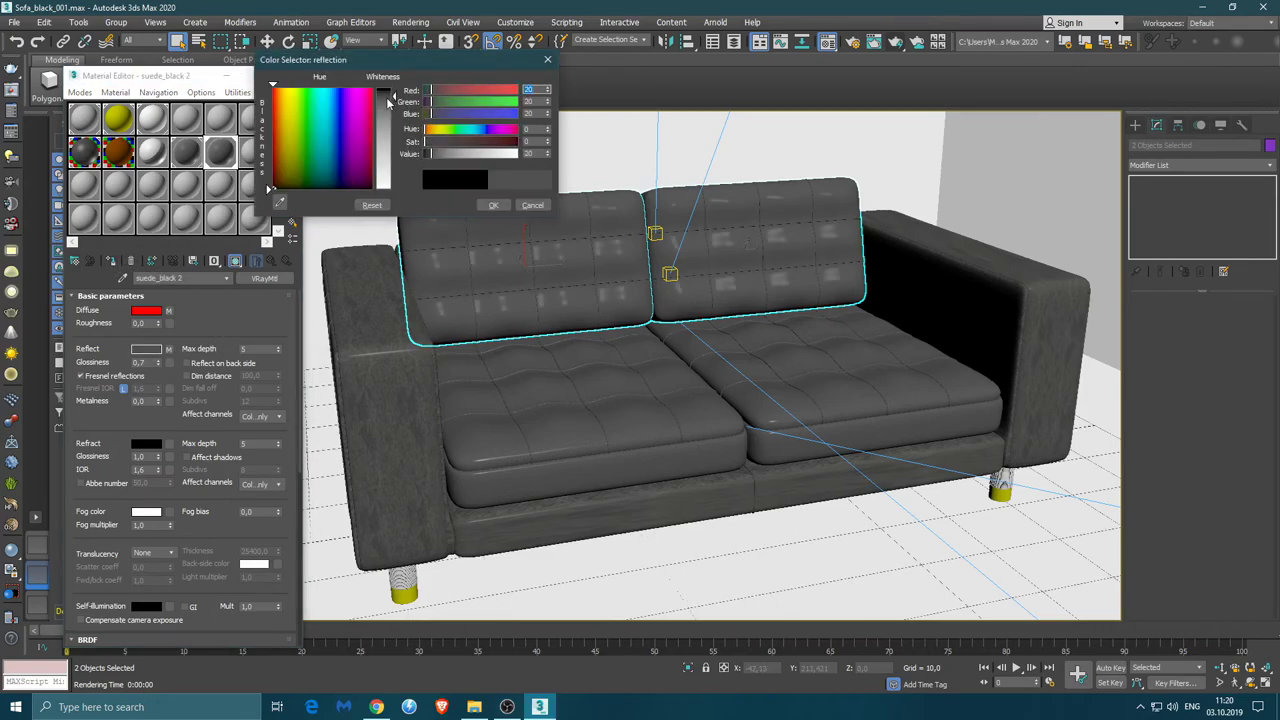
{"action": "left_click", "coordinate": [493, 205]}
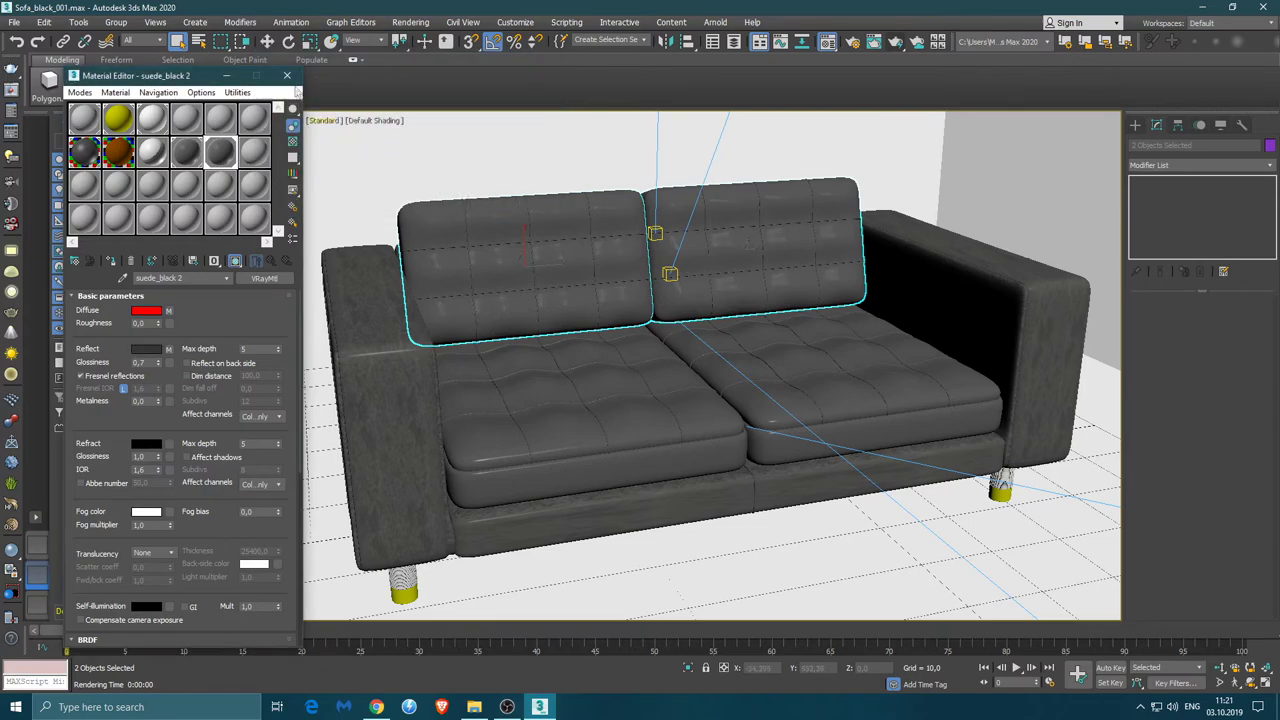
{"action": "left_click", "coordinate": [287, 75]}
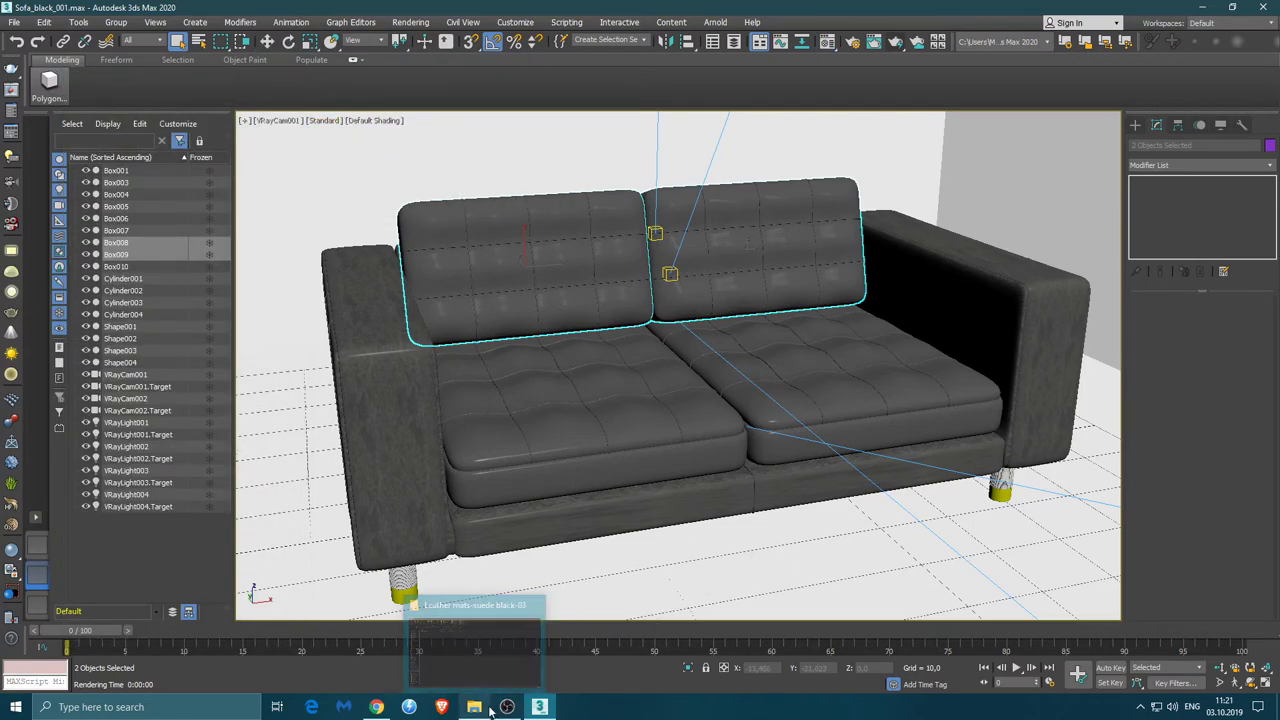
Re-render the backrest corner from the camera and reopen suede_black in the Material Editor
{"action": "left_click", "coordinate": [895, 42]}
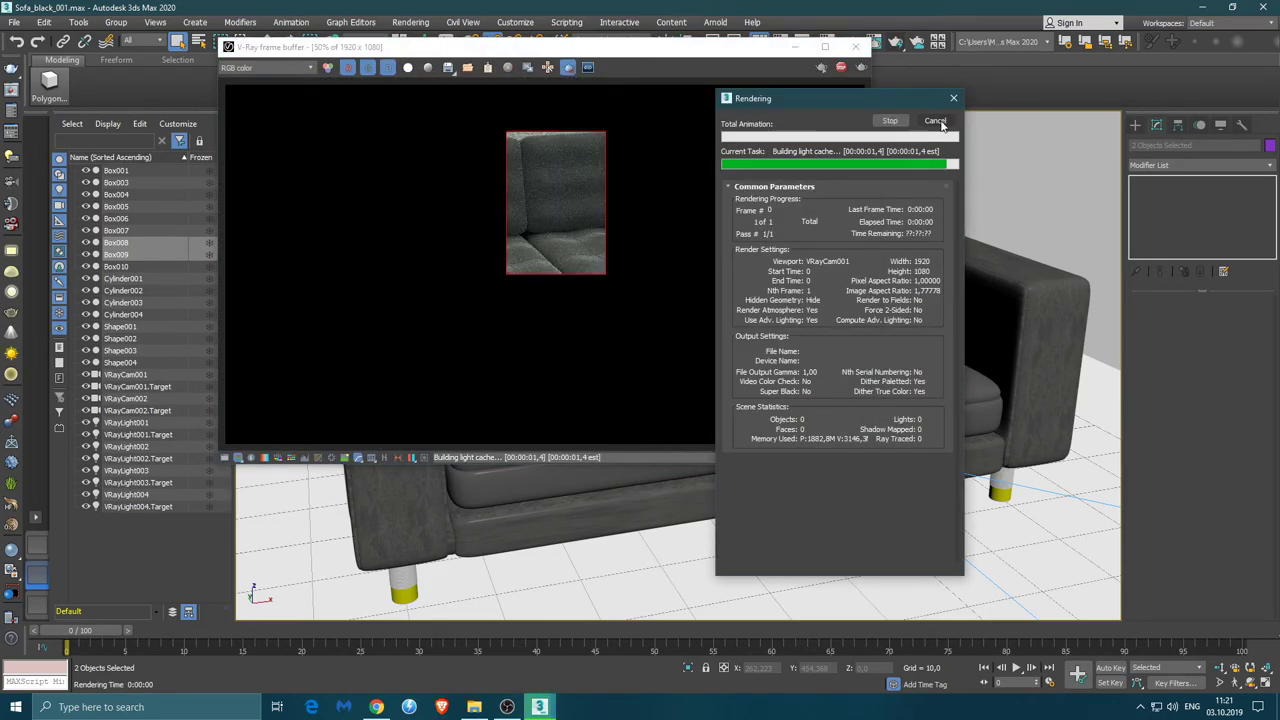
{"action": "left_click", "coordinate": [821, 68]}
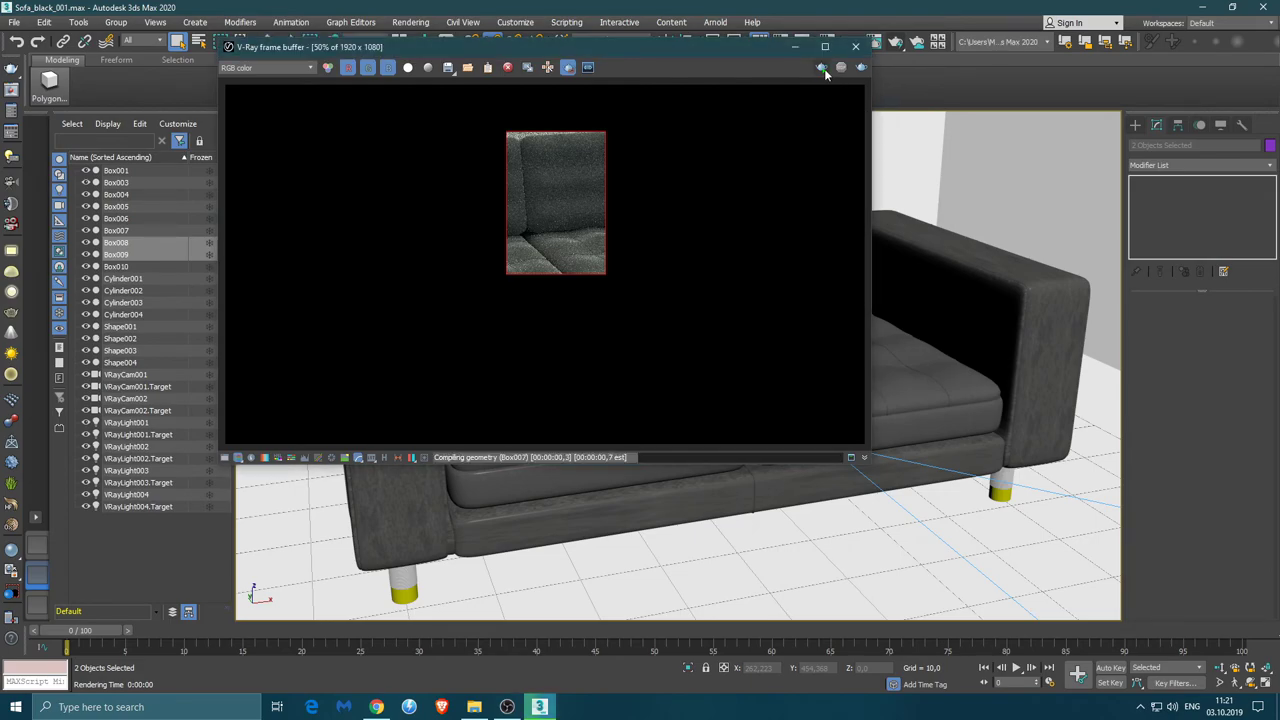
{"action": "scroll", "coordinate": [552, 235], "scroll_direction": "up", "scroll_amount": 3}
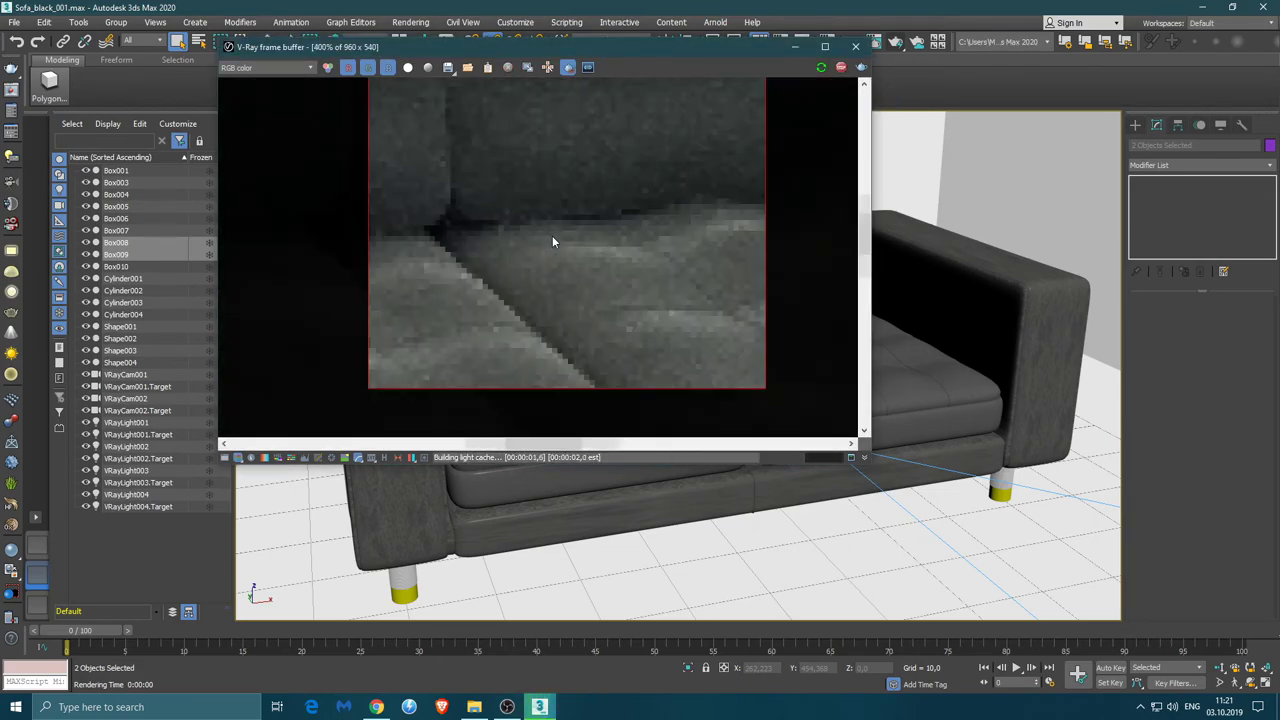
{"action": "scroll", "coordinate": [545, 199], "scroll_direction": "down", "scroll_amount": 1}
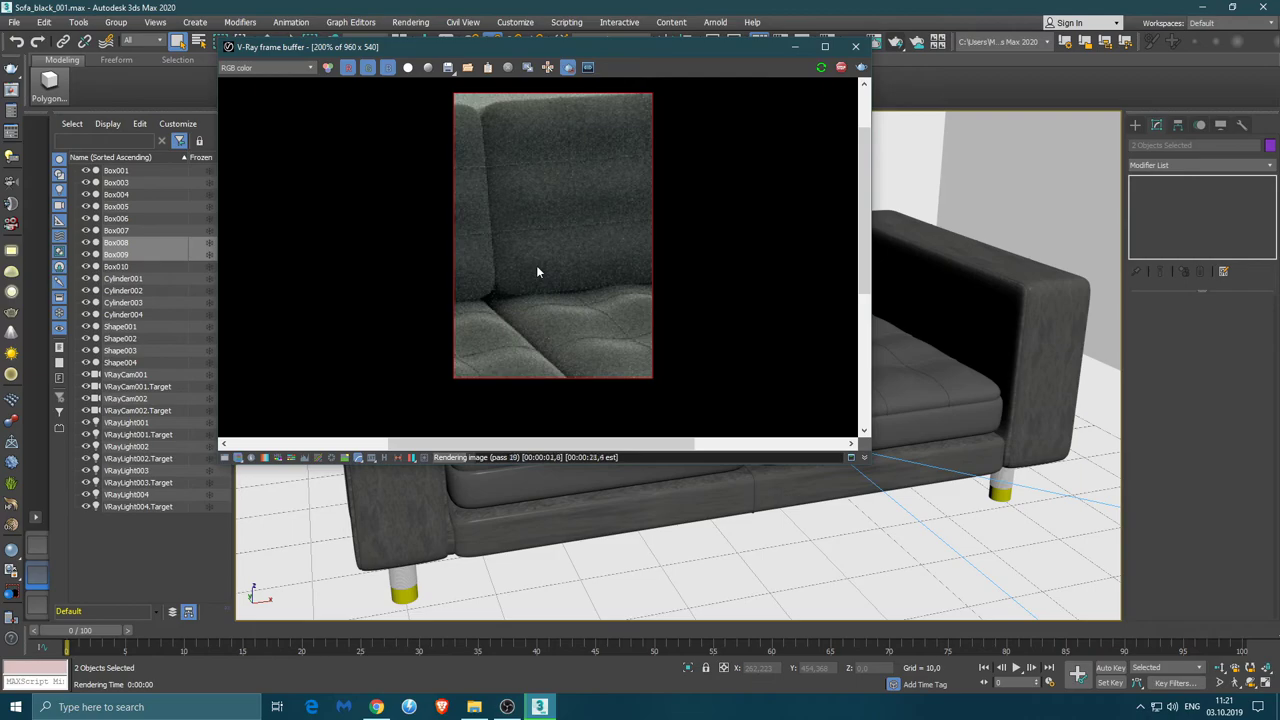
{"action": "left_click_drag", "start_coordinate": [738, 57], "coordinate": [853, 171]}
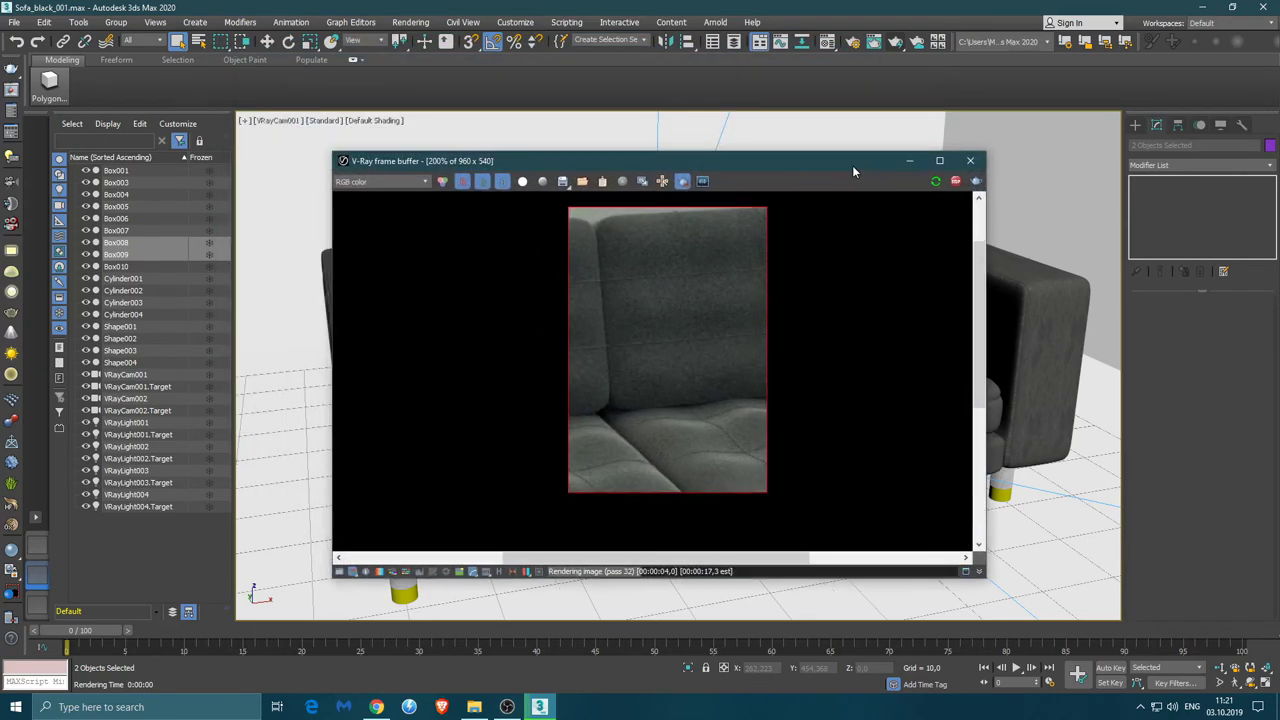
{"action": "left_click", "coordinate": [827, 42]}
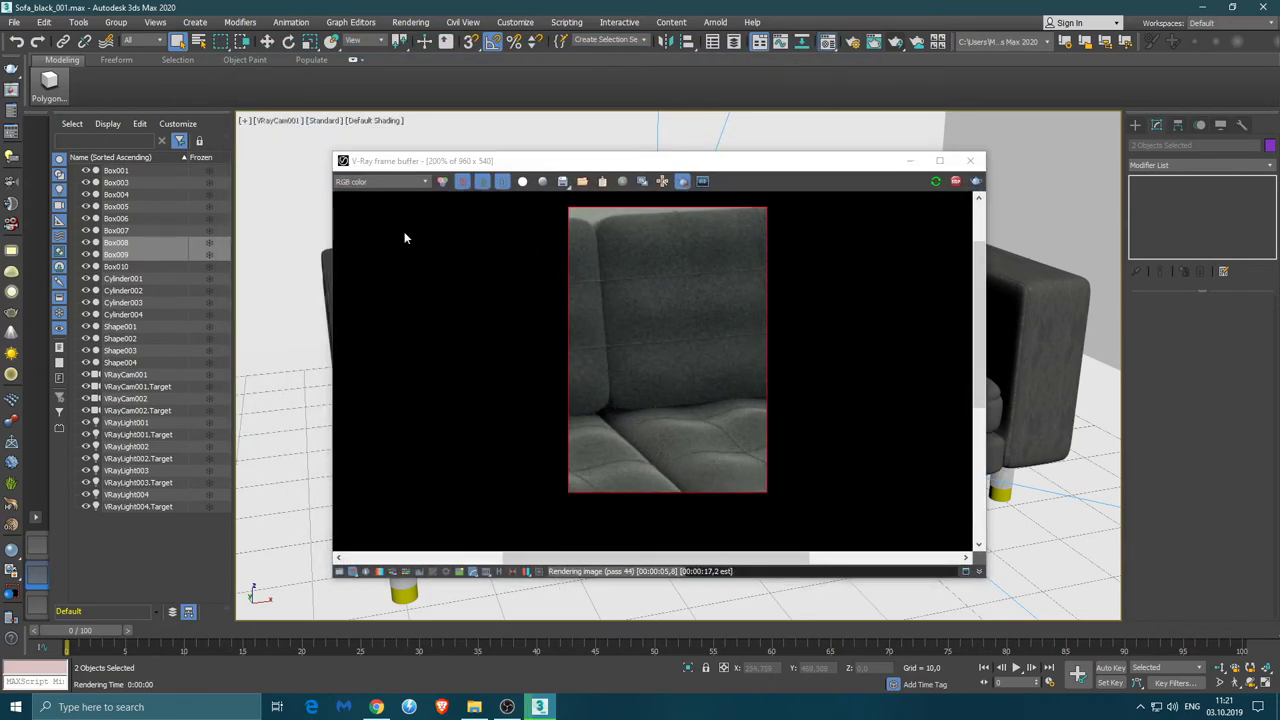
{"action": "left_click", "coordinate": [186, 158]}
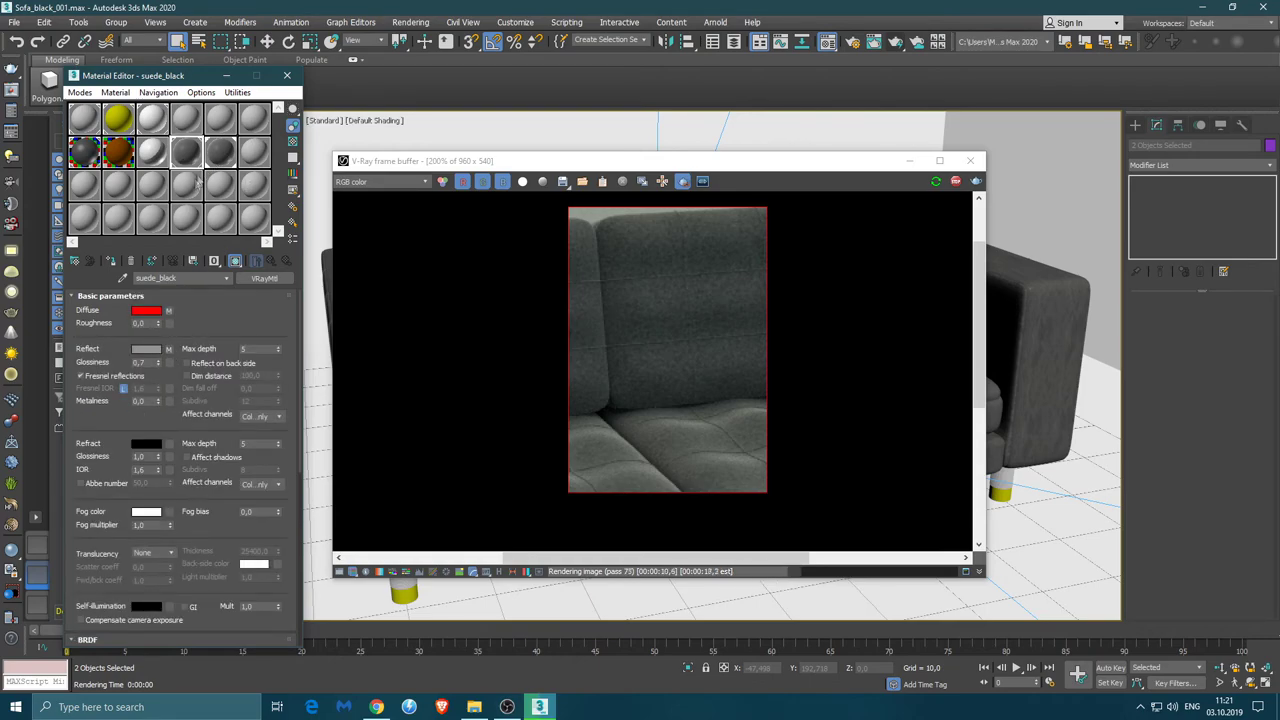
Set the suede_black material's reflection colour to black
{"action": "left_click", "coordinate": [150, 352]}
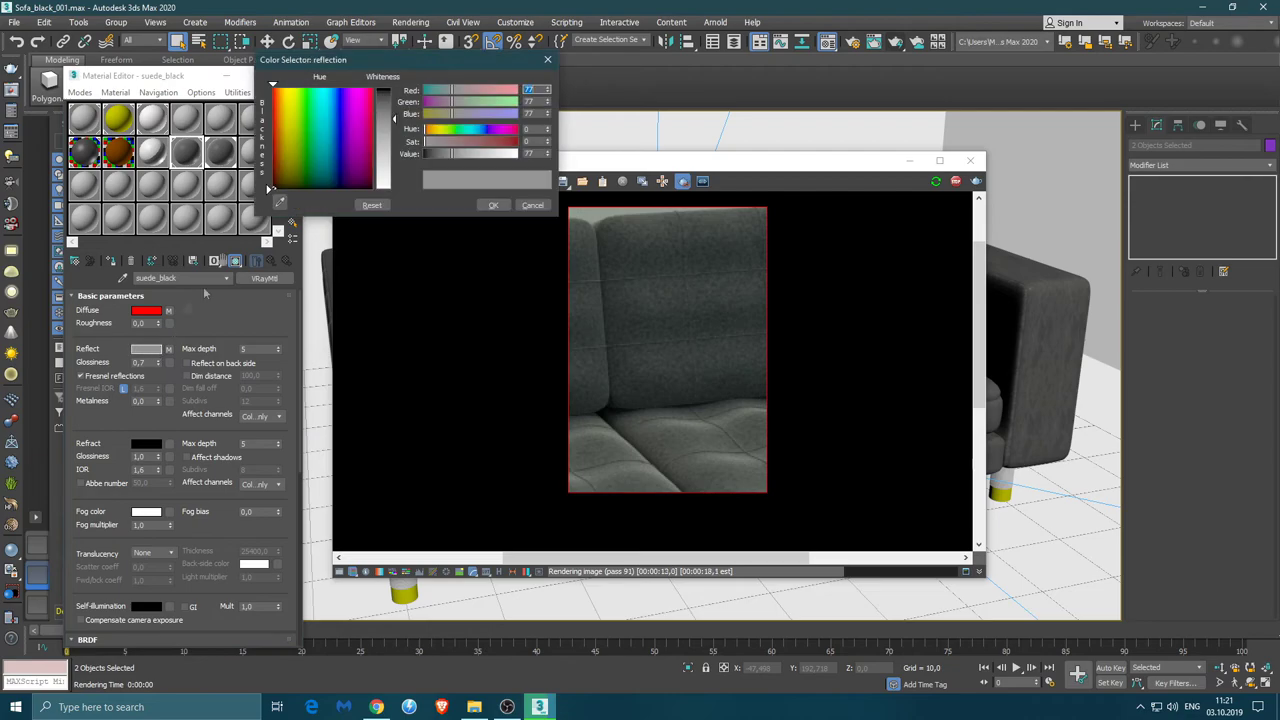
{"action": "left_click", "coordinate": [384, 133]}
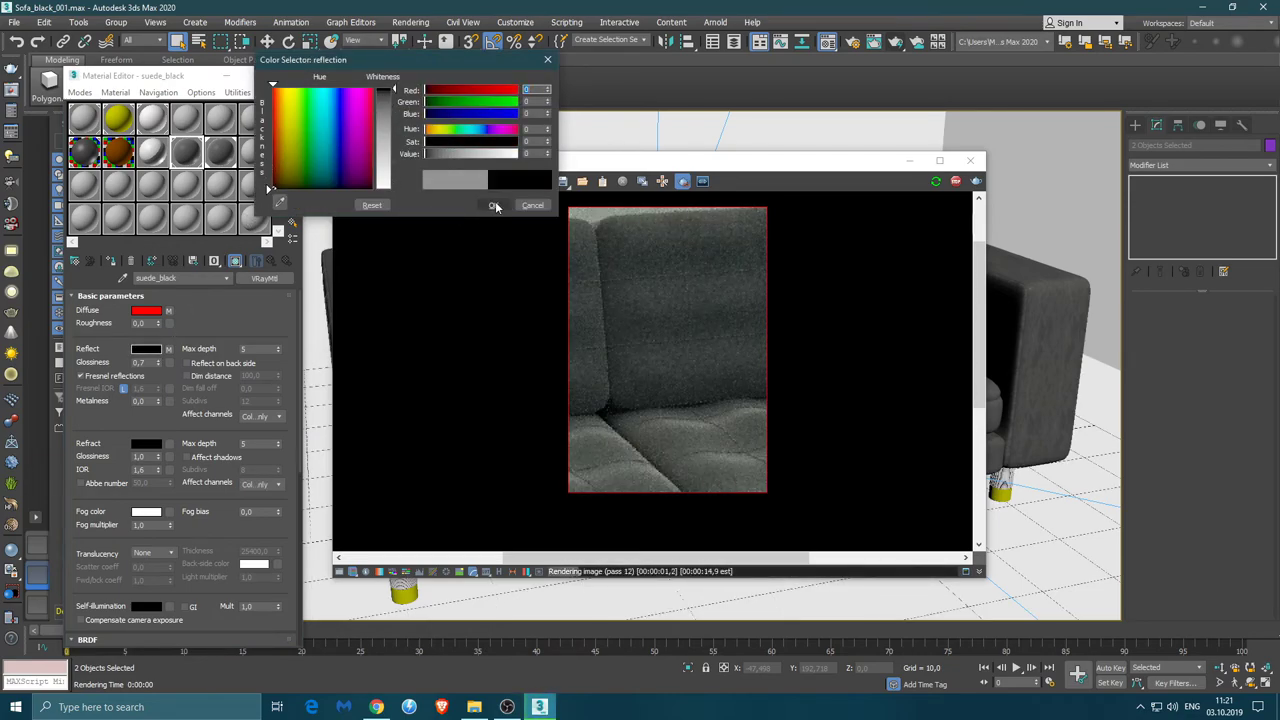
{"action": "left_click", "coordinate": [494, 205]}
Lower the suede_black Reflect map strength from 100 to 70, then close the Material Editor
{"action": "left_click_drag", "start_coordinate": [299, 300], "coordinate": [294, 504]}
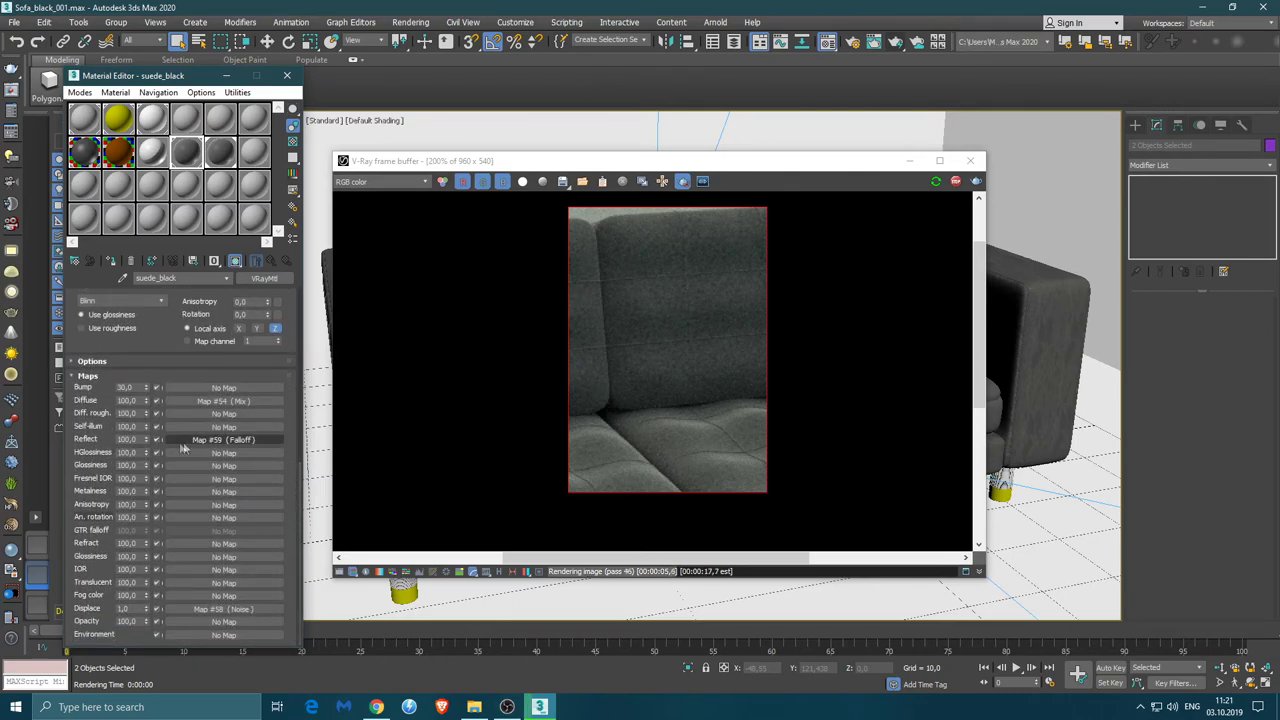
{"action": "left_click", "coordinate": [196, 440]}
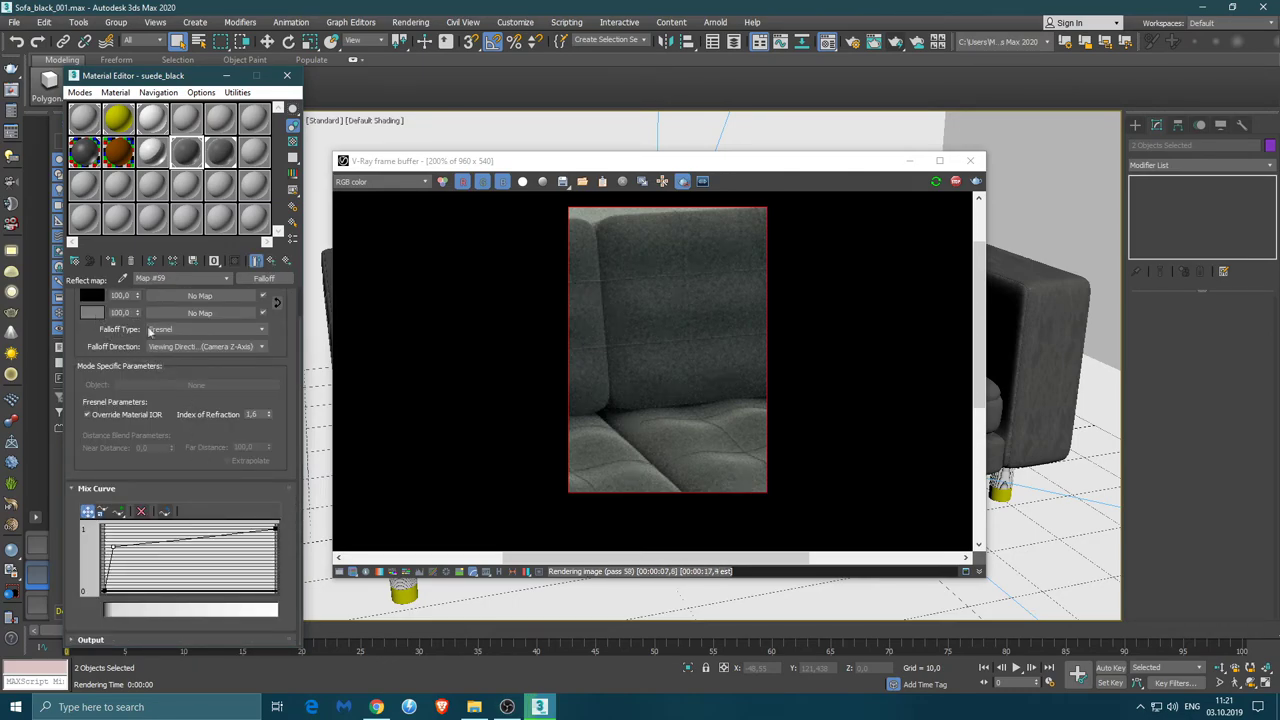
{"action": "left_click", "coordinate": [271, 261]}
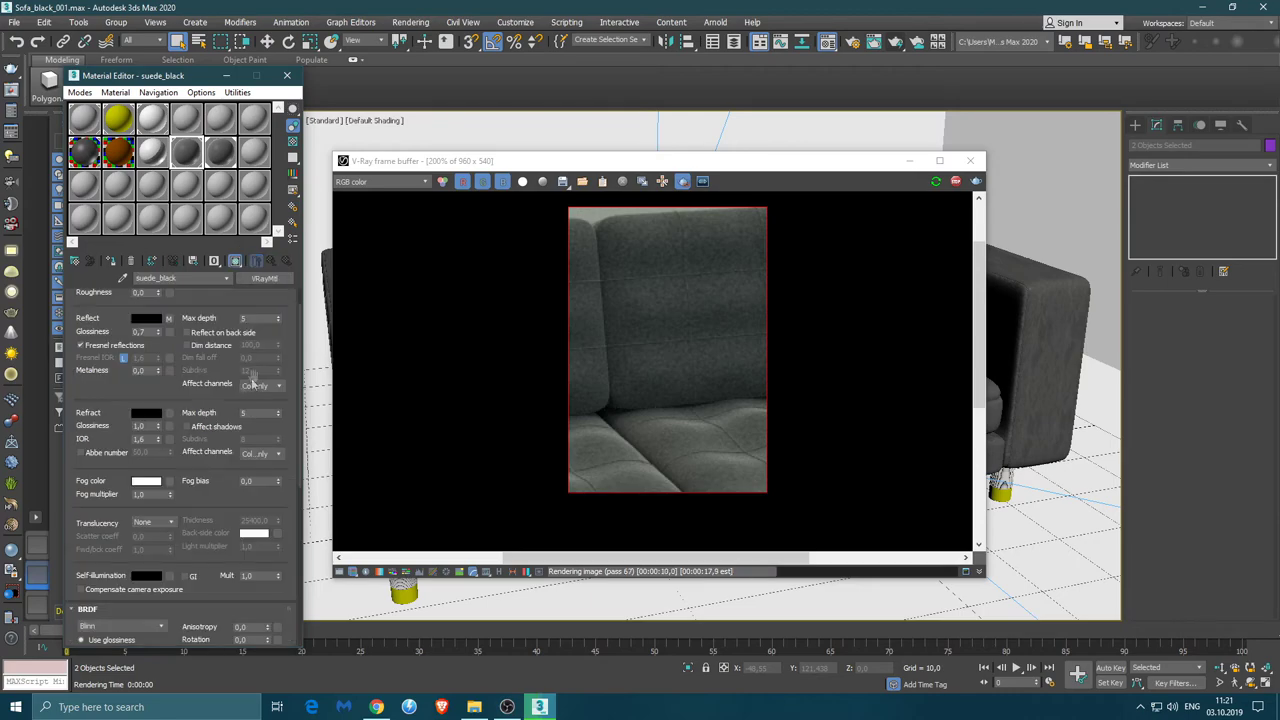
{"action": "left_click_drag", "start_coordinate": [302, 366], "coordinate": [293, 515]}
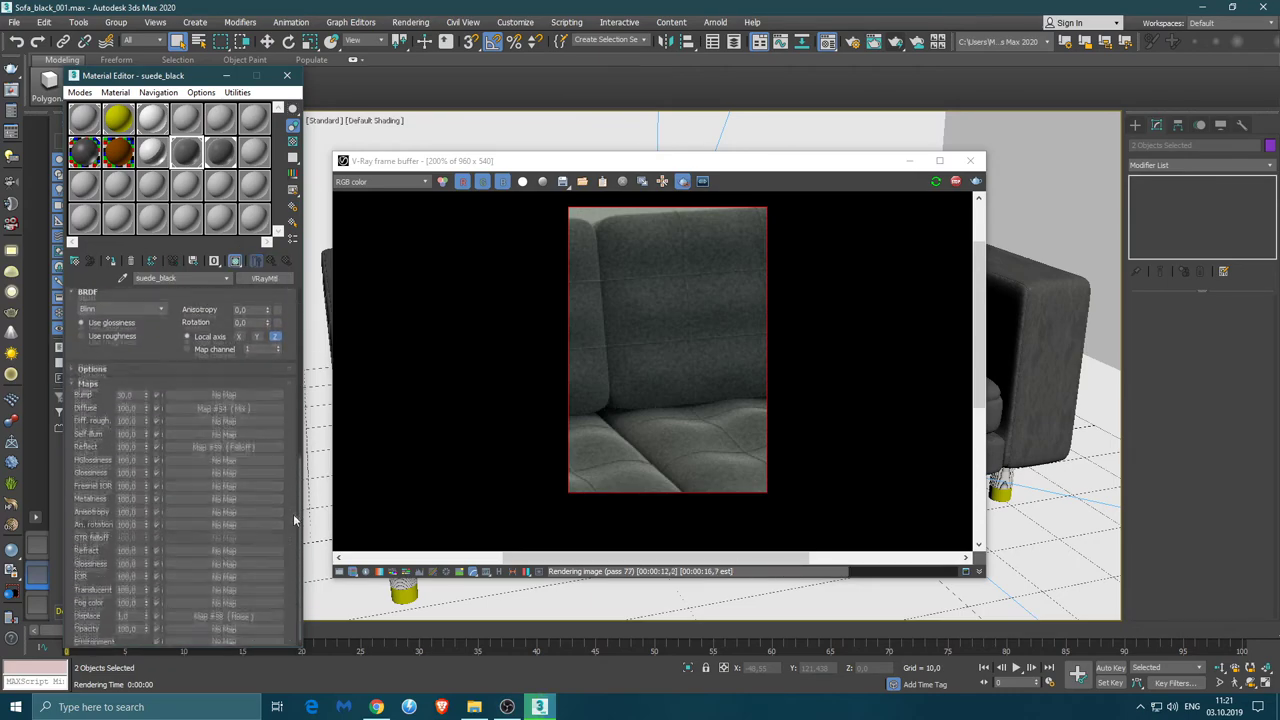
{"action": "left_click_drag", "start_coordinate": [146, 450], "coordinate": [148, 452]}
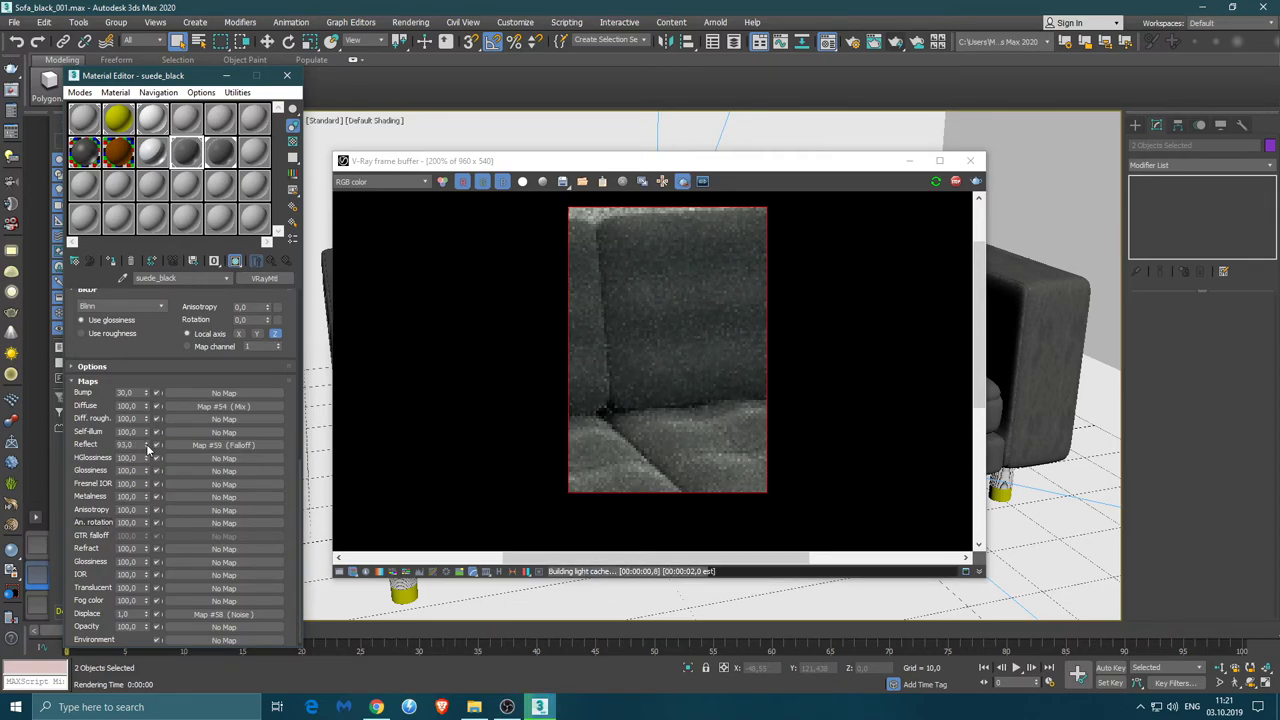
{"action": "left_click_drag", "start_coordinate": [147, 450], "coordinate": [148, 452]}
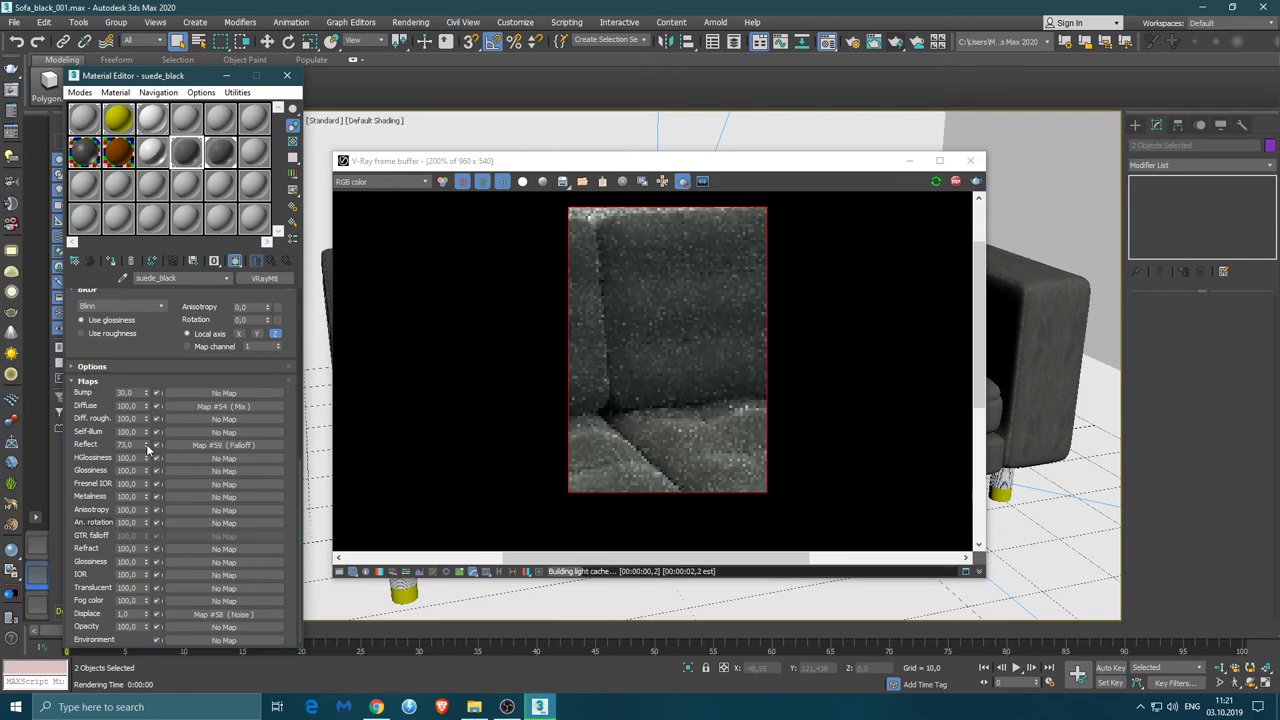
{"action": "left_click_drag", "start_coordinate": [147, 450], "coordinate": [148, 452]}
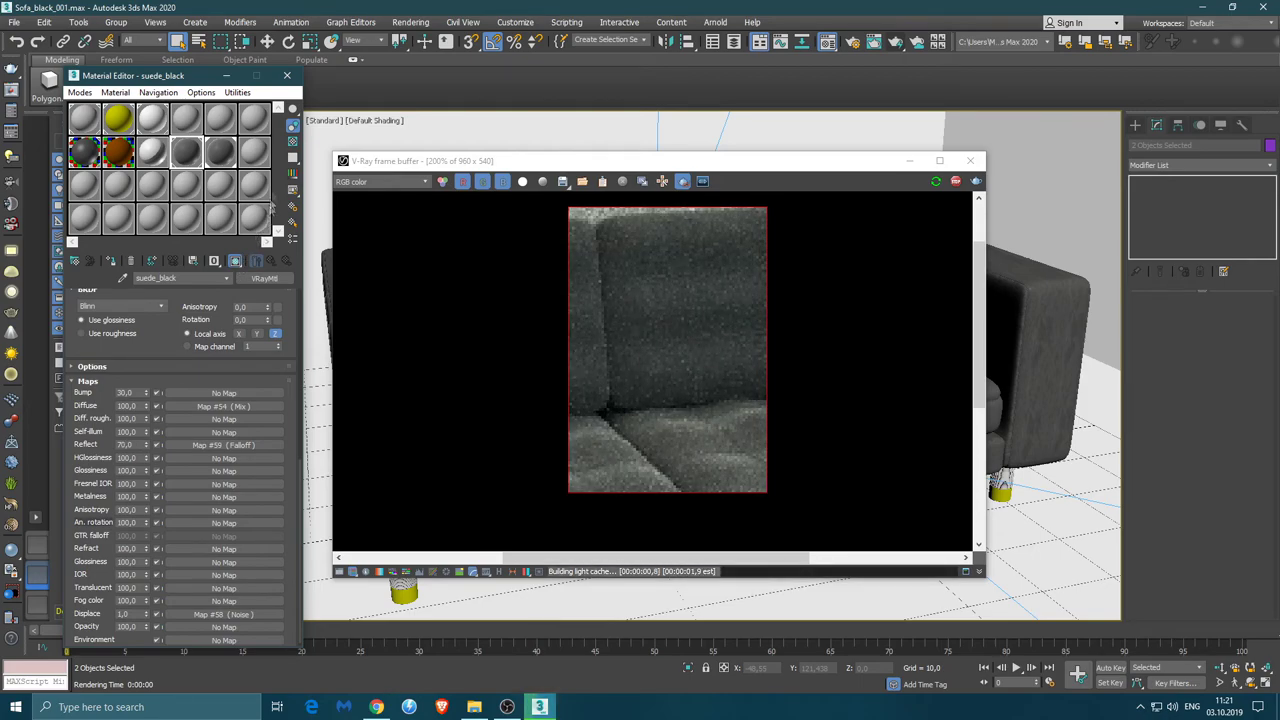
{"action": "left_click", "coordinate": [288, 77]}
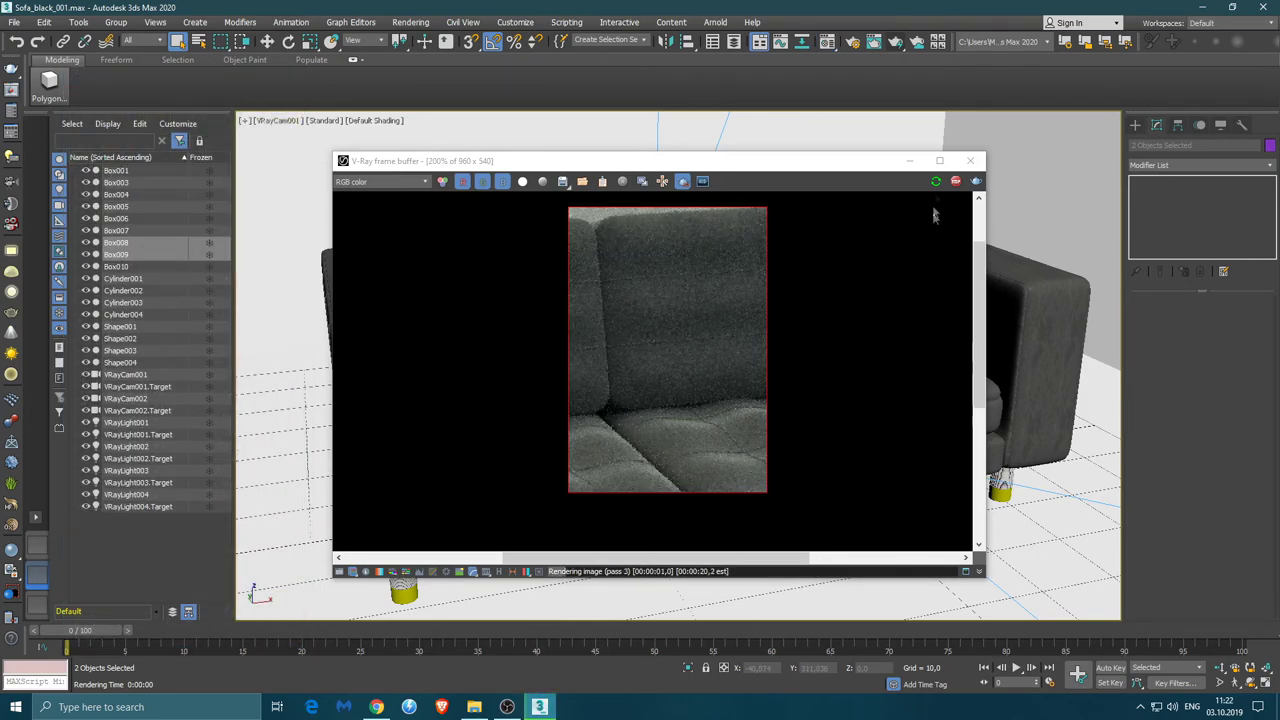
Render the whole sofa frame with region render off in a maximized V-Ray window, then stop and close it
{"action": "left_click", "coordinate": [682, 181]}
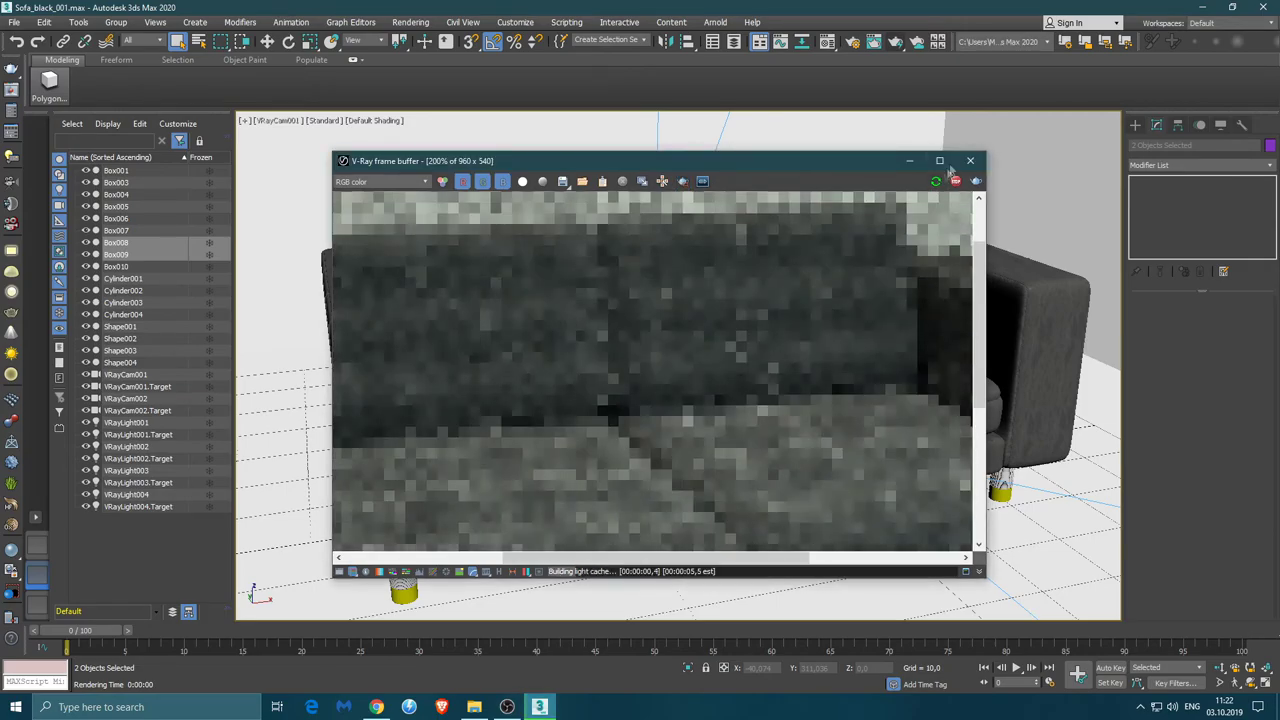
{"action": "left_click", "coordinate": [939, 160]}
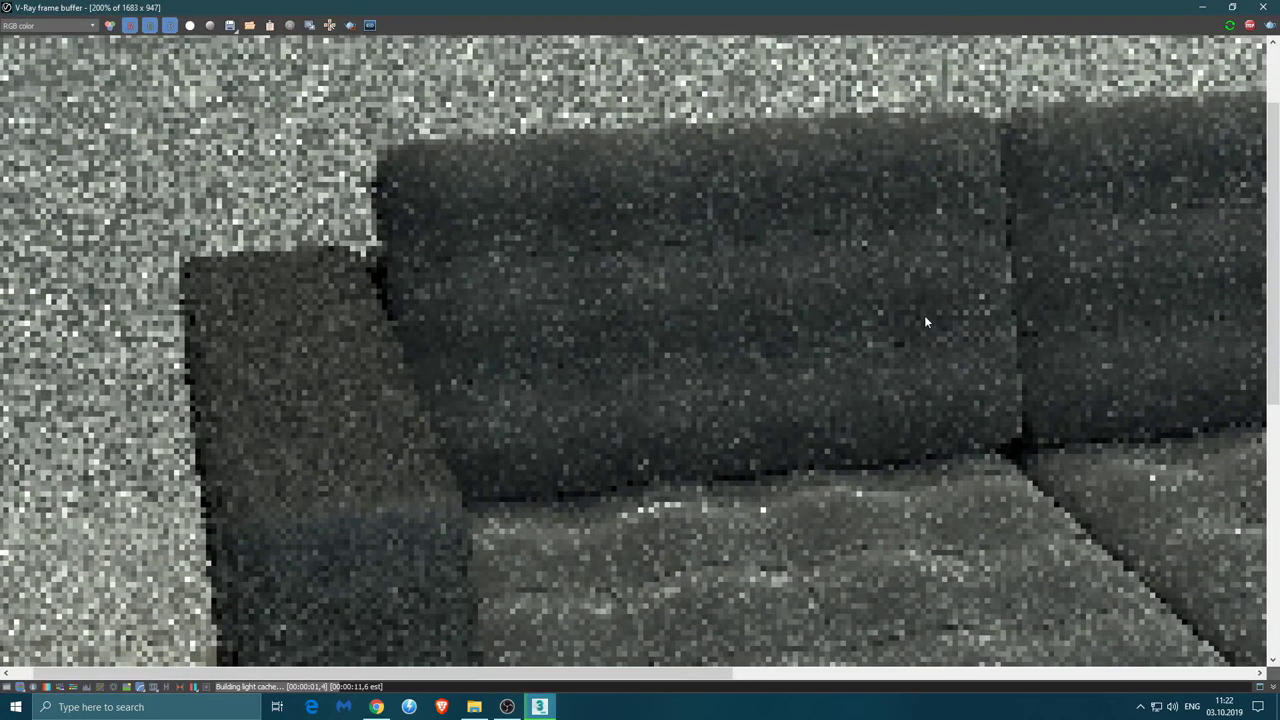
{"action": "scroll", "coordinate": [878, 318], "scroll_direction": "down", "scroll_amount": 2}
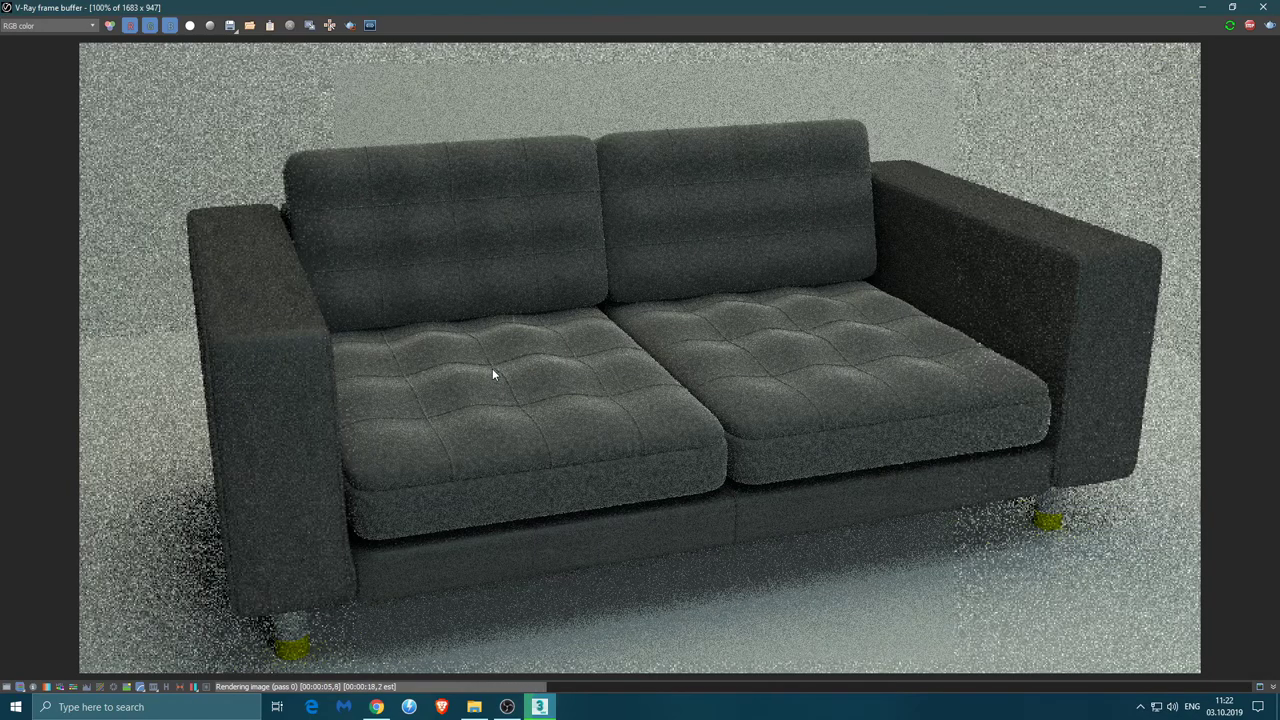
{"action": "left_click", "coordinate": [1249, 25]}
{"action": "left_click", "coordinate": [1266, 8]}
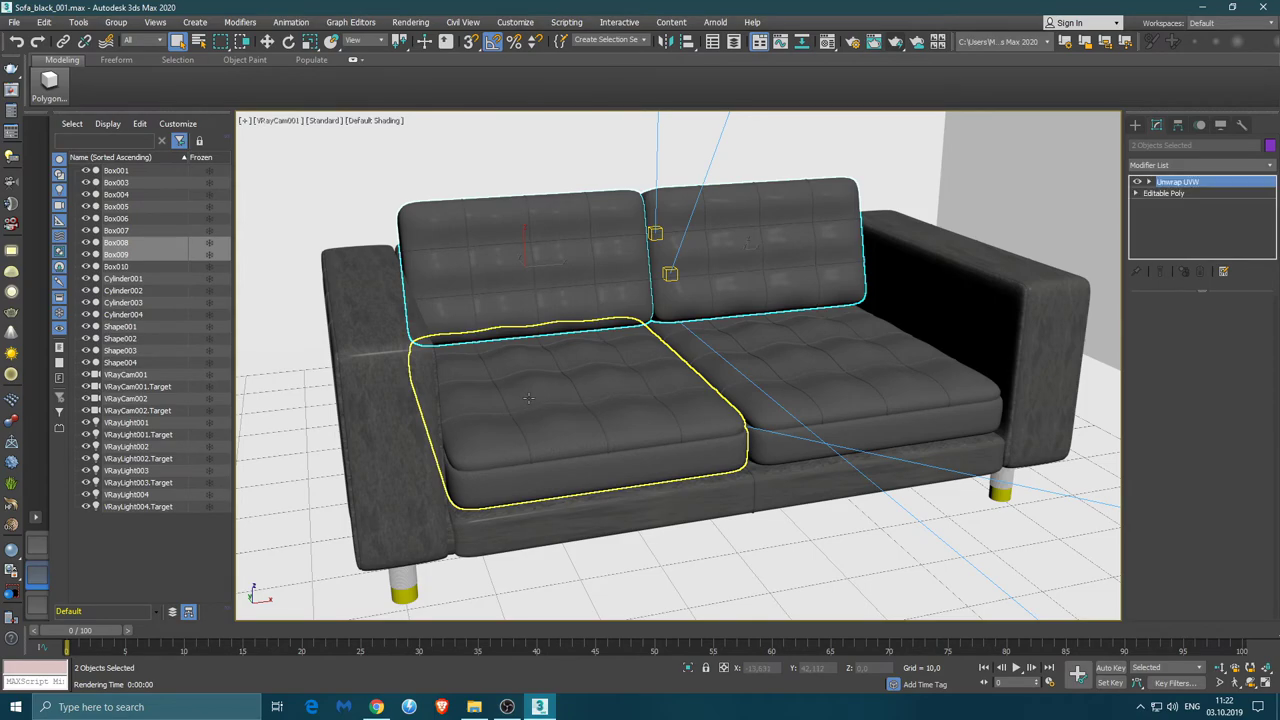
Give both seat cushions the suede_black 2 material and briefly test-render the sofa
{"action": "left_click", "coordinate": [530, 398]}
{"action": "left_click", "coordinate": [760, 360], "text": "ctrl"}
{"action": "left_click", "coordinate": [827, 41]}
{"action": "left_click", "coordinate": [221, 155]}
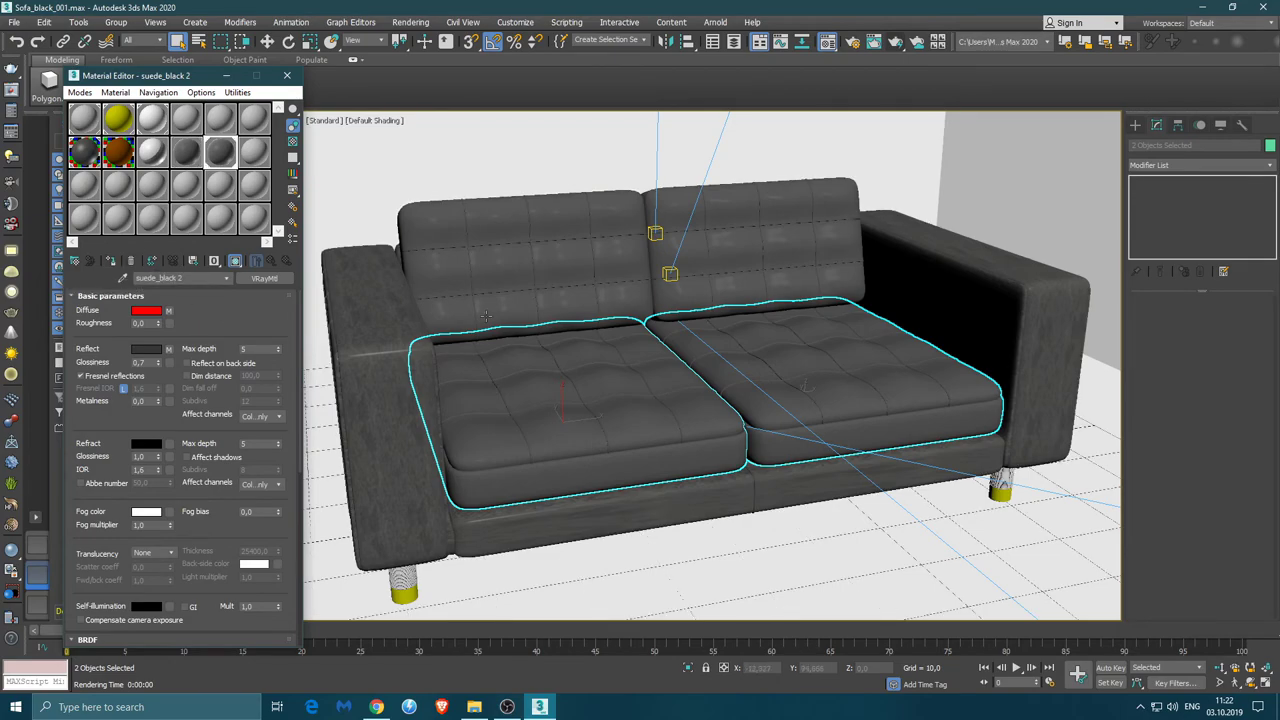
{"action": "left_click", "coordinate": [287, 75]}
{"action": "left_click", "coordinate": [895, 41]}
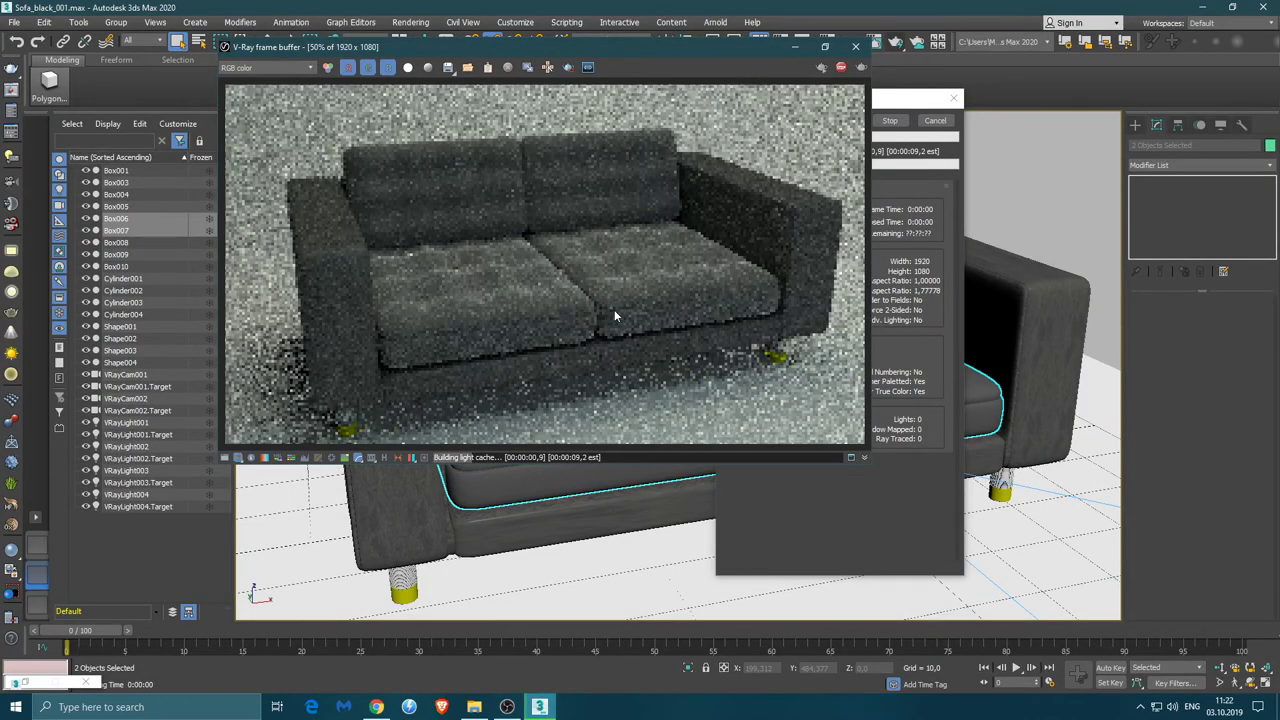
{"action": "key", "text": "Escape"}
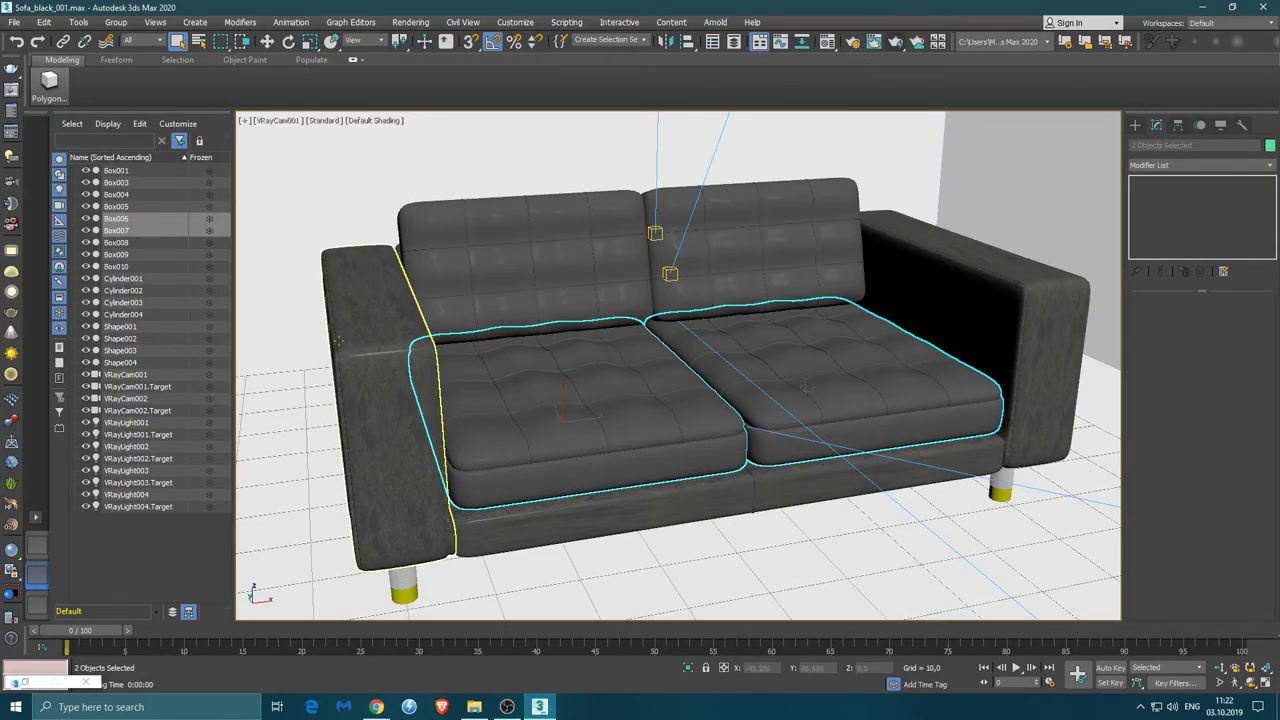
View the sofa from below in Perspective, select all four legs, and pick the Leather material
{"action": "left_click", "coordinate": [359, 333]}
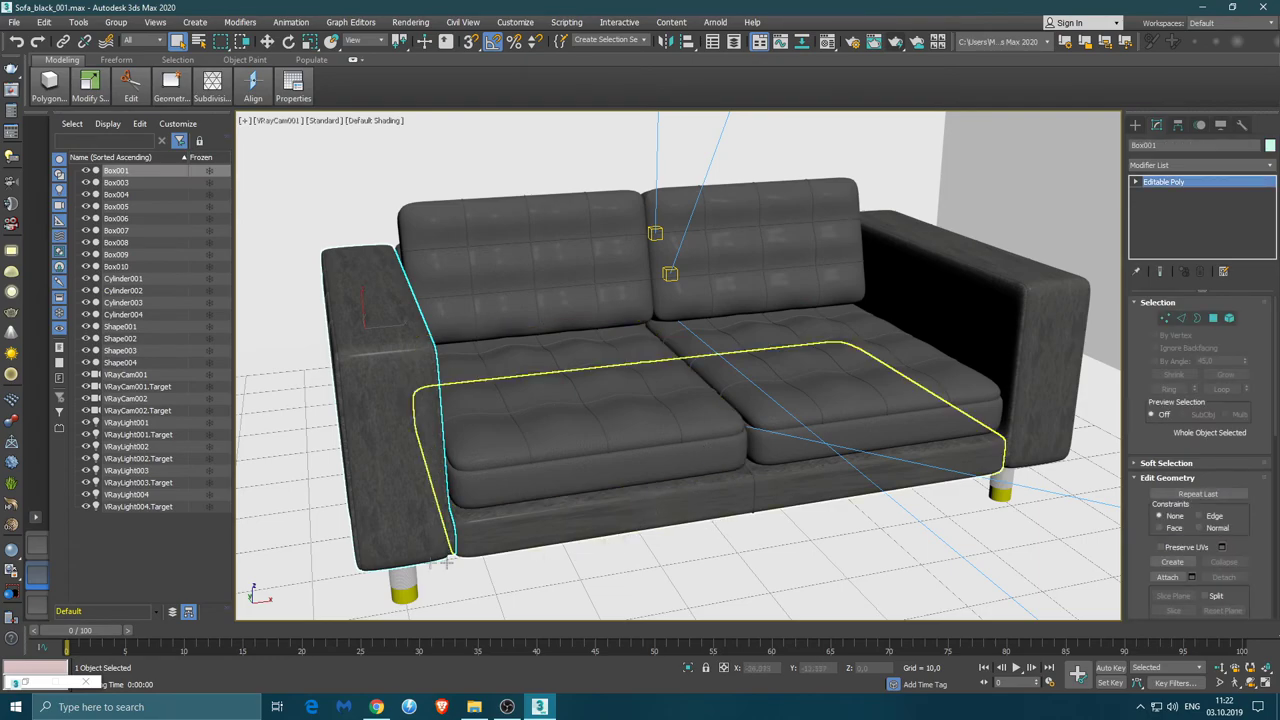
{"action": "left_click", "coordinate": [400, 574]}
{"action": "left_click", "coordinate": [1001, 462], "text": "ctrl"}
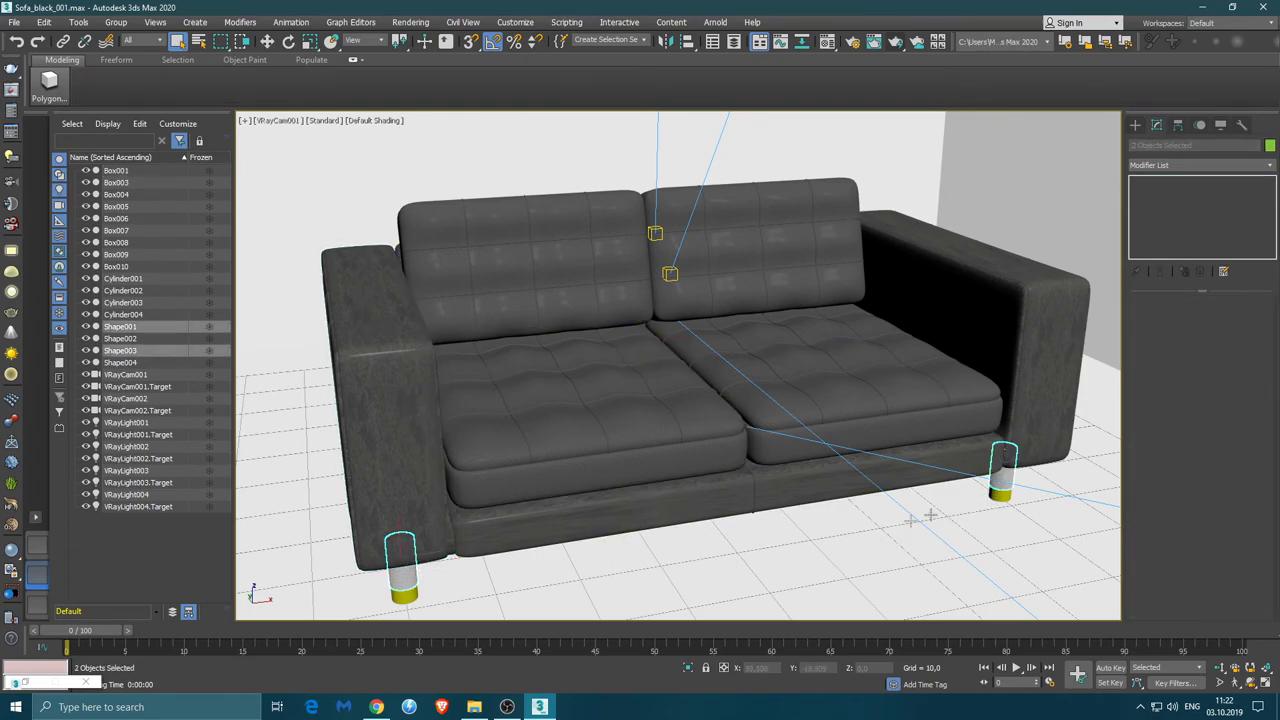
{"action": "key", "text": "p"}
{"action": "scroll", "coordinate": [600, 492], "scroll_direction": "up", "scroll_amount": 8}
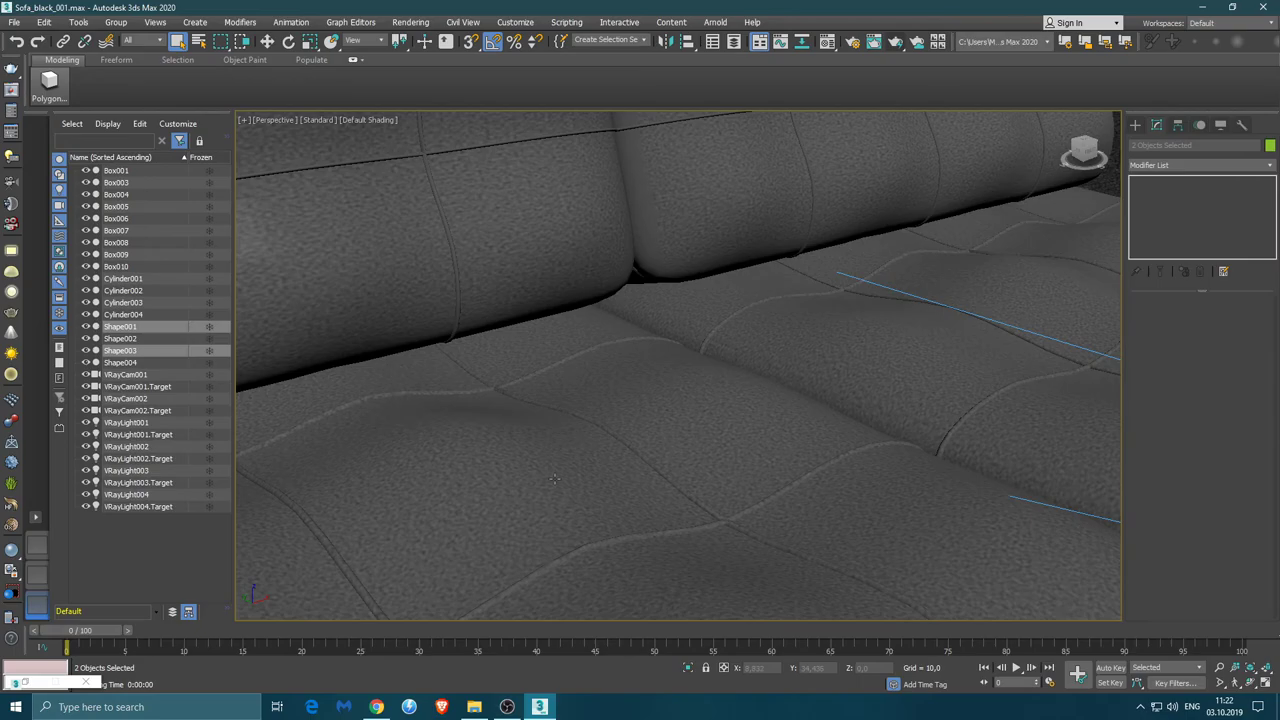
{"action": "scroll", "coordinate": [598, 489], "scroll_direction": "down", "scroll_amount": 5}
{"action": "scroll", "coordinate": [598, 489], "scroll_direction": "down", "scroll_amount": 4}
{"action": "mouse_move", "coordinate": [598, 489]}
{"action": "middle_mouse_down", "text": "alt"}
{"action": "mouse_move", "coordinate": [544, 441]}
{"action": "mouse_move", "coordinate": [668, 490]}
{"action": "middle_mouse_up", "text": "alt"}
{"action": "left_click", "coordinate": [942, 512], "text": "ctrl"}
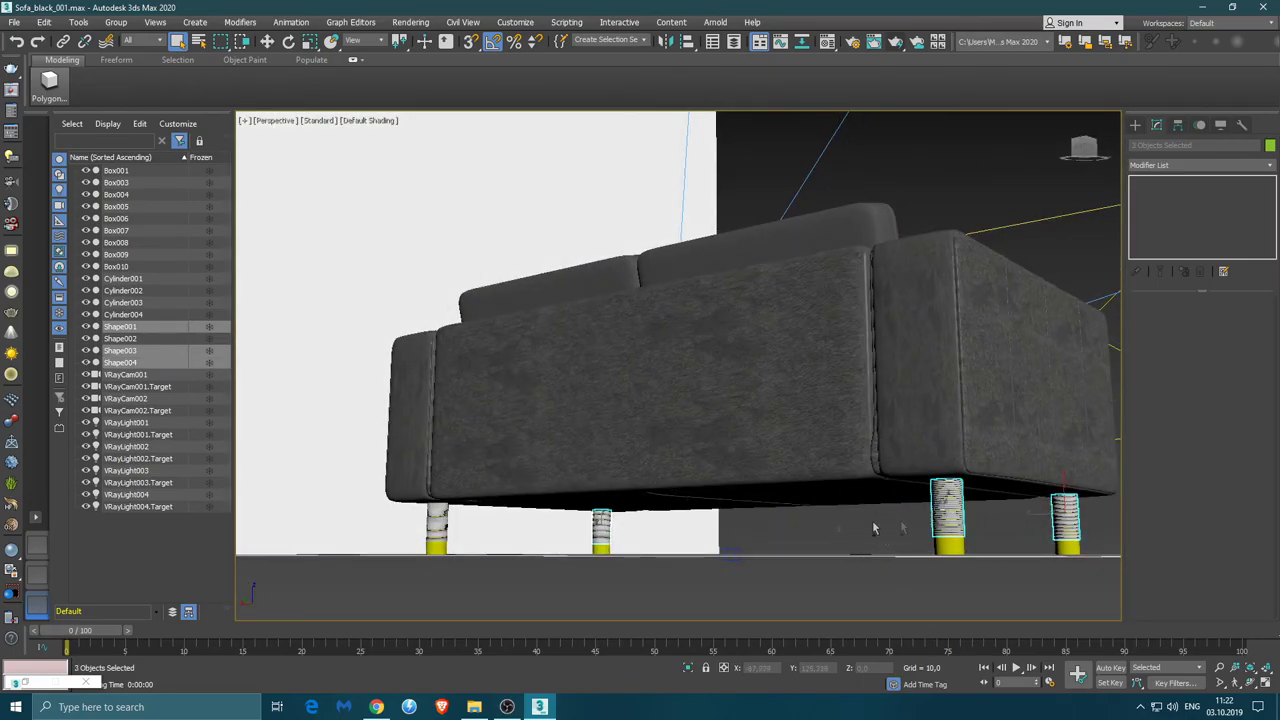
{"action": "left_click", "coordinate": [438, 520], "text": "ctrl"}
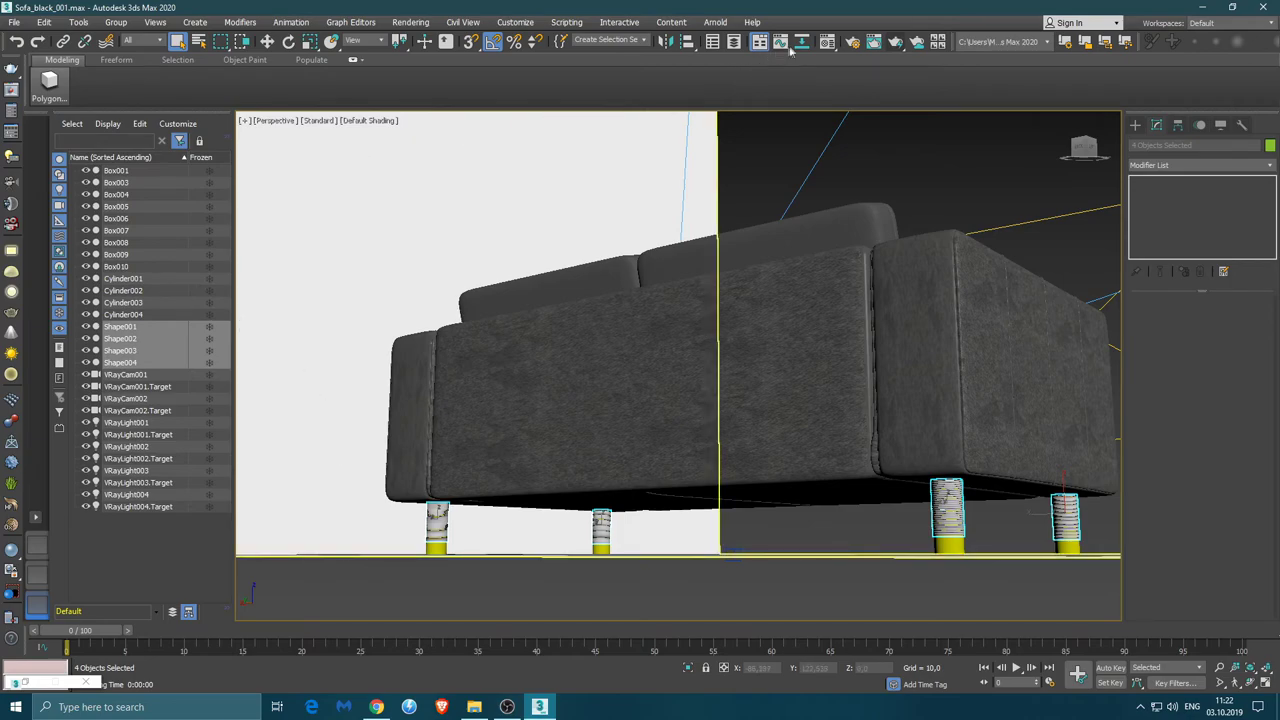
{"action": "left_click", "coordinate": [825, 42]}
{"action": "left_click", "coordinate": [120, 150]}
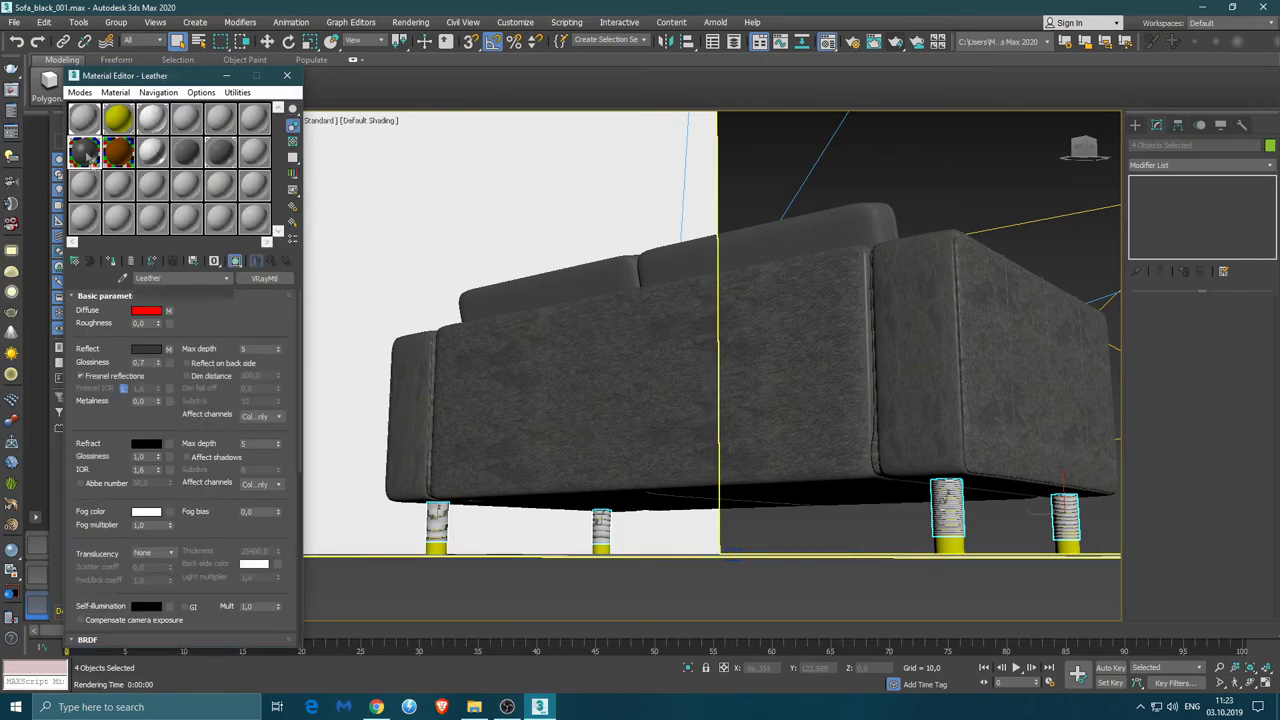
Assign the Leather material to the four selected sofa legs
{"action": "left_click", "coordinate": [111, 261]}
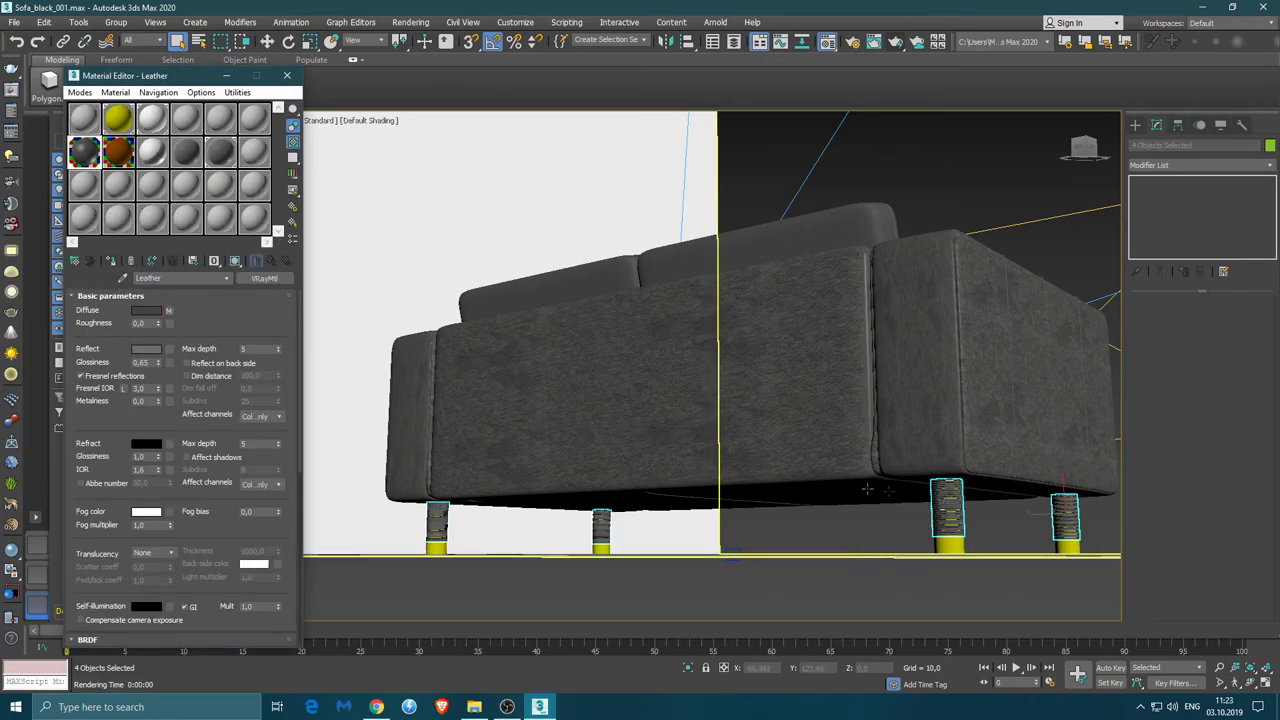
{"action": "scroll", "coordinate": [845, 485], "scroll_direction": "down", "scroll_amount": 5}
{"action": "scroll", "coordinate": [460, 445], "scroll_direction": "up", "scroll_amount": 8}
{"action": "scroll", "coordinate": [502, 513], "scroll_direction": "up", "scroll_amount": 3}
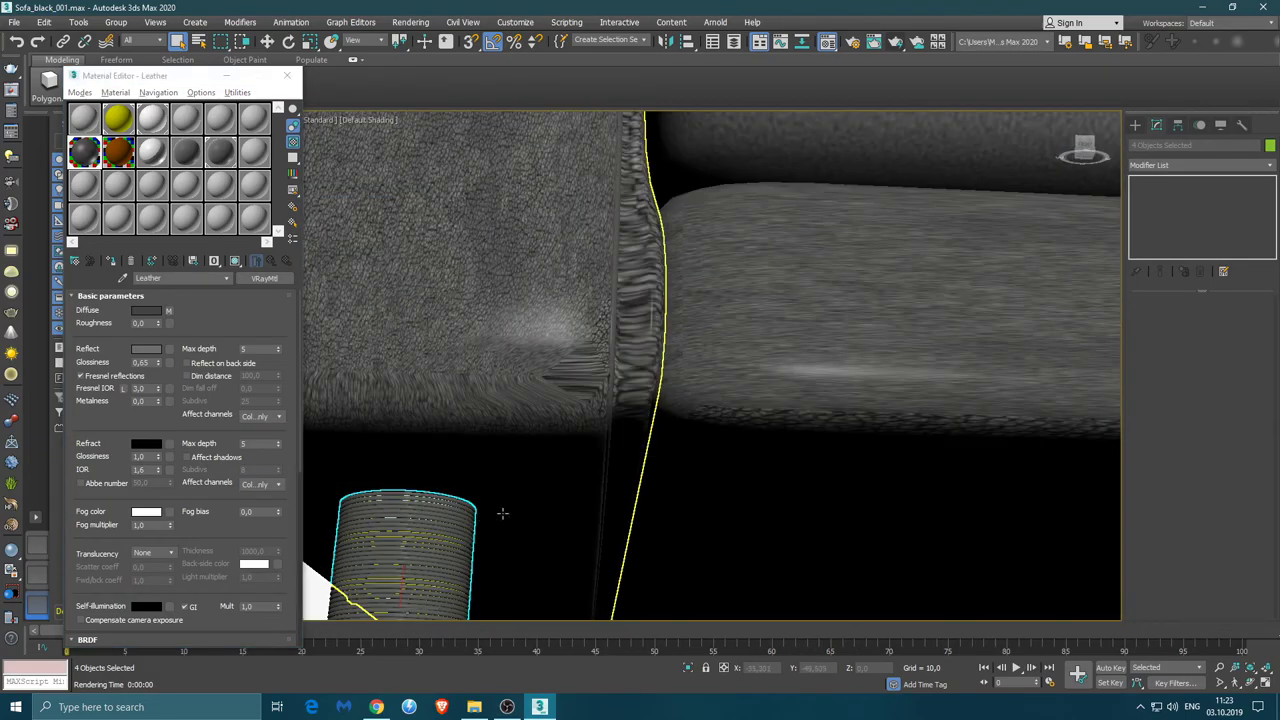
{"action": "scroll", "coordinate": [502, 513], "scroll_direction": "up", "scroll_amount": 2}
{"action": "scroll", "coordinate": [430, 522], "scroll_direction": "up", "scroll_amount": 2}
{"action": "scroll", "coordinate": [620, 437], "scroll_direction": "up", "scroll_amount": 2}
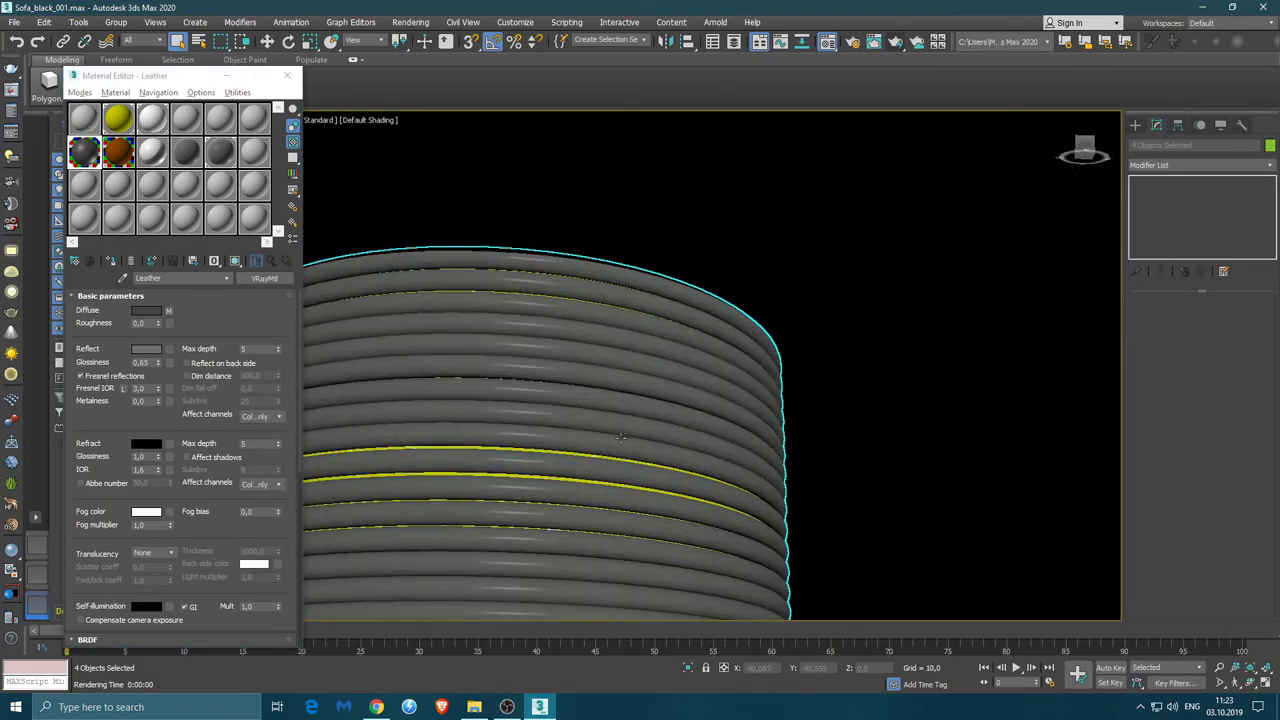
{"action": "scroll", "coordinate": [620, 437], "scroll_direction": "down", "scroll_amount": 2}
Bring the armrest and a leg into view and select leg Shape003 alone
{"action": "middle_click_drag", "start_coordinate": [497, 355], "coordinate": [553, 390]}
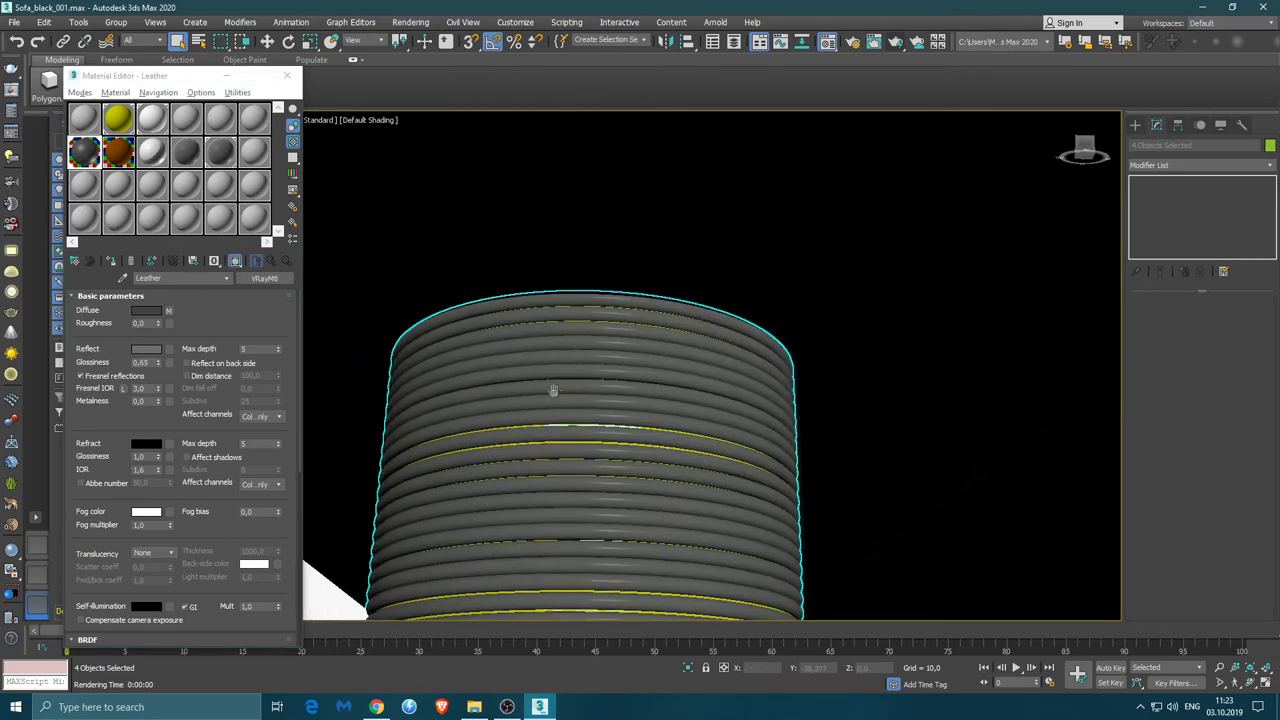
{"action": "scroll", "coordinate": [553, 390], "scroll_direction": "down", "scroll_amount": 3}
{"action": "scroll", "coordinate": [583, 329], "scroll_direction": "up", "scroll_amount": 3}
{"action": "scroll", "coordinate": [619, 310], "scroll_direction": "down", "scroll_amount": 3}
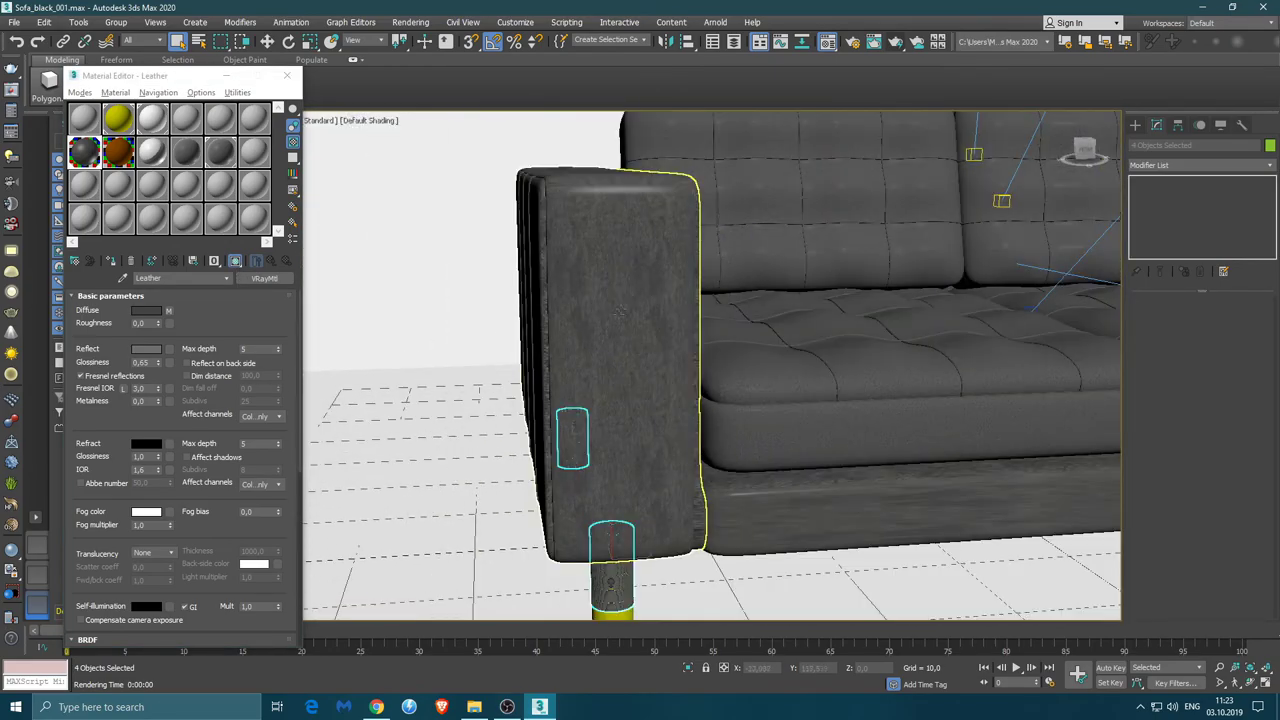
{"action": "scroll", "coordinate": [618, 313], "scroll_direction": "up", "scroll_amount": 2}
{"action": "scroll", "coordinate": [577, 324], "scroll_direction": "up", "scroll_amount": 1}
{"action": "middle_click_drag", "start_coordinate": [507, 347], "coordinate": [552, 322]}
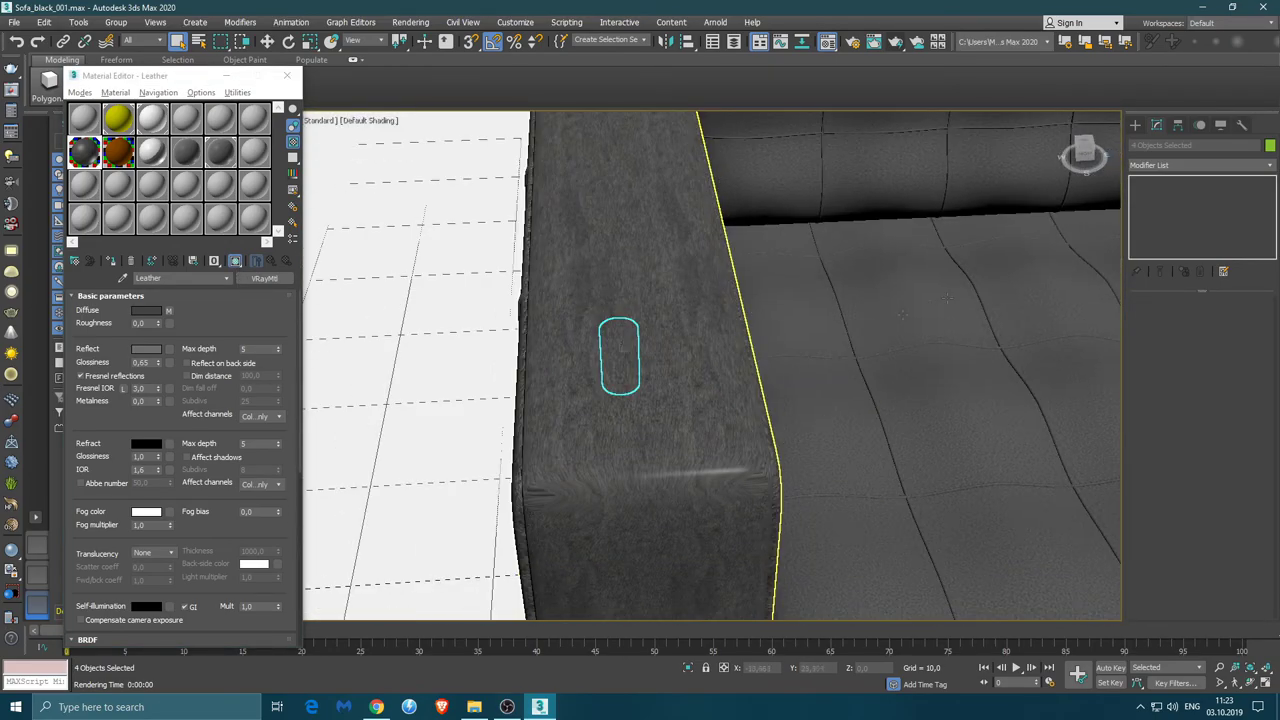
{"action": "left_click", "coordinate": [587, 501]}
{"action": "scroll", "coordinate": [587, 501], "scroll_direction": "down", "scroll_amount": 3}
{"action": "middle_click_drag", "start_coordinate": [587, 501], "coordinate": [600, 440], "text": "alt"}
{"action": "scroll", "coordinate": [600, 440], "scroll_direction": "up", "scroll_amount": 3}
{"action": "middle_click_drag", "start_coordinate": [628, 391], "coordinate": [620, 414]}
{"action": "scroll", "coordinate": [620, 414], "scroll_direction": "down", "scroll_amount": 2}
{"action": "left_click", "coordinate": [640, 440]}
Add an Unwrap UVW modifier to Shape003 and open its UV editor
{"action": "left_click", "coordinate": [1183, 168]}
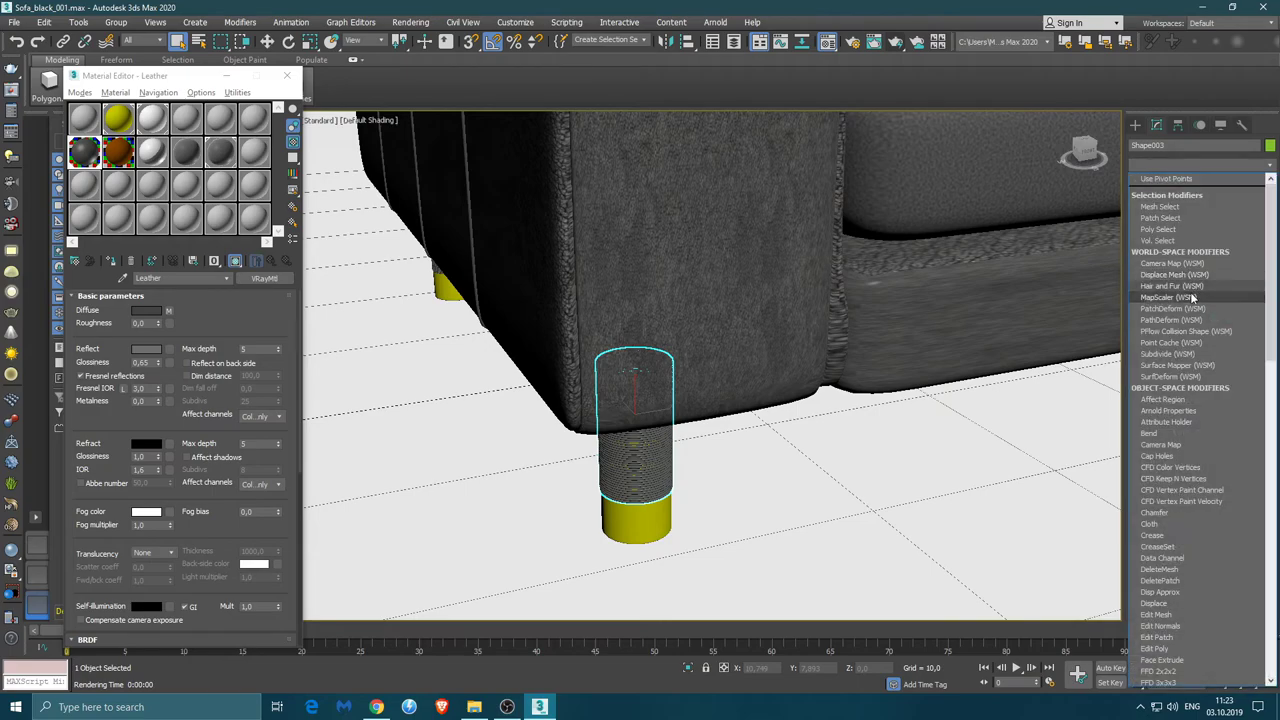
{"action": "scroll", "coordinate": [1190, 300], "scroll_direction": "down", "scroll_amount": 10}
{"action": "left_click", "coordinate": [1162, 496]}
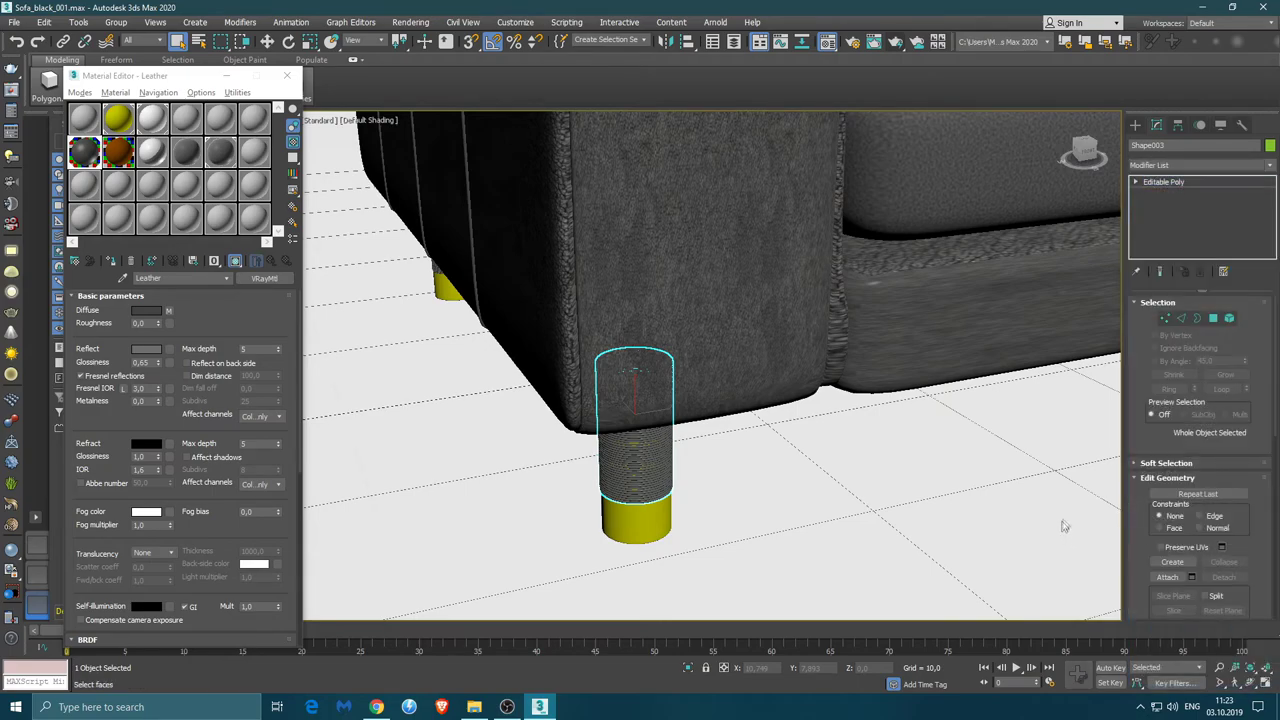
{"action": "left_click", "coordinate": [1194, 585]}
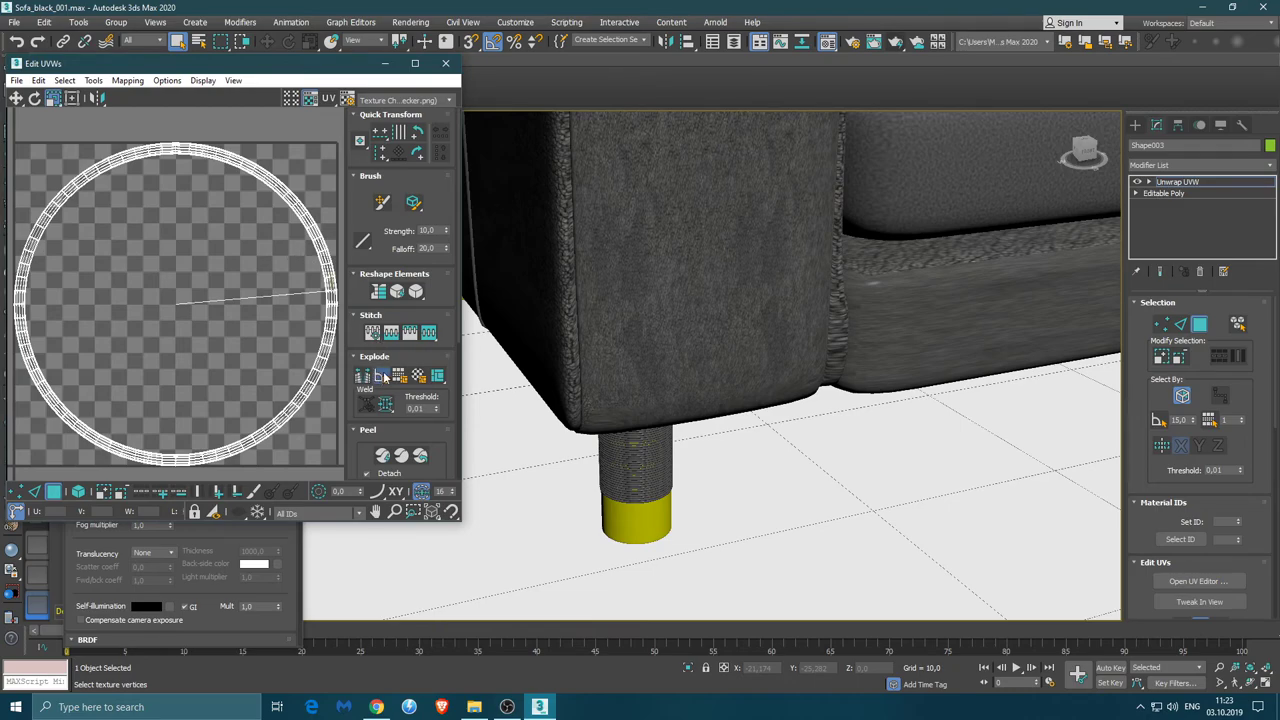
Flatten the leg's UVs by polygon angle into clusters and select all of them
{"action": "left_click", "coordinate": [376, 378]}
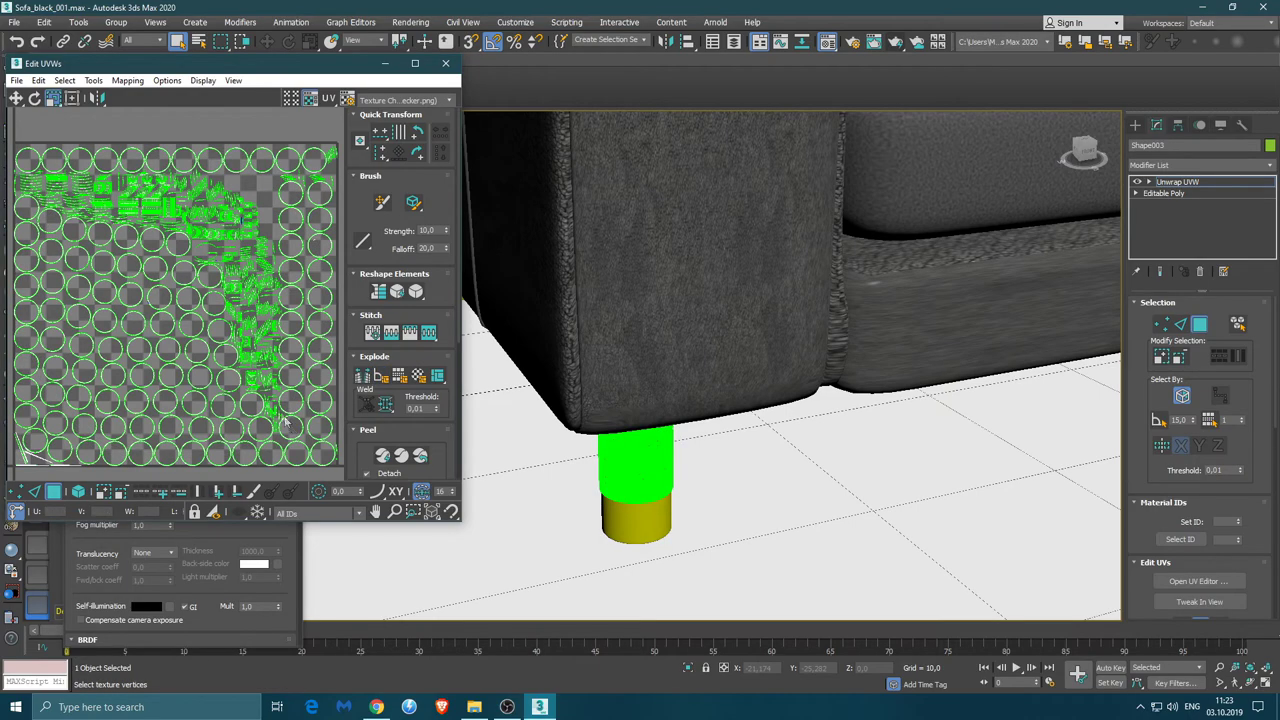
{"action": "left_click", "coordinate": [544, 510]}
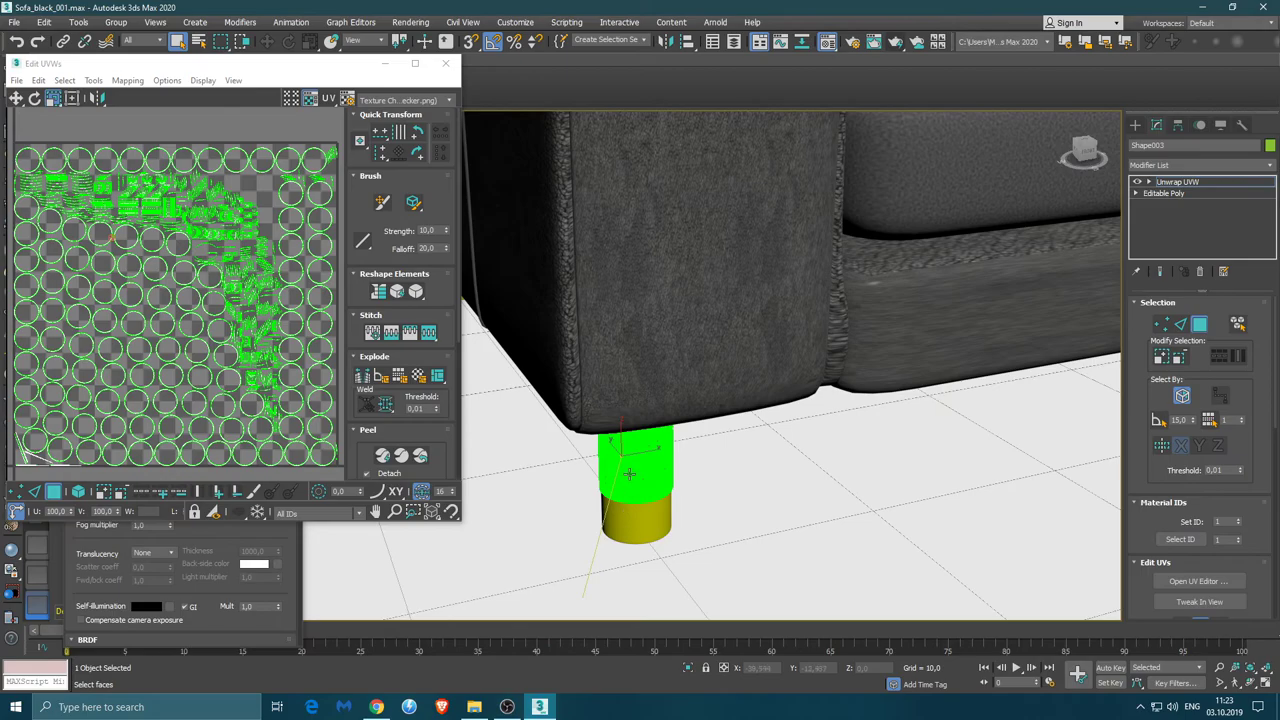
{"action": "scroll", "coordinate": [629, 474], "scroll_direction": "up", "scroll_amount": 6}
{"action": "scroll", "coordinate": [629, 474], "scroll_direction": "up", "scroll_amount": 3}
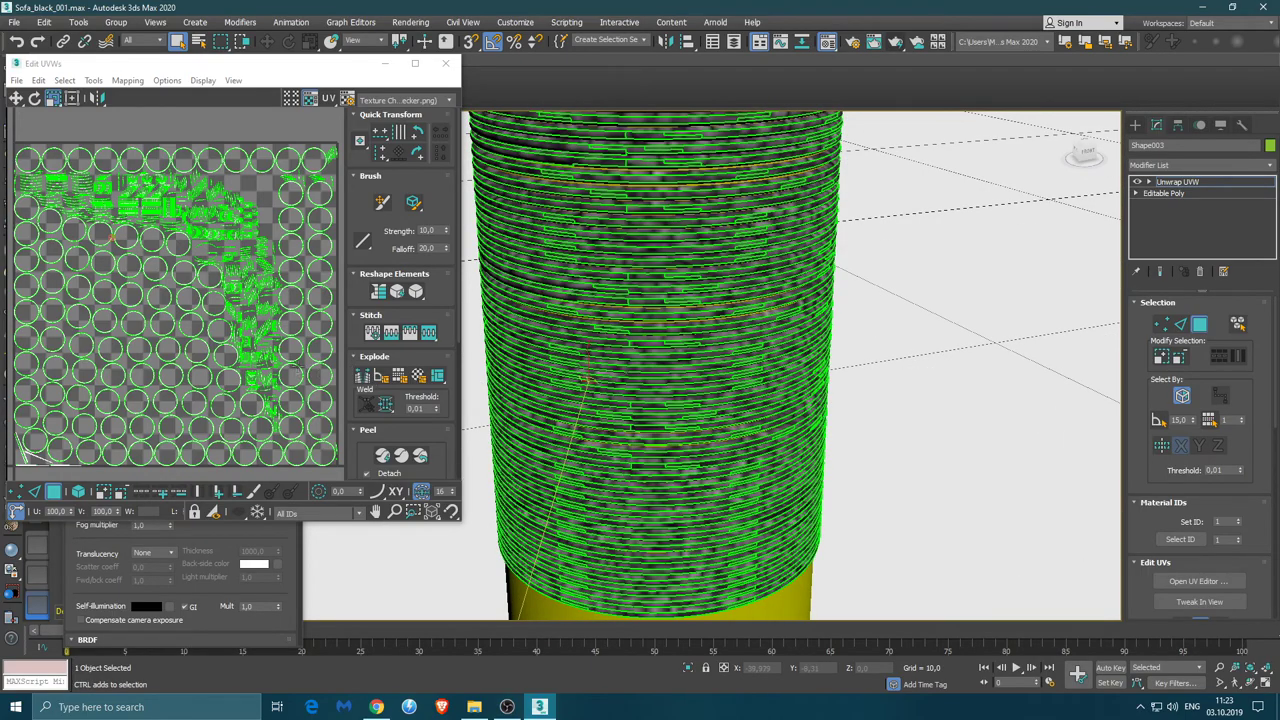
{"action": "left_click", "coordinate": [252, 360]}
{"action": "key", "text": "ctrl+a"}
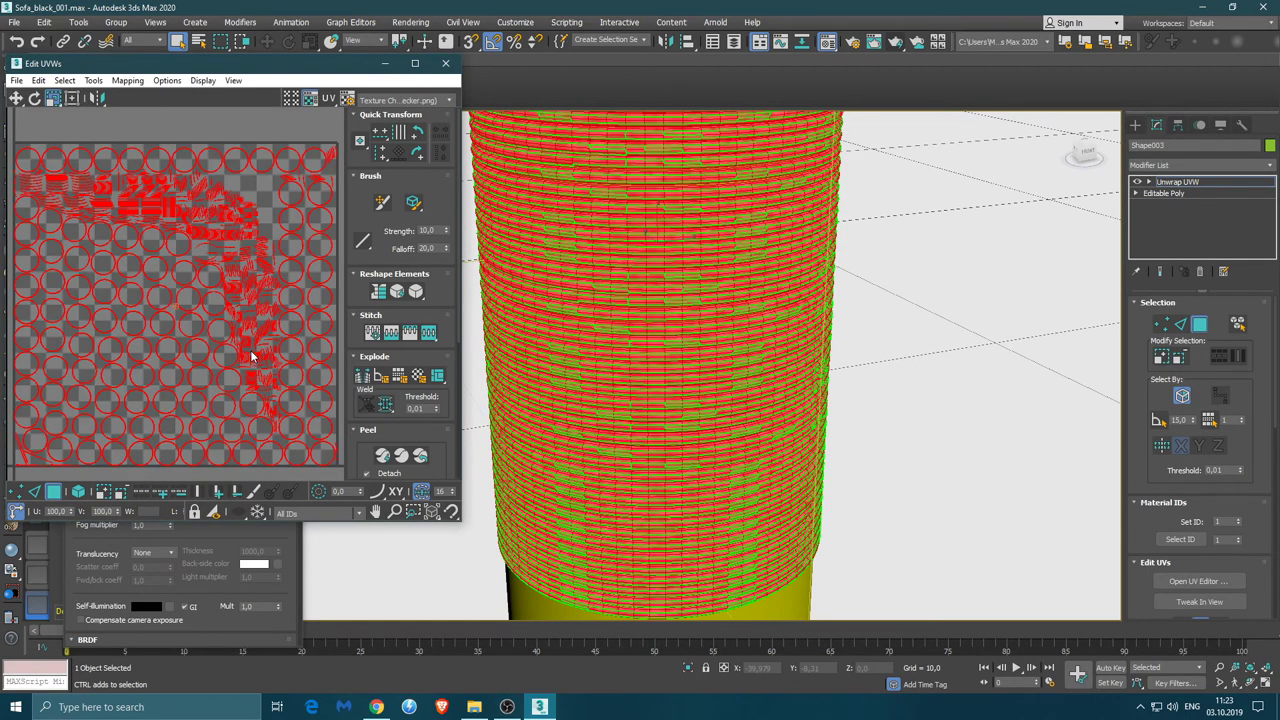
{"action": "scroll", "coordinate": [252, 355], "scroll_direction": "down", "scroll_amount": 3}
{"action": "scroll", "coordinate": [252, 355], "scroll_direction": "down", "scroll_amount": 2}
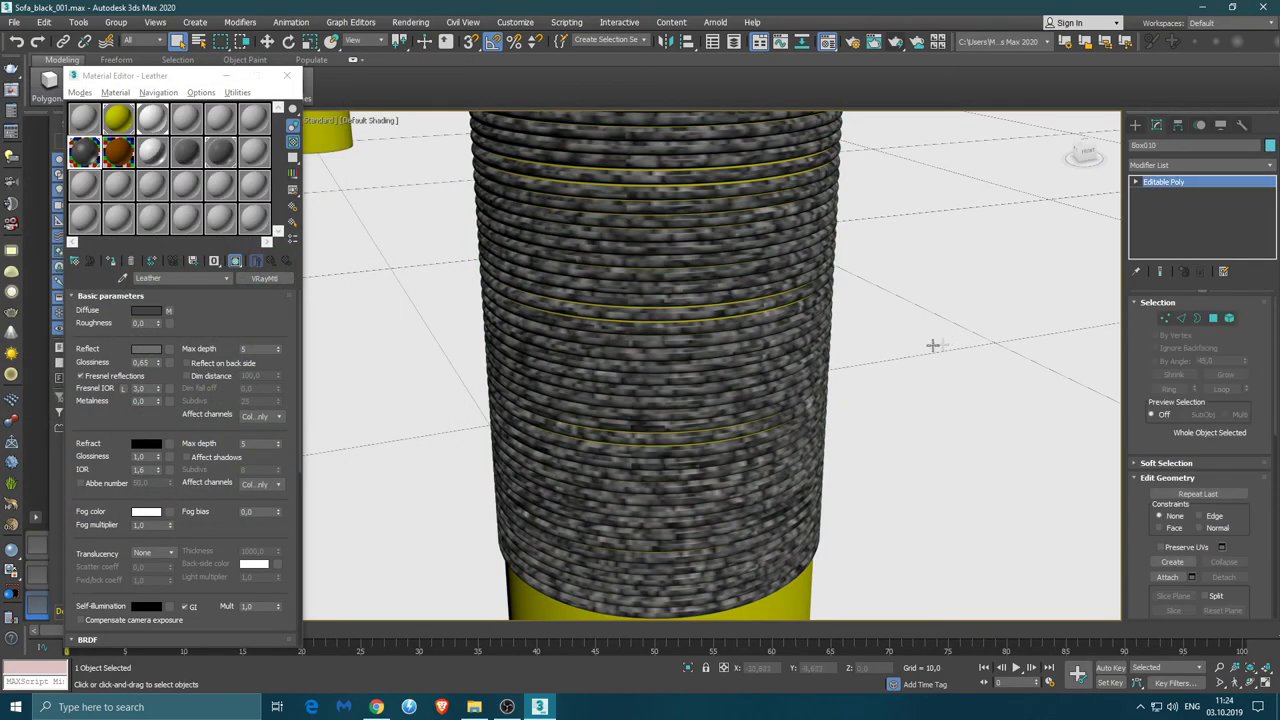
{"action": "scroll", "coordinate": [771, 286], "scroll_direction": "down", "scroll_amount": 5}
{"action": "scroll", "coordinate": [778, 286], "scroll_direction": "down", "scroll_amount": 2}
{"action": "middle_click_drag", "start_coordinate": [780, 286], "coordinate": [513, 315]}
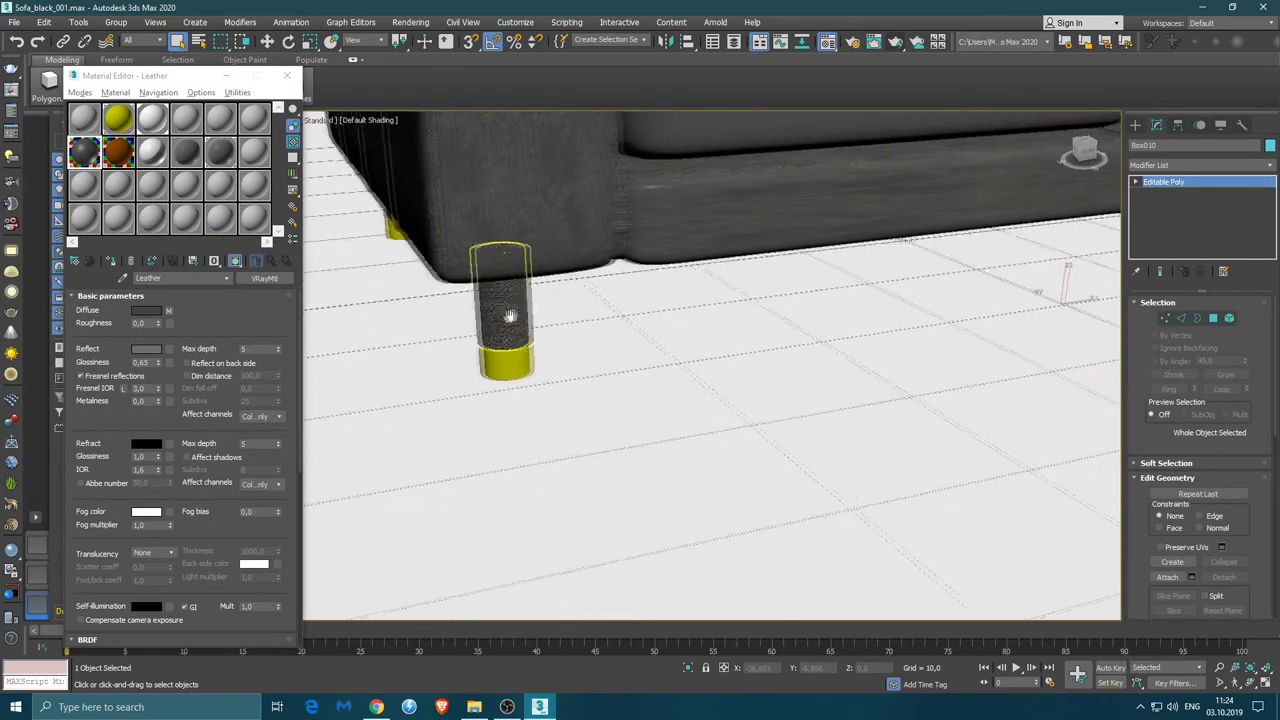
{"action": "scroll", "coordinate": [508, 318], "scroll_direction": "up", "scroll_amount": 2}
{"action": "scroll", "coordinate": [500, 320], "scroll_direction": "up", "scroll_amount": 3}
{"action": "scroll", "coordinate": [493, 323], "scroll_direction": "up", "scroll_amount": 2}
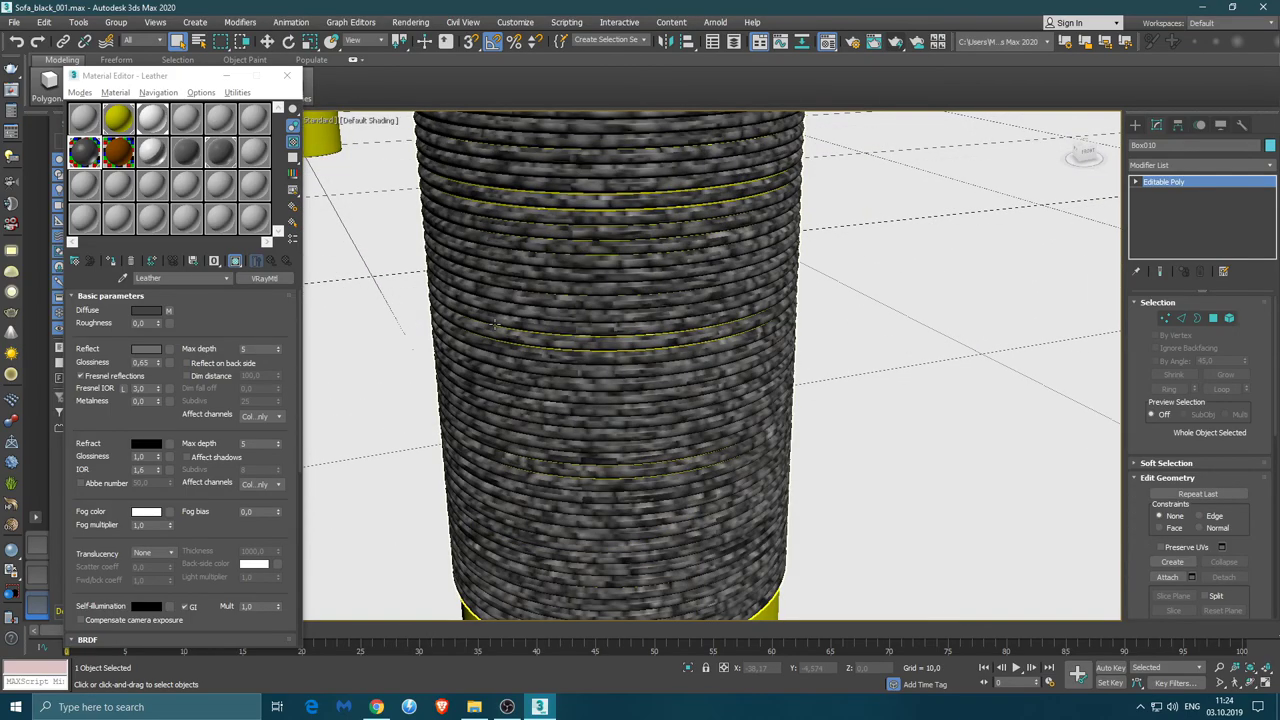
{"action": "scroll", "coordinate": [493, 323], "scroll_direction": "up", "scroll_amount": 2}
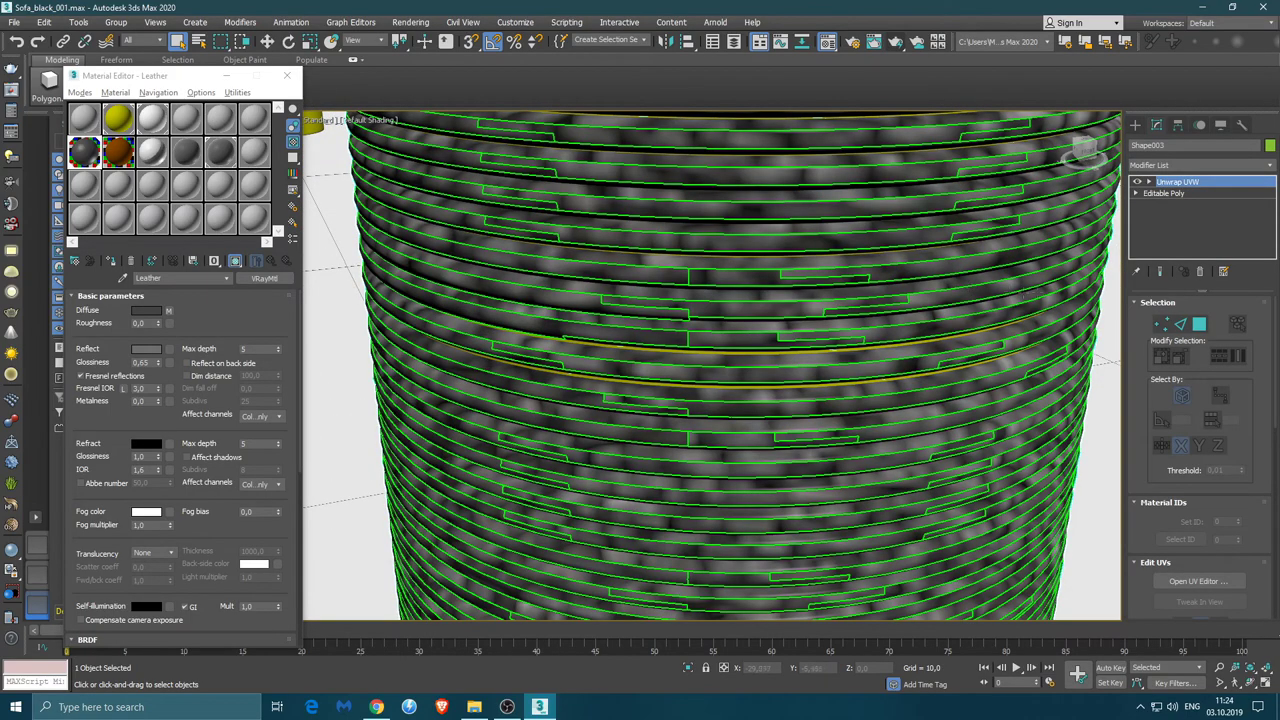
Scale all the leg's UVs up about 340% so the leather grain tiles finer, then close the editor
{"action": "left_click", "coordinate": [1205, 587]}
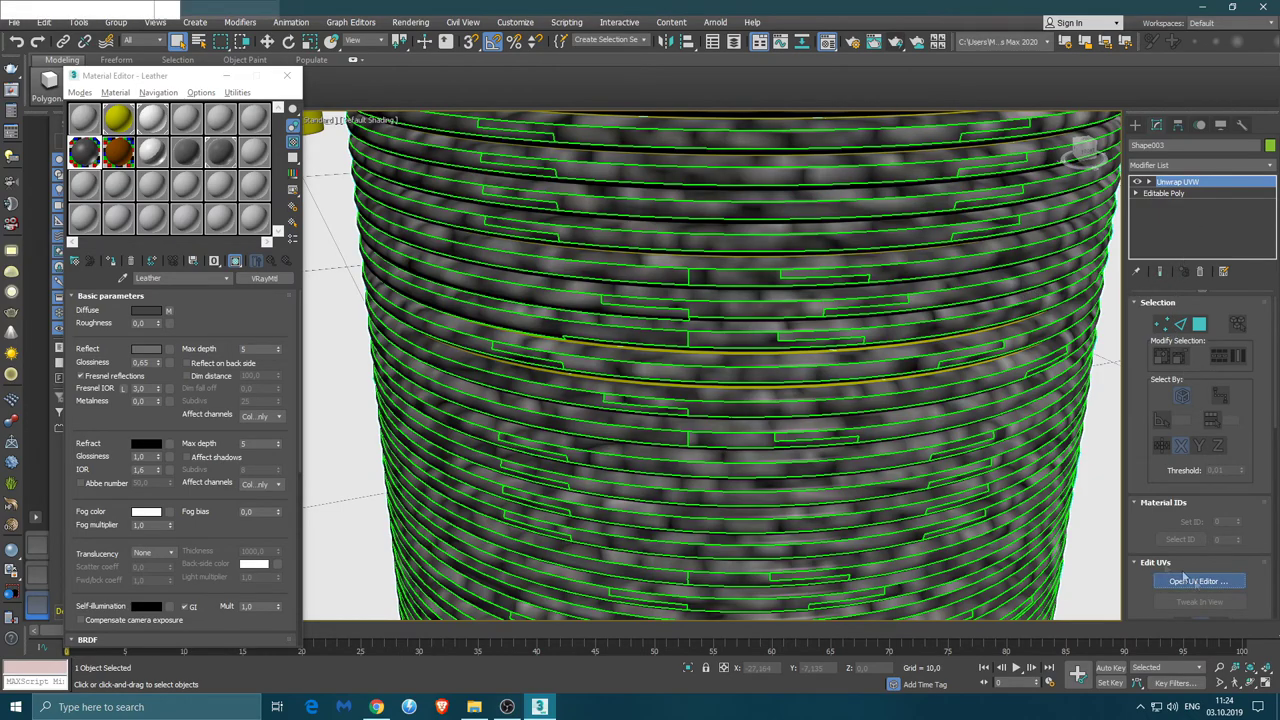
{"action": "key", "text": "ctrl+a"}
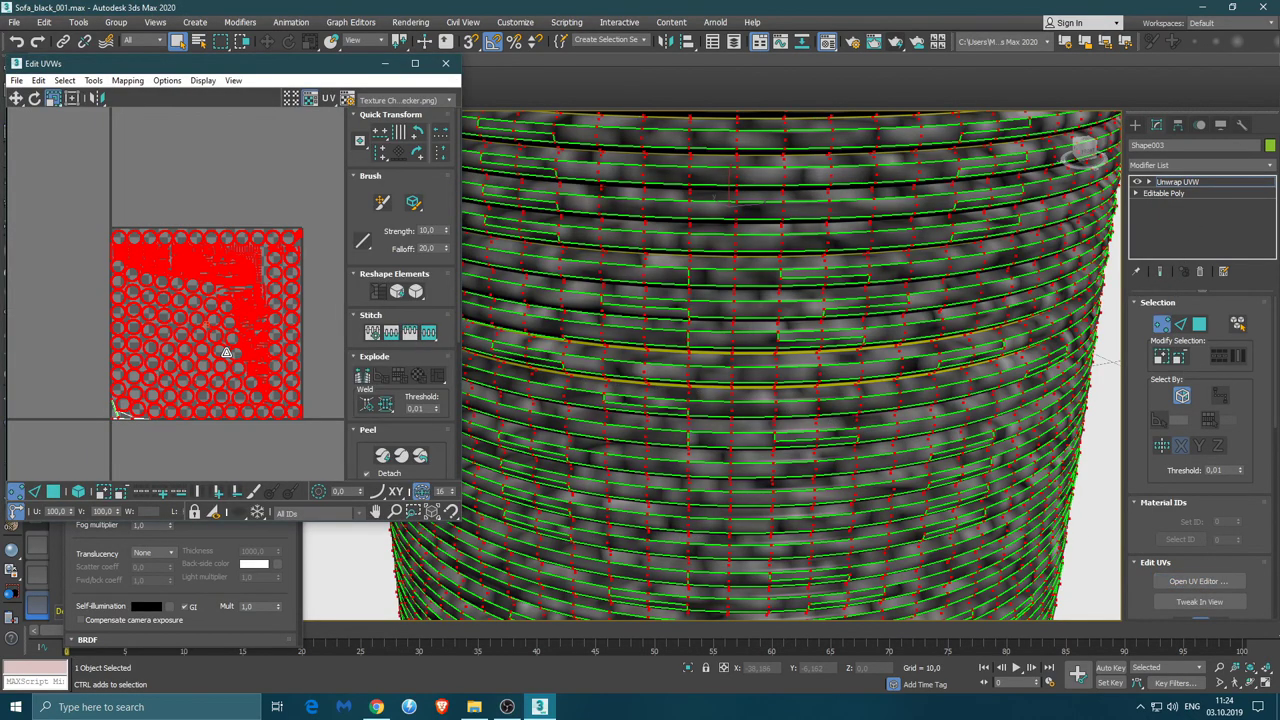
{"action": "left_click_drag", "start_coordinate": [226, 352], "coordinate": [222, 259]}
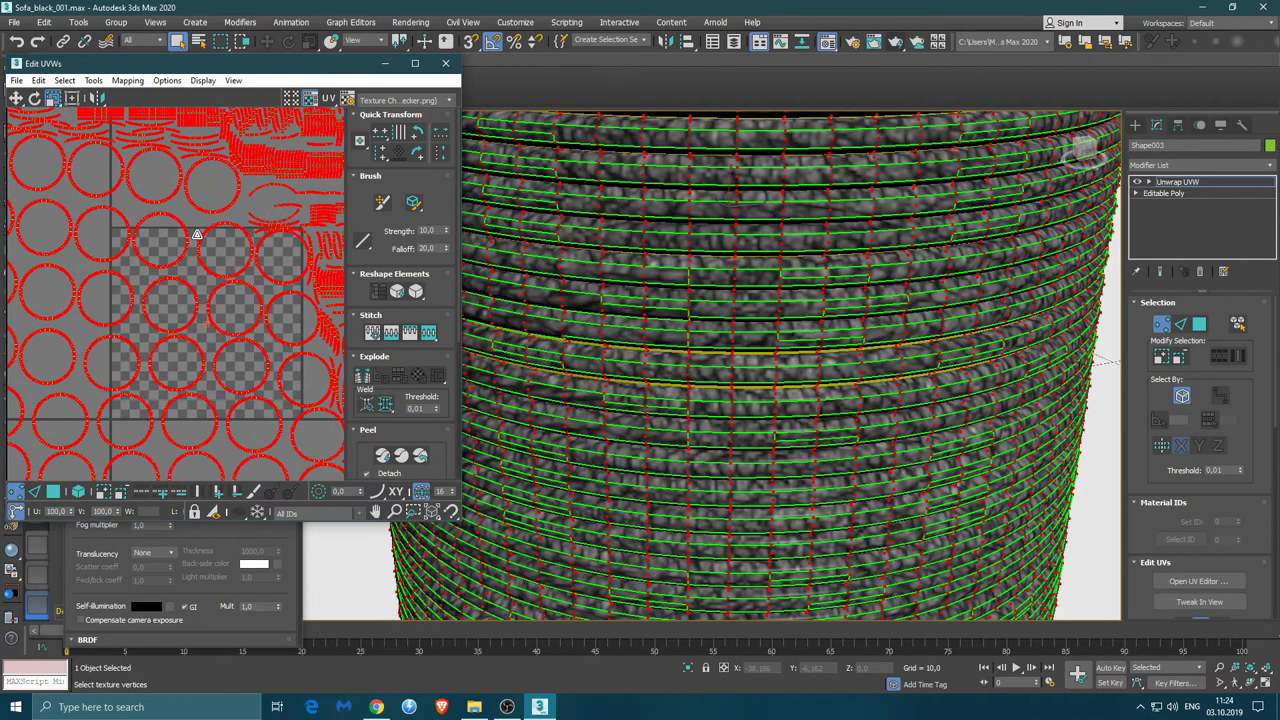
{"action": "left_click", "coordinate": [195, 228]}
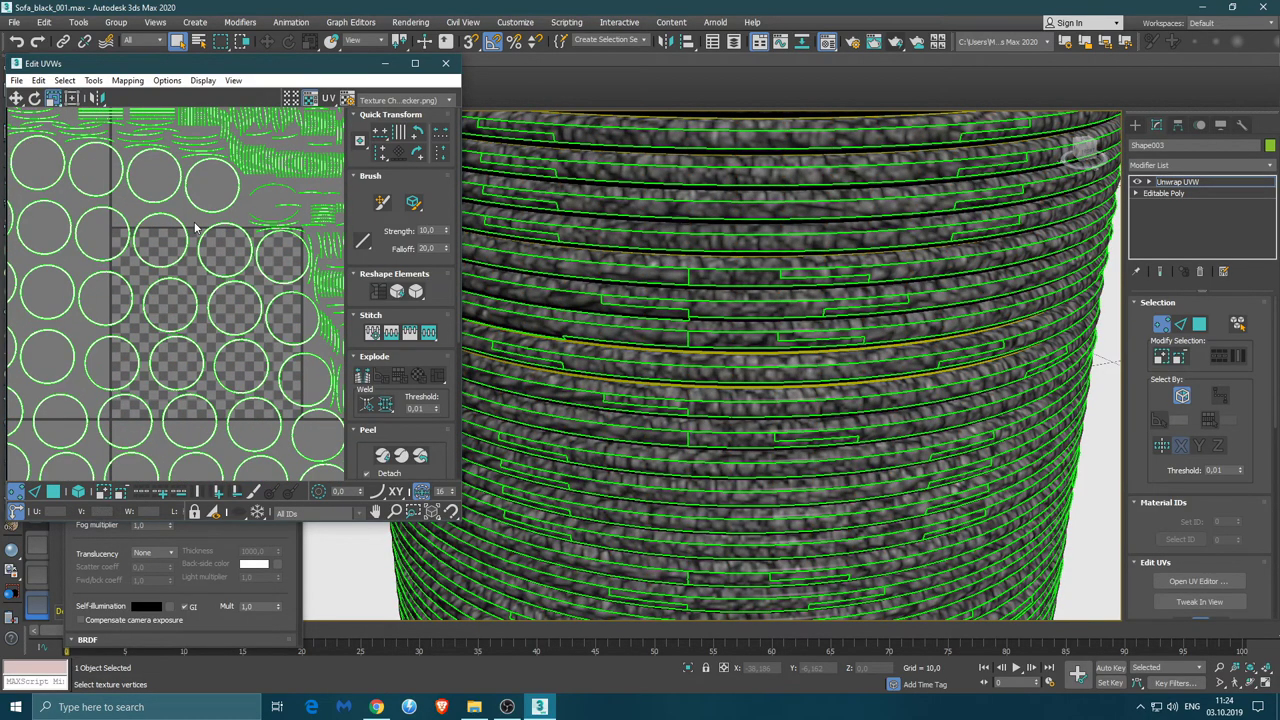
{"action": "left_click", "coordinate": [446, 63]}
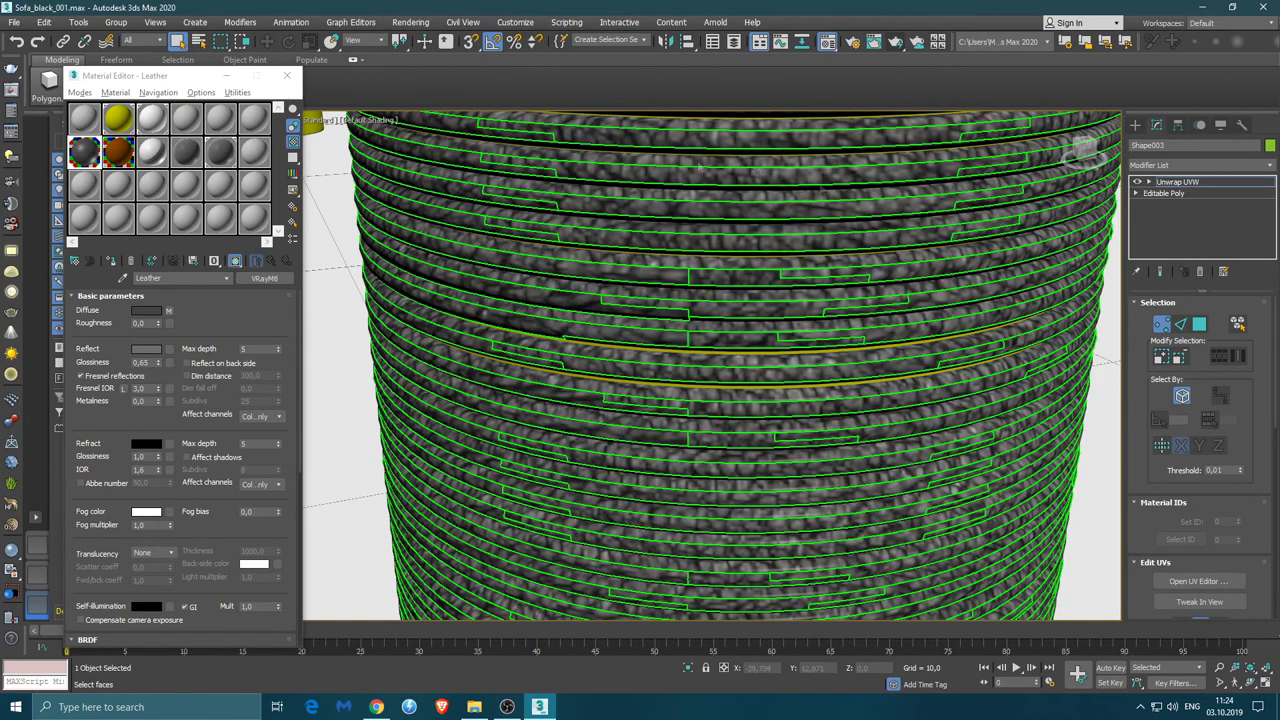
{"action": "right_click", "coordinate": [1190, 182]}
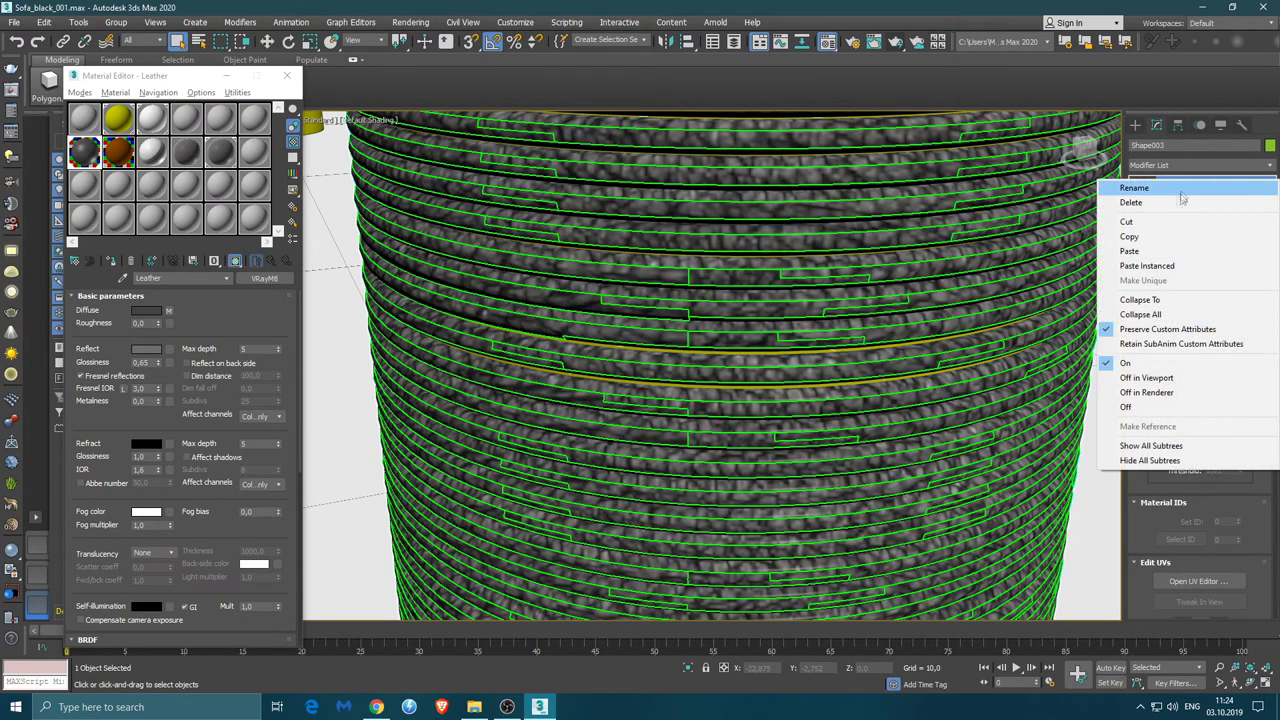
Copy Shape003's Unwrap UVW modifier and paste it onto leg Shape004
{"action": "left_click", "coordinate": [1130, 238]}
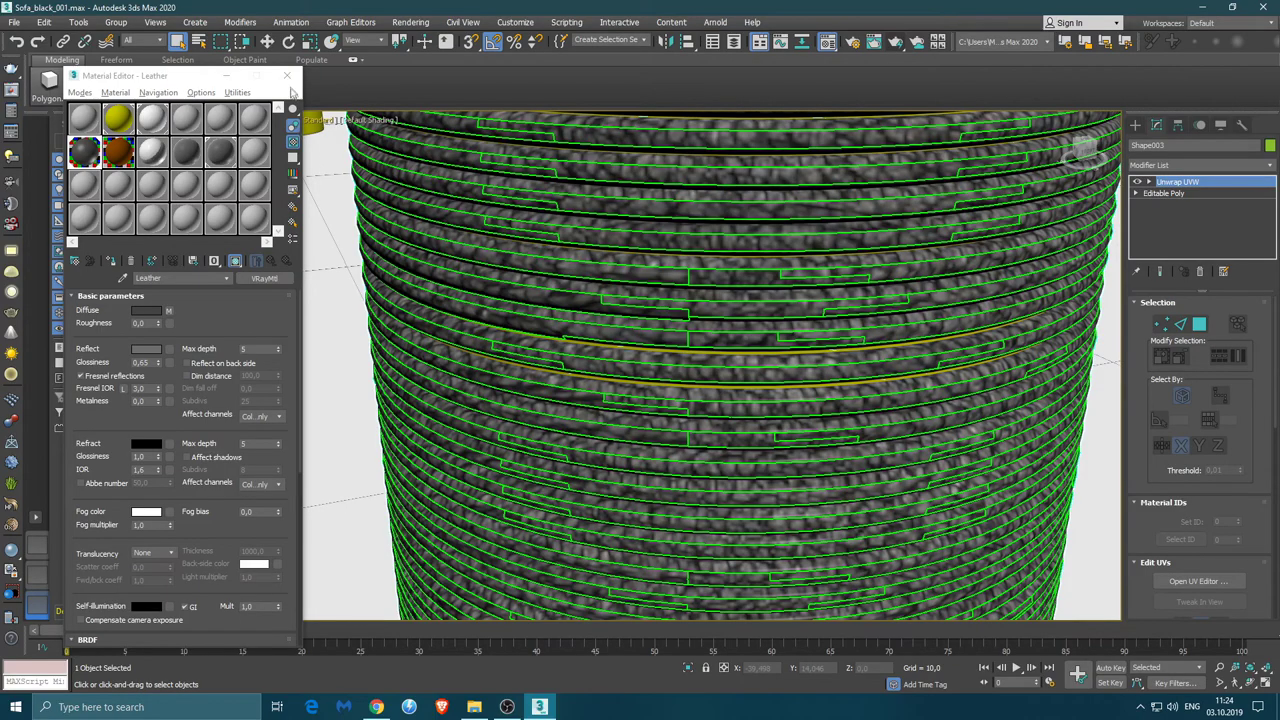
{"action": "left_click", "coordinate": [287, 76]}
{"action": "scroll", "coordinate": [575, 256], "scroll_direction": "down", "scroll_amount": 2}
{"action": "scroll", "coordinate": [575, 256], "scroll_direction": "down", "scroll_amount": 3}
{"action": "scroll", "coordinate": [575, 256], "scroll_direction": "down", "scroll_amount": 3}
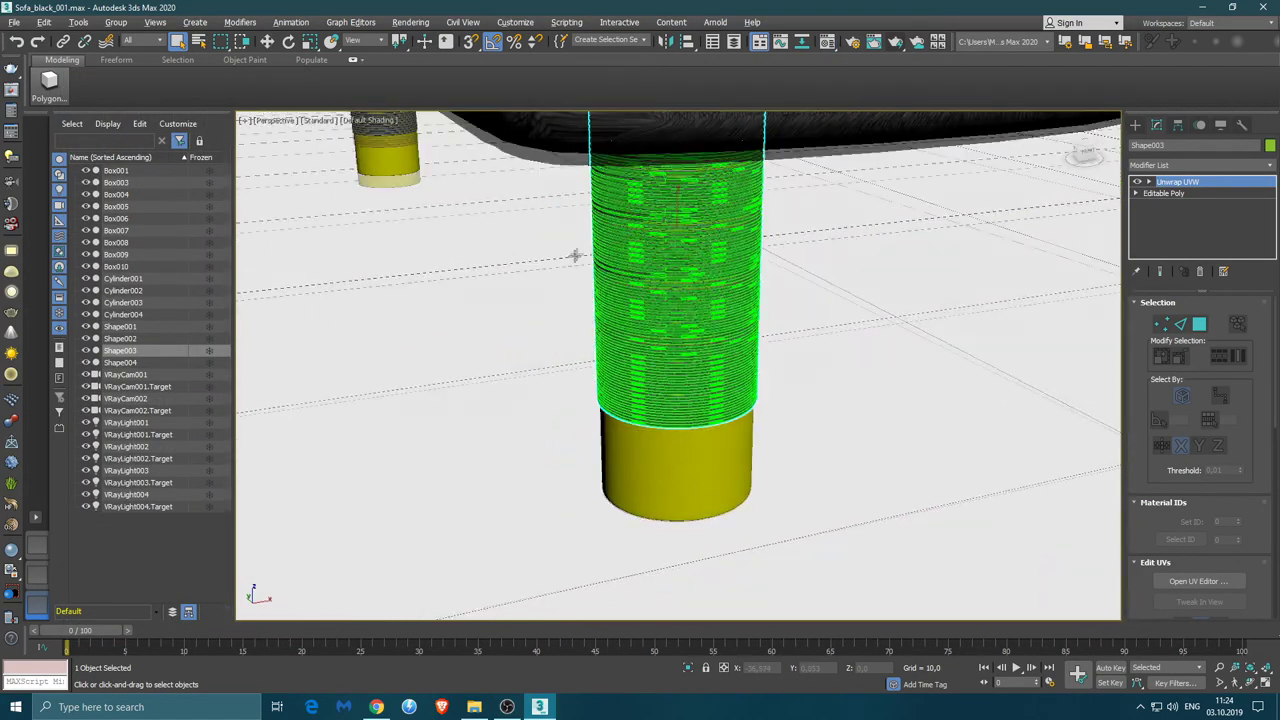
{"action": "middle_click_drag", "start_coordinate": [575, 256], "coordinate": [700, 260]}
{"action": "left_click", "coordinate": [575, 230]}
{"action": "right_click", "coordinate": [1147, 218]}
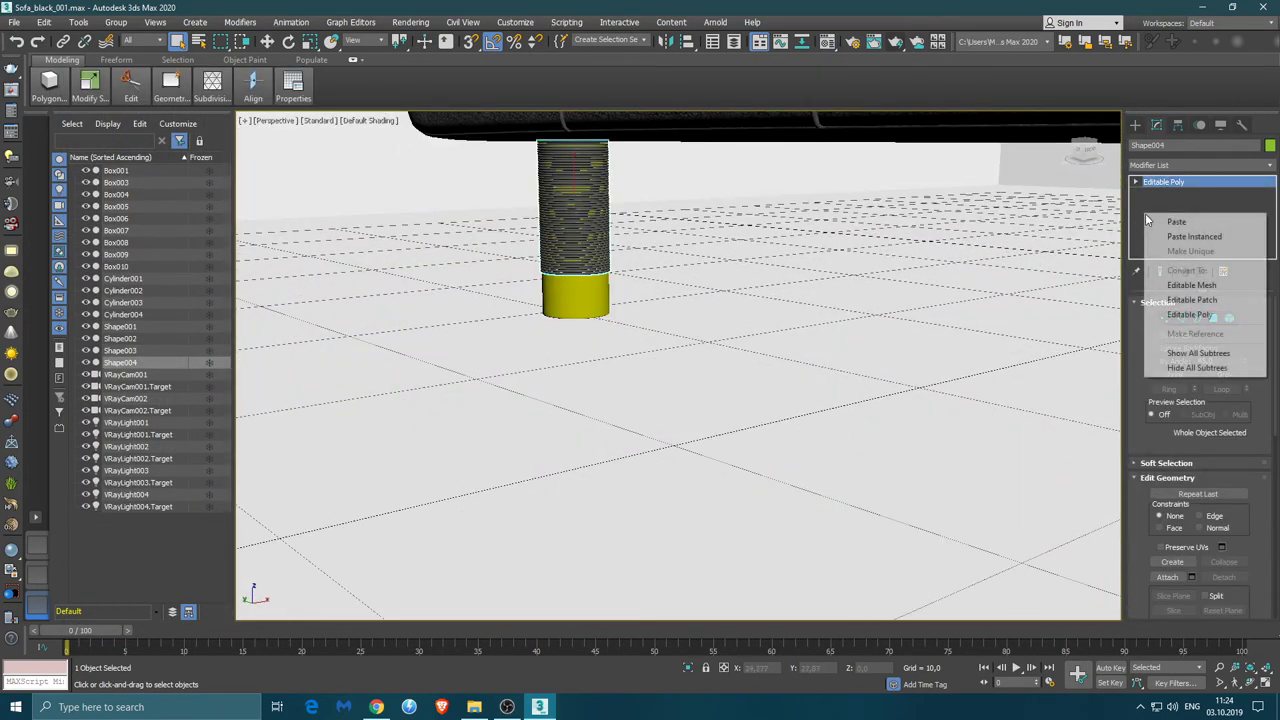
{"action": "left_click", "coordinate": [1176, 222]}
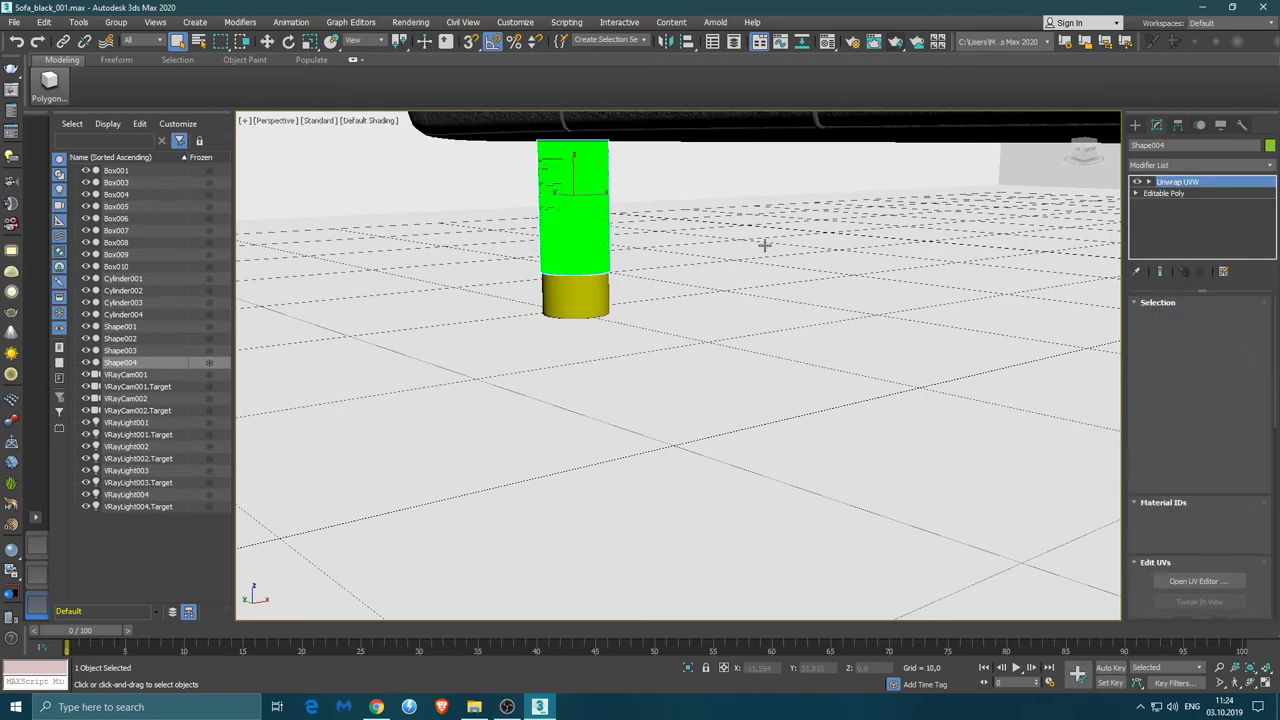
Paste the same Unwrap UVW modifier onto legs Shape002 and Shape001
{"action": "scroll", "coordinate": [914, 243], "scroll_direction": "up", "scroll_amount": 5}
{"action": "scroll", "coordinate": [629, 237], "scroll_direction": "down", "scroll_amount": 8}
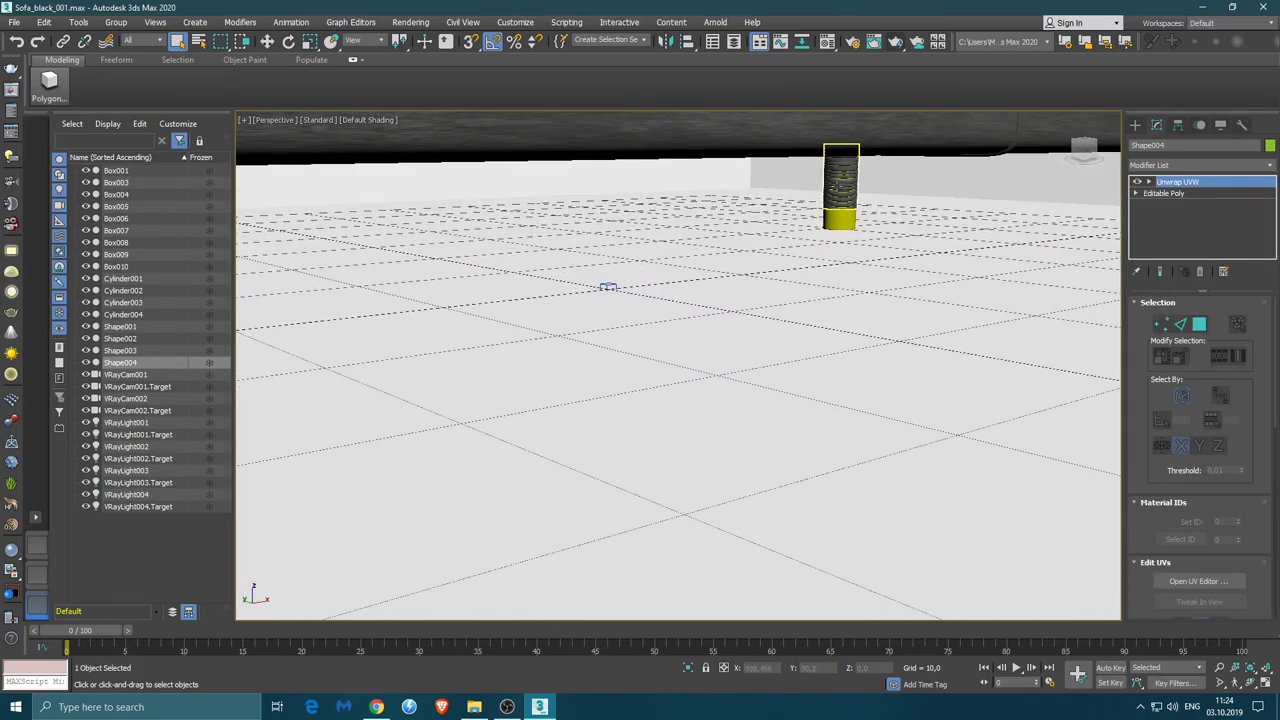
{"action": "left_click", "coordinate": [840, 190]}
{"action": "right_click", "coordinate": [1140, 226]}
{"action": "left_click", "coordinate": [1170, 240]}
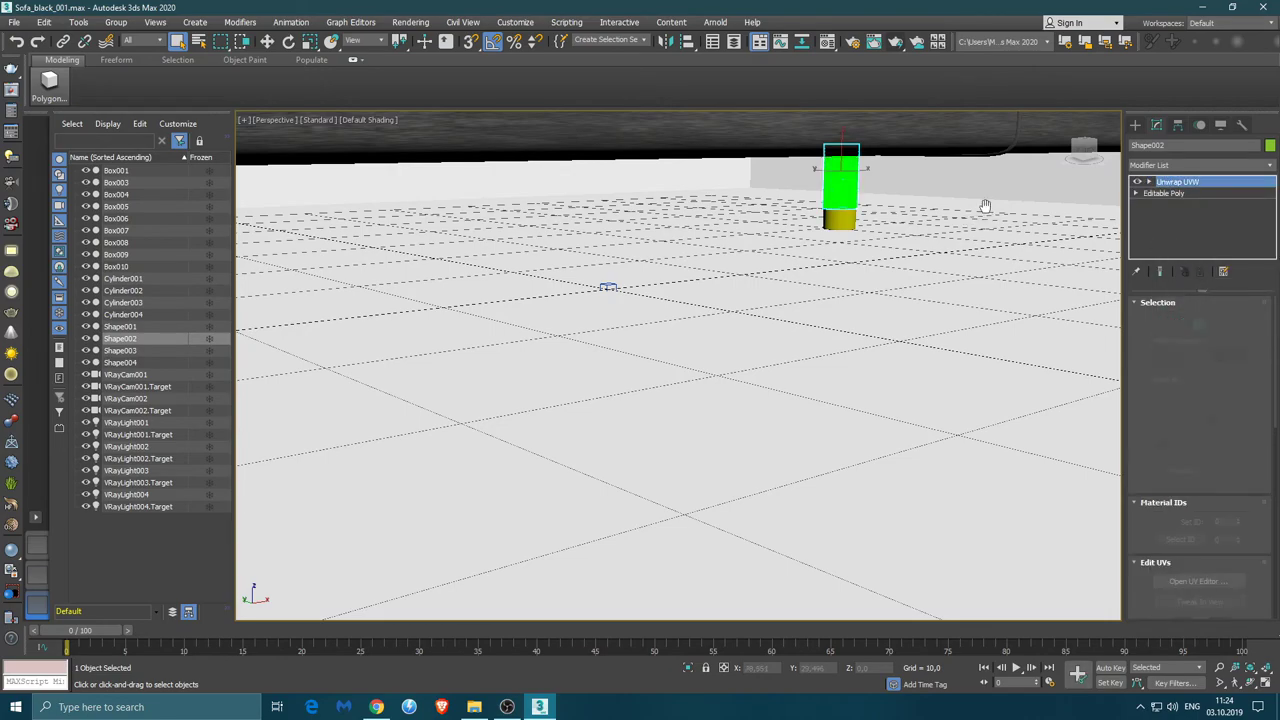
{"action": "middle_click_drag", "start_coordinate": [985, 205], "coordinate": [628, 235]}
{"action": "left_click", "coordinate": [763, 220]}
{"action": "right_click", "coordinate": [1155, 218]}
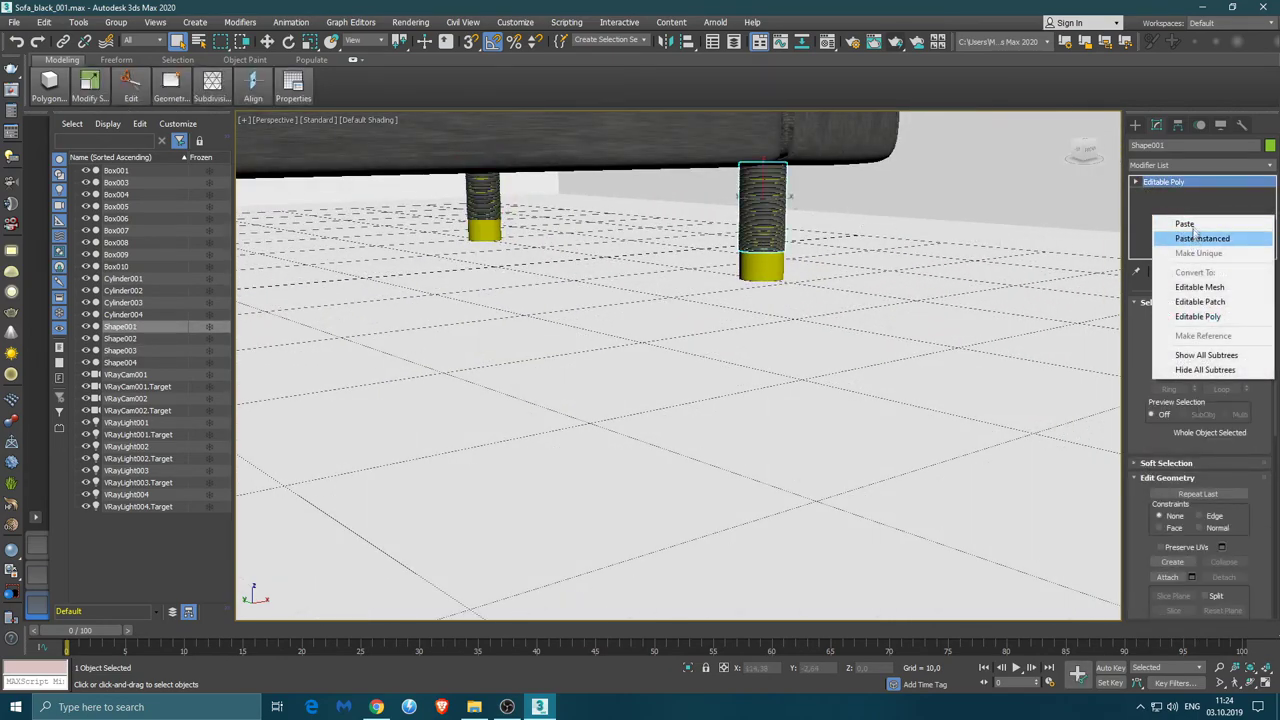
{"action": "left_click", "coordinate": [1184, 223]}
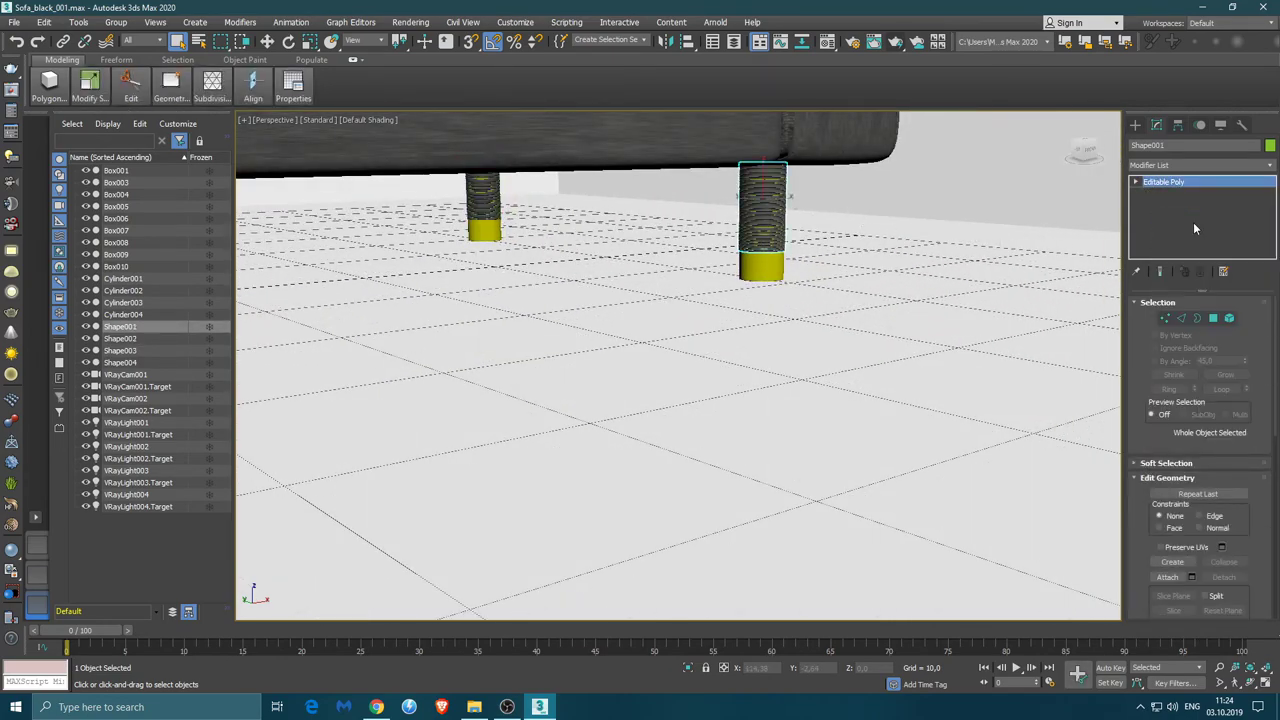
Frame the whole sofa, view it from above, and select the left armrest
{"action": "left_click", "coordinate": [876, 239]}
{"action": "mouse_move", "coordinate": [883, 237]}
{"action": "middle_mouse_down", "text": "alt"}
{"action": "mouse_move", "coordinate": [837, 229]}
{"action": "mouse_move", "coordinate": [903, 240]}
{"action": "mouse_move", "coordinate": [755, 237]}
{"action": "middle_mouse_up", "text": "alt"}
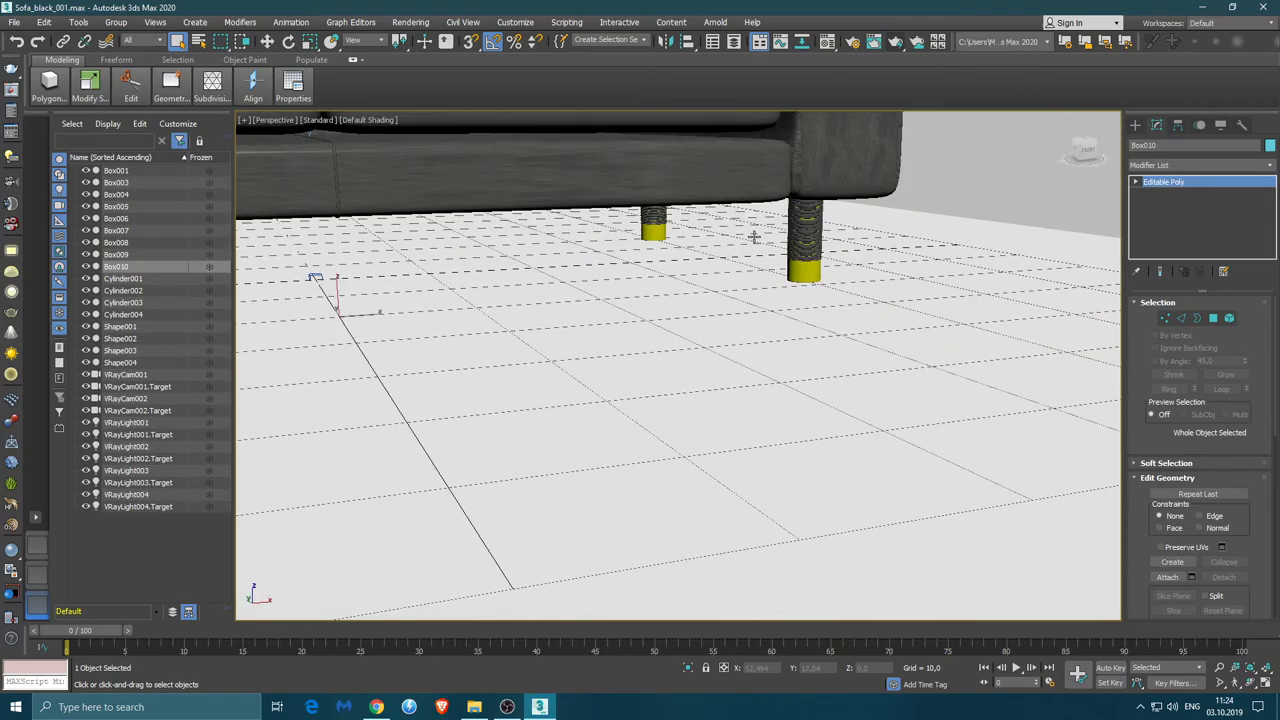
{"action": "key", "text": "z"}
{"action": "middle_click_drag", "start_coordinate": [960, 400], "coordinate": [1071, 408], "text": "alt"}
{"action": "scroll", "coordinate": [640, 242], "scroll_direction": "up", "scroll_amount": 5}
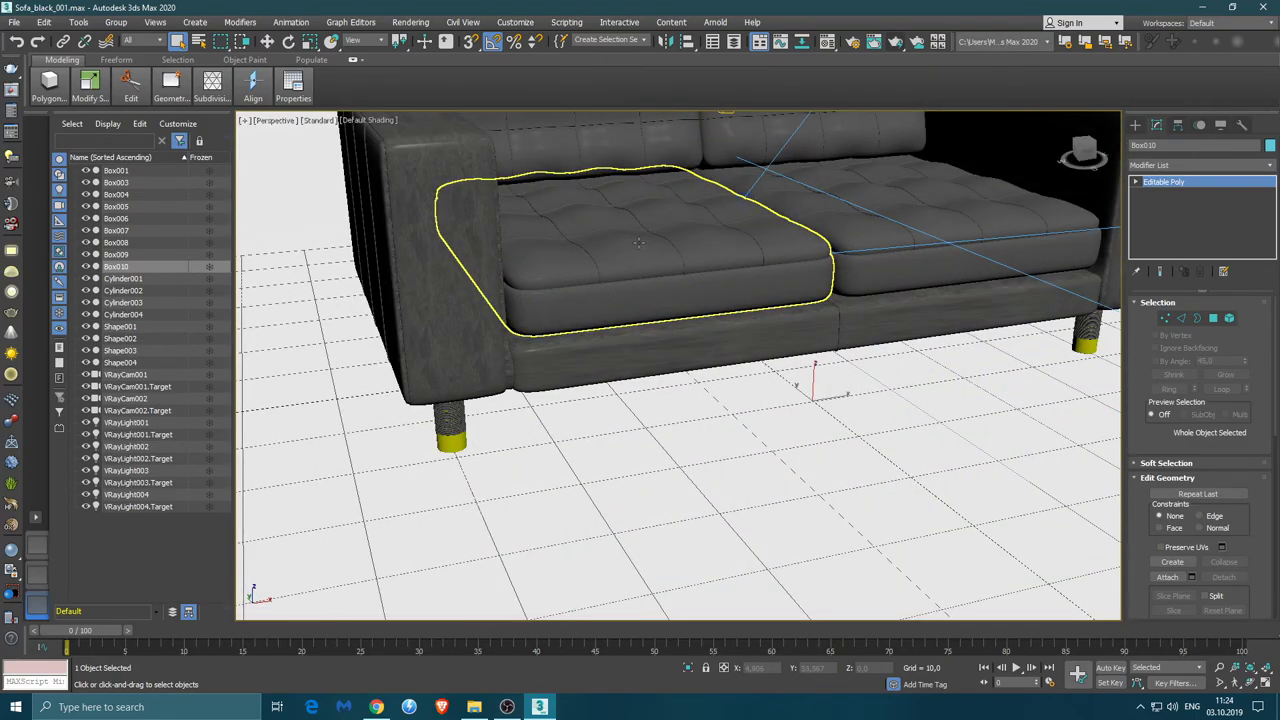
{"action": "middle_click_drag", "start_coordinate": [640, 242], "coordinate": [700, 315]}
{"action": "left_click", "coordinate": [510, 320]}
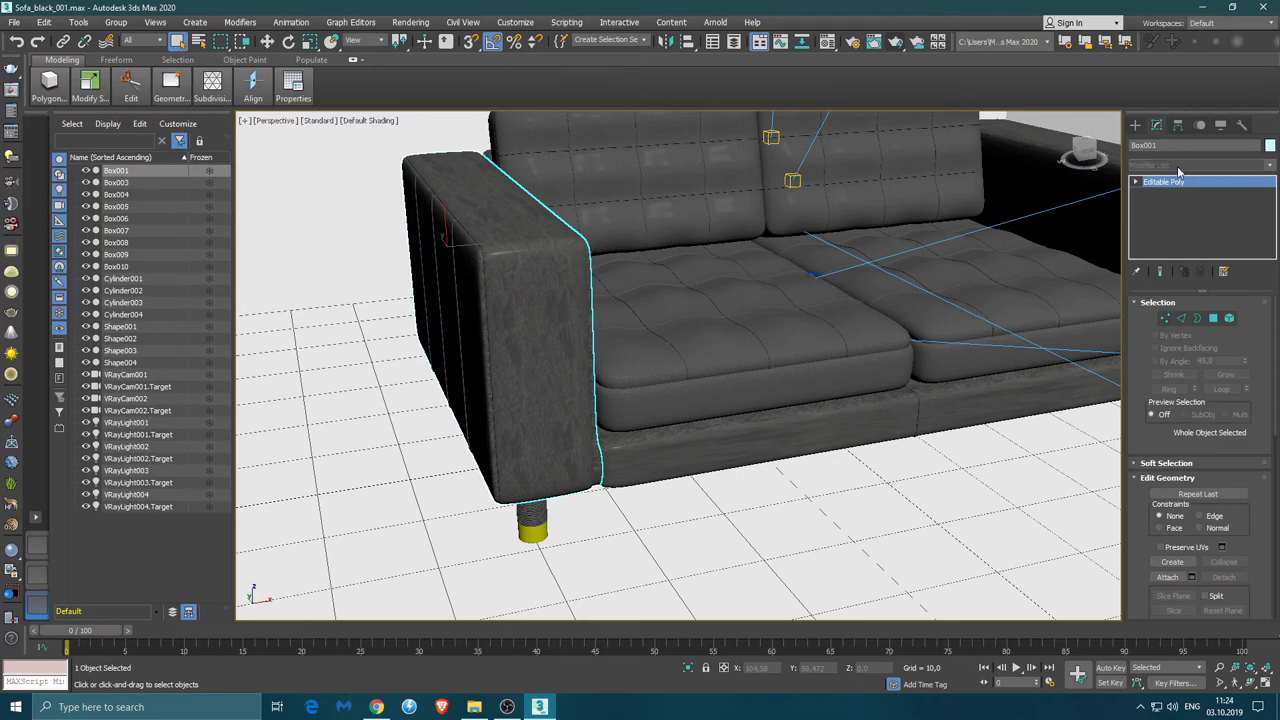
{"action": "left_click", "coordinate": [1178, 166]}
{"action": "scroll", "coordinate": [1175, 318], "scroll_direction": "down", "scroll_amount": 3}
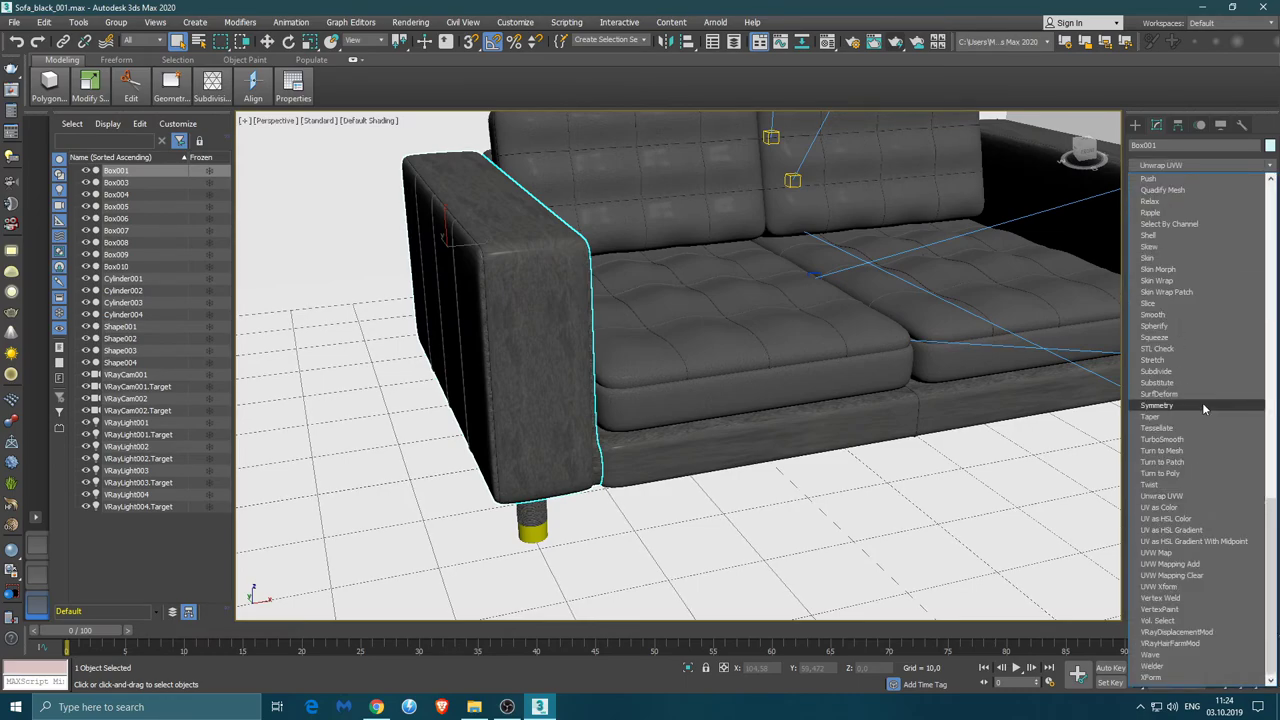
{"action": "left_click", "coordinate": [1183, 497]}
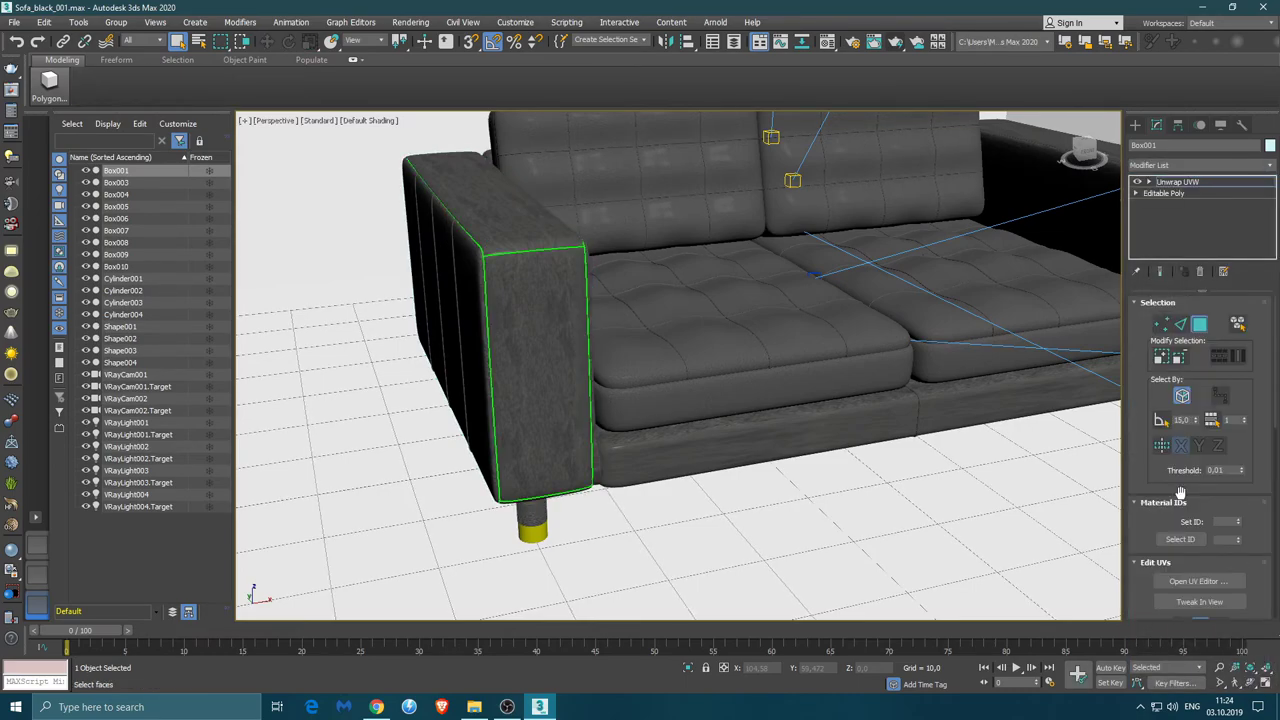
{"action": "left_click", "coordinate": [1199, 581]}
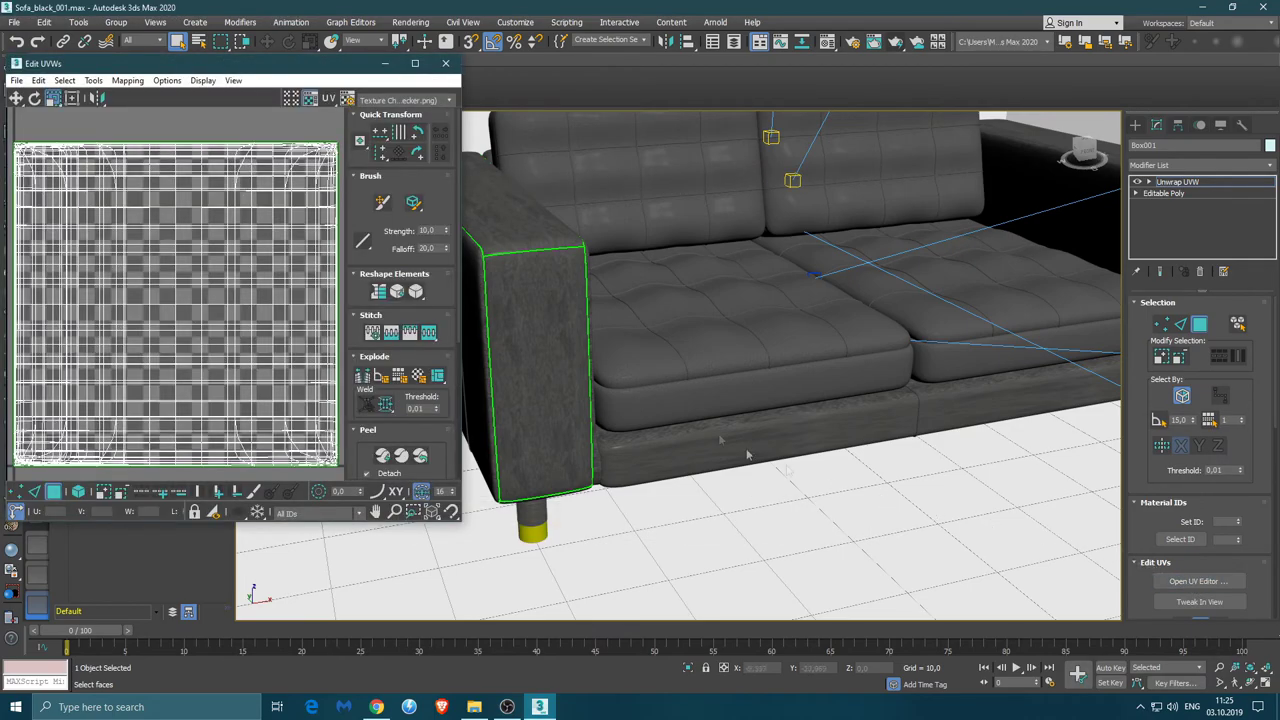
{"action": "left_click", "coordinate": [378, 375]}
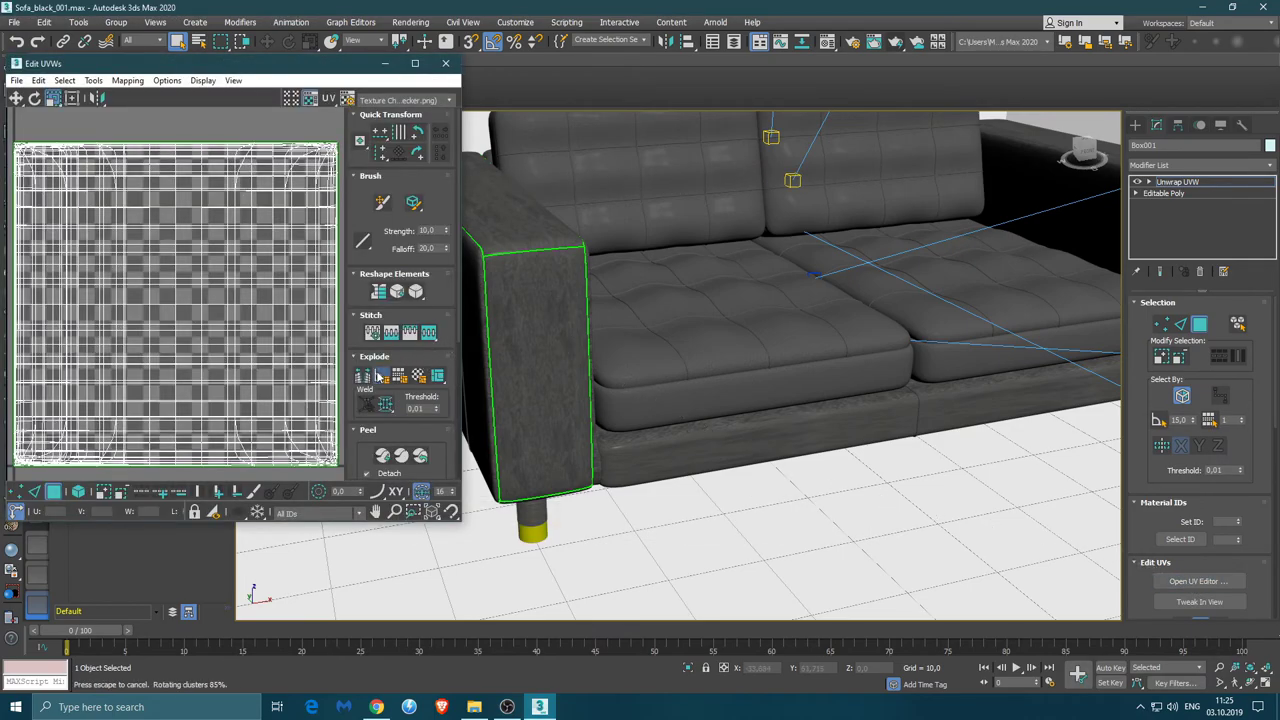
{"action": "key", "text": "ctrl+a"}
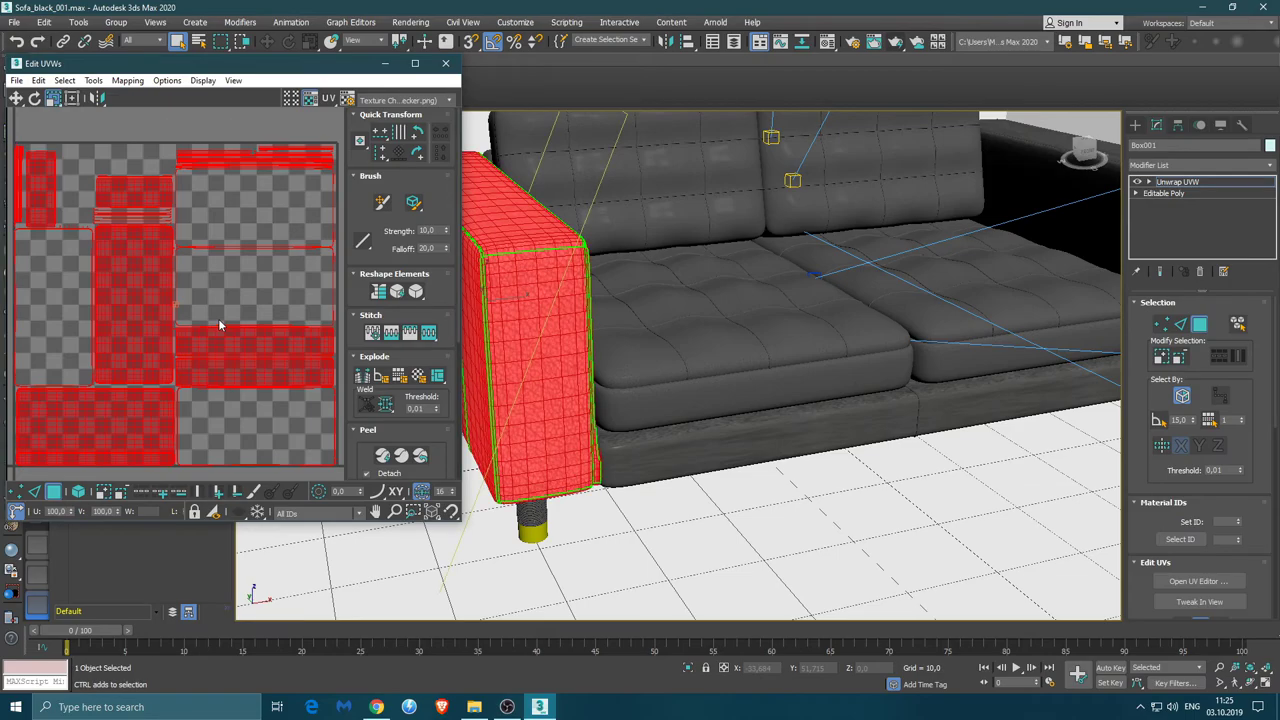
{"action": "scroll", "coordinate": [236, 238], "scroll_direction": "up", "scroll_amount": 4}
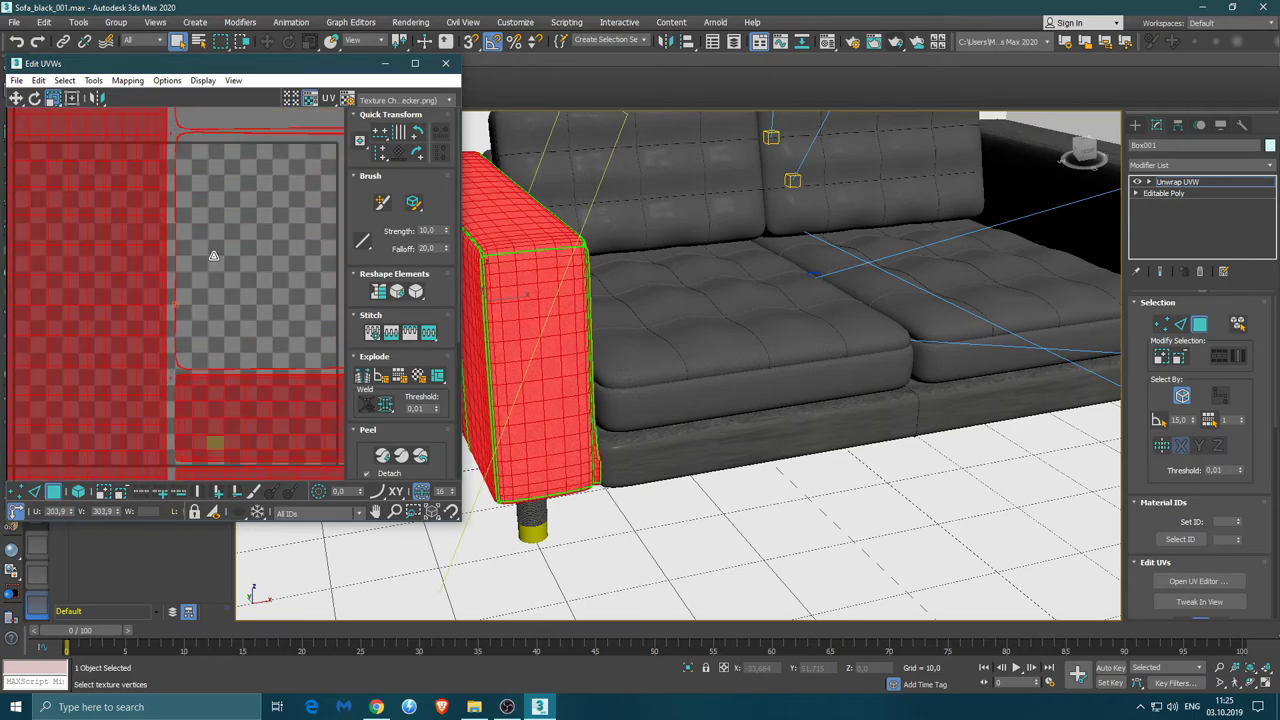
{"action": "left_click", "coordinate": [236, 238]}
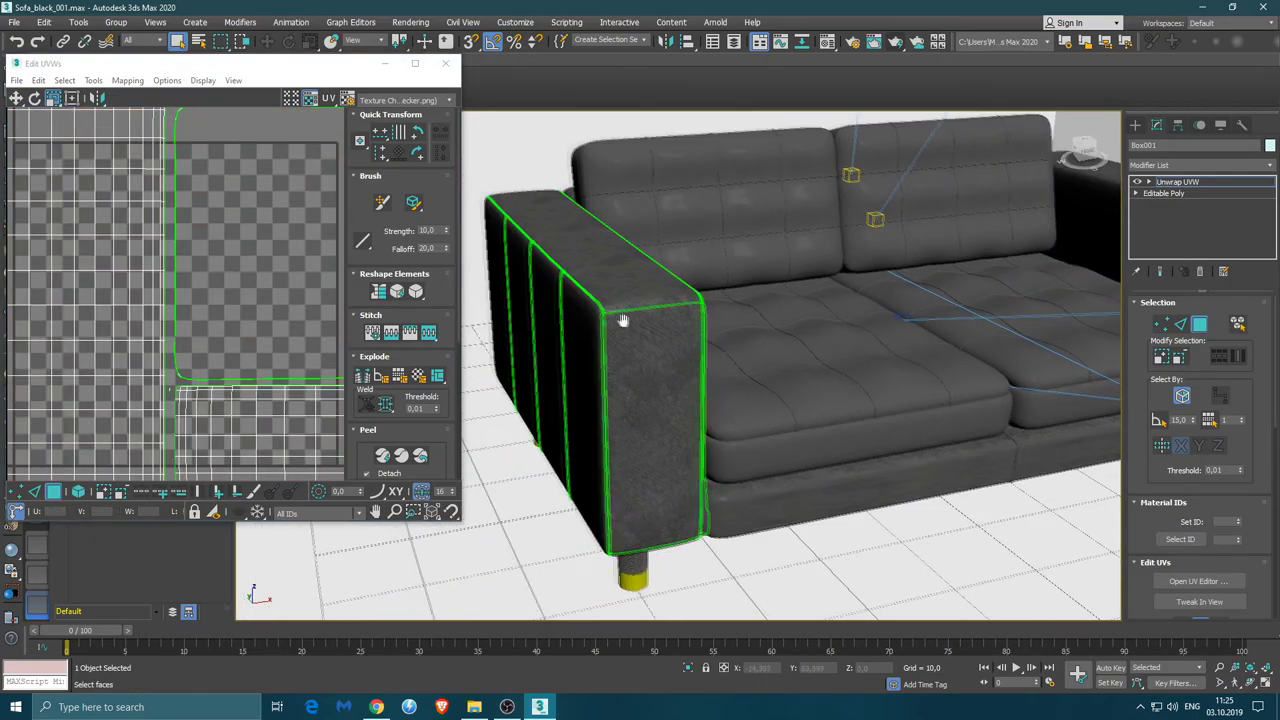
{"action": "scroll", "coordinate": [610, 291], "scroll_direction": "up", "scroll_amount": 8}
{"action": "scroll", "coordinate": [610, 291], "scroll_direction": "up", "scroll_amount": 3}
{"action": "scroll", "coordinate": [655, 359], "scroll_direction": "up", "scroll_amount": 3}
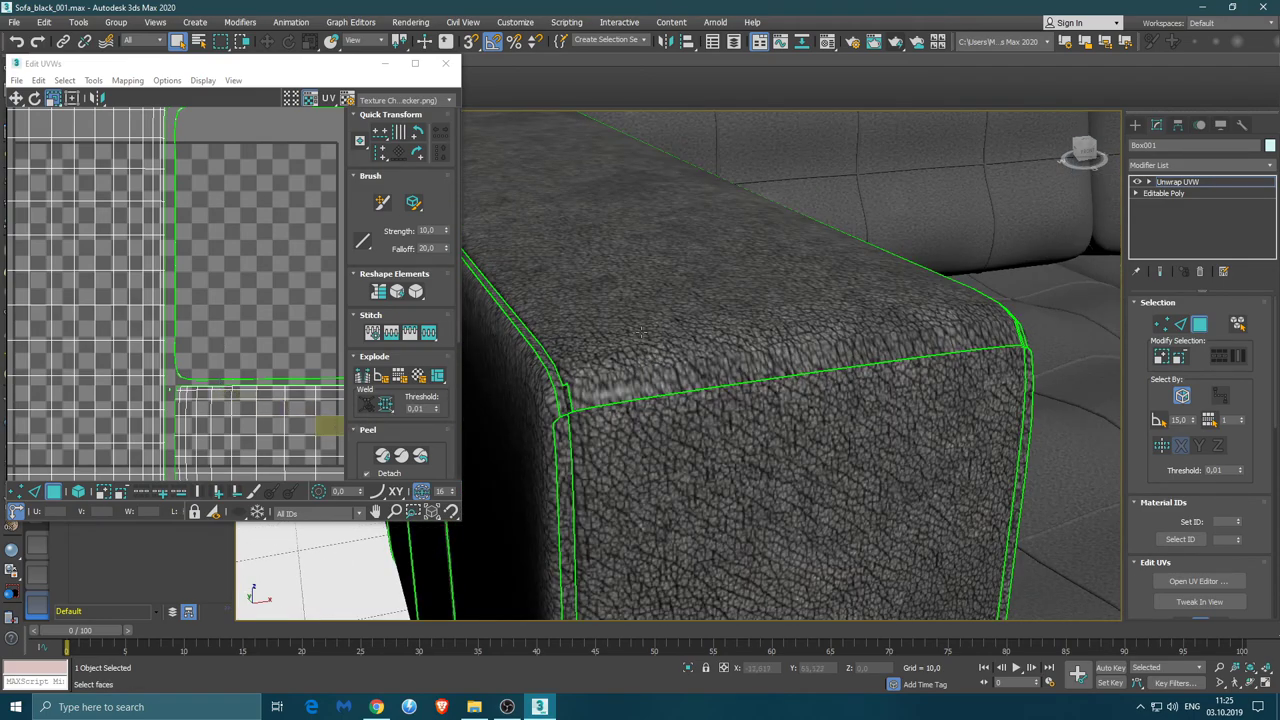
{"action": "left_click", "coordinate": [585, 336]}
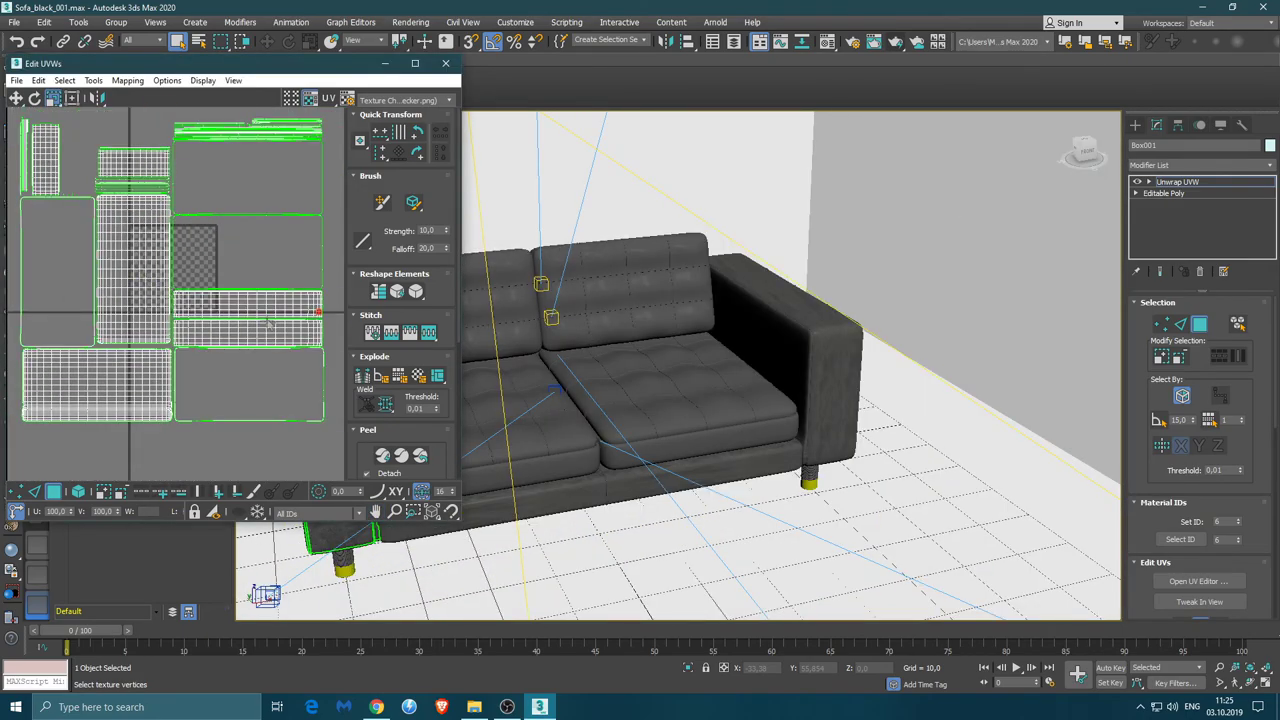
{"action": "left_click", "coordinate": [256, 306]}
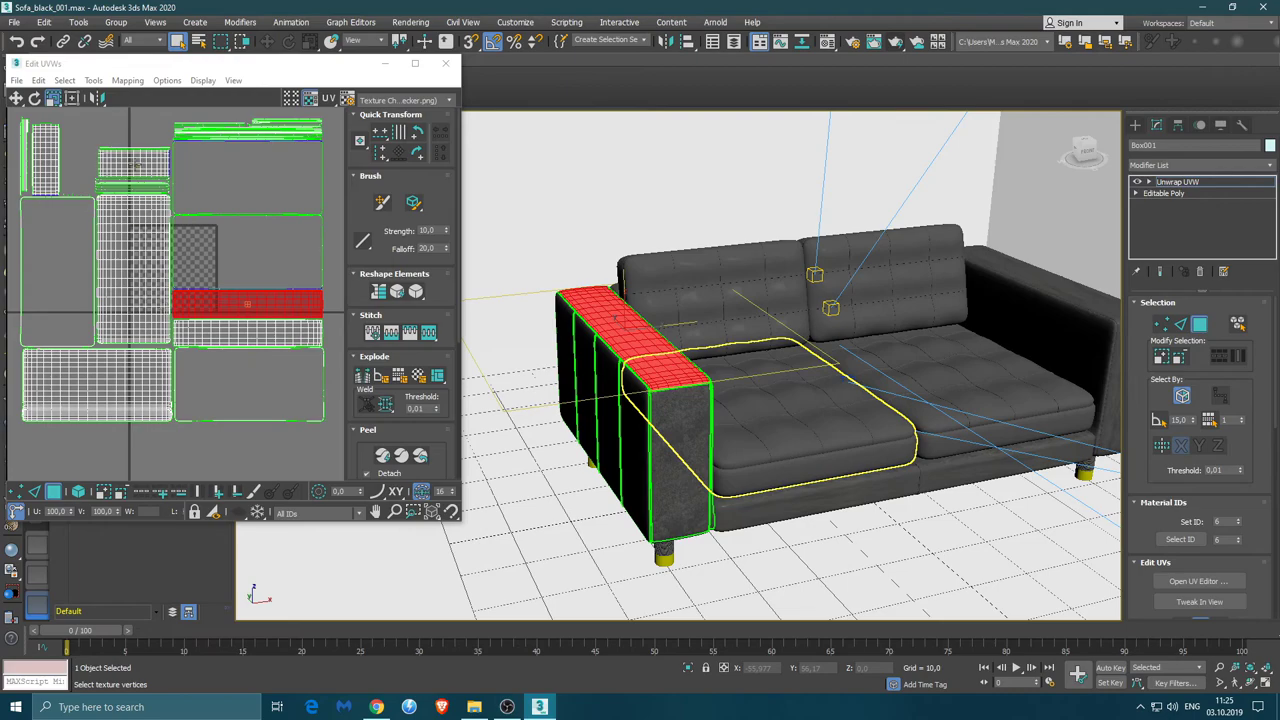
Move the armrest's front-face UV shell into empty space at the top and rotate it horizontal
{"action": "left_click", "coordinate": [135, 163]}
{"action": "middle_click_drag", "start_coordinate": [135, 163], "coordinate": [245, 190]}
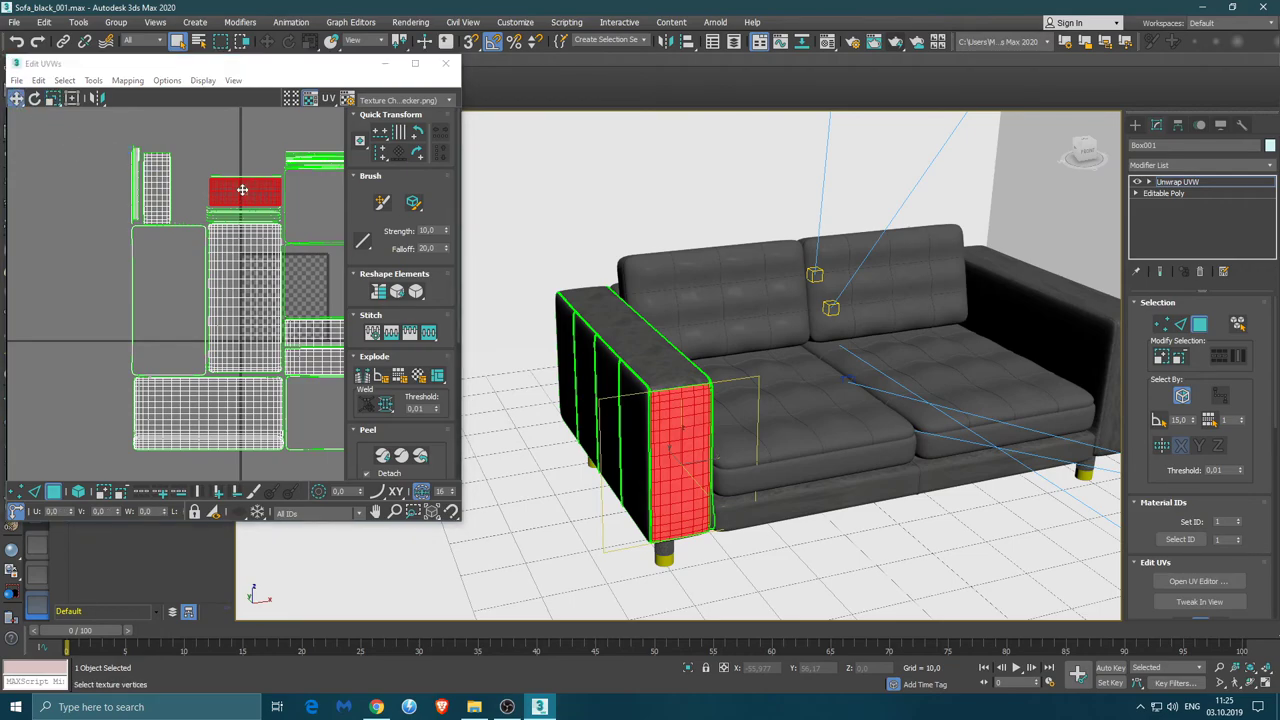
{"action": "left_click_drag", "start_coordinate": [242, 189], "coordinate": [168, 128]}
{"action": "middle_click_drag", "start_coordinate": [168, 128], "coordinate": [164, 188]}
{"action": "left_click_drag", "start_coordinate": [164, 188], "coordinate": [168, 154]}
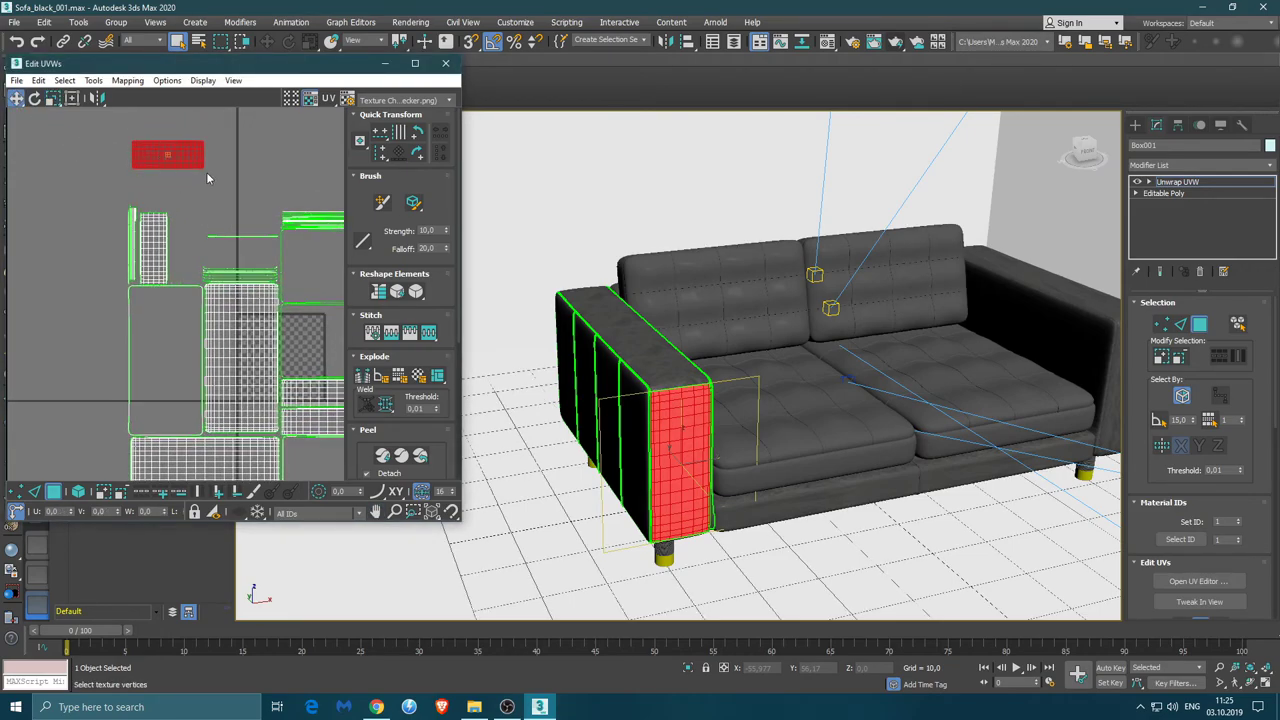
{"action": "left_click", "coordinate": [207, 178]}
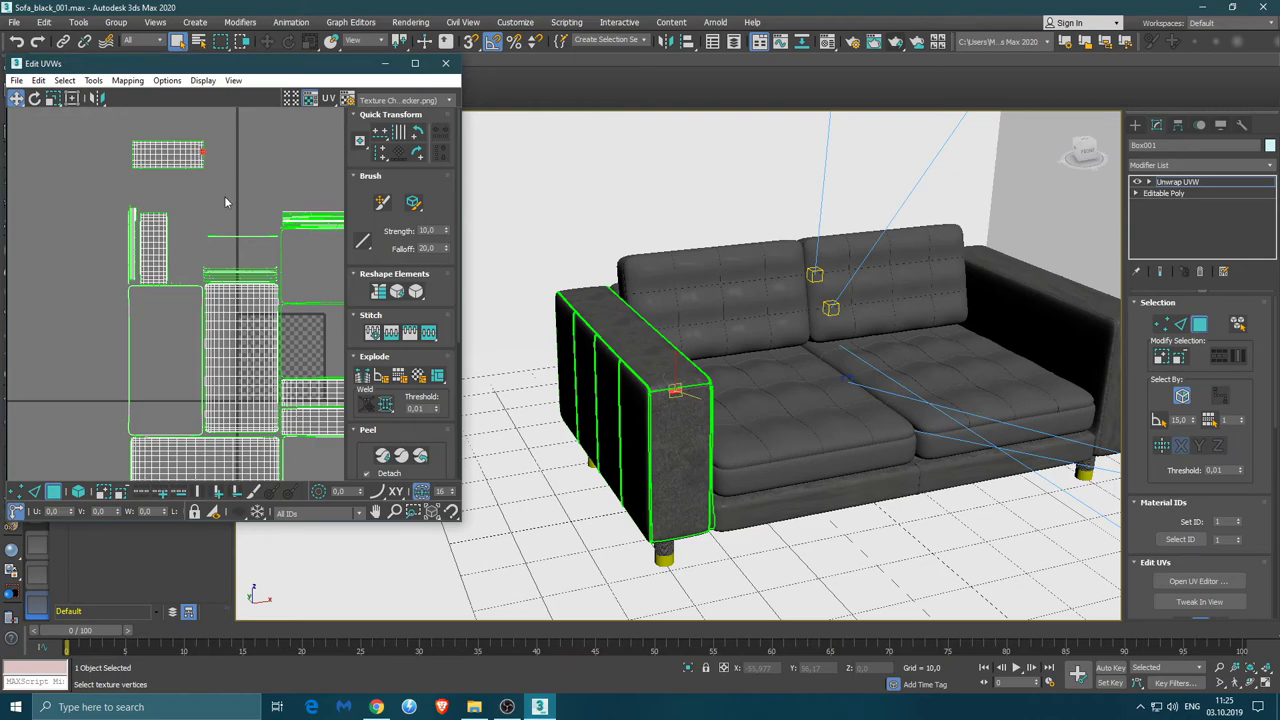
{"action": "left_click", "coordinate": [150, 150]}
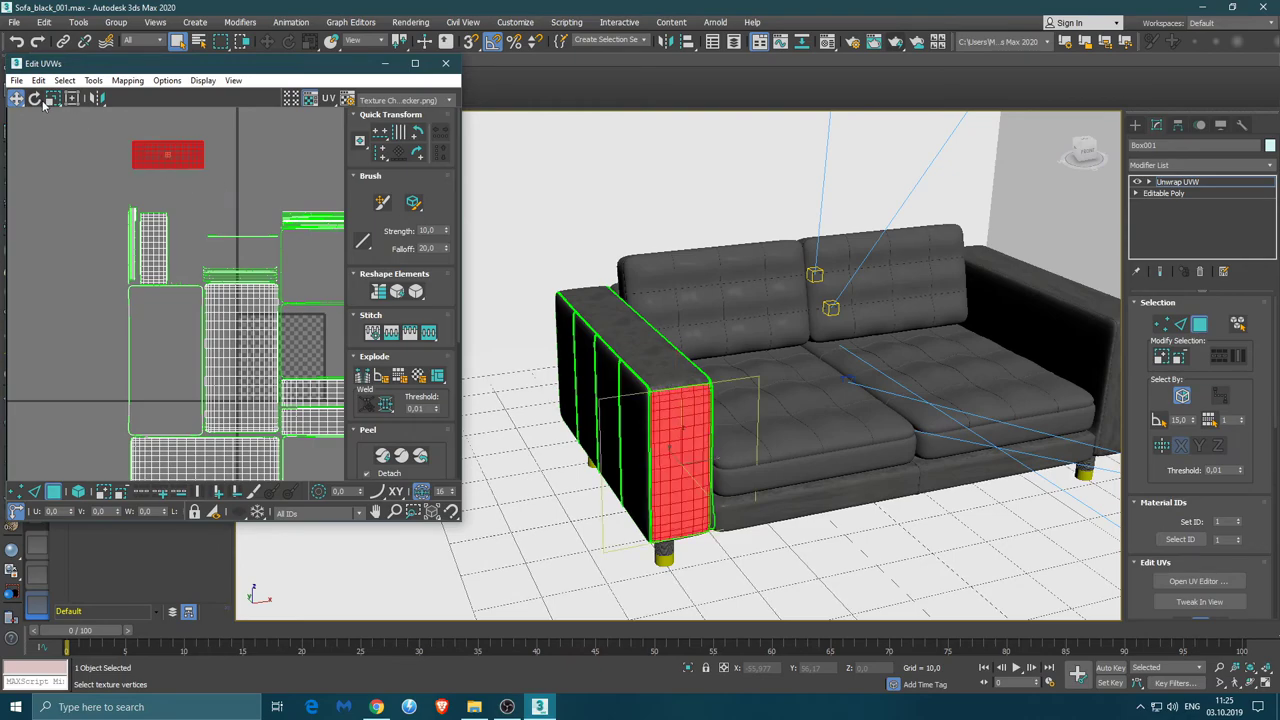
{"action": "left_click", "coordinate": [36, 100]}
{"action": "mouse_move", "coordinate": [143, 146]}
{"action": "left_mouse_down"}
{"action": "mouse_move", "coordinate": [175, 175]}
{"action": "mouse_move", "coordinate": [215, 162]}
{"action": "left_mouse_up"}
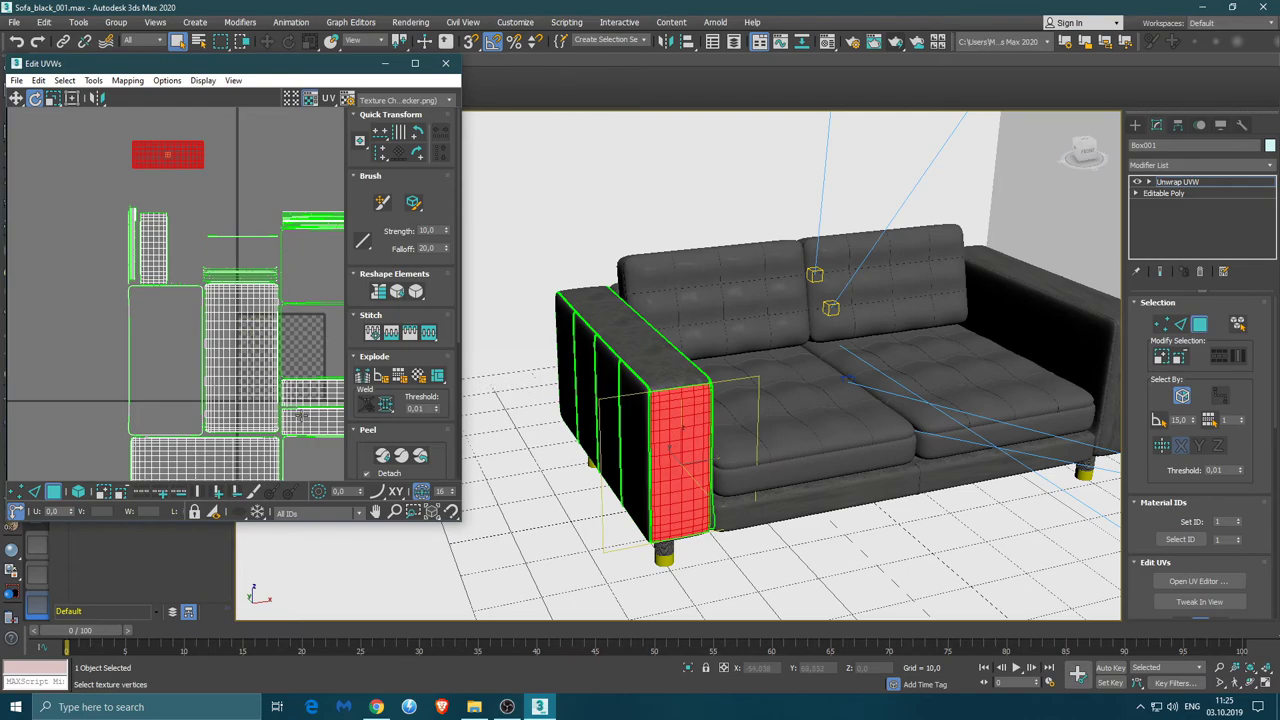
Rotate the armrest's top UV strip half a turn and move it beside the front-face shell
{"action": "left_click", "coordinate": [280, 396]}
{"action": "left_click", "coordinate": [280, 395]}
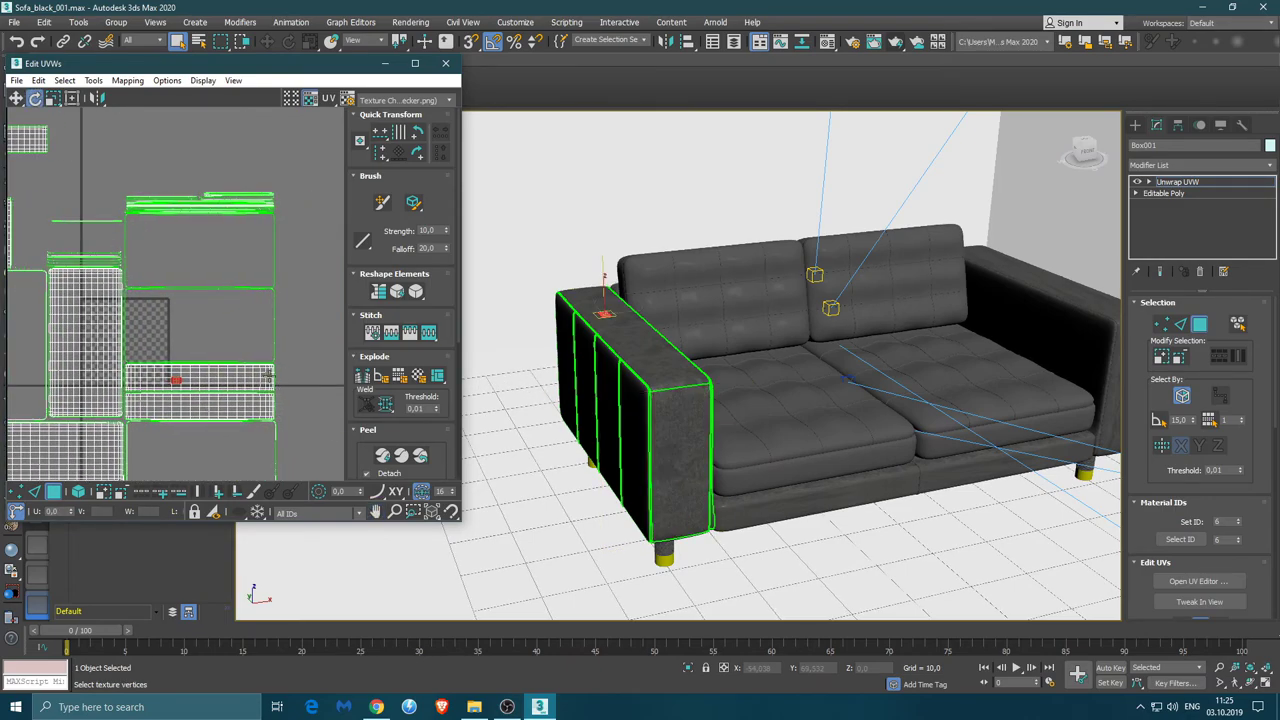
{"action": "left_click", "coordinate": [175, 380]}
{"action": "mouse_move", "coordinate": [200, 378]}
{"action": "left_mouse_down"}
{"action": "mouse_move", "coordinate": [132, 377]}
{"action": "mouse_move", "coordinate": [200, 376]}
{"action": "left_mouse_up"}
{"action": "key", "text": "w"}
{"action": "mouse_move", "coordinate": [185, 380]}
{"action": "left_mouse_down"}
{"action": "mouse_move", "coordinate": [130, 163]}
{"action": "mouse_move", "coordinate": [112, 143]}
{"action": "left_mouse_up"}
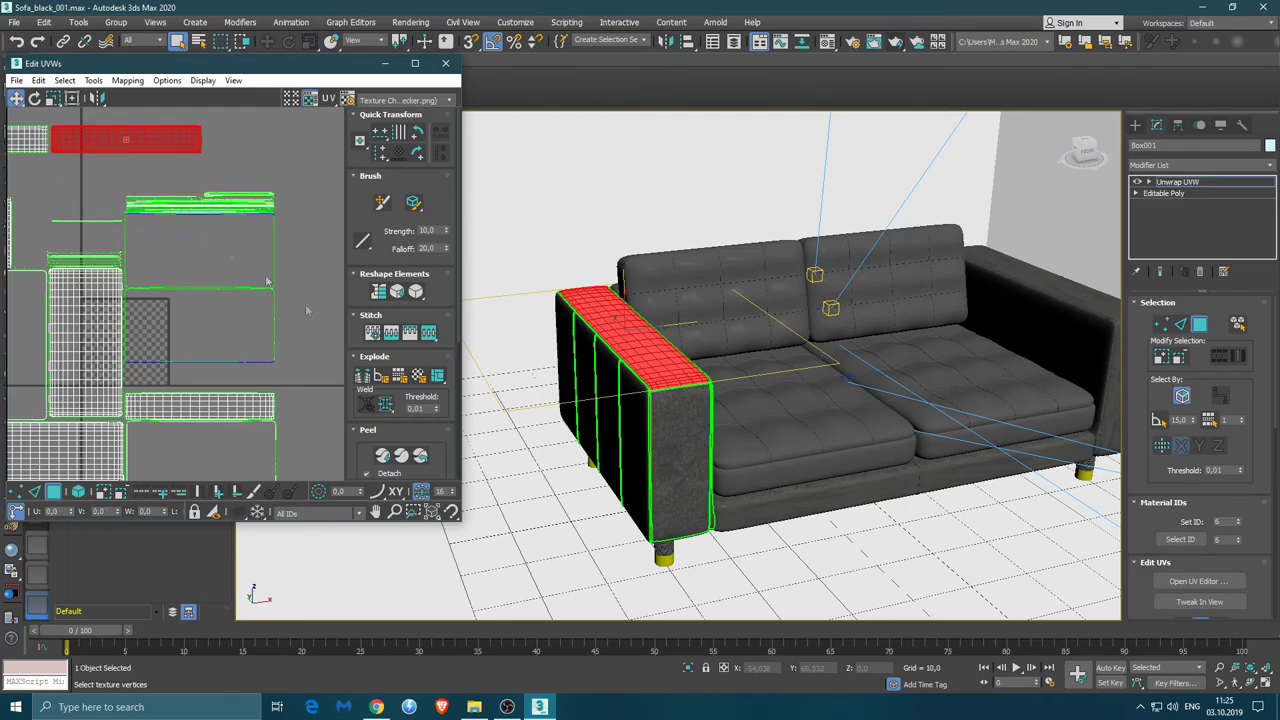
{"action": "scroll", "coordinate": [664, 363], "scroll_direction": "up", "scroll_amount": 5}
In Edge mode, select the right shell's left border loop and shift it along U
{"action": "scroll", "coordinate": [664, 363], "scroll_direction": "up", "scroll_amount": 3}
{"action": "scroll", "coordinate": [664, 363], "scroll_direction": "up", "scroll_amount": 3}
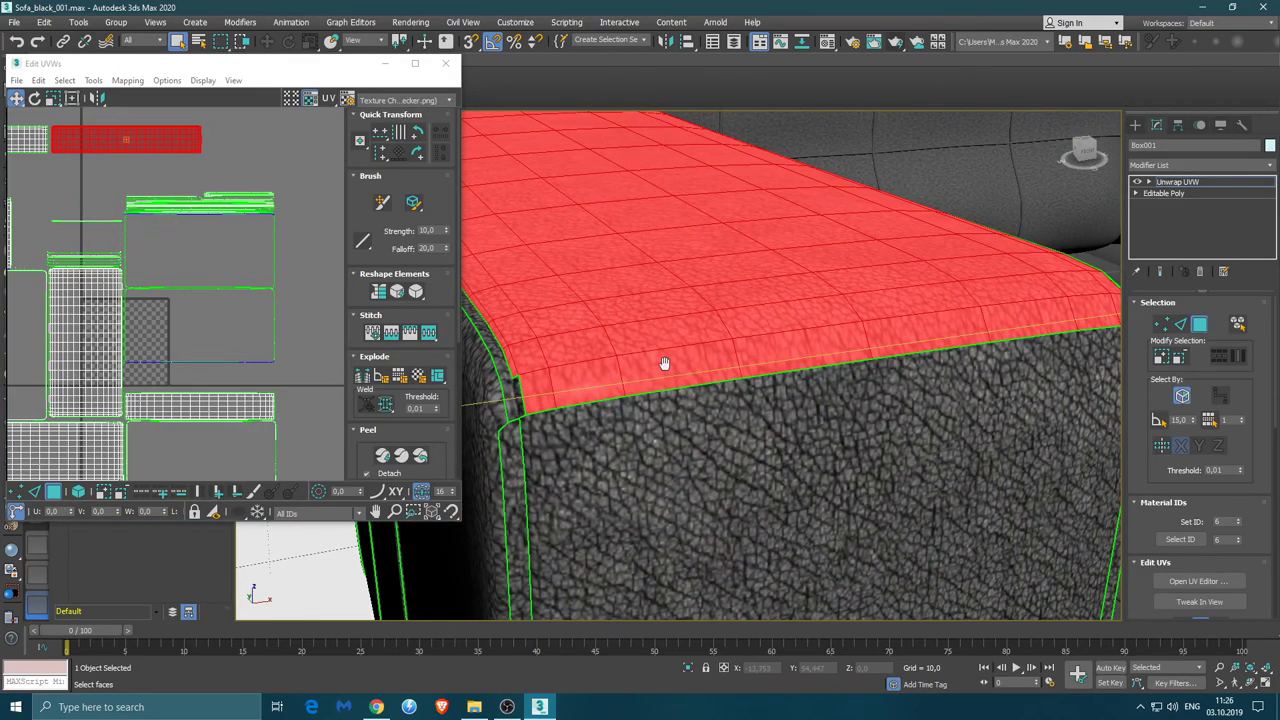
{"action": "scroll", "coordinate": [125, 195], "scroll_direction": "up", "scroll_amount": 2}
{"action": "scroll", "coordinate": [120, 193], "scroll_direction": "up", "scroll_amount": 3}
{"action": "scroll", "coordinate": [113, 190], "scroll_direction": "up", "scroll_amount": 3}
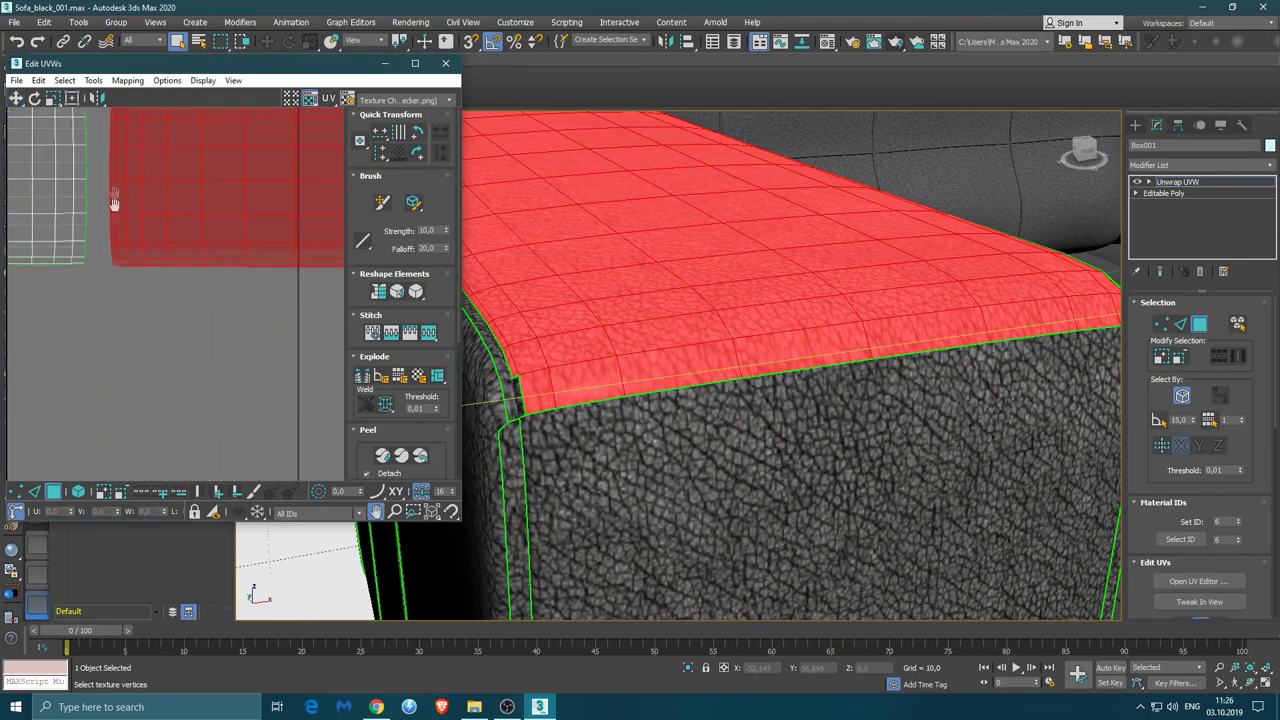
{"action": "scroll", "coordinate": [110, 205], "scroll_direction": "up", "scroll_amount": 2}
{"action": "scroll", "coordinate": [130, 250], "scroll_direction": "down", "scroll_amount": 2}
{"action": "scroll", "coordinate": [148, 283], "scroll_direction": "down", "scroll_amount": 1}
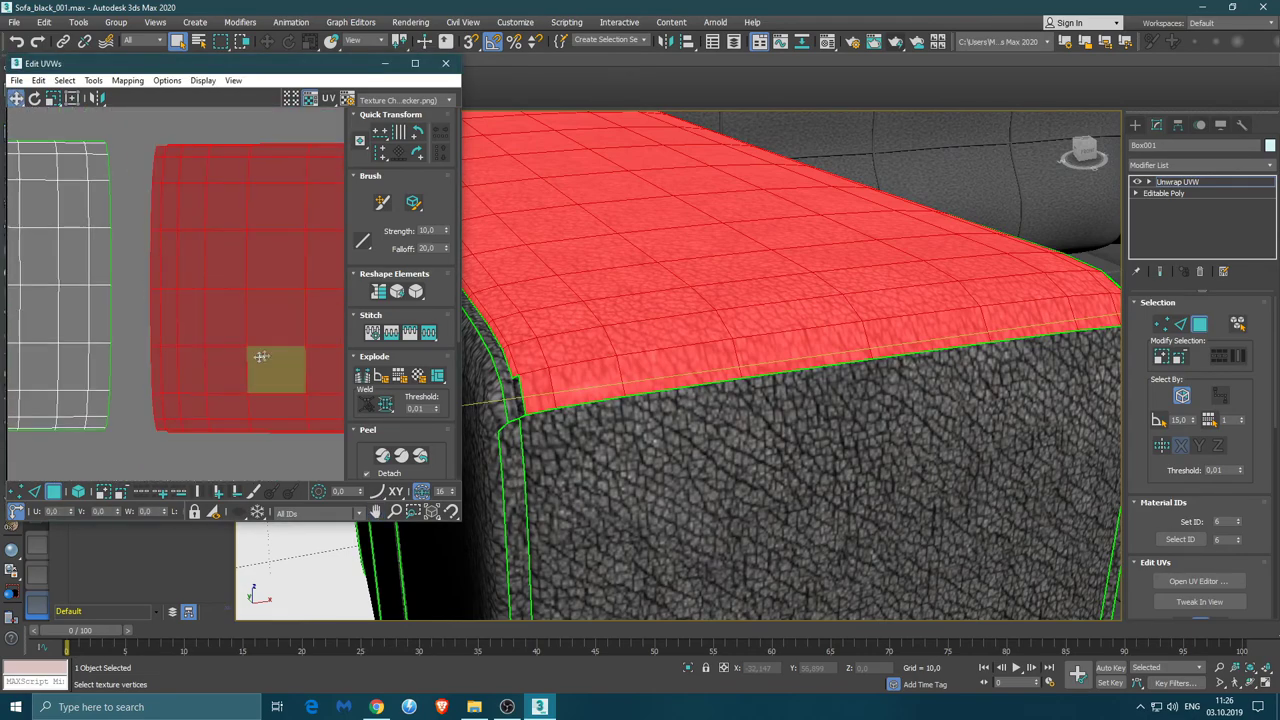
{"action": "key", "text": "2"}
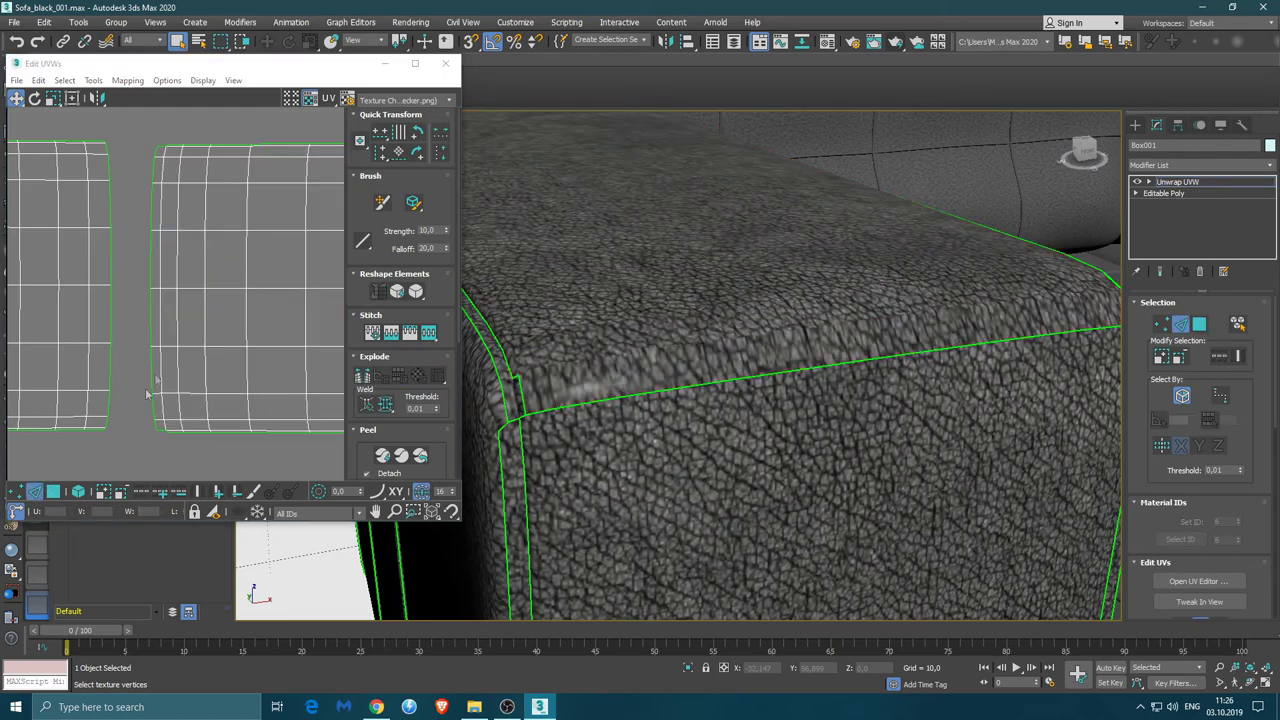
{"action": "double_click", "coordinate": [150, 317]}
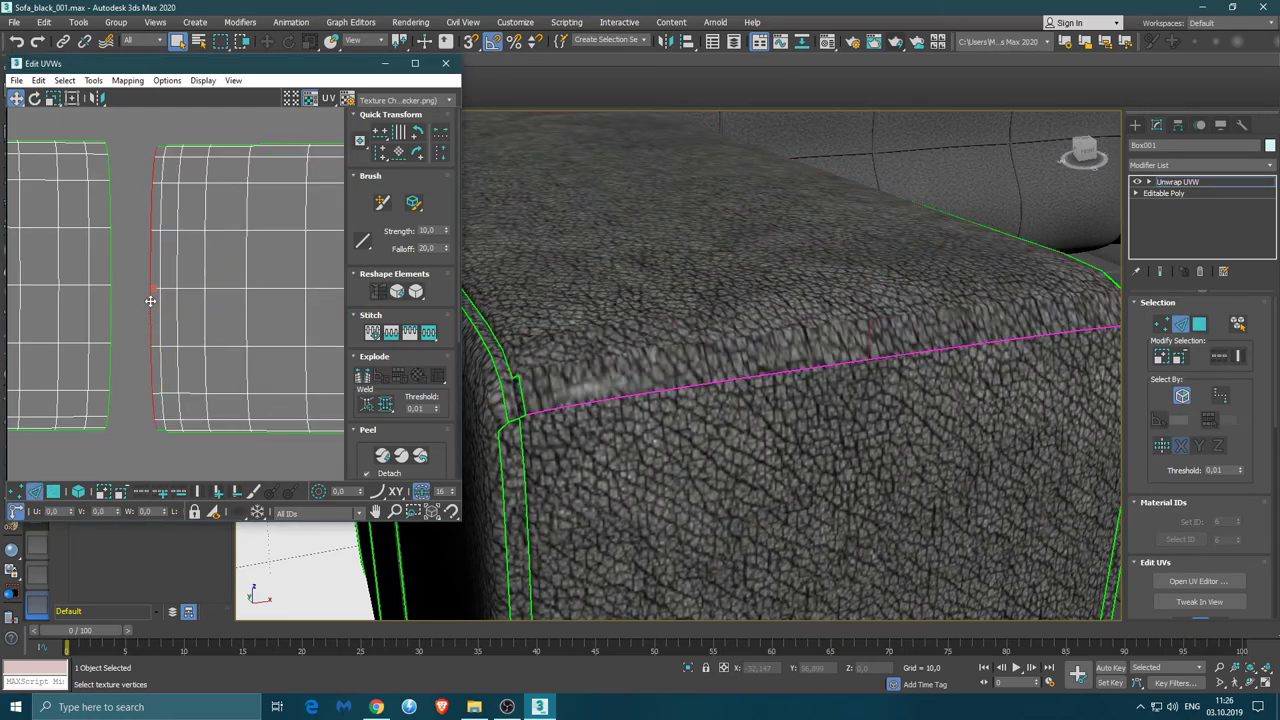
{"action": "left_click_drag", "start_coordinate": [150, 301], "coordinate": [143, 301]}
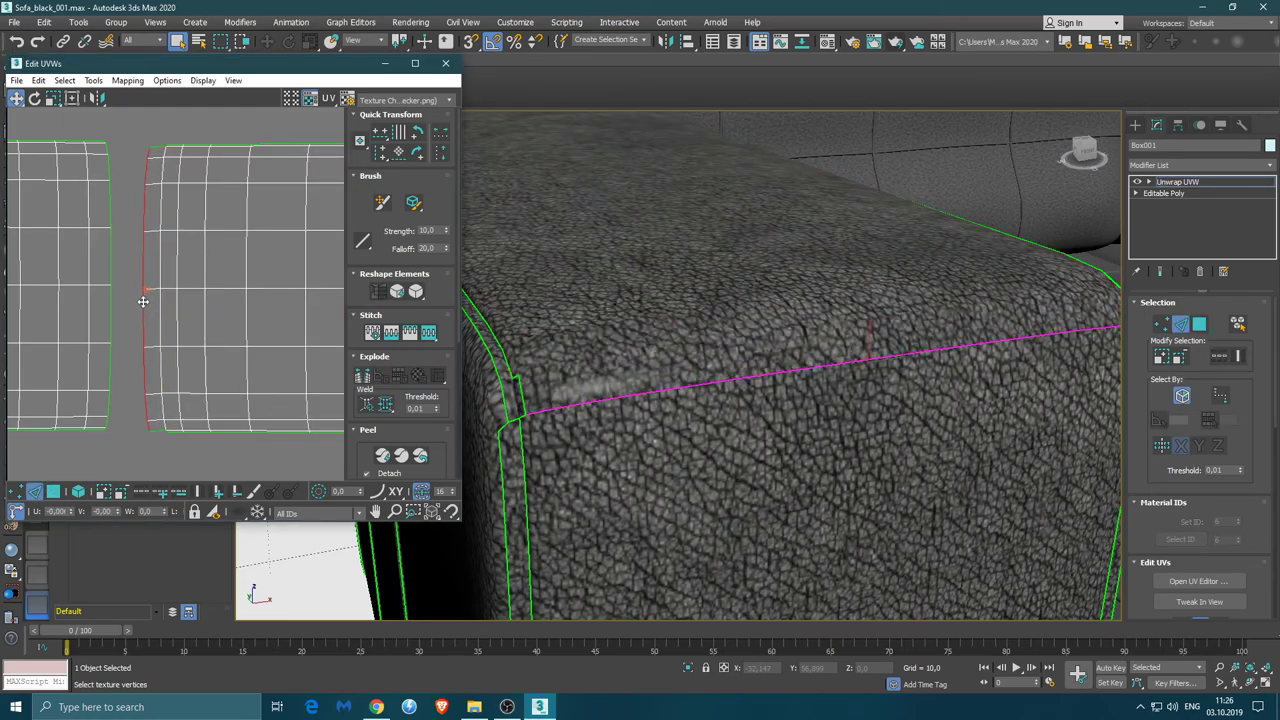
{"action": "left_click_drag", "start_coordinate": [142, 301], "coordinate": [171, 290]}
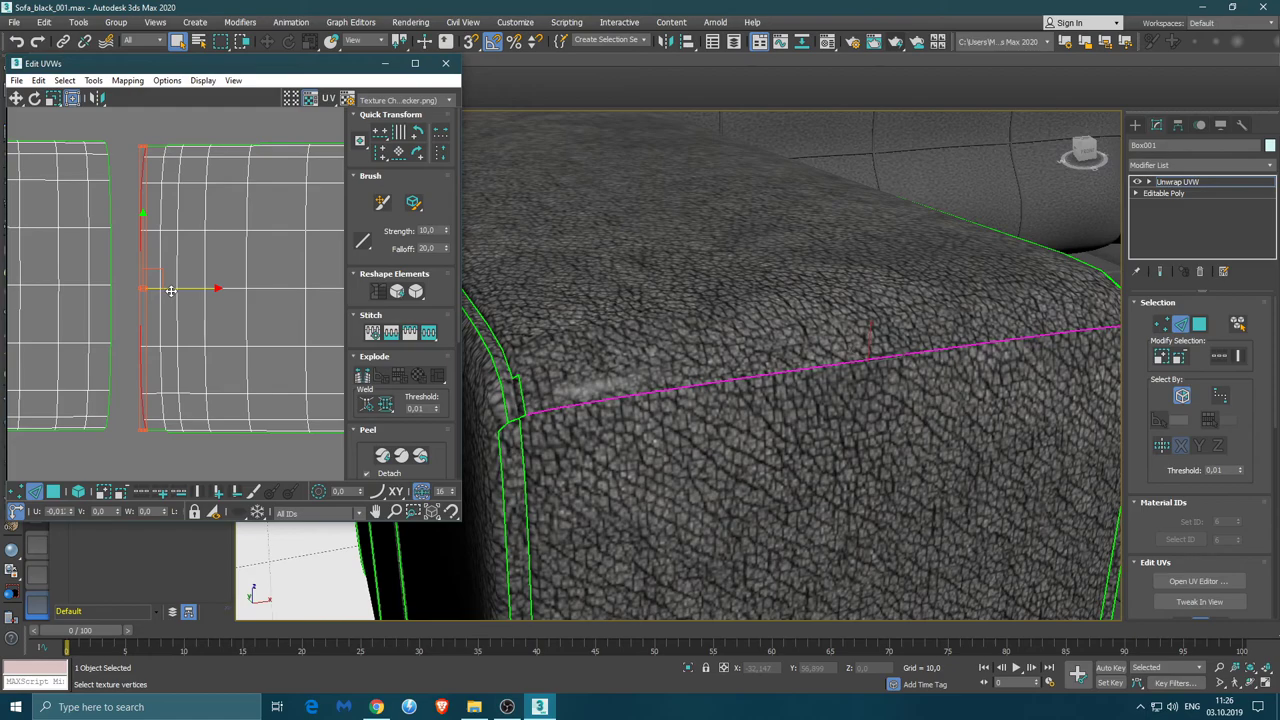
Nudge the left shell's matching border edge right, then select a face of the side shell
{"action": "left_click", "coordinate": [109, 300]}
{"action": "left_click_drag", "start_coordinate": [138, 285], "coordinate": [141, 285]}
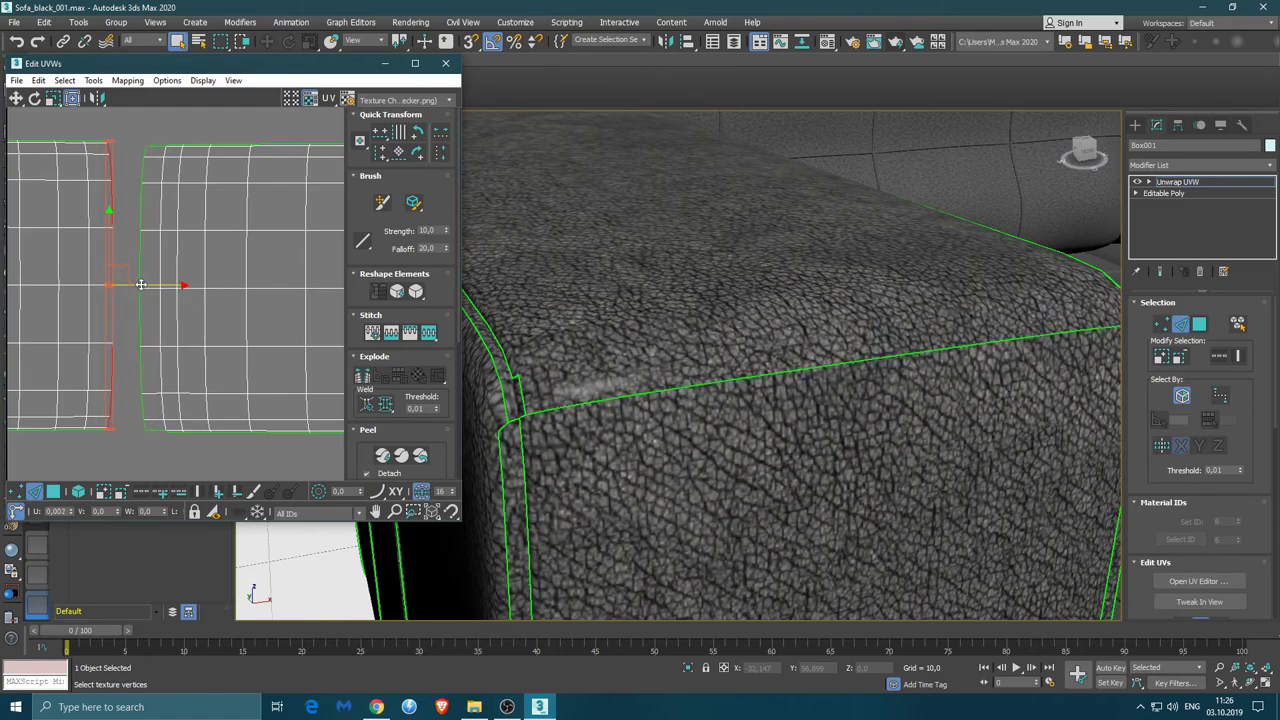
{"action": "mouse_move", "coordinate": [141, 285]}
{"action": "left_mouse_down"}
{"action": "mouse_move", "coordinate": [192, 295]}
{"action": "mouse_move", "coordinate": [95, 288]}
{"action": "mouse_move", "coordinate": [139, 285]}
{"action": "left_mouse_up"}
{"action": "key", "text": "3"}
{"action": "left_click", "coordinate": [100, 316]}
Rotate the armrest's side UV element by 180 degrees, then clear the selection
{"action": "scroll", "coordinate": [101, 316], "scroll_direction": "down", "scroll_amount": 3}
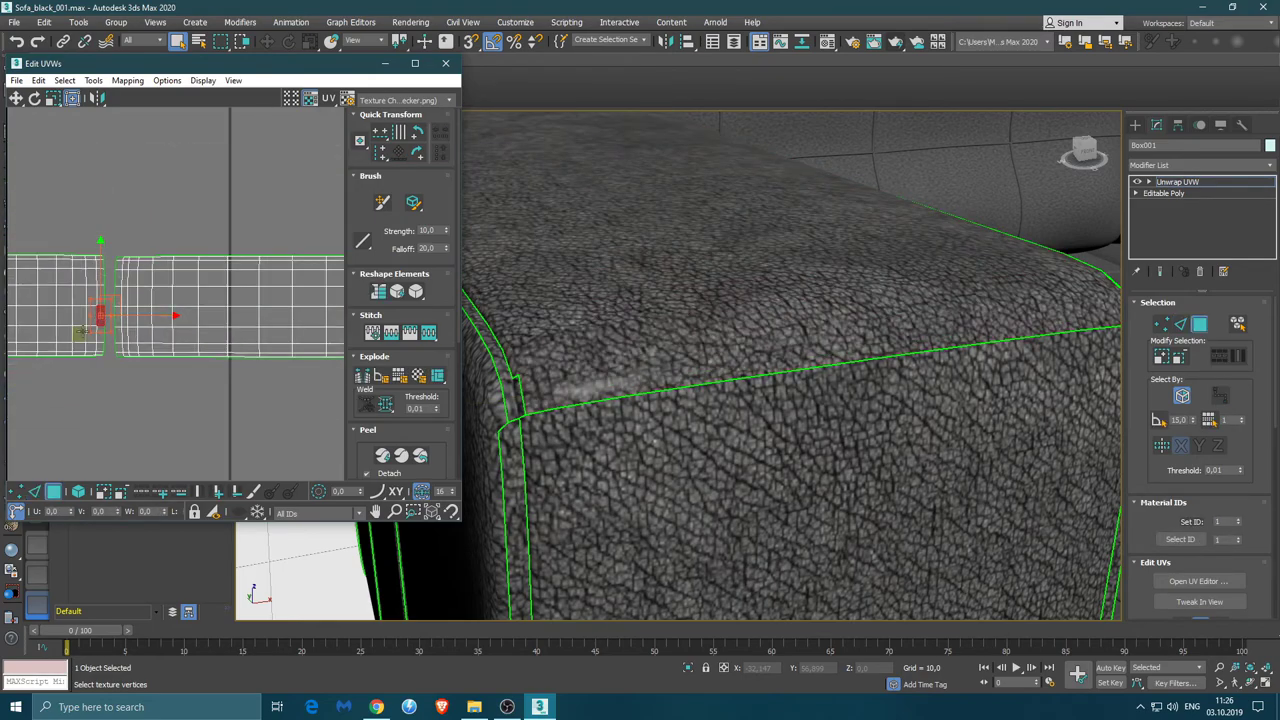
{"action": "scroll", "coordinate": [105, 316], "scroll_direction": "down", "scroll_amount": 2}
{"action": "double_click", "coordinate": [119, 332]}
{"action": "left_click", "coordinate": [34, 98]}
{"action": "left_click_drag", "start_coordinate": [160, 330], "coordinate": [248, 326]}
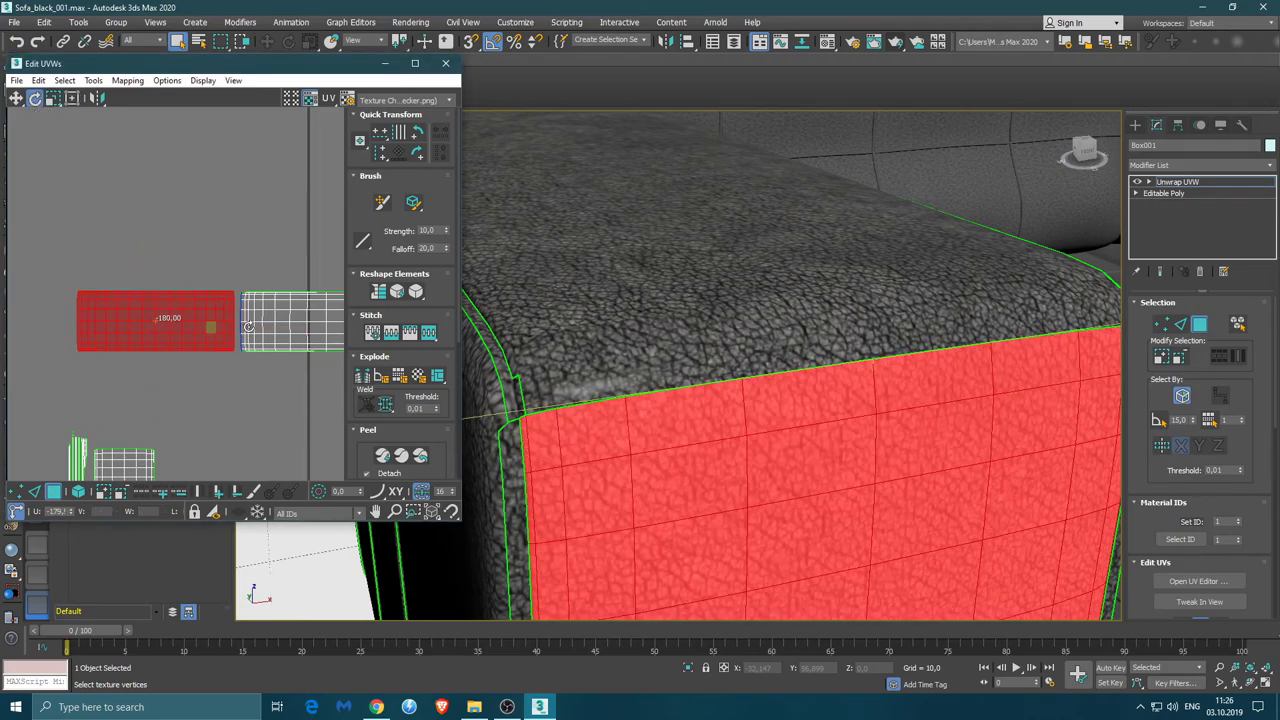
{"action": "scroll", "coordinate": [196, 330], "scroll_direction": "up", "scroll_amount": 3}
{"action": "left_click", "coordinate": [196, 330]}
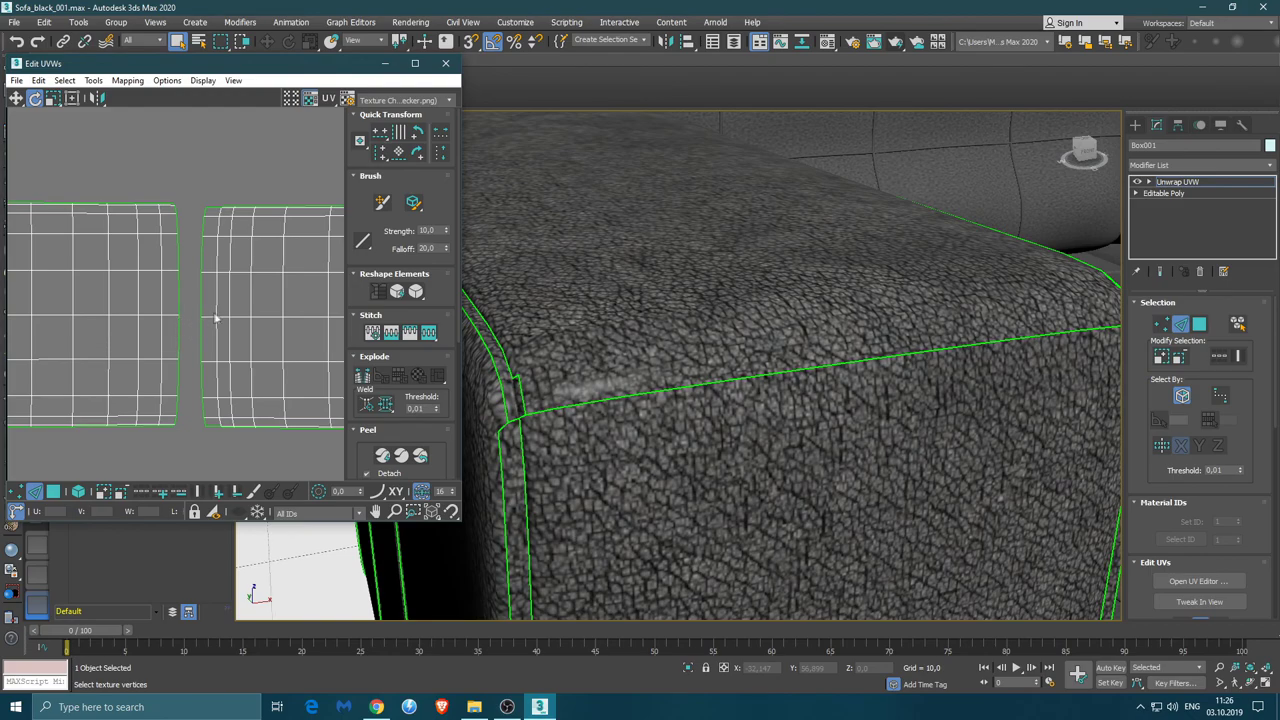
Select the two vertical seam edge loops and the left border loop of the right UV shell
{"action": "double_click", "coordinate": [217, 312]}
{"action": "double_click", "coordinate": [230, 308], "text": "ctrl"}
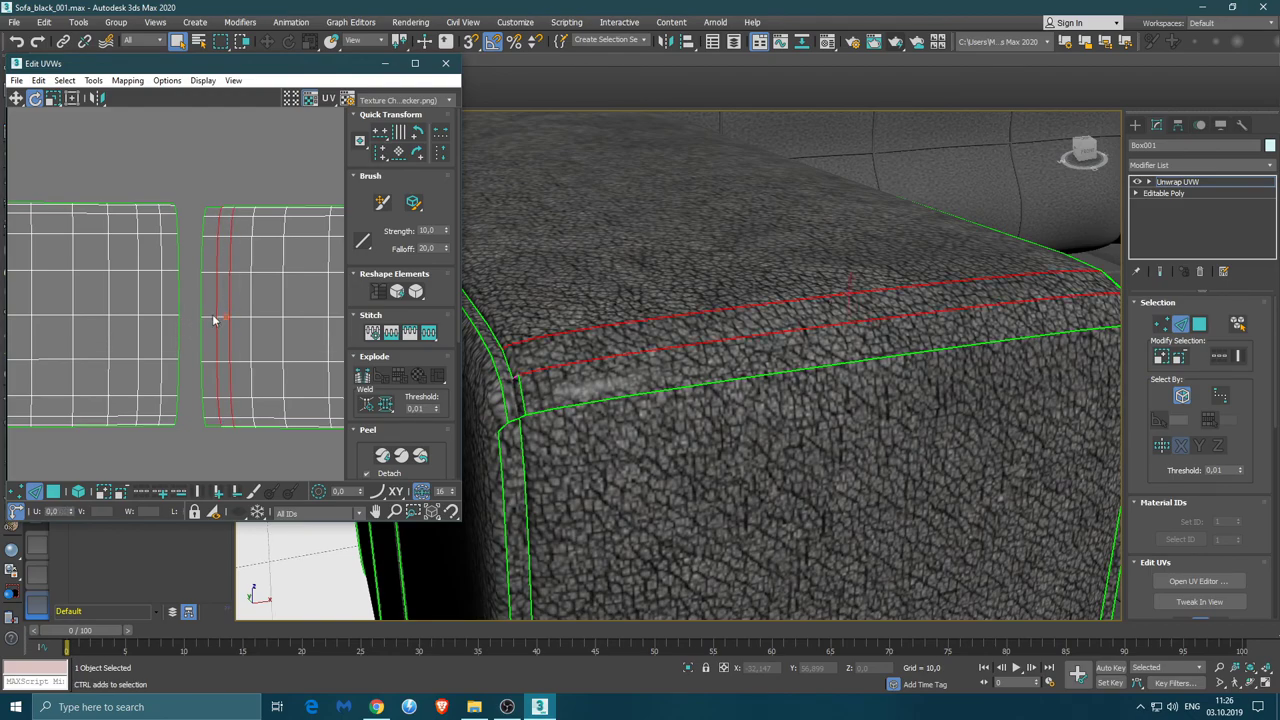
{"action": "double_click", "coordinate": [203, 317], "text": "ctrl"}
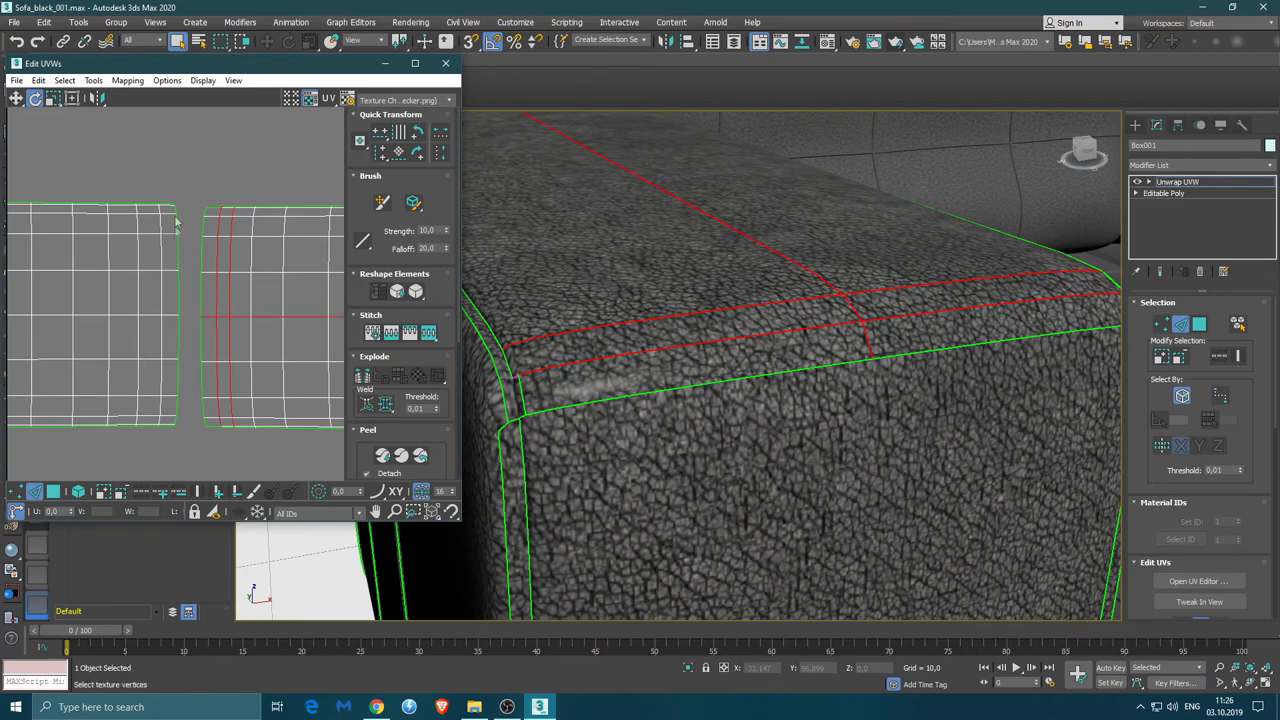
{"action": "key", "text": "ctrl+z"}
{"action": "left_click", "coordinate": [202, 300]}
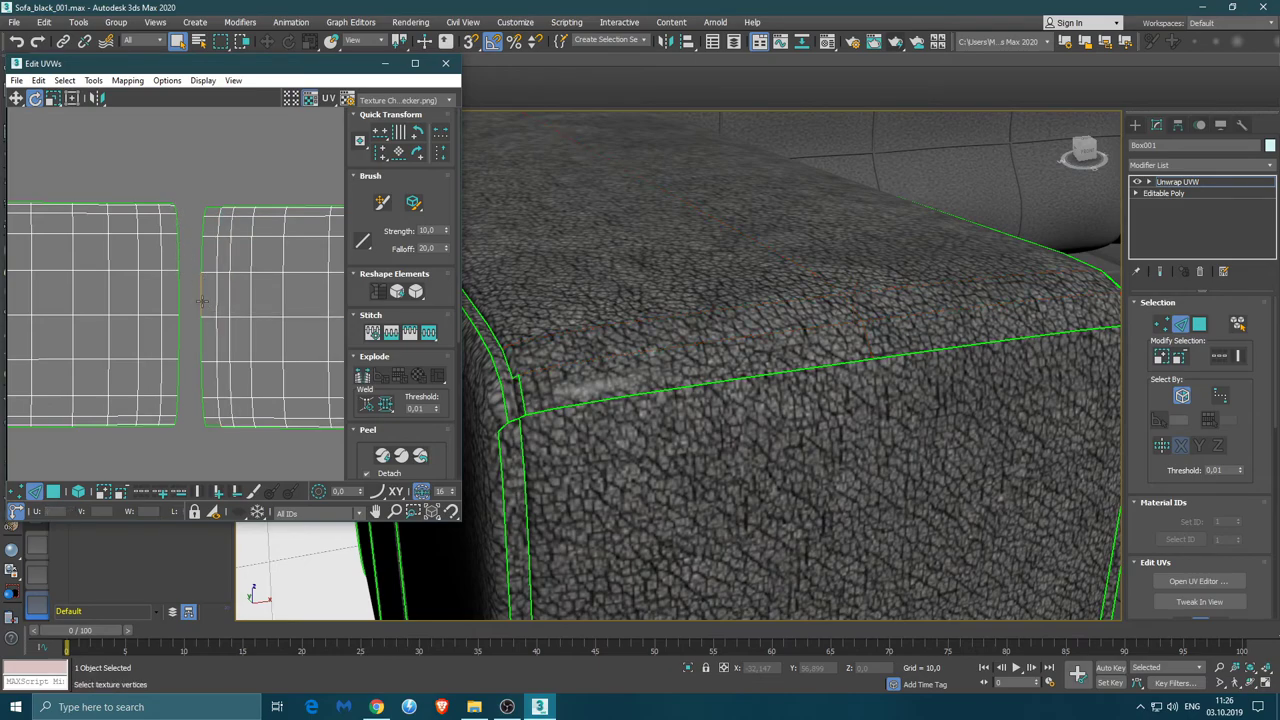
{"action": "double_click", "coordinate": [219, 310]}
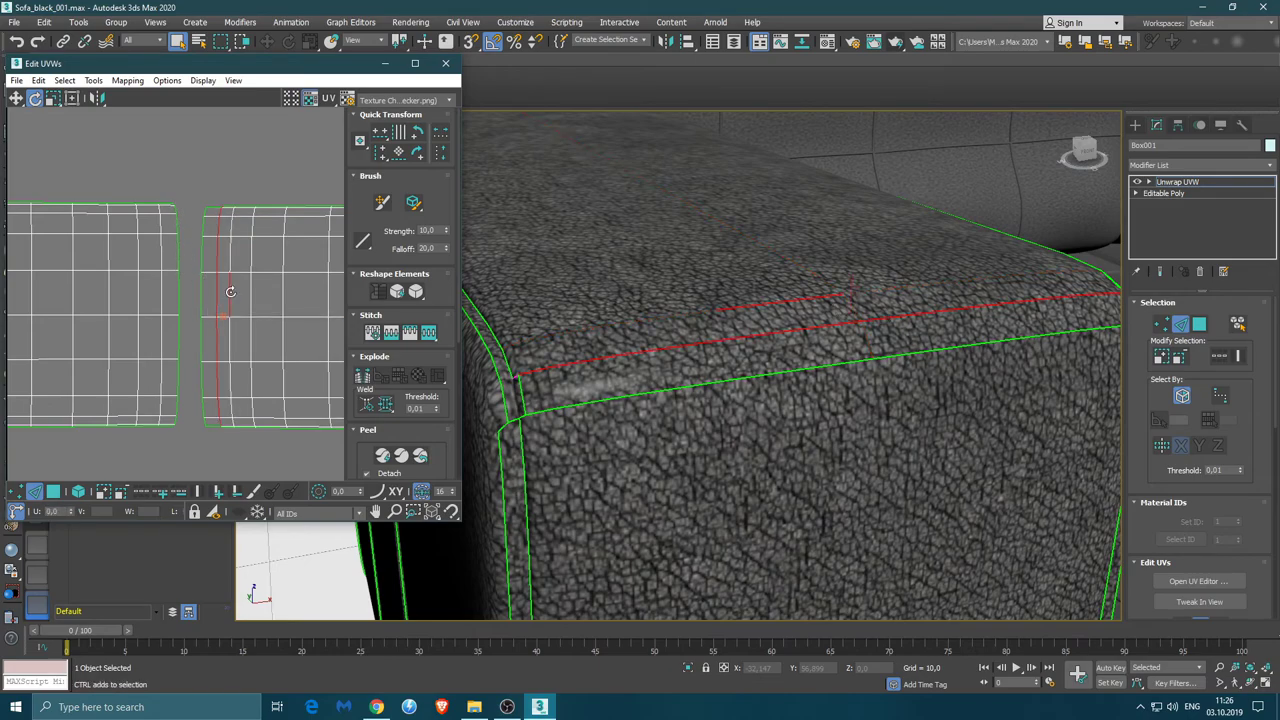
{"action": "double_click", "coordinate": [229, 294], "text": "ctrl"}
{"action": "double_click", "coordinate": [206, 302], "text": "ctrl"}
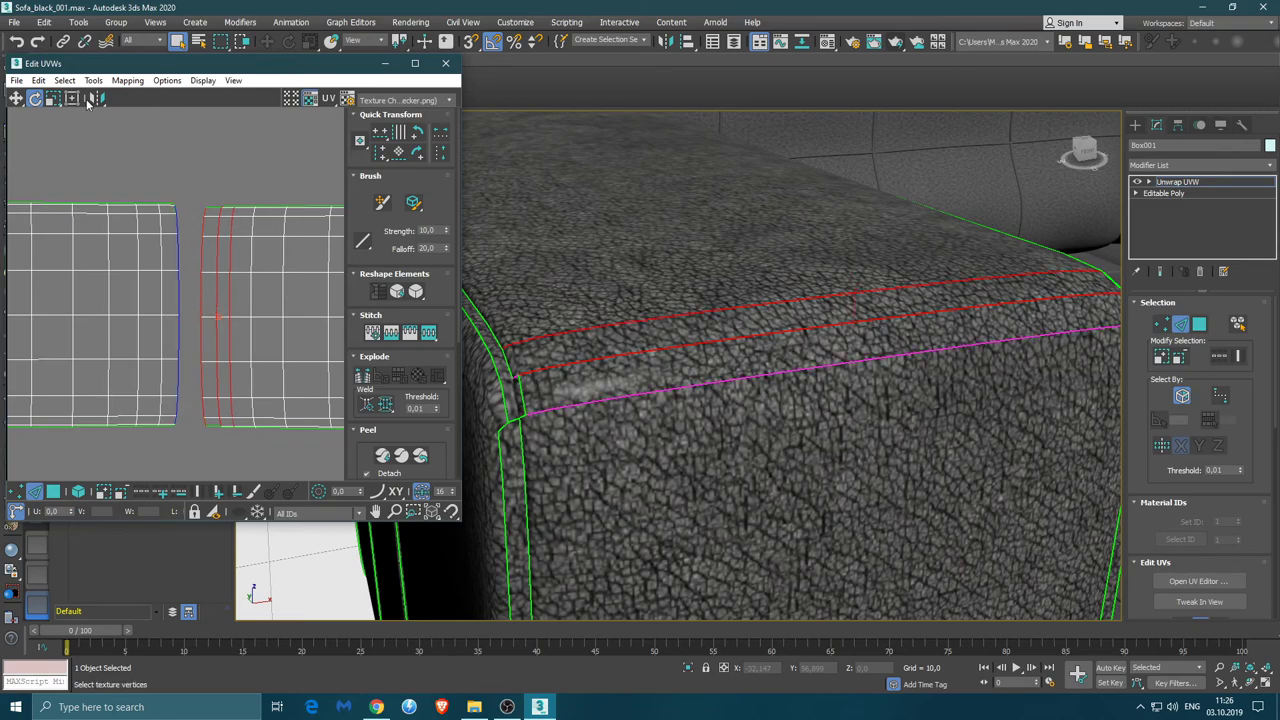
Shift the seam UVs left with free-form transform until the doubled seam line merges
{"action": "left_click", "coordinate": [72, 99]}
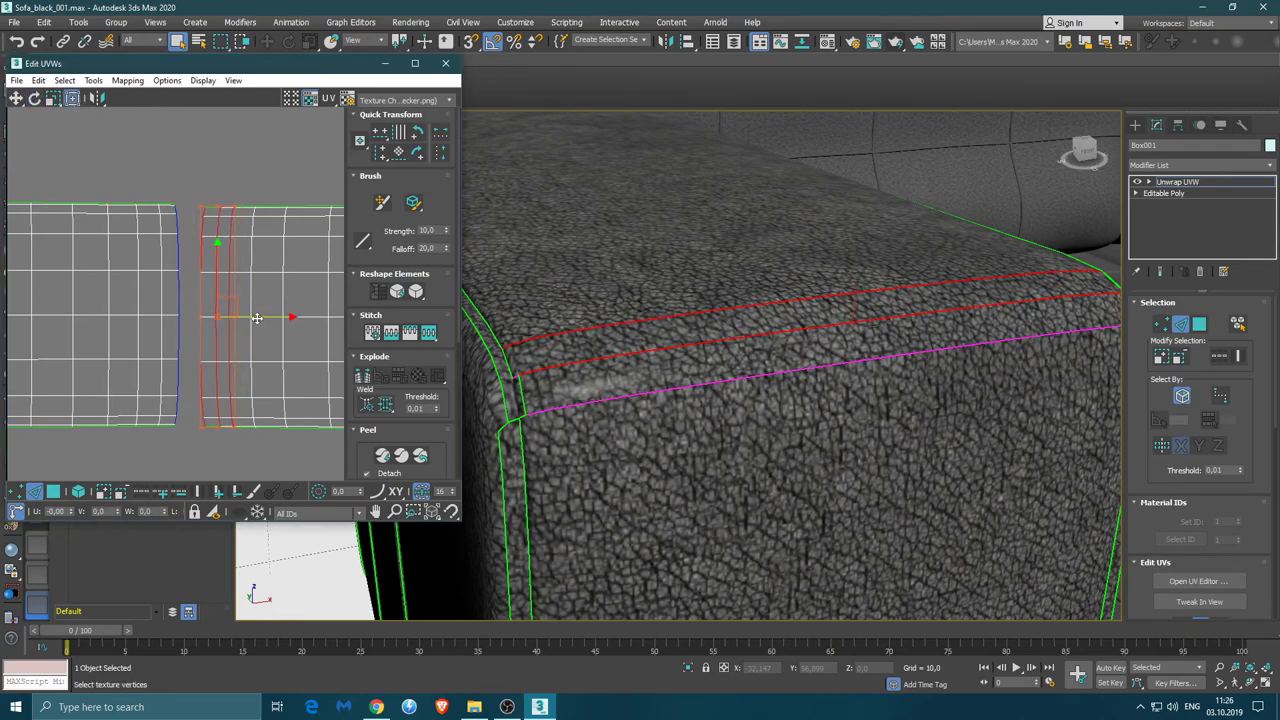
{"action": "left_click_drag", "start_coordinate": [257, 318], "coordinate": [252, 318]}
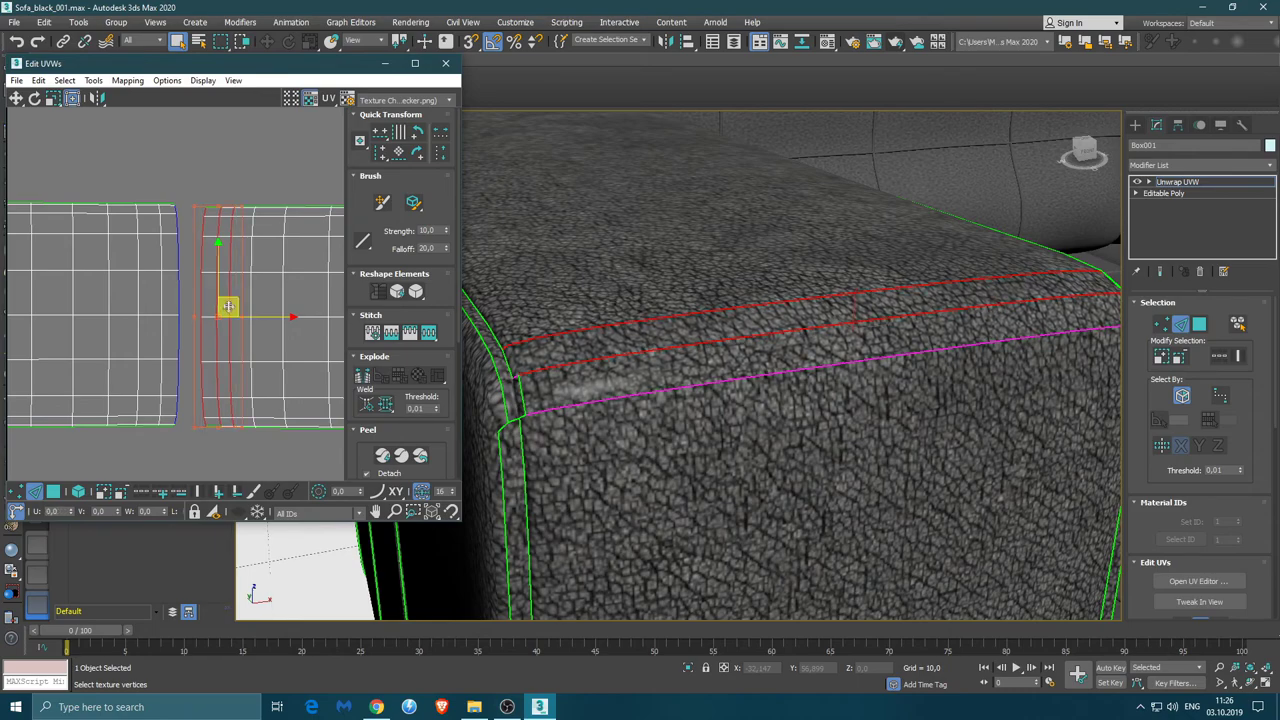
{"action": "left_click_drag", "start_coordinate": [230, 455], "coordinate": [238, 325]}
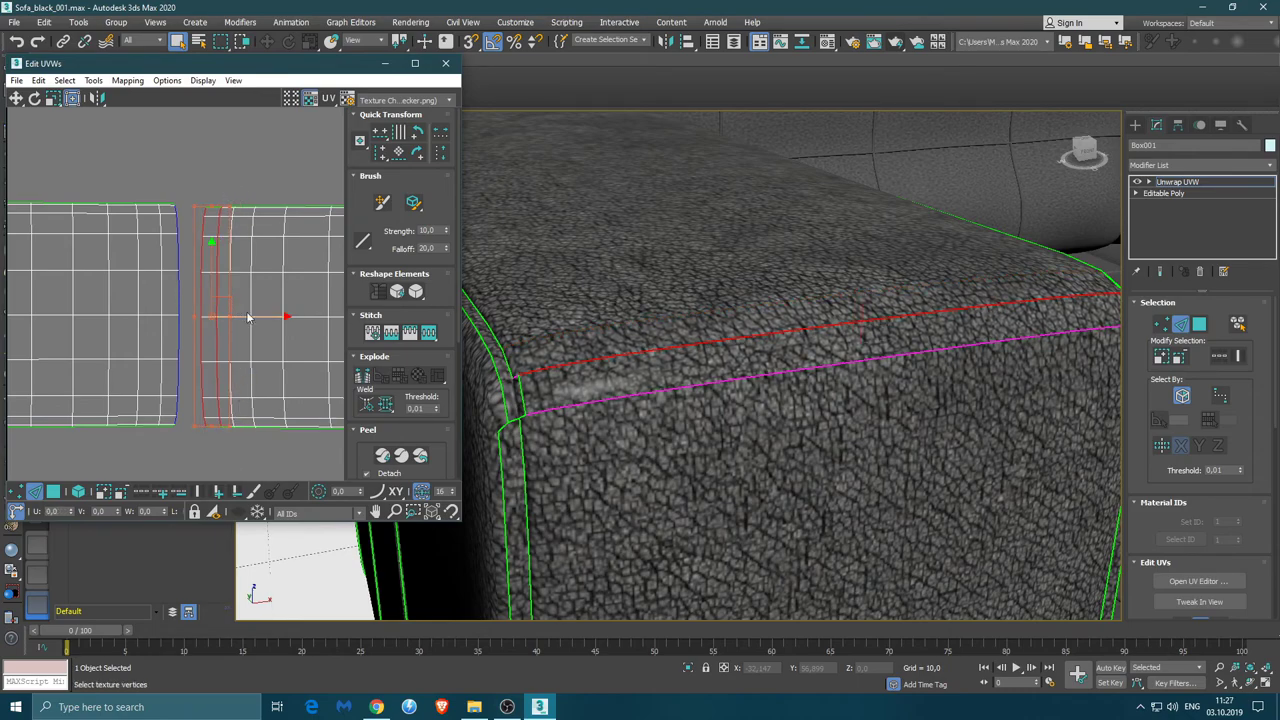
{"action": "left_click_drag", "start_coordinate": [251, 316], "coordinate": [243, 317]}
{"action": "left_click_drag", "start_coordinate": [241, 449], "coordinate": [213, 202]}
{"action": "left_click_drag", "start_coordinate": [245, 316], "coordinate": [235, 315]}
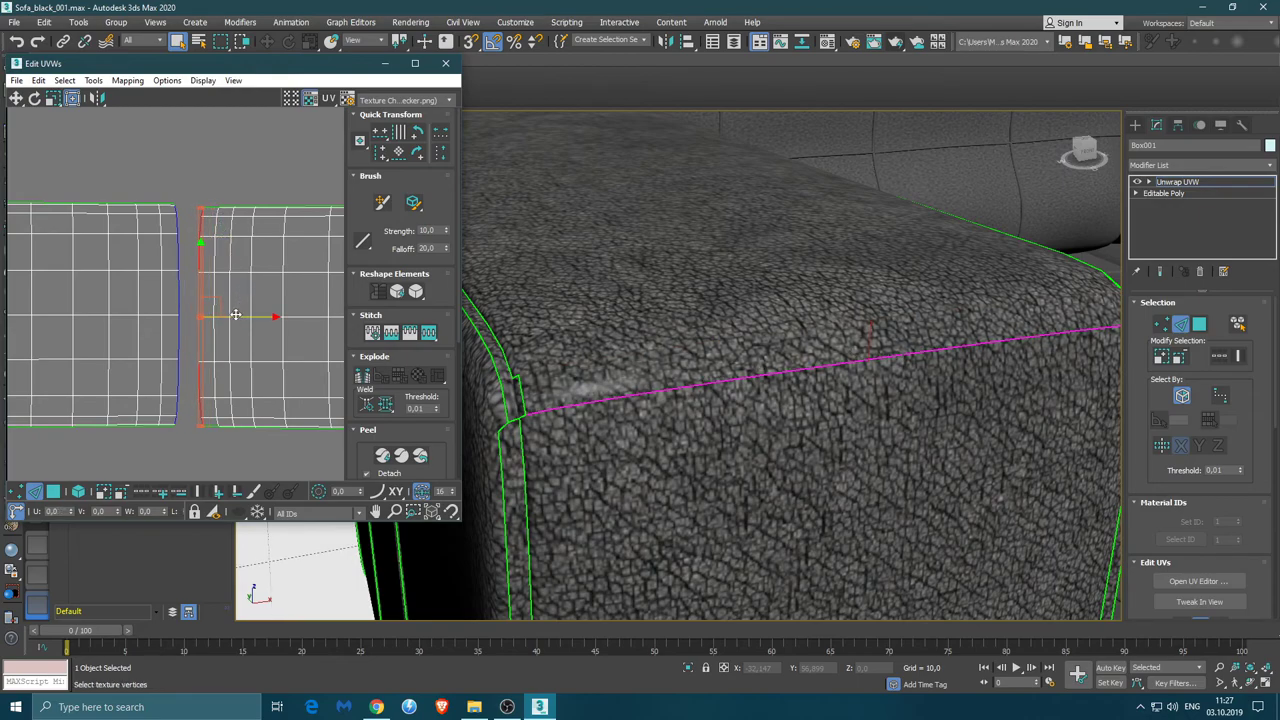
{"action": "left_click", "coordinate": [204, 434]}
{"action": "mouse_move", "coordinate": [567, 481]}
{"action": "middle_mouse_down"}
{"action": "mouse_move", "coordinate": [713, 474]}
{"action": "mouse_move", "coordinate": [708, 413]}
{"action": "mouse_move", "coordinate": [620, 380]}
{"action": "mouse_move", "coordinate": [523, 380]}
{"action": "middle_mouse_up"}
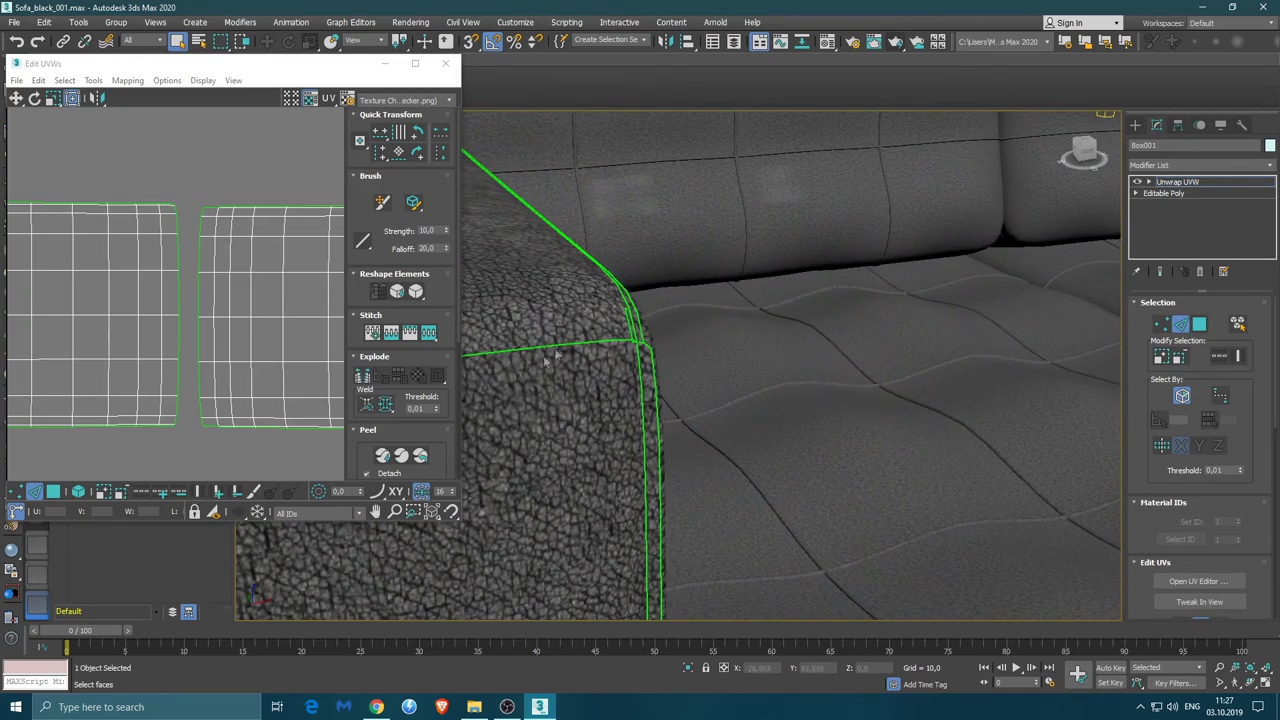
{"action": "scroll", "coordinate": [543, 355], "scroll_direction": "up", "scroll_amount": 2}
{"action": "scroll", "coordinate": [622, 328], "scroll_direction": "down", "scroll_amount": 1}
{"action": "middle_click_drag", "start_coordinate": [622, 328], "coordinate": [479, 352], "text": "alt"}
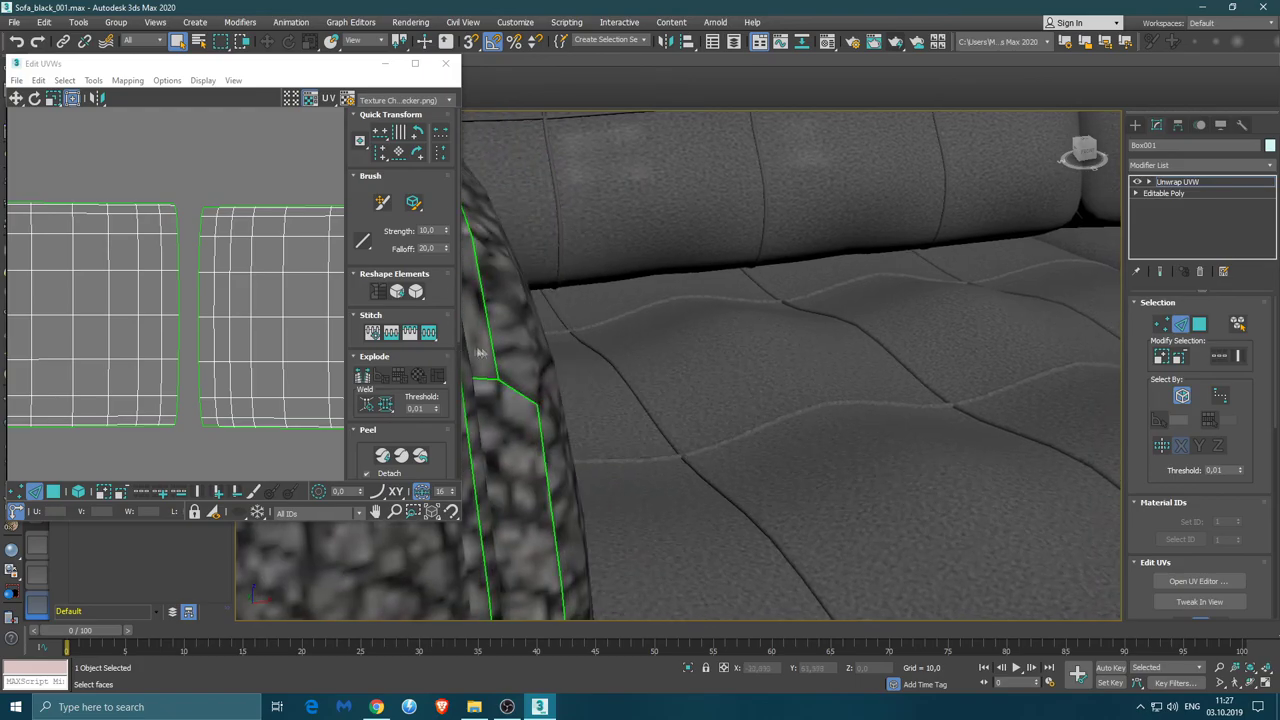
{"action": "scroll", "coordinate": [530, 388], "scroll_direction": "down", "scroll_amount": 2}
{"action": "mouse_move", "coordinate": [530, 388]}
{"action": "middle_mouse_down", "text": "alt"}
{"action": "mouse_move", "coordinate": [655, 402]}
{"action": "mouse_move", "coordinate": [737, 357]}
{"action": "mouse_move", "coordinate": [679, 358]}
{"action": "mouse_move", "coordinate": [743, 354]}
{"action": "mouse_move", "coordinate": [701, 383]}
{"action": "mouse_move", "coordinate": [686, 300]}
{"action": "mouse_move", "coordinate": [724, 313]}
{"action": "middle_mouse_up", "text": "alt"}
{"action": "scroll", "coordinate": [655, 402], "scroll_direction": "down", "scroll_amount": 2}
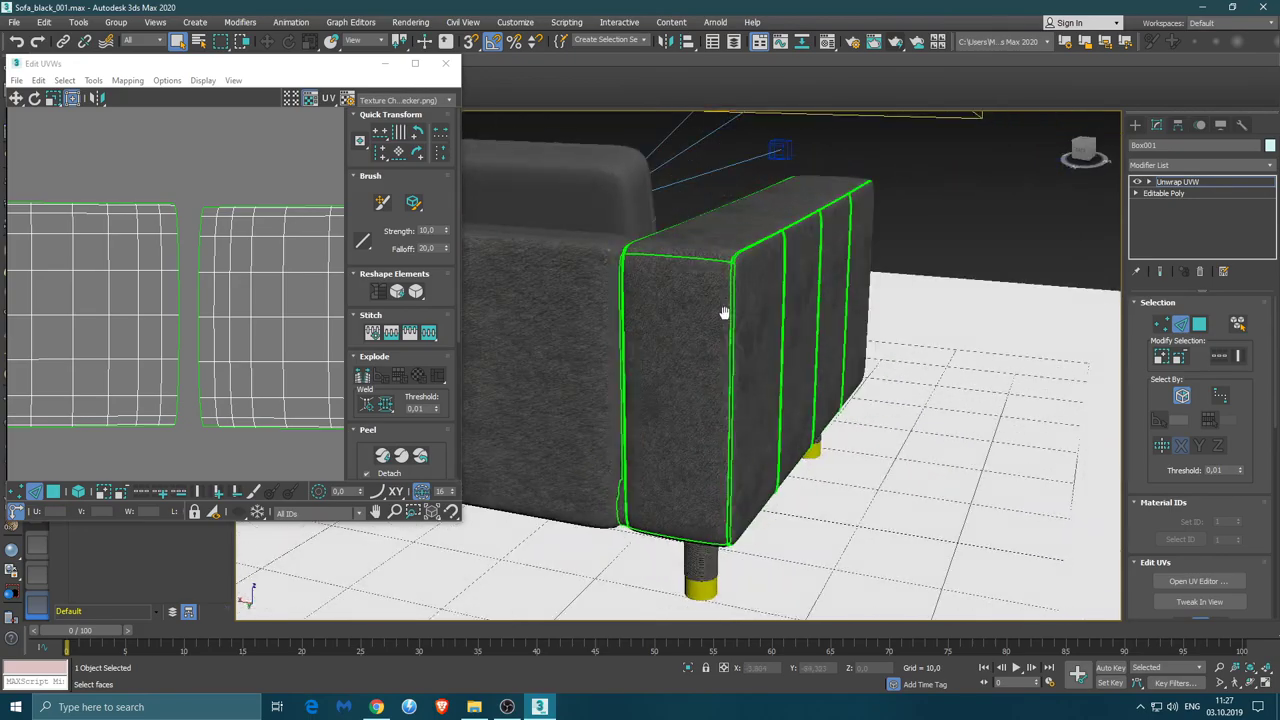
{"action": "scroll", "coordinate": [709, 283], "scroll_direction": "up", "scroll_amount": 3}
{"action": "scroll", "coordinate": [690, 297], "scroll_direction": "up", "scroll_amount": 3}
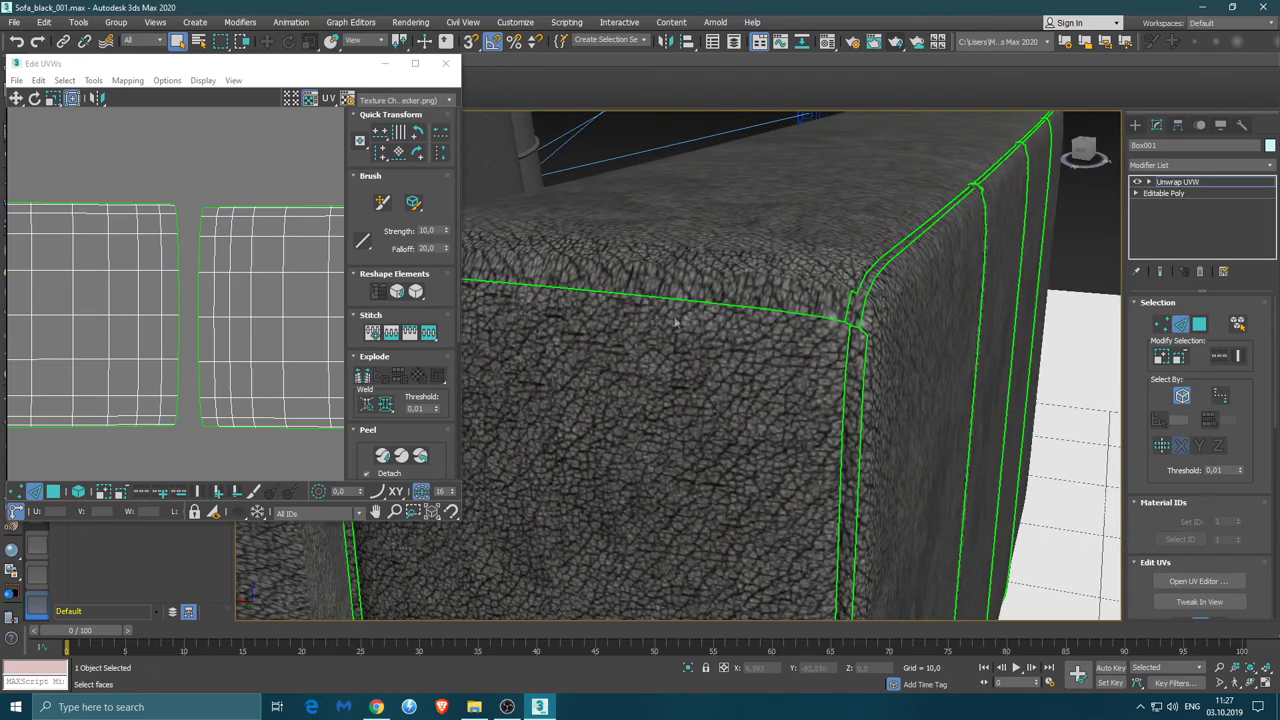
{"action": "scroll", "coordinate": [157, 357], "scroll_direction": "up", "scroll_amount": 3}
{"action": "scroll", "coordinate": [246, 311], "scroll_direction": "up", "scroll_amount": 2}
{"action": "scroll", "coordinate": [254, 294], "scroll_direction": "down", "scroll_amount": 2}
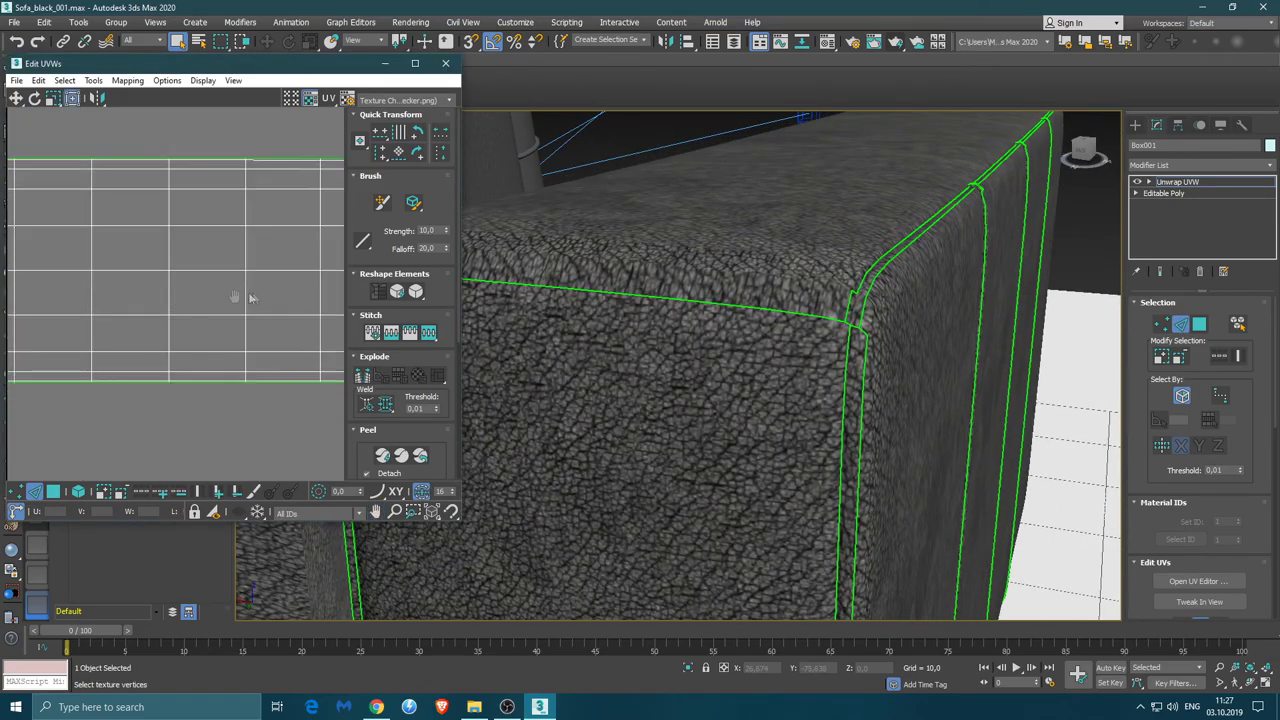
{"action": "left_click", "coordinate": [155, 267]}
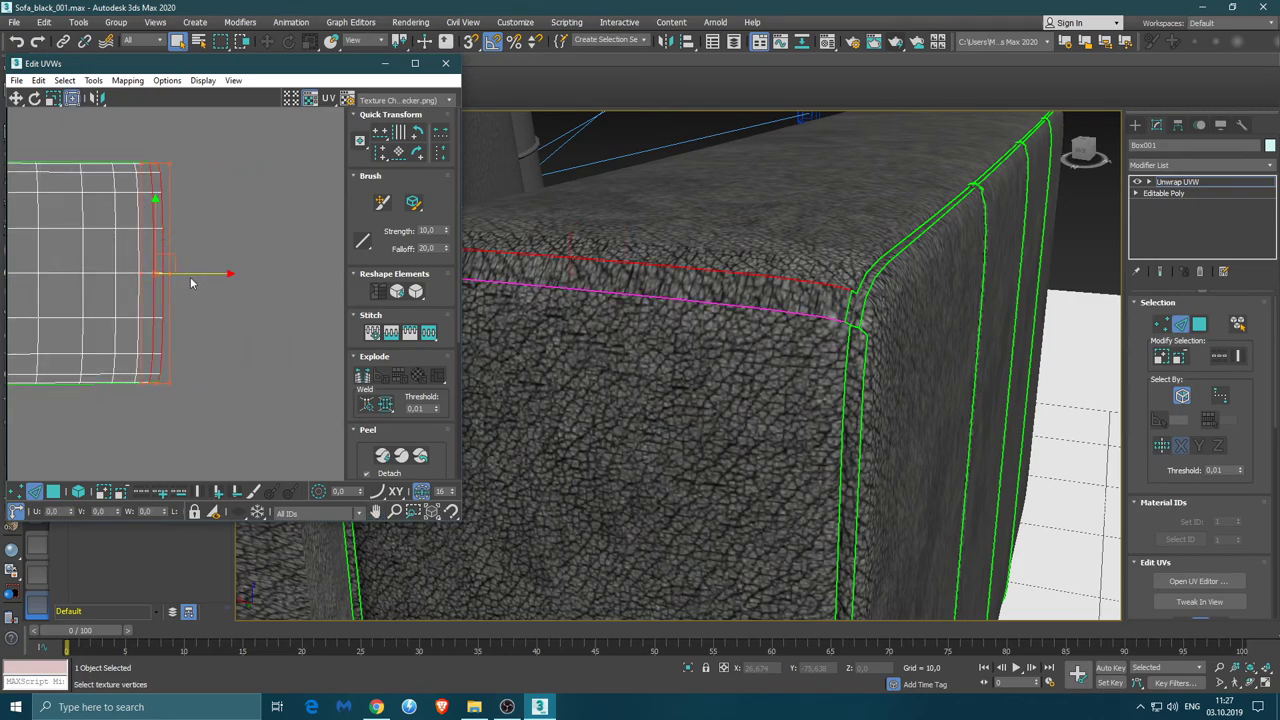
Nudge the armrest's right-edge UV vertex column slightly right, then inspect the underside and armrest side
{"action": "left_click_drag", "start_coordinate": [193, 272], "coordinate": [200, 276]}
{"action": "left_click", "coordinate": [212, 336]}
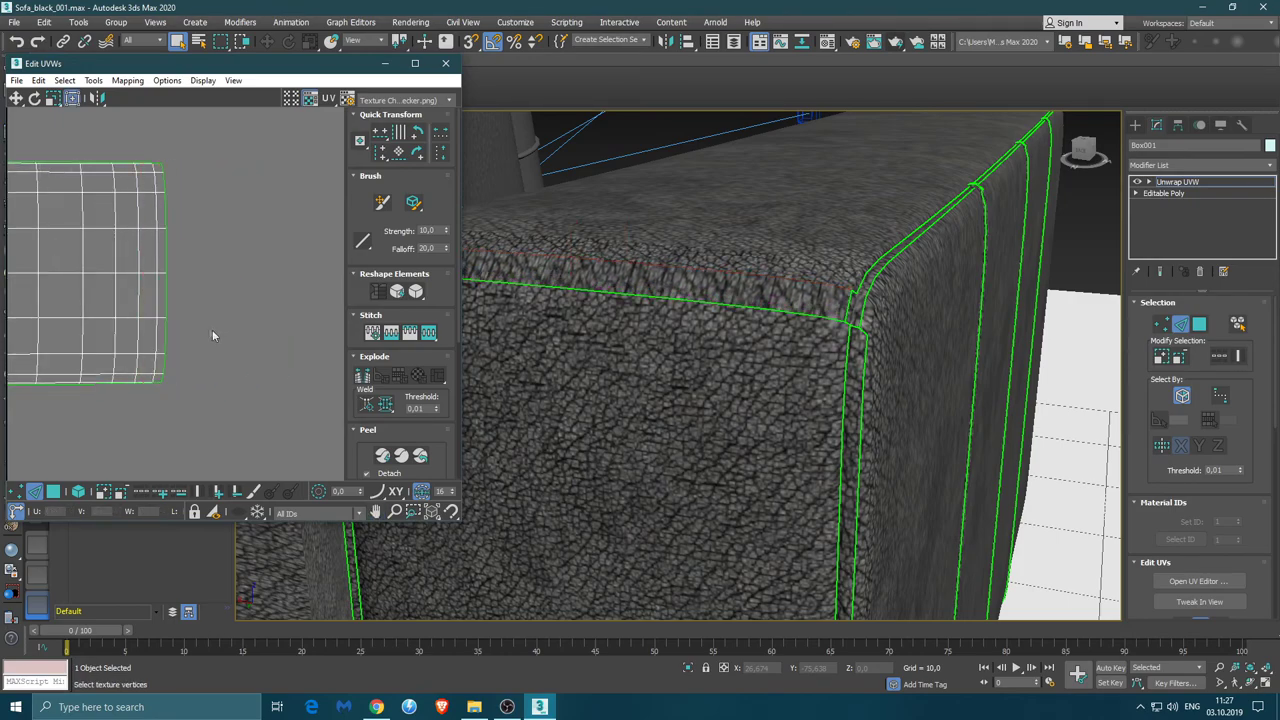
{"action": "left_click", "coordinate": [168, 302]}
{"action": "left_click_drag", "start_coordinate": [207, 272], "coordinate": [217, 275]}
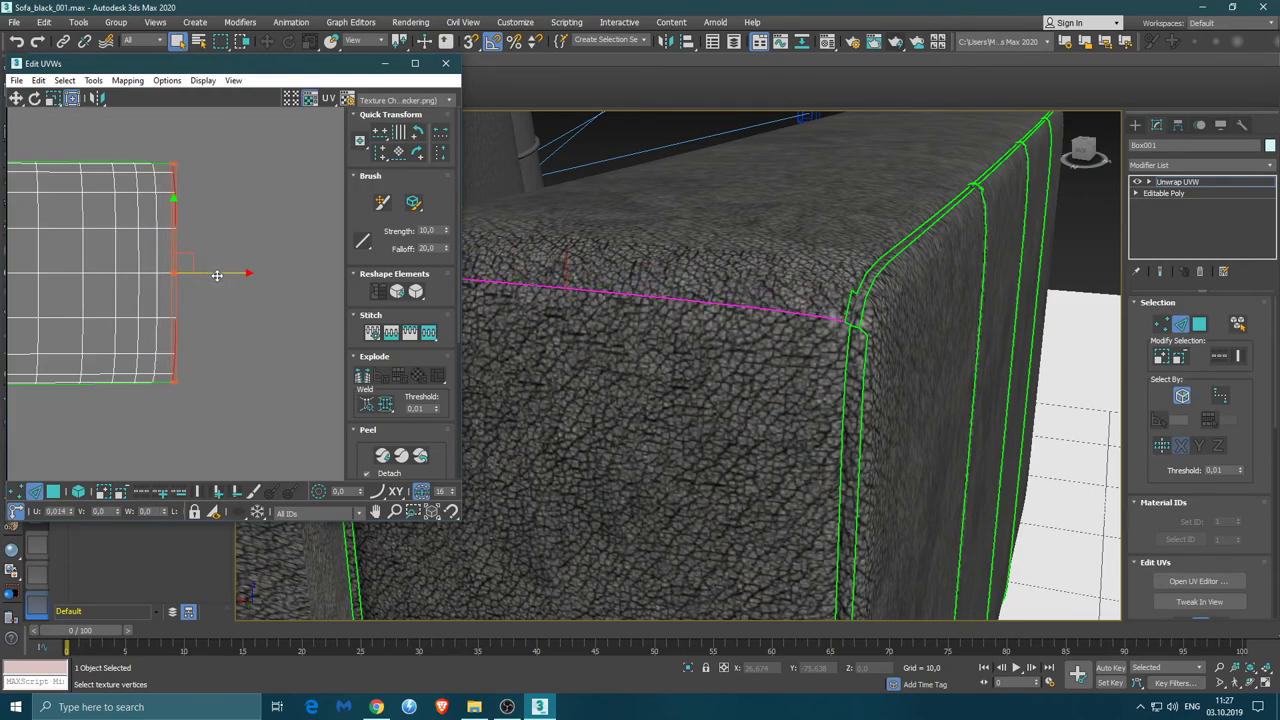
{"action": "left_click", "coordinate": [248, 361]}
{"action": "middle_click_drag", "start_coordinate": [703, 405], "coordinate": [732, 277], "text": "alt"}
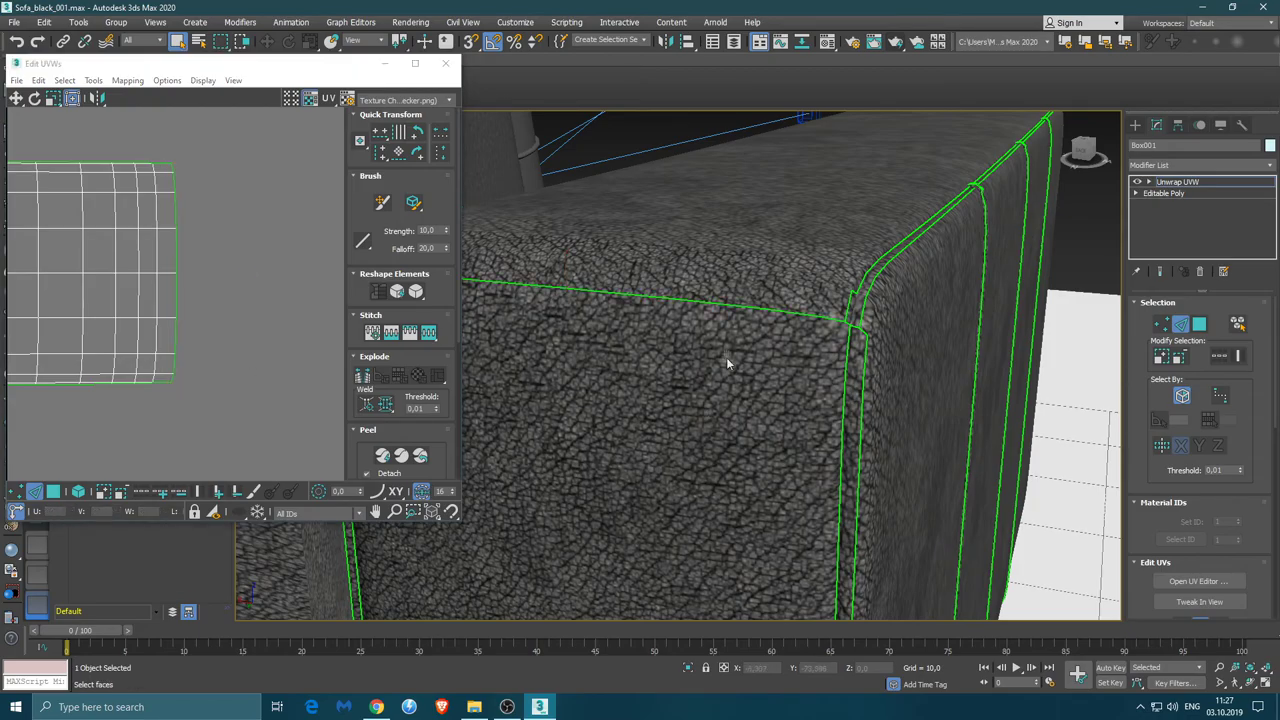
{"action": "scroll", "coordinate": [732, 277], "scroll_direction": "down", "scroll_amount": 3}
{"action": "mouse_move", "coordinate": [732, 277]}
{"action": "middle_mouse_down", "text": "alt"}
{"action": "mouse_move", "coordinate": [665, 352]}
{"action": "mouse_move", "coordinate": [645, 323]}
{"action": "mouse_move", "coordinate": [551, 354]}
{"action": "middle_mouse_up", "text": "alt"}
{"action": "scroll", "coordinate": [645, 323], "scroll_direction": "up", "scroll_amount": 2}
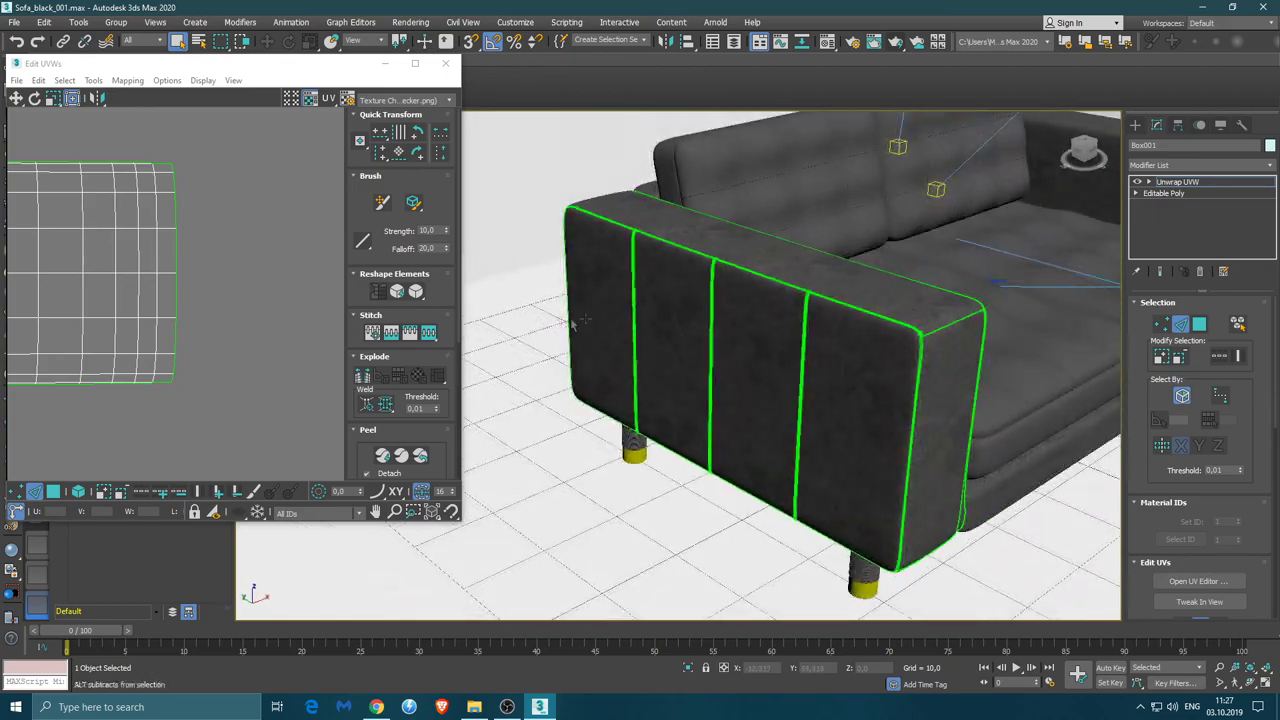
{"action": "scroll", "coordinate": [551, 354], "scroll_direction": "up", "scroll_amount": 4}
{"action": "scroll", "coordinate": [696, 361], "scroll_direction": "up", "scroll_amount": 4}
{"action": "scroll", "coordinate": [694, 359], "scroll_direction": "down", "scroll_amount": 3}
{"action": "scroll", "coordinate": [688, 360], "scroll_direction": "up", "scroll_amount": 3}
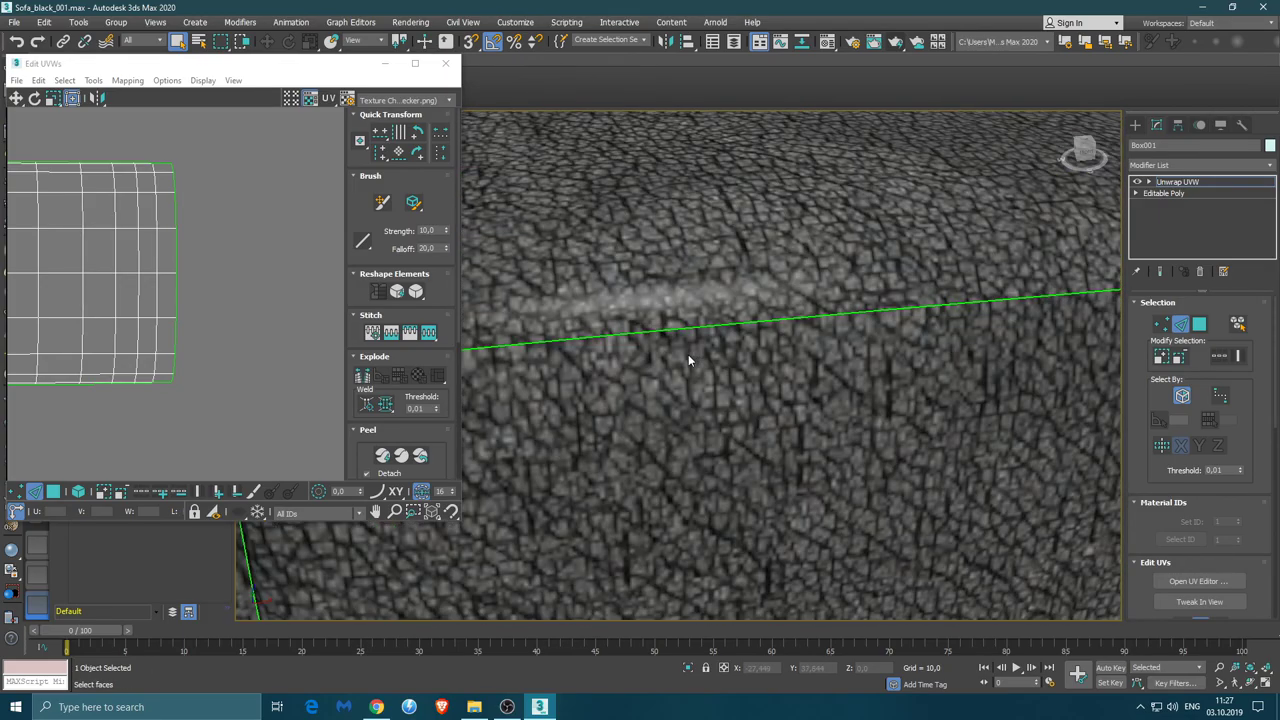
Select all armrest UV faces to check the layout, clear the selection, and start a new render
{"action": "left_click", "coordinate": [143, 331]}
{"action": "key", "text": "ctrl+a"}
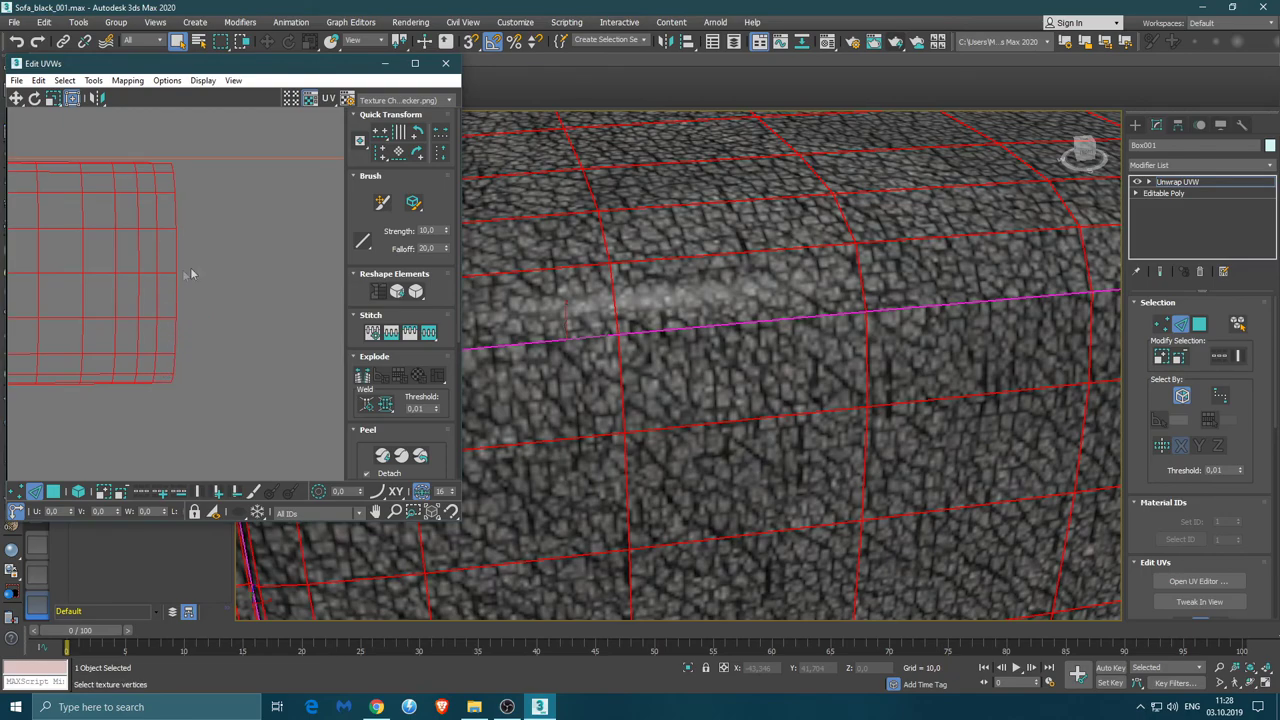
{"action": "key", "text": "3"}
{"action": "key", "text": "ctrl+a"}
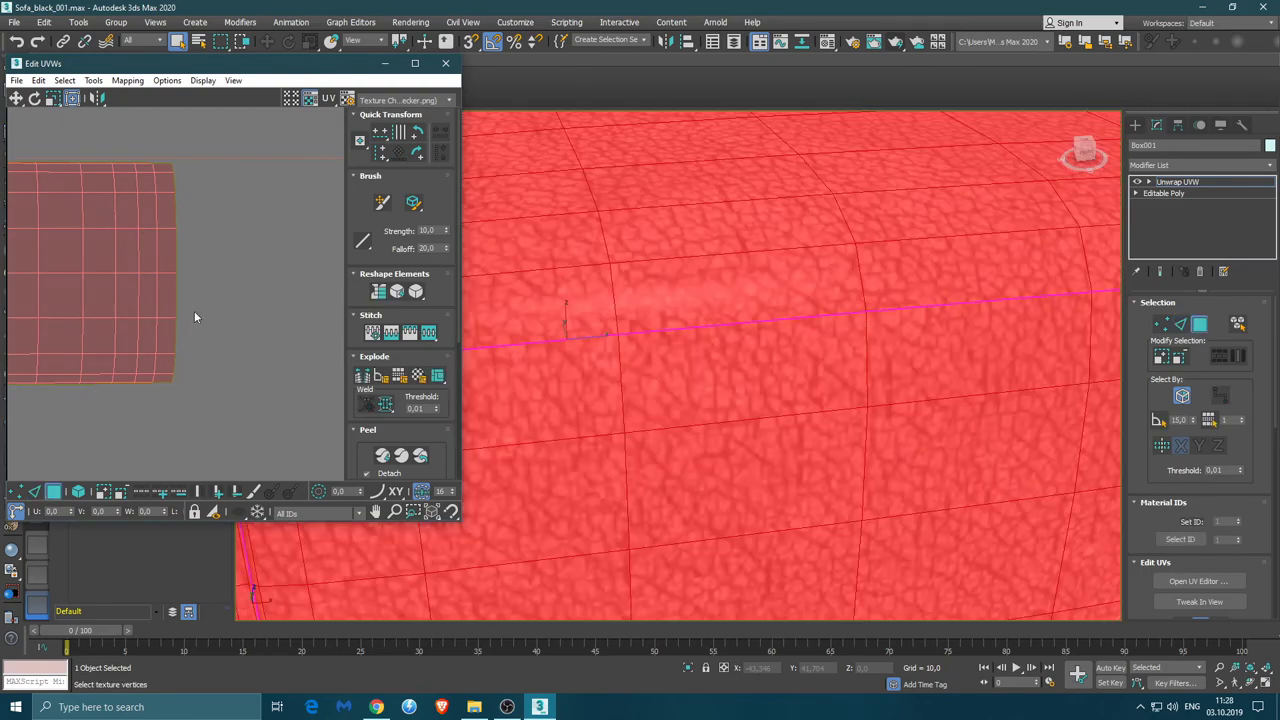
{"action": "left_click", "coordinate": [96, 290]}
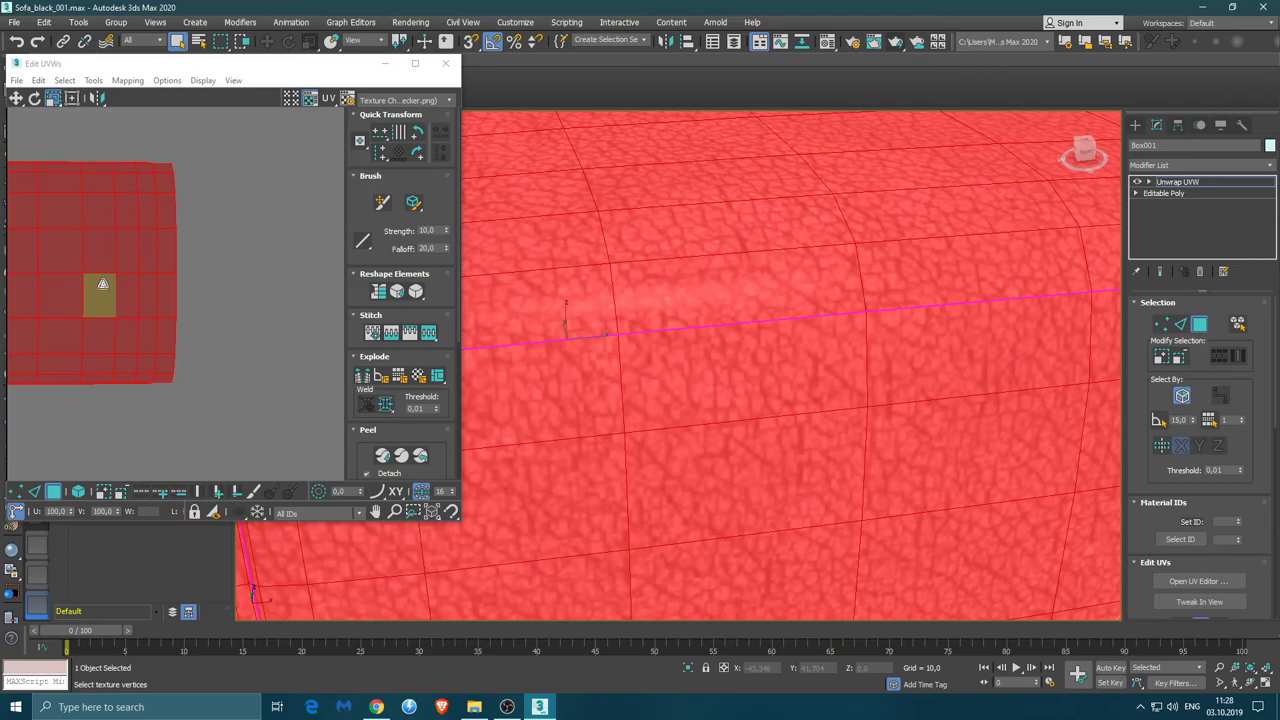
{"action": "middle_click_drag", "start_coordinate": [85, 290], "coordinate": [101, 273]}
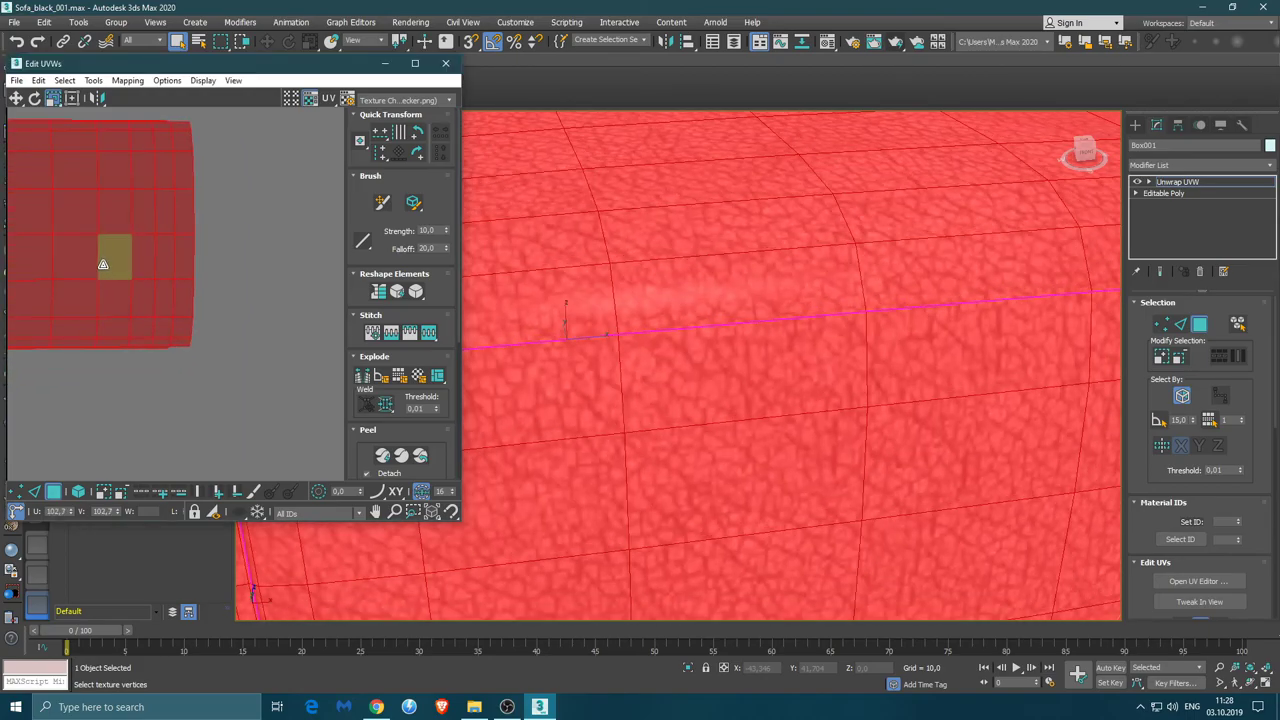
{"action": "left_click", "coordinate": [223, 296]}
{"action": "scroll", "coordinate": [666, 343], "scroll_direction": "down", "scroll_amount": 2}
{"action": "scroll", "coordinate": [680, 343], "scroll_direction": "down", "scroll_amount": 4}
{"action": "scroll", "coordinate": [700, 343], "scroll_direction": "down", "scroll_amount": 3}
{"action": "scroll", "coordinate": [710, 343], "scroll_direction": "down", "scroll_amount": 2}
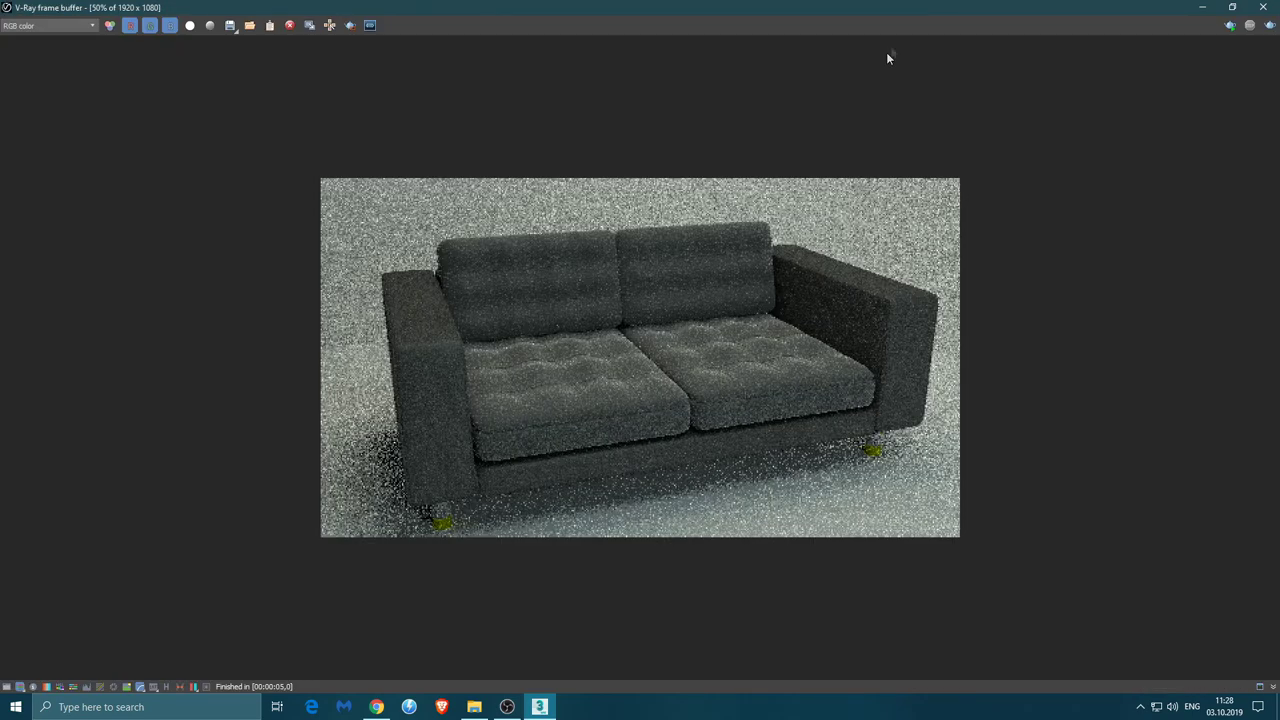
{"action": "key", "text": "shift+q"}
Enable region rendering, draw a region over the left armrest, and re-render it
{"action": "left_click", "coordinate": [349, 25]}
{"action": "left_click_drag", "start_coordinate": [353, 232], "coordinate": [516, 512]}
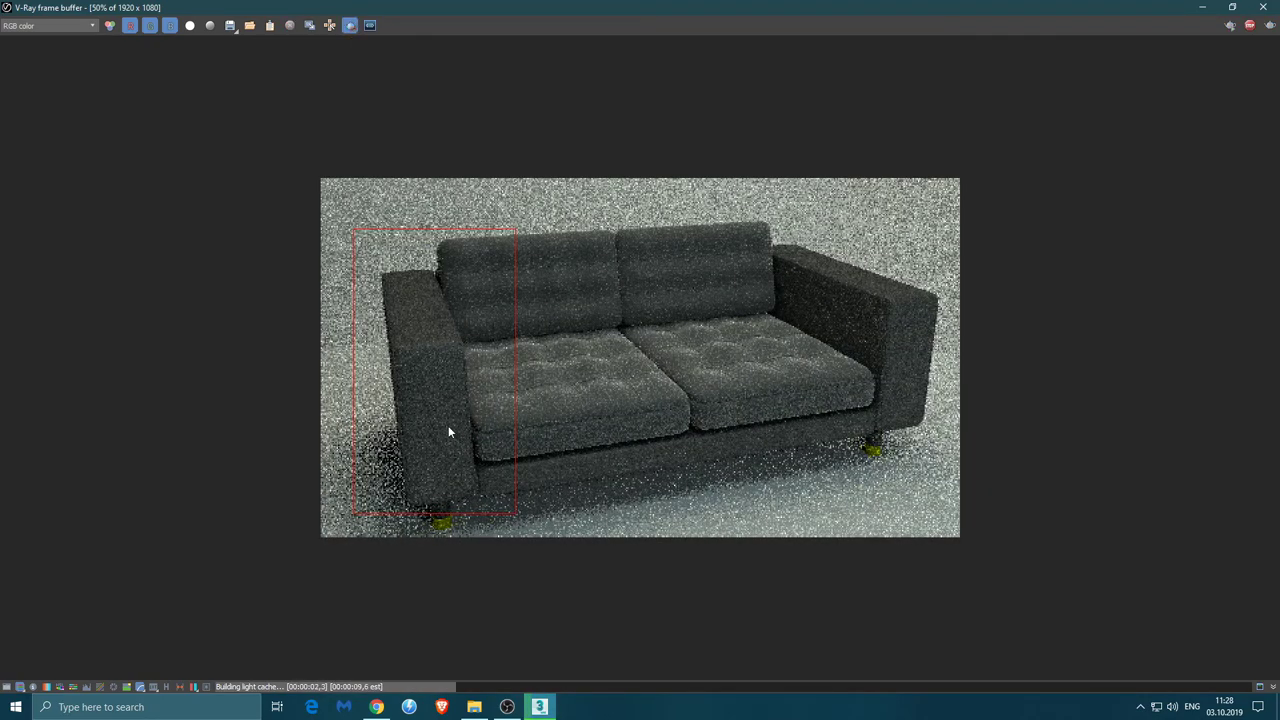
{"action": "key", "text": "shift+q"}
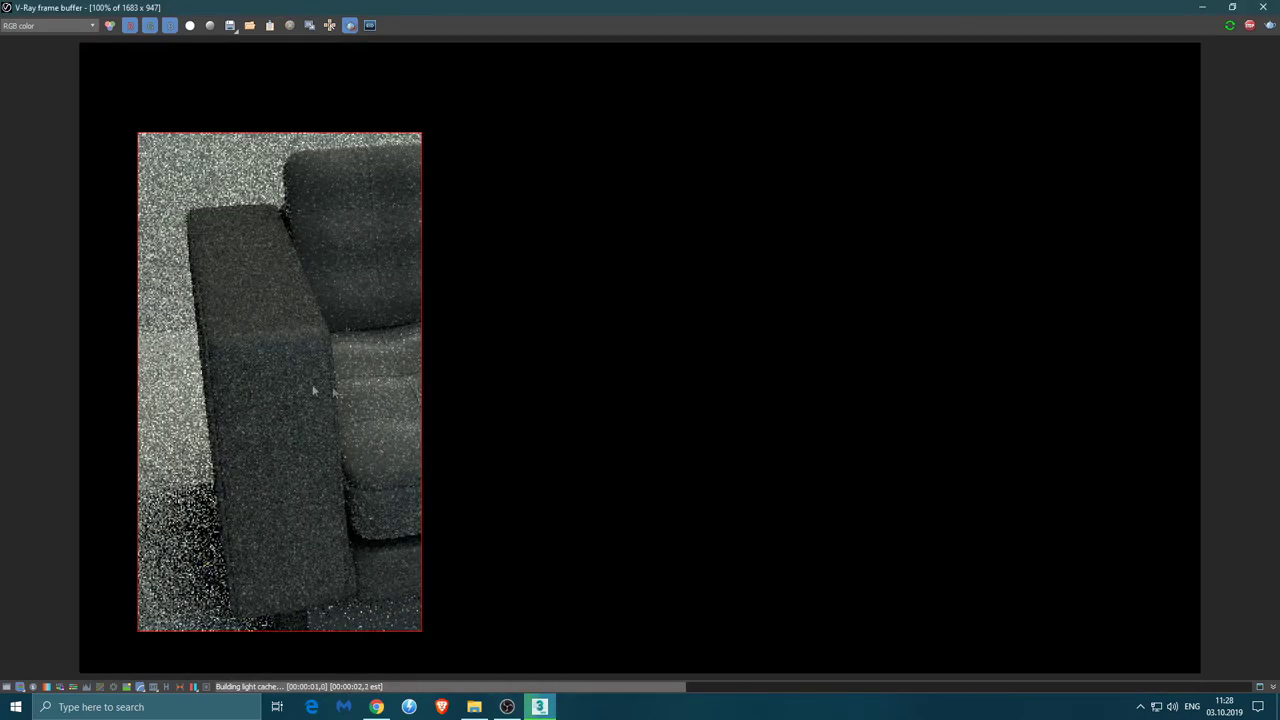
Zoom into the rendered armrest to inspect the suede grain, then close the V-Ray frame buffer
{"action": "scroll", "coordinate": [300, 385], "scroll_direction": "up", "scroll_amount": 1}
{"action": "scroll", "coordinate": [228, 351], "scroll_direction": "up", "scroll_amount": 1}
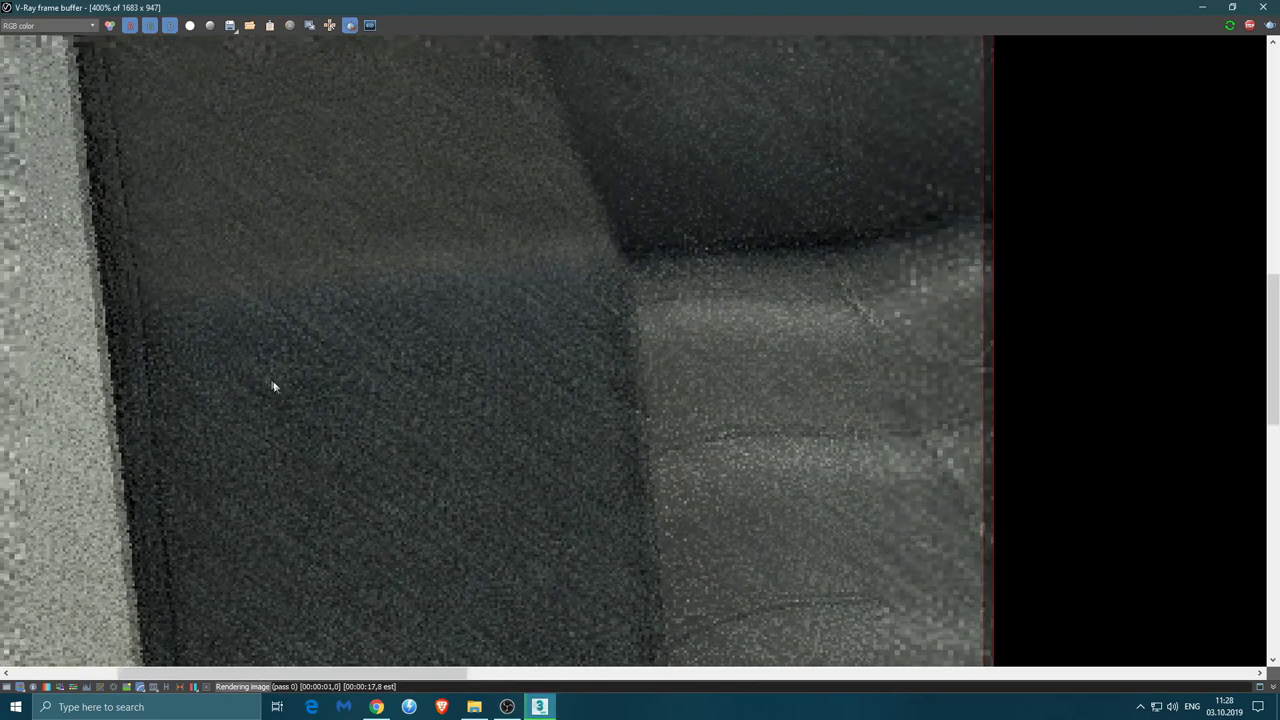
{"action": "scroll", "coordinate": [270, 385], "scroll_direction": "down", "scroll_amount": 1}
{"action": "scroll", "coordinate": [360, 430], "scroll_direction": "down", "scroll_amount": 1}
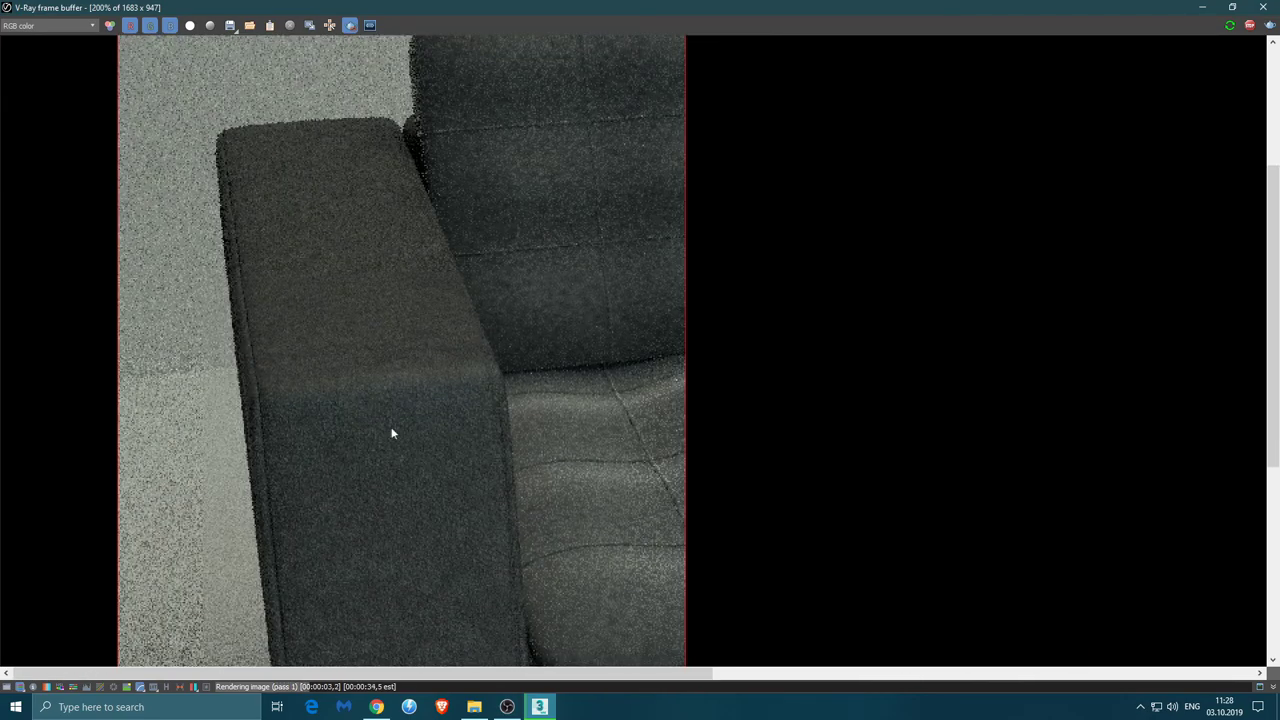
{"action": "middle_click_drag", "start_coordinate": [391, 433], "coordinate": [404, 362]}
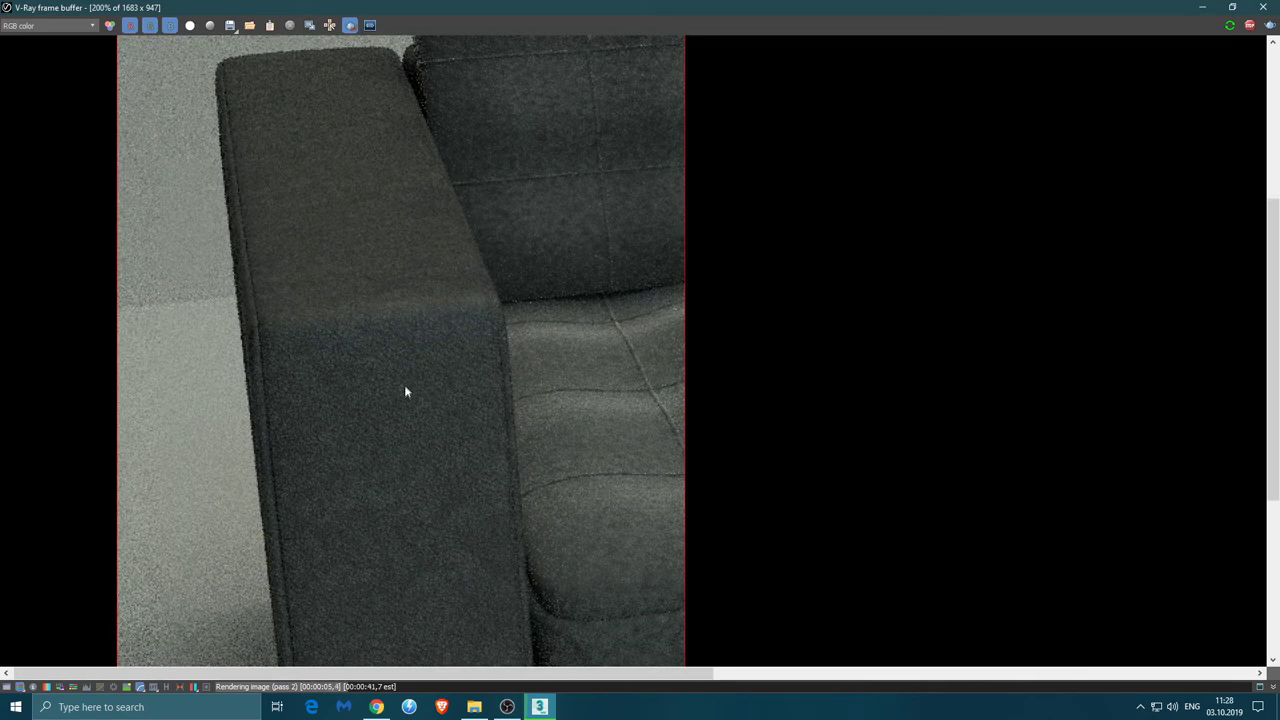
{"action": "scroll", "coordinate": [404, 384], "scroll_direction": "down", "scroll_amount": 3}
{"action": "scroll", "coordinate": [422, 310], "scroll_direction": "down", "scroll_amount": 2}
{"action": "scroll", "coordinate": [446, 303], "scroll_direction": "down", "scroll_amount": 1}
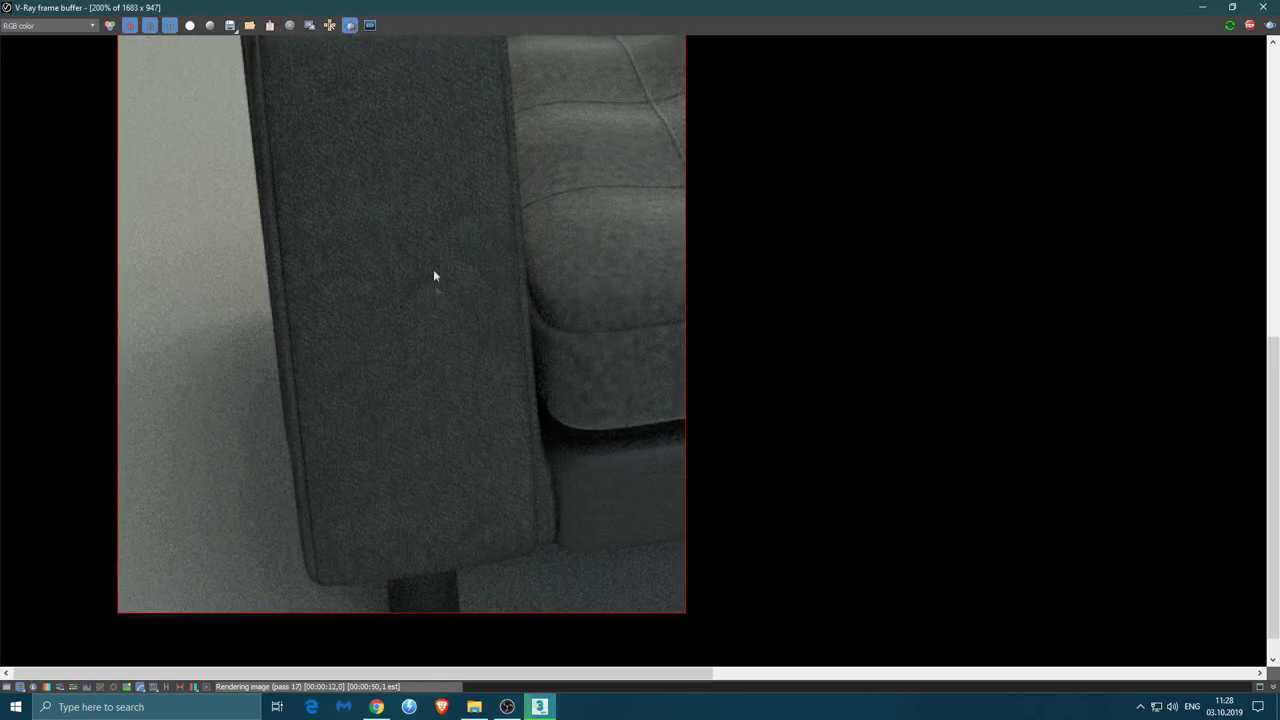
{"action": "scroll", "coordinate": [433, 269], "scroll_direction": "up", "scroll_amount": 2}
{"action": "scroll", "coordinate": [420, 330], "scroll_direction": "up", "scroll_amount": 1}
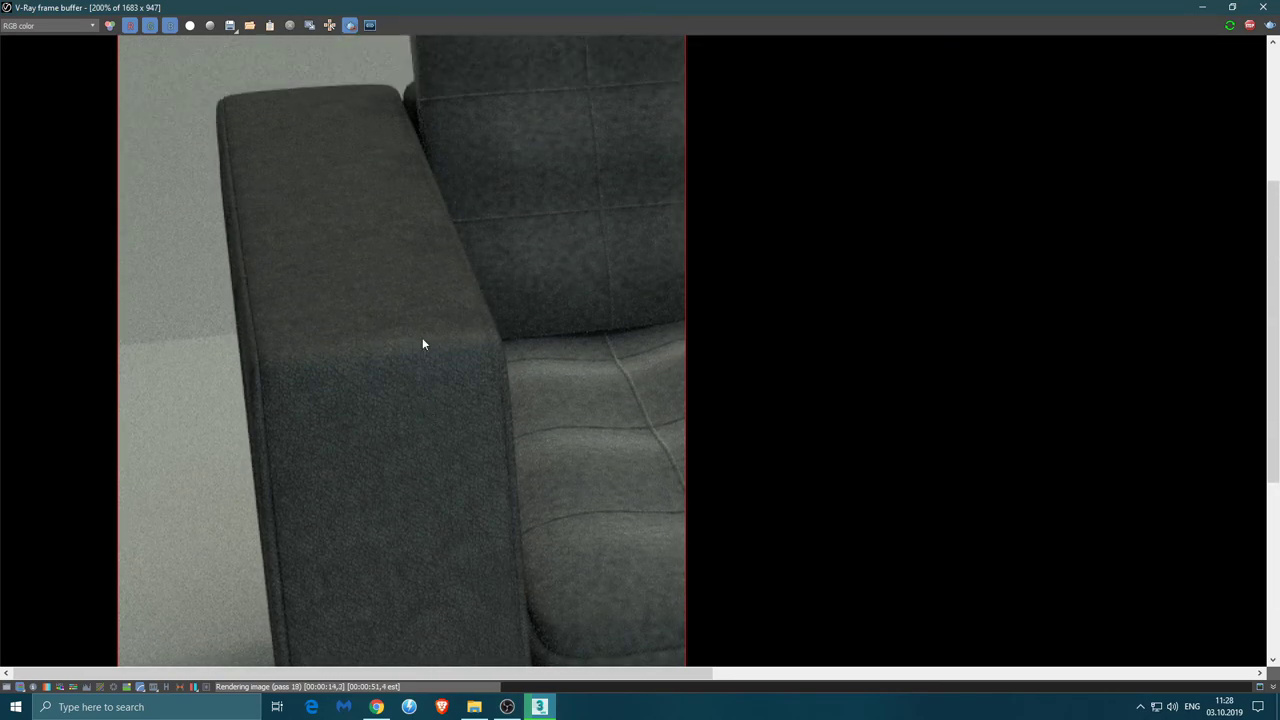
{"action": "scroll", "coordinate": [327, 350], "scroll_direction": "down", "scroll_amount": 1}
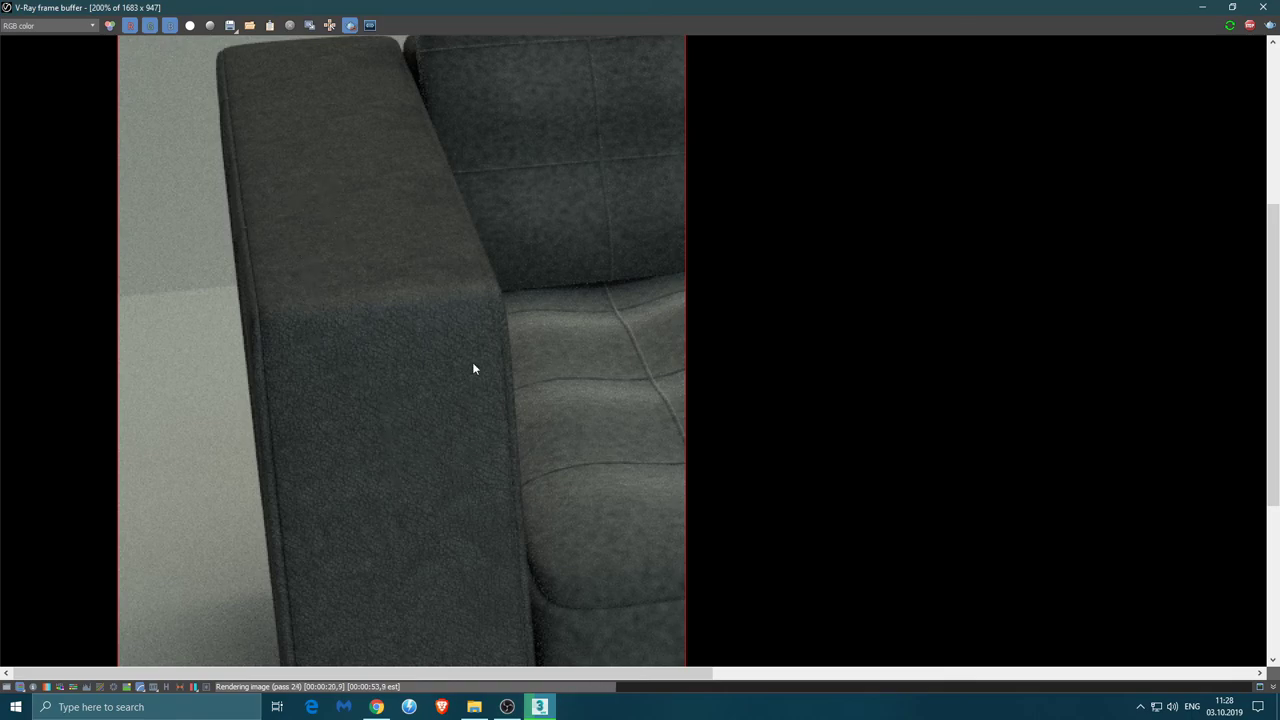
{"action": "scroll", "coordinate": [474, 369], "scroll_direction": "down", "scroll_amount": 1}
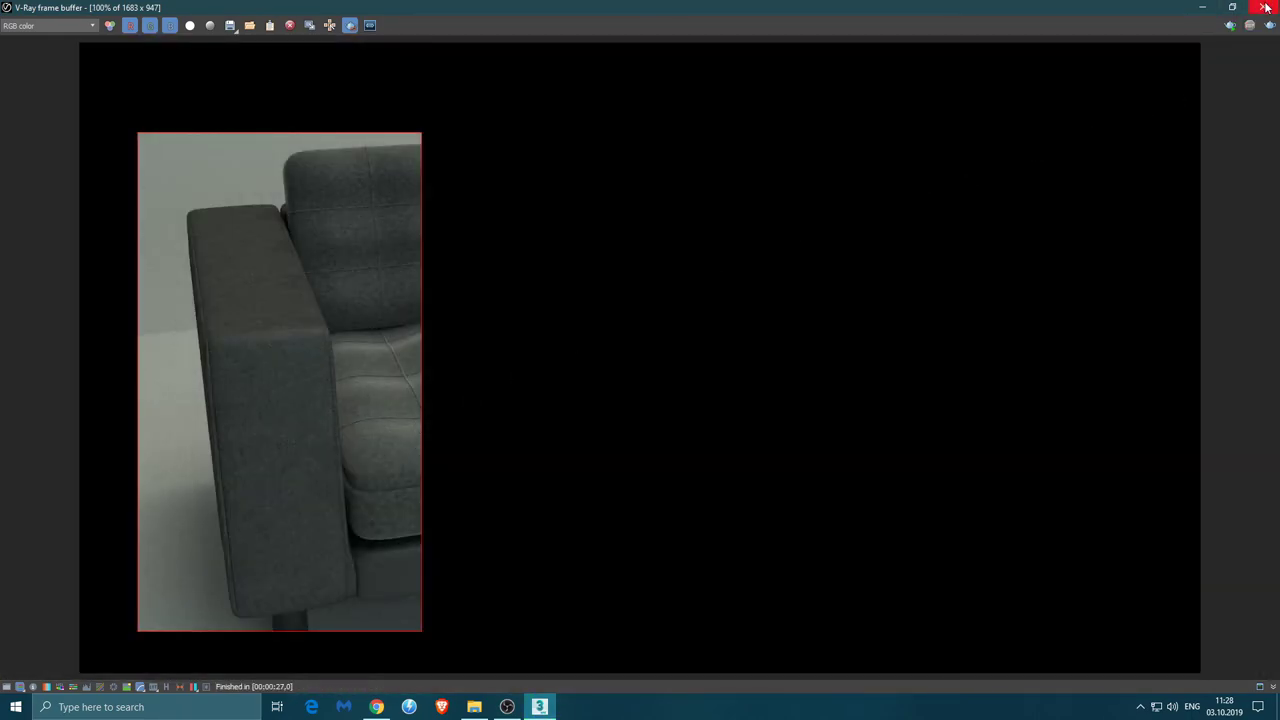
{"action": "left_click", "coordinate": [1263, 7]}
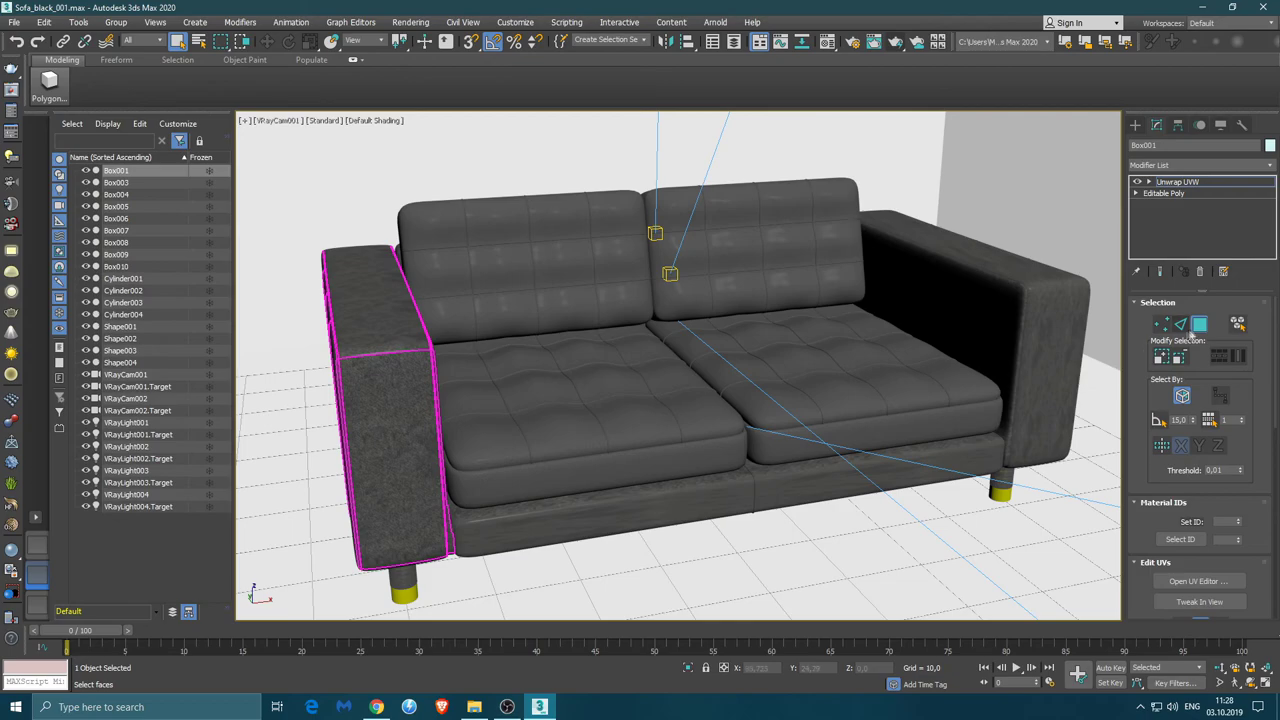
Shift-drag the left armrest to create a copy, Box011, beside the sofa
{"action": "left_click", "coordinate": [1195, 327]}
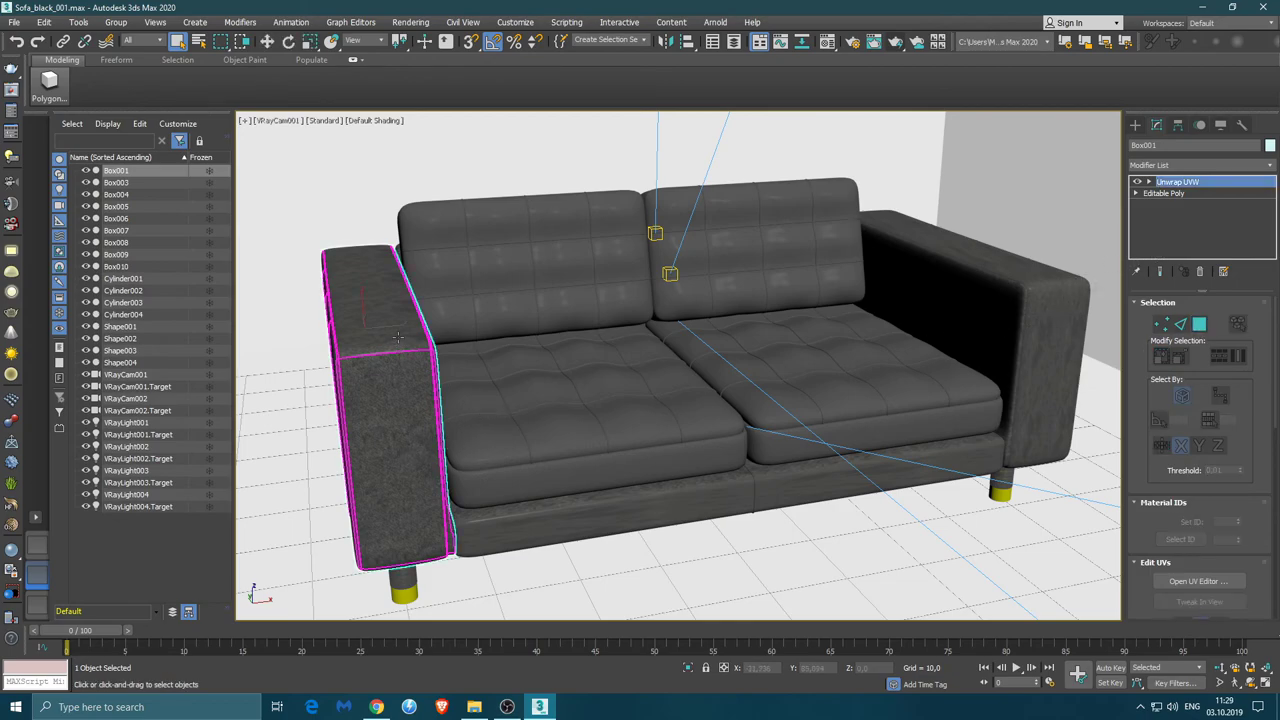
{"action": "left_click", "coordinate": [266, 41]}
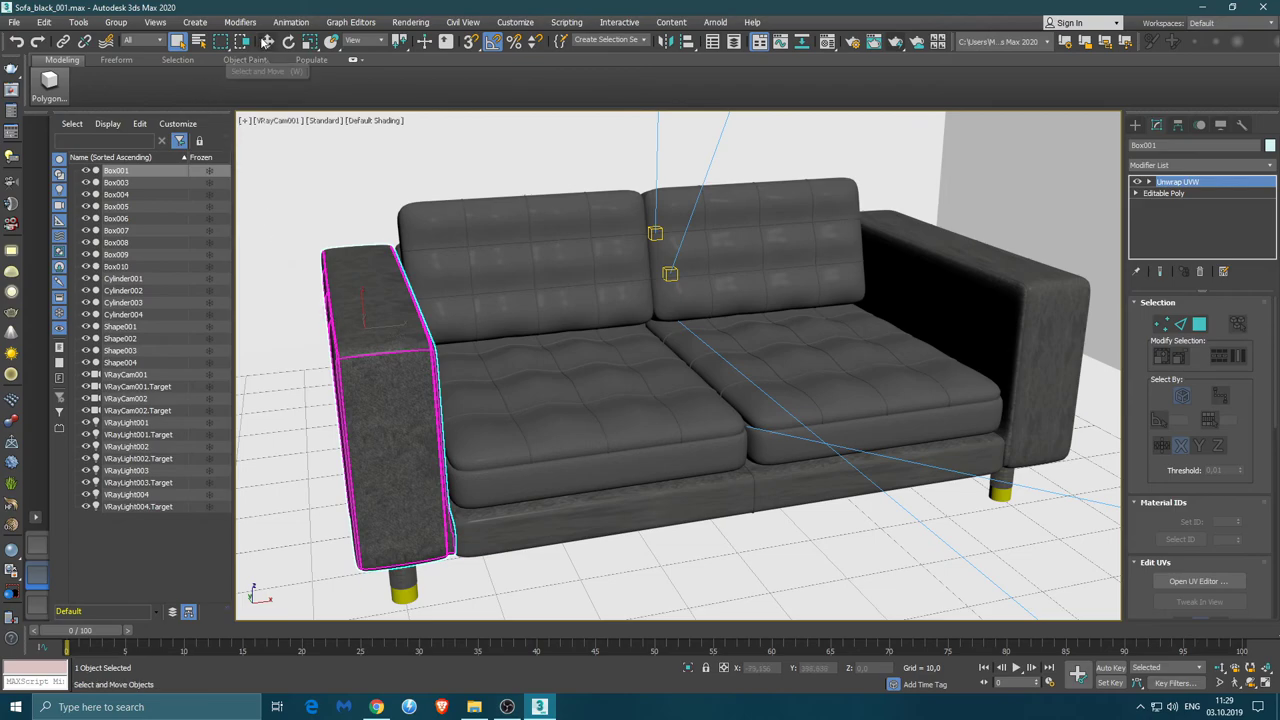
{"action": "left_click_drag", "start_coordinate": [389, 327], "coordinate": [298, 341], "text": "shift"}
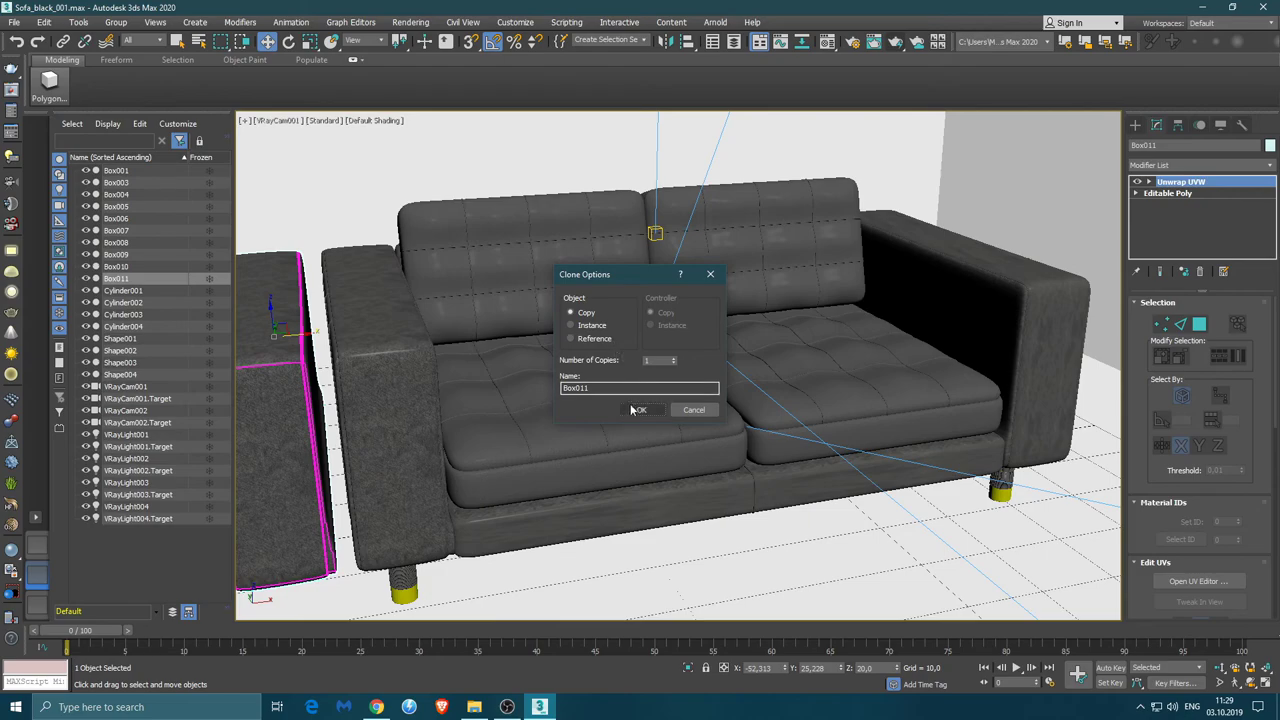
{"action": "left_click", "coordinate": [641, 409]}
Collapse Box011's stack to Editable Poly and add a Mirror modifier
{"action": "right_click", "coordinate": [1194, 242]}
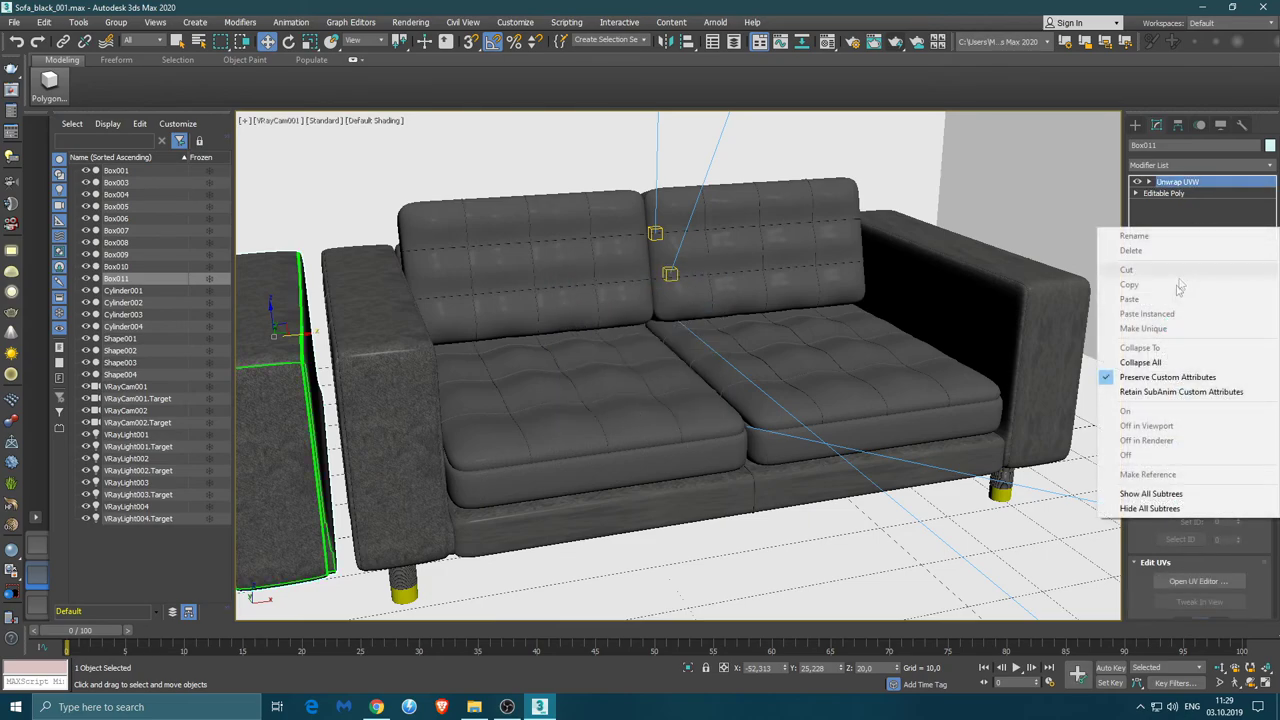
{"action": "left_click", "coordinate": [1140, 362]}
{"action": "left_click", "coordinate": [704, 394]}
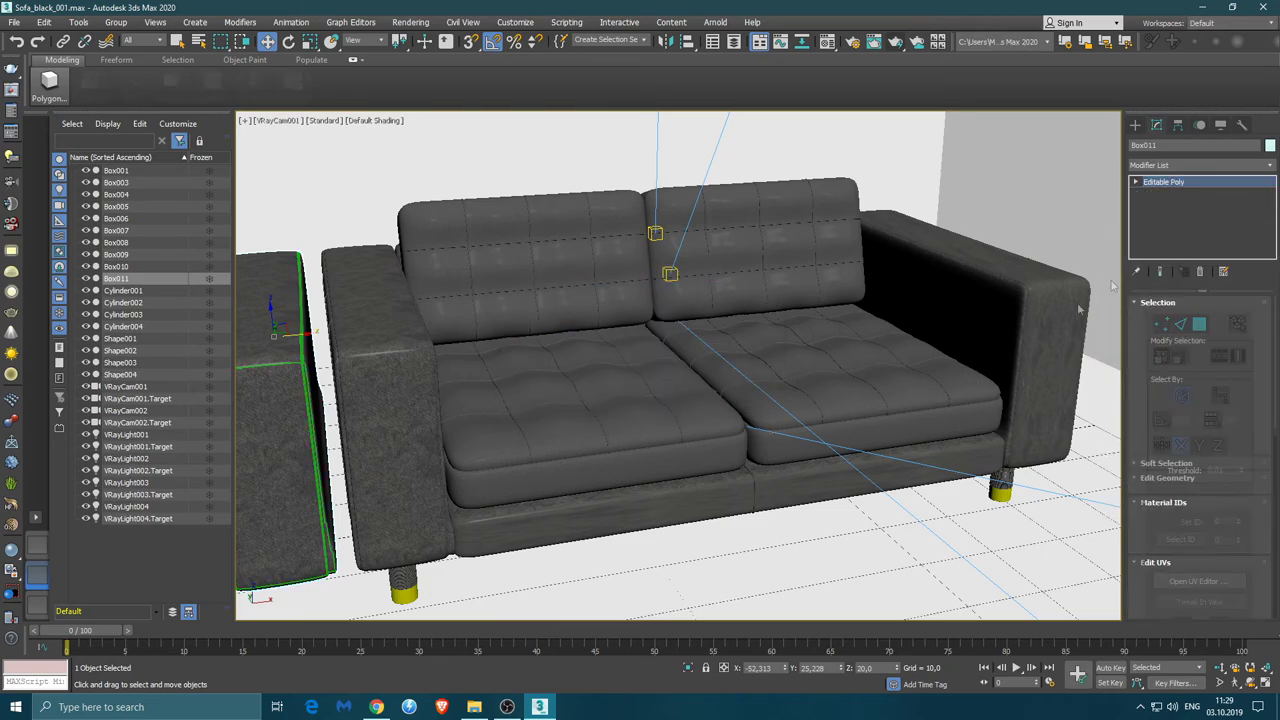
{"action": "left_click", "coordinate": [1200, 165]}
{"action": "key", "text": "m"}
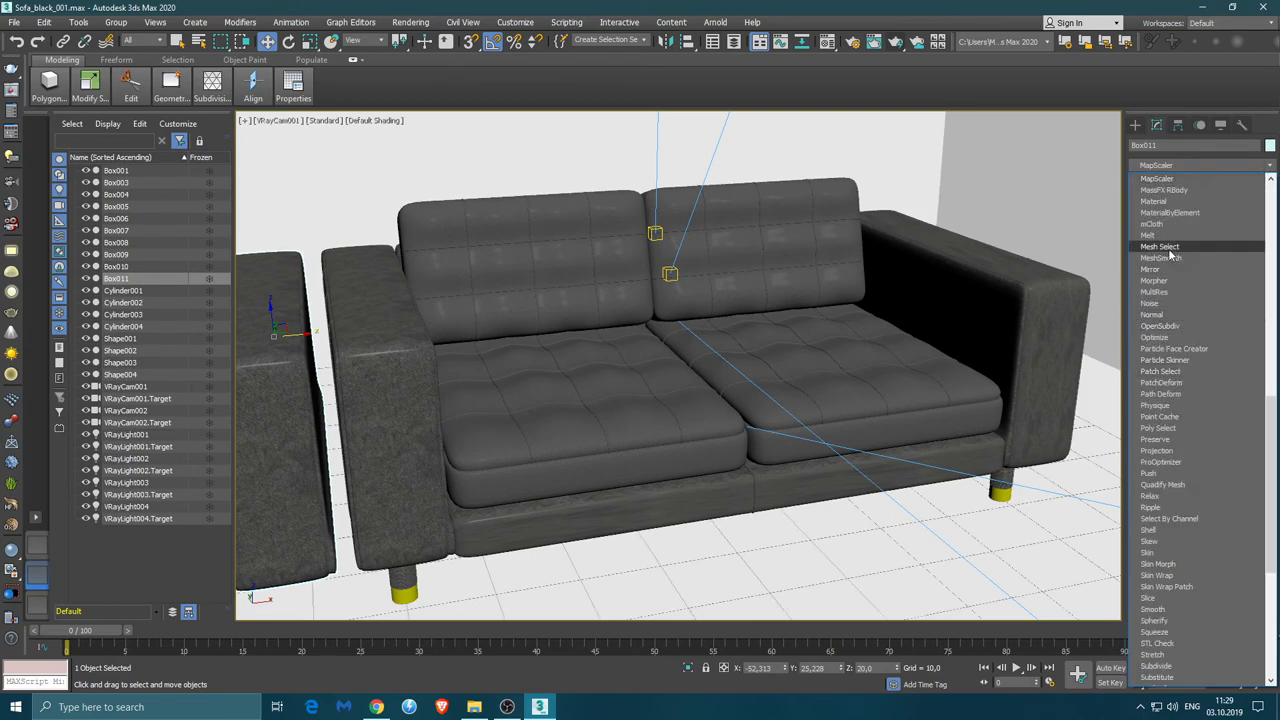
{"action": "left_click", "coordinate": [1172, 269]}
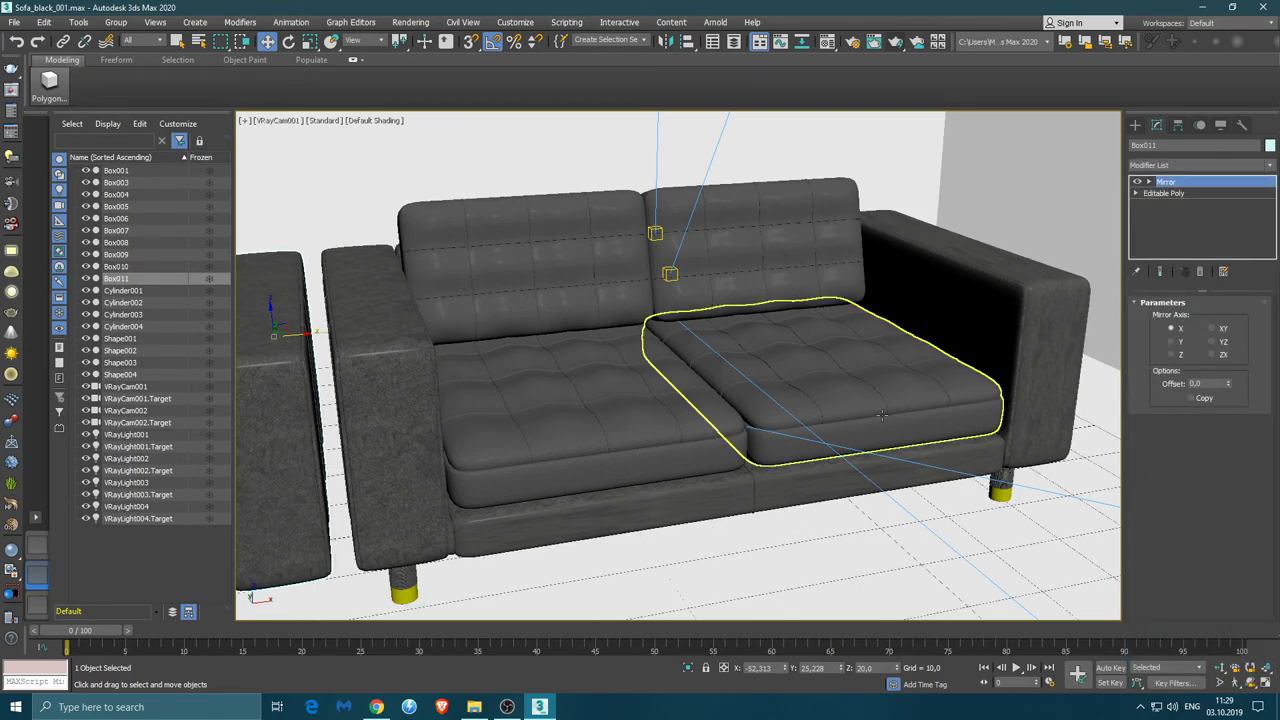
{"action": "left_click", "coordinate": [1157, 125]}
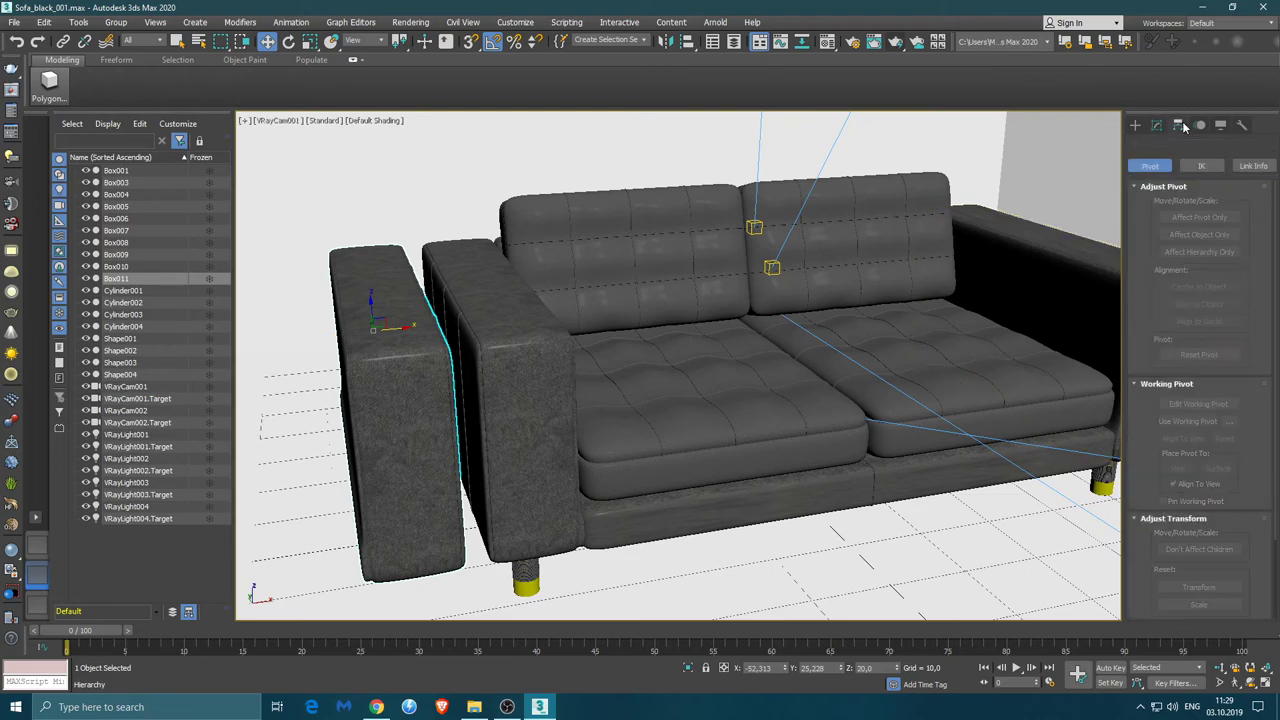
Center the pivots of both Box011 and Box005 on their objects using Affect Pivot Only
{"action": "left_click", "coordinate": [1199, 217]}
{"action": "left_click", "coordinate": [1203, 288]}
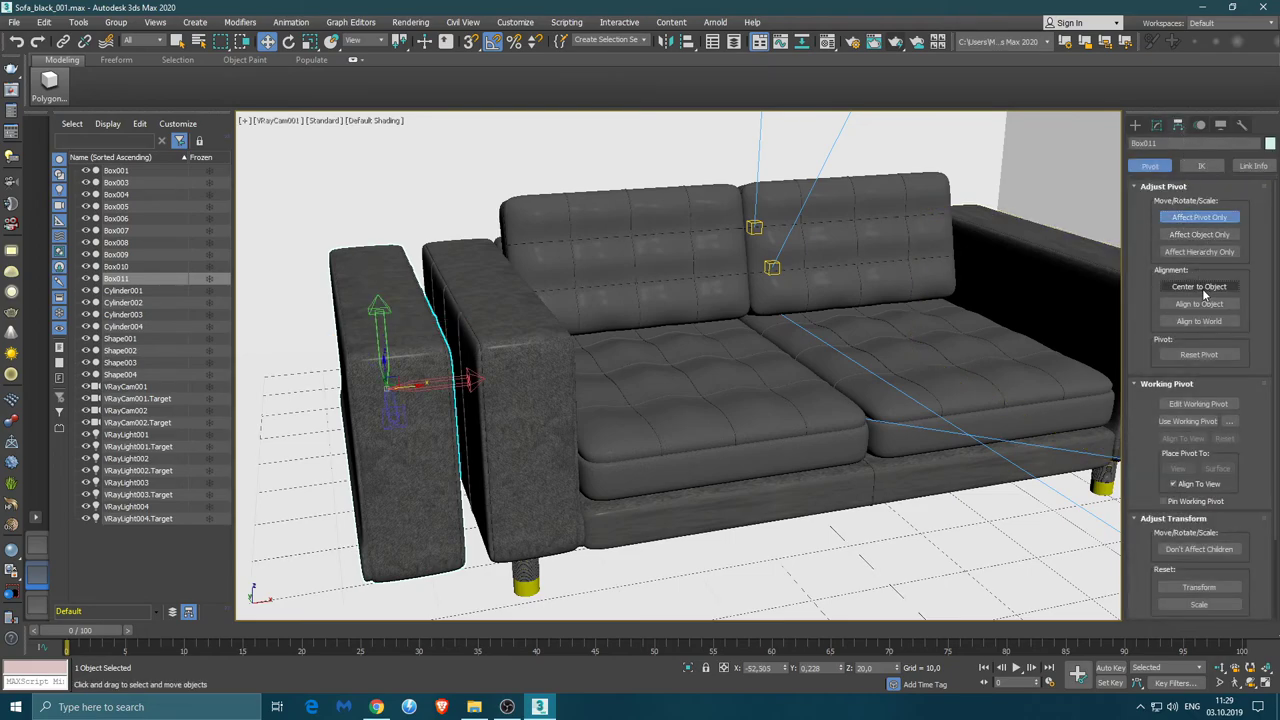
{"action": "left_click", "coordinate": [1205, 216]}
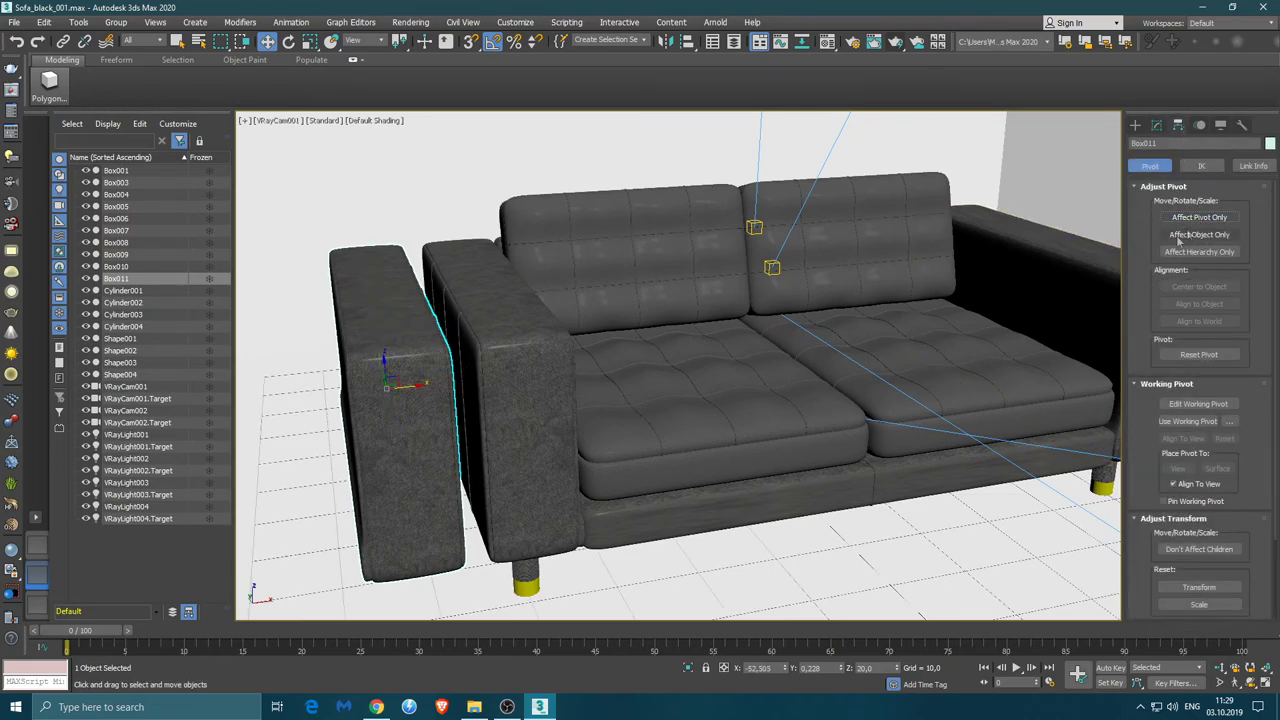
{"action": "left_click", "coordinate": [1085, 270]}
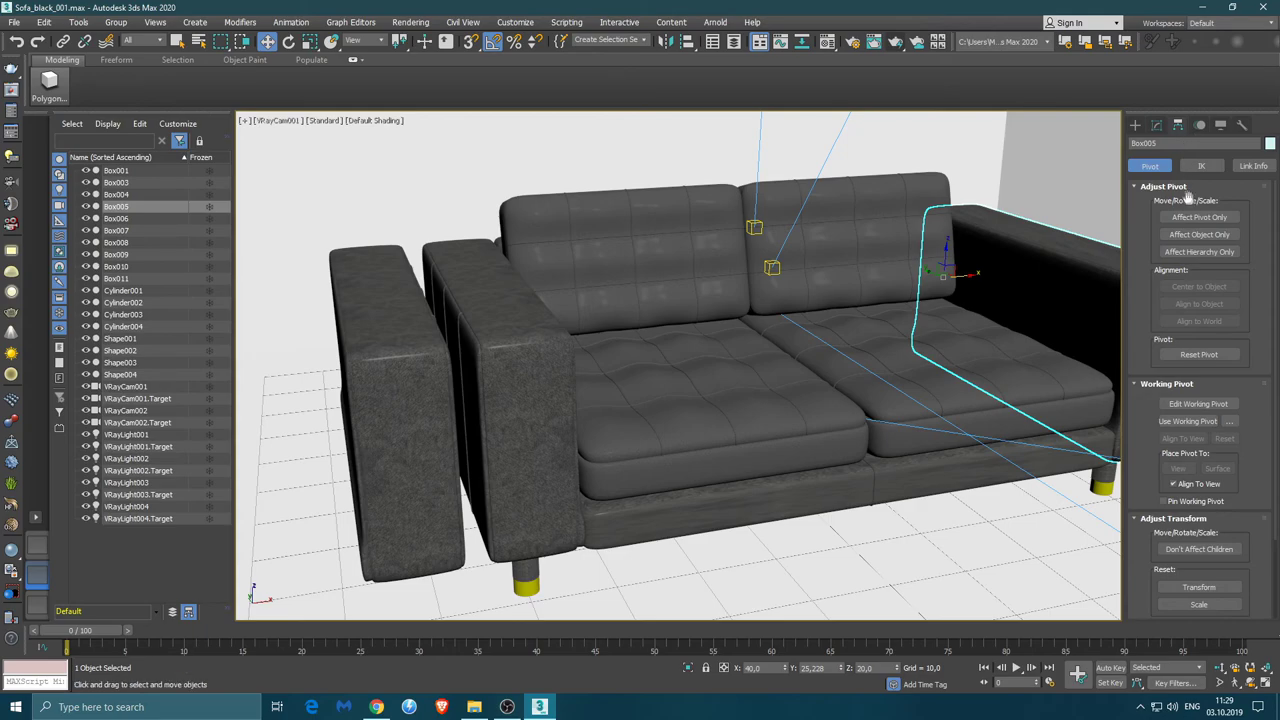
{"action": "left_click", "coordinate": [1200, 217]}
{"action": "left_click", "coordinate": [1203, 288]}
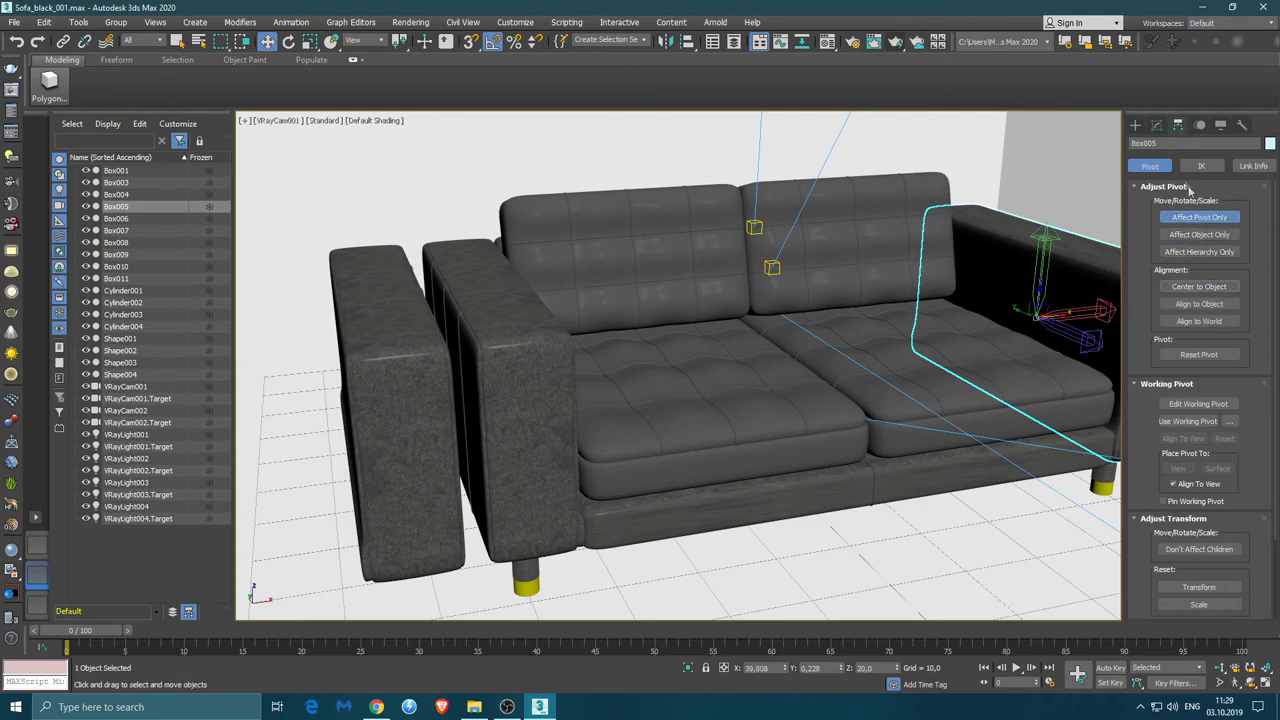
{"action": "left_click", "coordinate": [1178, 126]}
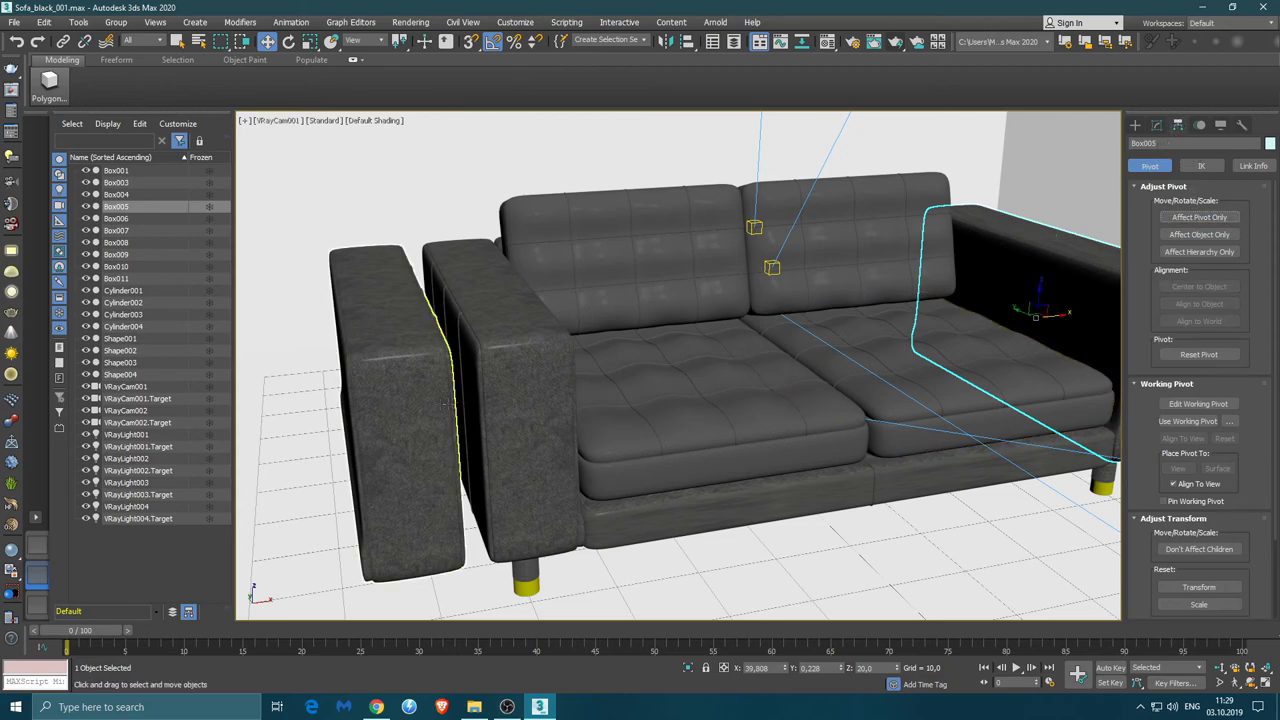
Set the mirrored armrest Box011's X position to 39,808
{"action": "middle_click_drag", "start_coordinate": [455, 400], "coordinate": [655, 414]}
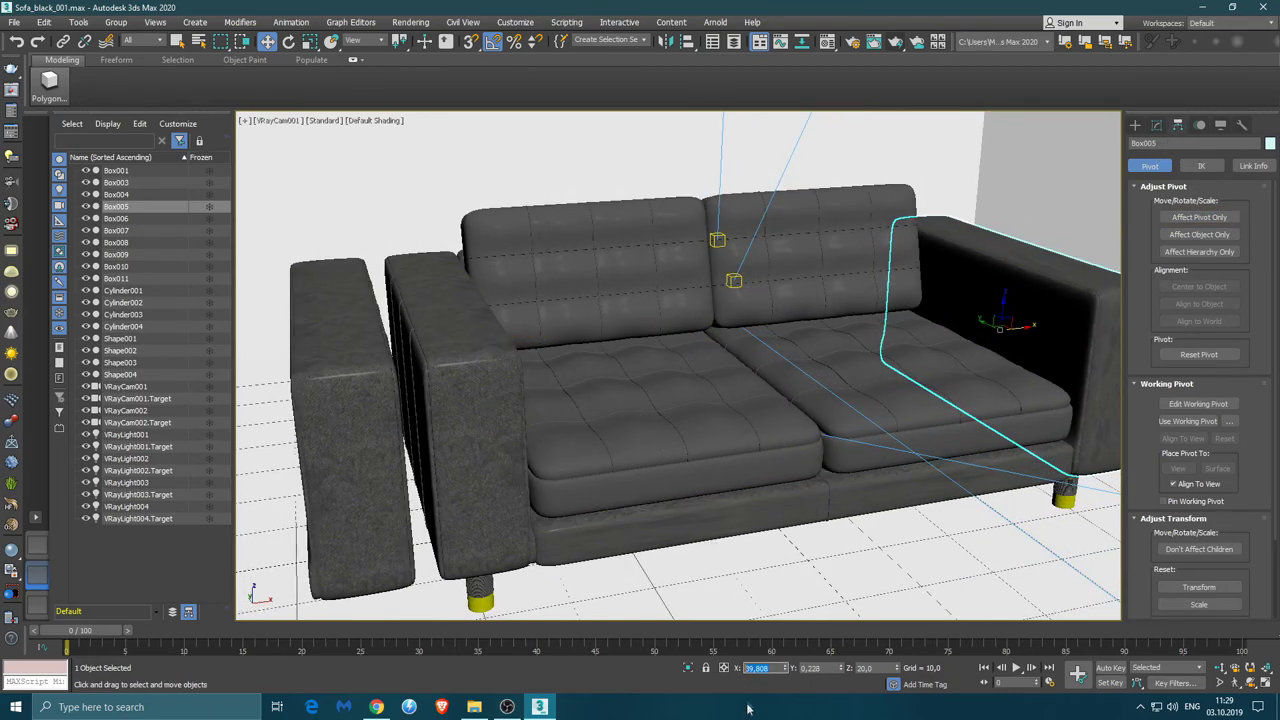
{"action": "left_click", "coordinate": [379, 486]}
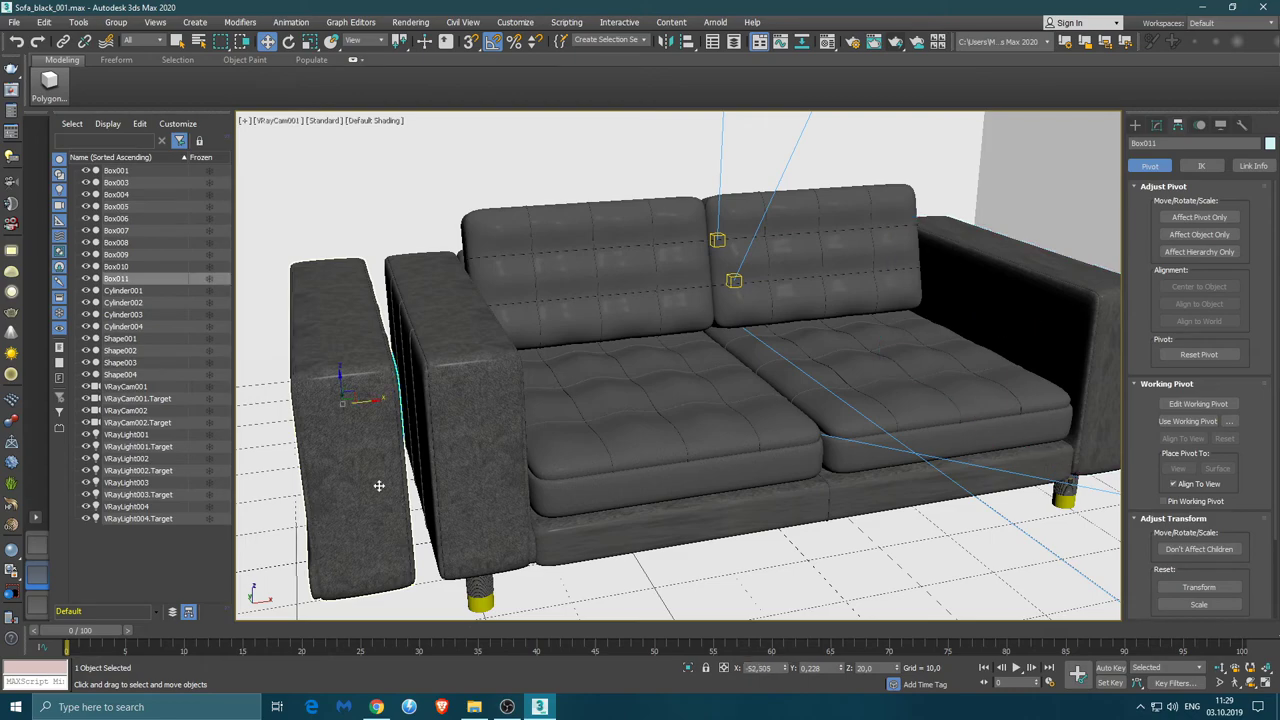
{"action": "double_click", "coordinate": [776, 669]}
{"action": "type", "text": "39,808"}
Delete the original right armrest Box005 and place Box011 on the sofa's right side
{"action": "left_click", "coordinate": [738, 606]}
{"action": "middle_click_drag", "start_coordinate": [743, 610], "coordinate": [560, 563]}
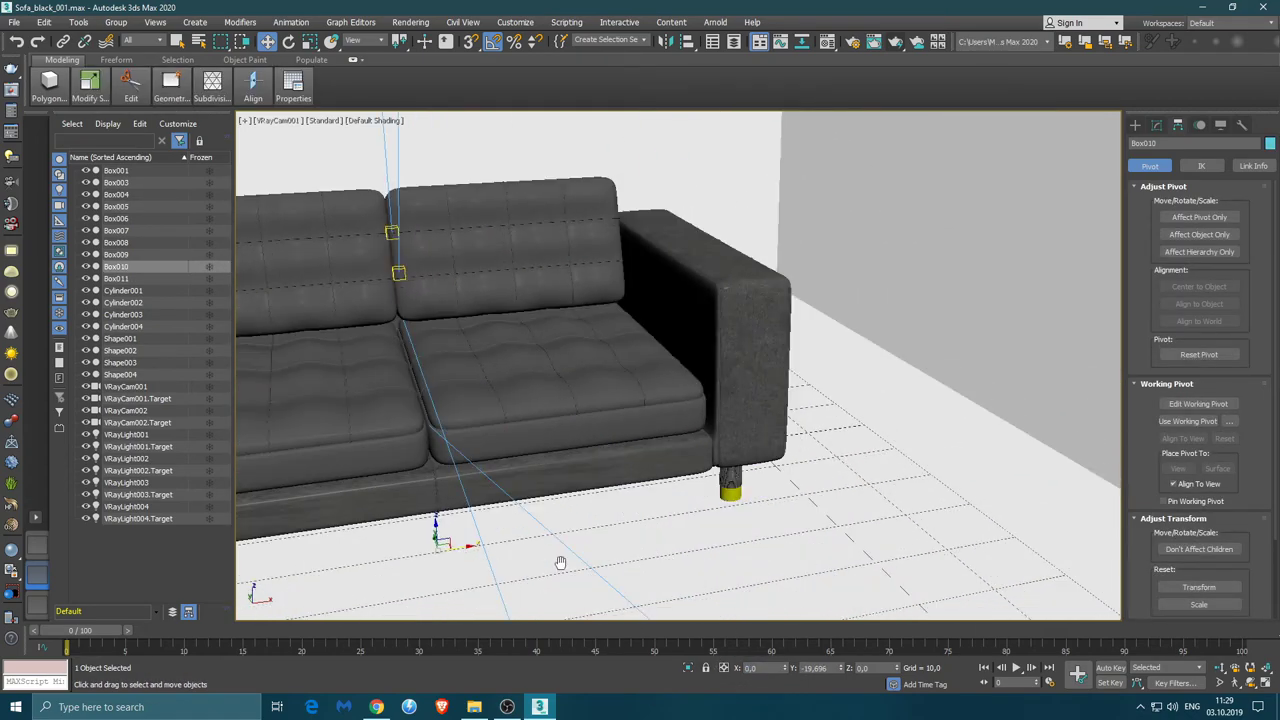
{"action": "middle_click_drag", "start_coordinate": [616, 521], "coordinate": [590, 549]}
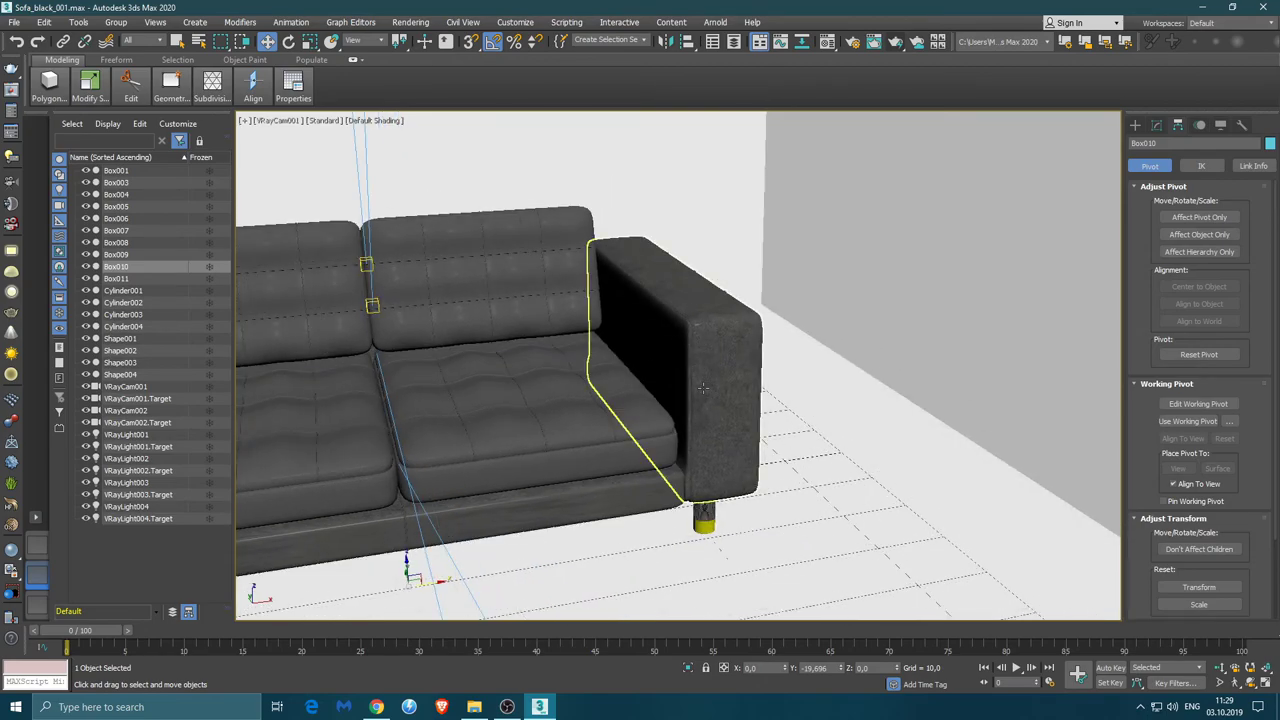
{"action": "left_click", "coordinate": [703, 388]}
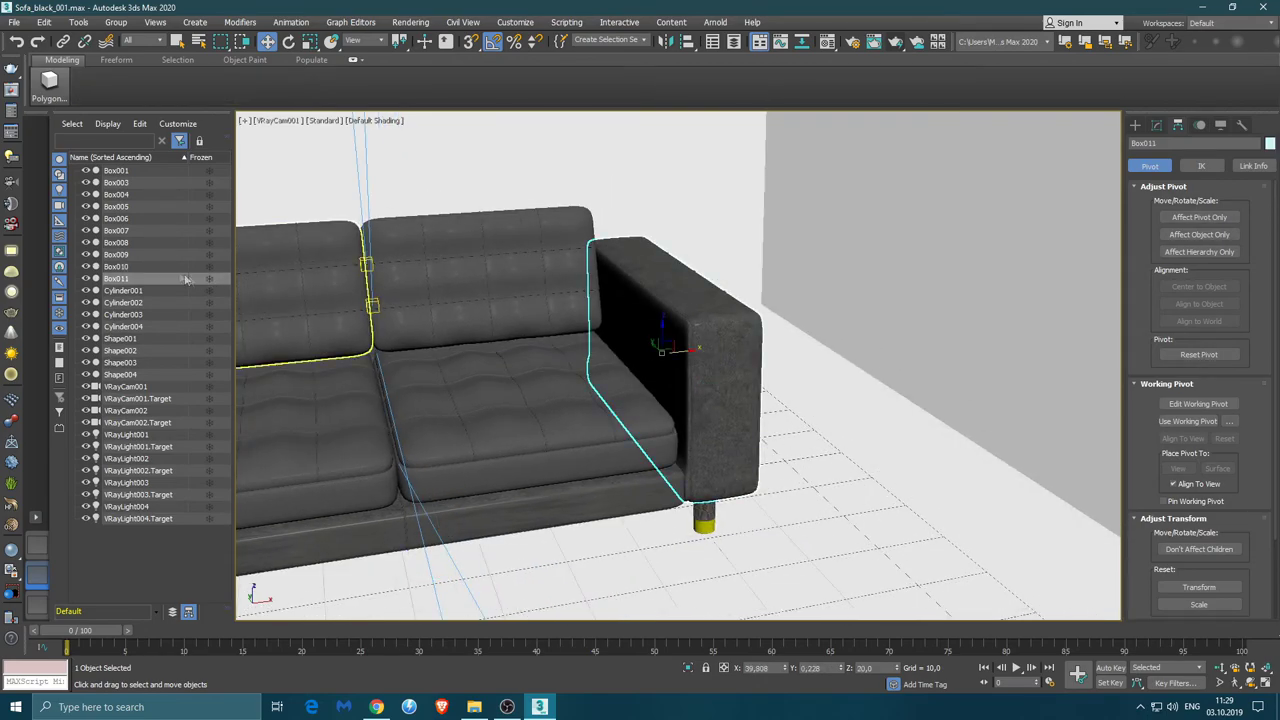
{"action": "left_click_drag", "start_coordinate": [685, 352], "coordinate": [776, 348], "text": "shift"}
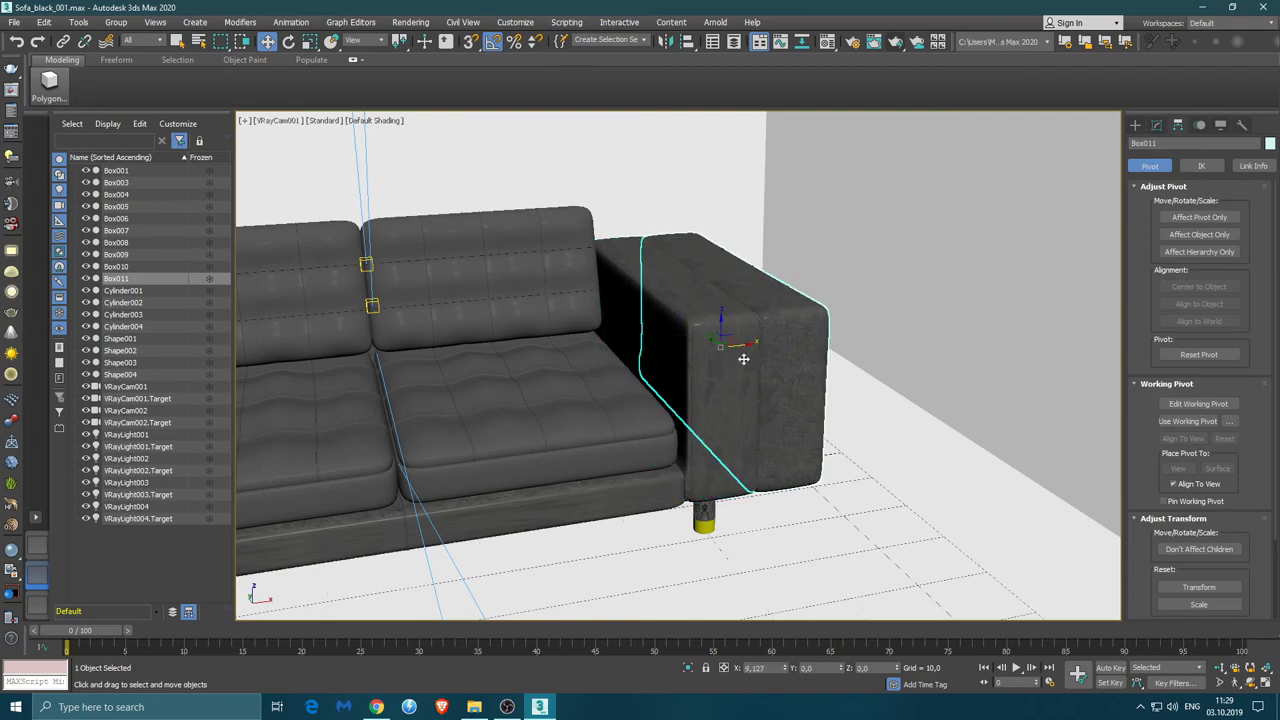
{"action": "left_click", "coordinate": [726, 368]}
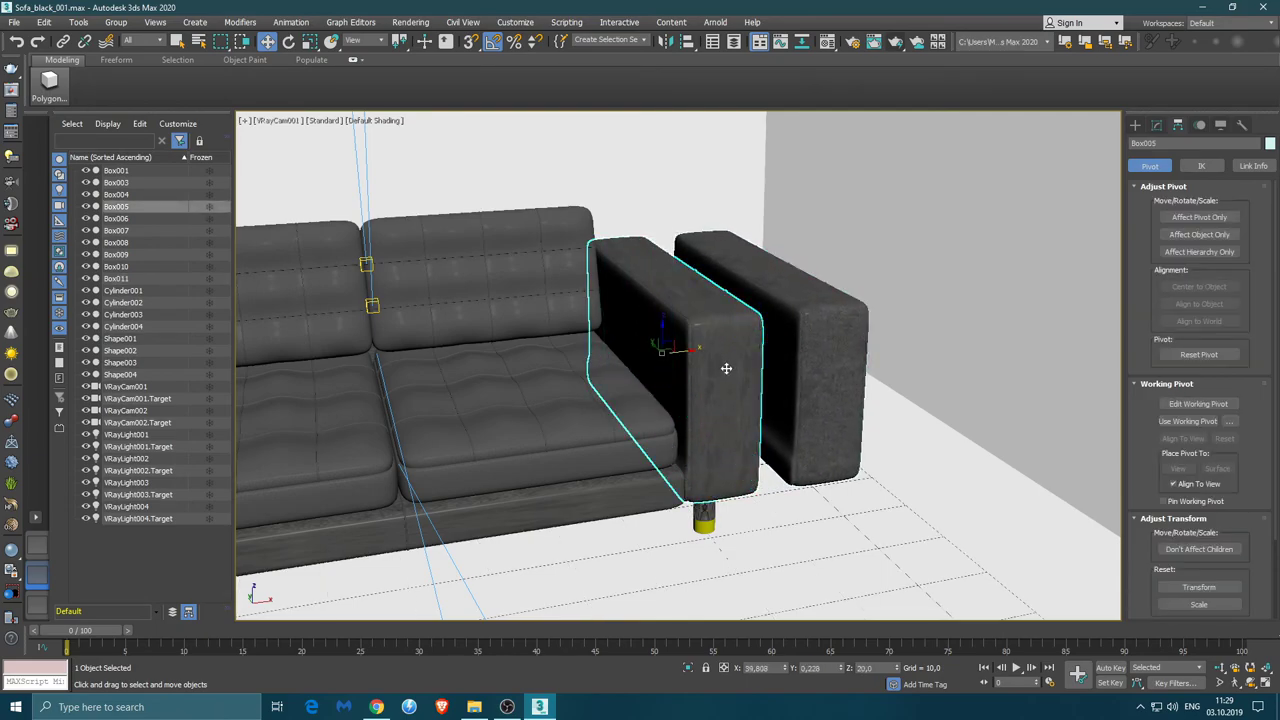
{"action": "key", "text": "Delete"}
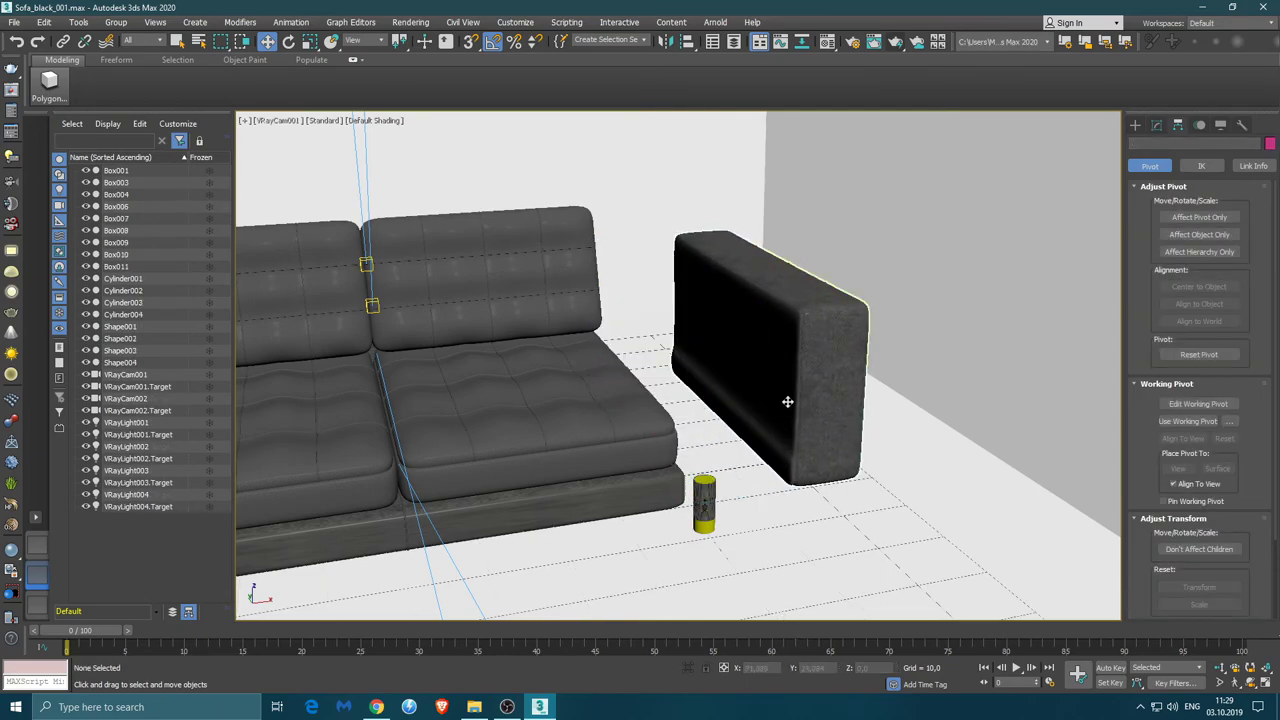
{"action": "left_click", "coordinate": [785, 400]}
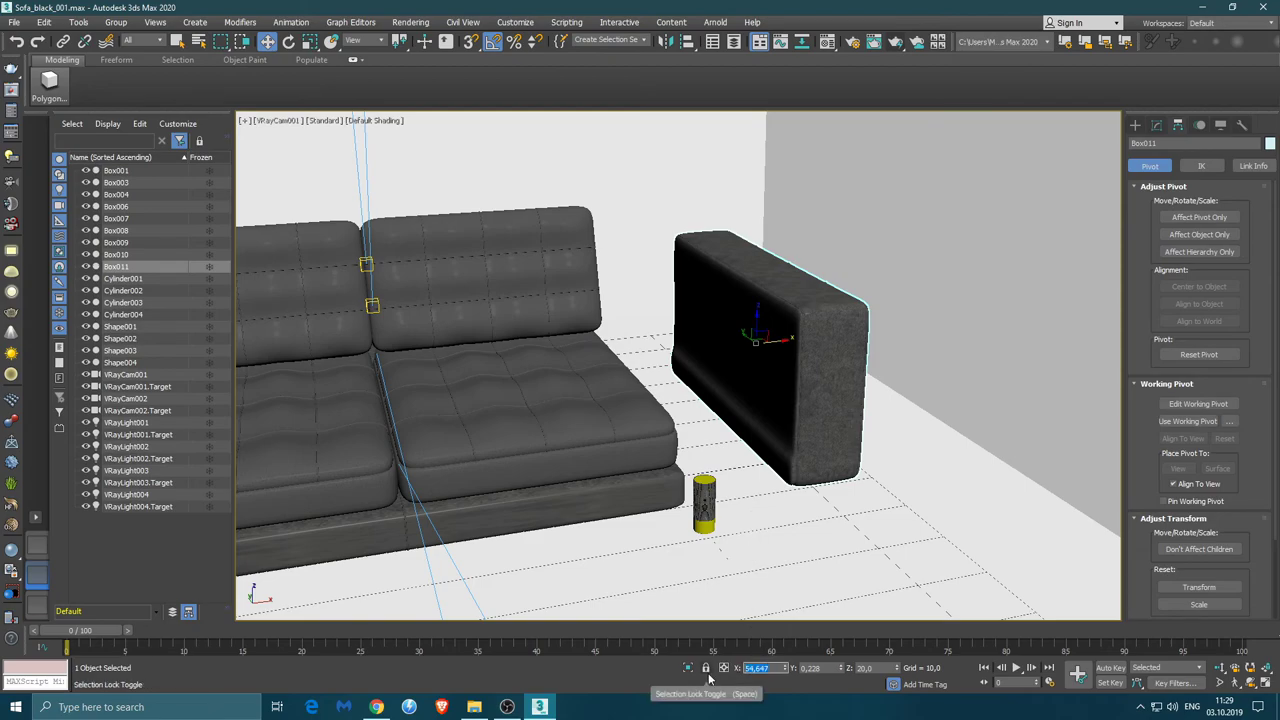
{"action": "left_click", "coordinate": [753, 530]}
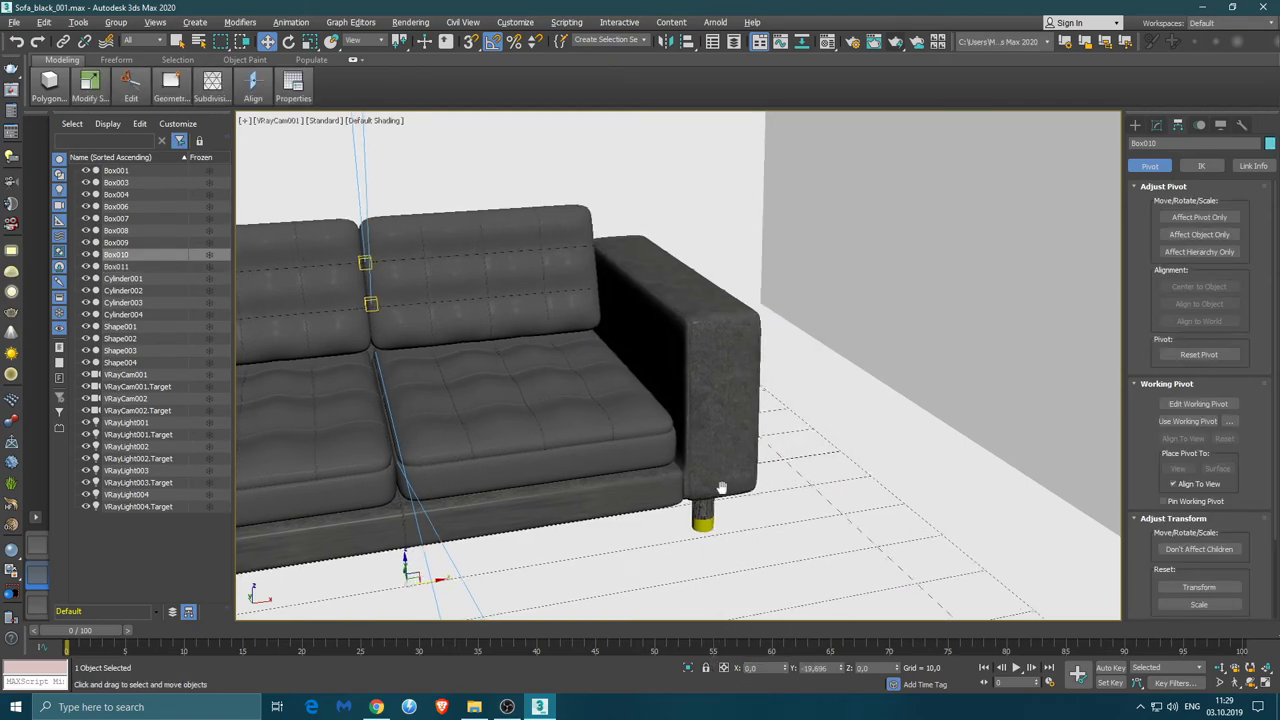
{"action": "middle_click_drag", "start_coordinate": [753, 530], "coordinate": [800, 402]}
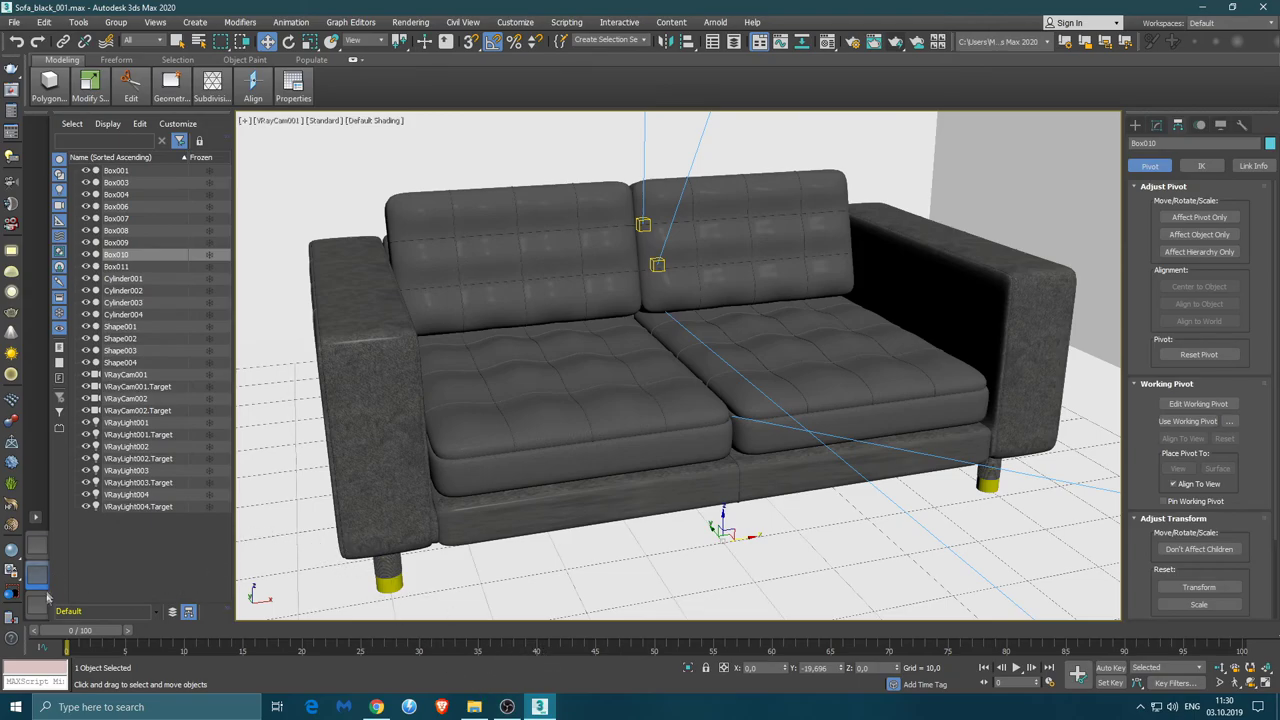
In the Perspective view, select and frame the sofa base Box003
{"action": "key", "text": "p"}
{"action": "mouse_move", "coordinate": [788, 392]}
{"action": "middle_mouse_down", "text": "alt"}
{"action": "mouse_move", "coordinate": [766, 366]}
{"action": "mouse_move", "coordinate": [840, 414]}
{"action": "mouse_move", "coordinate": [657, 334]}
{"action": "mouse_move", "coordinate": [705, 314]}
{"action": "mouse_move", "coordinate": [500, 409]}
{"action": "mouse_move", "coordinate": [561, 477]}
{"action": "middle_mouse_up", "text": "alt"}
{"action": "left_click", "coordinate": [561, 477]}
{"action": "key", "text": "z"}
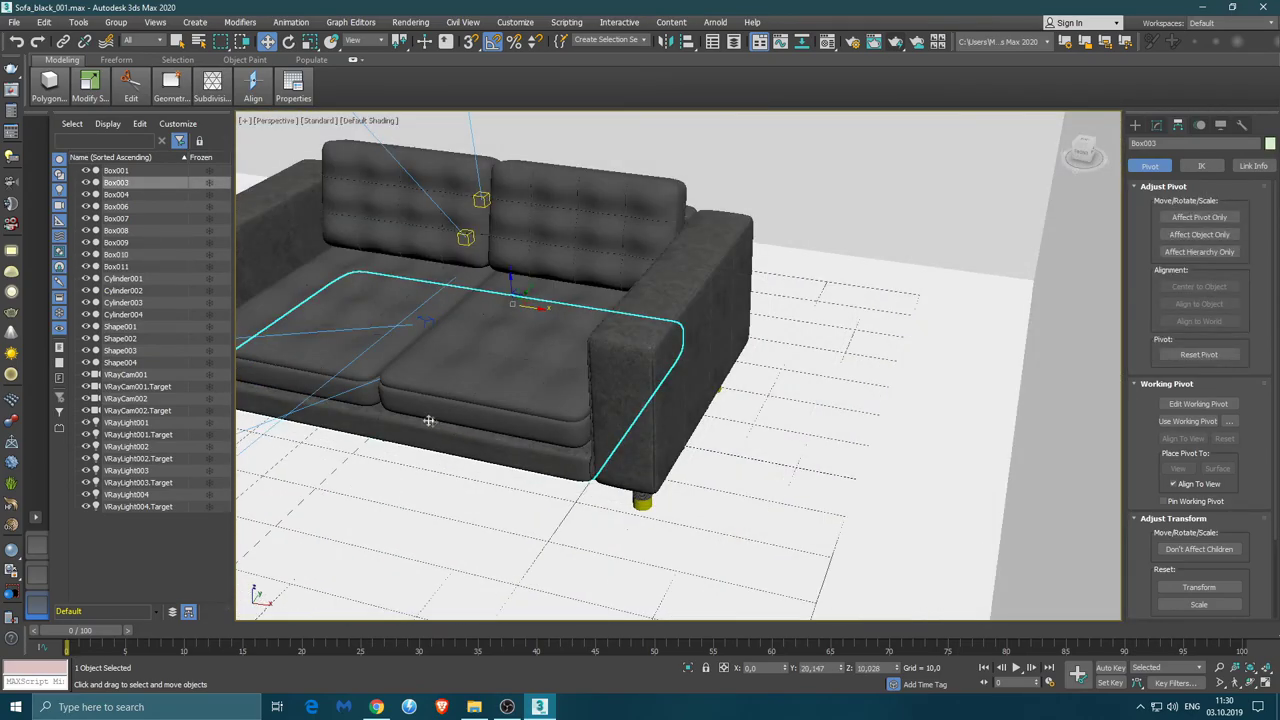
Add an Unwrap UVW modifier above Box003's Editable Poly and view the base close up
{"action": "left_click", "coordinate": [1157, 124]}
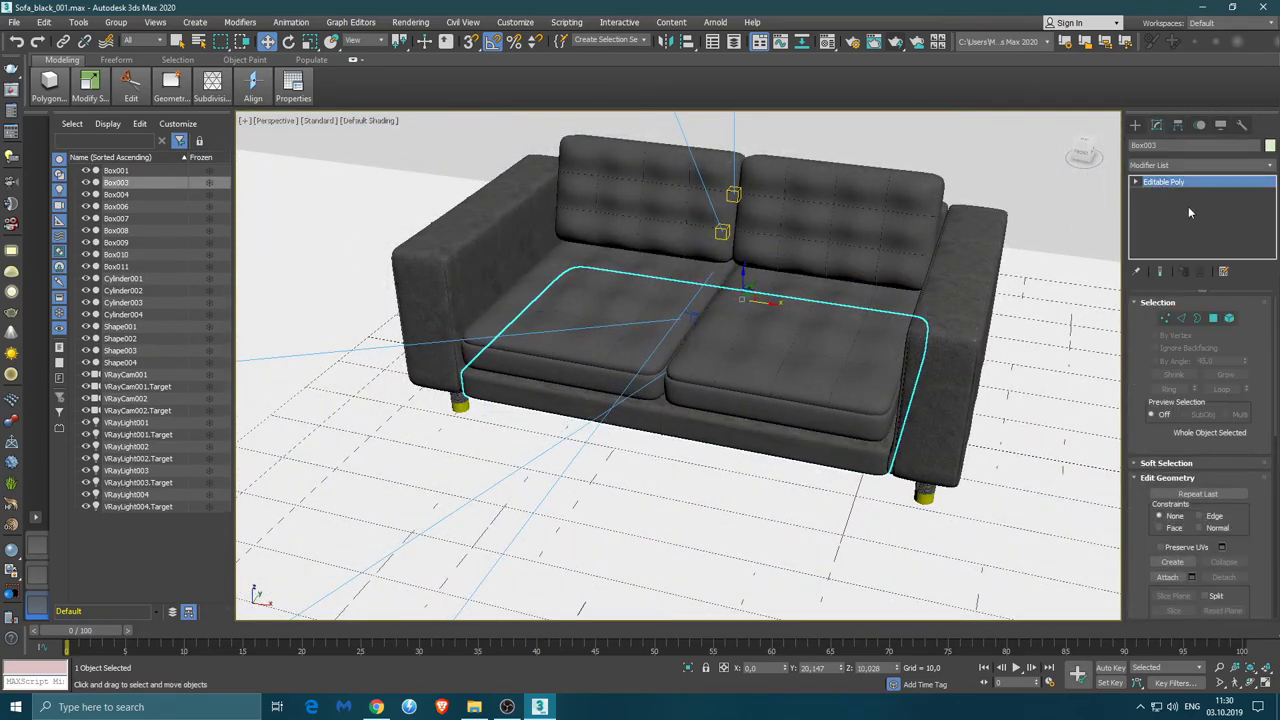
{"action": "left_click", "coordinate": [1172, 164]}
{"action": "scroll", "coordinate": [1241, 354], "scroll_direction": "down", "scroll_amount": 5}
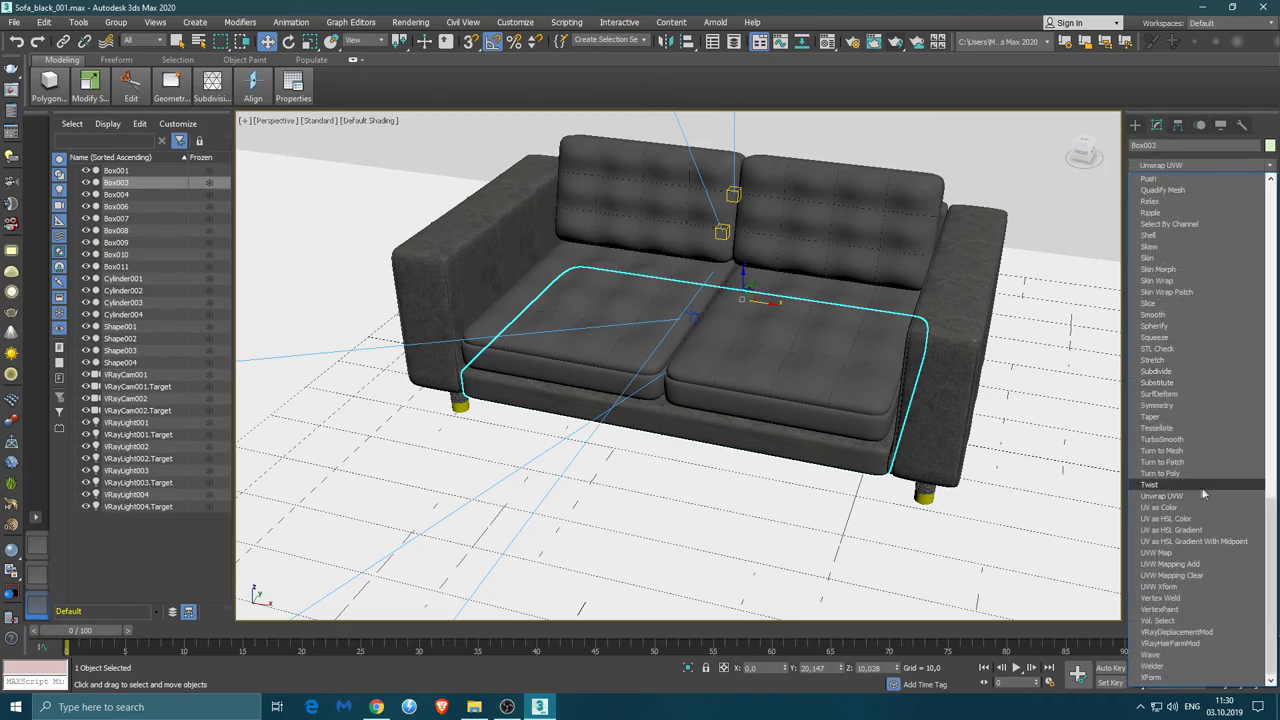
{"action": "key", "text": "Escape"}
{"action": "middle_click_drag", "start_coordinate": [680, 380], "coordinate": [740, 360], "text": "alt"}
{"action": "scroll", "coordinate": [740, 380], "scroll_direction": "up", "scroll_amount": 5}
{"action": "mouse_move", "coordinate": [760, 420]}
{"action": "middle_mouse_down"}
{"action": "mouse_move", "coordinate": [789, 386]}
{"action": "mouse_move", "coordinate": [674, 366]}
{"action": "mouse_move", "coordinate": [948, 449]}
{"action": "middle_mouse_up"}
Open the UV editor for Box003 and flatten its UVs by polygon angle
{"action": "left_click", "coordinate": [1199, 581]}
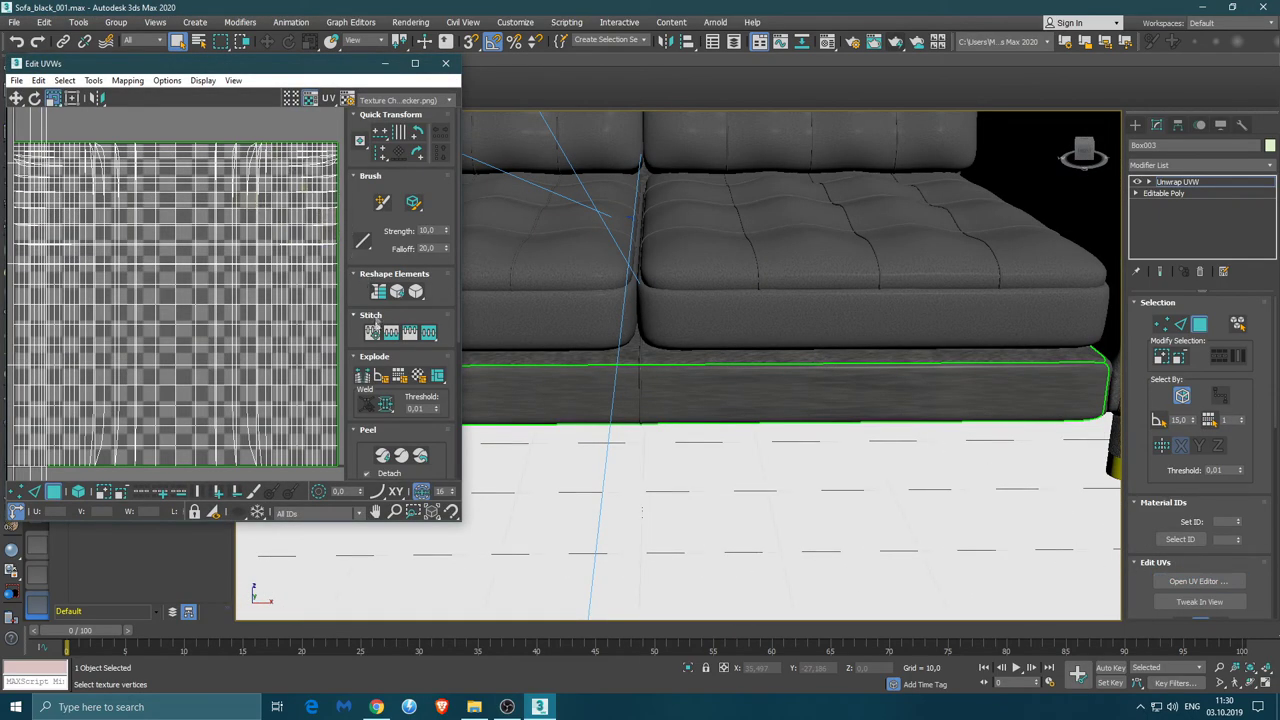
{"action": "left_click", "coordinate": [385, 381]}
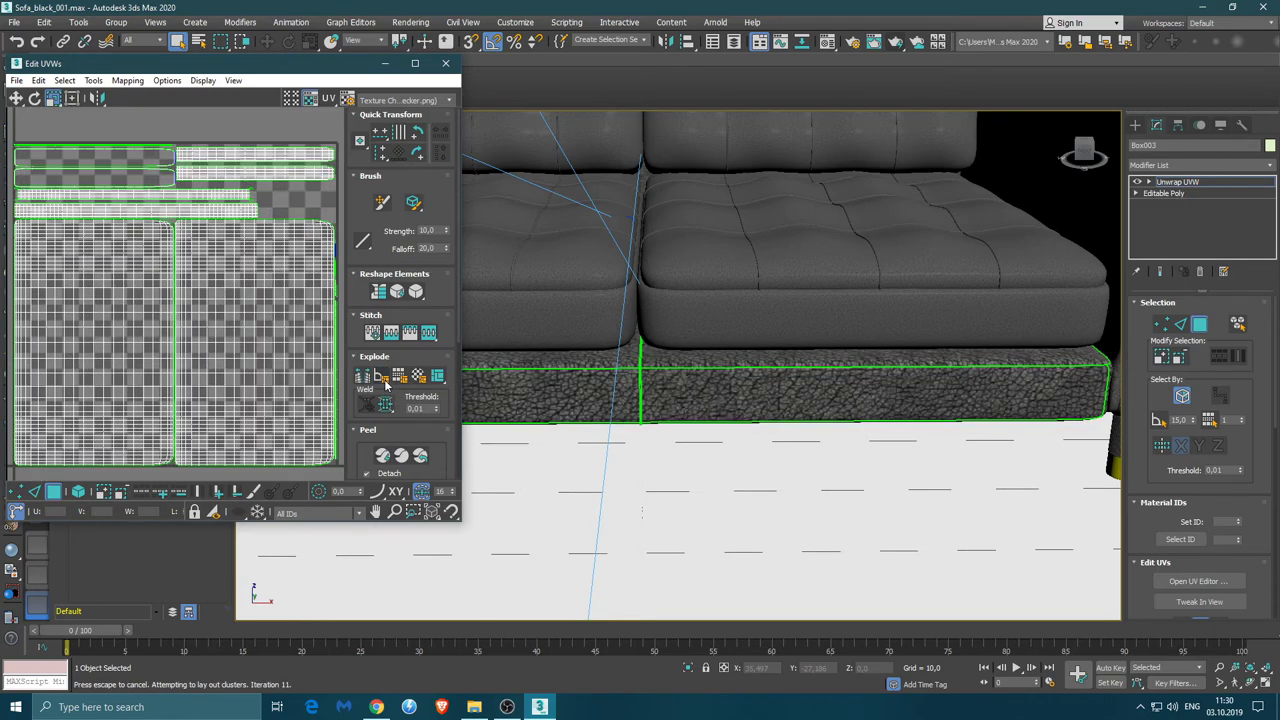
{"action": "left_click", "coordinate": [296, 350]}
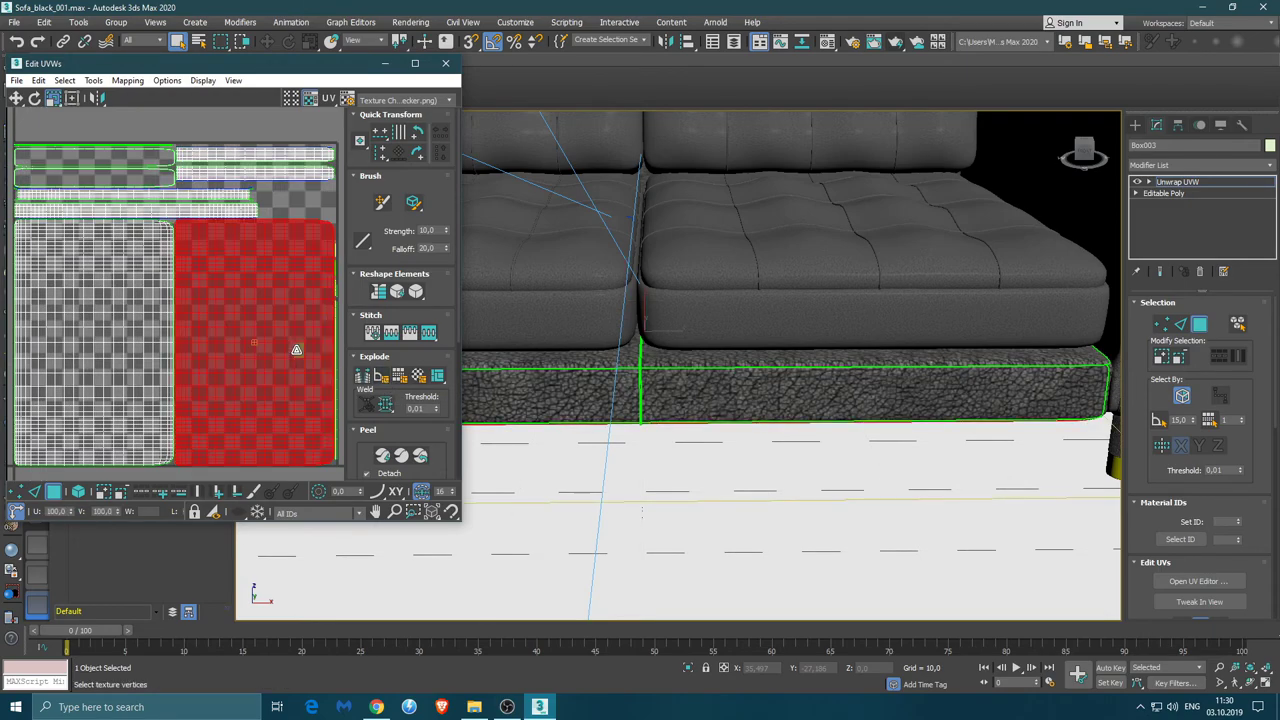
{"action": "middle_click_drag", "start_coordinate": [236, 341], "coordinate": [220, 331]}
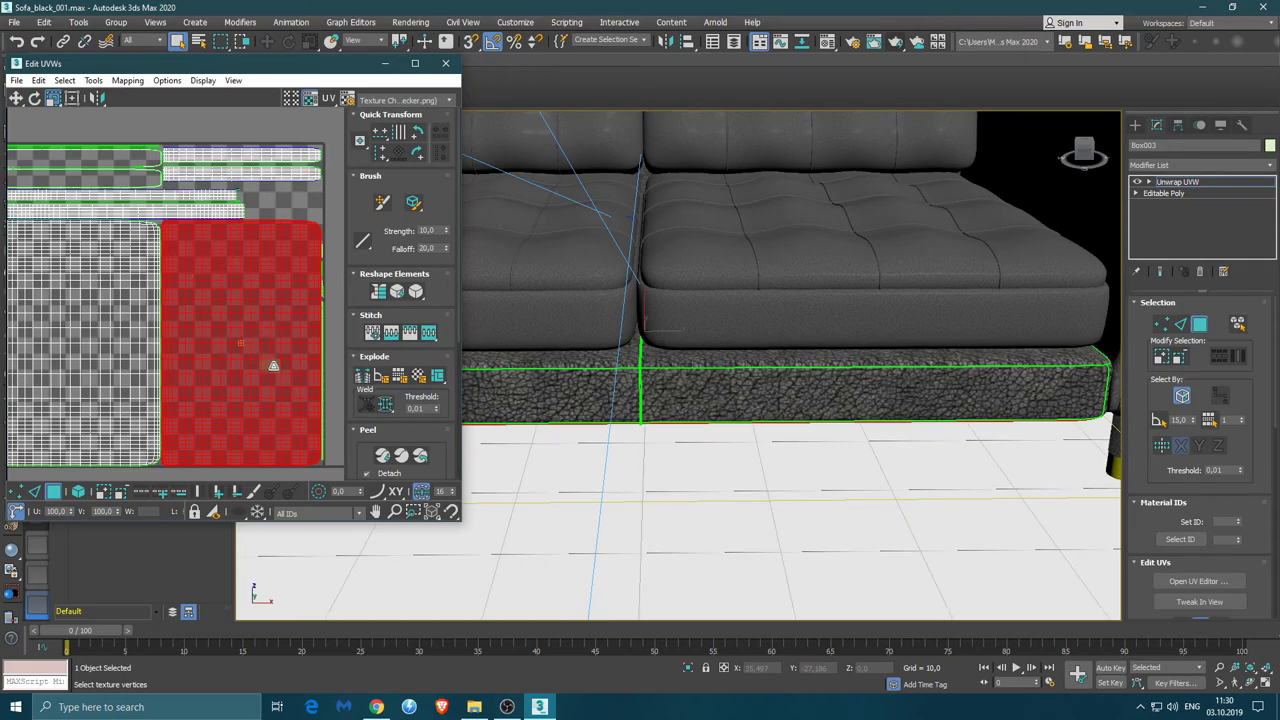
Move the two large panel islands out to the right and left of the checker tile
{"action": "left_click", "coordinate": [17, 101]}
{"action": "scroll", "coordinate": [127, 265], "scroll_direction": "down", "scroll_amount": 3}
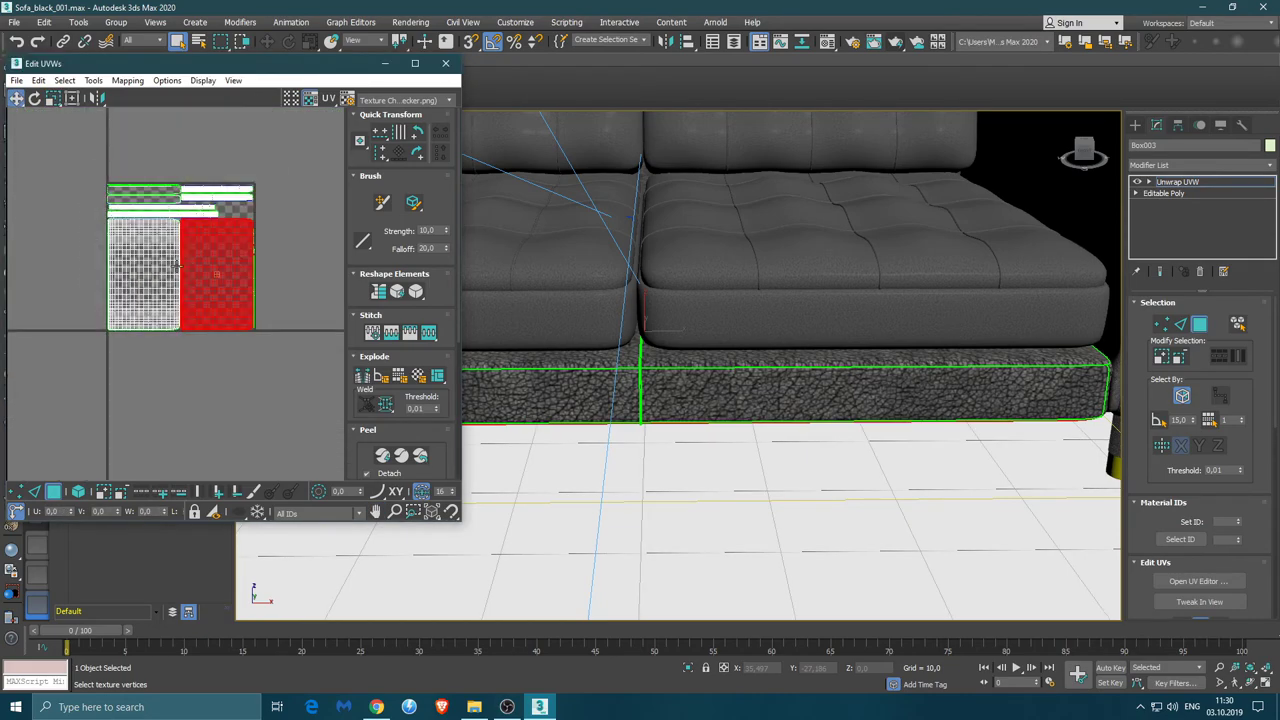
{"action": "left_click_drag", "start_coordinate": [200, 273], "coordinate": [301, 273]}
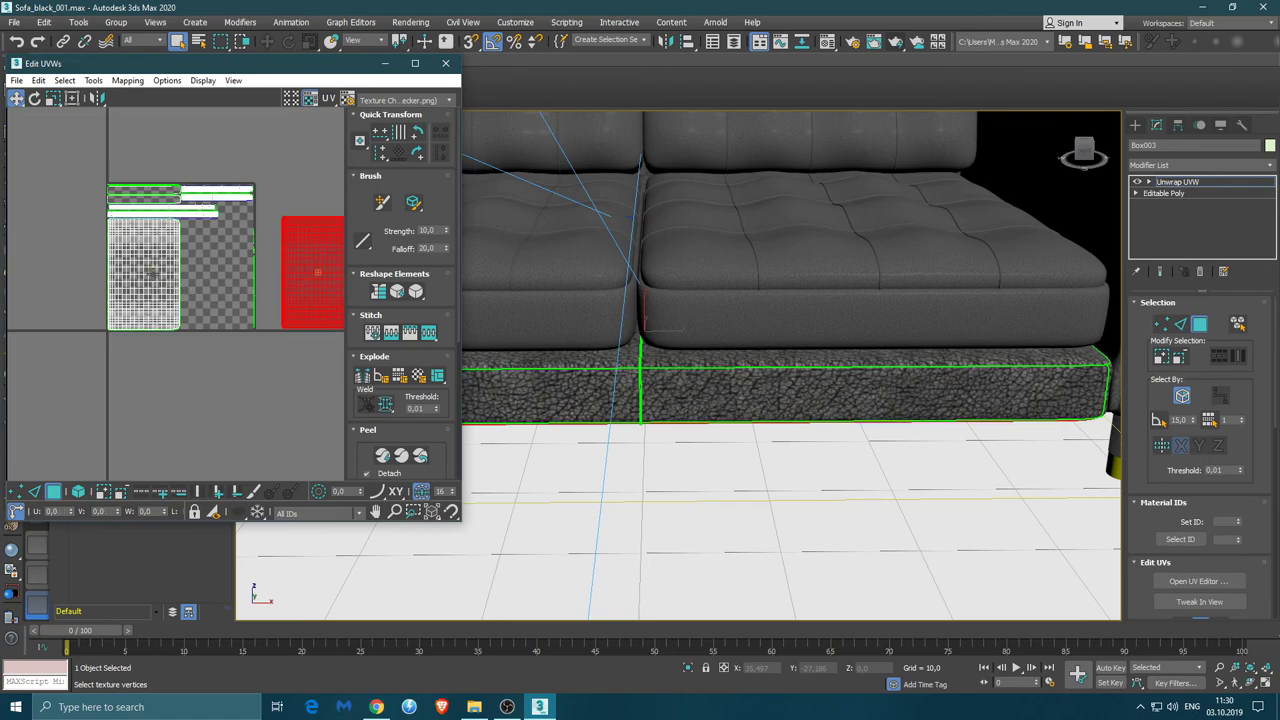
{"action": "left_click", "coordinate": [150, 272]}
{"action": "mouse_move", "coordinate": [150, 272]}
{"action": "left_mouse_down"}
{"action": "mouse_move", "coordinate": [62, 265]}
{"action": "mouse_move", "coordinate": [72, 271]}
{"action": "left_mouse_up"}
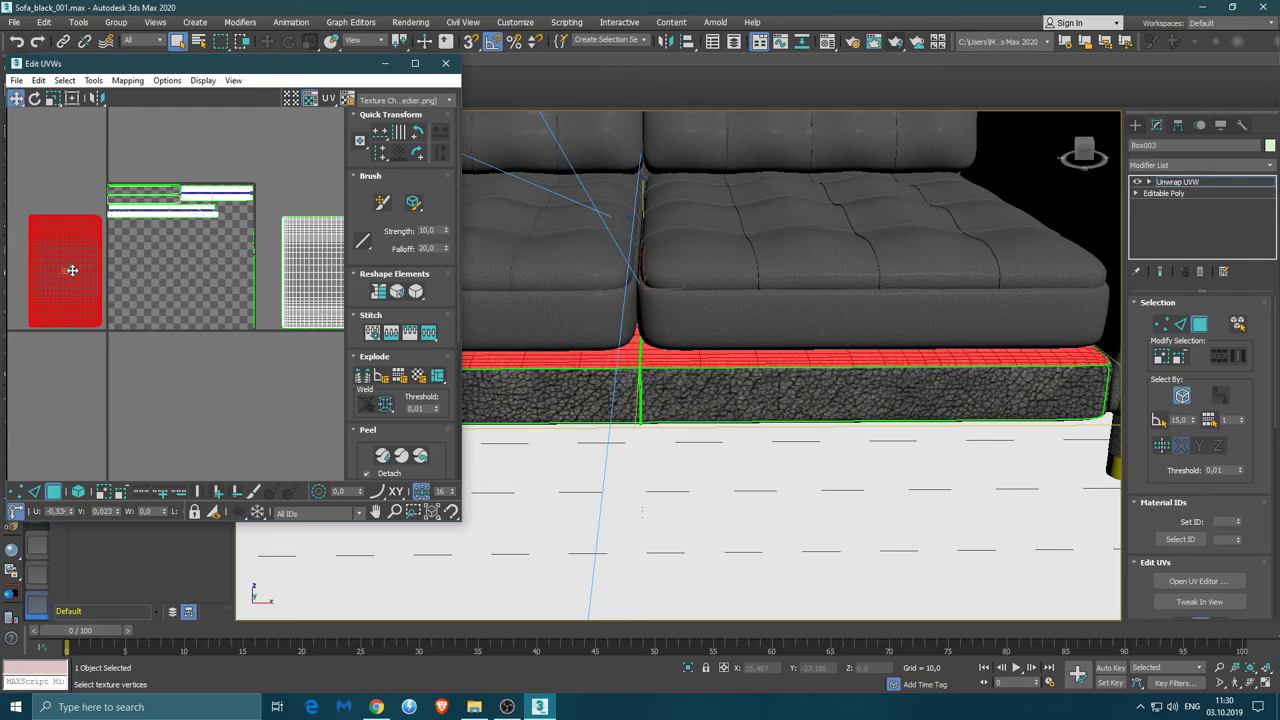
{"action": "left_click", "coordinate": [306, 280]}
{"action": "left_click_drag", "start_coordinate": [306, 280], "coordinate": [283, 282]}
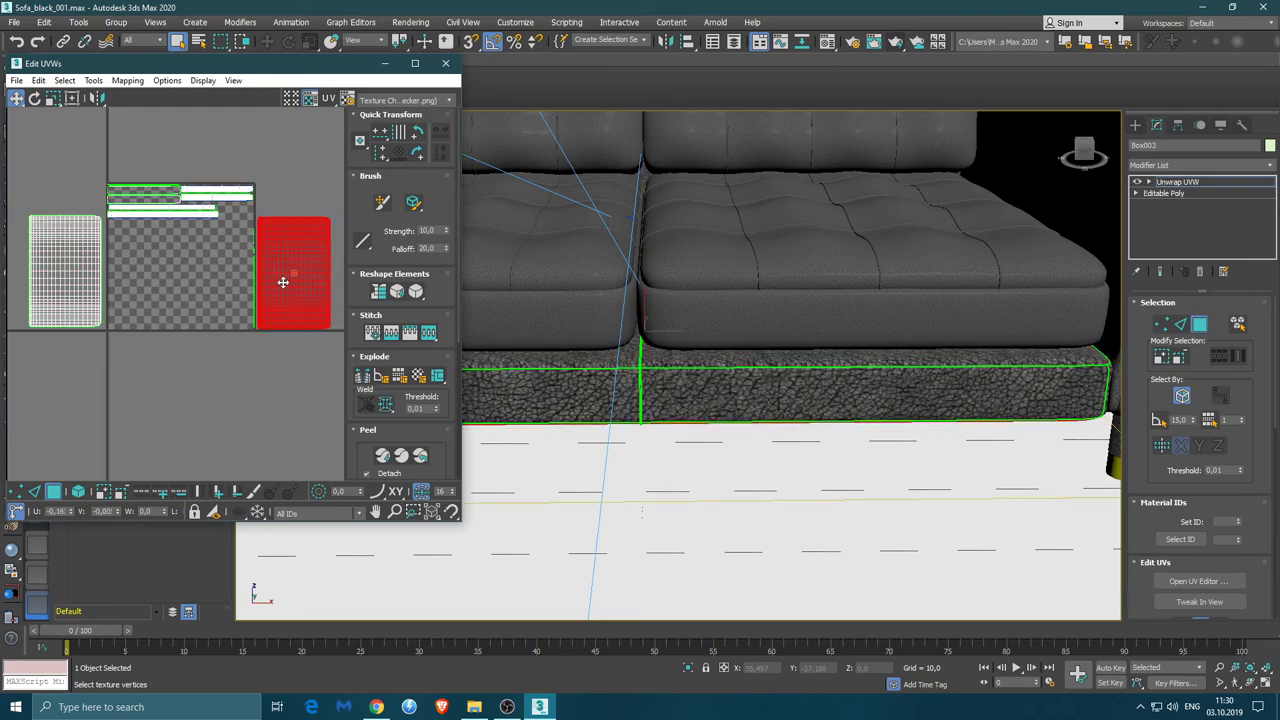
Reposition the long front-face UV strip above the other islands
{"action": "key", "text": "1"}
{"action": "scroll", "coordinate": [178, 228], "scroll_direction": "up", "scroll_amount": 2}
{"action": "scroll", "coordinate": [178, 228], "scroll_direction": "up", "scroll_amount": 2}
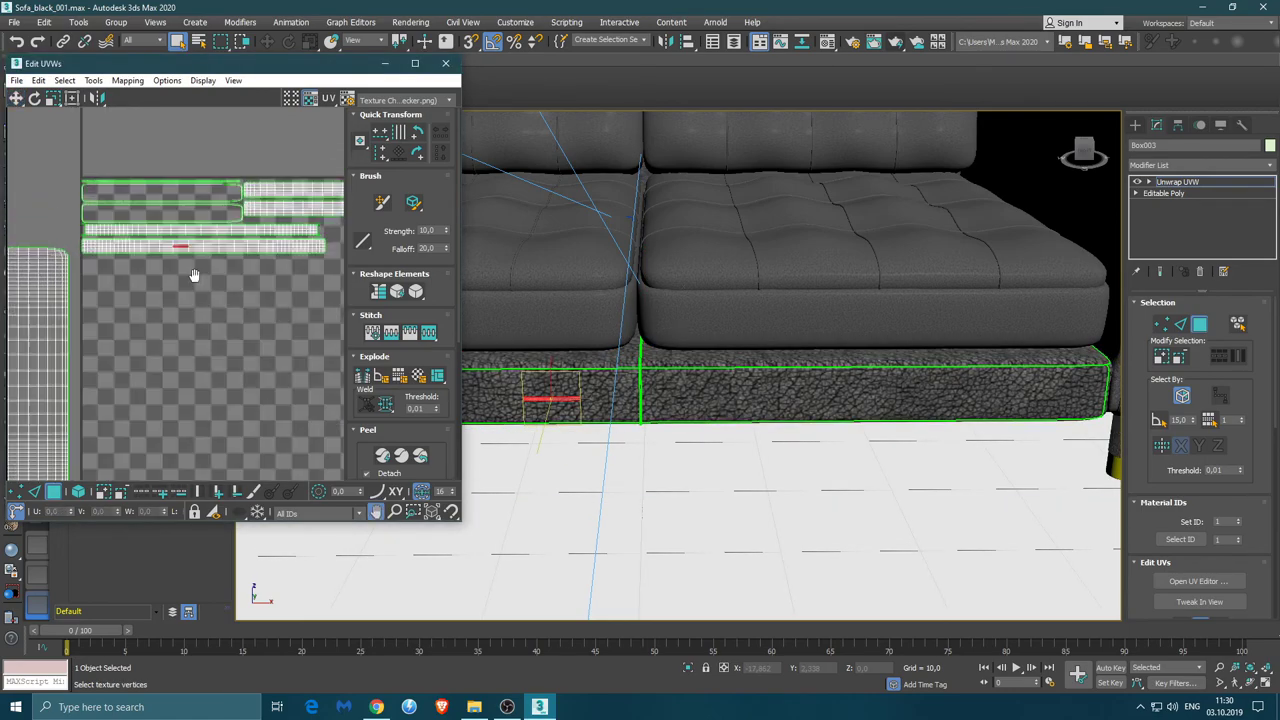
{"action": "double_click", "coordinate": [220, 250]}
{"action": "scroll", "coordinate": [223, 280], "scroll_direction": "down", "scroll_amount": 3}
{"action": "scroll", "coordinate": [243, 331], "scroll_direction": "down", "scroll_amount": 1}
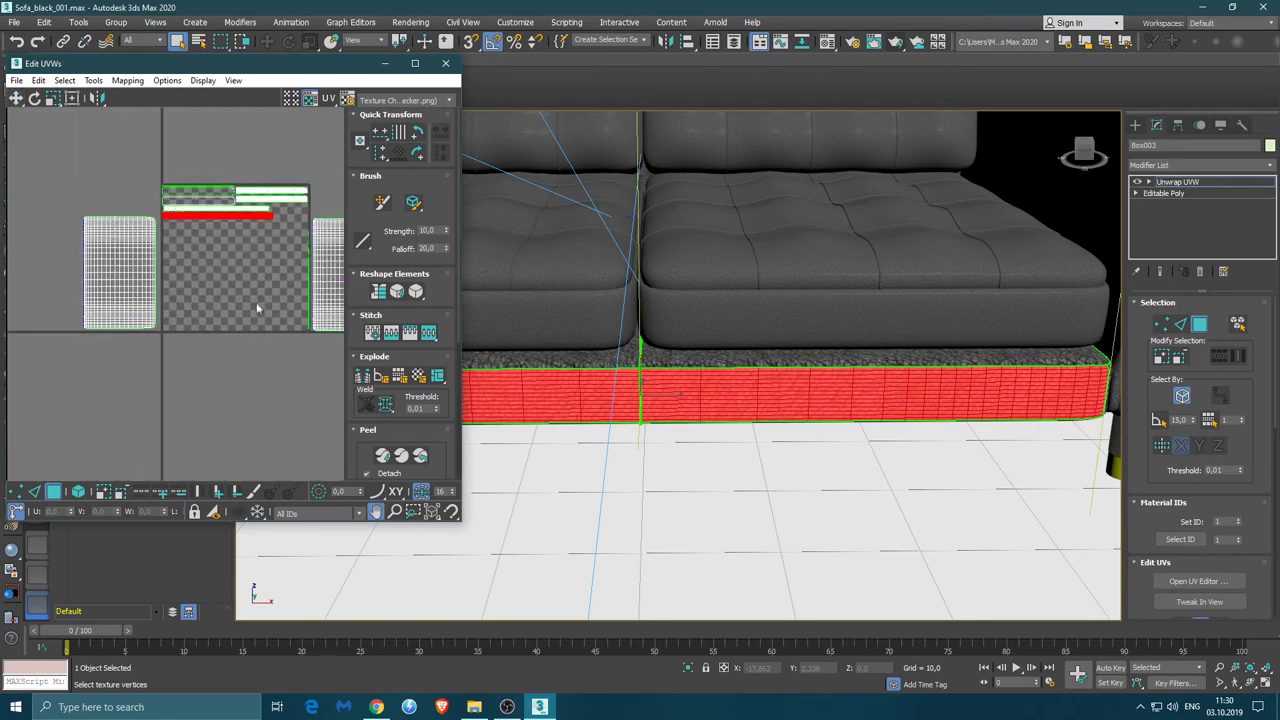
{"action": "left_click_drag", "start_coordinate": [224, 216], "coordinate": [239, 343]}
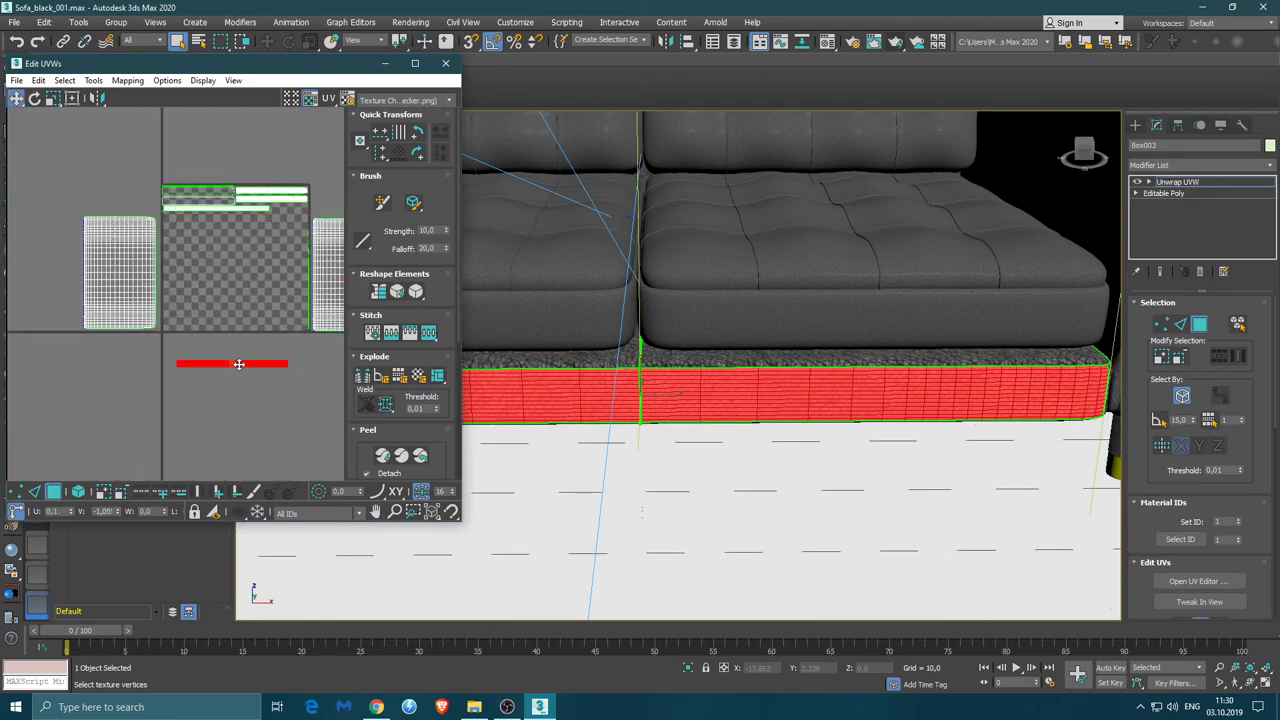
{"action": "scroll", "coordinate": [229, 290], "scroll_direction": "up", "scroll_amount": 2}
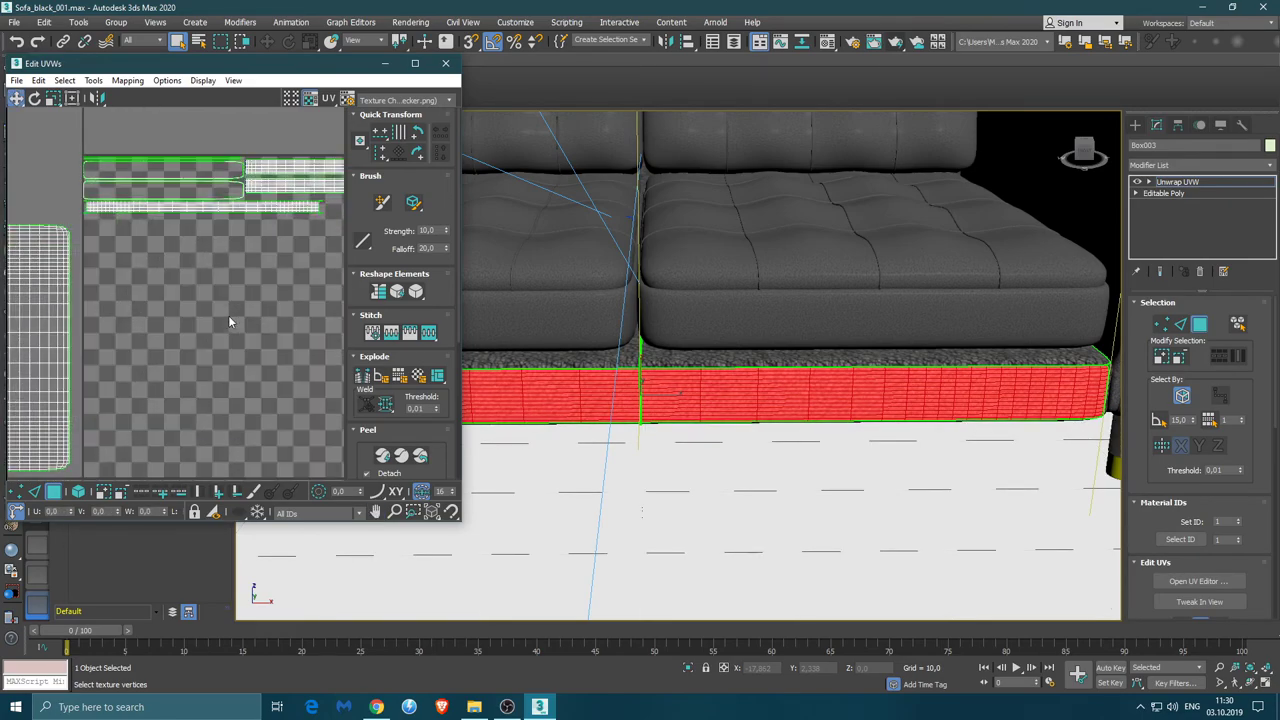
{"action": "middle_click_drag", "start_coordinate": [244, 250], "coordinate": [229, 280]}
{"action": "mouse_move", "coordinate": [229, 268]}
{"action": "left_mouse_down"}
{"action": "mouse_move", "coordinate": [271, 196]}
{"action": "mouse_move", "coordinate": [234, 181]}
{"action": "left_mouse_up"}
{"action": "left_click", "coordinate": [267, 224]}
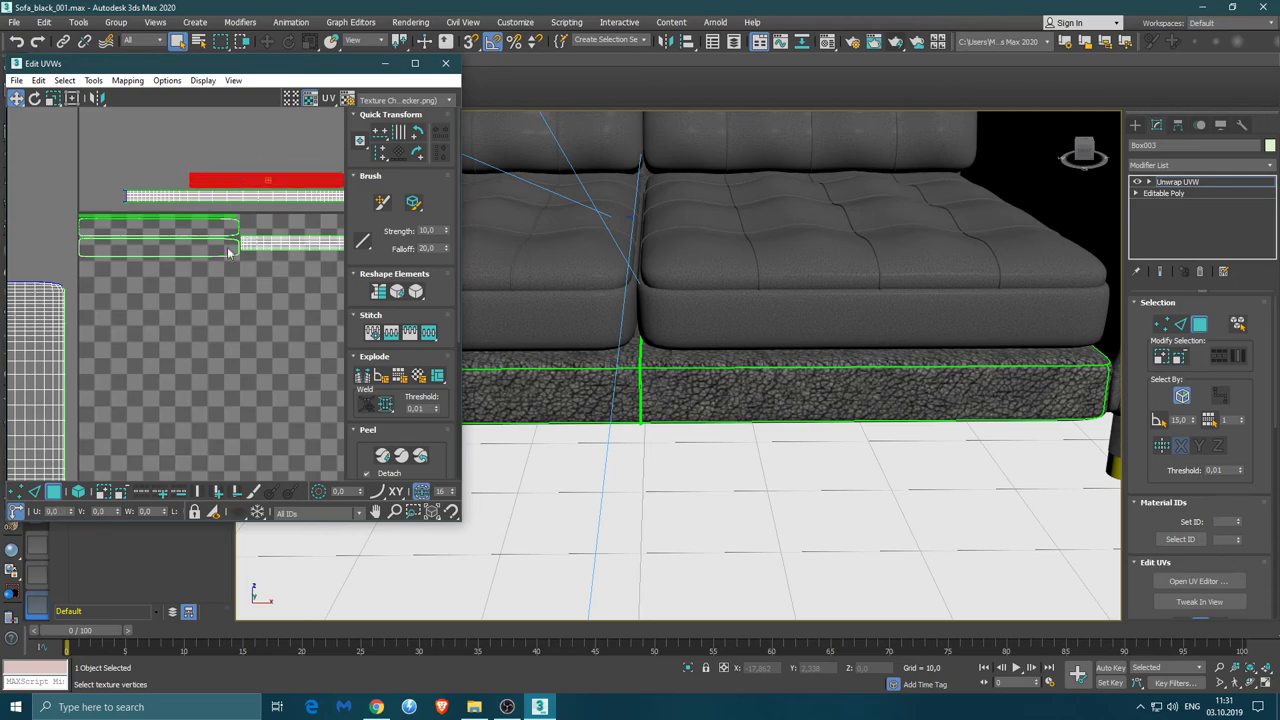
{"action": "scroll", "coordinate": [222, 257], "scroll_direction": "up", "scroll_amount": 2}
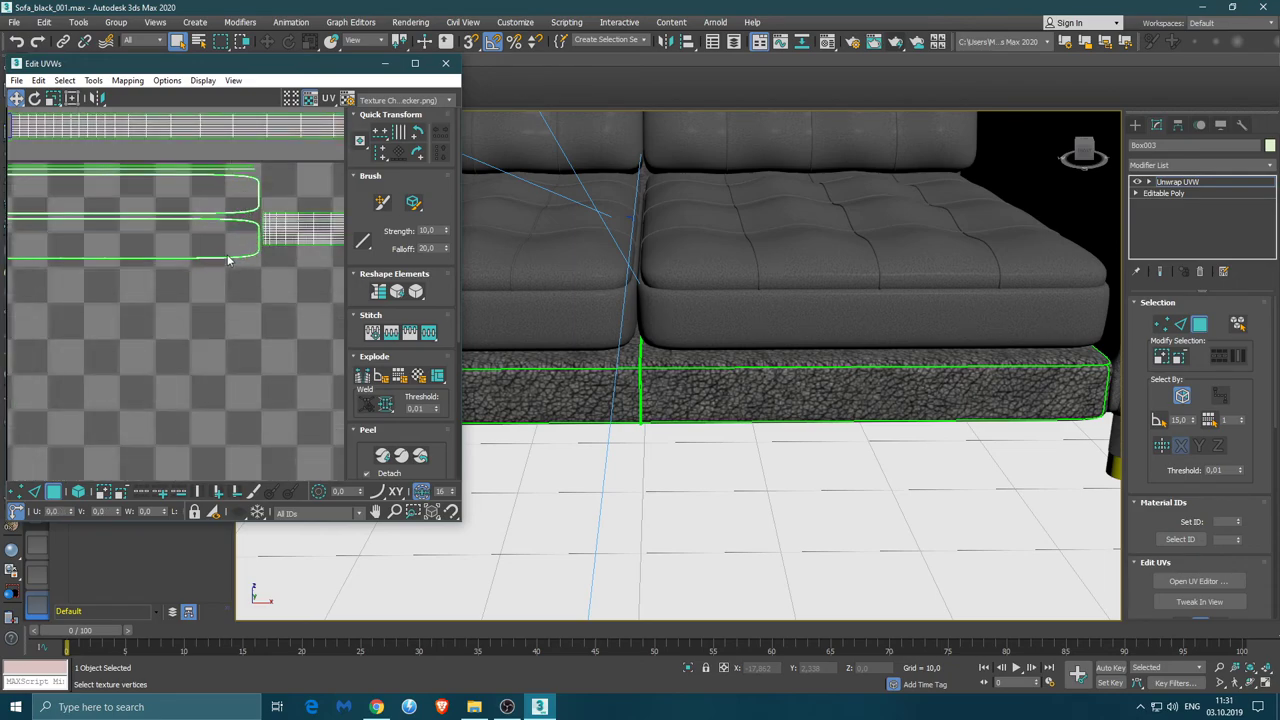
Move the curved UV strip up and to the left, out of the checker tile, using the Freeform gizmo
{"action": "scroll", "coordinate": [222, 260], "scroll_direction": "up", "scroll_amount": 2}
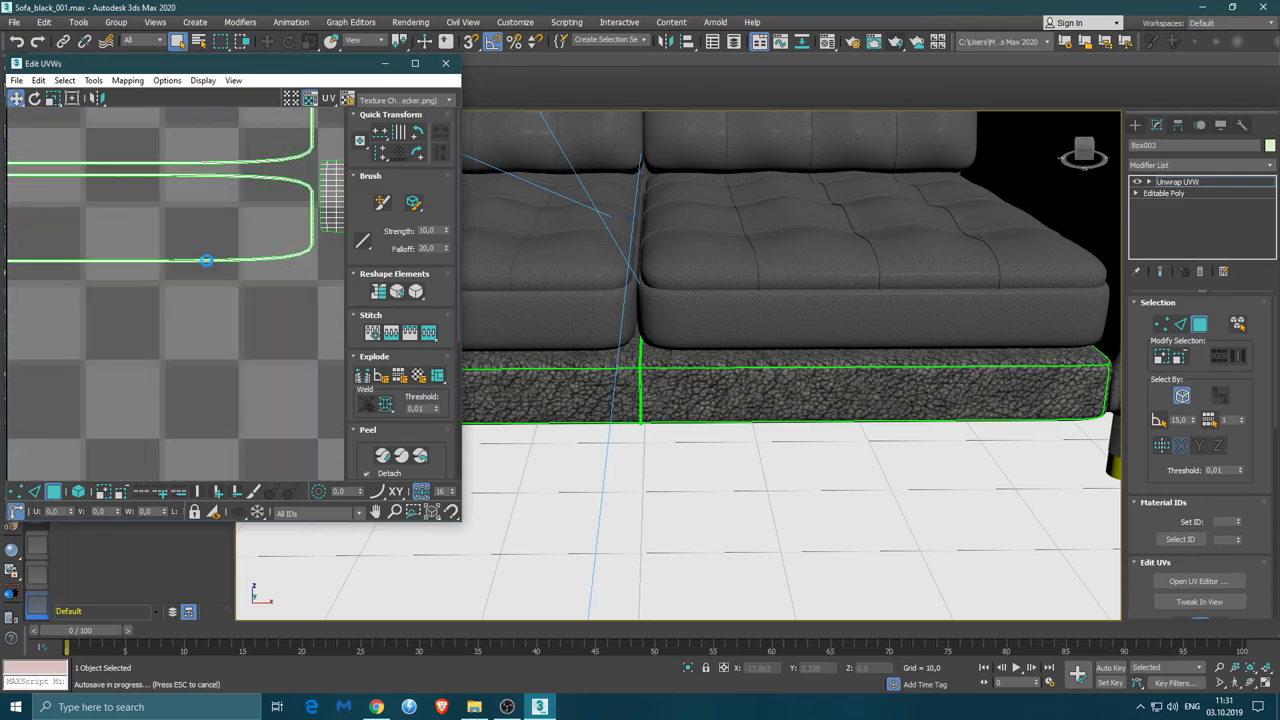
{"action": "left_click", "coordinate": [311, 240]}
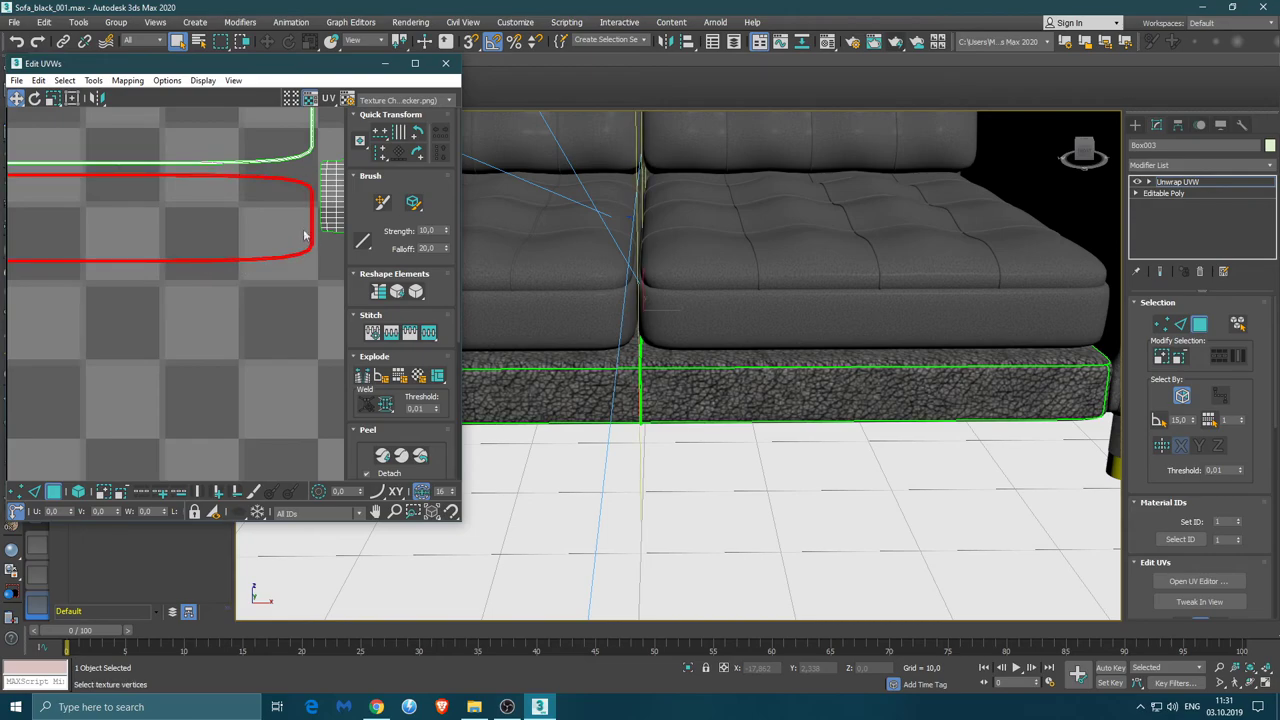
{"action": "scroll", "coordinate": [277, 222], "scroll_direction": "down", "scroll_amount": 2}
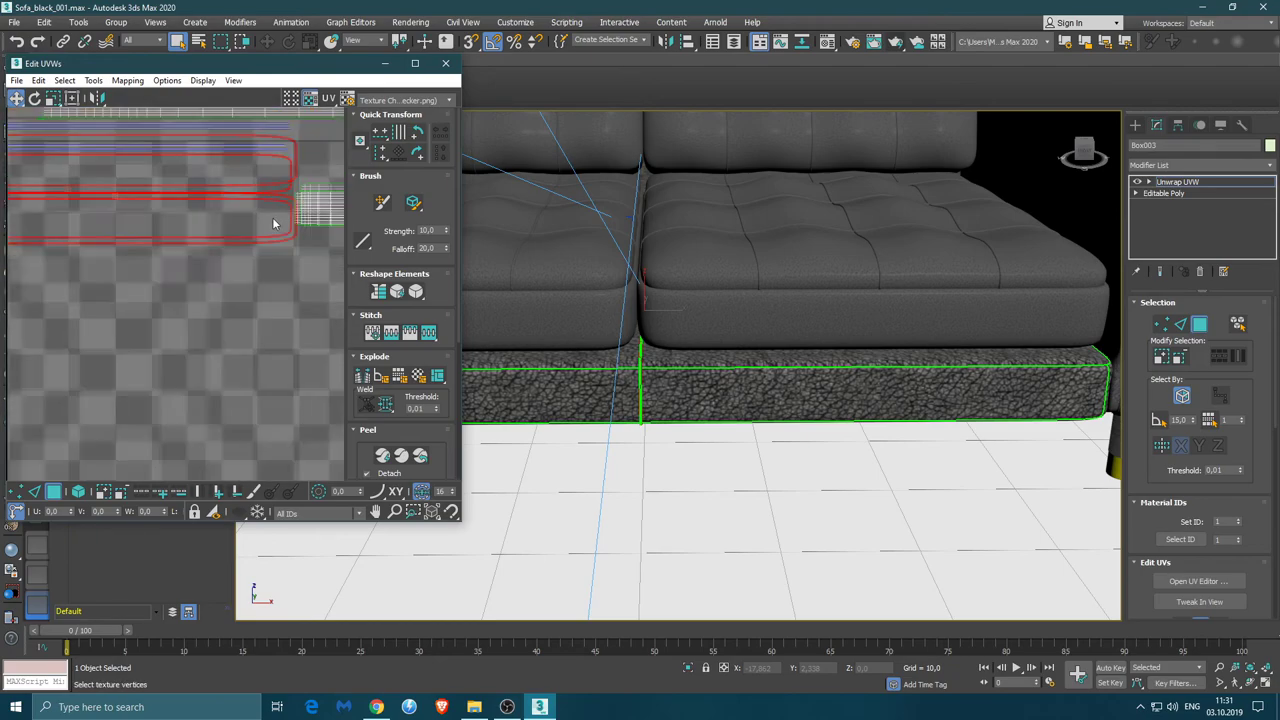
{"action": "scroll", "coordinate": [243, 262], "scroll_direction": "down", "scroll_amount": 2}
{"action": "scroll", "coordinate": [178, 256], "scroll_direction": "down", "scroll_amount": 2}
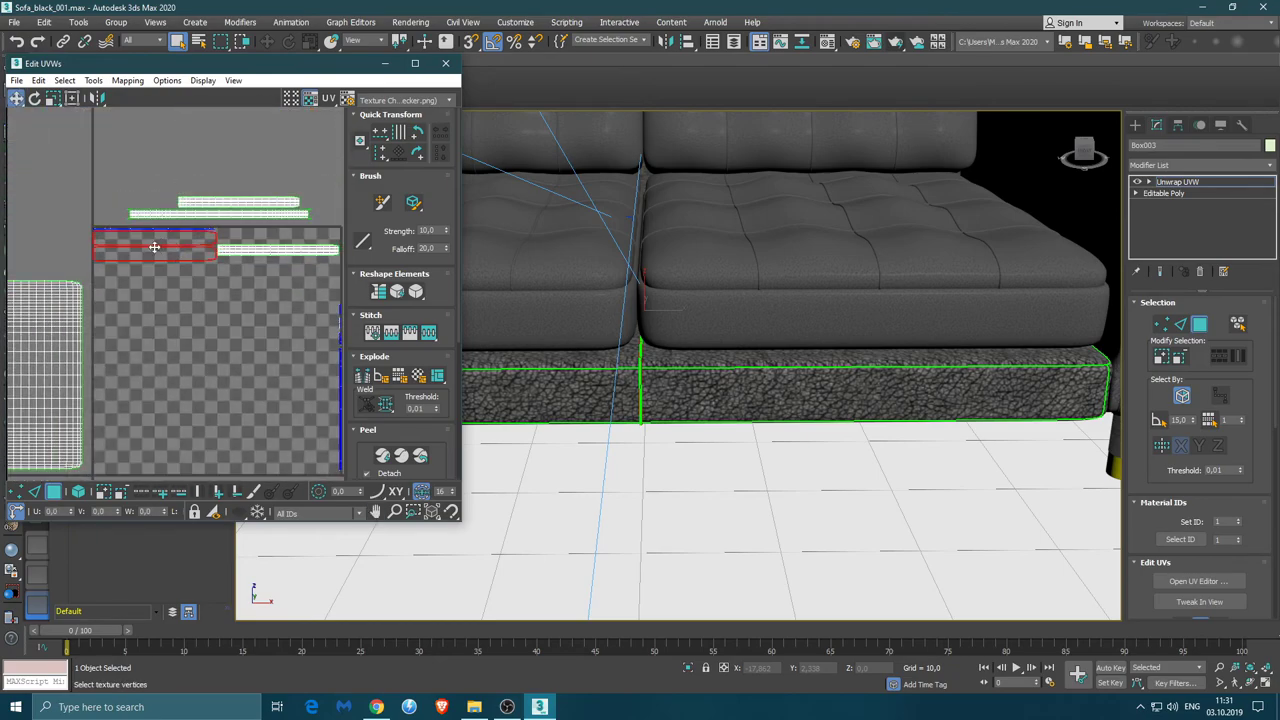
{"action": "left_click_drag", "start_coordinate": [154, 246], "coordinate": [75, 130]}
{"action": "middle_click_drag", "start_coordinate": [75, 130], "coordinate": [241, 190]}
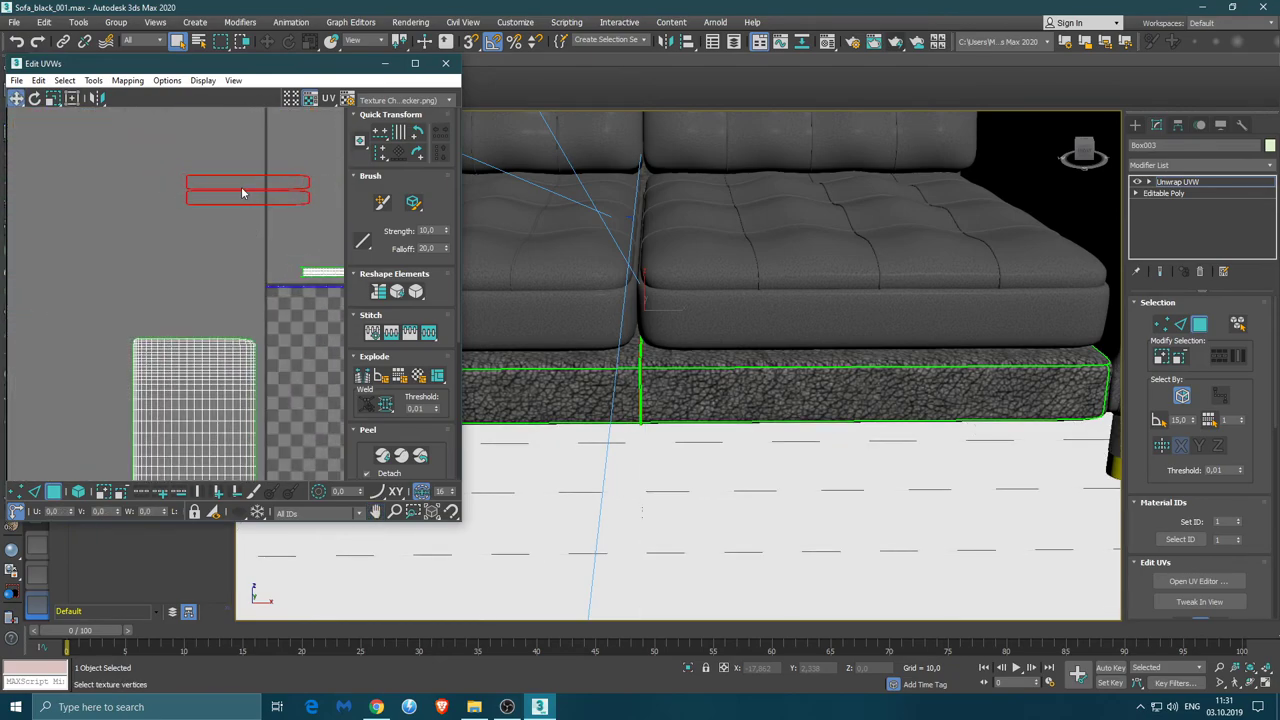
{"action": "left_click", "coordinate": [71, 97]}
{"action": "left_click_drag", "start_coordinate": [262, 190], "coordinate": [63, 187]}
{"action": "middle_click_drag", "start_coordinate": [65, 145], "coordinate": [172, 220]}
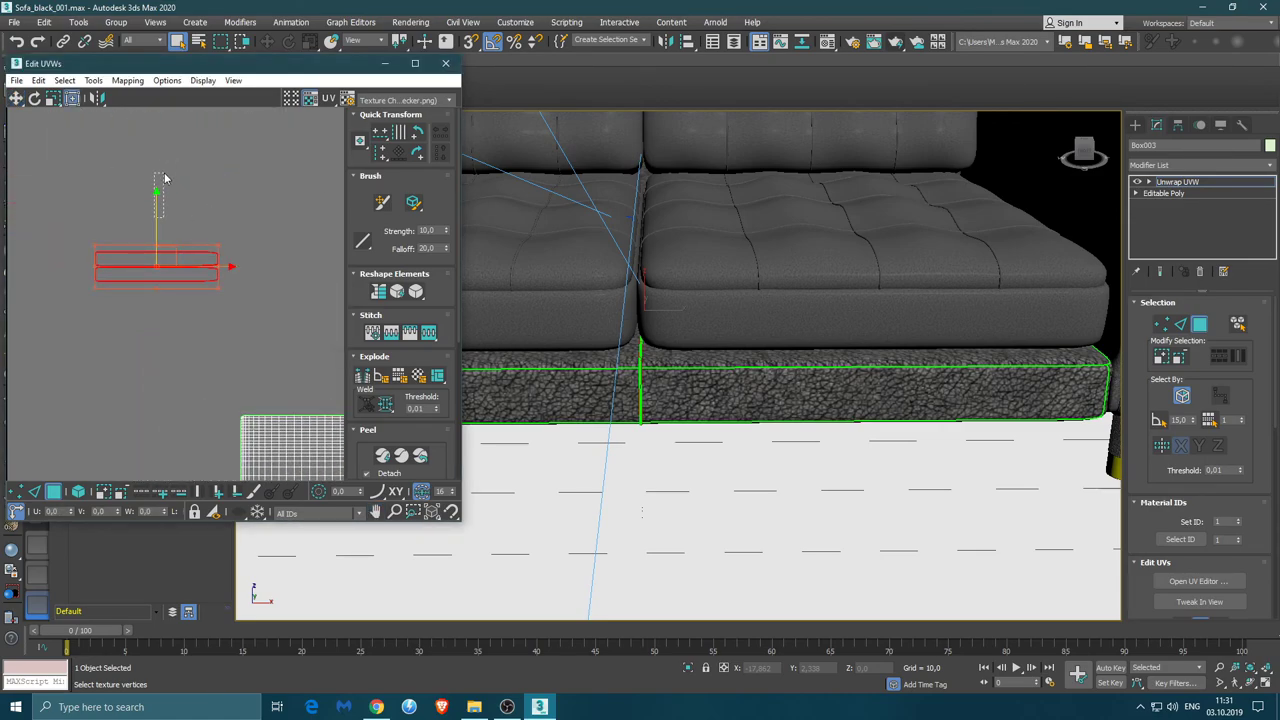
{"action": "left_click_drag", "start_coordinate": [158, 212], "coordinate": [158, 118]}
{"action": "mouse_move", "coordinate": [158, 118]}
{"action": "middle_mouse_down"}
{"action": "mouse_move", "coordinate": [173, 344]}
{"action": "mouse_move", "coordinate": [229, 357]}
{"action": "mouse_move", "coordinate": [121, 326]}
{"action": "middle_mouse_up"}
Move the long UV strip up and to the left above the tile
{"action": "left_click", "coordinate": [229, 357]}
{"action": "scroll", "coordinate": [224, 389], "scroll_direction": "down", "scroll_amount": 1}
{"action": "mouse_move", "coordinate": [121, 308]}
{"action": "left_mouse_down"}
{"action": "mouse_move", "coordinate": [121, 228]}
{"action": "mouse_move", "coordinate": [155, 232]}
{"action": "left_mouse_up"}
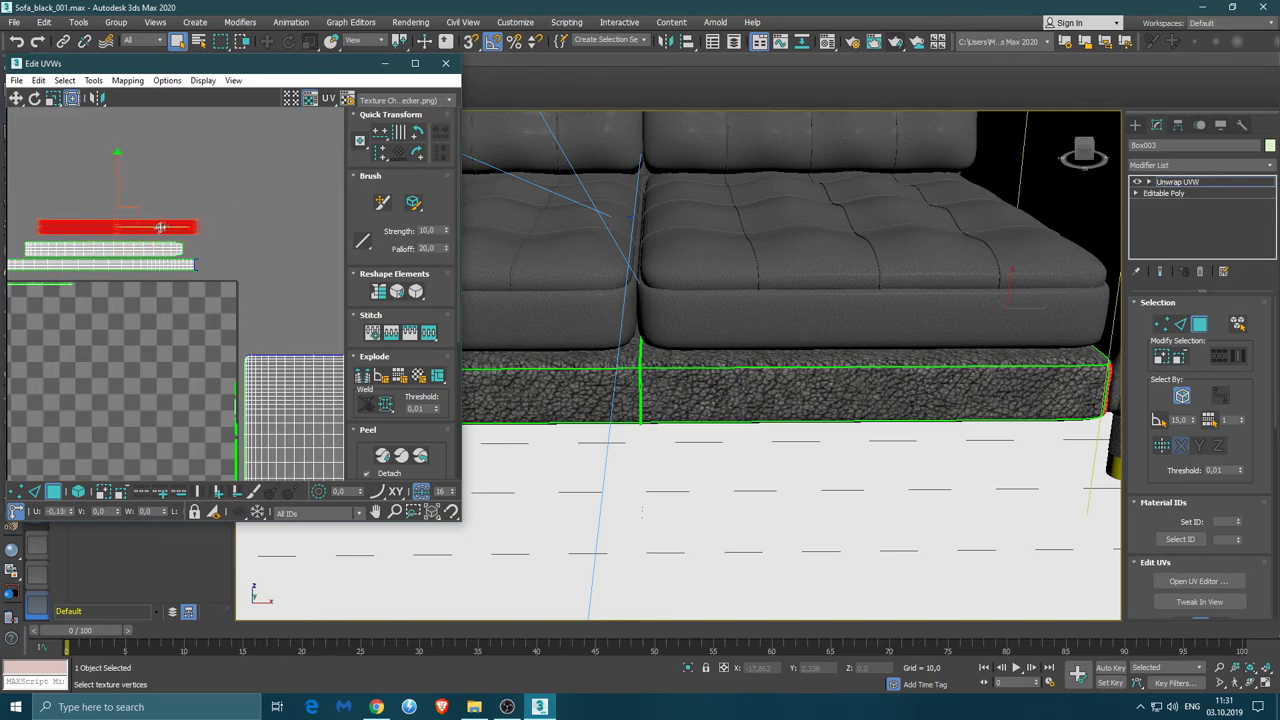
{"action": "middle_click_drag", "start_coordinate": [180, 480], "coordinate": [198, 294]}
{"action": "scroll", "coordinate": [198, 294], "scroll_direction": "down", "scroll_amount": 2}
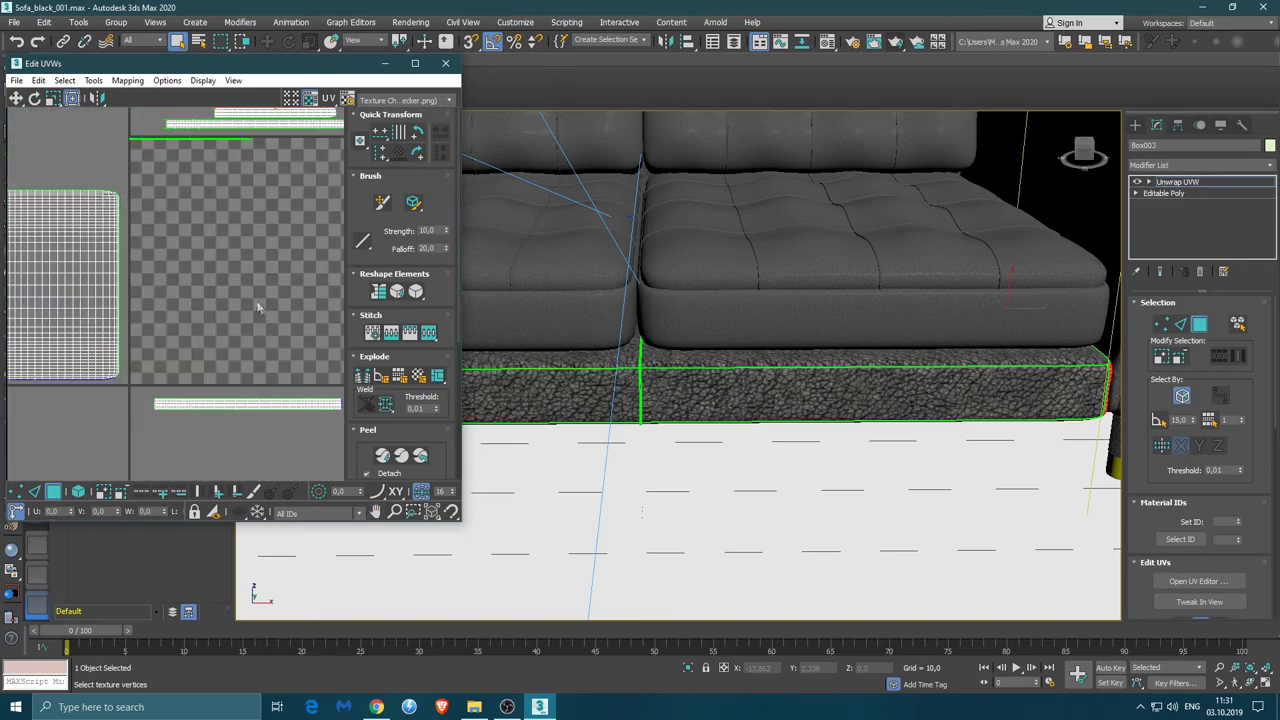
{"action": "middle_click_drag", "start_coordinate": [210, 237], "coordinate": [204, 286]}
Select all of the base's UV islands and scale them up to 222
{"action": "left_click", "coordinate": [129, 187]}
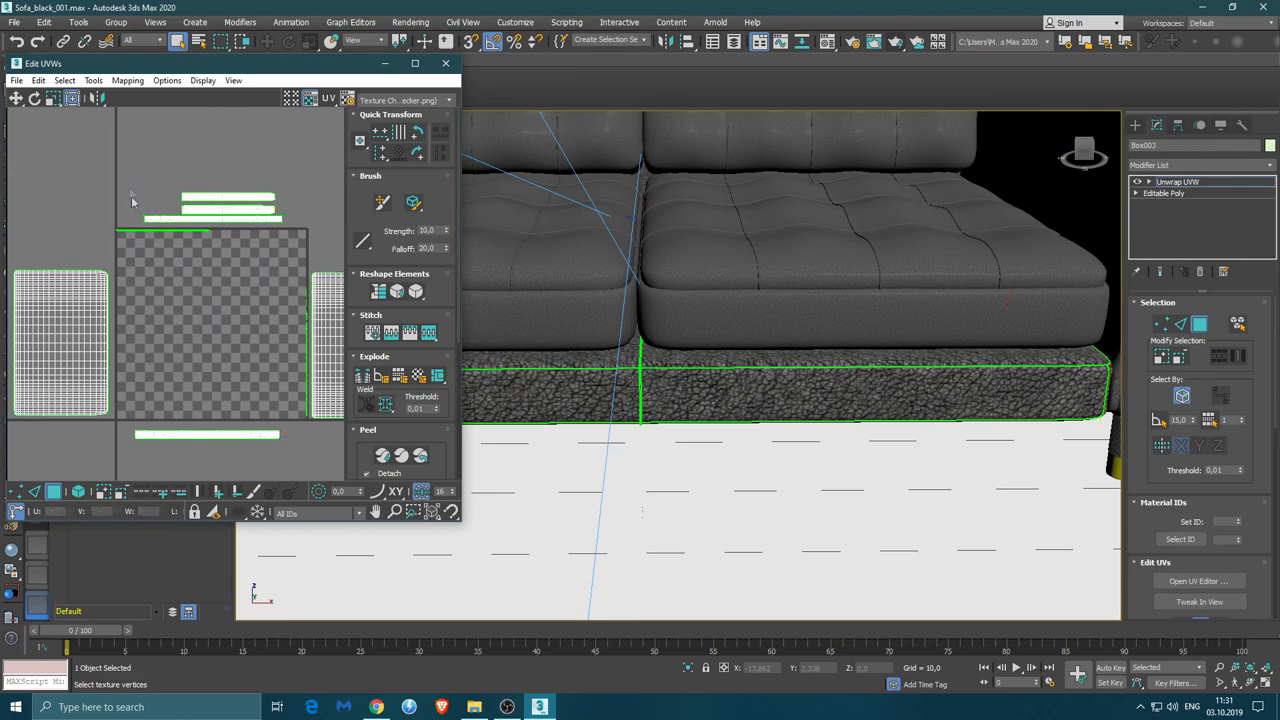
{"action": "key", "text": "ctrl+a"}
{"action": "scroll", "coordinate": [102, 218], "scroll_direction": "down", "scroll_amount": 2}
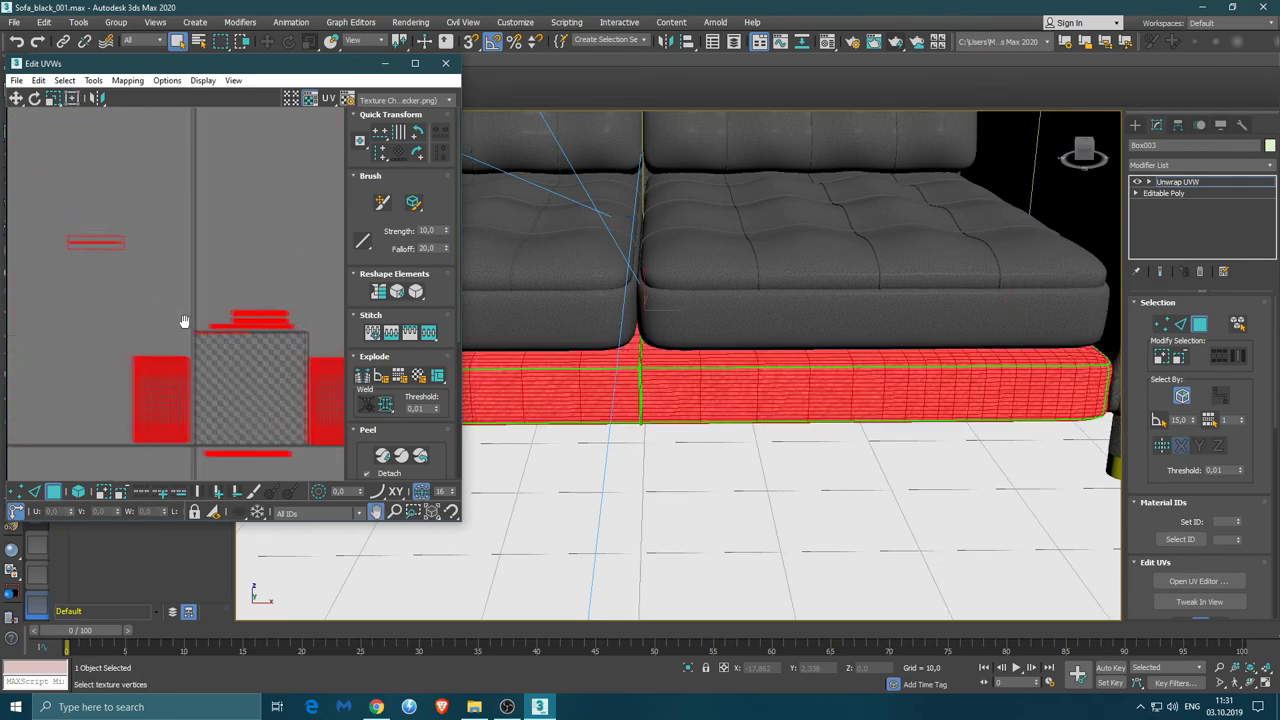
{"action": "middle_click_drag", "start_coordinate": [168, 266], "coordinate": [66, 189]}
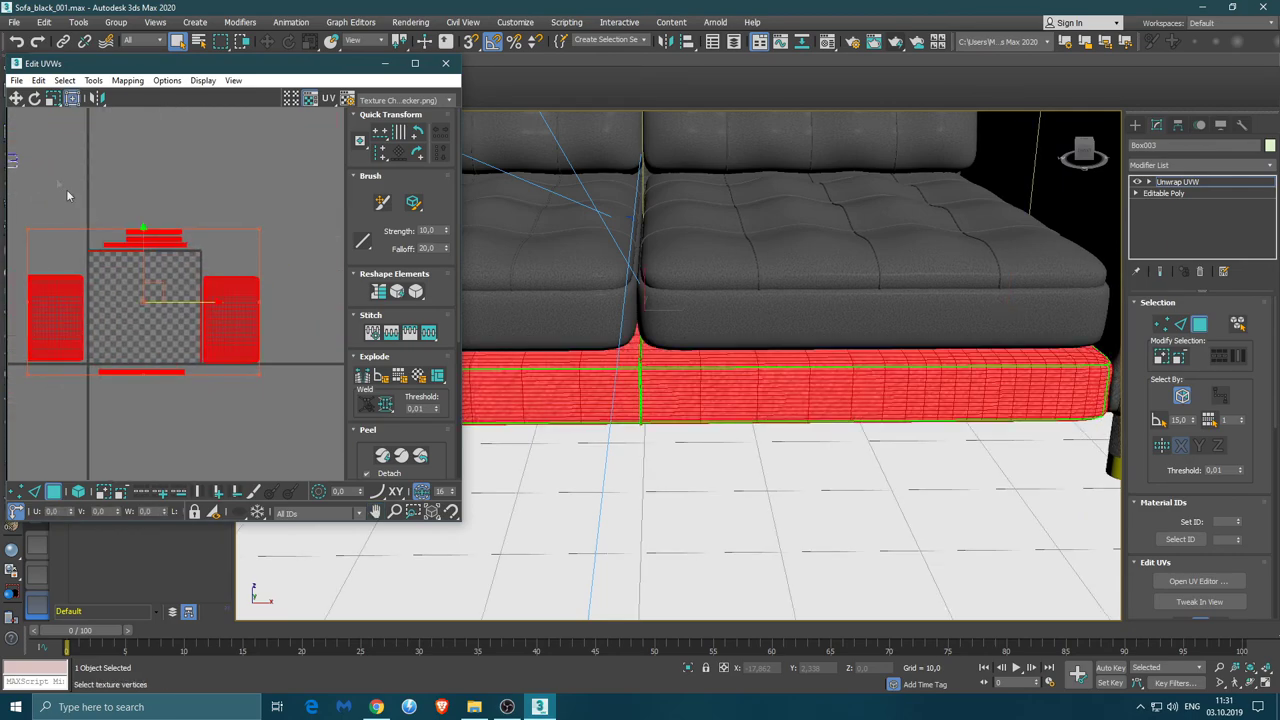
{"action": "left_click", "coordinate": [53, 98]}
{"action": "left_click_drag", "start_coordinate": [227, 318], "coordinate": [238, 276]}
{"action": "middle_click_drag", "start_coordinate": [700, 380], "coordinate": [645, 342], "text": "alt"}
Scale the UV islands up a little more, then clear the red face selection
{"action": "scroll", "coordinate": [645, 342], "scroll_direction": "up", "scroll_amount": 3}
{"action": "scroll", "coordinate": [645, 342], "scroll_direction": "up", "scroll_amount": 3}
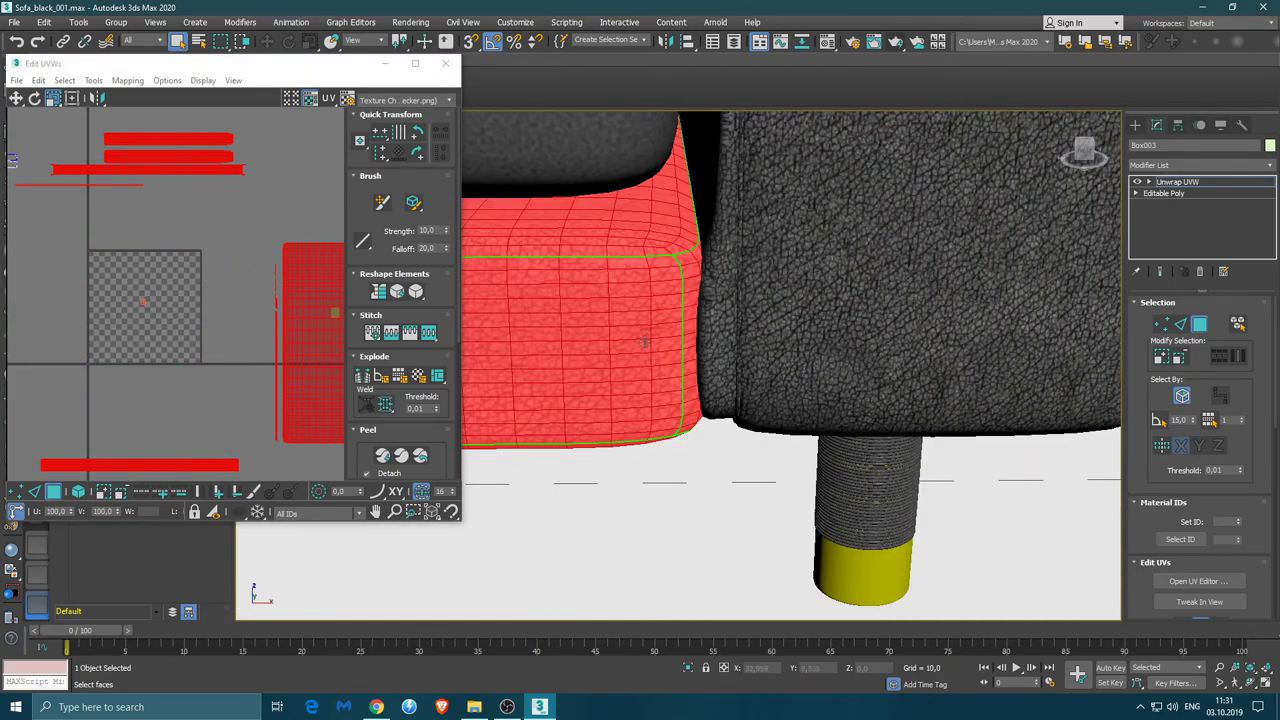
{"action": "scroll", "coordinate": [645, 342], "scroll_direction": "up", "scroll_amount": 2}
{"action": "scroll", "coordinate": [646, 320], "scroll_direction": "up", "scroll_amount": 2}
{"action": "scroll", "coordinate": [630, 345], "scroll_direction": "up", "scroll_amount": 1}
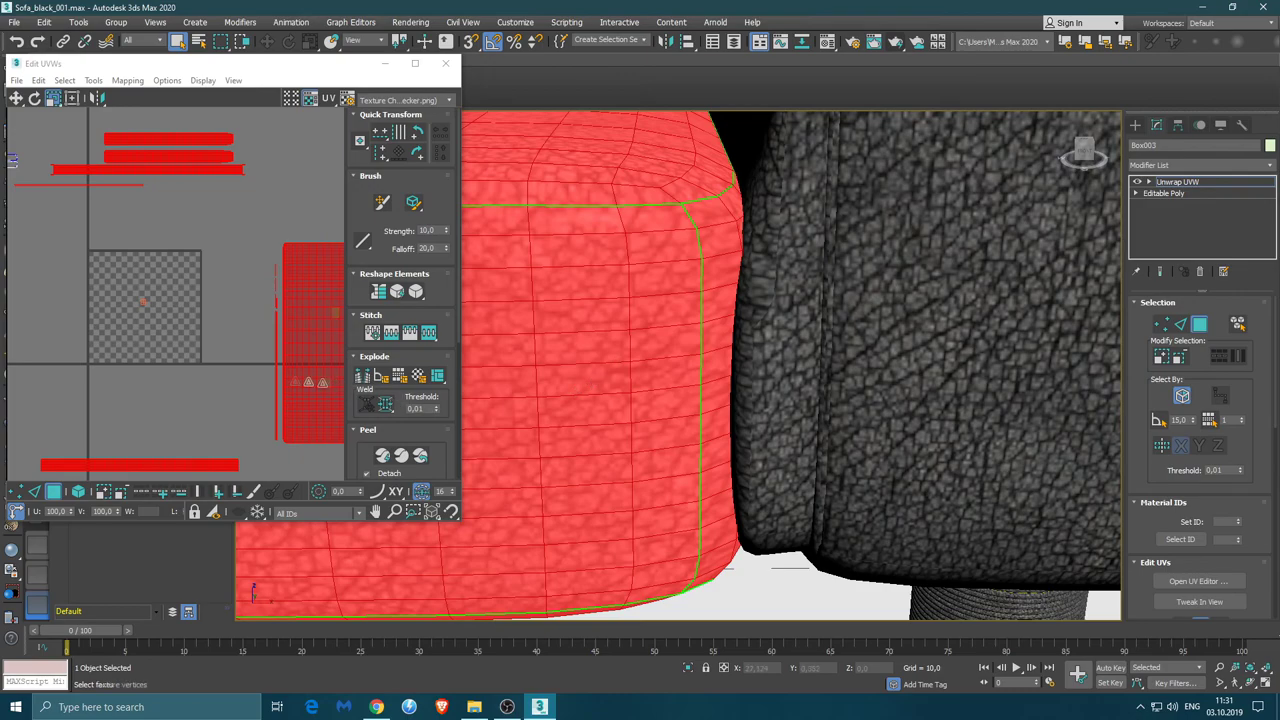
{"action": "left_click_drag", "start_coordinate": [305, 330], "coordinate": [305, 321]}
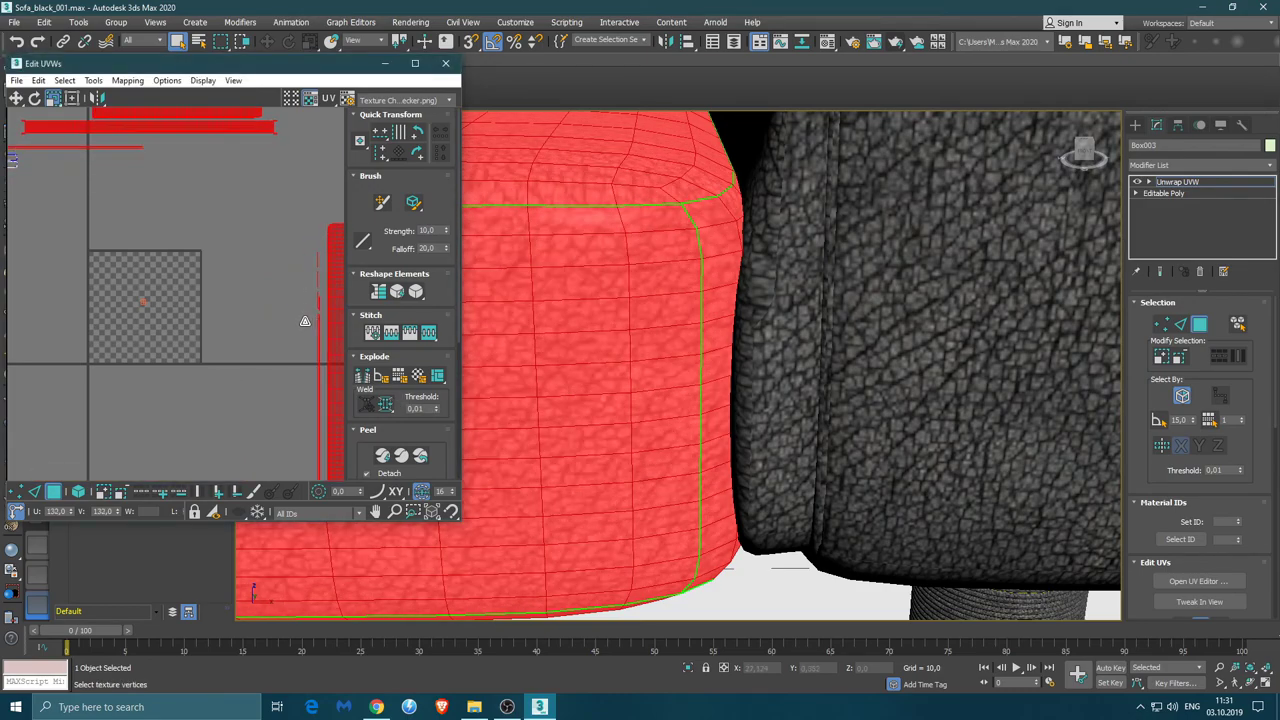
{"action": "left_click", "coordinate": [275, 289]}
Move along the sofa base to the cushion seam and select the thin strip on its top edge
{"action": "scroll", "coordinate": [609, 291], "scroll_direction": "down", "scroll_amount": 3}
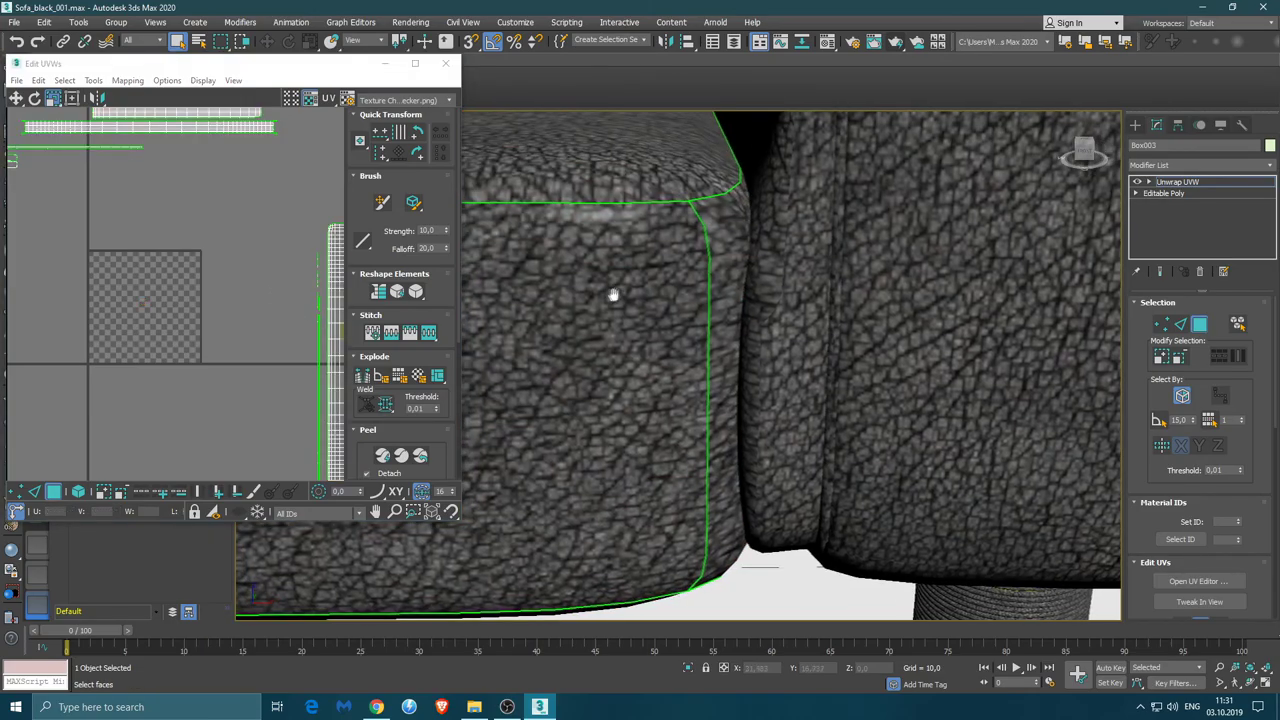
{"action": "scroll", "coordinate": [605, 295], "scroll_direction": "down", "scroll_amount": 3}
{"action": "scroll", "coordinate": [598, 301], "scroll_direction": "down", "scroll_amount": 1}
{"action": "scroll", "coordinate": [608, 320], "scroll_direction": "down", "scroll_amount": 1}
{"action": "scroll", "coordinate": [609, 321], "scroll_direction": "down", "scroll_amount": 2}
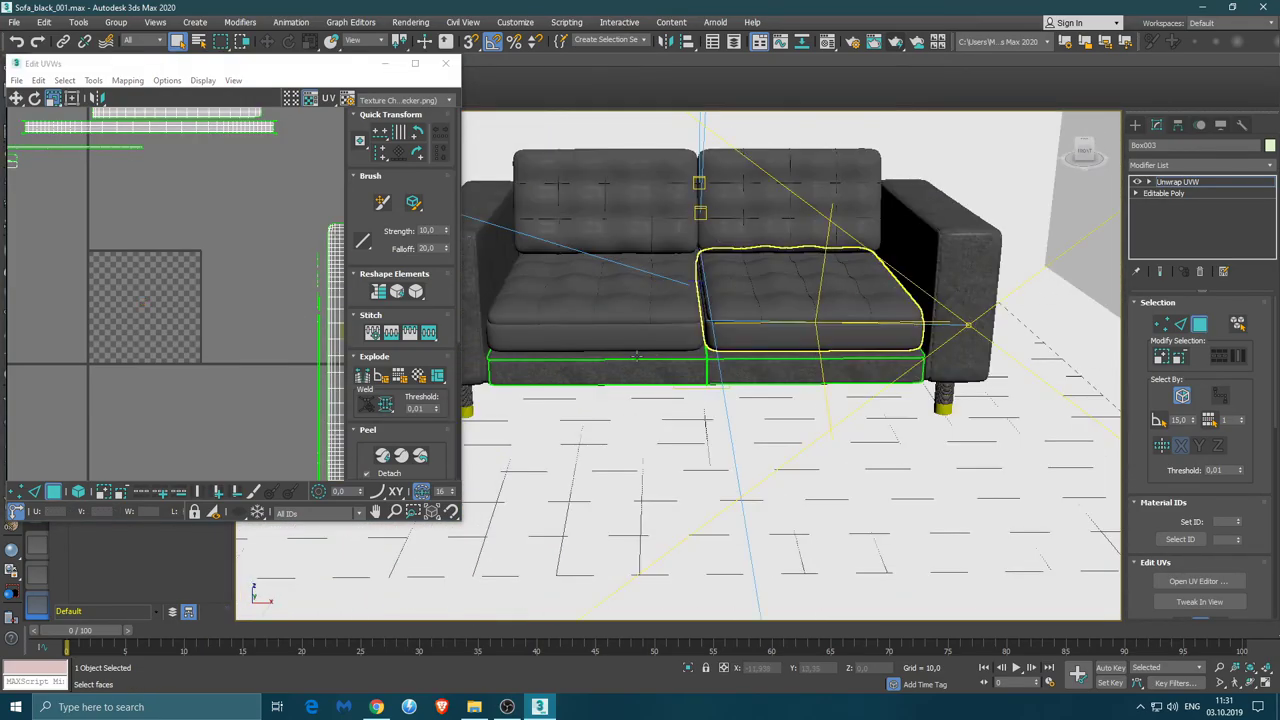
{"action": "scroll", "coordinate": [590, 340], "scroll_direction": "up", "scroll_amount": 3}
{"action": "scroll", "coordinate": [570, 360], "scroll_direction": "up", "scroll_amount": 2}
{"action": "scroll", "coordinate": [557, 377], "scroll_direction": "up", "scroll_amount": 2}
{"action": "middle_click_drag", "start_coordinate": [557, 377], "coordinate": [748, 377]}
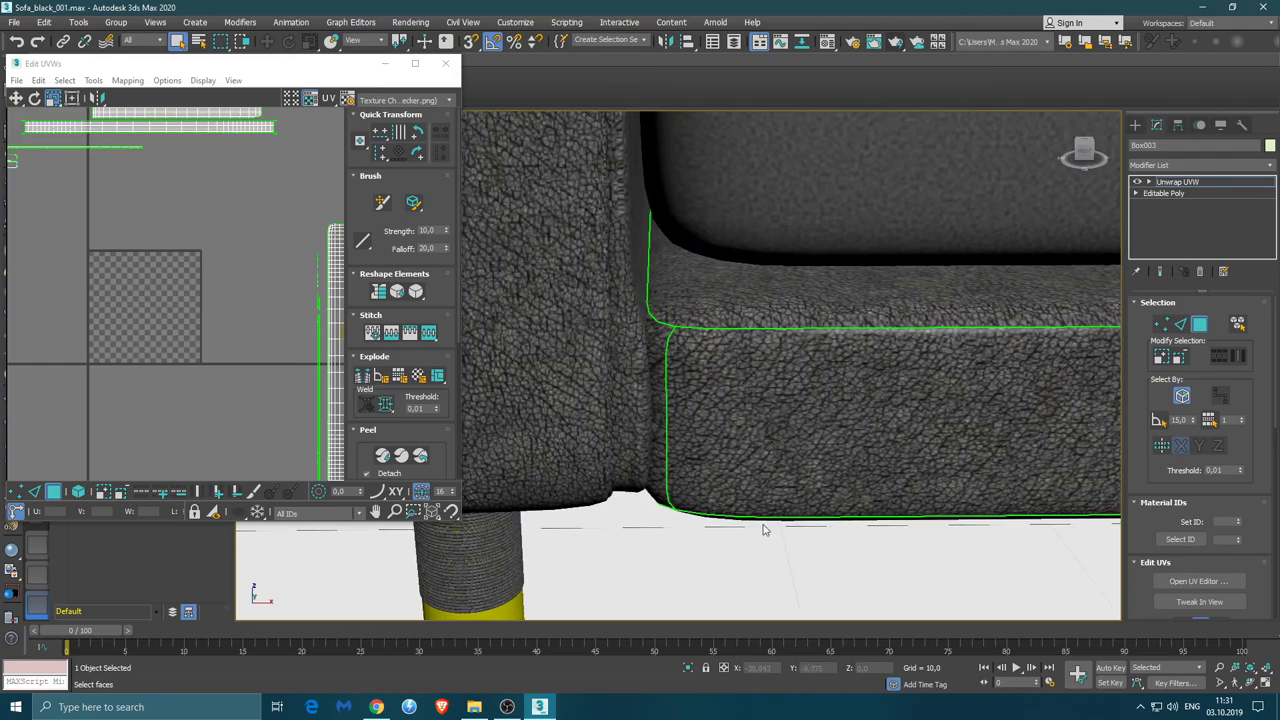
{"action": "middle_click_drag", "start_coordinate": [825, 414], "coordinate": [634, 386]}
{"action": "mouse_move", "coordinate": [980, 357]}
{"action": "middle_mouse_down"}
{"action": "mouse_move", "coordinate": [634, 343]}
{"action": "mouse_move", "coordinate": [782, 347]}
{"action": "middle_mouse_up"}
{"action": "scroll", "coordinate": [782, 347], "scroll_direction": "up", "scroll_amount": 3}
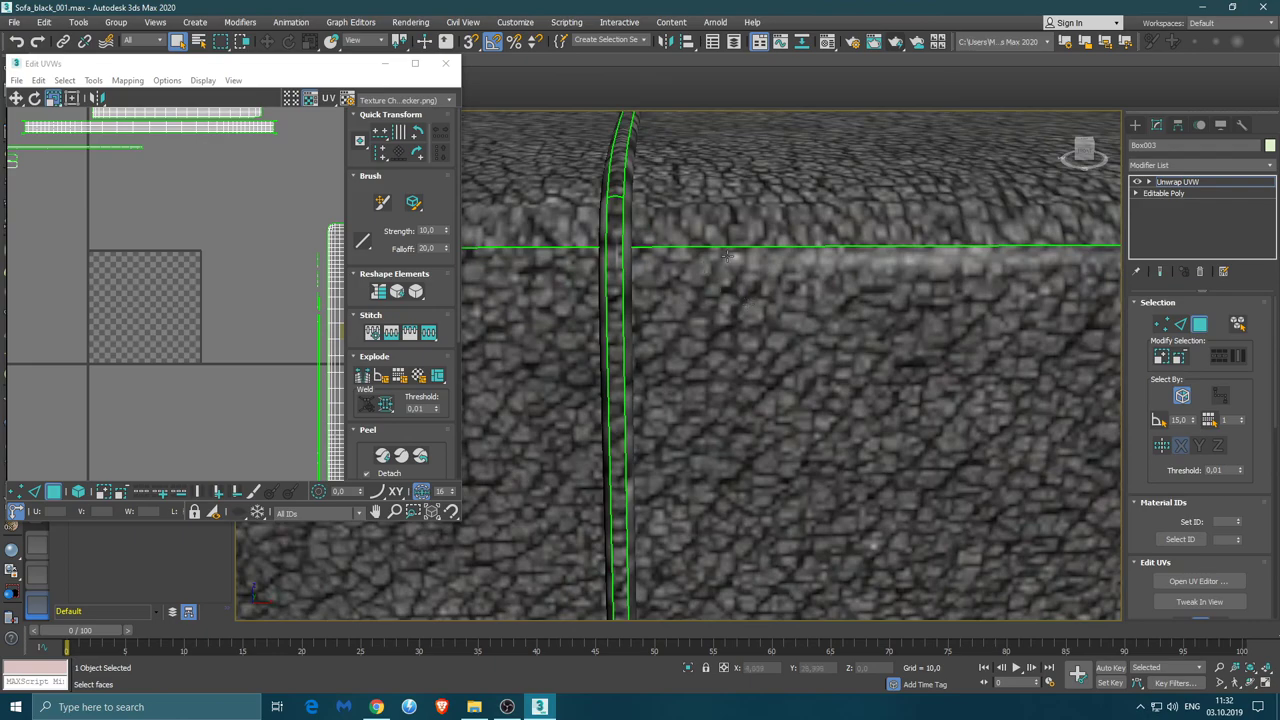
{"action": "left_click", "coordinate": [660, 266]}
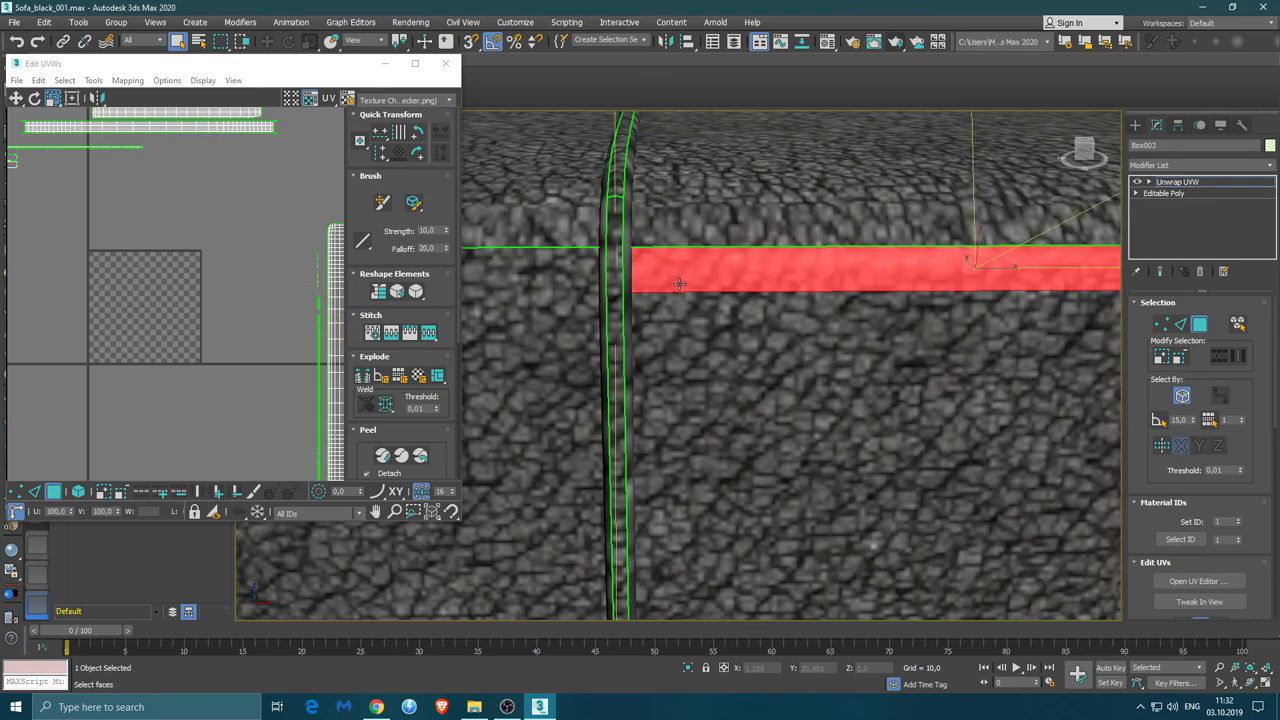
Select the large UV island and the thin face along its left edge
{"action": "middle_click_drag", "start_coordinate": [200, 300], "coordinate": [150, 332]}
{"action": "scroll", "coordinate": [150, 330], "scroll_direction": "up", "scroll_amount": 3}
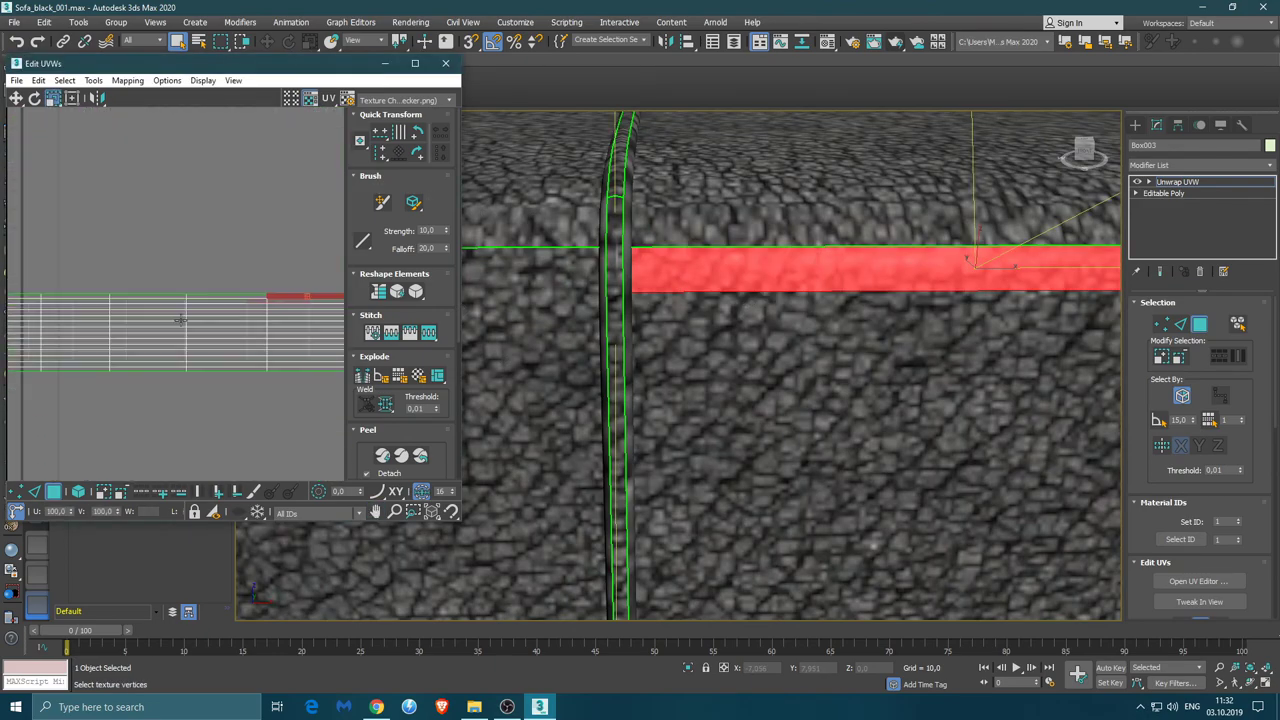
{"action": "scroll", "coordinate": [160, 315], "scroll_direction": "up", "scroll_amount": 3}
{"action": "scroll", "coordinate": [167, 305], "scroll_direction": "up", "scroll_amount": 3}
{"action": "scroll", "coordinate": [167, 304], "scroll_direction": "down", "scroll_amount": 2}
{"action": "scroll", "coordinate": [185, 286], "scroll_direction": "up", "scroll_amount": 2}
{"action": "scroll", "coordinate": [220, 295], "scroll_direction": "up", "scroll_amount": 2}
{"action": "scroll", "coordinate": [234, 330], "scroll_direction": "up", "scroll_amount": 2}
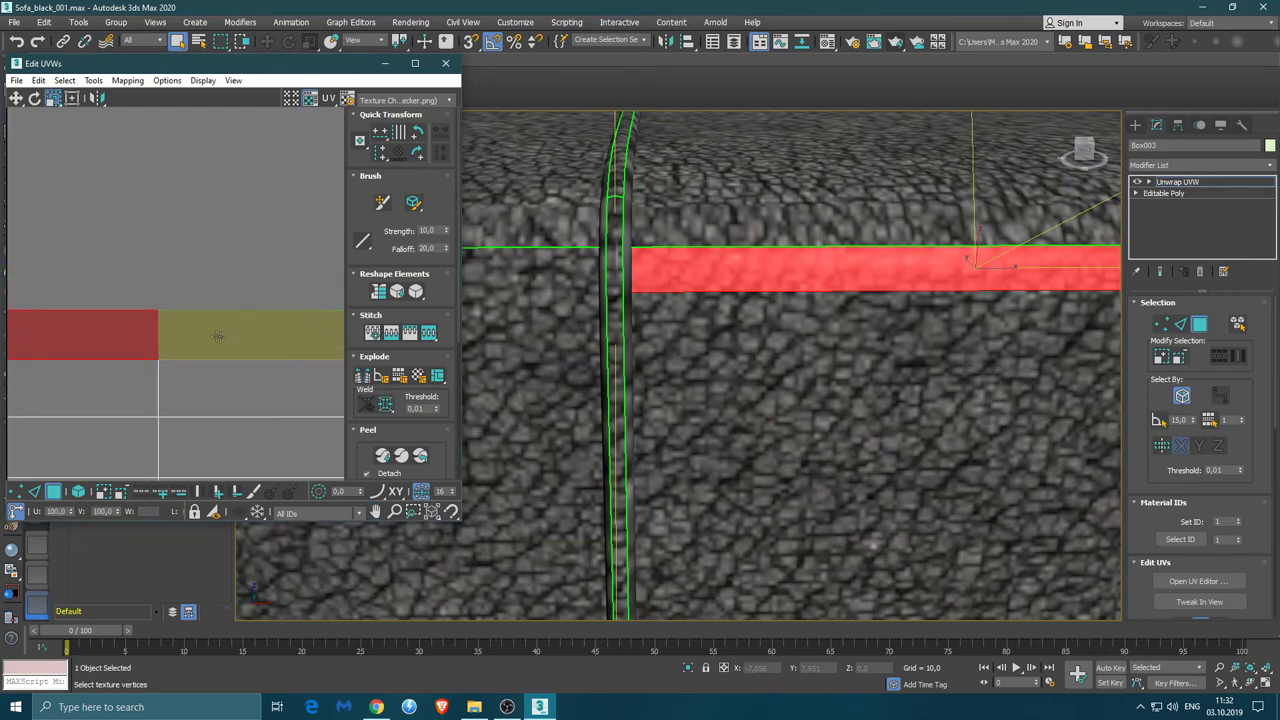
{"action": "scroll", "coordinate": [234, 330], "scroll_direction": "down", "scroll_amount": 4}
{"action": "scroll", "coordinate": [311, 348], "scroll_direction": "down", "scroll_amount": 1}
{"action": "scroll", "coordinate": [311, 348], "scroll_direction": "down", "scroll_amount": 2}
{"action": "scroll", "coordinate": [231, 288], "scroll_direction": "down", "scroll_amount": 2}
{"action": "scroll", "coordinate": [160, 292], "scroll_direction": "up", "scroll_amount": 3}
{"action": "left_click", "coordinate": [107, 257]}
{"action": "mouse_move", "coordinate": [208, 295]}
{"action": "middle_mouse_down"}
{"action": "mouse_move", "coordinate": [88, 295]}
{"action": "mouse_move", "coordinate": [258, 250]}
{"action": "middle_mouse_up"}
{"action": "left_click", "coordinate": [170, 258]}
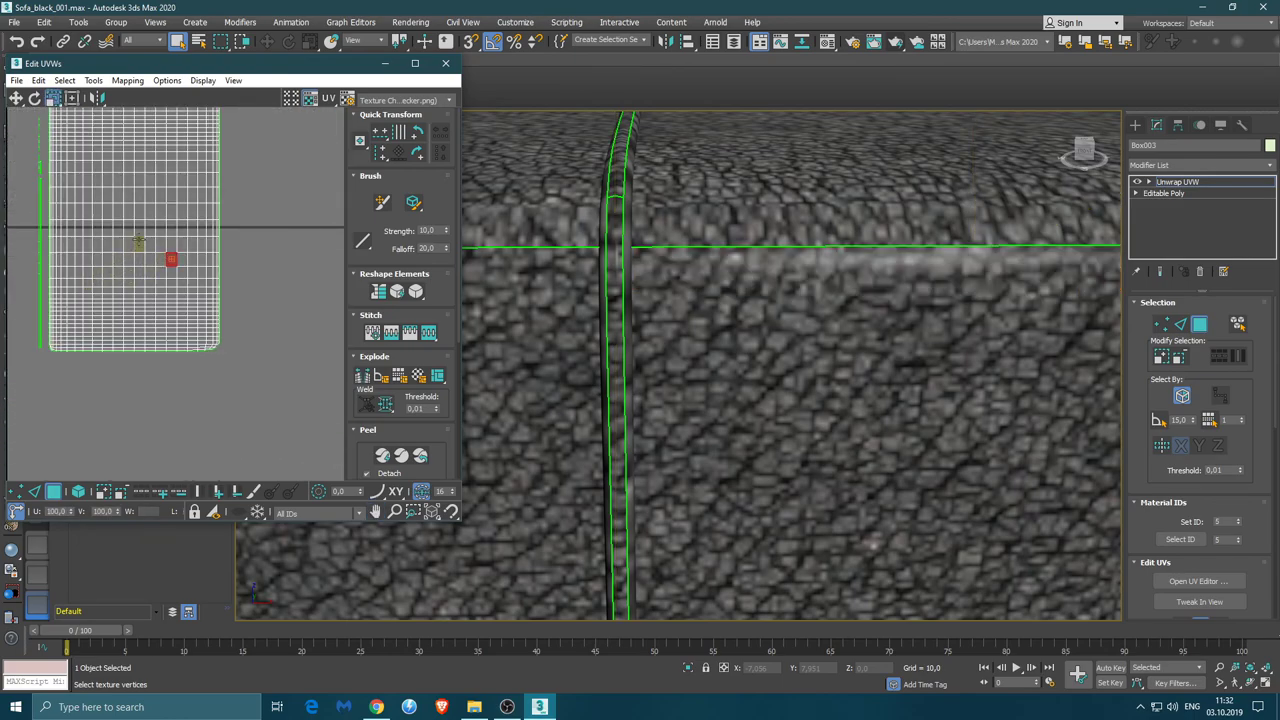
{"action": "double_click", "coordinate": [148, 243]}
{"action": "left_click", "coordinate": [14, 272]}
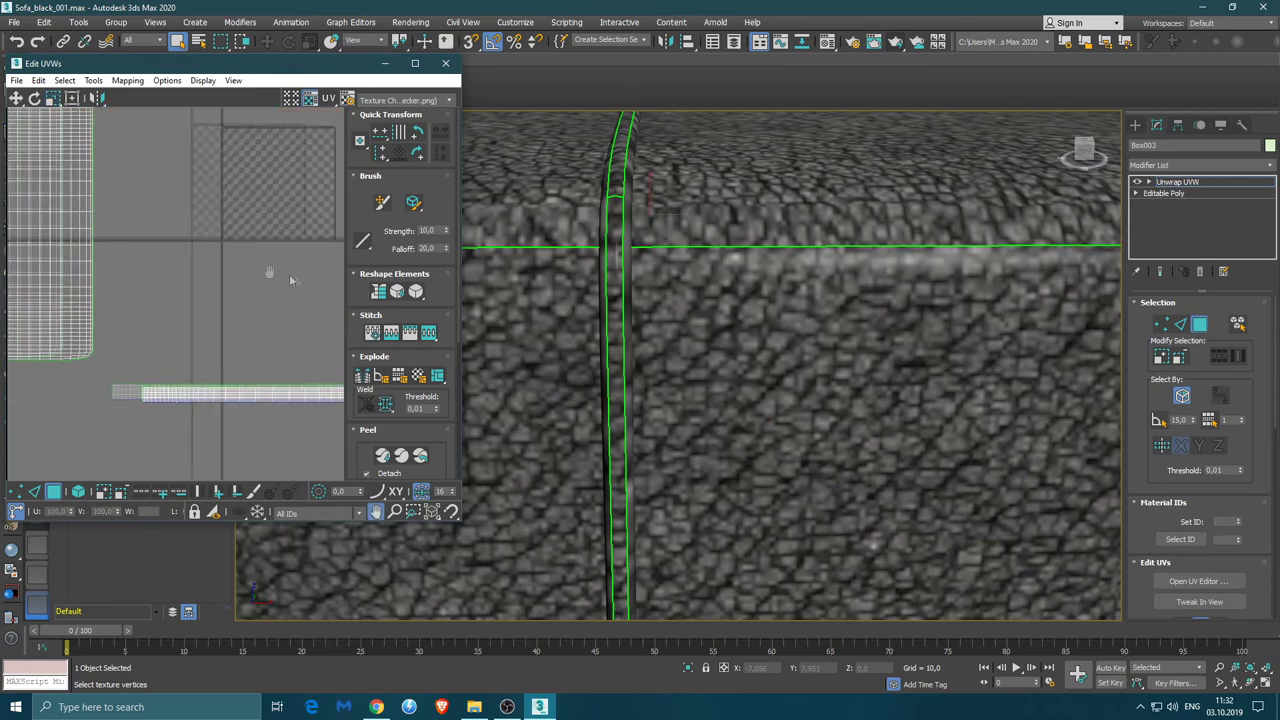
{"action": "double_click", "coordinate": [80, 250]}
{"action": "middle_click_drag", "start_coordinate": [80, 250], "coordinate": [148, 254]}
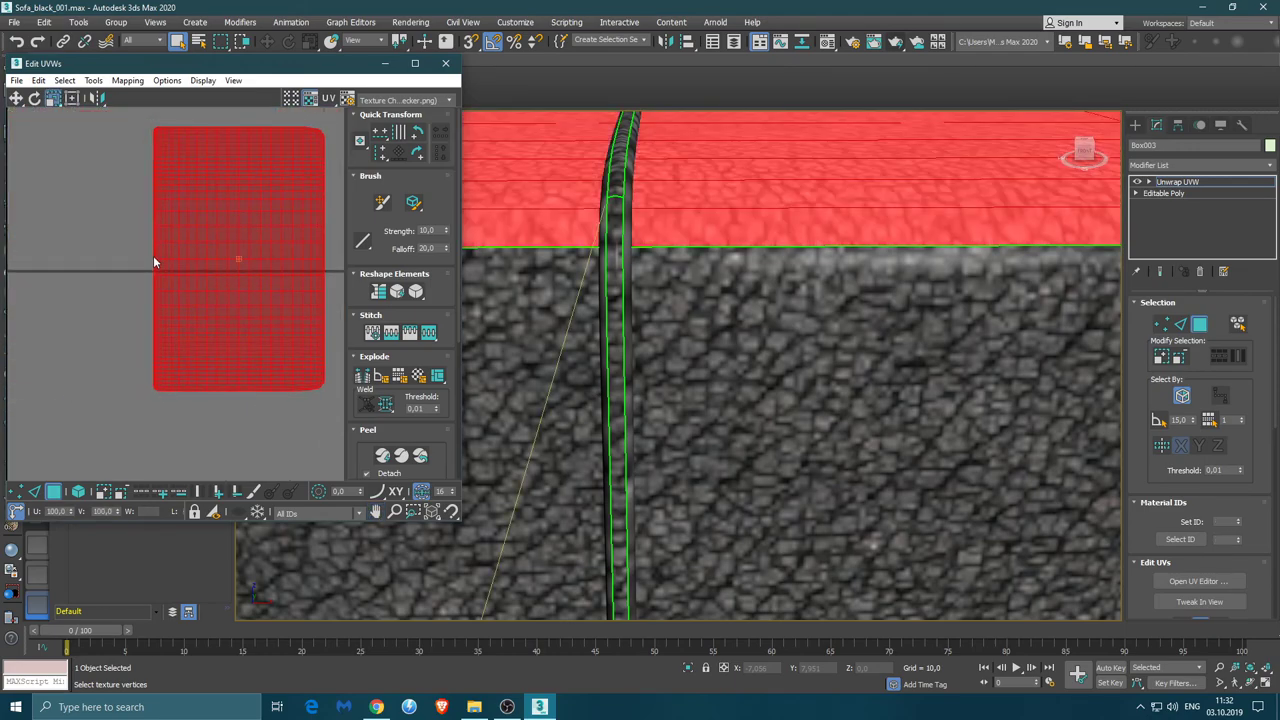
{"action": "scroll", "coordinate": [150, 256], "scroll_direction": "up", "scroll_amount": 3}
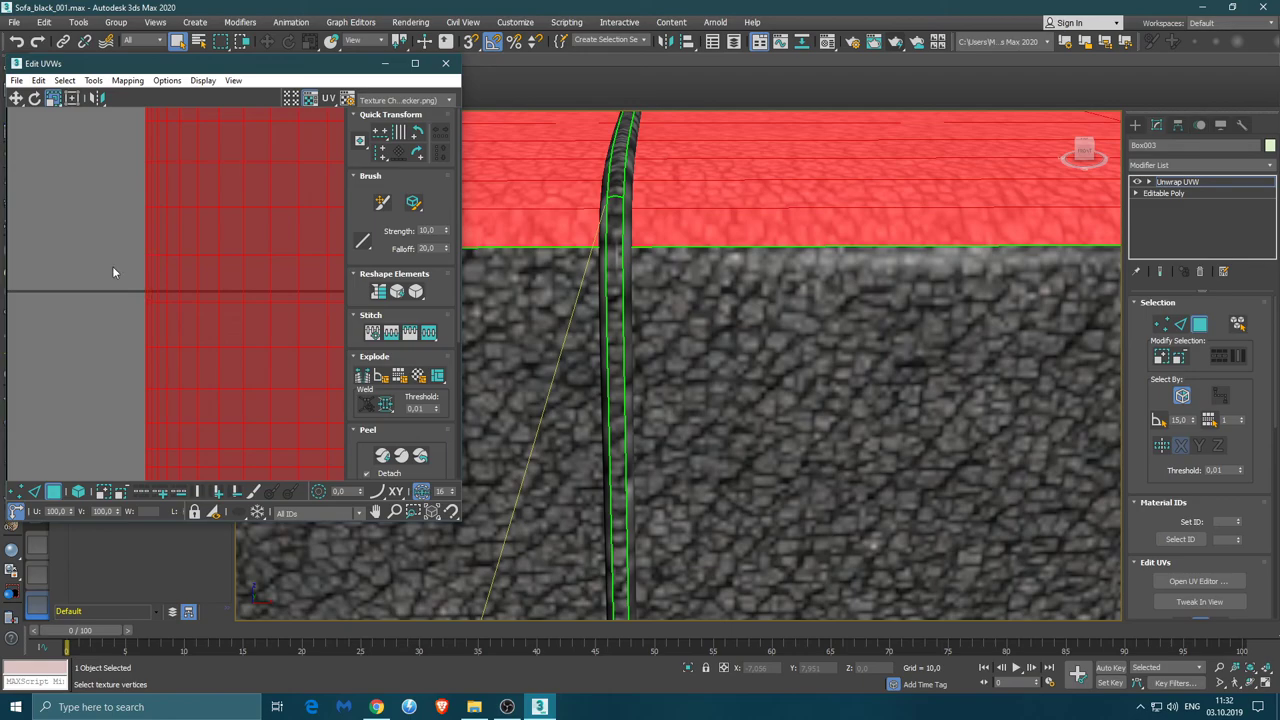
{"action": "left_click", "coordinate": [113, 272]}
{"action": "left_click", "coordinate": [148, 235]}
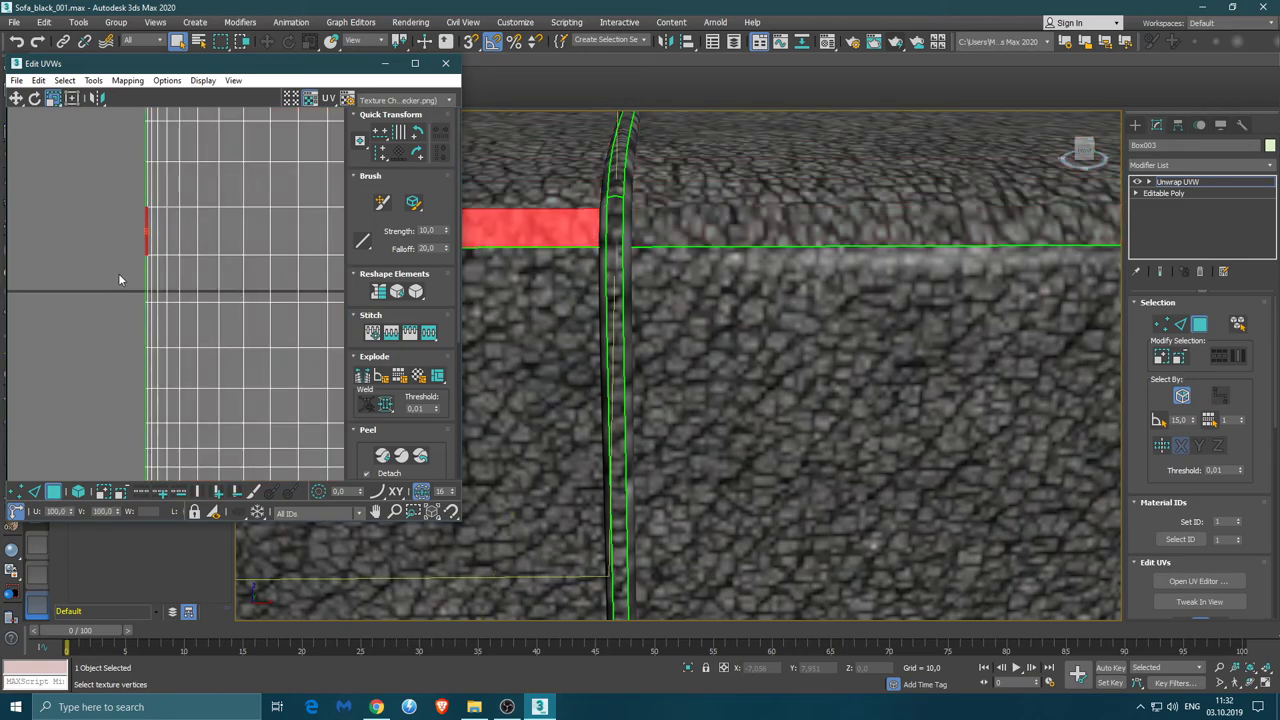
In edge mode, select the island's left border edge and the vertices at its lower-left corner
{"action": "key", "text": "2"}
{"action": "scroll", "coordinate": [143, 249], "scroll_direction": "up", "scroll_amount": 2}
{"action": "scroll", "coordinate": [155, 251], "scroll_direction": "up", "scroll_amount": 2}
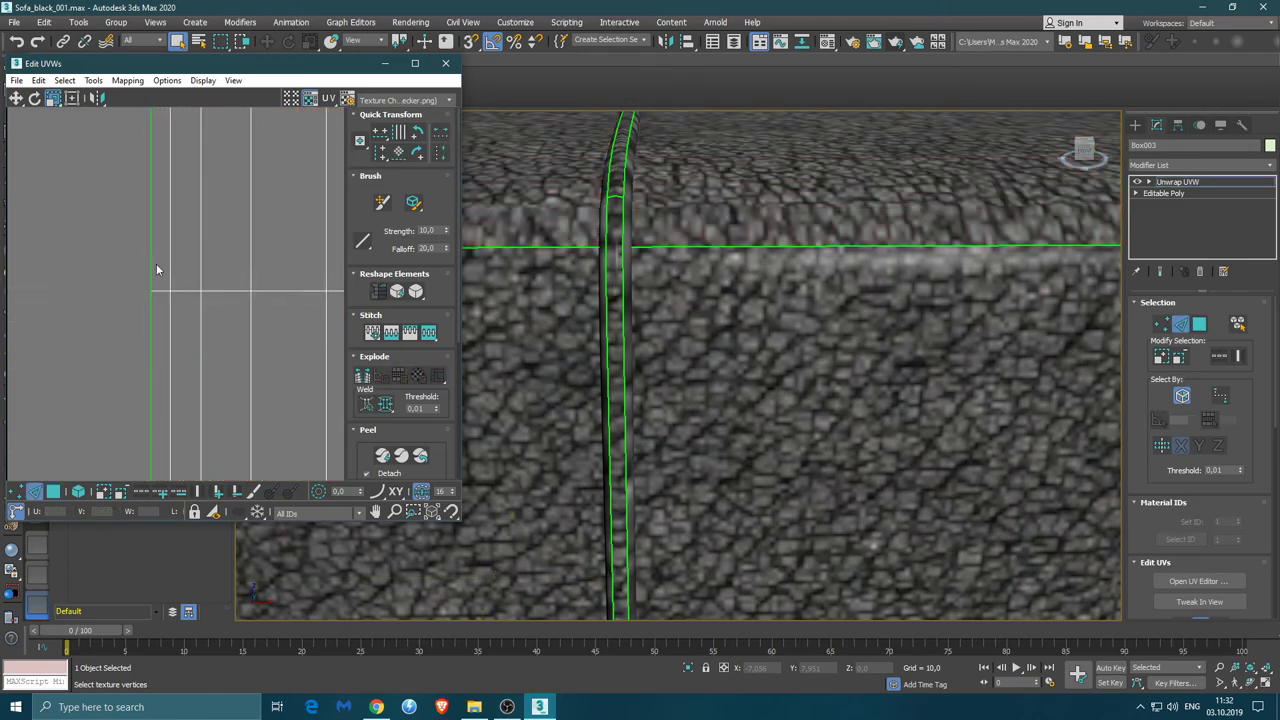
{"action": "left_click", "coordinate": [150, 265]}
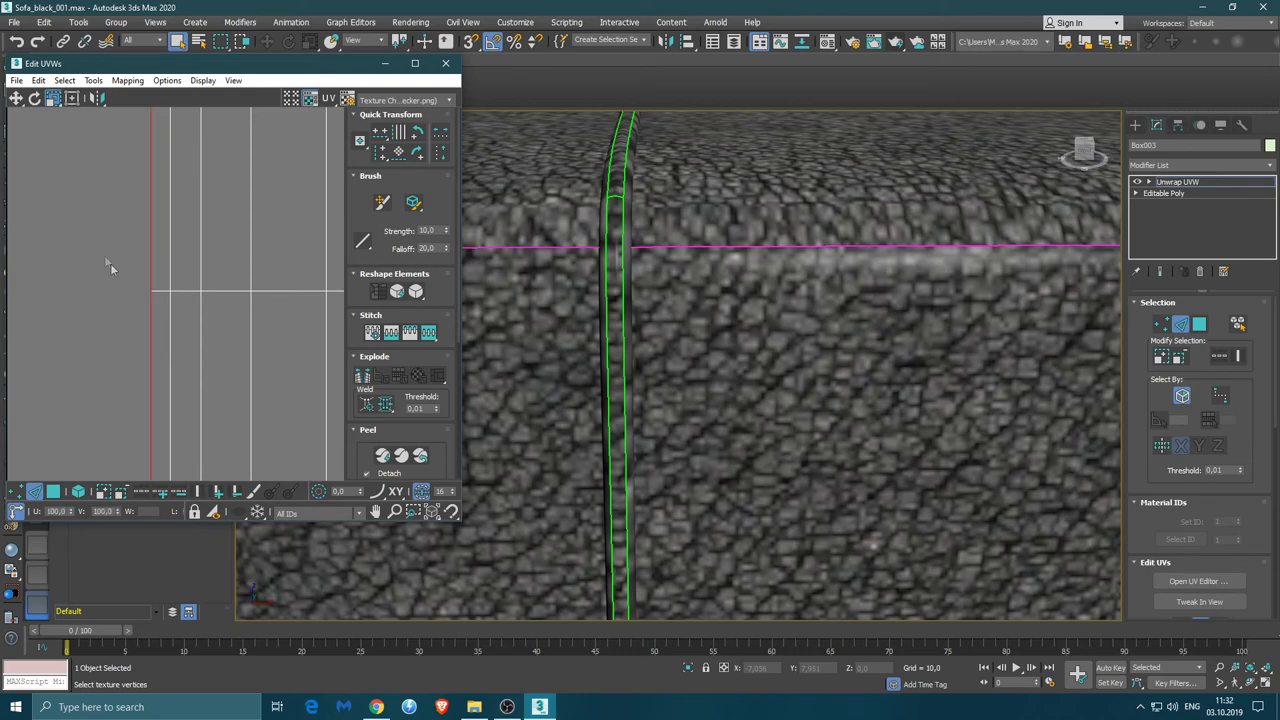
{"action": "left_click", "coordinate": [72, 101]}
{"action": "middle_click_drag", "start_coordinate": [190, 372], "coordinate": [190, 255]}
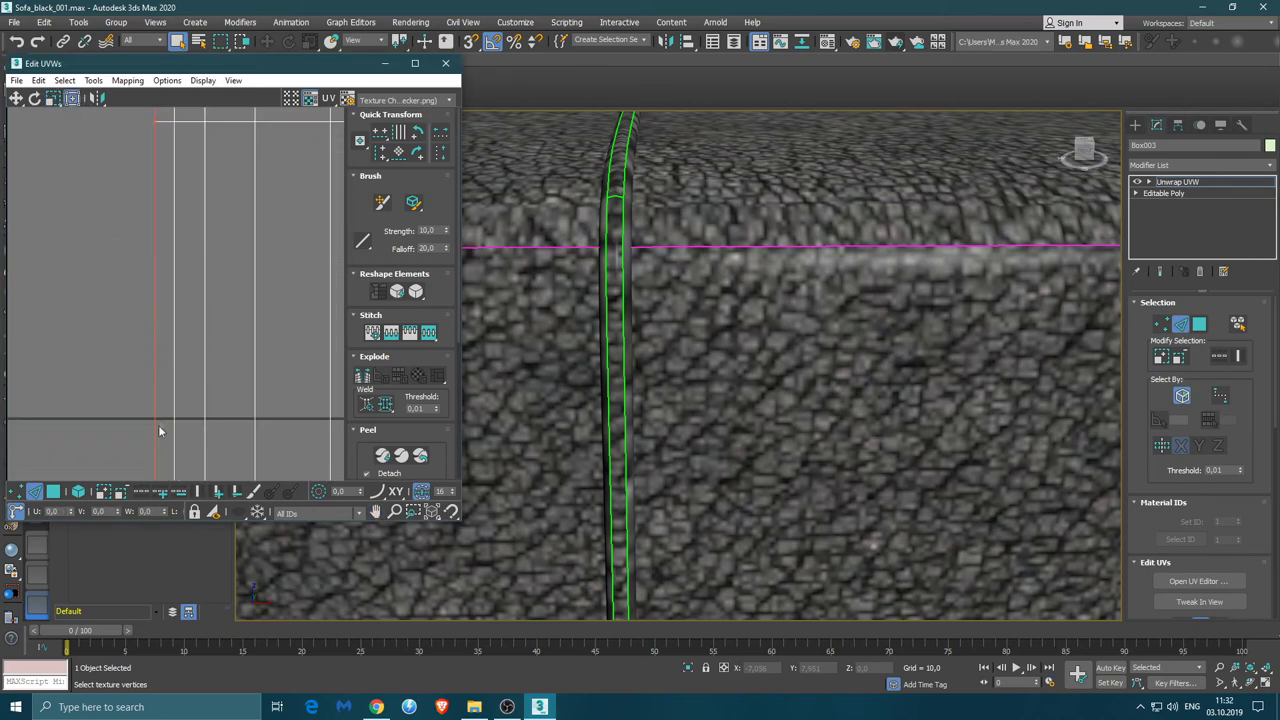
{"action": "middle_click_drag", "start_coordinate": [158, 425], "coordinate": [158, 265]}
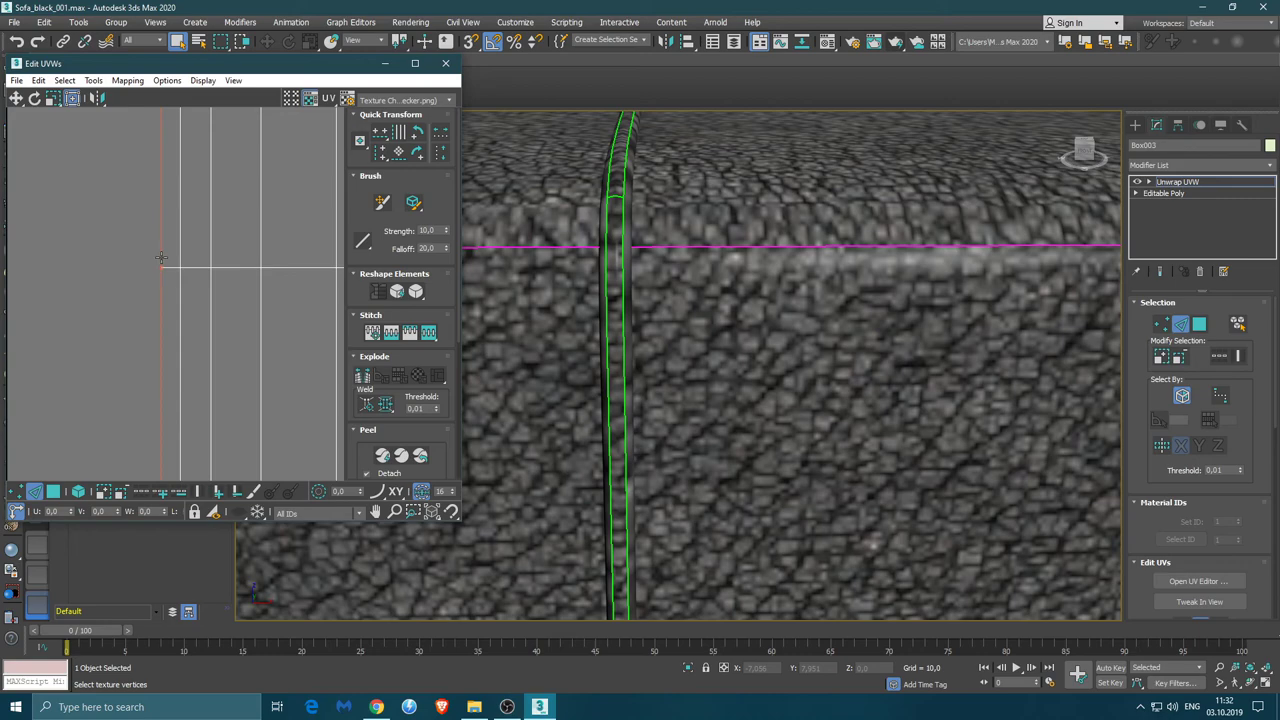
{"action": "scroll", "coordinate": [138, 269], "scroll_direction": "down", "scroll_amount": 3}
{"action": "scroll", "coordinate": [138, 270], "scroll_direction": "down", "scroll_amount": 3}
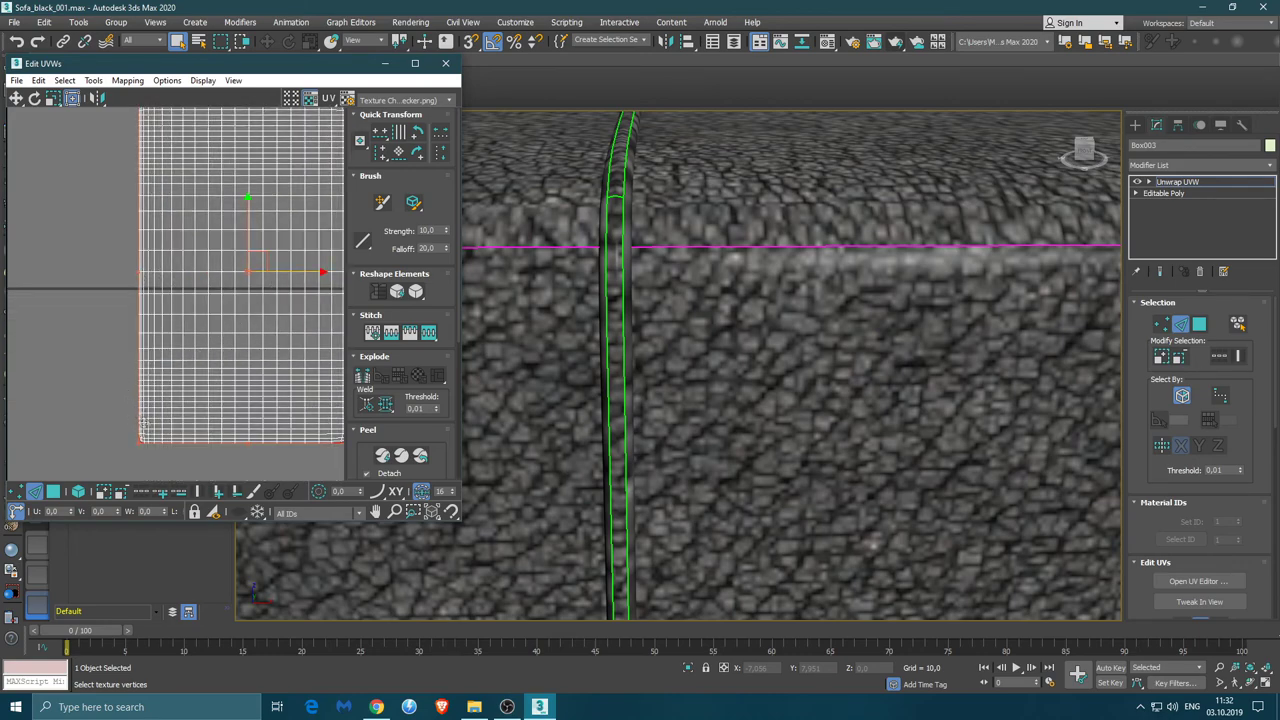
{"action": "middle_click_drag", "start_coordinate": [210, 432], "coordinate": [168, 390]}
{"action": "scroll", "coordinate": [88, 404], "scroll_direction": "up", "scroll_amount": 5}
{"action": "left_click_drag", "start_coordinate": [84, 411], "coordinate": [118, 380]}
Shift the selected column of UV vertices slightly to the left
{"action": "scroll", "coordinate": [82, 392], "scroll_direction": "up", "scroll_amount": 4}
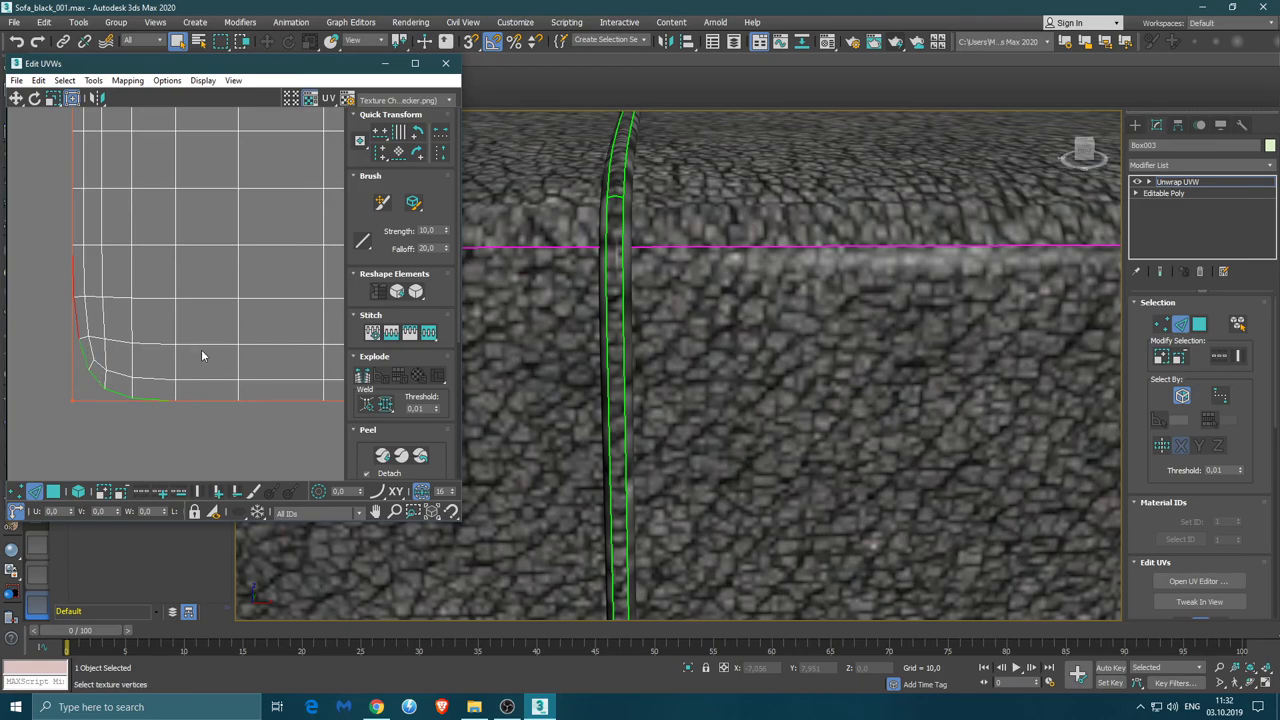
{"action": "scroll", "coordinate": [200, 350], "scroll_direction": "down", "scroll_amount": 3}
{"action": "scroll", "coordinate": [185, 310], "scroll_direction": "down", "scroll_amount": 3}
{"action": "scroll", "coordinate": [168, 275], "scroll_direction": "down", "scroll_amount": 3}
{"action": "middle_click_drag", "start_coordinate": [169, 273], "coordinate": [147, 363]}
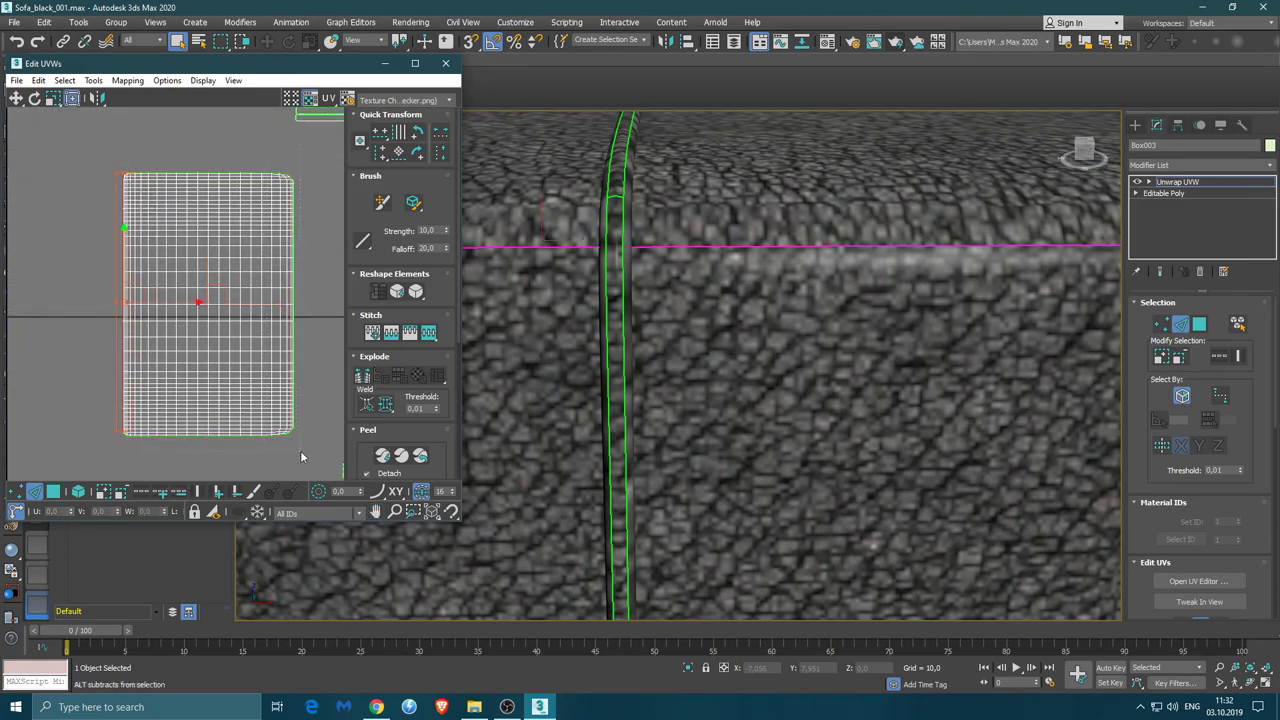
{"action": "scroll", "coordinate": [195, 260], "scroll_direction": "up", "scroll_amount": 2}
{"action": "scroll", "coordinate": [180, 235], "scroll_direction": "up", "scroll_amount": 3}
{"action": "scroll", "coordinate": [165, 210], "scroll_direction": "up", "scroll_amount": 3}
{"action": "scroll", "coordinate": [145, 200], "scroll_direction": "up", "scroll_amount": 3}
{"action": "mouse_move", "coordinate": [182, 317]}
{"action": "middle_mouse_down"}
{"action": "mouse_move", "coordinate": [316, 358]}
{"action": "mouse_move", "coordinate": [164, 331]}
{"action": "middle_mouse_up"}
{"action": "scroll", "coordinate": [164, 331], "scroll_direction": "up", "scroll_amount": 2}
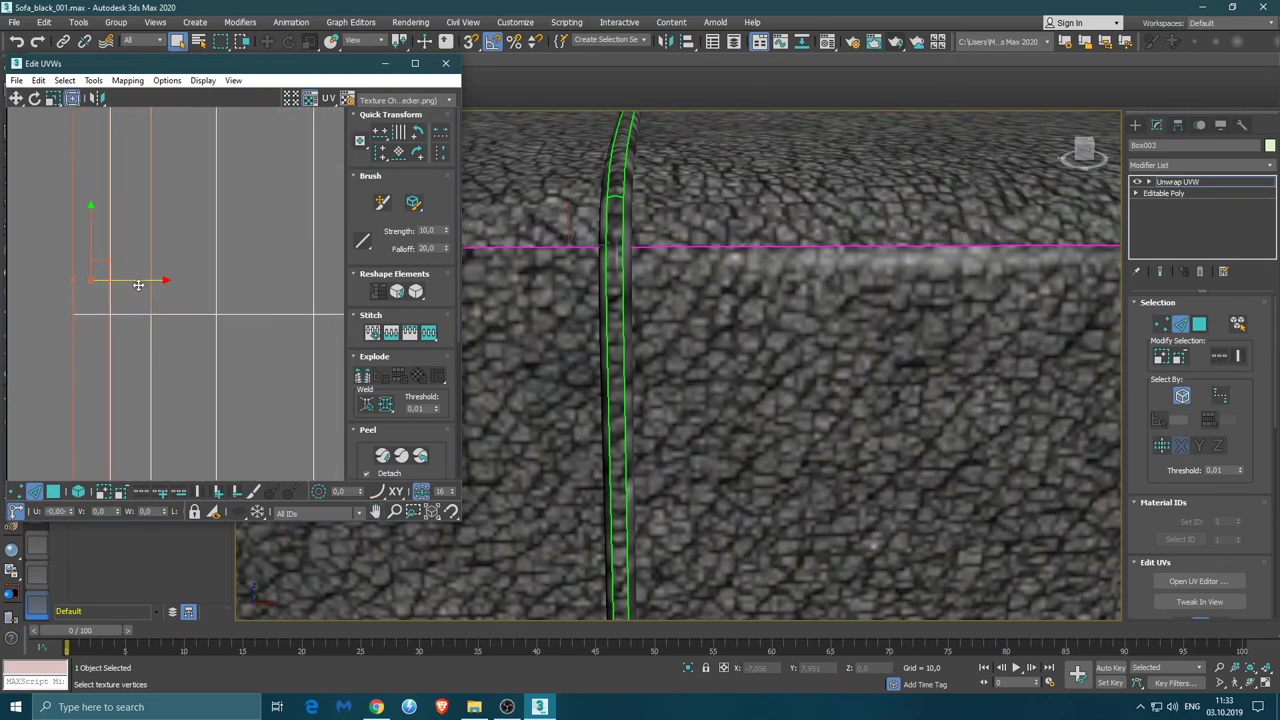
{"action": "left_click_drag", "start_coordinate": [138, 284], "coordinate": [130, 287]}
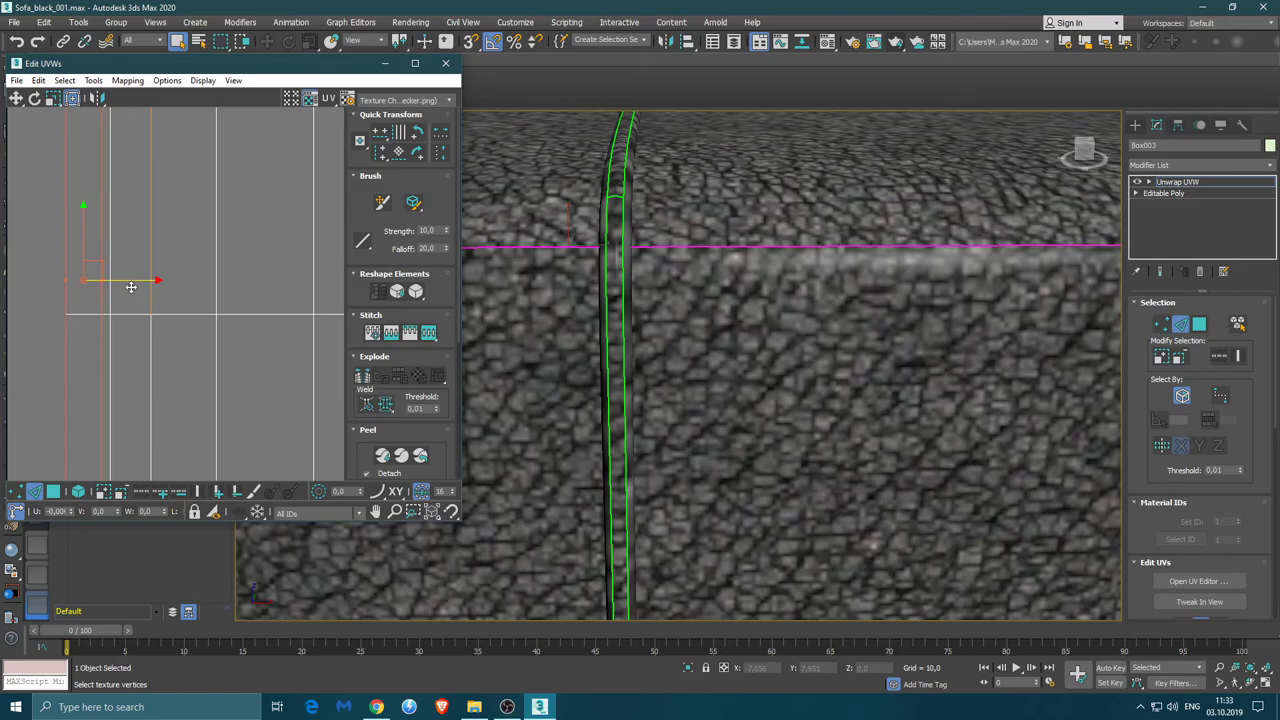
{"action": "scroll", "coordinate": [741, 331], "scroll_direction": "down", "scroll_amount": 3}
{"action": "scroll", "coordinate": [768, 308], "scroll_direction": "down", "scroll_amount": 3}
Show all UV shells with the checker tile, then close the Edit UVWs window
{"action": "left_click", "coordinate": [194, 337]}
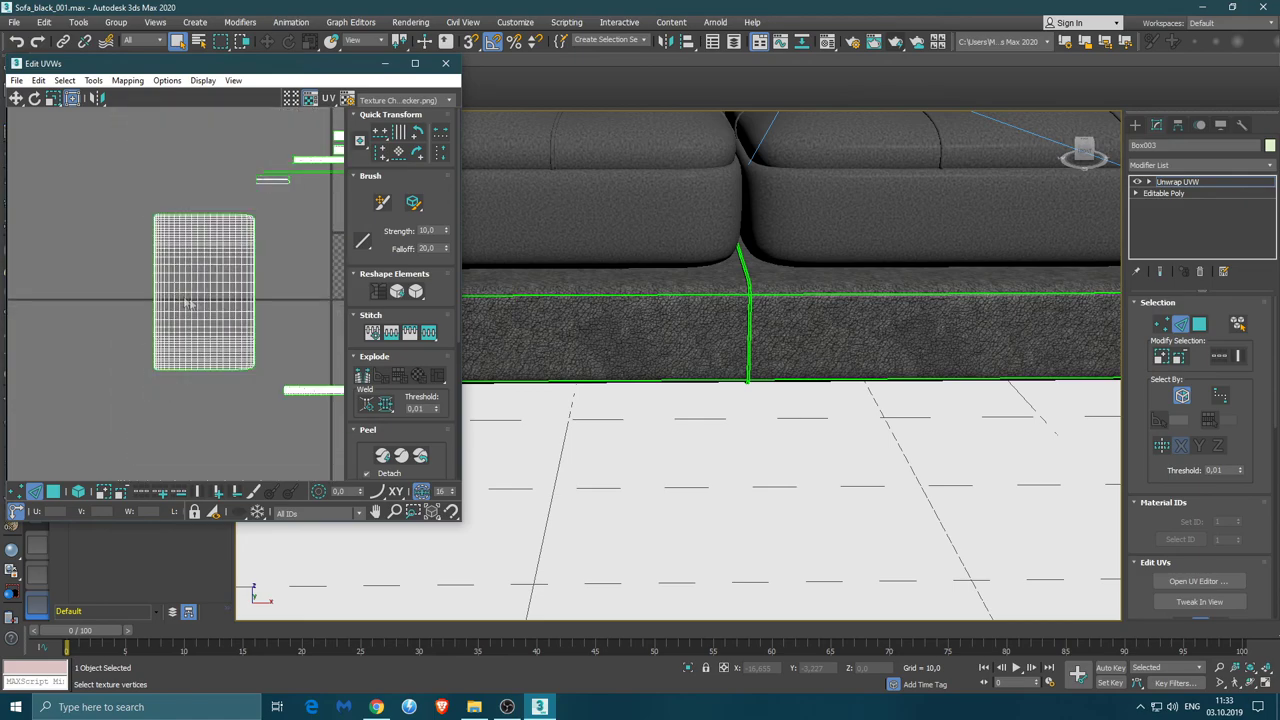
{"action": "middle_click_drag", "start_coordinate": [185, 300], "coordinate": [196, 309]}
{"action": "scroll", "coordinate": [214, 301], "scroll_direction": "down", "scroll_amount": 2}
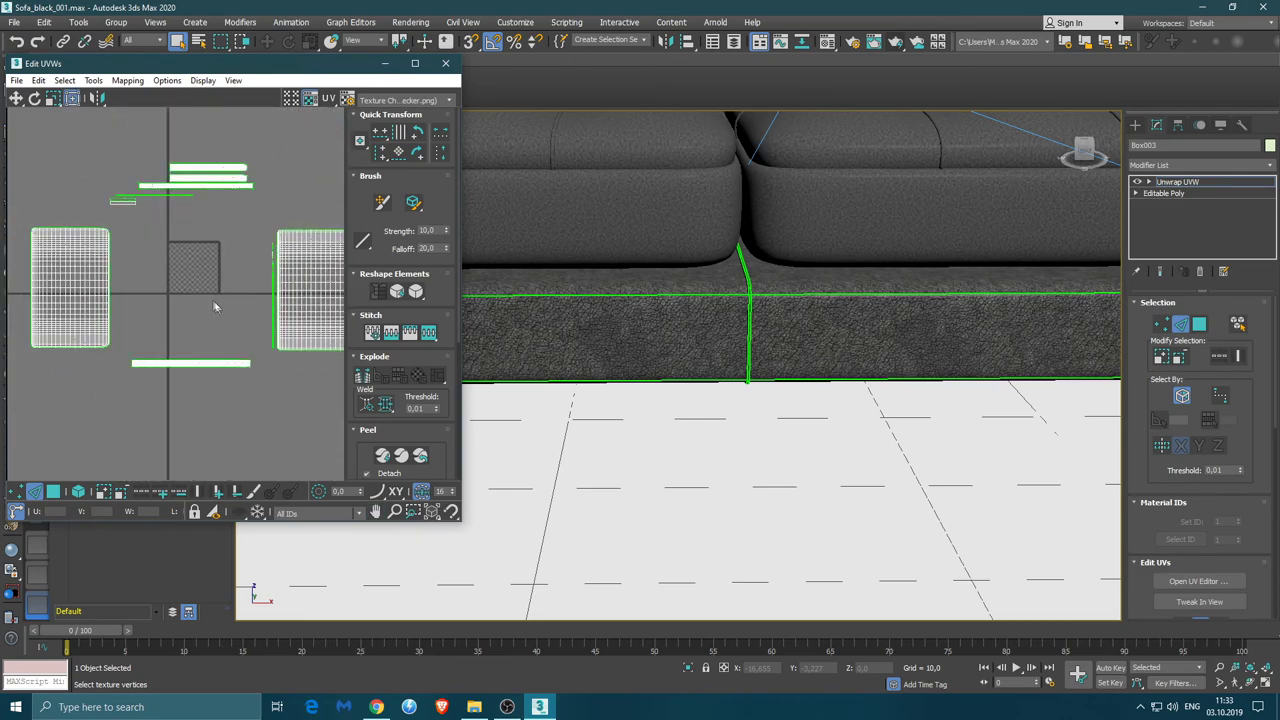
{"action": "left_click", "coordinate": [446, 64]}
Leave Unwrap UVW sub-object editing and select the sofa's back panel
{"action": "mouse_move", "coordinate": [485, 315]}
{"action": "middle_mouse_down", "text": "alt"}
{"action": "mouse_move", "coordinate": [558, 278]}
{"action": "mouse_move", "coordinate": [563, 297]}
{"action": "middle_mouse_up", "text": "alt"}
{"action": "mouse_move", "coordinate": [523, 229]}
{"action": "middle_mouse_down", "text": "alt"}
{"action": "mouse_move", "coordinate": [546, 252]}
{"action": "mouse_move", "coordinate": [972, 296]}
{"action": "middle_mouse_up", "text": "alt"}
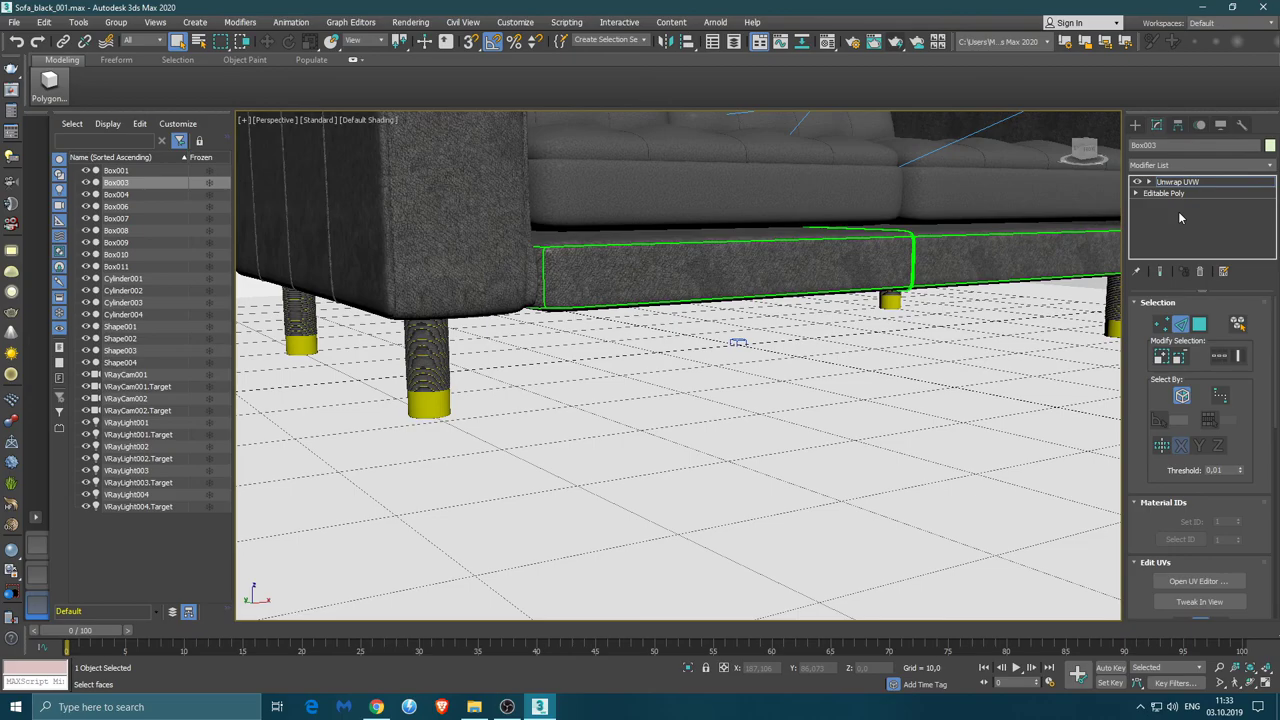
{"action": "left_click", "coordinate": [1179, 325]}
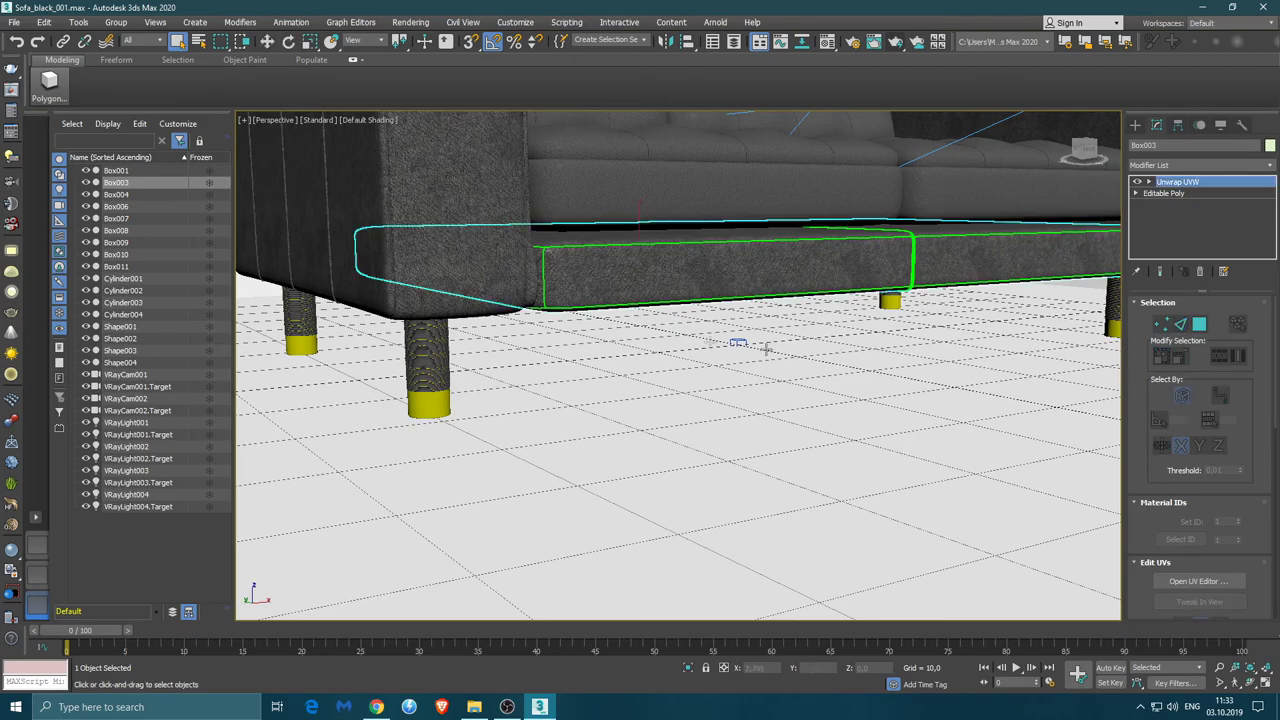
{"action": "left_click", "coordinate": [645, 388]}
{"action": "scroll", "coordinate": [640, 386], "scroll_direction": "down", "scroll_amount": 5}
{"action": "mouse_move", "coordinate": [640, 386]}
{"action": "middle_mouse_down", "text": "alt"}
{"action": "mouse_move", "coordinate": [585, 314]}
{"action": "mouse_move", "coordinate": [517, 280]}
{"action": "middle_mouse_up", "text": "alt"}
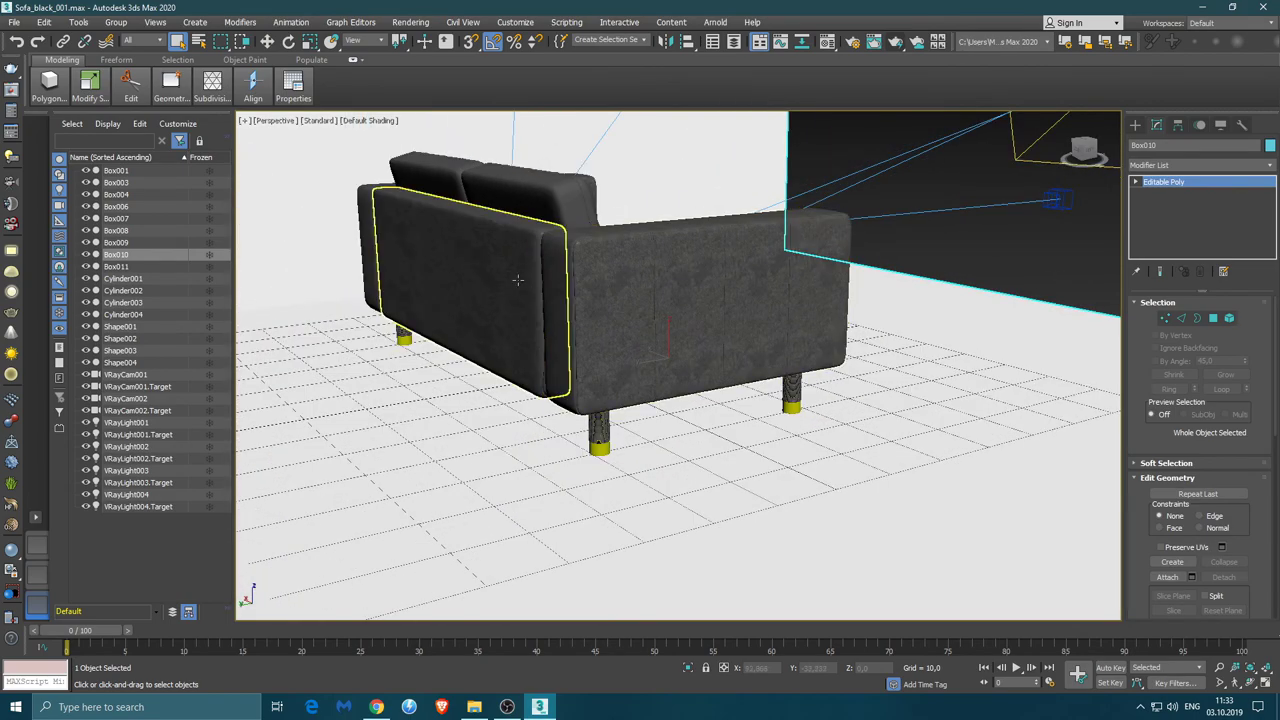
{"action": "left_click", "coordinate": [517, 280]}
Add an Unwrap UVW modifier to the back panel and flatten its UVs into packed islands
{"action": "left_click", "coordinate": [1200, 165]}
{"action": "scroll", "coordinate": [1252, 308], "scroll_direction": "down", "scroll_amount": 5}
{"action": "left_click", "coordinate": [1120, 505]}
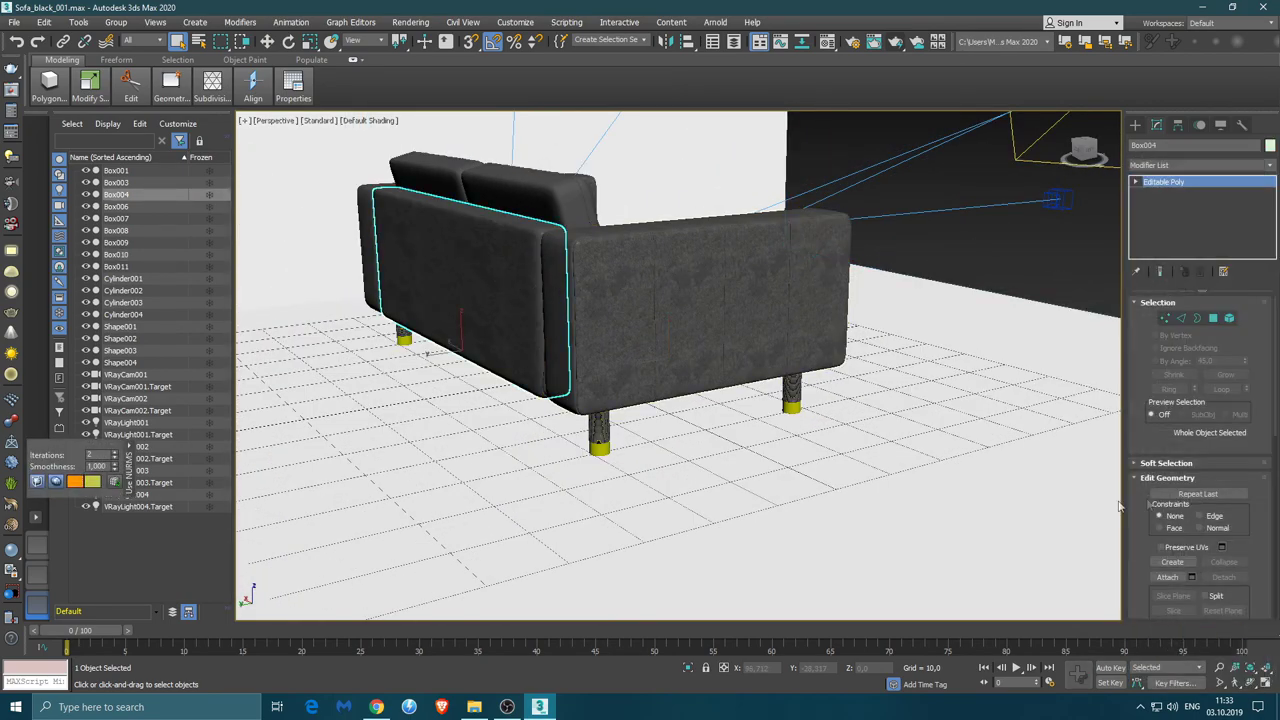
{"action": "left_click", "coordinate": [1199, 581]}
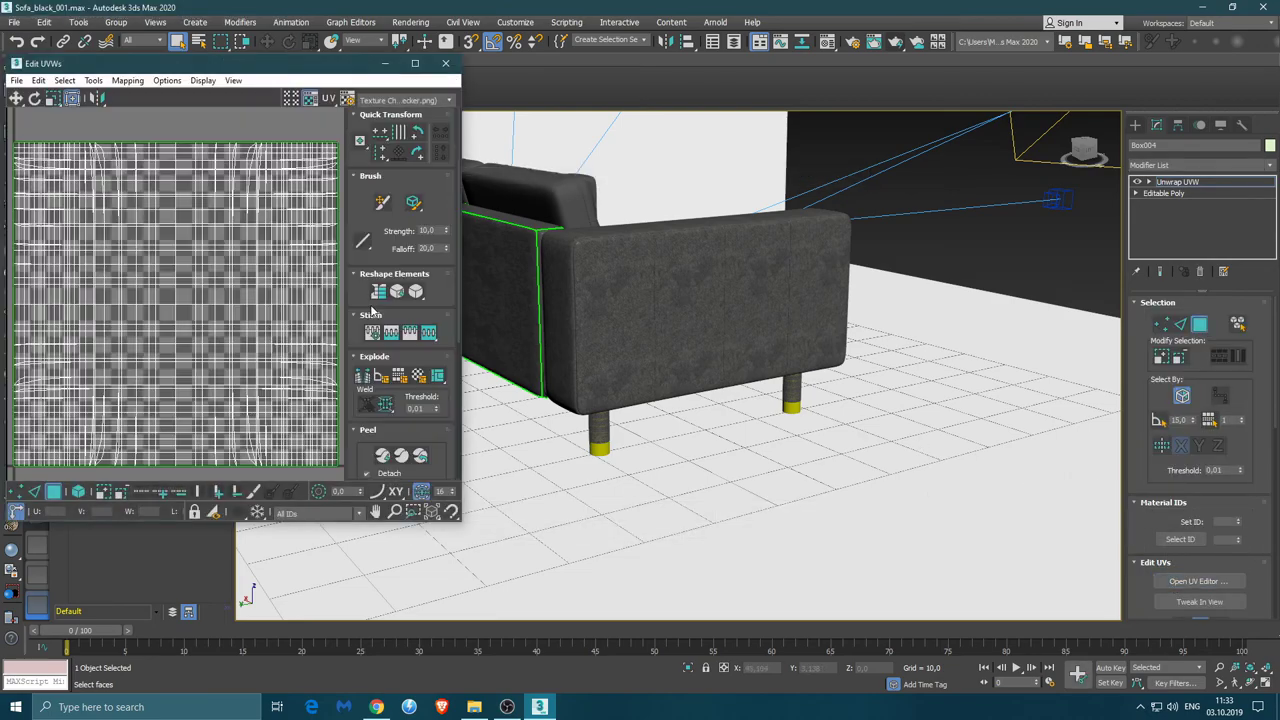
{"action": "left_click", "coordinate": [383, 375]}
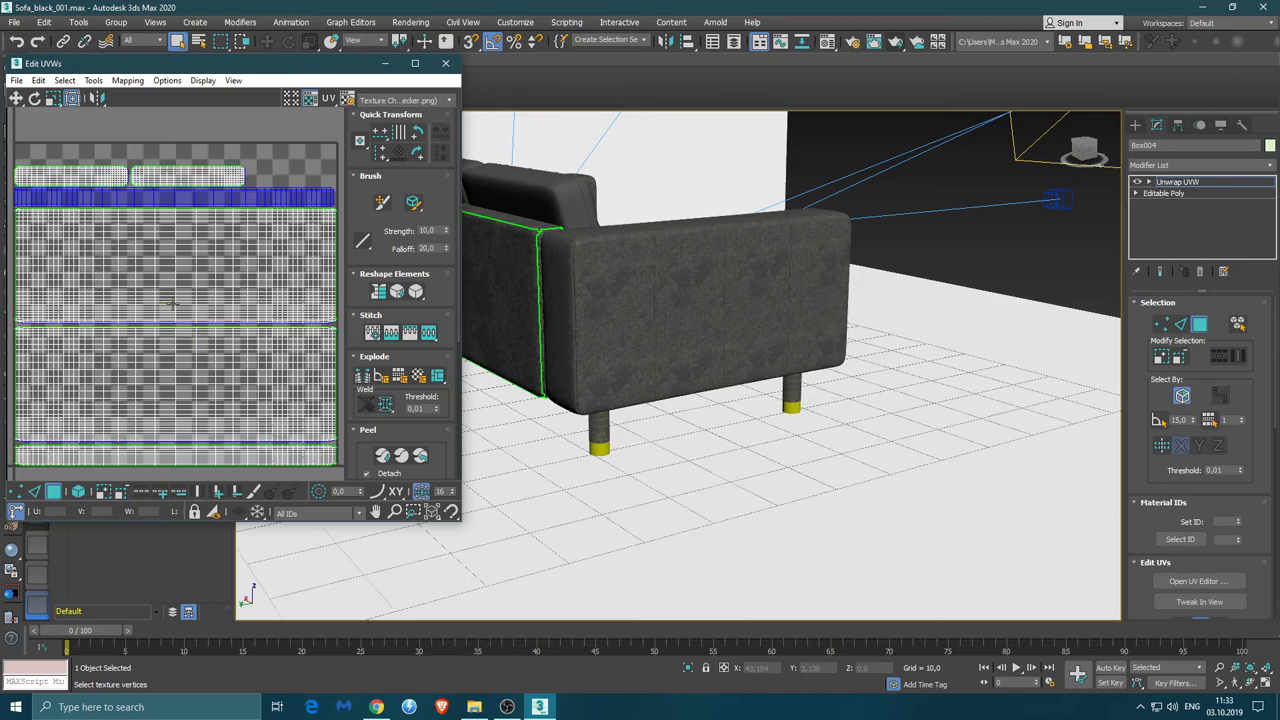
Select all the UV islands and scale them up to fill the tile
{"action": "key", "text": "ctrl+a"}
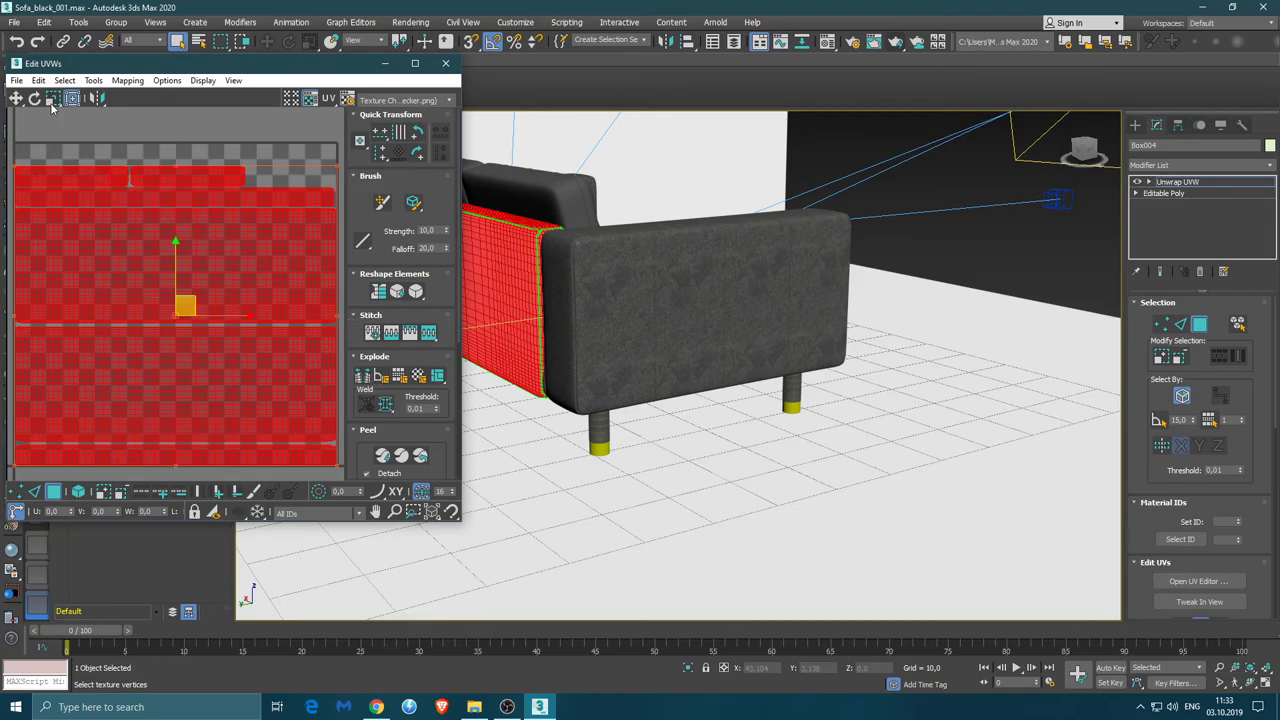
{"action": "left_click", "coordinate": [53, 97]}
{"action": "left_click_drag", "start_coordinate": [251, 371], "coordinate": [248, 269]}
{"action": "scroll", "coordinate": [549, 294], "scroll_direction": "up", "scroll_amount": 2}
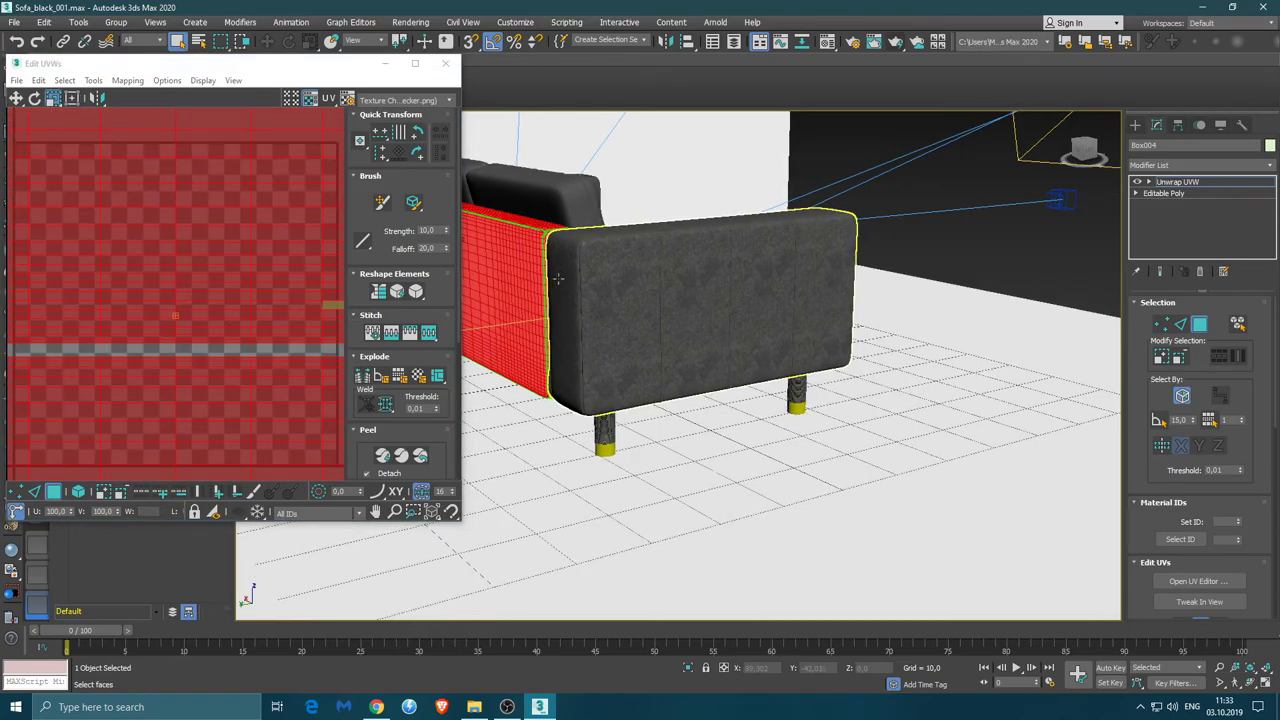
{"action": "scroll", "coordinate": [549, 294], "scroll_direction": "up", "scroll_amount": 8}
{"action": "scroll", "coordinate": [549, 294], "scroll_direction": "up", "scroll_amount": 4}
{"action": "scroll", "coordinate": [650, 316], "scroll_direction": "up", "scroll_amount": 2}
{"action": "scroll", "coordinate": [650, 316], "scroll_direction": "up", "scroll_amount": 2}
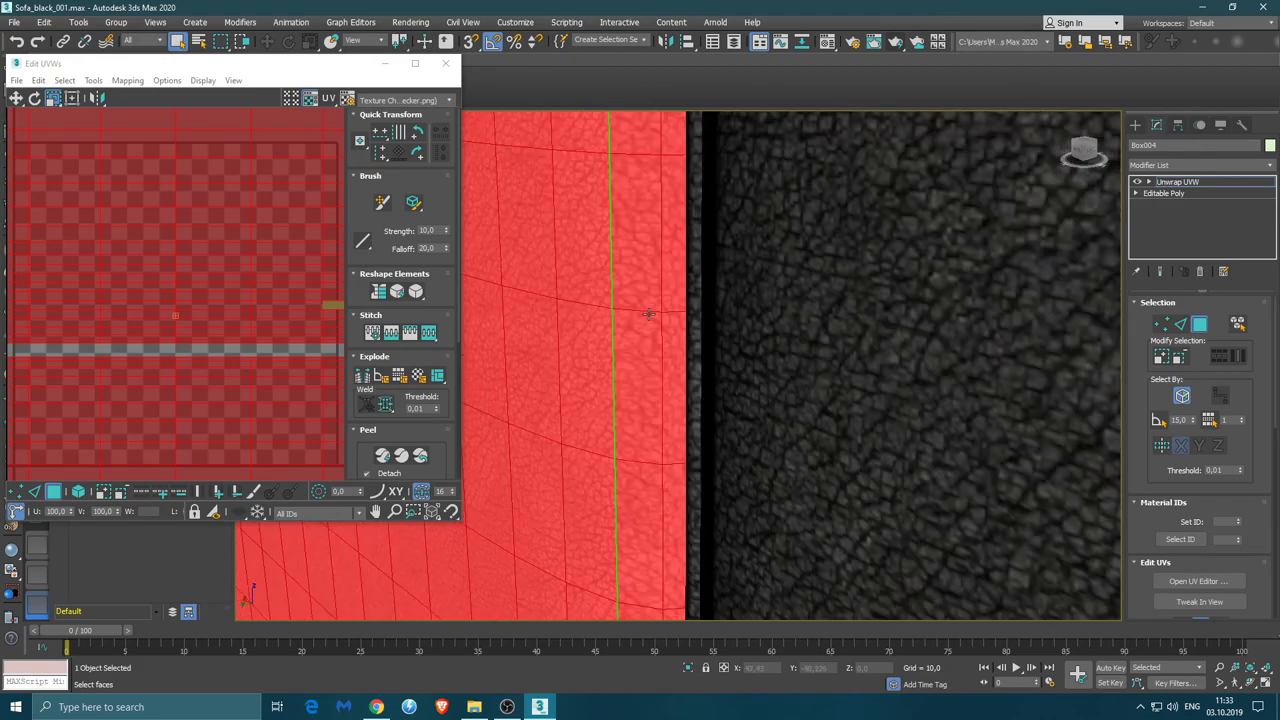
{"action": "scroll", "coordinate": [663, 315], "scroll_direction": "up", "scroll_amount": 2}
{"action": "scroll", "coordinate": [663, 315], "scroll_direction": "up", "scroll_amount": 2}
Drag the small UV strip to the layout's top-left corner, then close Edit UVWs
{"action": "left_click", "coordinate": [214, 376]}
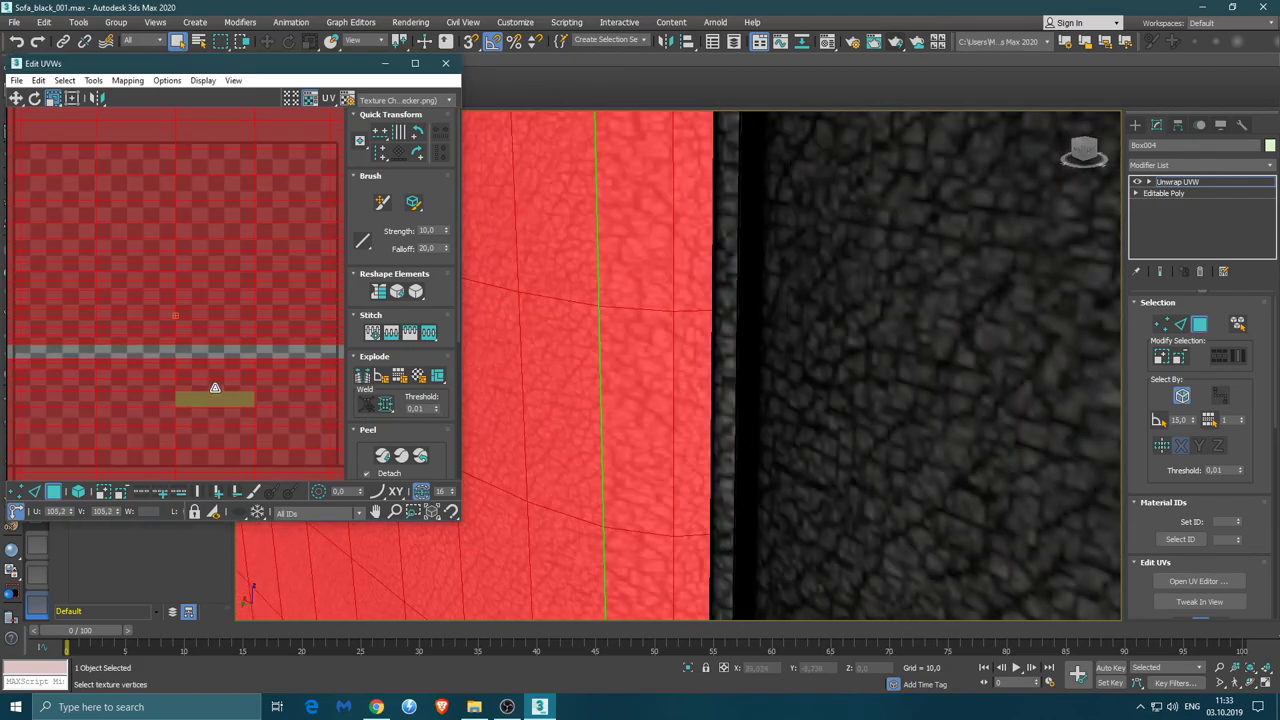
{"action": "mouse_move", "coordinate": [214, 376]}
{"action": "left_mouse_down"}
{"action": "mouse_move", "coordinate": [207, 335]}
{"action": "mouse_move", "coordinate": [114, 158]}
{"action": "mouse_move", "coordinate": [40, 100]}
{"action": "left_mouse_up"}
{"action": "left_click", "coordinate": [445, 63]}
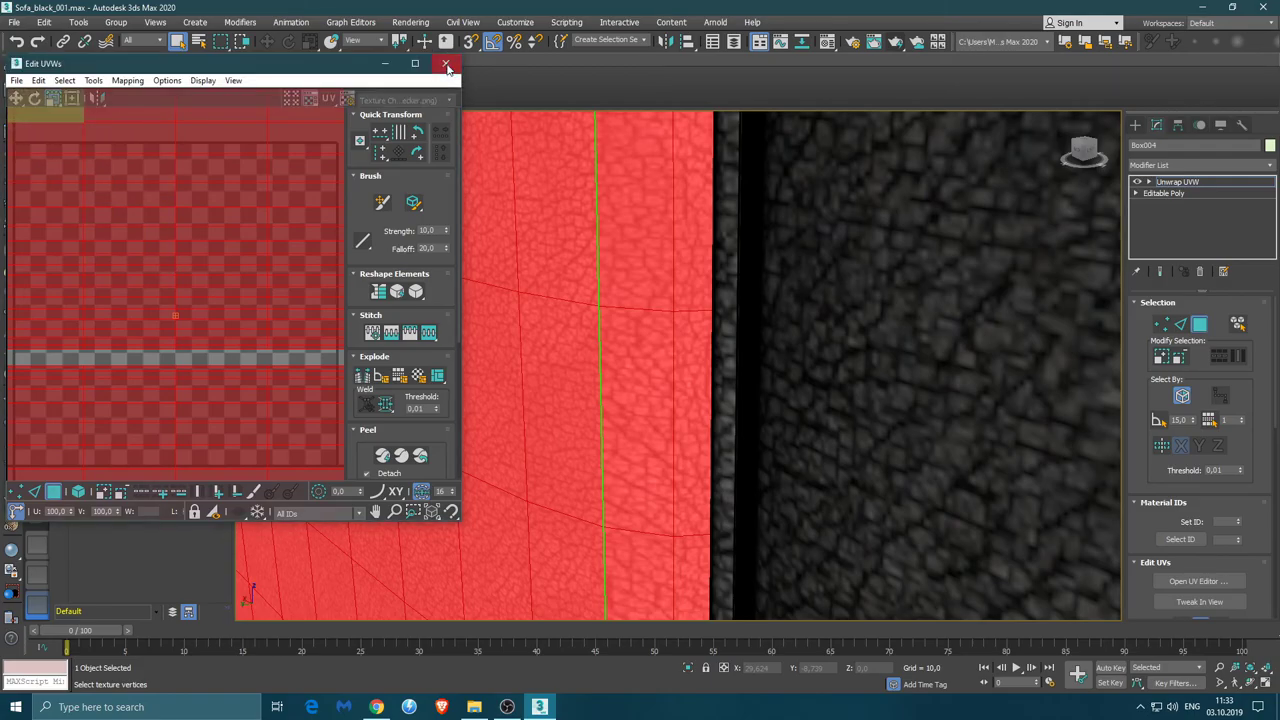
{"action": "middle_click_drag", "start_coordinate": [720, 300], "coordinate": [670, 261], "text": "alt"}
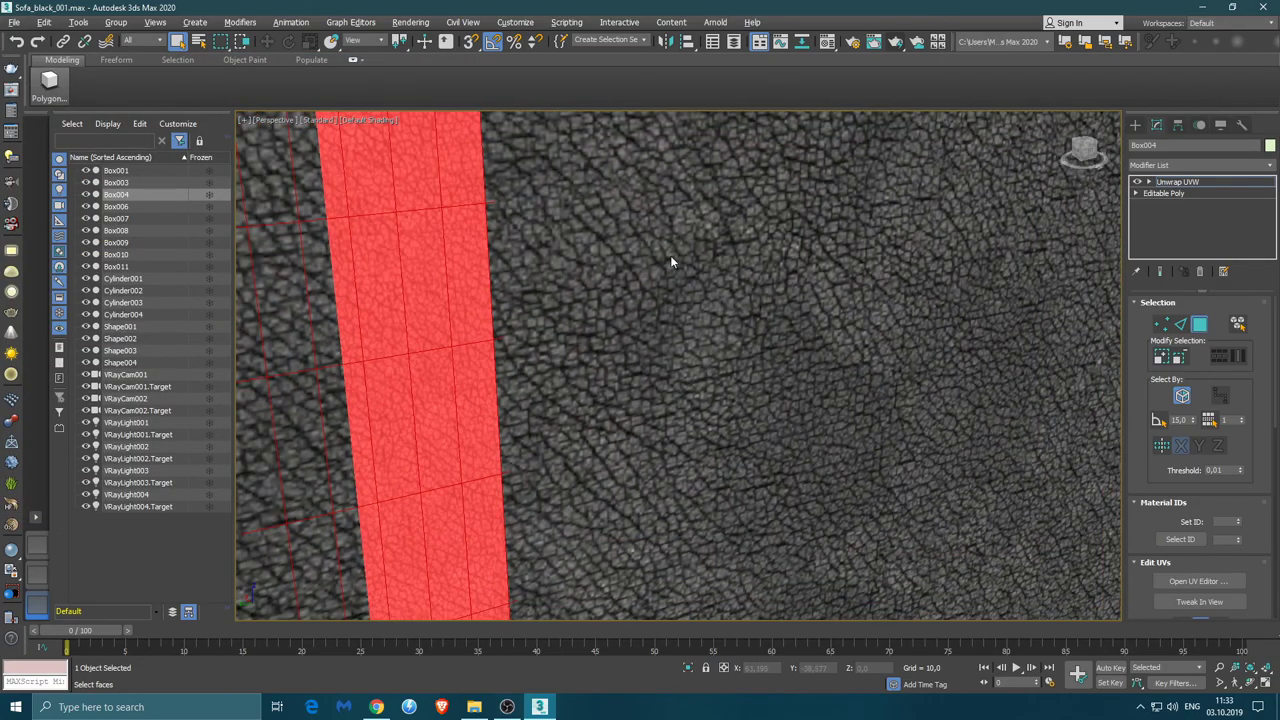
Orbit to a front view of the sofa and select the left seat cushion
{"action": "scroll", "coordinate": [670, 262], "scroll_direction": "down", "scroll_amount": 10}
{"action": "scroll", "coordinate": [686, 340], "scroll_direction": "up", "scroll_amount": 3}
{"action": "scroll", "coordinate": [686, 345], "scroll_direction": "up", "scroll_amount": 2}
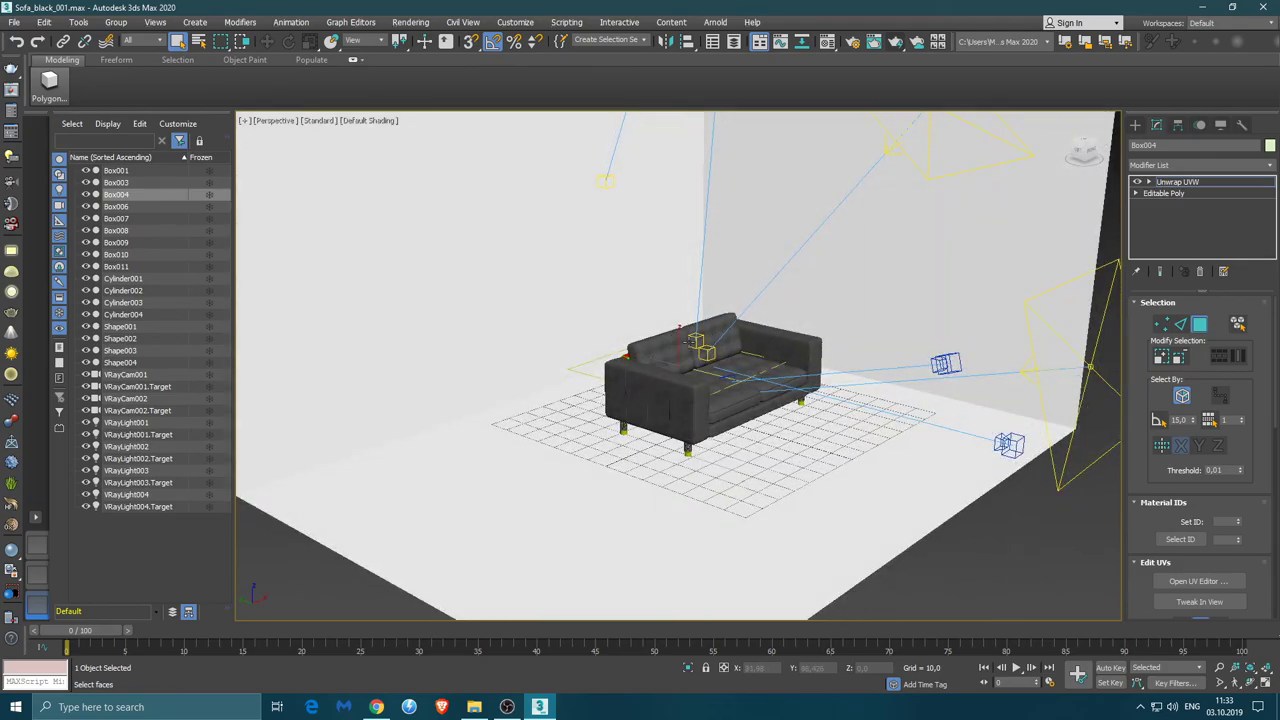
{"action": "scroll", "coordinate": [680, 344], "scroll_direction": "up", "scroll_amount": 2}
{"action": "scroll", "coordinate": [672, 344], "scroll_direction": "up", "scroll_amount": 2}
{"action": "scroll", "coordinate": [663, 343], "scroll_direction": "up", "scroll_amount": 3}
{"action": "scroll", "coordinate": [663, 343], "scroll_direction": "down", "scroll_amount": 5}
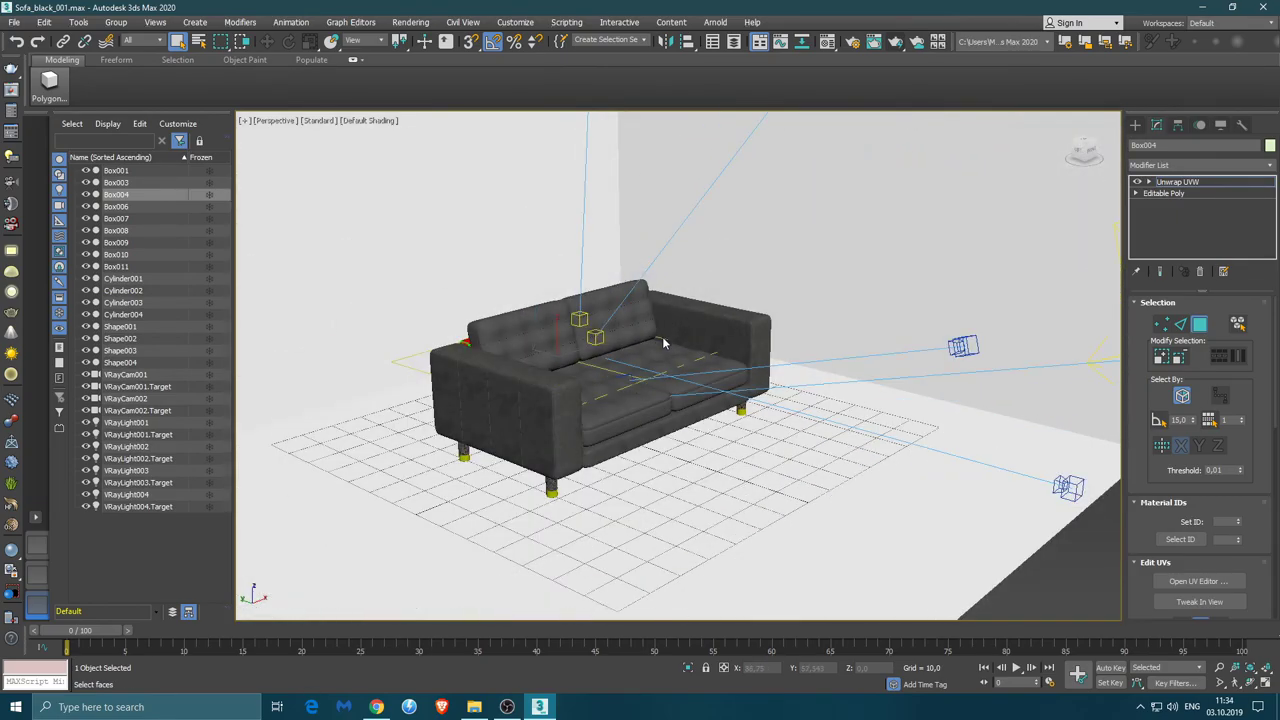
{"action": "middle_click_drag", "start_coordinate": [612, 347], "coordinate": [585, 332], "text": "alt"}
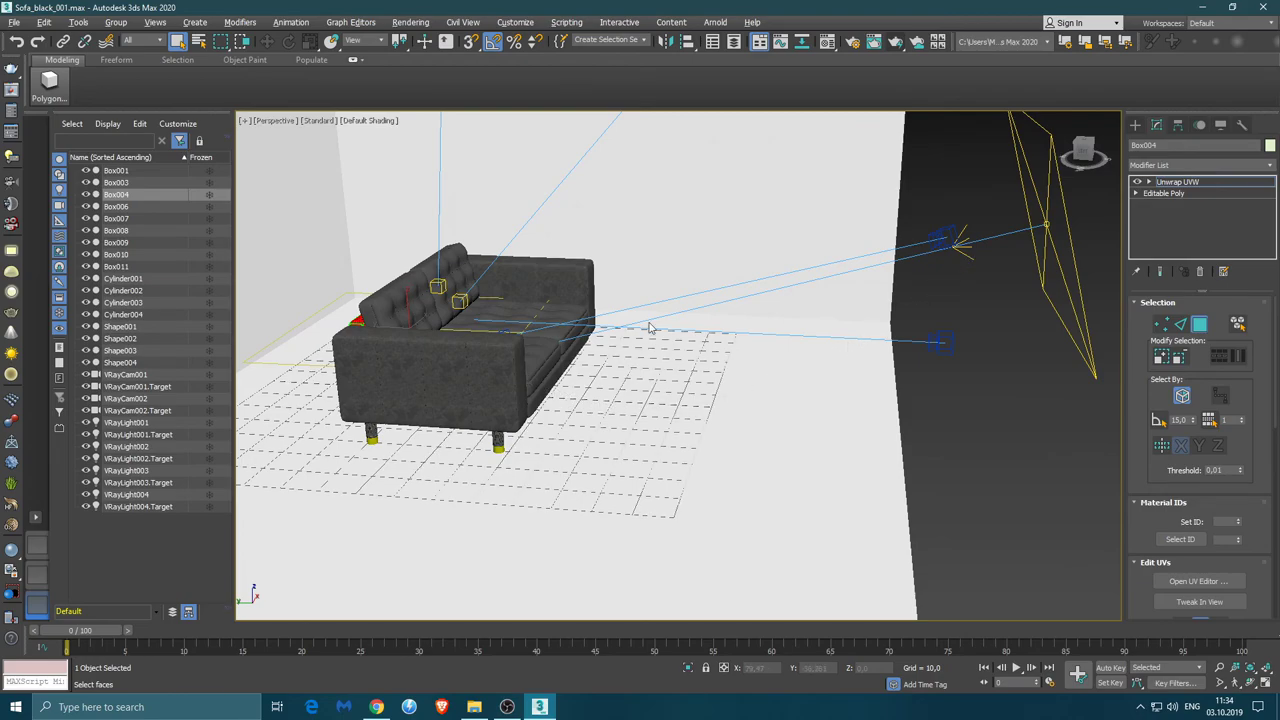
{"action": "middle_click_drag", "start_coordinate": [649, 327], "coordinate": [512, 353], "text": "alt"}
{"action": "left_click", "coordinate": [512, 353]}
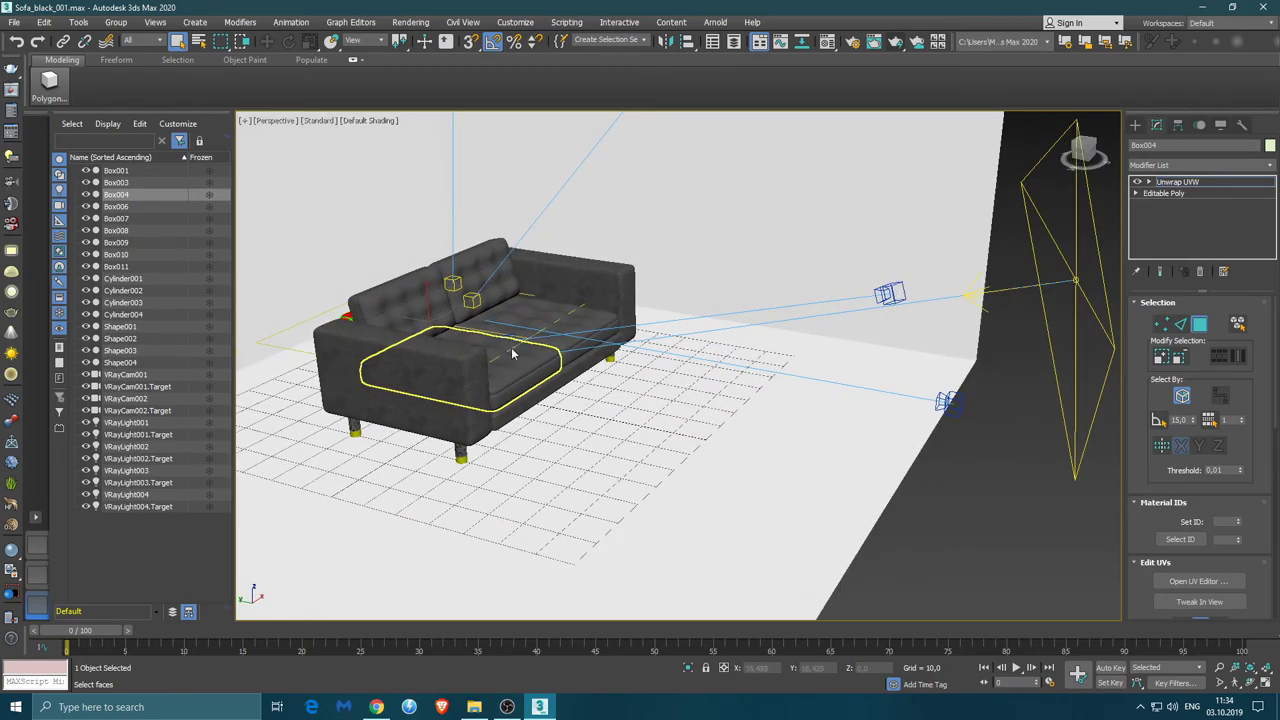
Move the VRayLight004 target up above the seat and over to the sofa's right edge
{"action": "left_click", "coordinate": [145, 508]}
{"action": "key", "text": "w"}
{"action": "left_click_drag", "start_coordinate": [490, 340], "coordinate": [481, 250]}
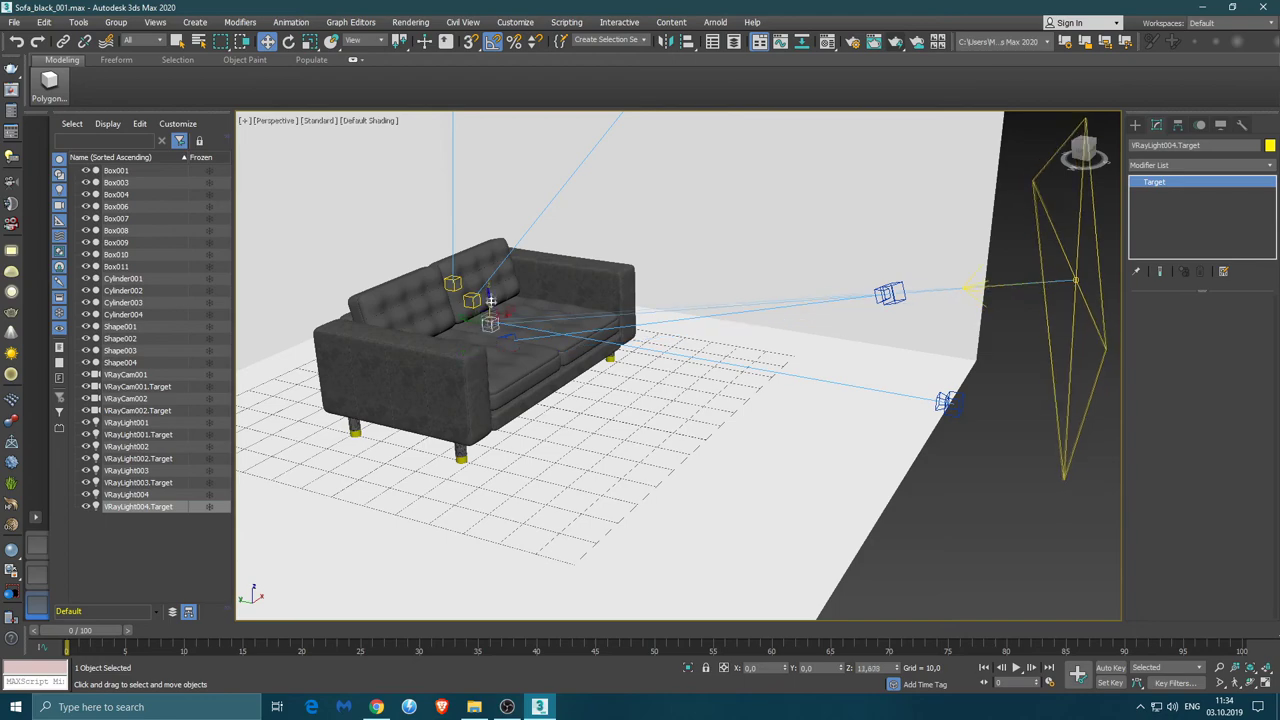
{"action": "left_click_drag", "start_coordinate": [481, 250], "coordinate": [648, 298]}
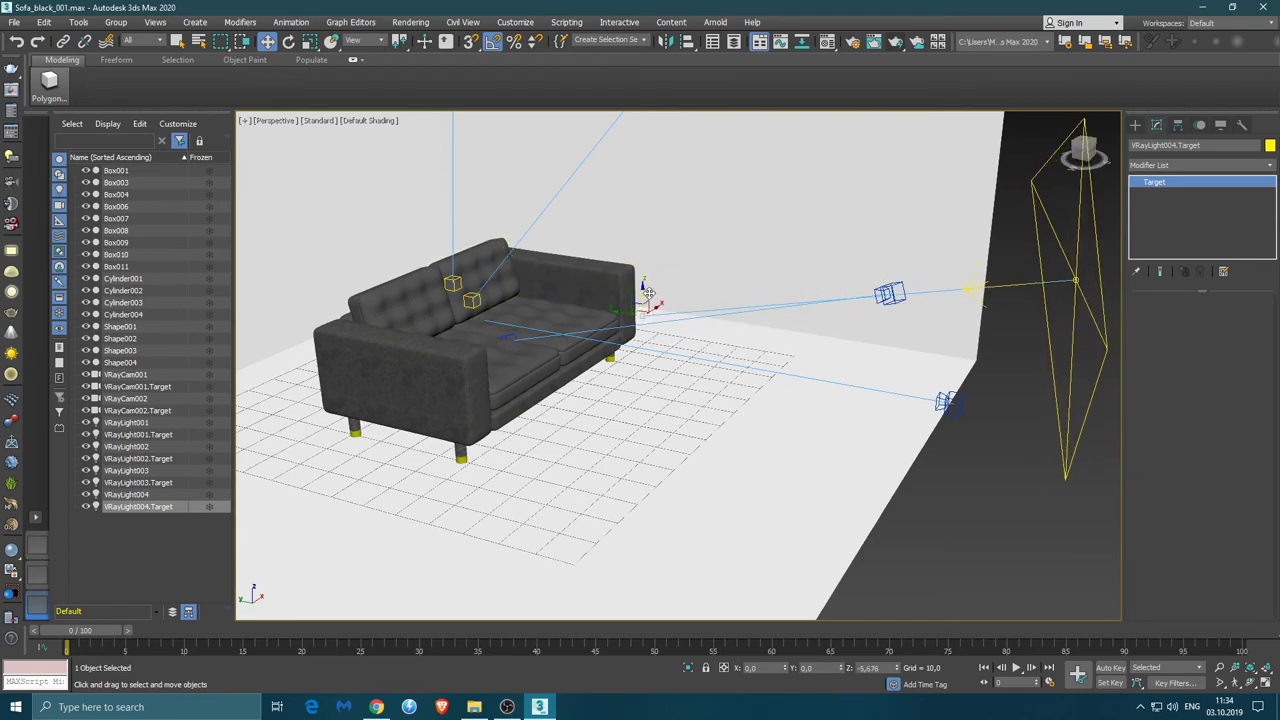
{"action": "middle_click_drag", "start_coordinate": [648, 298], "coordinate": [660, 320], "text": "alt"}
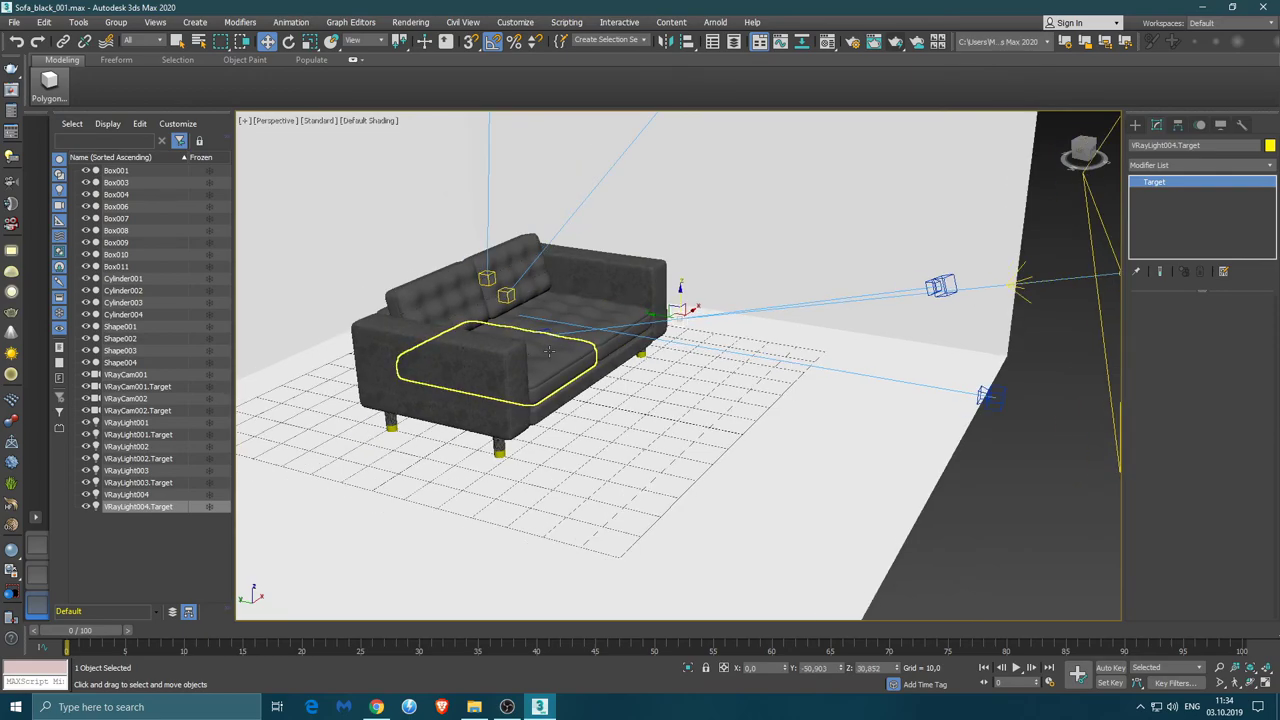
{"action": "scroll", "coordinate": [660, 320], "scroll_direction": "down", "scroll_amount": 5}
Nudge the VRayLight001 target slightly left, then switch the viewport to VRayCam001
{"action": "left_click", "coordinate": [506, 239]}
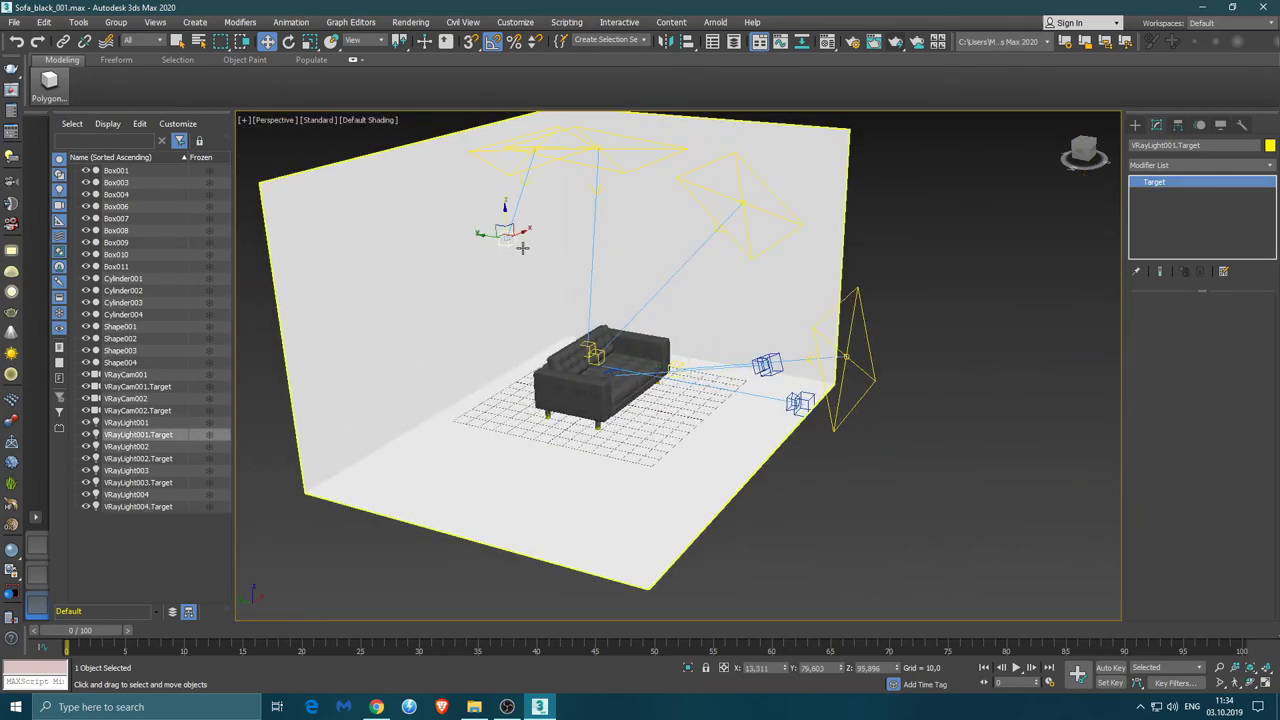
{"action": "left_click_drag", "start_coordinate": [497, 239], "coordinate": [486, 234]}
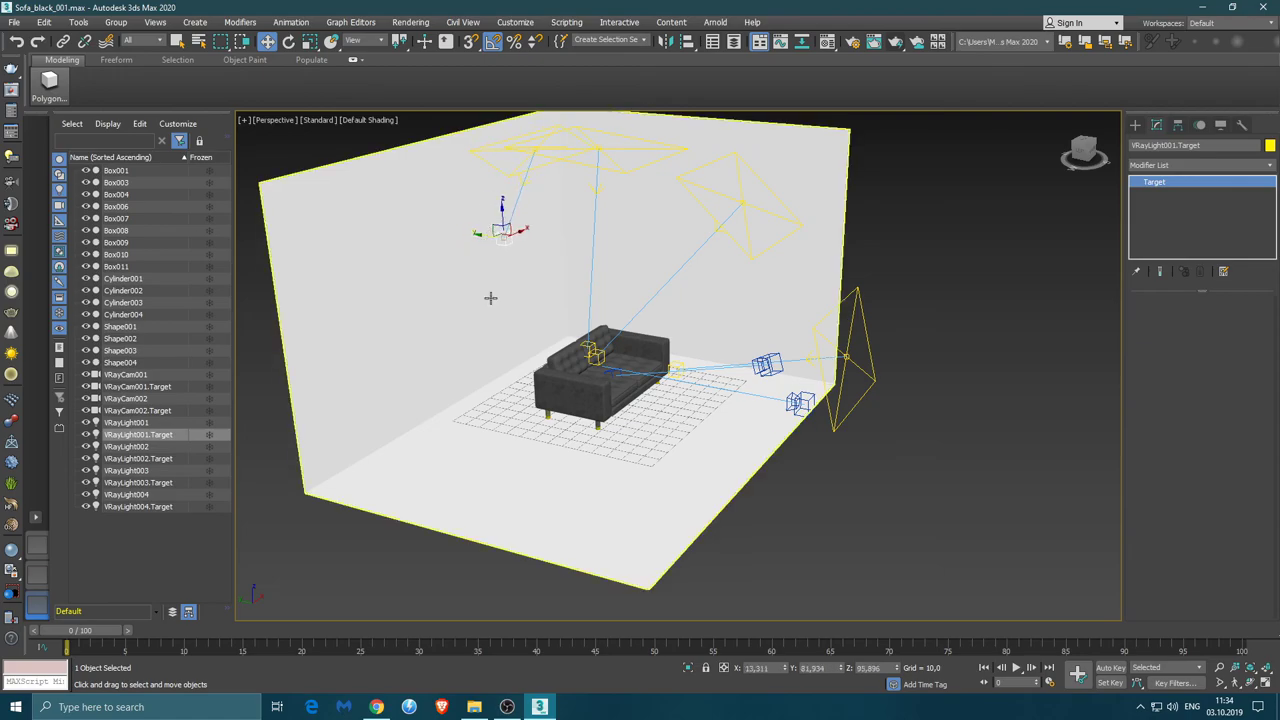
{"action": "middle_click_drag", "start_coordinate": [457, 377], "coordinate": [557, 377], "text": "alt"}
{"action": "scroll", "coordinate": [557, 377], "scroll_direction": "up", "scroll_amount": 3}
{"action": "scroll", "coordinate": [557, 377], "scroll_direction": "up", "scroll_amount": 2}
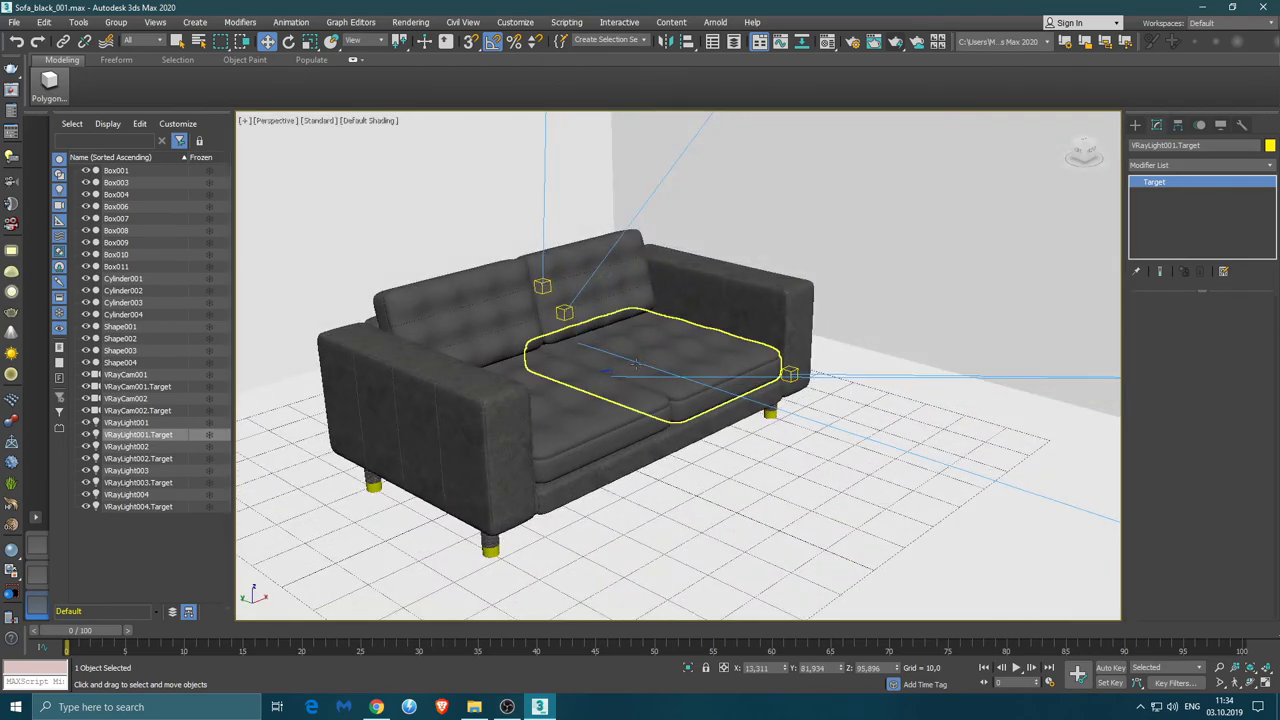
{"action": "scroll", "coordinate": [557, 377], "scroll_direction": "up", "scroll_amount": 2}
{"action": "left_click", "coordinate": [33, 575]}
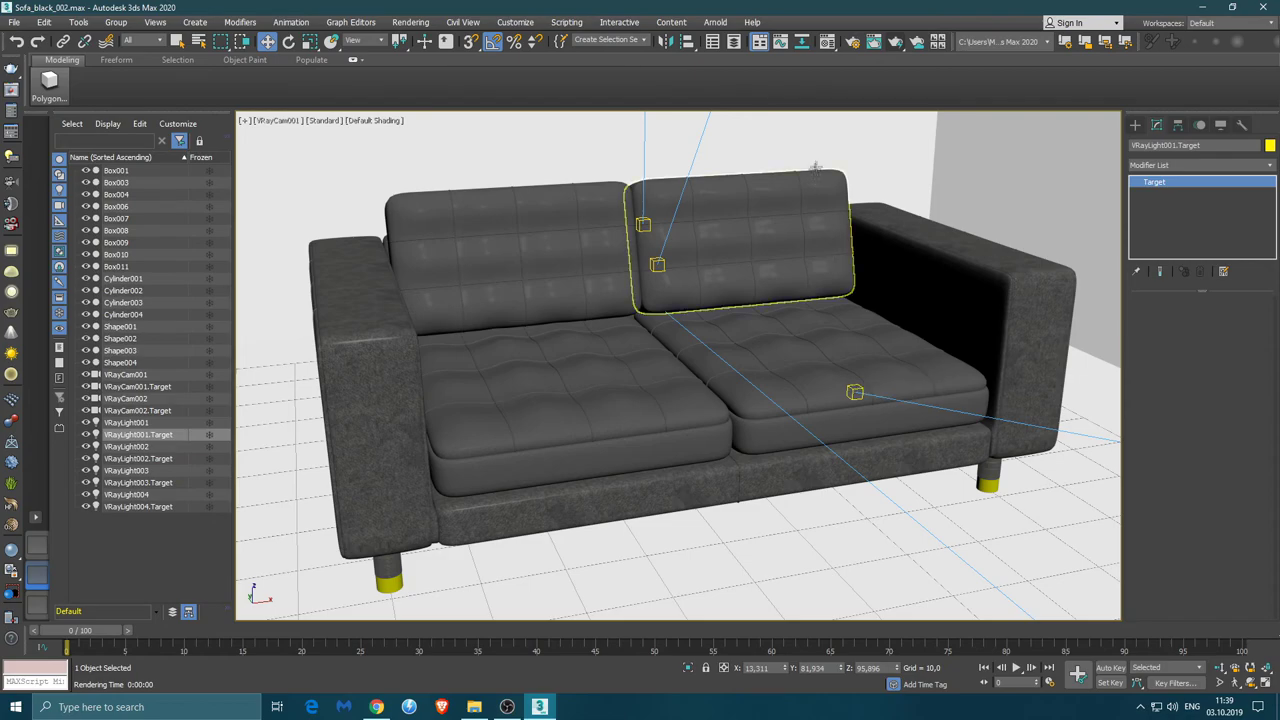
Convert the yellow 02 - Default leg material to a VRayMtl with pure black diffuse
{"action": "left_click", "coordinate": [827, 45]}
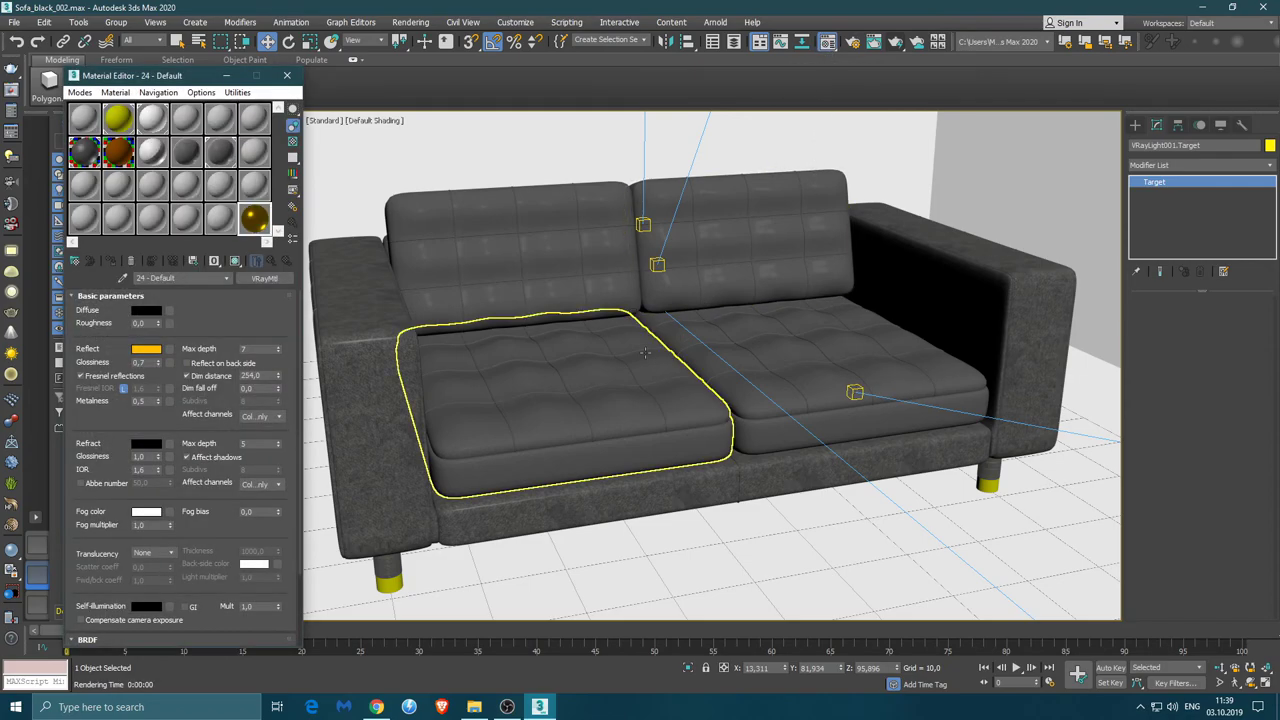
{"action": "left_click", "coordinate": [130, 124]}
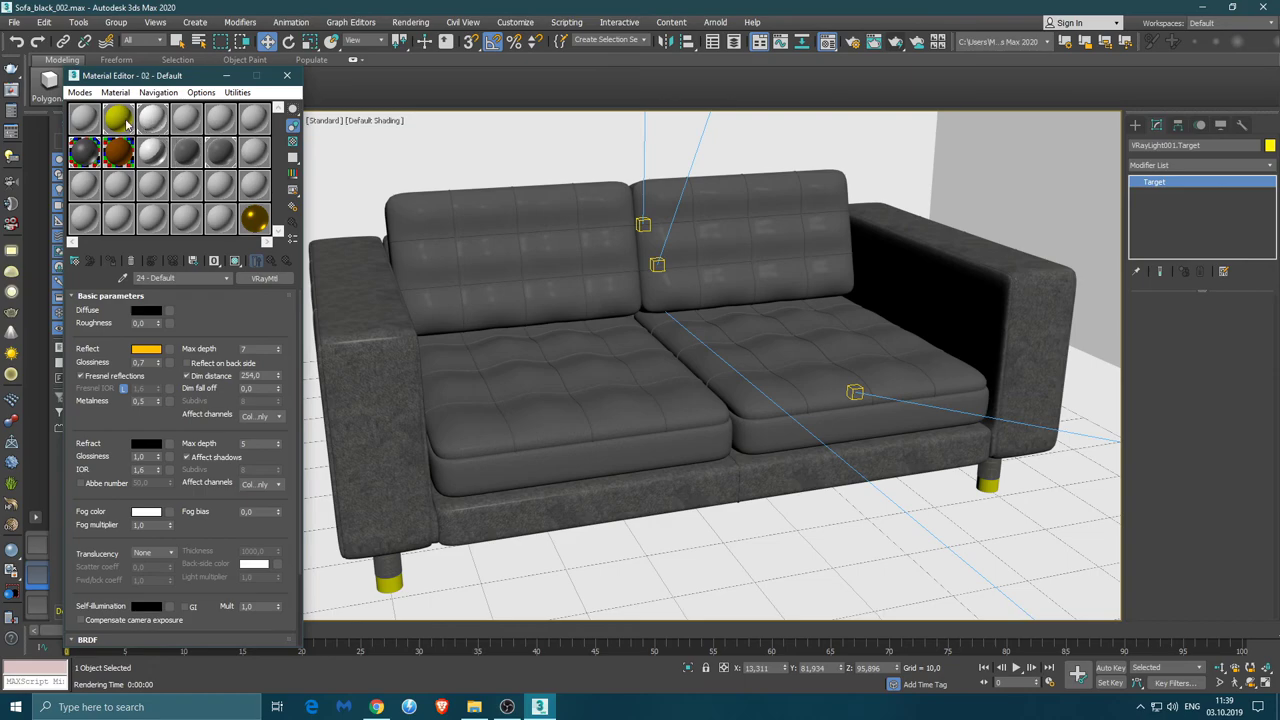
{"action": "left_click", "coordinate": [264, 278]}
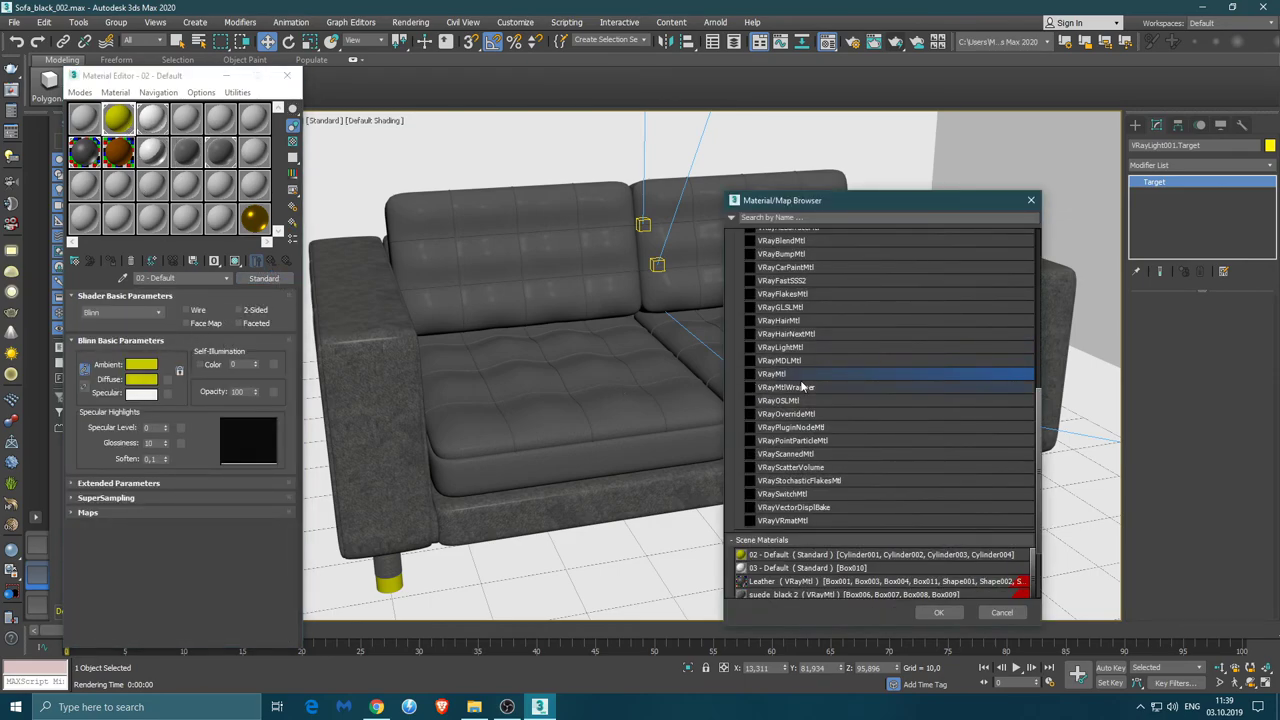
{"action": "left_click", "coordinate": [938, 612]}
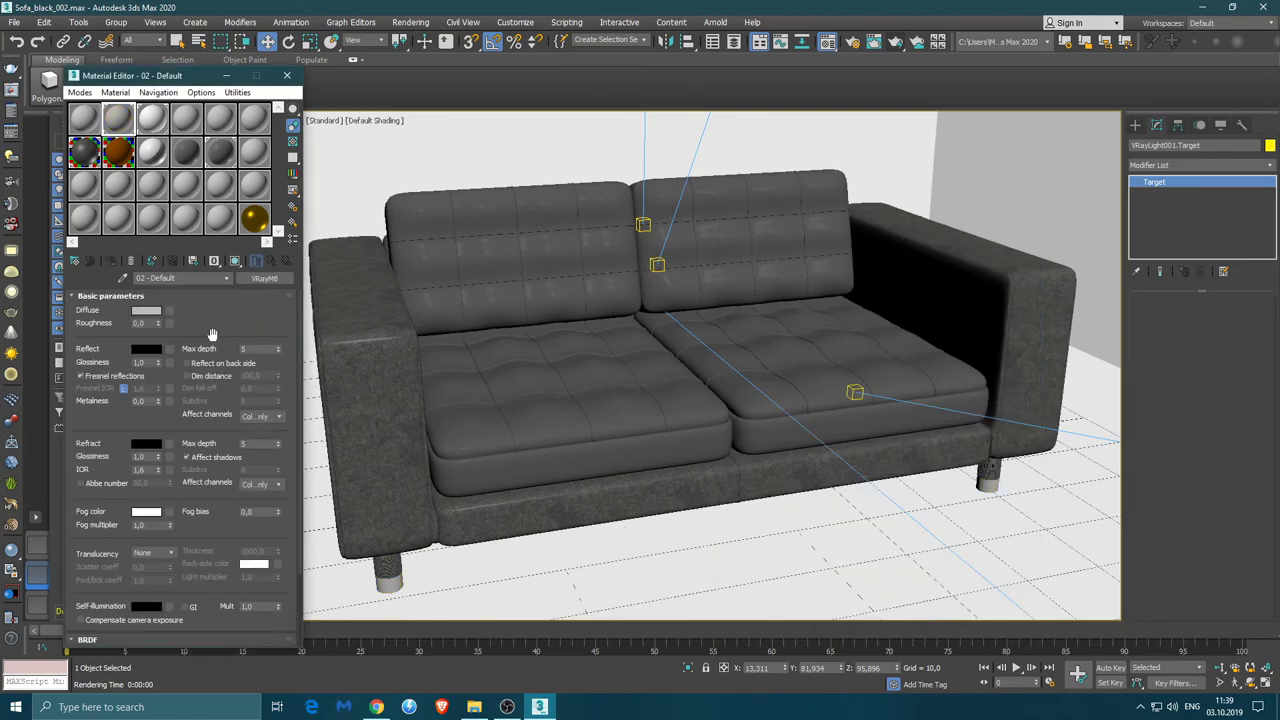
{"action": "left_click", "coordinate": [146, 311]}
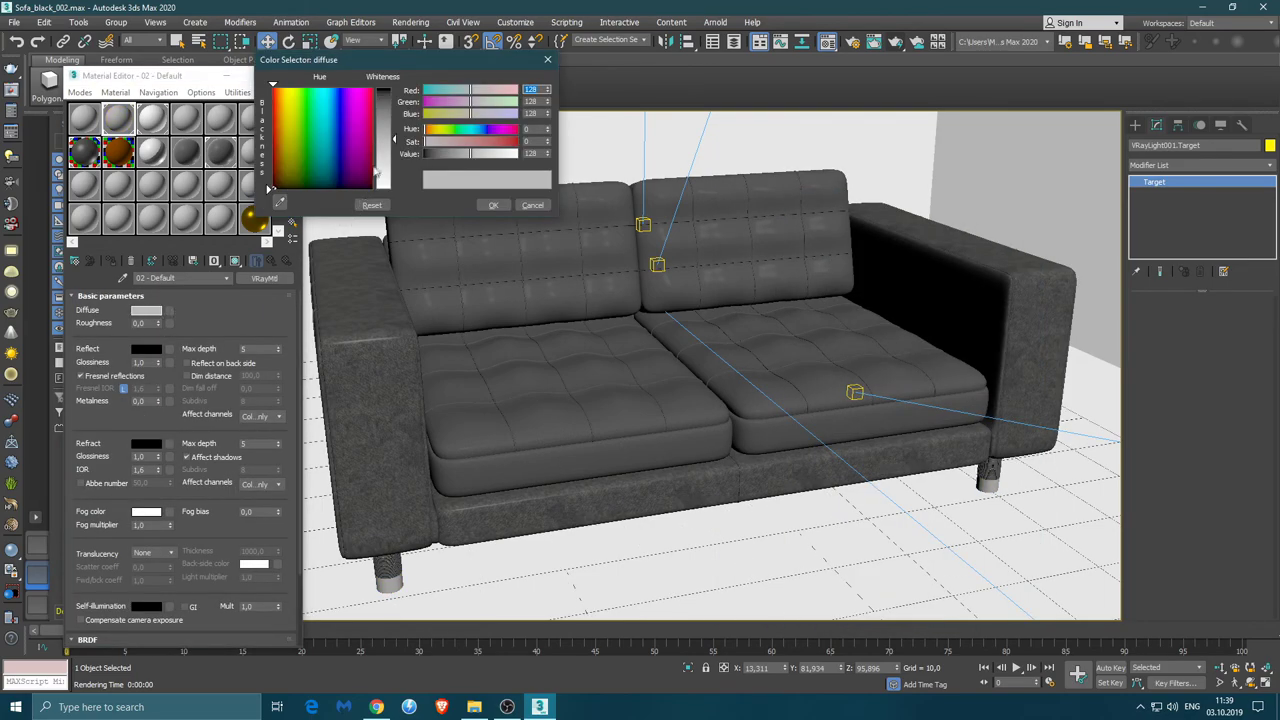
{"action": "left_click_drag", "start_coordinate": [396, 143], "coordinate": [395, 89]}
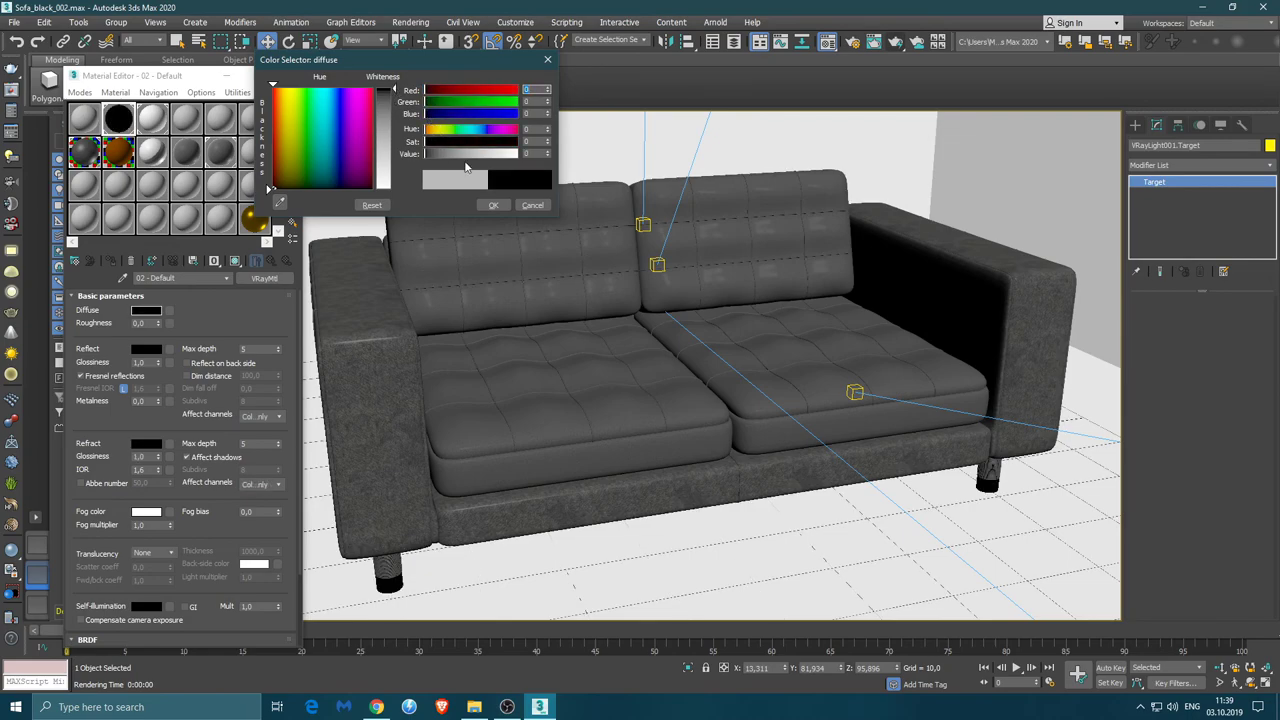
{"action": "left_click", "coordinate": [492, 205]}
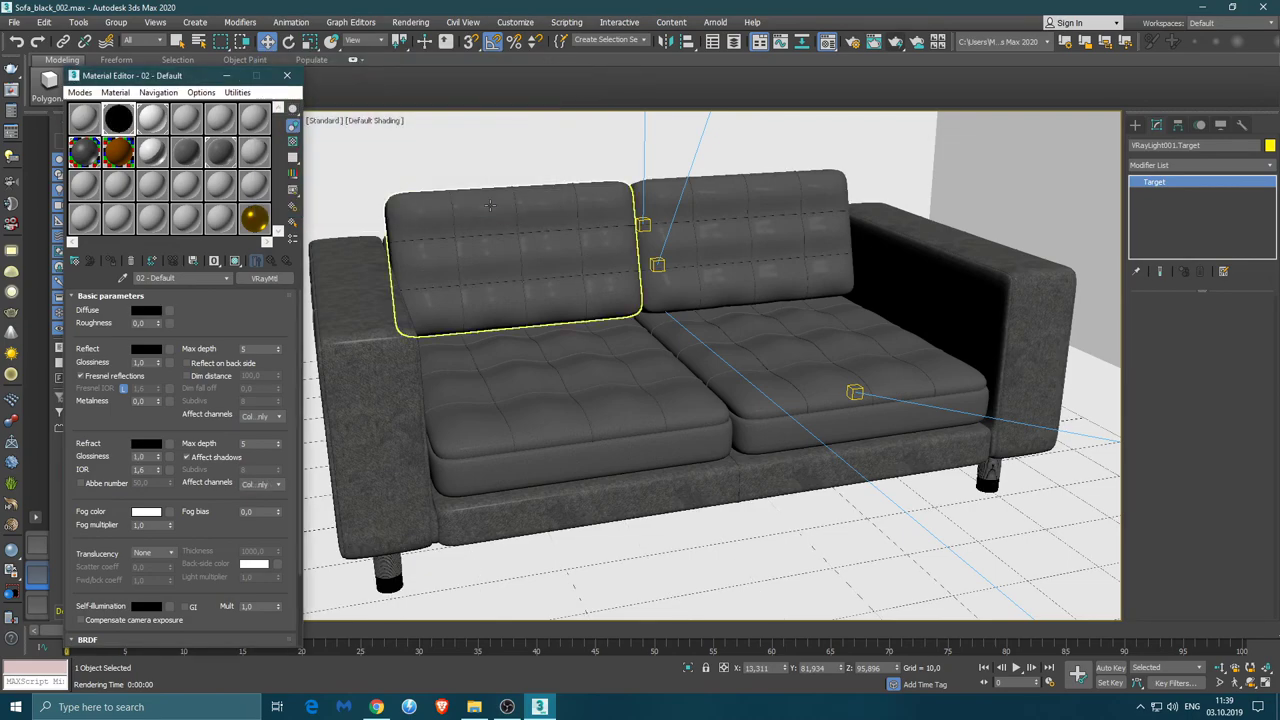
{"action": "left_click", "coordinate": [155, 351]}
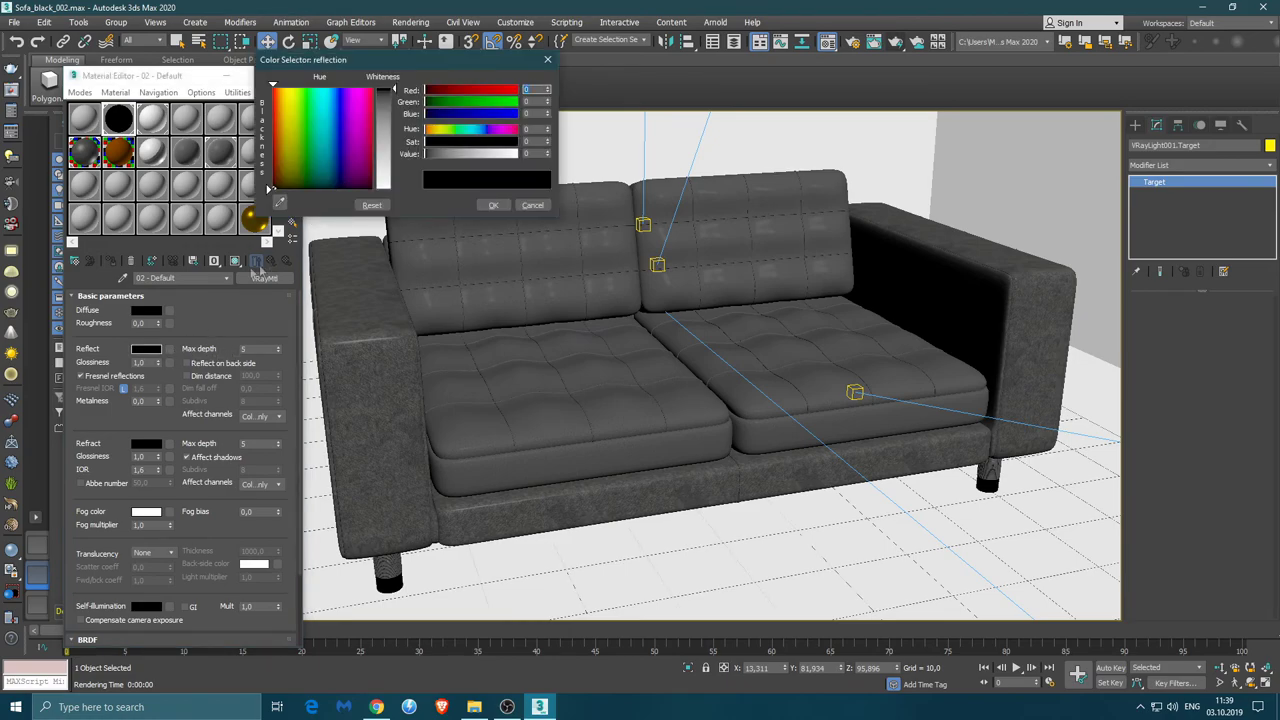
Set the leg material's Reflect colour to a bright orange, viewed in an enlarged preview
{"action": "double_click", "coordinate": [120, 121]}
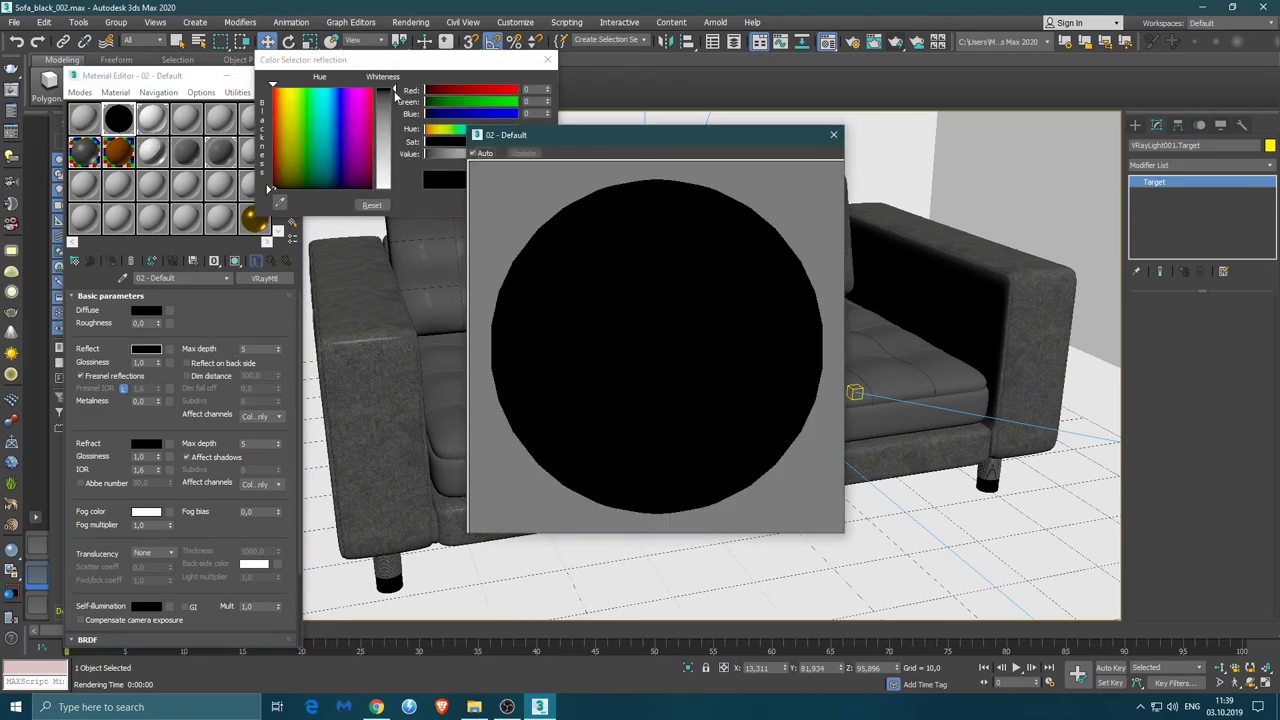
{"action": "left_click_drag", "start_coordinate": [296, 93], "coordinate": [281, 87]}
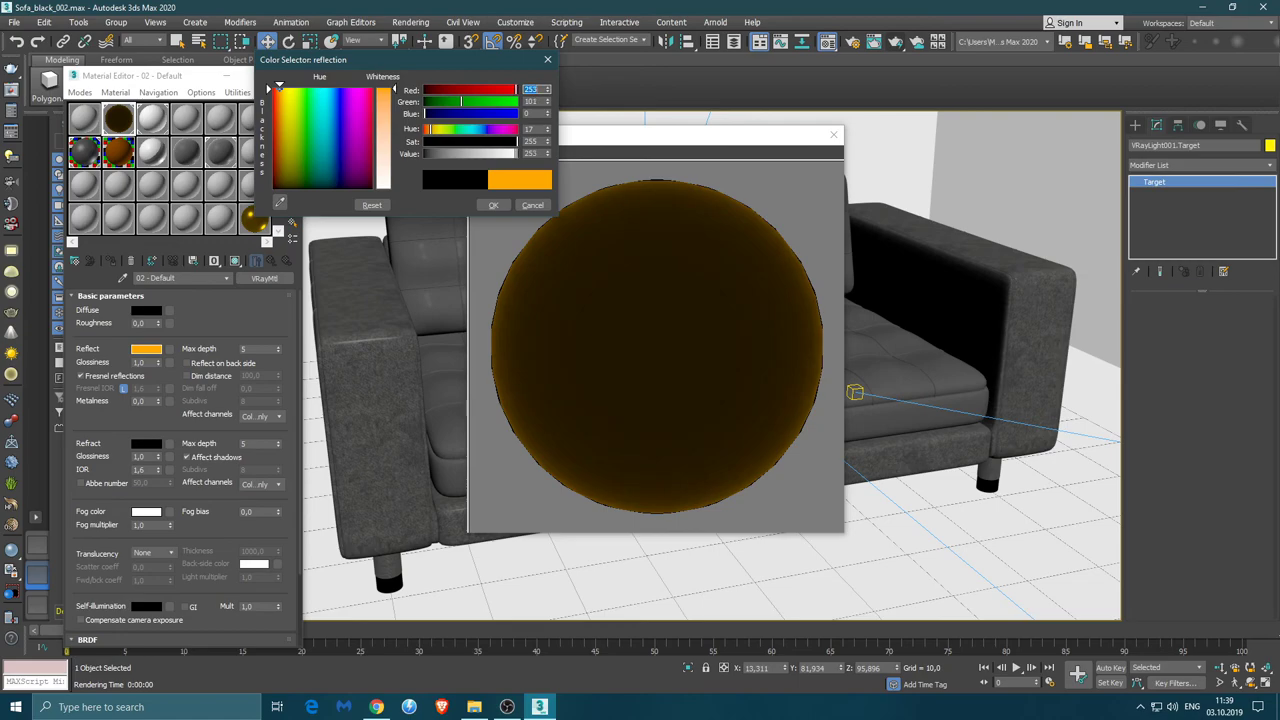
{"action": "left_click_drag", "start_coordinate": [268, 98], "coordinate": [268, 103]}
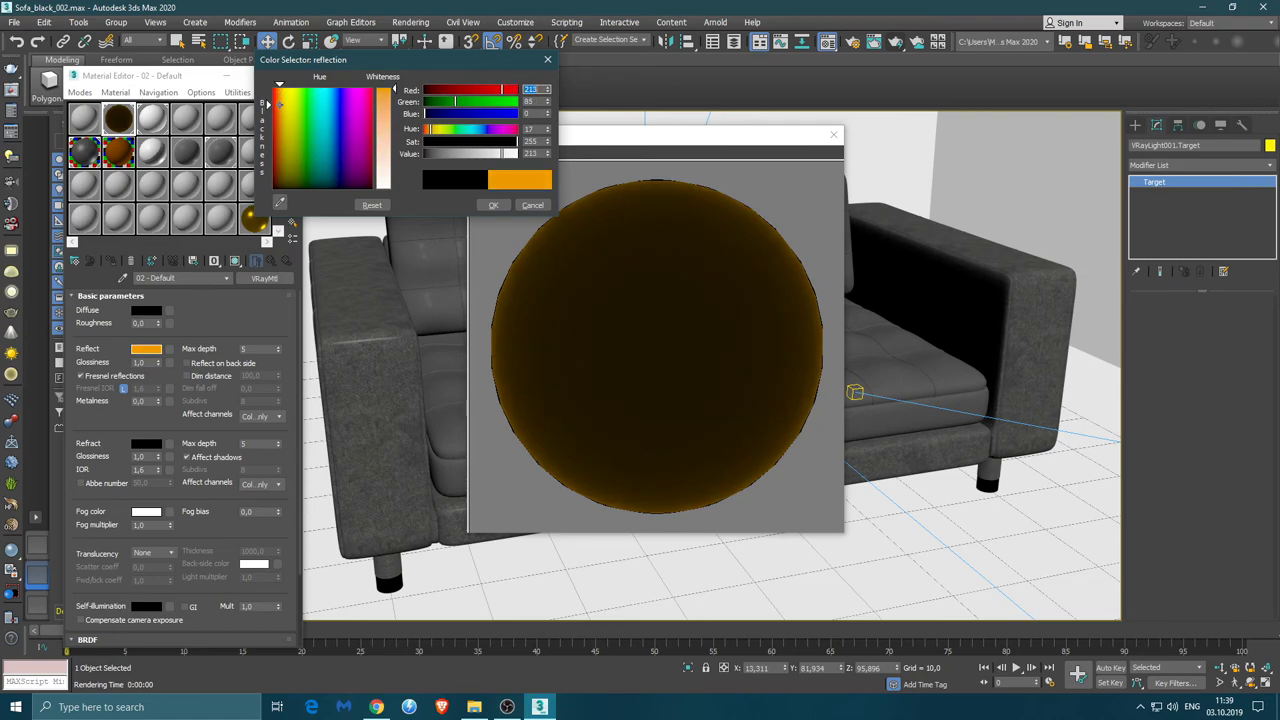
{"action": "left_click_drag", "start_coordinate": [501, 156], "coordinate": [517, 150]}
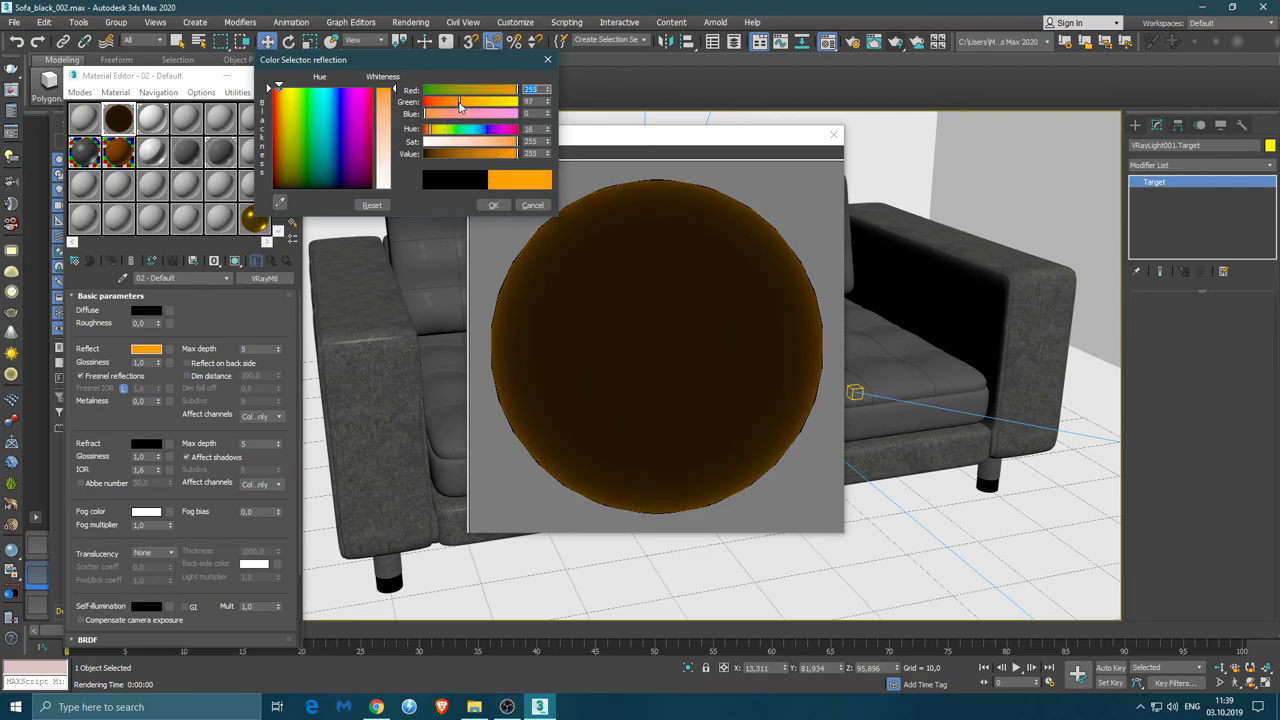
{"action": "left_click", "coordinate": [496, 205]}
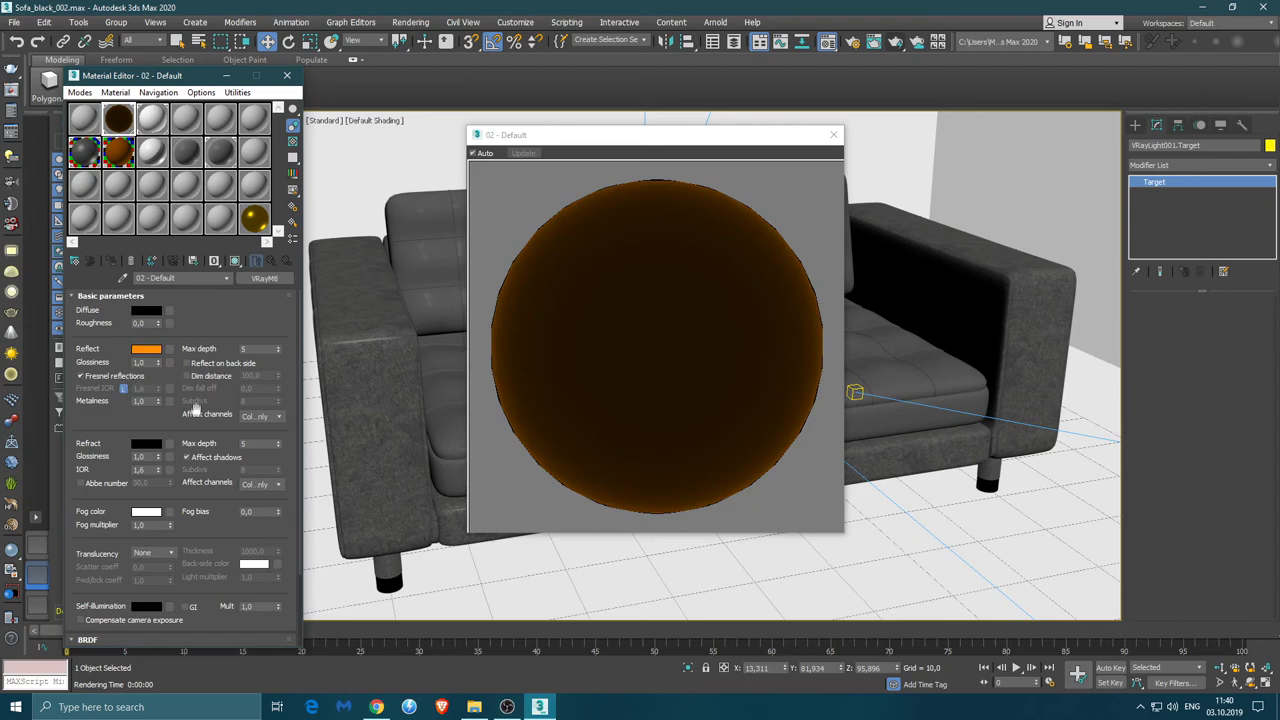
Set reflection Glossiness to 0.7 and Metalness to 0.5
{"action": "mouse_move", "coordinate": [158, 401]}
{"action": "mouse_move", "coordinate": [158, 362]}
{"action": "left_mouse_down"}
{"action": "mouse_move", "coordinate": [157, 400]}
{"action": "mouse_move", "coordinate": [160, 367]}
{"action": "left_mouse_up"}
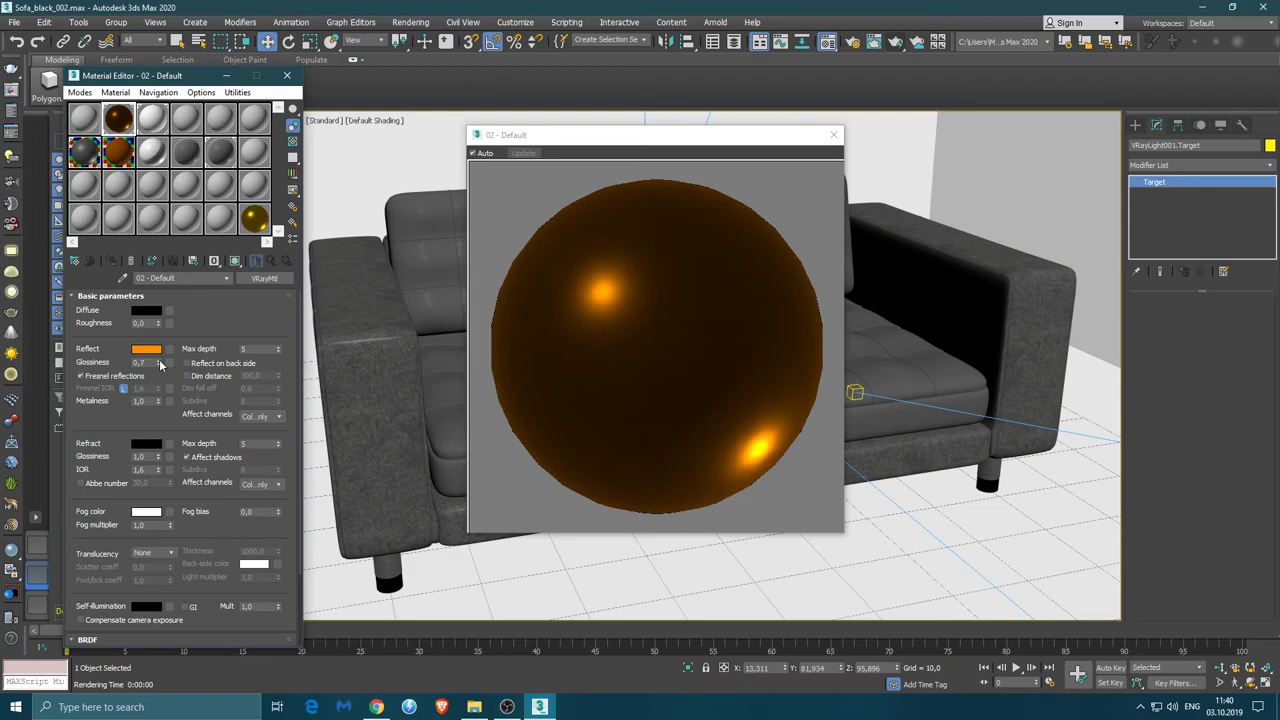
{"action": "left_click_drag", "start_coordinate": [160, 403], "coordinate": [156, 423]}
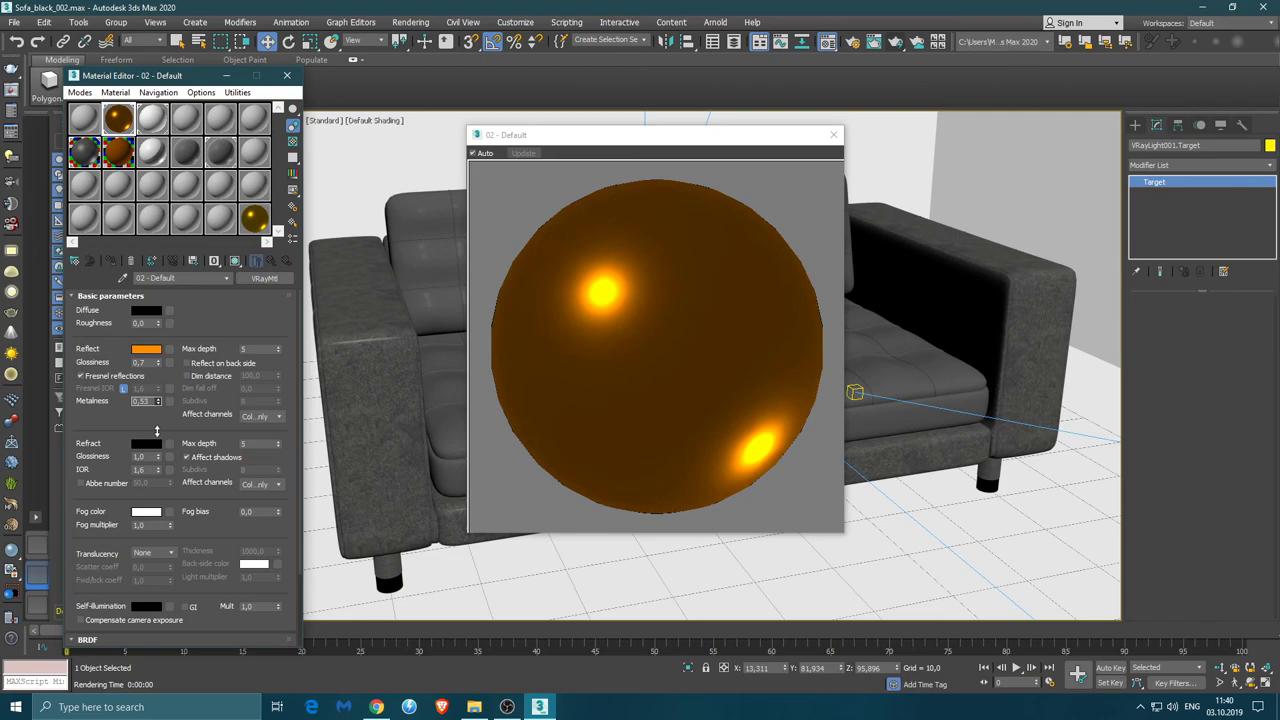
{"action": "left_click_drag", "start_coordinate": [156, 431], "coordinate": [159, 402]}
{"action": "type", "text": "0,5"}
{"action": "left_click", "coordinate": [155, 312]}
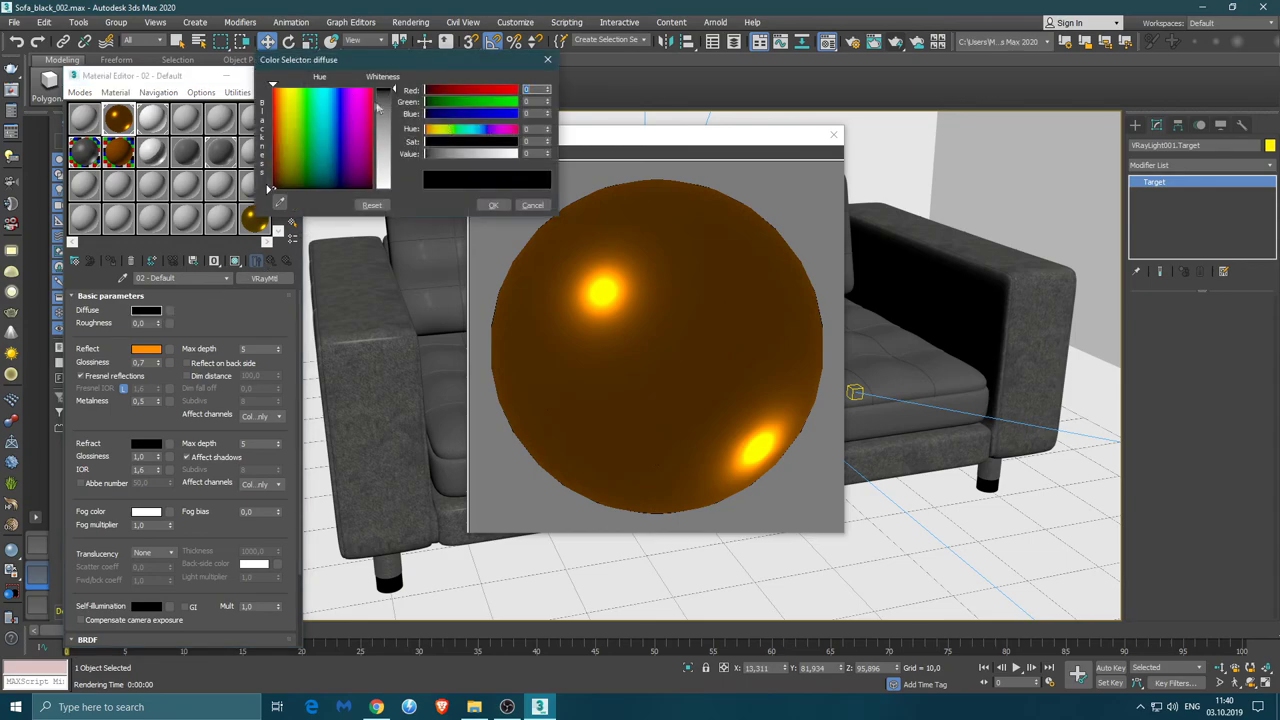
Change the leg diffuse colour to saturated orange (R255 G73 B0) and close the enlarged preview
{"action": "left_click", "coordinate": [283, 97]}
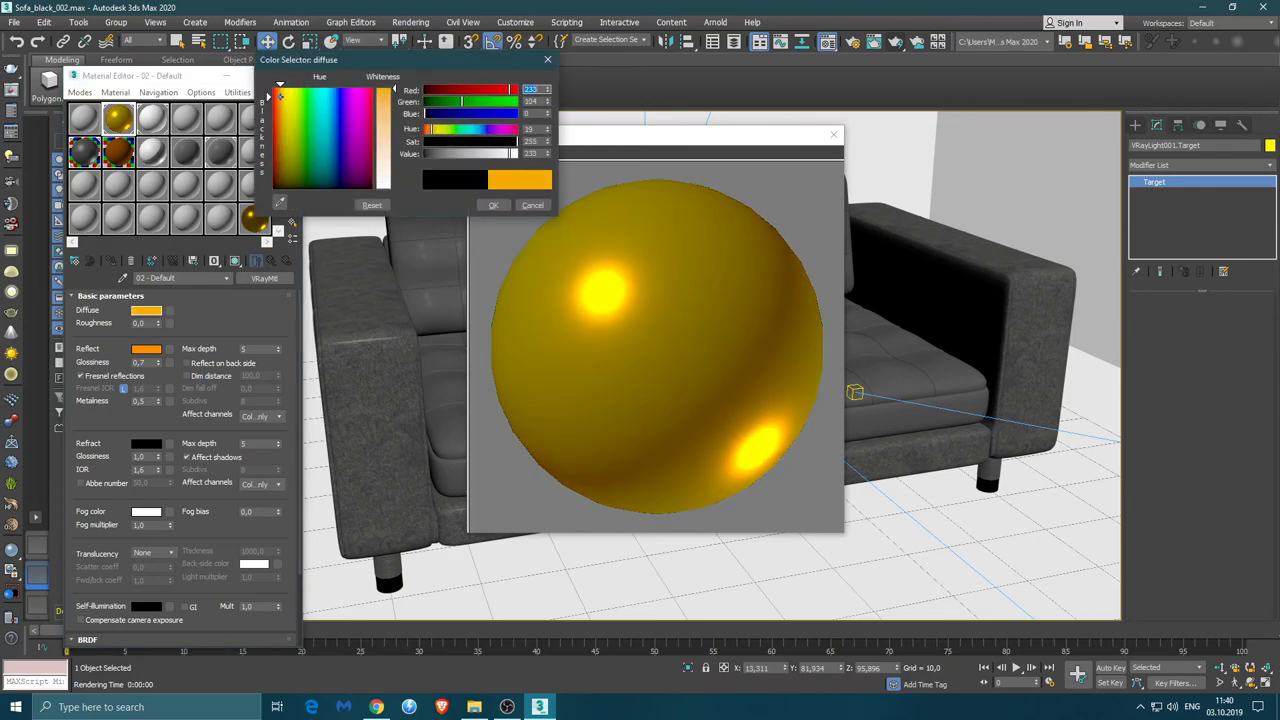
{"action": "left_click_drag", "start_coordinate": [281, 96], "coordinate": [278, 91]}
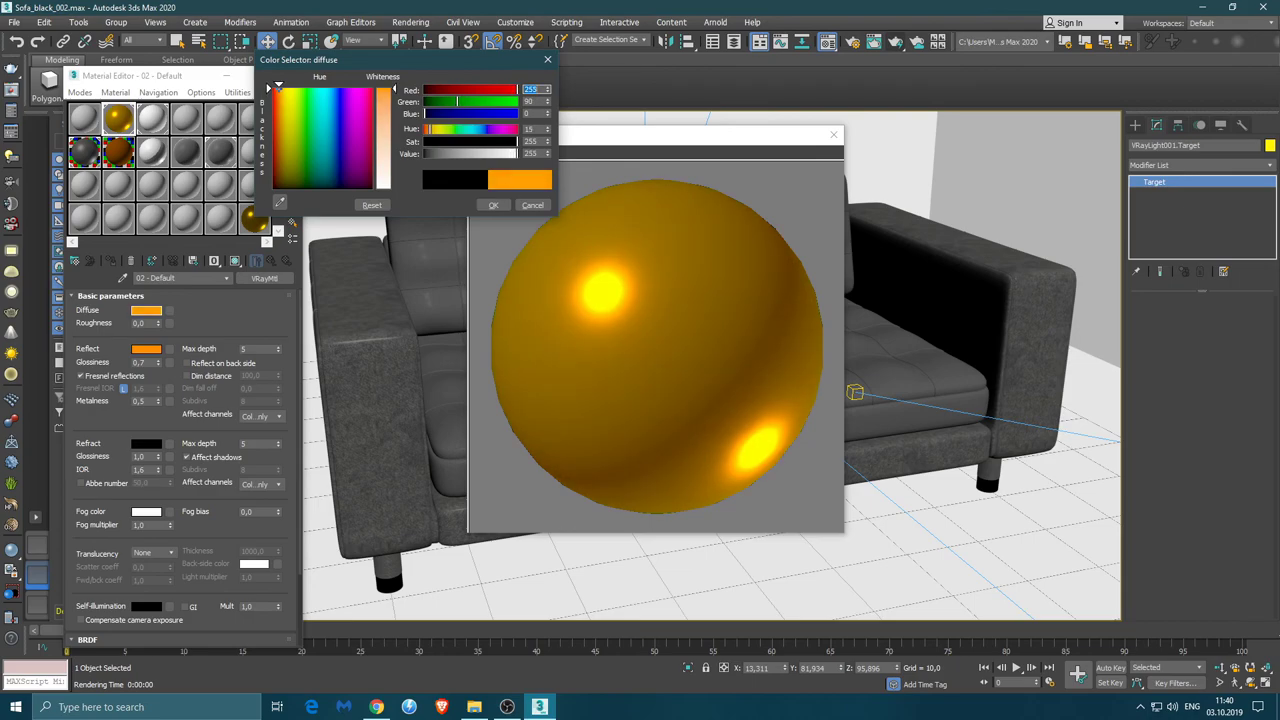
{"action": "left_click", "coordinate": [269, 88]}
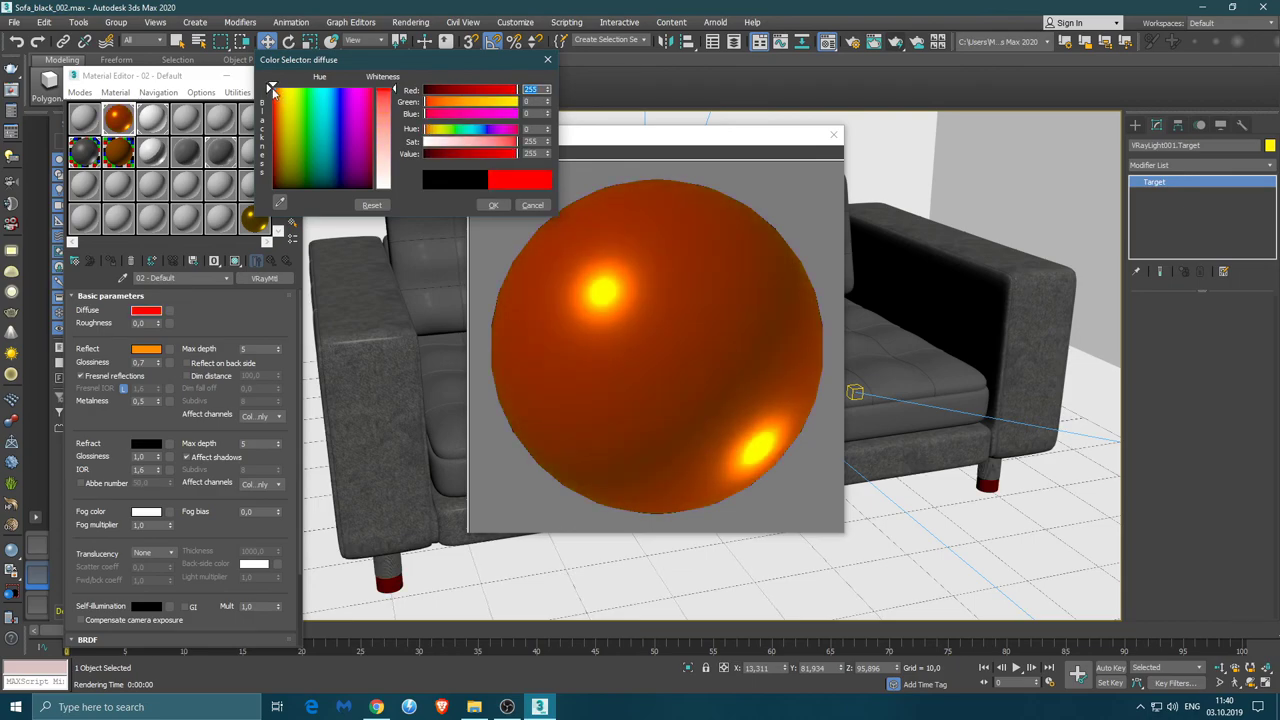
{"action": "left_click_drag", "start_coordinate": [470, 104], "coordinate": [437, 110]}
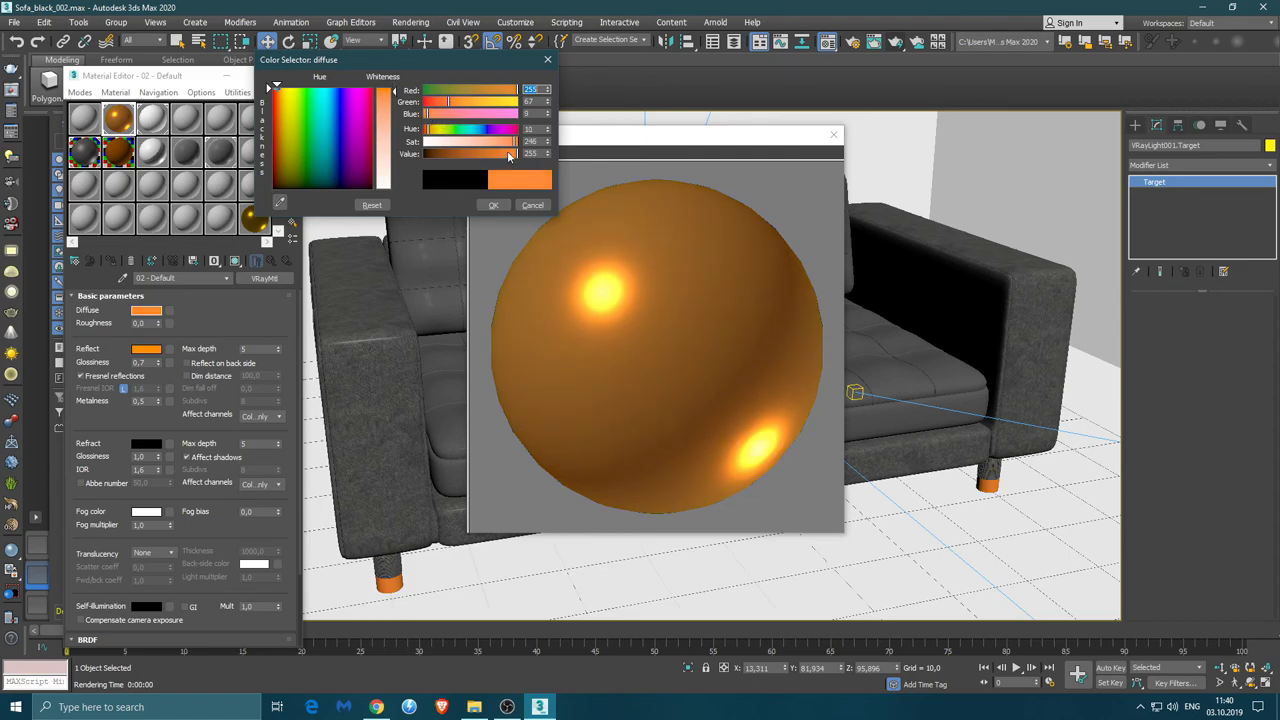
{"action": "left_click_drag", "start_coordinate": [515, 142], "coordinate": [522, 142]}
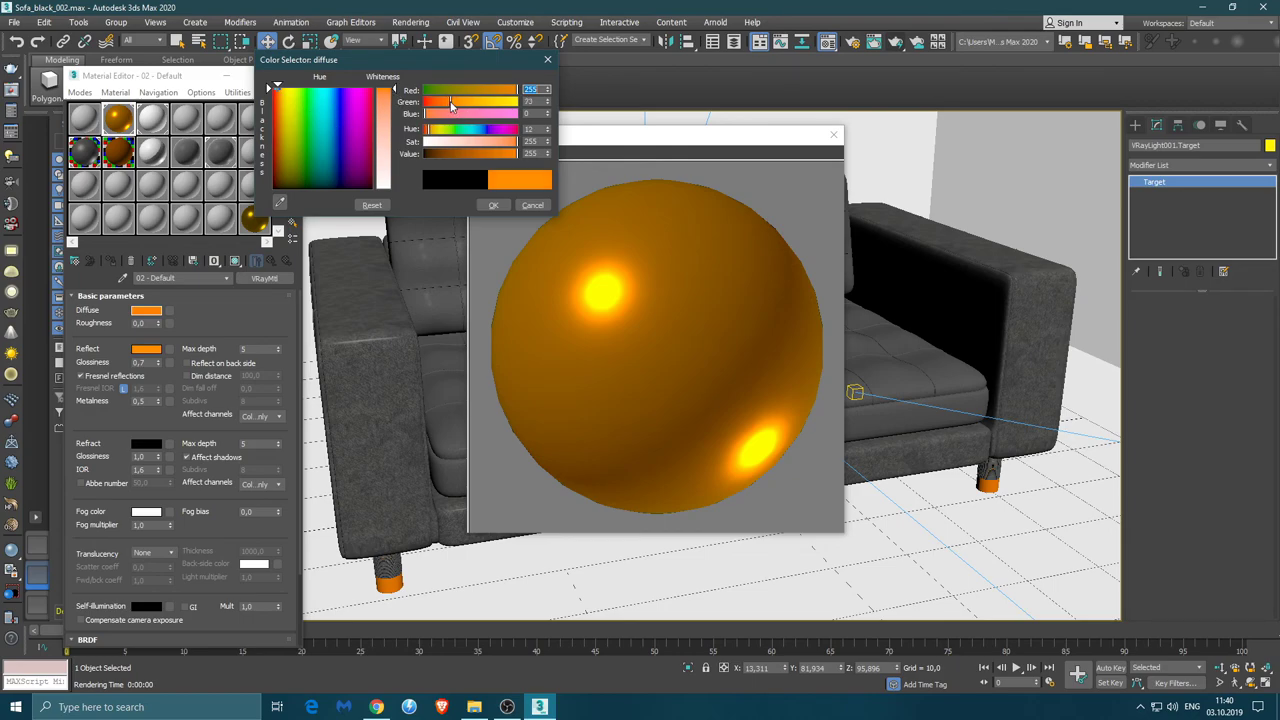
{"action": "left_click", "coordinate": [491, 204]}
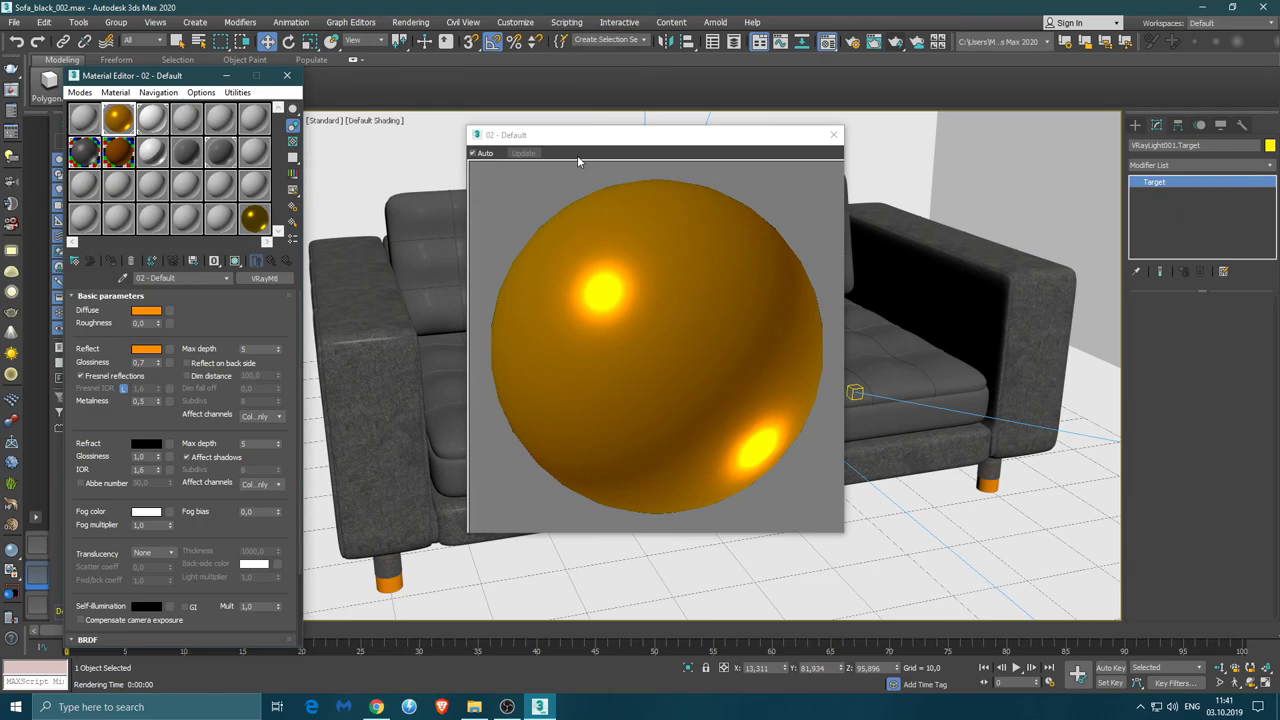
{"action": "left_click", "coordinate": [833, 134]}
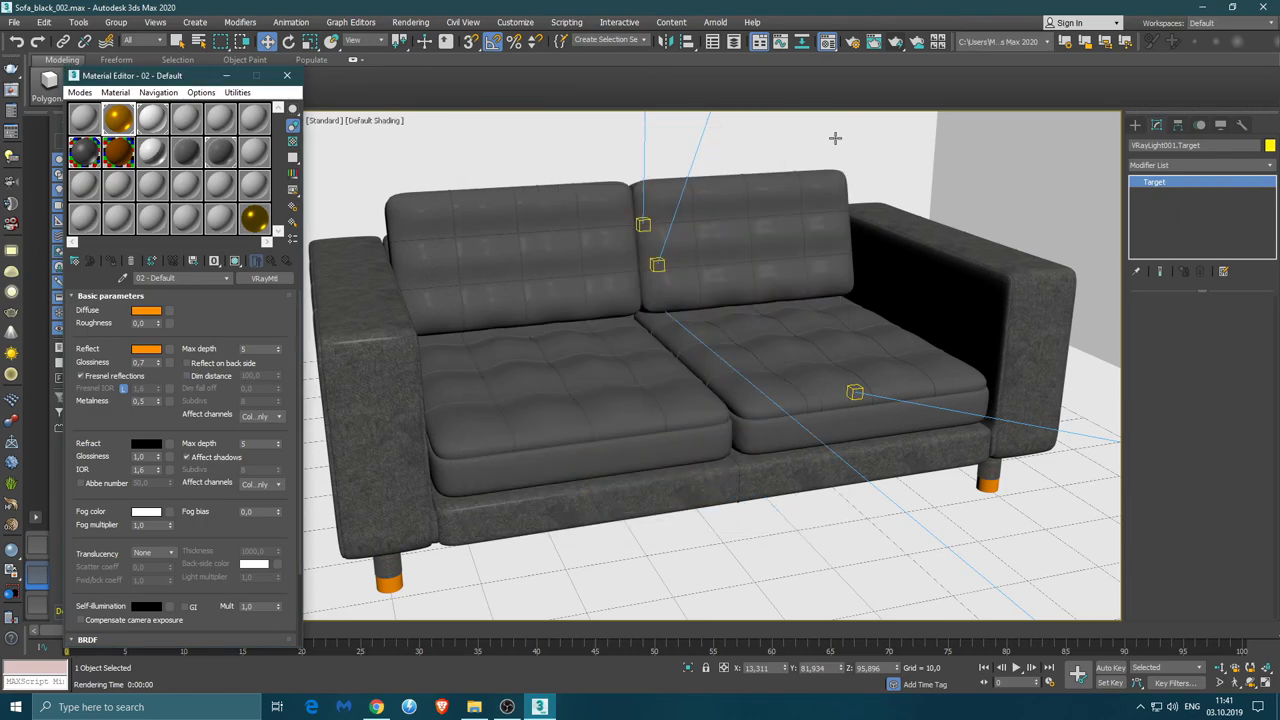
Run a production test render of the sofa, then reopen the Compact Material Editor on slot 04 - Default
{"action": "left_click", "coordinate": [289, 78]}
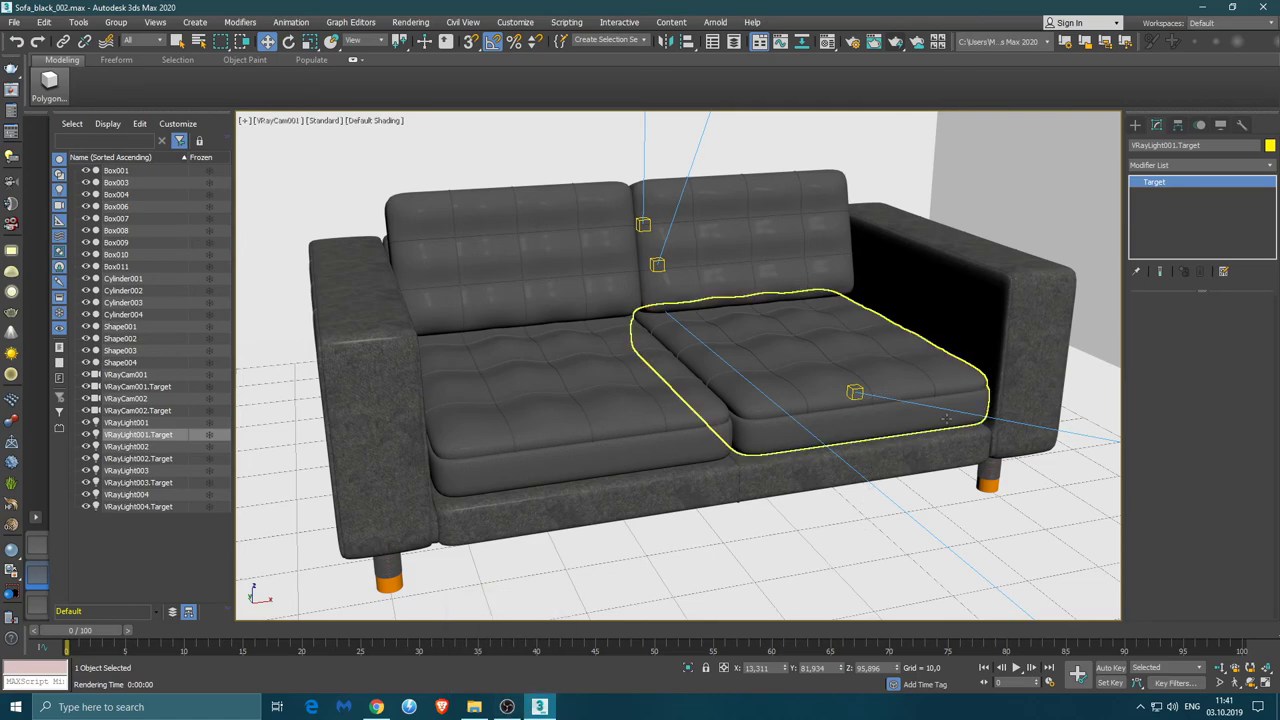
{"action": "left_click", "coordinate": [896, 43]}
{"action": "left_click", "coordinate": [827, 41]}
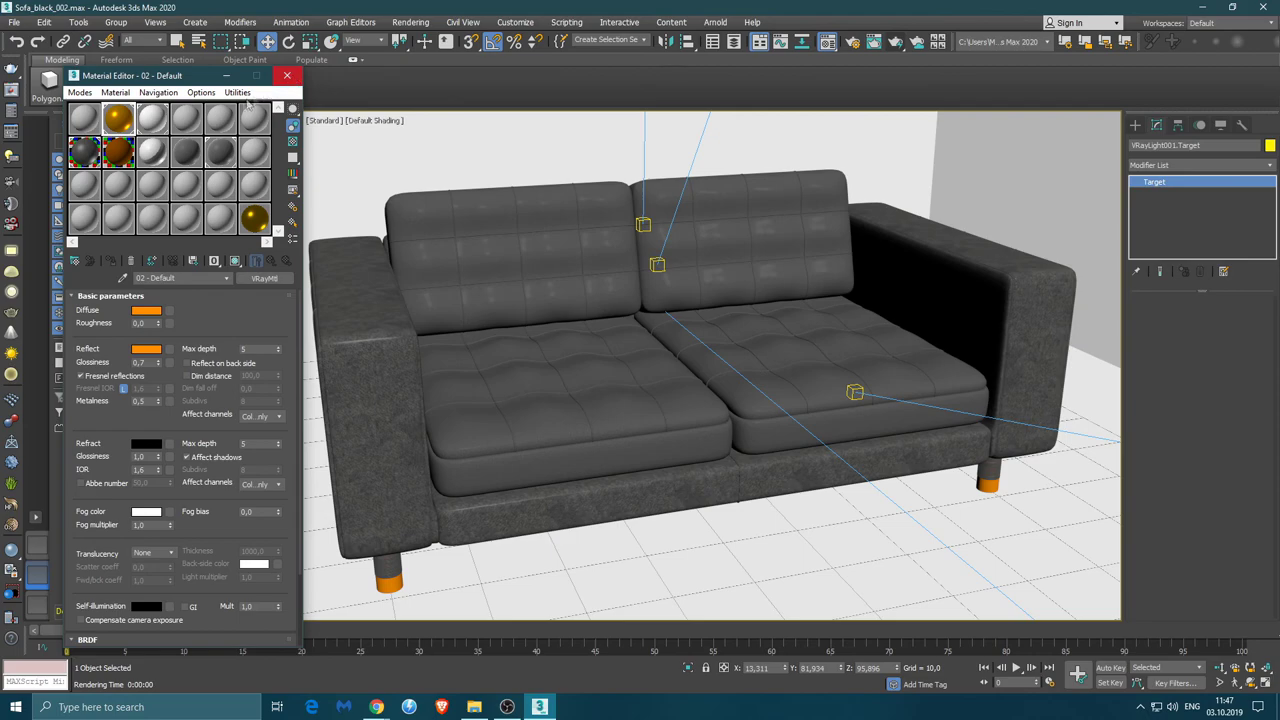
{"action": "left_click", "coordinate": [287, 75]}
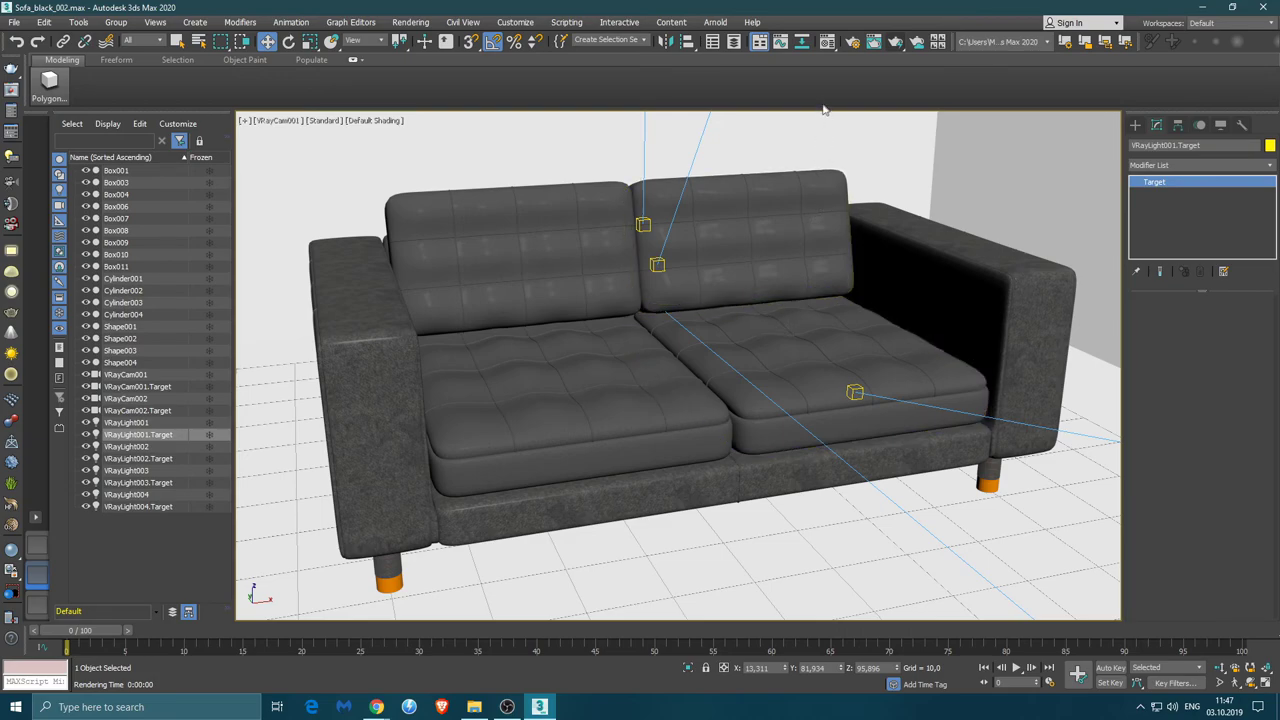
{"action": "left_click", "coordinate": [825, 44]}
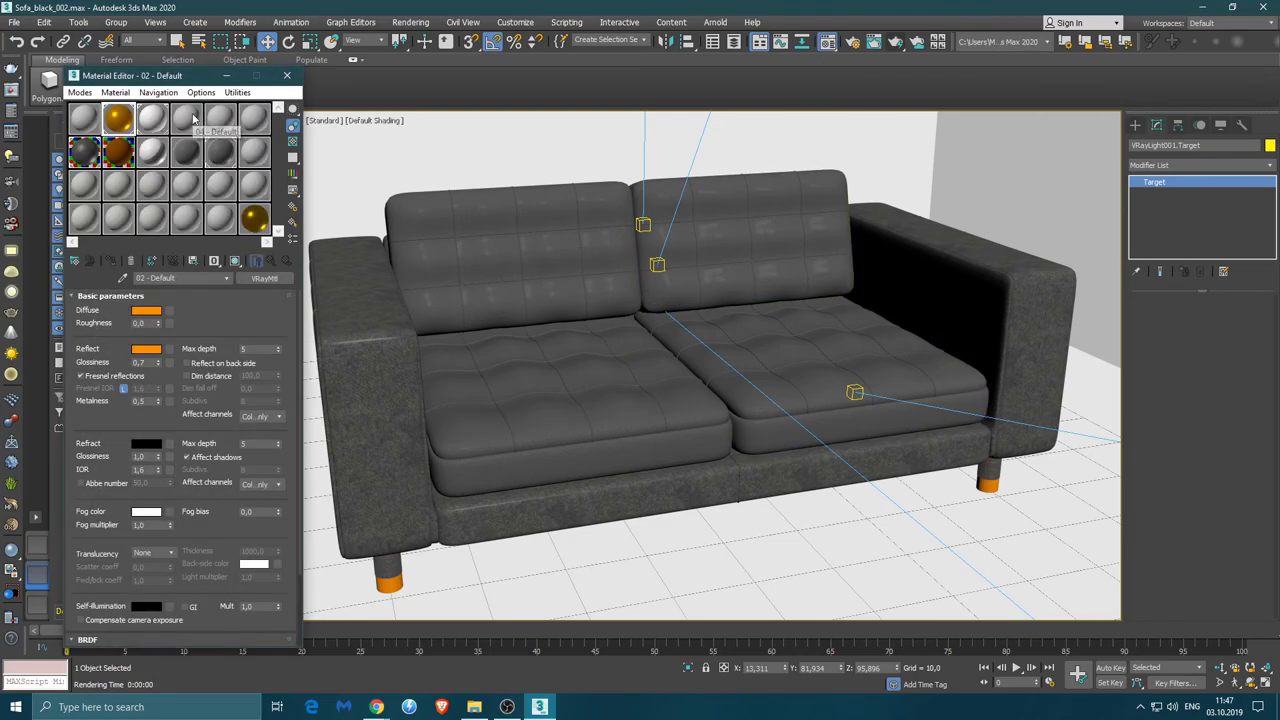
Import the Leather_noble_collection.mat library from 37_Sofa002\Leather mats-04
{"action": "left_click", "coordinate": [265, 280]}
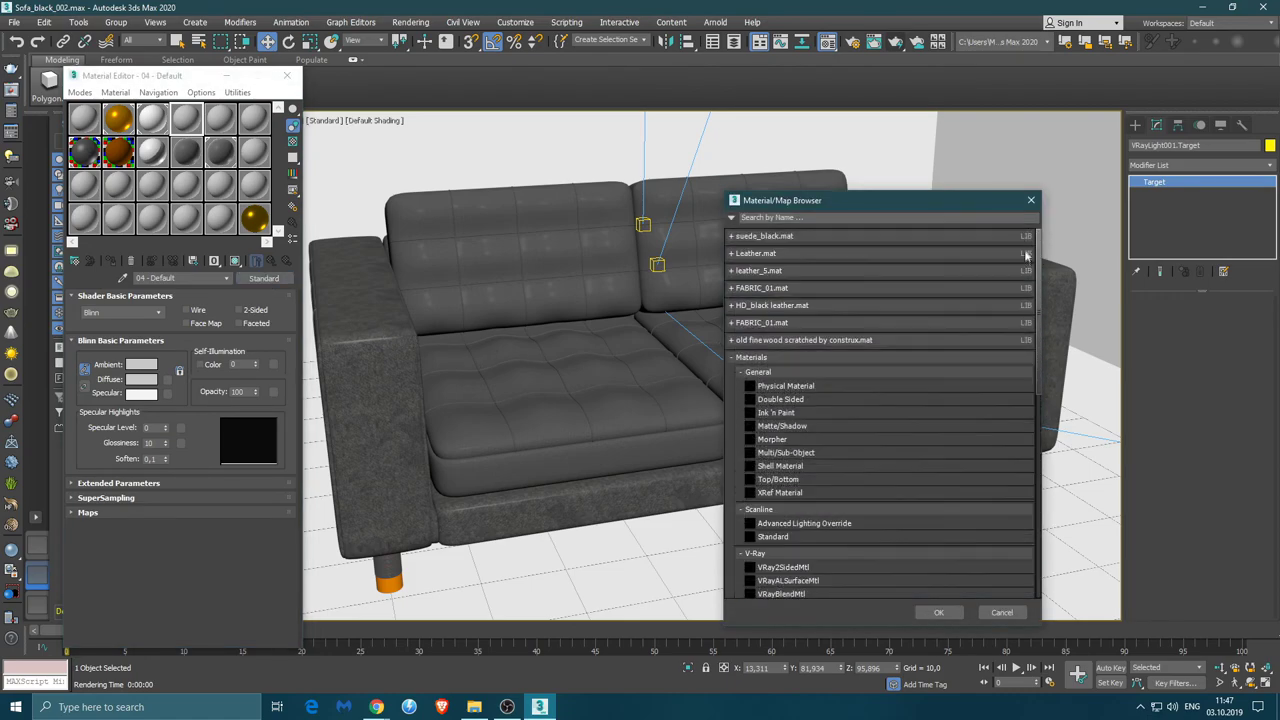
{"action": "left_click", "coordinate": [731, 217]}
{"action": "left_click", "coordinate": [768, 245]}
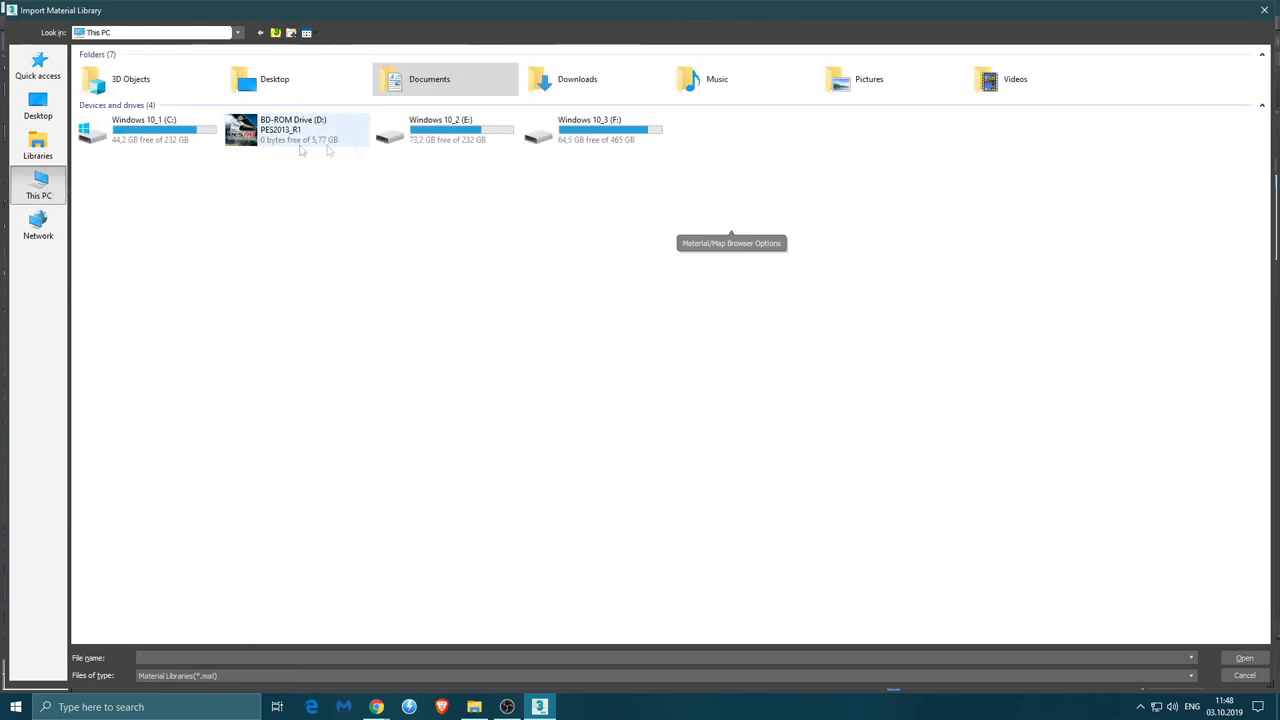
{"action": "double_click", "coordinate": [590, 130]}
{"action": "double_click", "coordinate": [147, 70]}
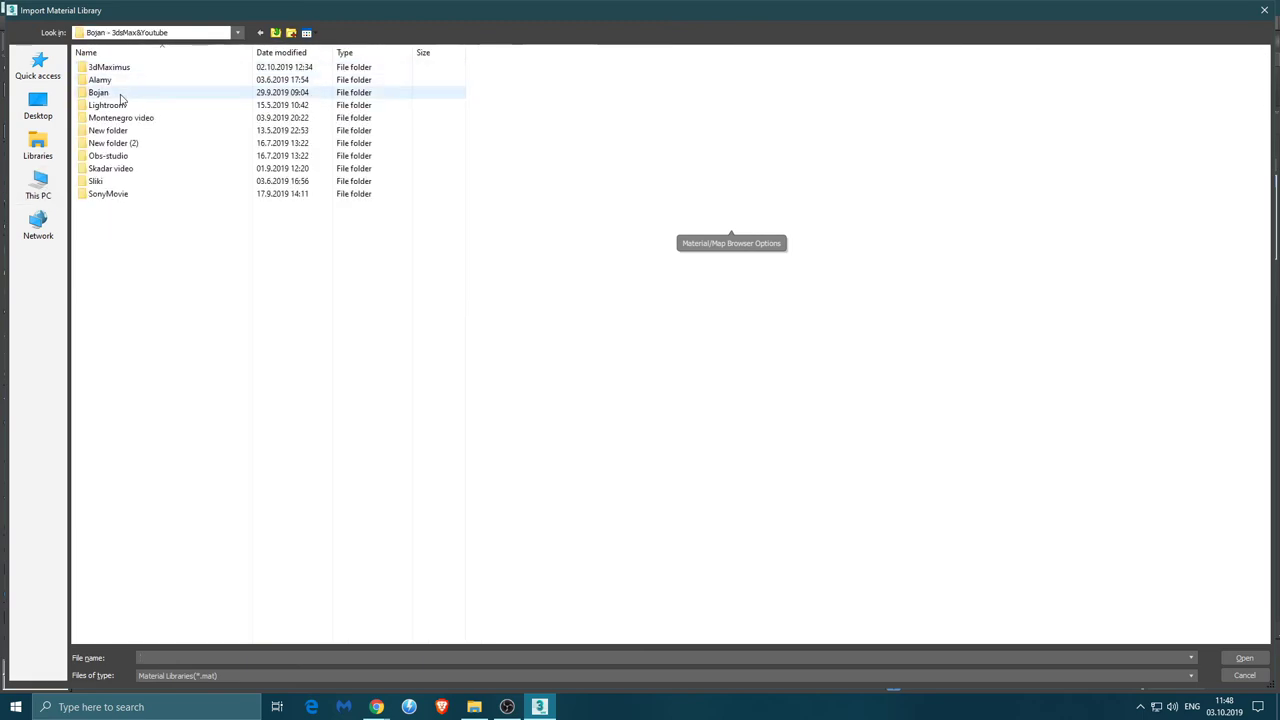
{"action": "double_click", "coordinate": [120, 92]}
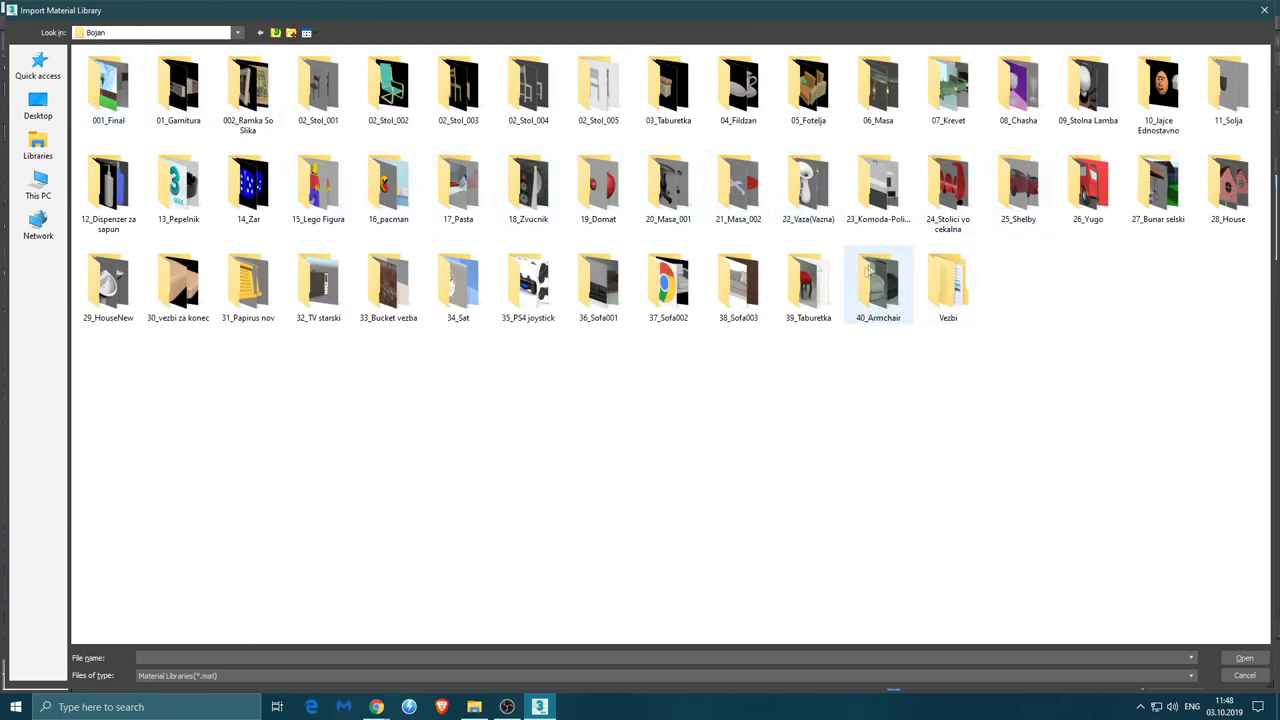
{"action": "double_click", "coordinate": [670, 290]}
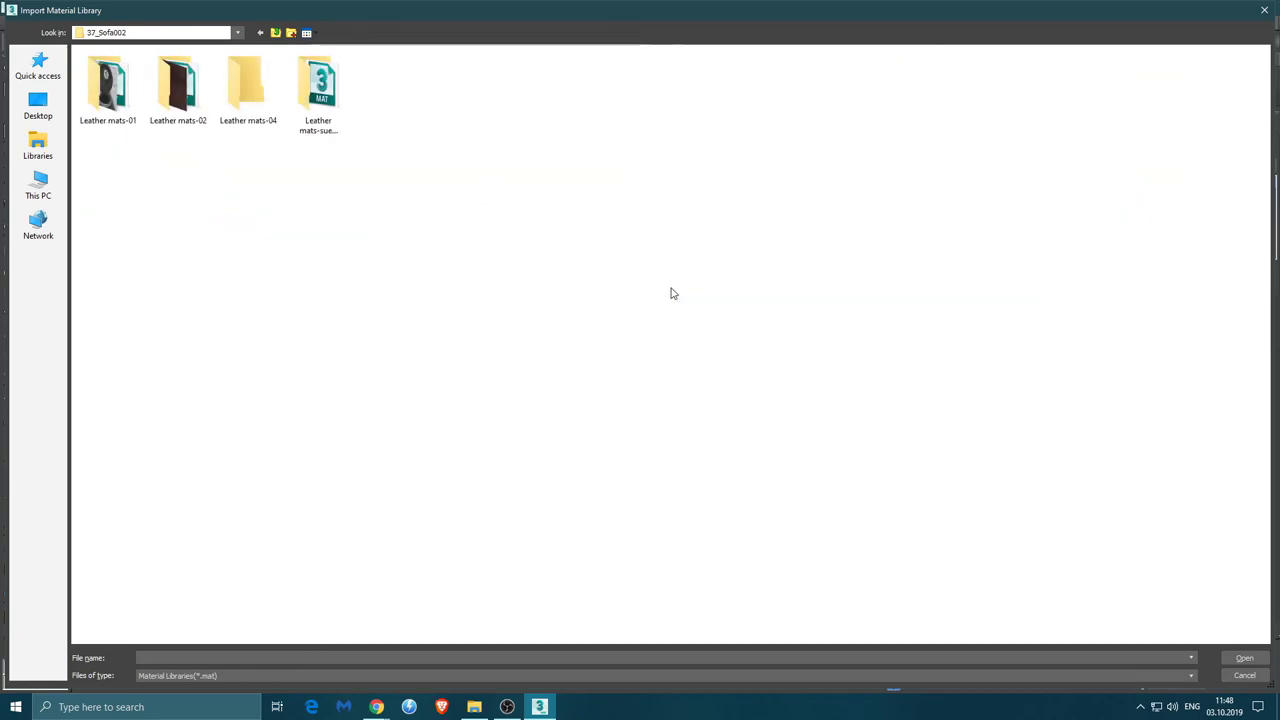
{"action": "double_click", "coordinate": [250, 105]}
{"action": "left_click", "coordinate": [132, 67]}
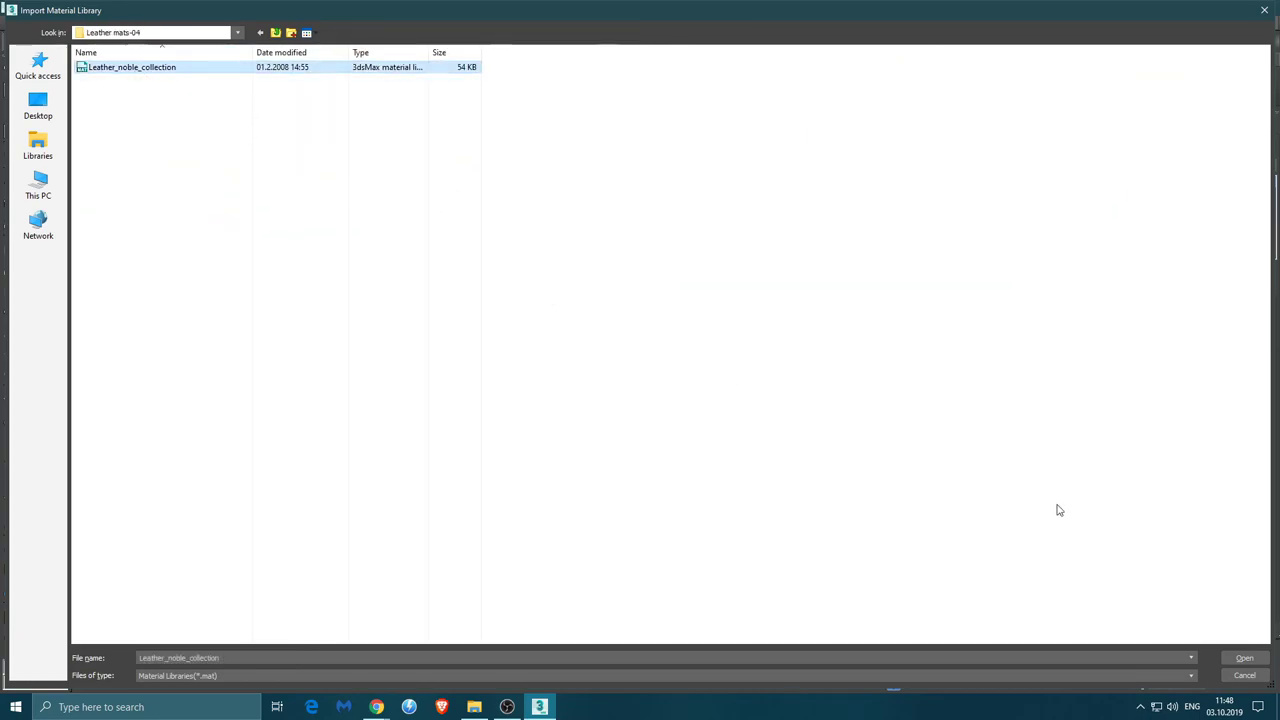
{"action": "left_click", "coordinate": [1244, 657]}
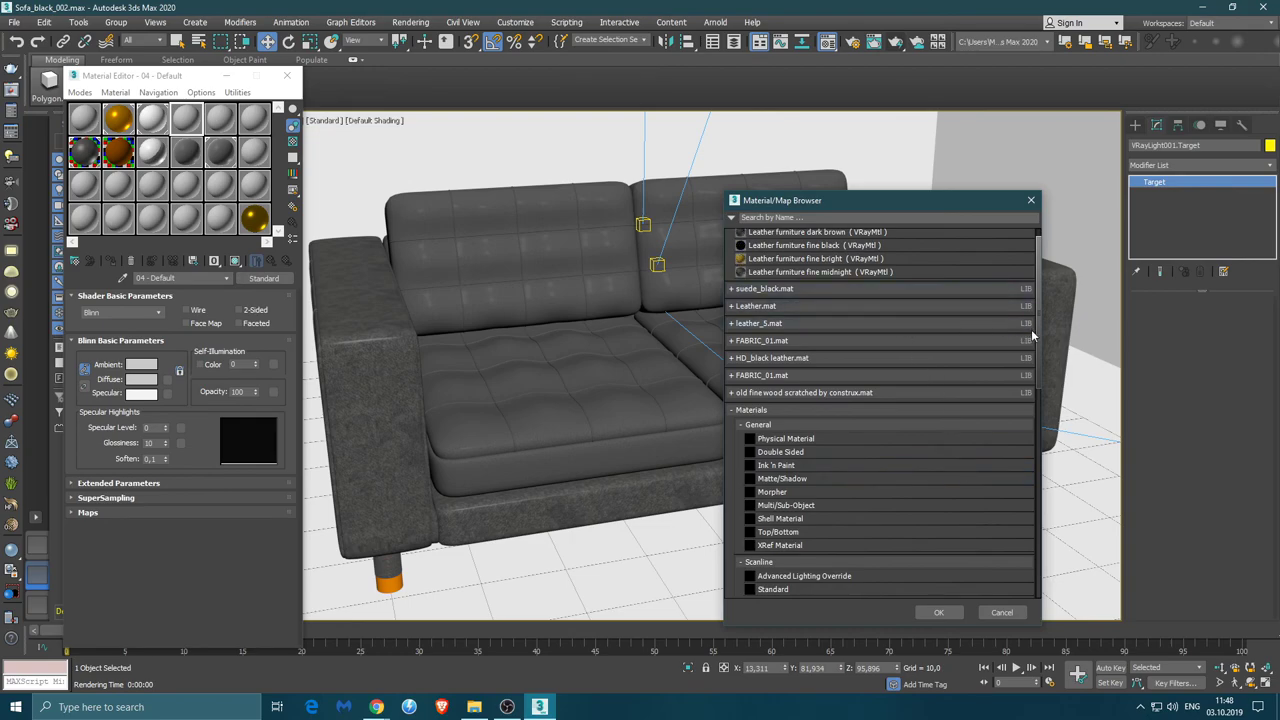
Load the Leather furniture fine black material into the fourth slot
{"action": "scroll", "coordinate": [968, 275], "scroll_direction": "up", "scroll_amount": 1}
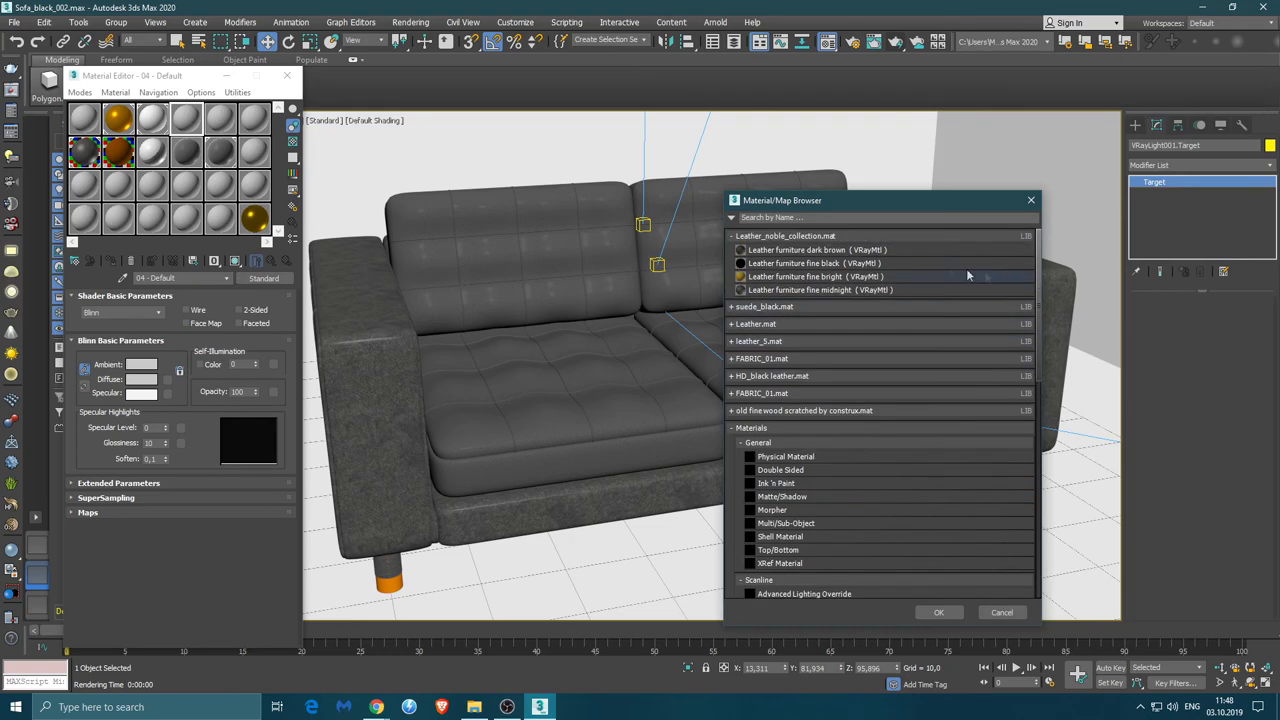
{"action": "left_click", "coordinate": [827, 264]}
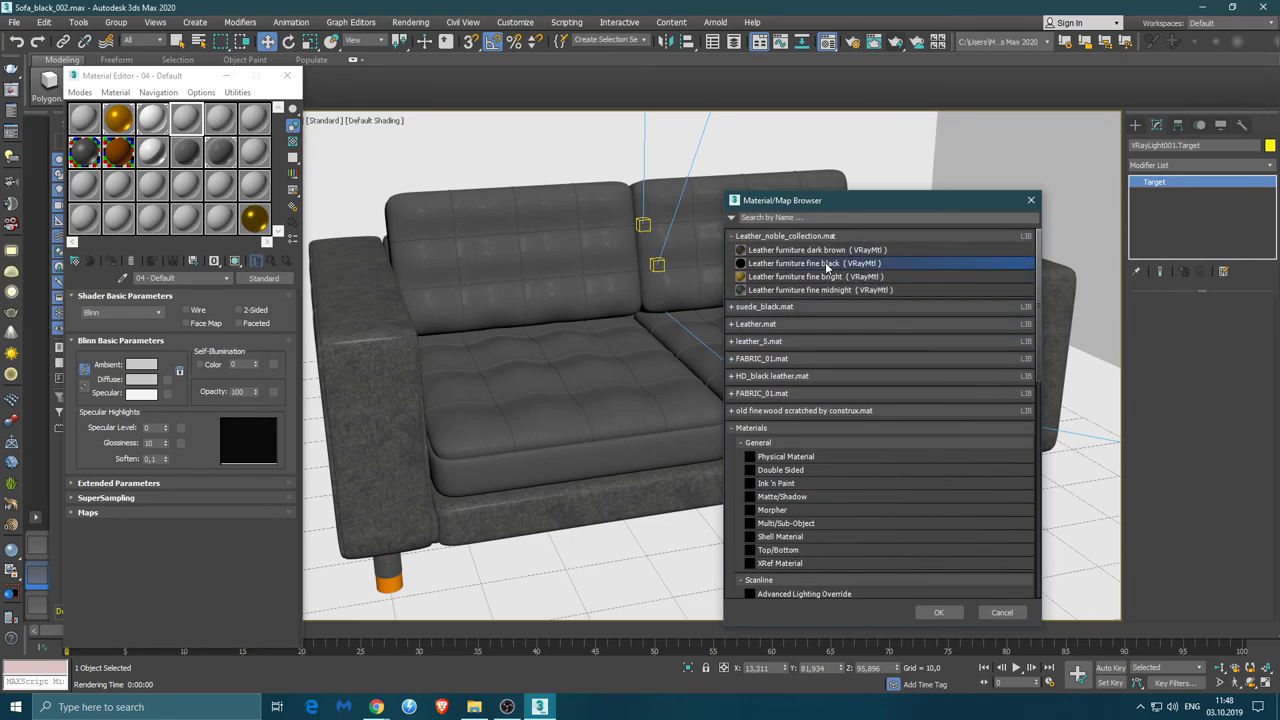
{"action": "left_click", "coordinate": [935, 610]}
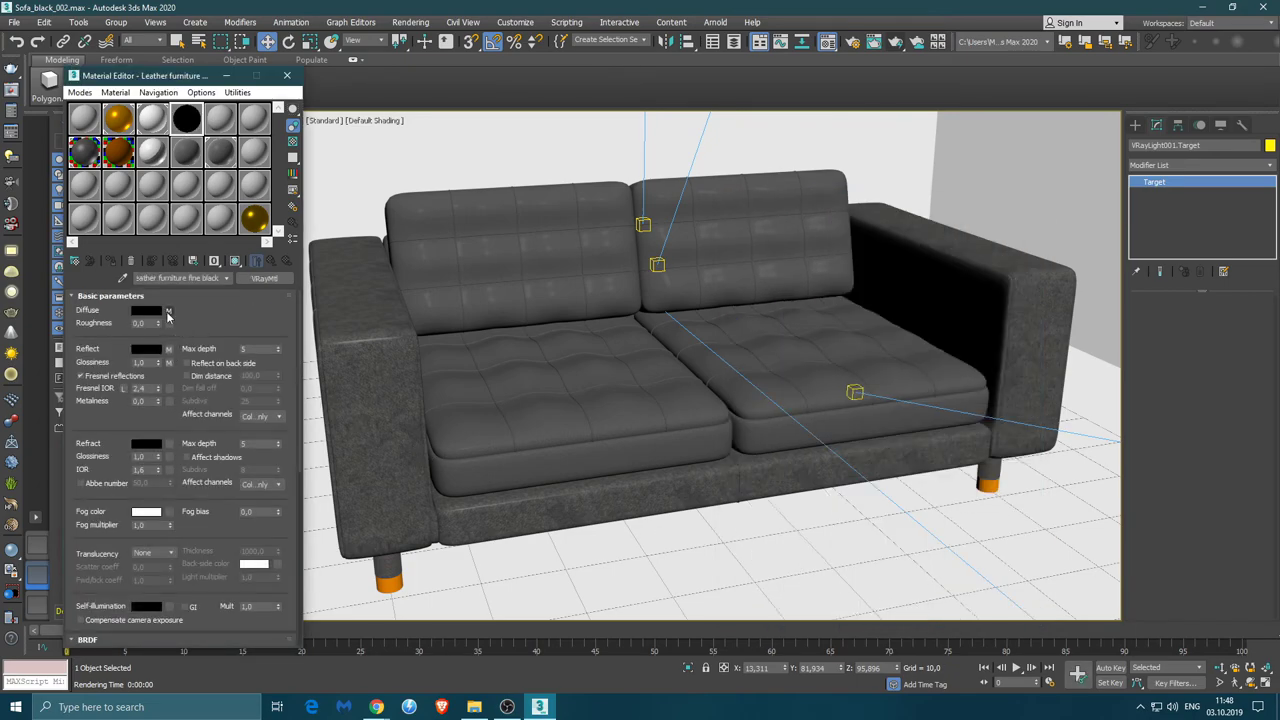
Point the leather material's bump bitmap to Leather_bump in F: projects\Leather mats-04
{"action": "double_click", "coordinate": [187, 119]}
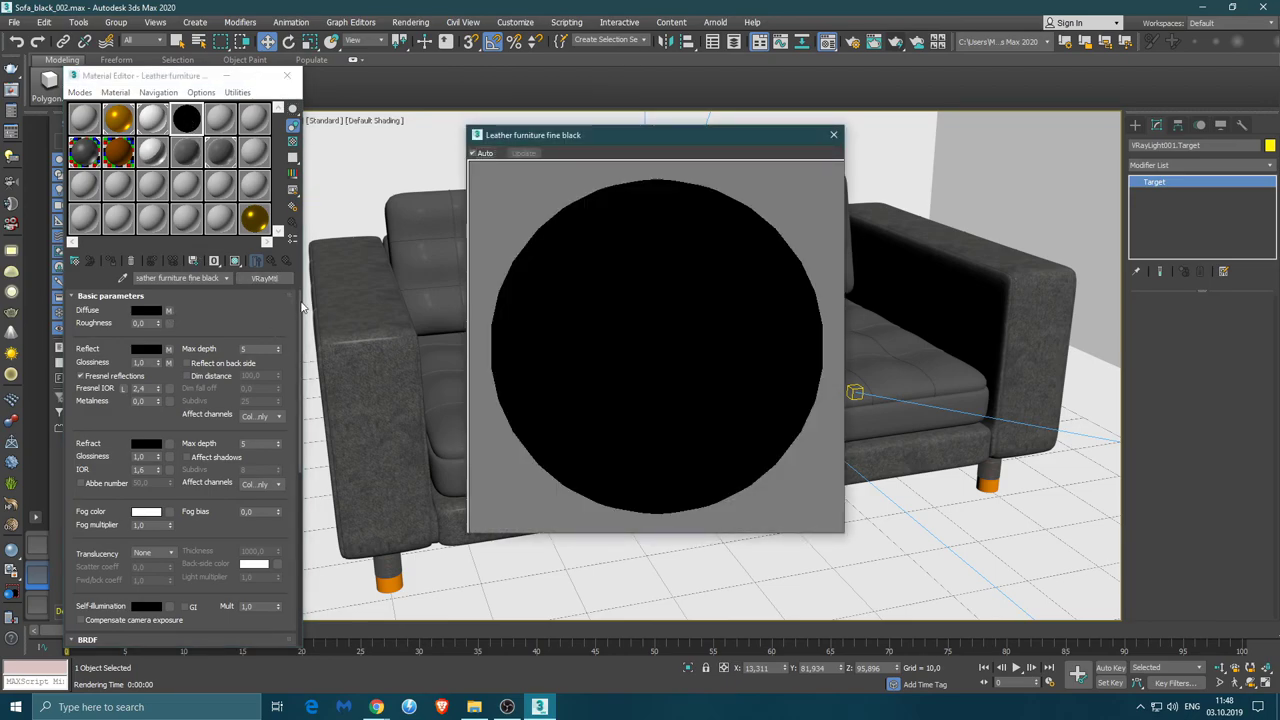
{"action": "scroll", "coordinate": [240, 385], "scroll_direction": "down", "scroll_amount": 10}
{"action": "left_click", "coordinate": [240, 385]}
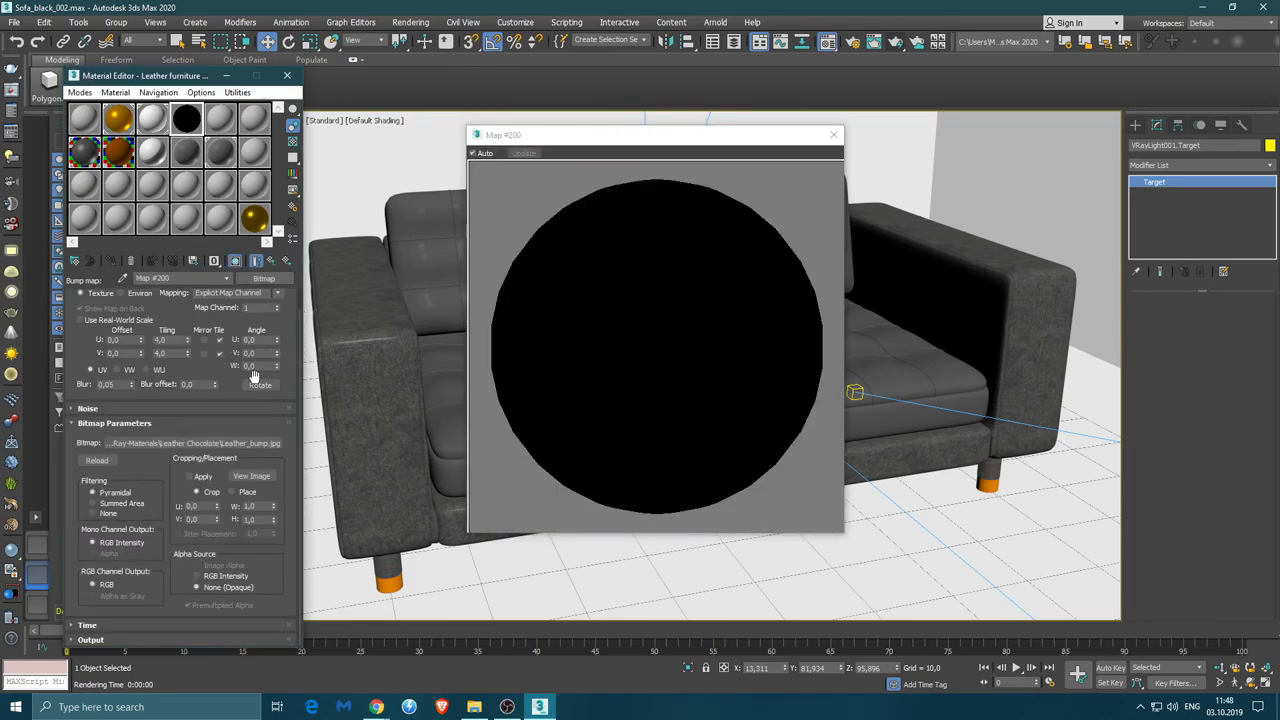
{"action": "left_click", "coordinate": [248, 442]}
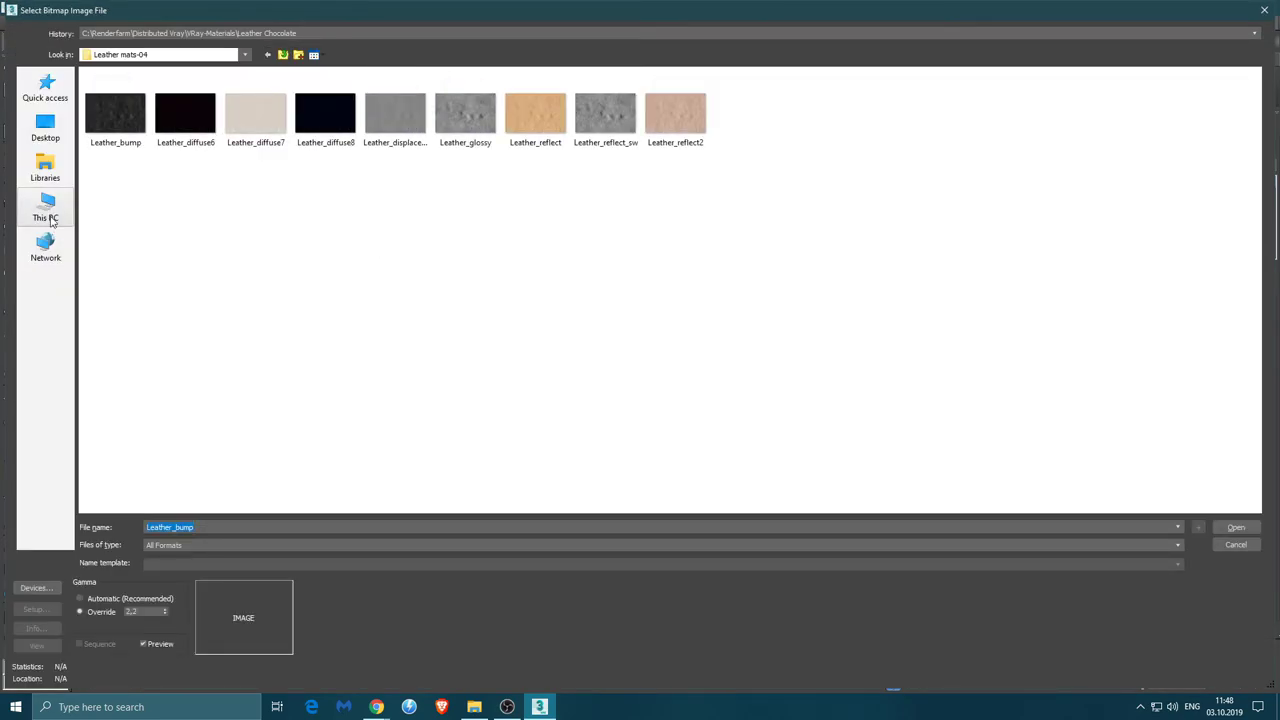
{"action": "left_click", "coordinate": [51, 221]}
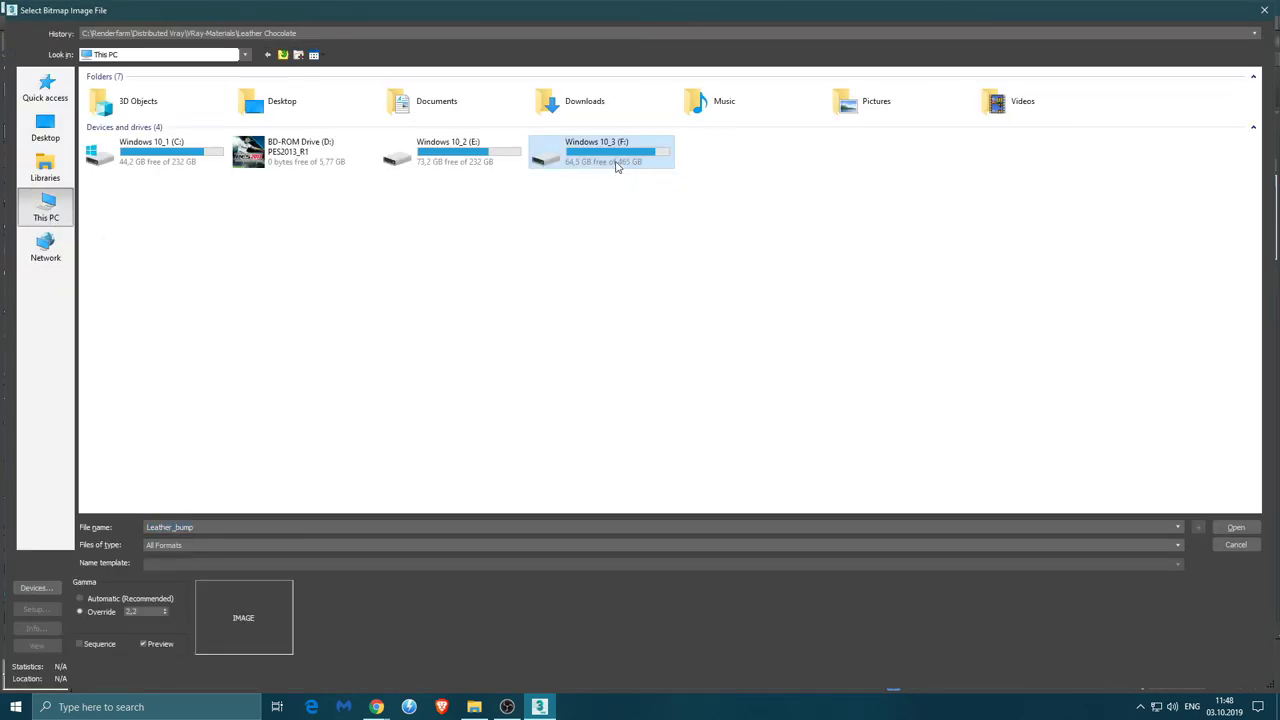
{"action": "double_click", "coordinate": [616, 167]}
{"action": "double_click", "coordinate": [160, 92]}
{"action": "double_click", "coordinate": [115, 118]}
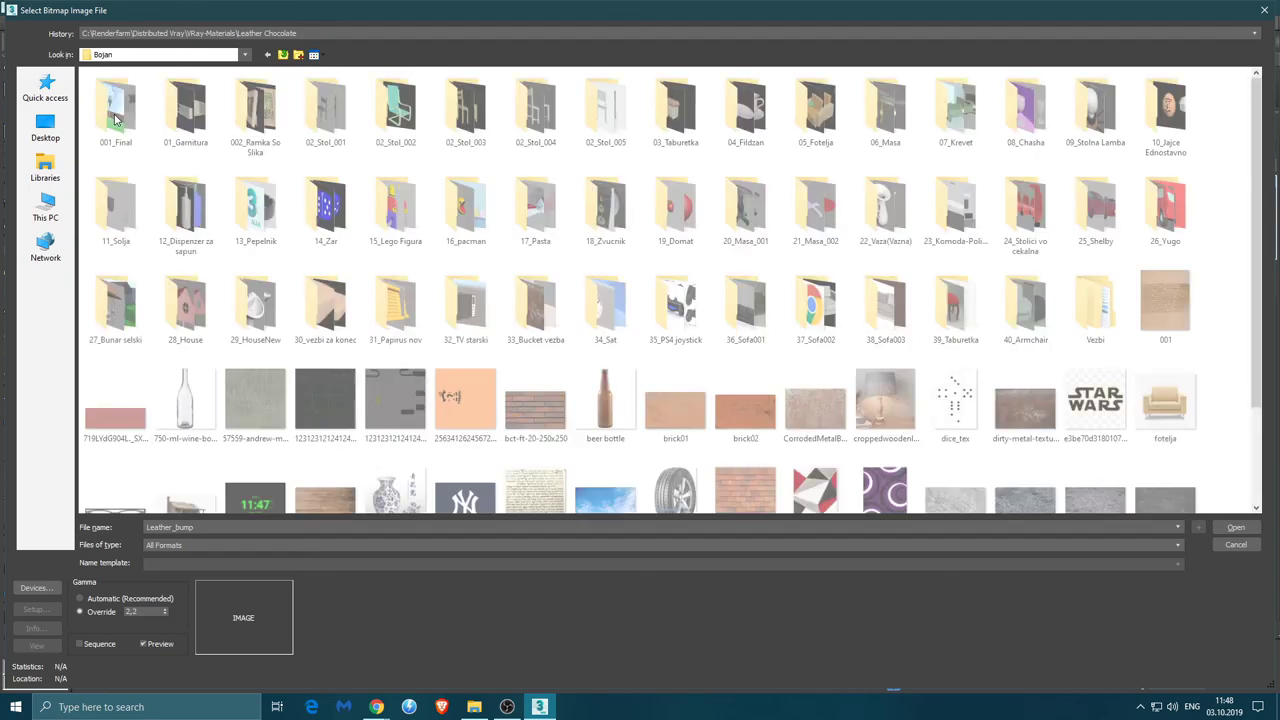
{"action": "double_click", "coordinate": [831, 313]}
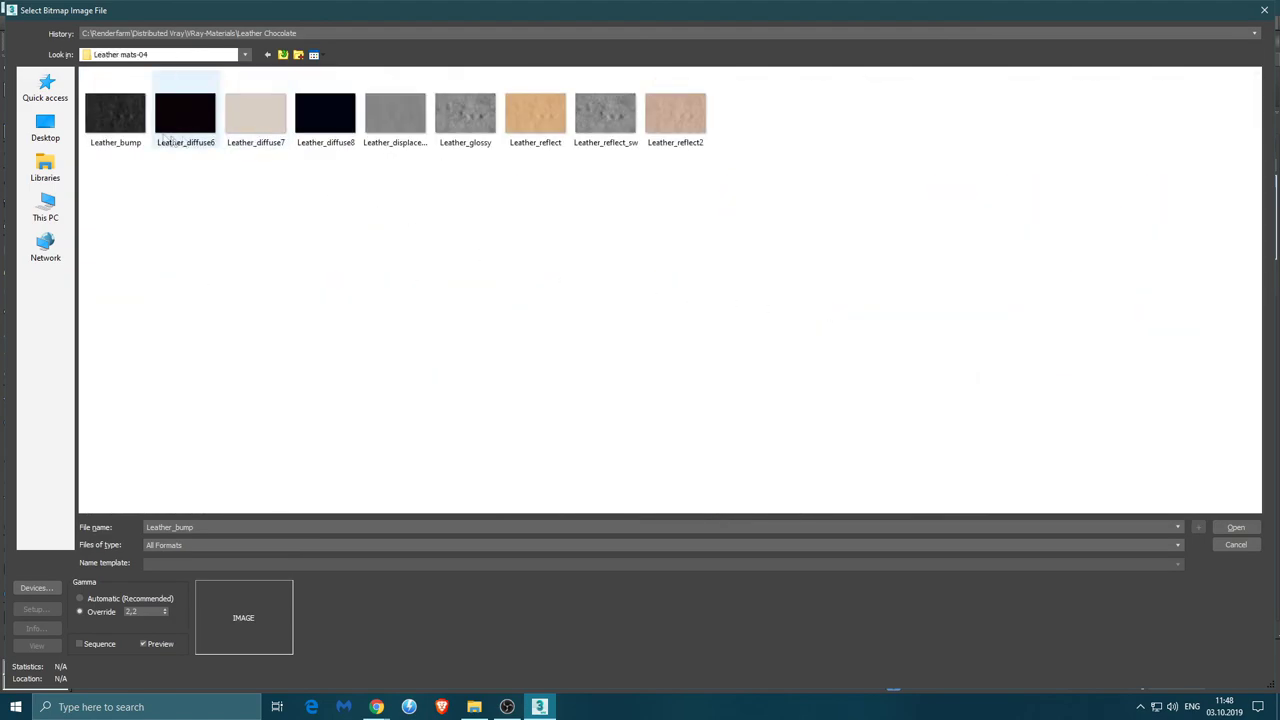
{"action": "left_click", "coordinate": [108, 125]}
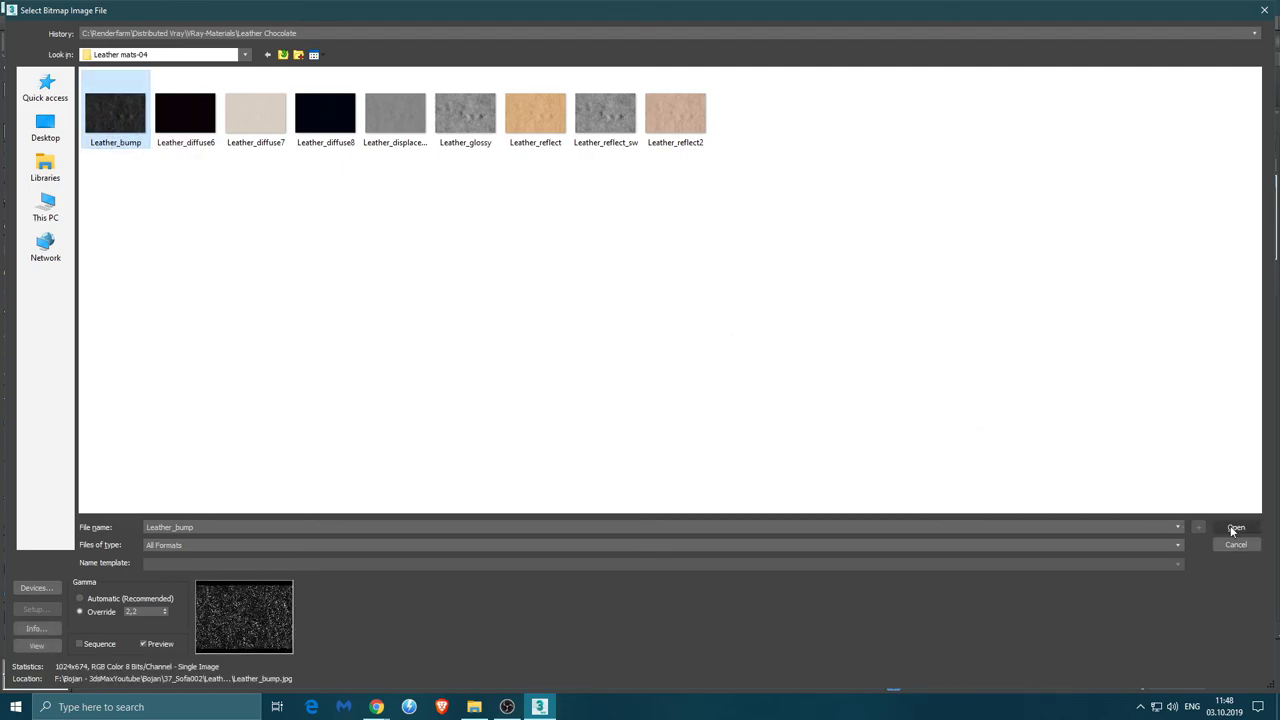
{"action": "left_click", "coordinate": [1235, 528]}
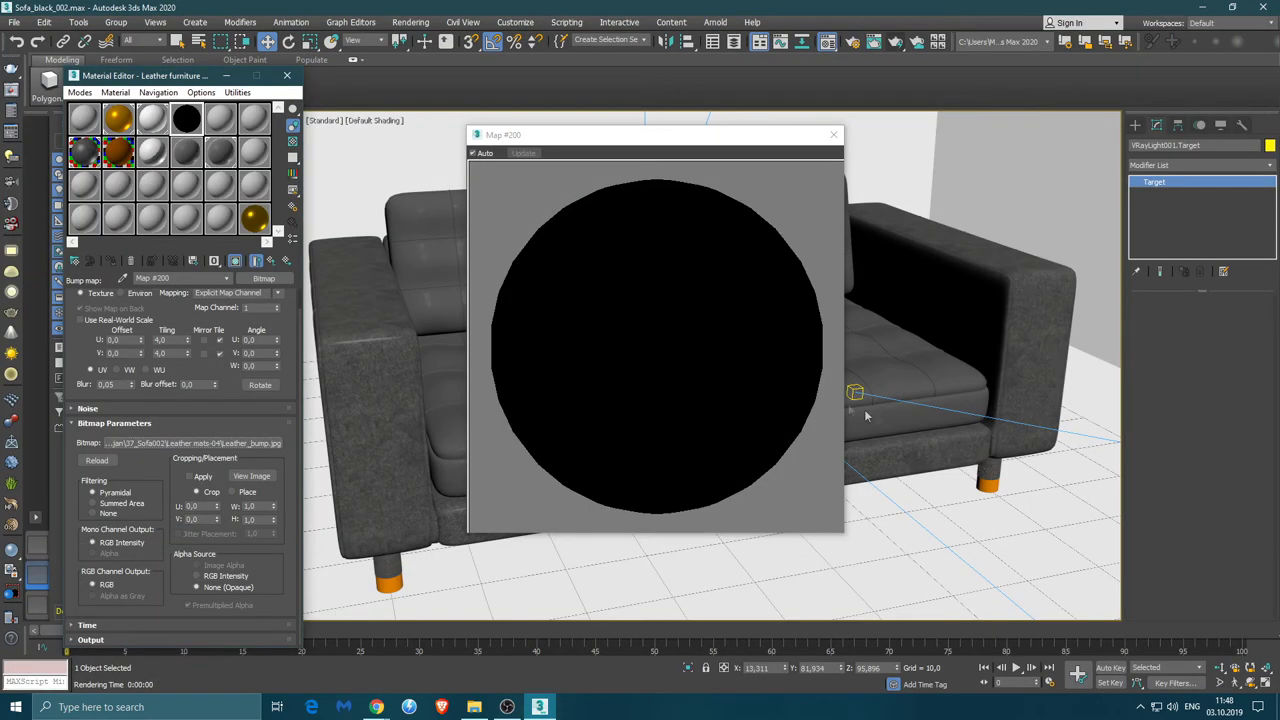
{"action": "left_click", "coordinate": [271, 261]}
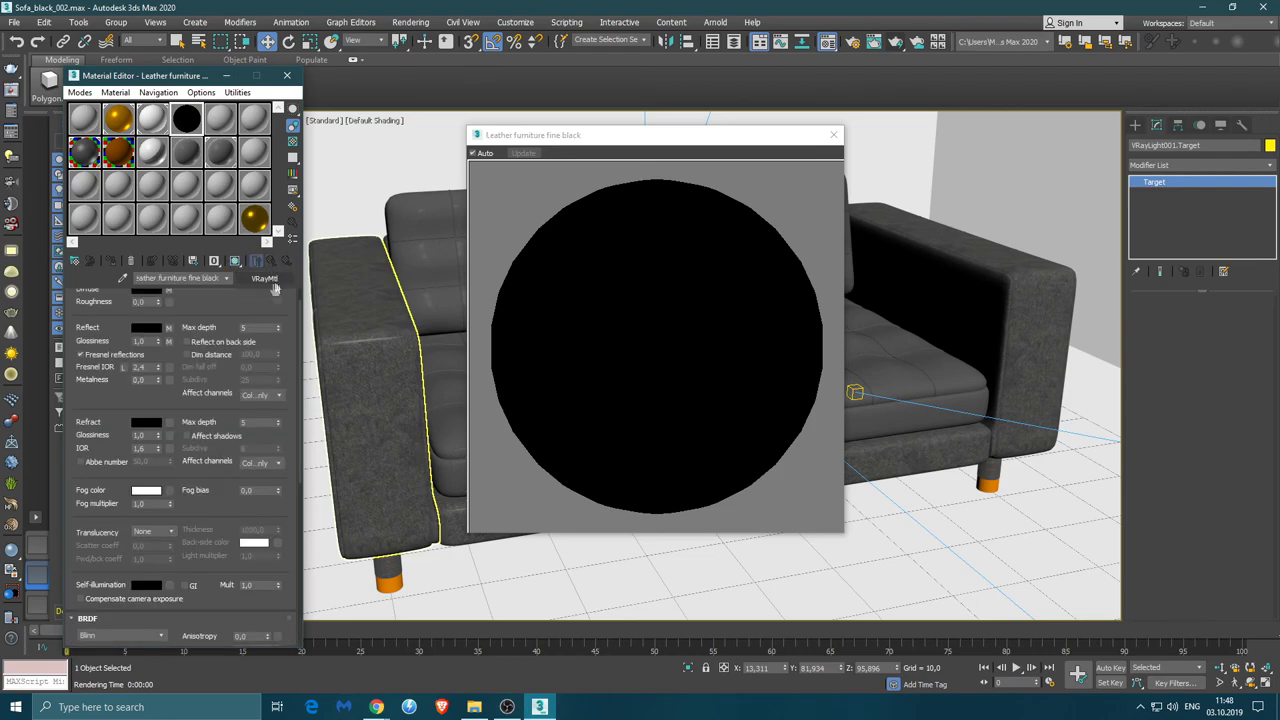
Replace the leather's diffuse bitmap with Leather_diffuse8.jpg from 37_Sofa002\Leather mats-04
{"action": "scroll", "coordinate": [236, 404], "scroll_direction": "down", "scroll_amount": 3}
{"action": "scroll", "coordinate": [236, 404], "scroll_direction": "down", "scroll_amount": 3}
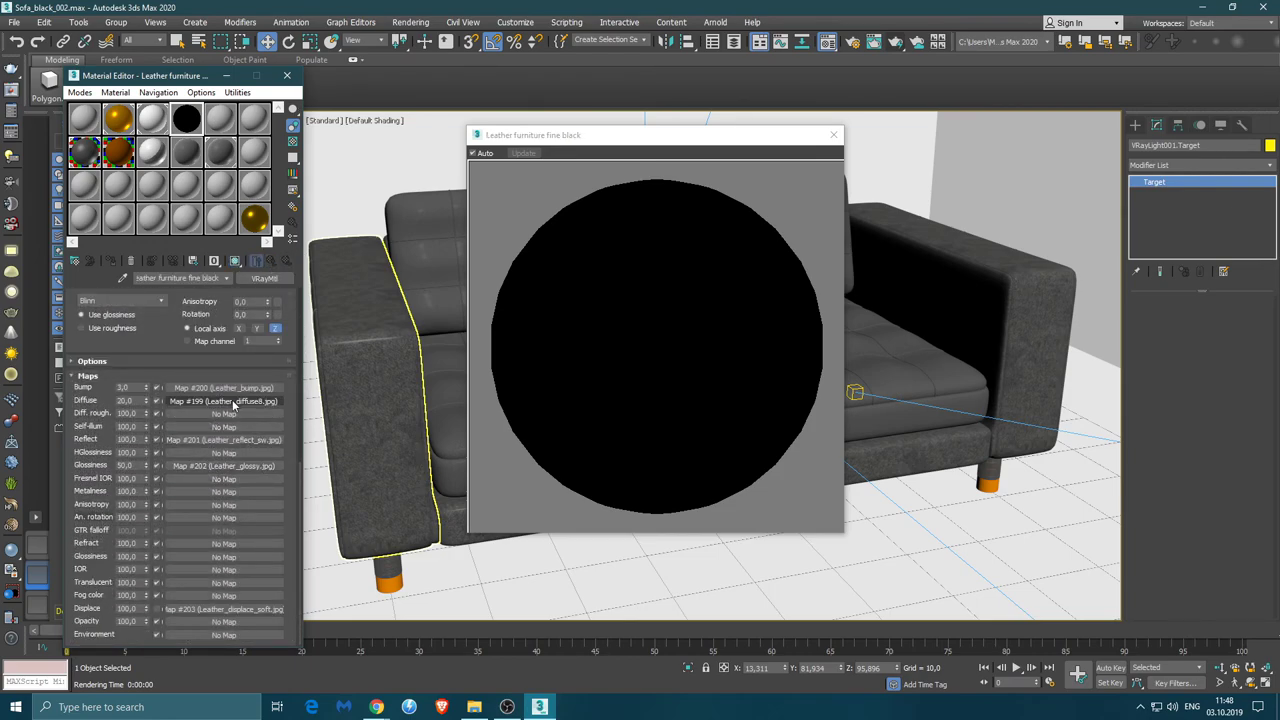
{"action": "left_click", "coordinate": [234, 401]}
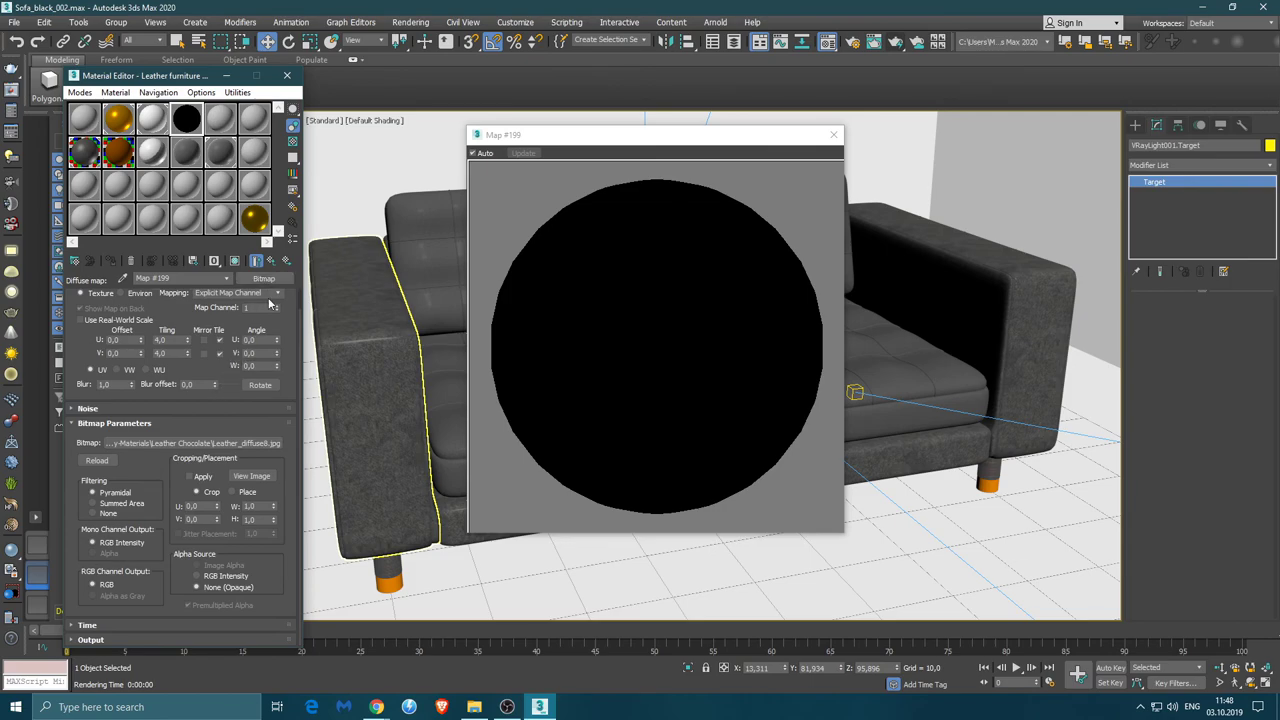
{"action": "left_click", "coordinate": [245, 442]}
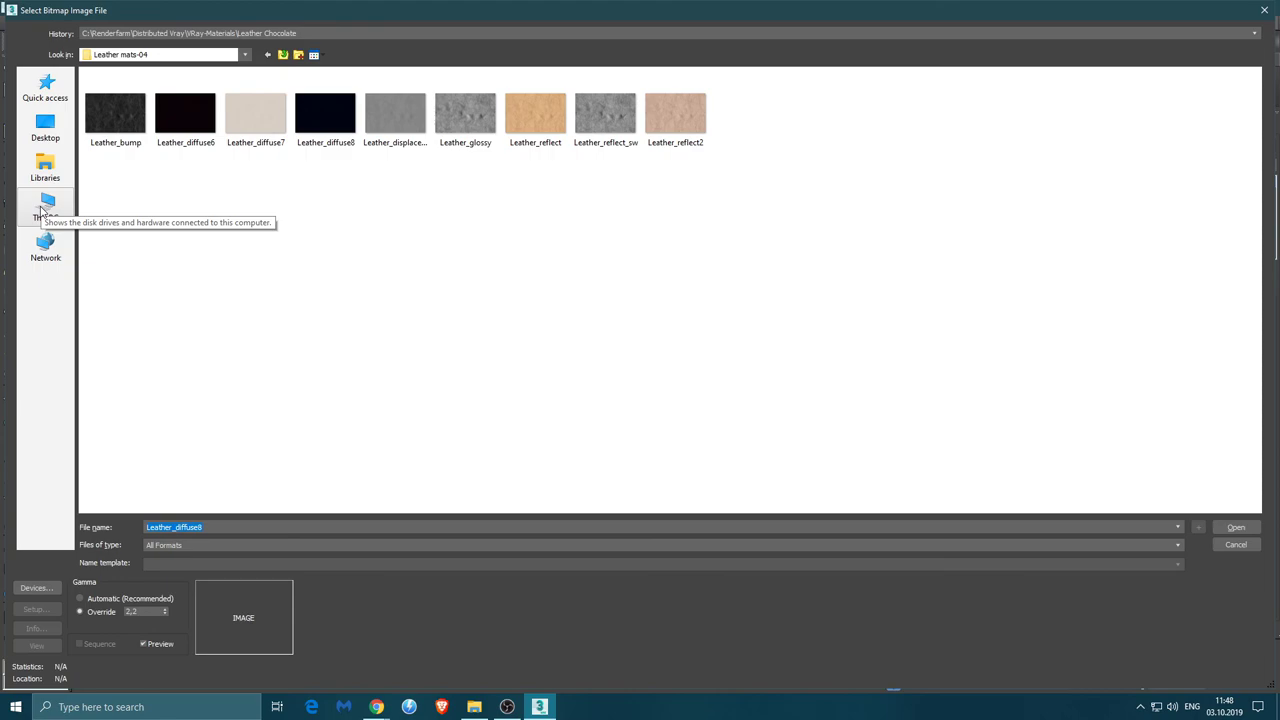
{"action": "left_click", "coordinate": [45, 208]}
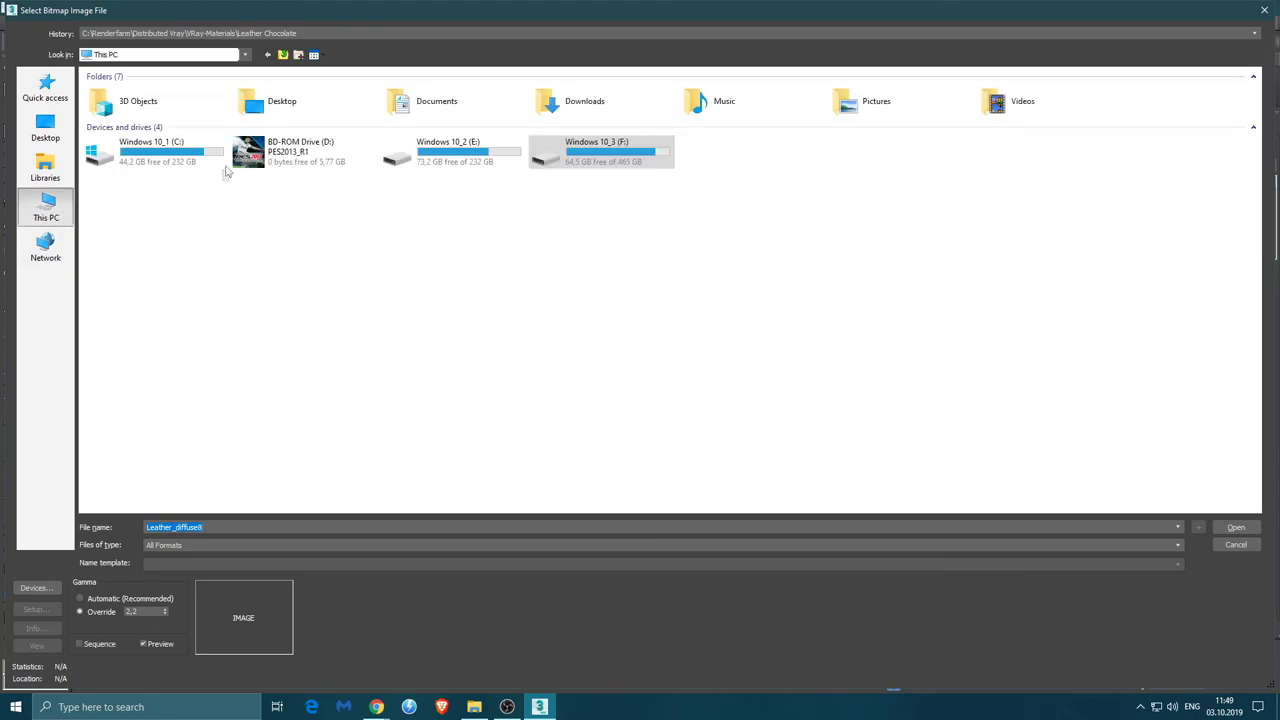
{"action": "double_click", "coordinate": [580, 160]}
{"action": "double_click", "coordinate": [150, 90]}
{"action": "left_click", "coordinate": [118, 116]}
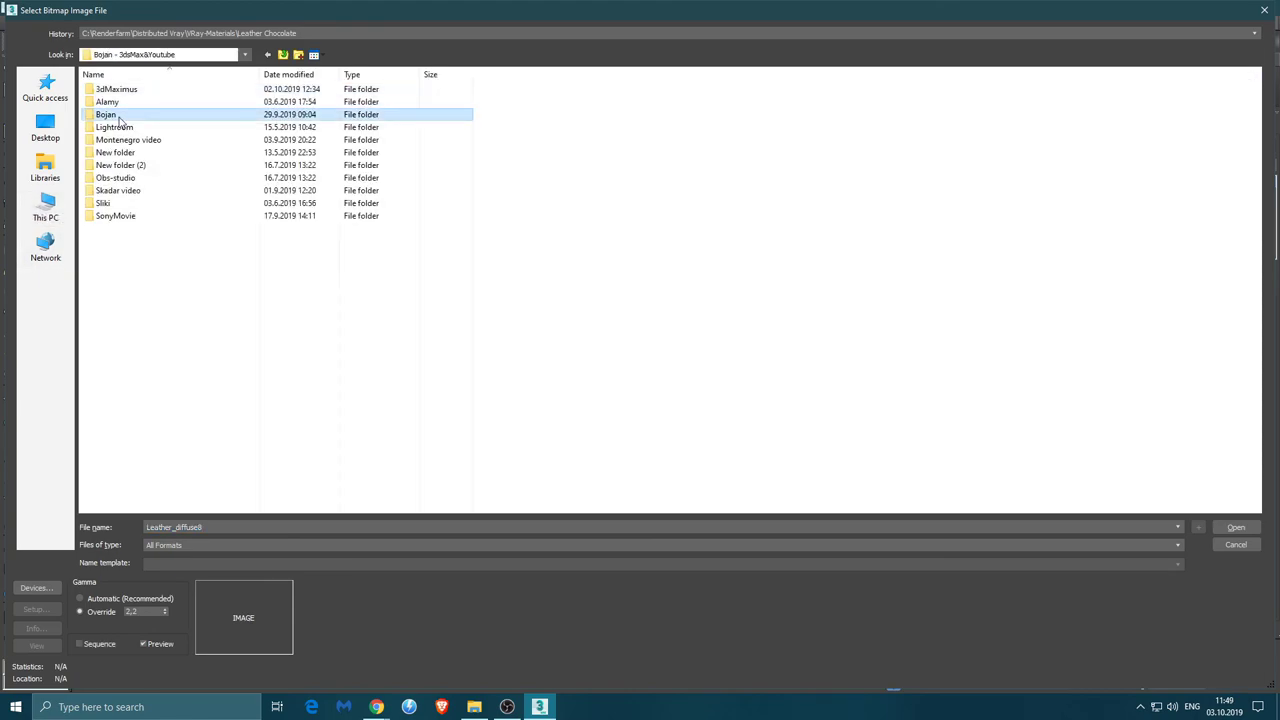
{"action": "double_click", "coordinate": [106, 114]}
{"action": "double_click", "coordinate": [816, 308]}
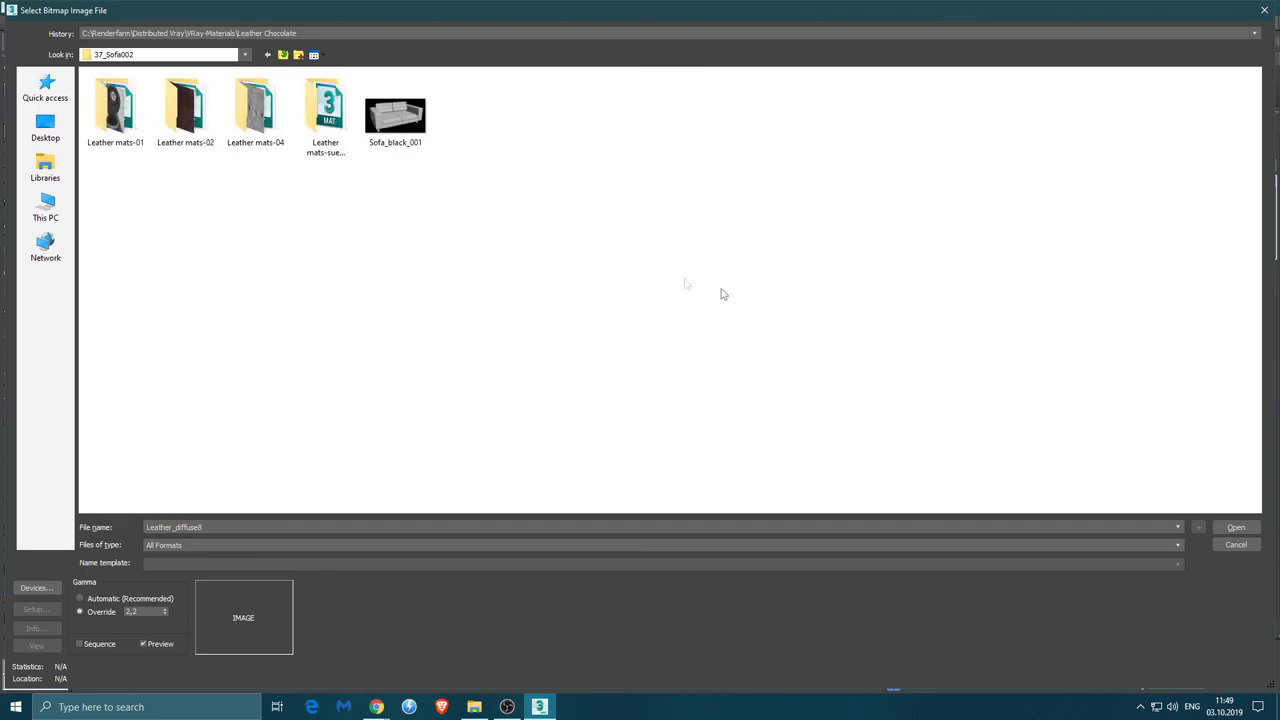
{"action": "double_click", "coordinate": [245, 115]}
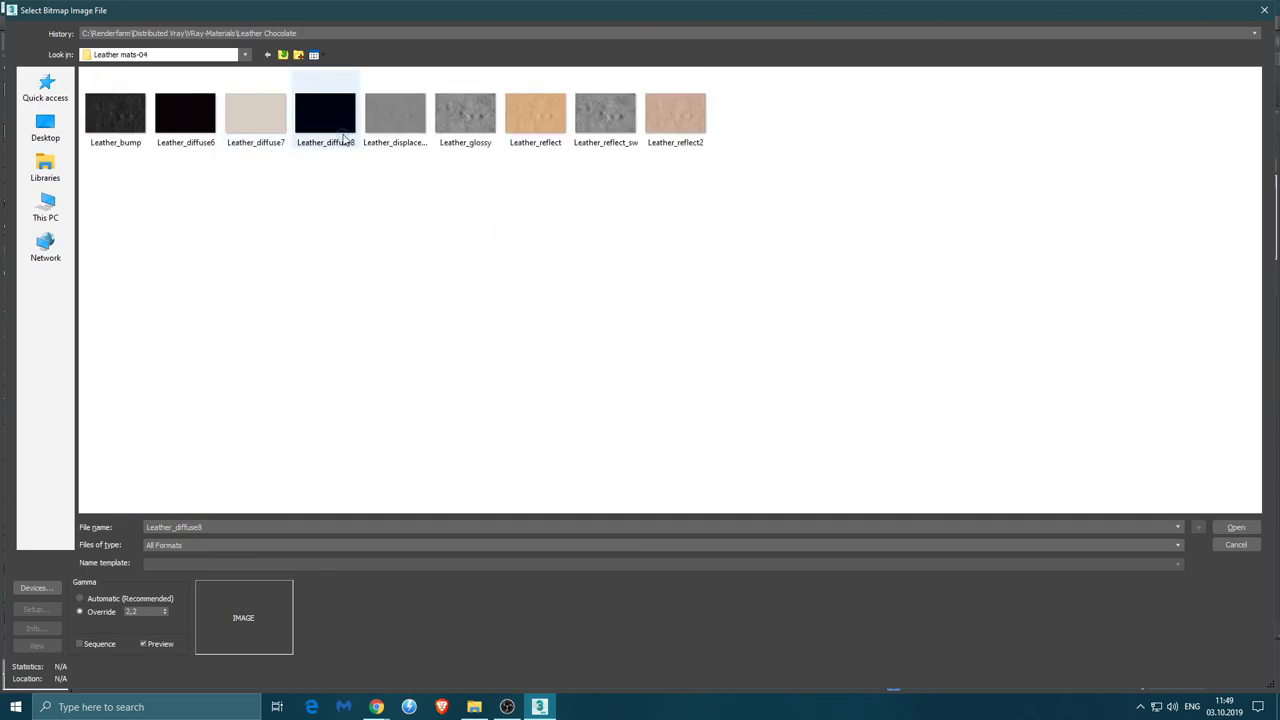
{"action": "left_click", "coordinate": [343, 140]}
{"action": "left_click", "coordinate": [1236, 527]}
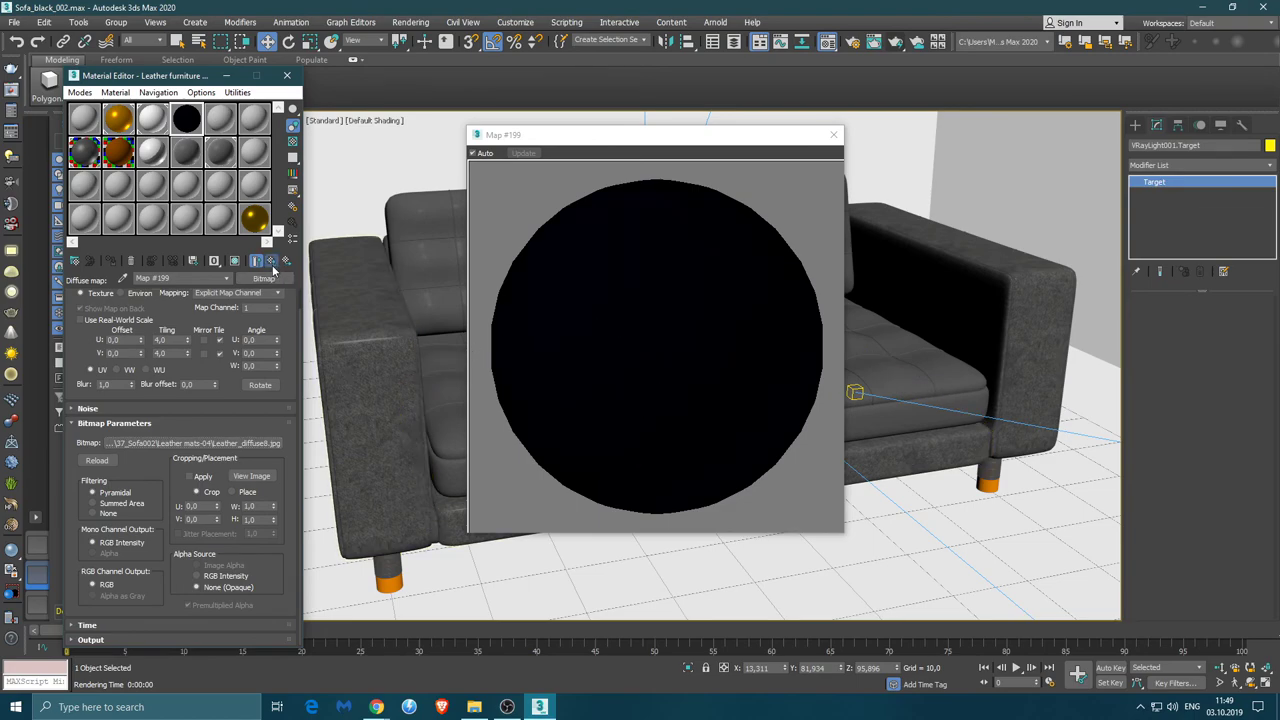
{"action": "left_click", "coordinate": [270, 260]}
{"action": "scroll", "coordinate": [256, 445], "scroll_direction": "down", "scroll_amount": 10}
{"action": "scroll", "coordinate": [256, 445], "scroll_direction": "down", "scroll_amount": 10}
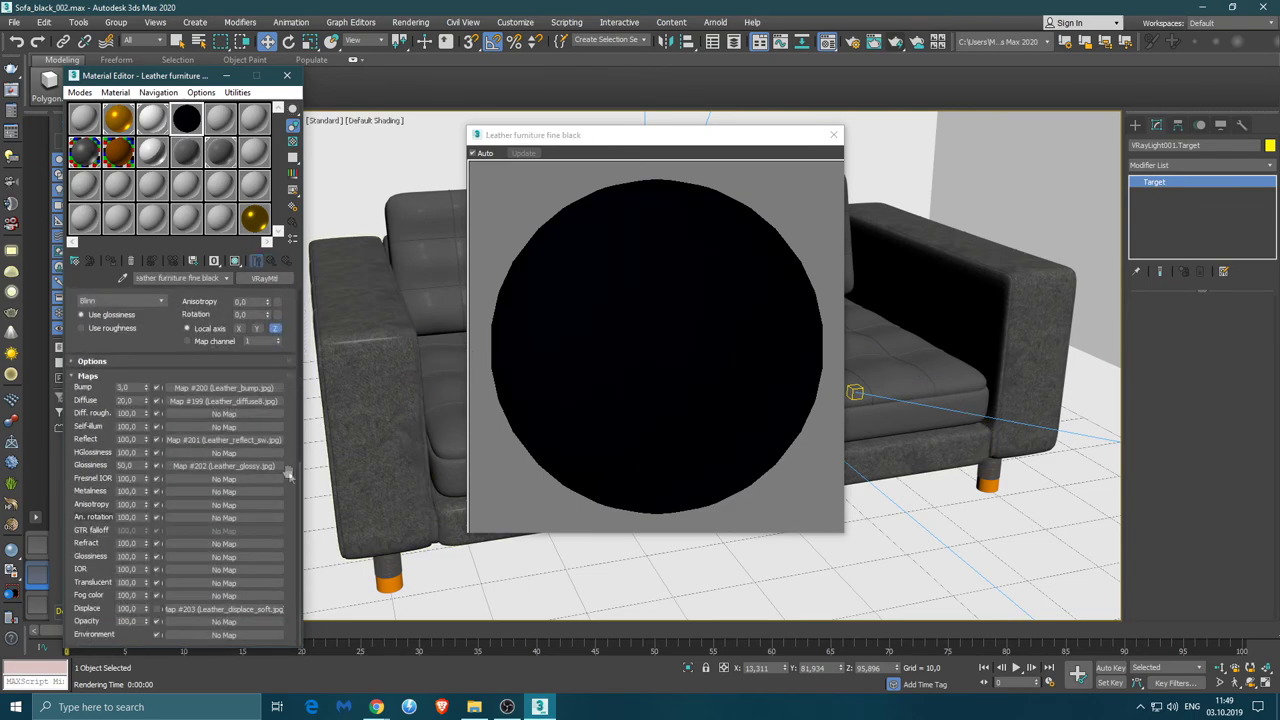
Replace the leather's reflect bitmap with Leather_reflect_sw.jpg from 37_Sofa002\Leather mats-04
{"action": "left_click", "coordinate": [256, 443]}
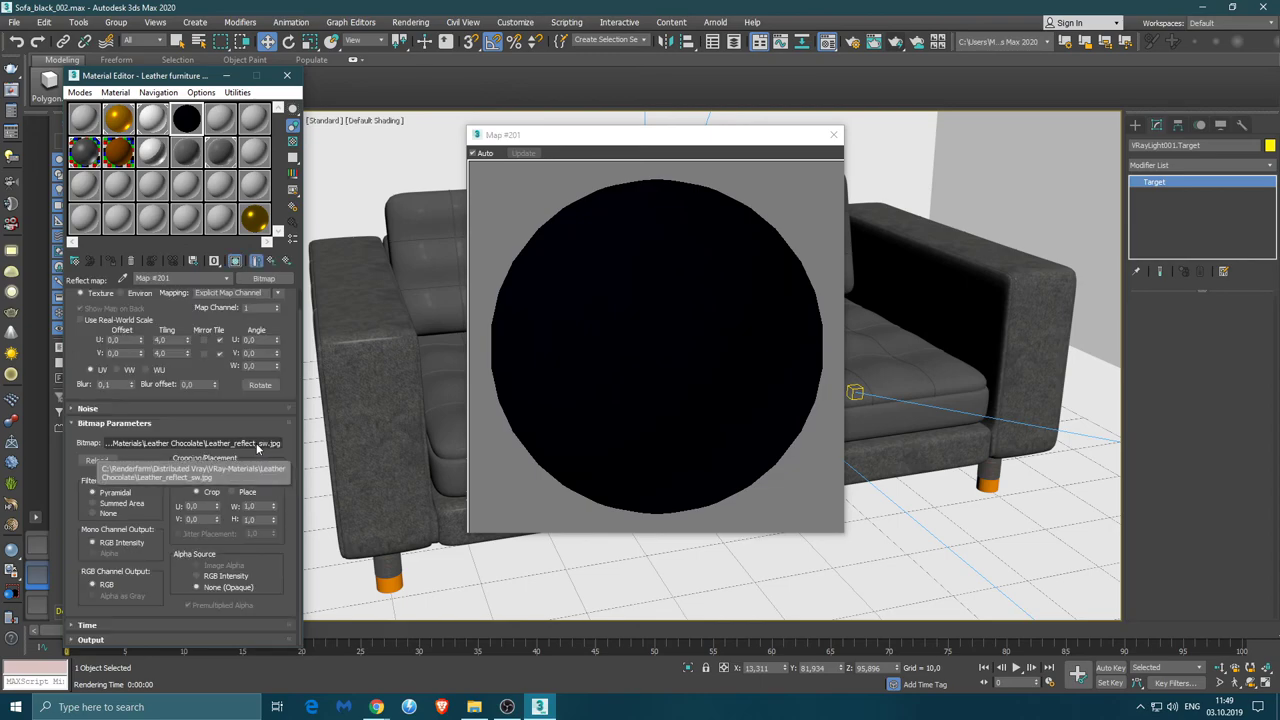
{"action": "left_click", "coordinate": [228, 443]}
{"action": "left_click", "coordinate": [45, 207]}
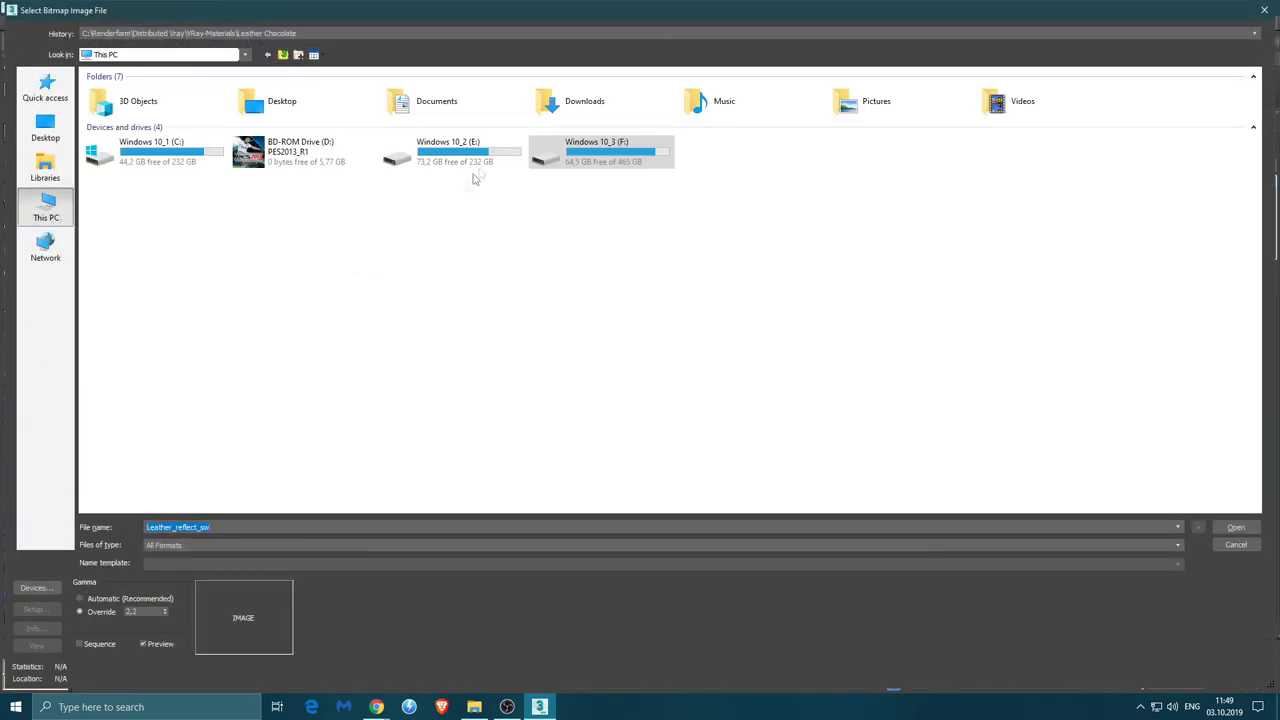
{"action": "double_click", "coordinate": [595, 165]}
{"action": "double_click", "coordinate": [150, 90]}
{"action": "double_click", "coordinate": [130, 114]}
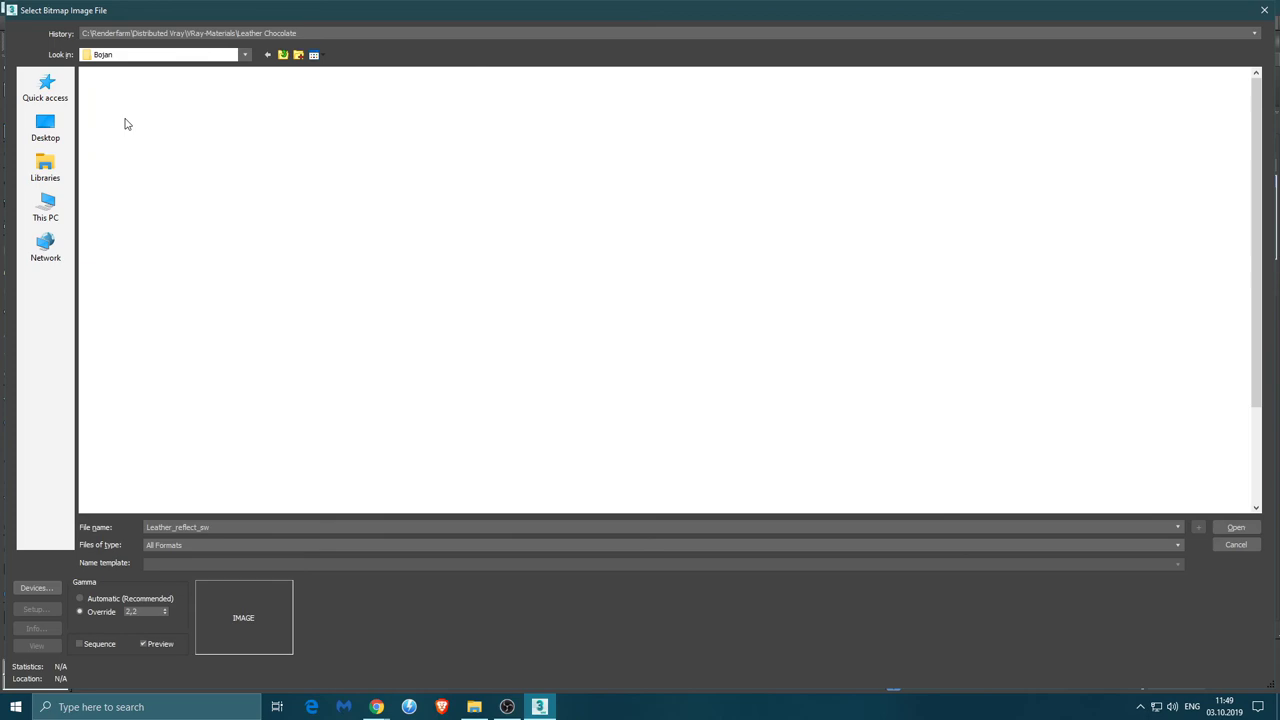
{"action": "double_click", "coordinate": [745, 300]}
{"action": "double_click", "coordinate": [255, 110]}
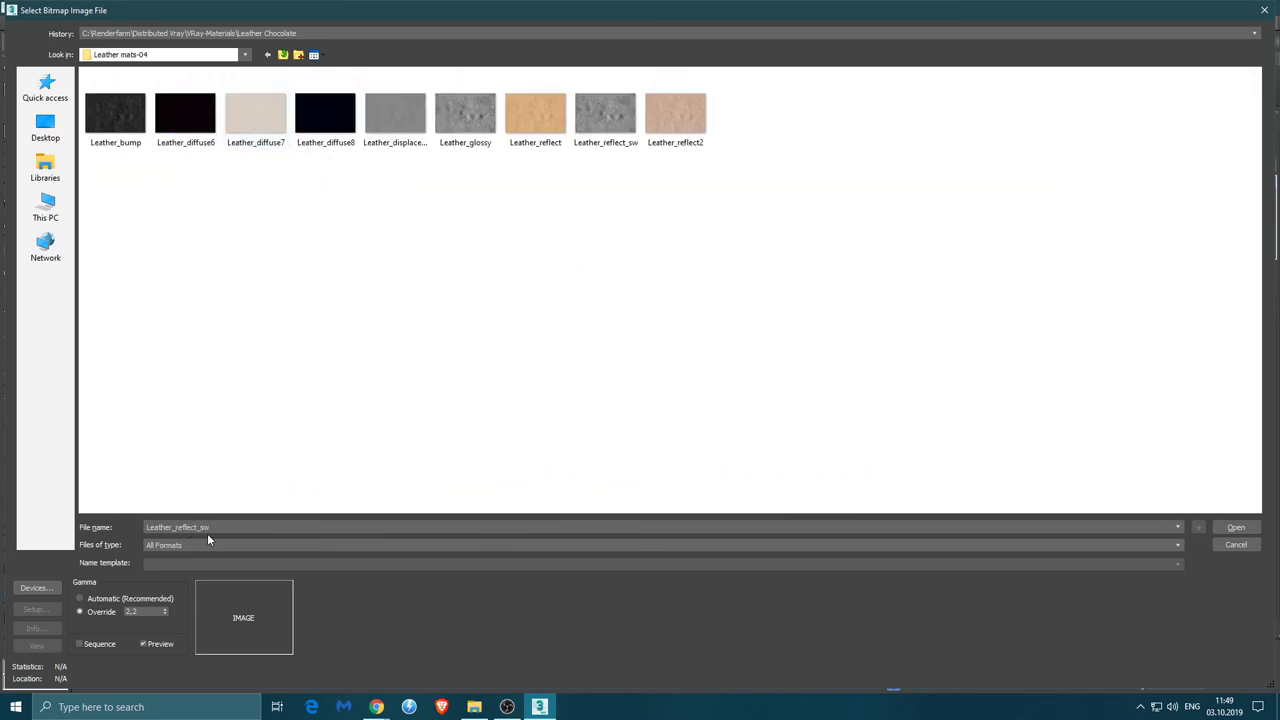
{"action": "left_click", "coordinate": [628, 146]}
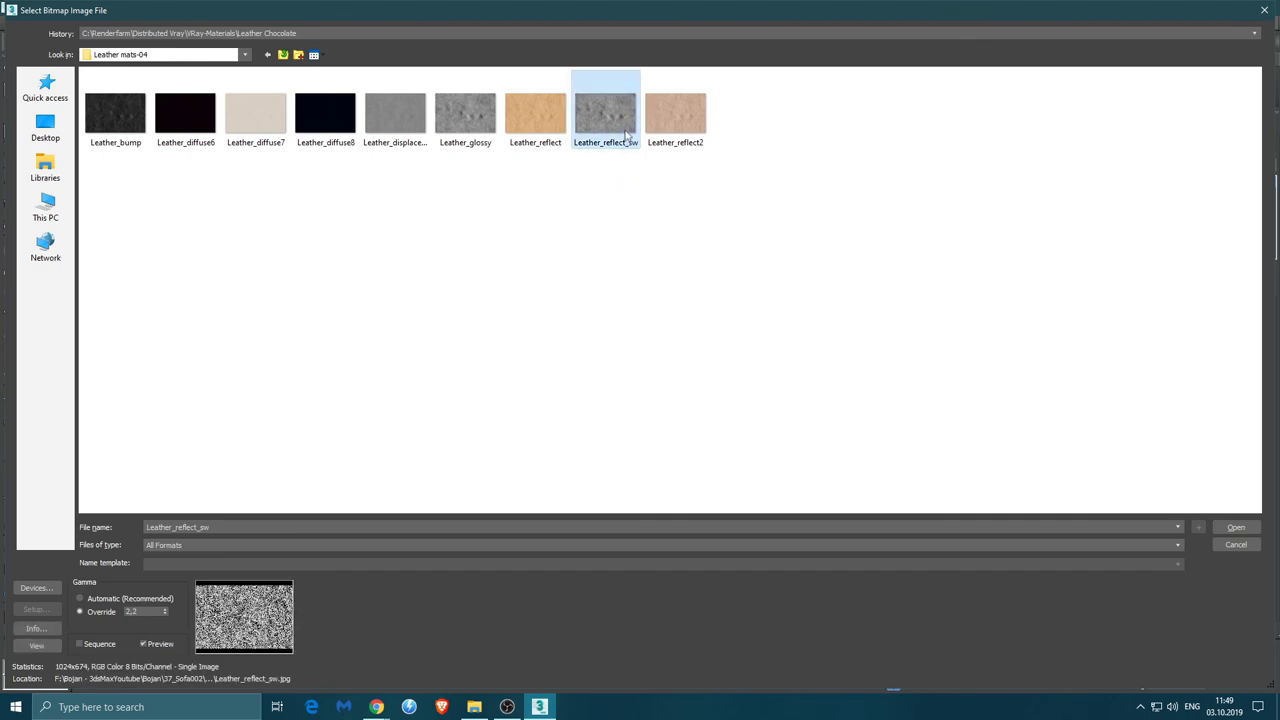
{"action": "left_click", "coordinate": [1236, 527]}
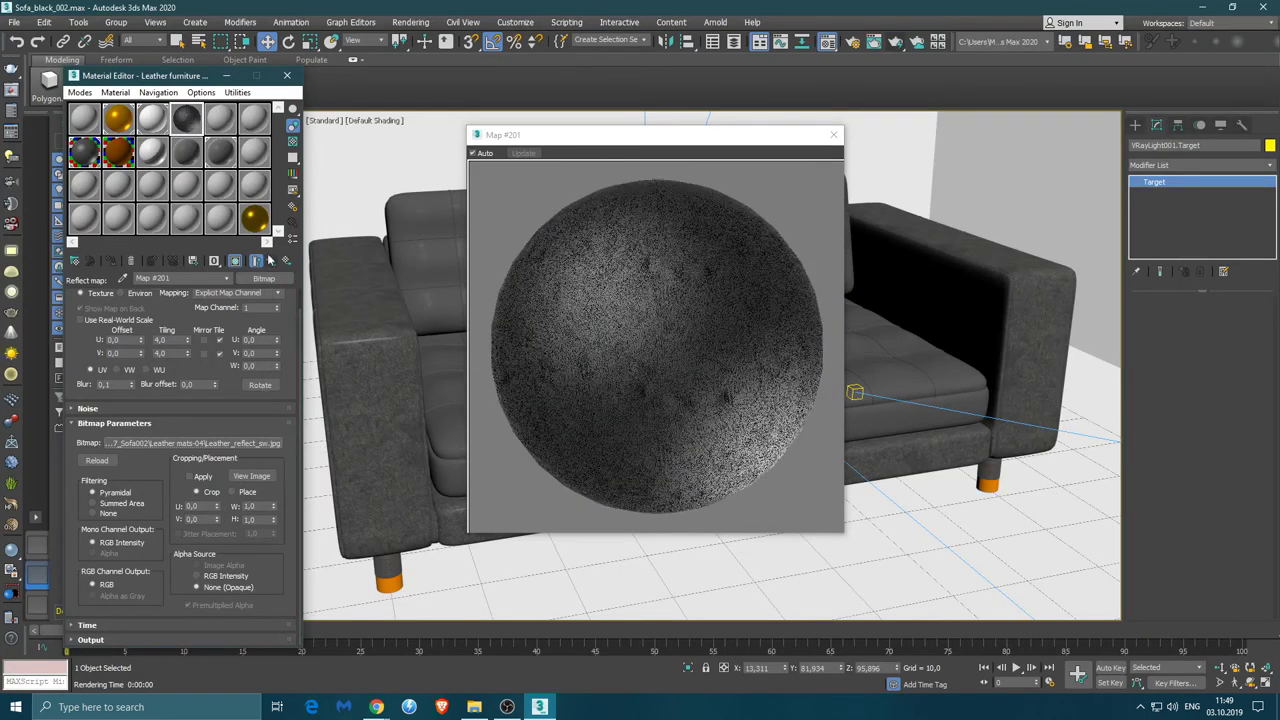
{"action": "left_click", "coordinate": [256, 260]}
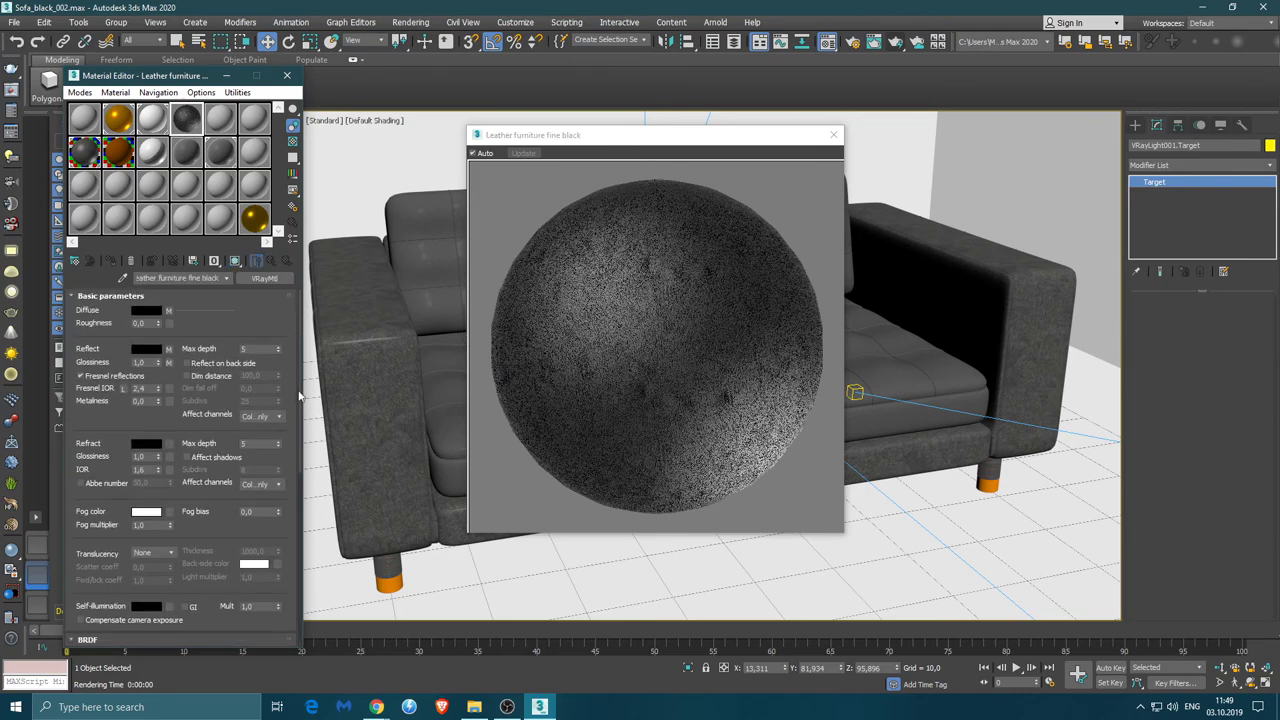
{"action": "scroll", "coordinate": [200, 450], "scroll_direction": "down", "scroll_amount": 5}
{"action": "scroll", "coordinate": [200, 450], "scroll_direction": "down", "scroll_amount": 5}
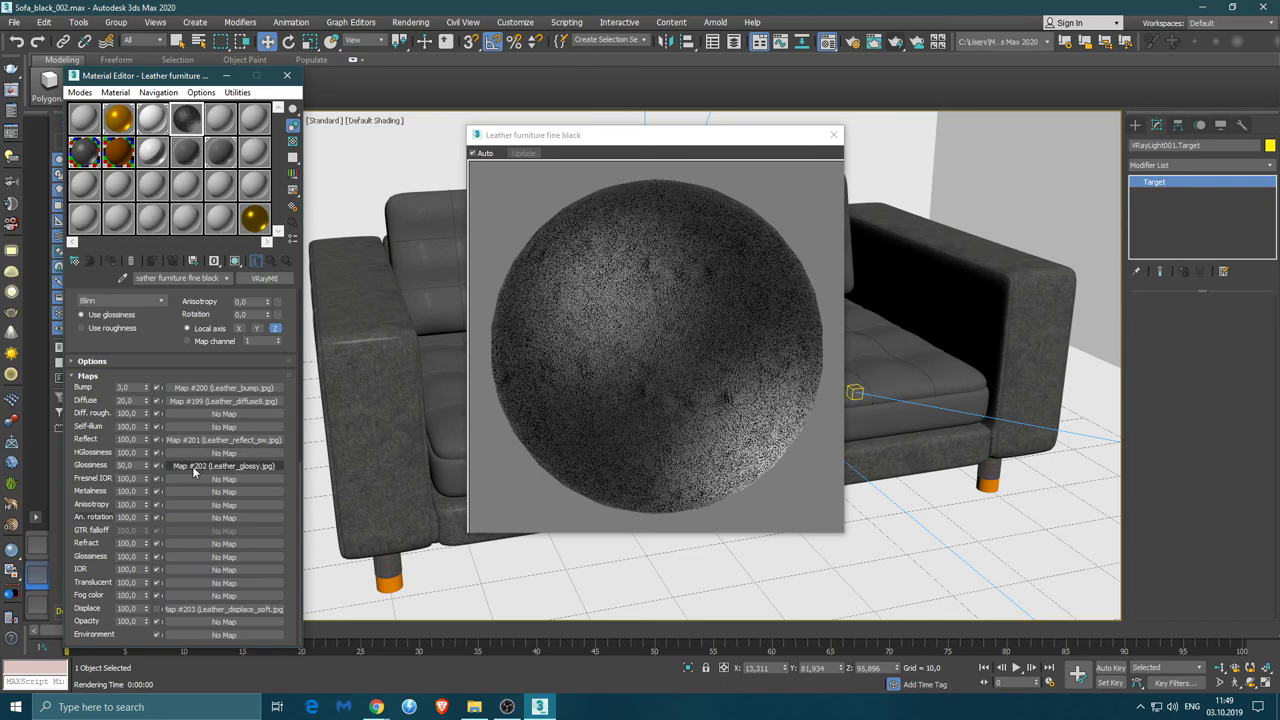
{"action": "left_click", "coordinate": [192, 472]}
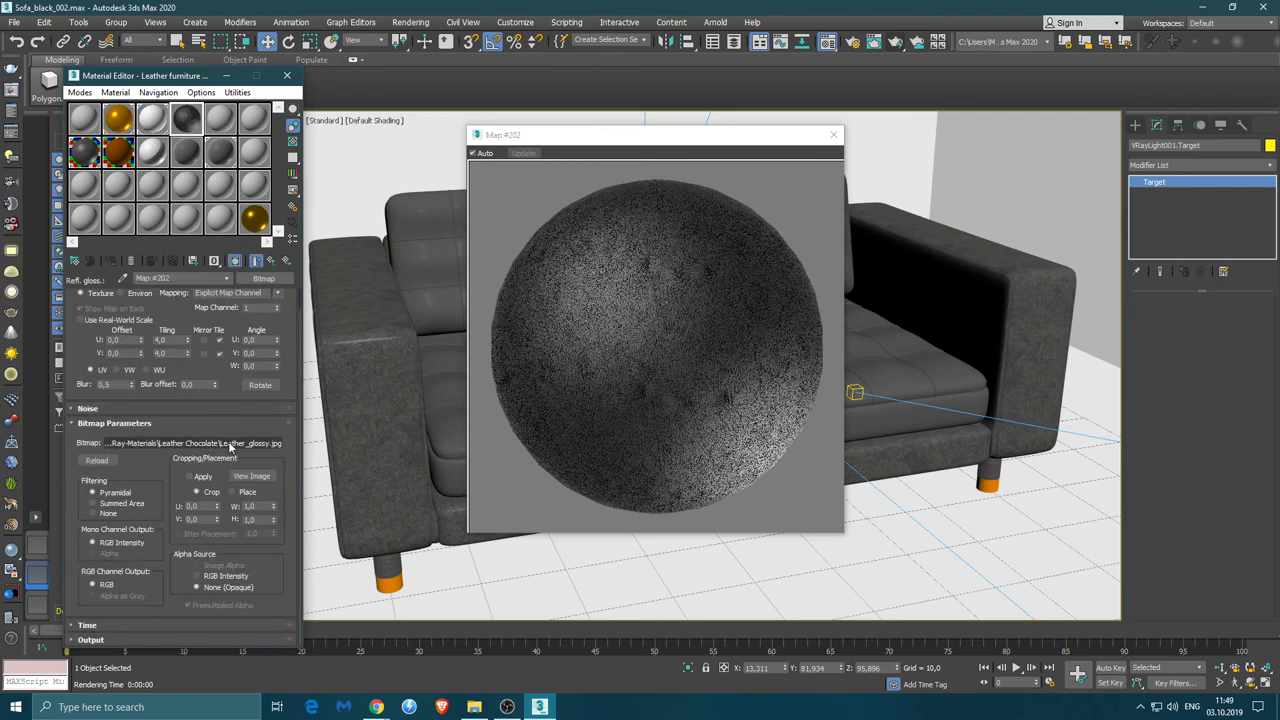
Load Leather_glossy.jpg from 37_Sofa002\Leather mats-04 as the glossiness bitmap, then return to the parent material
{"action": "left_click", "coordinate": [228, 441]}
{"action": "left_click", "coordinate": [45, 207]}
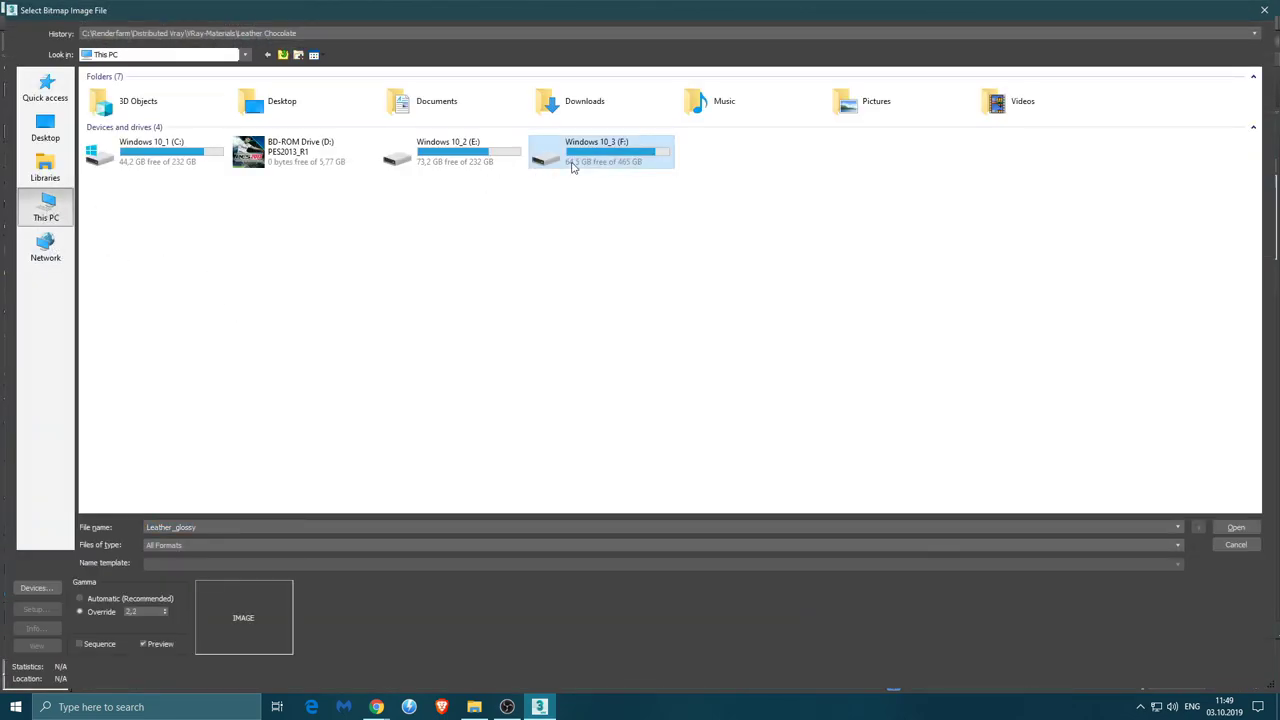
{"action": "double_click", "coordinate": [575, 168]}
{"action": "double_click", "coordinate": [141, 90]}
{"action": "double_click", "coordinate": [140, 114]}
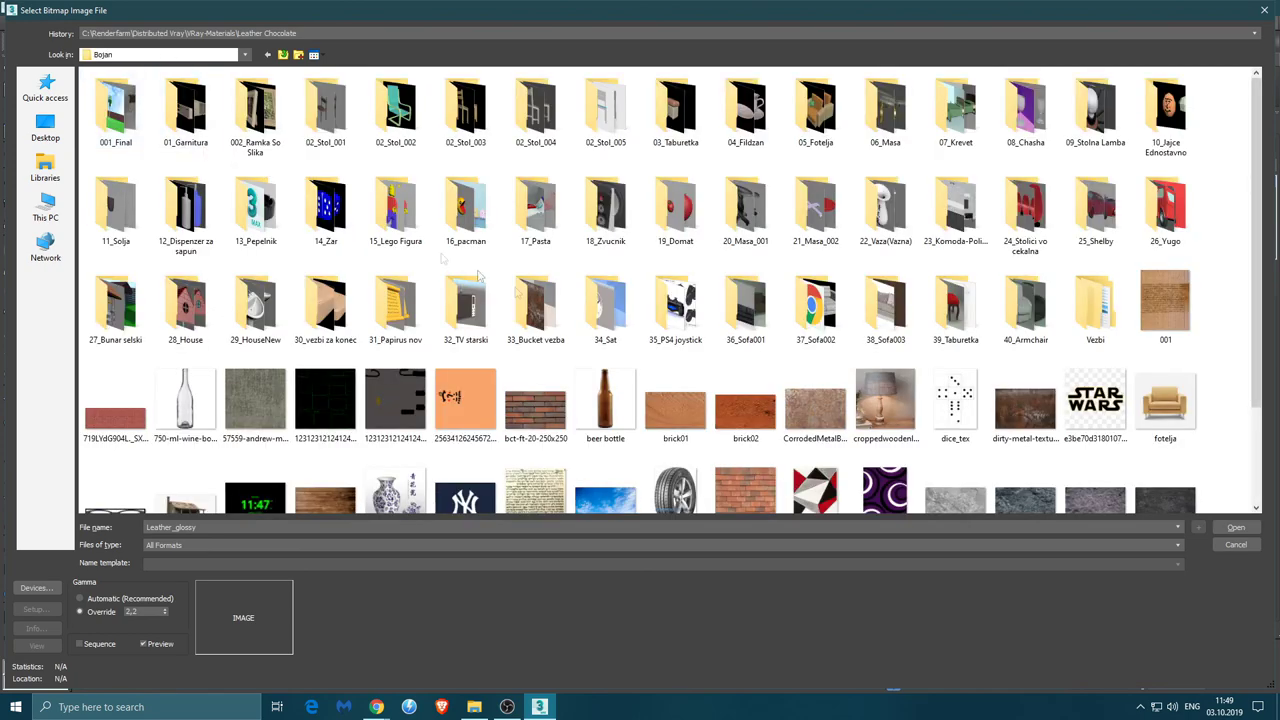
{"action": "double_click", "coordinate": [800, 317]}
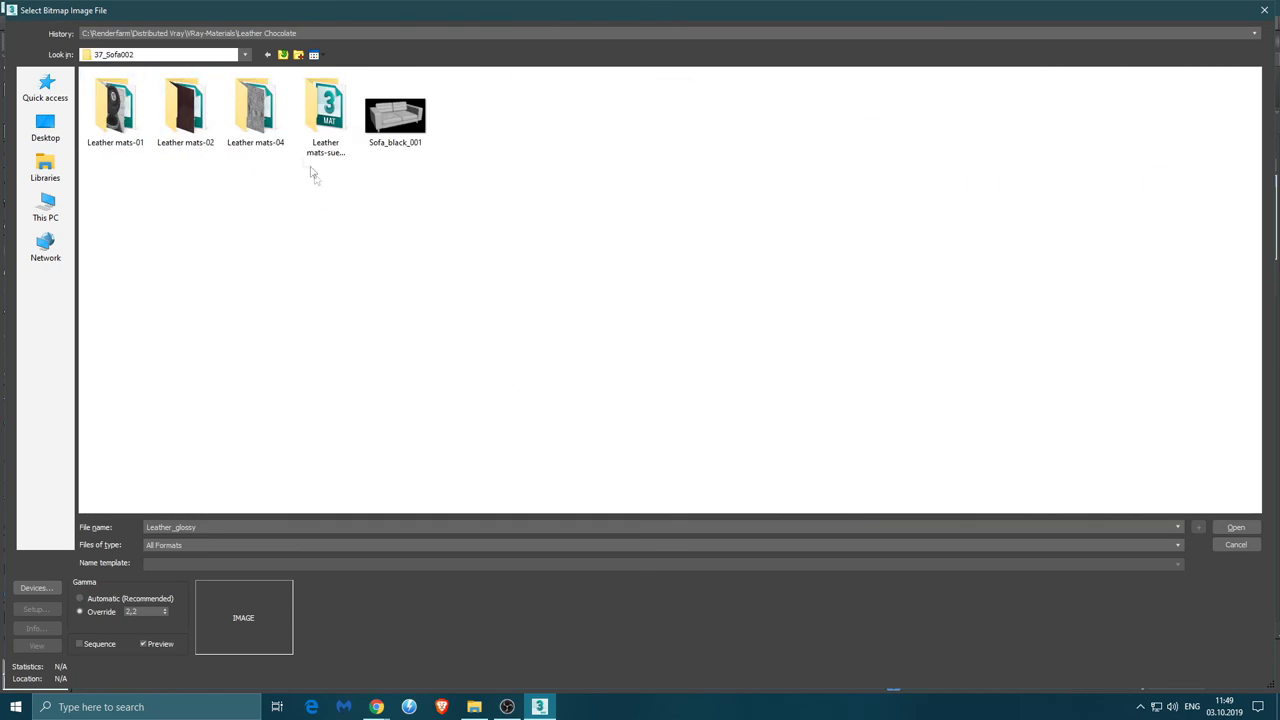
{"action": "double_click", "coordinate": [255, 108]}
{"action": "left_click", "coordinate": [465, 112]}
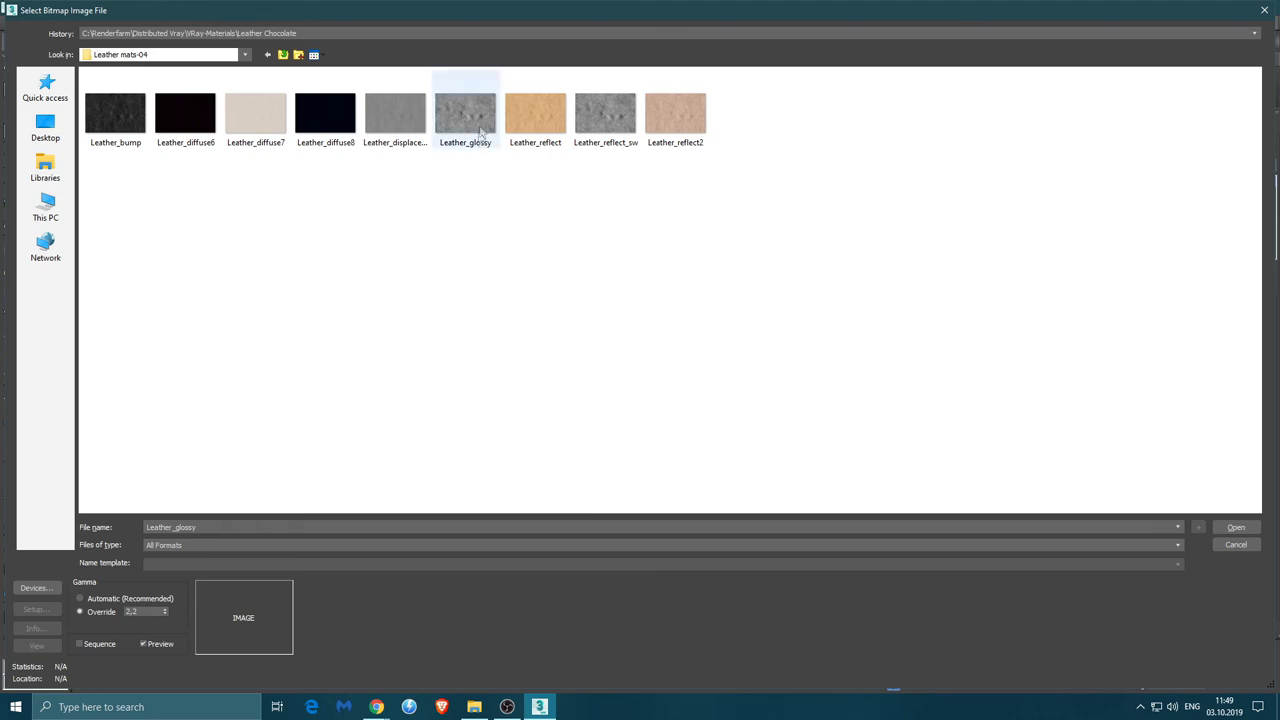
{"action": "left_click", "coordinate": [1234, 528]}
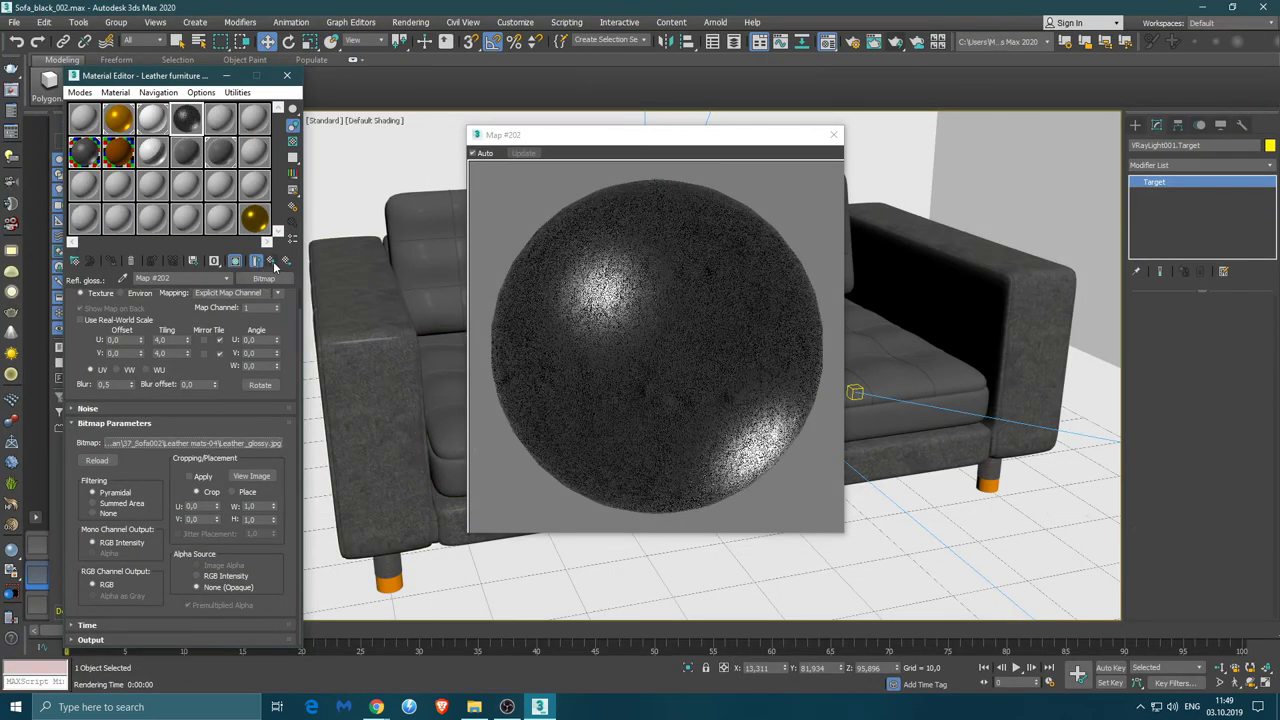
{"action": "left_click", "coordinate": [271, 261]}
{"action": "scroll", "coordinate": [295, 302], "scroll_direction": "down", "scroll_amount": 5}
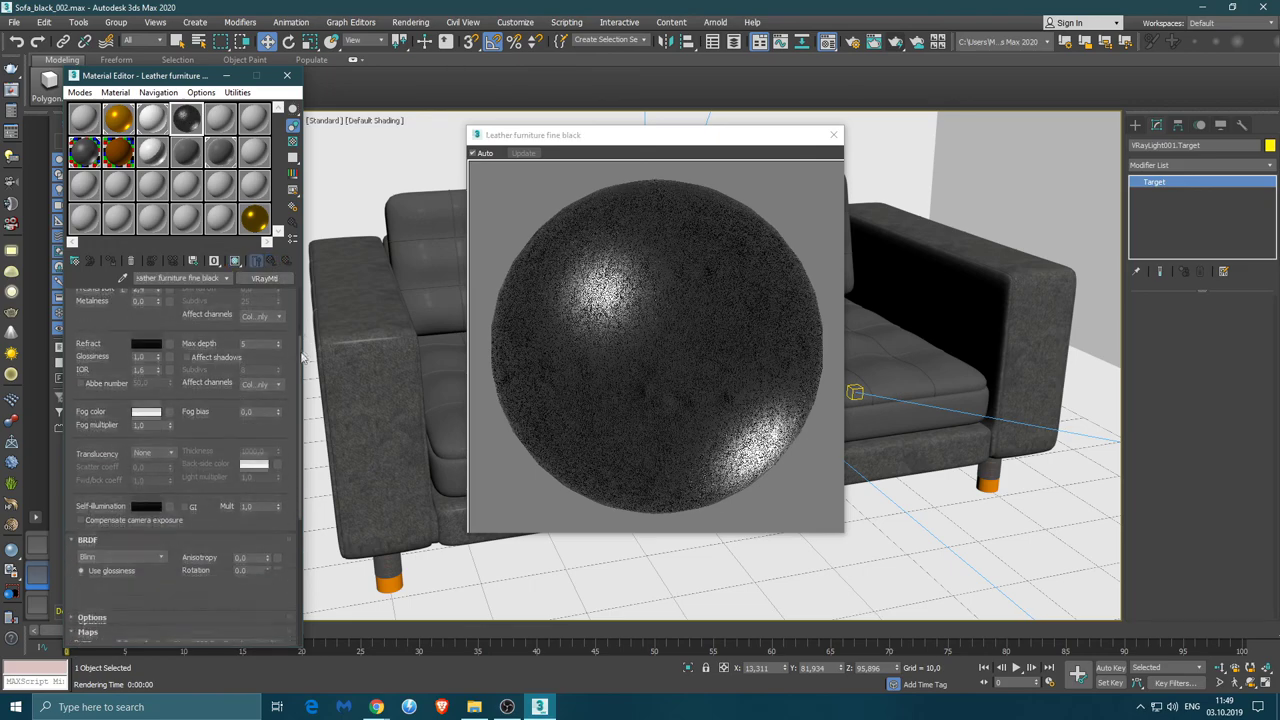
{"action": "scroll", "coordinate": [295, 302], "scroll_direction": "down", "scroll_amount": 5}
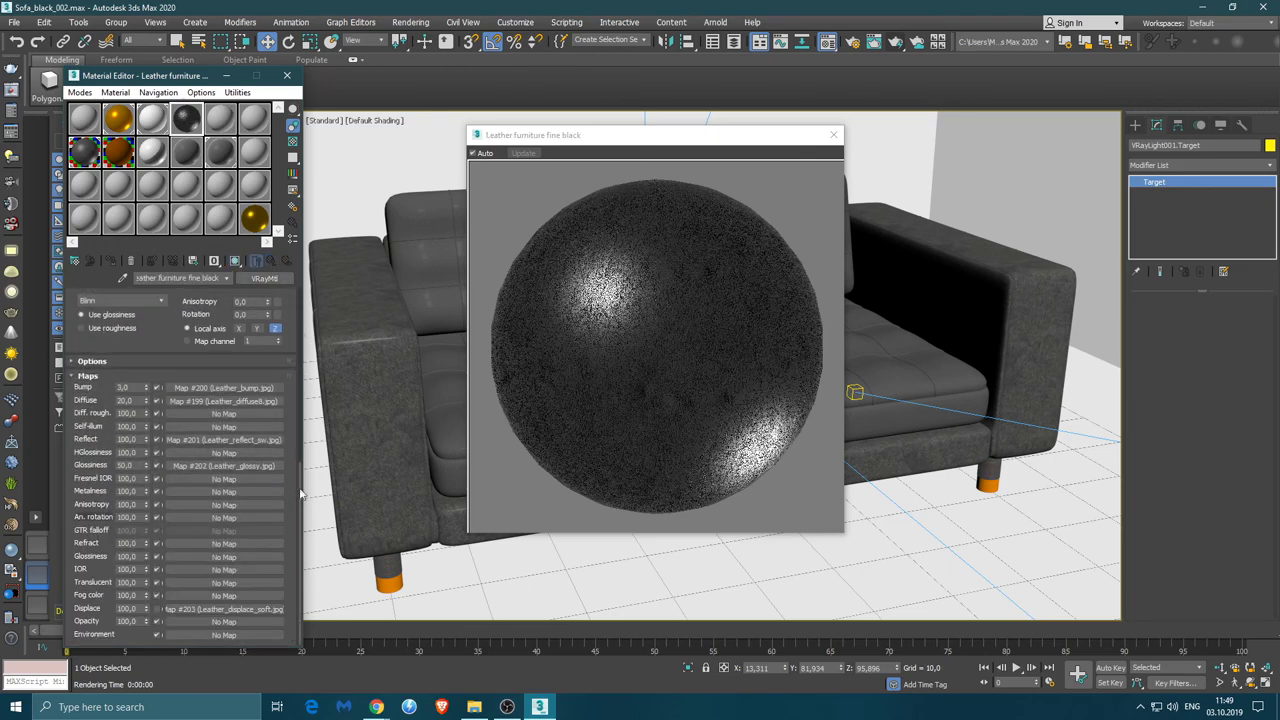
Load Leather_displace_soft.jpg from 37_Sofa002\Leather mats-04 as the displacement texture
{"action": "left_click", "coordinate": [246, 610]}
{"action": "left_click", "coordinate": [247, 445]}
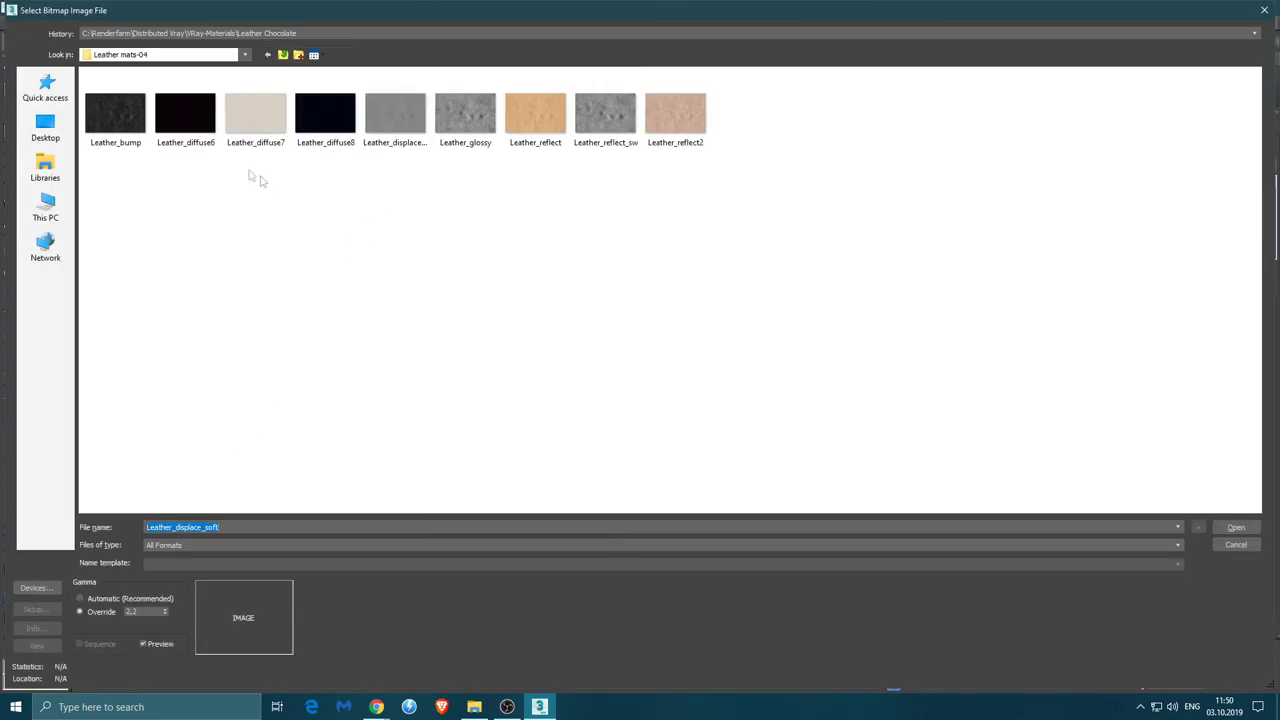
{"action": "left_click", "coordinate": [45, 208]}
{"action": "double_click", "coordinate": [607, 163]}
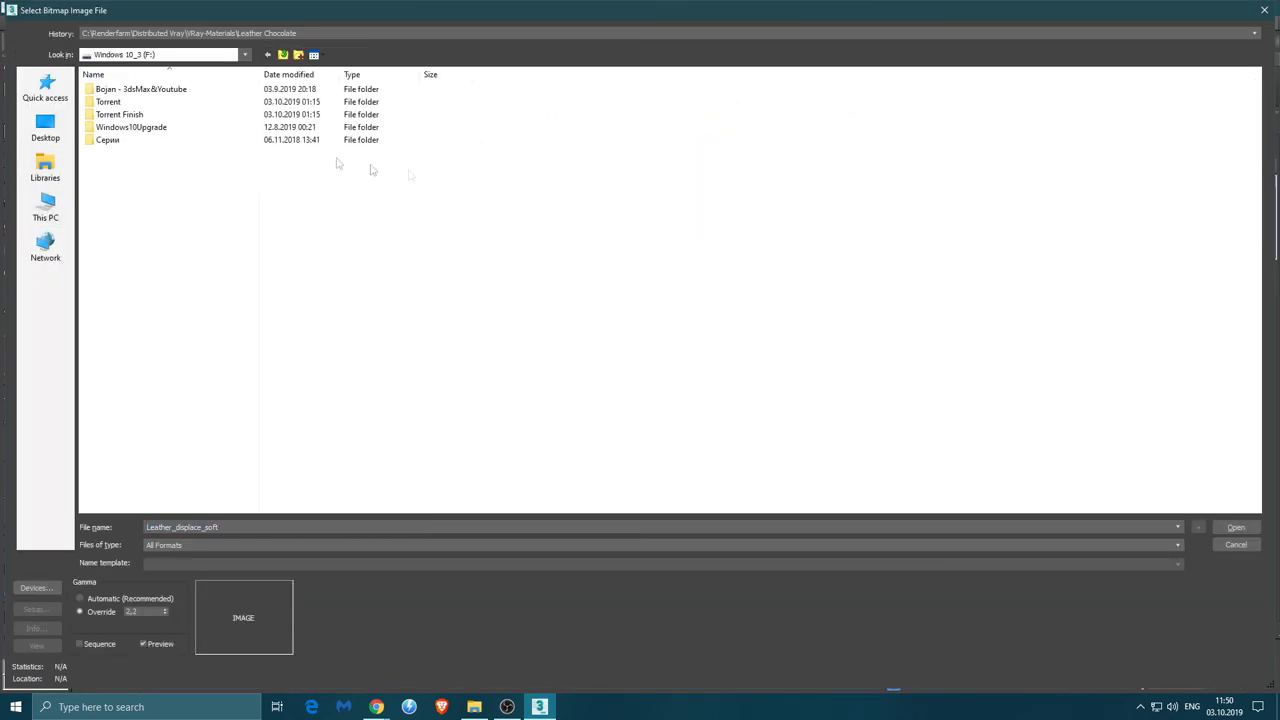
{"action": "double_click", "coordinate": [150, 90]}
{"action": "double_click", "coordinate": [125, 116]}
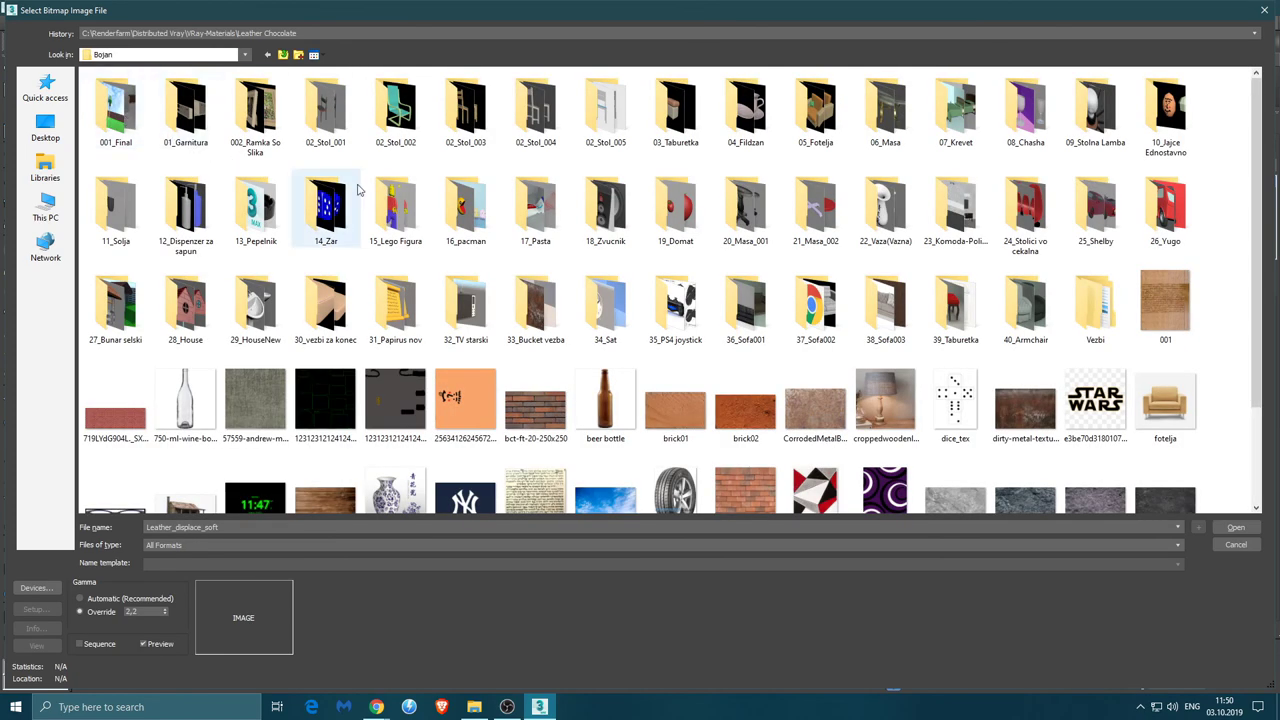
{"action": "double_click", "coordinate": [811, 314]}
{"action": "double_click", "coordinate": [258, 110]}
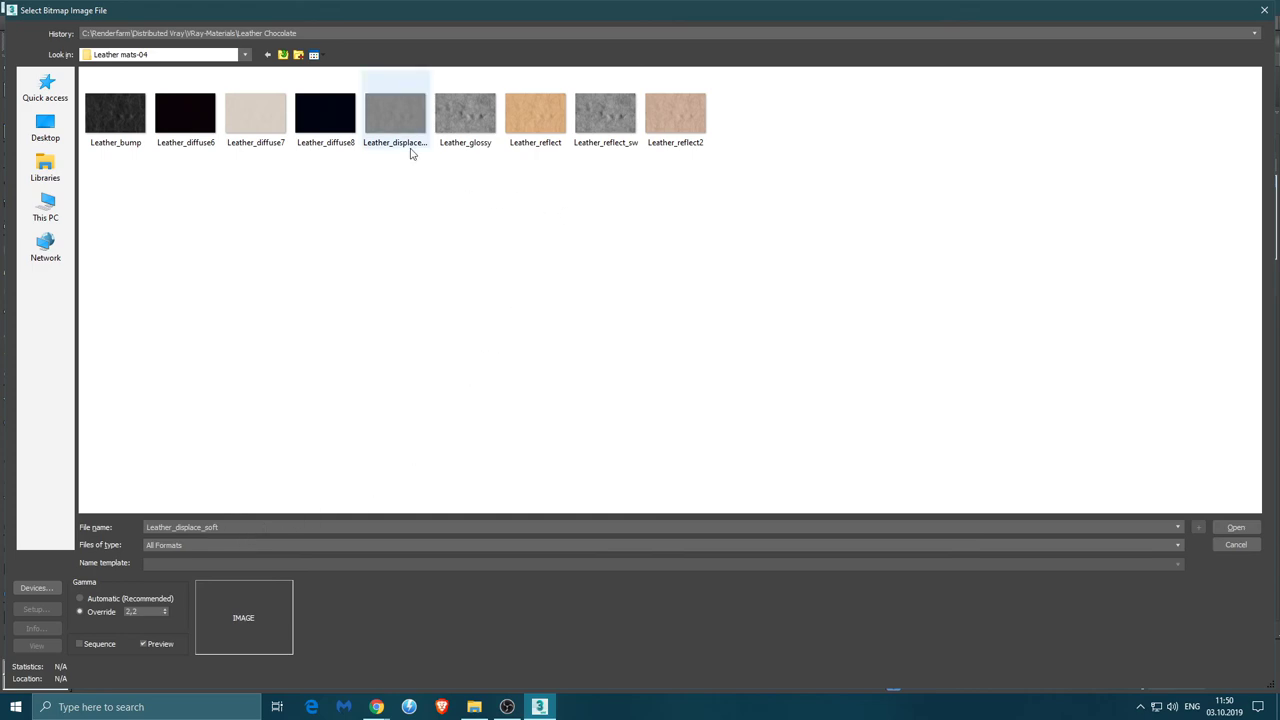
{"action": "left_click", "coordinate": [1236, 527]}
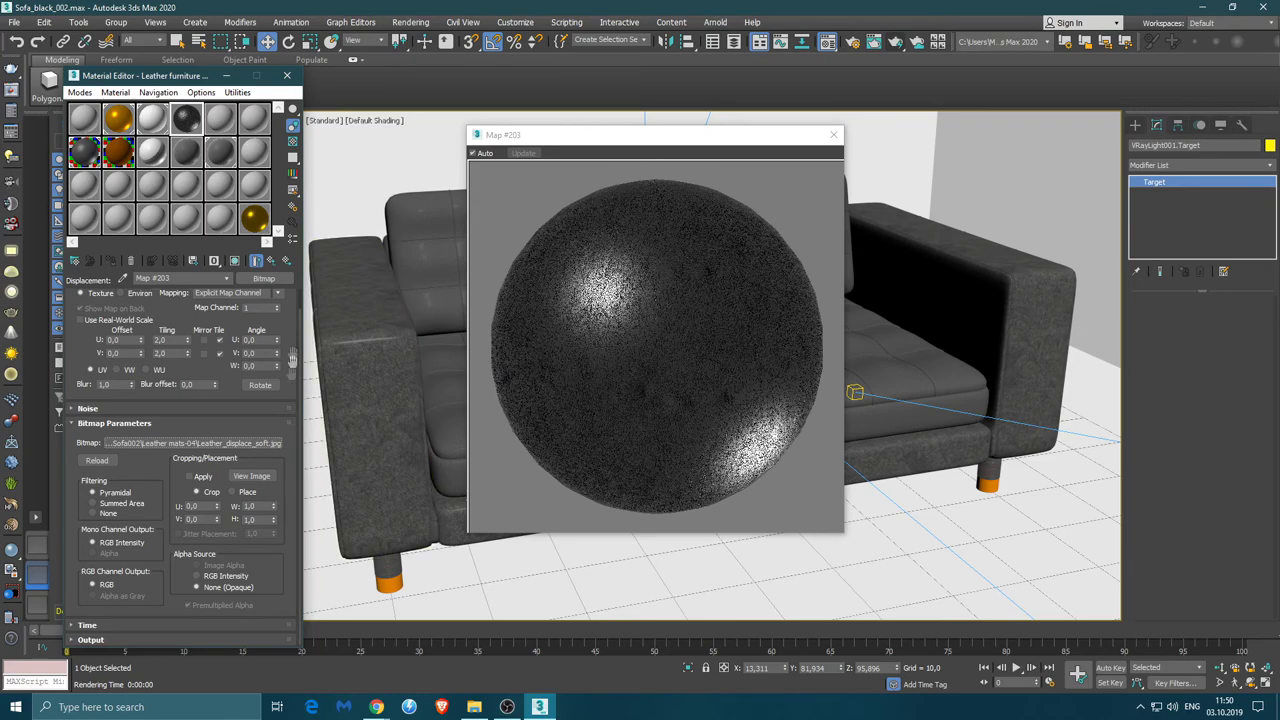
Lower the leather's Glossiness map amount to 40 and close the material preview
{"action": "left_click", "coordinate": [271, 261]}
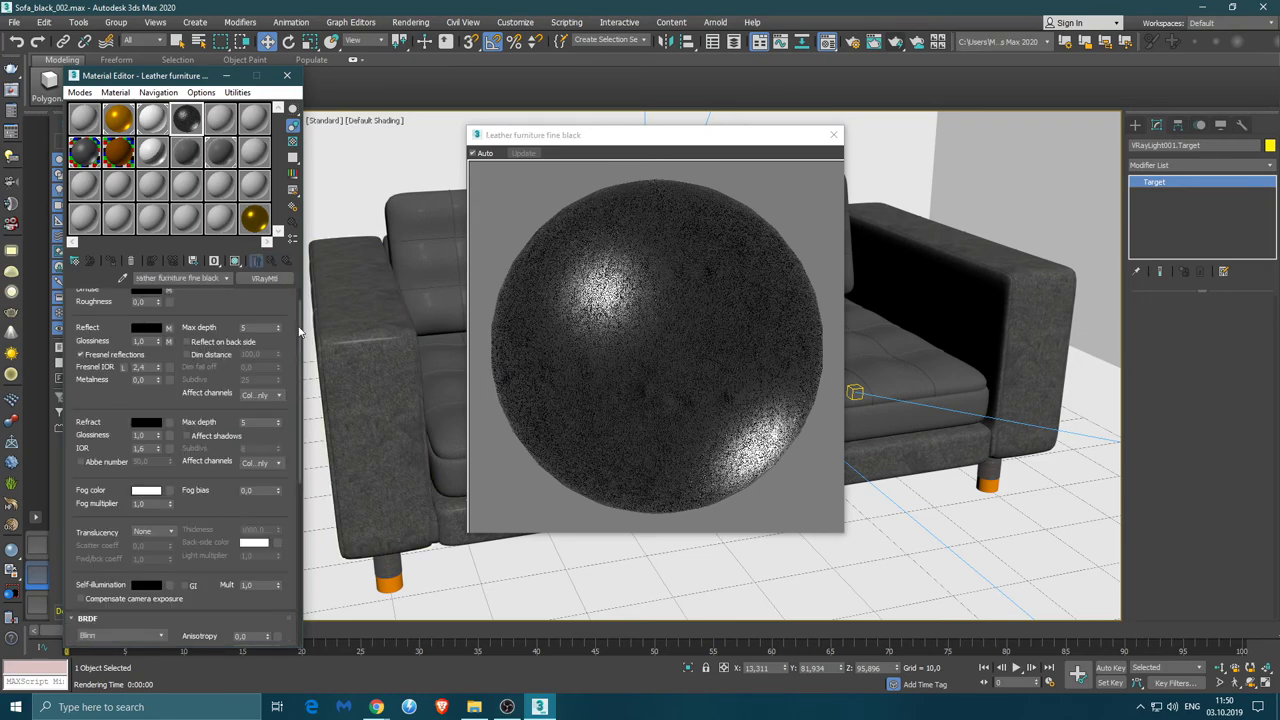
{"action": "left_click_drag", "start_coordinate": [298, 330], "coordinate": [299, 500]}
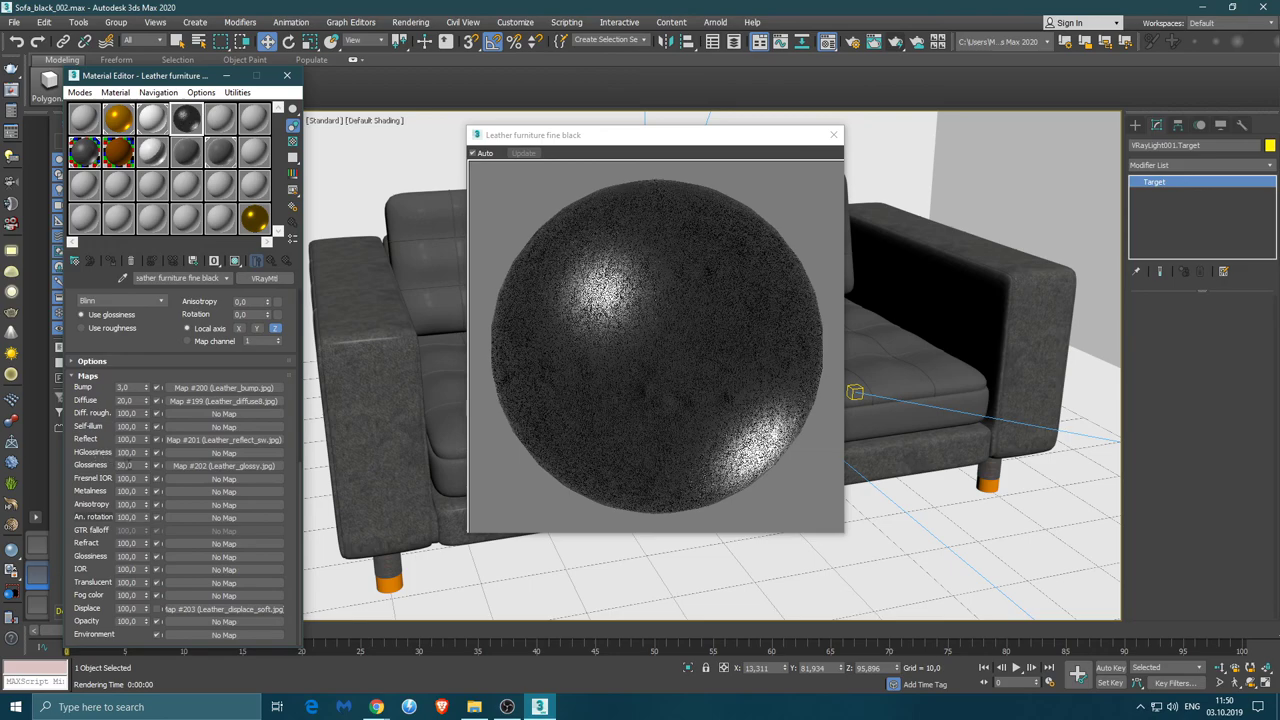
{"action": "left_click_drag", "start_coordinate": [147, 471], "coordinate": [147, 471]}
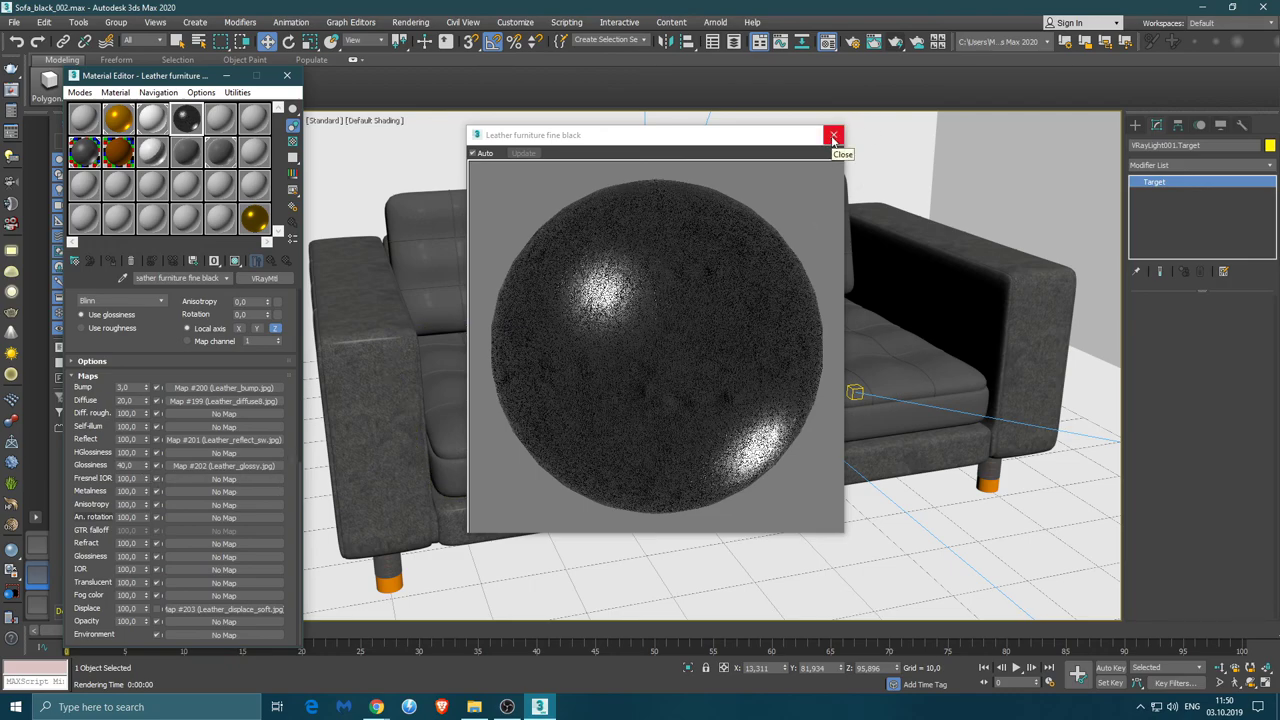
{"action": "left_click", "coordinate": [834, 136]}
{"action": "left_click", "coordinate": [510, 250]}
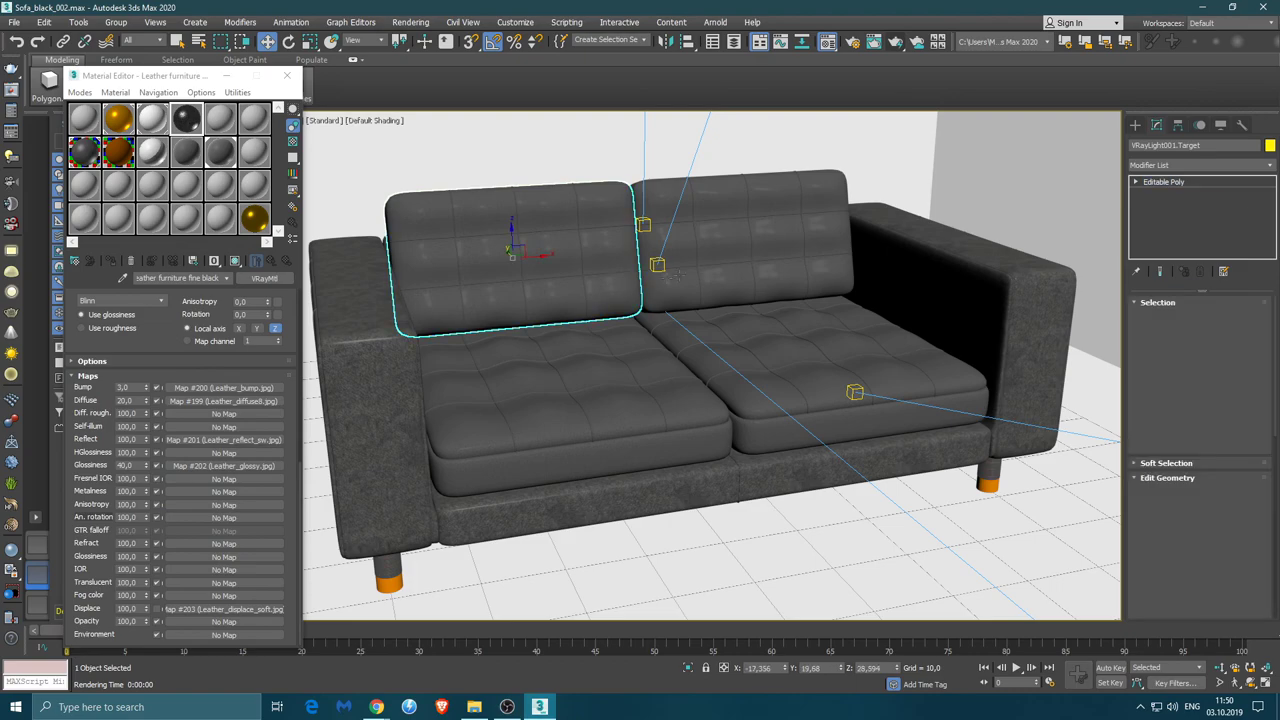
Assign the black leather material to all four sofa cushions
{"action": "left_click", "coordinate": [740, 235], "text": "ctrl"}
{"action": "left_click", "coordinate": [763, 340], "text": "ctrl"}
{"action": "left_click", "coordinate": [628, 382], "text": "ctrl"}
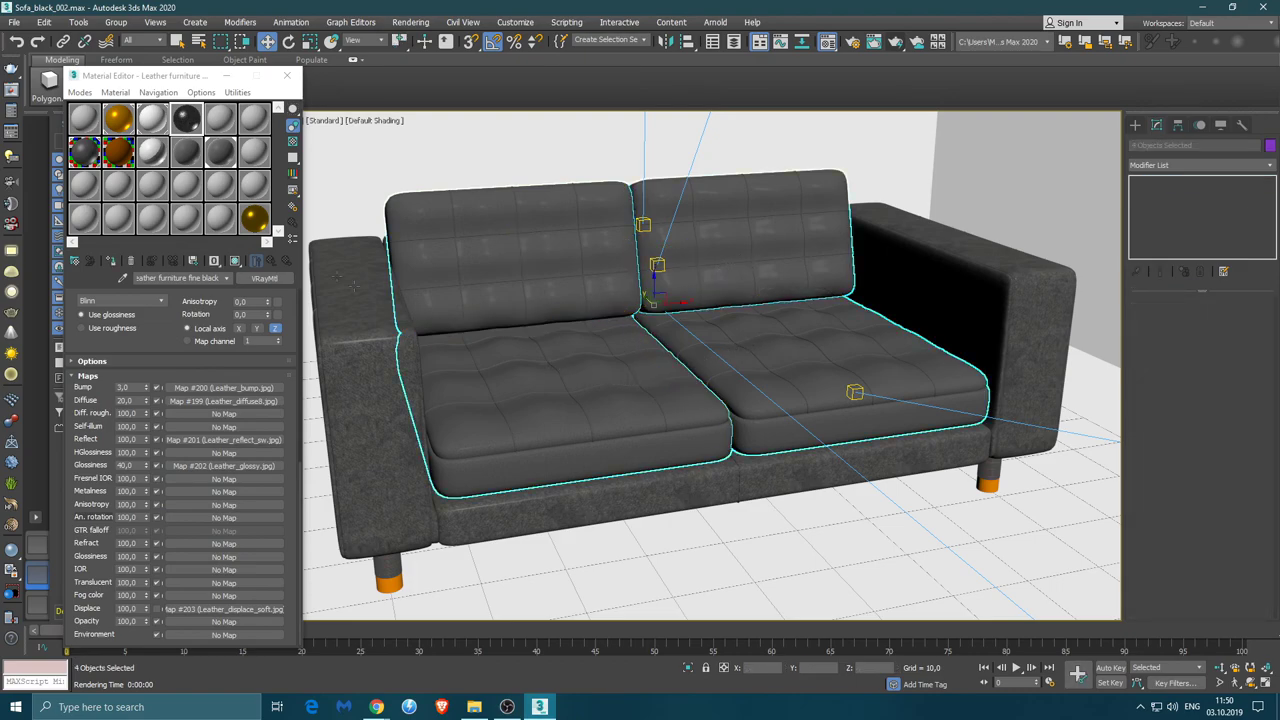
{"action": "left_click", "coordinate": [112, 261]}
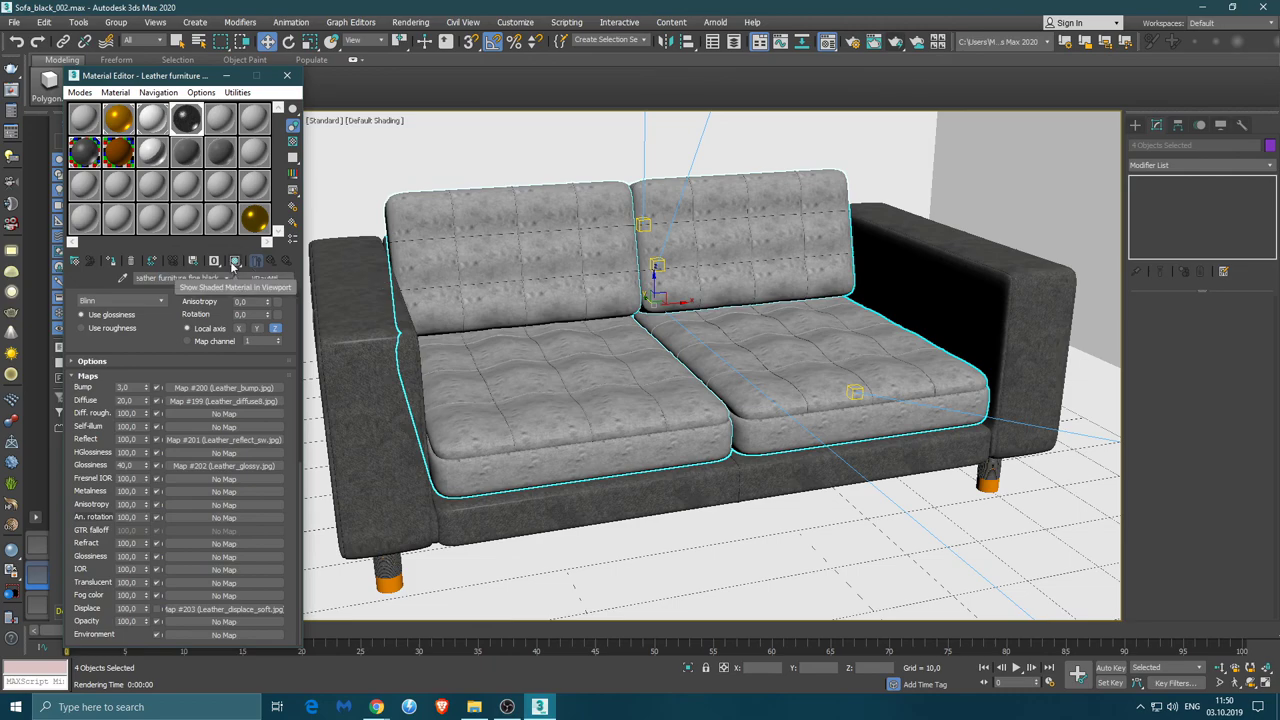
{"action": "left_click", "coordinate": [240, 261]}
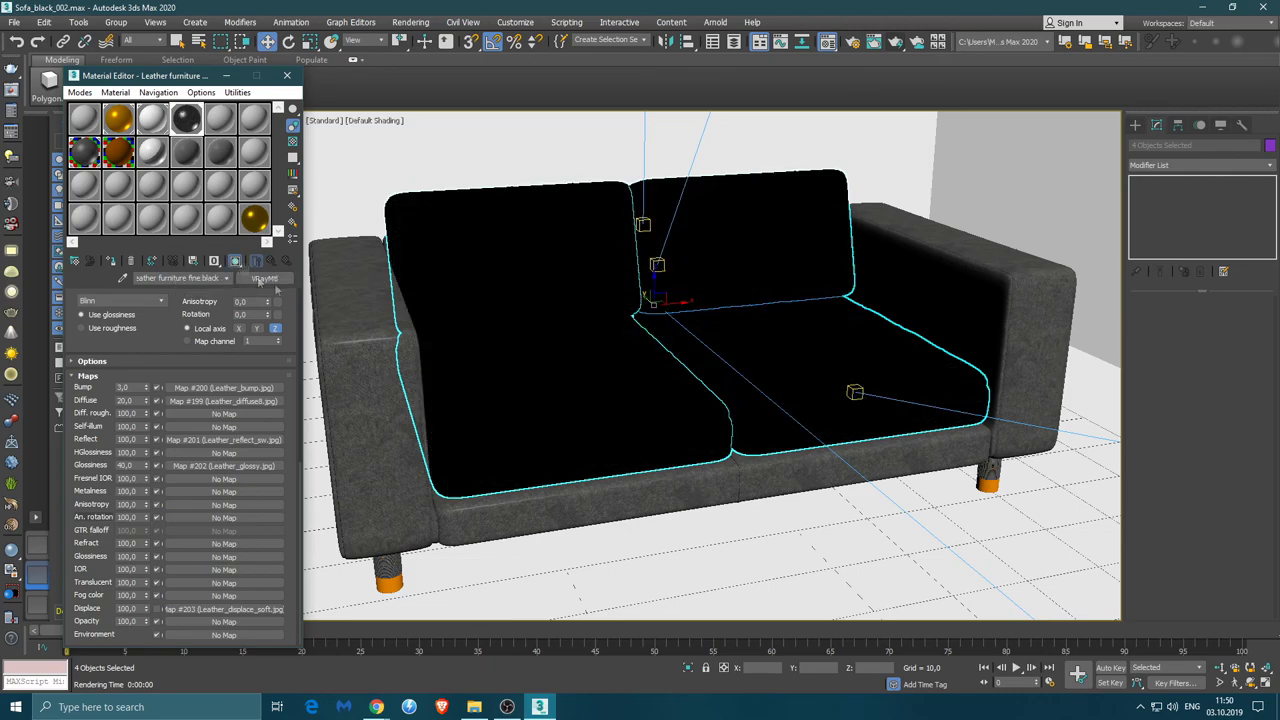
Set Material ID Channel 0 and show the shaded leather material in the viewport
{"action": "left_click", "coordinate": [491, 278]}
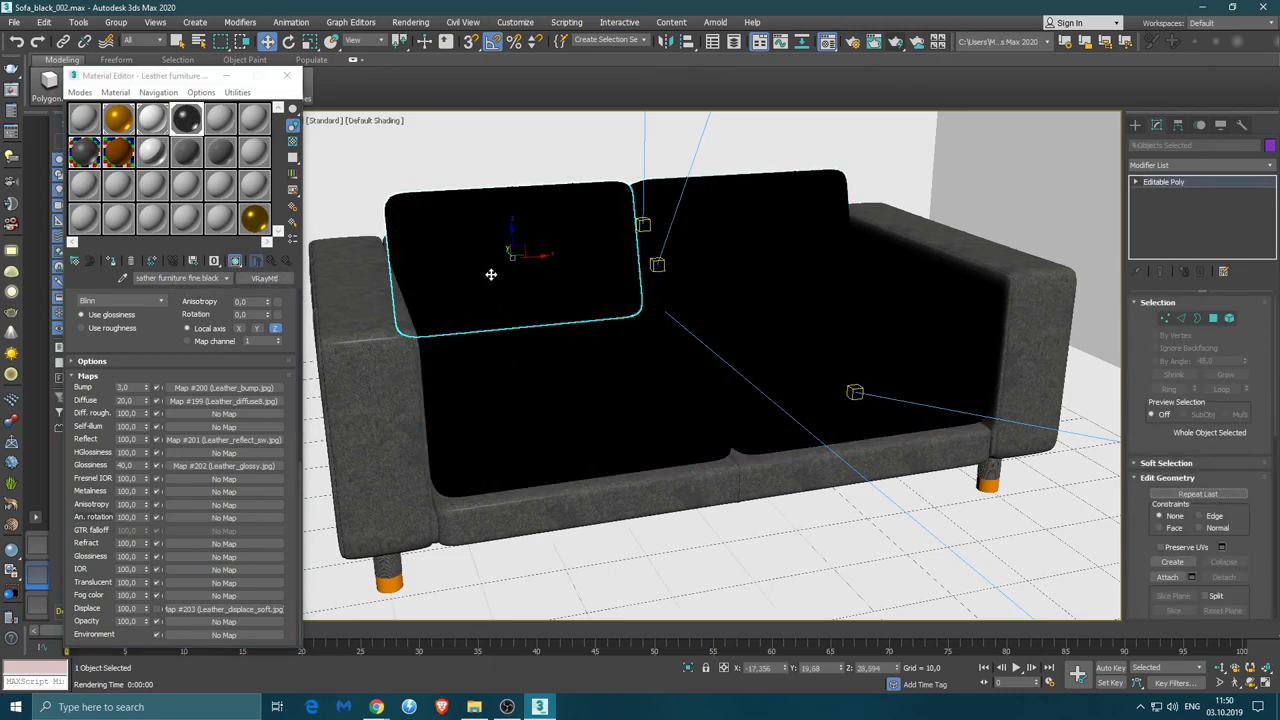
{"action": "left_click", "coordinate": [214, 262]}
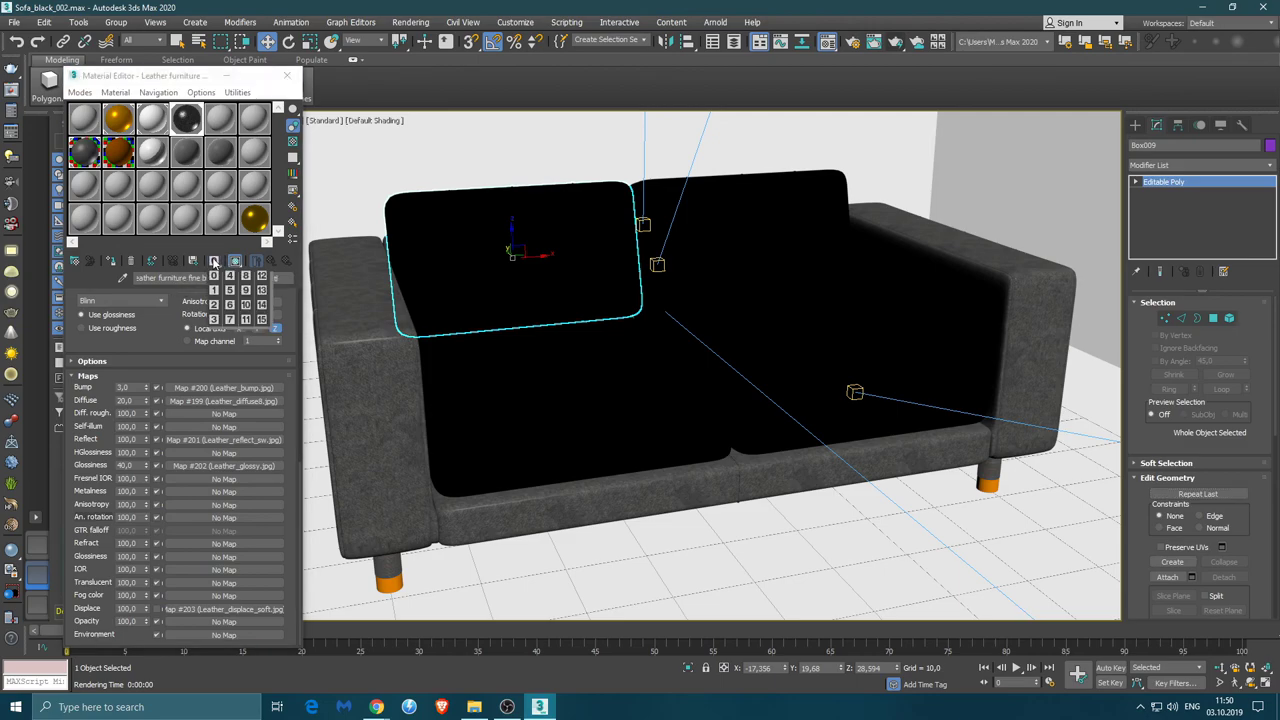
{"action": "left_click", "coordinate": [214, 262]}
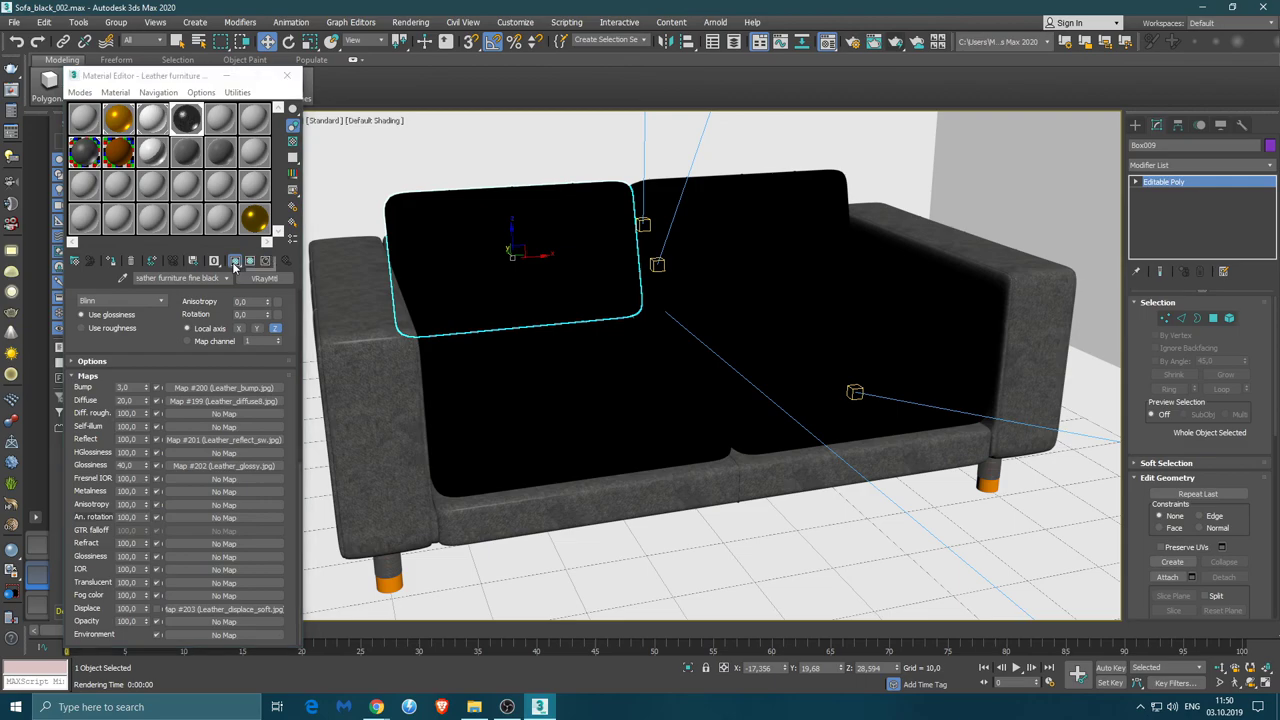
{"action": "left_click", "coordinate": [235, 263]}
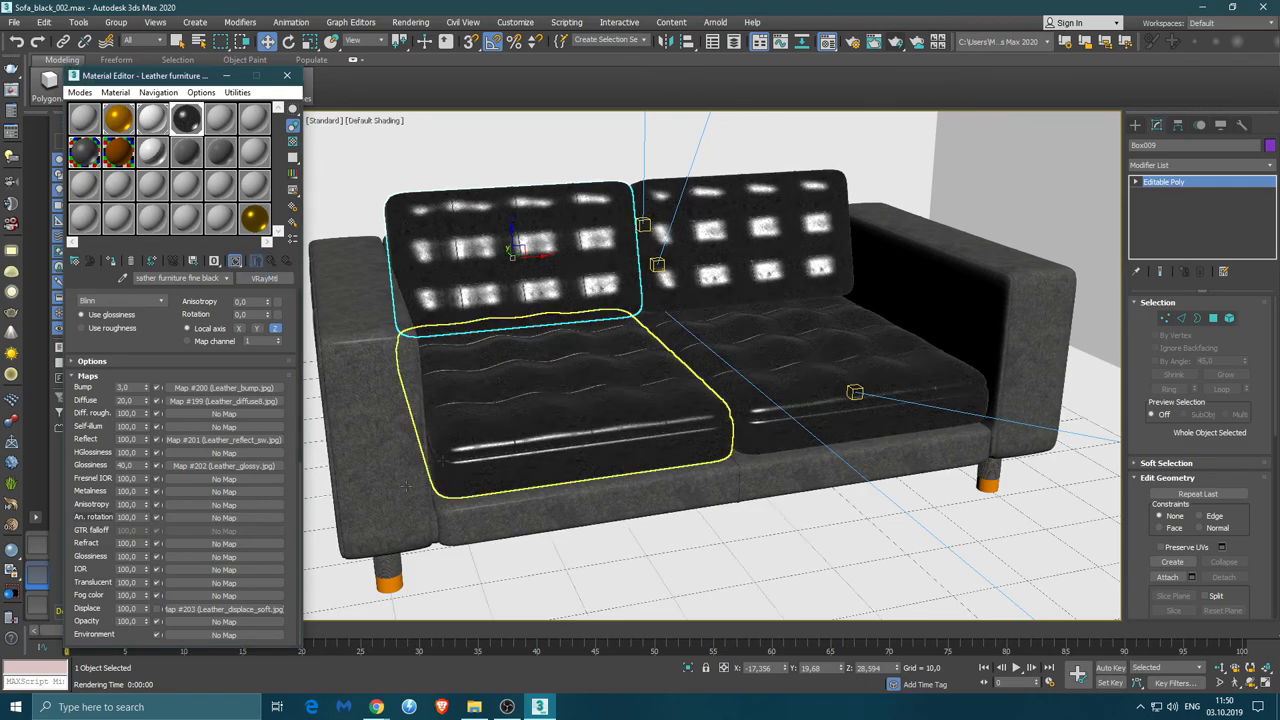
Inspect the tufted leather texture on the seat cushions, then close the Material Editor
{"action": "left_click", "coordinate": [37, 604]}
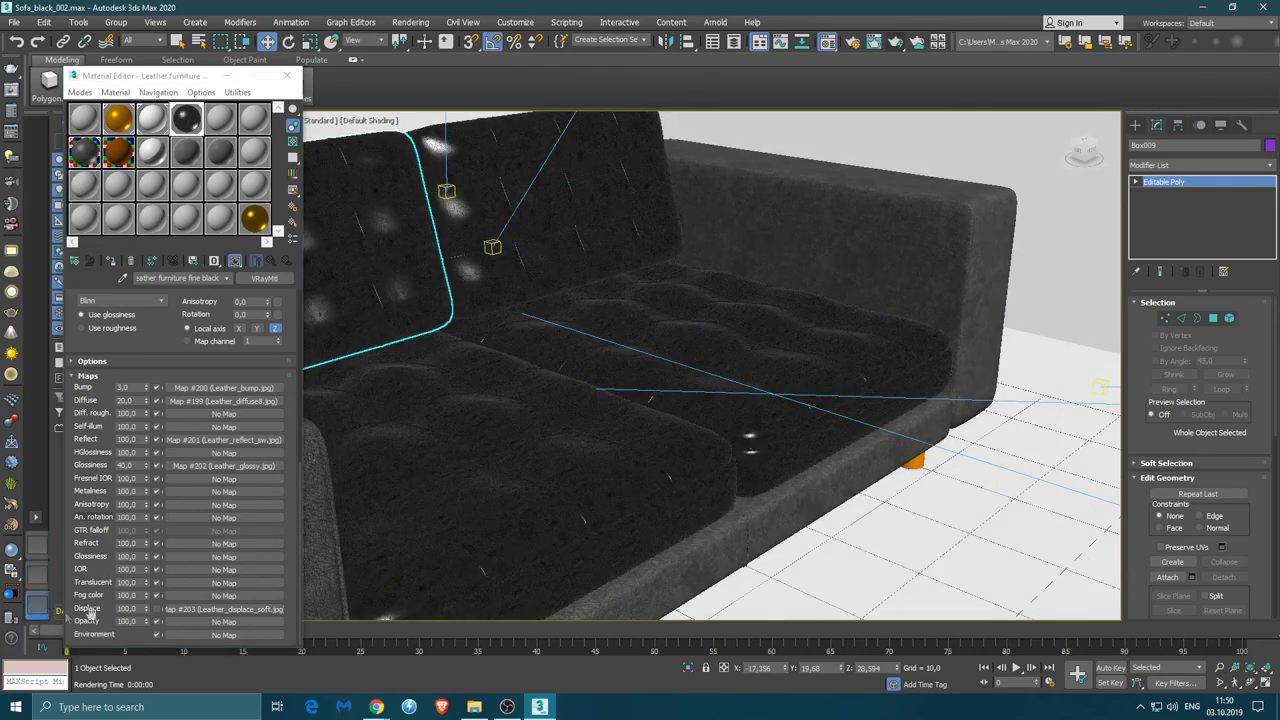
{"action": "scroll", "coordinate": [733, 362], "scroll_direction": "up", "scroll_amount": 3}
{"action": "scroll", "coordinate": [733, 362], "scroll_direction": "up", "scroll_amount": 3}
{"action": "scroll", "coordinate": [733, 362], "scroll_direction": "up", "scroll_amount": 3}
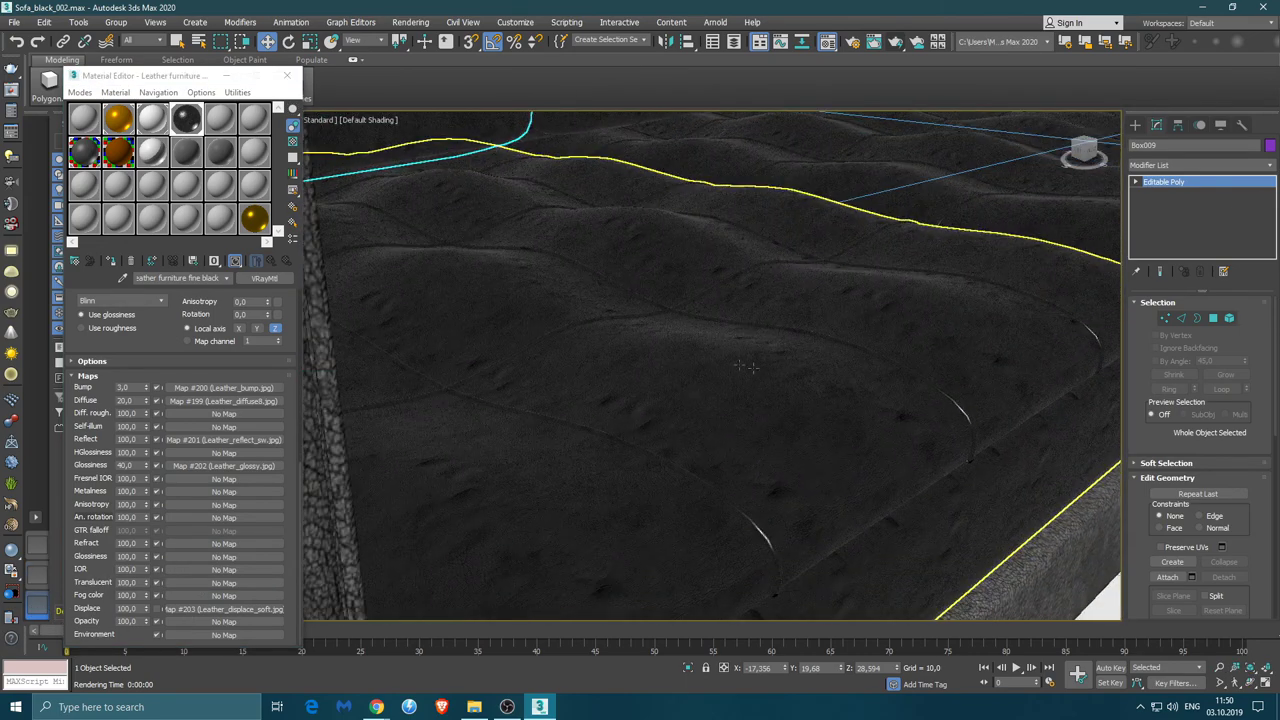
{"action": "mouse_move", "coordinate": [791, 369]}
{"action": "middle_mouse_down", "text": "alt"}
{"action": "mouse_move", "coordinate": [741, 381]}
{"action": "mouse_move", "coordinate": [748, 341]}
{"action": "mouse_move", "coordinate": [594, 294]}
{"action": "mouse_move", "coordinate": [640, 360]}
{"action": "mouse_move", "coordinate": [705, 330]}
{"action": "mouse_move", "coordinate": [883, 459]}
{"action": "middle_mouse_up", "text": "alt"}
{"action": "scroll", "coordinate": [640, 360], "scroll_direction": "up", "scroll_amount": 2}
{"action": "scroll", "coordinate": [705, 330], "scroll_direction": "down", "scroll_amount": 3}
{"action": "scroll", "coordinate": [705, 330], "scroll_direction": "down", "scroll_amount": 3}
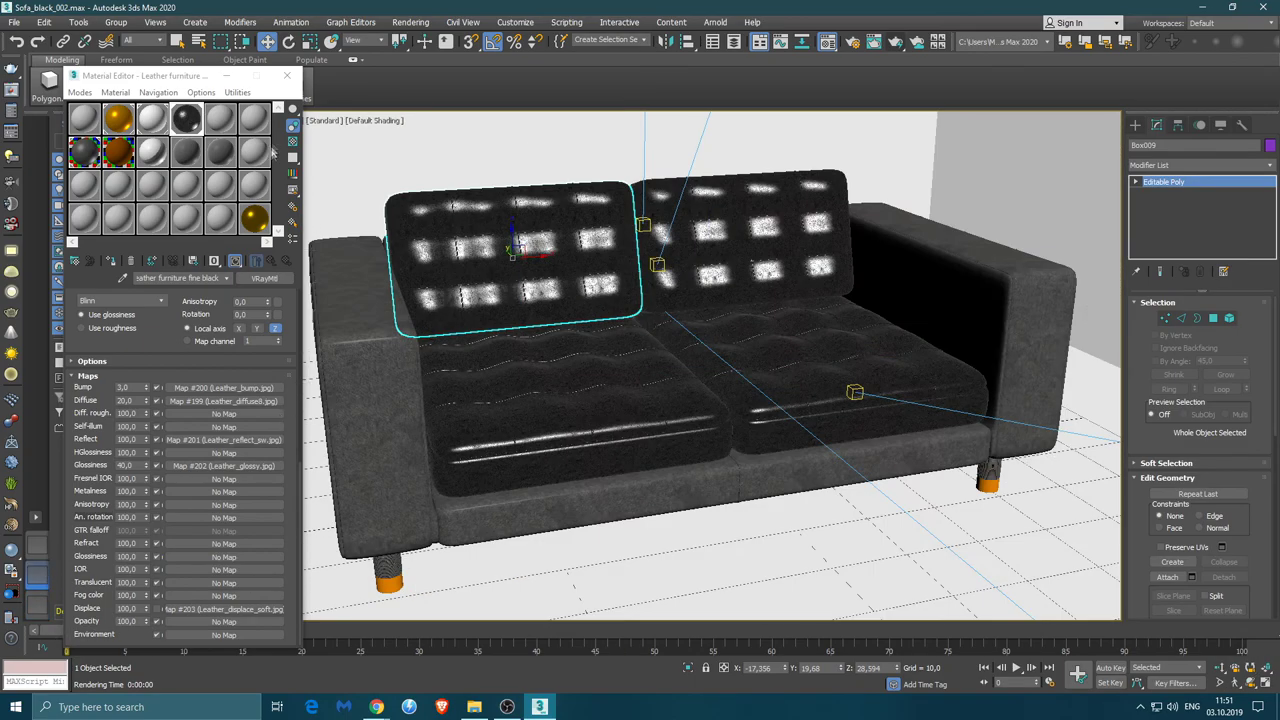
{"action": "left_click", "coordinate": [286, 77]}
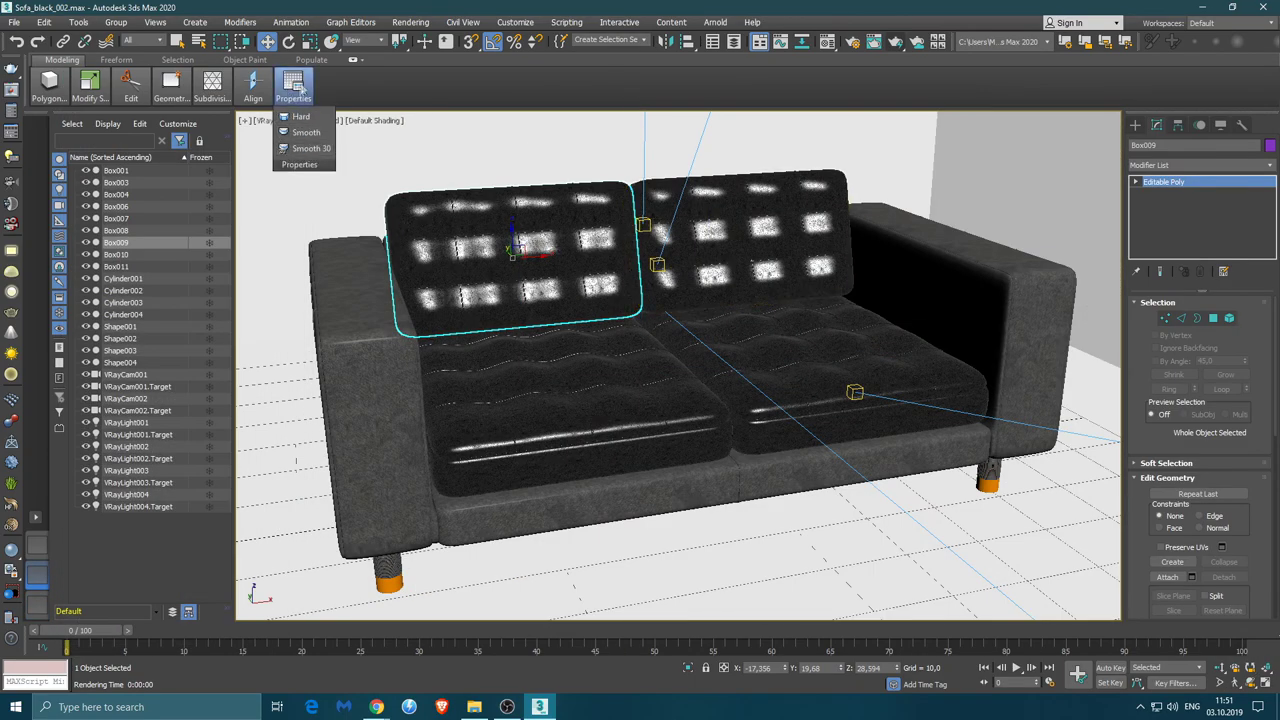
Switch the V-Ray image sampler to Progressive in Render Setup and render the sofa
{"action": "left_click", "coordinate": [897, 43]}
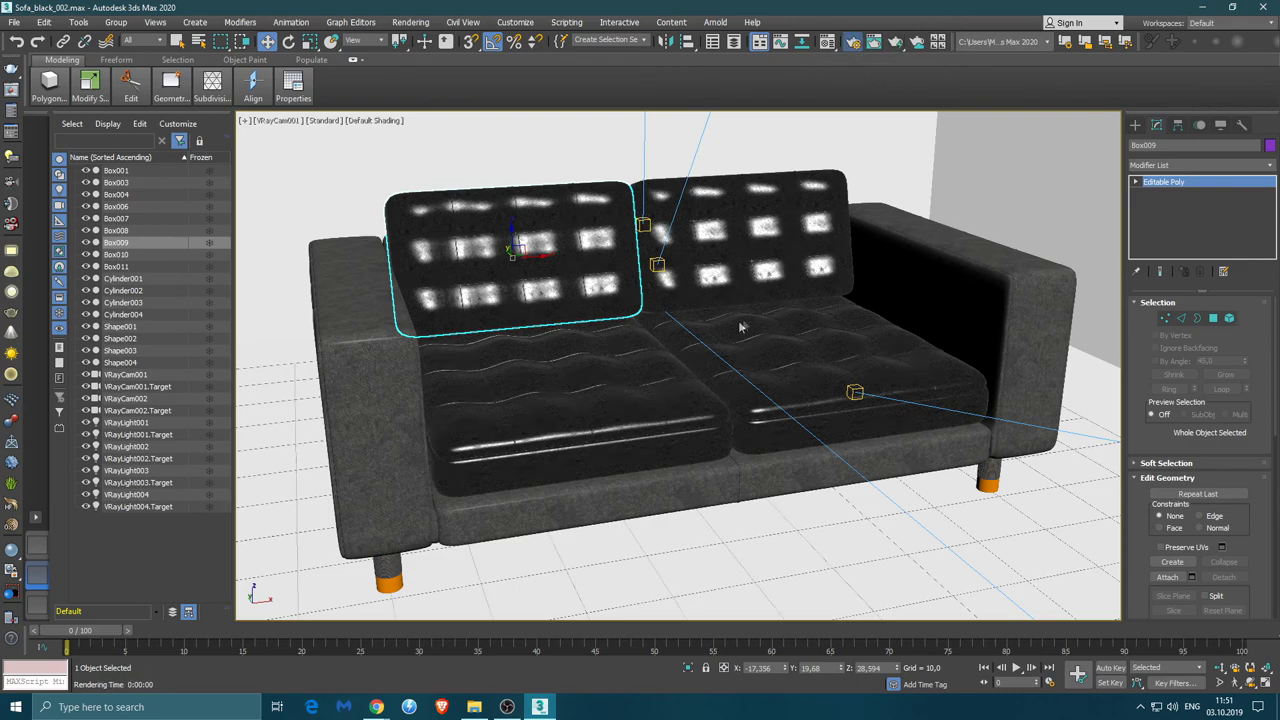
{"action": "key", "text": "F10"}
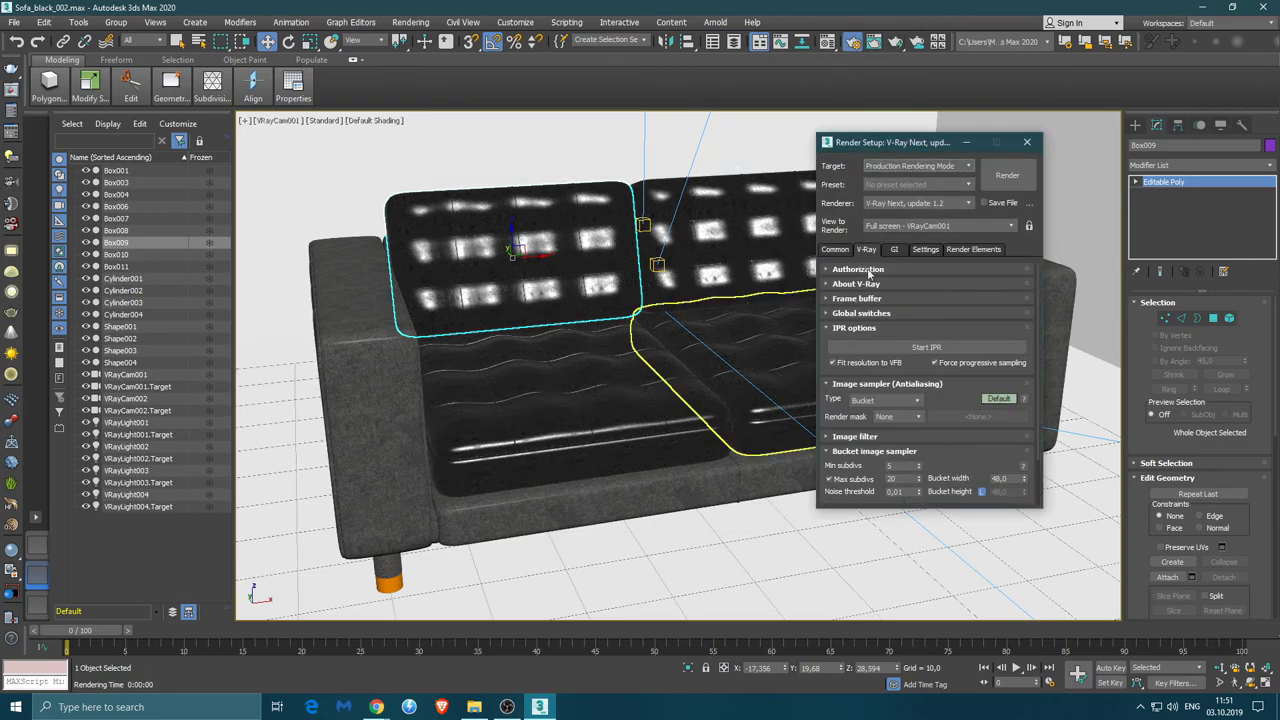
{"action": "left_click", "coordinate": [918, 401]}
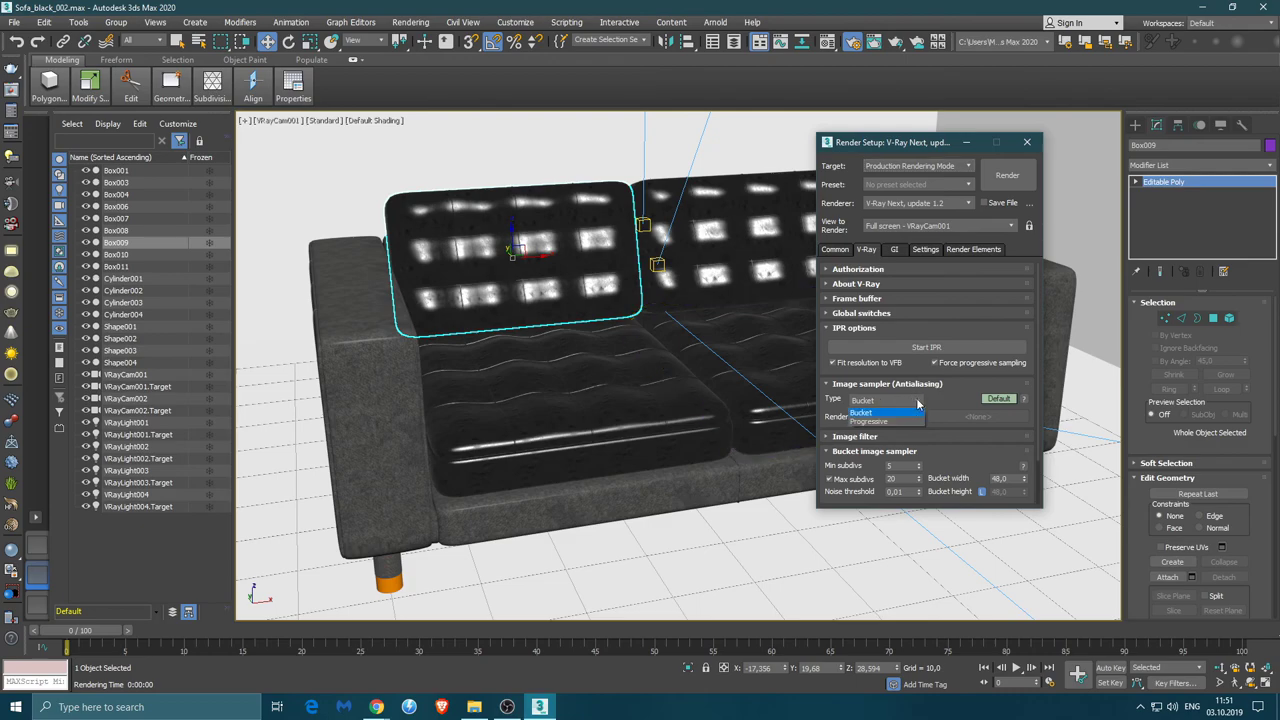
{"action": "left_click", "coordinate": [868, 421]}
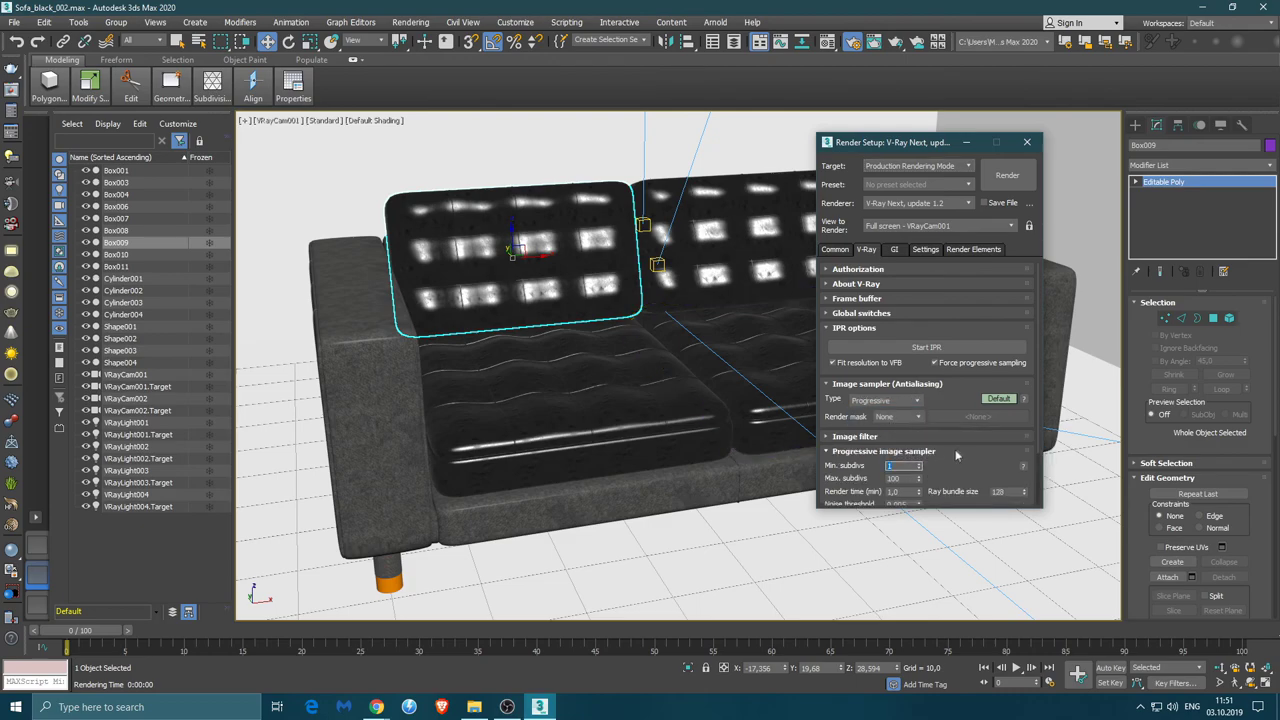
{"action": "left_click", "coordinate": [1005, 177]}
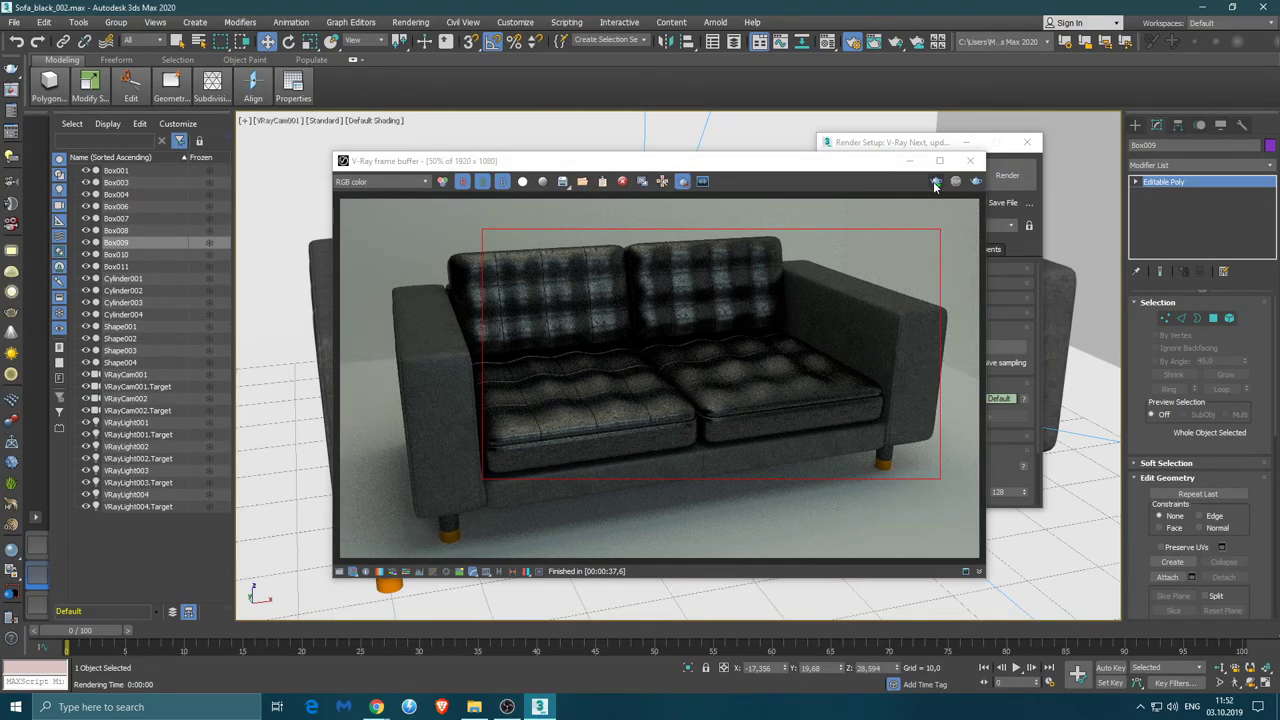
Restart the V-Ray render, zoom the frame buffer to 100%, and reopen the Material Editor
{"action": "left_click", "coordinate": [935, 183]}
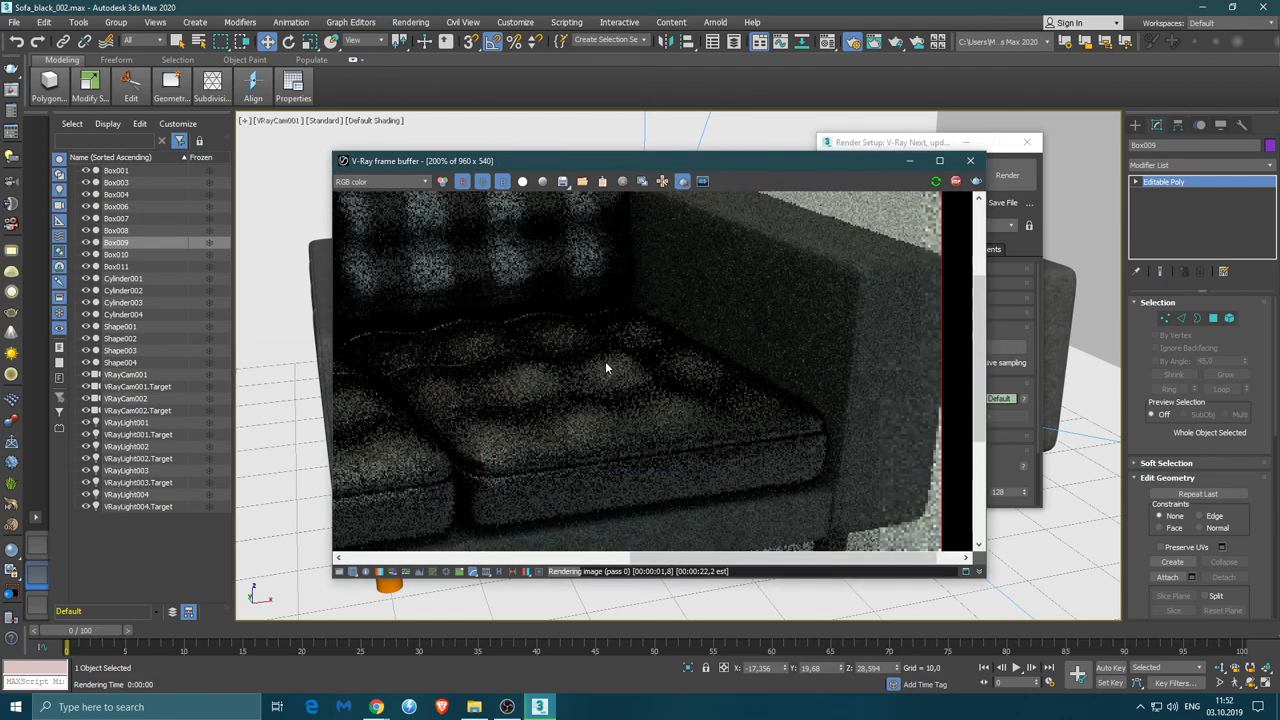
{"action": "scroll", "coordinate": [640, 390], "scroll_direction": "down", "scroll_amount": 1}
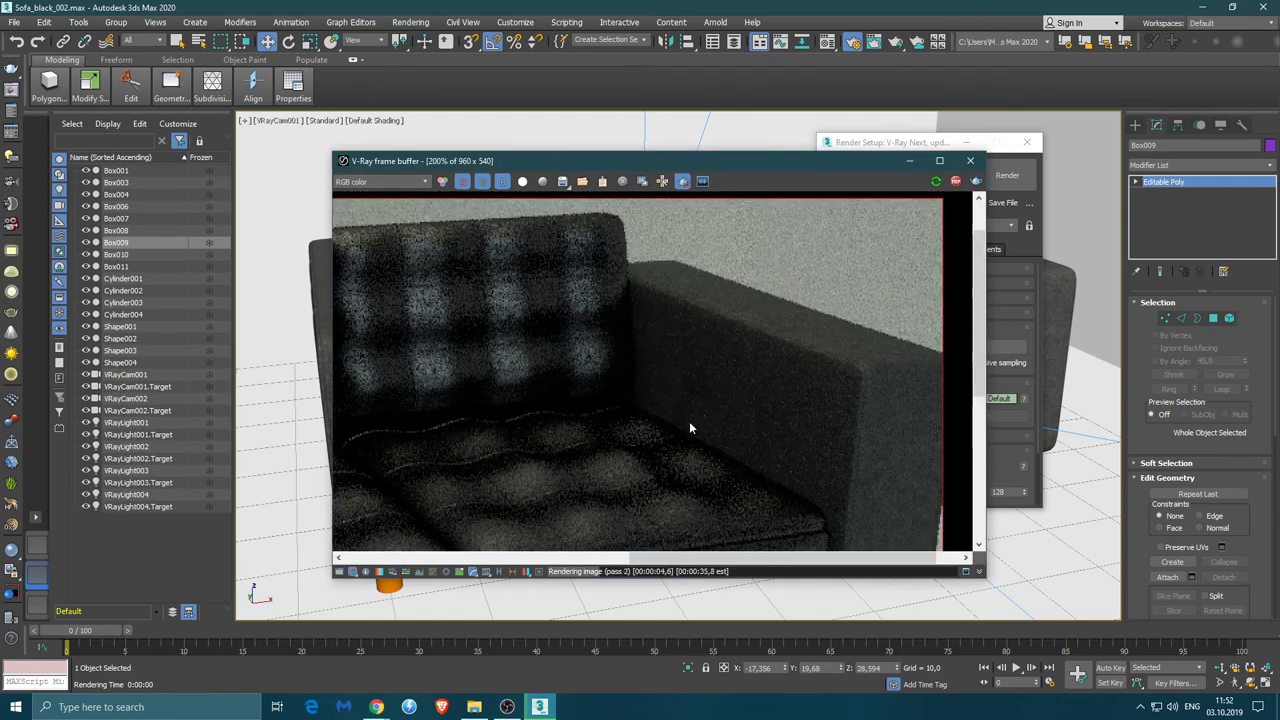
{"action": "scroll", "coordinate": [710, 420], "scroll_direction": "down", "scroll_amount": 1}
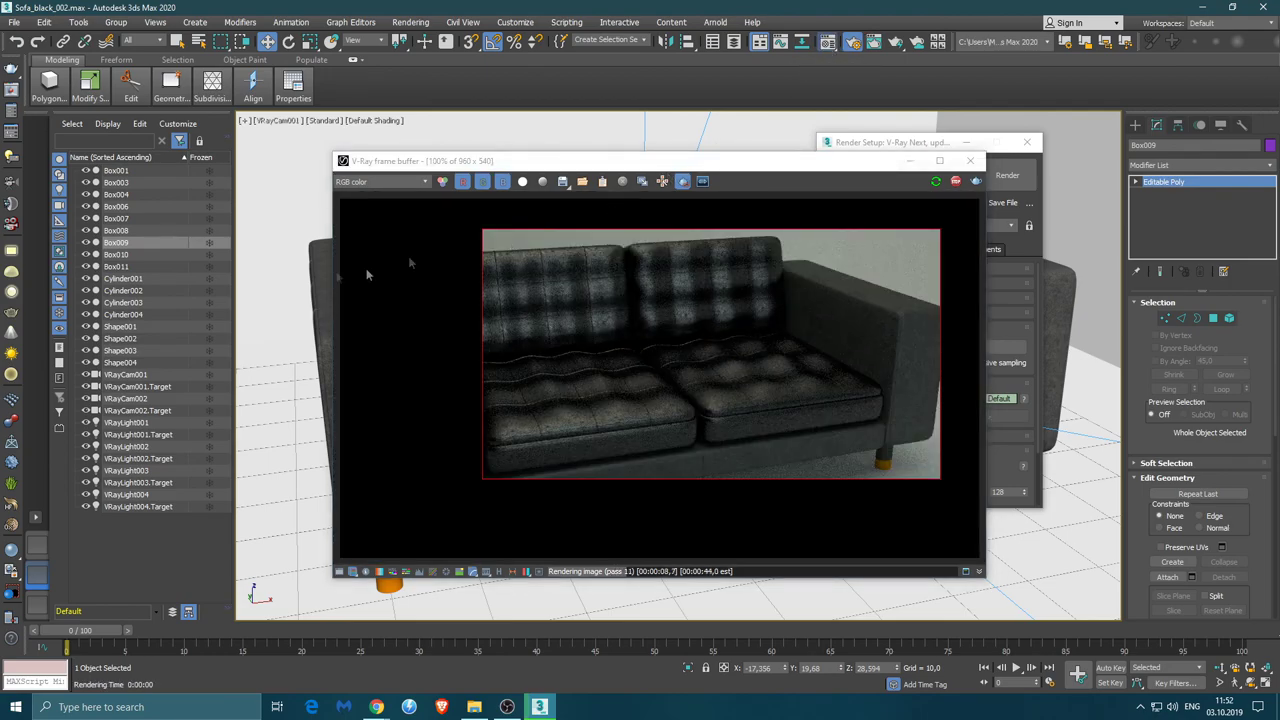
{"action": "key", "text": "m"}
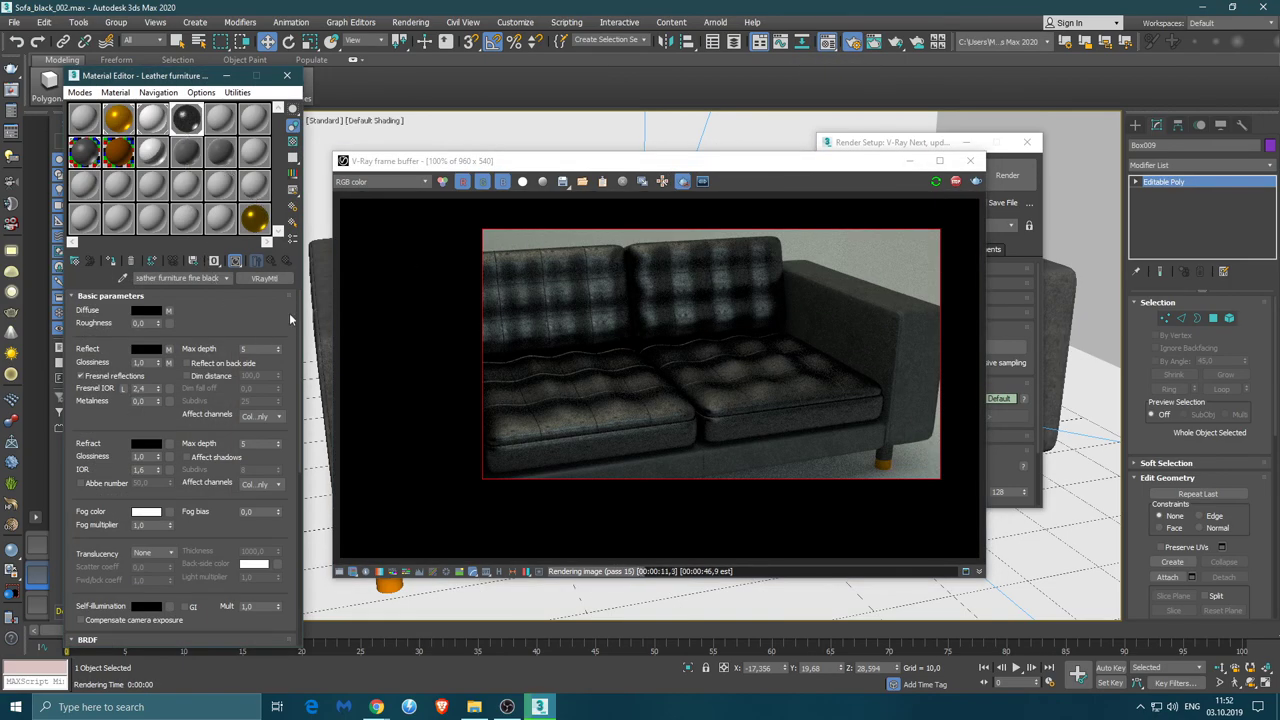
Lower the reflection glossiness to about 0,7 and slightly reduce the Fresnel IOR, with an enlarged preview open
{"action": "left_click_drag", "start_coordinate": [158, 366], "coordinate": [158, 370]}
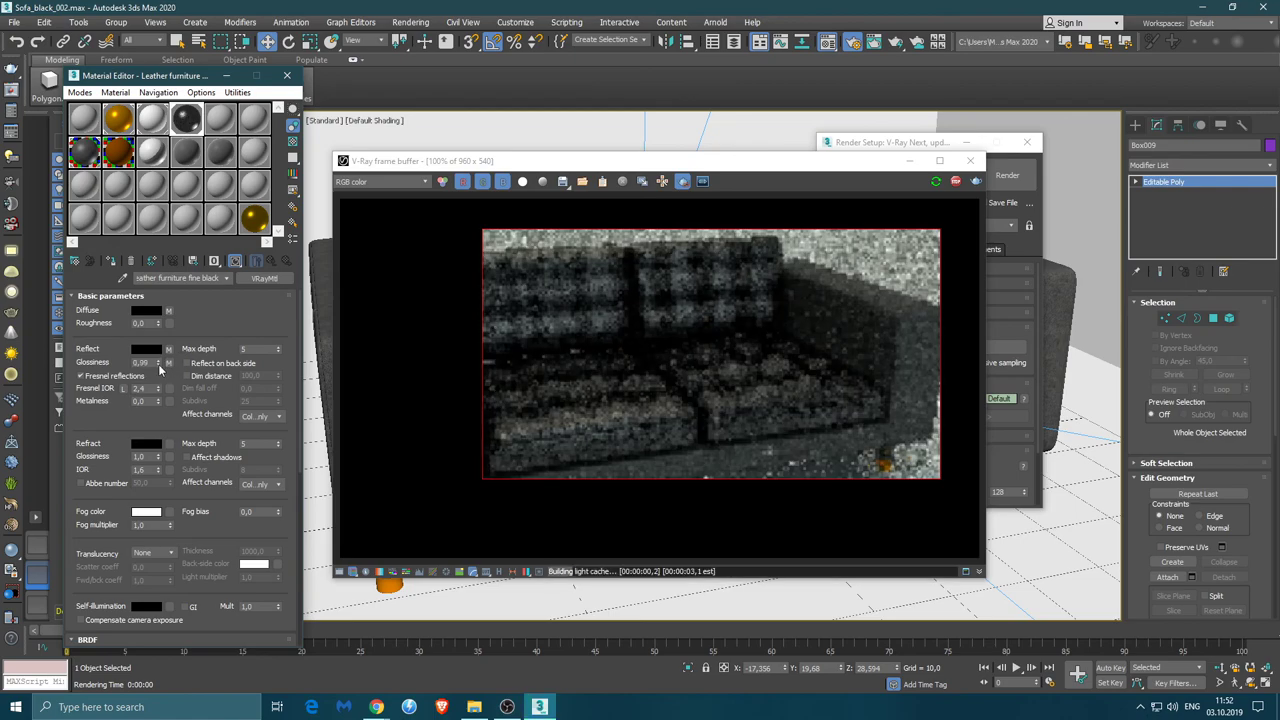
{"action": "left_click_drag", "start_coordinate": [158, 366], "coordinate": [158, 376]}
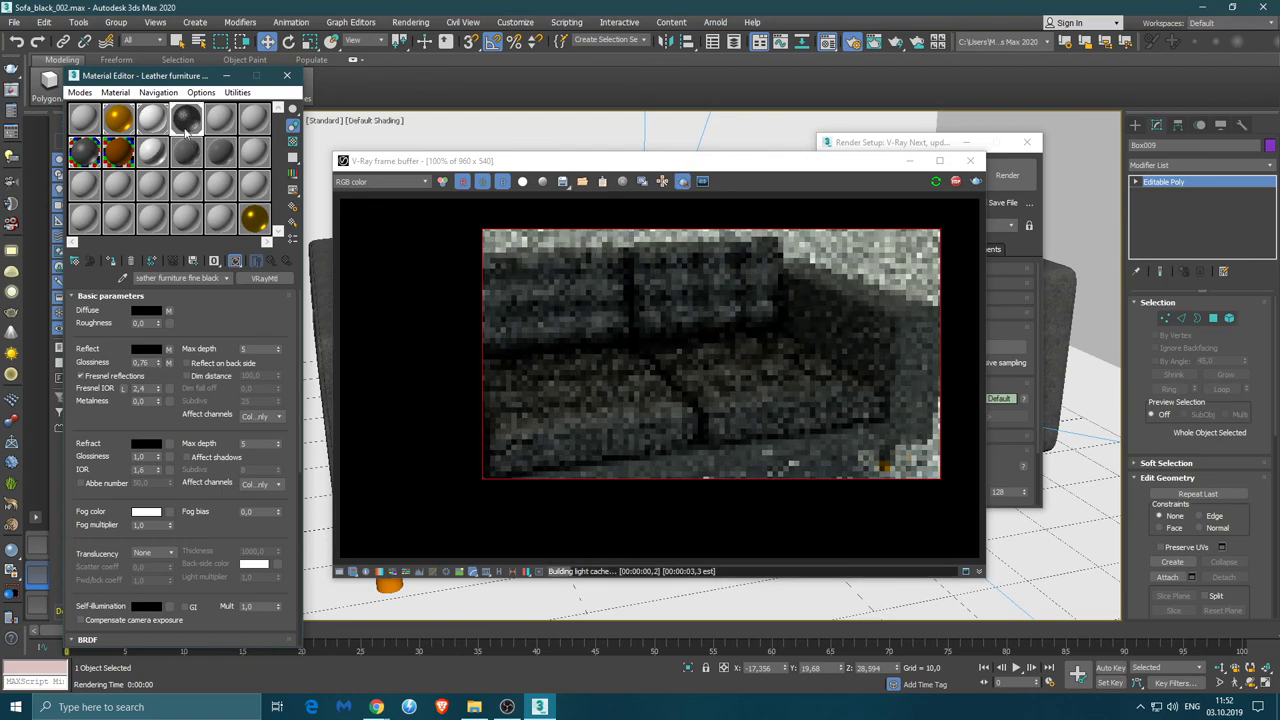
{"action": "double_click", "coordinate": [181, 122]}
{"action": "left_click_drag", "start_coordinate": [628, 148], "coordinate": [1100, 173]}
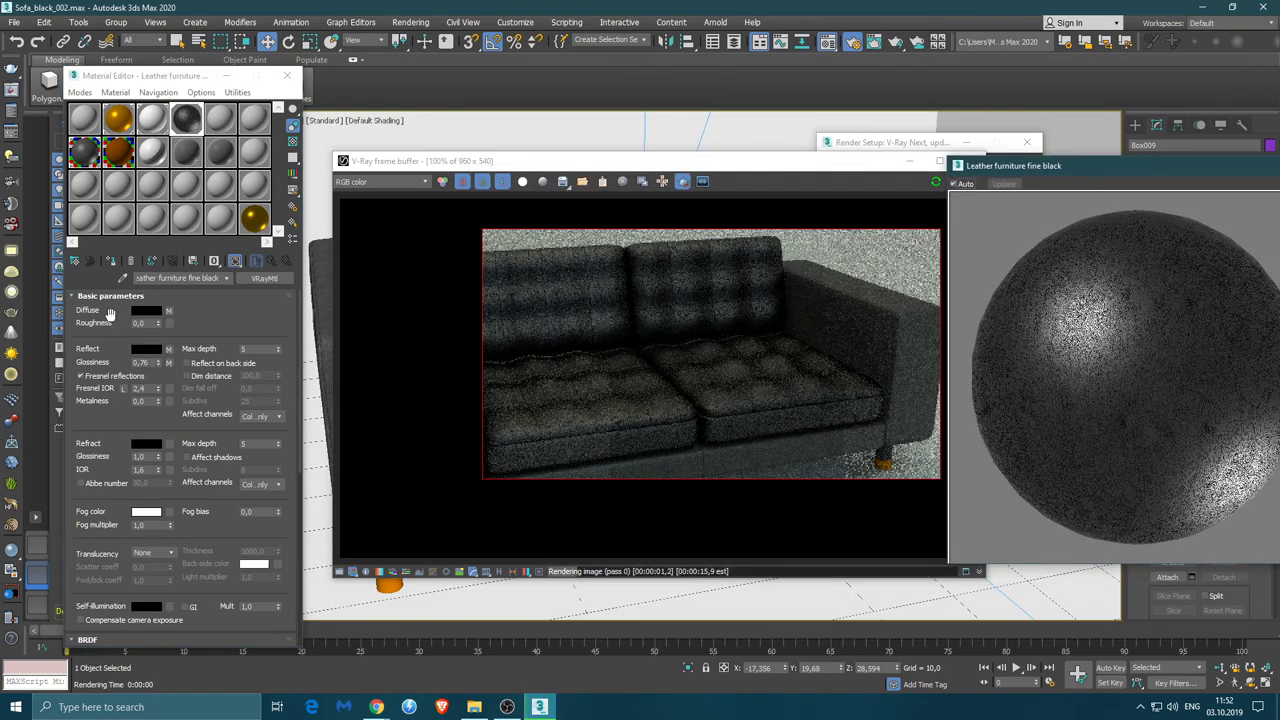
{"action": "left_click", "coordinate": [158, 366]}
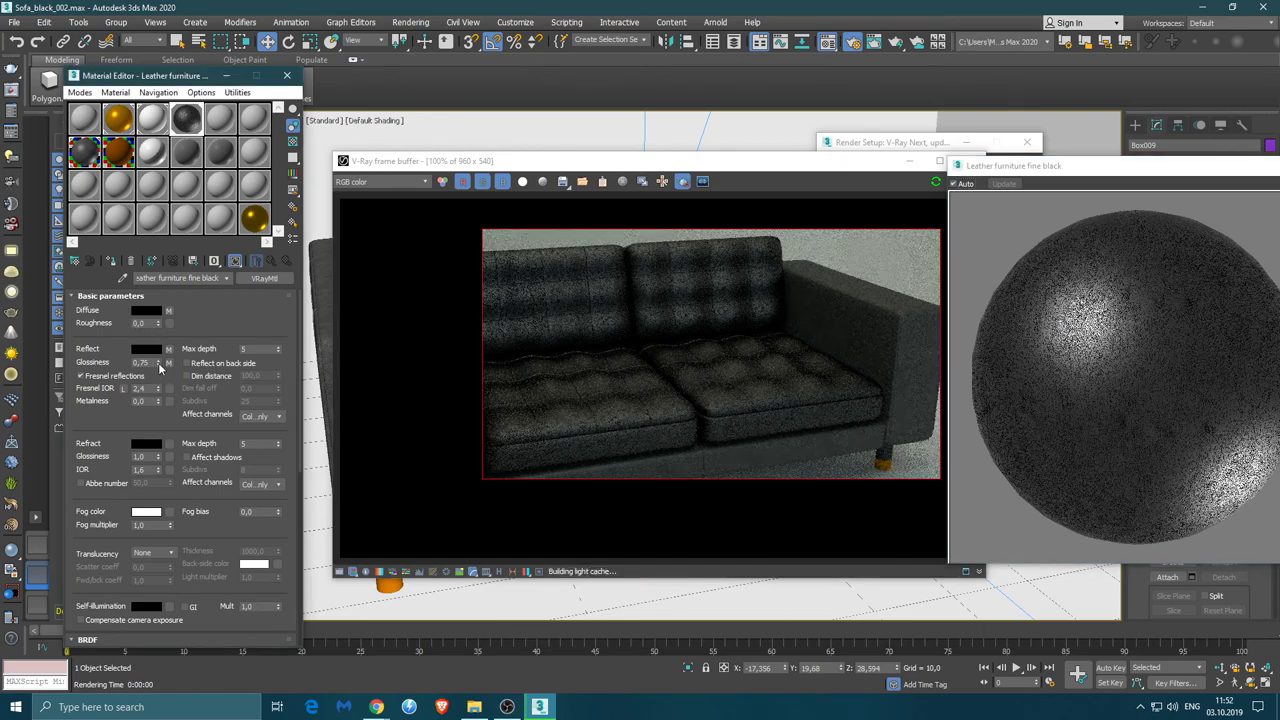
{"action": "left_click", "coordinate": [158, 366]}
{"action": "left_click", "coordinate": [158, 366]}
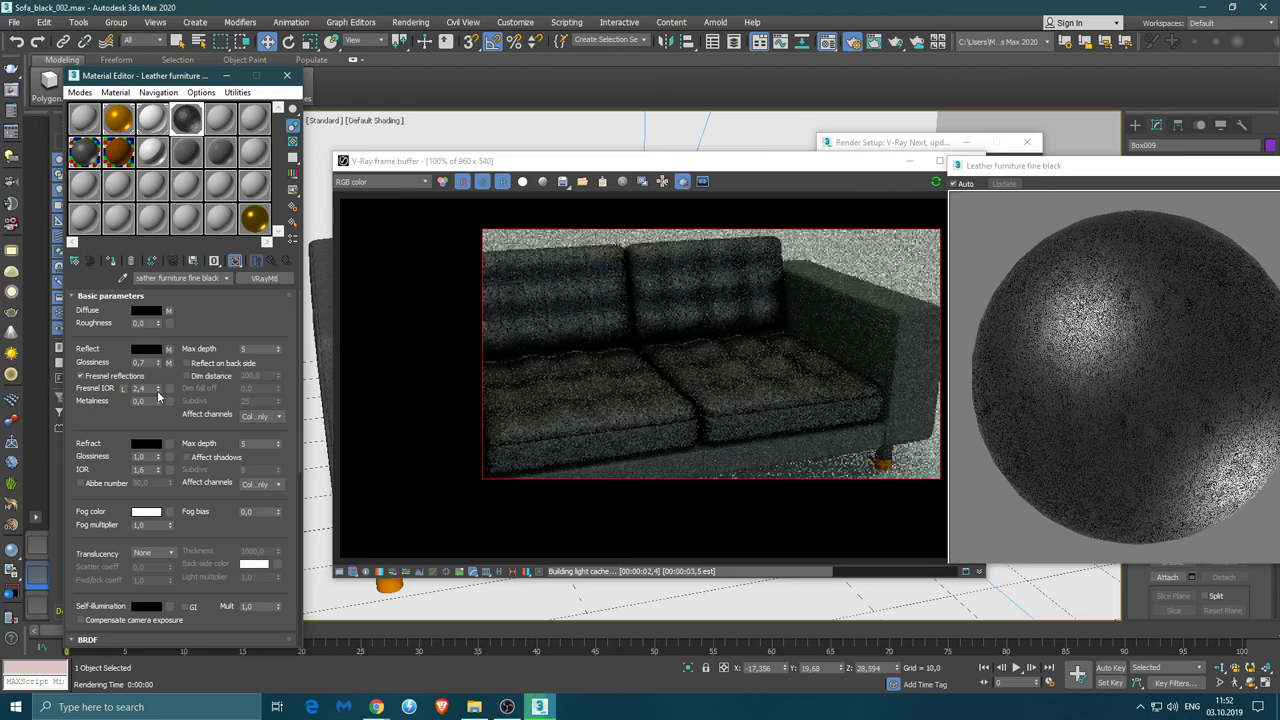
{"action": "left_click", "coordinate": [158, 393]}
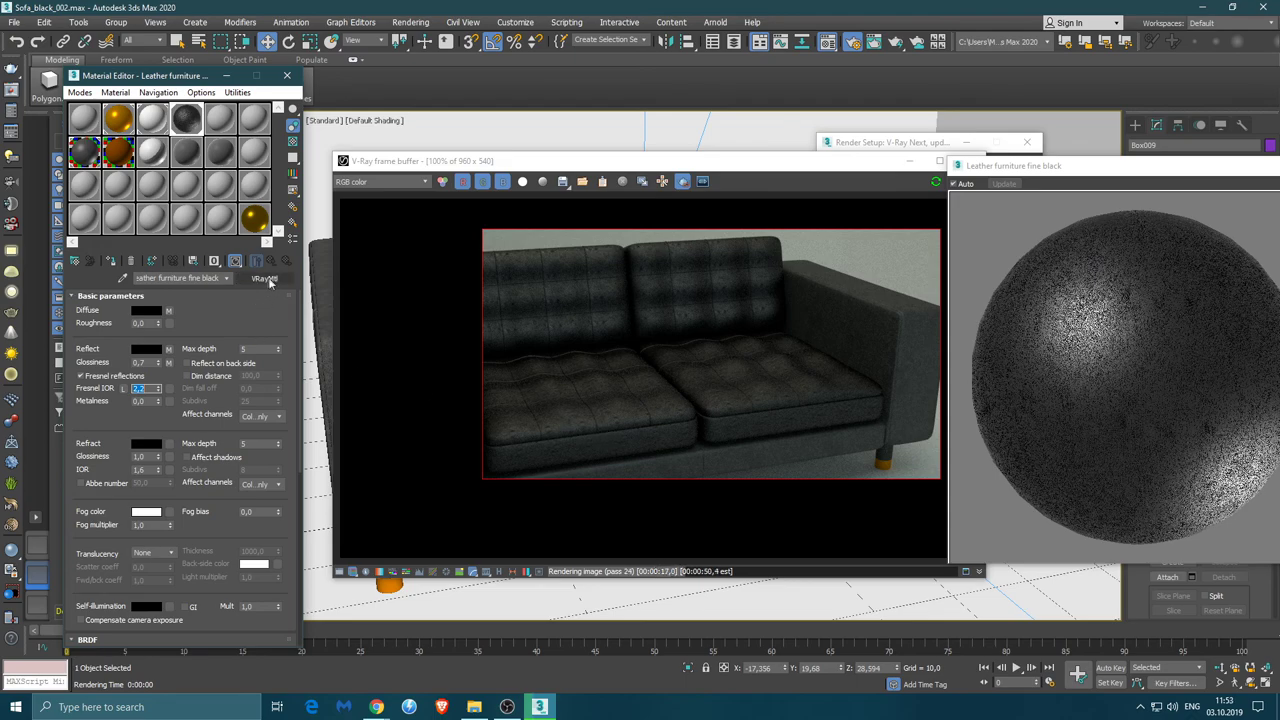
Try a Reflect map amount of 30, then set it back to 100
{"action": "scroll", "coordinate": [280, 460], "scroll_direction": "down", "scroll_amount": 5}
{"action": "scroll", "coordinate": [250, 495], "scroll_direction": "down", "scroll_amount": 3}
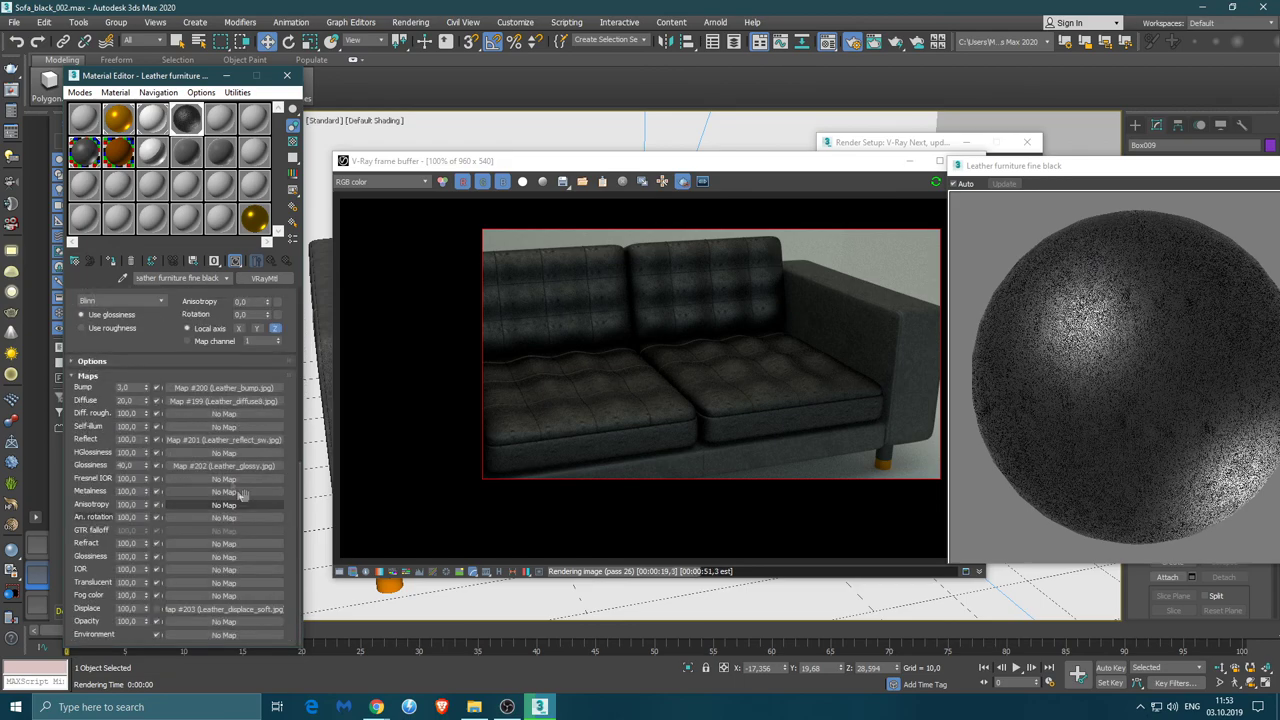
{"action": "double_click", "coordinate": [130, 440]}
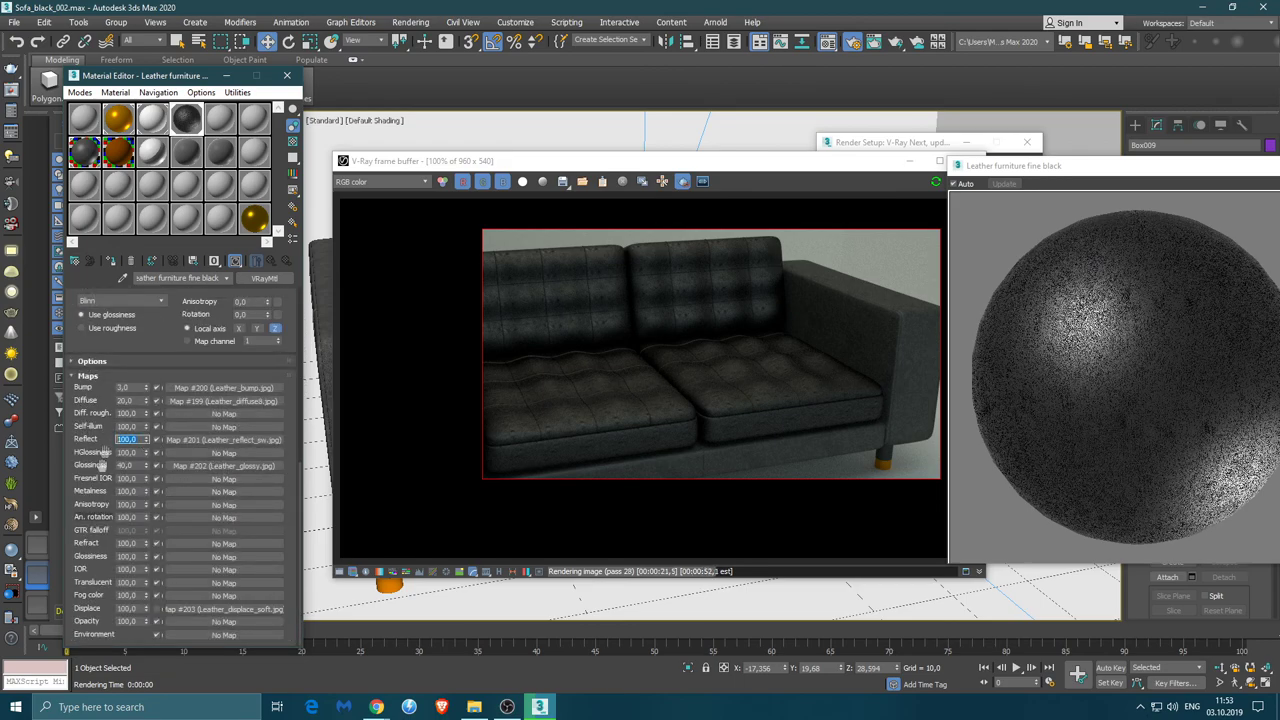
{"action": "type", "text": "30"}
{"action": "key", "text": "Return"}
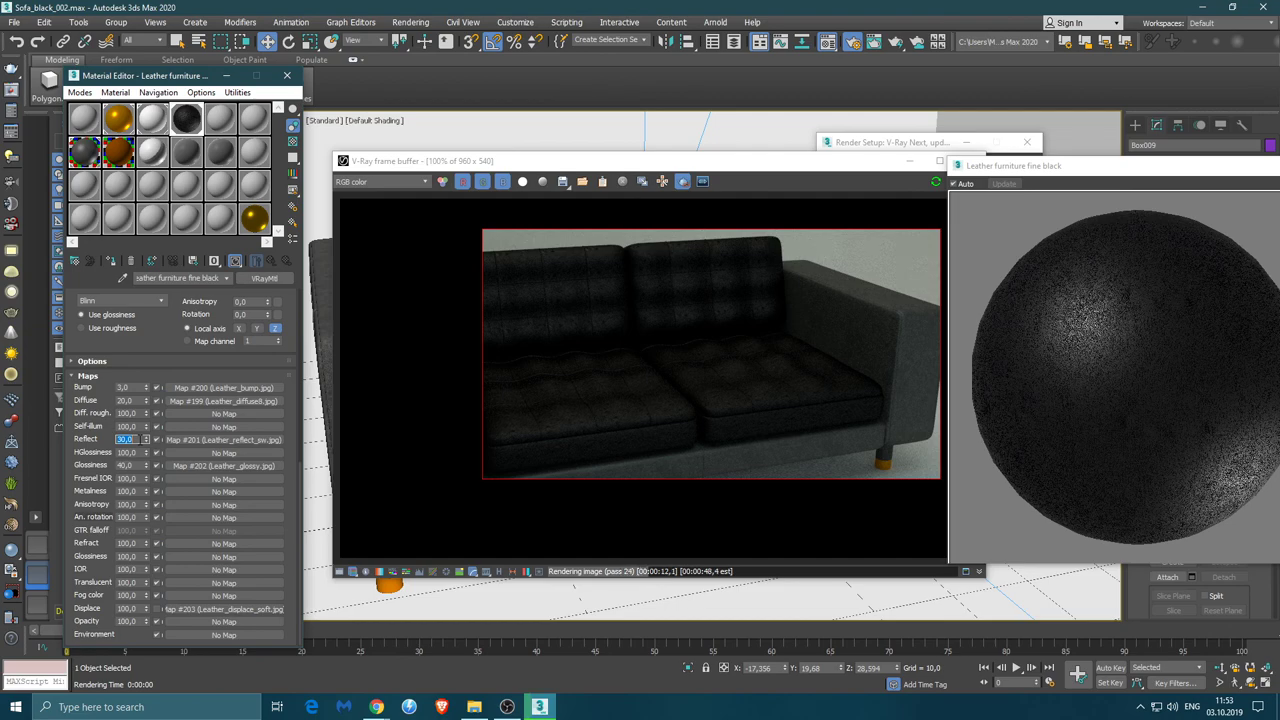
{"action": "type", "text": "1"}
{"action": "key", "text": "Return"}
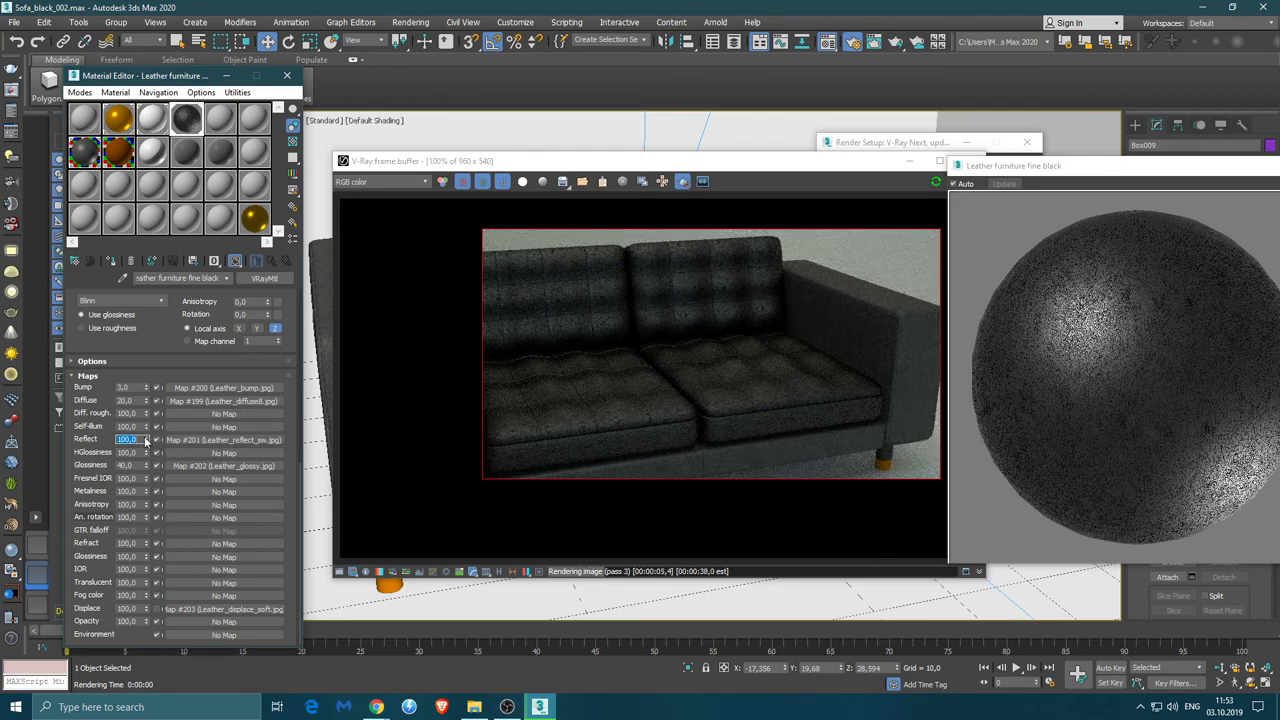
{"action": "key", "text": "Return"}
Stop the interactive render, adjust the Bump map amount, and set the Glossiness map amount to 30
{"action": "left_click", "coordinate": [882, 170]}
{"action": "left_click", "coordinate": [924, 185]}
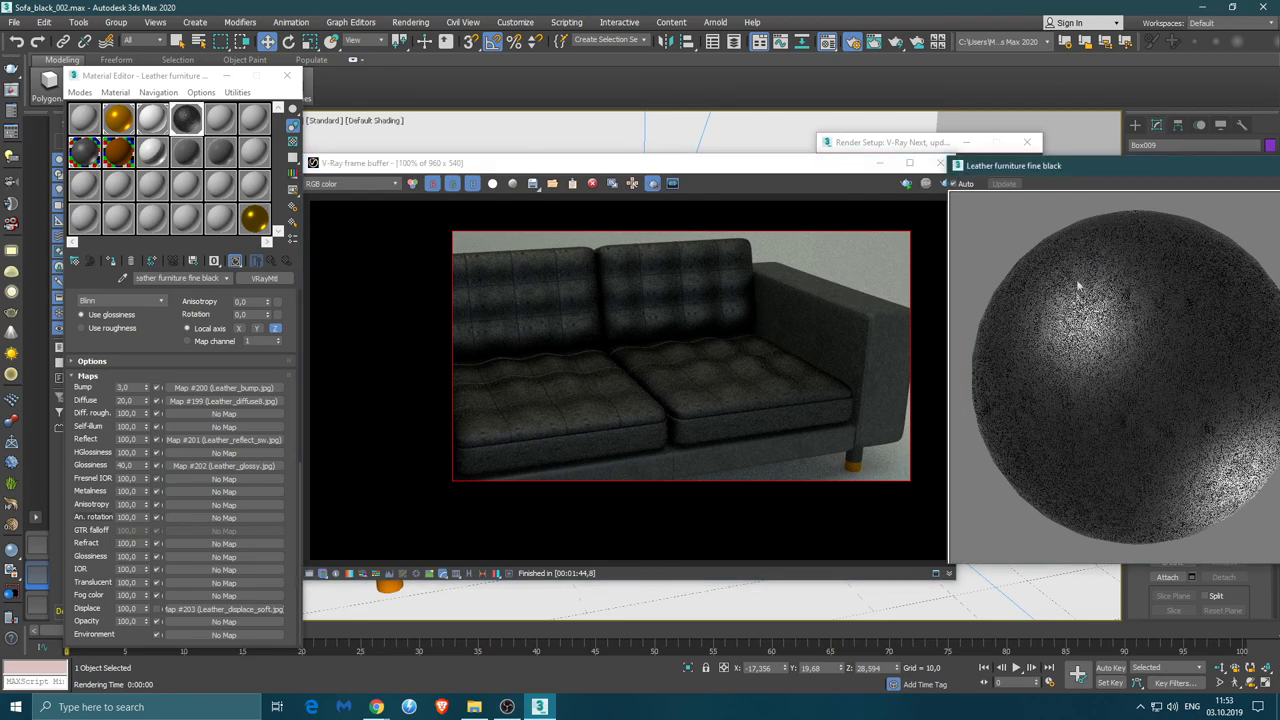
{"action": "left_click_drag", "start_coordinate": [1010, 166], "coordinate": [836, 166]}
{"action": "left_click_drag", "start_coordinate": [147, 387], "coordinate": [152, 265]}
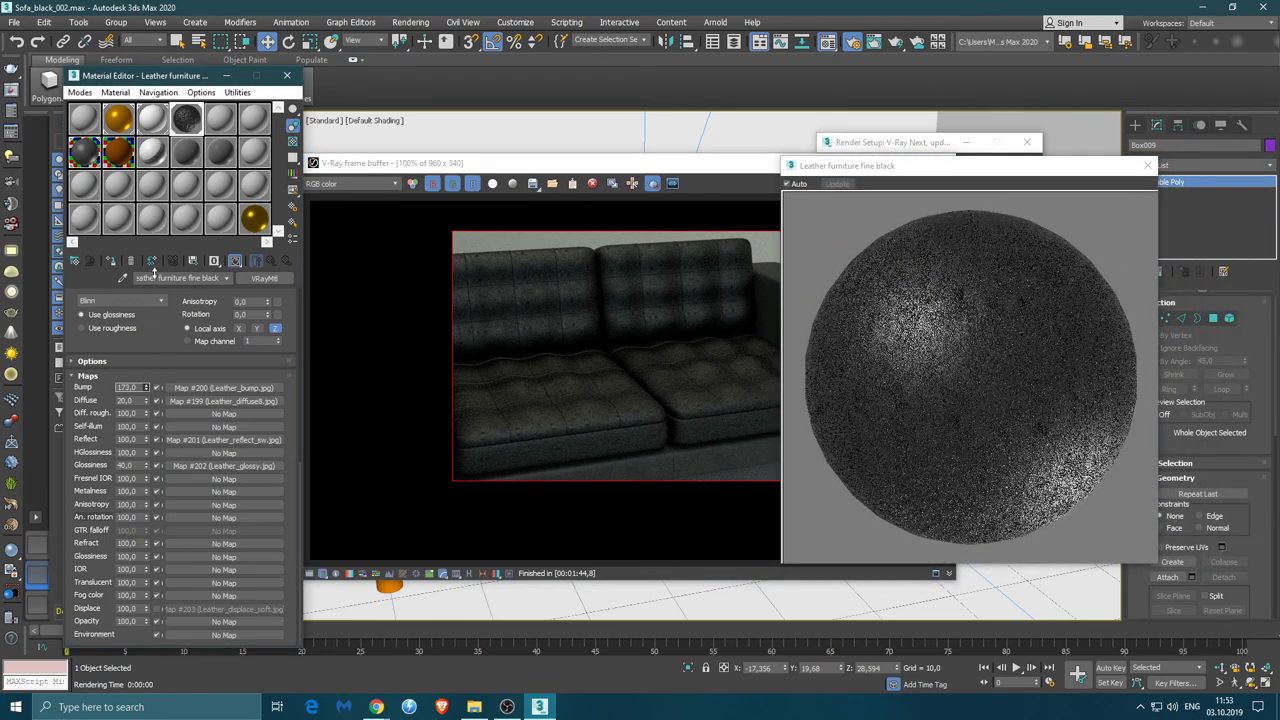
{"action": "mouse_move", "coordinate": [153, 268]}
{"action": "left_mouse_down"}
{"action": "mouse_move", "coordinate": [139, 360]}
{"action": "mouse_move", "coordinate": [150, 401]}
{"action": "left_mouse_up"}
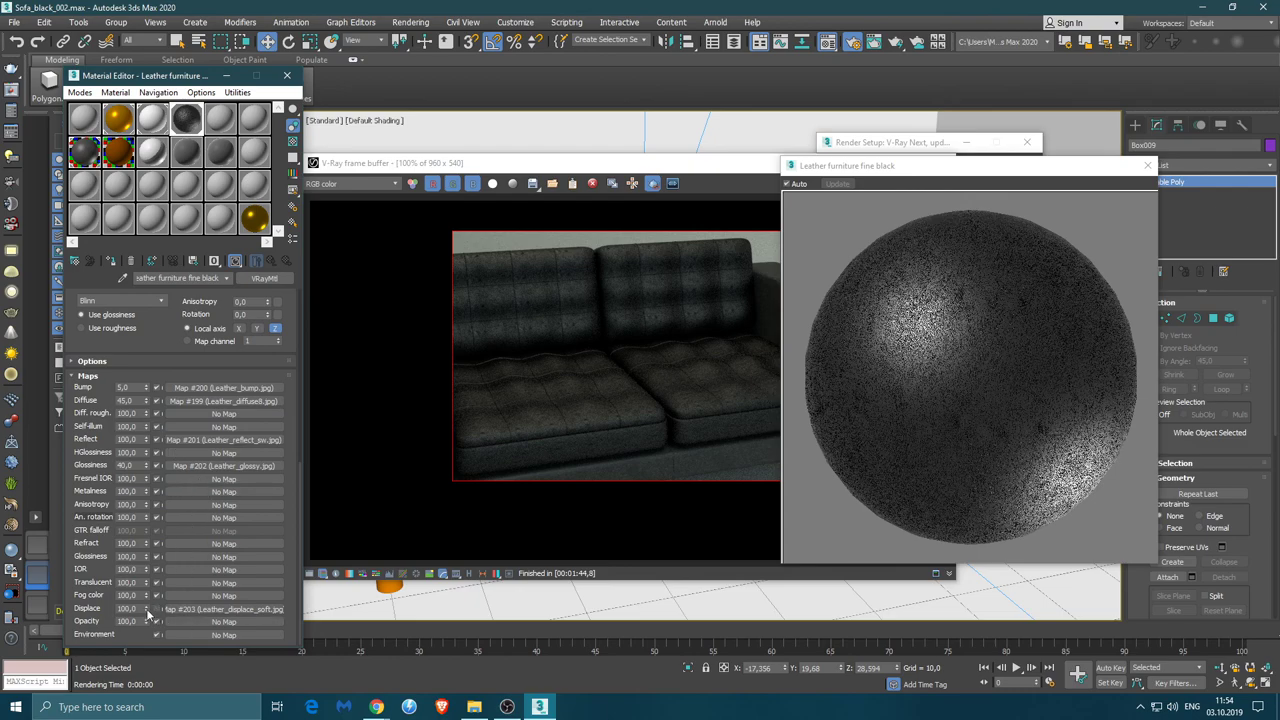
{"action": "double_click", "coordinate": [124, 466]}
{"action": "type", "text": "30"}
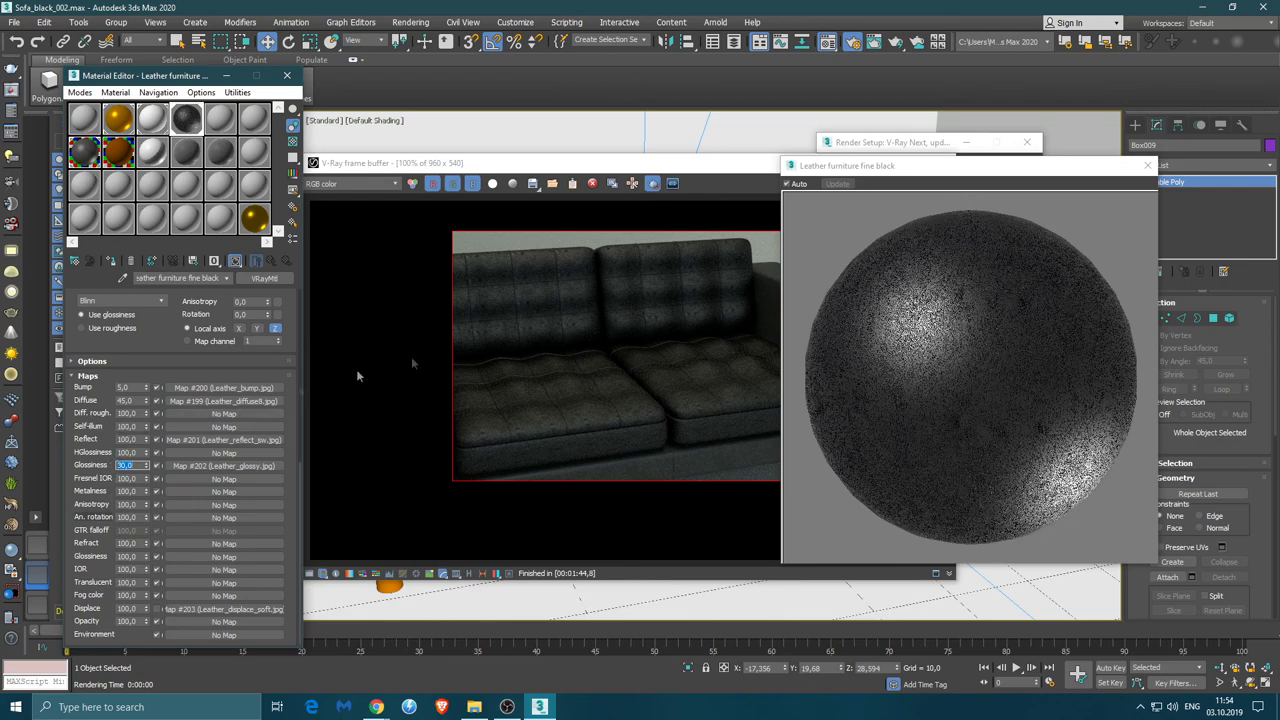
{"action": "left_click", "coordinate": [1147, 165]}
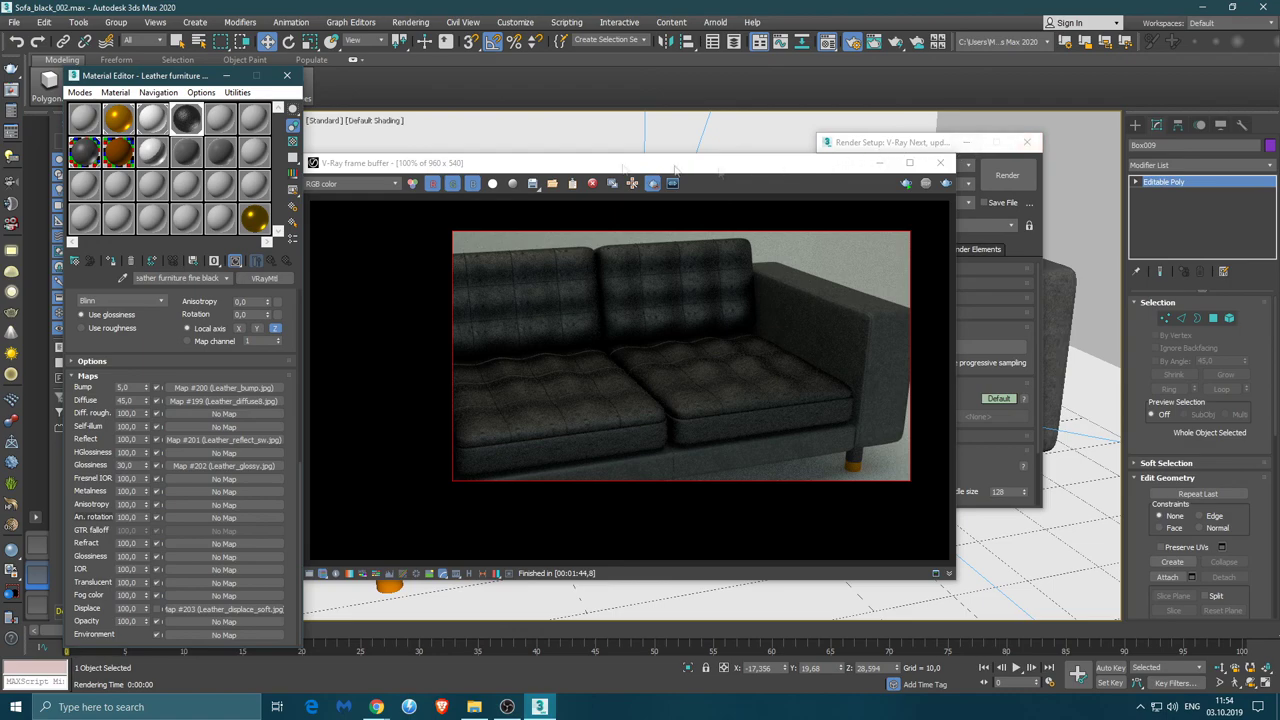
Close the Material Editor, run a full V-Ray render of the sofa, then stop it and close the frame buffer
{"action": "left_click", "coordinate": [287, 76]}
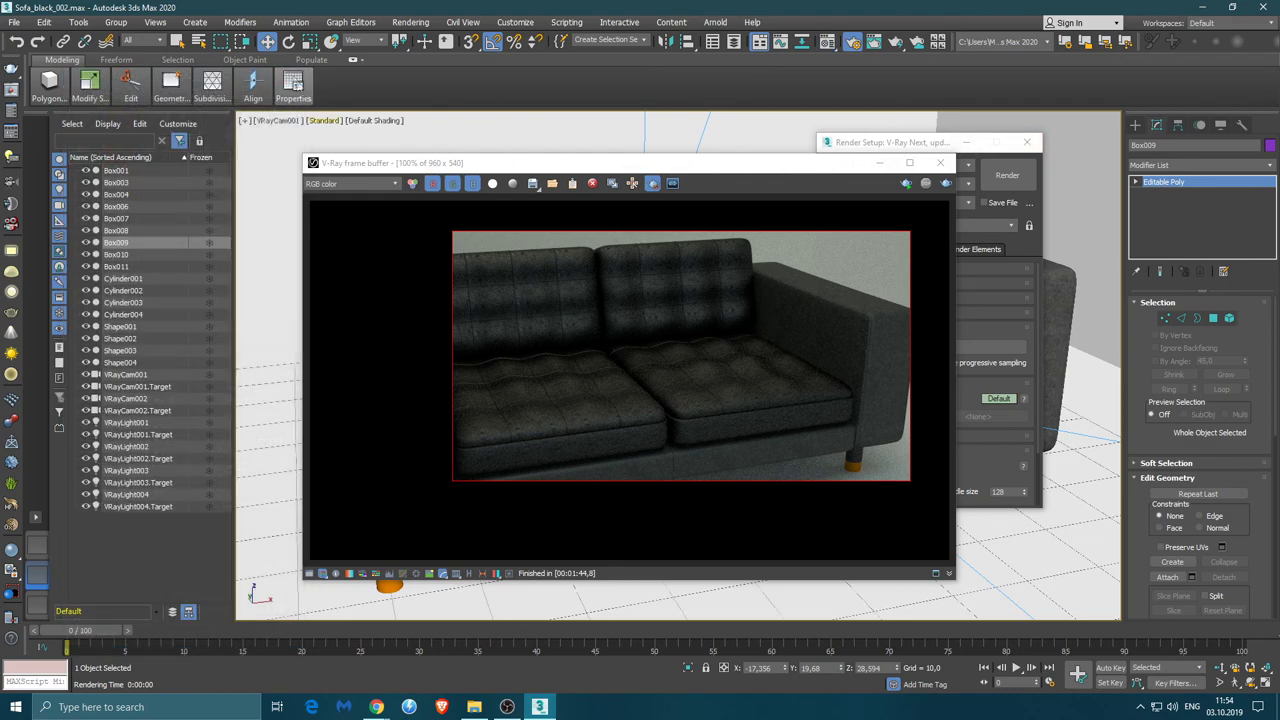
{"action": "left_click", "coordinate": [907, 186]}
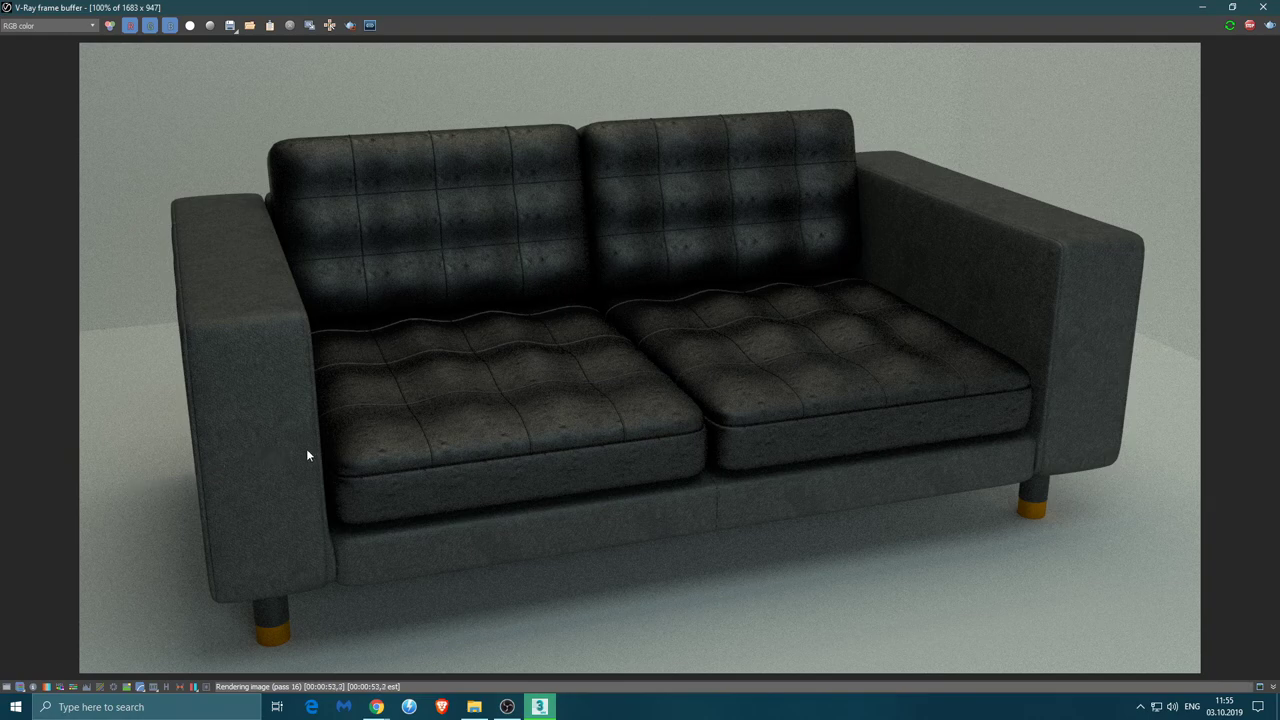
{"action": "left_click", "coordinate": [1252, 26]}
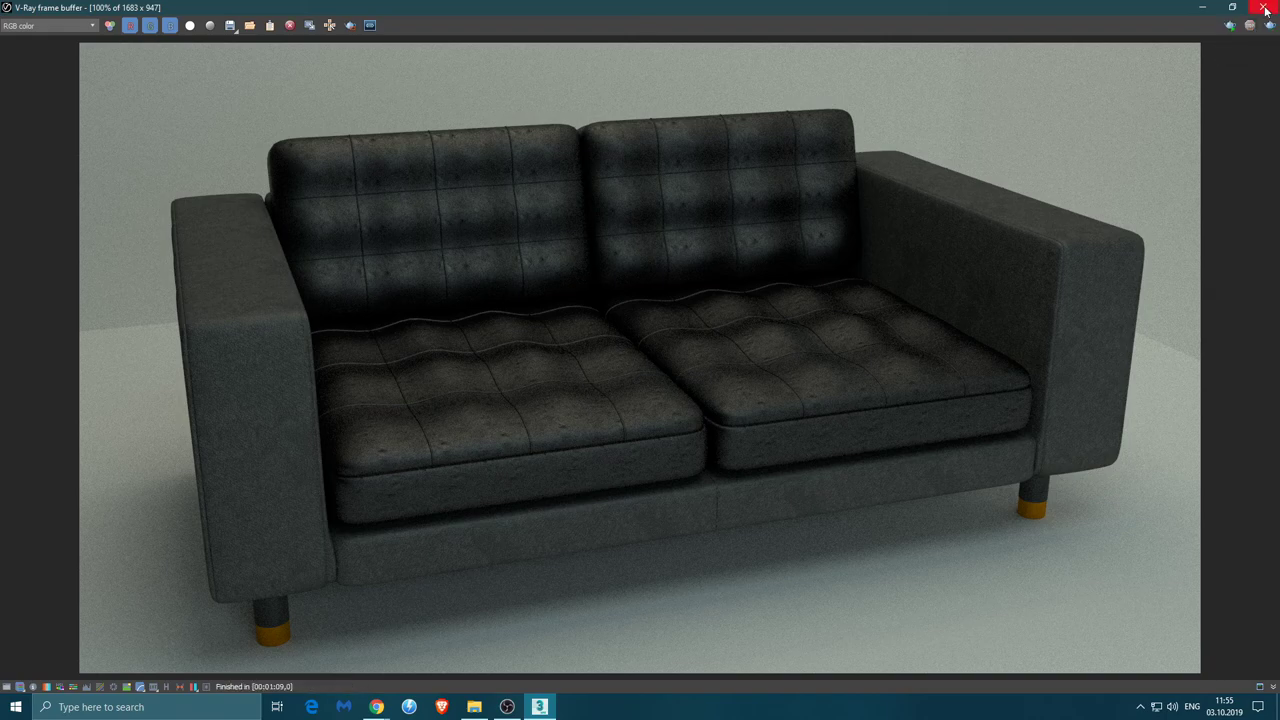
{"action": "left_click", "coordinate": [1265, 8]}
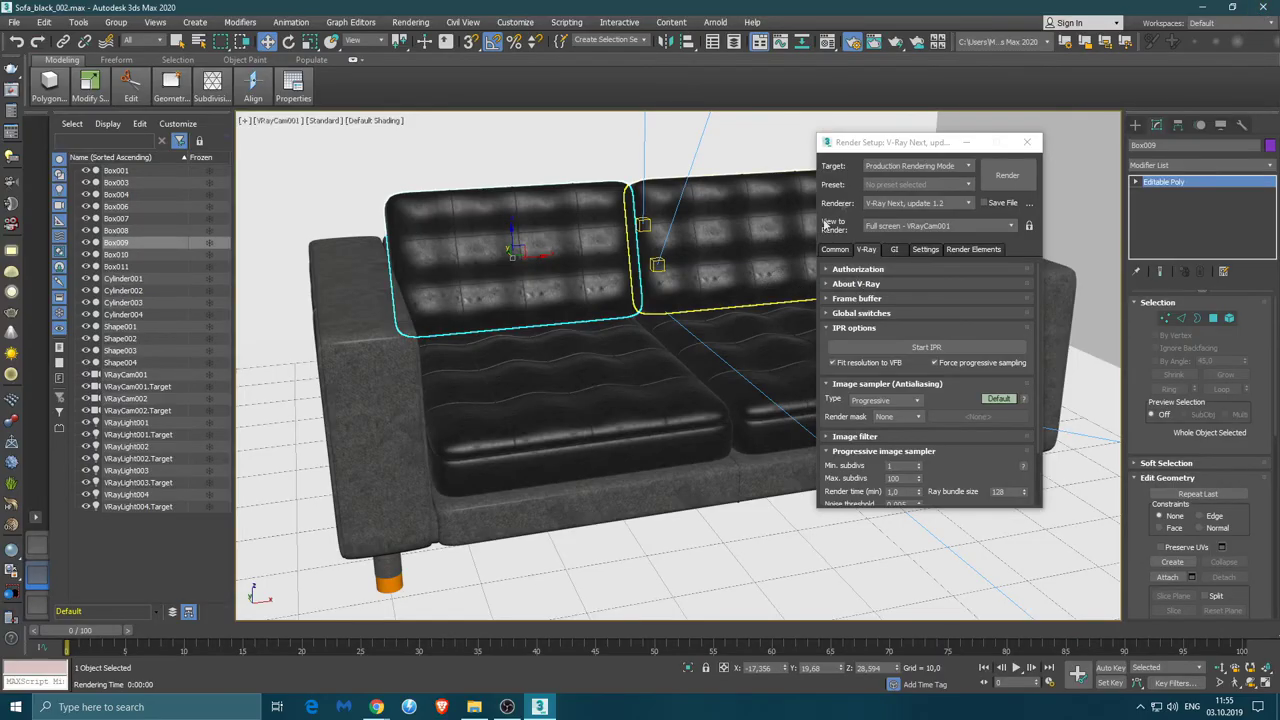
Raise the Leather material's reflection glossiness from 0,65 to 0,75
{"action": "left_click", "coordinate": [827, 42]}
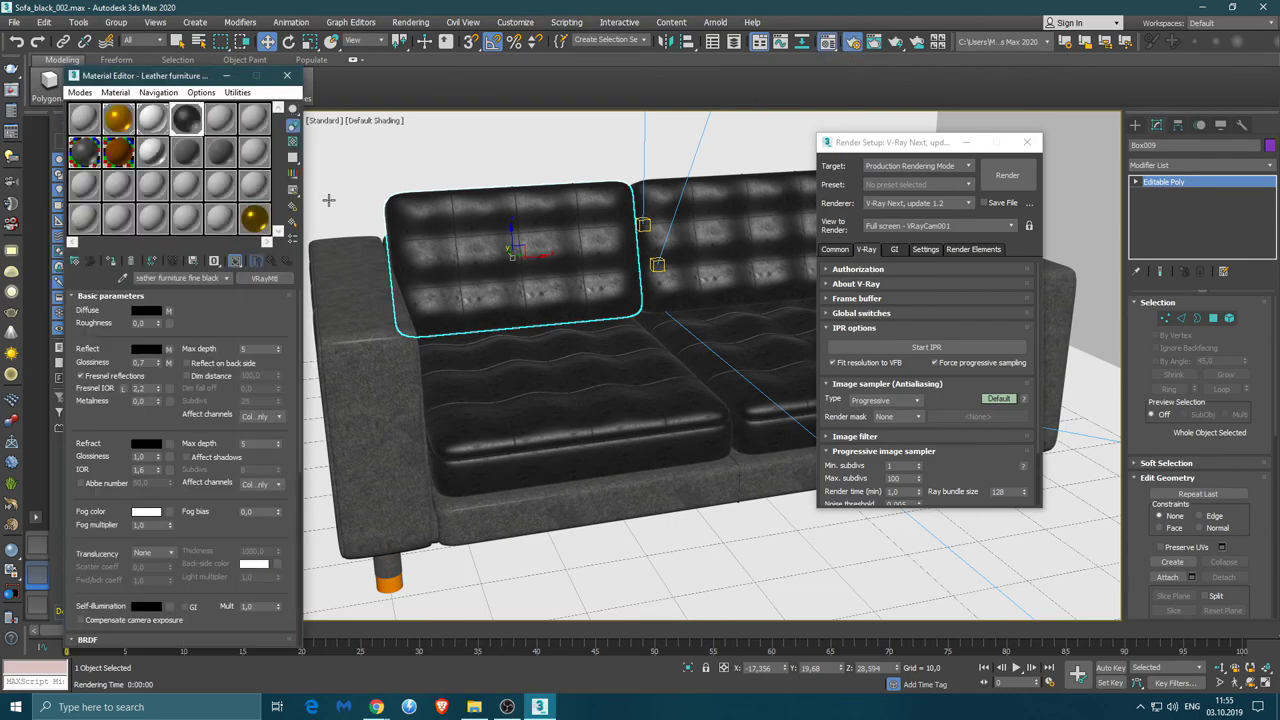
{"action": "left_click", "coordinate": [88, 150]}
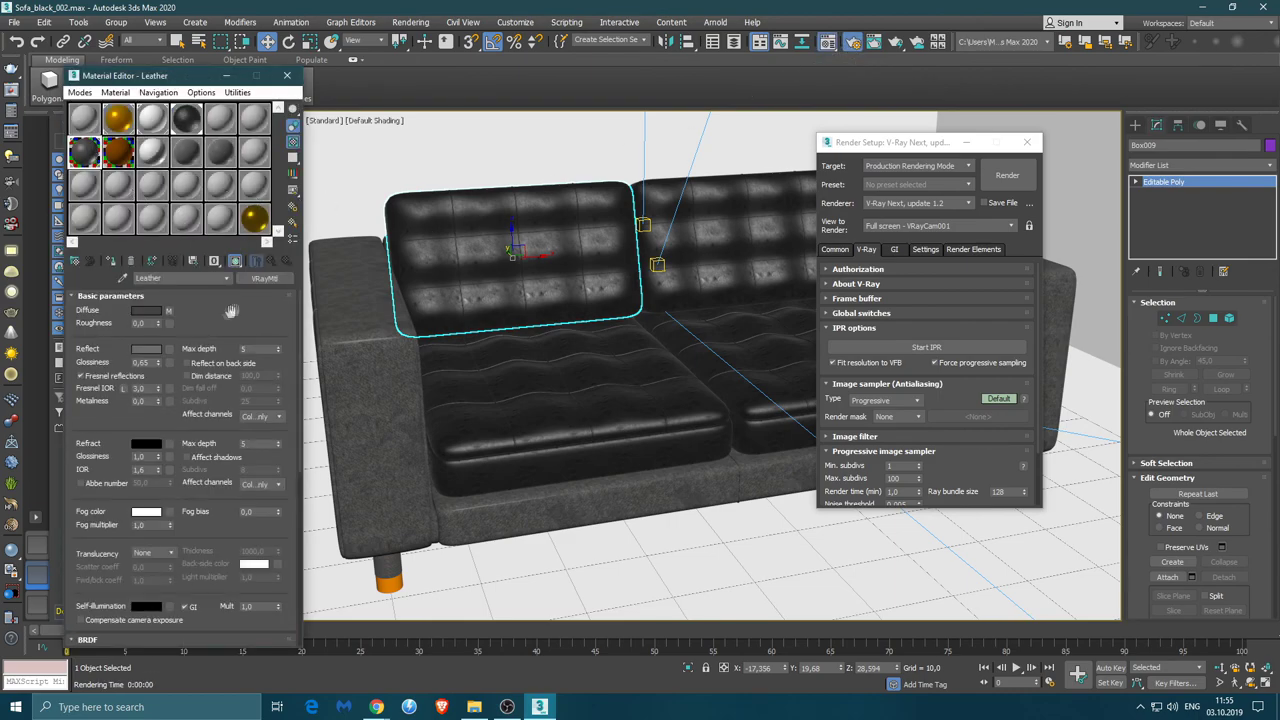
{"action": "double_click", "coordinate": [86, 160]}
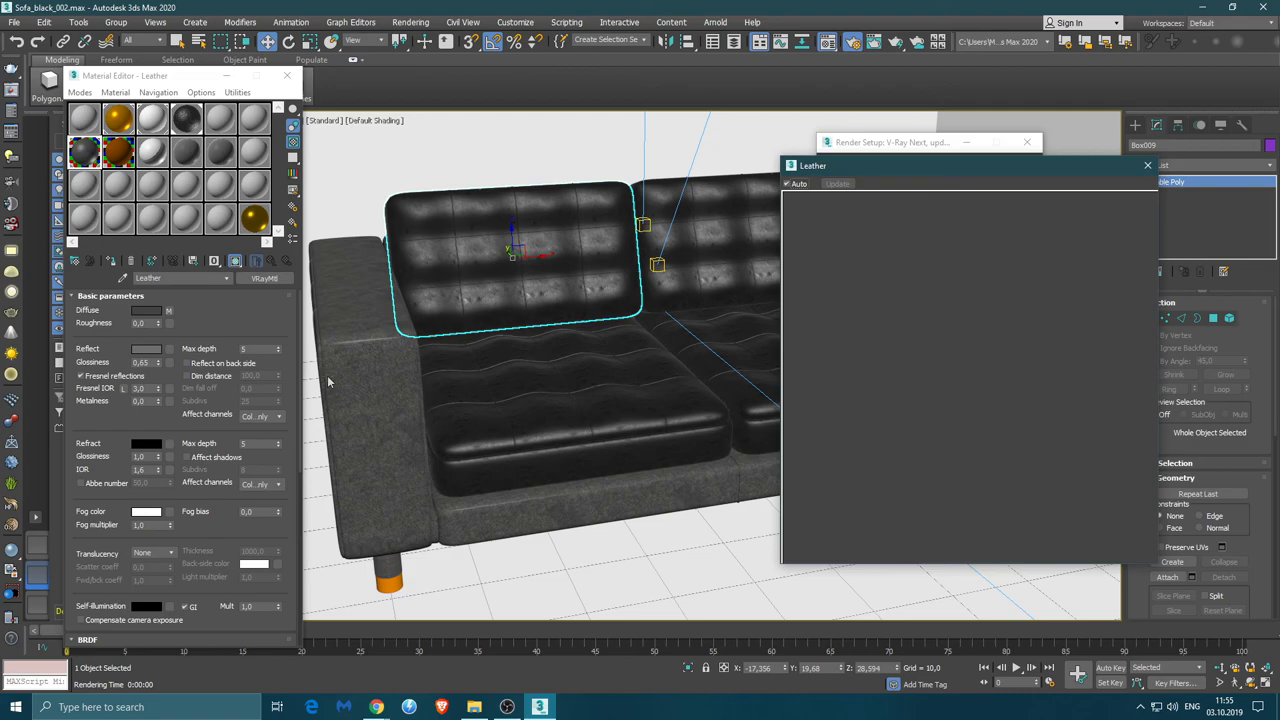
{"action": "left_click", "coordinate": [158, 362]}
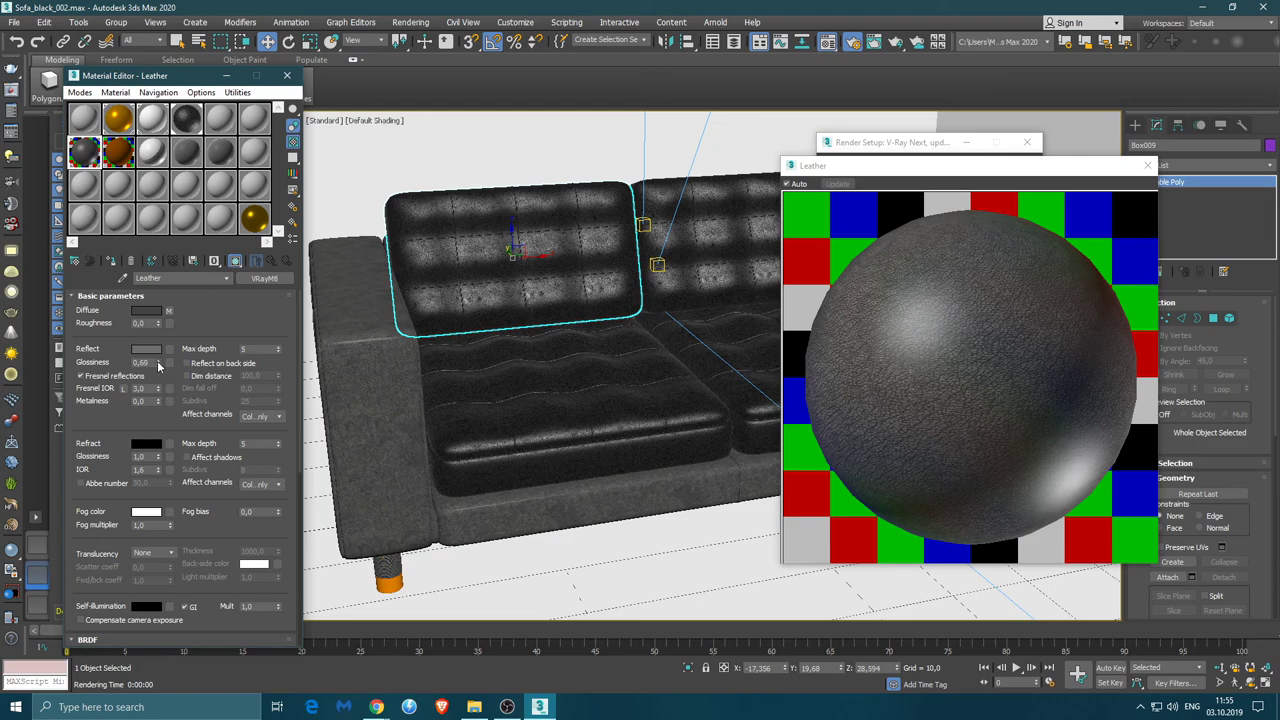
{"action": "left_click", "coordinate": [158, 362]}
{"action": "left_click", "coordinate": [158, 362]}
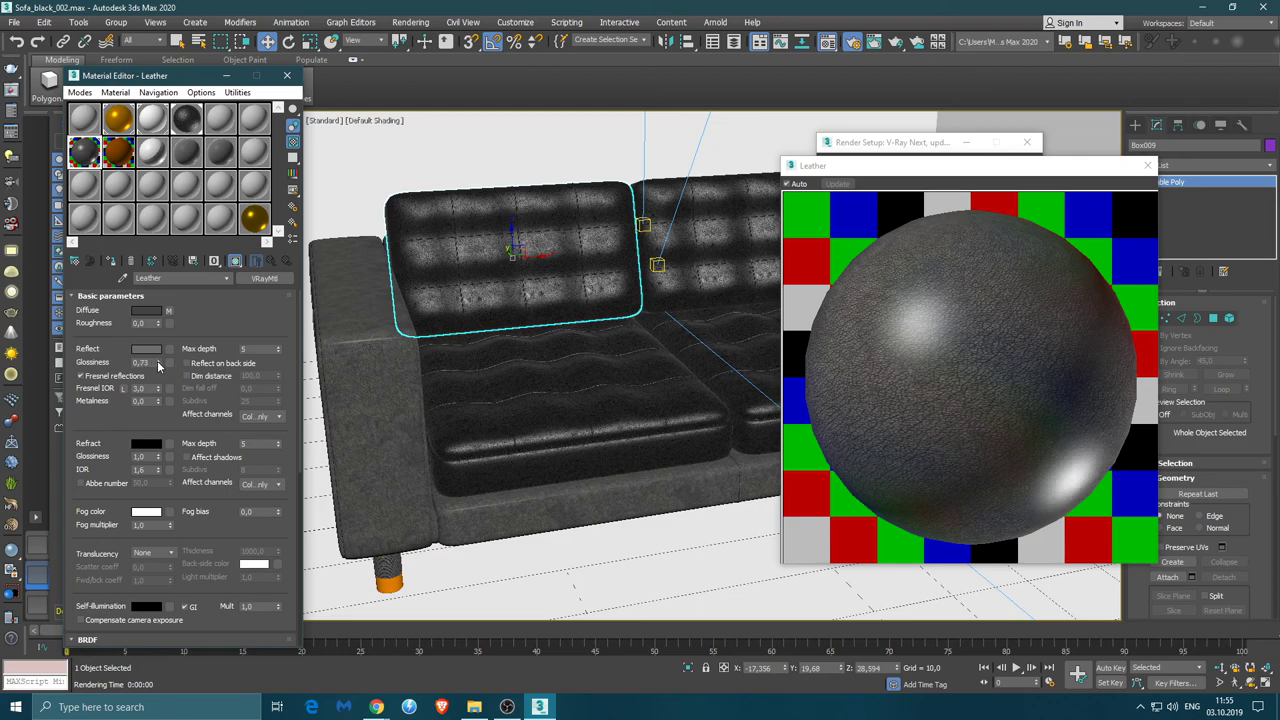
{"action": "left_click", "coordinate": [158, 364]}
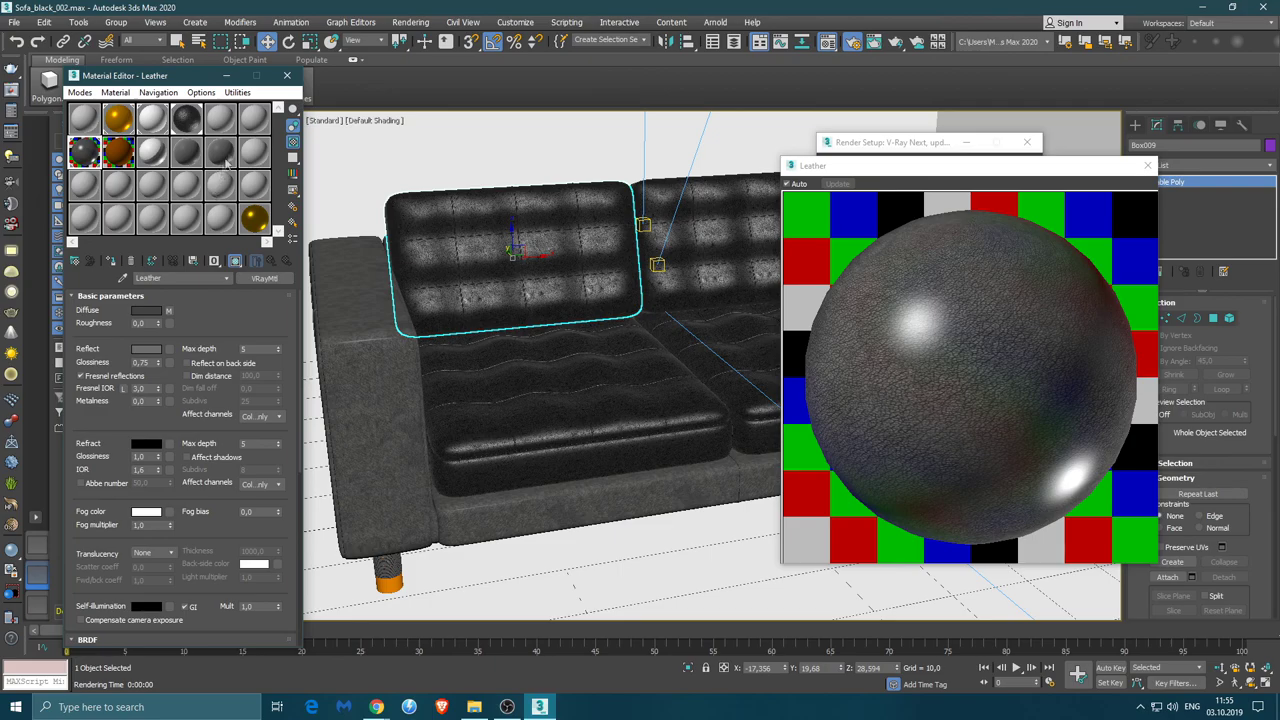
Run a short test render, then close the render window and Render Setup
{"action": "left_click", "coordinate": [287, 75]}
{"action": "left_click", "coordinate": [1007, 175]}
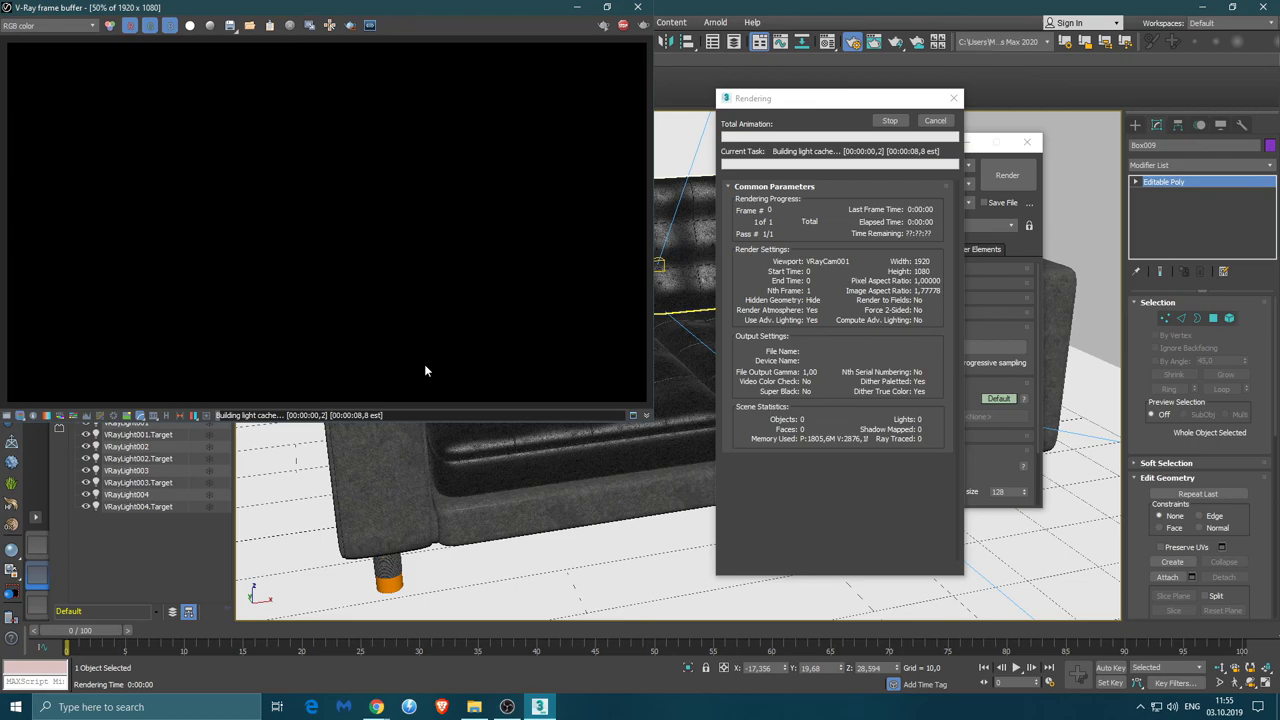
{"action": "left_click", "coordinate": [622, 25]}
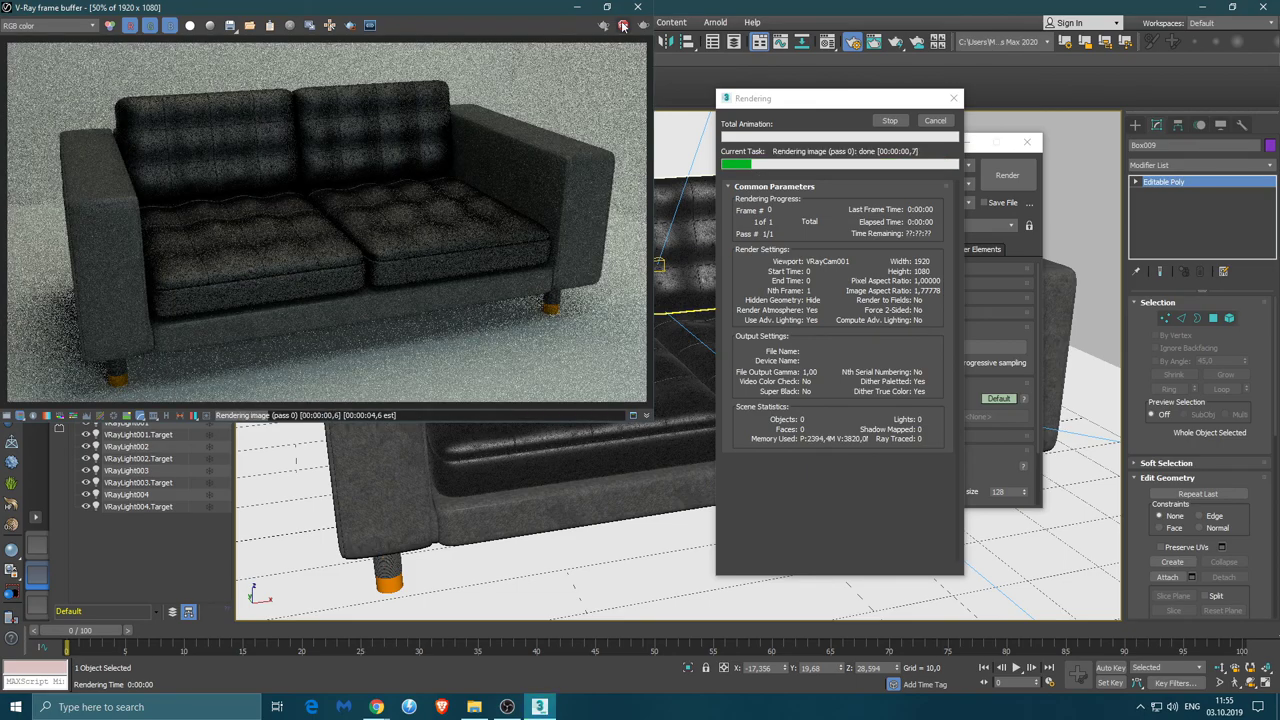
{"action": "left_click", "coordinate": [638, 7]}
{"action": "left_click", "coordinate": [1034, 143]}
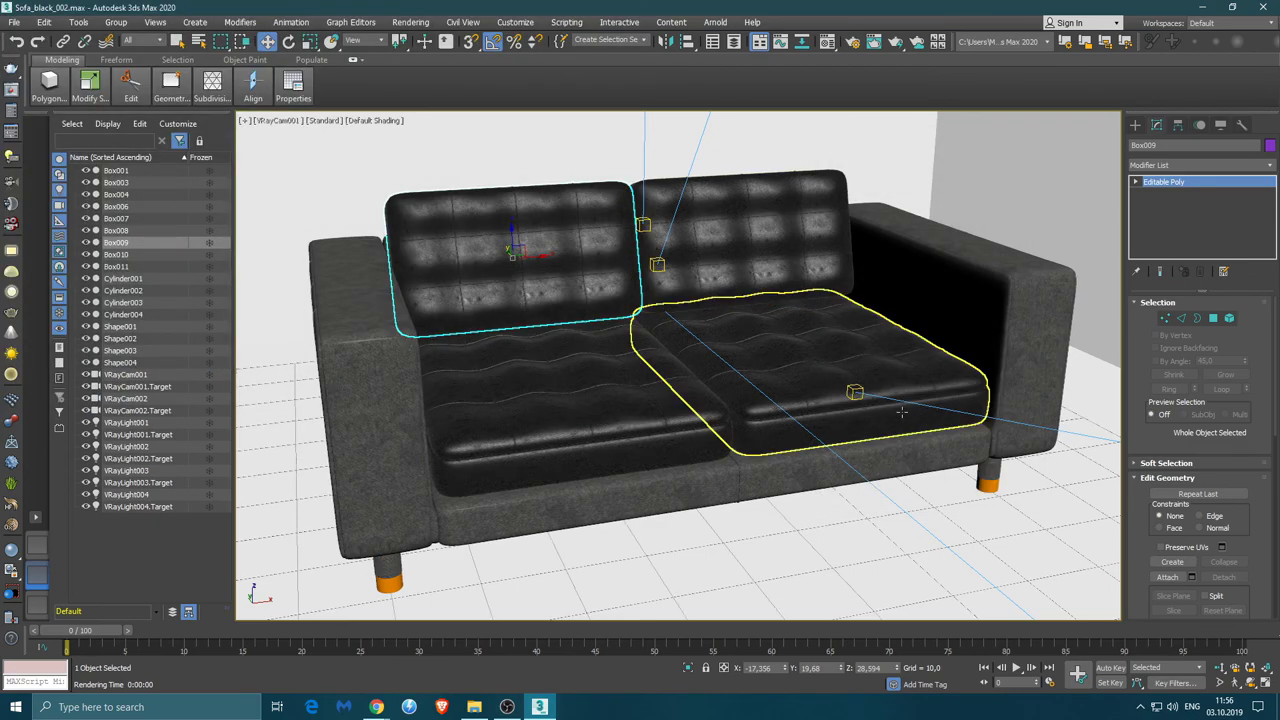
{"action": "left_click", "coordinate": [560, 400]}
Open Edit UVWs for Box007 and select all of its UV faces
{"action": "left_click", "coordinate": [1198, 581]}
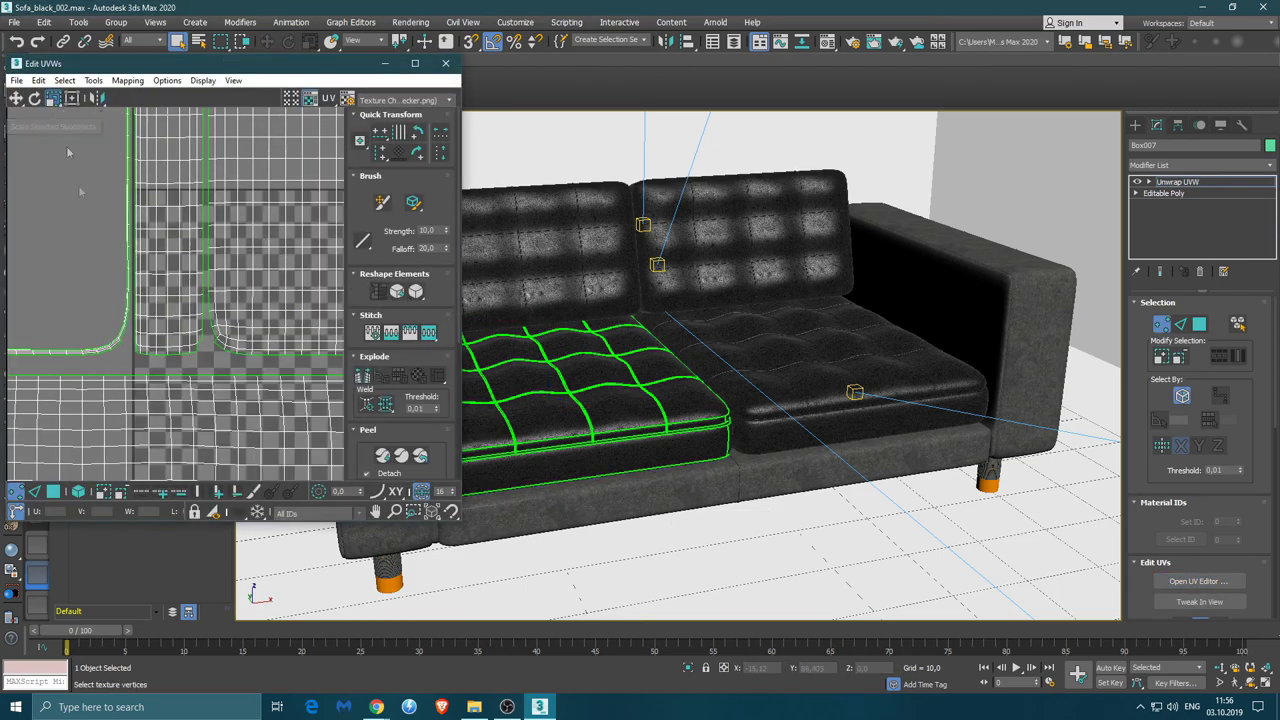
{"action": "key", "text": "ctrl+a"}
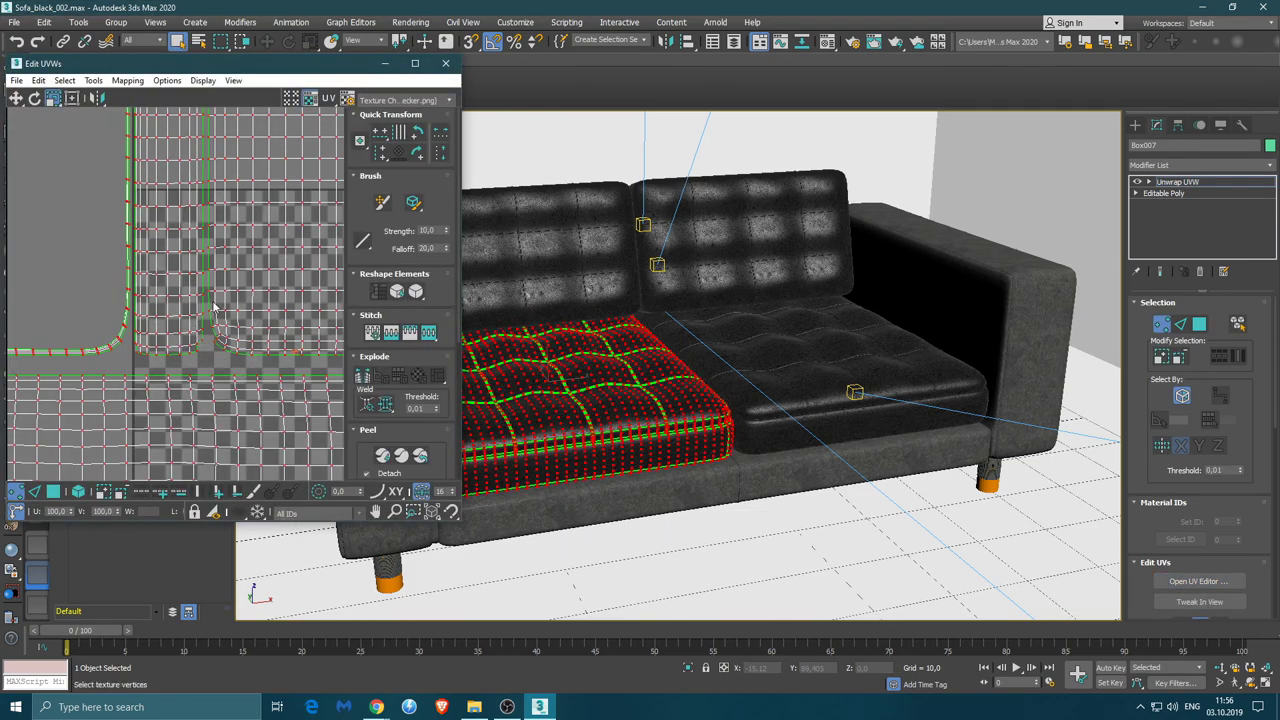
{"action": "key", "text": "3"}
{"action": "key", "text": "ctrl+a"}
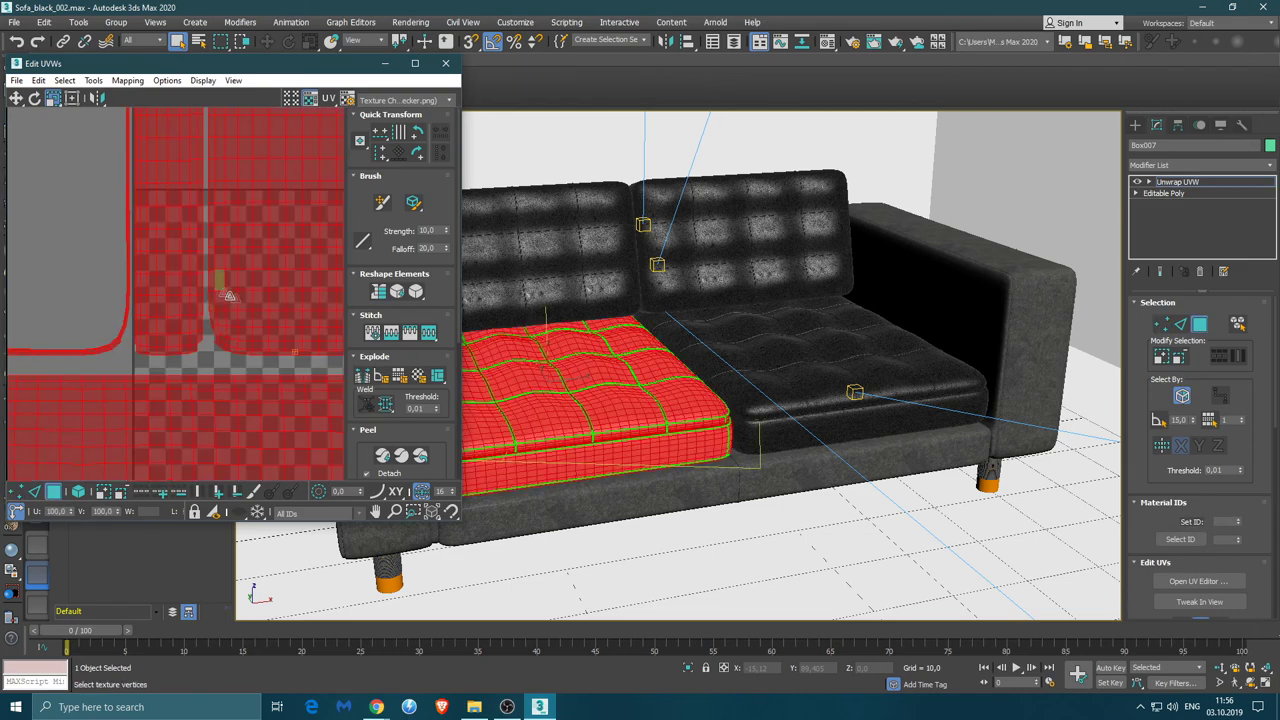
{"action": "middle_click_drag", "start_coordinate": [568, 428], "coordinate": [623, 431]}
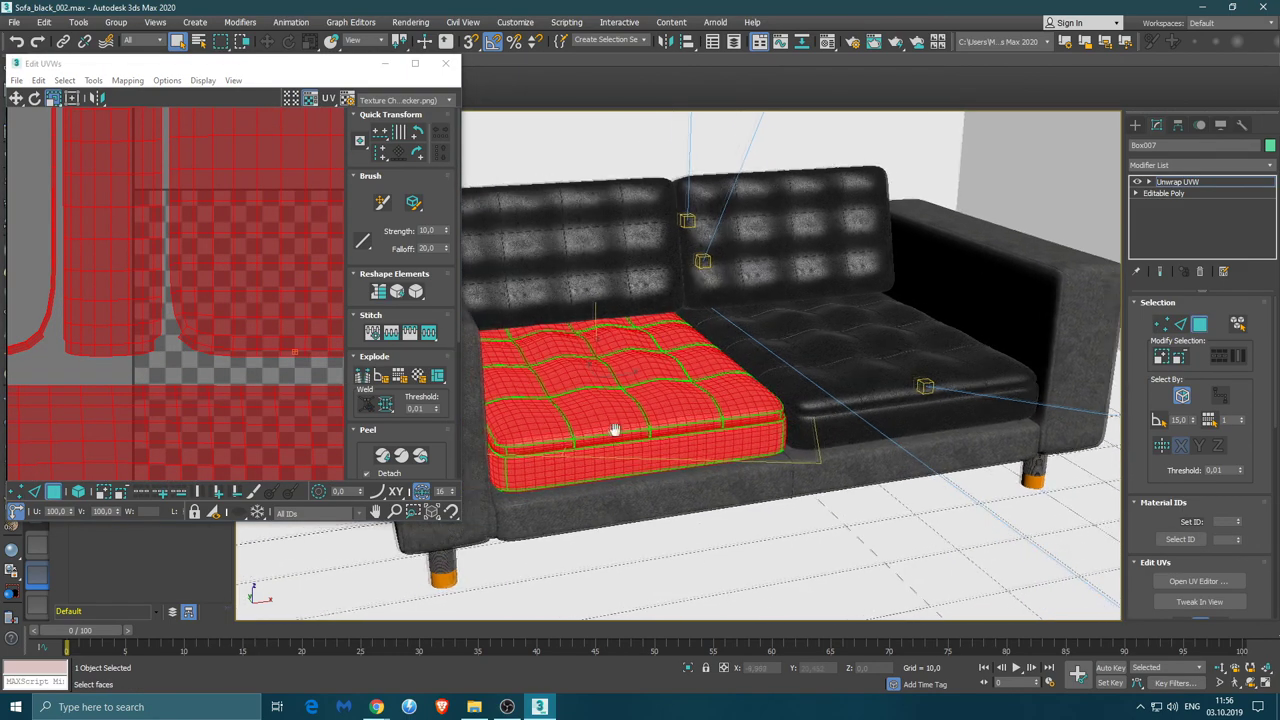
{"action": "middle_click_drag", "start_coordinate": [634, 494], "coordinate": [577, 492]}
{"action": "key", "text": "shift+z"}
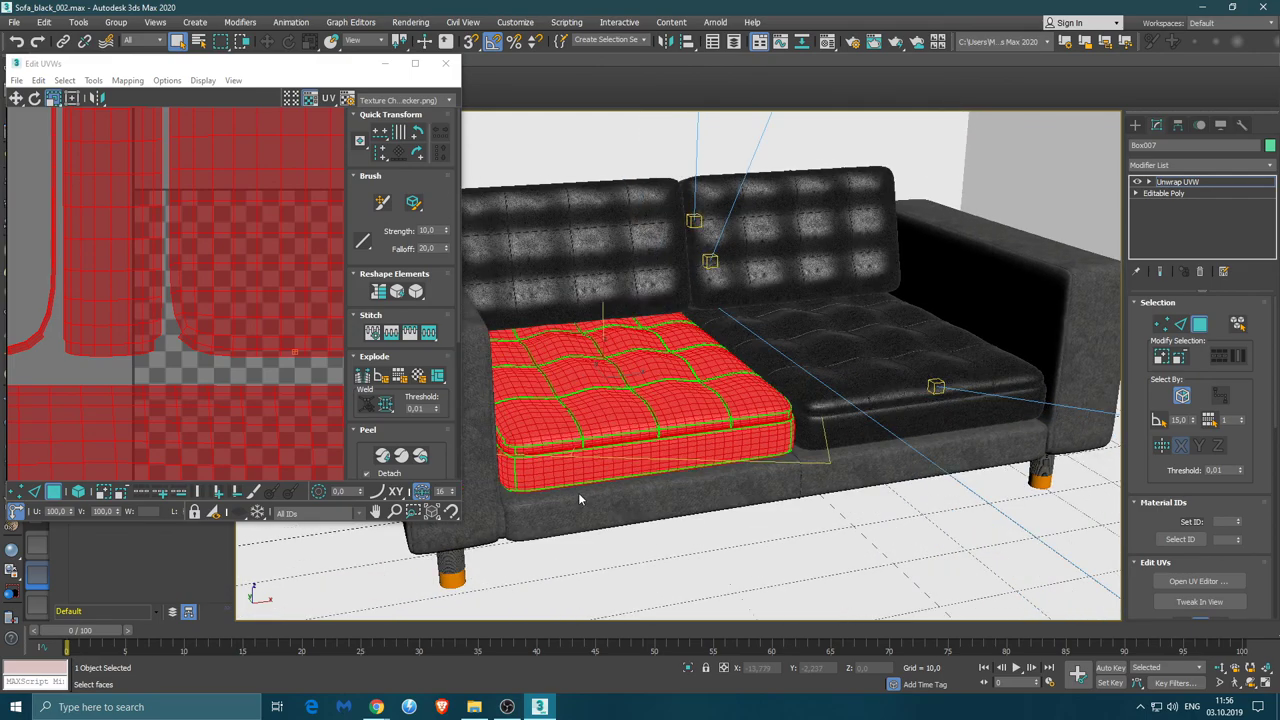
{"action": "key", "text": "shift+z"}
{"action": "key", "text": "shift+z"}
{"action": "key", "text": "shift+z"}
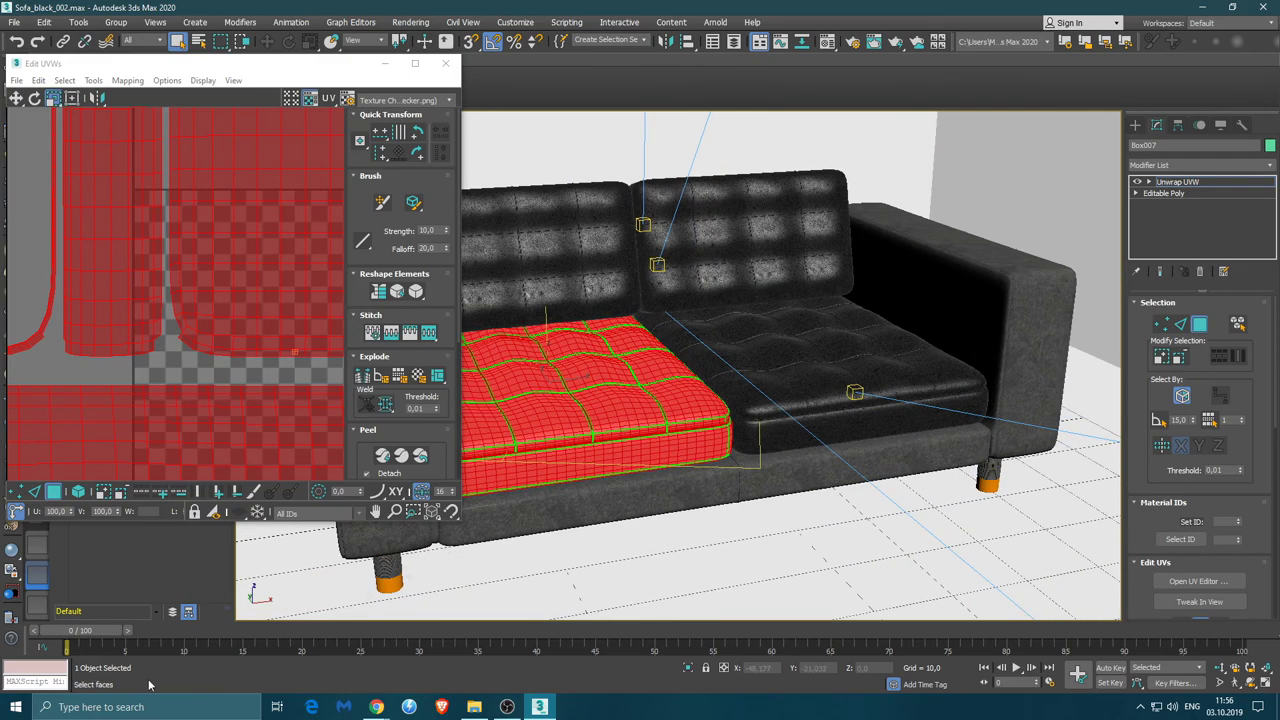
{"action": "key", "text": "shift+z"}
{"action": "key", "text": "shift+z"}
{"action": "key", "text": "shift+z"}
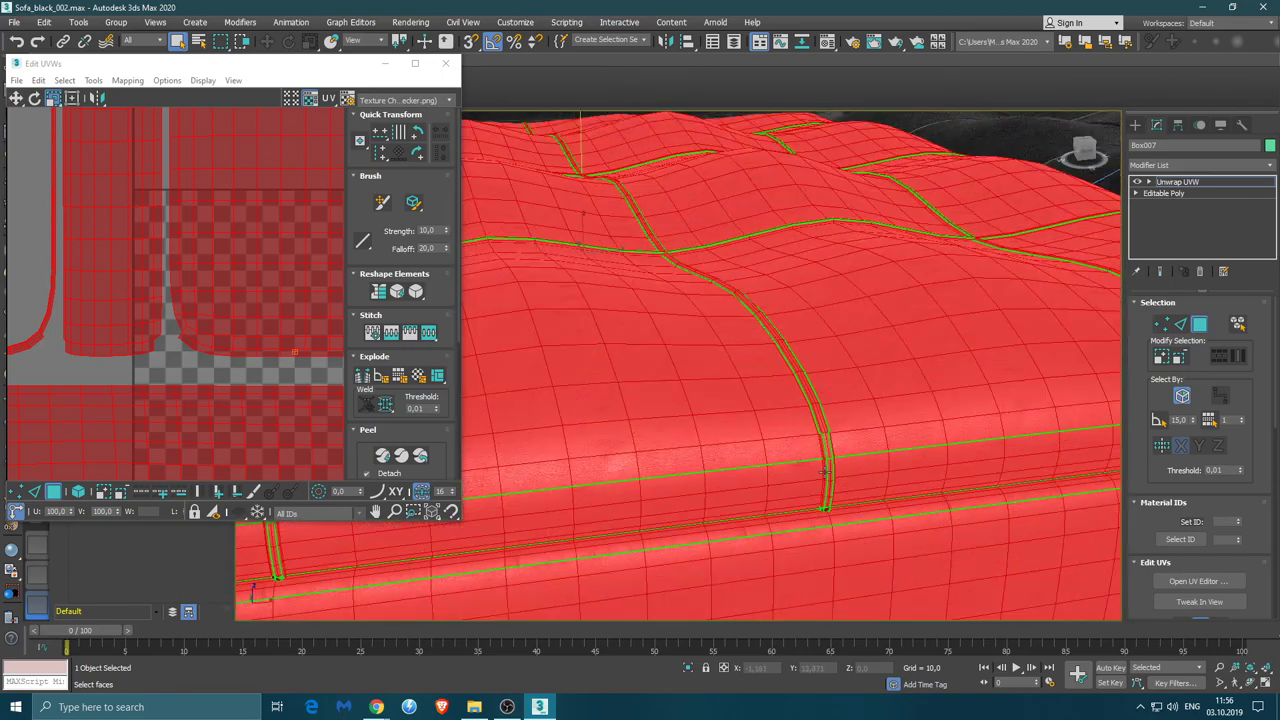
{"action": "key", "text": "shift+z"}
{"action": "key", "text": "shift+z"}
Inspect the cushion's UV faces and seams, then close the Edit UVWs window
{"action": "left_click", "coordinate": [240, 330]}
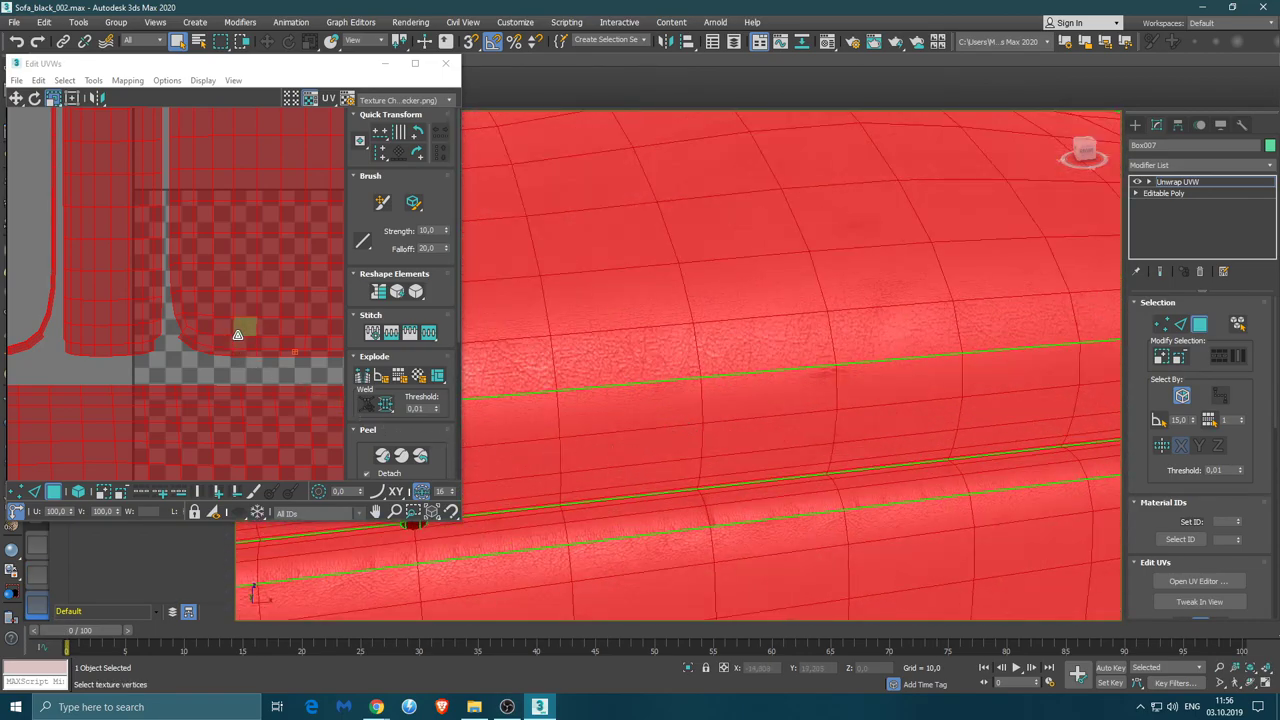
{"action": "scroll", "coordinate": [240, 320], "scroll_direction": "up", "scroll_amount": 2}
{"action": "scroll", "coordinate": [240, 300], "scroll_direction": "up", "scroll_amount": 2}
{"action": "scroll", "coordinate": [245, 280], "scroll_direction": "up", "scroll_amount": 2}
{"action": "scroll", "coordinate": [245, 272], "scroll_direction": "up", "scroll_amount": 1}
{"action": "scroll", "coordinate": [248, 263], "scroll_direction": "up", "scroll_amount": 1}
{"action": "left_click", "coordinate": [254, 396]}
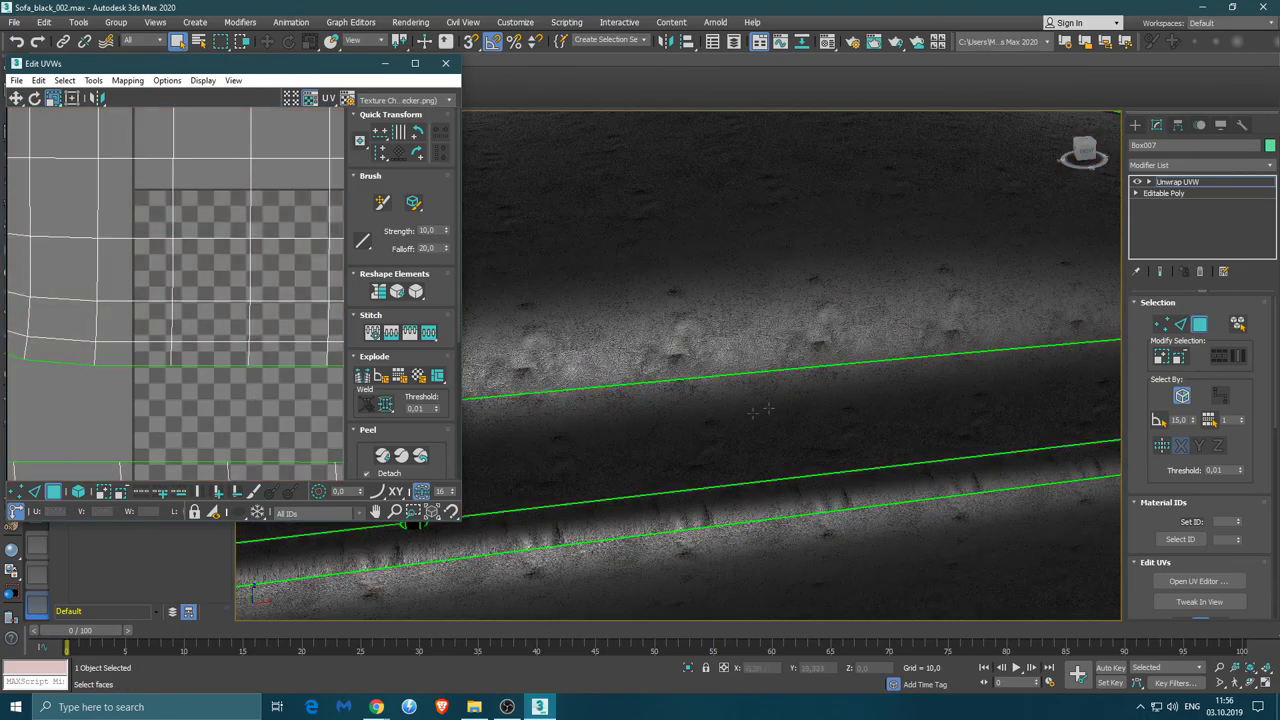
{"action": "scroll", "coordinate": [783, 401], "scroll_direction": "down", "scroll_amount": 2}
{"action": "scroll", "coordinate": [783, 401], "scroll_direction": "down", "scroll_amount": 3}
{"action": "mouse_move", "coordinate": [783, 401]}
{"action": "middle_mouse_down", "text": "alt"}
{"action": "mouse_move", "coordinate": [643, 466]}
{"action": "mouse_move", "coordinate": [726, 423]}
{"action": "mouse_move", "coordinate": [717, 417]}
{"action": "middle_mouse_up", "text": "alt"}
{"action": "scroll", "coordinate": [726, 423], "scroll_direction": "up", "scroll_amount": 3}
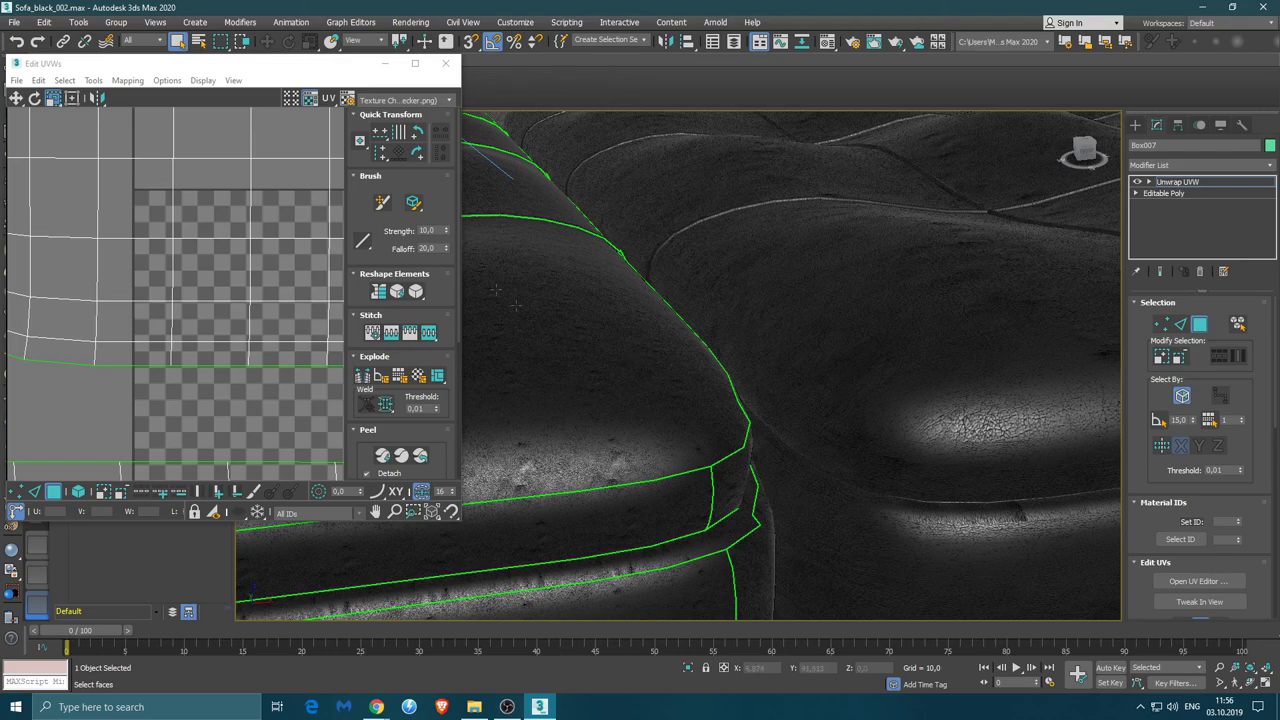
{"action": "left_click", "coordinate": [445, 63]}
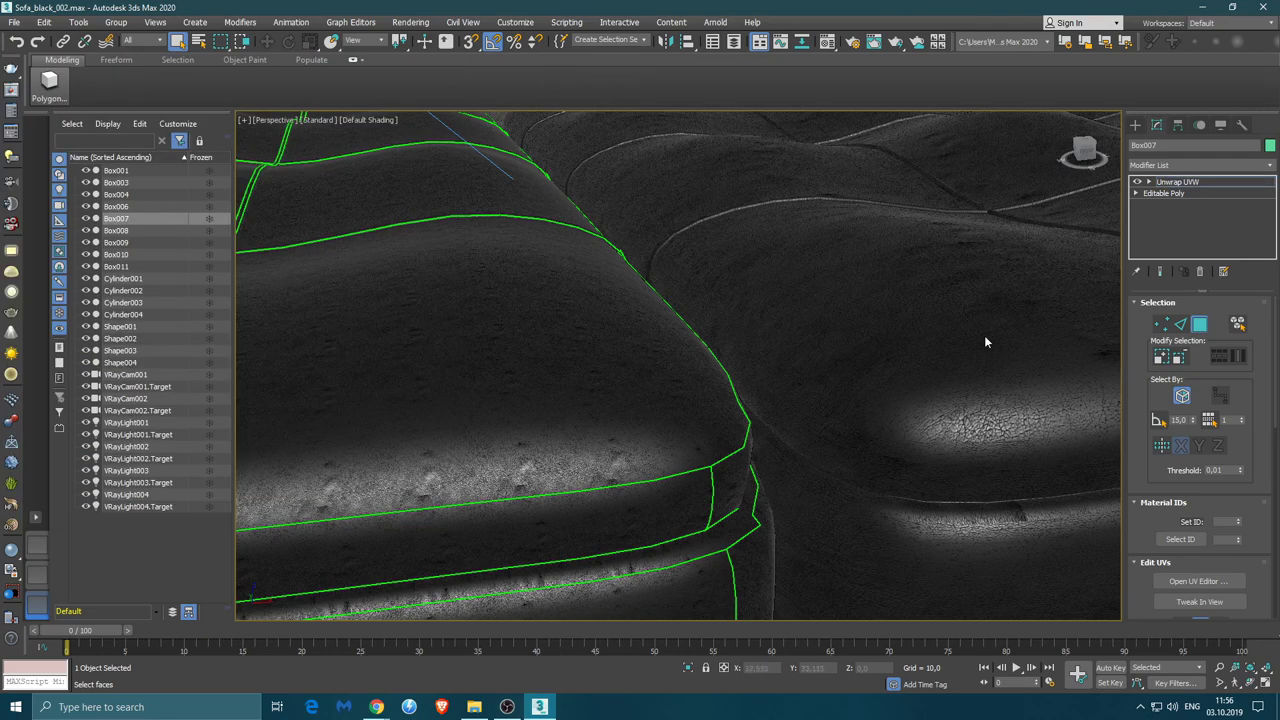
Replace Box006's Unwrap UVW with the one cut from Box007
{"action": "left_click", "coordinate": [921, 353]}
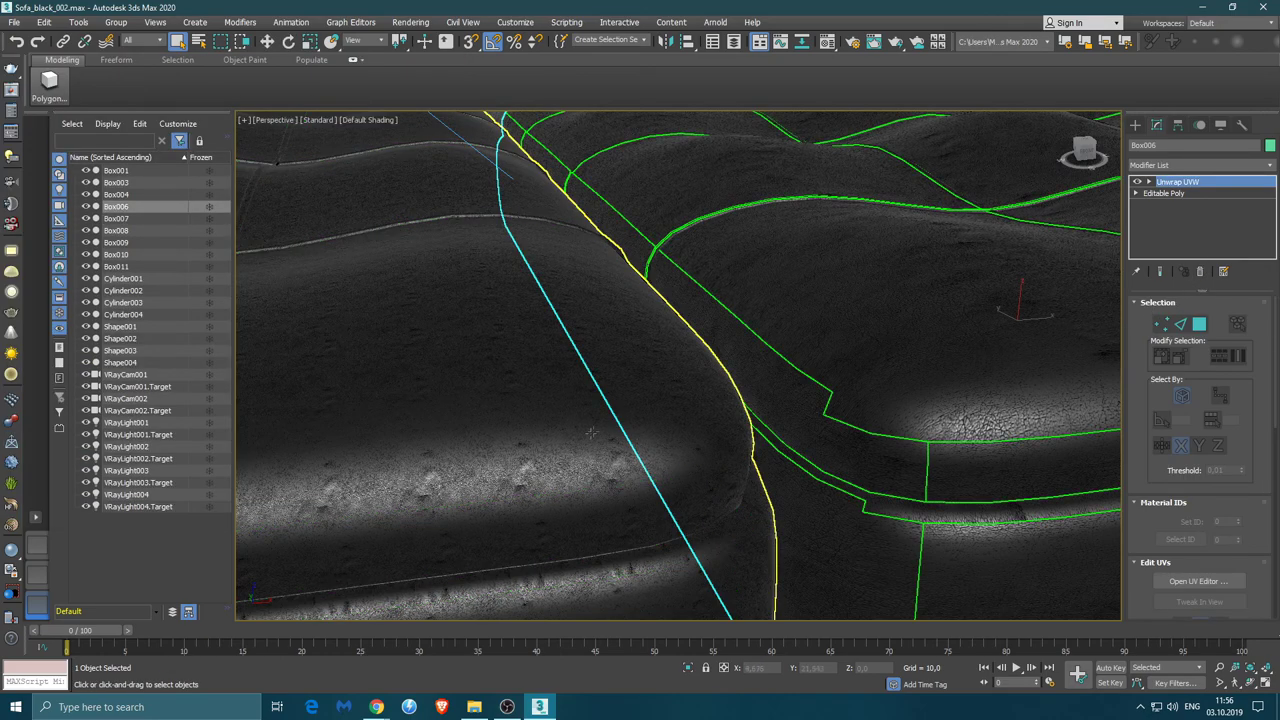
{"action": "right_click", "coordinate": [1175, 182]}
{"action": "left_click", "coordinate": [1135, 203]}
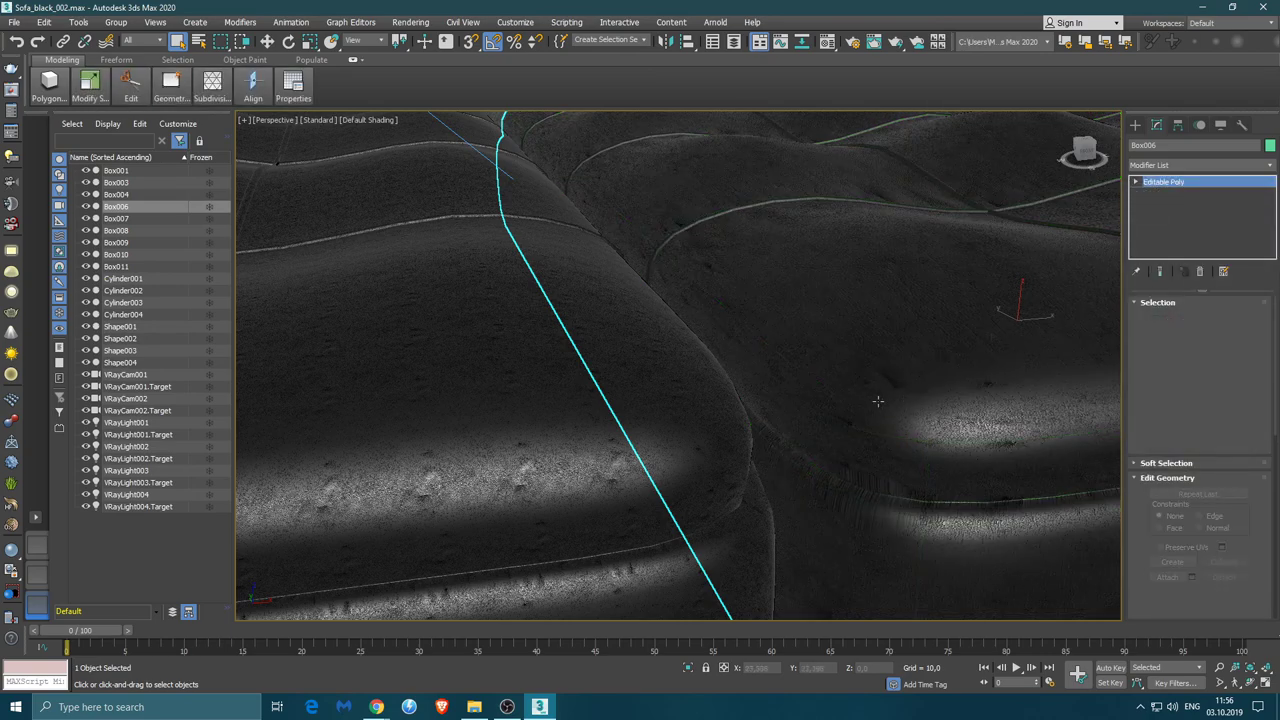
{"action": "left_click", "coordinate": [560, 397]}
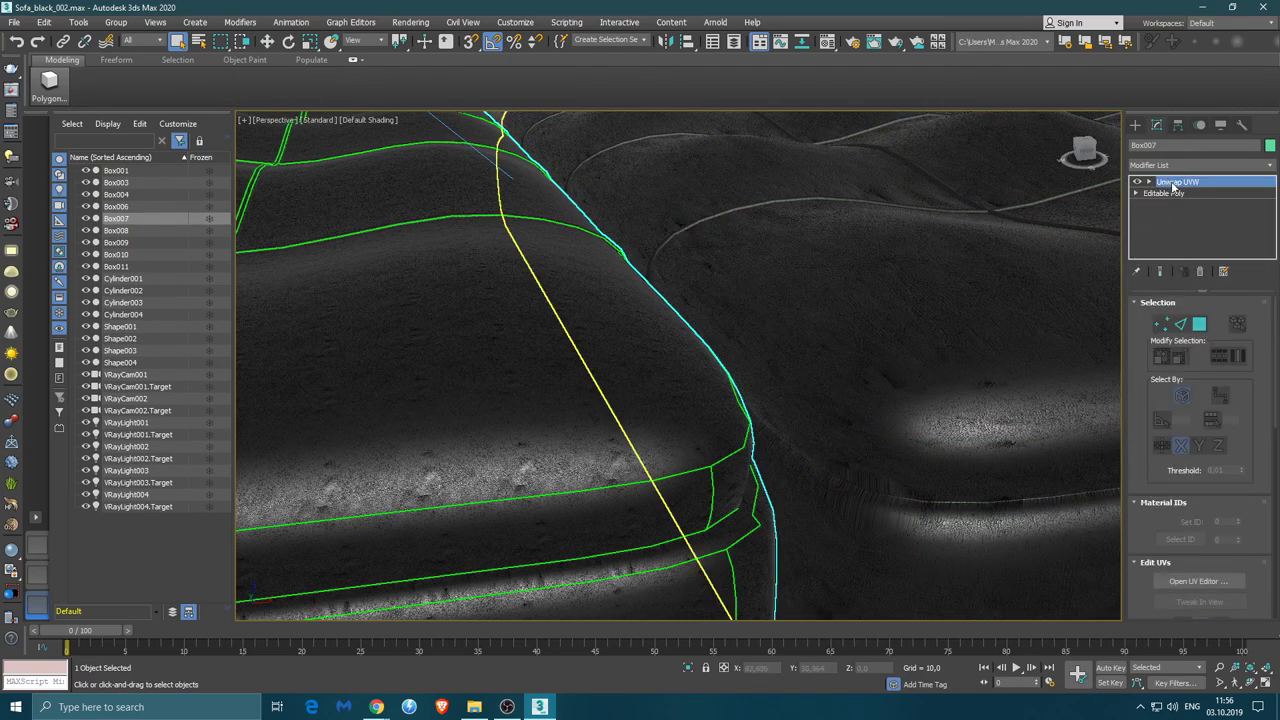
{"action": "right_click", "coordinate": [1175, 183]}
{"action": "left_click", "coordinate": [1138, 201]}
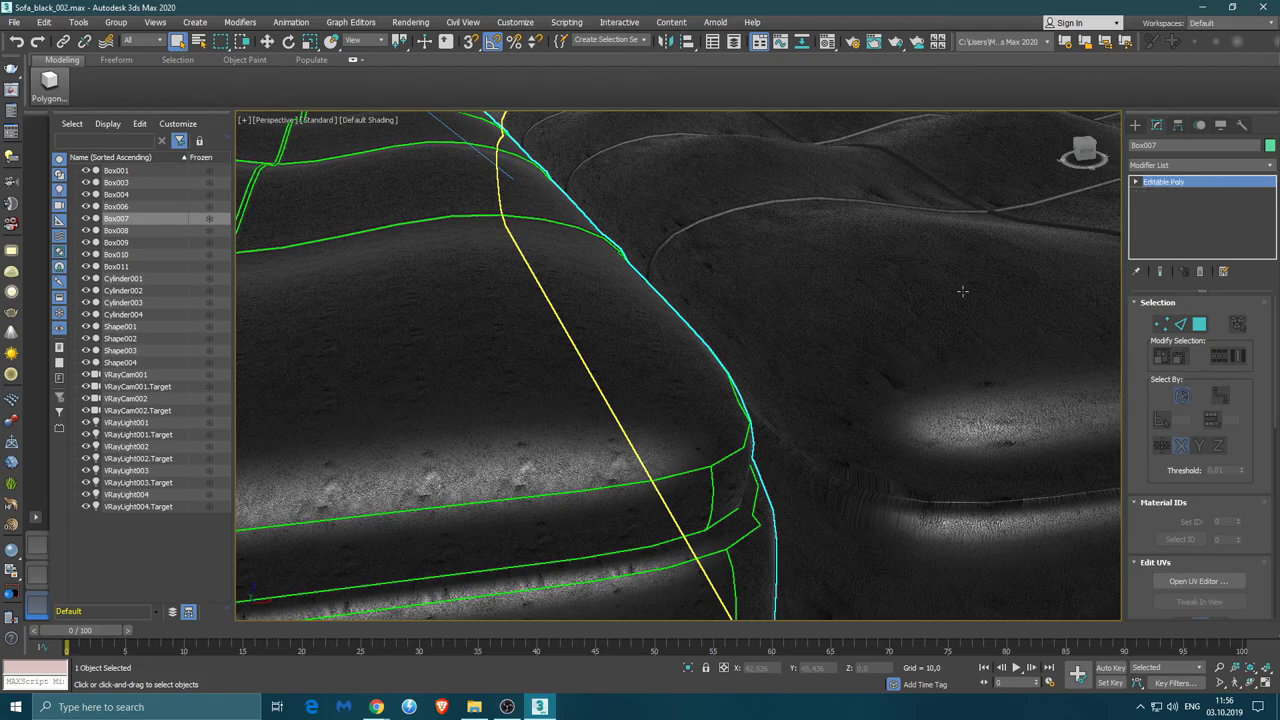
{"action": "left_click", "coordinate": [962, 291]}
{"action": "right_click", "coordinate": [1165, 220]}
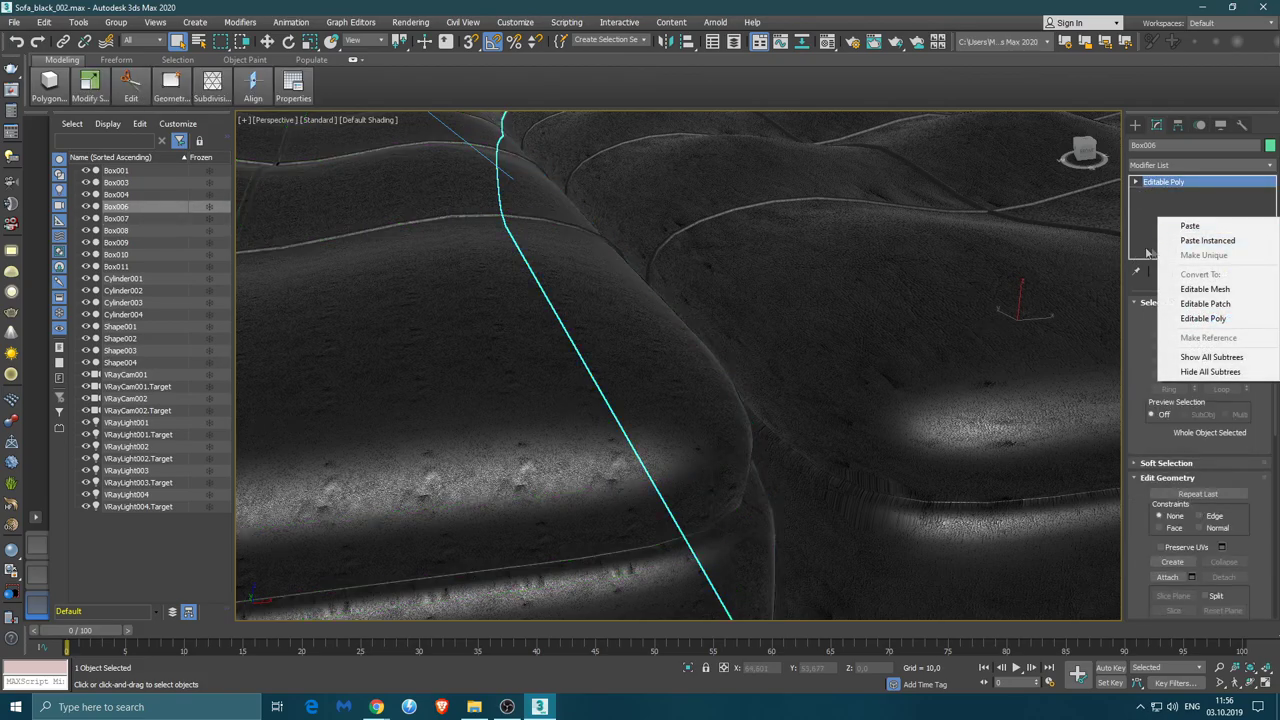
{"action": "left_click", "coordinate": [1190, 226]}
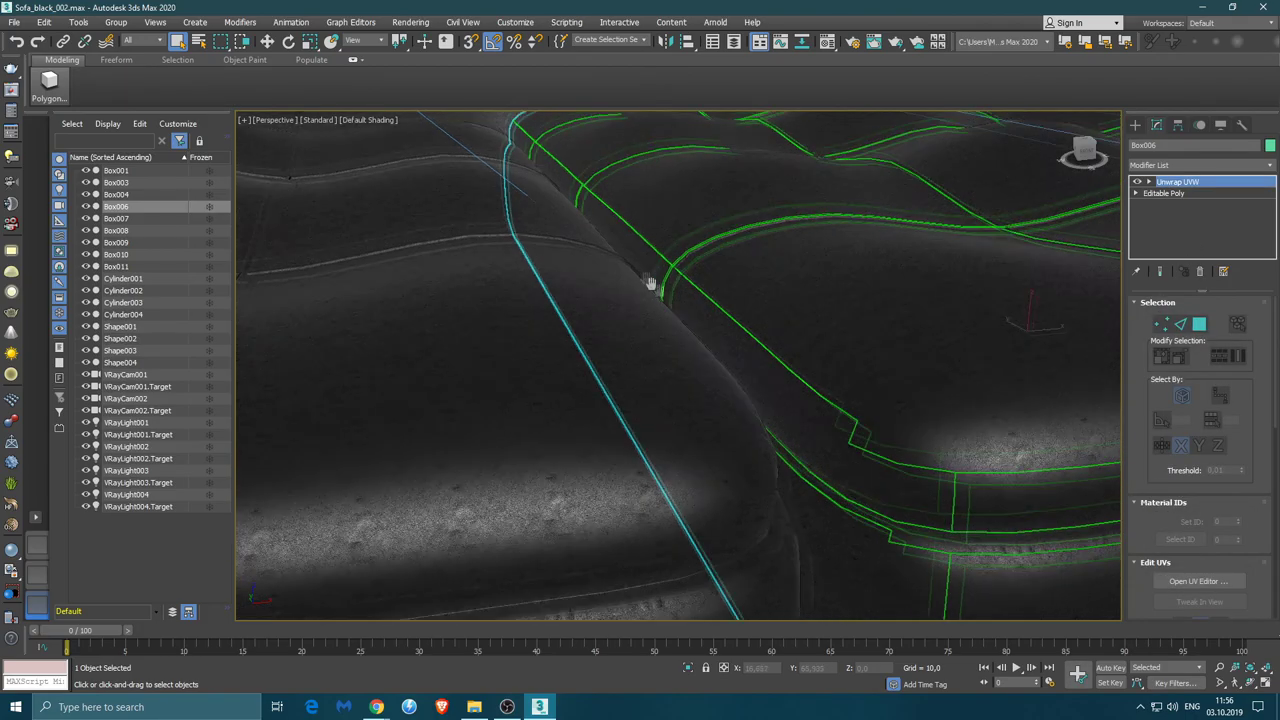
Select the Box009 backrest and run a test render of the scene
{"action": "middle_click_drag", "start_coordinate": [757, 362], "coordinate": [654, 283], "text": "alt"}
{"action": "key", "text": "ctrl+z"}
{"action": "left_click", "coordinate": [691, 317]}
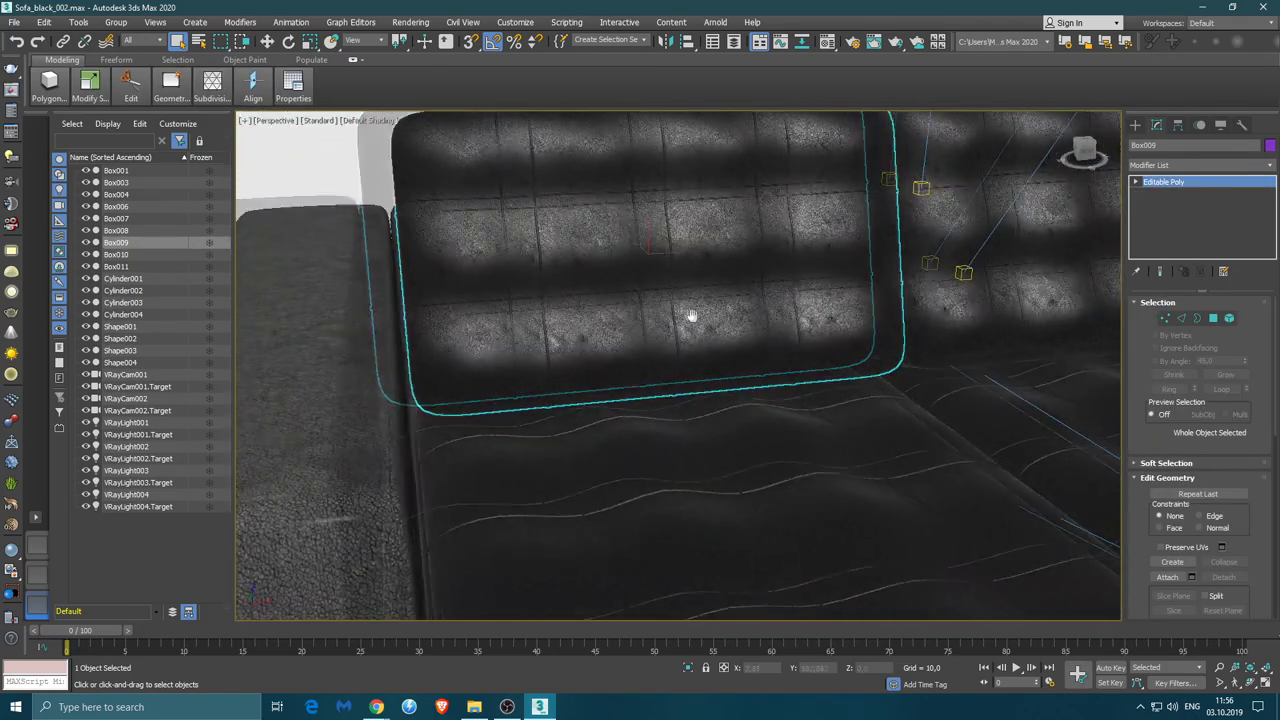
{"action": "scroll", "coordinate": [691, 317], "scroll_direction": "up", "scroll_amount": 5}
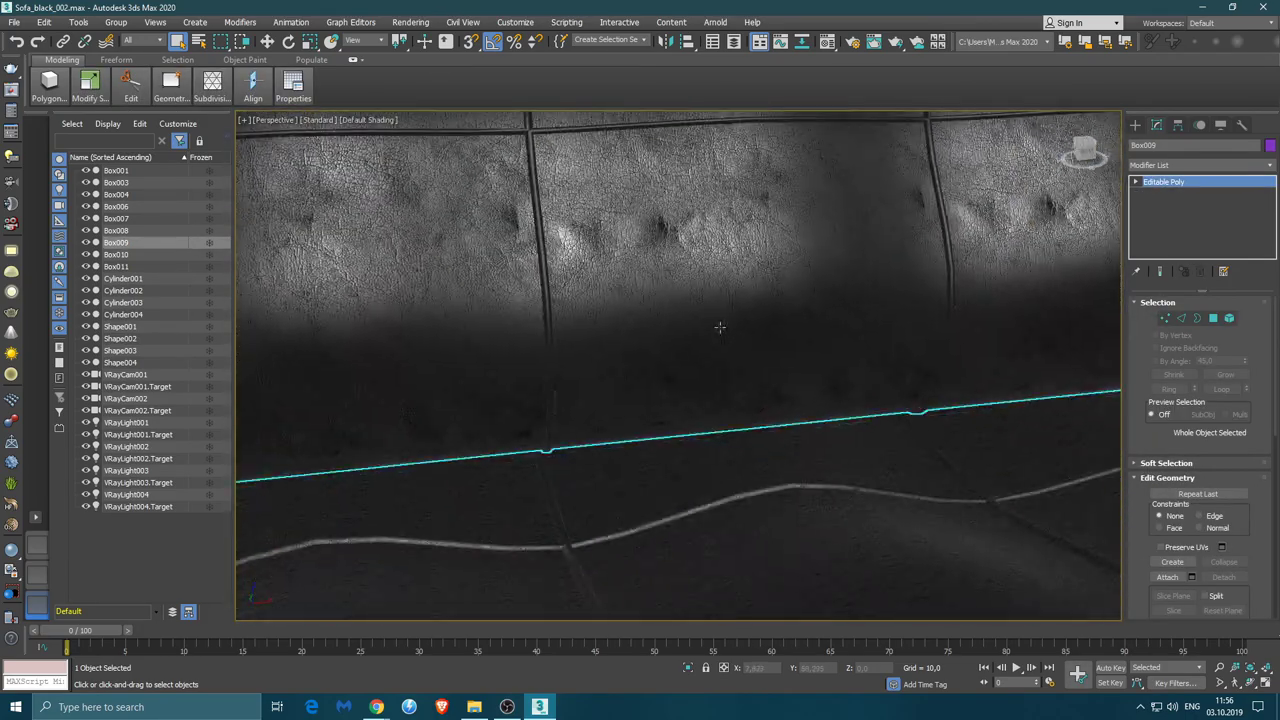
{"action": "middle_click_drag", "start_coordinate": [834, 459], "coordinate": [813, 367], "text": "alt"}
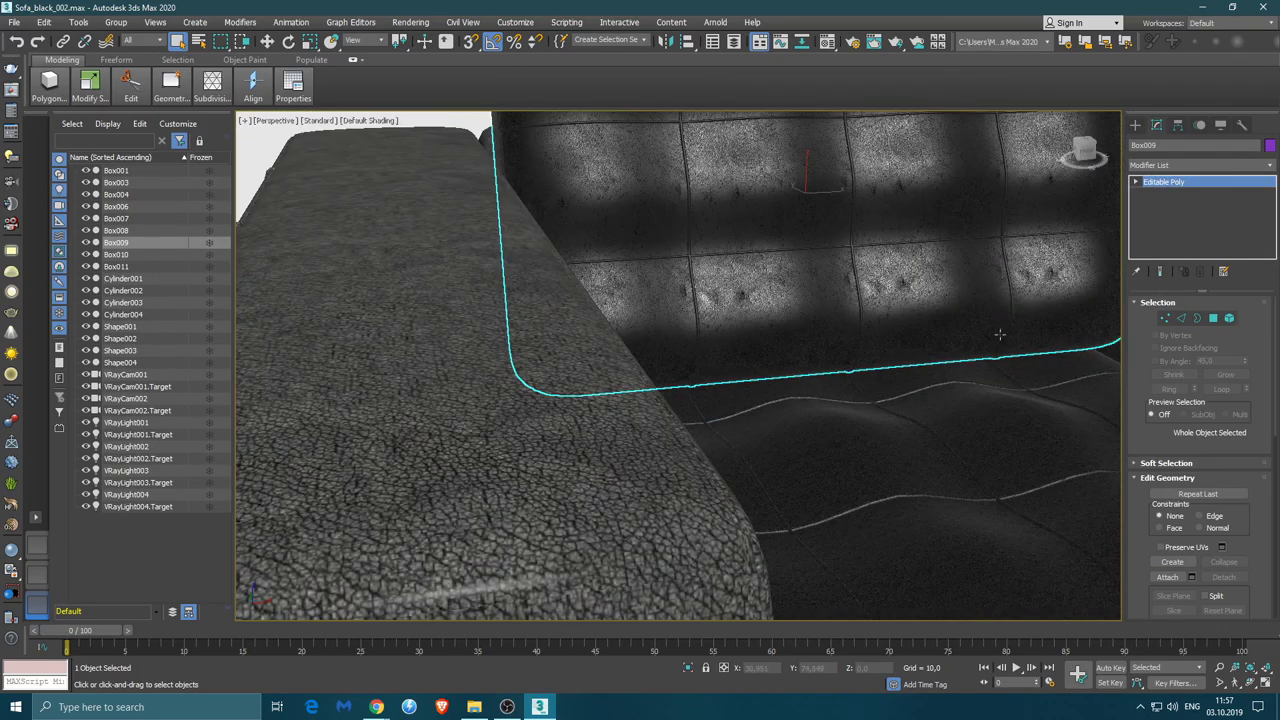
{"action": "mouse_move", "coordinate": [1012, 348]}
{"action": "middle_mouse_down", "text": "alt"}
{"action": "mouse_move", "coordinate": [785, 291]}
{"action": "mouse_move", "coordinate": [820, 300]}
{"action": "middle_mouse_up", "text": "alt"}
{"action": "scroll", "coordinate": [820, 300], "scroll_direction": "up", "scroll_amount": 4}
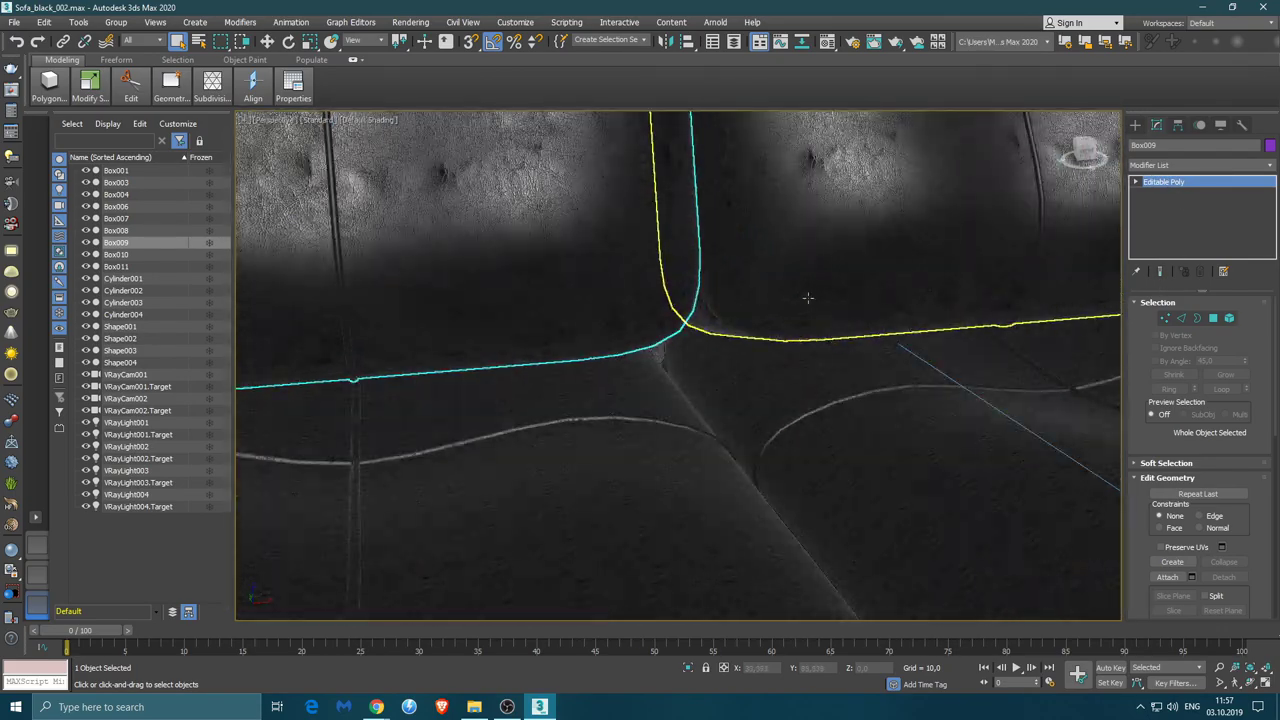
{"action": "left_click", "coordinate": [898, 45]}
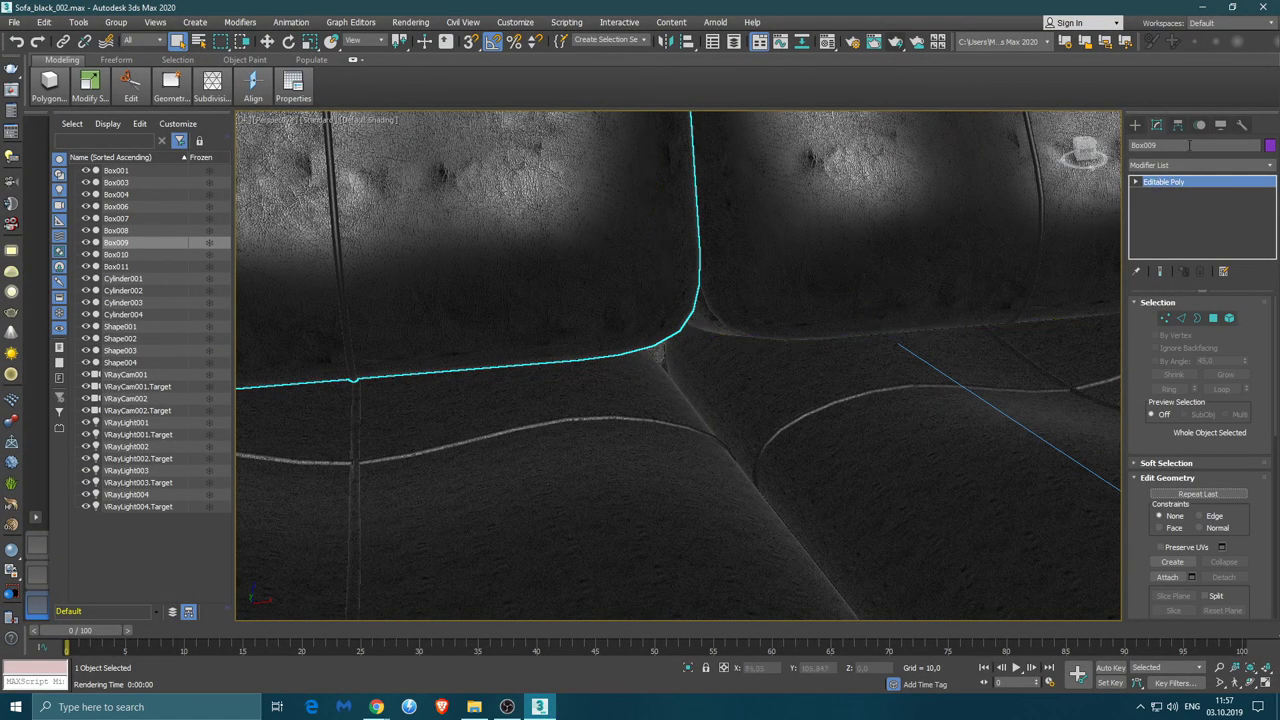
Add an Unwrap UVW modifier to Box009 and open its UV editor
{"action": "left_click", "coordinate": [1228, 168]}
{"action": "scroll", "coordinate": [1269, 228], "scroll_direction": "down", "scroll_amount": 1}
{"action": "left_click_drag", "start_coordinate": [1269, 228], "coordinate": [1270, 560]}
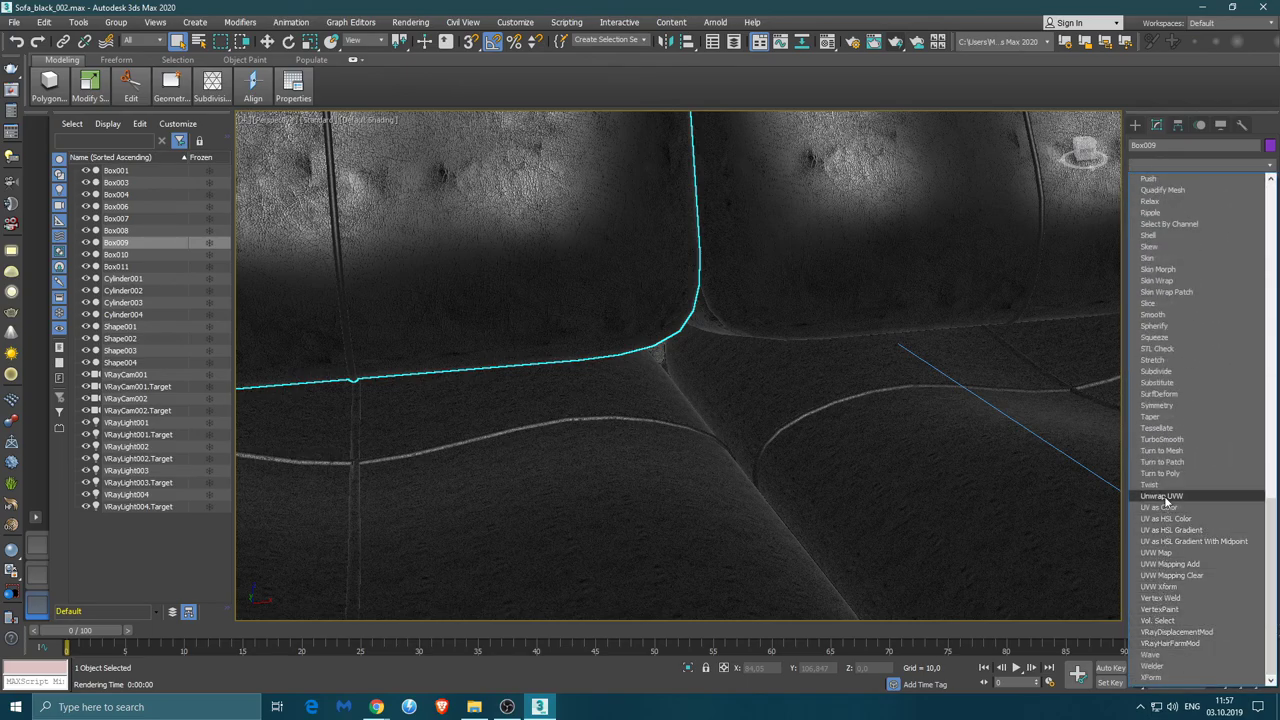
{"action": "left_click", "coordinate": [1163, 496]}
{"action": "left_click", "coordinate": [1191, 581]}
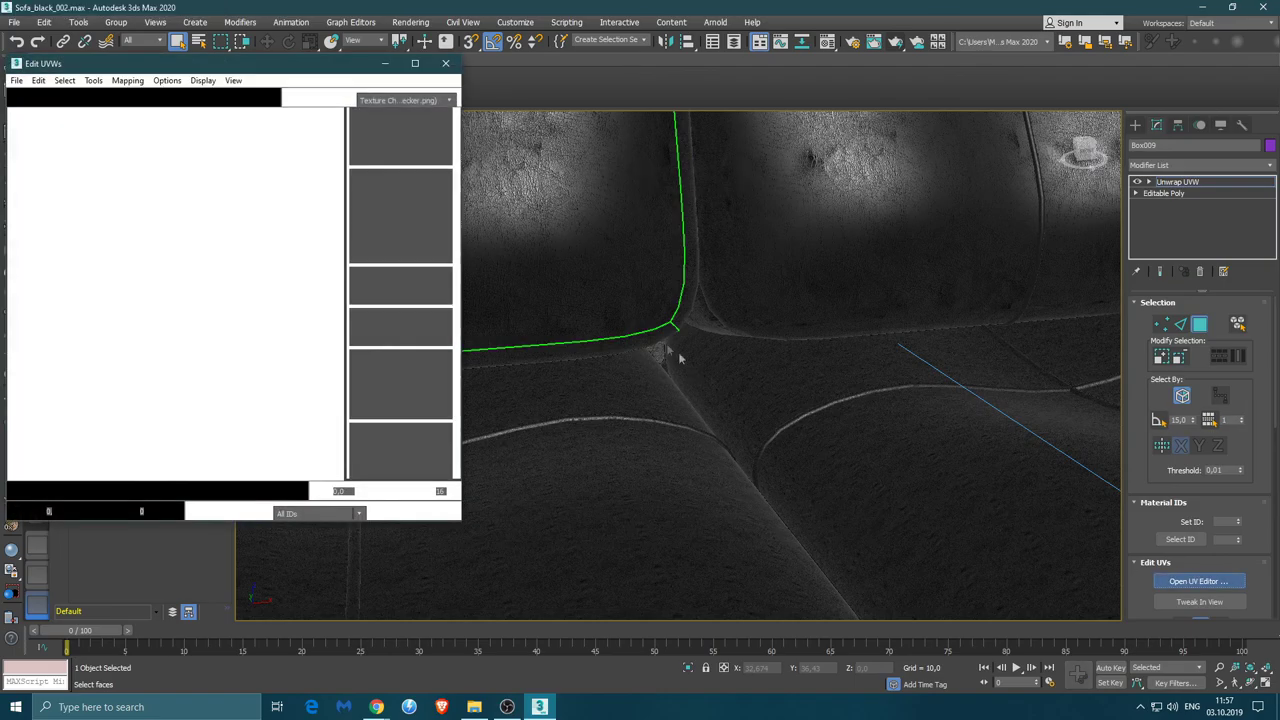
Flatten the Box009 backrest's UVs into separate clusters and select all faces
{"action": "scroll", "coordinate": [771, 334], "scroll_direction": "up", "scroll_amount": 3}
{"action": "scroll", "coordinate": [776, 352], "scroll_direction": "up", "scroll_amount": 2}
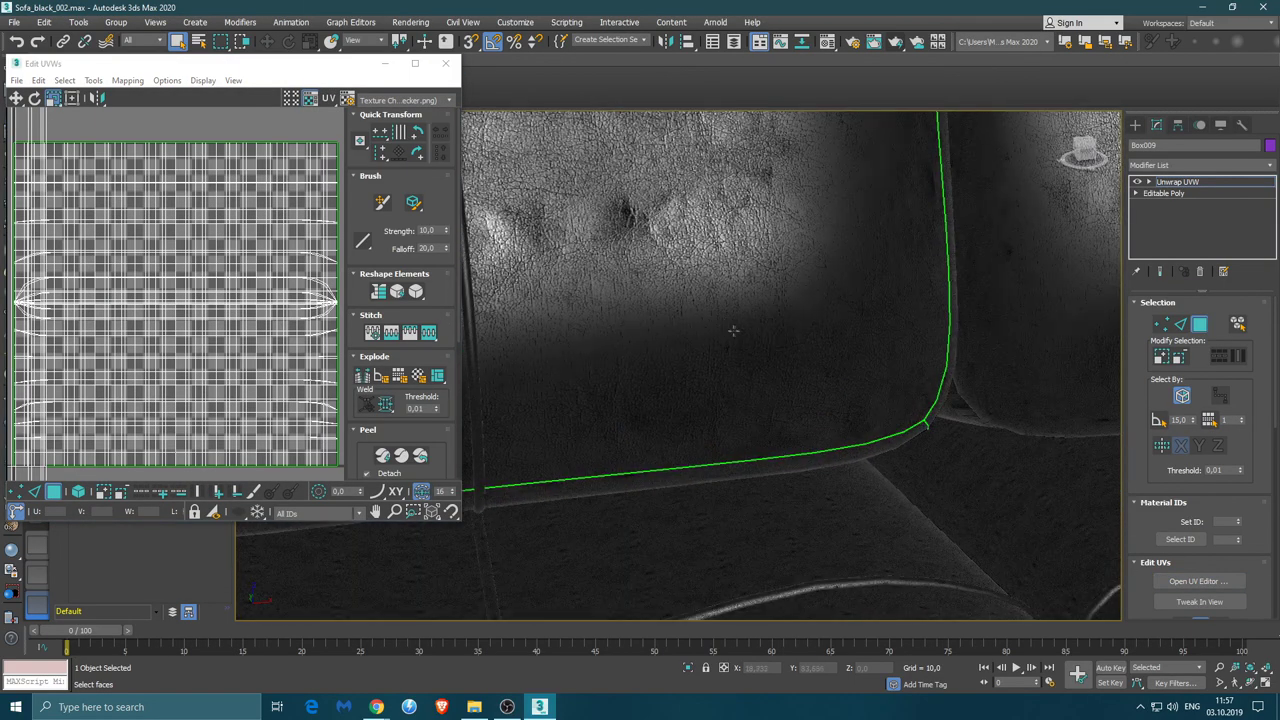
{"action": "middle_click_drag", "start_coordinate": [733, 330], "coordinate": [749, 356]}
{"action": "left_click", "coordinate": [380, 377]}
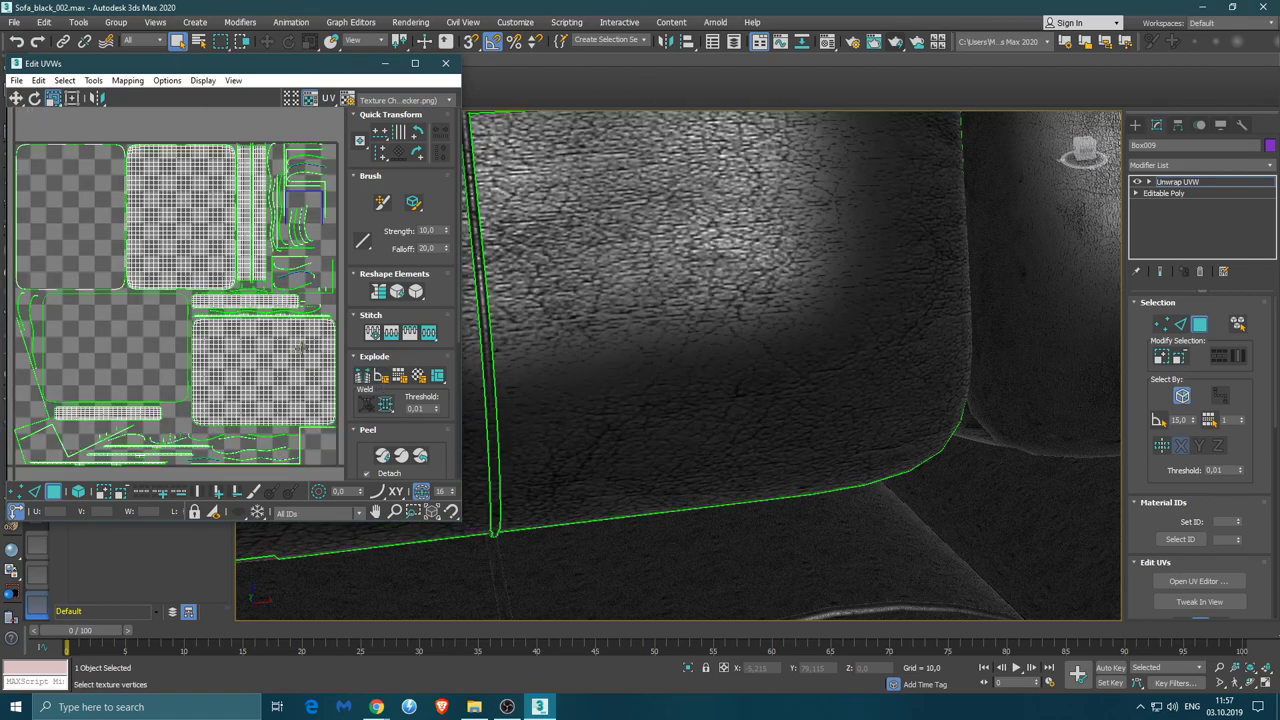
{"action": "key", "text": "ctrl+a"}
Inspect the flattened UV layout's large upper cluster, then clear the face selection
{"action": "scroll", "coordinate": [298, 346], "scroll_direction": "up", "scroll_amount": 2}
{"action": "scroll", "coordinate": [300, 320], "scroll_direction": "up", "scroll_amount": 1}
{"action": "scroll", "coordinate": [294, 363], "scroll_direction": "up", "scroll_amount": 2}
{"action": "scroll", "coordinate": [303, 214], "scroll_direction": "up", "scroll_amount": 1}
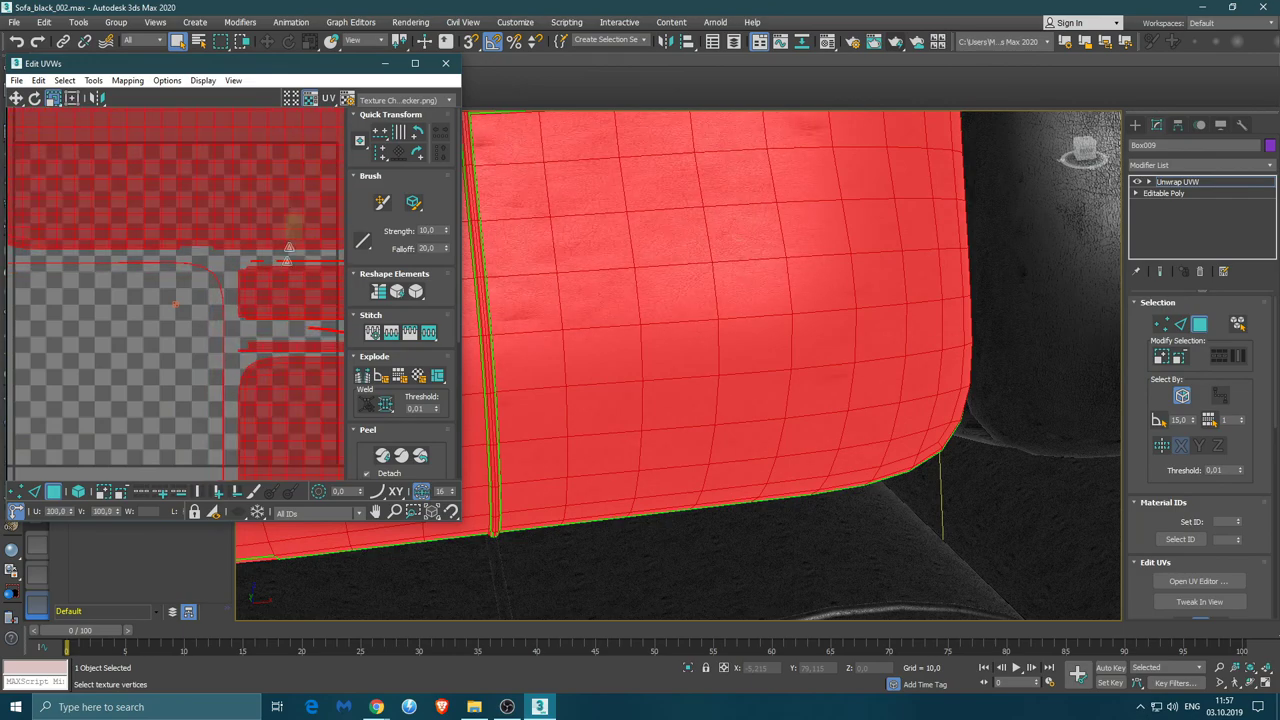
{"action": "scroll", "coordinate": [286, 409], "scroll_direction": "up", "scroll_amount": 2}
{"action": "scroll", "coordinate": [751, 374], "scroll_direction": "up", "scroll_amount": 2}
{"action": "scroll", "coordinate": [751, 393], "scroll_direction": "up", "scroll_amount": 2}
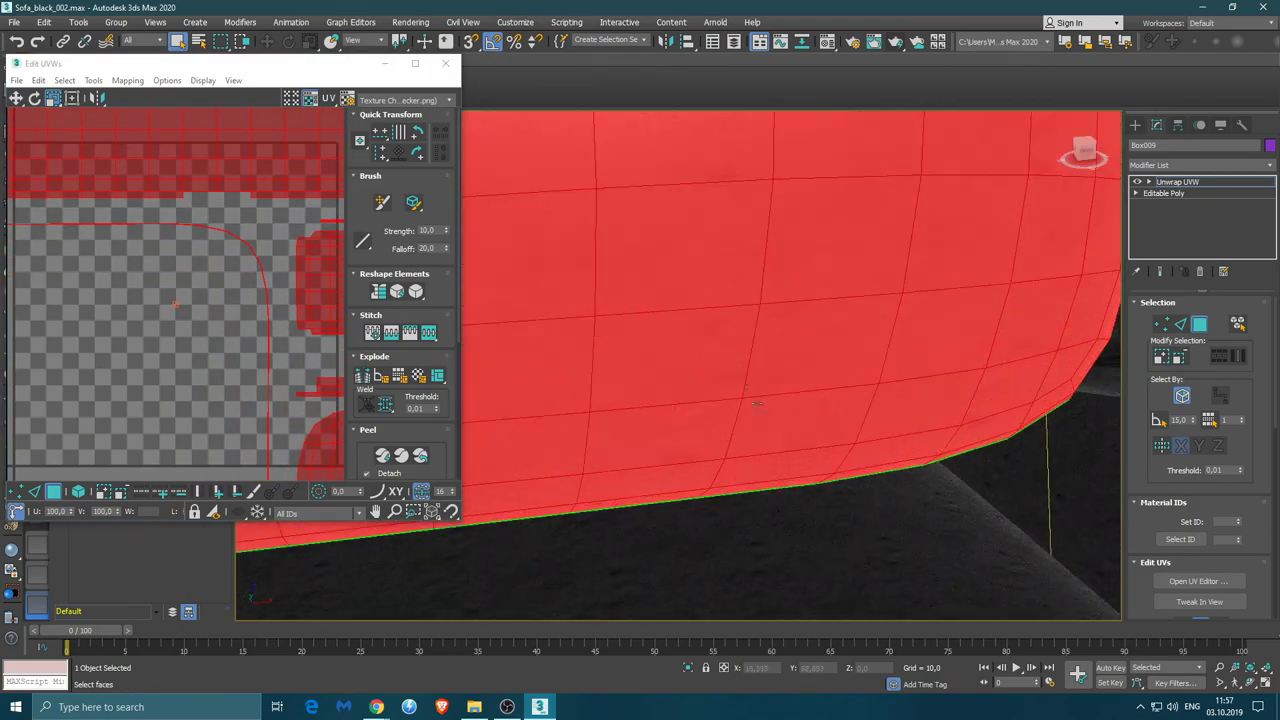
{"action": "scroll", "coordinate": [751, 393], "scroll_direction": "down", "scroll_amount": 2}
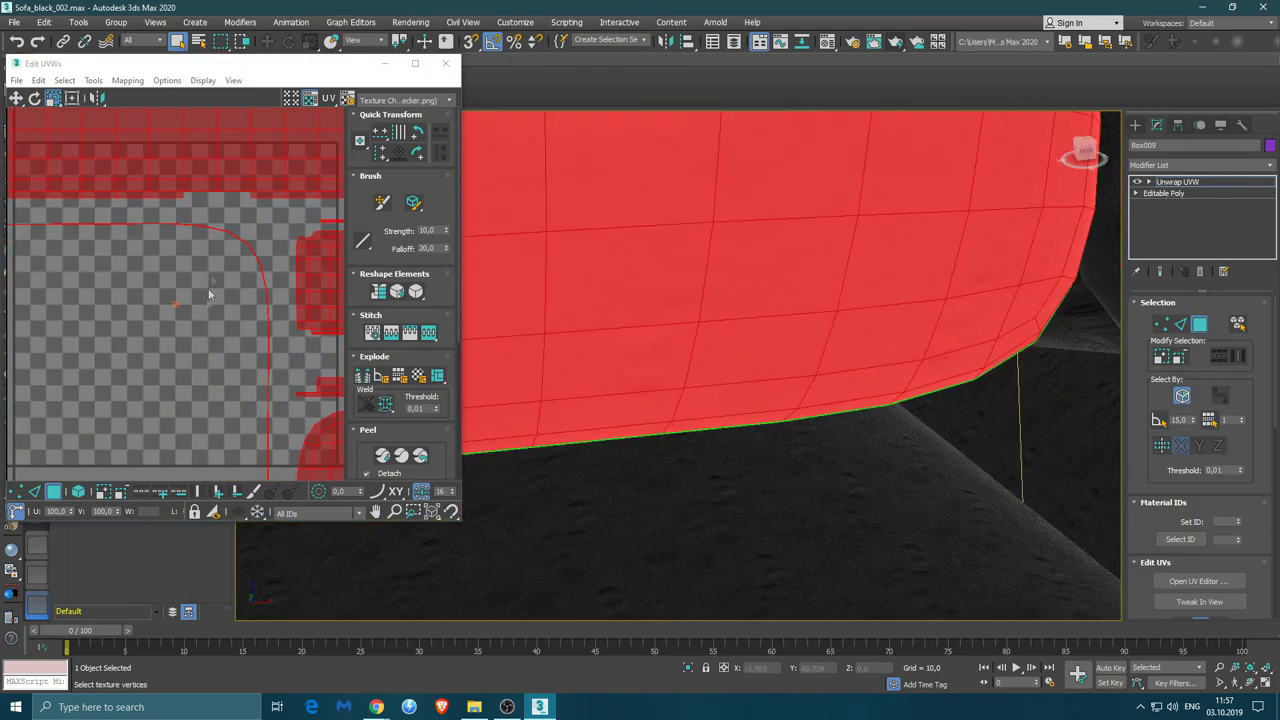
{"action": "middle_click_drag", "start_coordinate": [275, 202], "coordinate": [240, 198]}
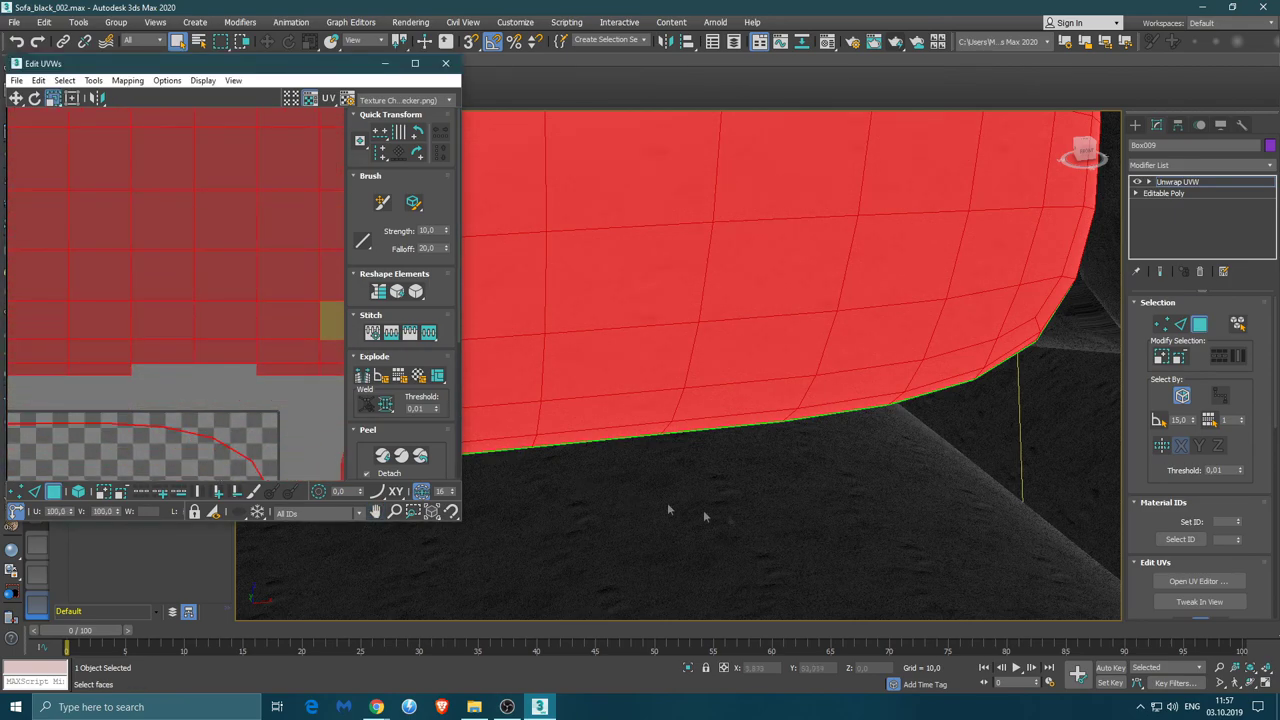
{"action": "left_click", "coordinate": [760, 509]}
Orbit around the sofa to check the cushion seams and close the Edit UVWs window
{"action": "scroll", "coordinate": [796, 436], "scroll_direction": "down", "scroll_amount": 5}
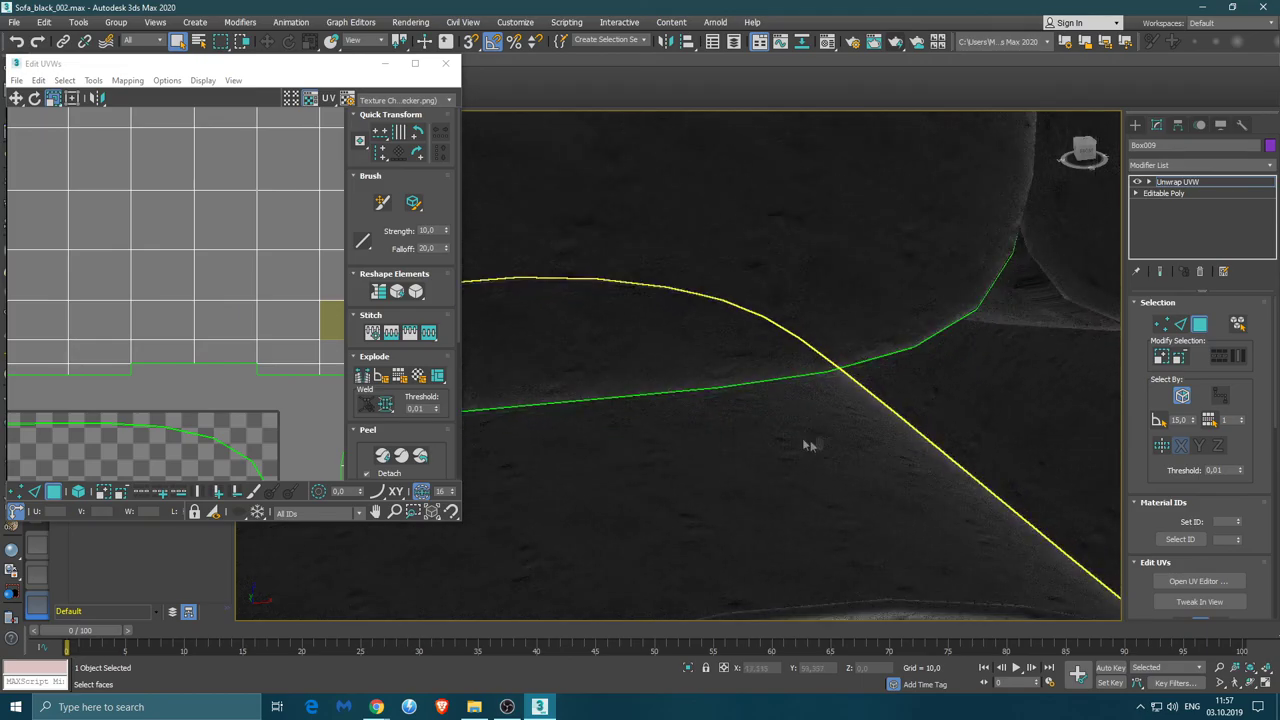
{"action": "scroll", "coordinate": [796, 436], "scroll_direction": "down", "scroll_amount": 3}
{"action": "mouse_move", "coordinate": [651, 480]}
{"action": "middle_mouse_down", "text": "alt"}
{"action": "mouse_move", "coordinate": [800, 323]}
{"action": "mouse_move", "coordinate": [762, 347]}
{"action": "middle_mouse_up", "text": "alt"}
{"action": "scroll", "coordinate": [740, 343], "scroll_direction": "up", "scroll_amount": 2}
{"action": "scroll", "coordinate": [650, 355], "scroll_direction": "up", "scroll_amount": 2}
{"action": "scroll", "coordinate": [645, 368], "scroll_direction": "up", "scroll_amount": 2}
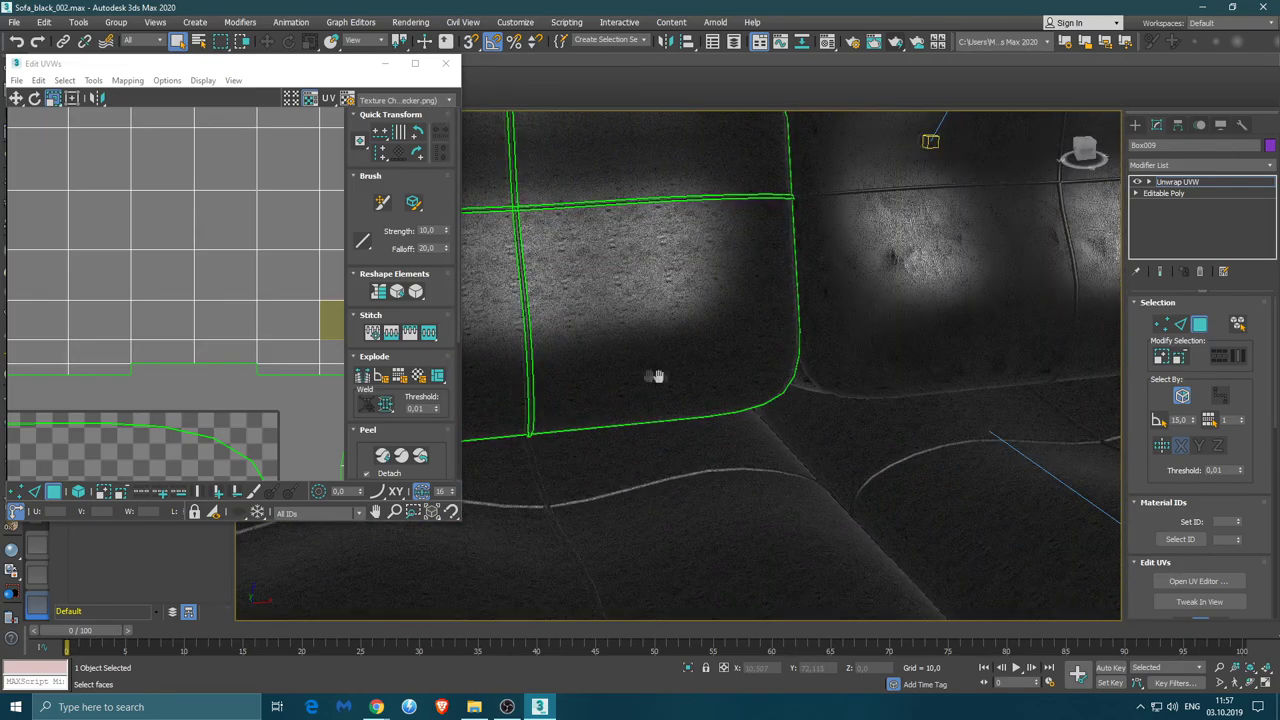
{"action": "scroll", "coordinate": [610, 368], "scroll_direction": "up", "scroll_amount": 2}
{"action": "scroll", "coordinate": [602, 367], "scroll_direction": "up", "scroll_amount": 2}
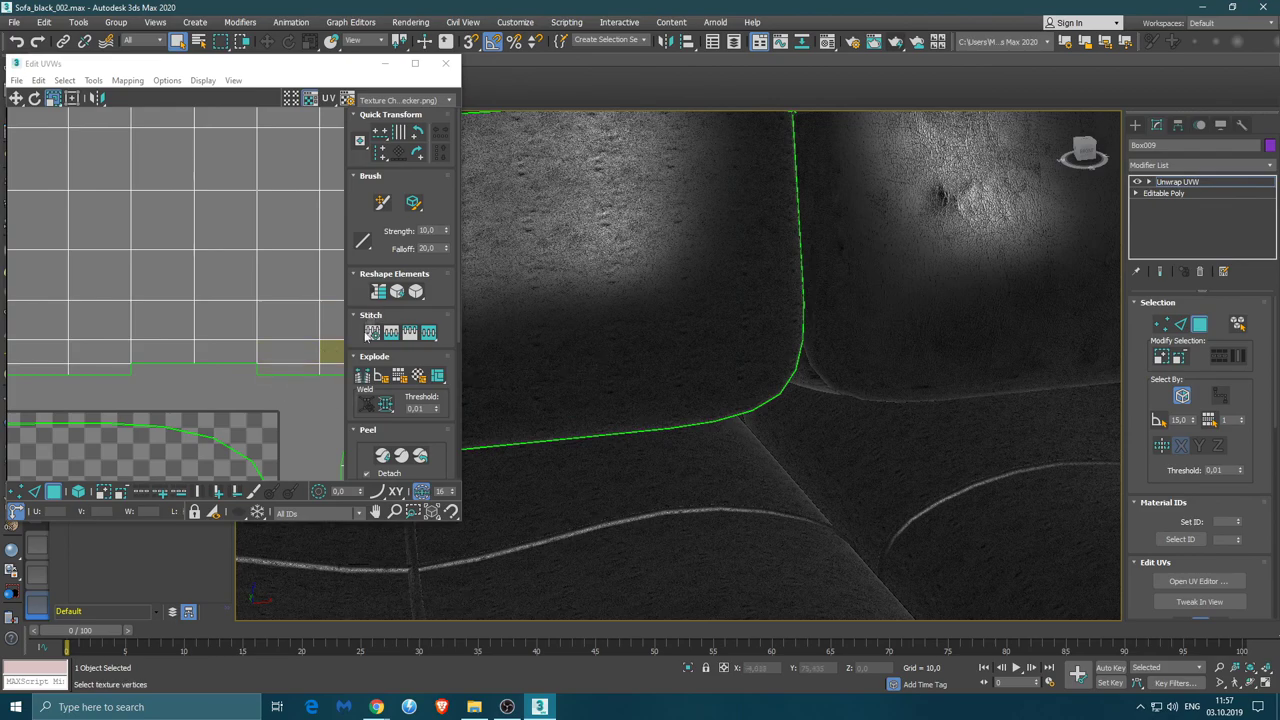
{"action": "left_click", "coordinate": [444, 64]}
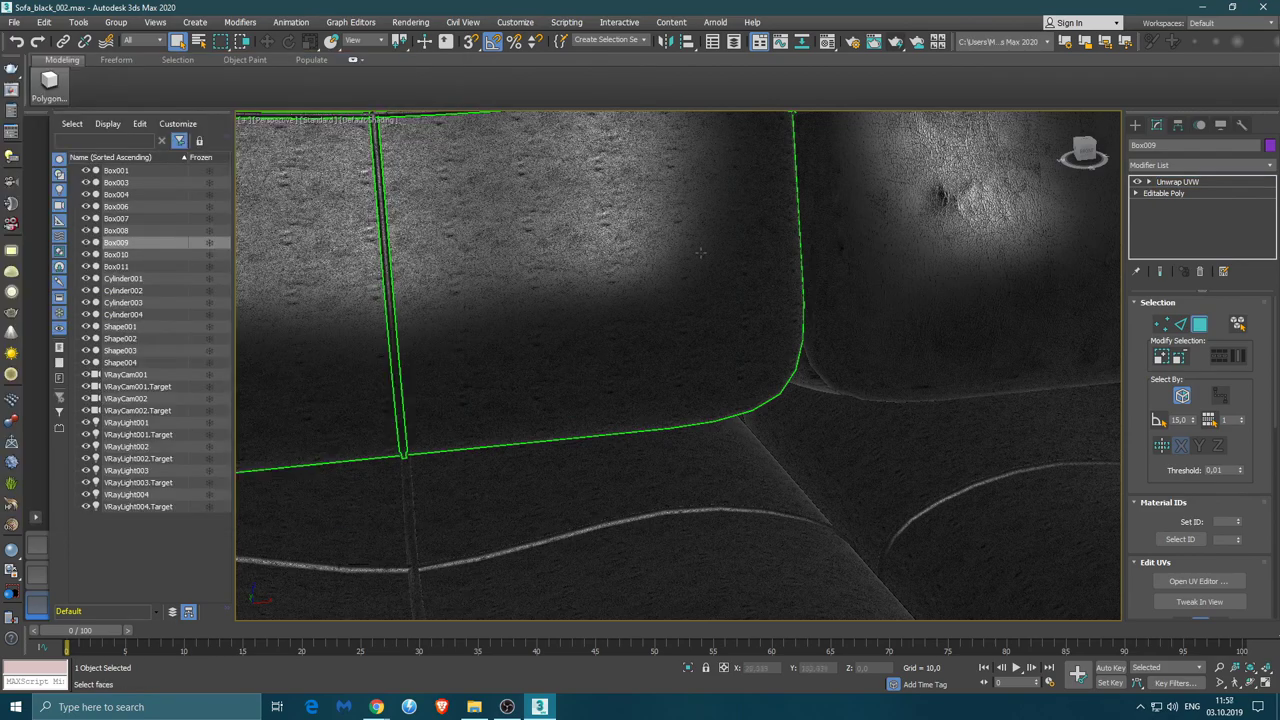
Move the Unwrap UVW modifier from Box009 onto the Box008 cushion by cut and paste
{"action": "right_click", "coordinate": [1173, 183]}
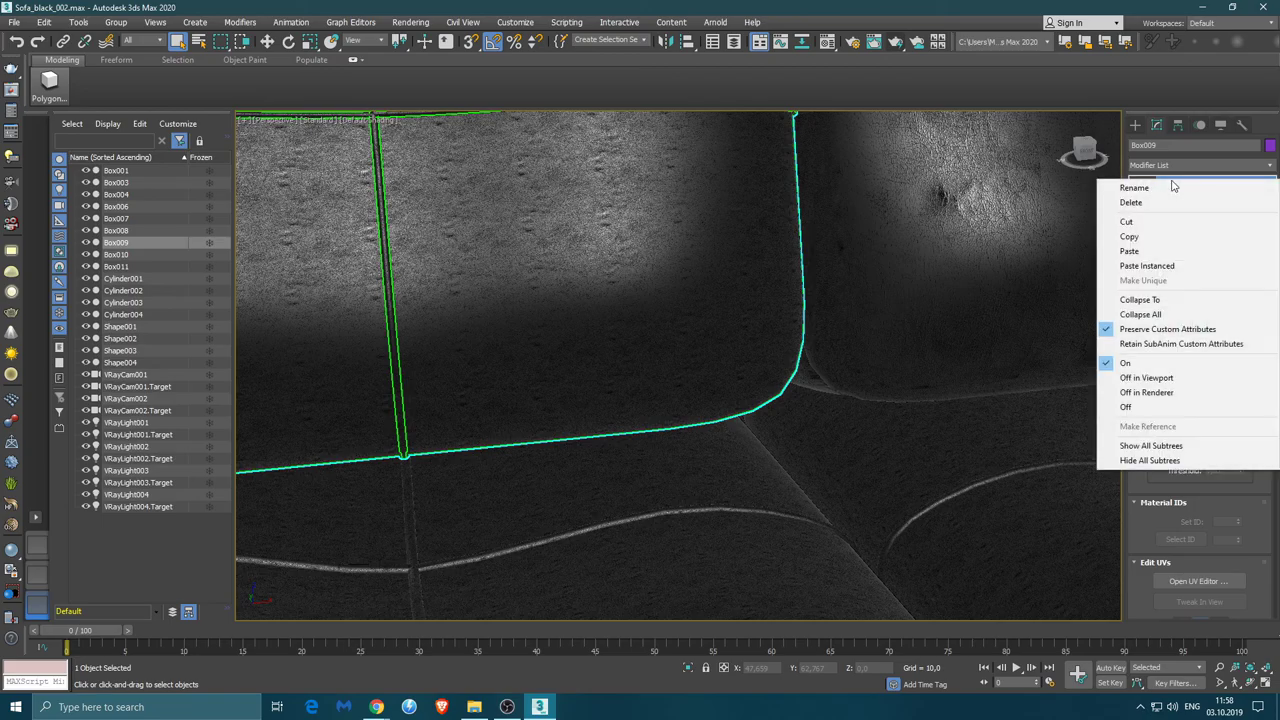
{"action": "left_click", "coordinate": [1120, 237]}
{"action": "left_click", "coordinate": [1030, 228]}
{"action": "right_click", "coordinate": [1148, 230]}
{"action": "left_click", "coordinate": [1162, 238]}
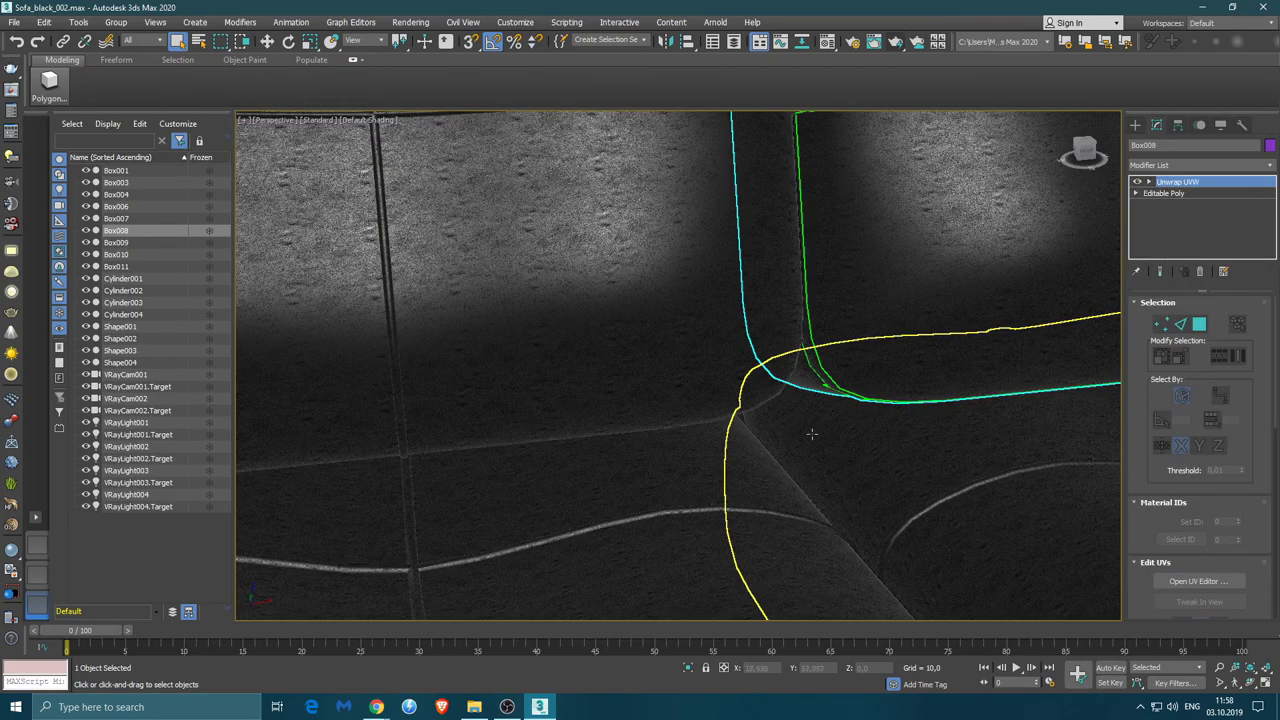
Render the VRayCam001 view with V-Ray and view the result at 100%
{"action": "scroll", "coordinate": [812, 433], "scroll_direction": "down", "scroll_amount": 8}
{"action": "middle_click_drag", "start_coordinate": [812, 433], "coordinate": [682, 392], "text": "alt"}
{"action": "left_click", "coordinate": [36, 575]}
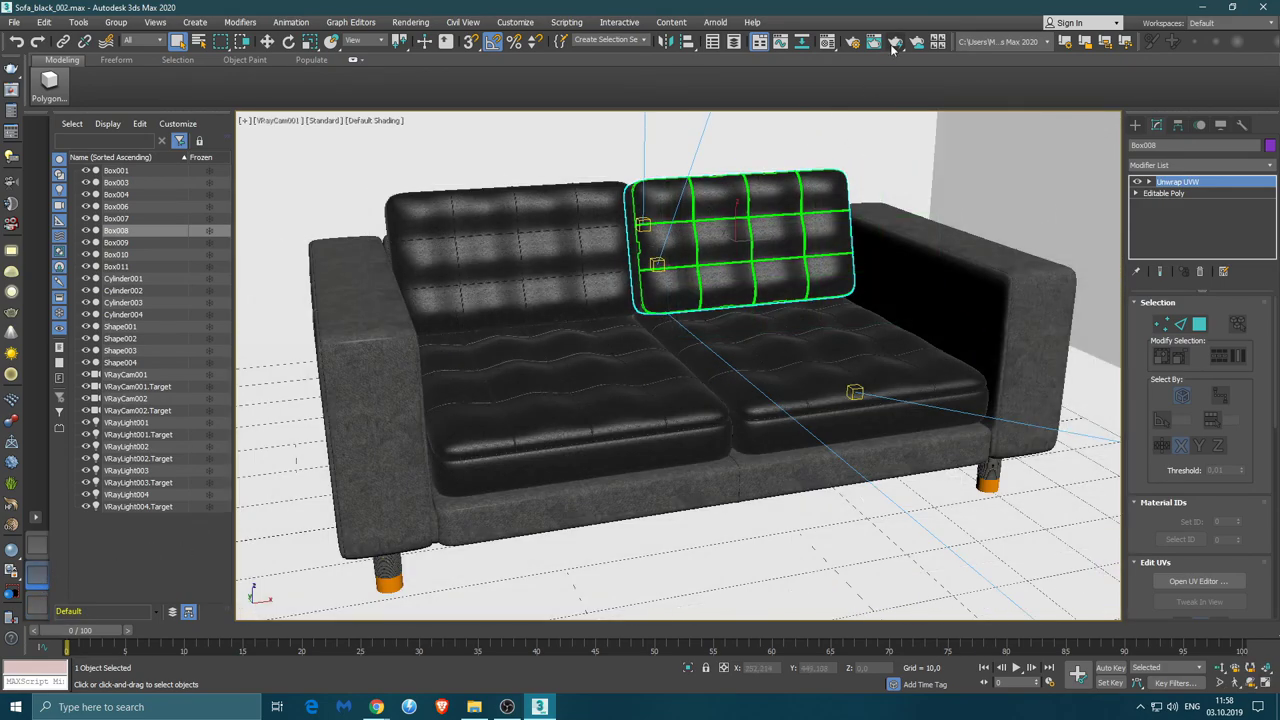
{"action": "left_click", "coordinate": [893, 44]}
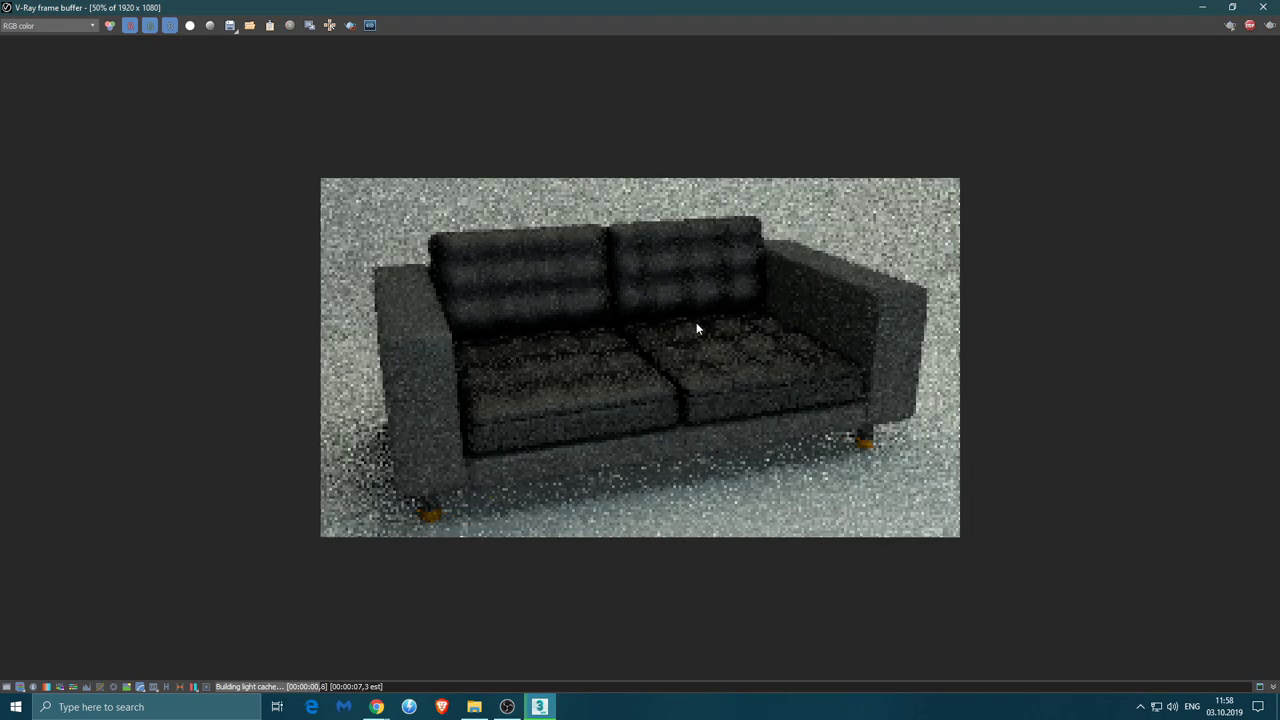
{"action": "double_click", "coordinate": [696, 322]}
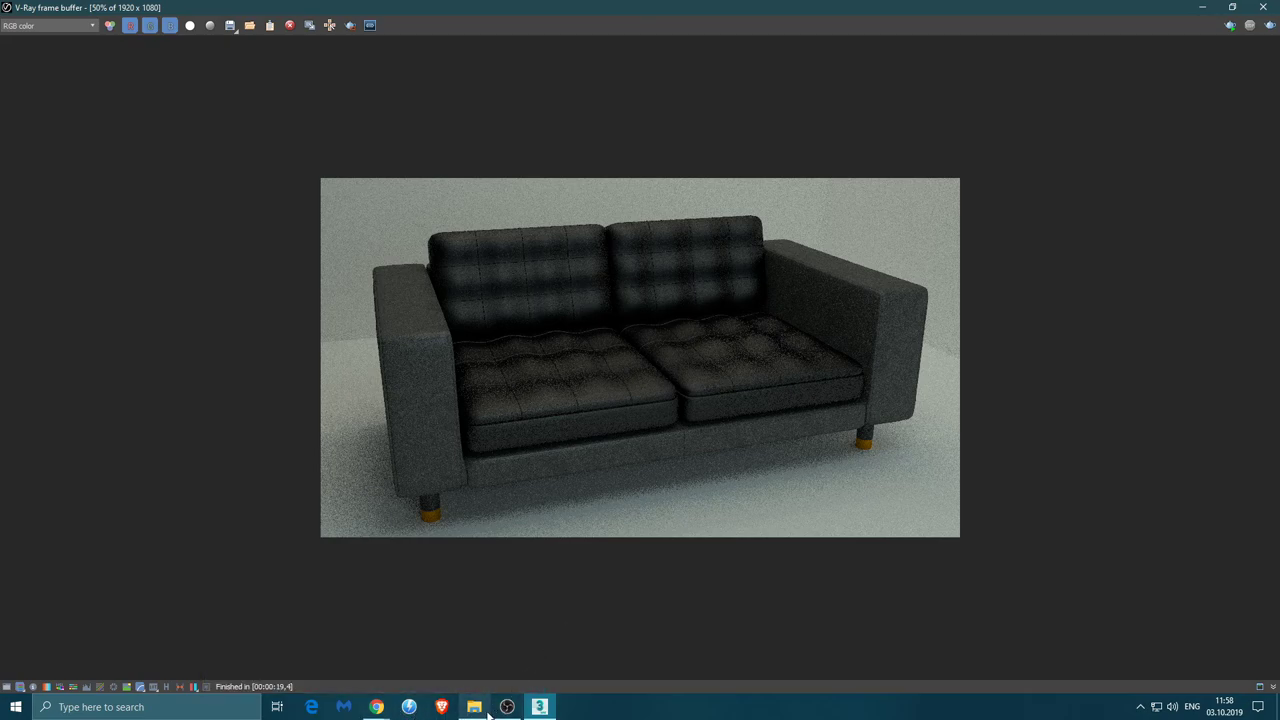
Start a fresh 960 x 540 V-Ray render of the sofa
{"action": "left_click", "coordinate": [1229, 28]}
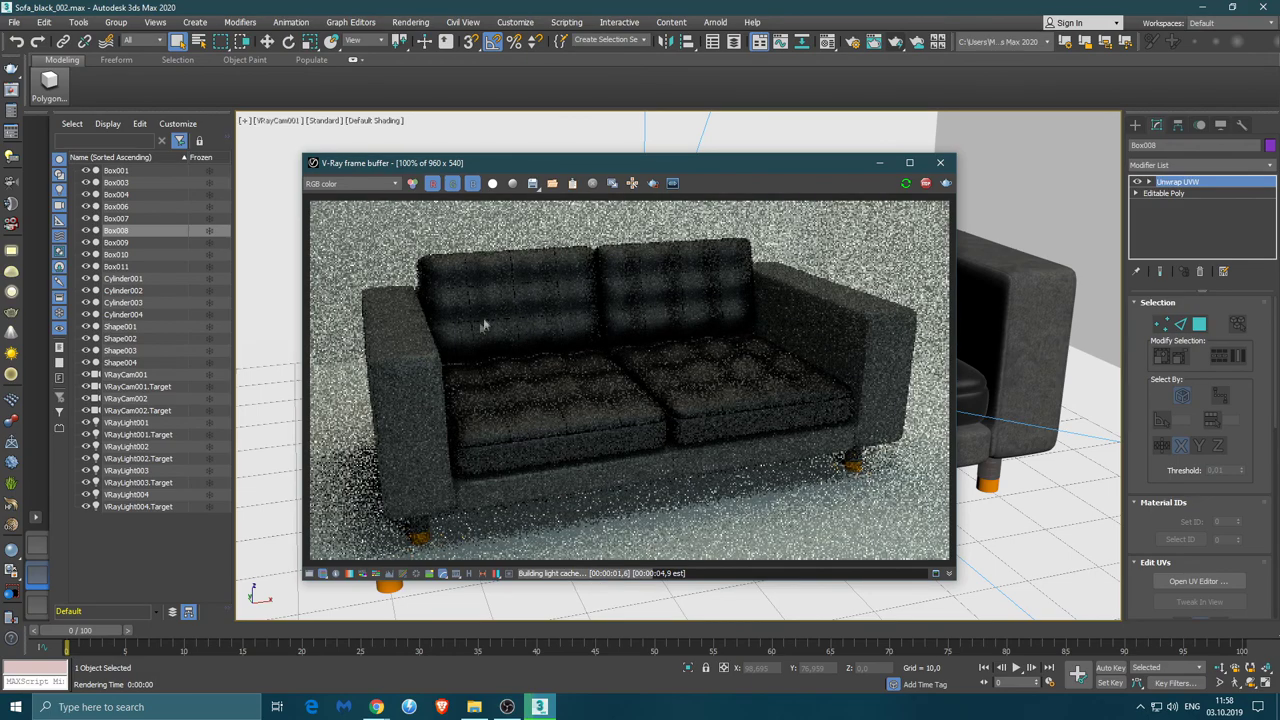
Set the multipliers of VRayLight001 and VRayLight002 to 100
{"action": "left_click", "coordinate": [122, 422]}
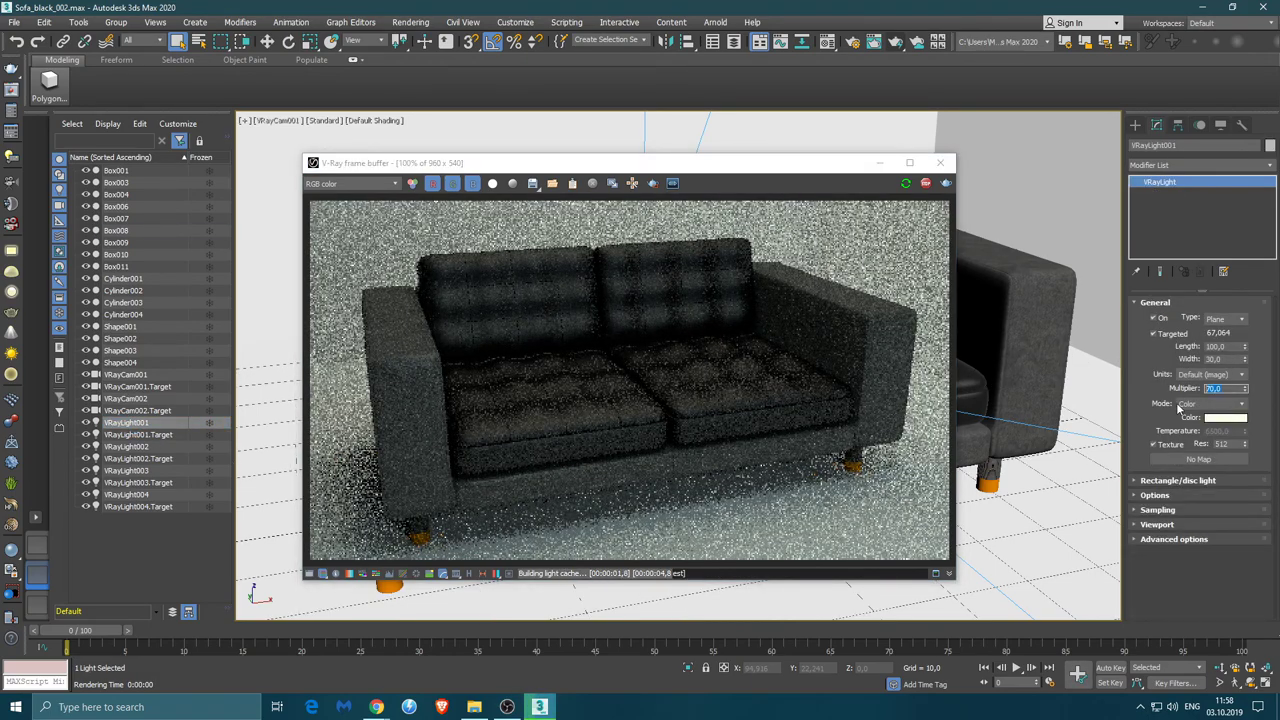
{"action": "double_click", "coordinate": [1214, 388]}
{"action": "type", "text": "100"}
{"action": "key", "text": "Return"}
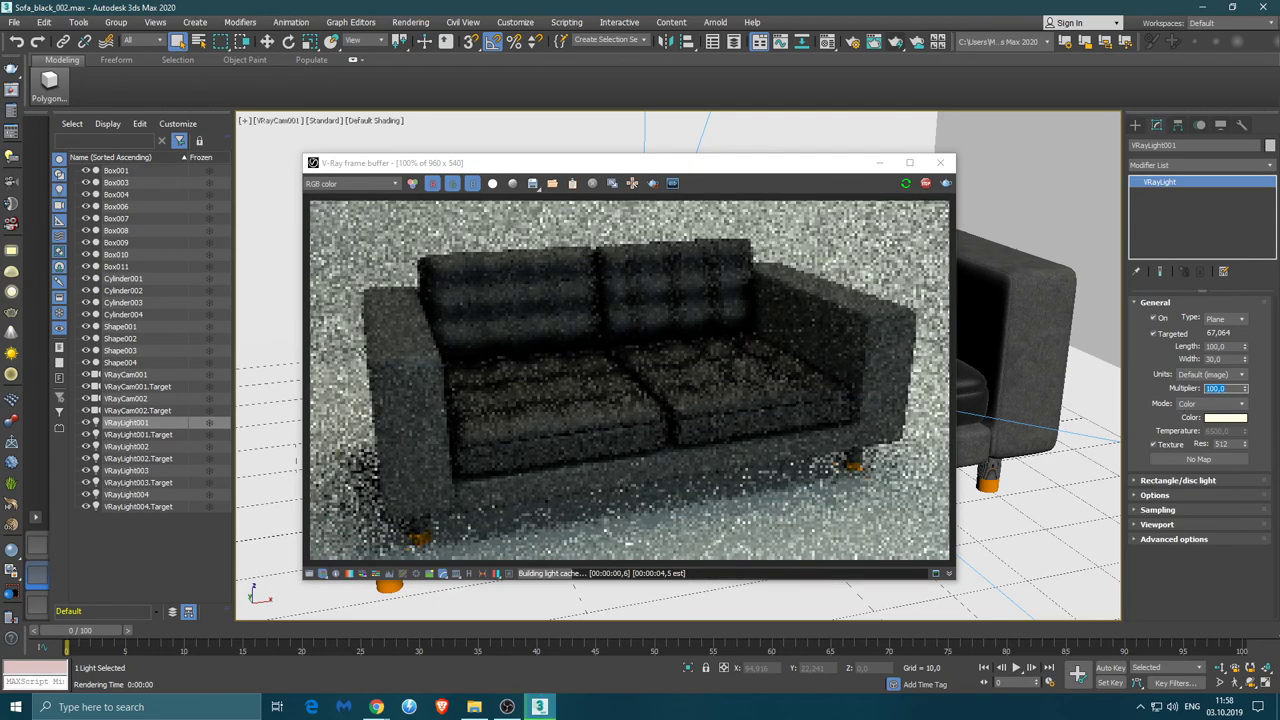
{"action": "left_click", "coordinate": [140, 446]}
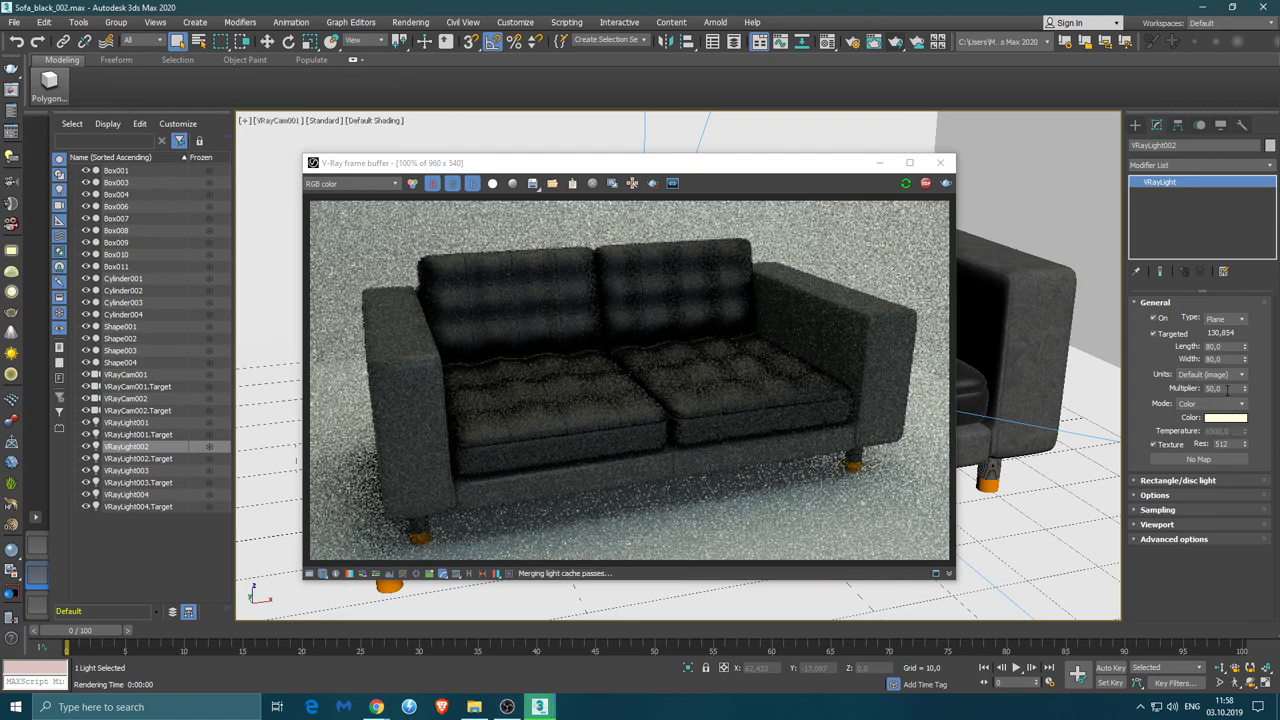
{"action": "type", "text": "100"}
{"action": "key", "text": "Return"}
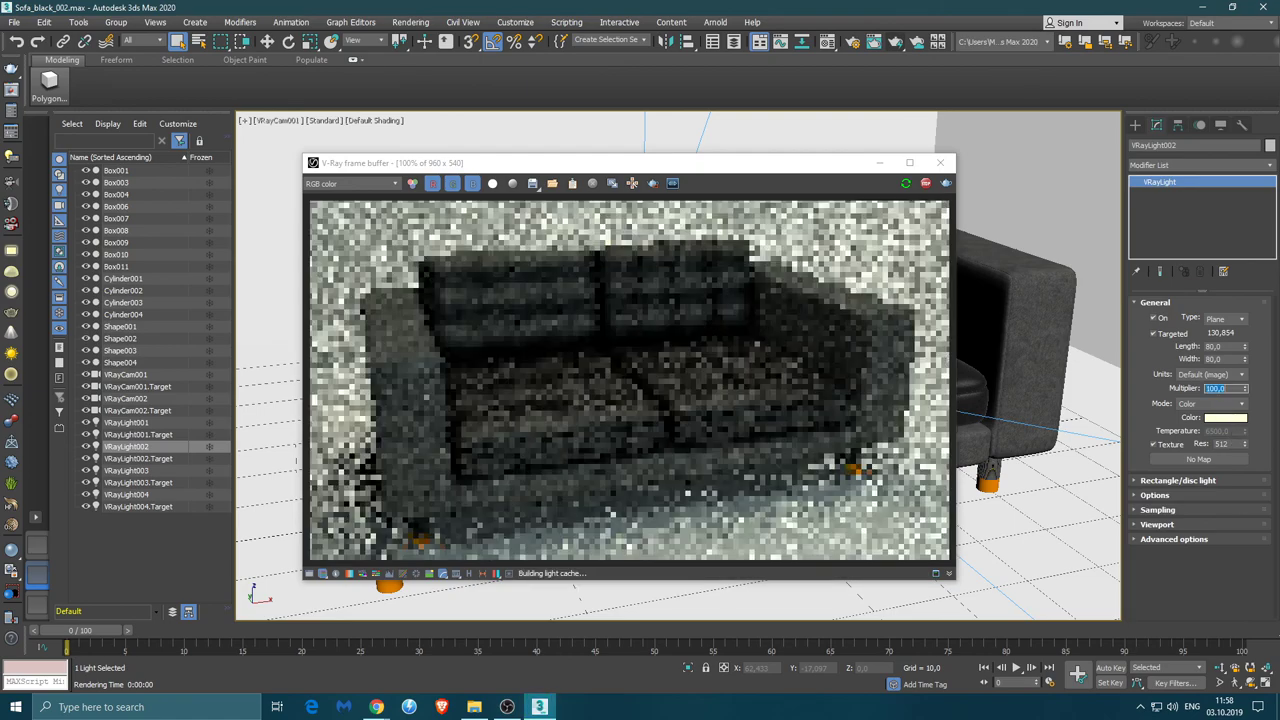
Set VRayLight003's multiplier to 100 and VRayLight004's to 120
{"action": "left_click", "coordinate": [140, 471]}
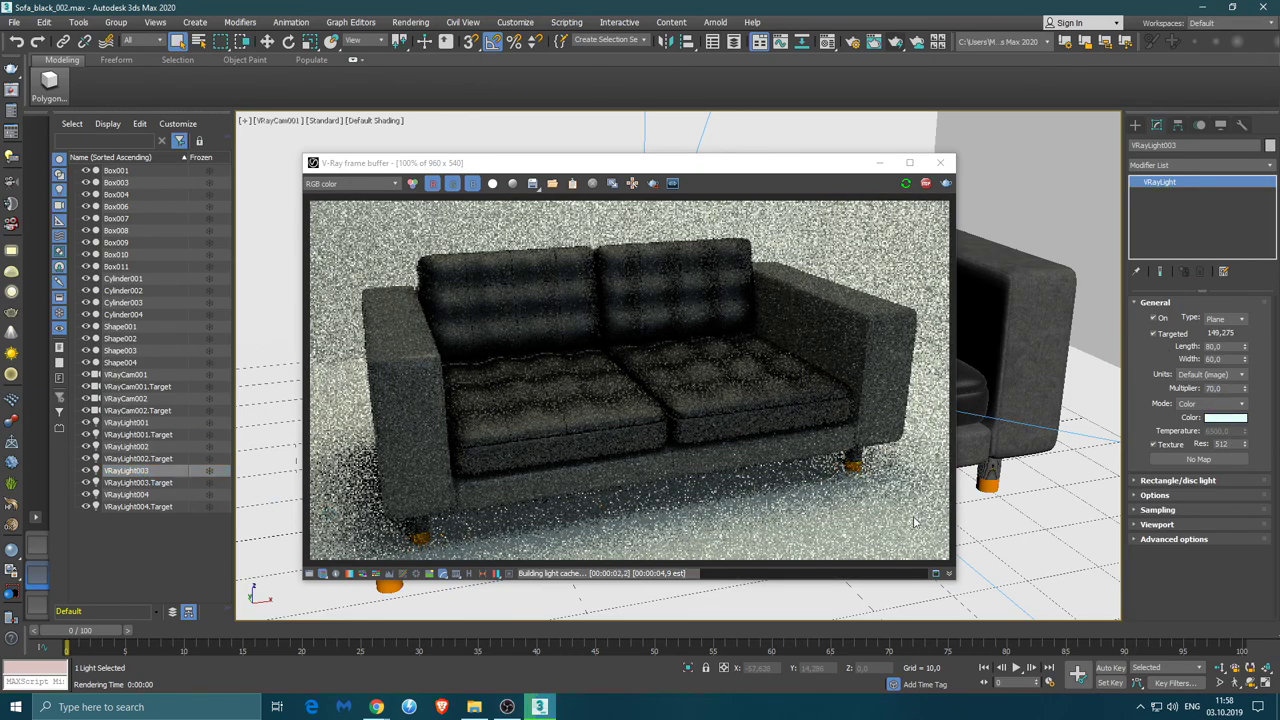
{"action": "double_click", "coordinate": [1215, 388]}
{"action": "type", "text": "100"}
{"action": "key", "text": "Return"}
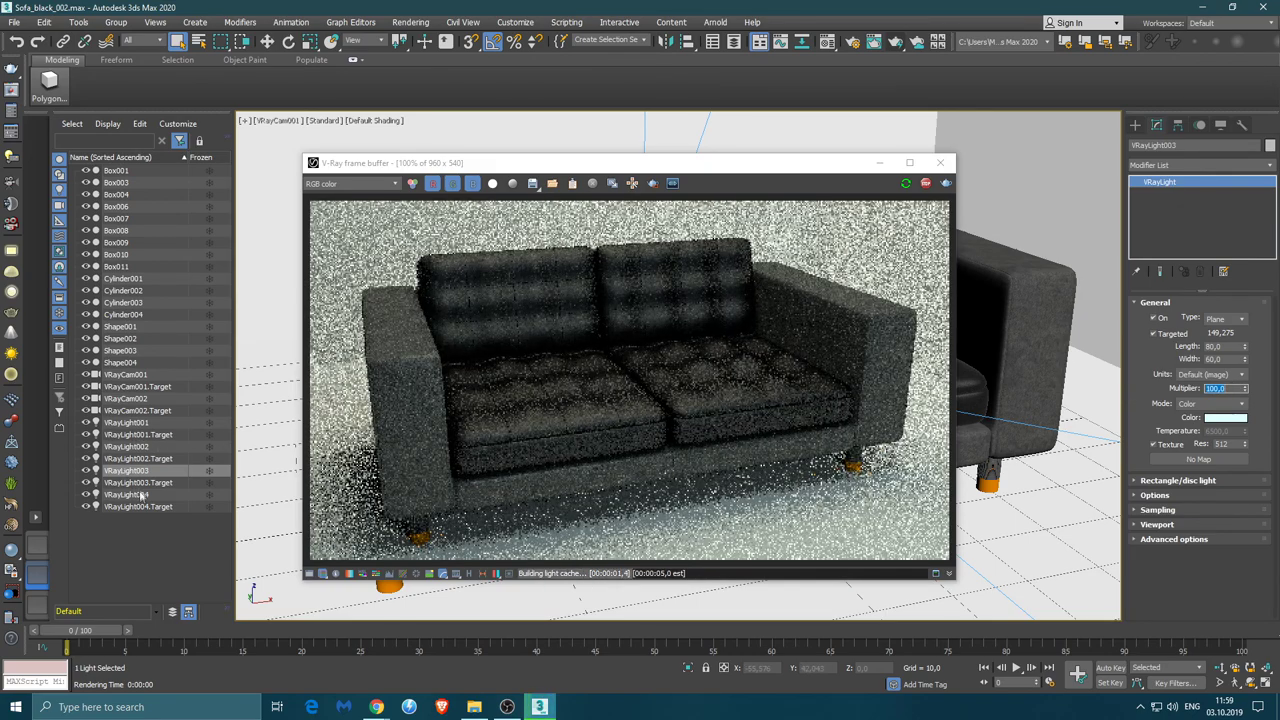
{"action": "left_click", "coordinate": [140, 494]}
{"action": "double_click", "coordinate": [1215, 388]}
{"action": "type", "text": "120"}
{"action": "key", "text": "Return"}
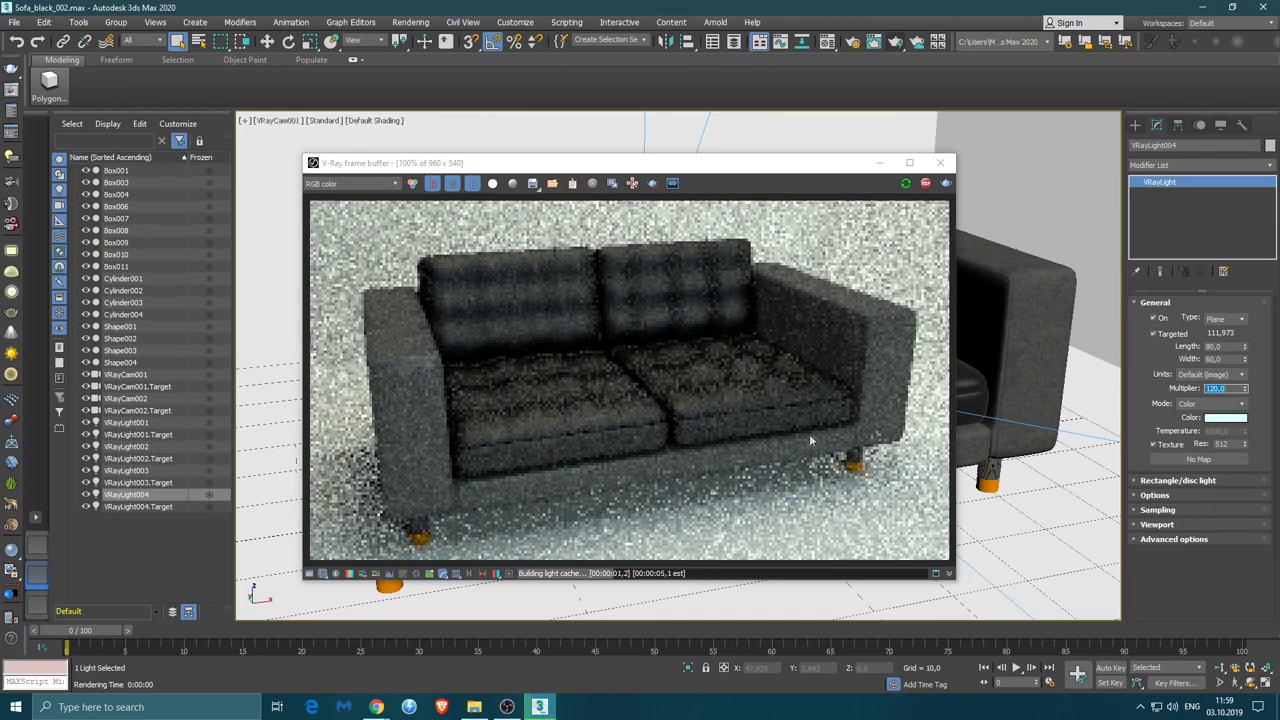
Raise VRayLight003's multiplier to 140 and select material 03 - Default in the Material Editor
{"action": "left_click", "coordinate": [140, 470]}
{"action": "double_click", "coordinate": [1215, 388]}
{"action": "type", "text": "14"}
{"action": "key", "text": "Return"}
{"action": "type", "text": "0"}
{"action": "key", "text": "Return"}
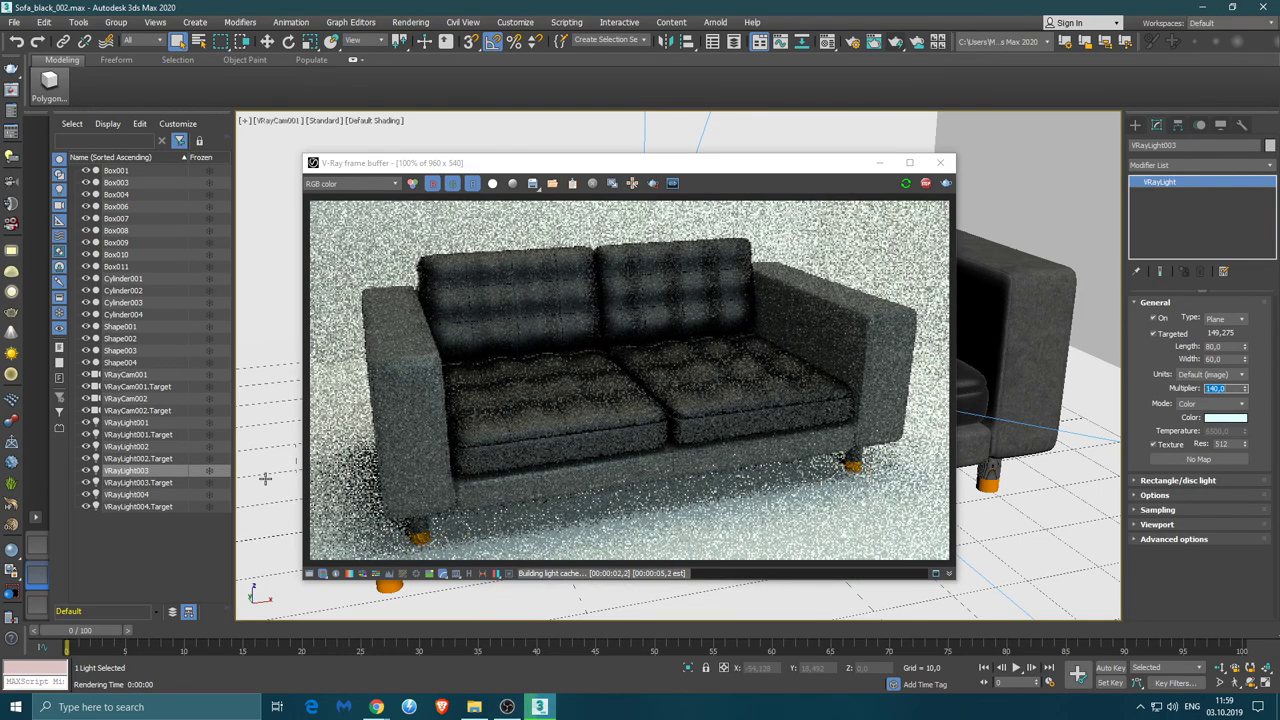
{"action": "left_click", "coordinate": [829, 43]}
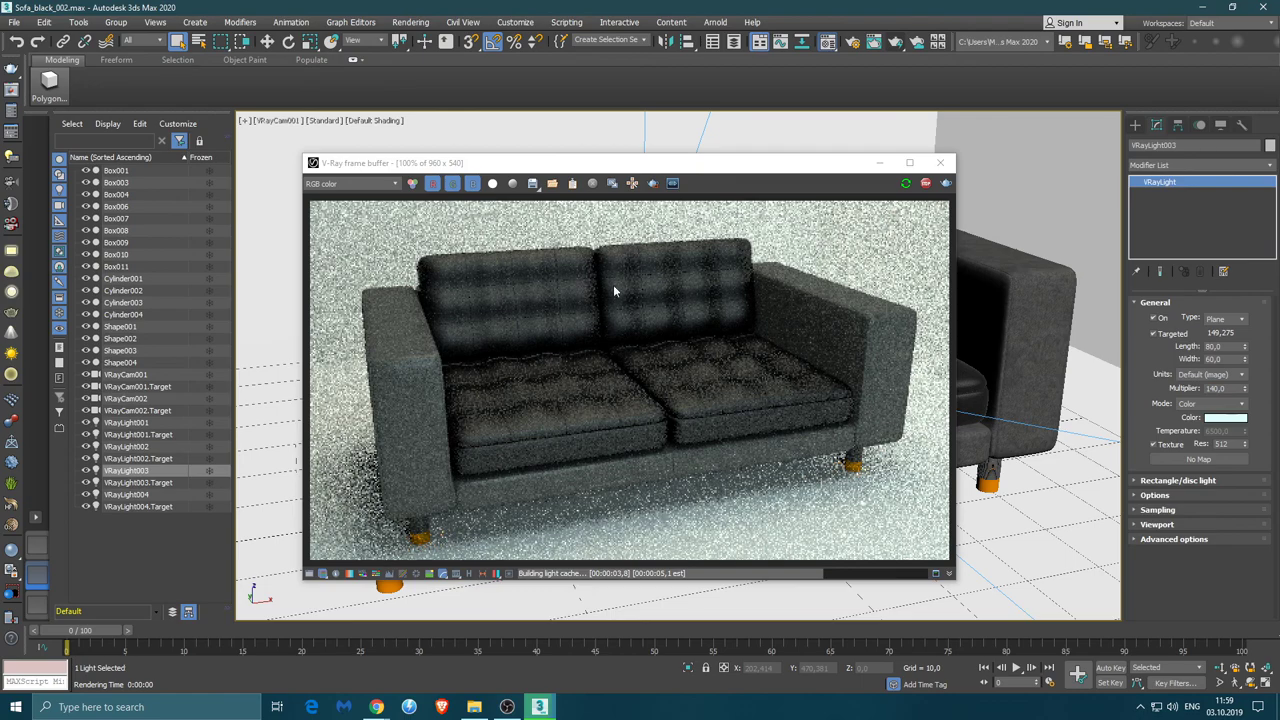
{"action": "left_click", "coordinate": [153, 120]}
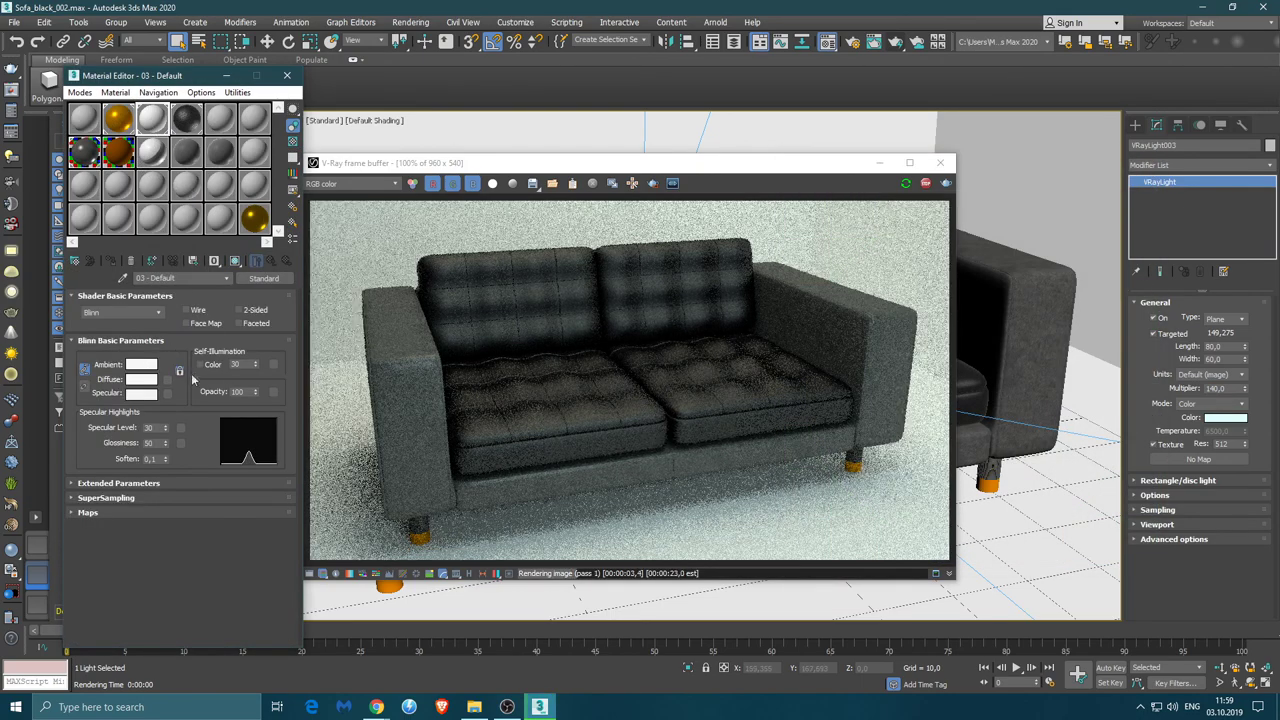
Lower the 03 - Default ambient colour value to 220
{"action": "left_click", "coordinate": [139, 366]}
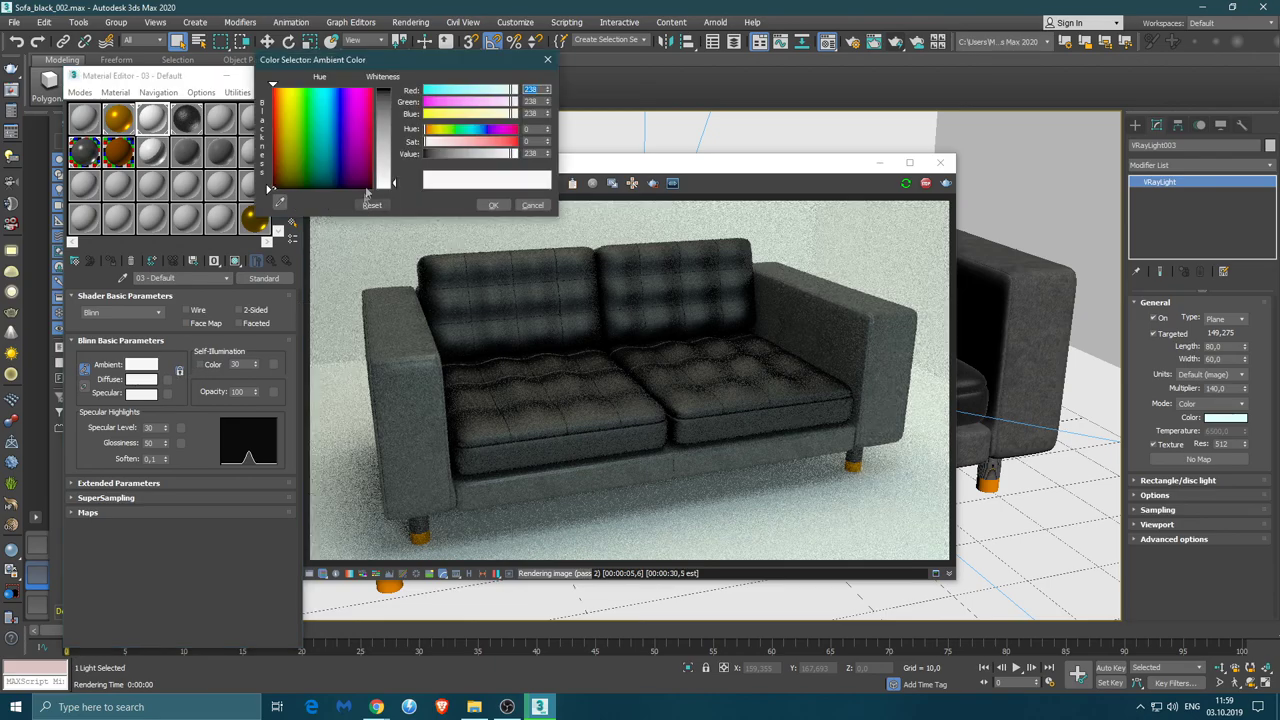
{"action": "left_click_drag", "start_coordinate": [386, 178], "coordinate": [386, 172]}
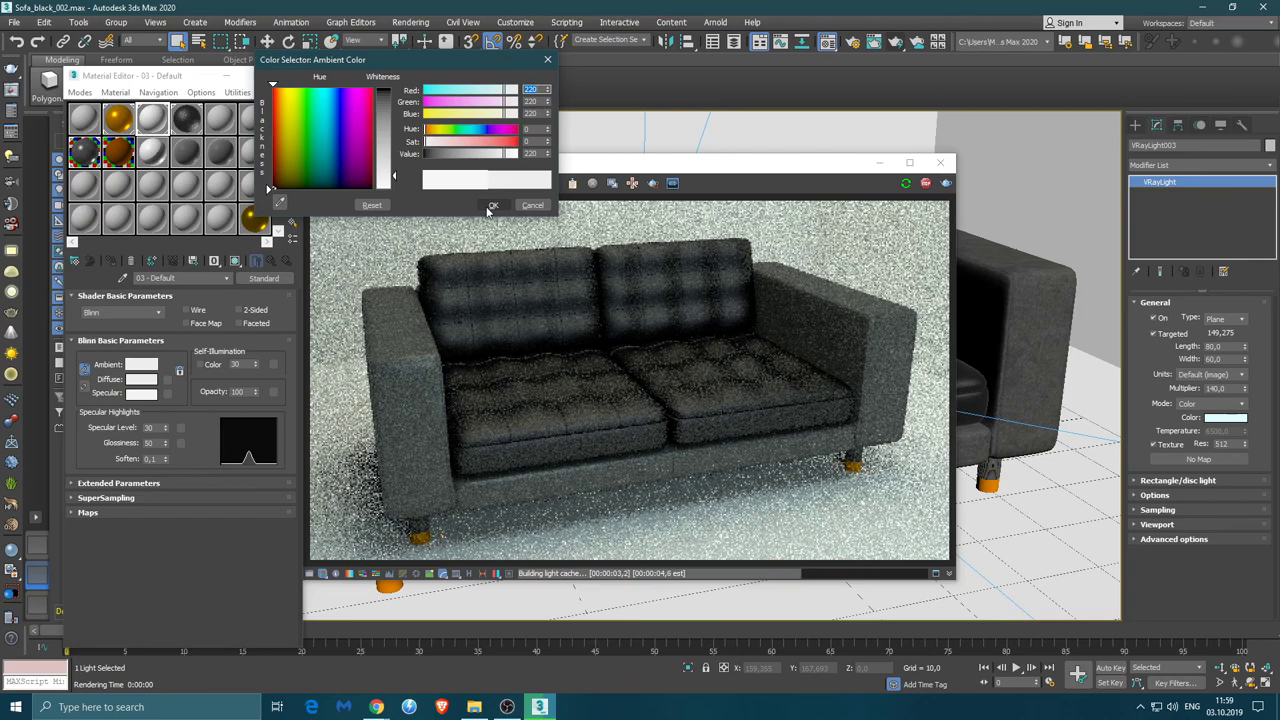
{"action": "left_click", "coordinate": [490, 206]}
Raise specular level to 126 and glossiness to 78, then close the Material Editor and frame buffer
{"action": "left_click_drag", "start_coordinate": [165, 427], "coordinate": [167, 371]}
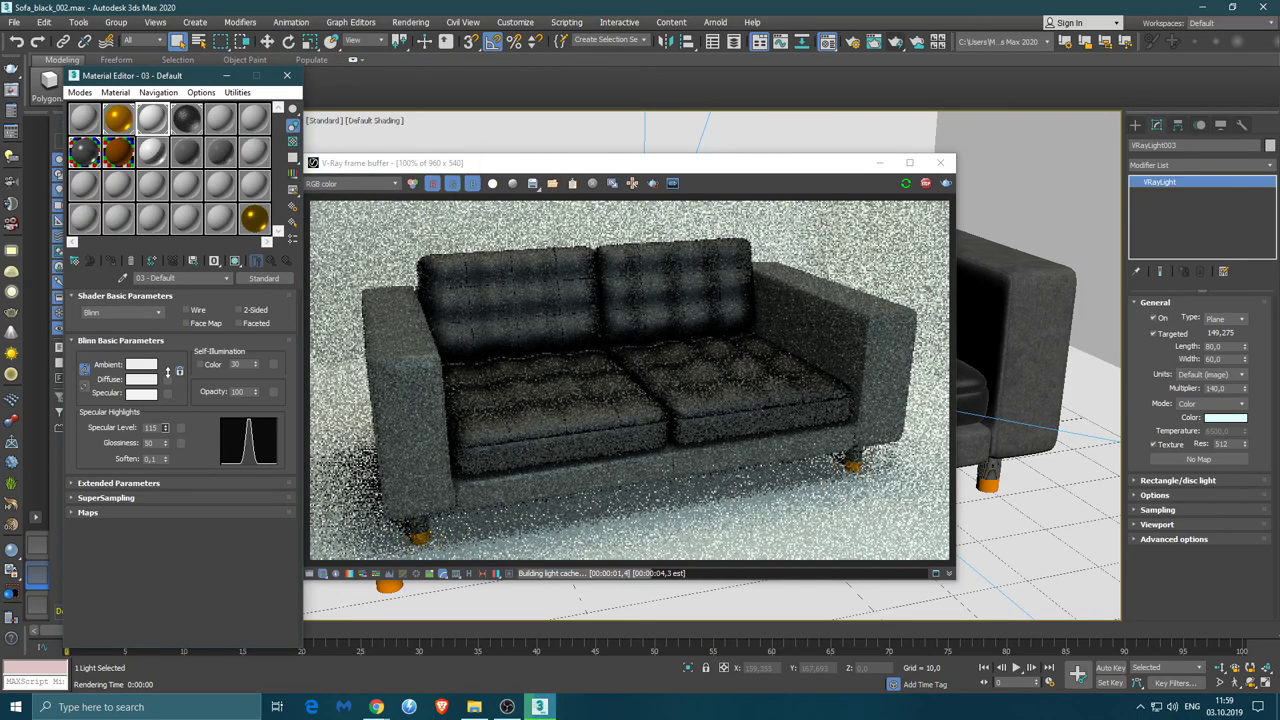
{"action": "left_click_drag", "start_coordinate": [167, 371], "coordinate": [168, 368]}
{"action": "left_click_drag", "start_coordinate": [165, 442], "coordinate": [169, 425]}
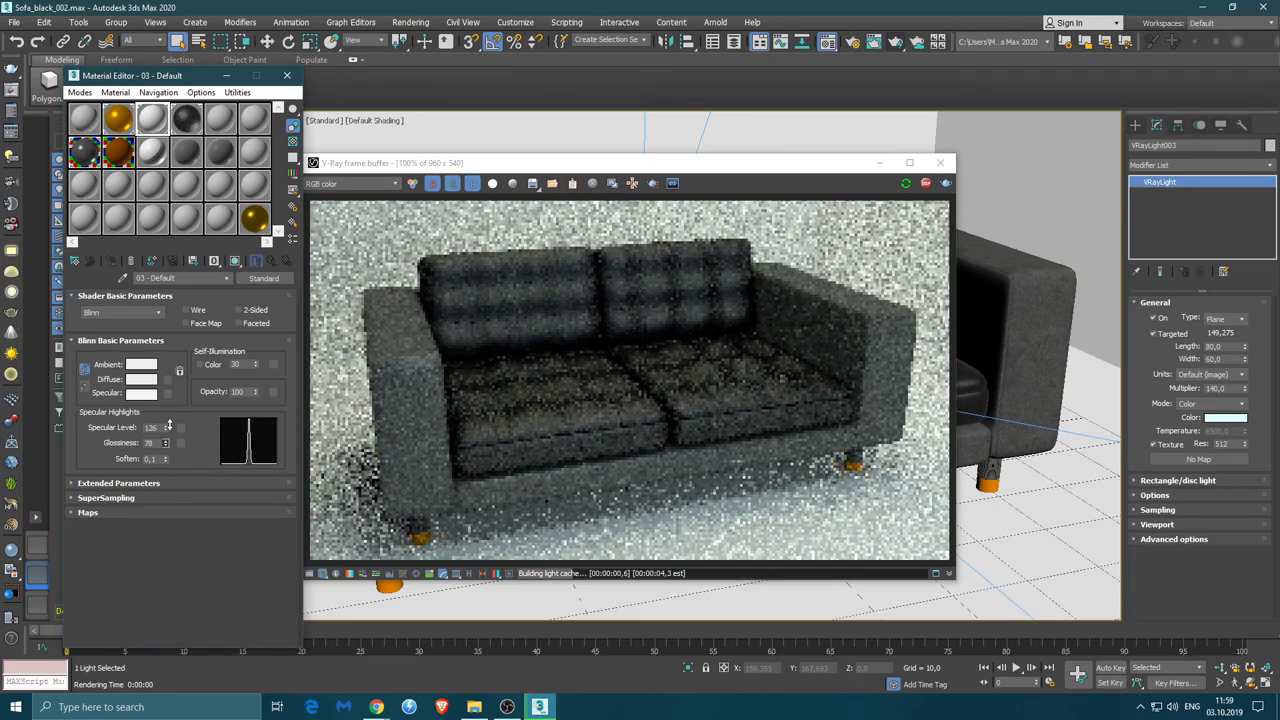
{"action": "left_click", "coordinate": [287, 76]}
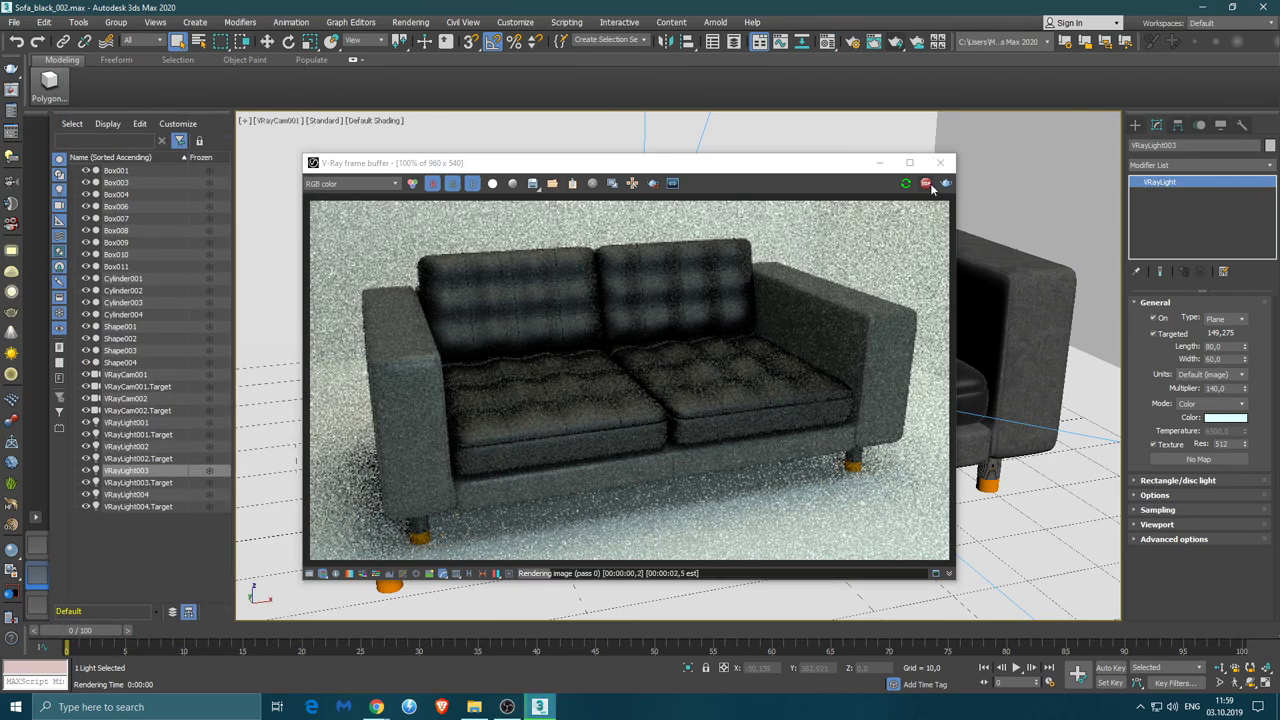
{"action": "left_click", "coordinate": [940, 162]}
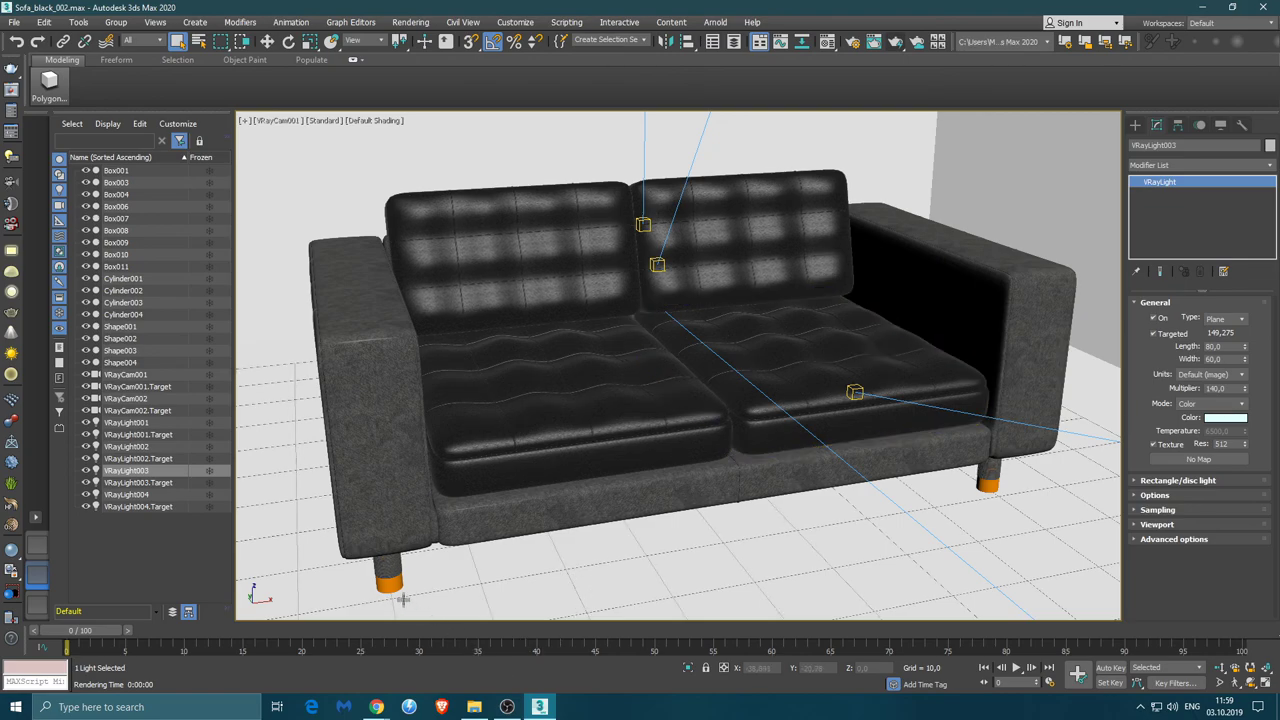
Assign the 24 - Default material to the four sofa leg cylinders
{"action": "left_click", "coordinate": [827, 41]}
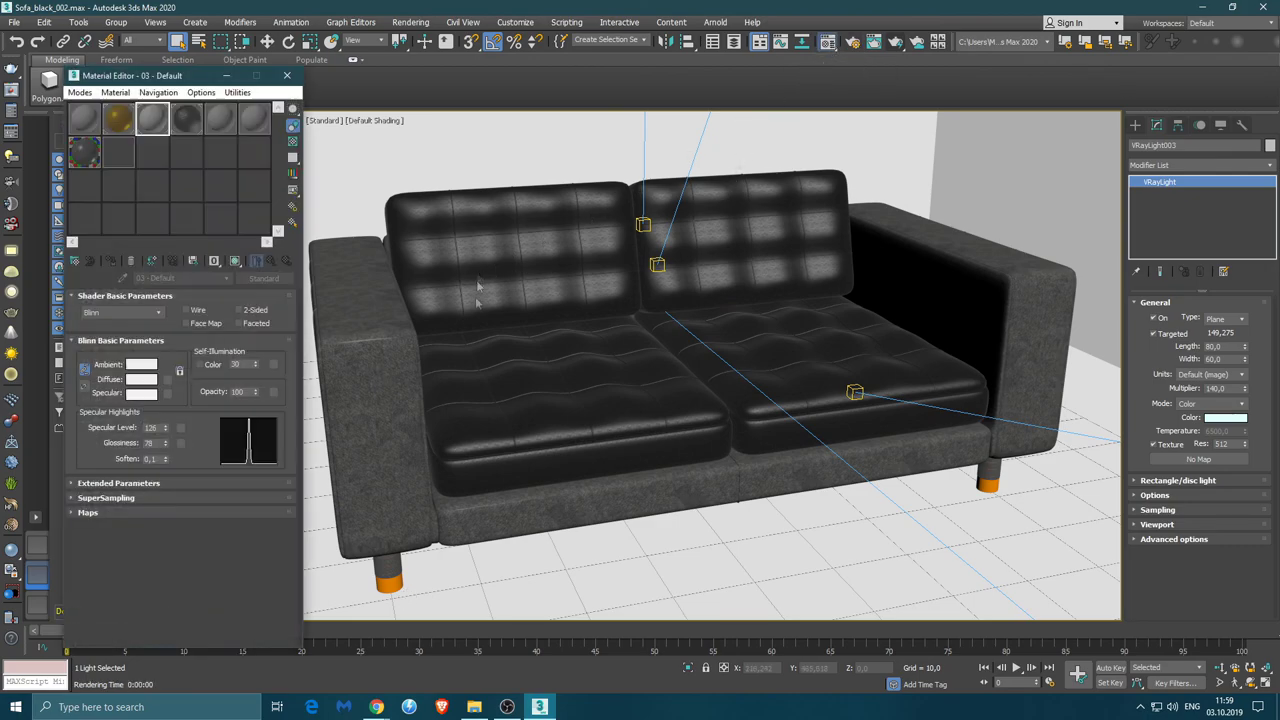
{"action": "left_click", "coordinate": [255, 220]}
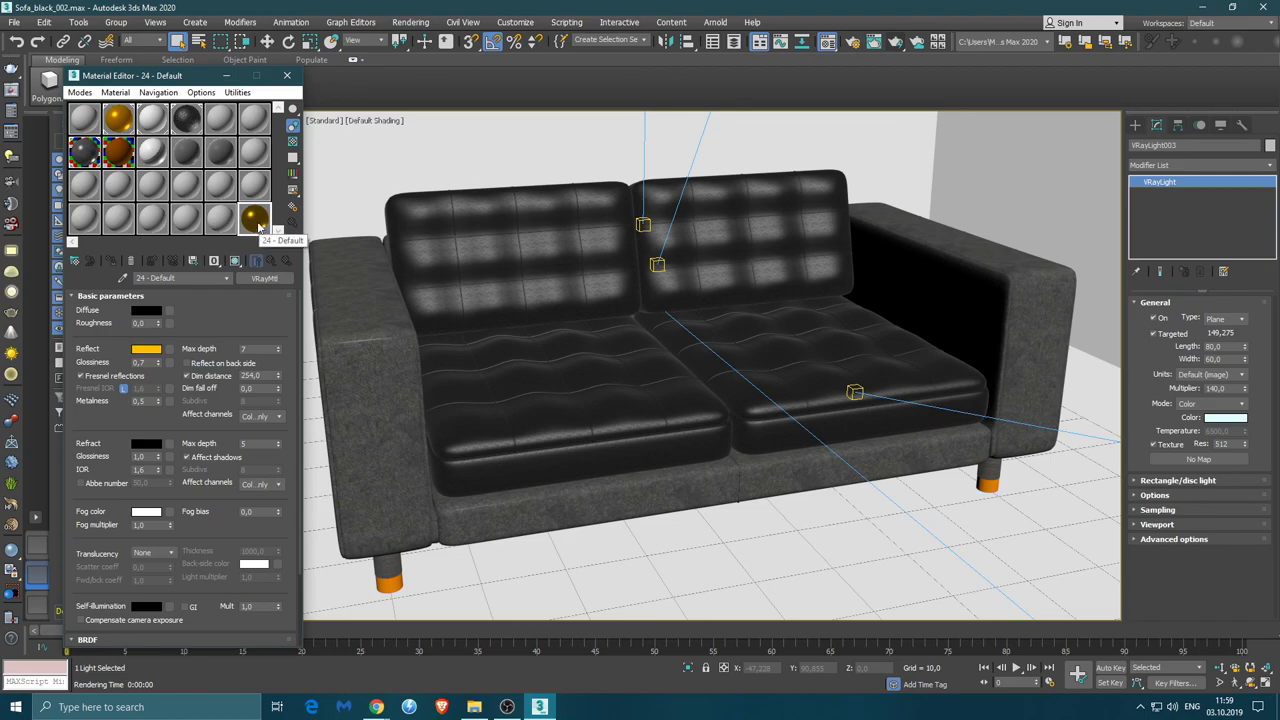
{"action": "left_click_drag", "start_coordinate": [255, 220], "coordinate": [388, 572]}
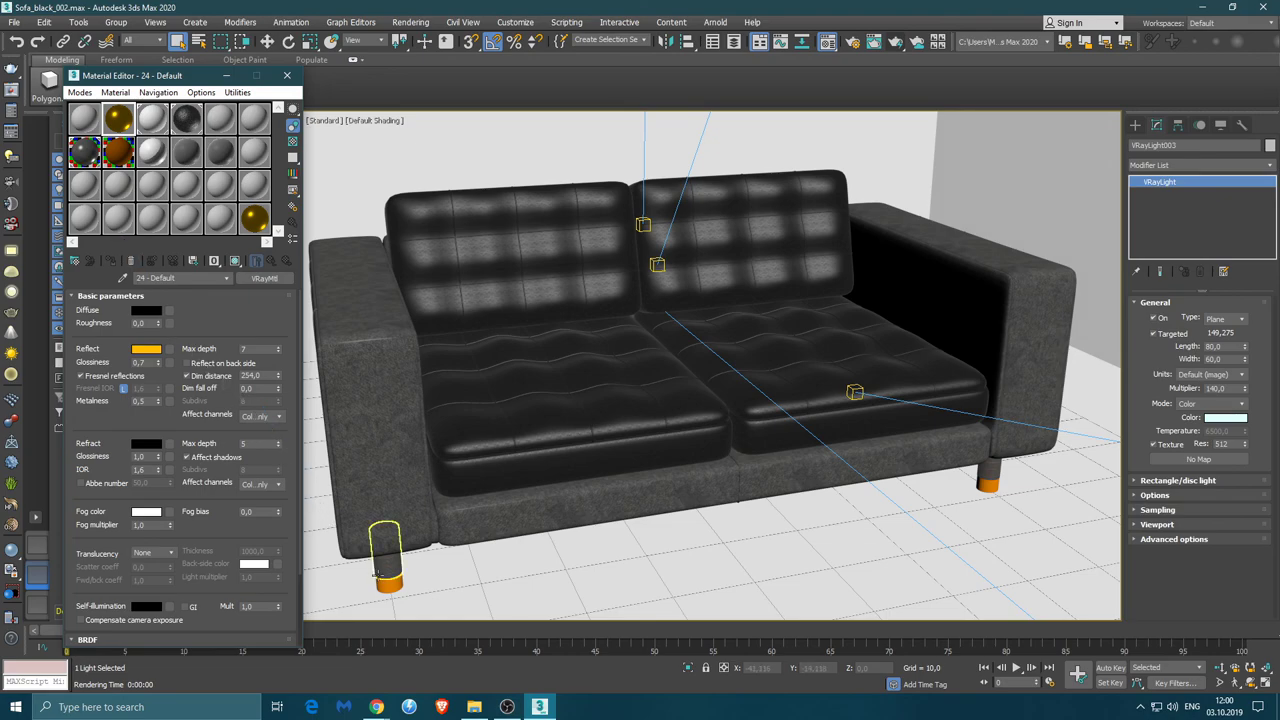
{"action": "left_click", "coordinate": [377, 572]}
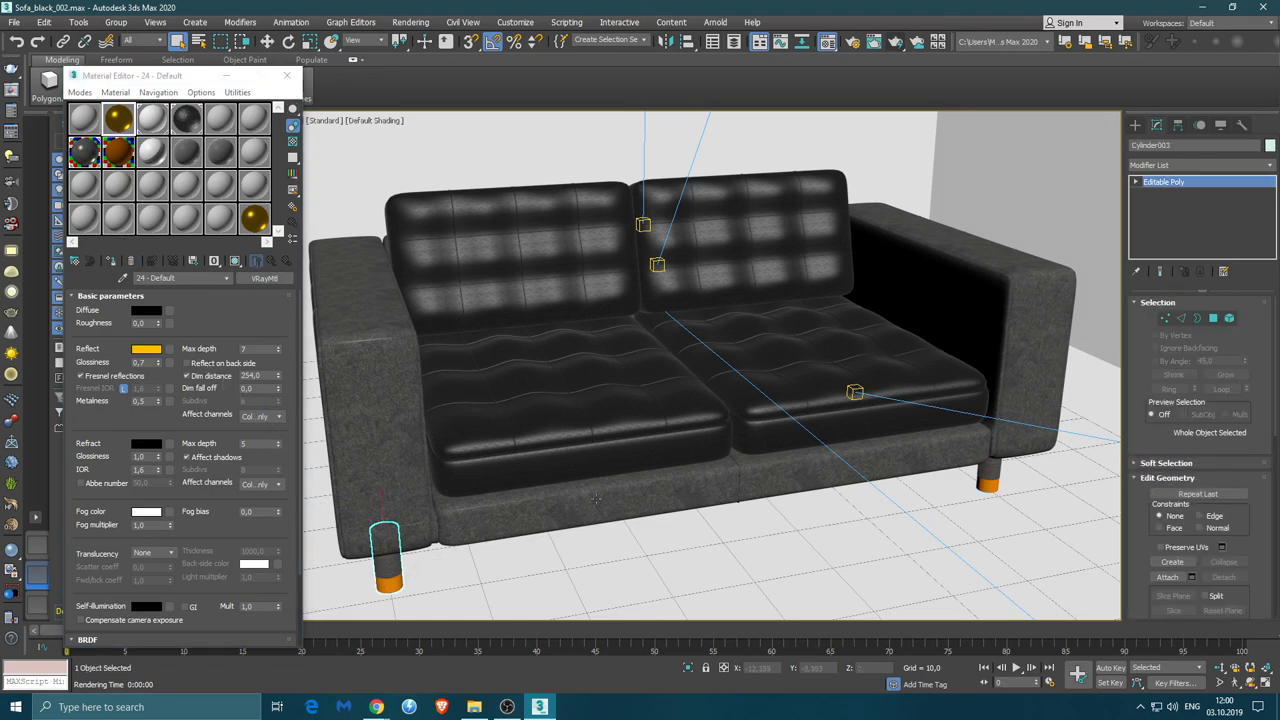
{"action": "middle_click_drag", "start_coordinate": [640, 560], "coordinate": [638, 476], "text": "alt"}
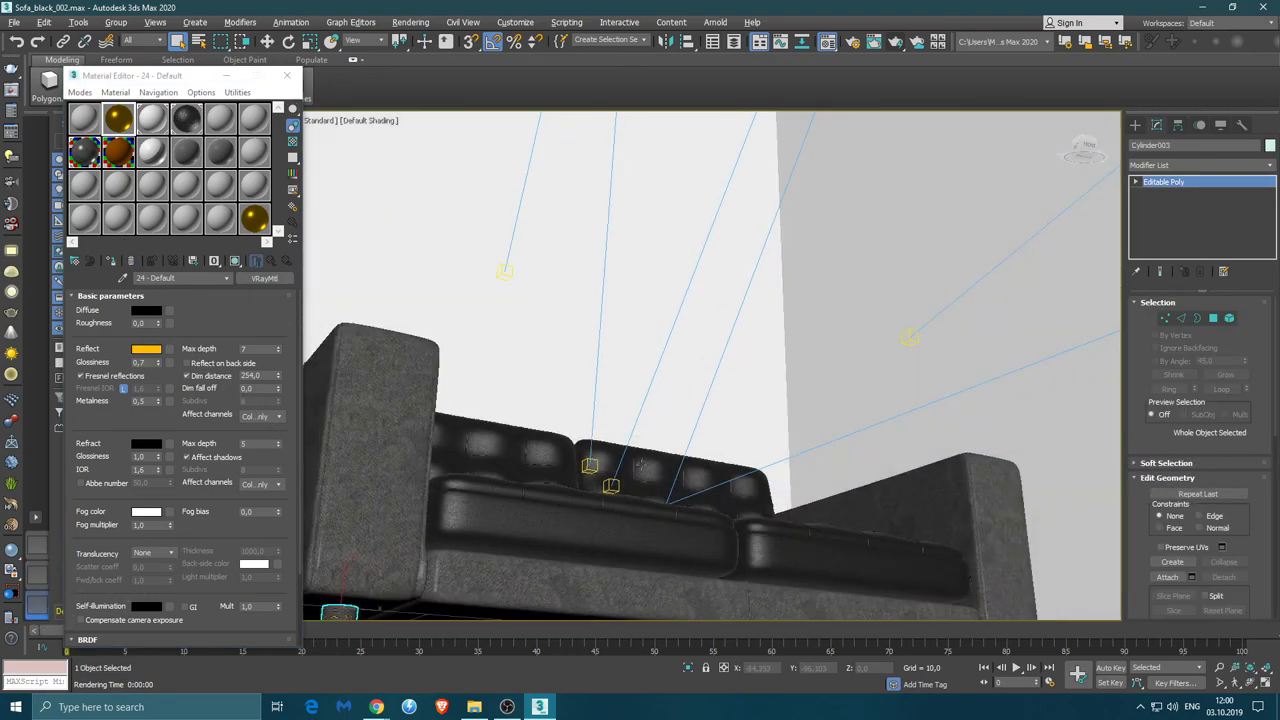
{"action": "left_click", "coordinate": [362, 604]}
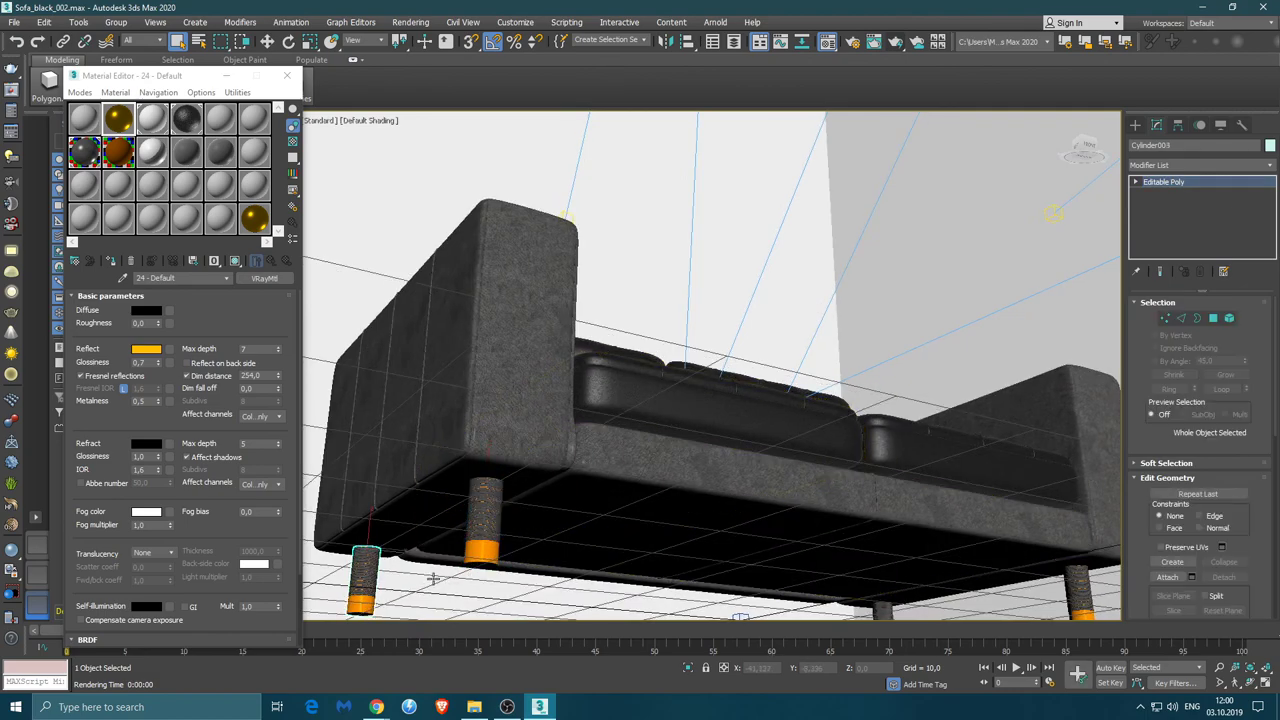
{"action": "left_click", "coordinate": [362, 600], "text": "ctrl"}
{"action": "middle_click_drag", "start_coordinate": [362, 600], "coordinate": [755, 545], "text": "alt"}
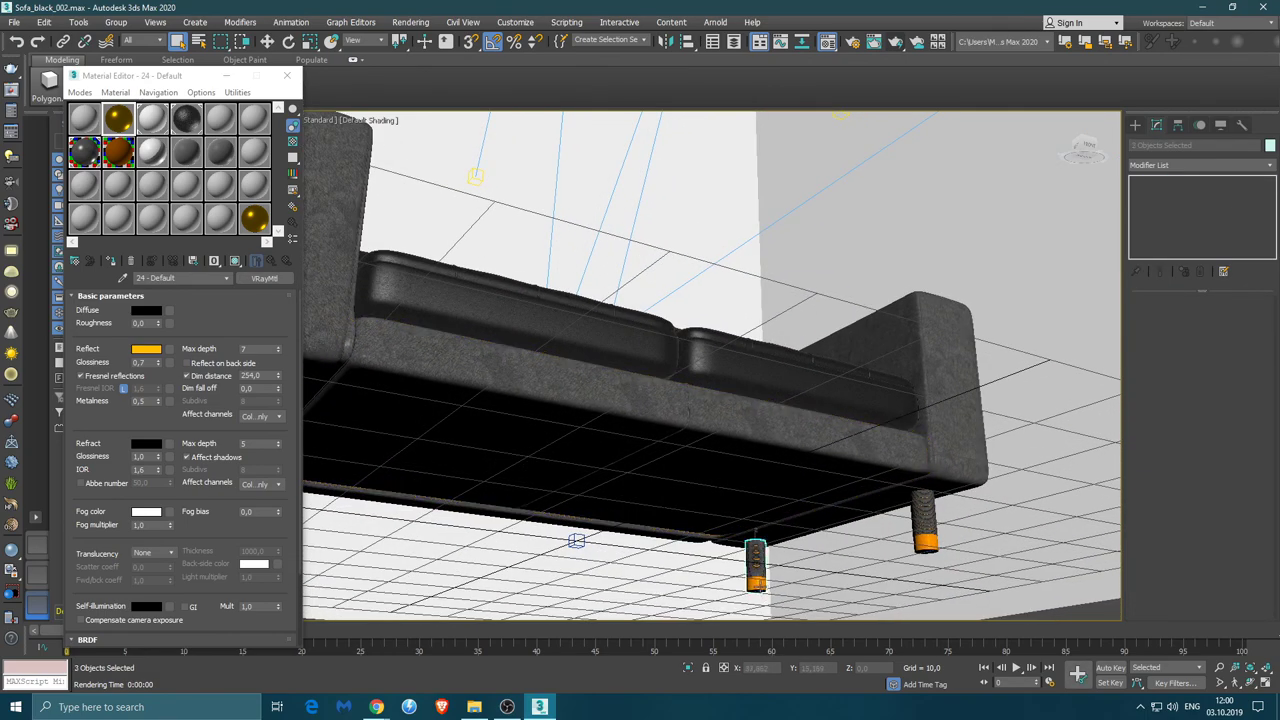
{"action": "left_click", "coordinate": [922, 498], "text": "ctrl"}
{"action": "left_click", "coordinate": [118, 262]}
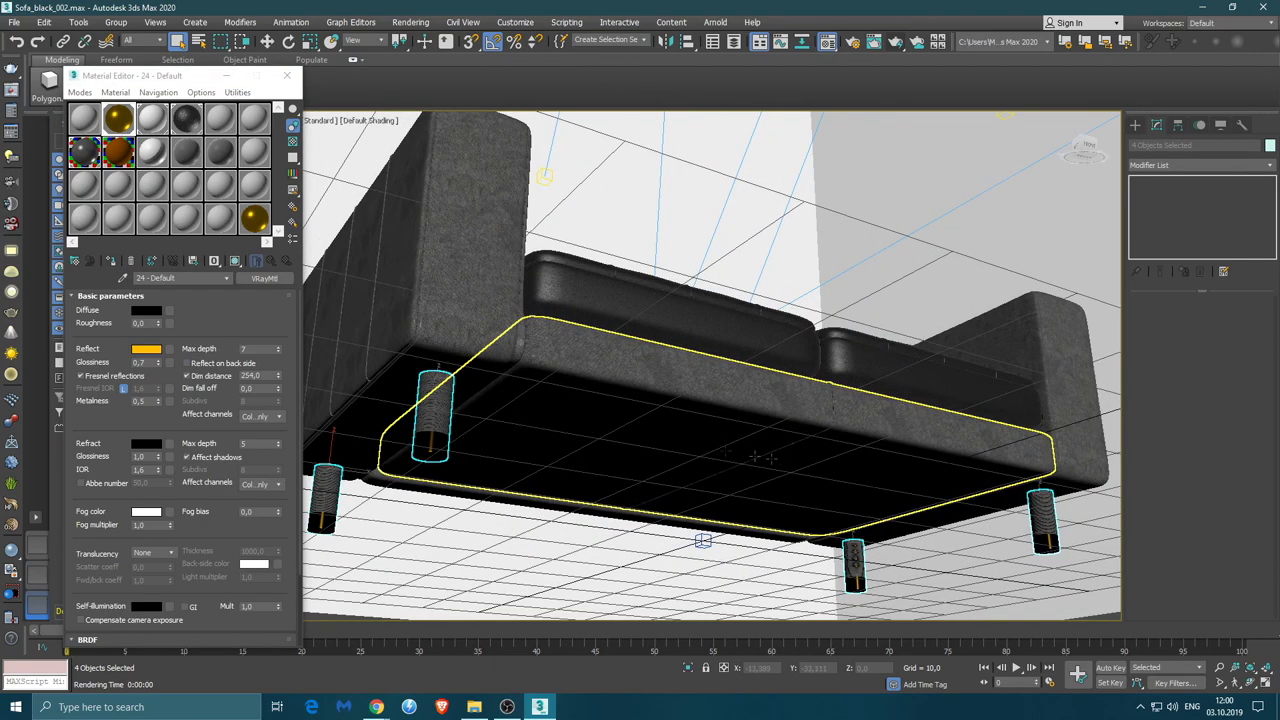
Close the Material Editor and render the sofa from the VRayCam001 view
{"action": "middle_click_drag", "start_coordinate": [600, 452], "coordinate": [450, 496], "text": "alt"}
{"action": "mouse_move", "coordinate": [495, 430]}
{"action": "middle_mouse_down", "text": "alt"}
{"action": "mouse_move", "coordinate": [486, 445]}
{"action": "mouse_move", "coordinate": [557, 443]}
{"action": "mouse_move", "coordinate": [520, 449]}
{"action": "middle_mouse_up", "text": "alt"}
{"action": "scroll", "coordinate": [557, 443], "scroll_direction": "down", "scroll_amount": 3}
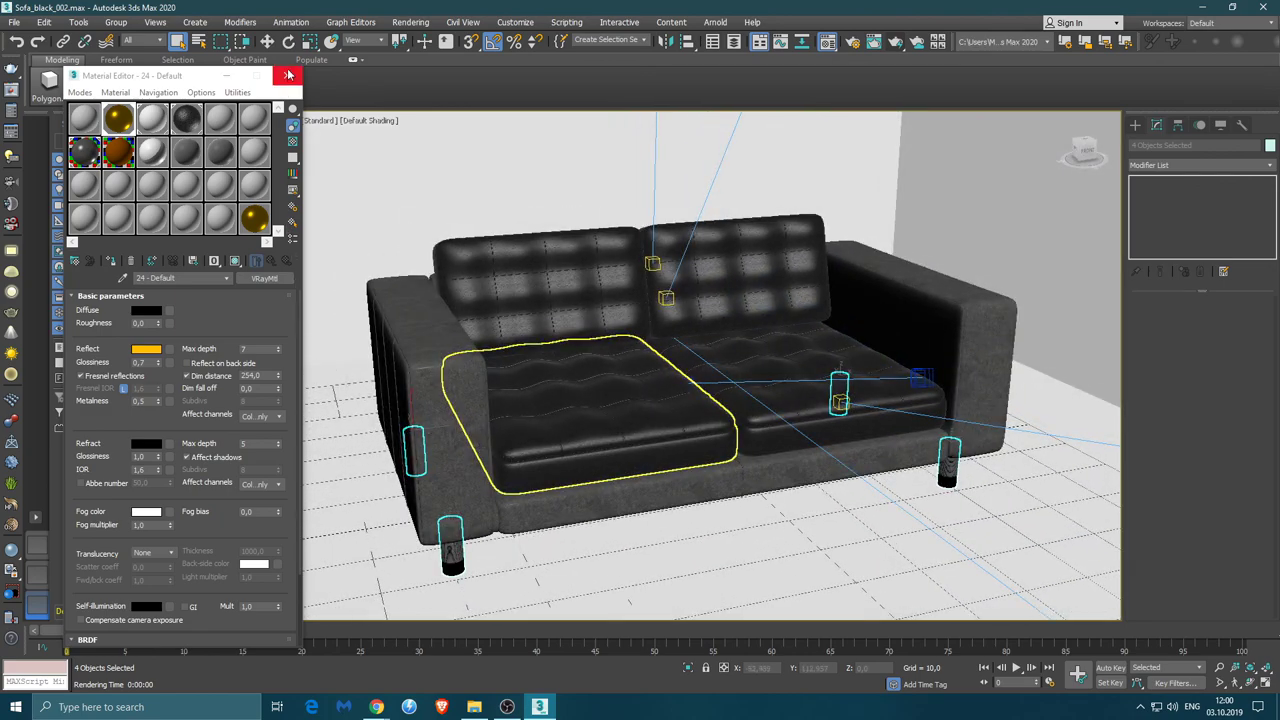
{"action": "left_click", "coordinate": [287, 75]}
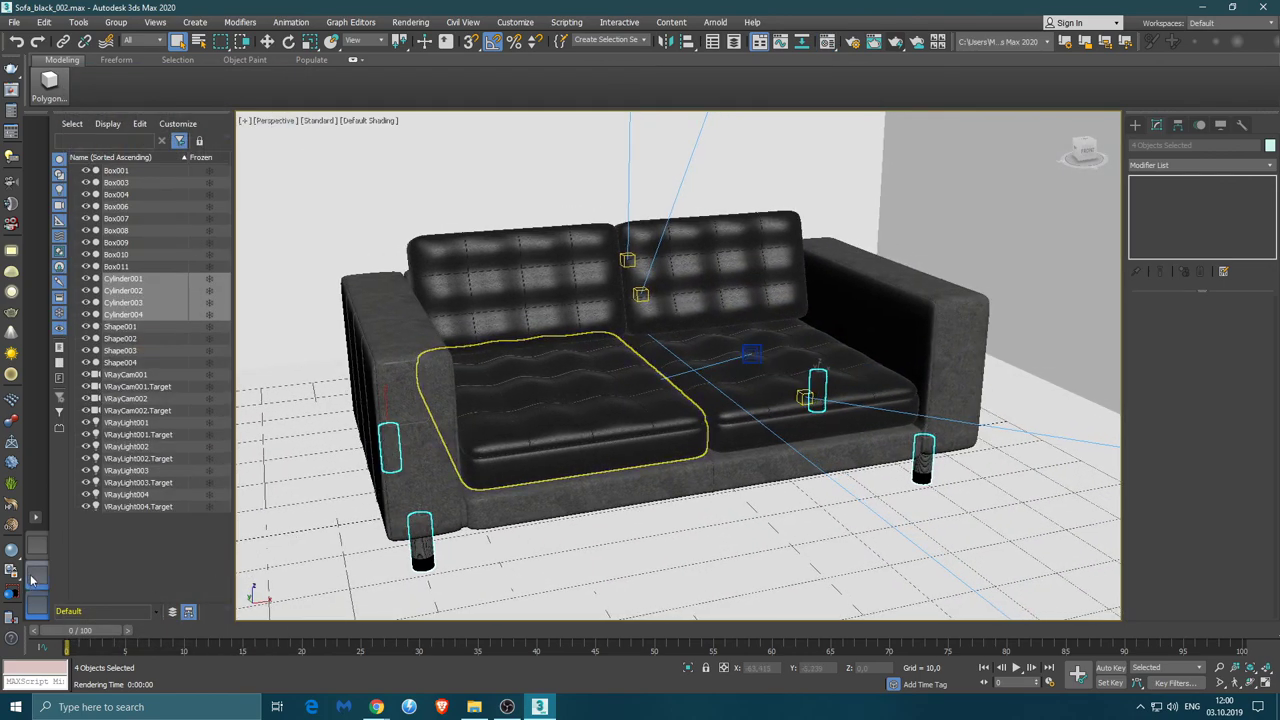
{"action": "key", "text": "c"}
{"action": "left_click", "coordinate": [872, 42]}
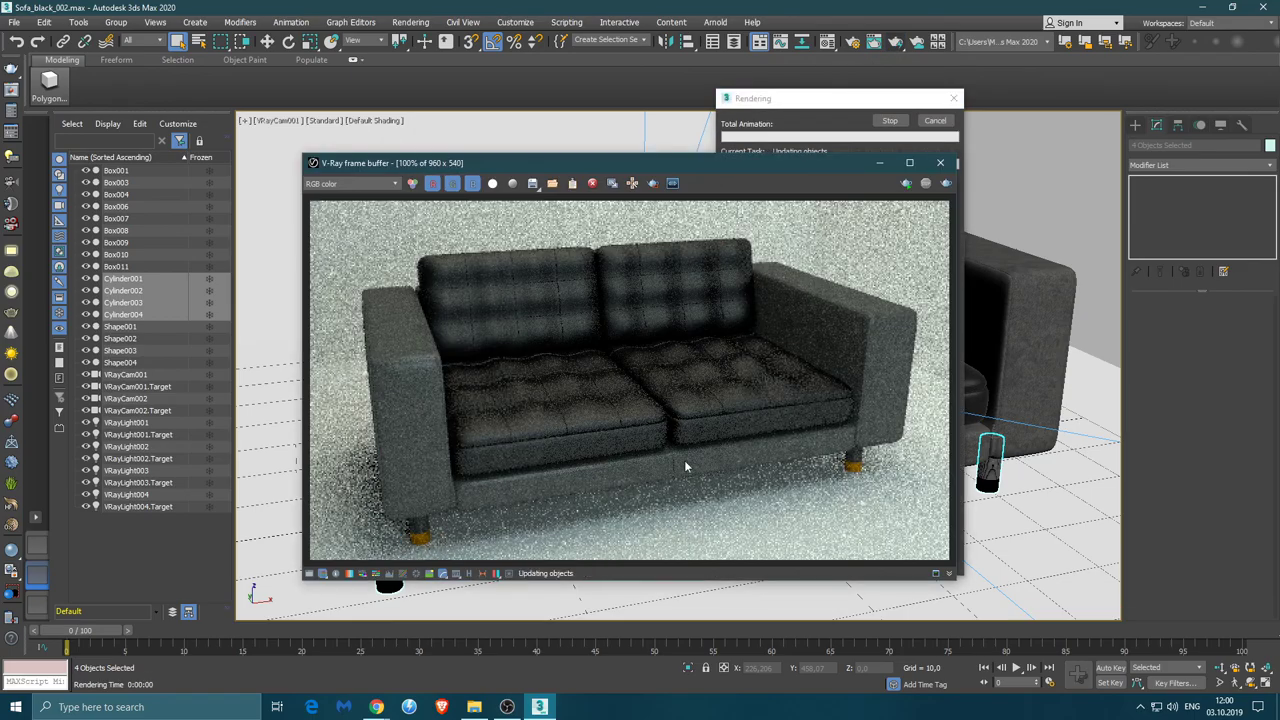